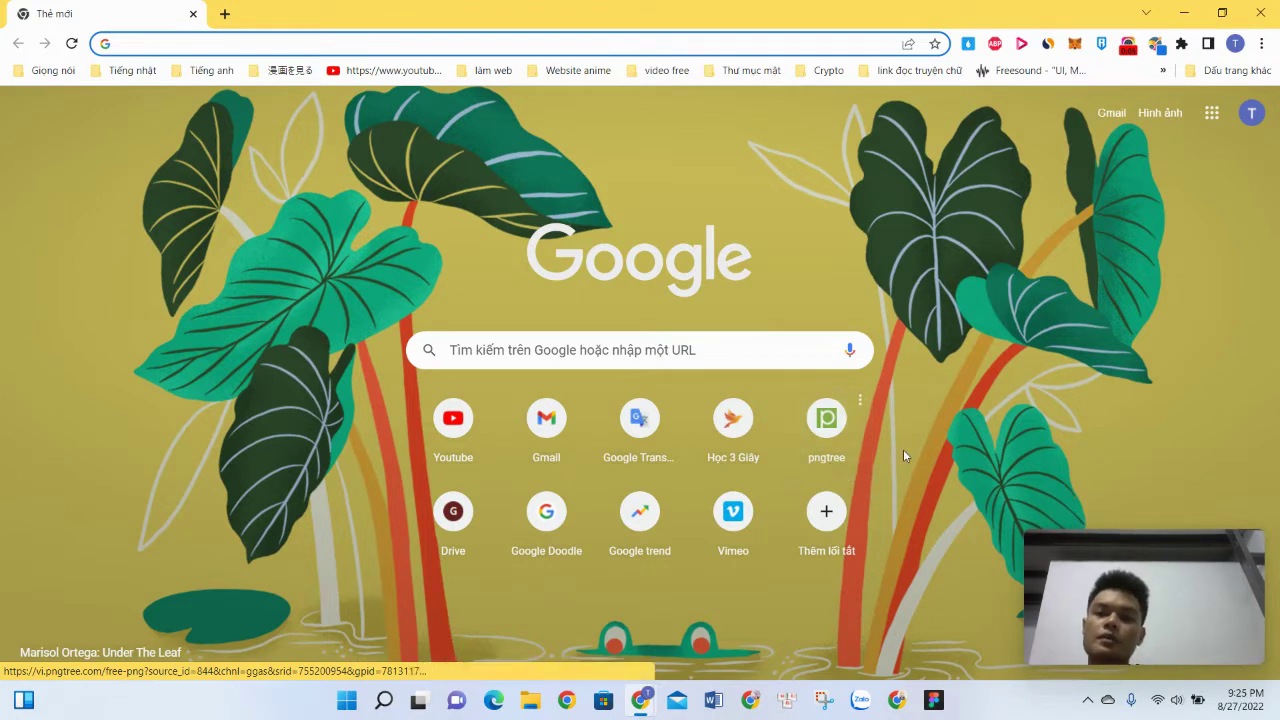
Launch the Figma desktop app from the taskbar, opening a blank Untitled design file
{"action": "left_click", "coordinate": [930, 704]}
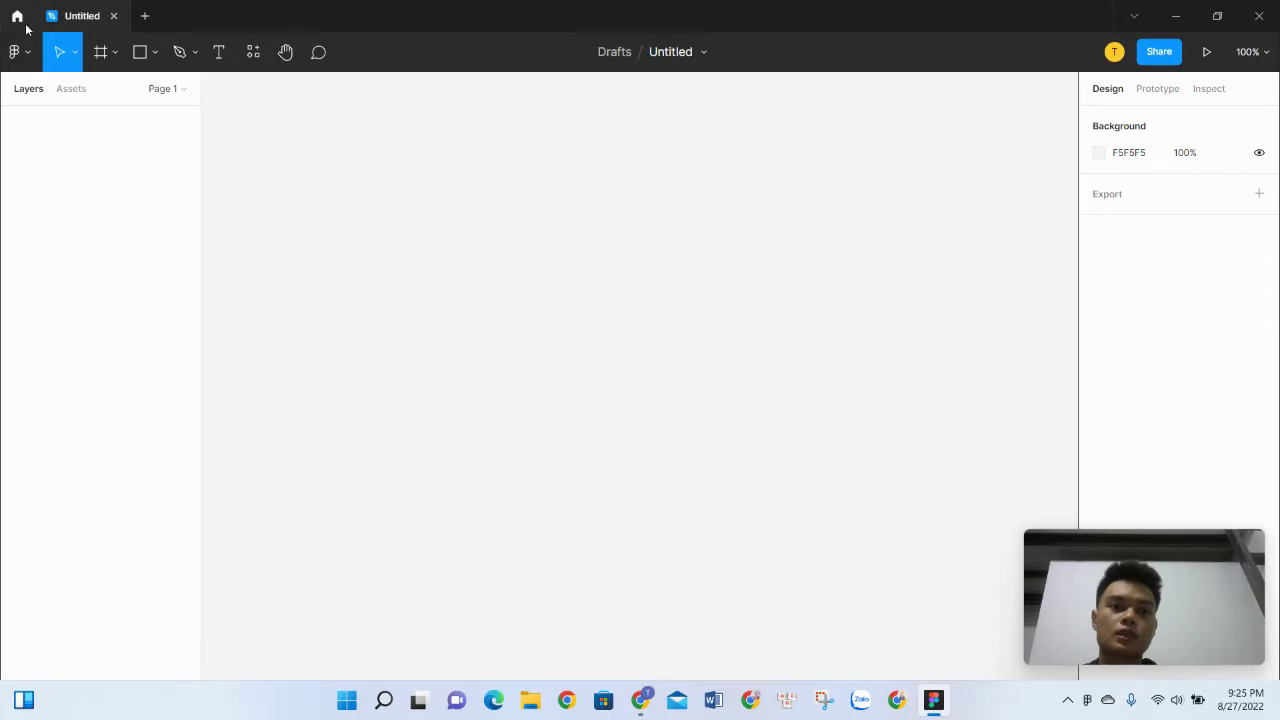
{"action": "left_click", "coordinate": [24, 24]}
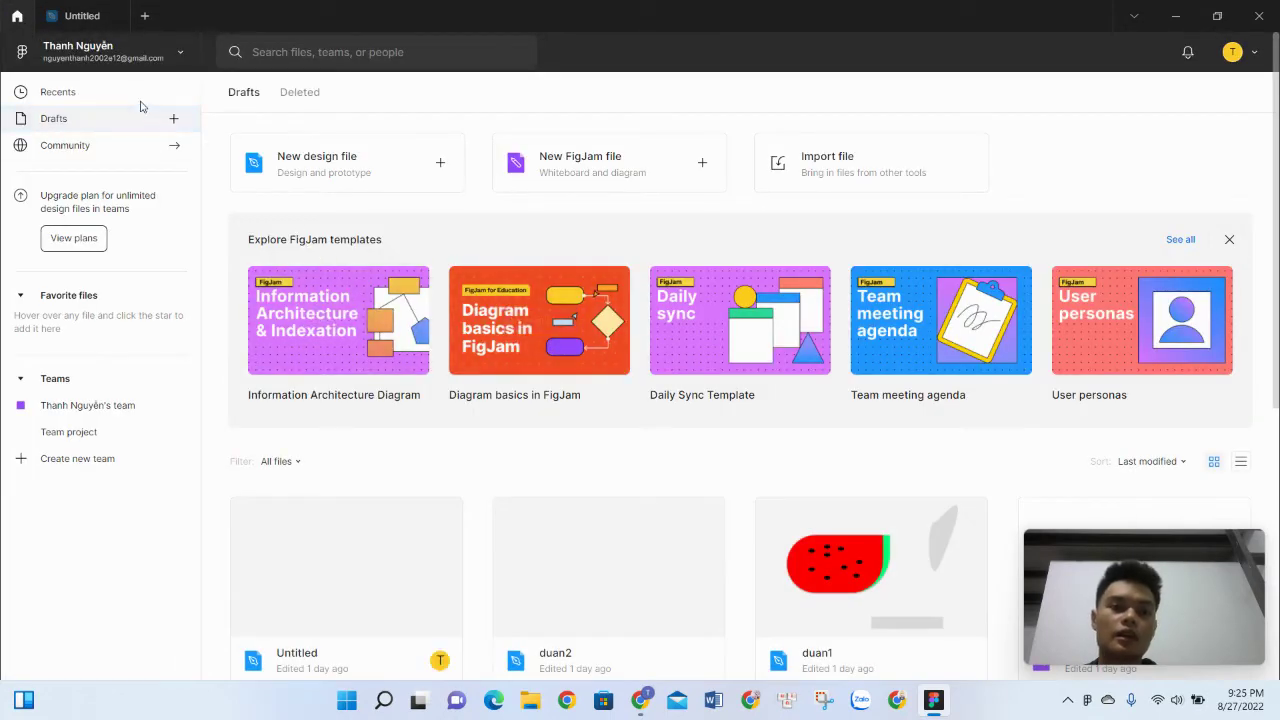
{"action": "left_click", "coordinate": [86, 18]}
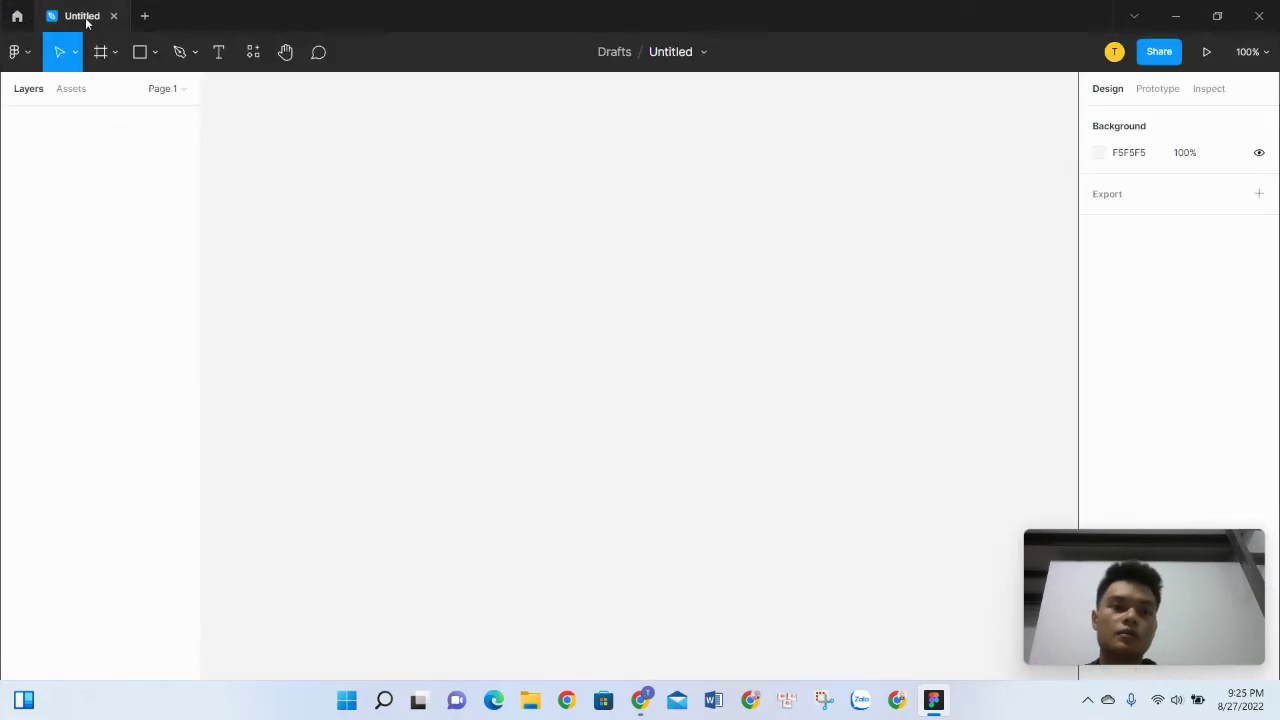
{"action": "left_click", "coordinate": [145, 17]}
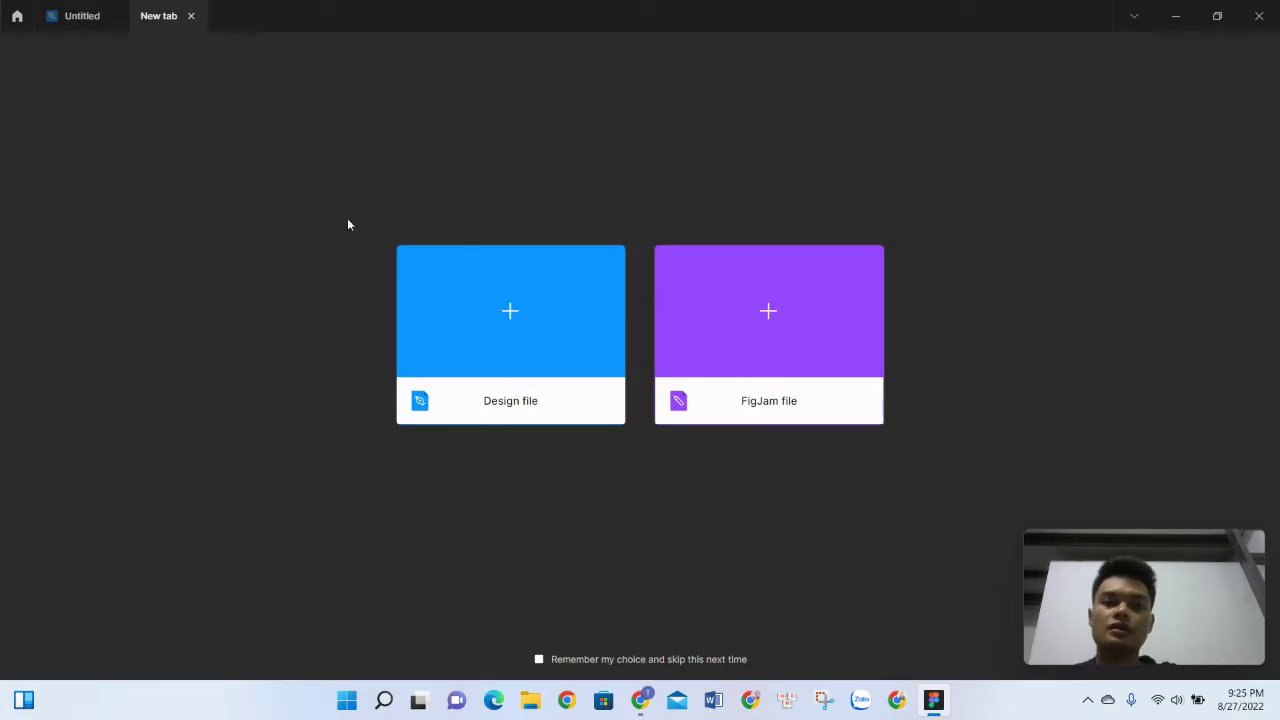
{"action": "left_click", "coordinate": [98, 8]}
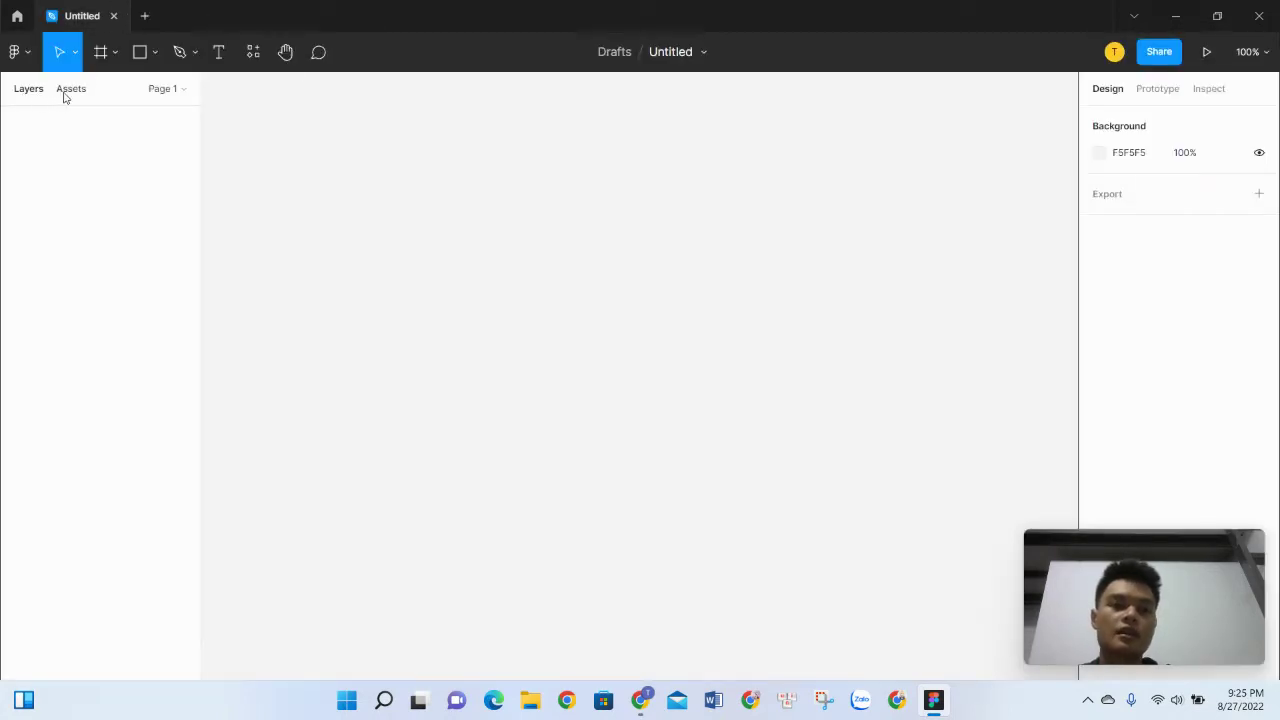
{"action": "left_click", "coordinate": [172, 95]}
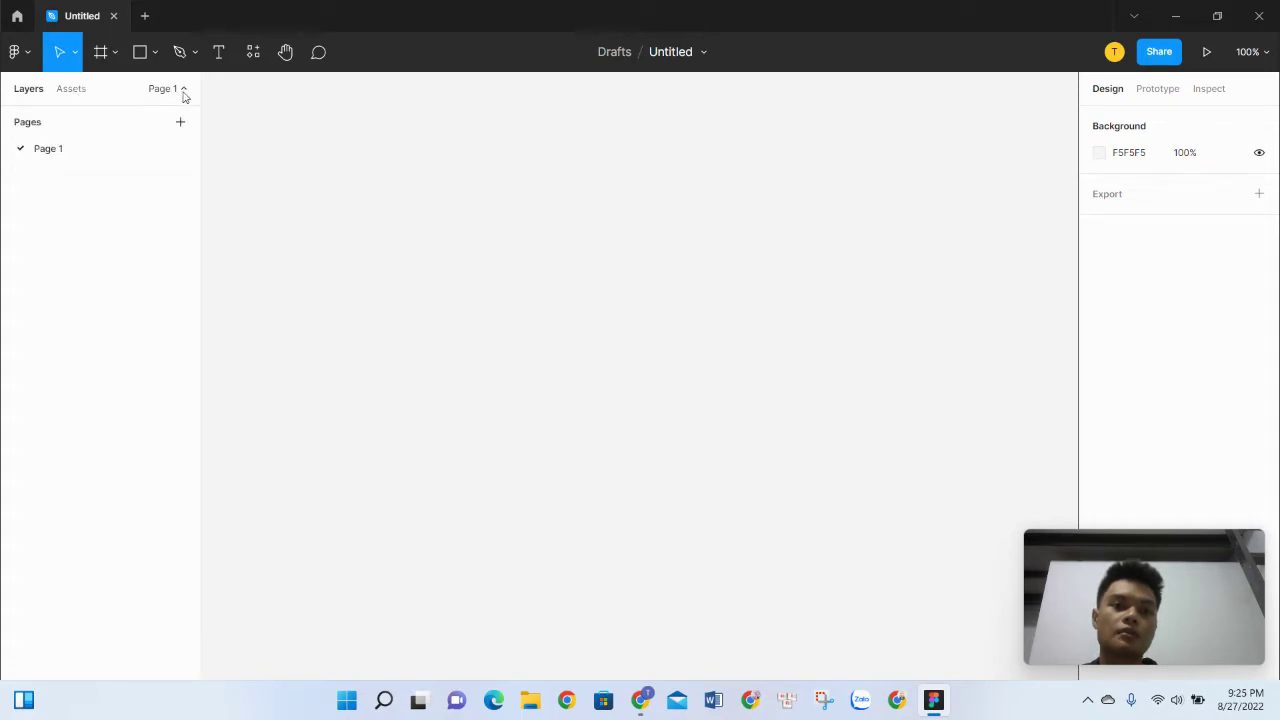
{"action": "left_click", "coordinate": [181, 97]}
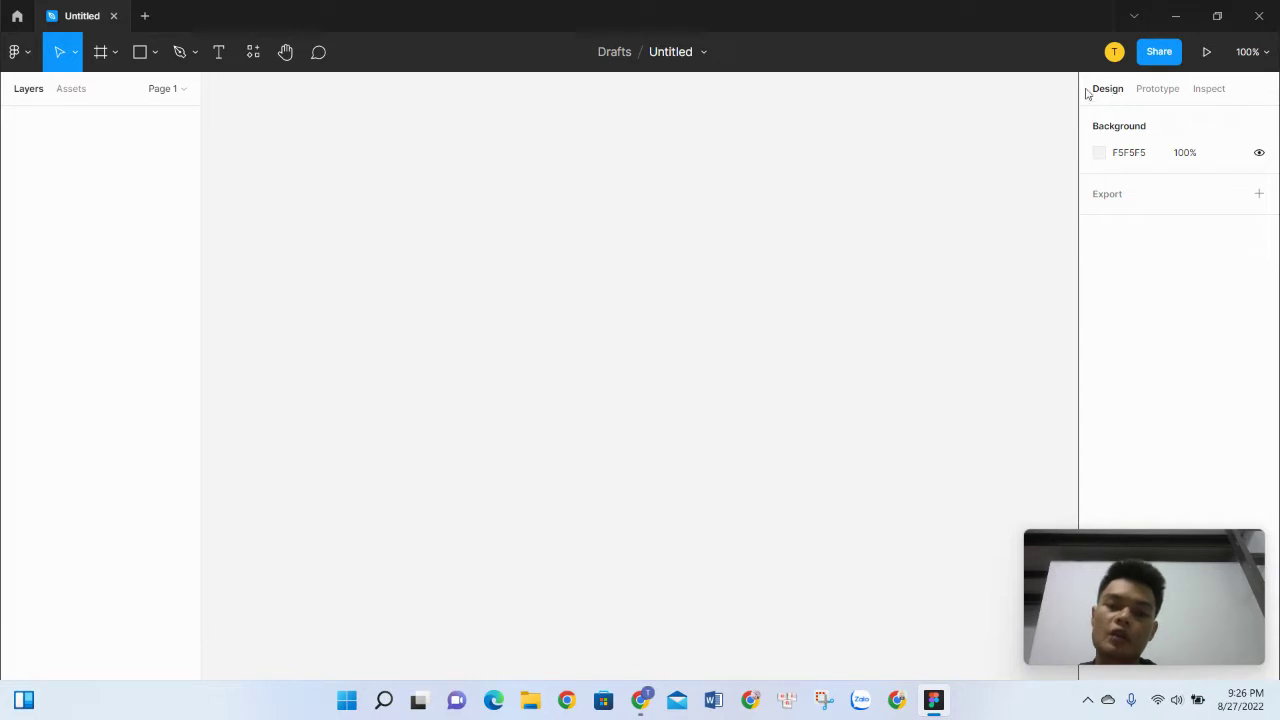
Show the file's prototype settings (device None, background 000000), then bring up the main menu
{"action": "left_click", "coordinate": [1159, 98]}
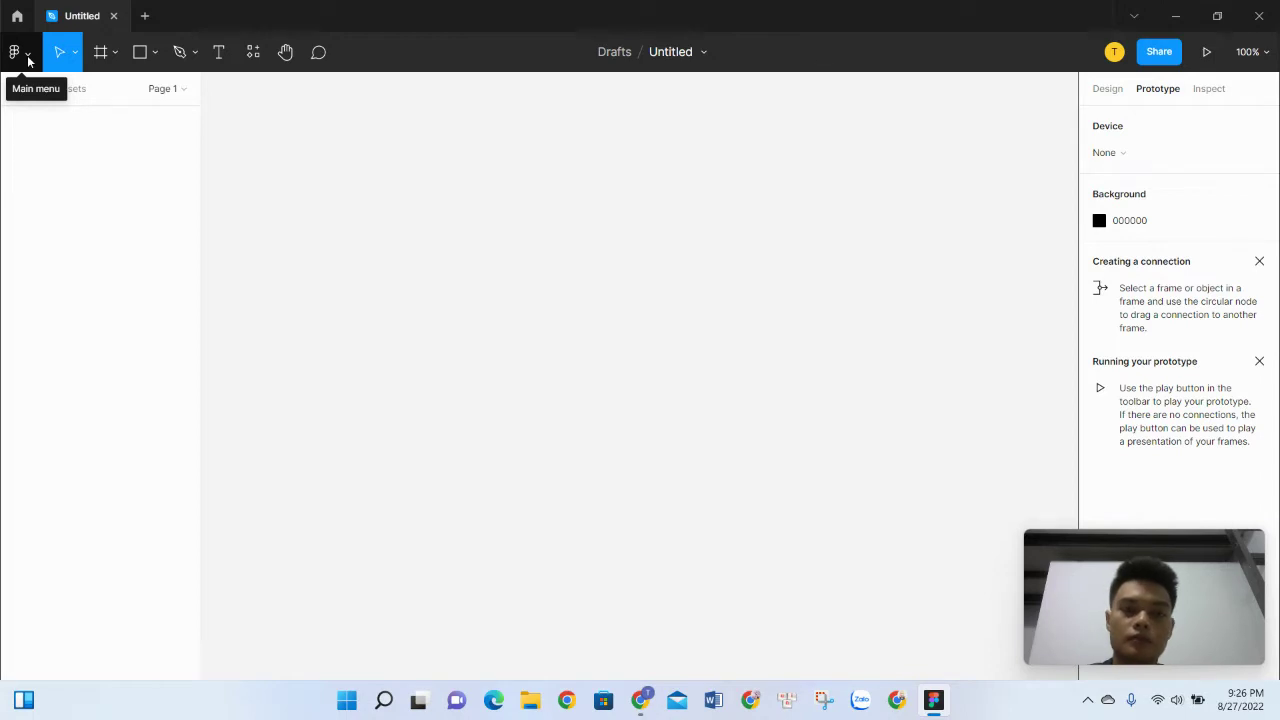
{"action": "left_click", "coordinate": [28, 60]}
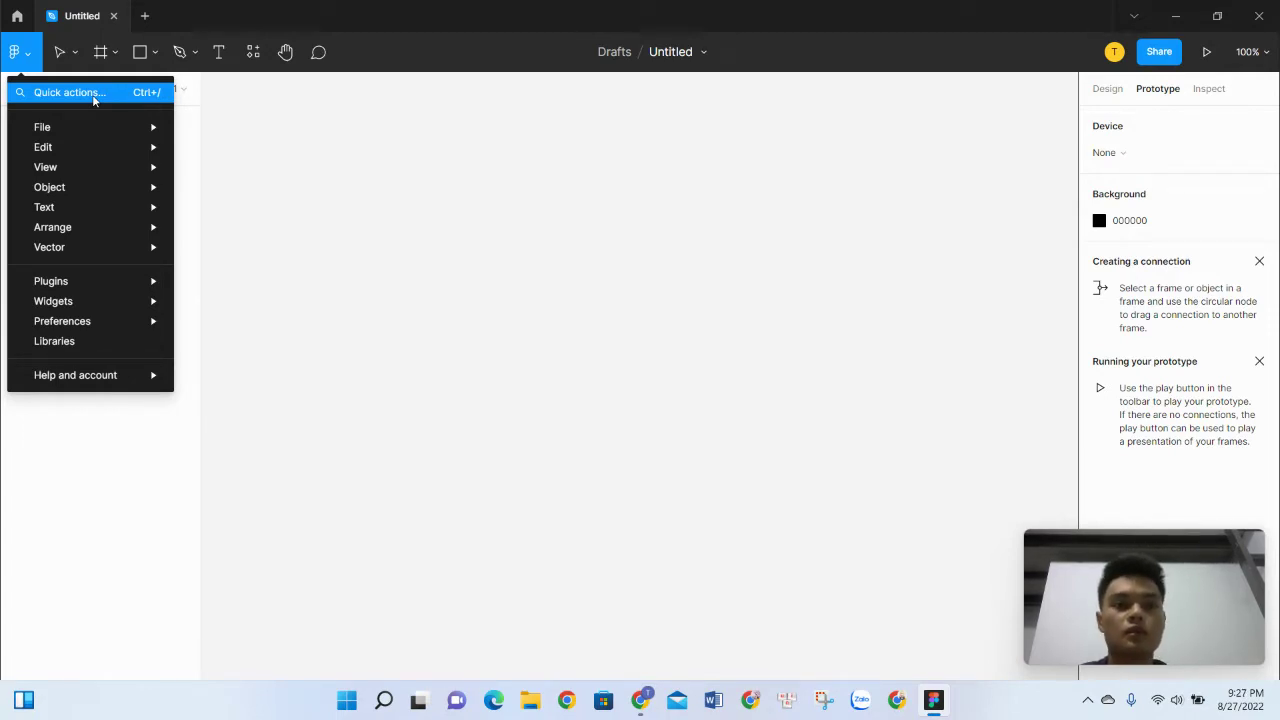
In Quick actions, try searches for 'file' and 'c', leaving the box empty
{"action": "left_click", "coordinate": [94, 97]}
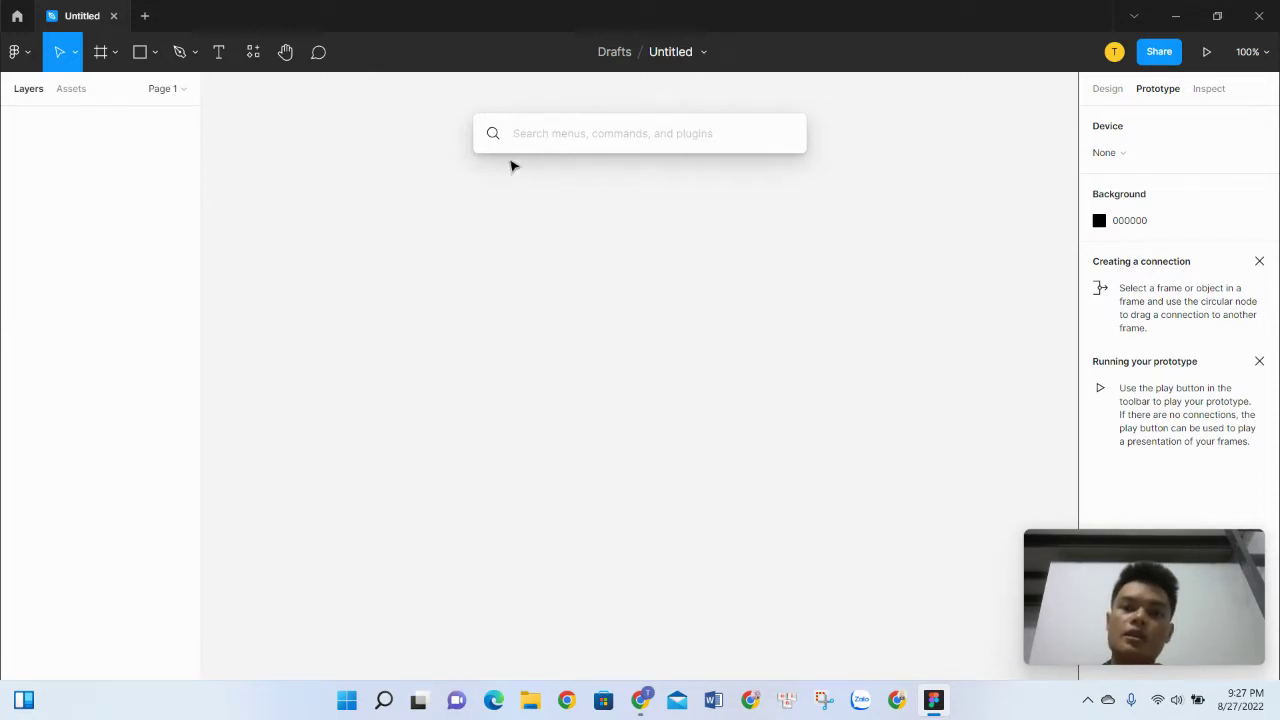
{"action": "type", "text": "fil"}
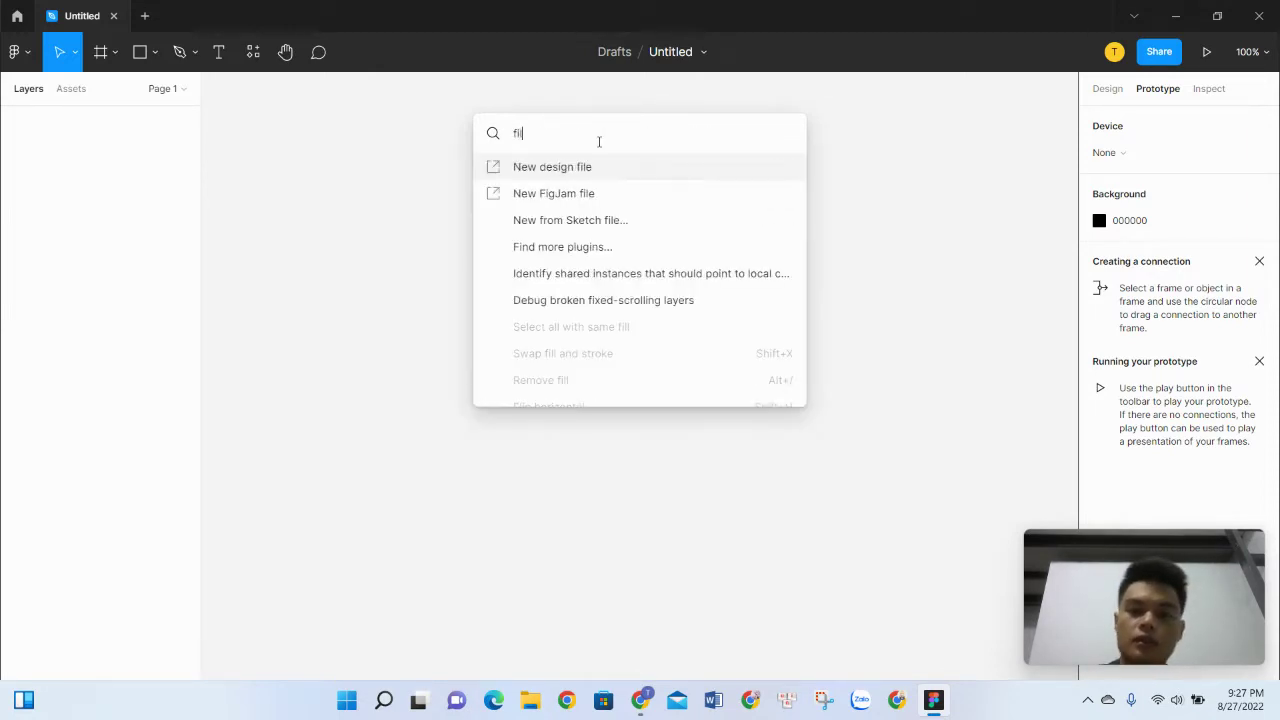
{"action": "type", "text": "e"}
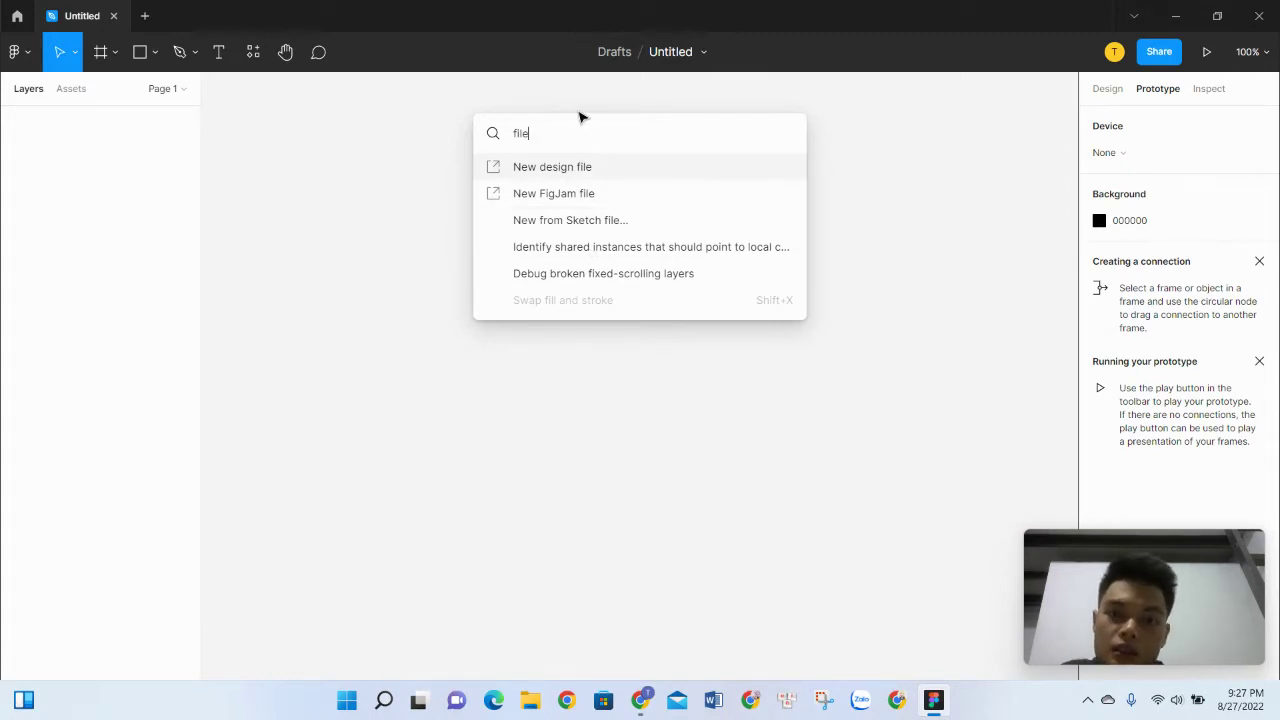
{"action": "key", "text": "BackSpace"}
{"action": "key", "text": "BackSpace"}
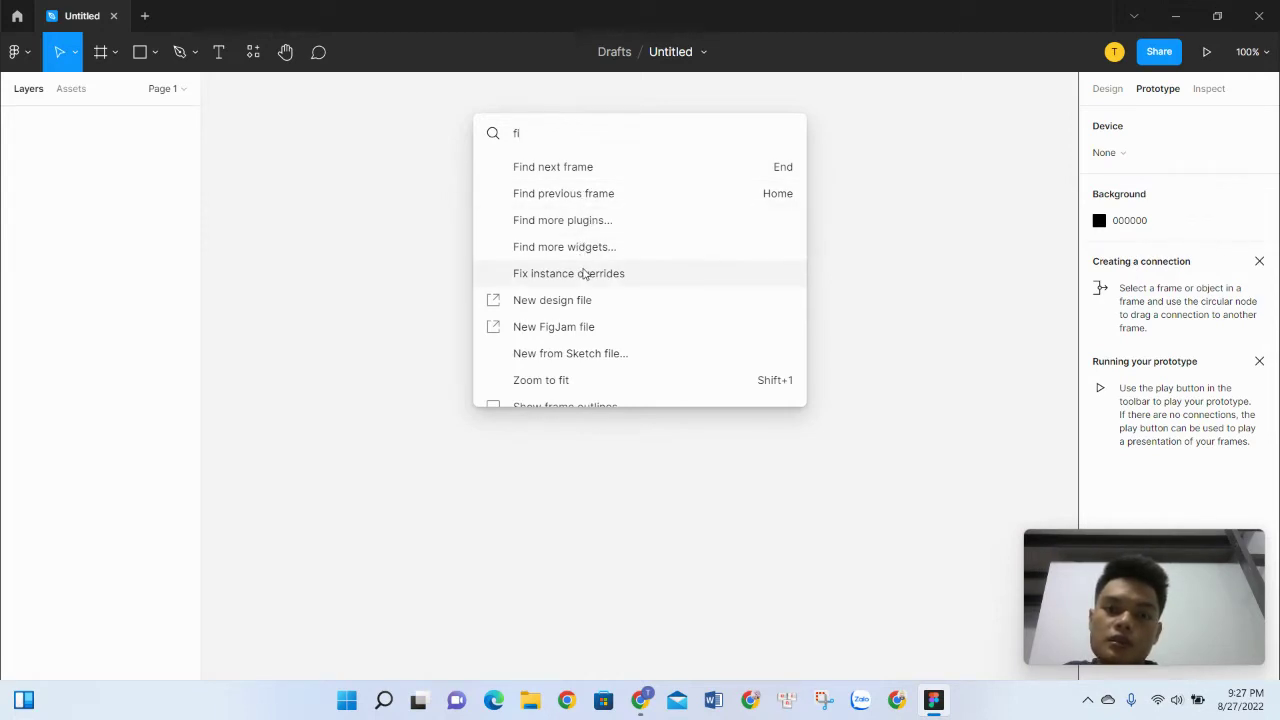
{"action": "scroll", "coordinate": [588, 273], "scroll_direction": "down", "scroll_amount": 2}
{"action": "scroll", "coordinate": [588, 273], "scroll_direction": "down", "scroll_amount": 5}
{"action": "scroll", "coordinate": [588, 273], "scroll_direction": "down", "scroll_amount": 2}
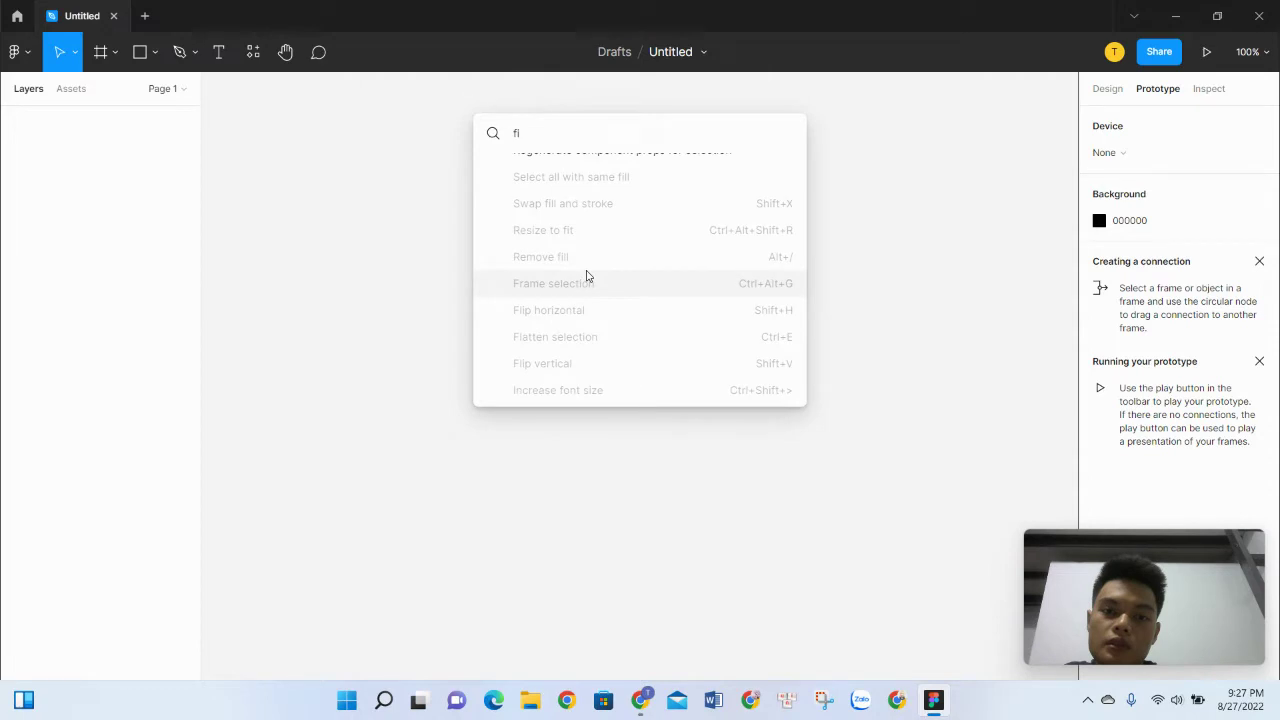
{"action": "scroll", "coordinate": [588, 270], "scroll_direction": "up", "scroll_amount": 8}
{"action": "key", "text": "BackSpace"}
{"action": "key", "text": "BackSpace"}
{"action": "type", "text": "c"}
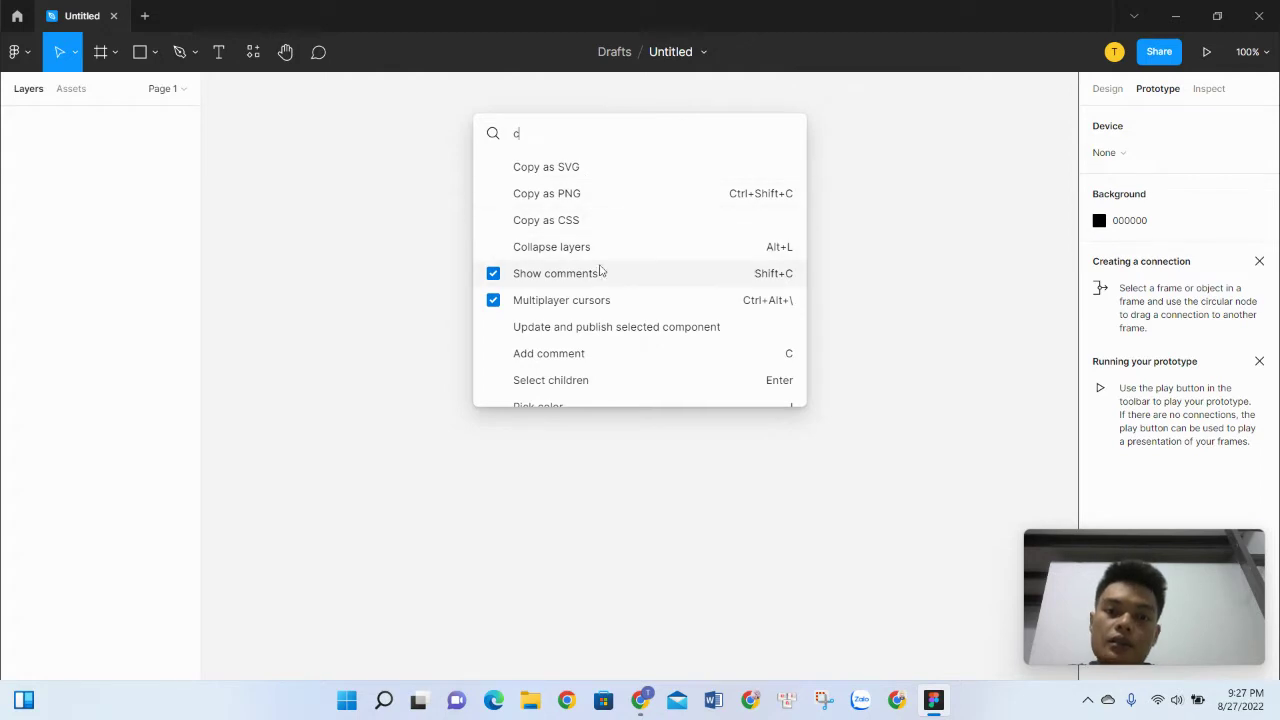
{"action": "key", "text": "BackSpace"}
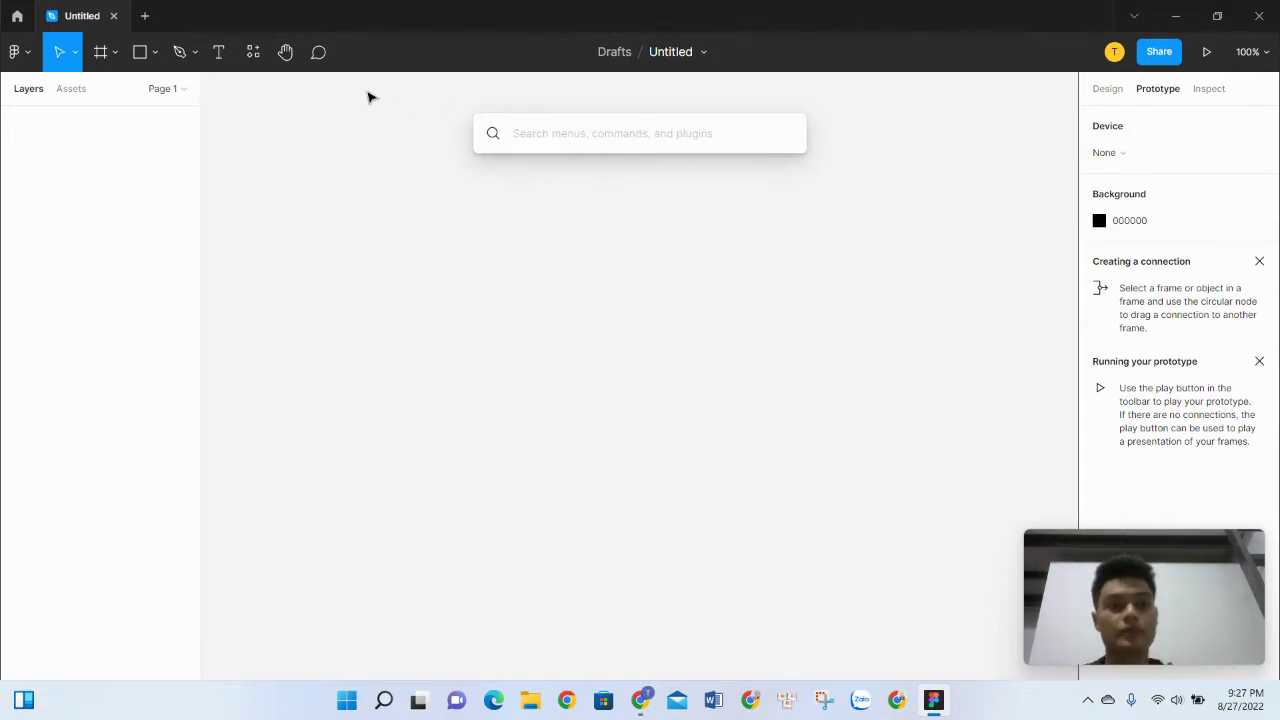
Draw a 424×204 rectangle near the canvas centre
{"action": "left_click", "coordinate": [640, 196]}
{"action": "left_click", "coordinate": [140, 60]}
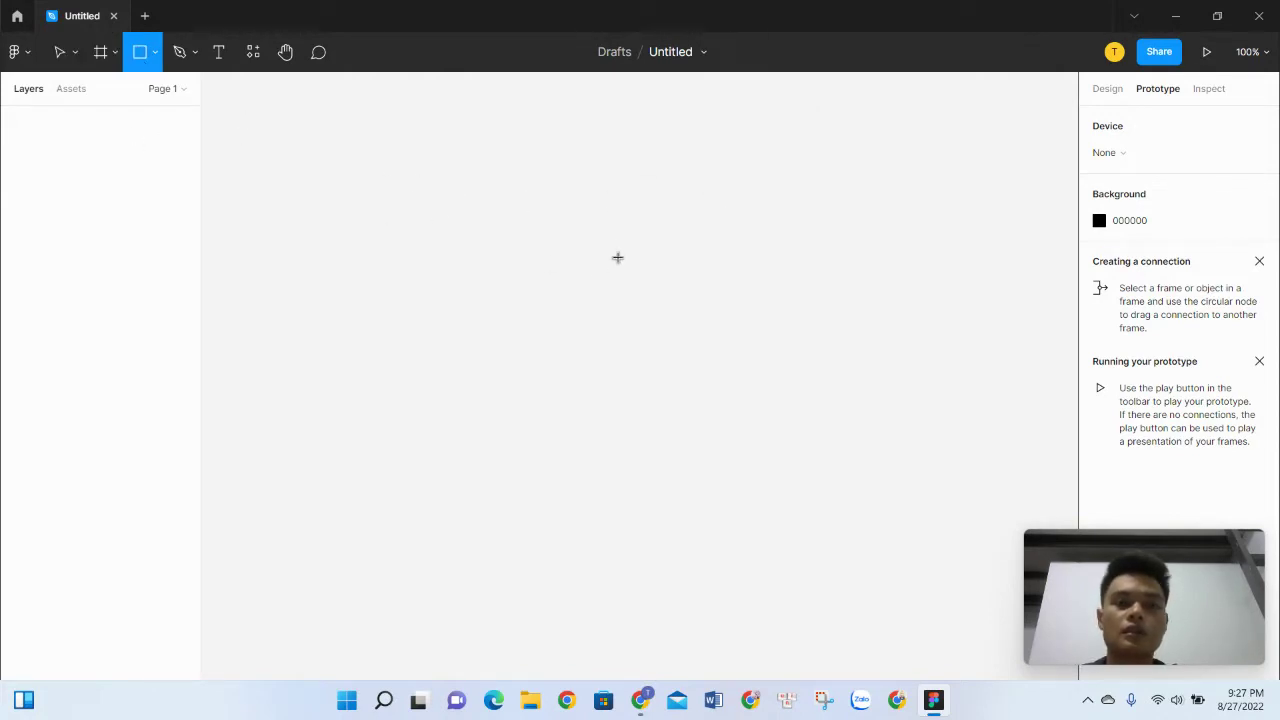
{"action": "left_click_drag", "start_coordinate": [472, 206], "coordinate": [827, 376]}
{"action": "left_click_drag", "start_coordinate": [672, 316], "coordinate": [666, 343]}
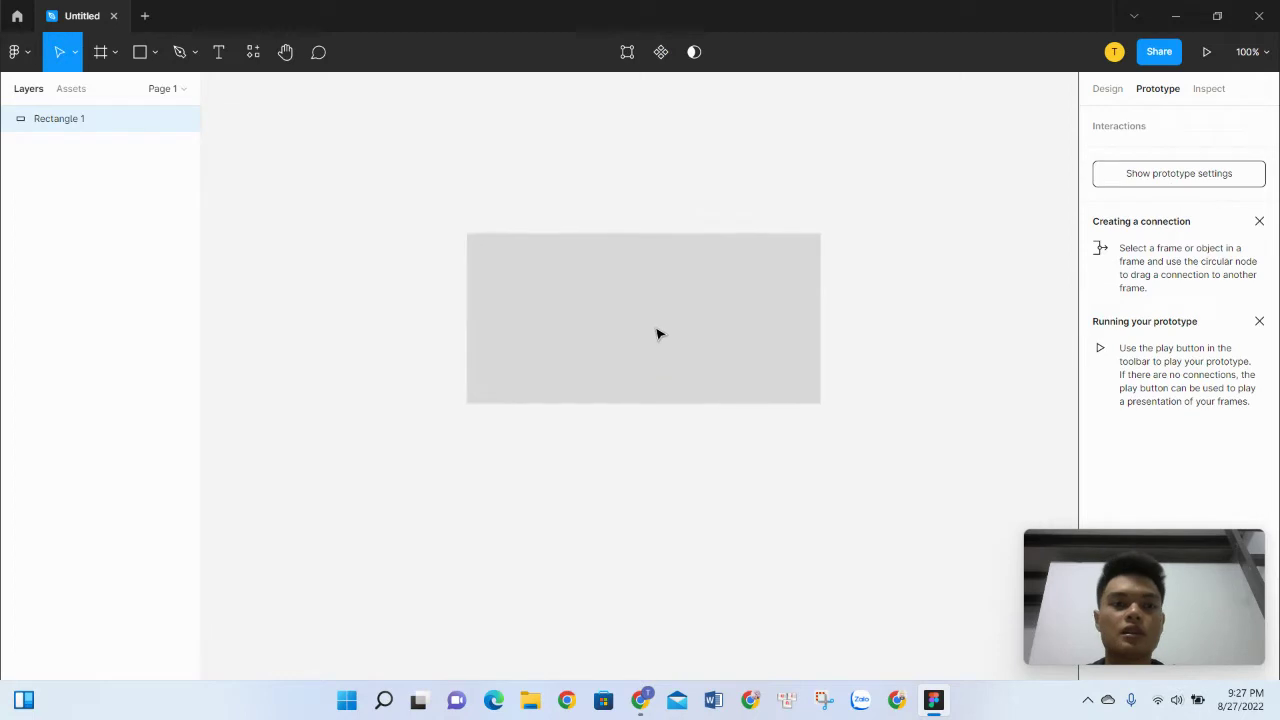
Rename the rectangle layer to 'hinh chu nhat'
{"action": "double_click", "coordinate": [65, 125]}
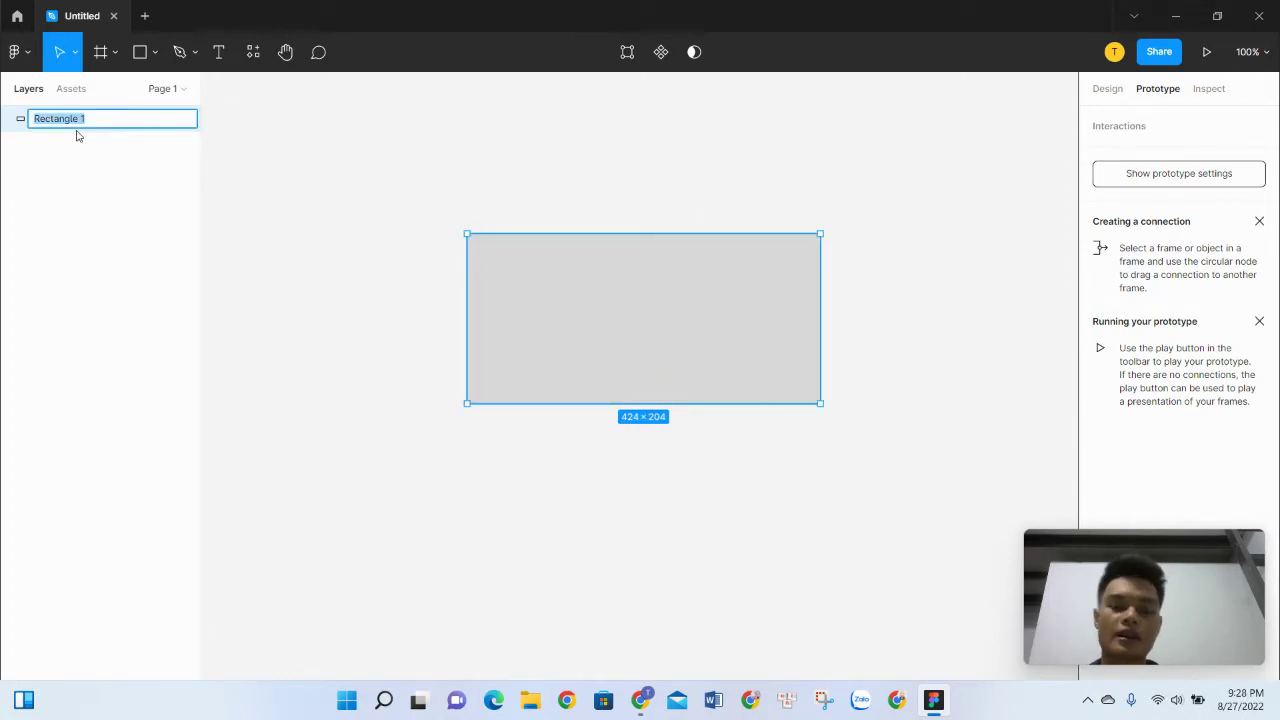
{"action": "type", "text": "ha"}
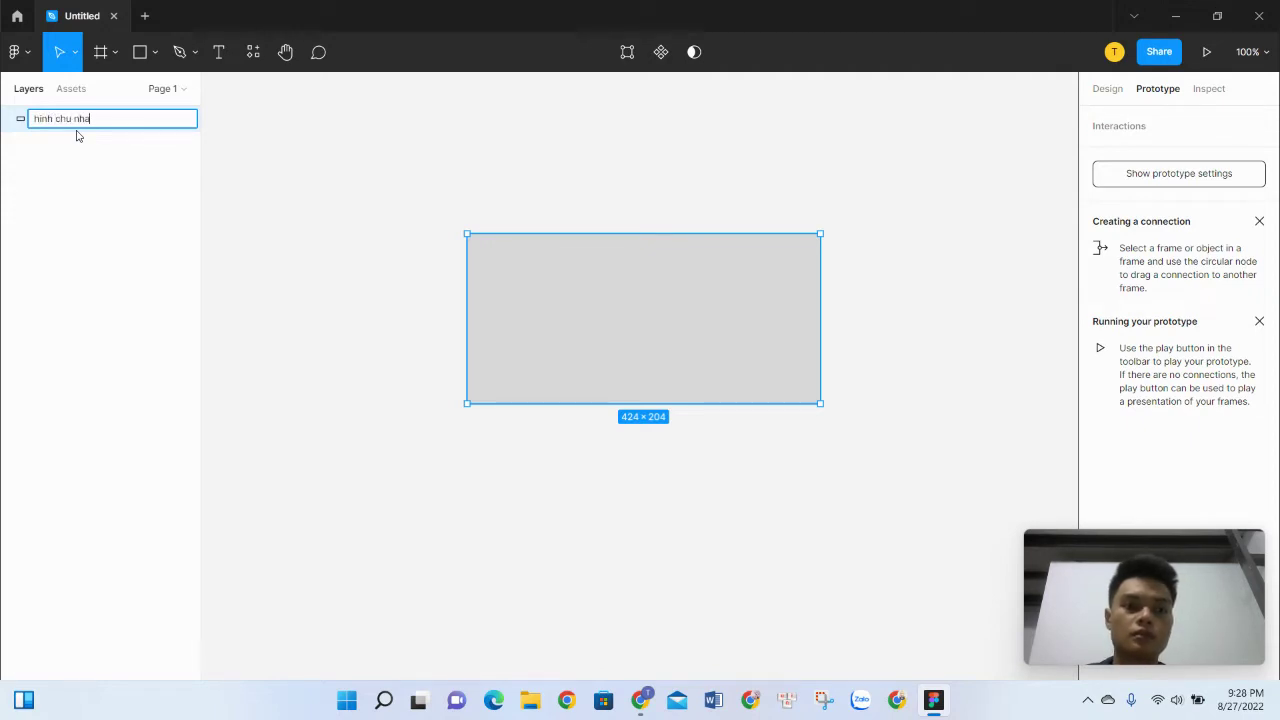
{"action": "type", "text": "t"}
{"action": "key", "text": "Return"}
{"action": "right_click", "coordinate": [72, 125]}
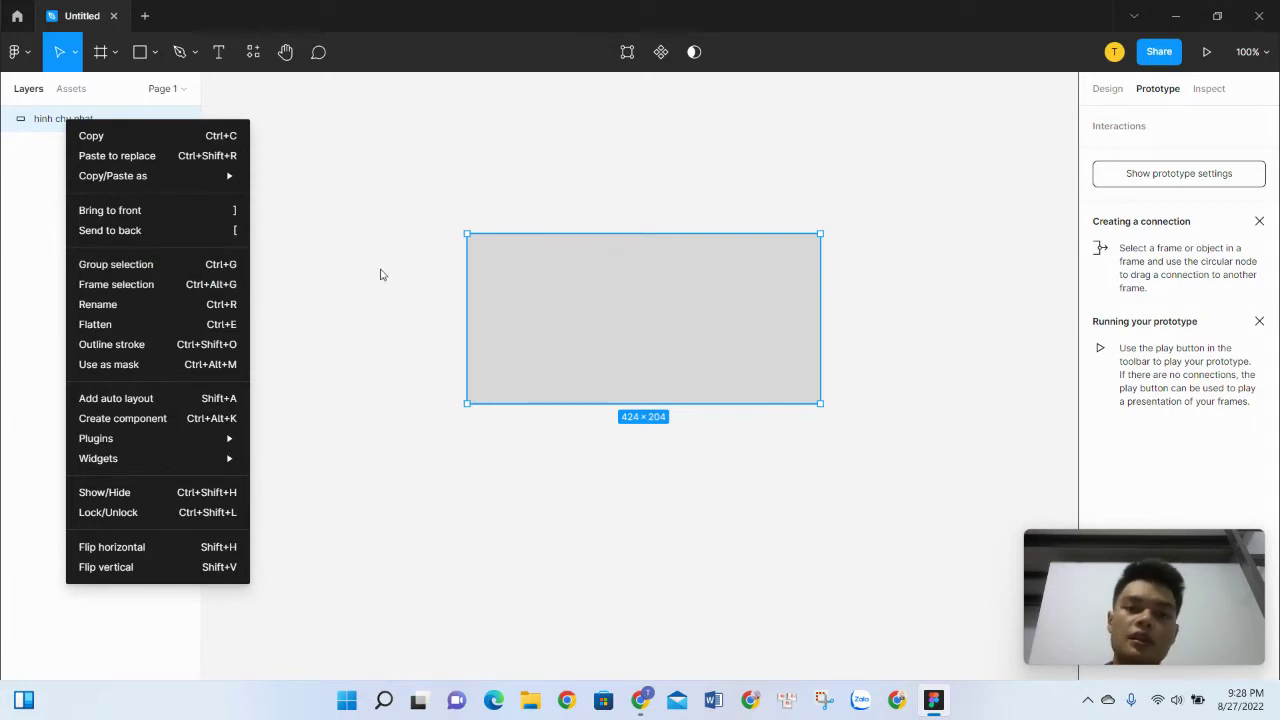
Wrap the 'hinh chu nhat' rectangle in Group 1 using the 'gr' Group selection quick action
{"action": "left_click", "coordinate": [15, 52]}
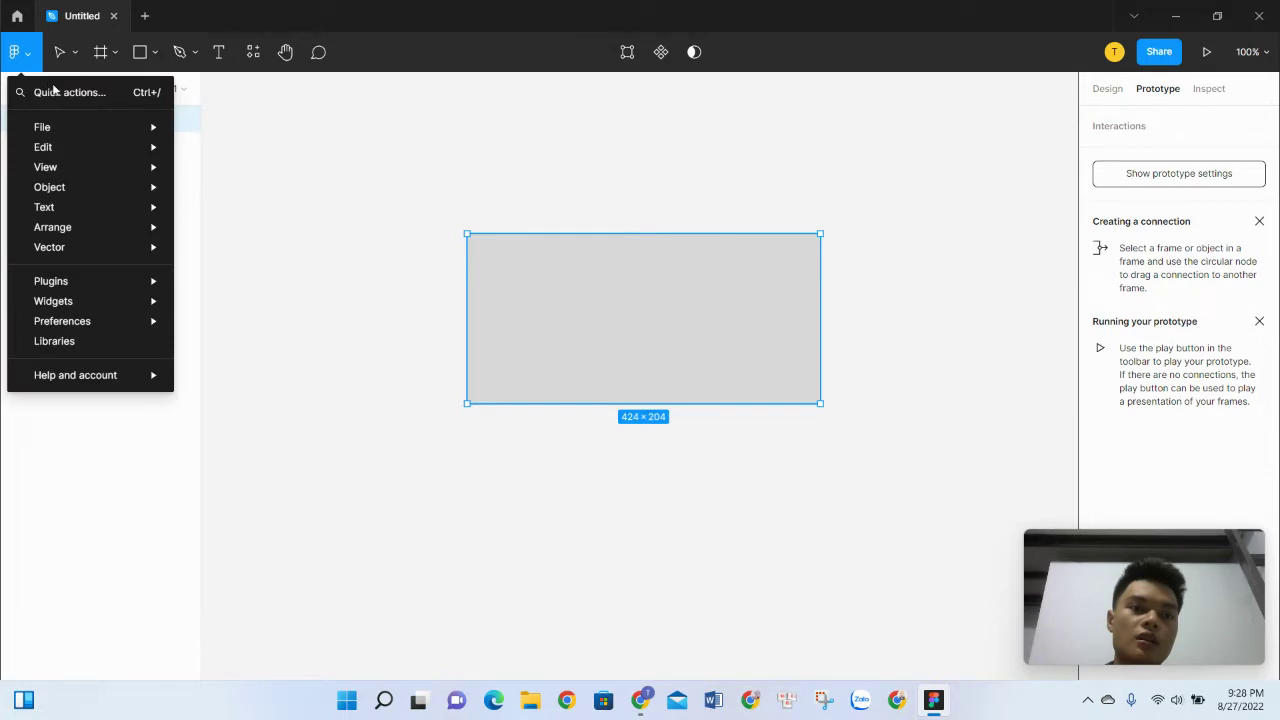
{"action": "left_click", "coordinate": [55, 92]}
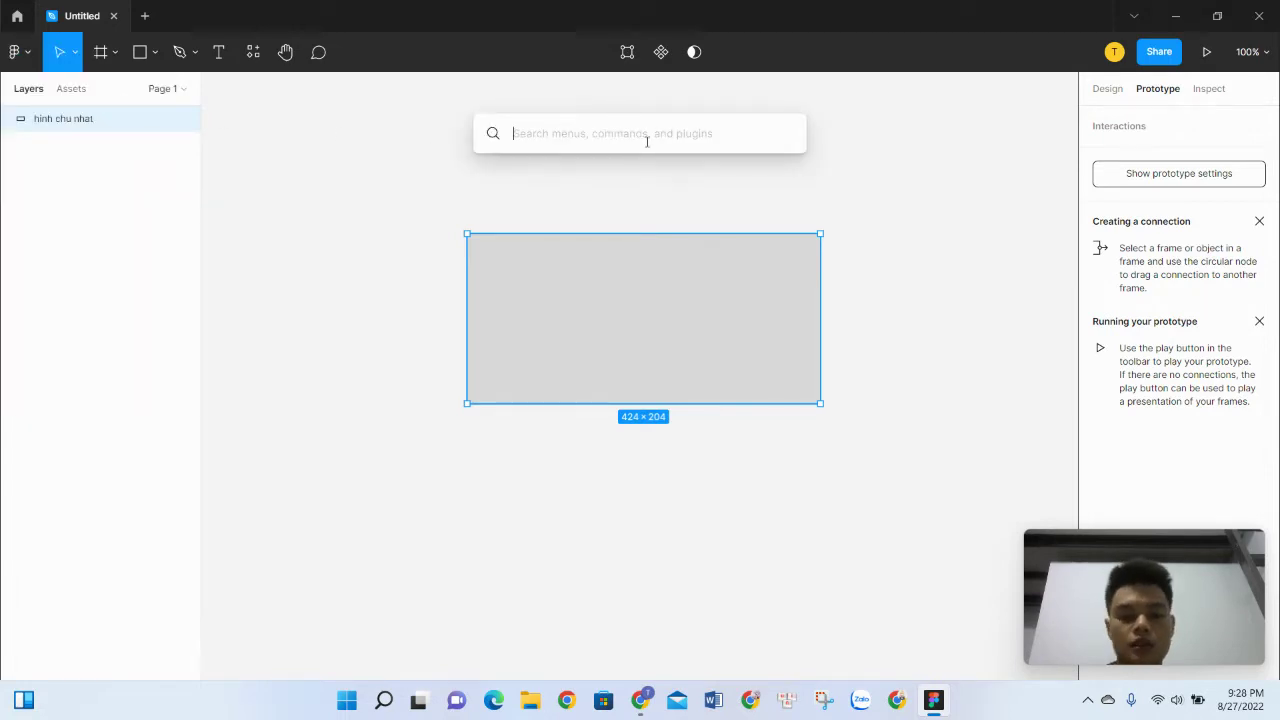
{"action": "type", "text": "go"}
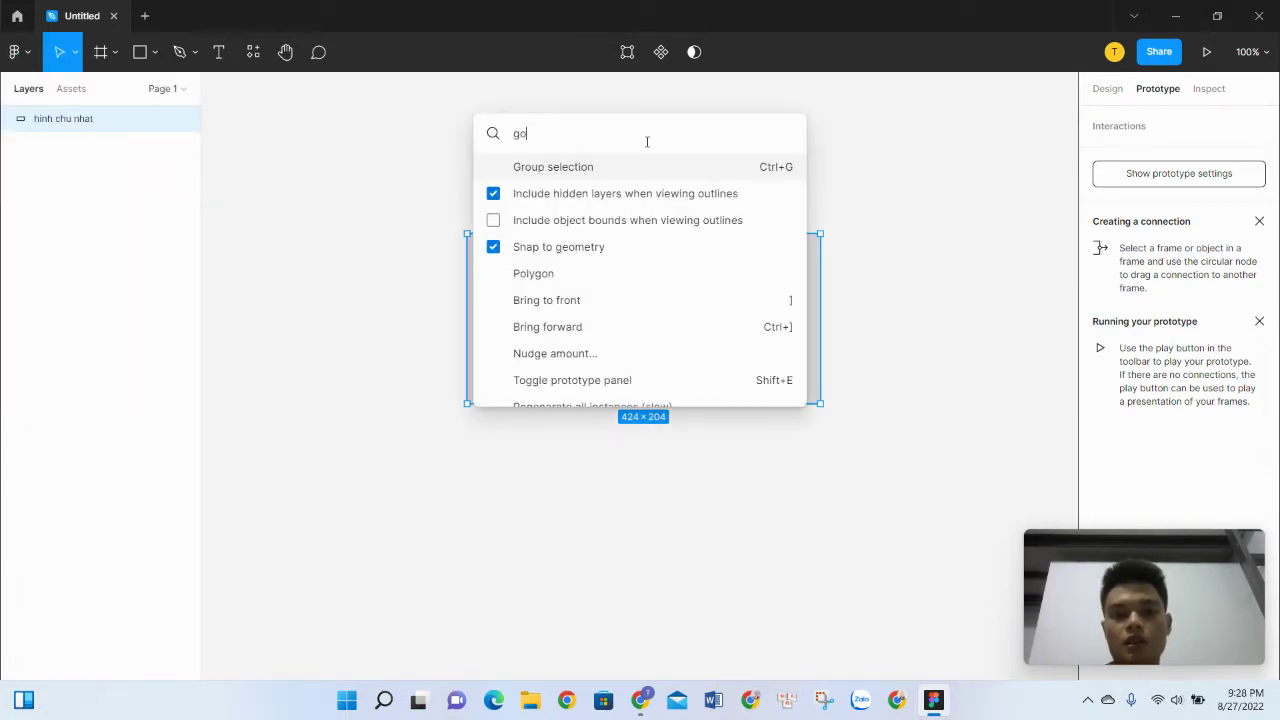
{"action": "key", "text": "BackSpace"}
{"action": "type", "text": "r"}
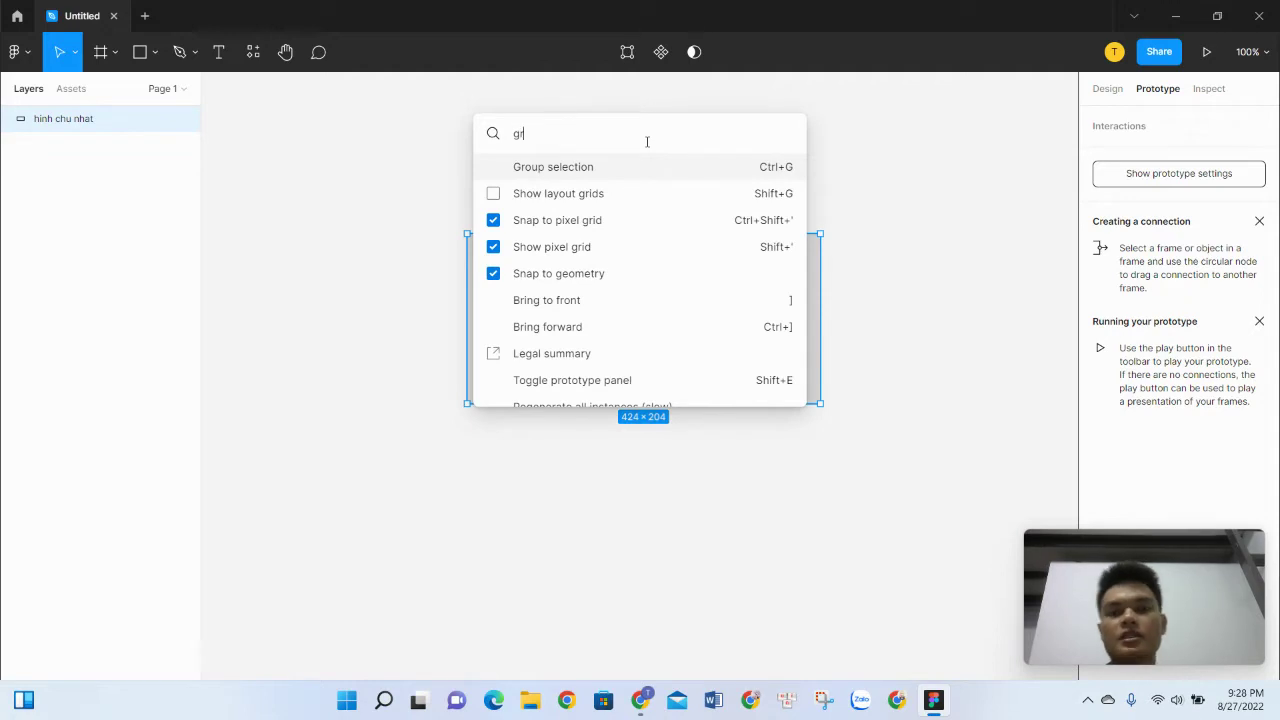
{"action": "left_click", "coordinate": [533, 171]}
{"action": "mouse_move", "coordinate": [50, 119]}
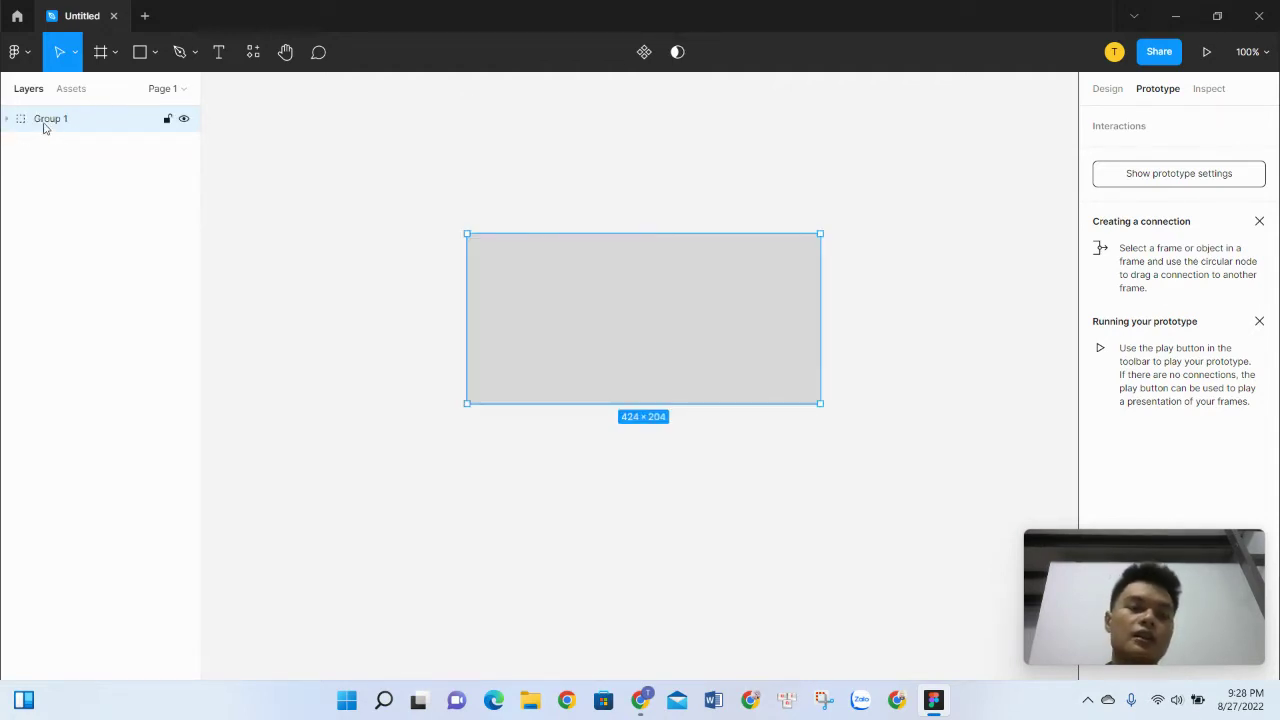
{"action": "left_click", "coordinate": [8, 119]}
{"action": "left_click", "coordinate": [8, 119]}
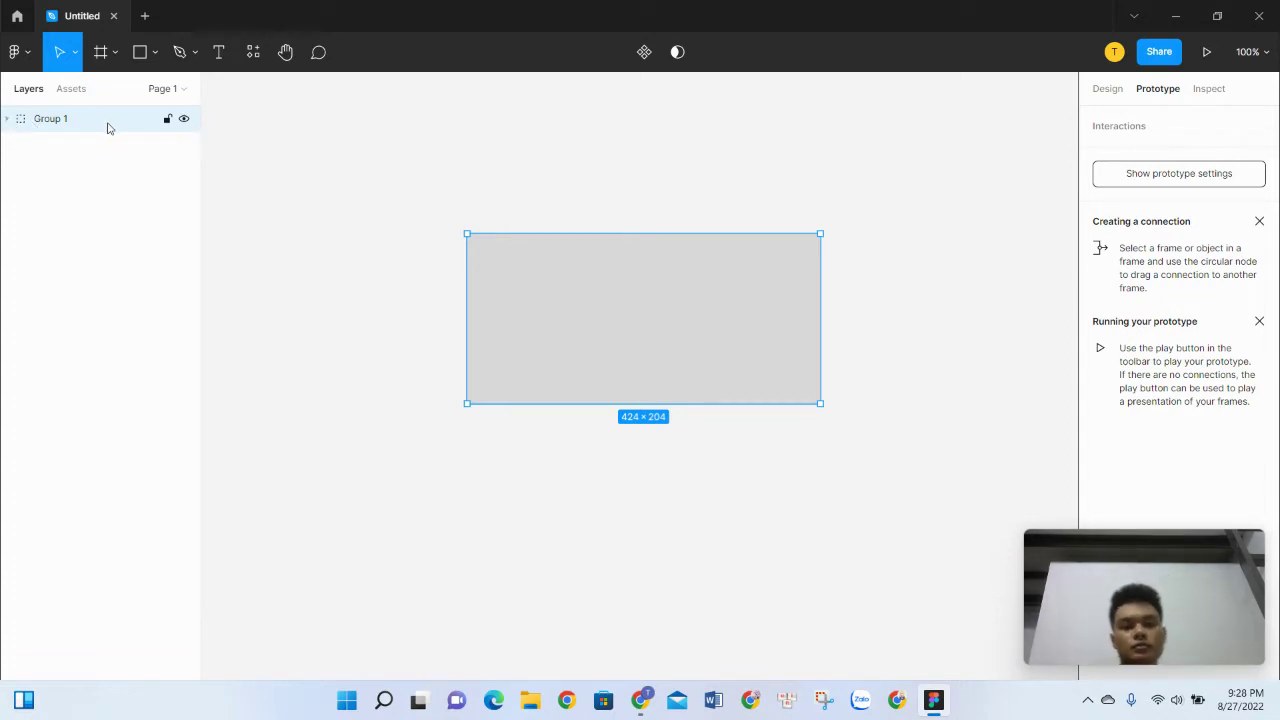
{"action": "left_click", "coordinate": [22, 58]}
{"action": "left_click", "coordinate": [66, 96]}
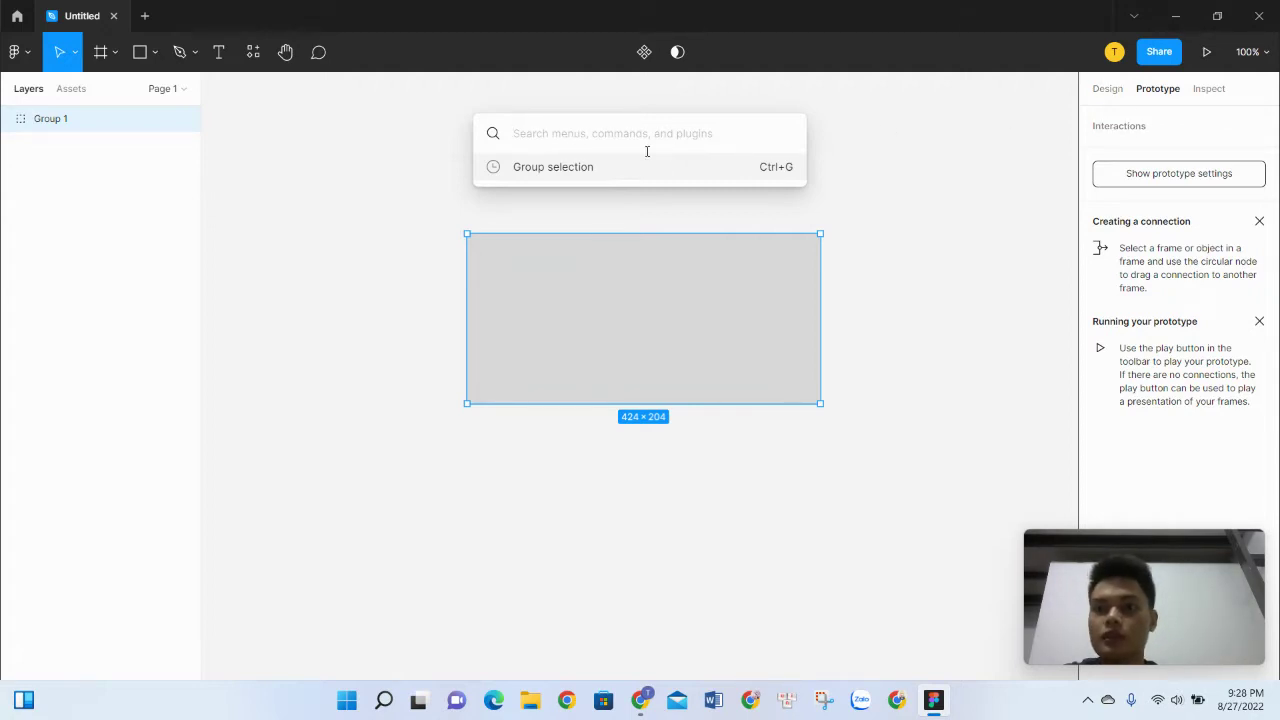
Search the quick actions for 'design'
{"action": "type", "text": "di"}
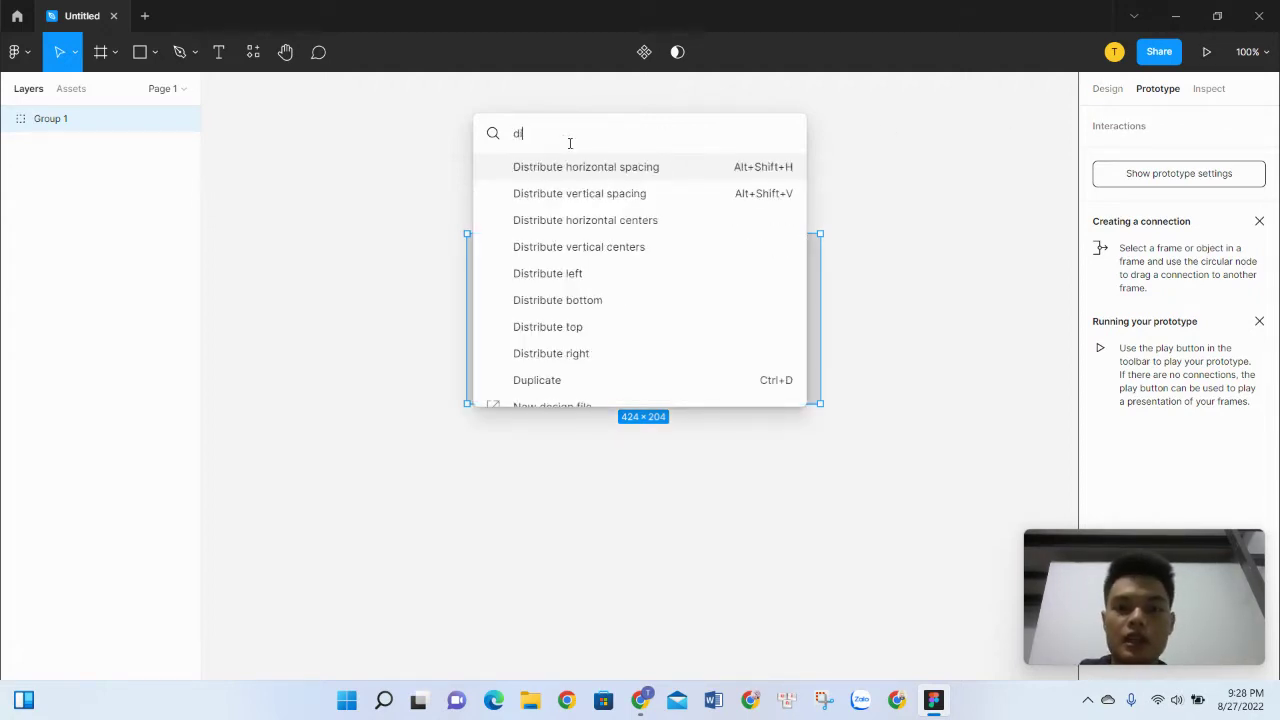
{"action": "key", "text": "BackSpace"}
{"action": "type", "text": "e"}
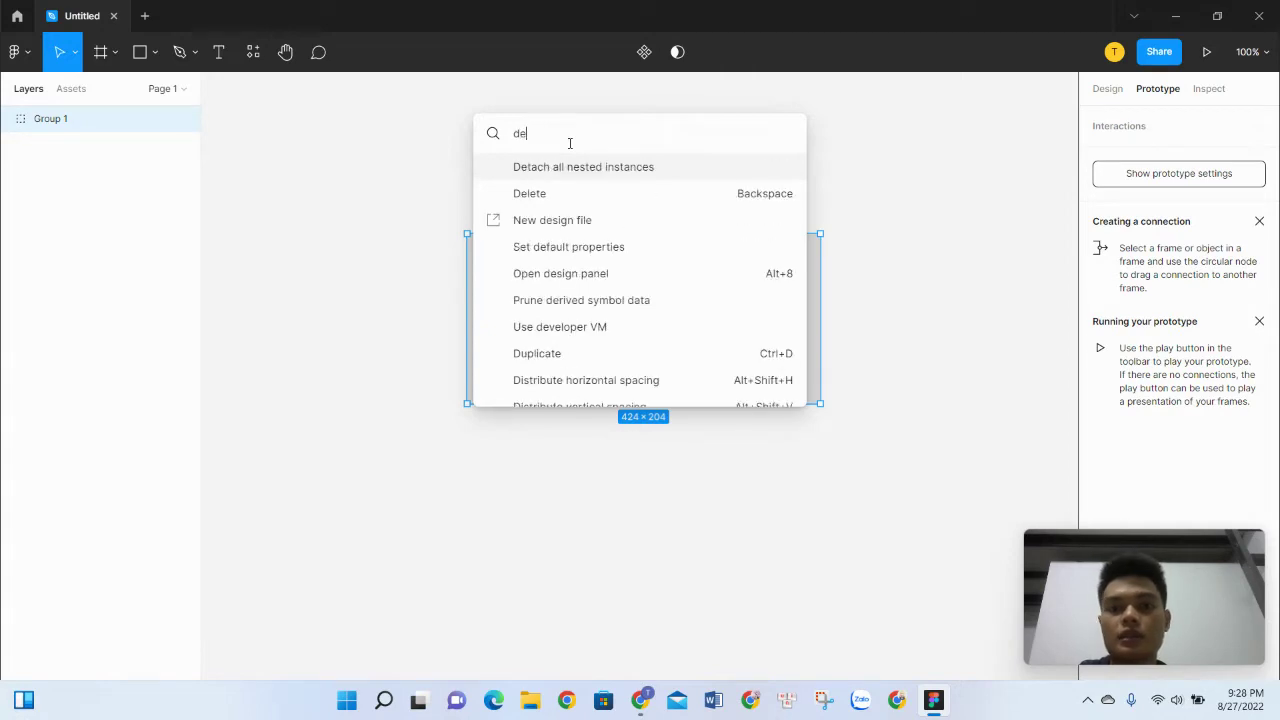
{"action": "type", "text": "g"}
{"action": "key", "text": "BackSpace"}
{"action": "type", "text": "si"}
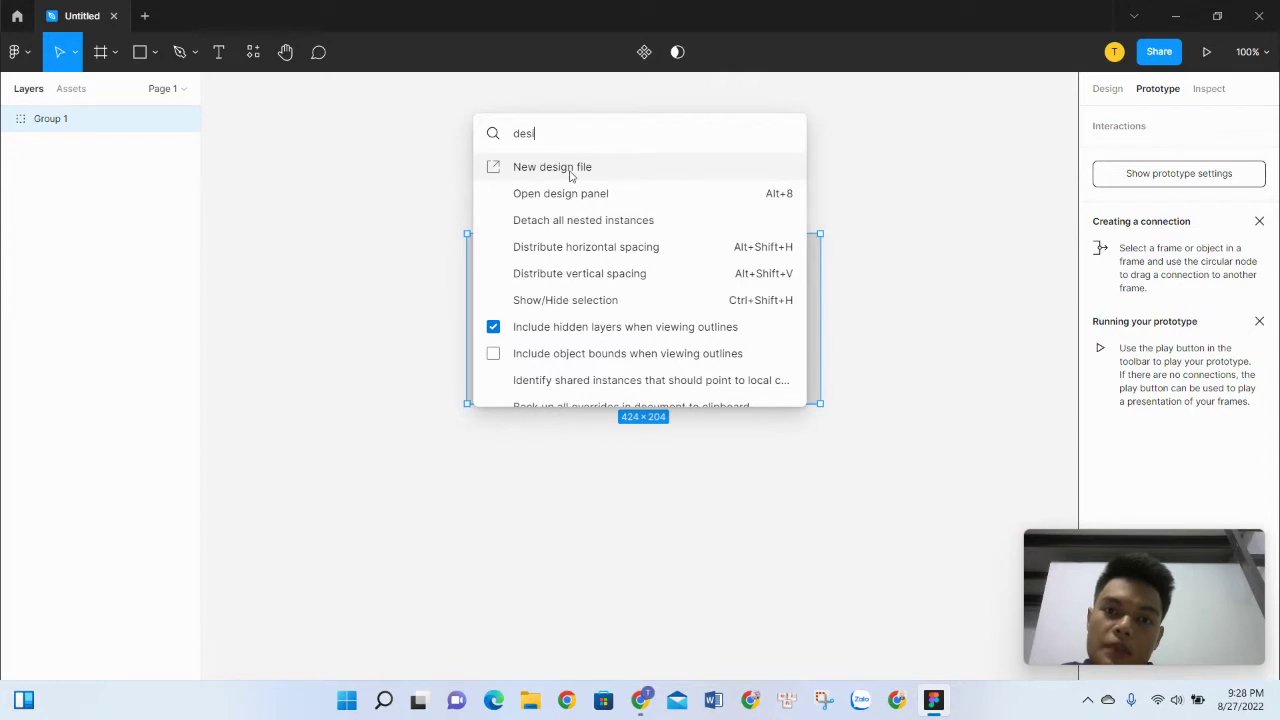
Clear the search, bring up Group 1's layer options, and switch to a new Chrome tab
{"action": "key", "text": "BackSpace"}
{"action": "key", "text": "BackSpace"}
{"action": "key", "text": "BackSpace"}
{"action": "key", "text": "BackSpace"}
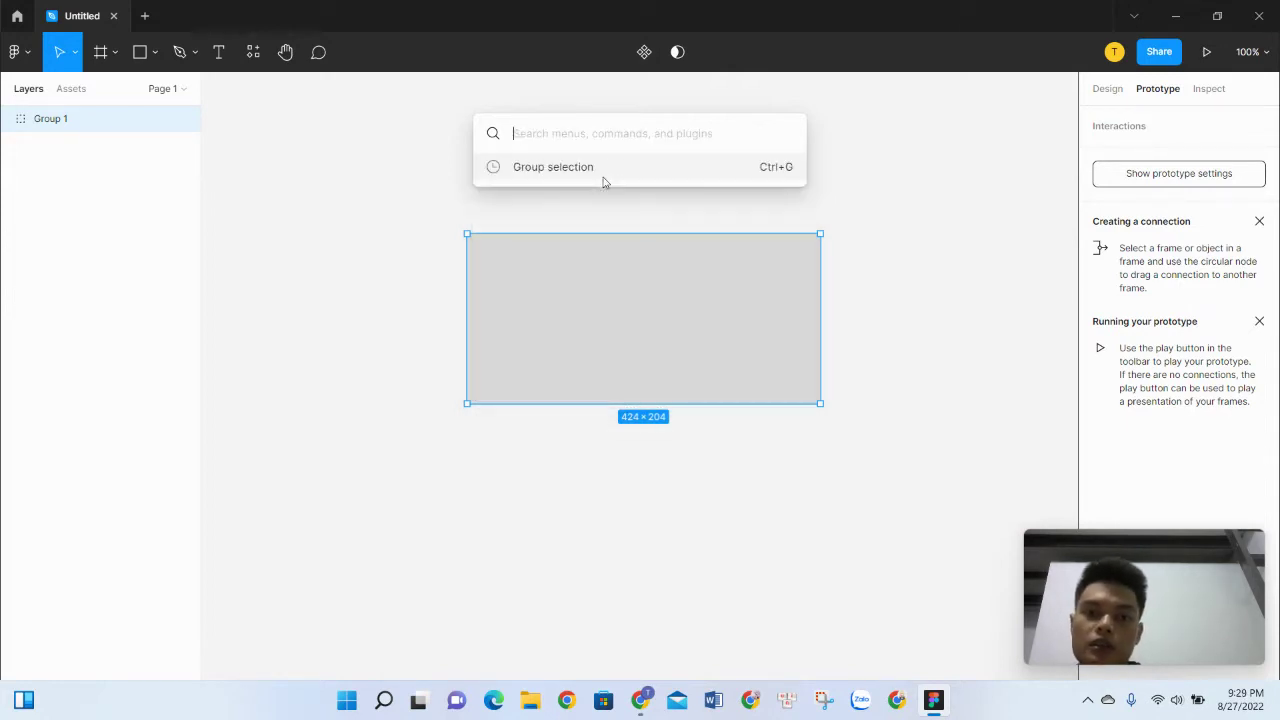
{"action": "mouse_move", "coordinate": [100, 119]}
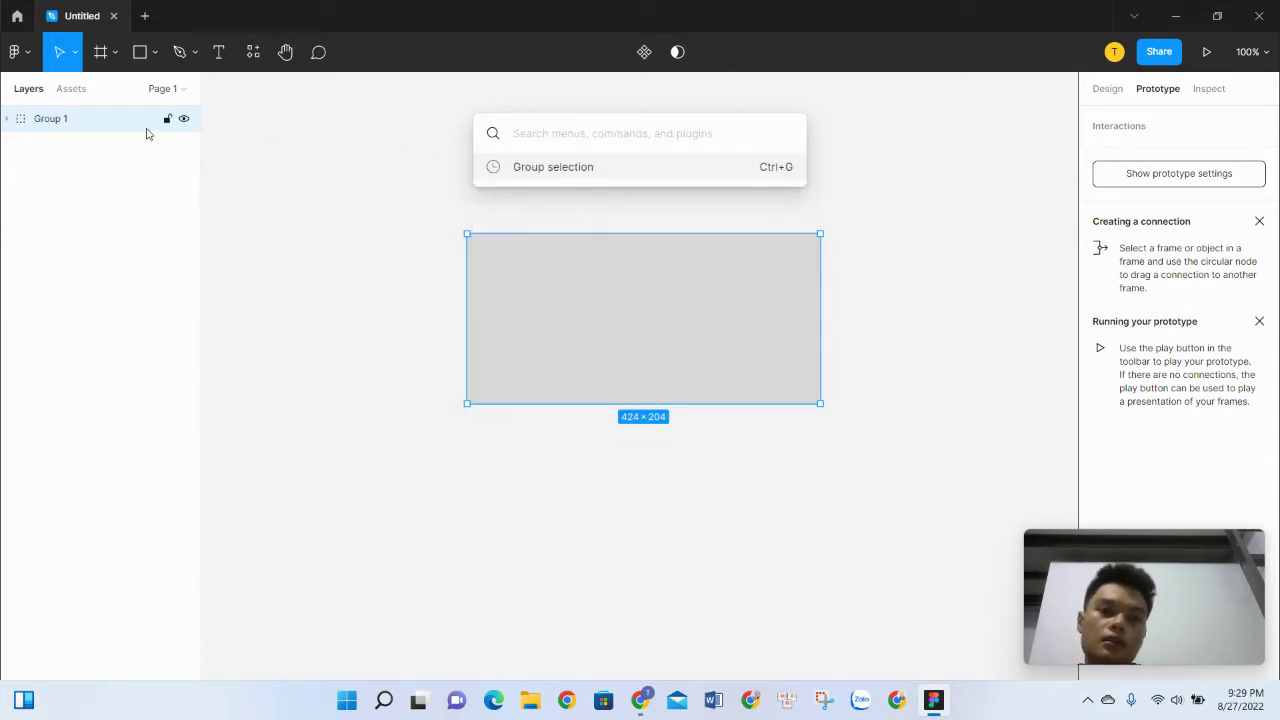
{"action": "right_click", "coordinate": [113, 122]}
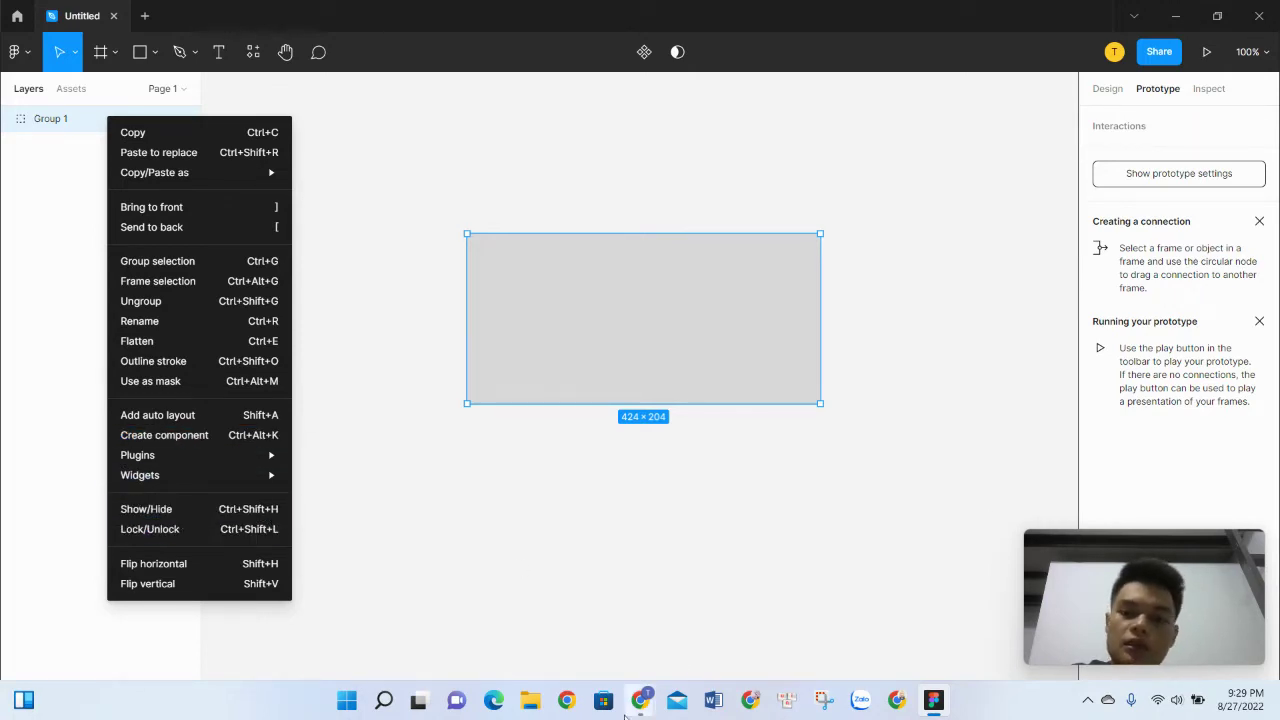
{"action": "mouse_move", "coordinate": [640, 700]}
{"action": "left_click", "coordinate": [504, 643]}
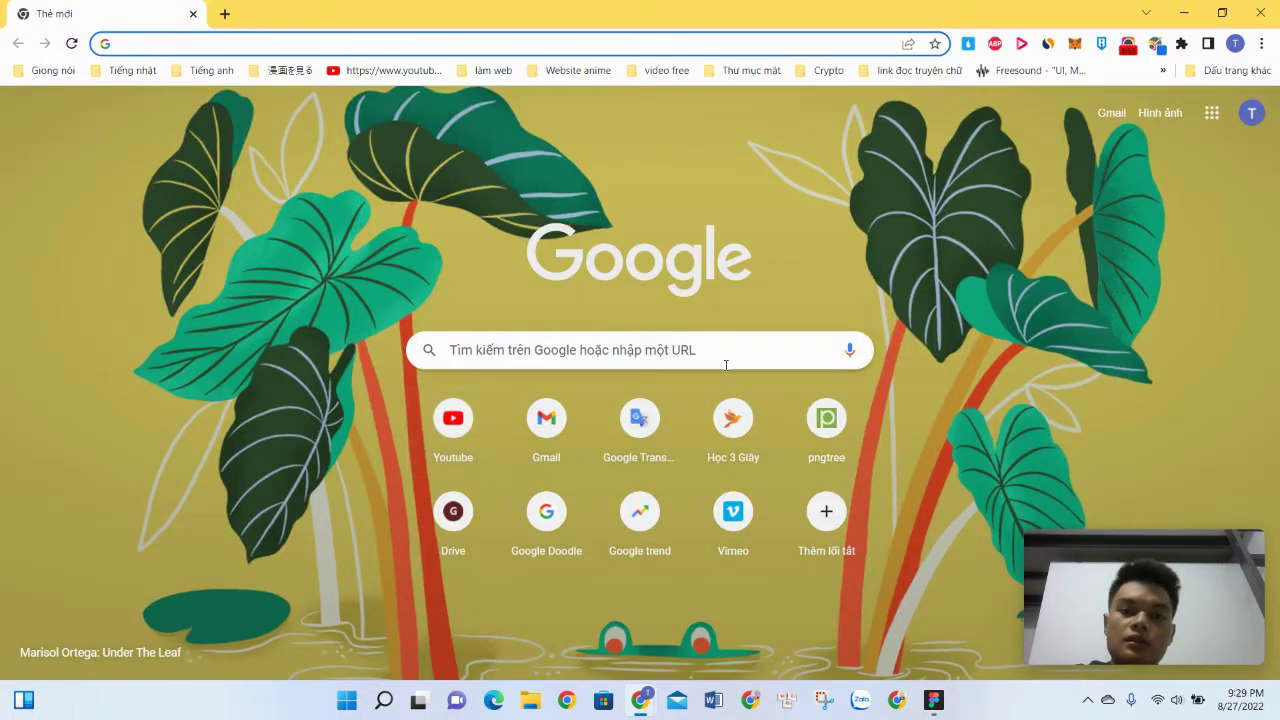
Translate 'hide' in Google Translate ('ẩn giấu'), hear its pronunciation, then return to Figma
{"action": "left_click", "coordinate": [667, 418]}
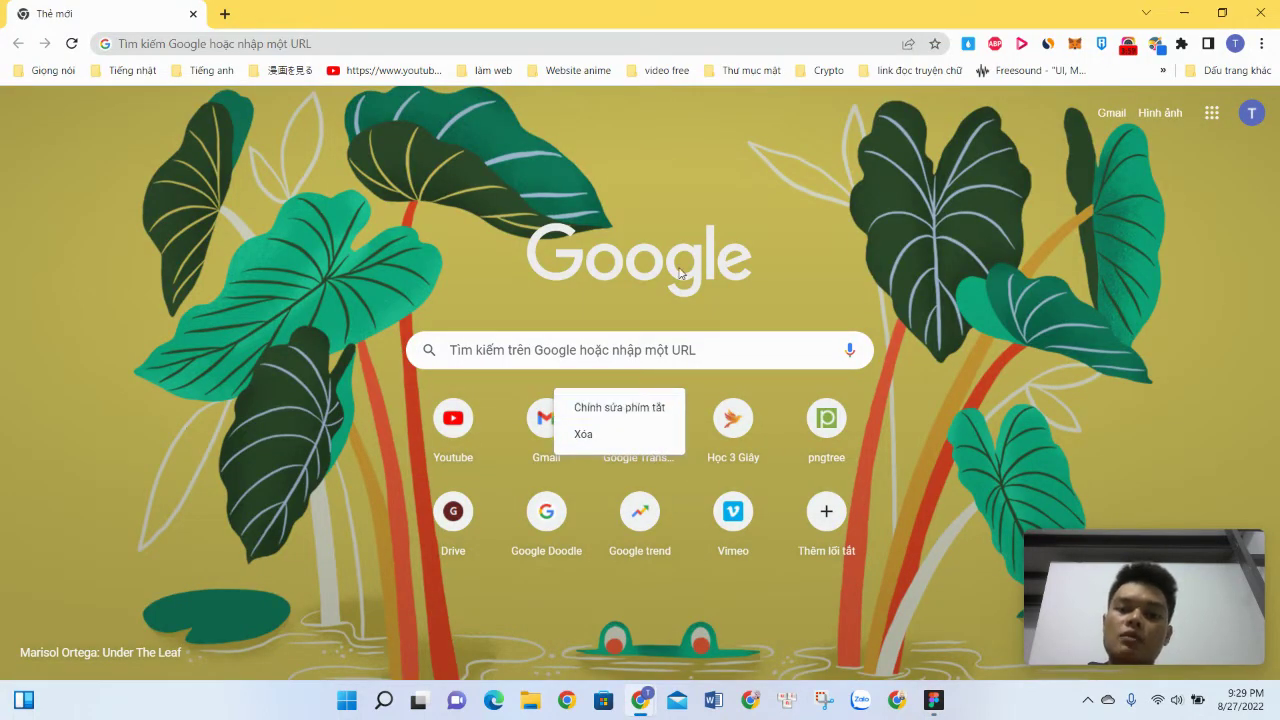
{"action": "left_click", "coordinate": [640, 418]}
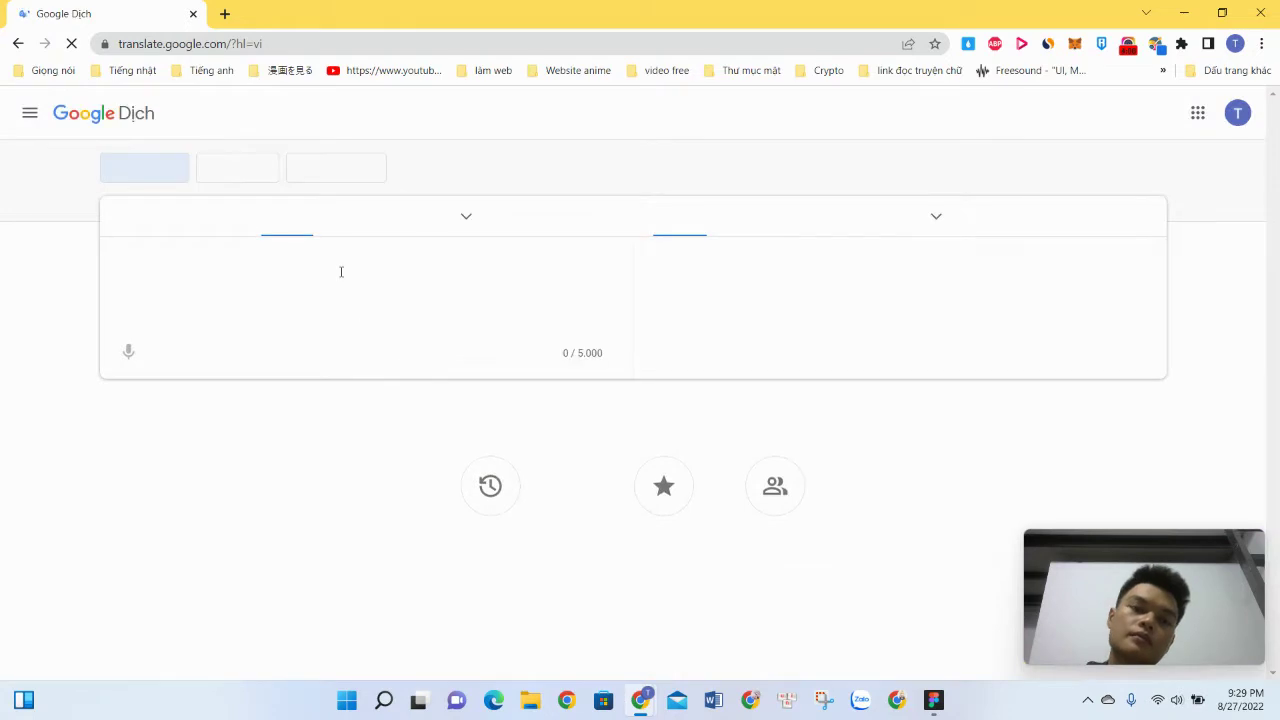
{"action": "type", "text": "hide"}
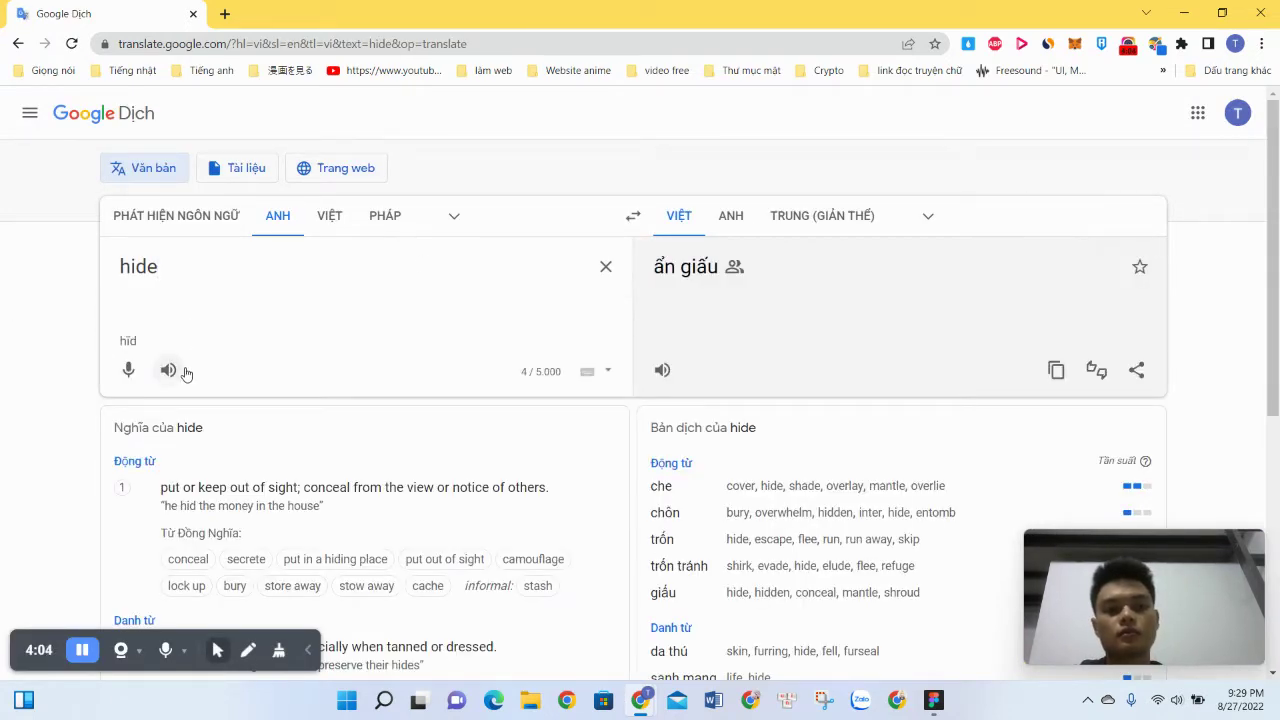
{"action": "left_click", "coordinate": [184, 371]}
{"action": "left_click", "coordinate": [1222, 13]}
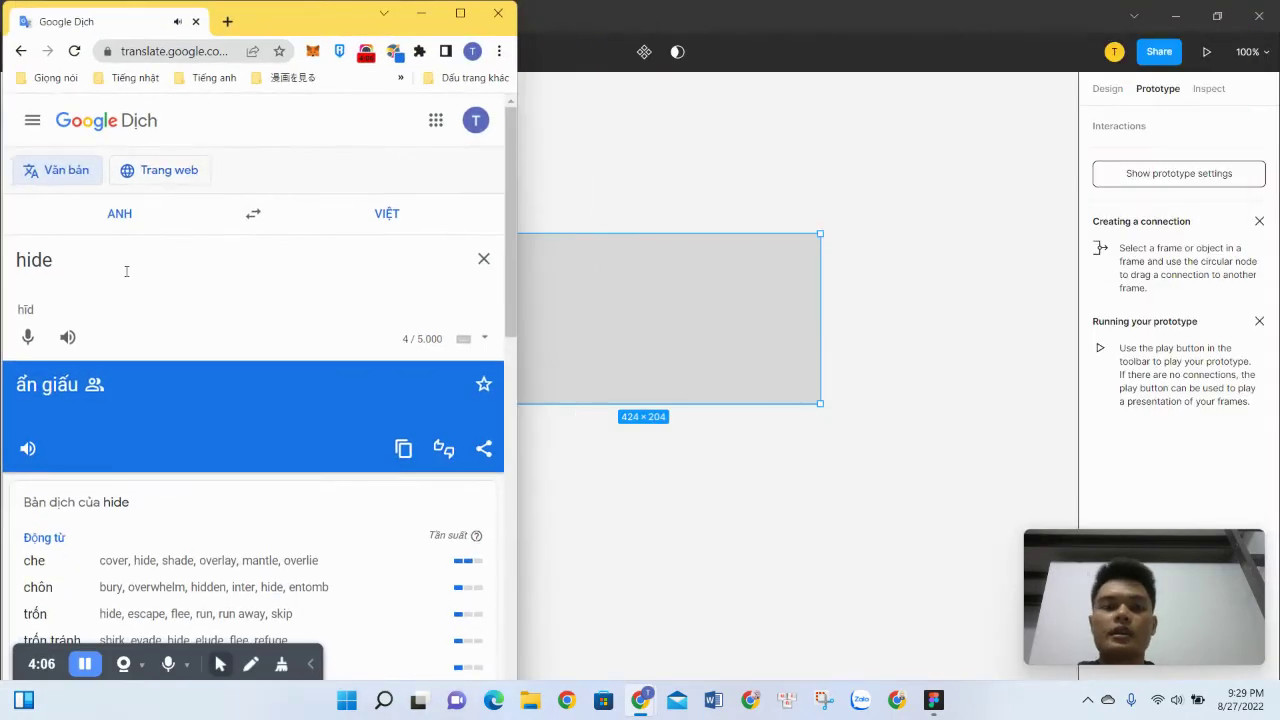
{"action": "left_click", "coordinate": [70, 338]}
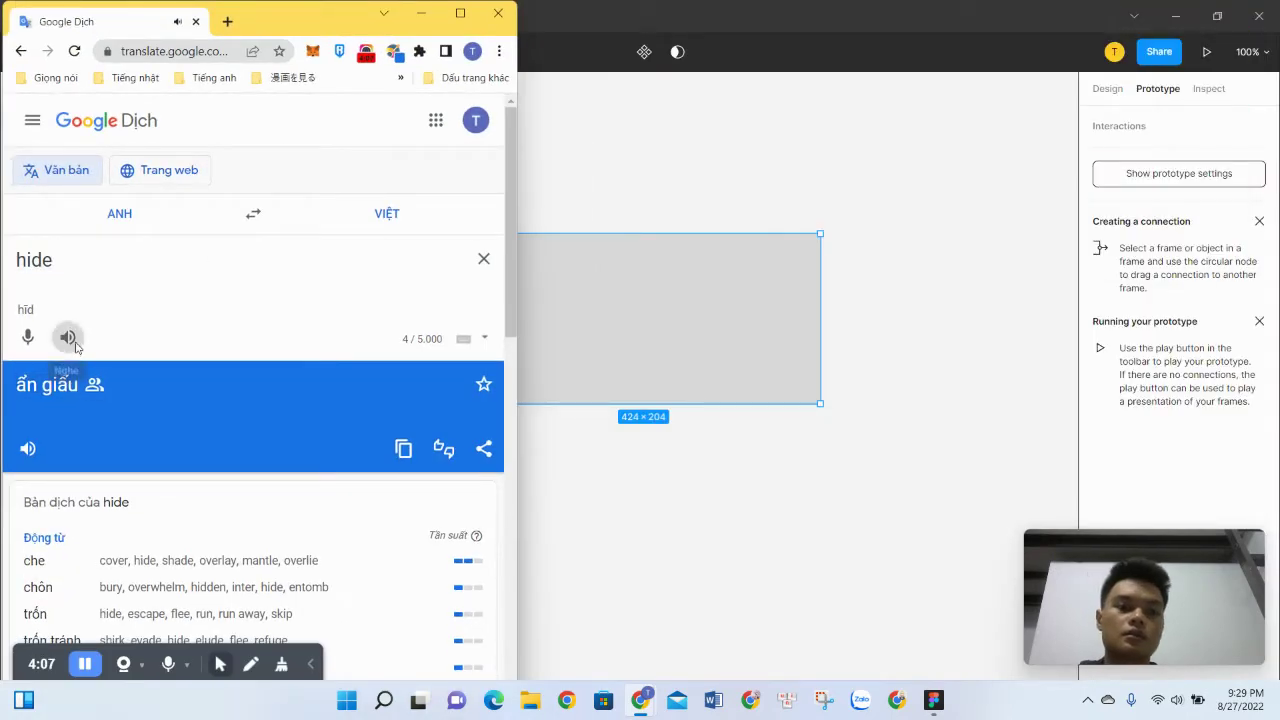
{"action": "left_click", "coordinate": [813, 205]}
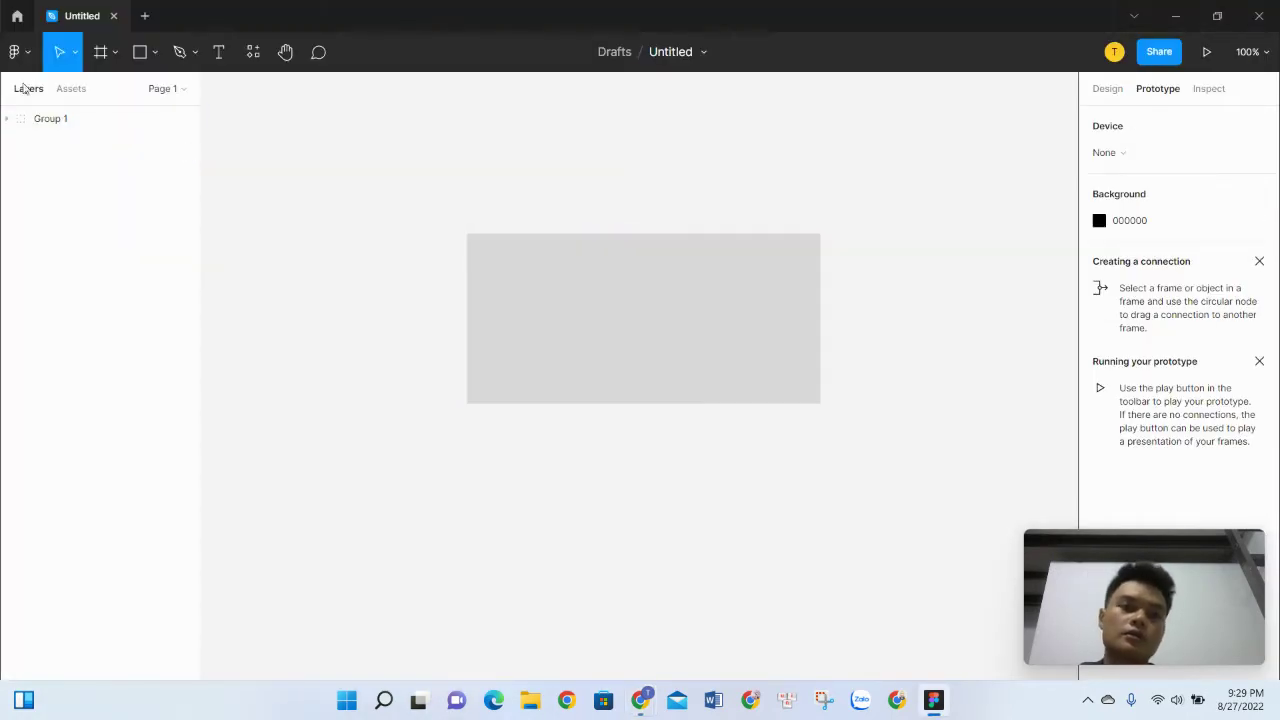
{"action": "left_click", "coordinate": [30, 52]}
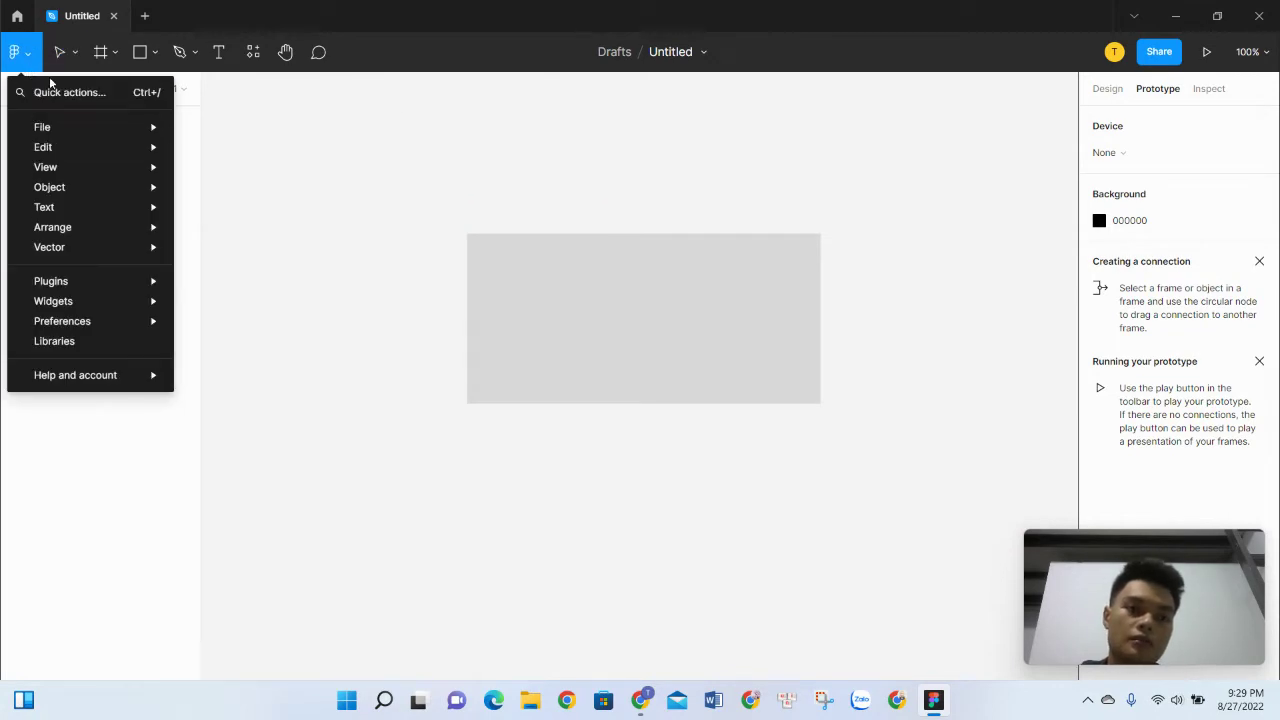
{"action": "left_click", "coordinate": [256, 148]}
{"action": "left_click", "coordinate": [31, 54]}
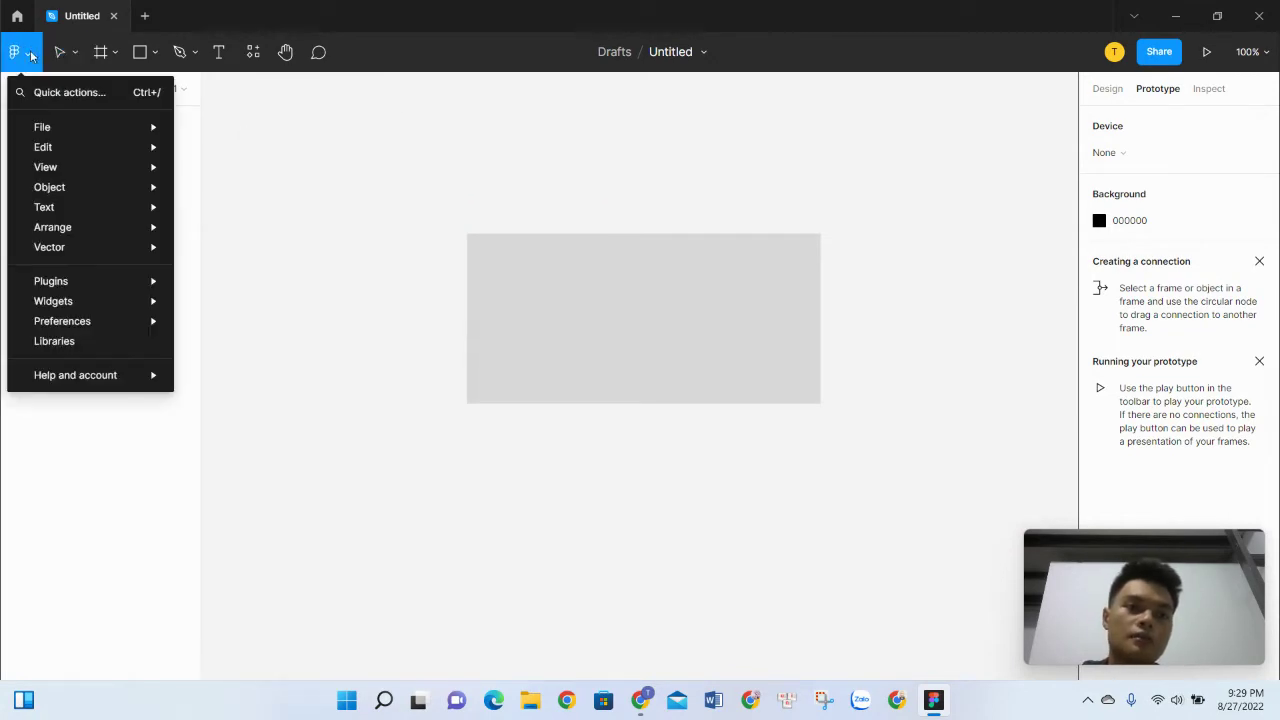
{"action": "left_click", "coordinate": [68, 93]}
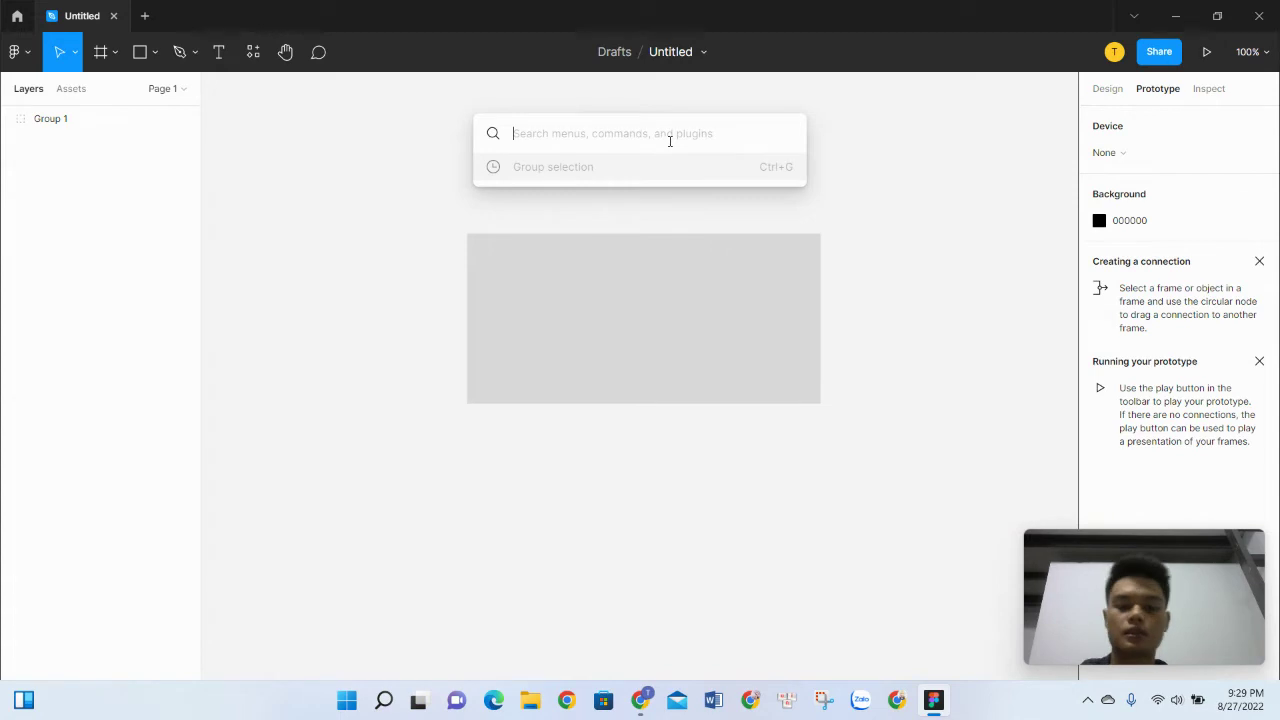
{"action": "type", "text": "show"}
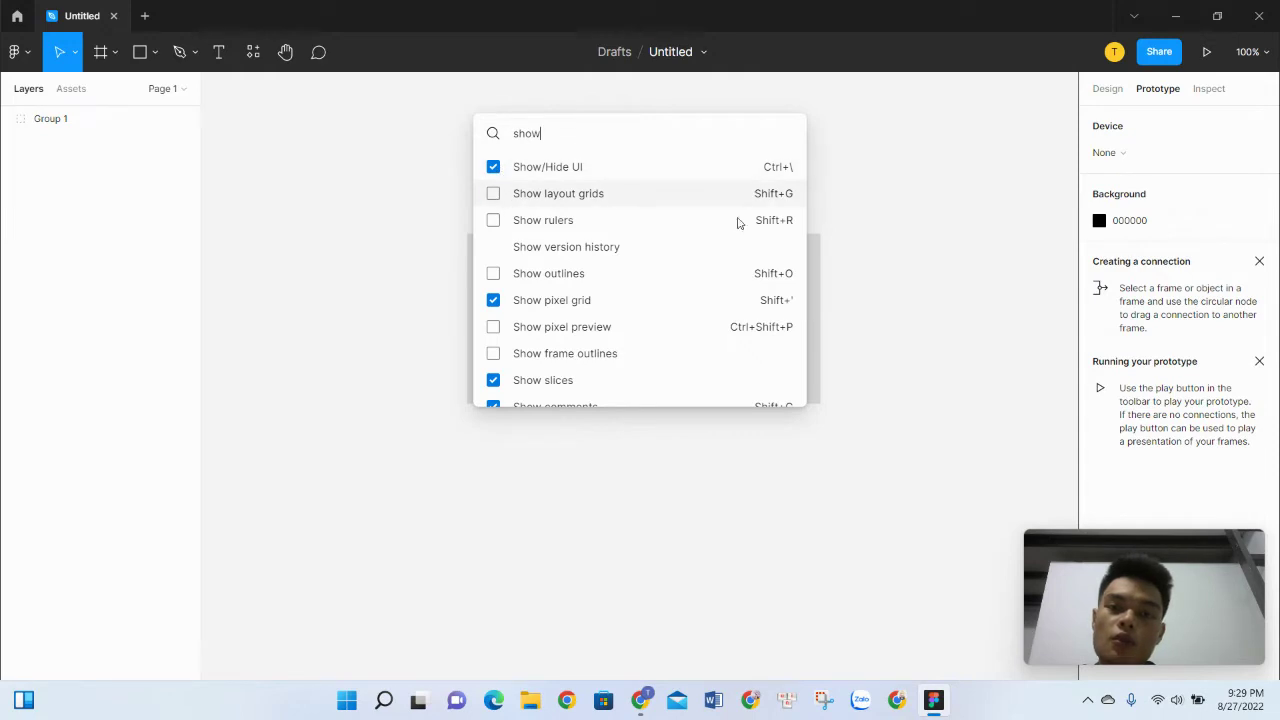
{"action": "scroll", "coordinate": [620, 252], "scroll_direction": "down", "scroll_amount": 2}
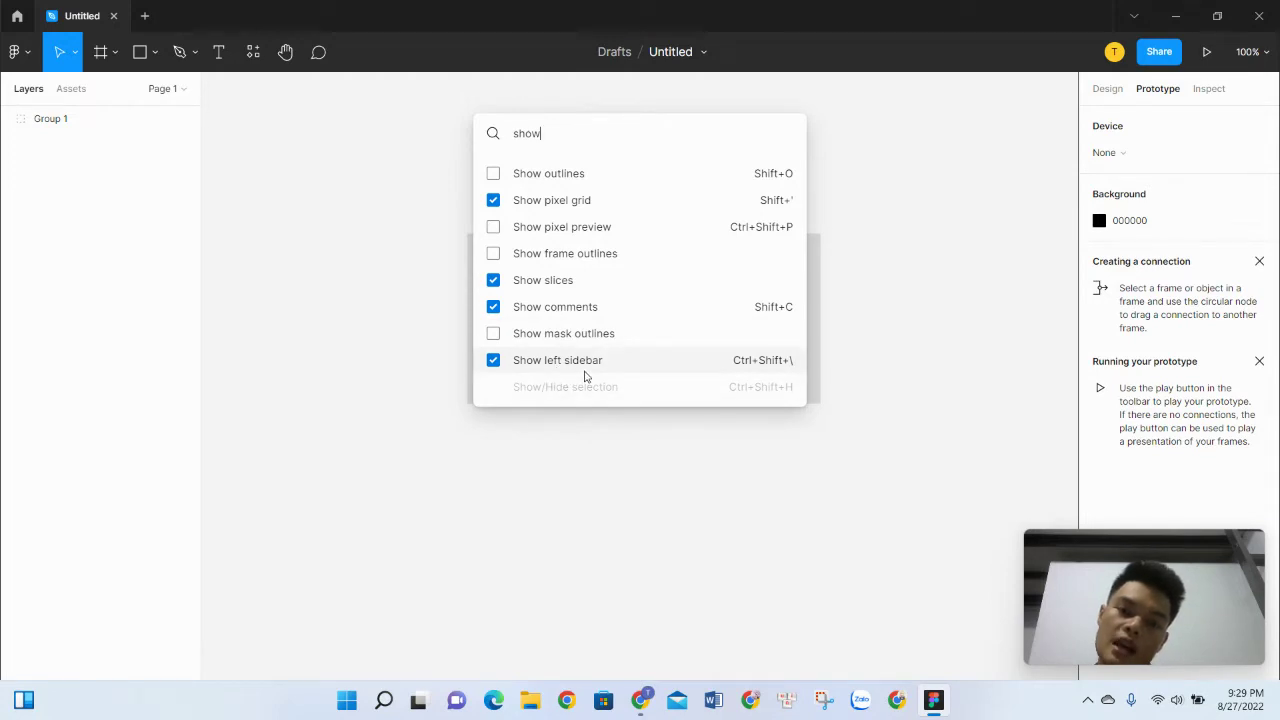
{"action": "scroll", "coordinate": [563, 317], "scroll_direction": "up", "scroll_amount": 2}
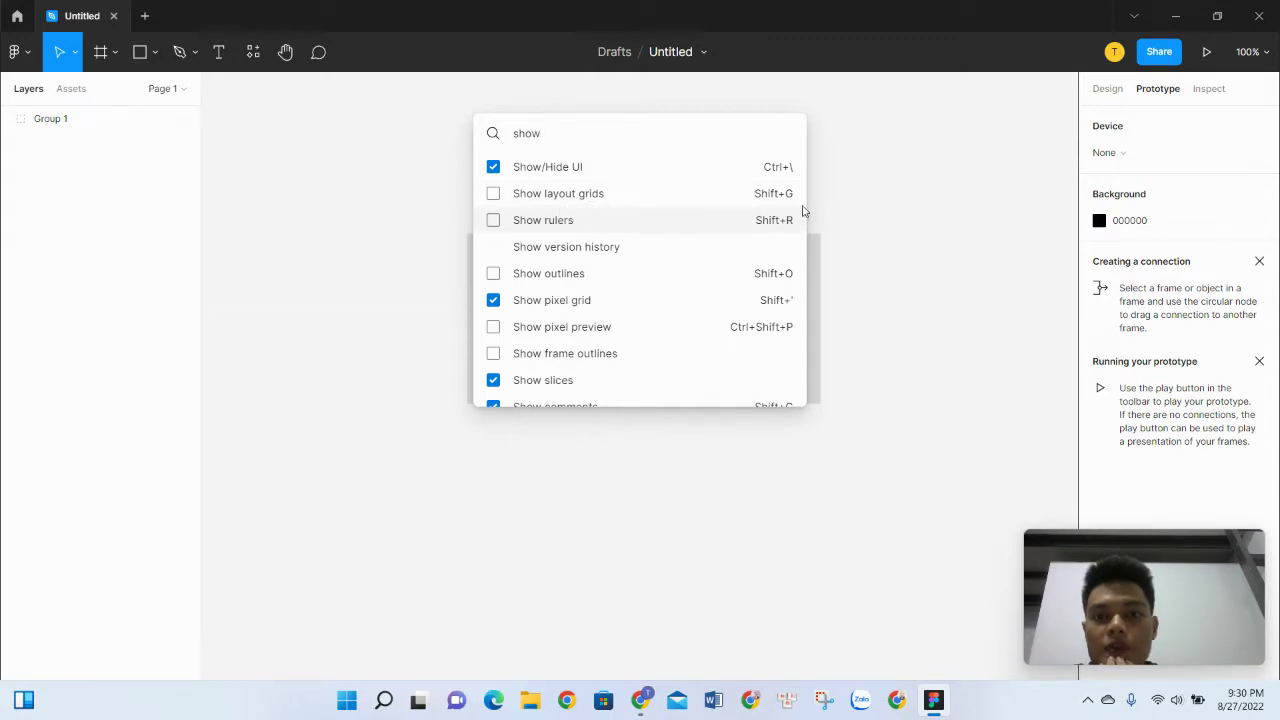
{"action": "left_click", "coordinate": [822, 281]}
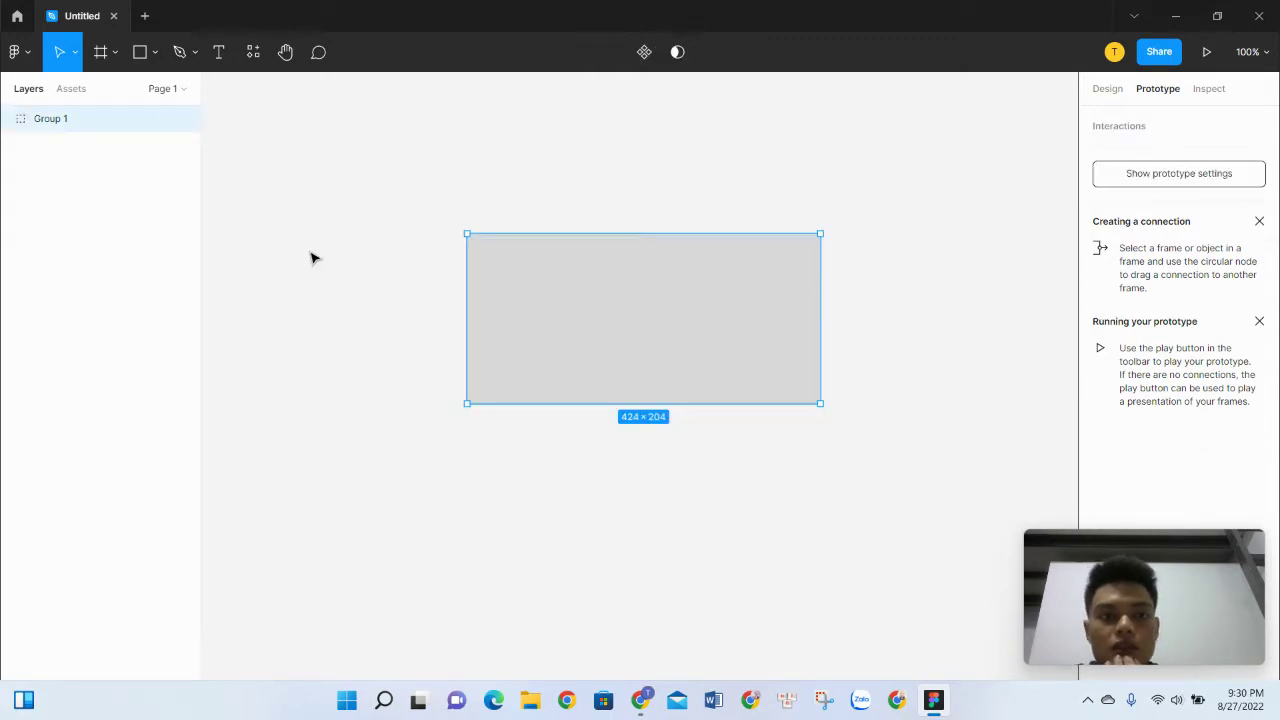
Open the command search with 'sh' to list the Show commands
{"action": "right_click", "coordinate": [66, 124]}
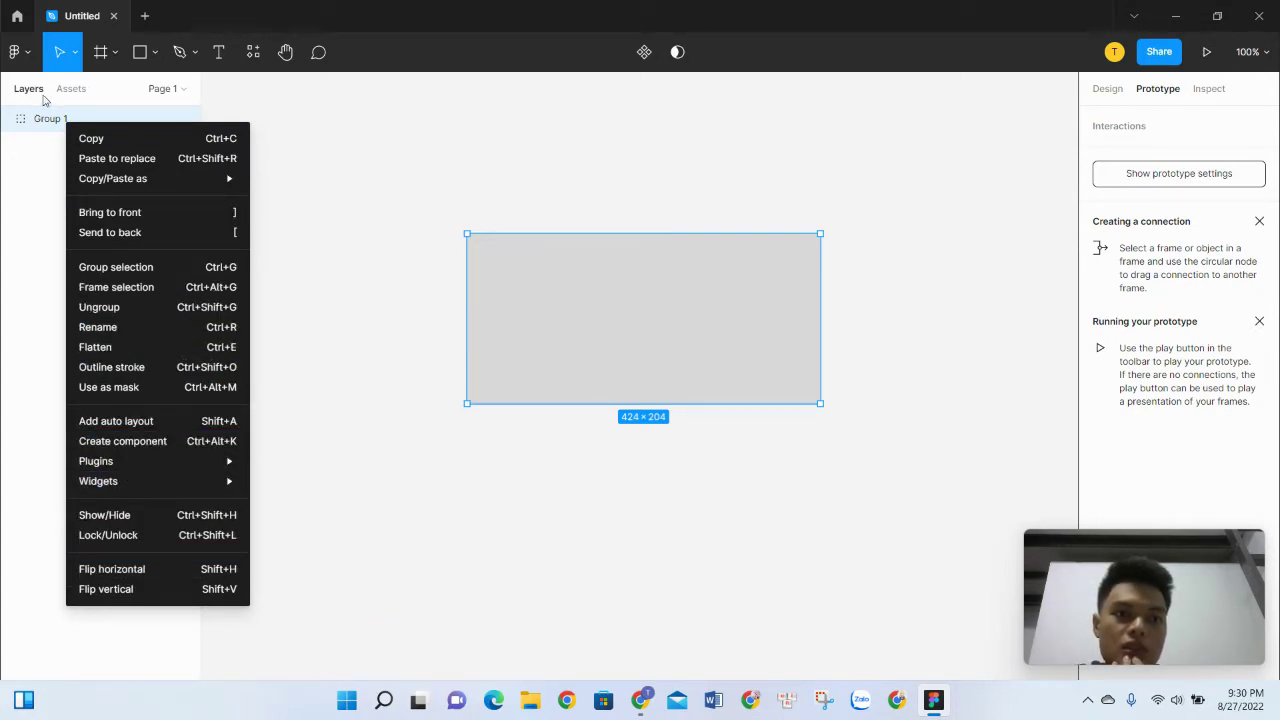
{"action": "left_click", "coordinate": [20, 62]}
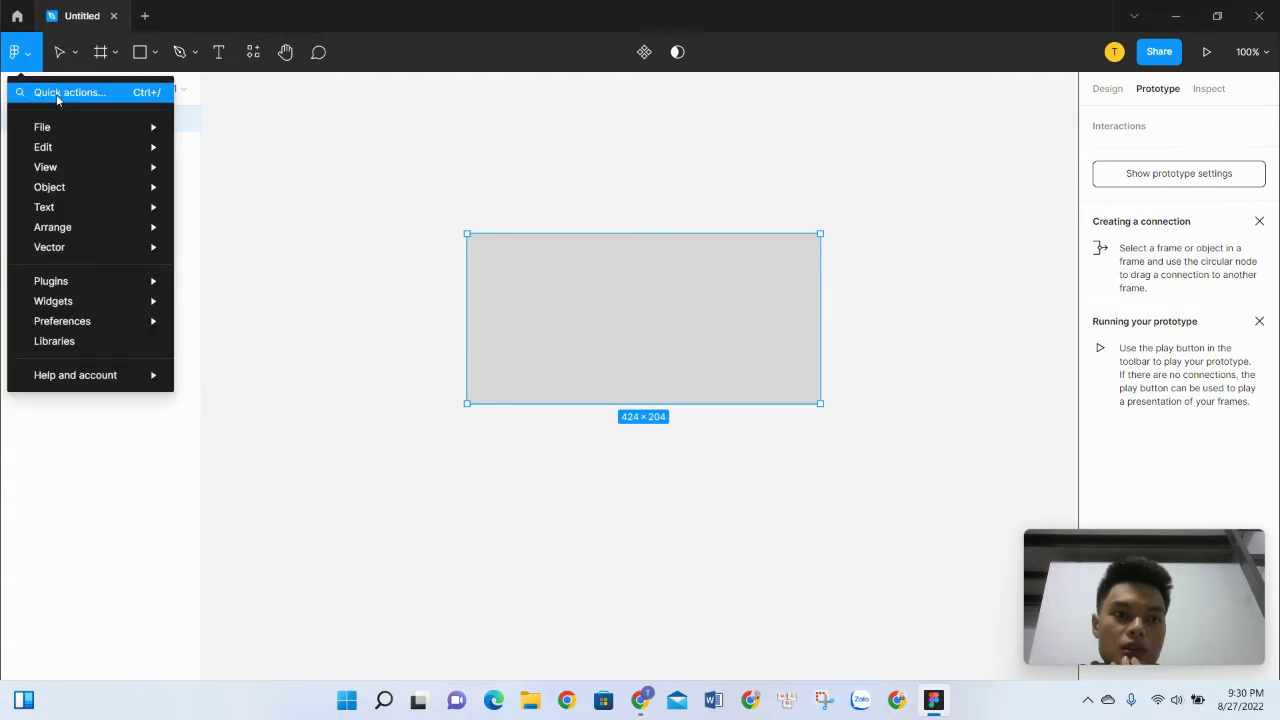
{"action": "left_click", "coordinate": [55, 91]}
{"action": "type", "text": "sh"}
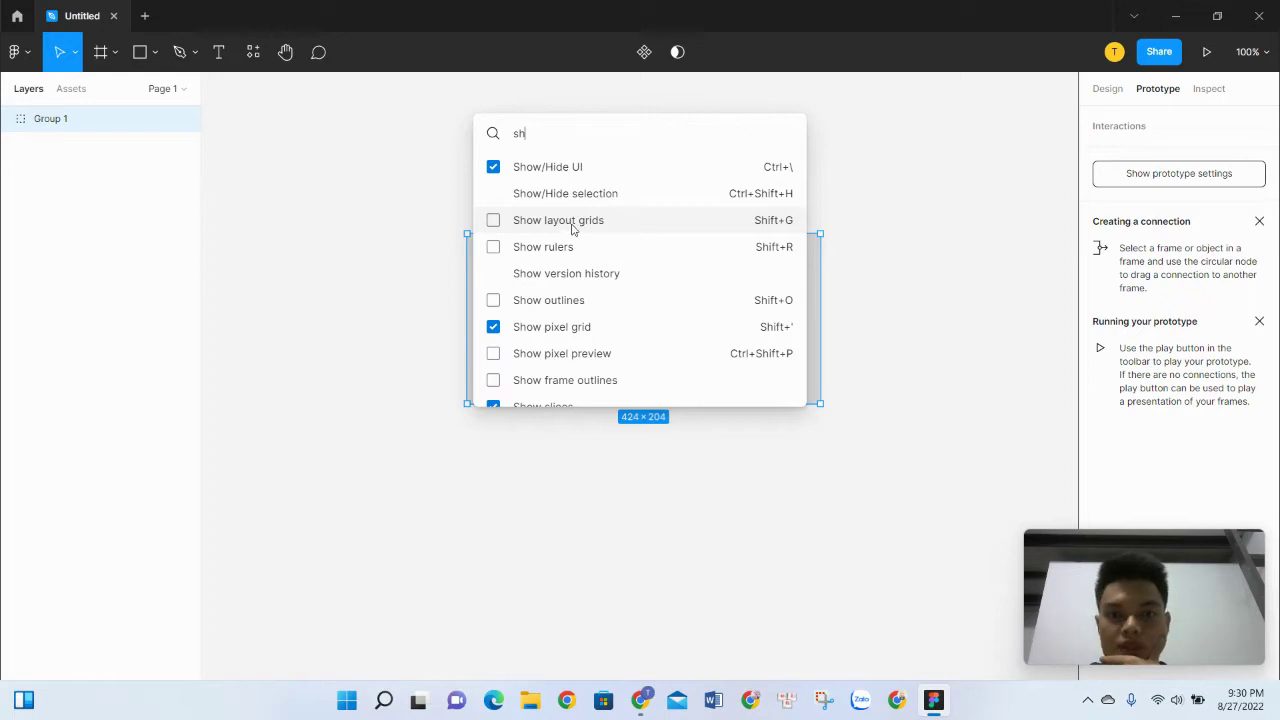
{"action": "mouse_move", "coordinate": [640, 700]}
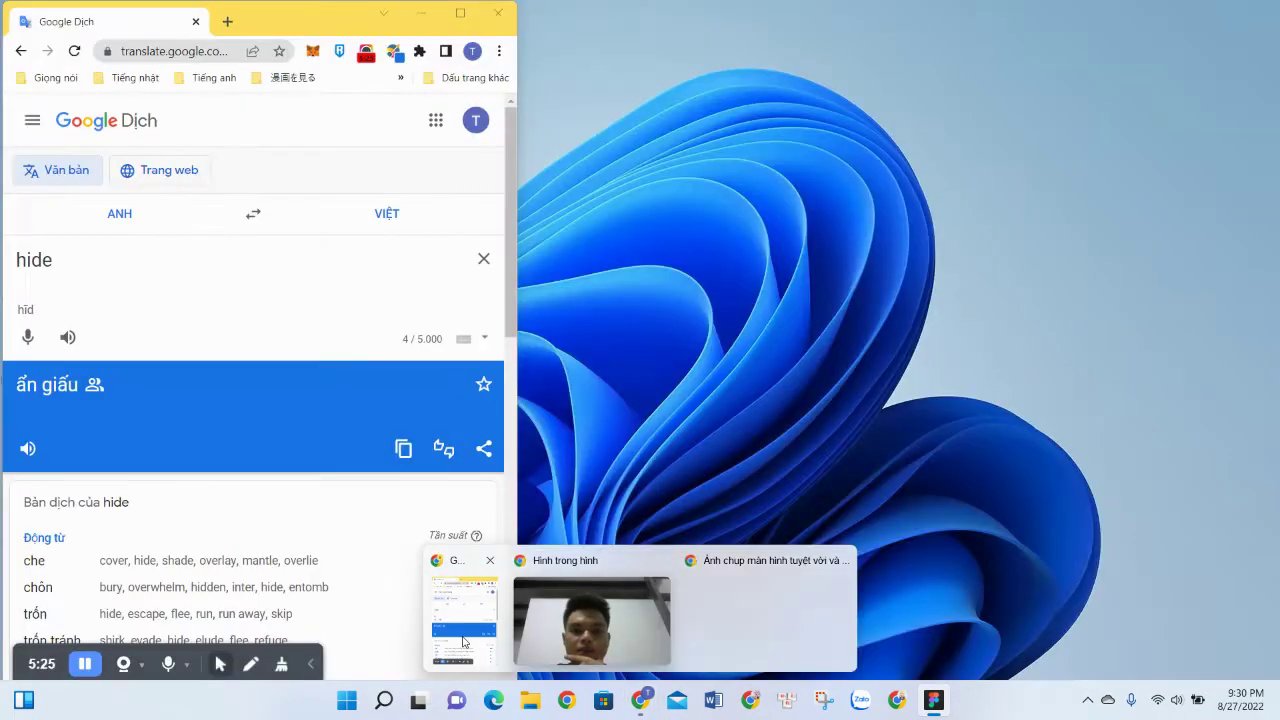
Replace 'hide' with 'layerout' in Google Translate, then check Group 1's layer options in Figma
{"action": "left_click", "coordinate": [365, 620]}
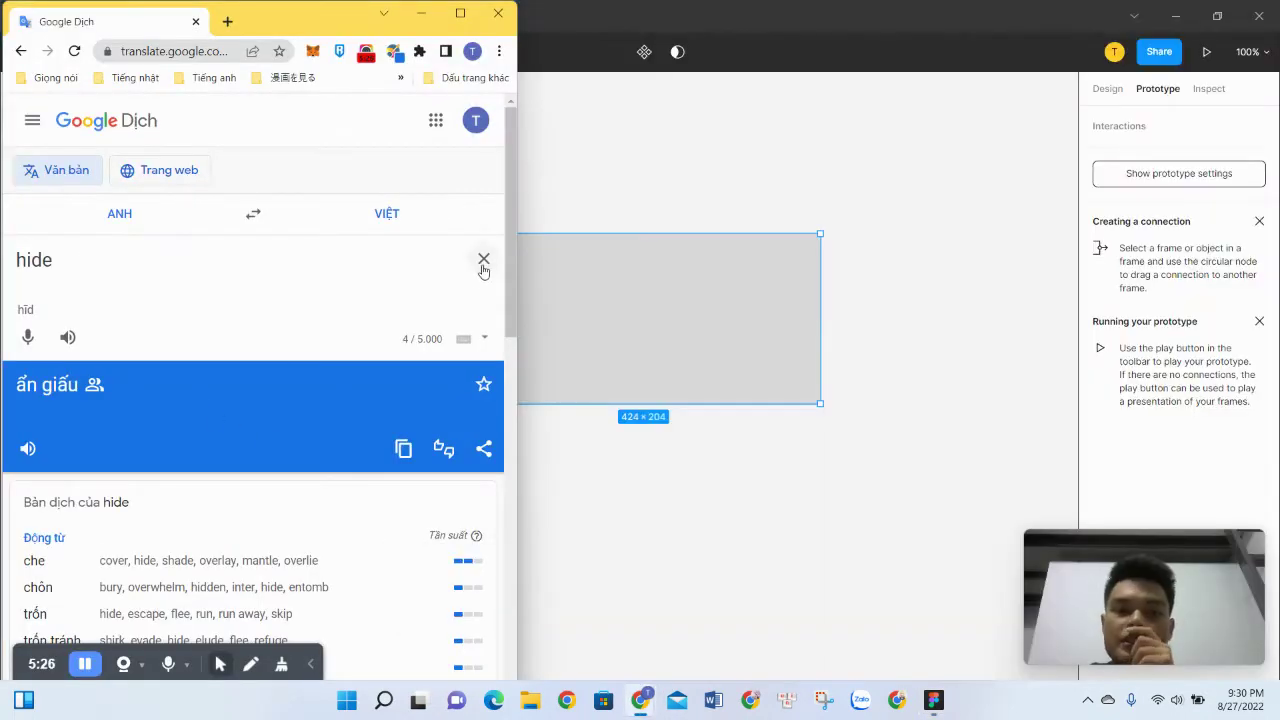
{"action": "left_click", "coordinate": [483, 262]}
{"action": "type", "text": "lay"}
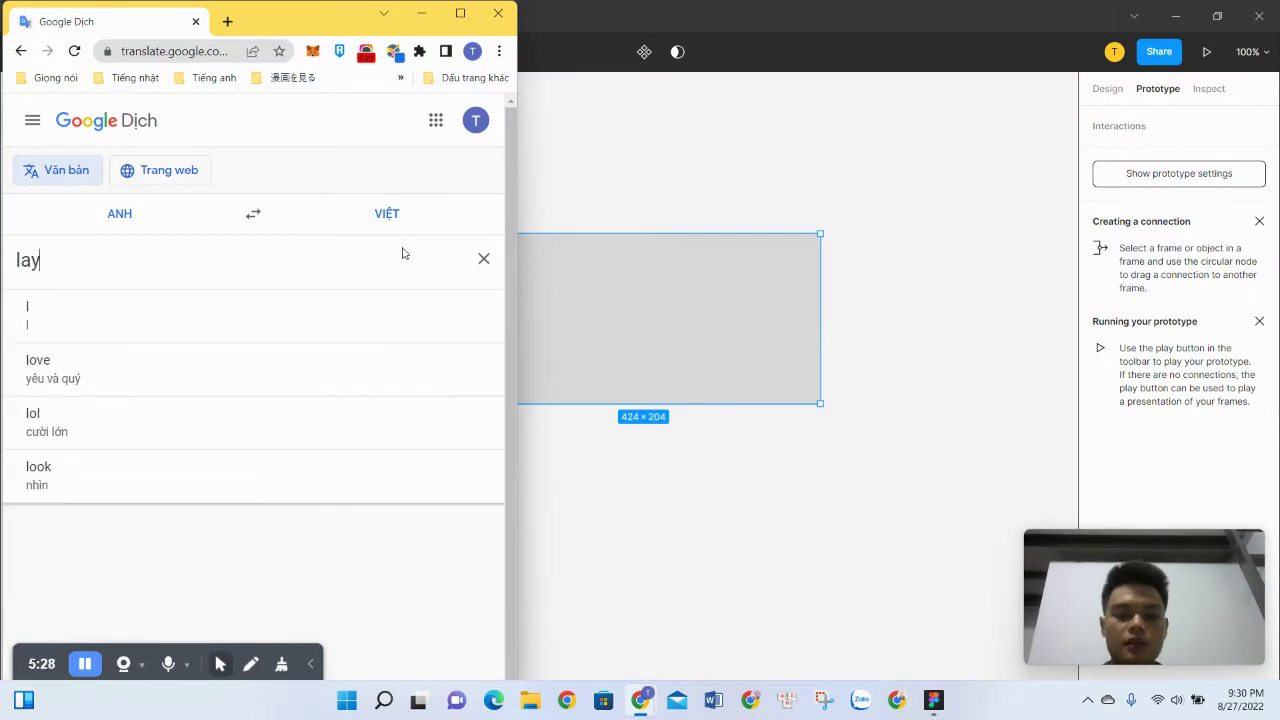
{"action": "type", "text": "ero"}
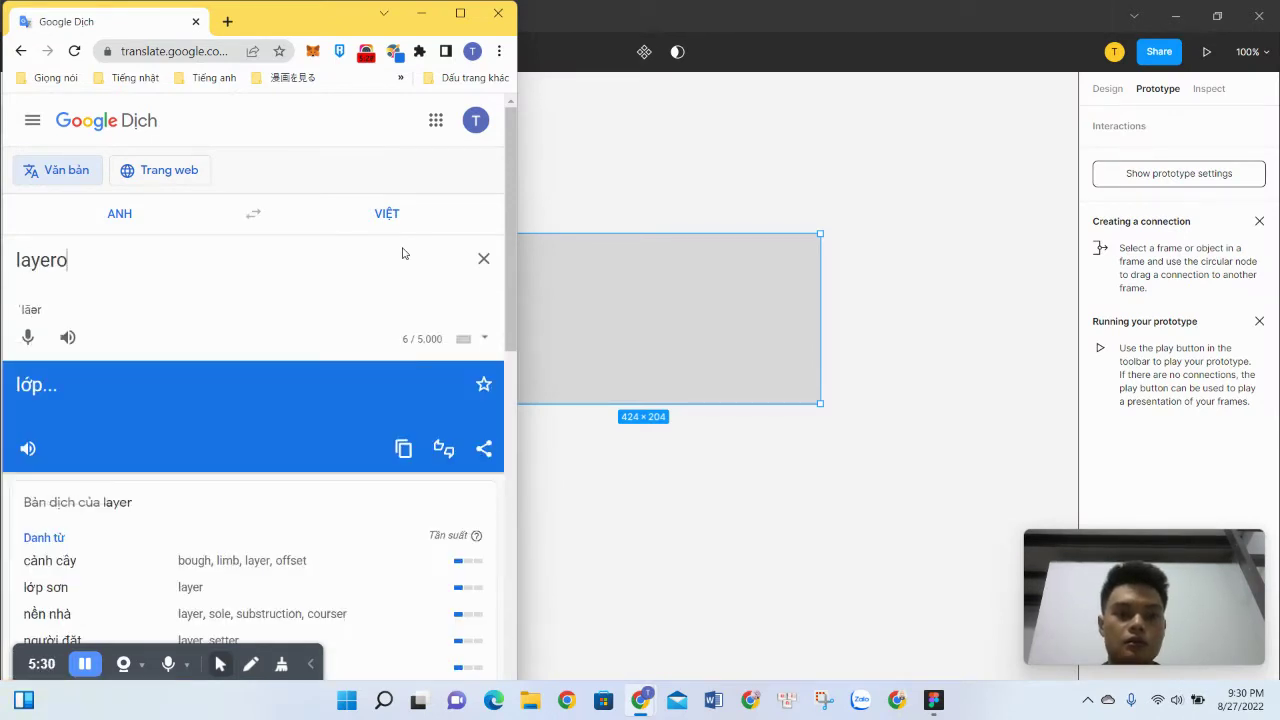
{"action": "type", "text": "ut"}
{"action": "left_click", "coordinate": [573, 304]}
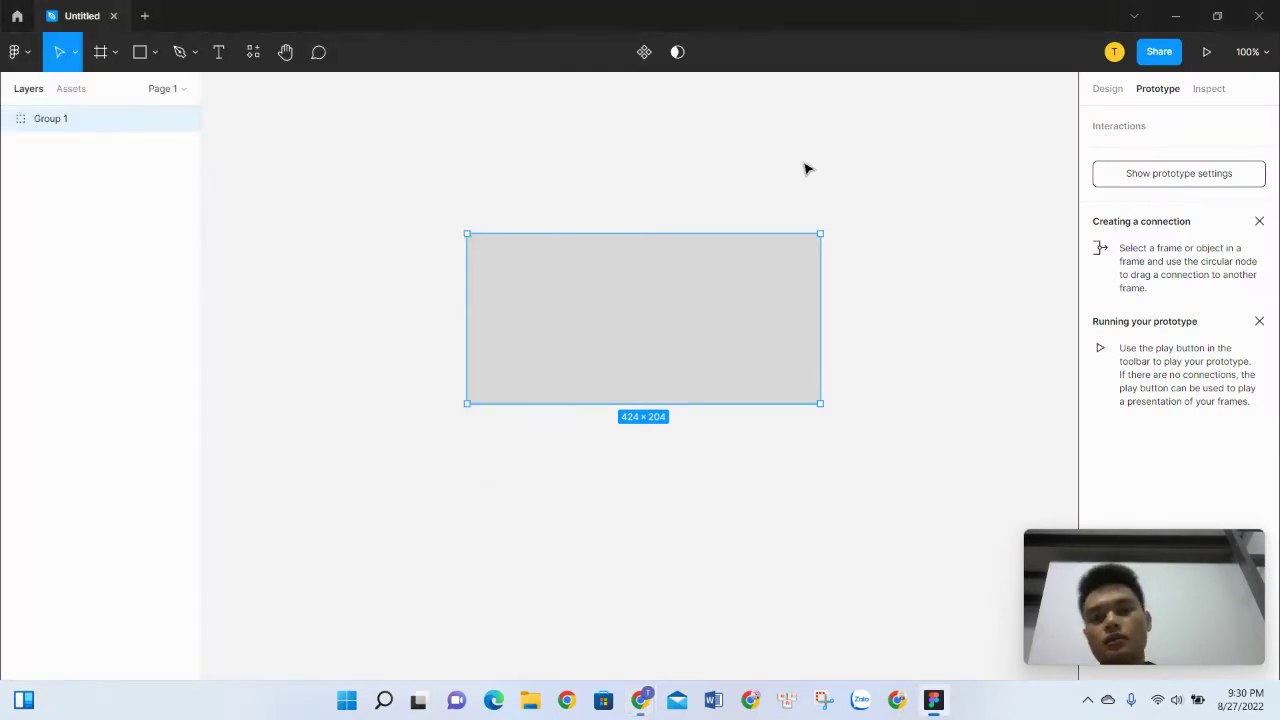
{"action": "right_click", "coordinate": [88, 122]}
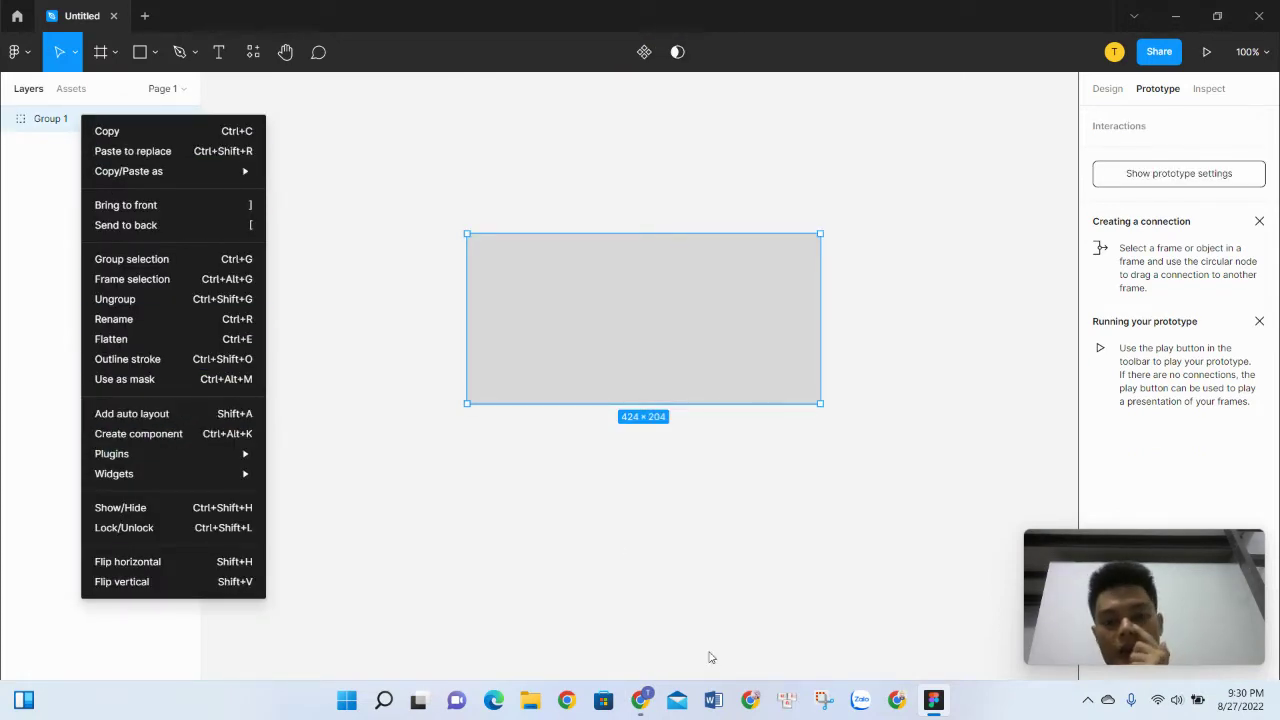
{"action": "left_click", "coordinate": [645, 698]}
Translate 'layout' and then 'grid' ('lưới') in Google Translate, and return to Figma
{"action": "left_click", "coordinate": [470, 620]}
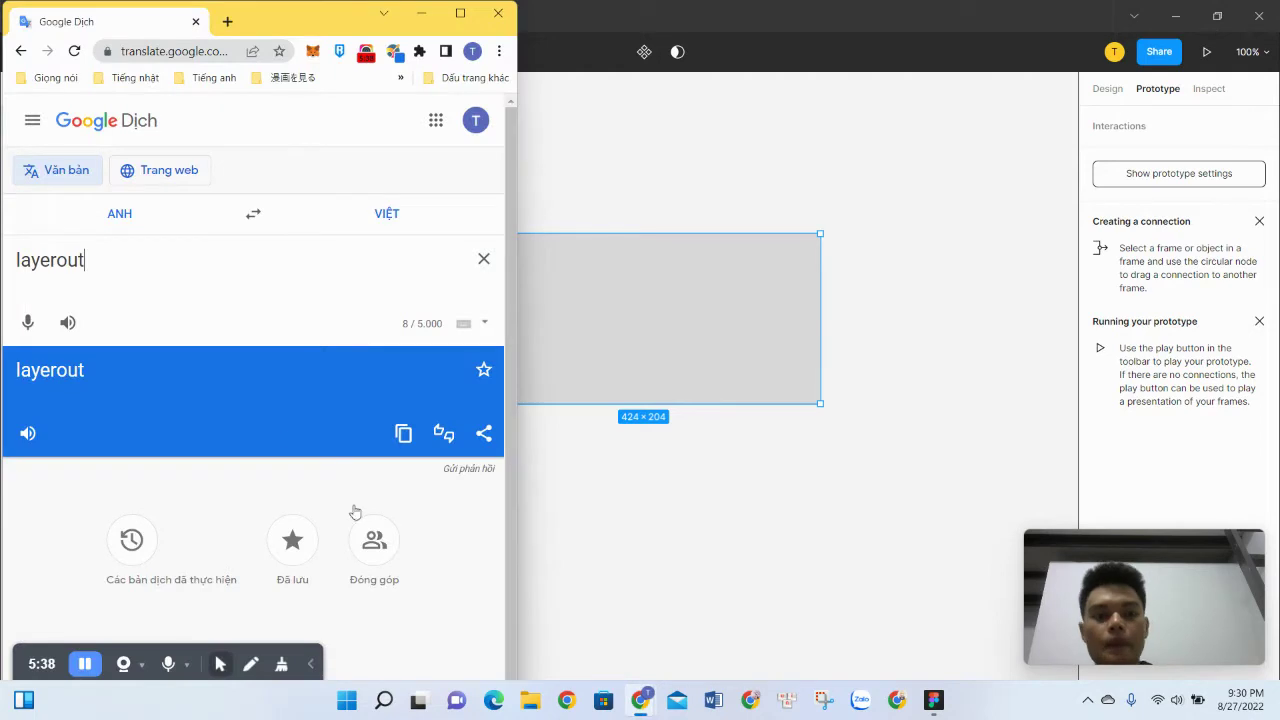
{"action": "key", "text": "BackSpace"}
{"action": "key", "text": "BackSpace"}
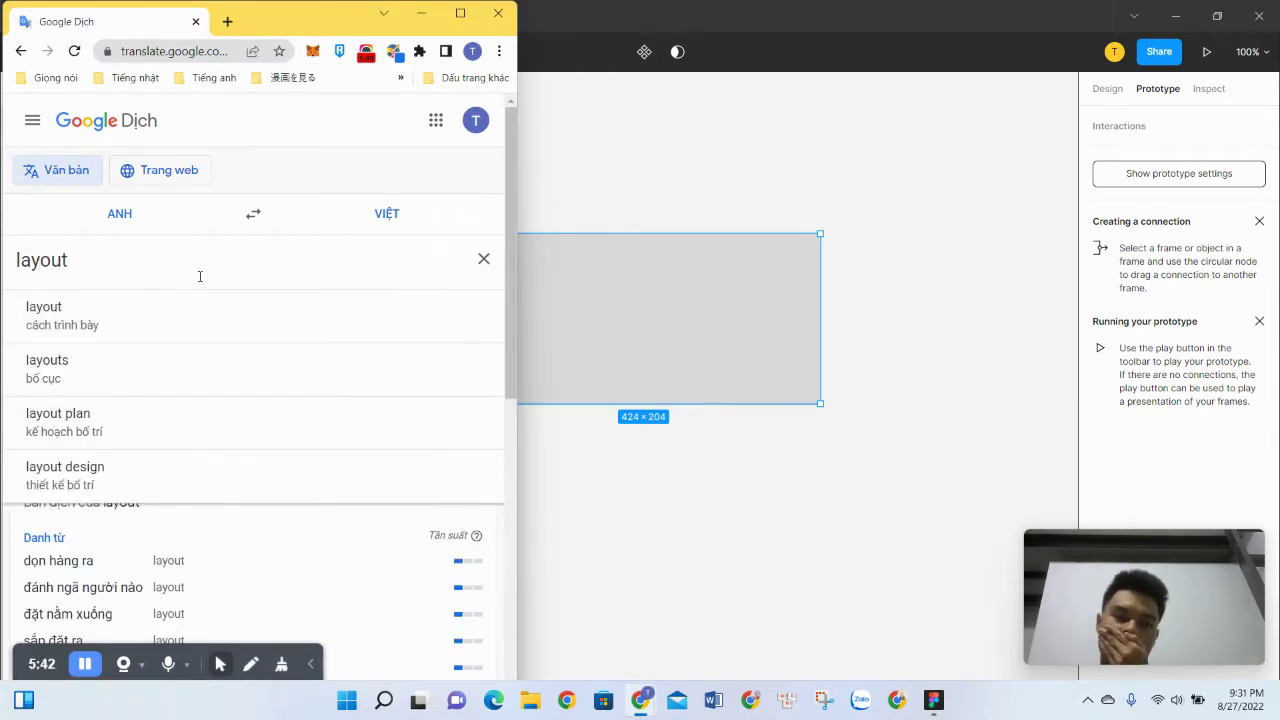
{"action": "left_click", "coordinate": [466, 265]}
{"action": "type", "text": "grid"}
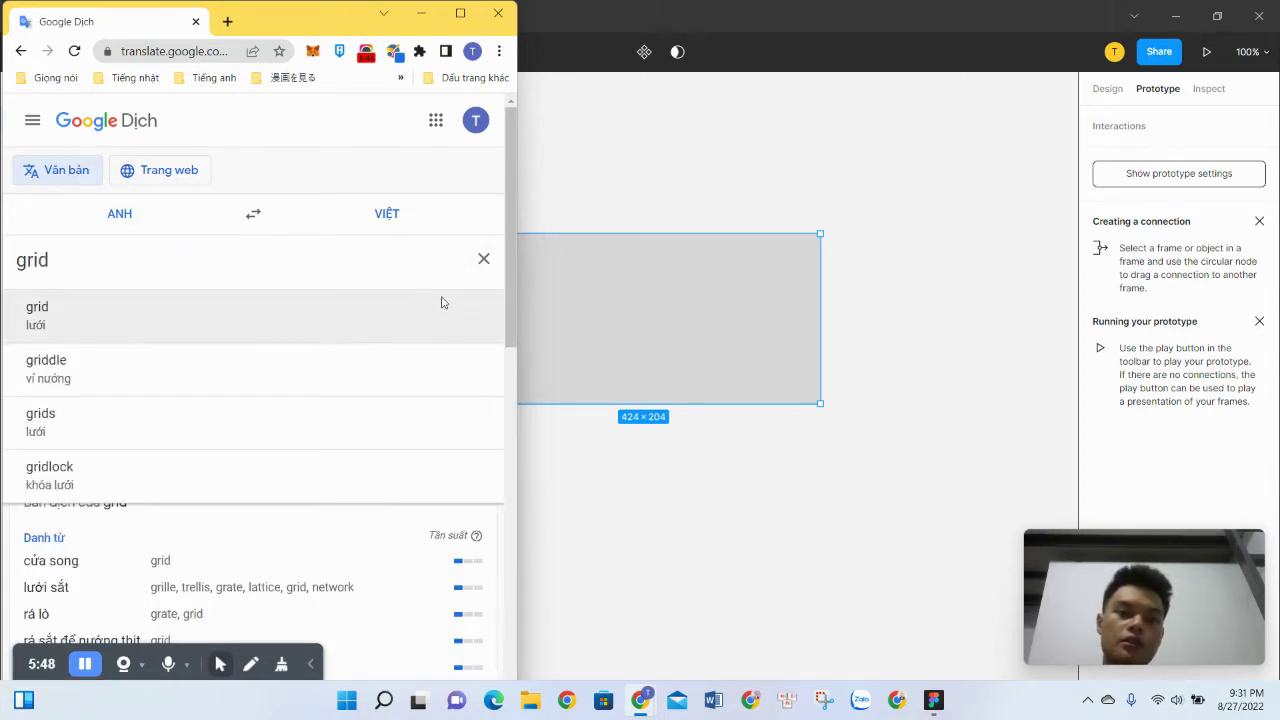
{"action": "left_click", "coordinate": [328, 195]}
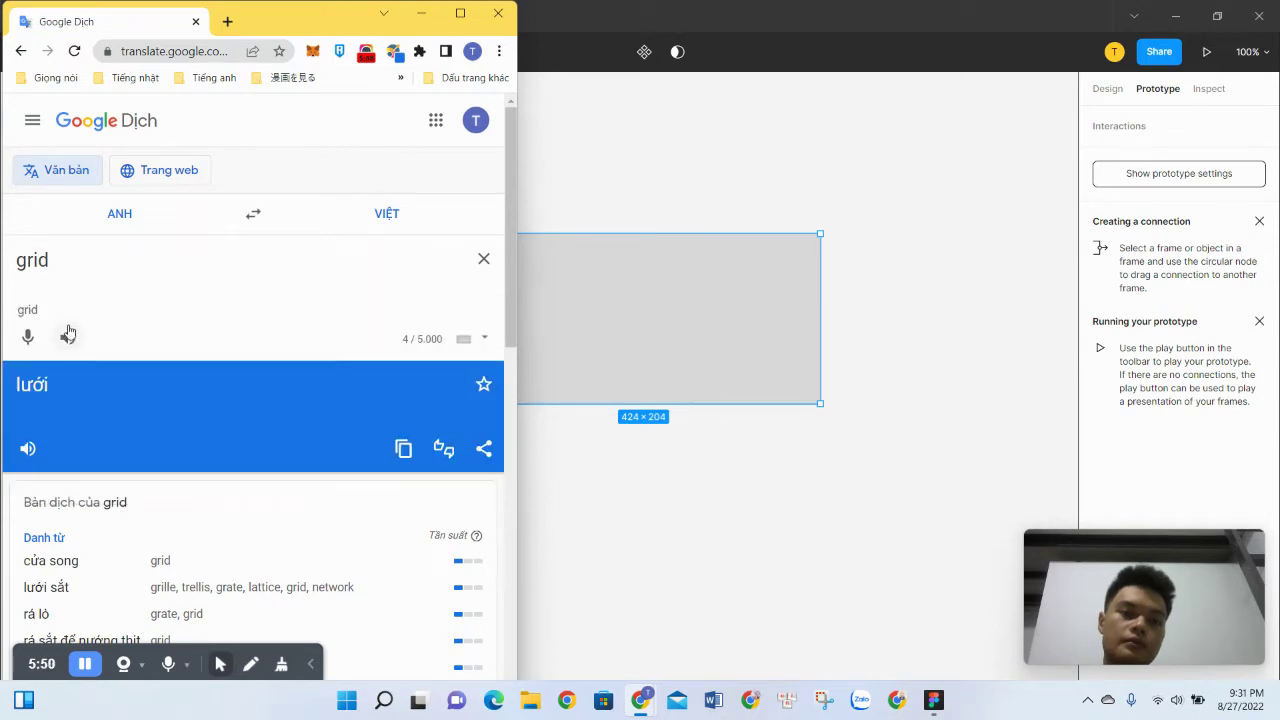
{"action": "left_click", "coordinate": [445, 225]}
{"action": "left_click", "coordinate": [20, 52]}
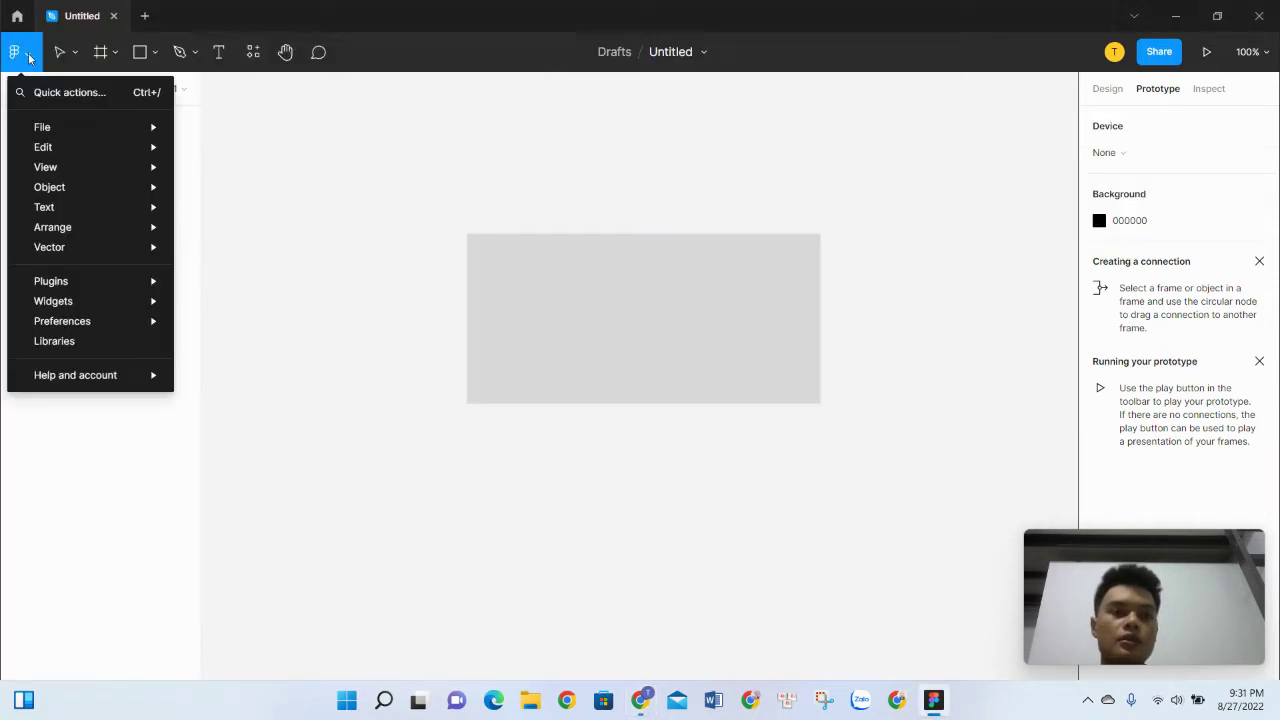
Turn on layout grids through the 'sh' command search
{"action": "left_click", "coordinate": [62, 91]}
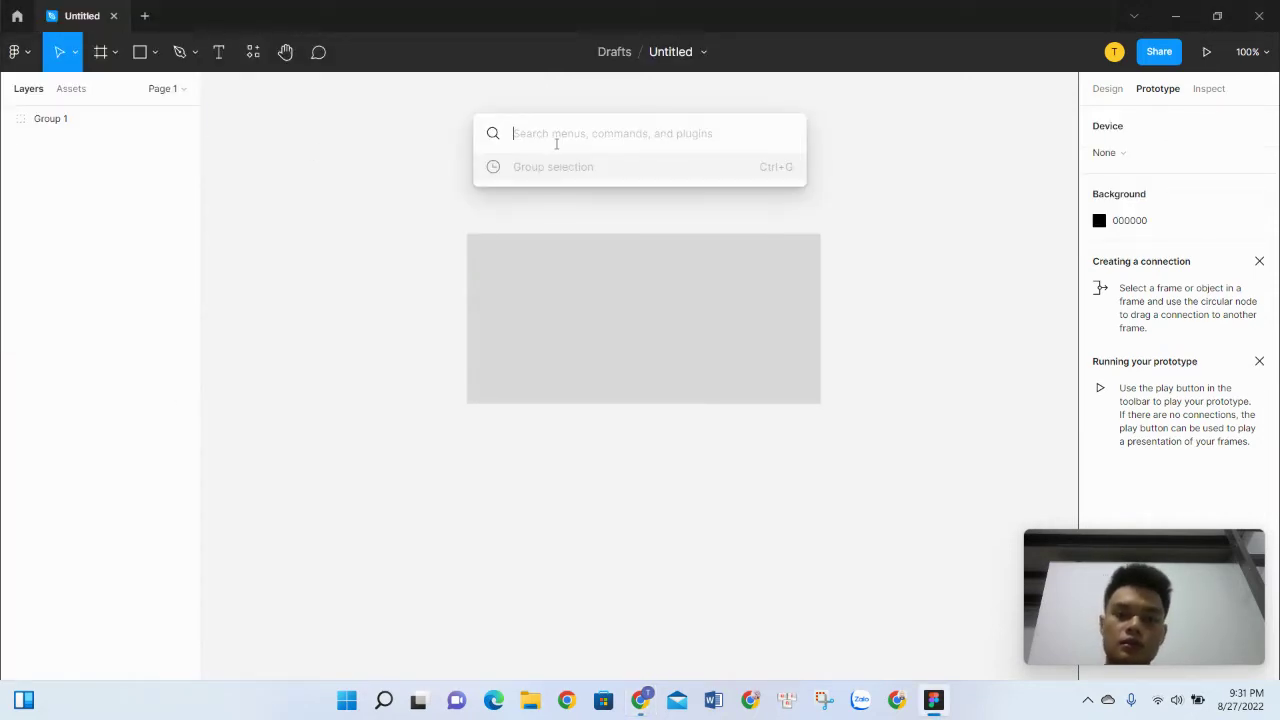
{"action": "type", "text": "show"}
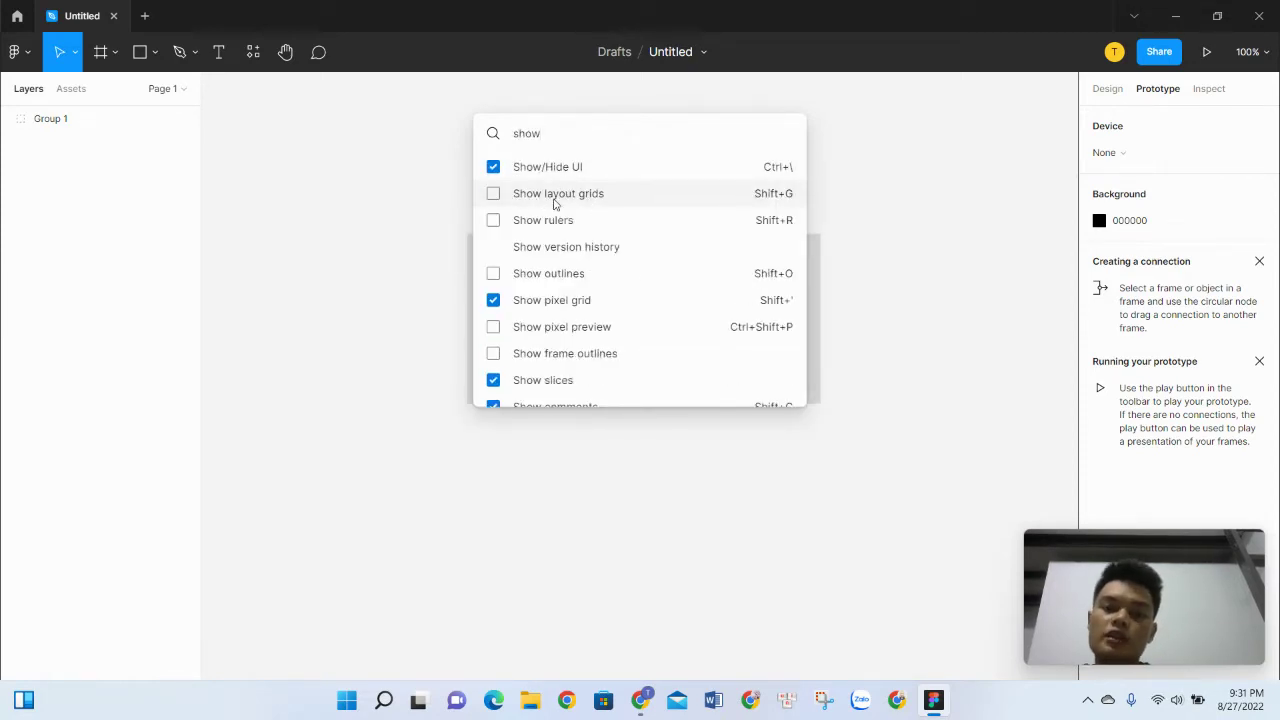
{"action": "left_click", "coordinate": [501, 196]}
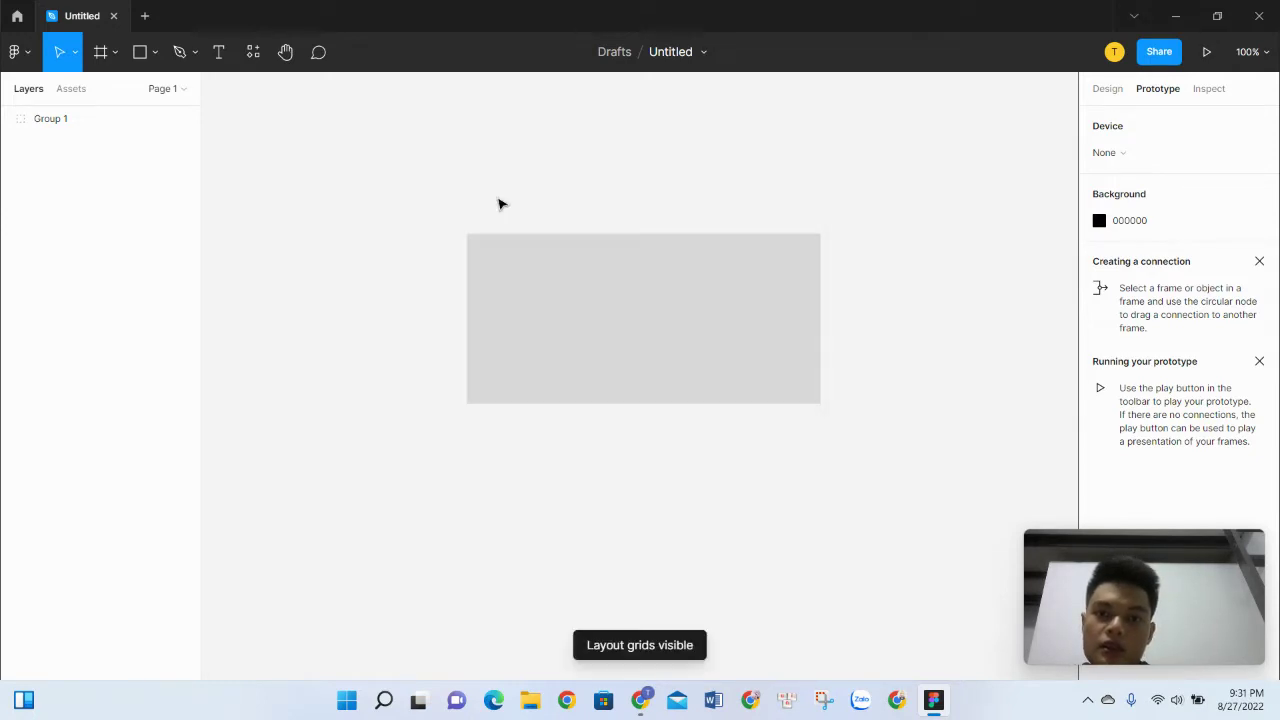
Select Group 1 and show its Design properties: 424 × 204 at X -207, Y -171
{"action": "left_click", "coordinate": [95, 131]}
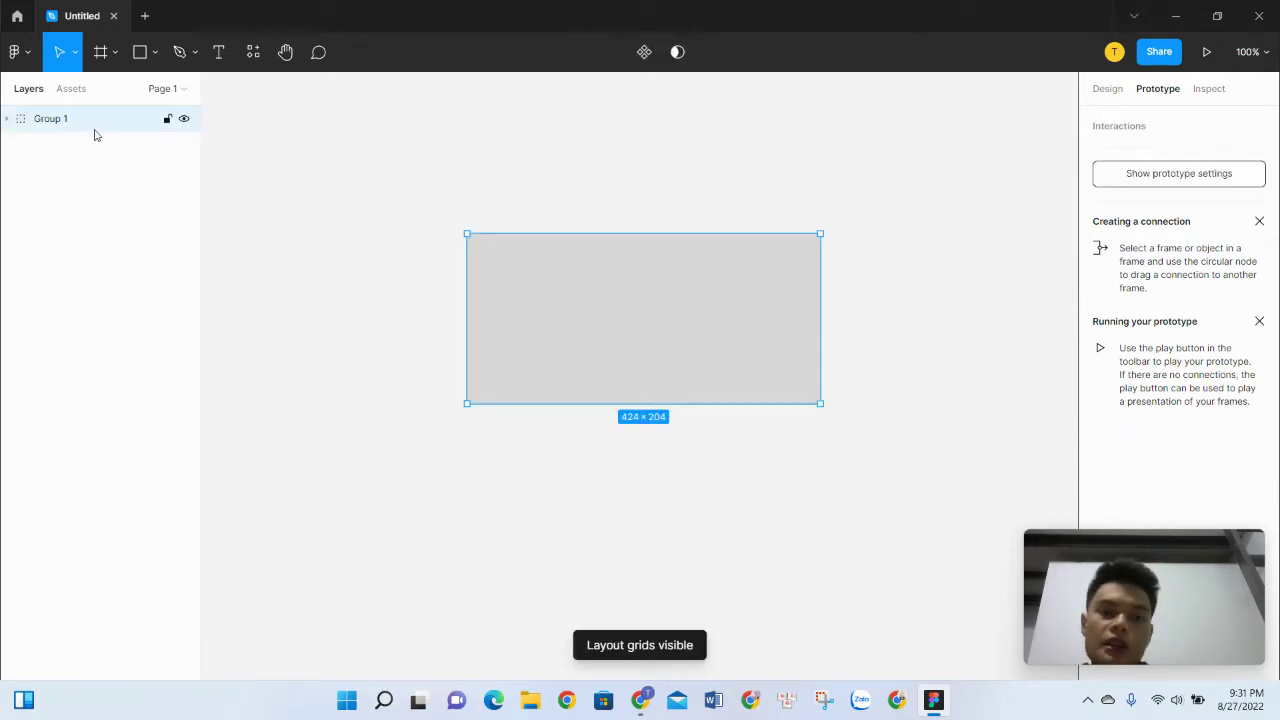
{"action": "right_click", "coordinate": [92, 127]}
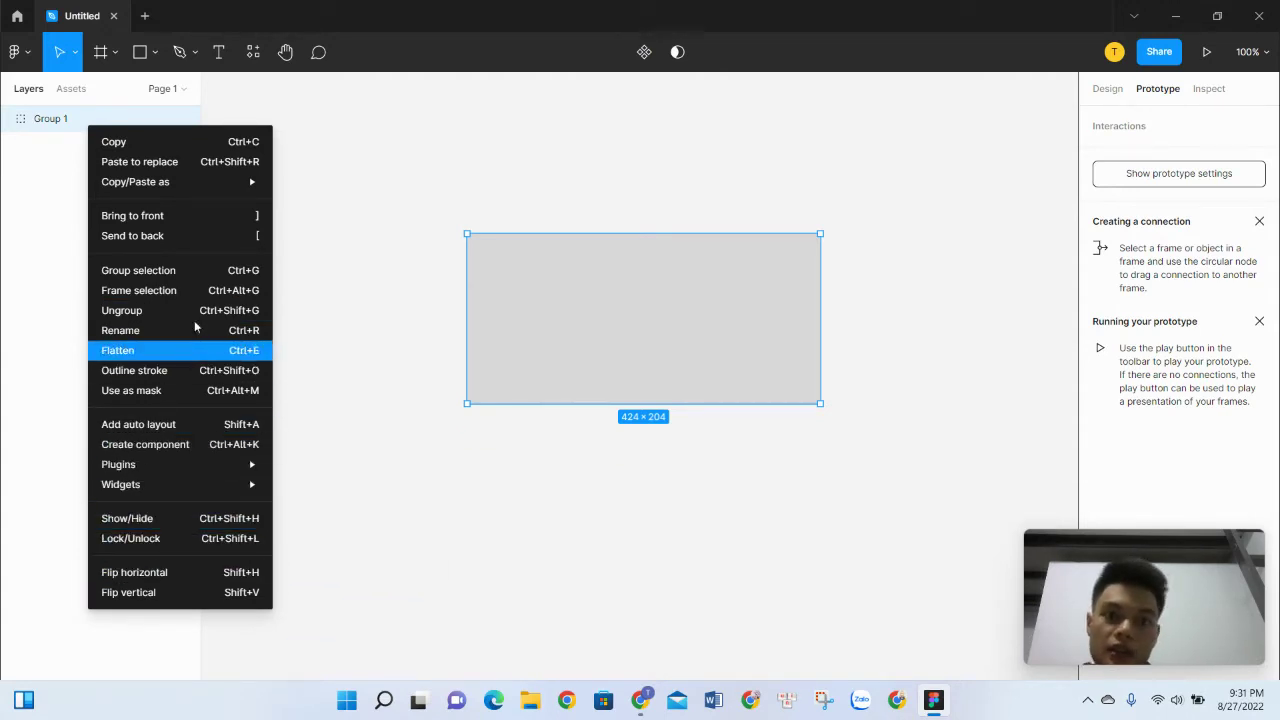
{"action": "left_click", "coordinate": [1125, 92]}
{"action": "left_click", "coordinate": [1112, 94]}
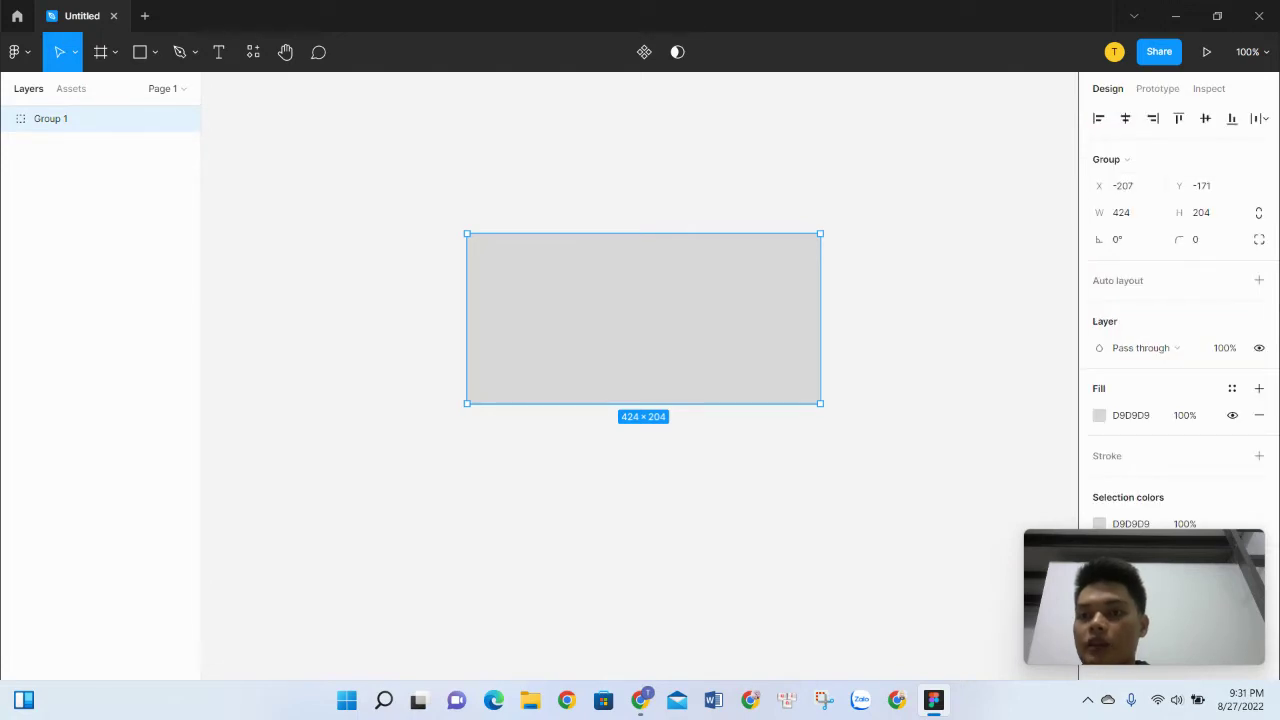
Turn off Show layout grids through Quick actions, then turn on canvas rulers from the View menu
{"action": "left_click_drag", "start_coordinate": [1152, 543], "coordinate": [931, 549]}
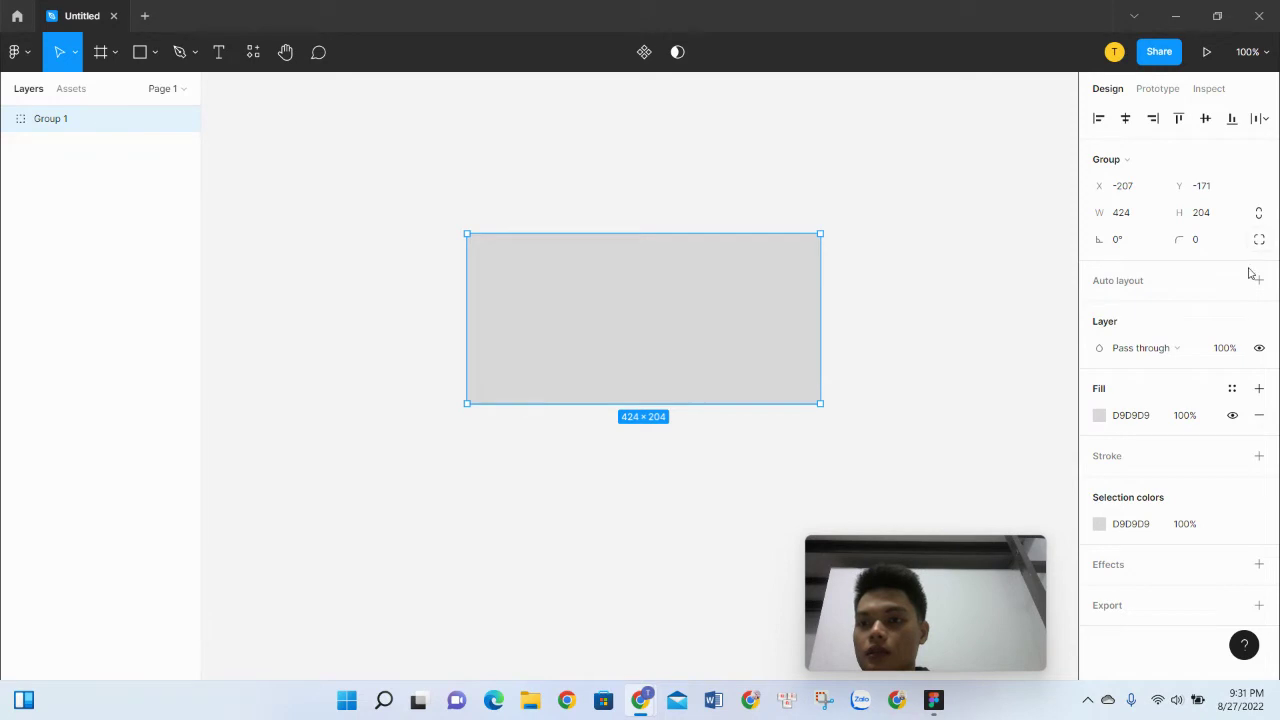
{"action": "left_click", "coordinate": [30, 60]}
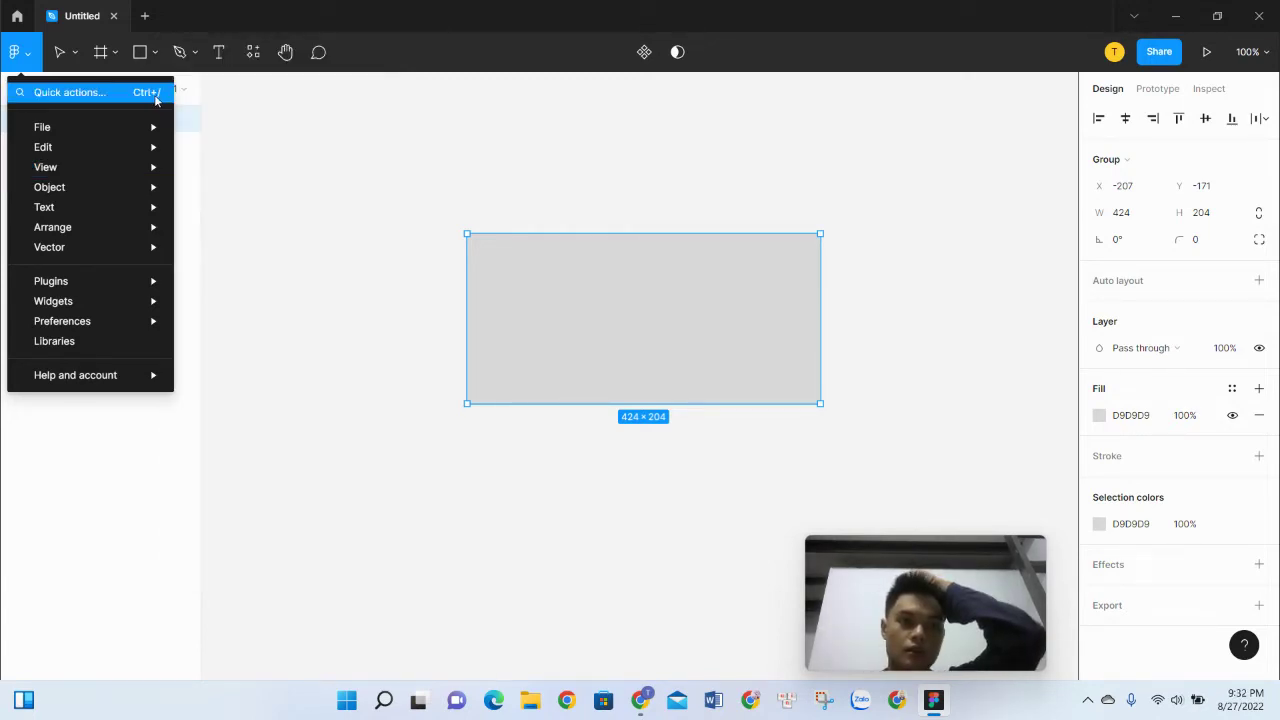
{"action": "mouse_move", "coordinate": [46, 167]}
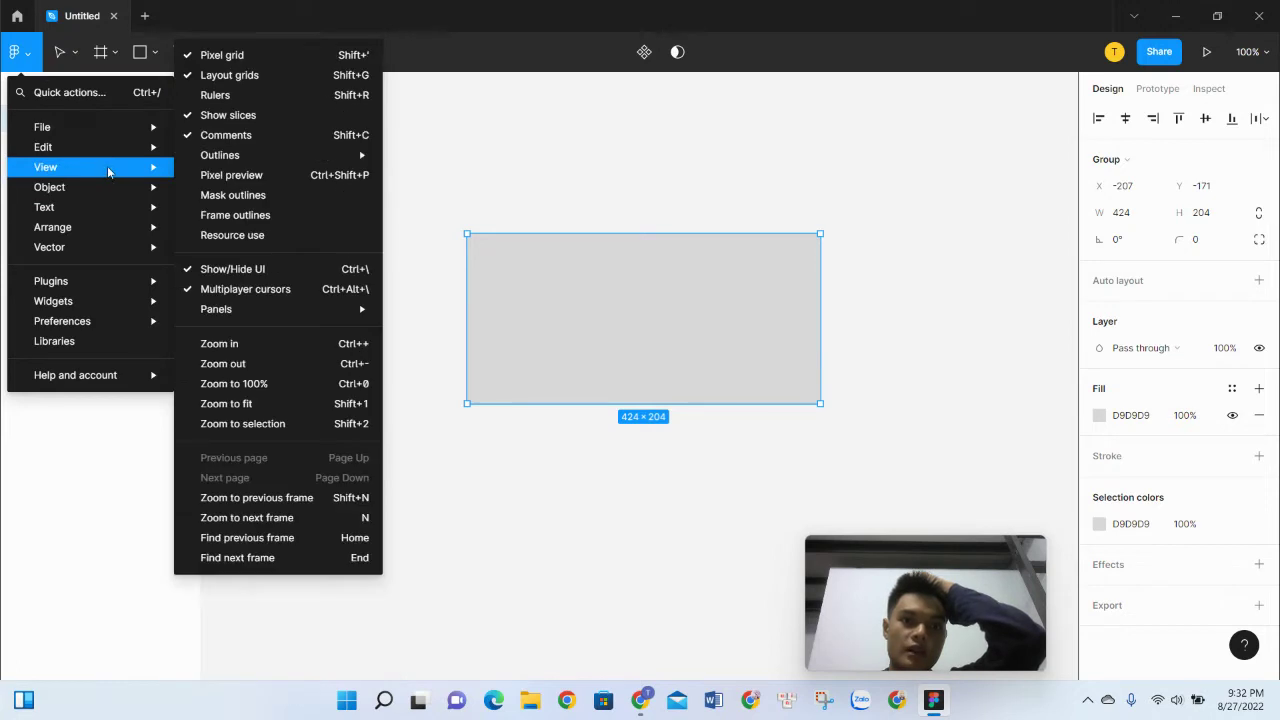
{"action": "left_click", "coordinate": [102, 98]}
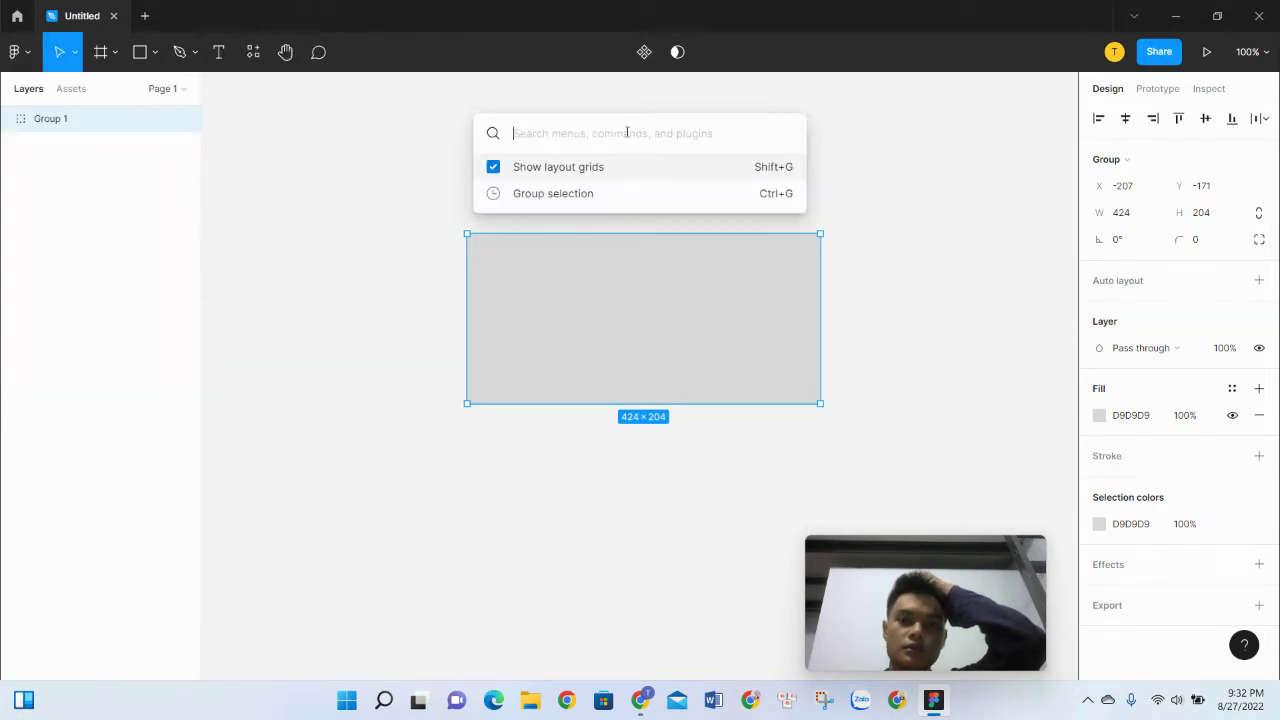
{"action": "left_click", "coordinate": [495, 170]}
{"action": "left_click", "coordinate": [20, 52]}
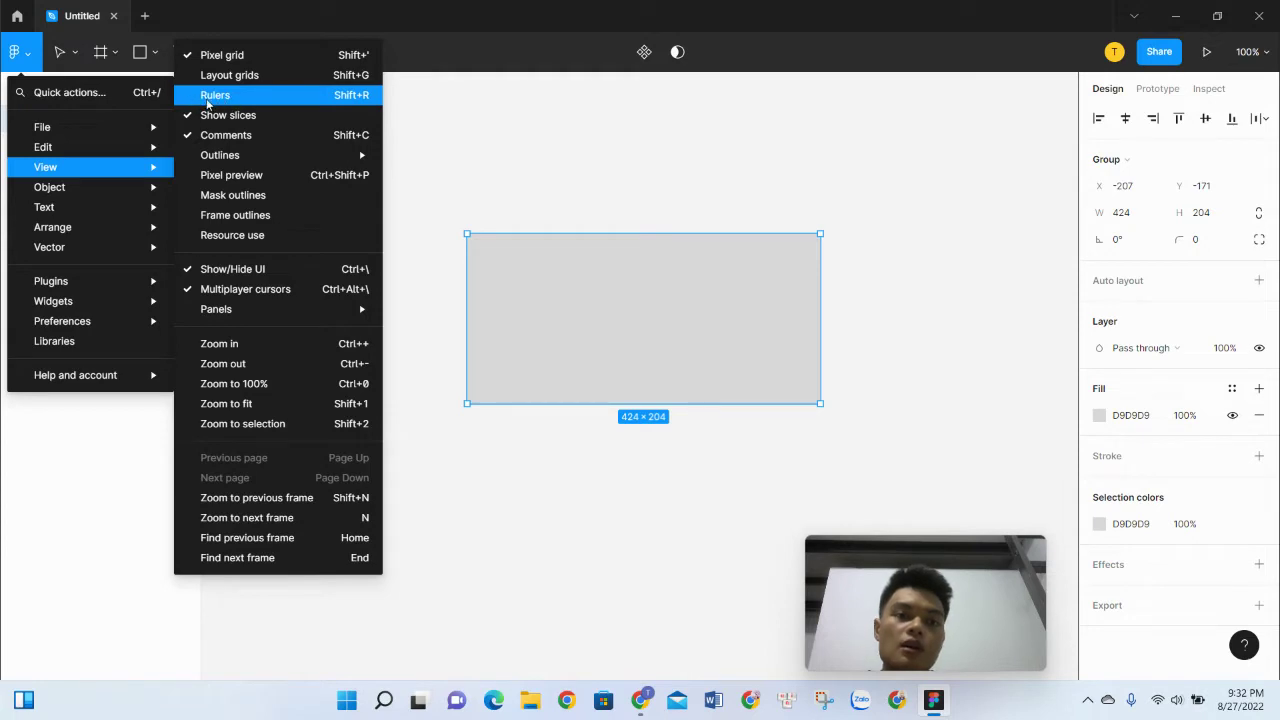
{"action": "left_click", "coordinate": [193, 98]}
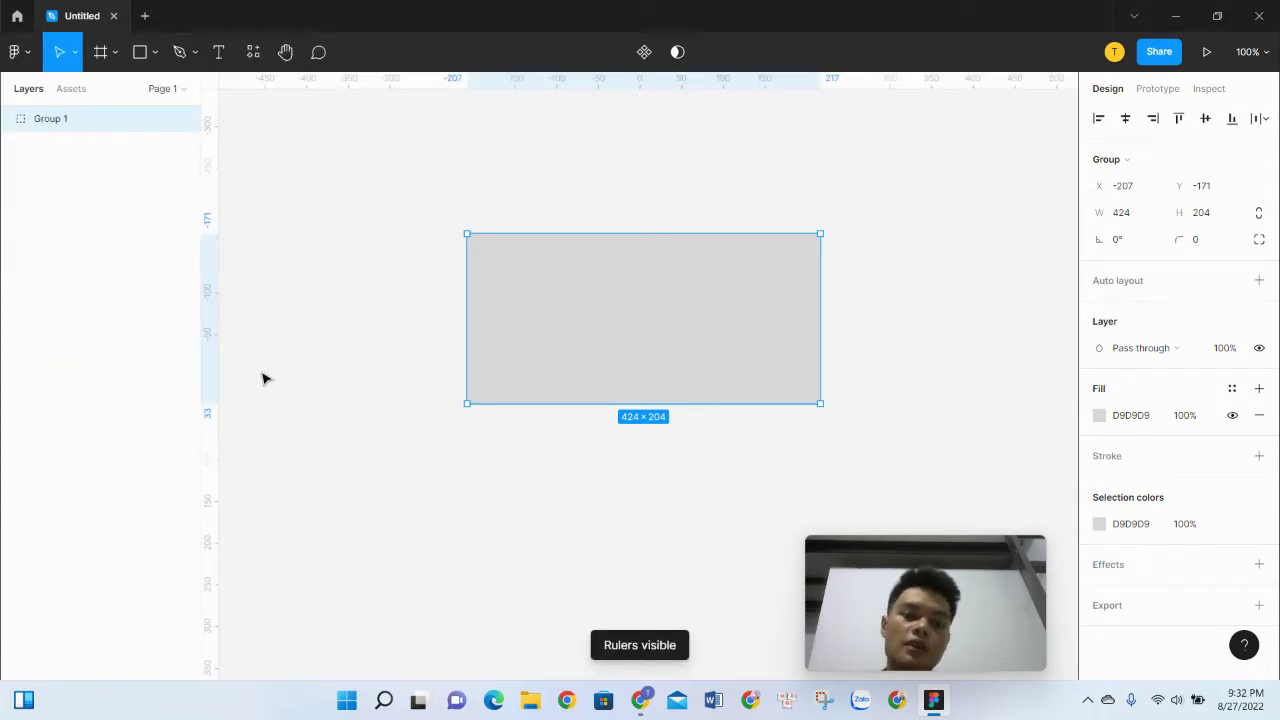
Scroll the canvas to read Group 1's ruler extent: -207 to 217 across, -171 to 33 down
{"action": "scroll", "coordinate": [300, 500], "scroll_direction": "down", "scroll_amount": 1}
{"action": "scroll", "coordinate": [340, 490], "scroll_direction": "down", "scroll_amount": 1}
{"action": "scroll", "coordinate": [320, 500], "scroll_direction": "up", "scroll_amount": 5}
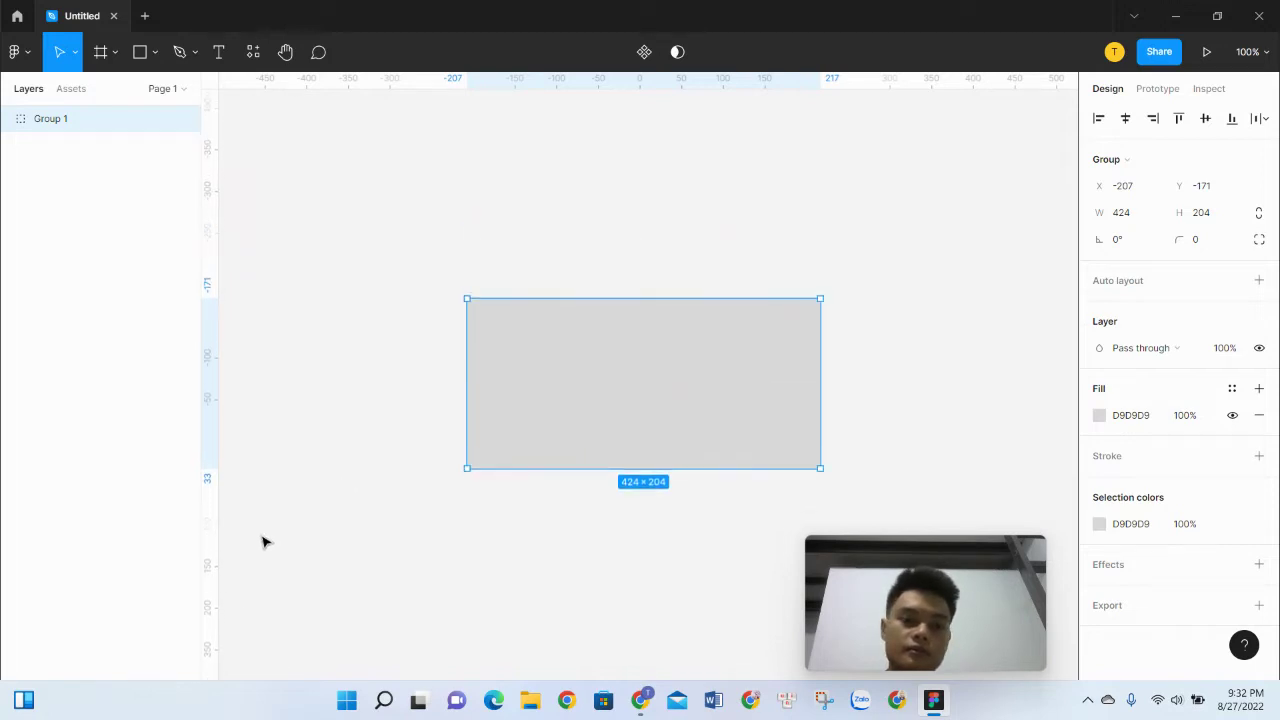
{"action": "scroll", "coordinate": [250, 420], "scroll_direction": "up", "scroll_amount": 2}
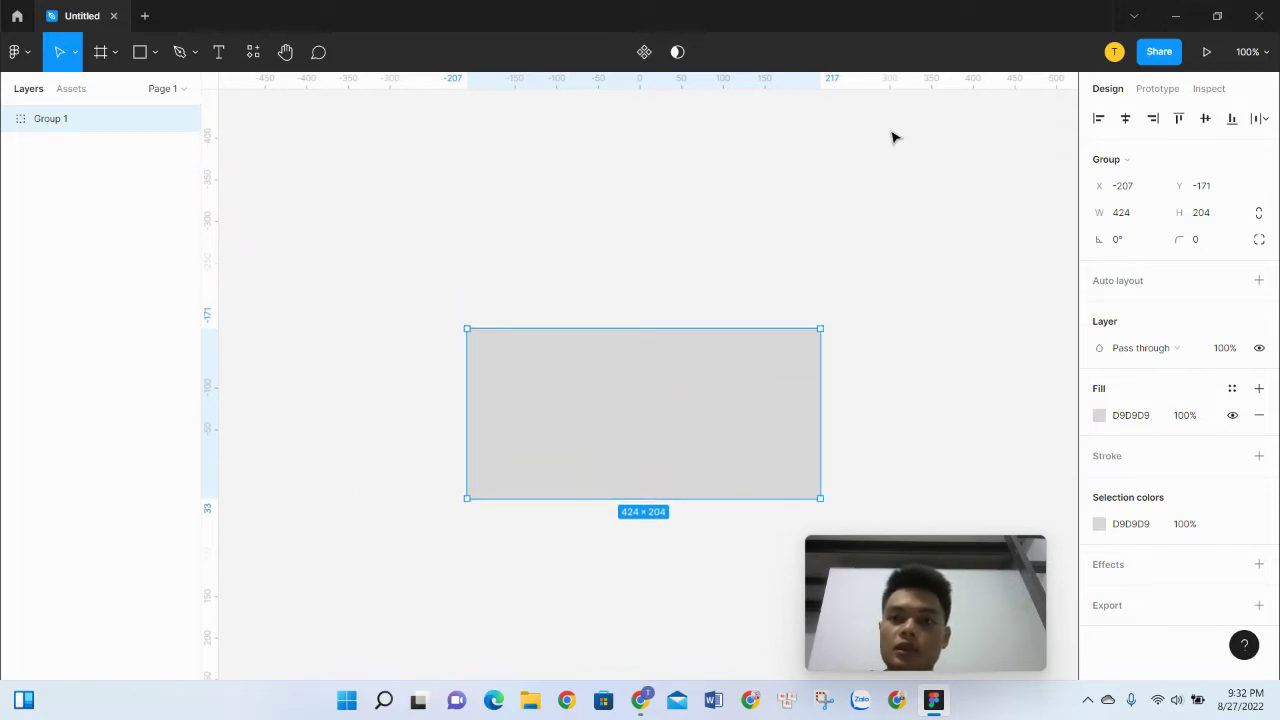
{"action": "scroll", "coordinate": [895, 137], "scroll_direction": "down", "scroll_amount": 1}
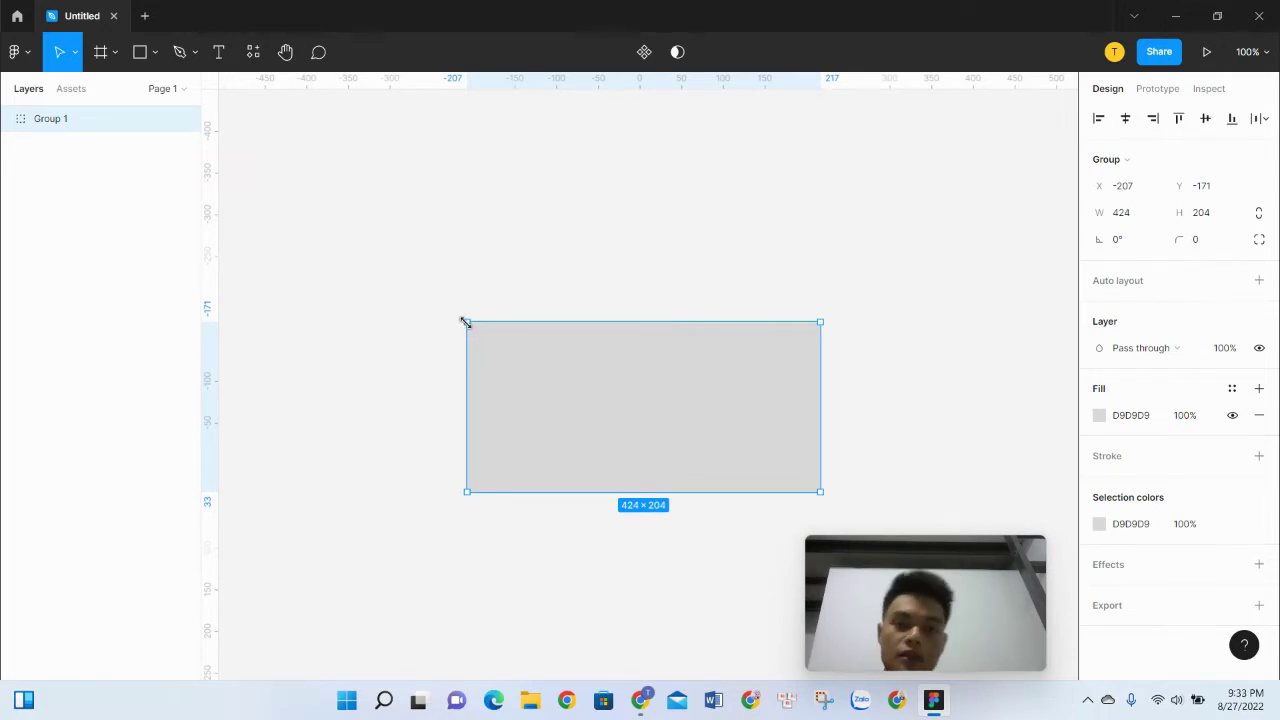
Resize Group 1 to 533×283 with its handles and move it up to X -286, Y -270
{"action": "mouse_move", "coordinate": [465, 322]}
{"action": "left_mouse_down"}
{"action": "mouse_move", "coordinate": [464, 292]}
{"action": "mouse_move", "coordinate": [430, 345]}
{"action": "mouse_move", "coordinate": [510, 338]}
{"action": "mouse_move", "coordinate": [446, 349]}
{"action": "mouse_move", "coordinate": [437, 380]}
{"action": "mouse_move", "coordinate": [453, 234]}
{"action": "left_mouse_up"}
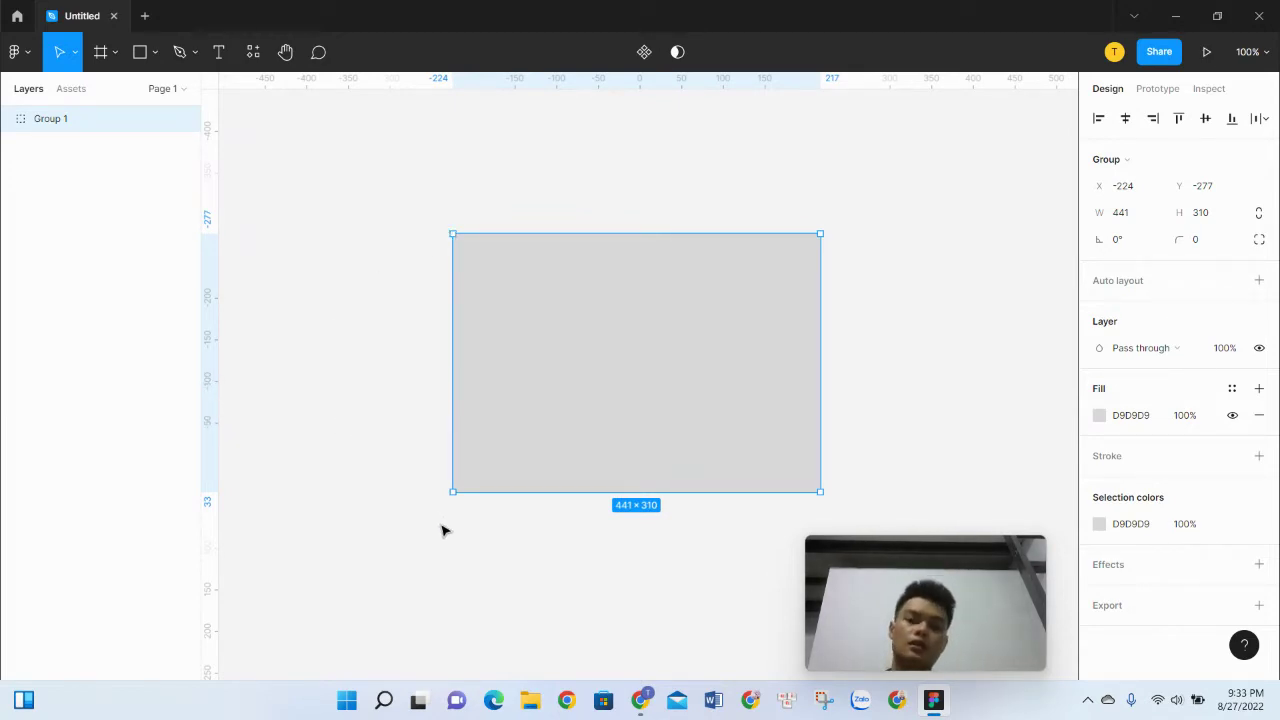
{"action": "left_click_drag", "start_coordinate": [457, 478], "coordinate": [436, 615]}
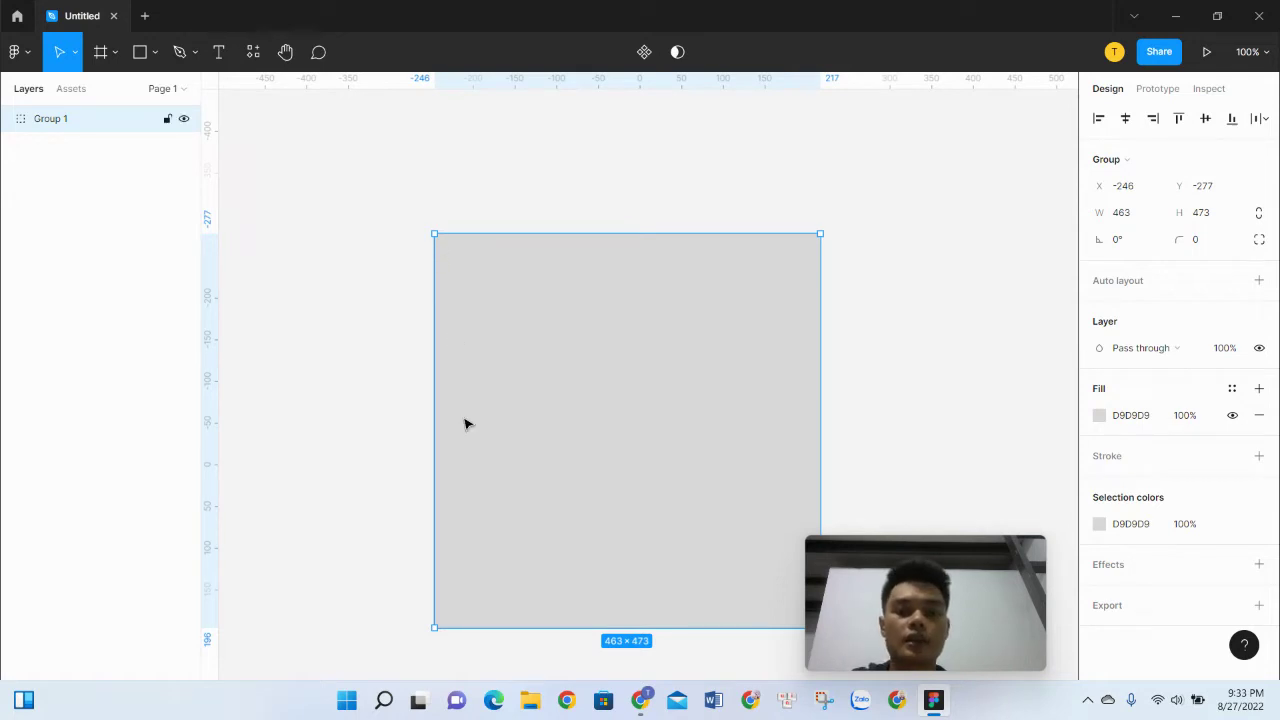
{"action": "mouse_move", "coordinate": [436, 632]}
{"action": "left_mouse_down"}
{"action": "mouse_move", "coordinate": [312, 526]}
{"action": "mouse_move", "coordinate": [406, 526]}
{"action": "mouse_move", "coordinate": [386, 531]}
{"action": "left_mouse_up"}
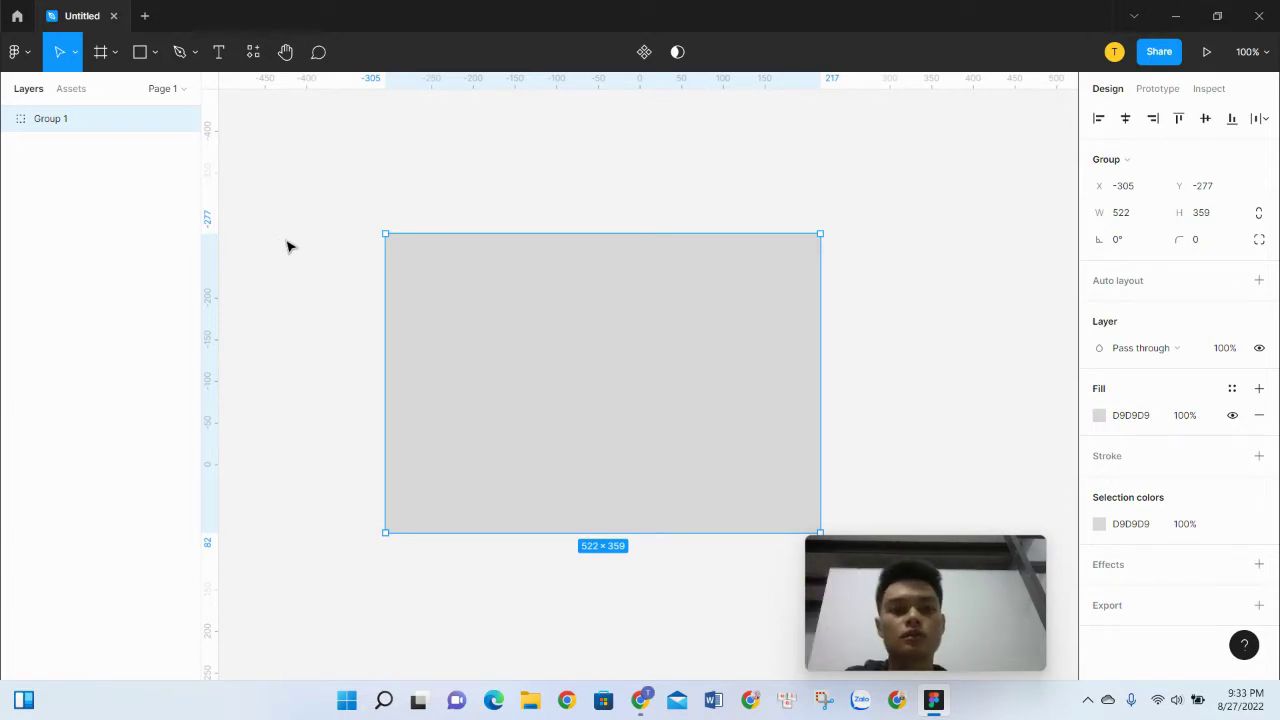
{"action": "left_click_drag", "start_coordinate": [386, 234], "coordinate": [405, 297]}
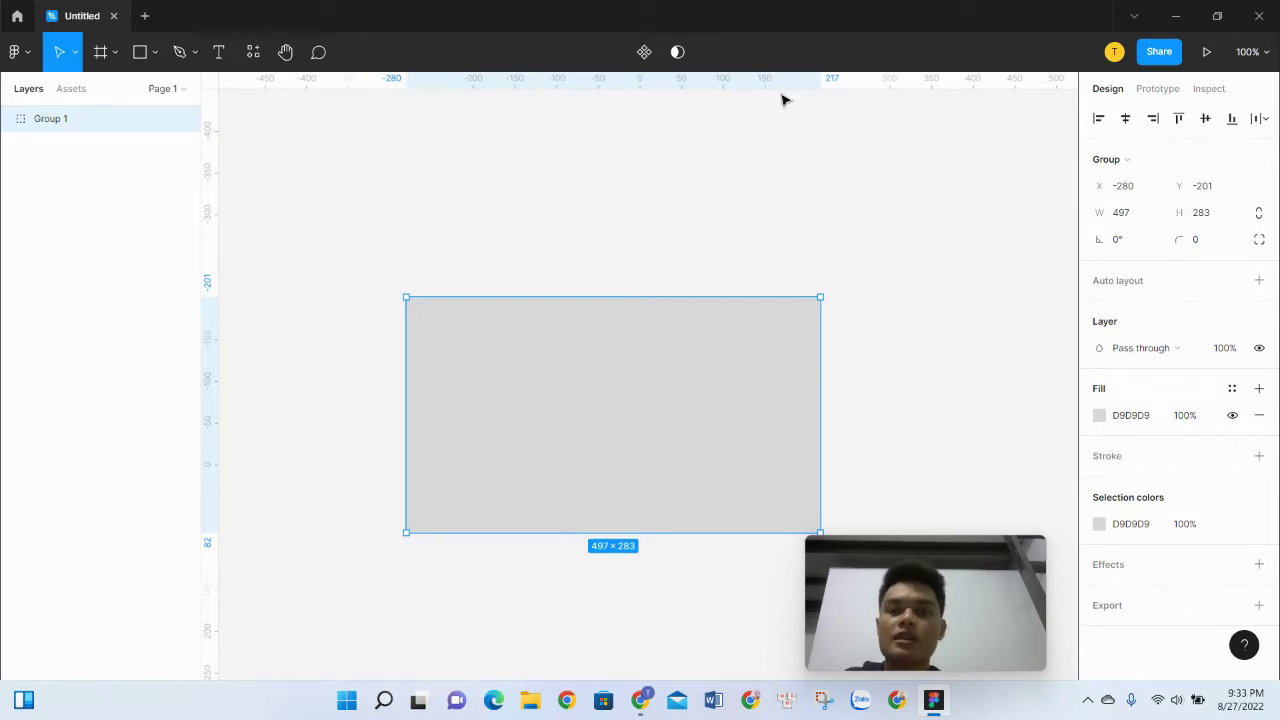
{"action": "mouse_move", "coordinate": [819, 311]}
{"action": "left_mouse_down"}
{"action": "mouse_move", "coordinate": [628, 300]}
{"action": "mouse_move", "coordinate": [872, 326]}
{"action": "mouse_move", "coordinate": [831, 330]}
{"action": "left_mouse_up"}
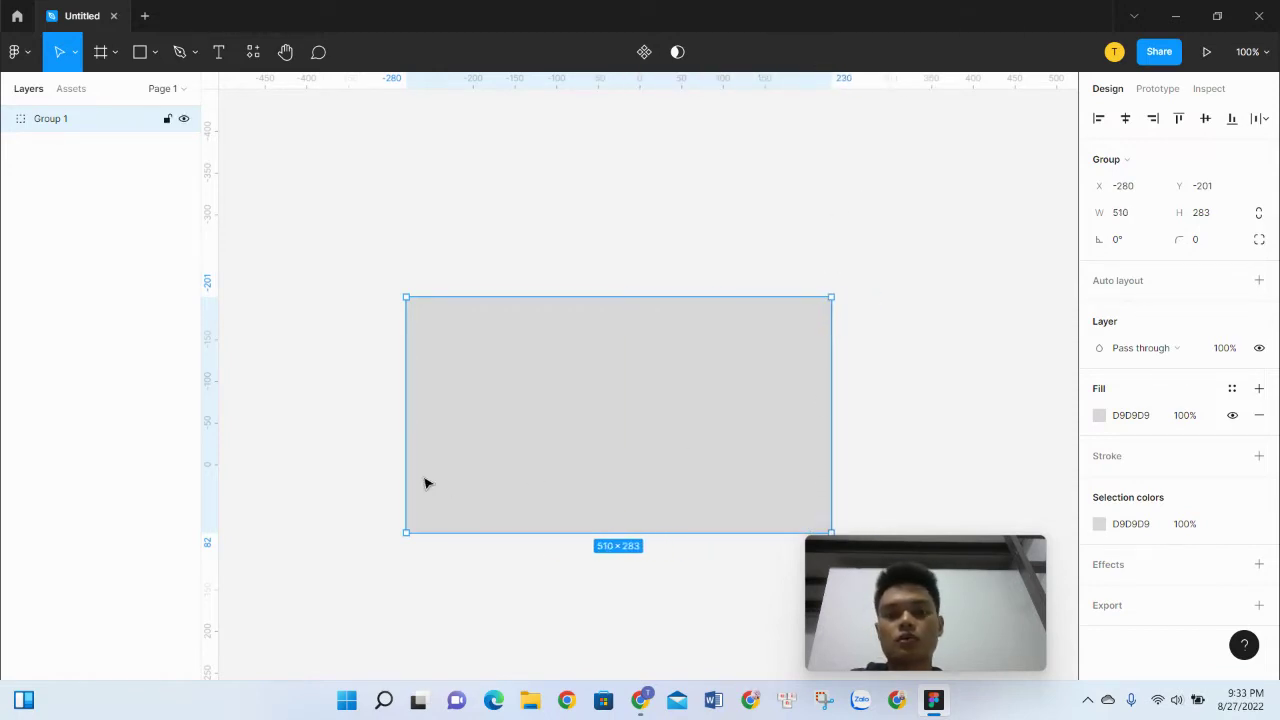
{"action": "mouse_move", "coordinate": [404, 429]}
{"action": "left_mouse_down"}
{"action": "mouse_move", "coordinate": [363, 413]}
{"action": "mouse_move", "coordinate": [387, 414]}
{"action": "left_mouse_up"}
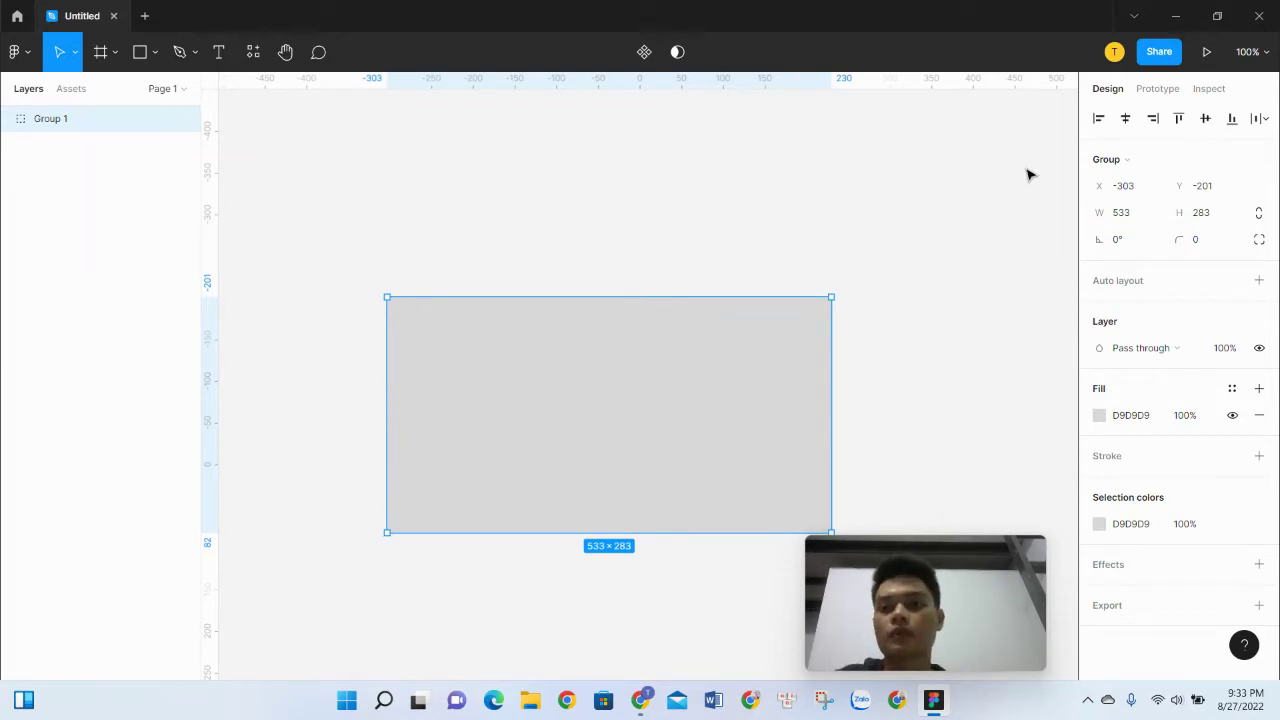
{"action": "left_click_drag", "start_coordinate": [686, 403], "coordinate": [701, 342]}
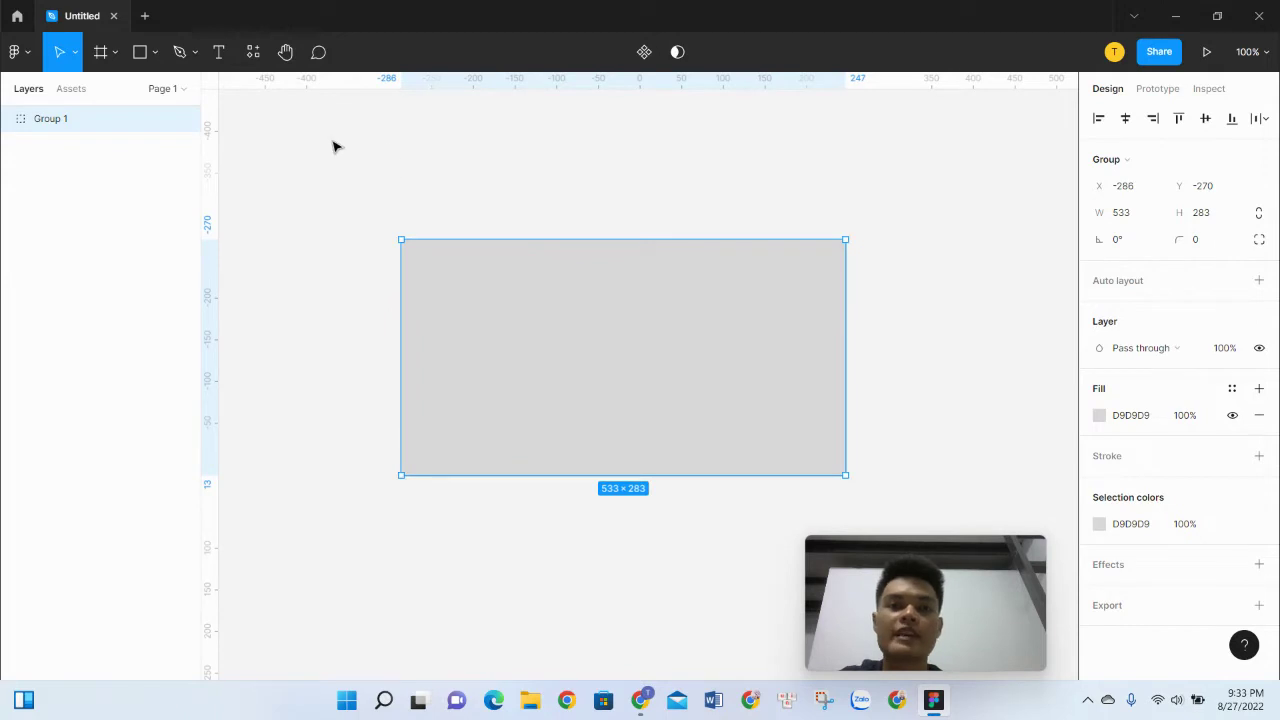
Start a new design file from the main menu, bringing up the Design file / FigJam chooser
{"action": "left_click", "coordinate": [24, 54]}
{"action": "mouse_move", "coordinate": [90, 127]}
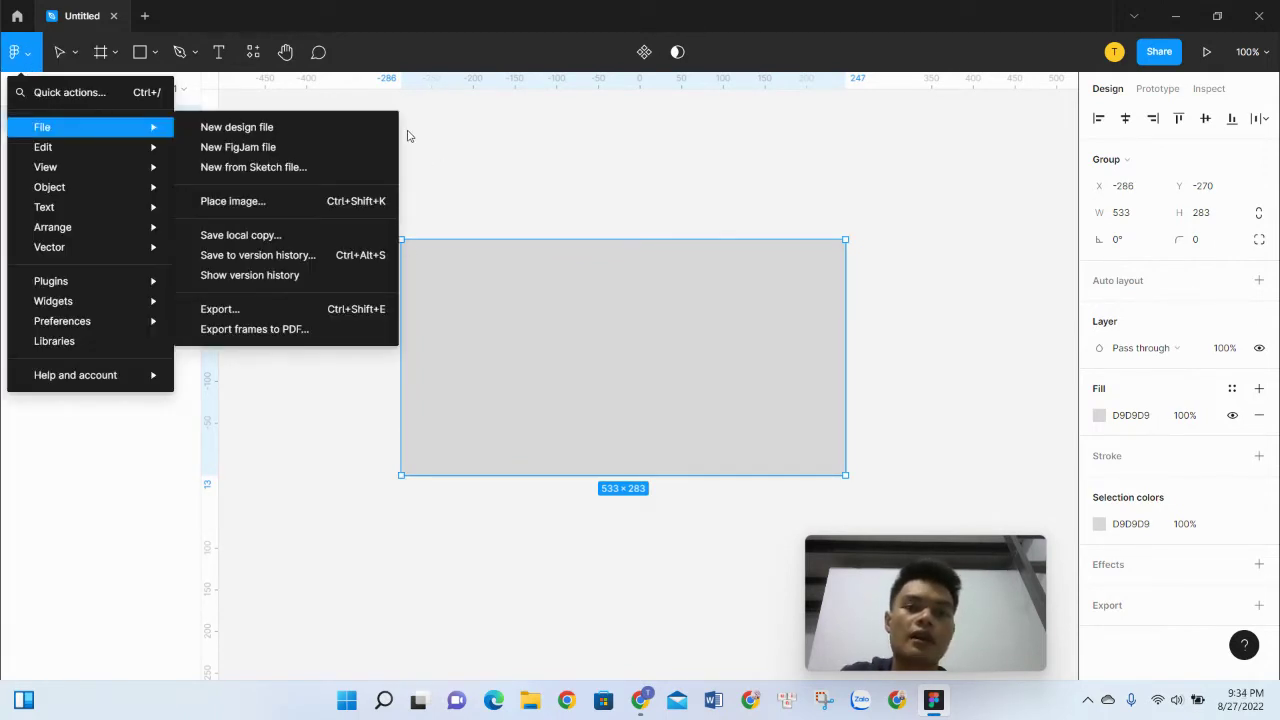
{"action": "left_click", "coordinate": [487, 144]}
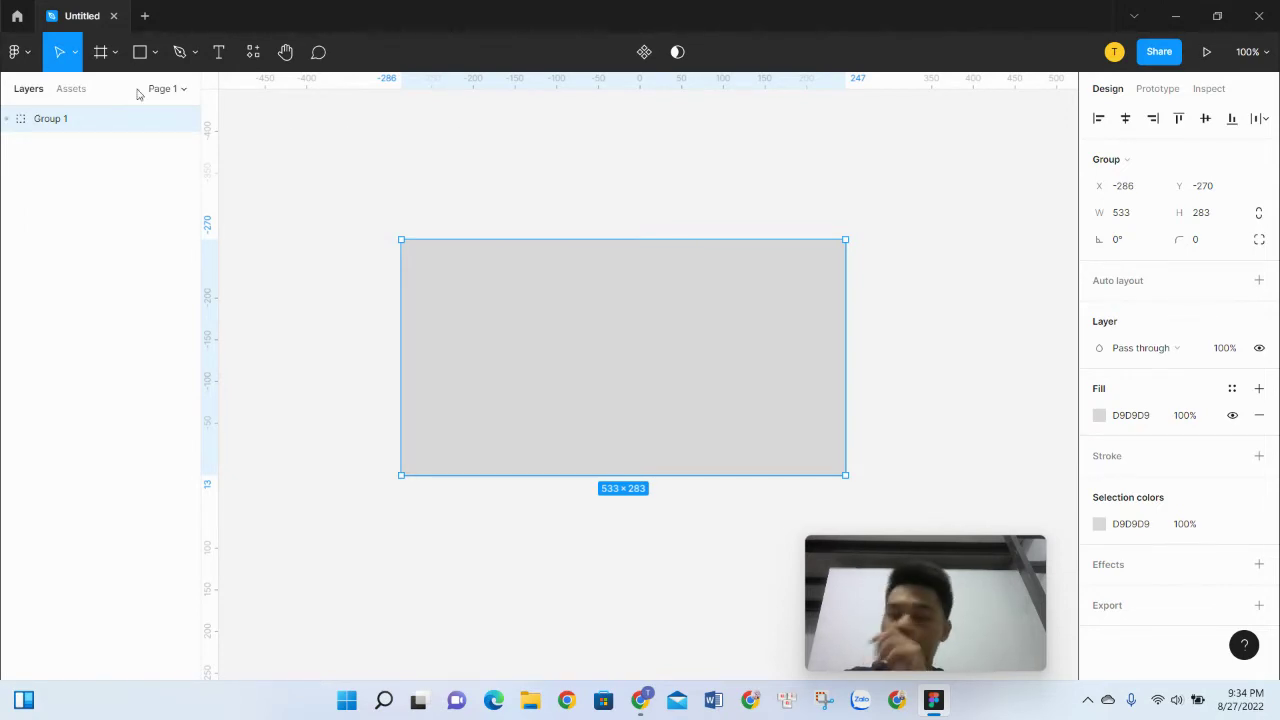
{"action": "left_click", "coordinate": [20, 55]}
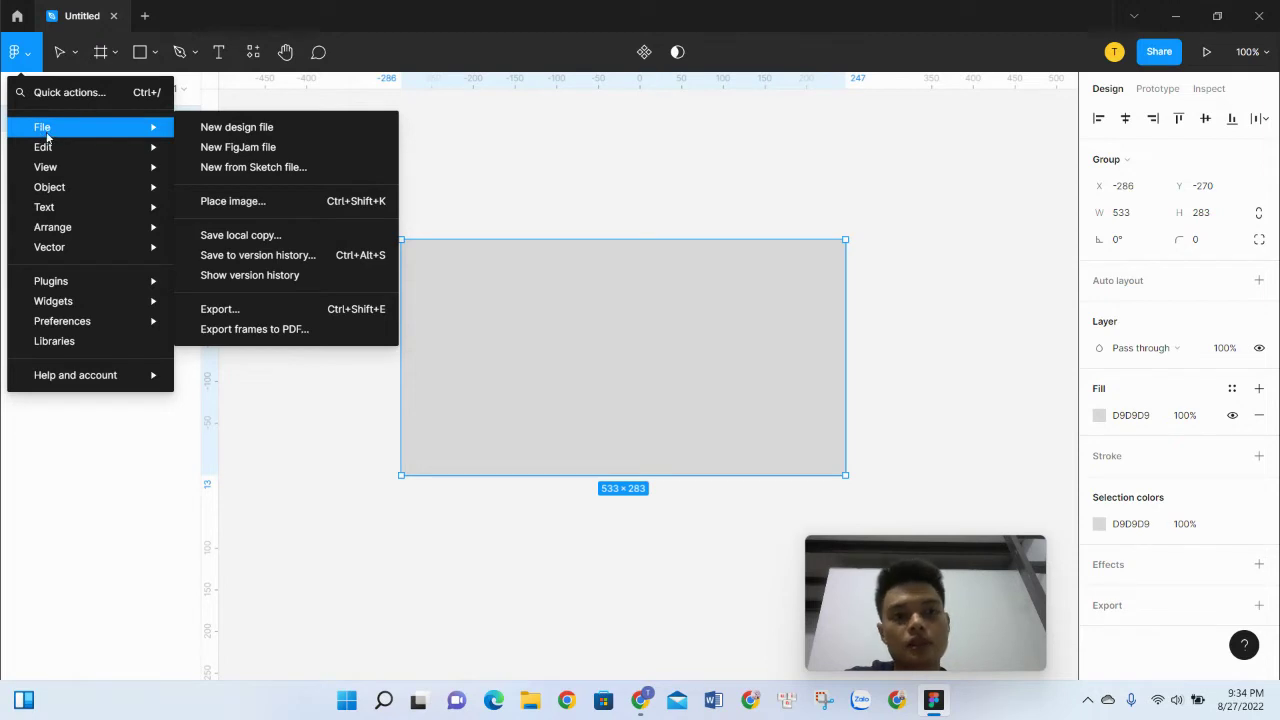
{"action": "left_click", "coordinate": [236, 126]}
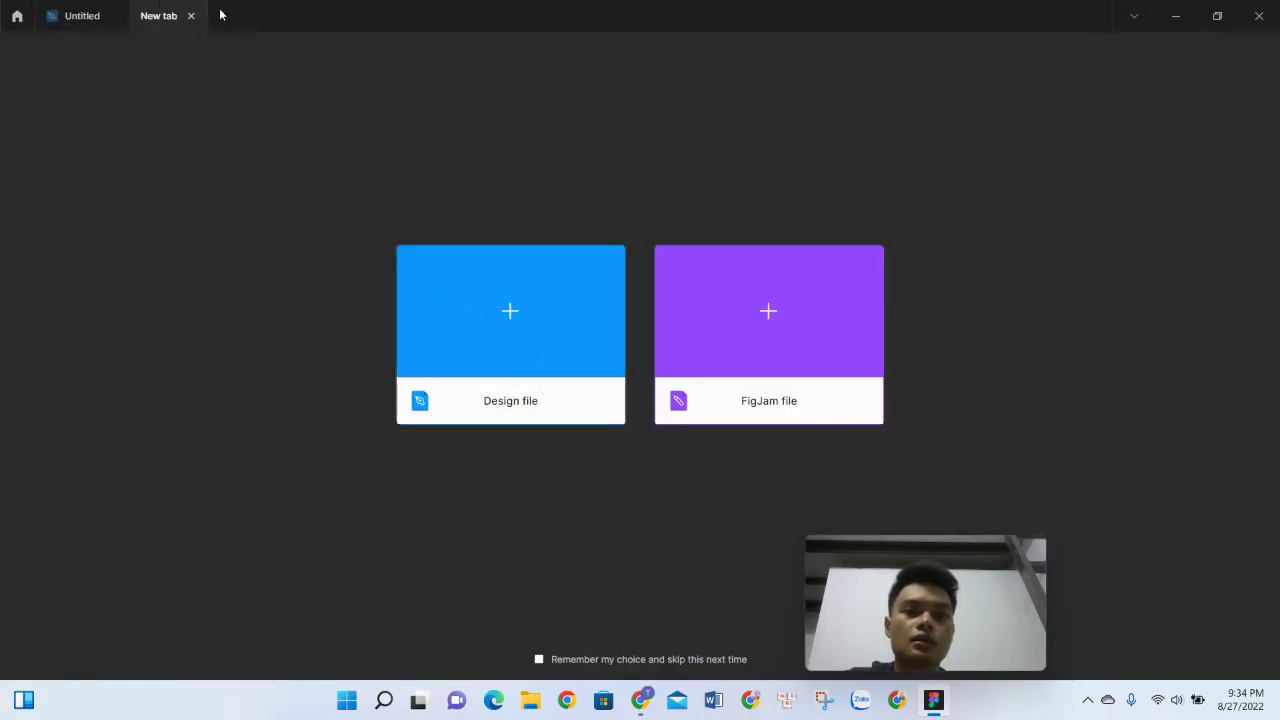
Close the chooser tab and scroll Drafts to list Untitled, duan2, duan1 and duanve1
{"action": "left_click", "coordinate": [16, 16]}
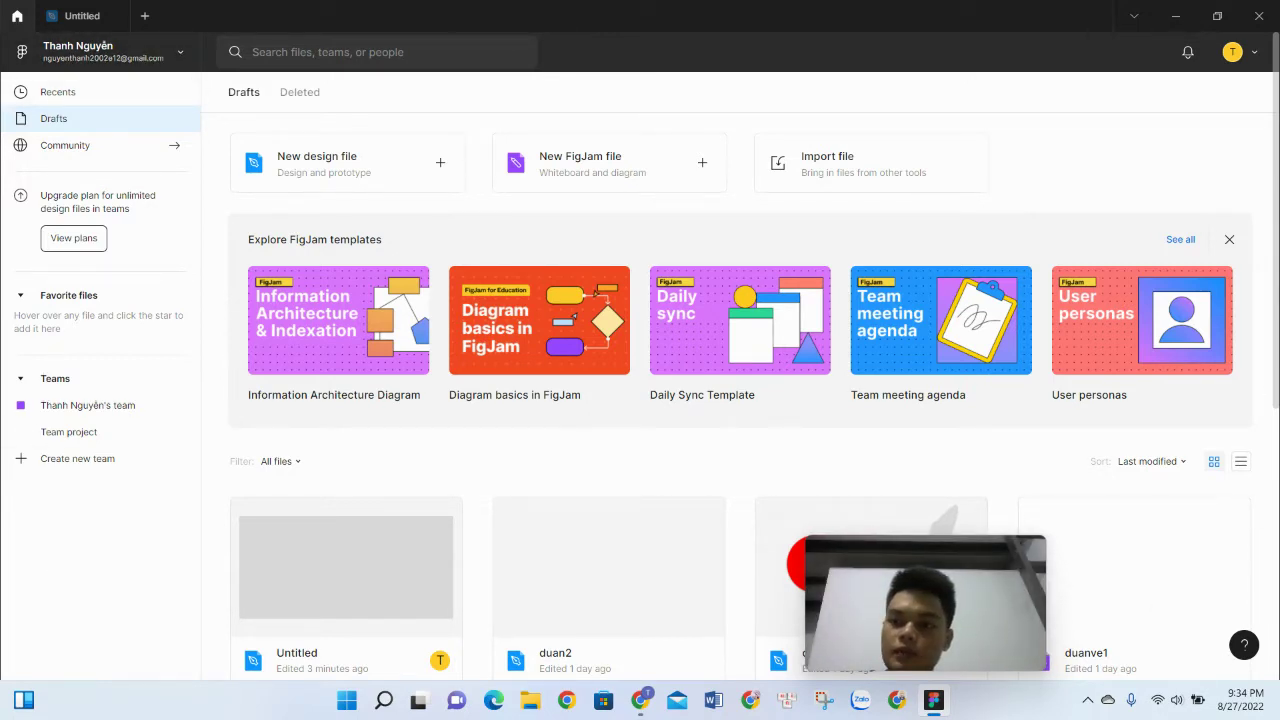
{"action": "scroll", "coordinate": [453, 383], "scroll_direction": "down", "scroll_amount": 2}
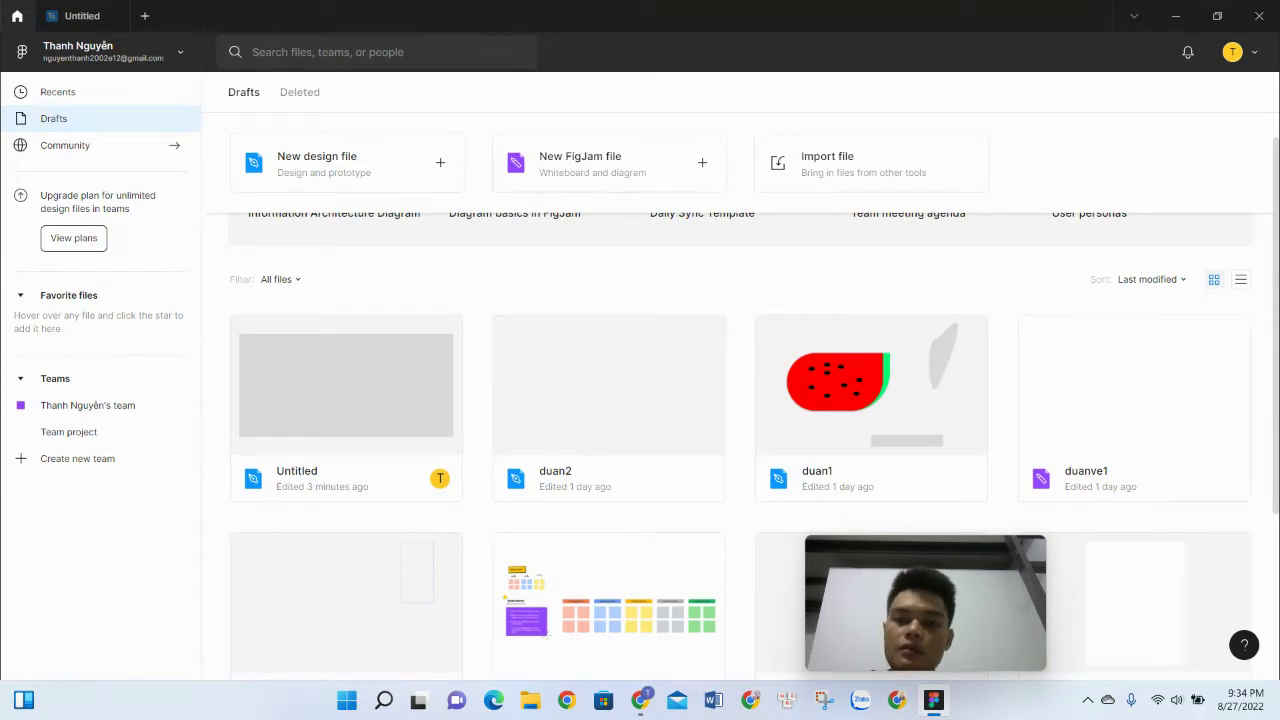
{"action": "mouse_move", "coordinate": [840, 405]}
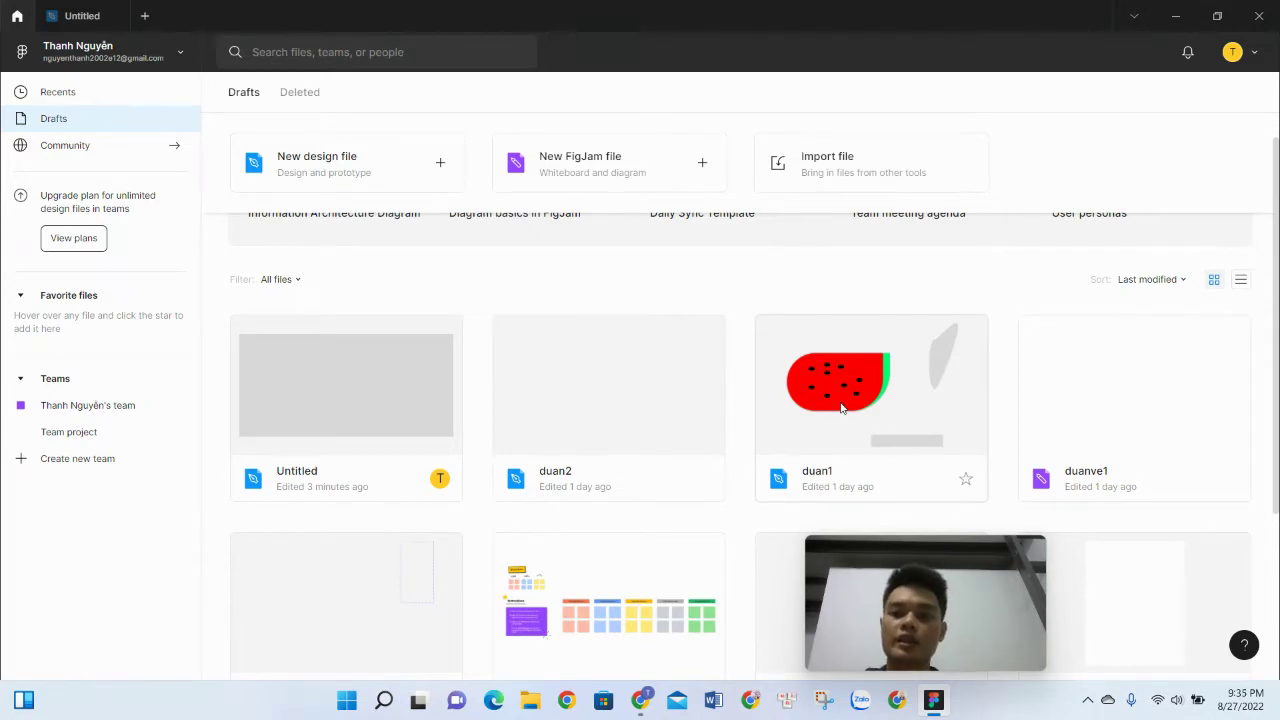
Open the duan1 file and close the Untitled file
{"action": "double_click", "coordinate": [860, 416]}
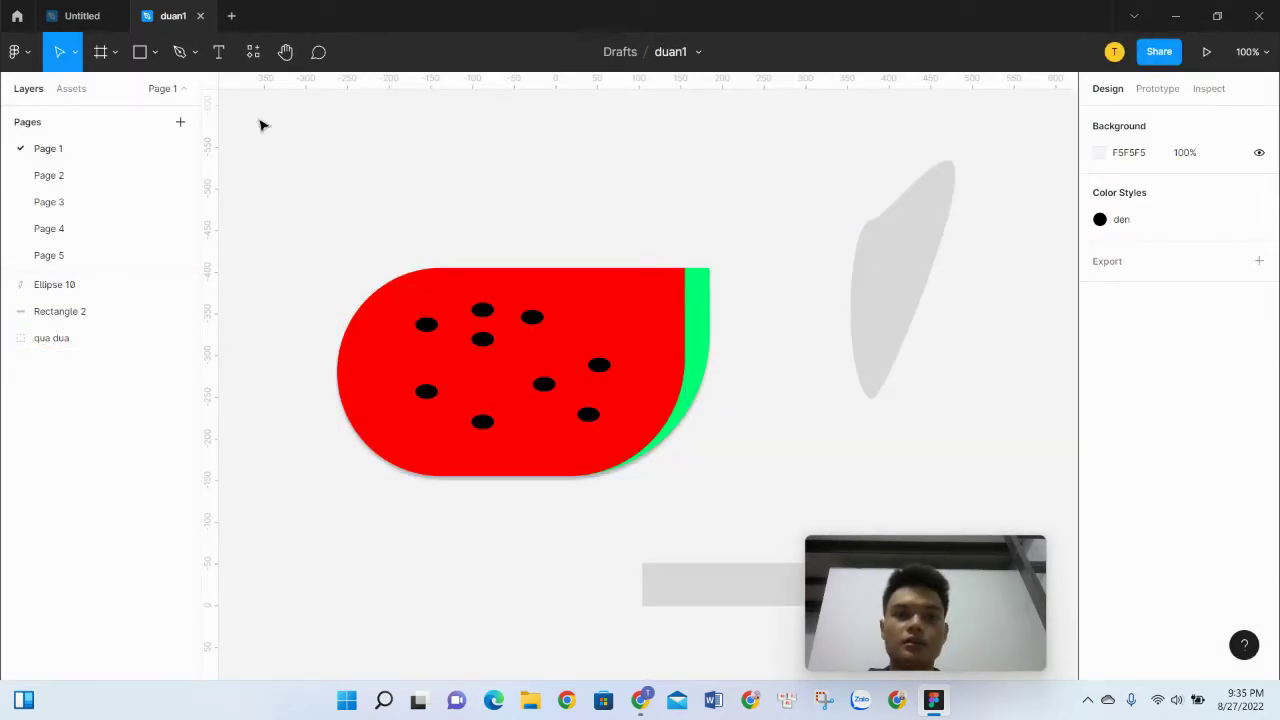
{"action": "left_click", "coordinate": [108, 24]}
{"action": "left_click", "coordinate": [116, 20]}
Delete the grey Ellipse 10 and Rectangle 2 shapes from duan1
{"action": "left_click", "coordinate": [888, 318]}
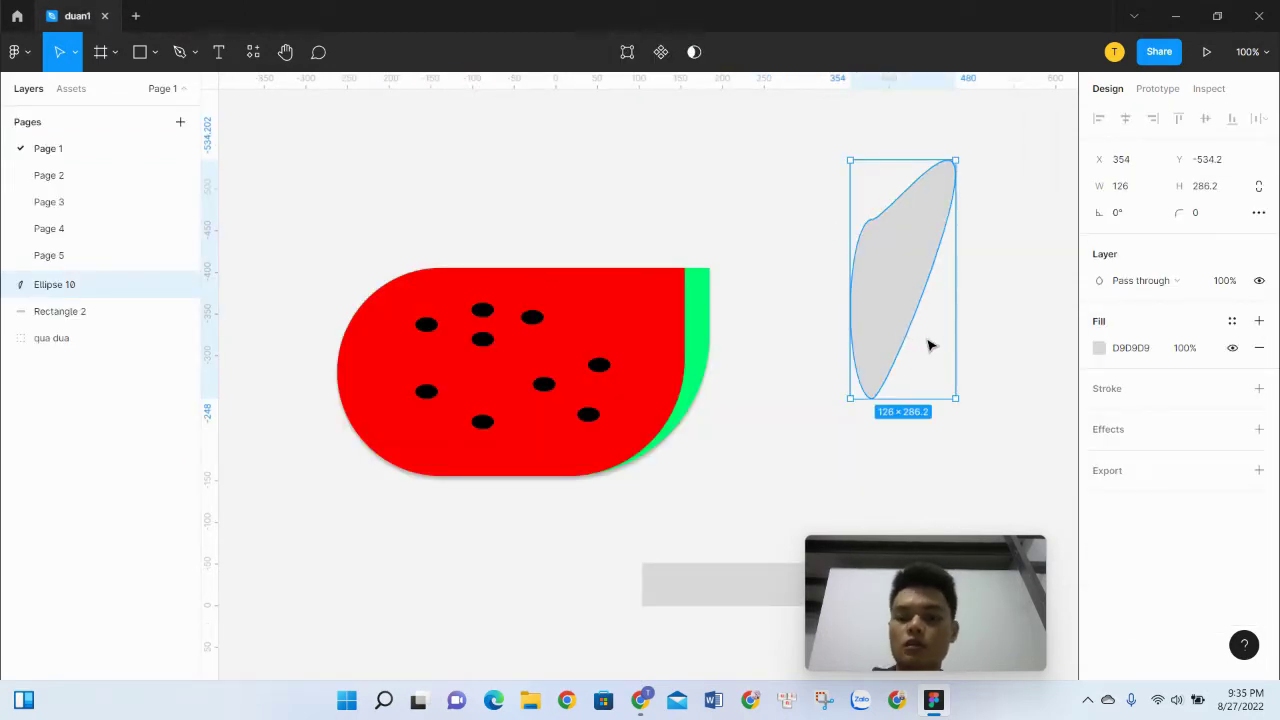
{"action": "key", "text": "Delete"}
{"action": "scroll", "coordinate": [838, 384], "scroll_direction": "down", "scroll_amount": 1}
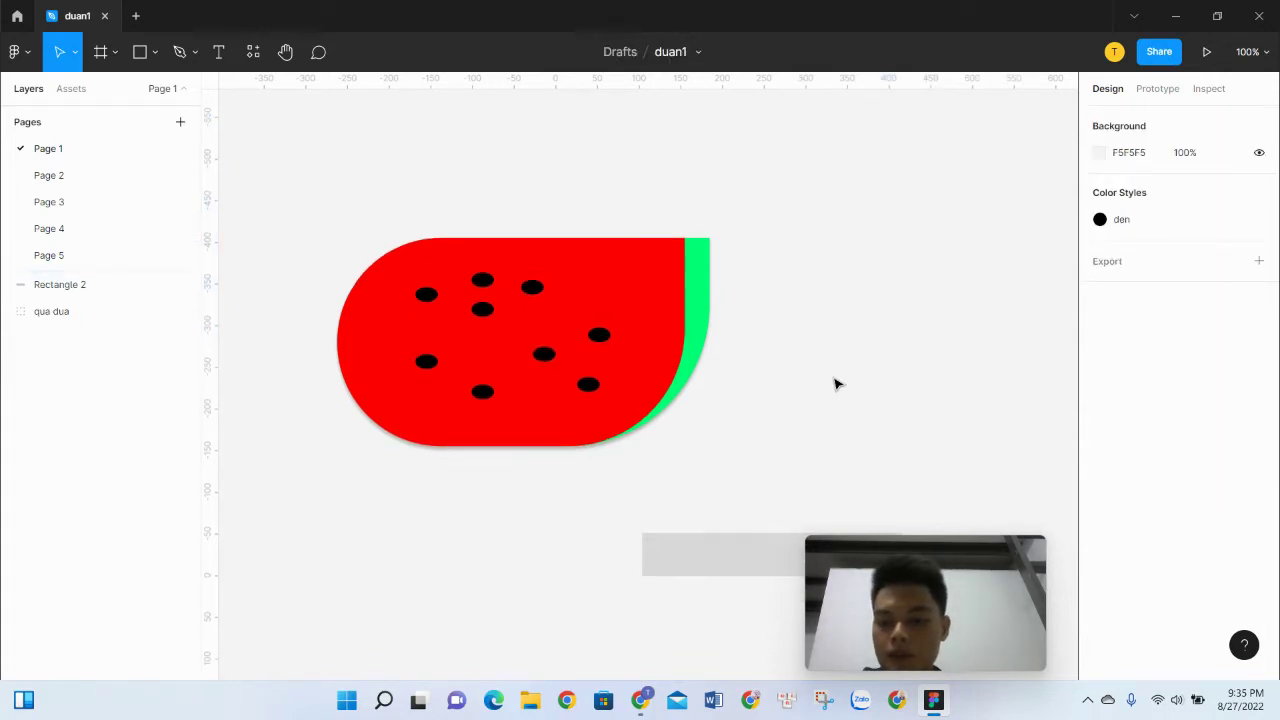
{"action": "left_click", "coordinate": [751, 557]}
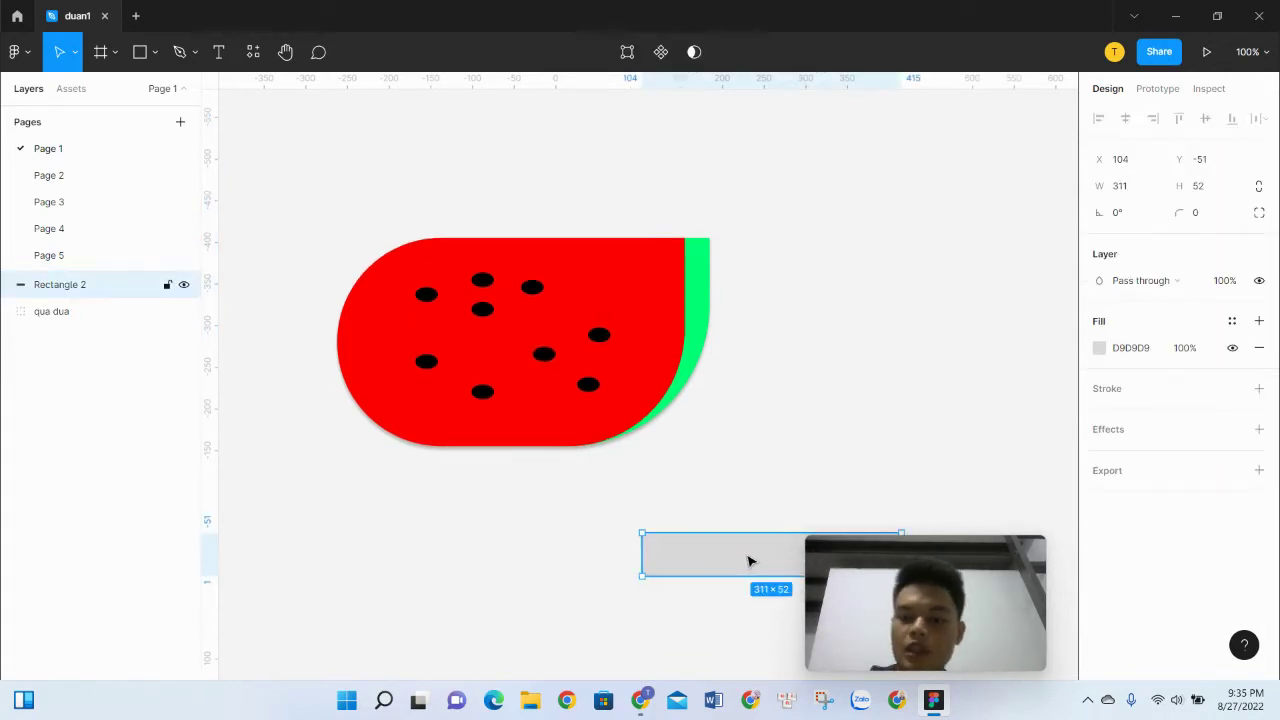
{"action": "key", "text": "Delete"}
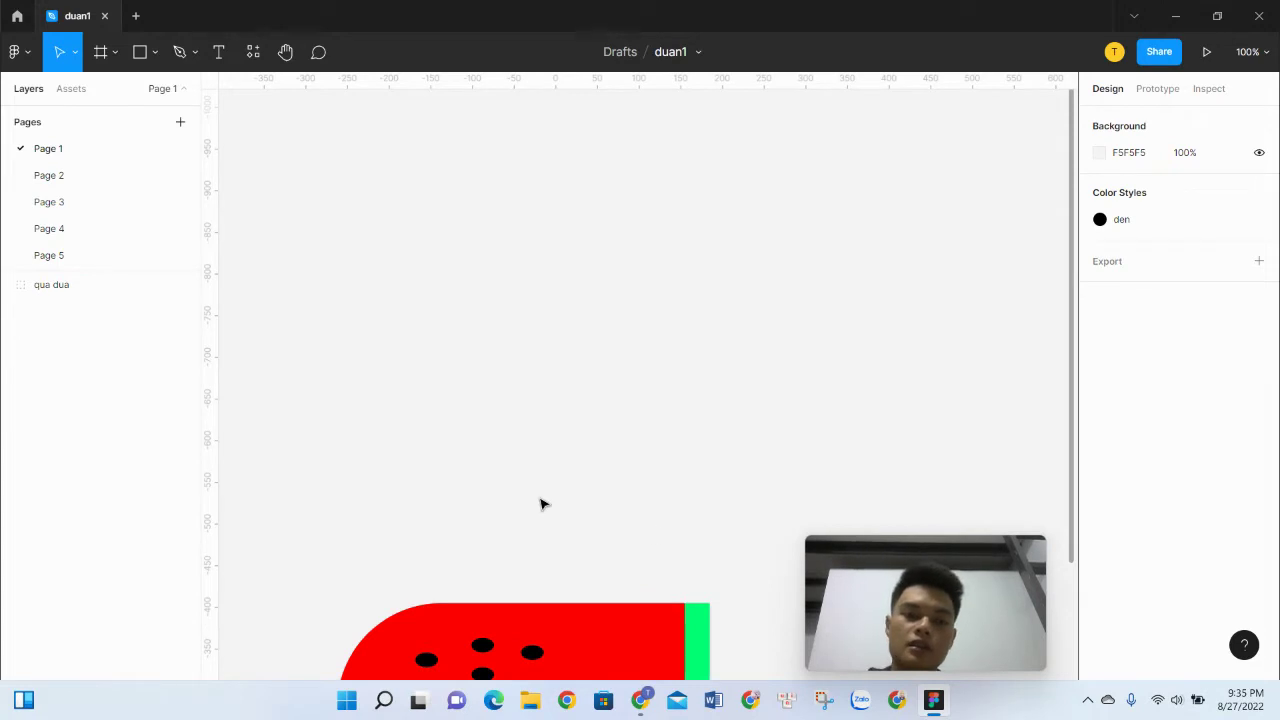
{"action": "scroll", "coordinate": [540, 515], "scroll_direction": "down", "scroll_amount": 1}
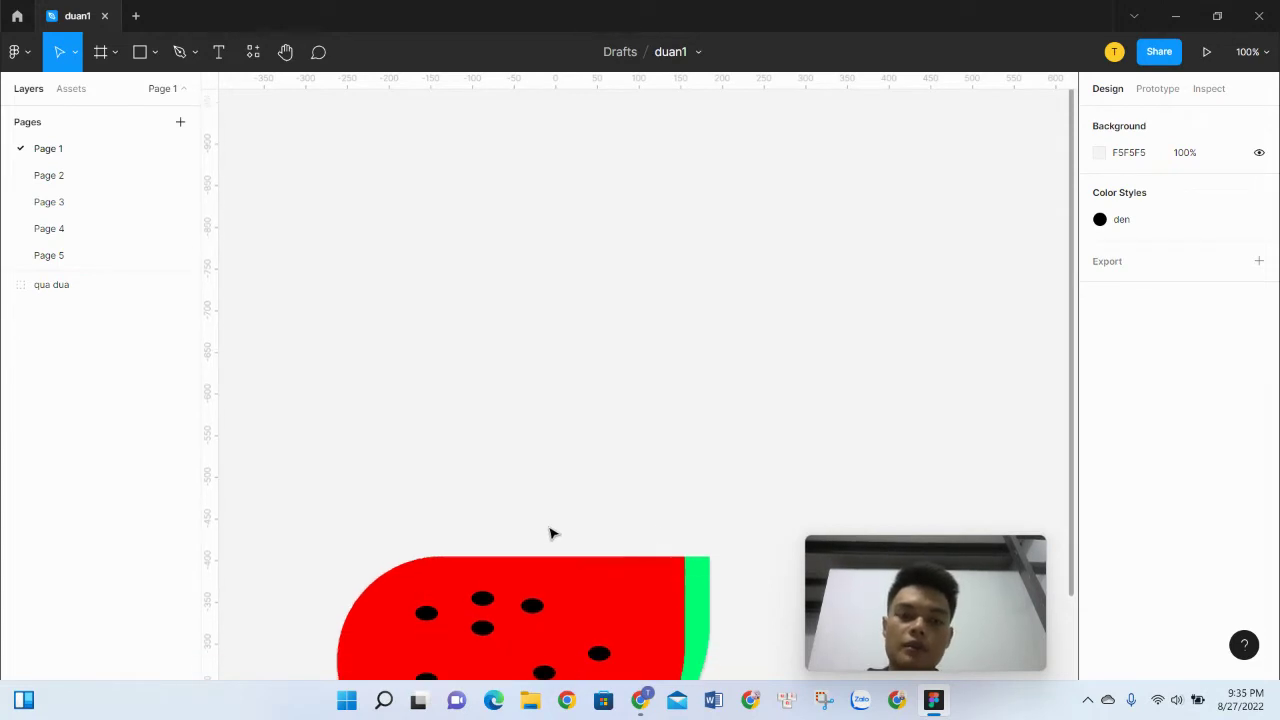
Move the watermelon group 'qua dua' up and right, then go back to Drafts
{"action": "left_click", "coordinate": [540, 607]}
{"action": "left_click_drag", "start_coordinate": [545, 629], "coordinate": [721, 287]}
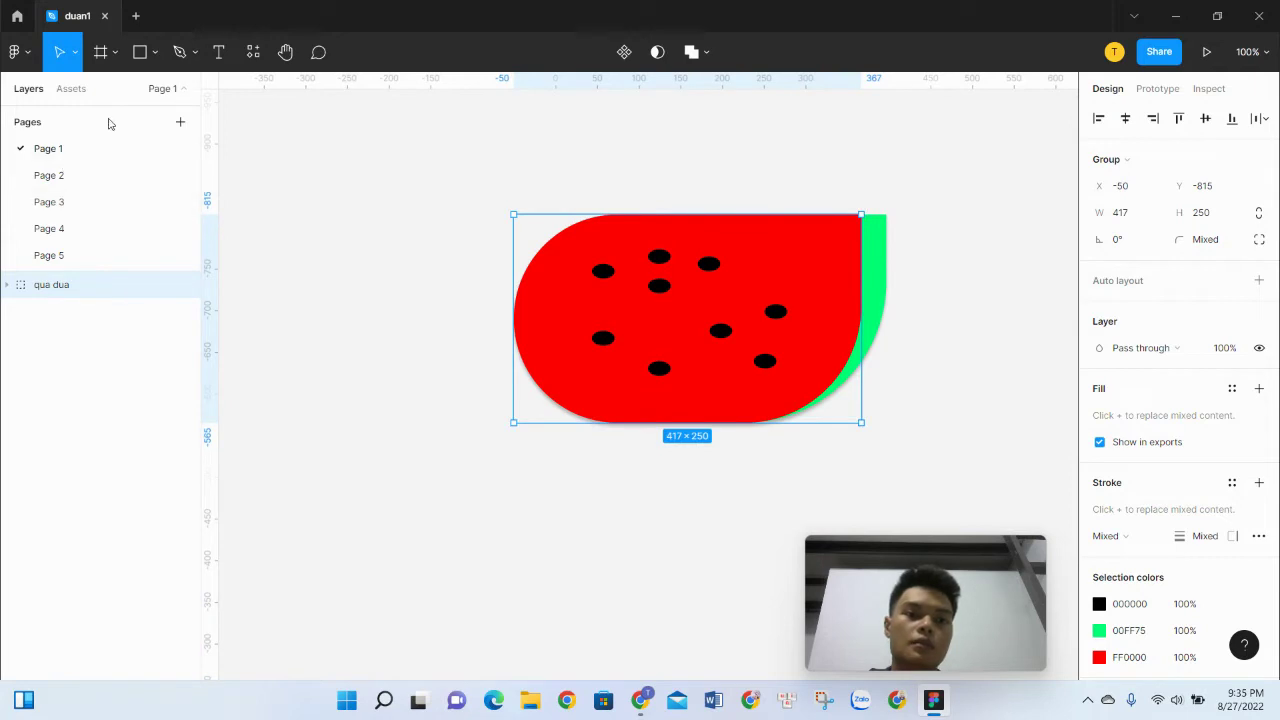
{"action": "left_click", "coordinate": [185, 90]}
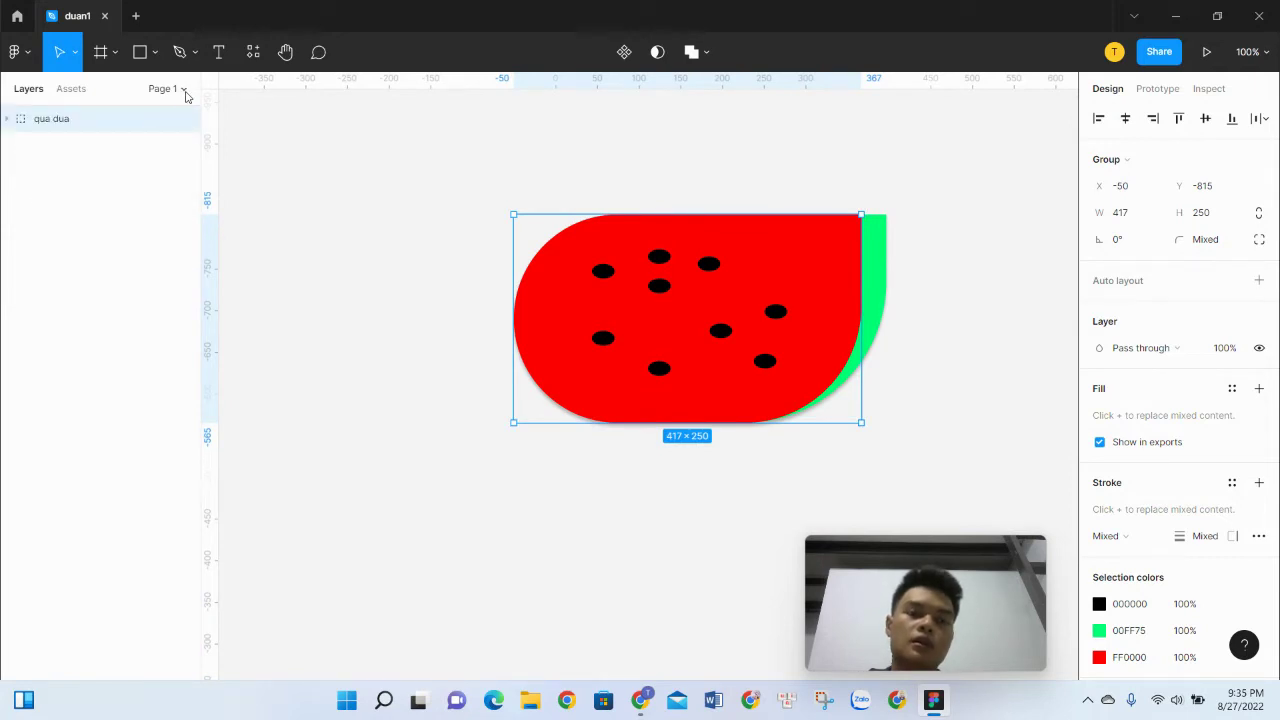
{"action": "left_click", "coordinate": [38, 60]}
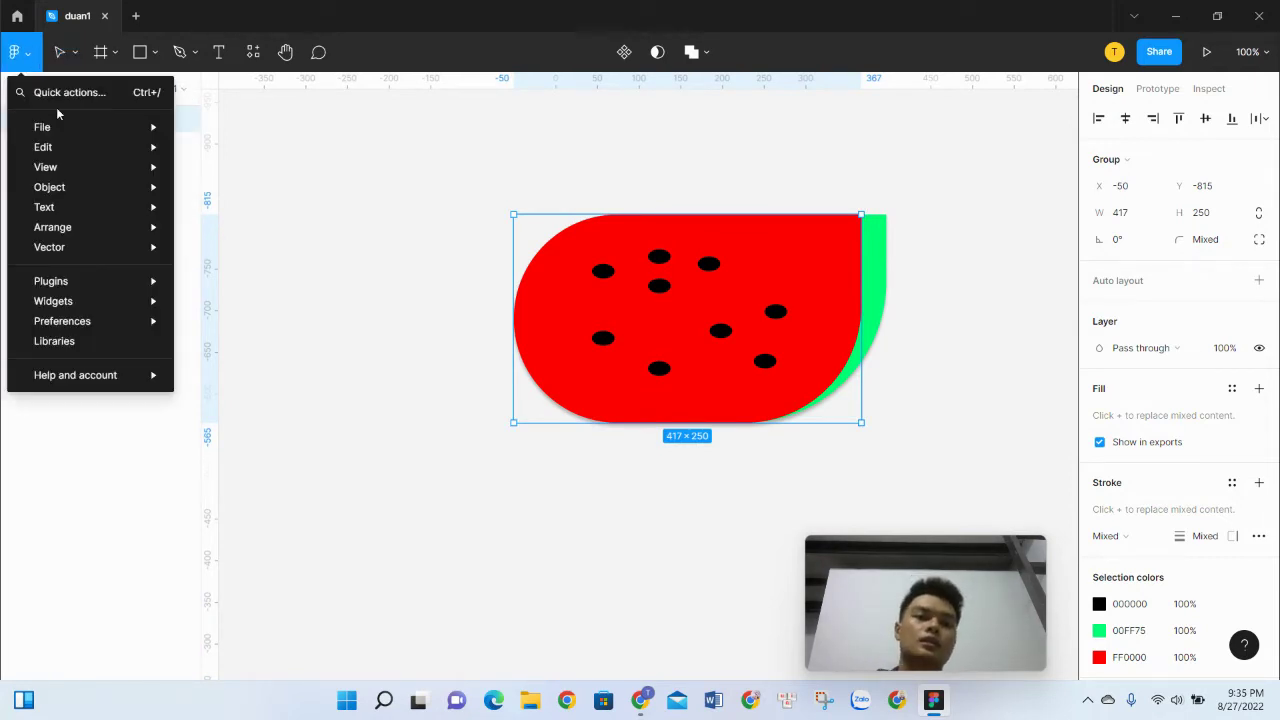
{"action": "left_click", "coordinate": [16, 16]}
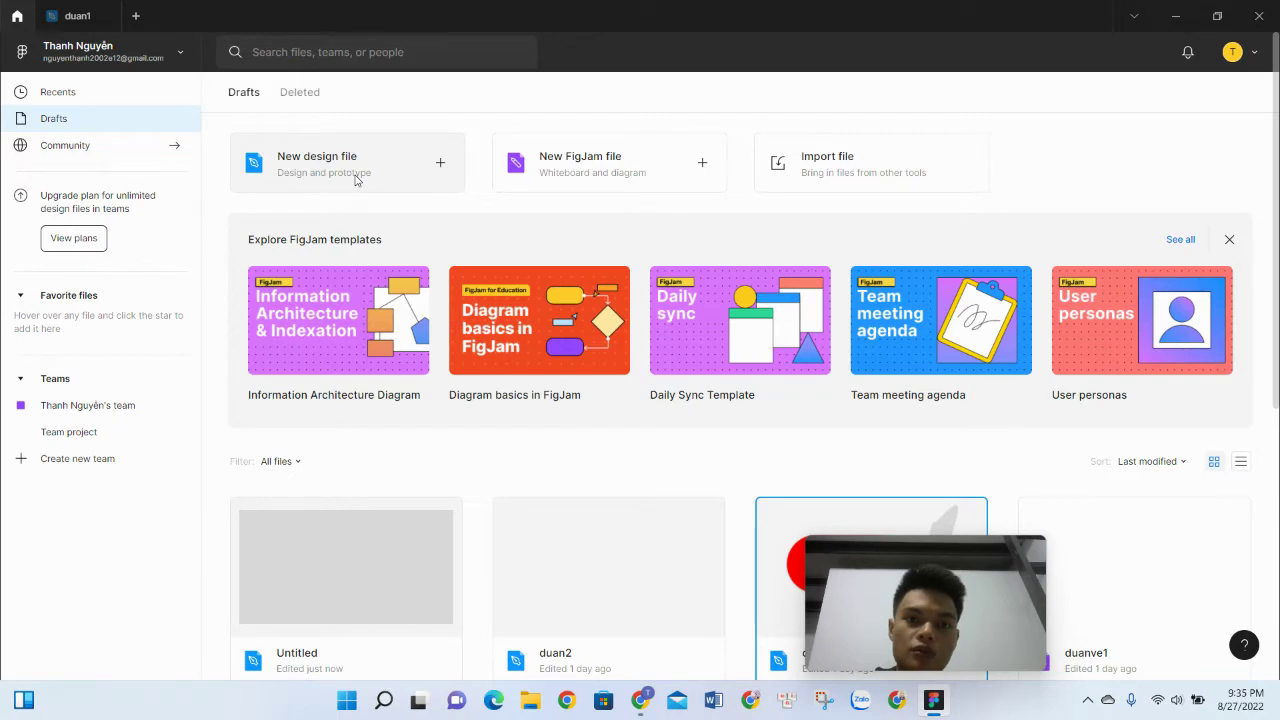
{"action": "mouse_move", "coordinate": [640, 700]}
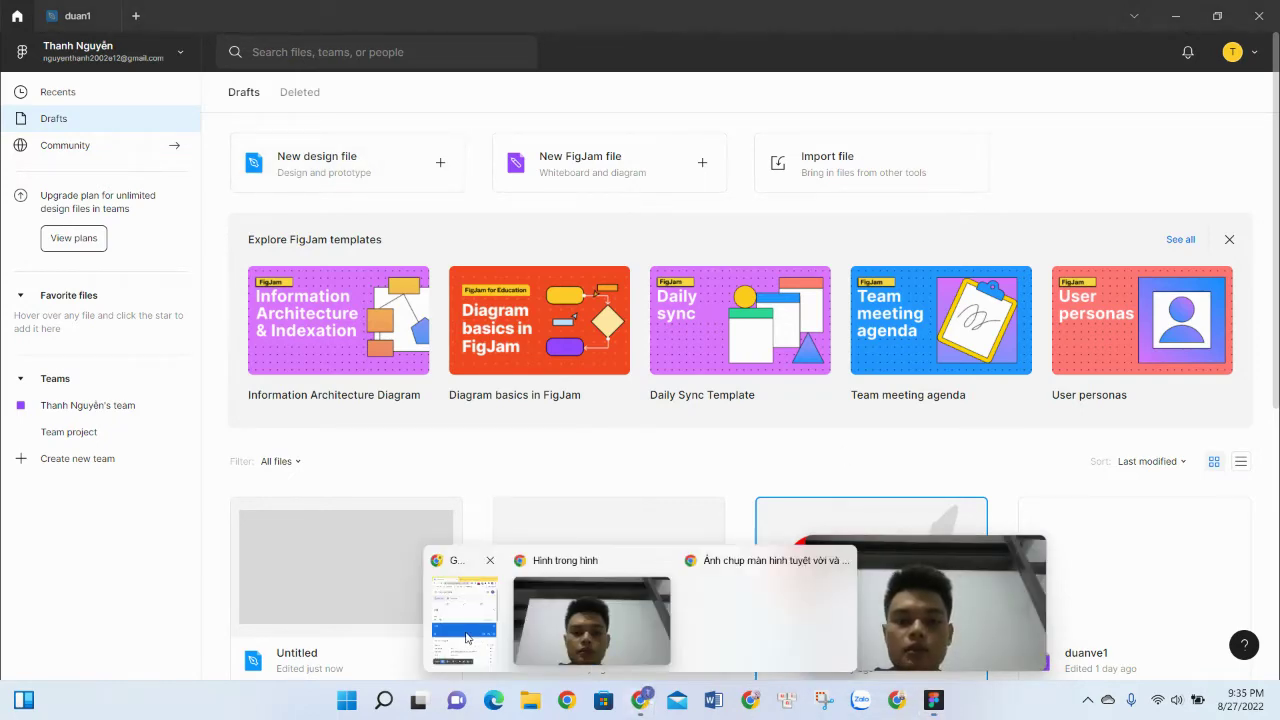
Translate 'prototype' to 'nguyên mẫu' in Google Translate, hear it, then return to Figma Drafts
{"action": "left_click", "coordinate": [467, 637]}
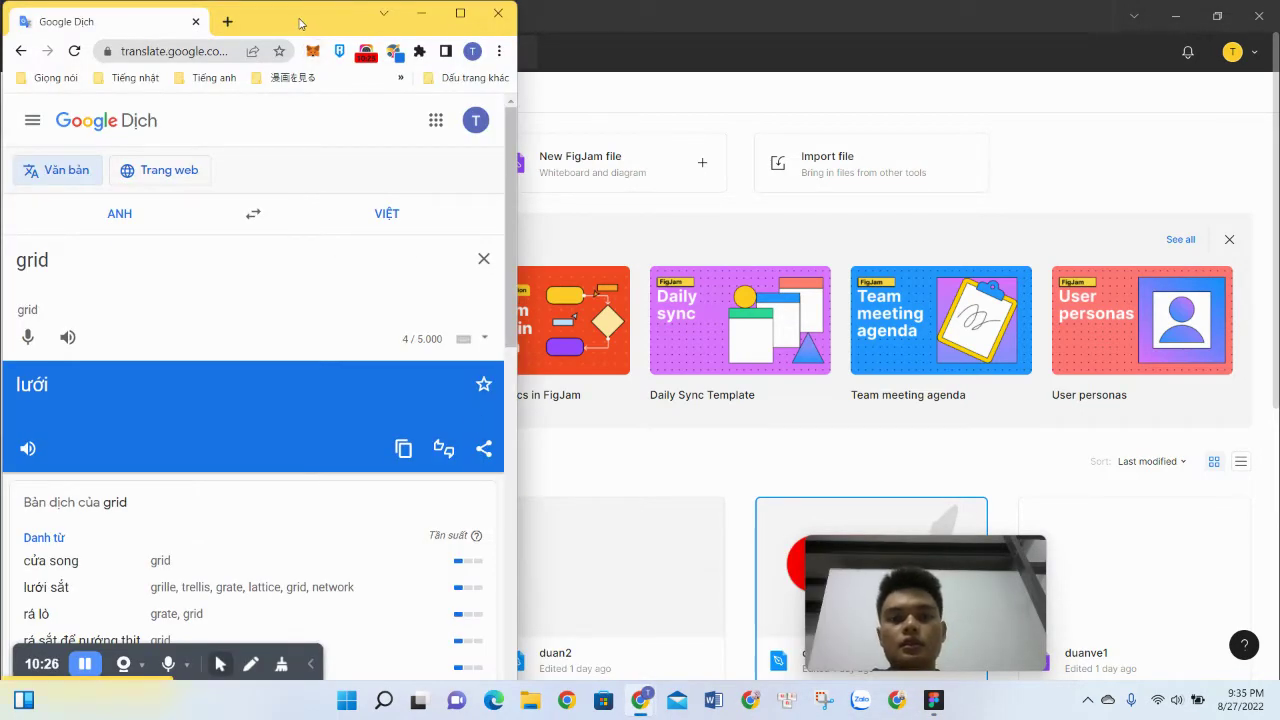
{"action": "left_click", "coordinate": [484, 259]}
{"action": "type", "text": "pro"}
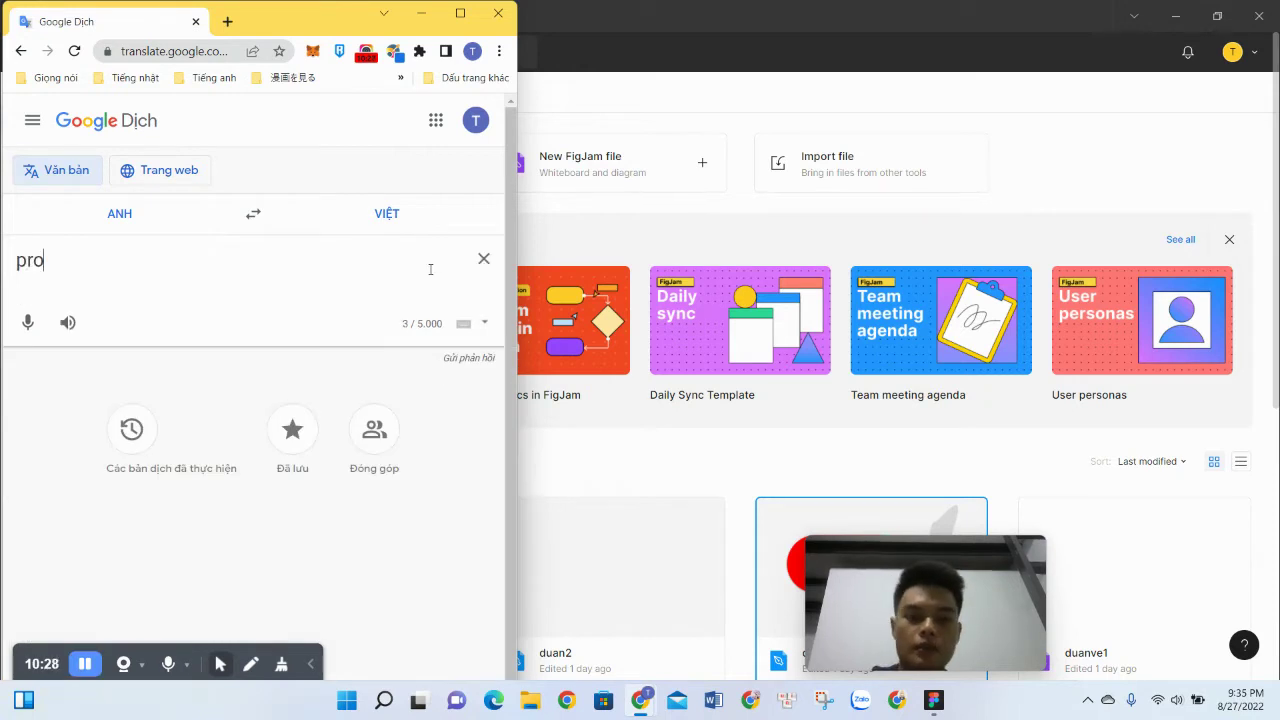
{"action": "type", "text": "tot"}
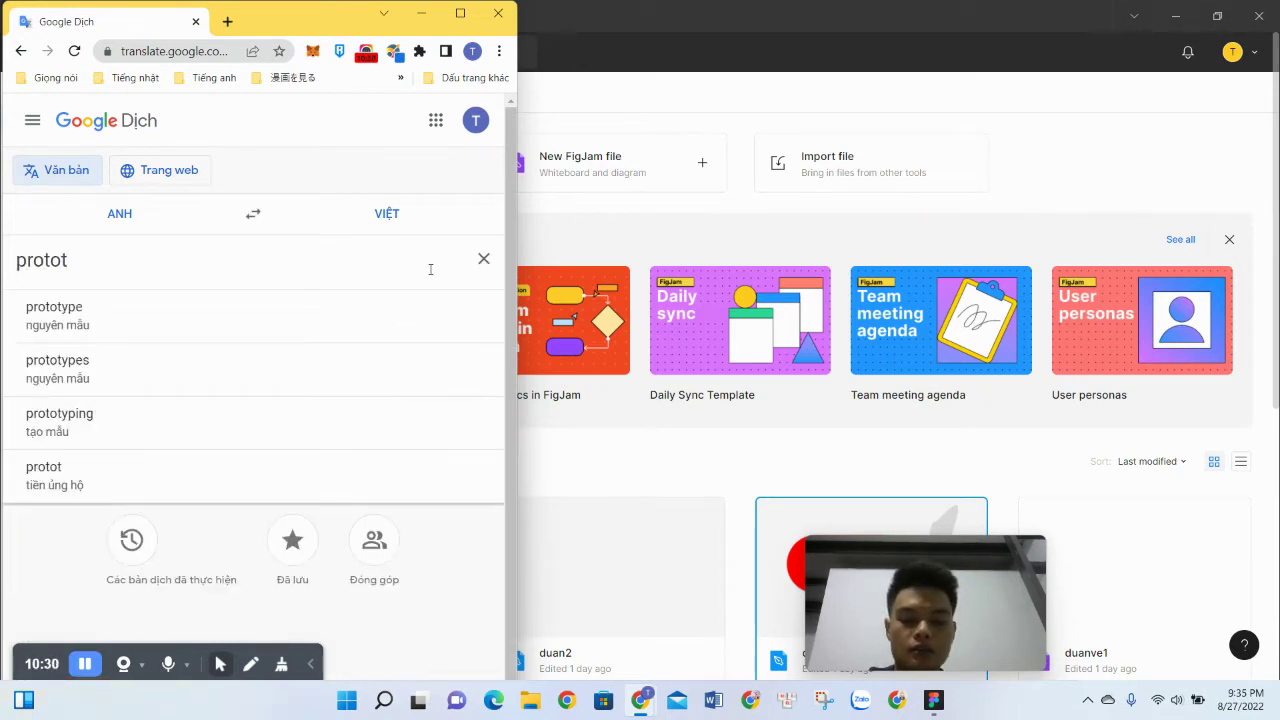
{"action": "type", "text": "upe"}
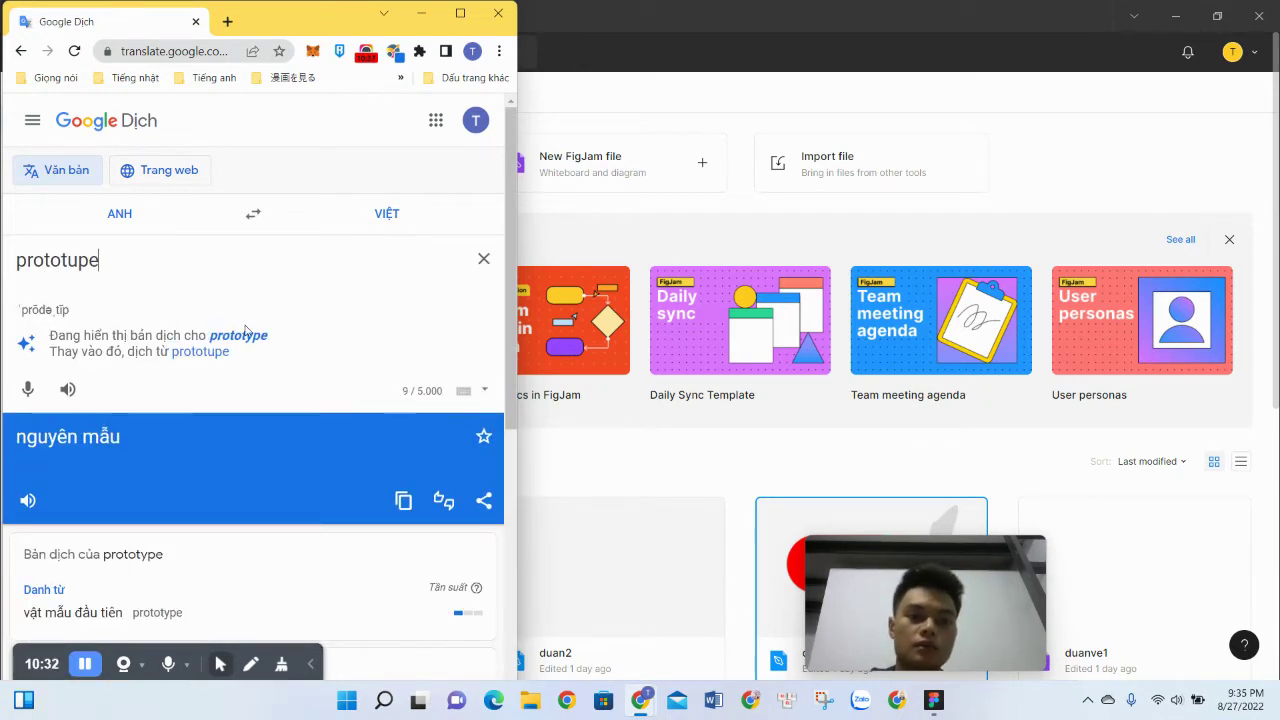
{"action": "left_click", "coordinate": [245, 334]}
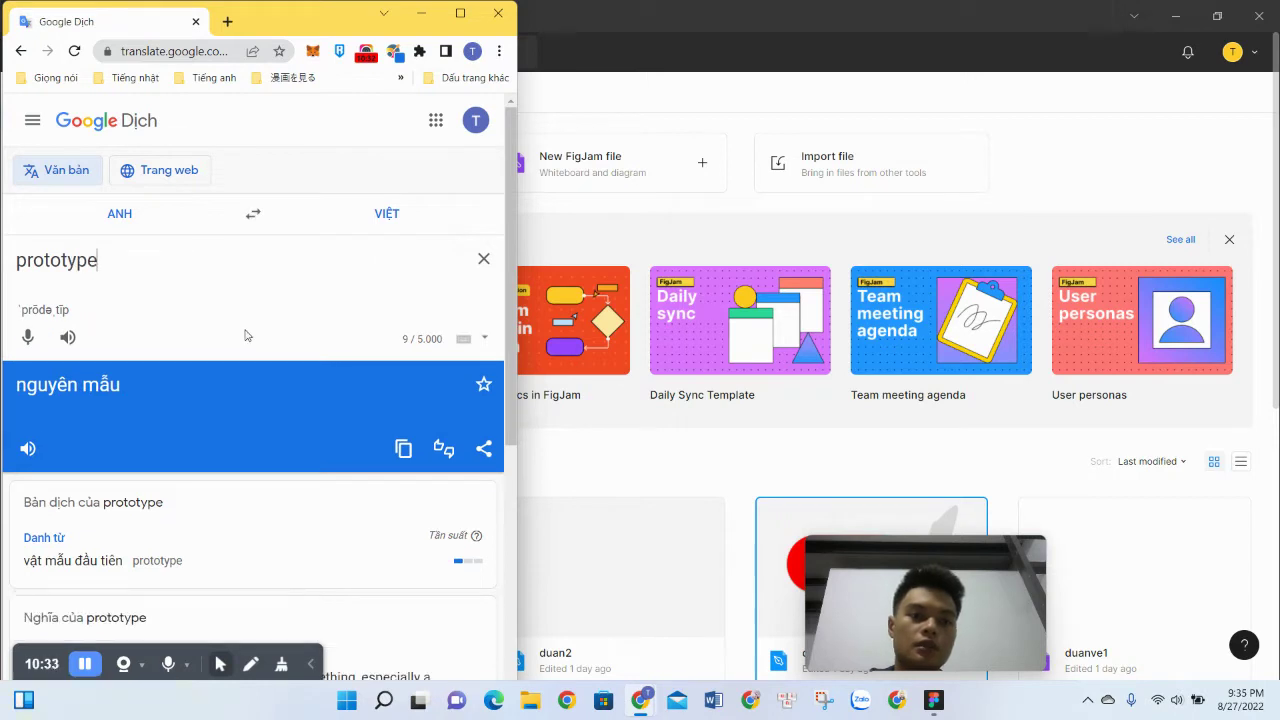
{"action": "left_click", "coordinate": [52, 344]}
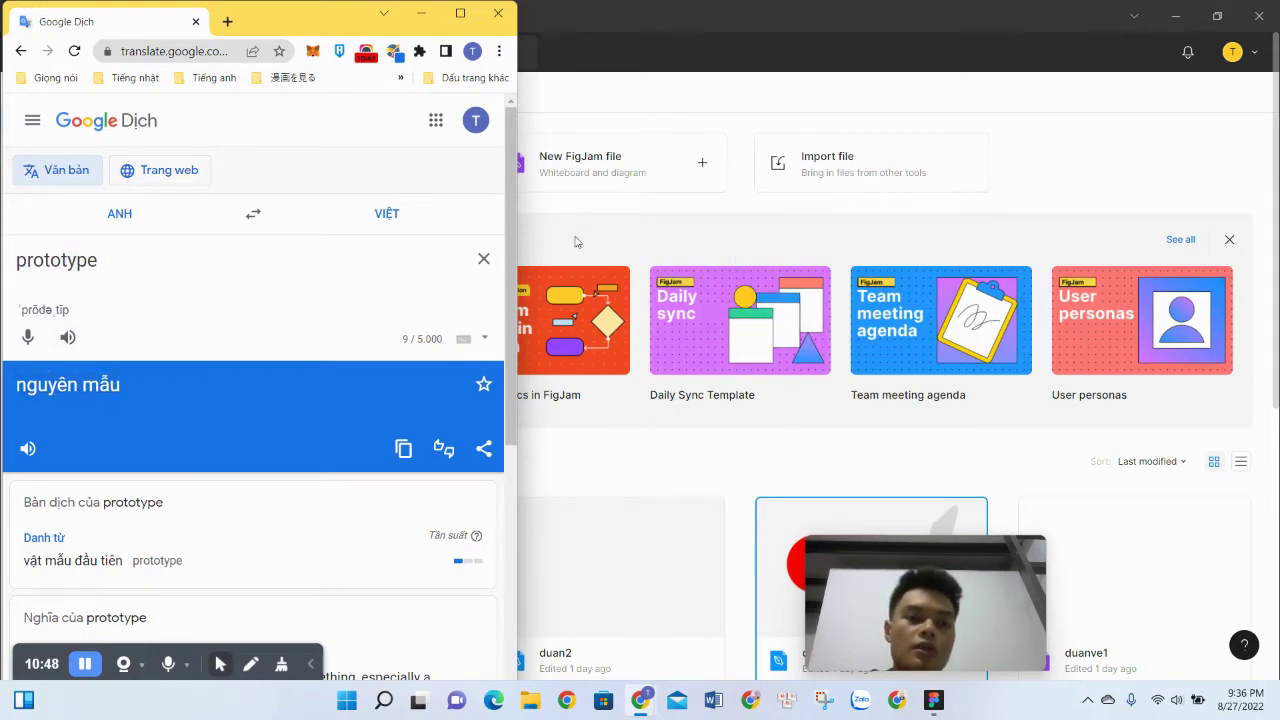
{"action": "left_click", "coordinate": [688, 222]}
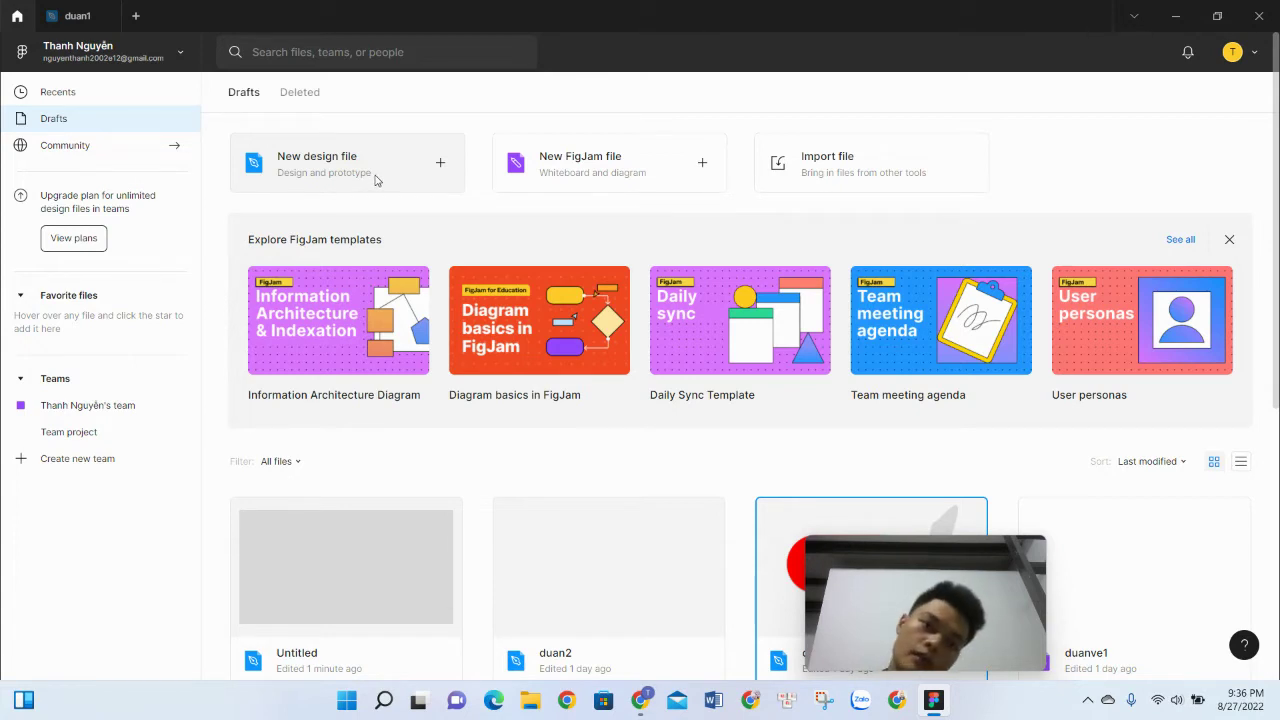
Create a blank Untitled design draft, close it, and dismiss a new file-type chooser
{"action": "left_click", "coordinate": [445, 170]}
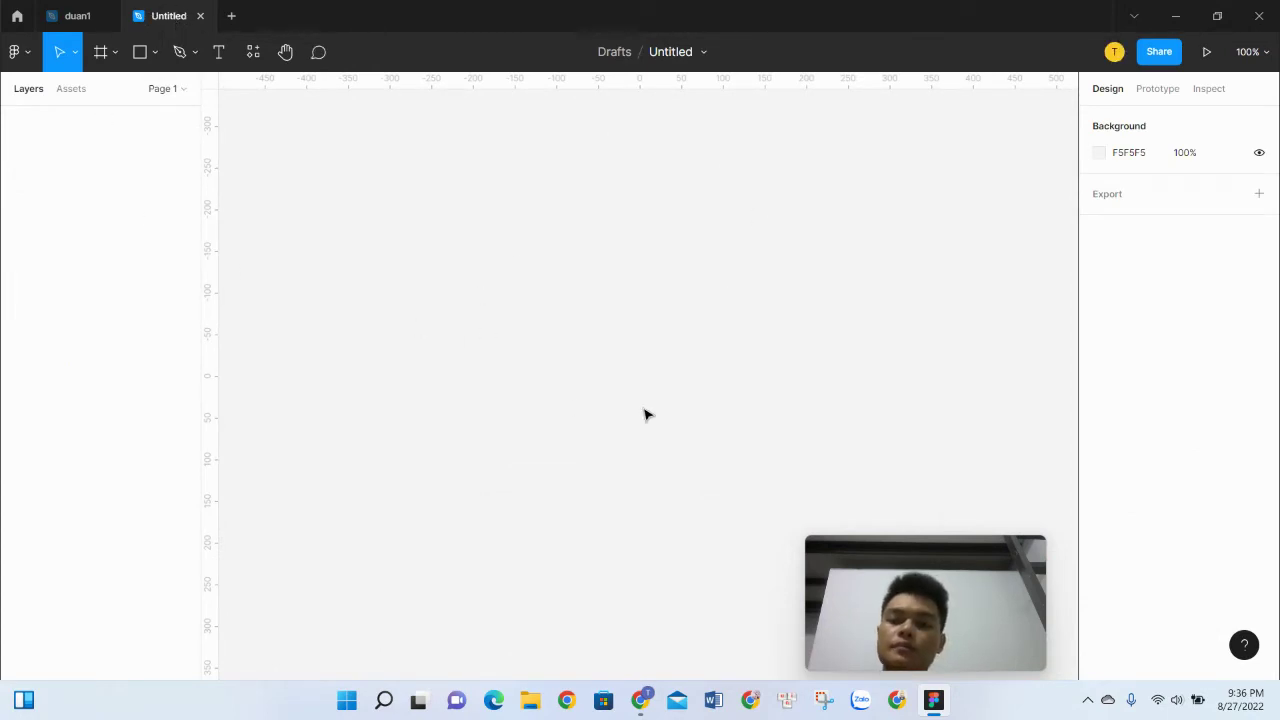
{"action": "left_click", "coordinate": [200, 16]}
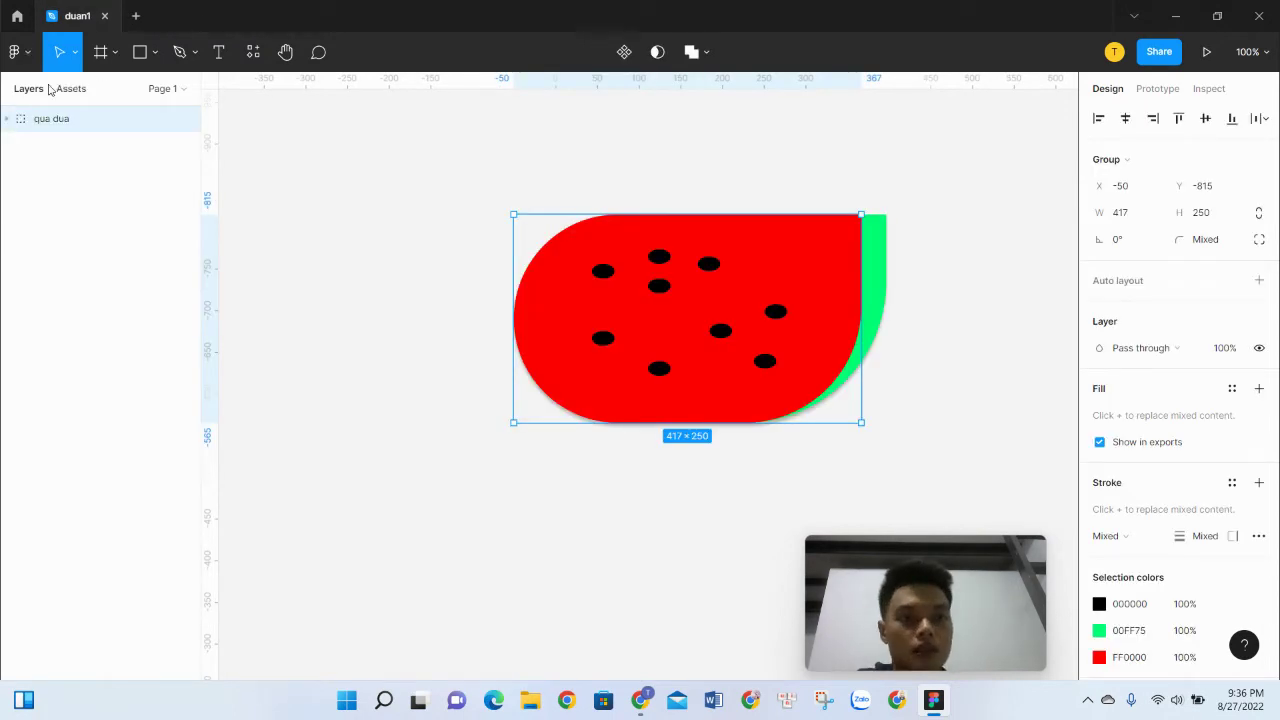
{"action": "left_click", "coordinate": [20, 52]}
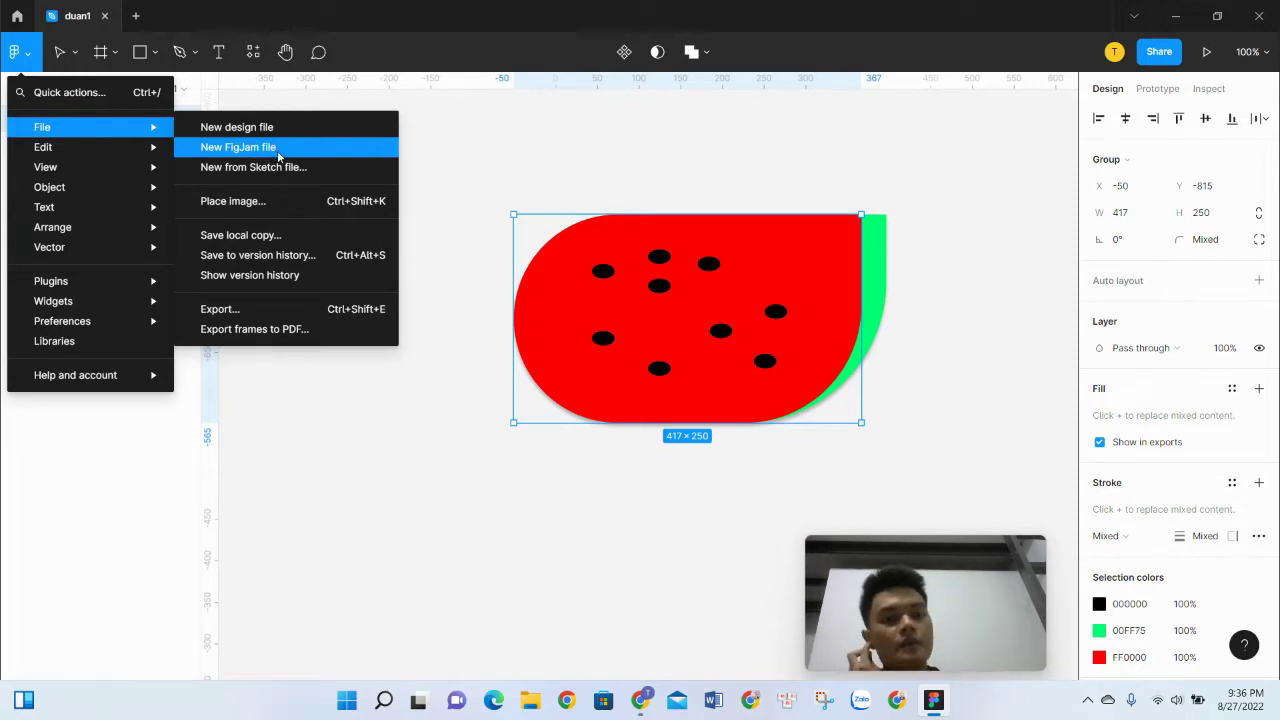
{"action": "left_click", "coordinate": [136, 16]}
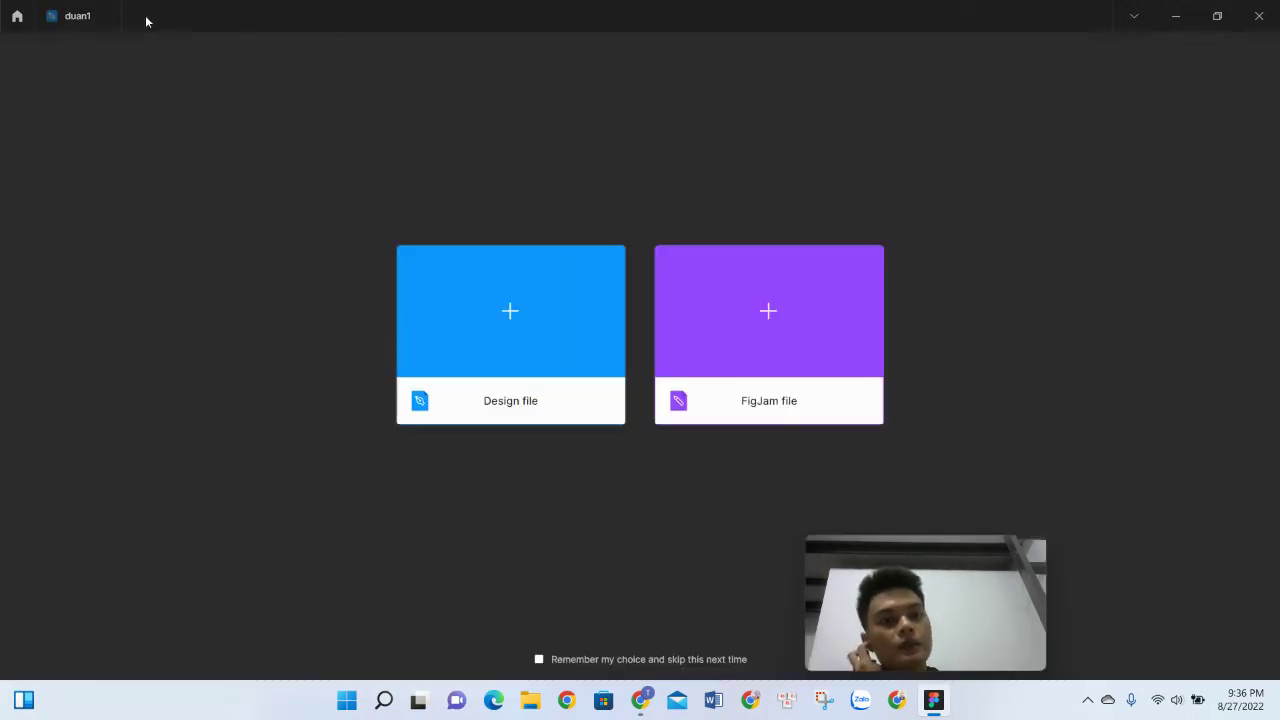
{"action": "left_click", "coordinate": [17, 16]}
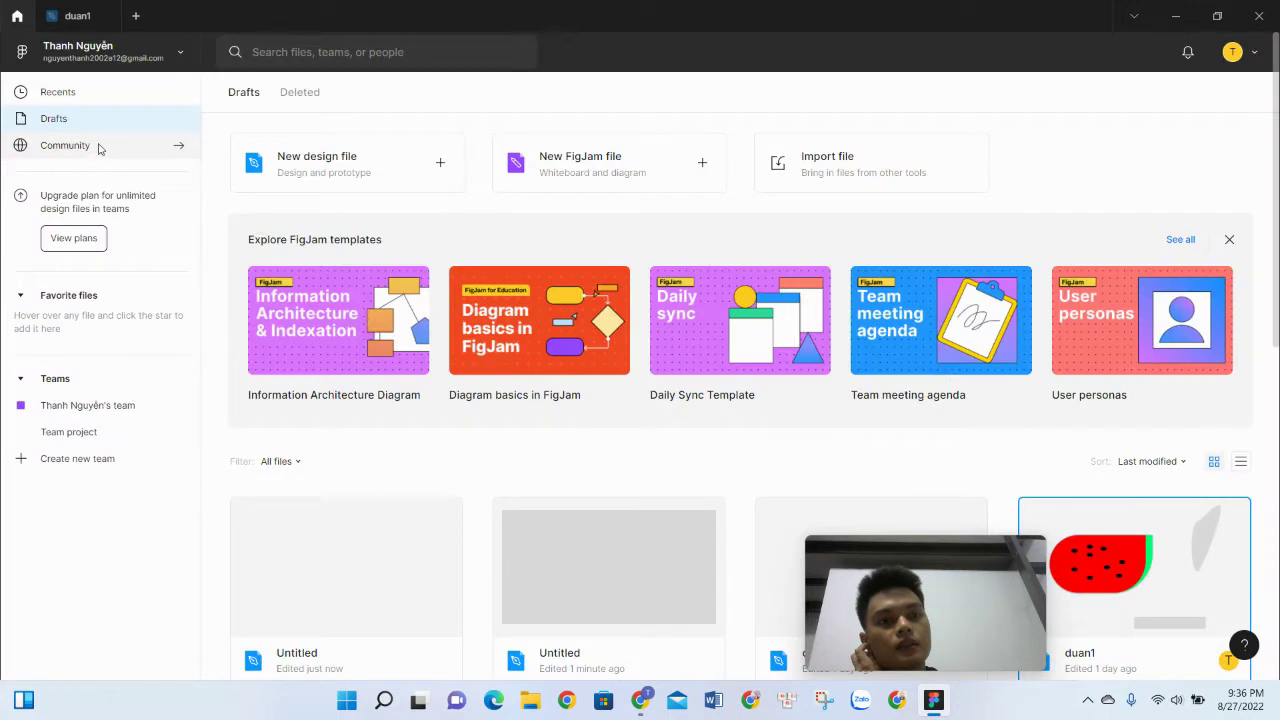
{"action": "left_click", "coordinate": [75, 16]}
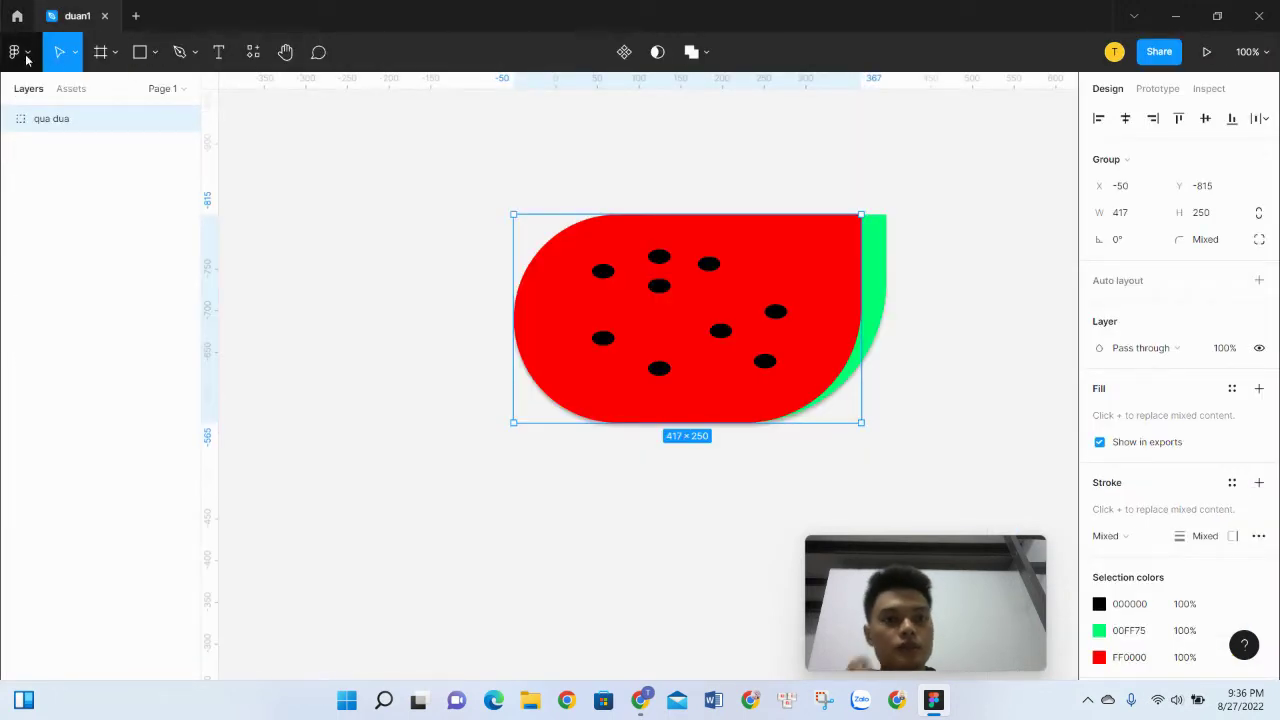
Open and close another new tab, then open the main menu and preview Chrome windows
{"action": "left_click", "coordinate": [135, 16]}
{"action": "left_click", "coordinate": [85, 17]}
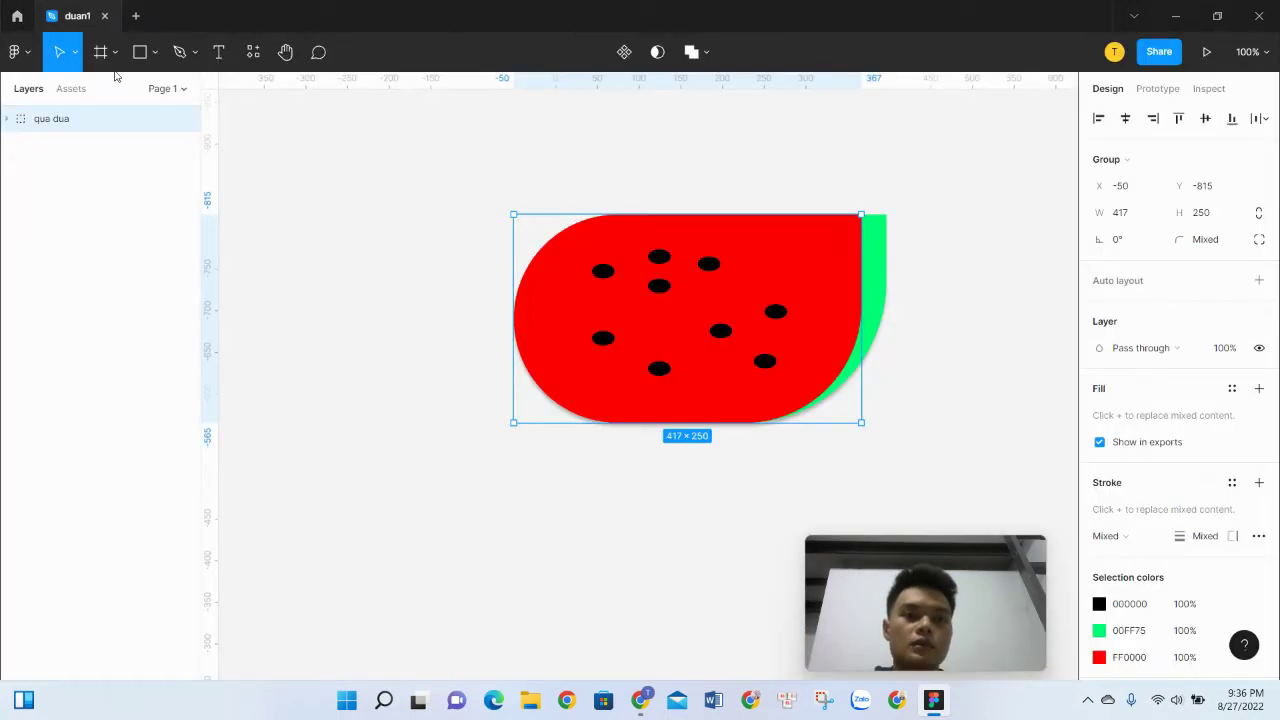
{"action": "left_click", "coordinate": [135, 16]}
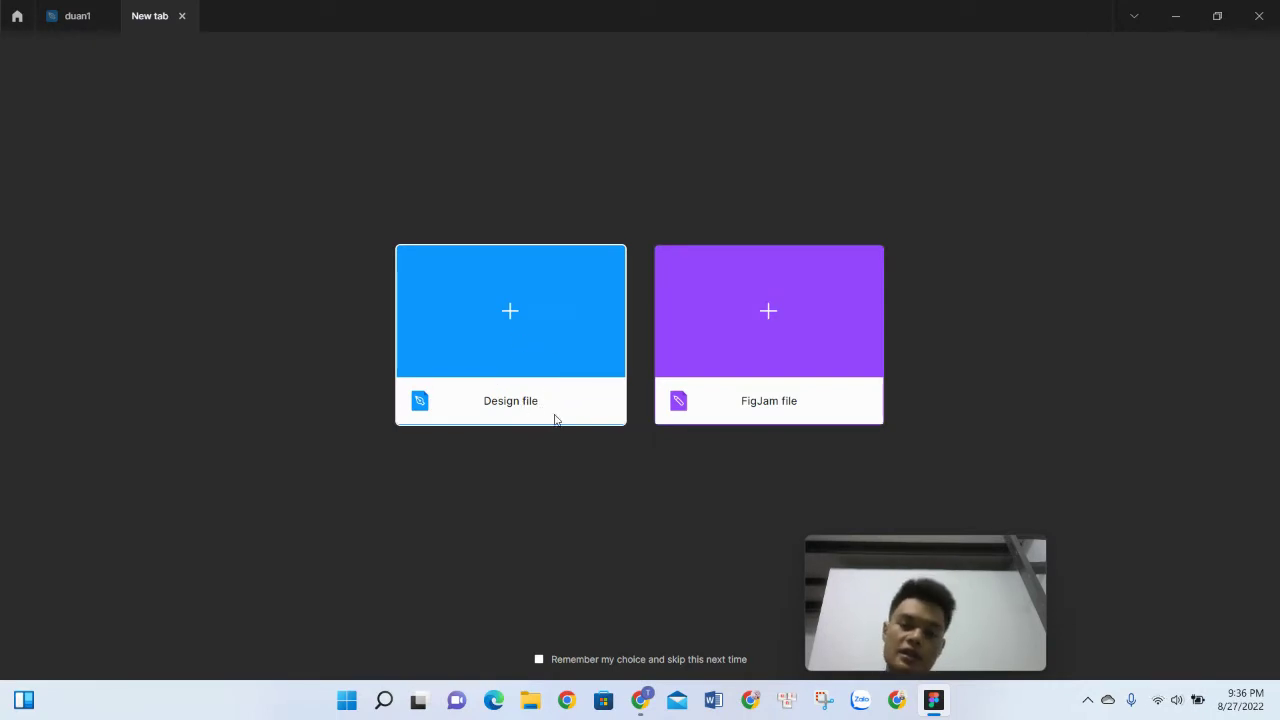
{"action": "left_click", "coordinate": [86, 10]}
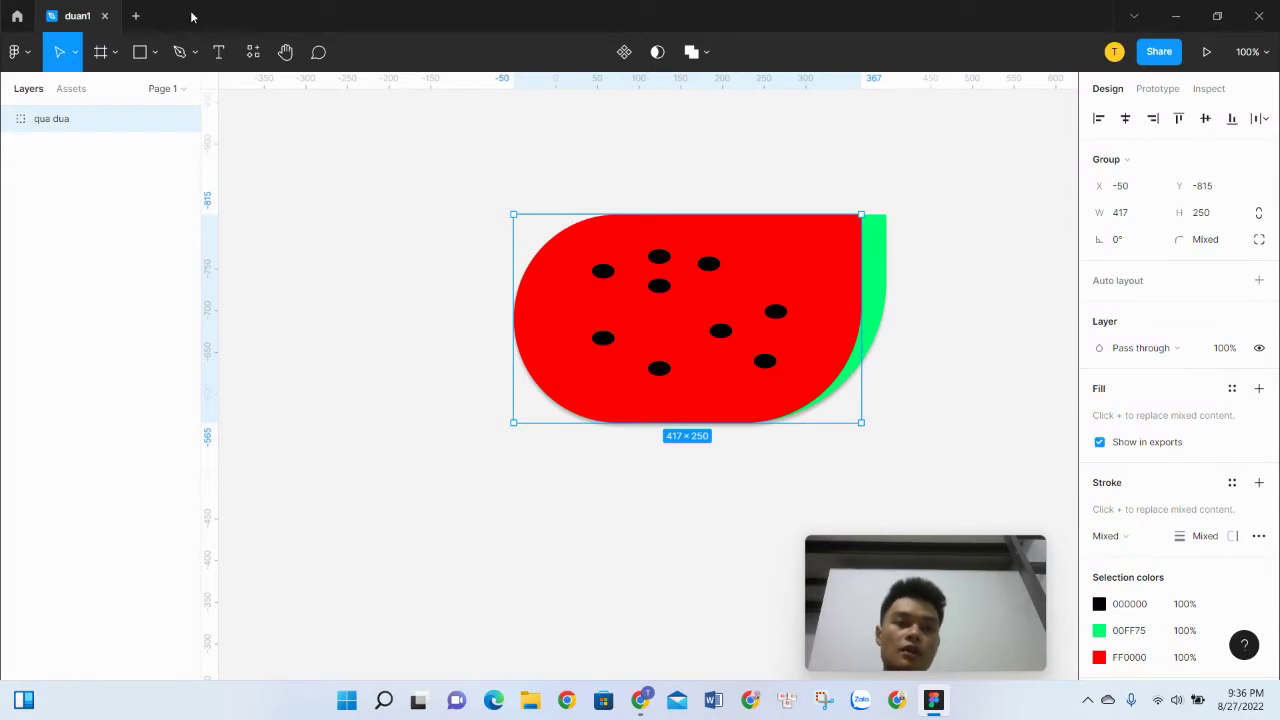
{"action": "left_click", "coordinate": [30, 54]}
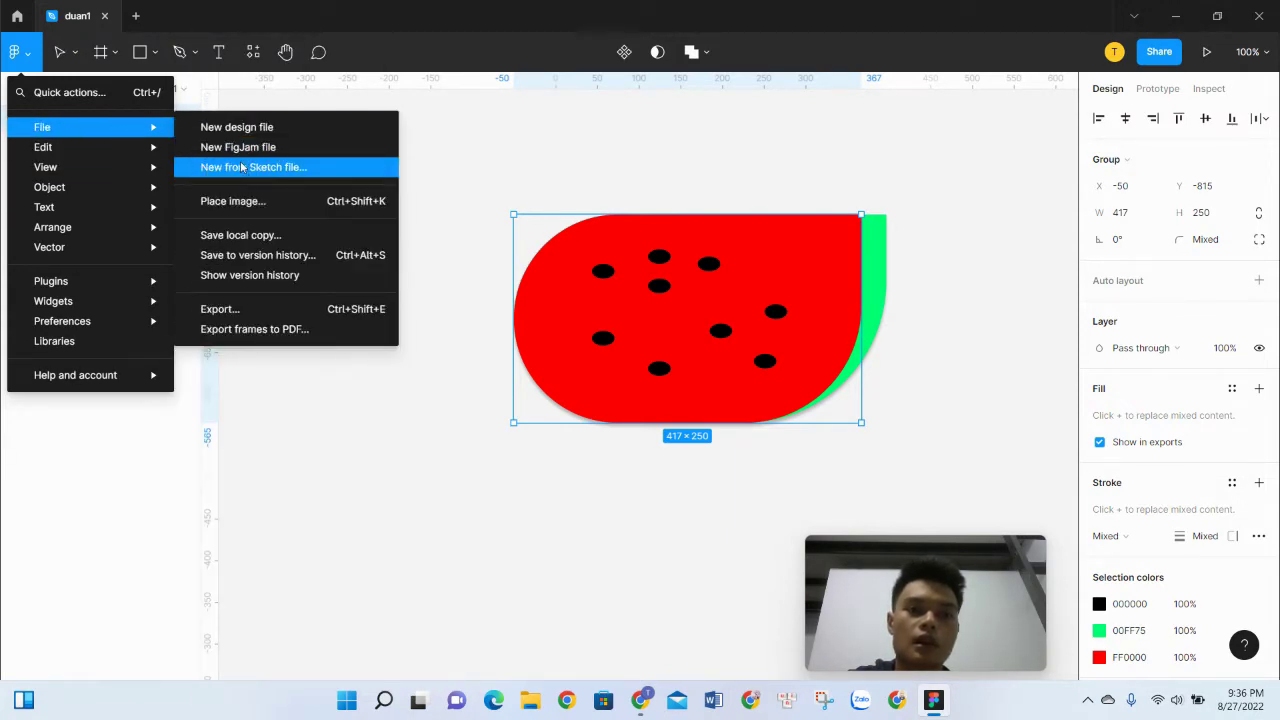
{"action": "mouse_move", "coordinate": [80, 127]}
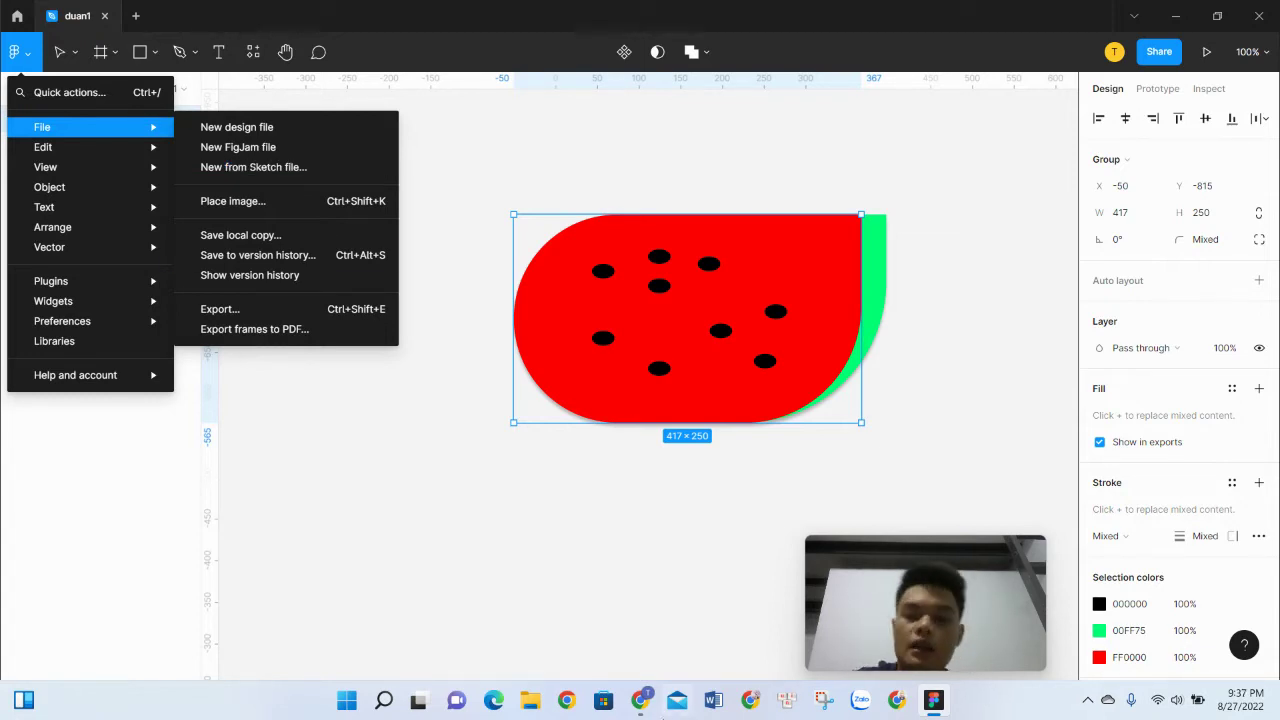
{"action": "left_click", "coordinate": [645, 699]}
Look up 'sketch' in Google Translate and try speaking it aloud
{"action": "left_click", "coordinate": [478, 612]}
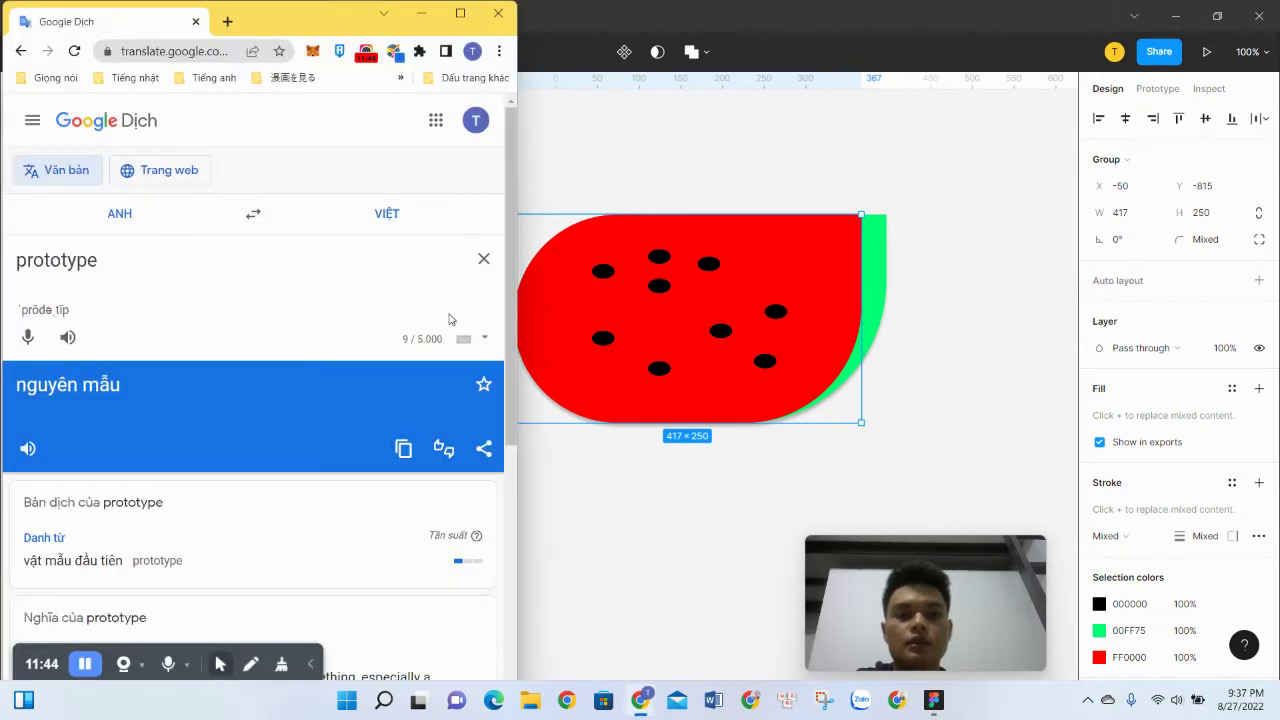
{"action": "left_click", "coordinate": [484, 259]}
{"action": "type", "text": "sk"}
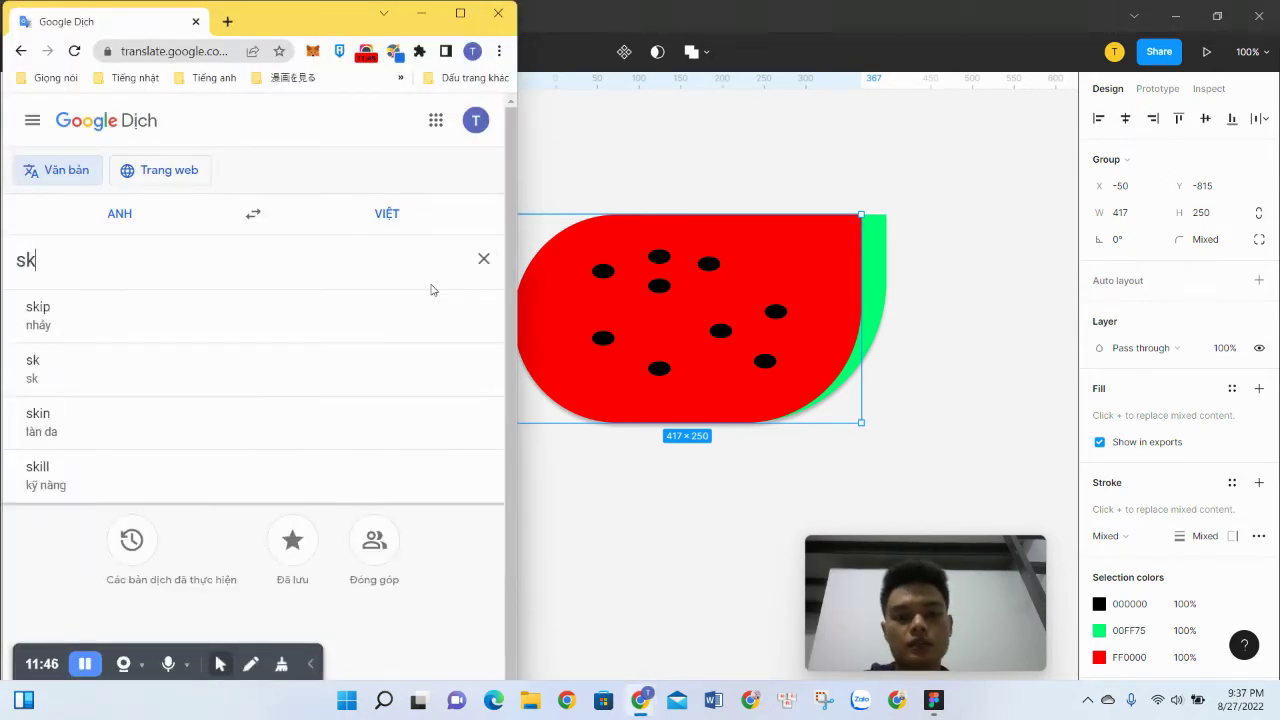
{"action": "type", "text": "etch"}
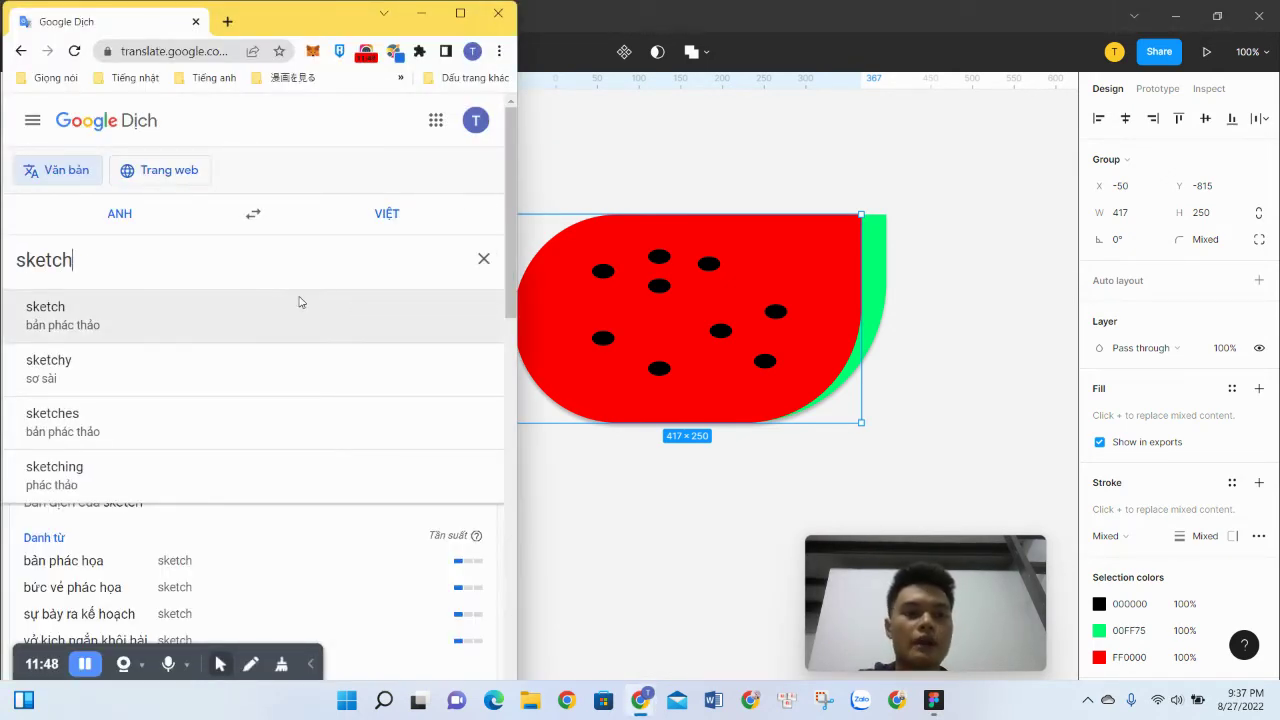
{"action": "left_click", "coordinate": [300, 303]}
{"action": "left_click", "coordinate": [28, 337]}
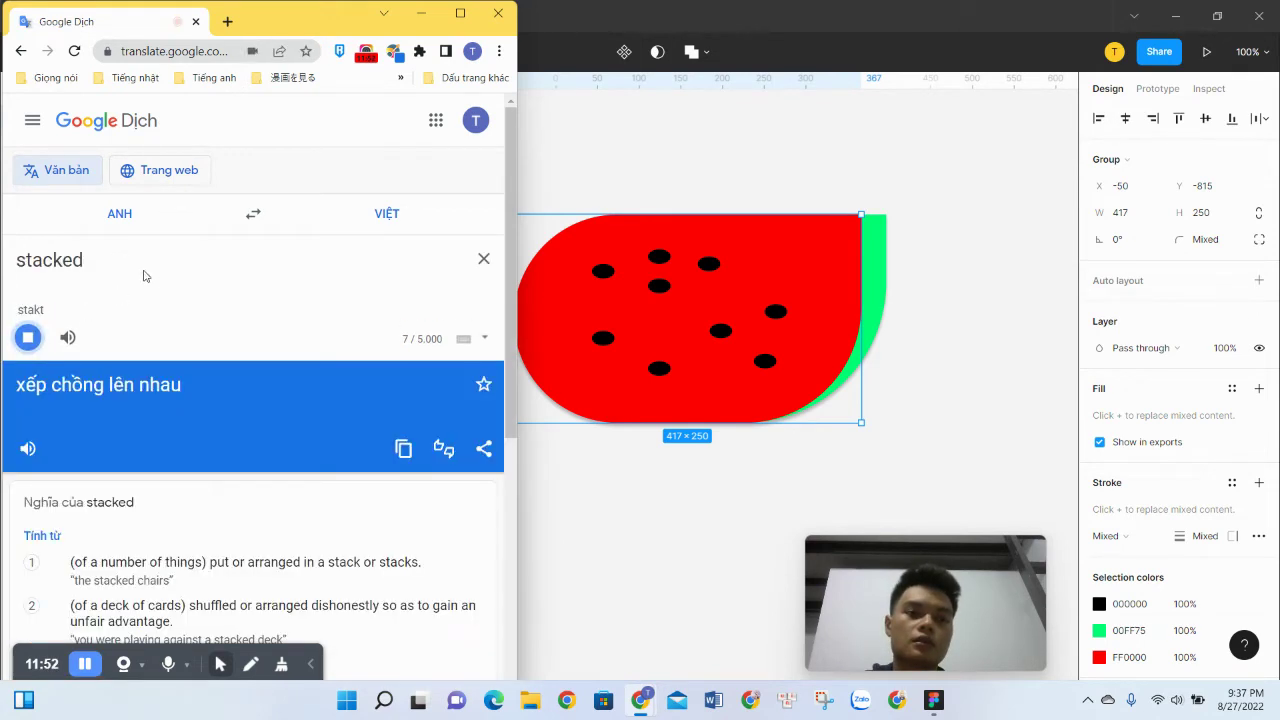
Replace the misheard 'stacked' with 'sketch' to get 'bản phác thảo', then return to duan1
{"action": "left_click", "coordinate": [498, 256]}
{"action": "type", "text": "sk"}
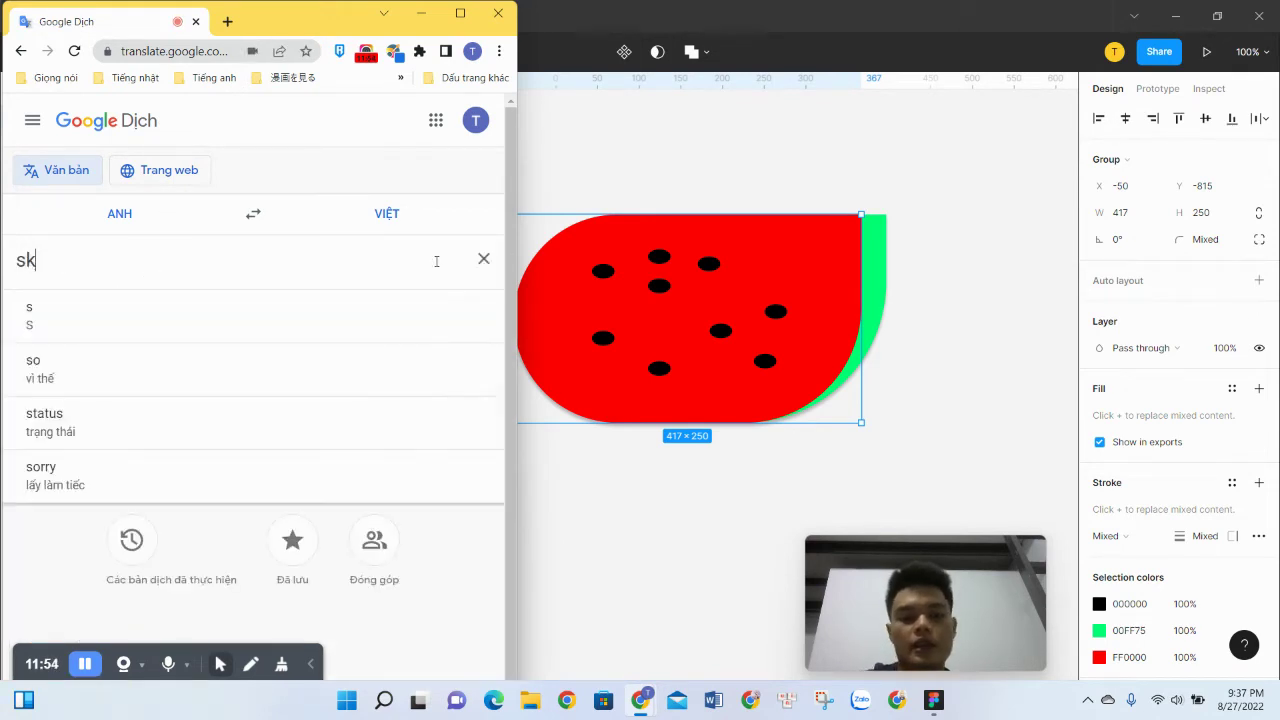
{"action": "type", "text": "ech"}
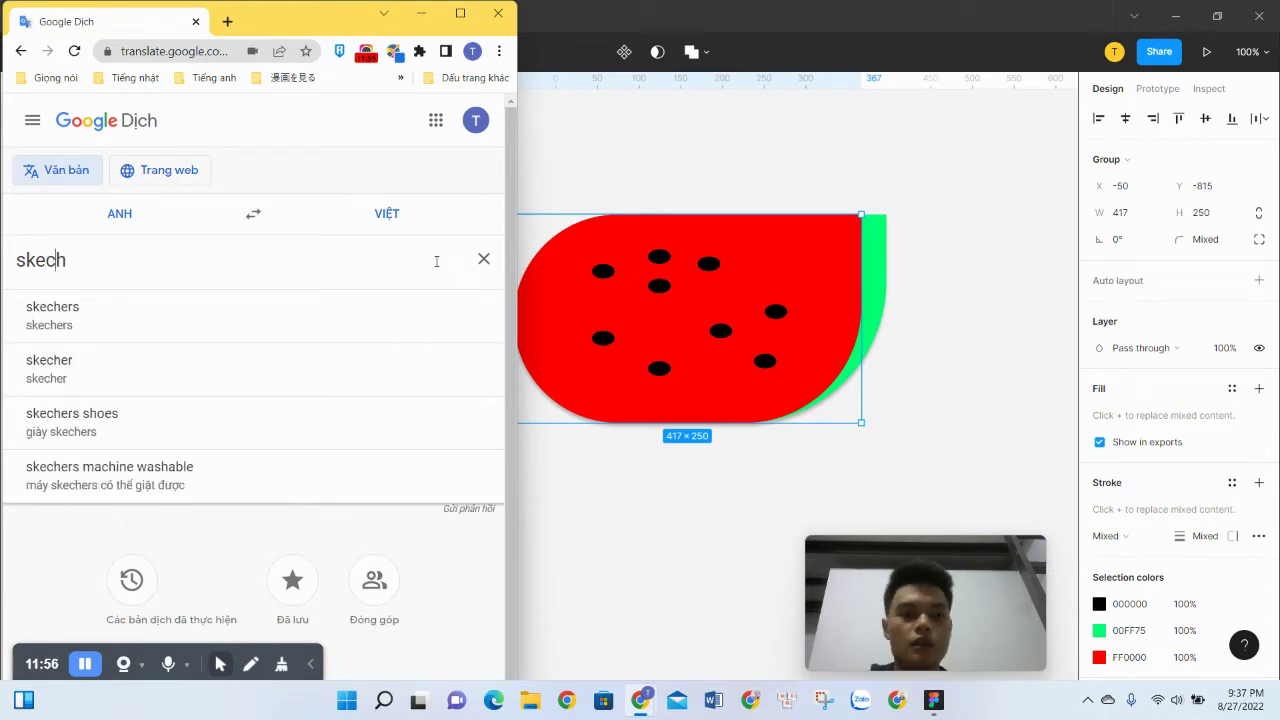
{"action": "key", "text": "Left"}
{"action": "type", "text": "t"}
{"action": "left_click", "coordinate": [75, 316]}
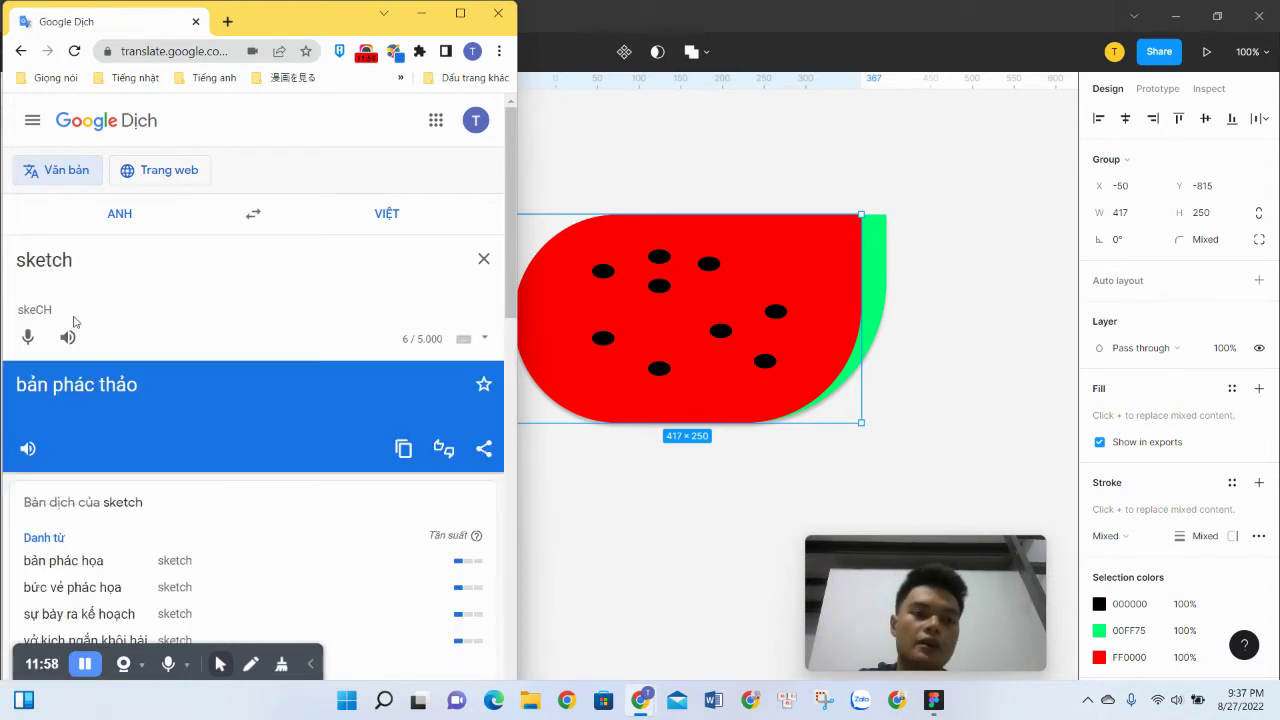
{"action": "left_click", "coordinate": [830, 162]}
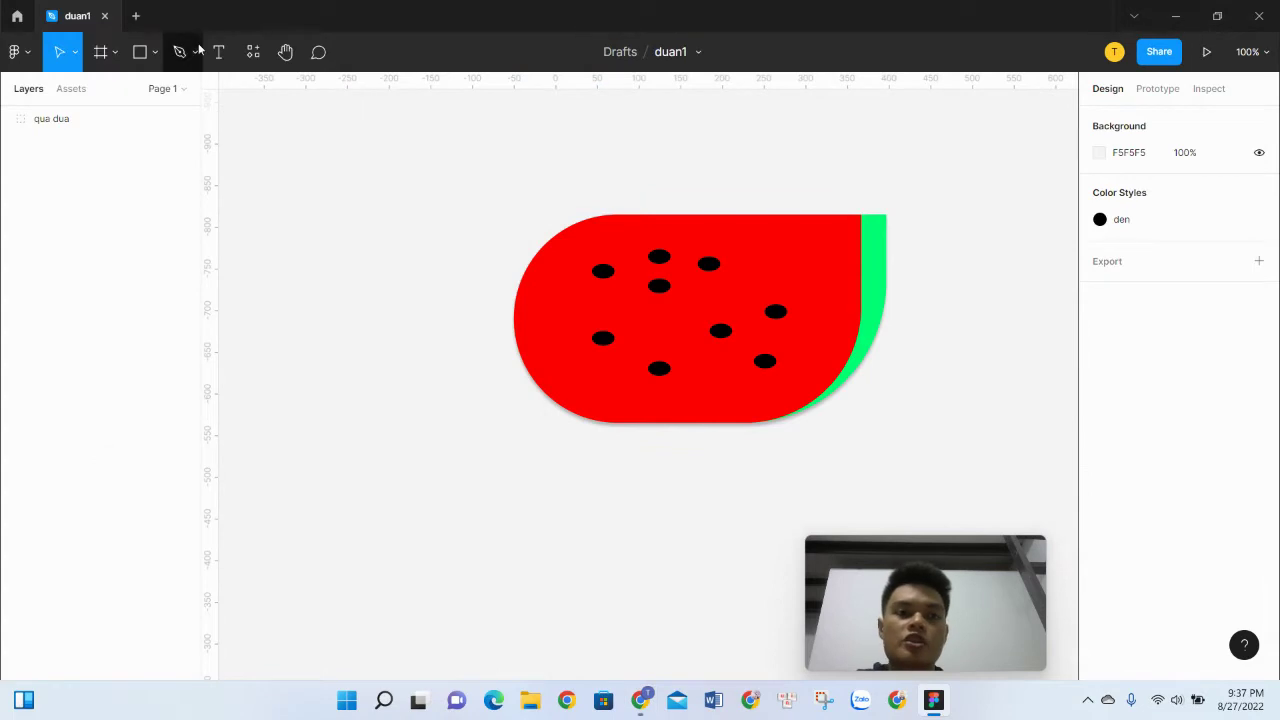
{"action": "left_click", "coordinate": [24, 56]}
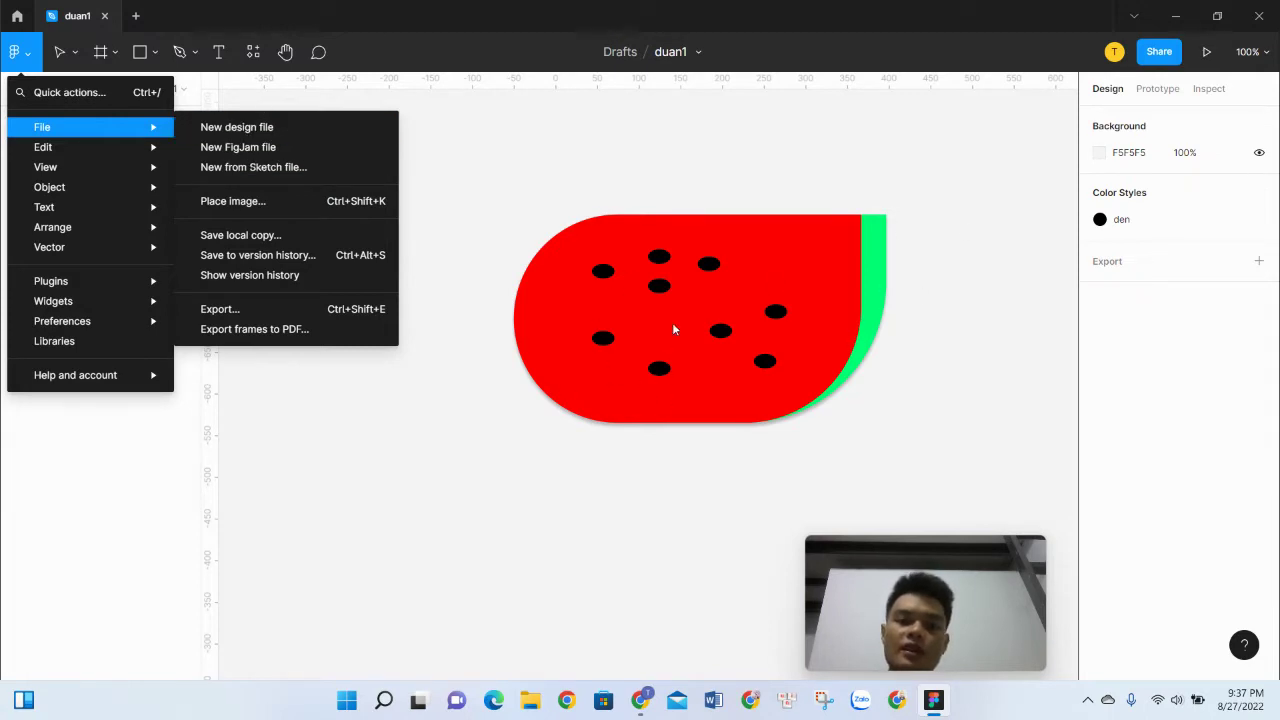
{"action": "left_click", "coordinate": [18, 16]}
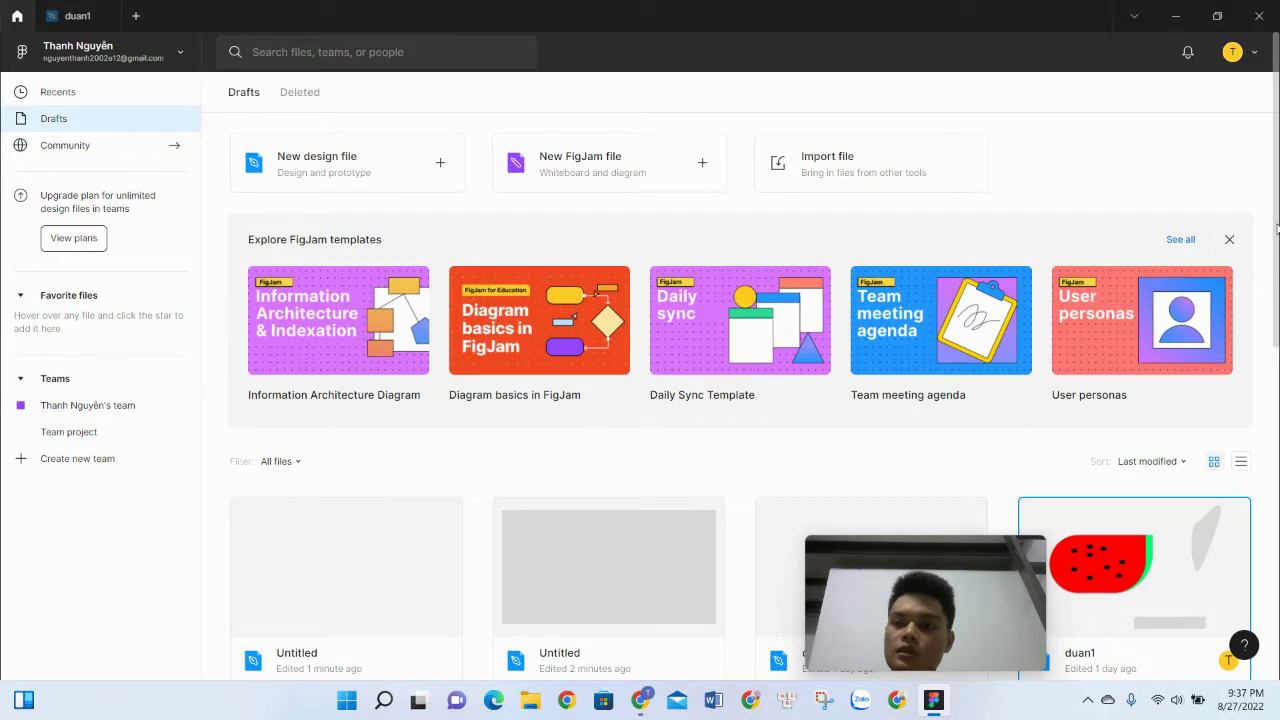
{"action": "scroll", "coordinate": [980, 320], "scroll_direction": "down", "scroll_amount": 3}
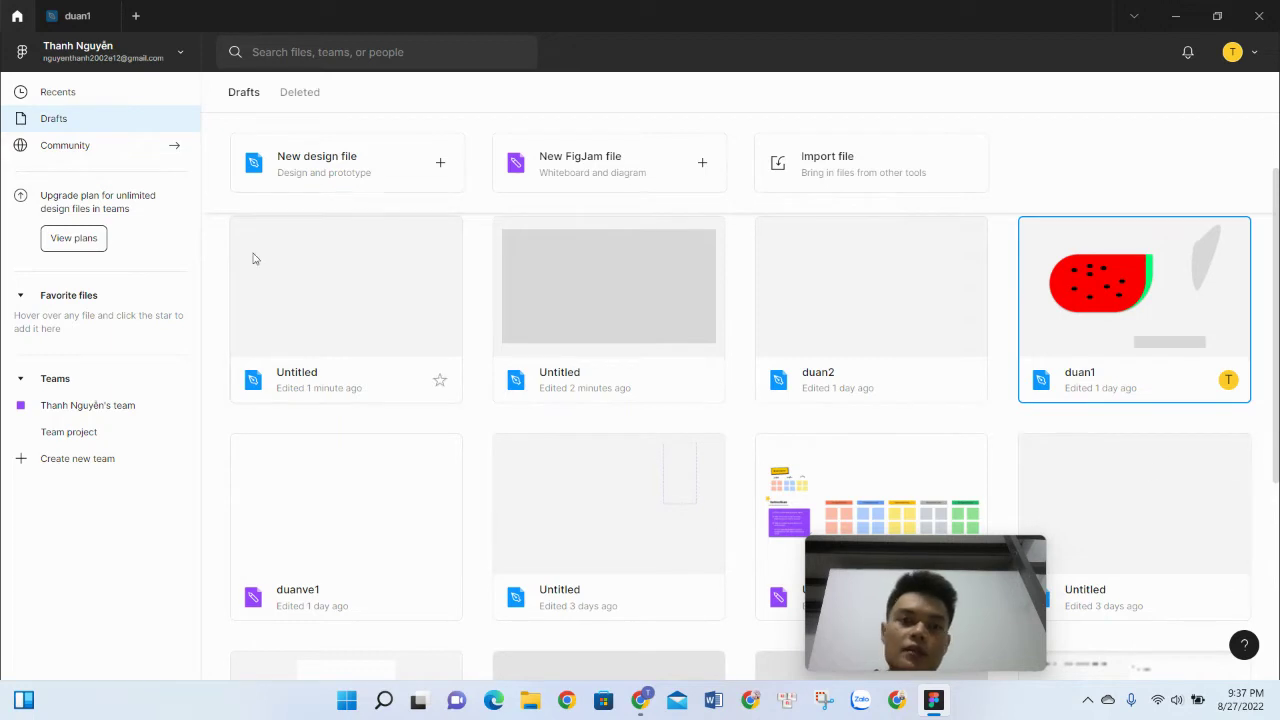
{"action": "left_click", "coordinate": [90, 16]}
Start New from Sketch file…, bringing up the Open dialog for SKETCH files in Downloads
{"action": "left_click", "coordinate": [28, 55]}
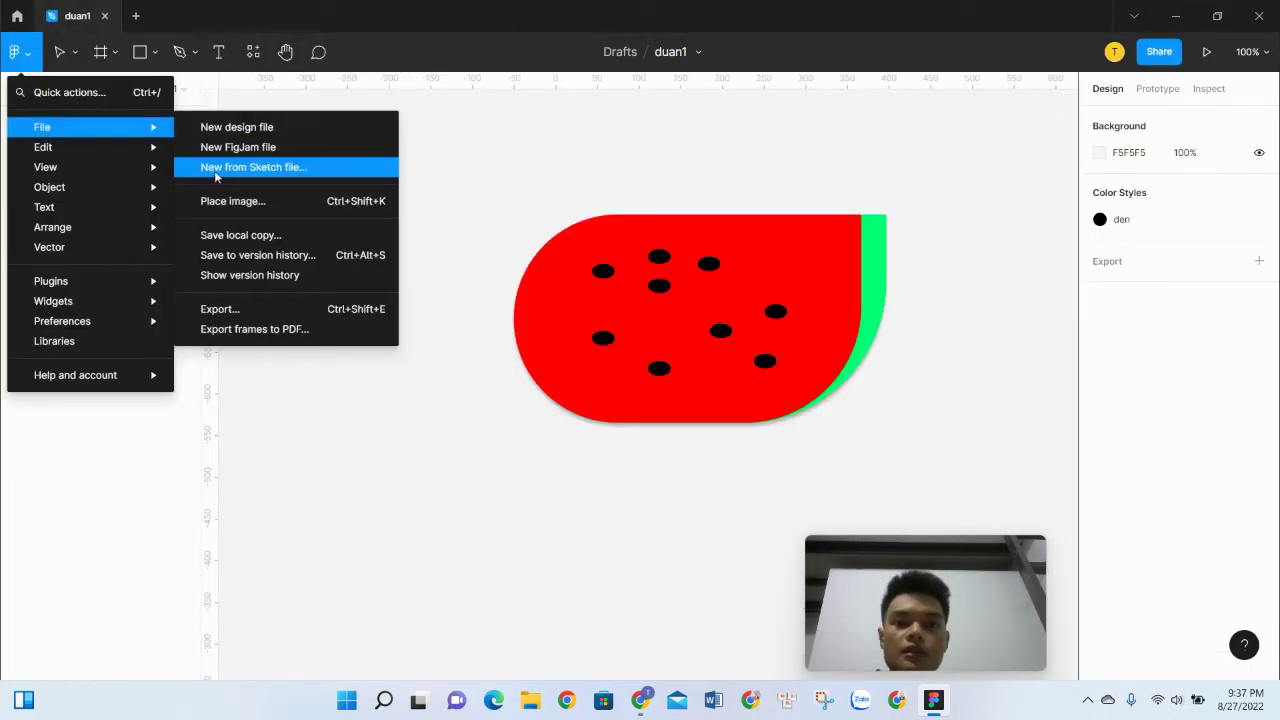
{"action": "left_click", "coordinate": [216, 177]}
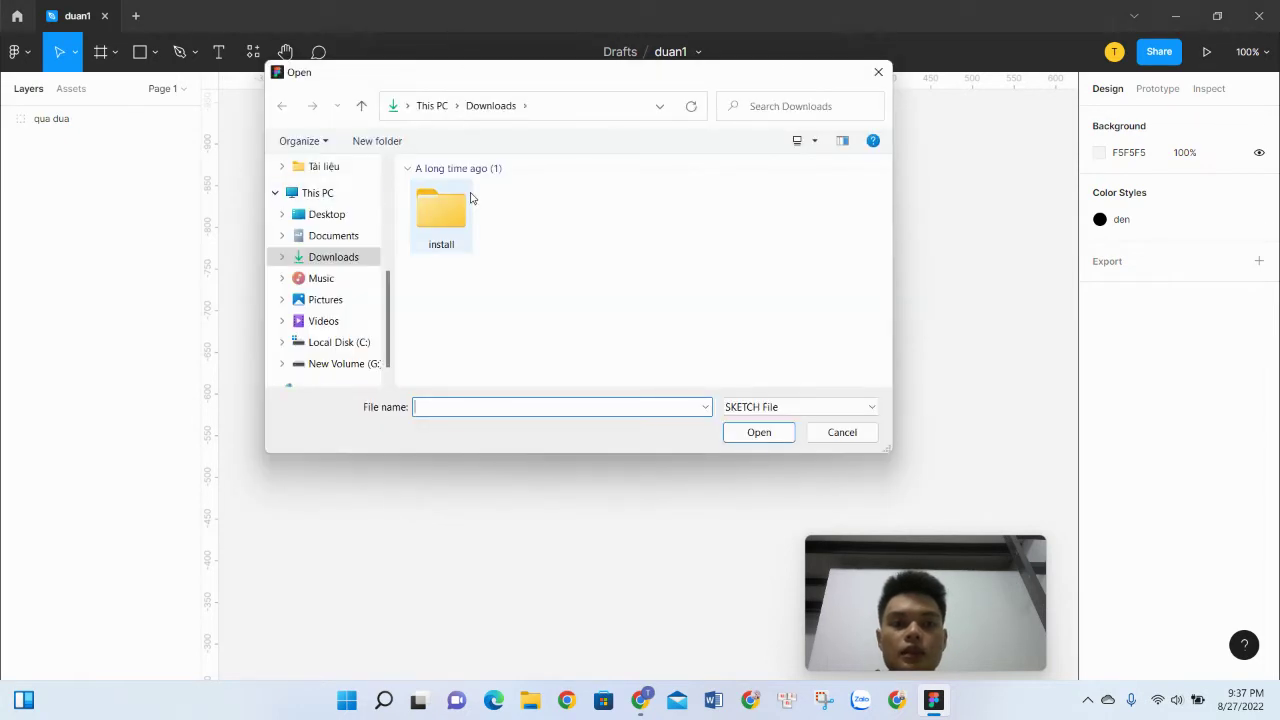
{"action": "left_click_drag", "start_coordinate": [546, 89], "coordinate": [549, 120]}
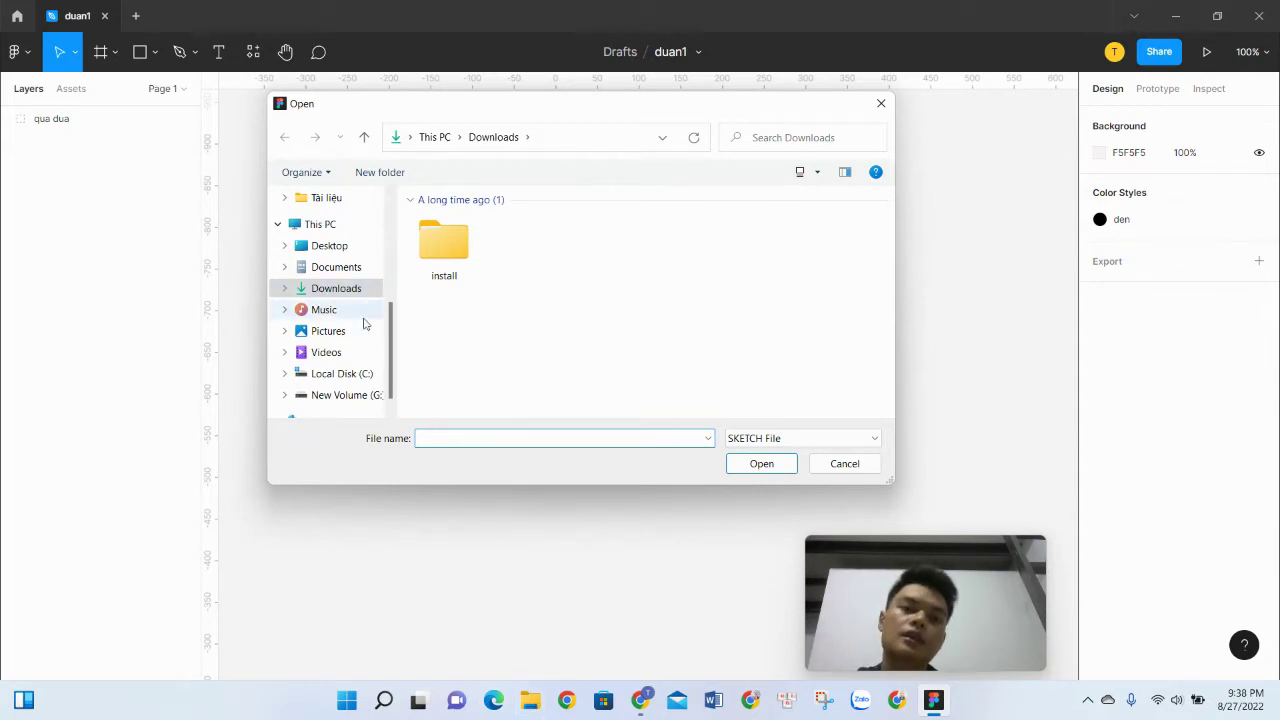
{"action": "scroll", "coordinate": [391, 345], "scroll_direction": "up", "scroll_amount": 3}
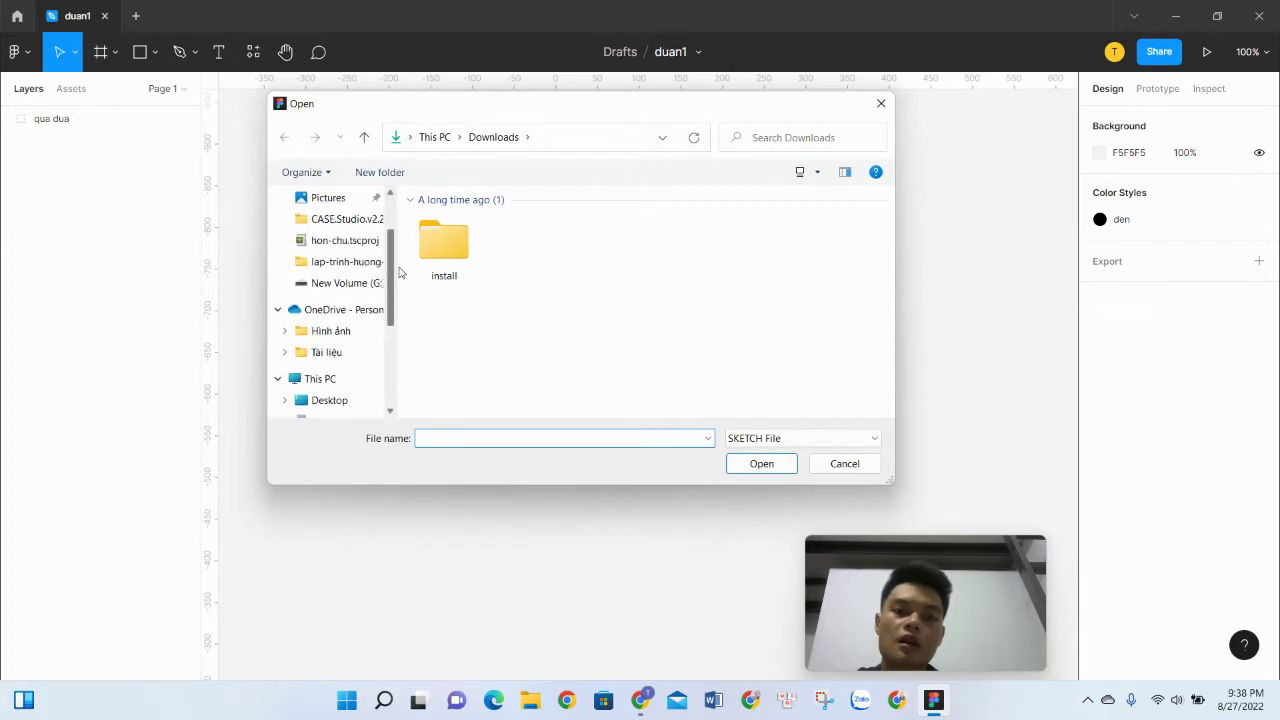
Dismiss the file chooser, nudge the watermelon group slightly left and down, save, and open the main menu
{"action": "left_click", "coordinate": [844, 464]}
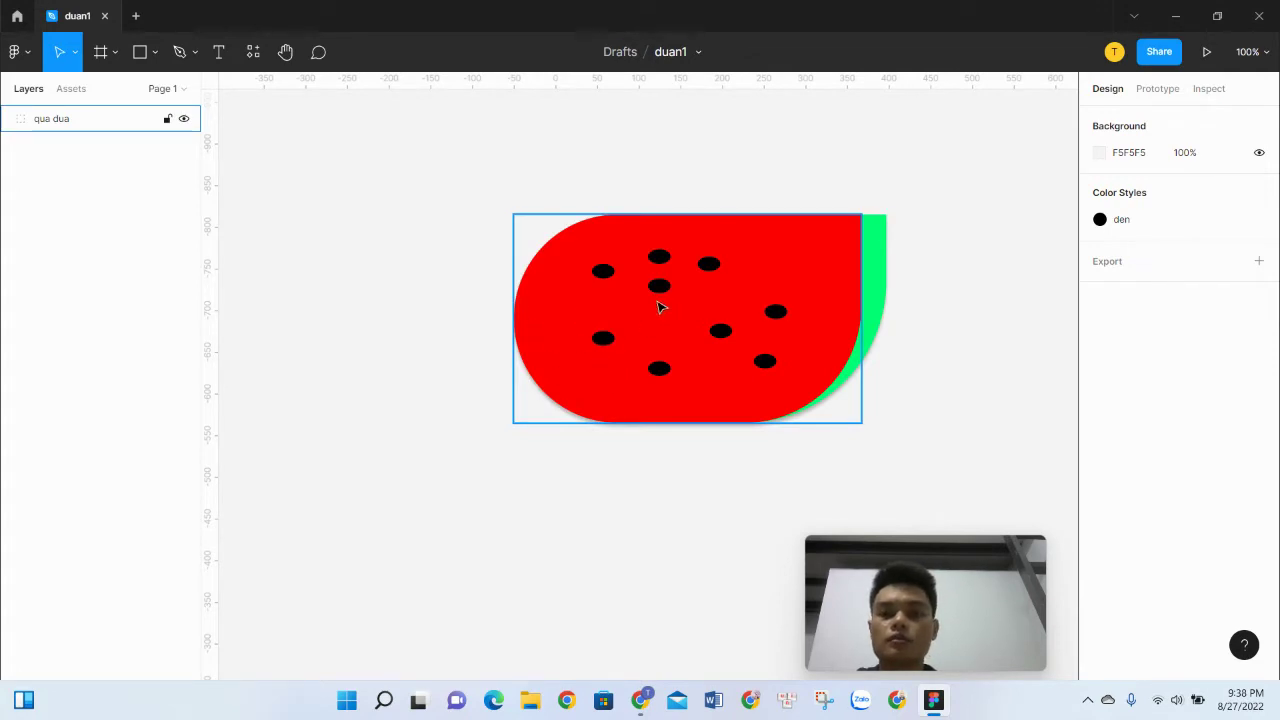
{"action": "left_click_drag", "start_coordinate": [659, 307], "coordinate": [601, 321]}
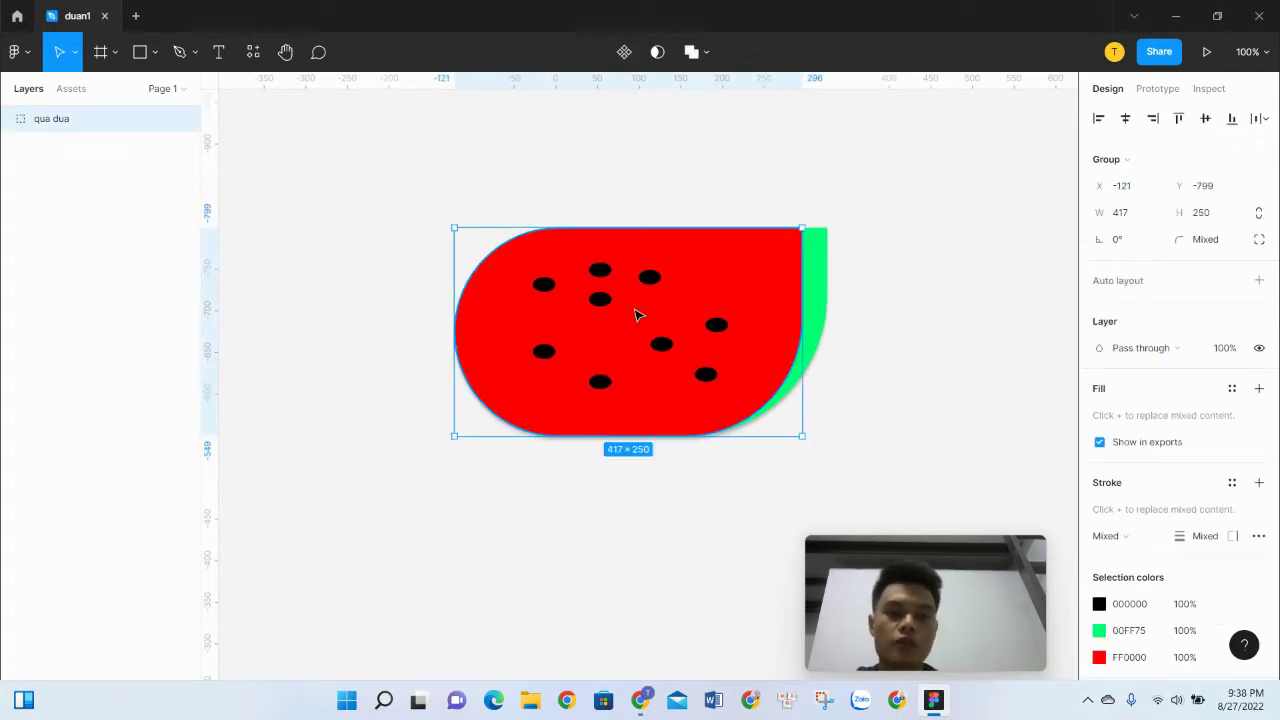
{"action": "key", "text": "ctrl+s"}
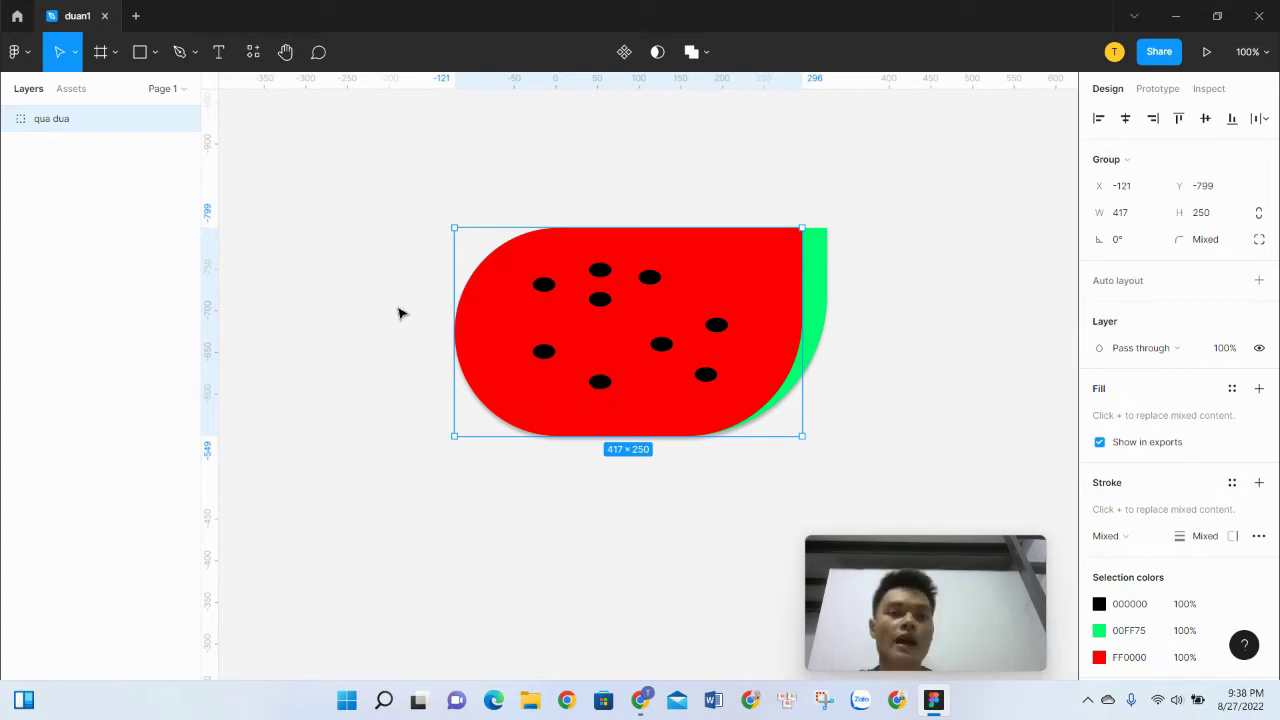
{"action": "left_click", "coordinate": [28, 60]}
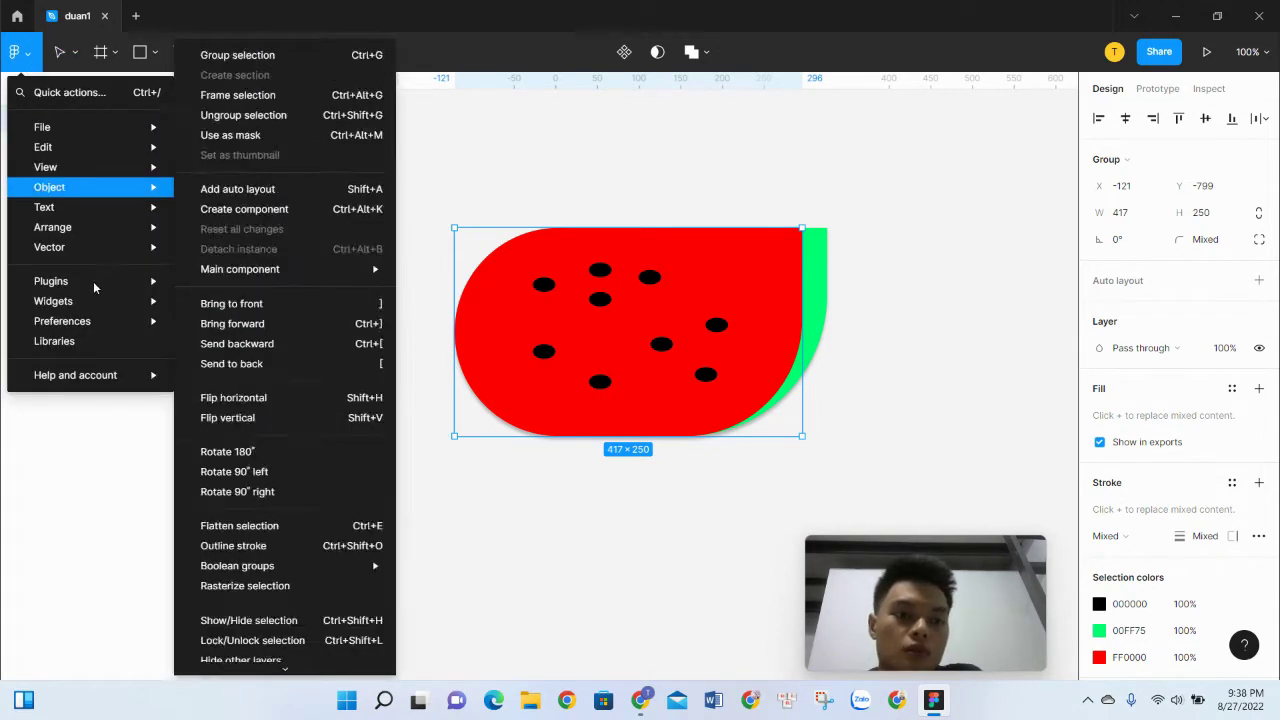
{"action": "mouse_move", "coordinate": [42, 127]}
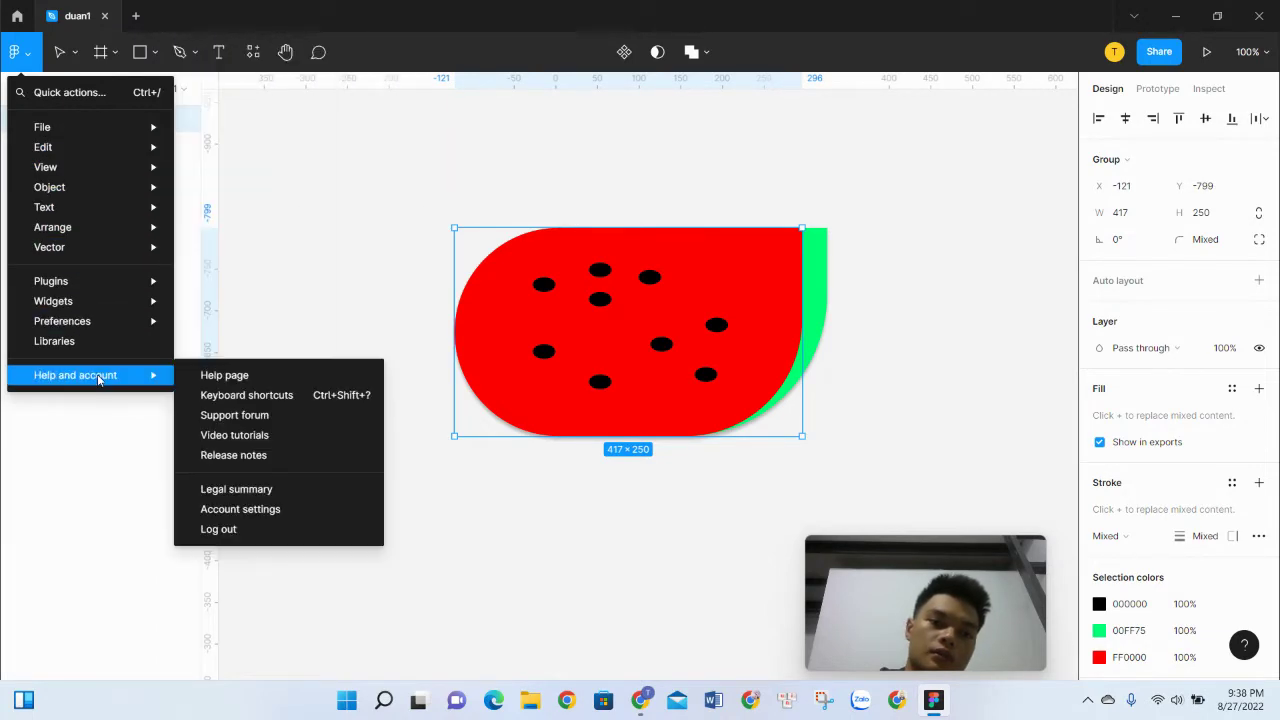
{"action": "mouse_move", "coordinate": [90, 127]}
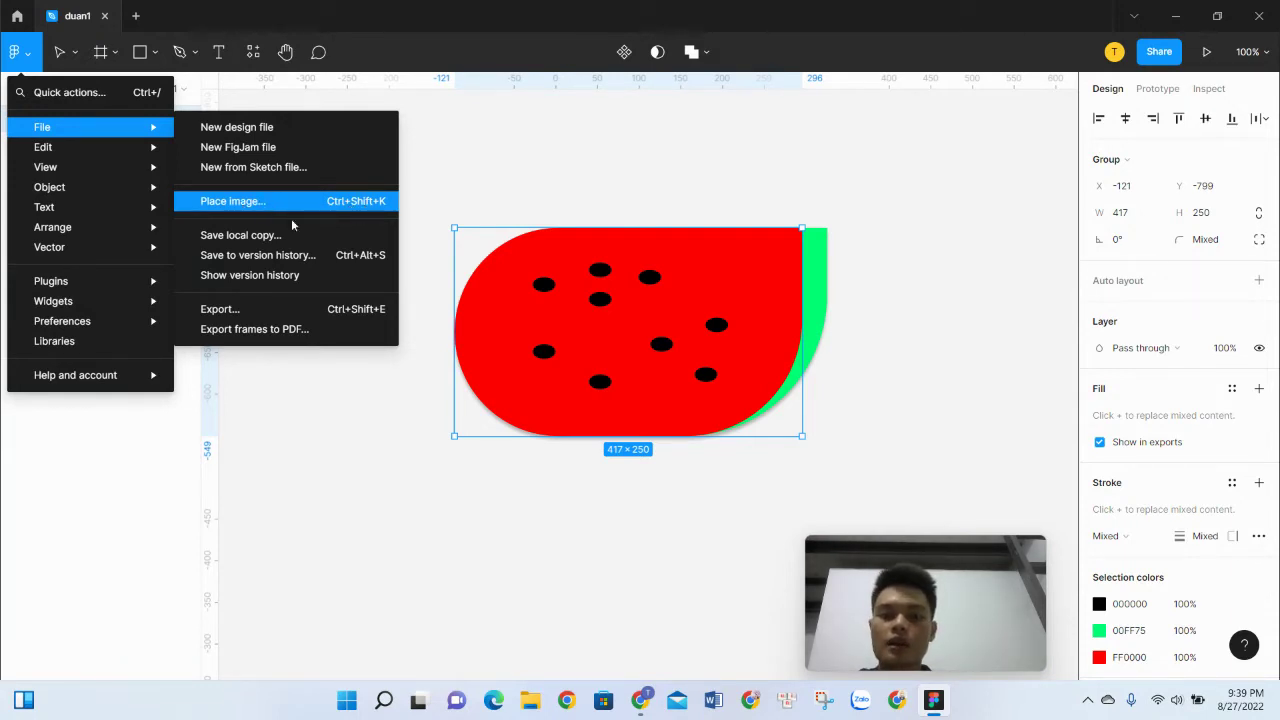
Switch to Chrome and run a Google search for 'doraemon' in a new tab
{"action": "left_click", "coordinate": [647, 712]}
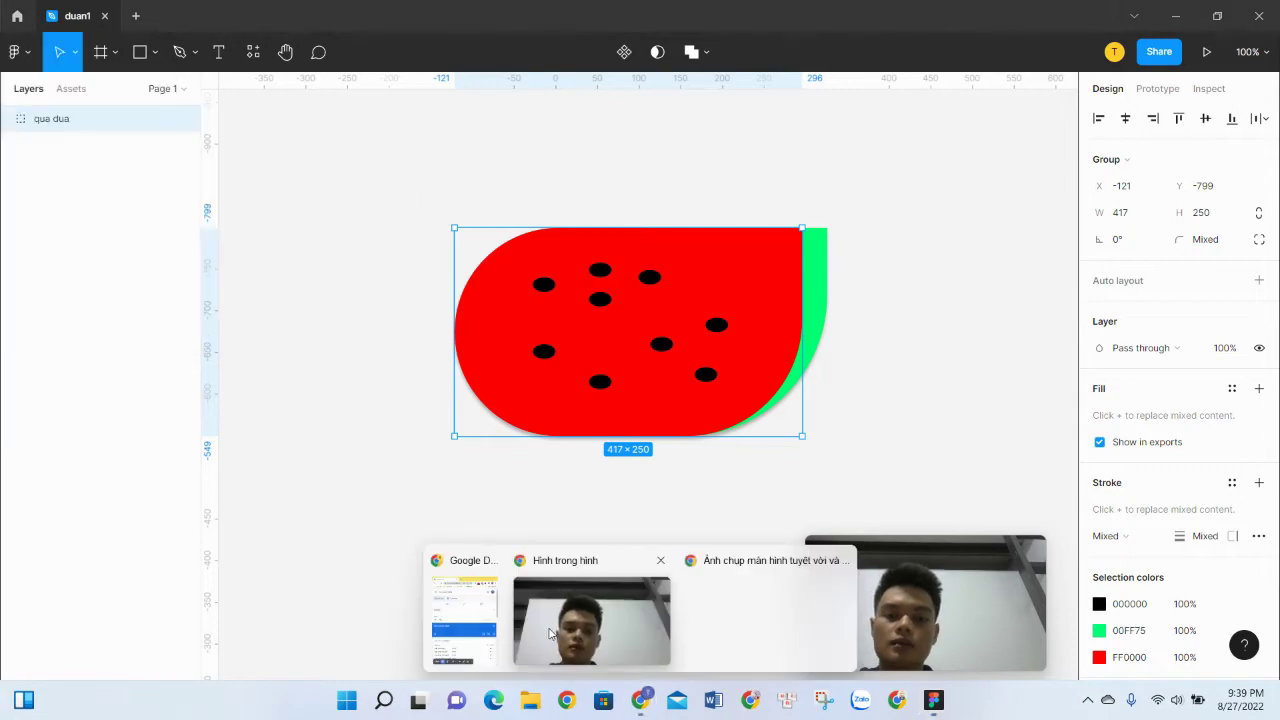
{"action": "left_click", "coordinate": [489, 631]}
{"action": "left_click", "coordinate": [229, 22]}
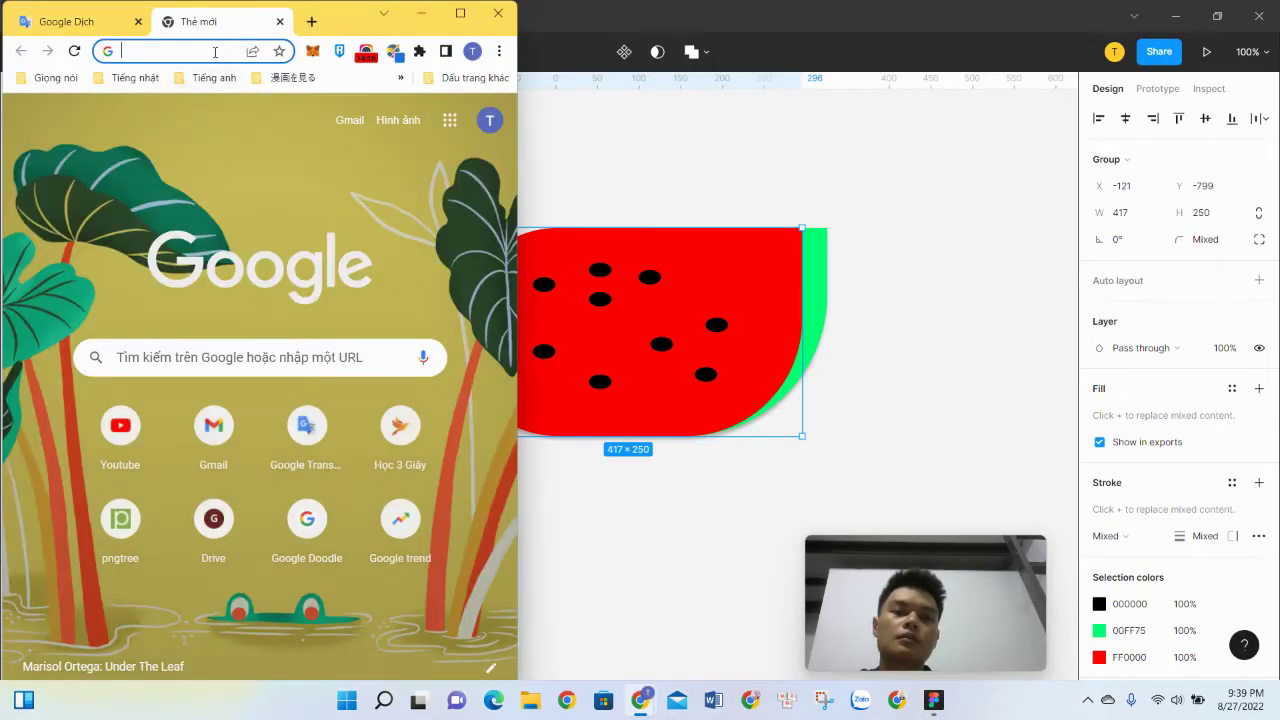
{"action": "left_click", "coordinate": [204, 48]}
{"action": "type", "text": "do"}
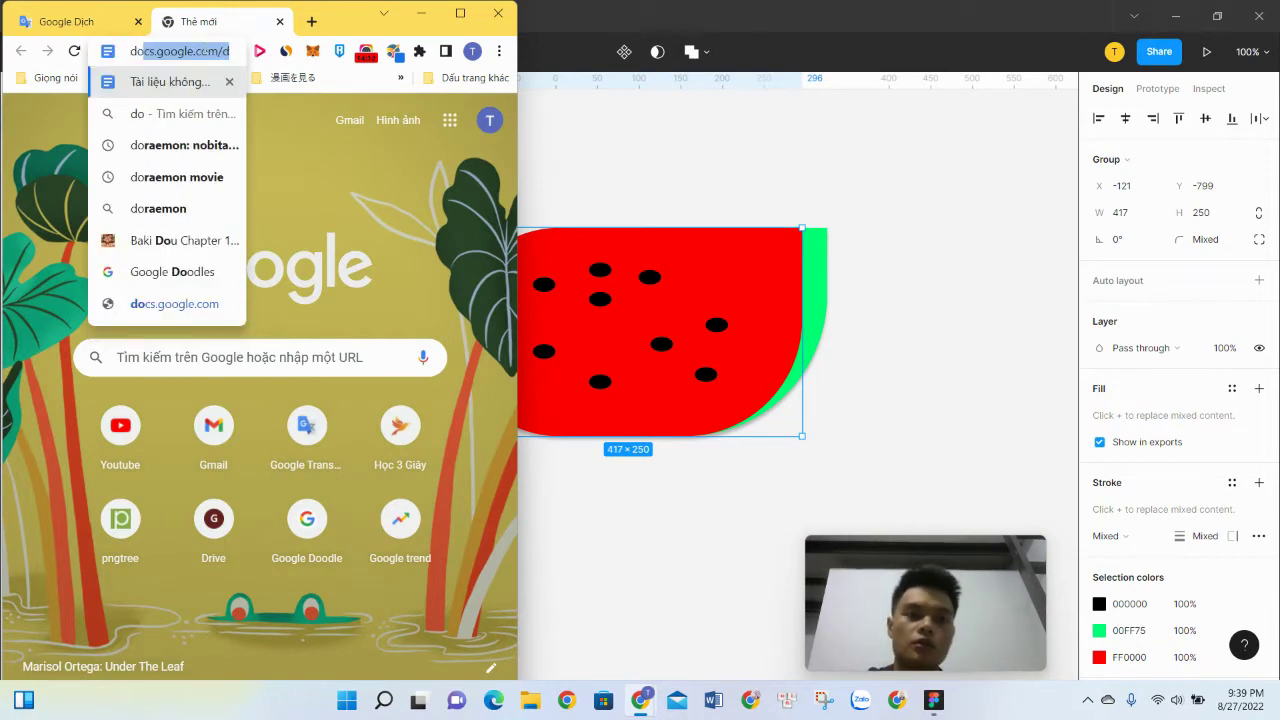
{"action": "type", "text": "ra"}
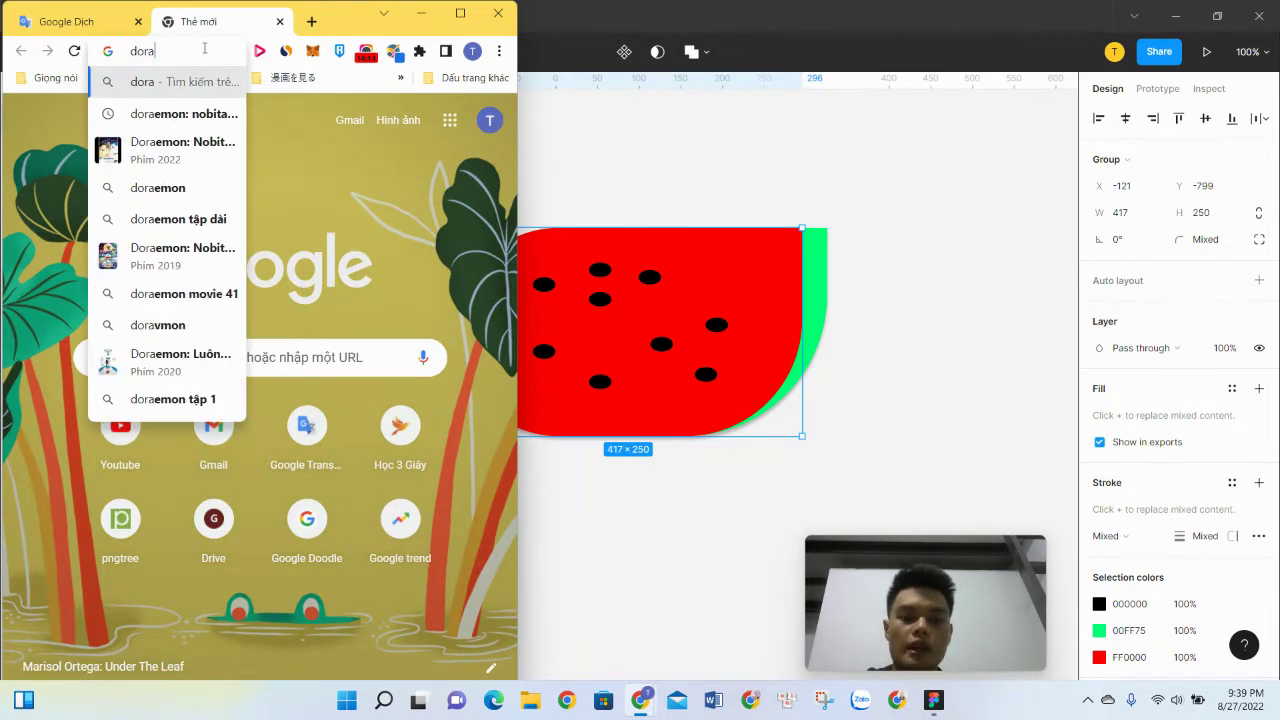
{"action": "type", "text": "emon"}
{"action": "key", "text": "Return"}
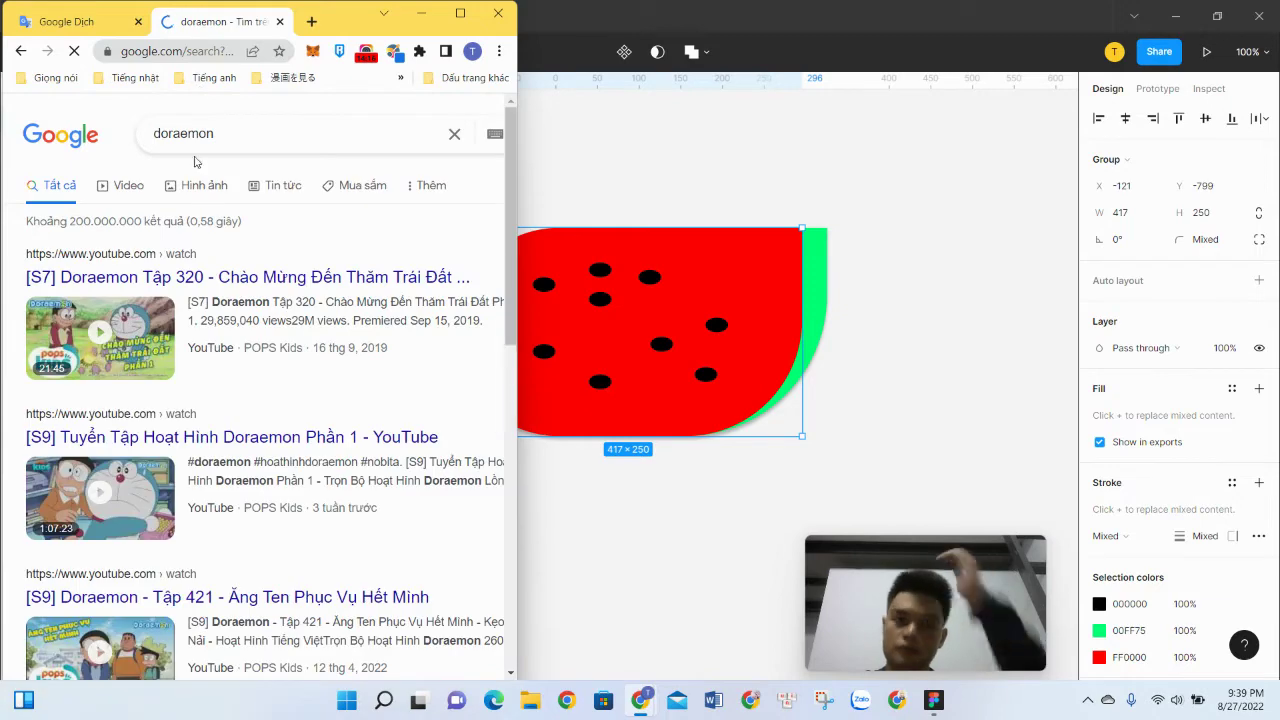
Save the Pinterest Doraemon picture from Google Images into Downloads as a JPEG
{"action": "left_click", "coordinate": [197, 185]}
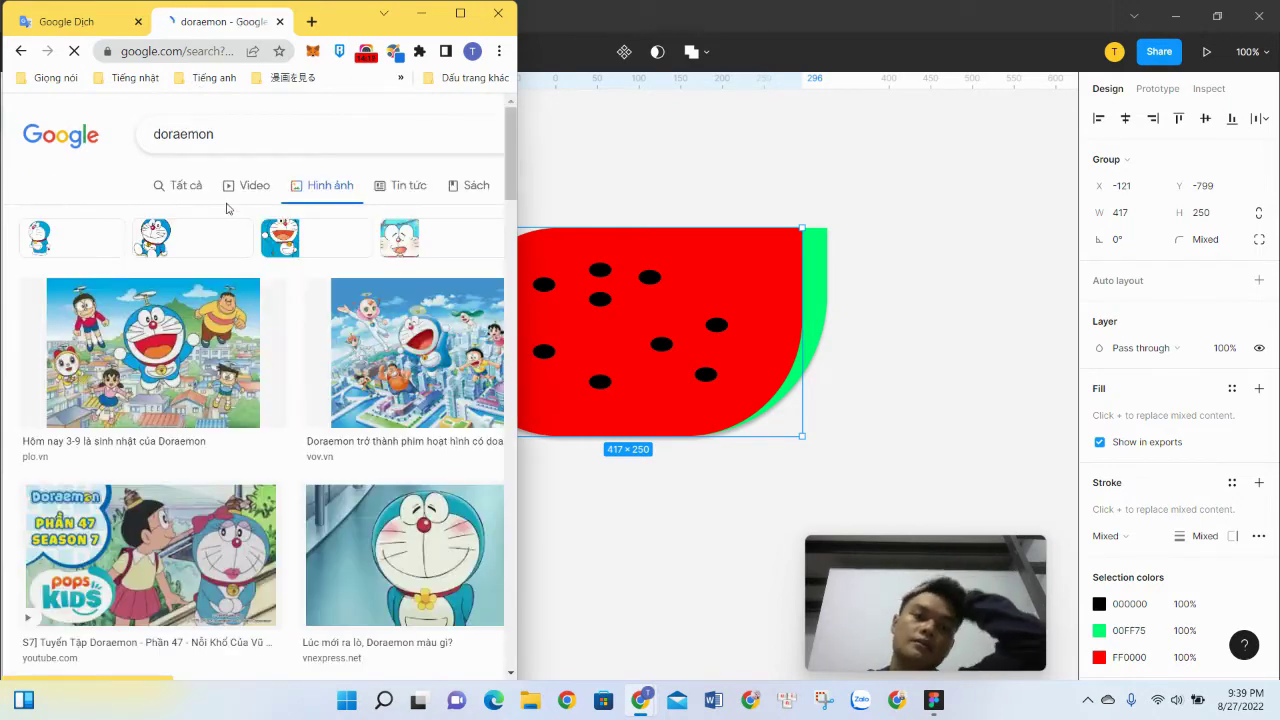
{"action": "left_click", "coordinate": [416, 521]}
{"action": "left_click", "coordinate": [368, 482]}
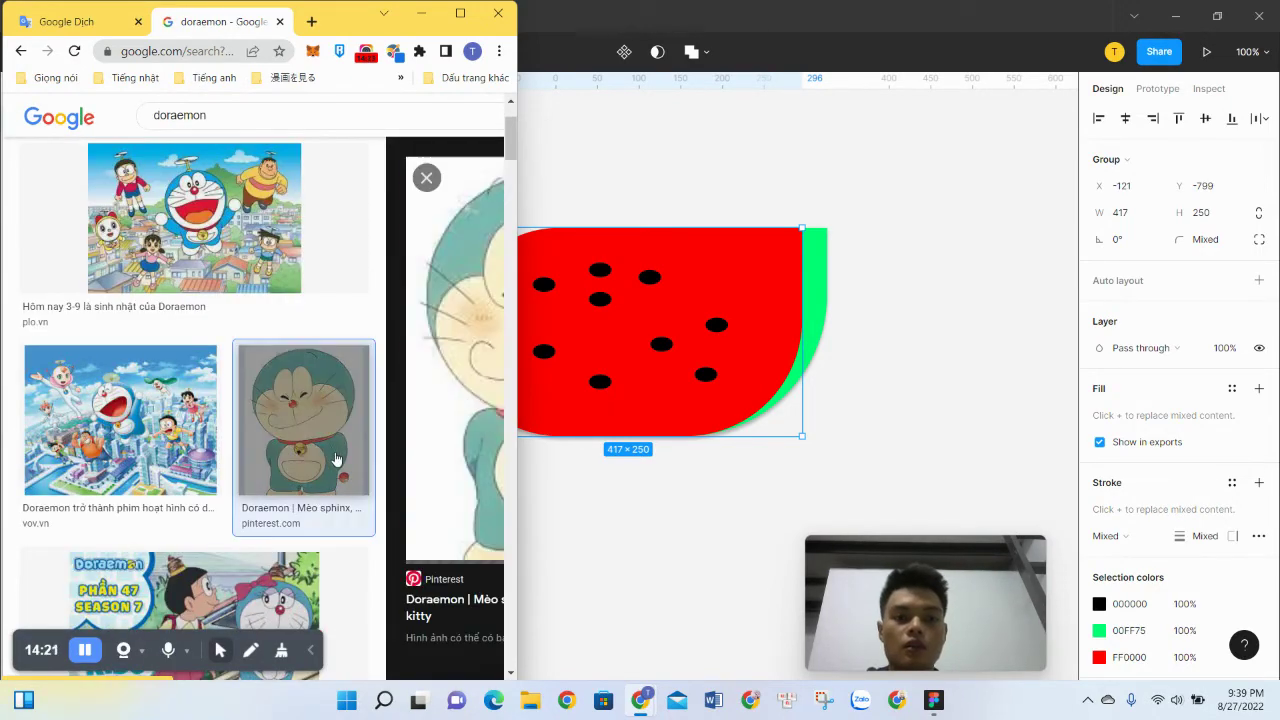
{"action": "right_click", "coordinate": [452, 368]}
{"action": "left_click", "coordinate": [505, 220]}
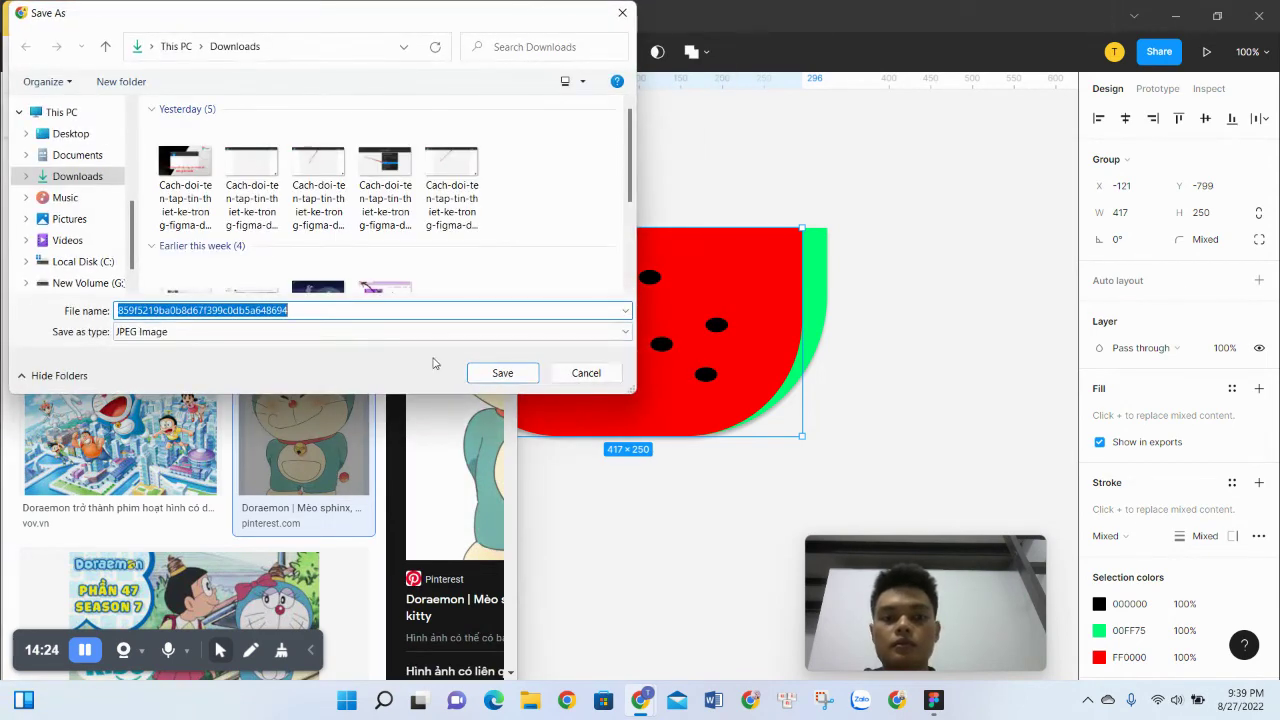
{"action": "left_click", "coordinate": [491, 372]}
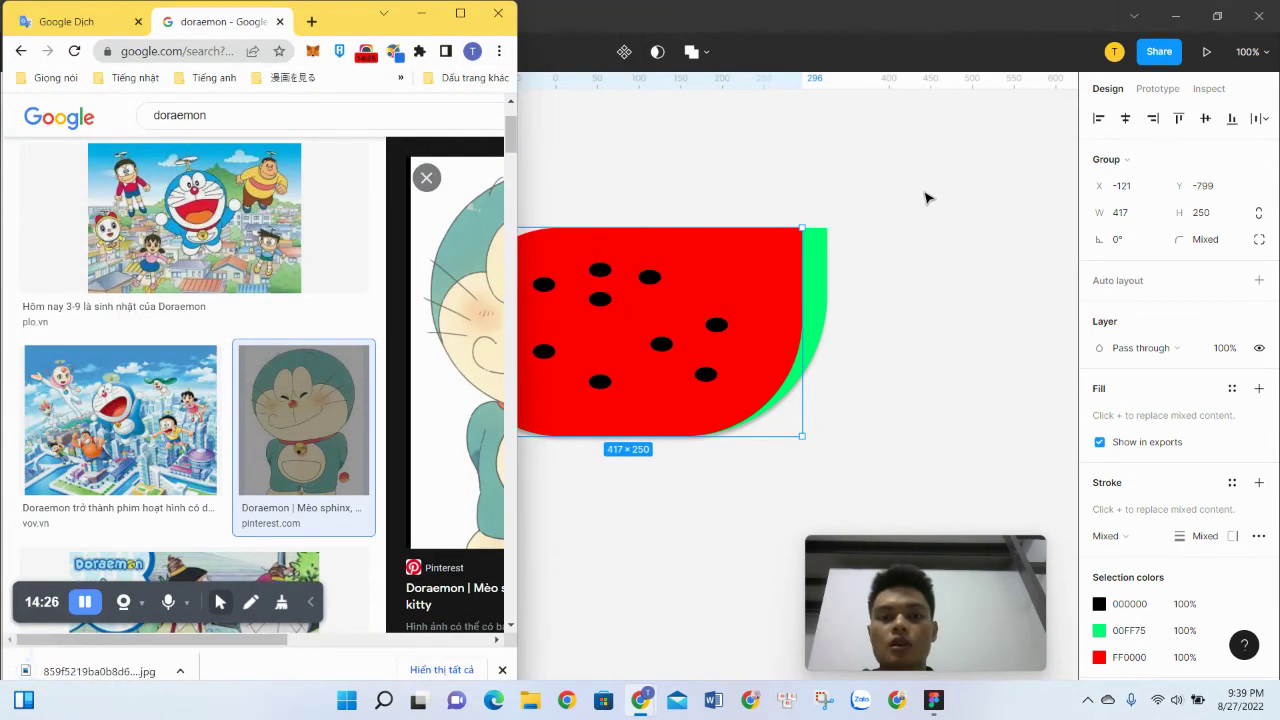
{"action": "left_click", "coordinate": [925, 198]}
{"action": "left_click", "coordinate": [30, 62]}
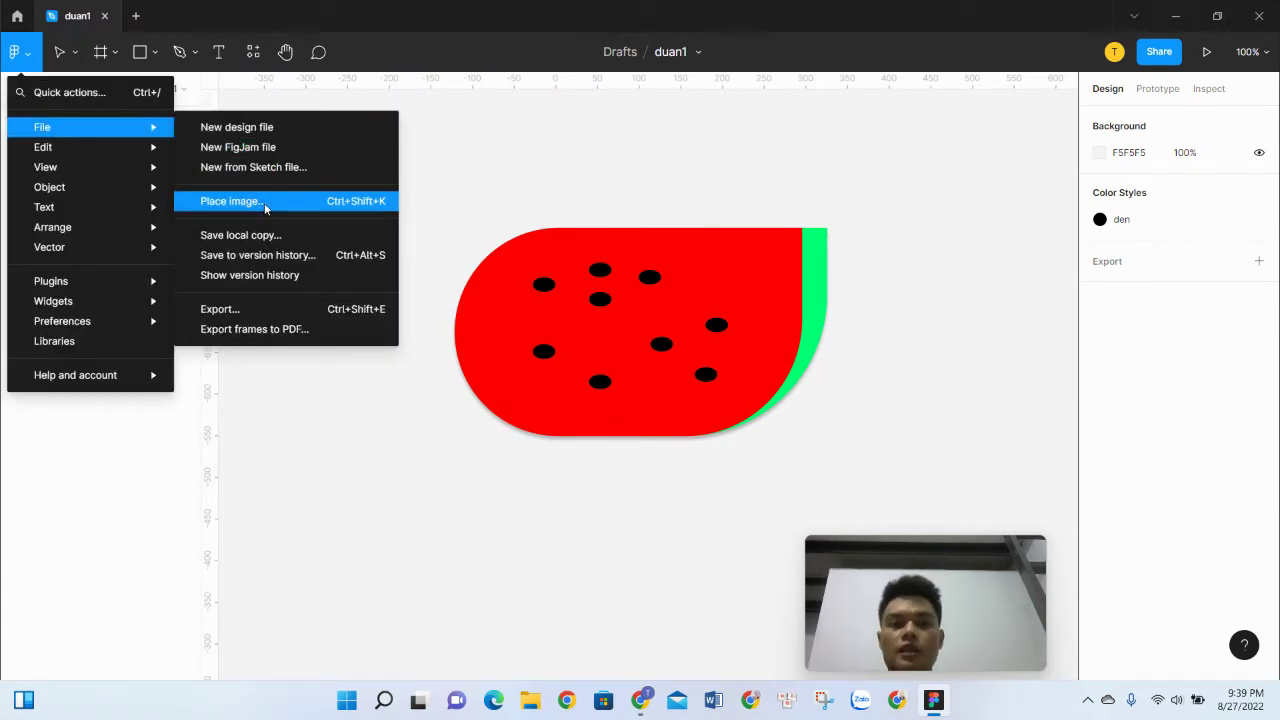
Place the downloaded Doraemon JPG on the canvas and shift it off the watermelon
{"action": "left_click", "coordinate": [369, 204]}
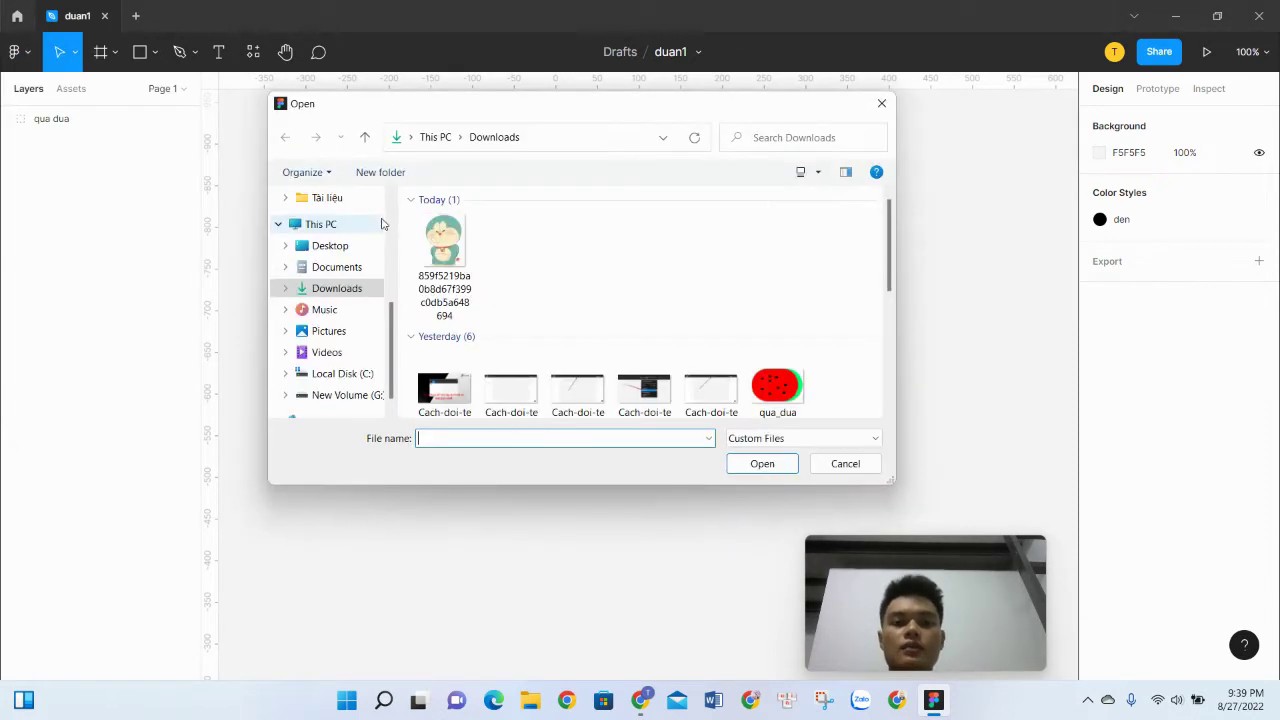
{"action": "double_click", "coordinate": [437, 266]}
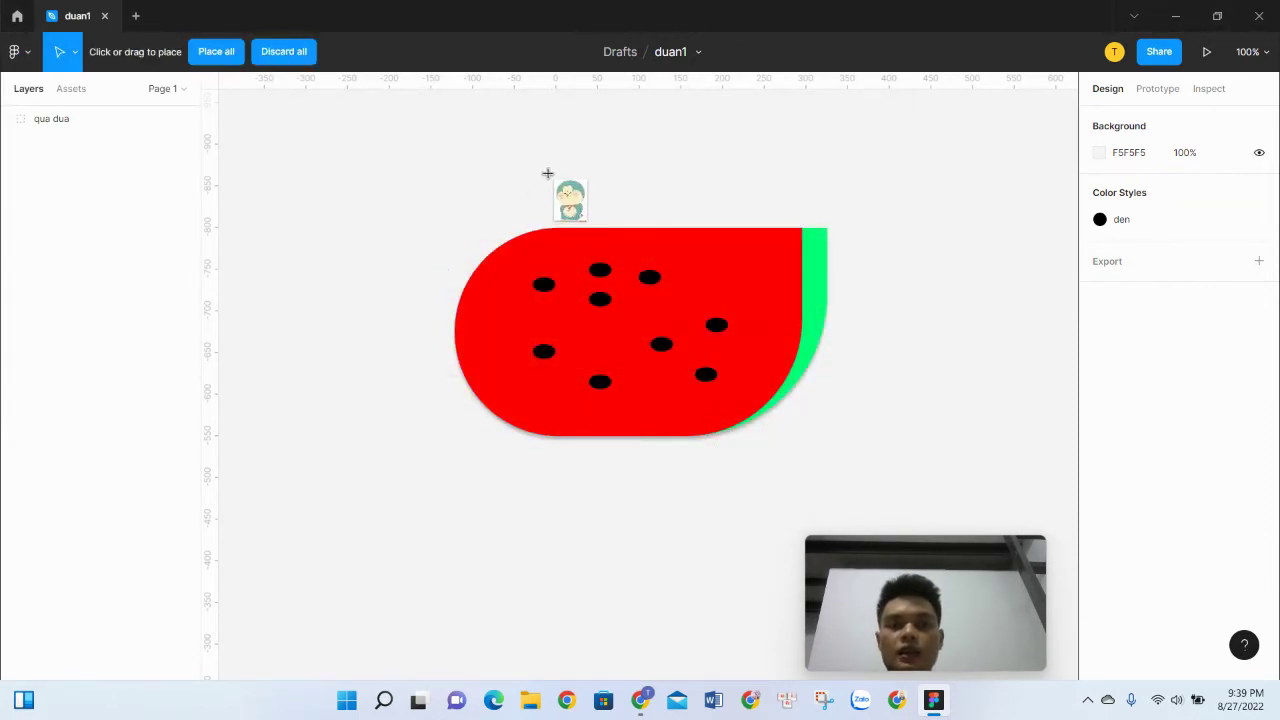
{"action": "left_click", "coordinate": [332, 233]}
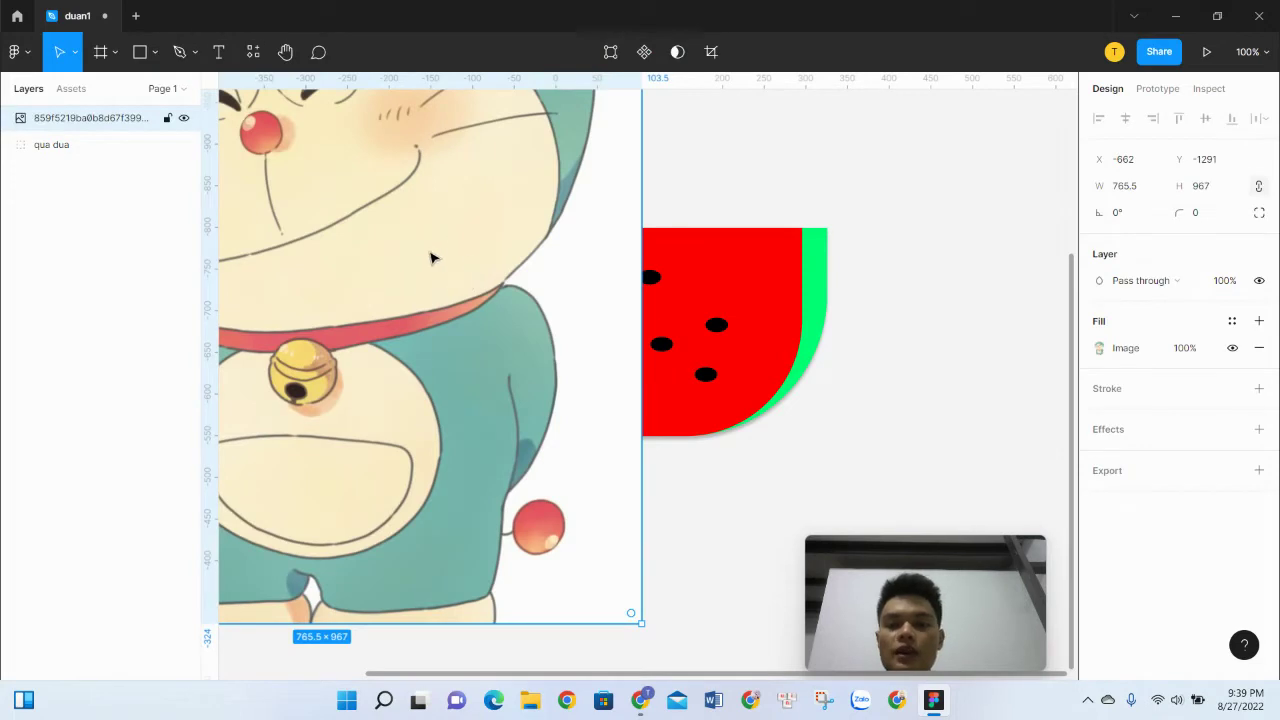
{"action": "left_click_drag", "start_coordinate": [448, 361], "coordinate": [608, 403]}
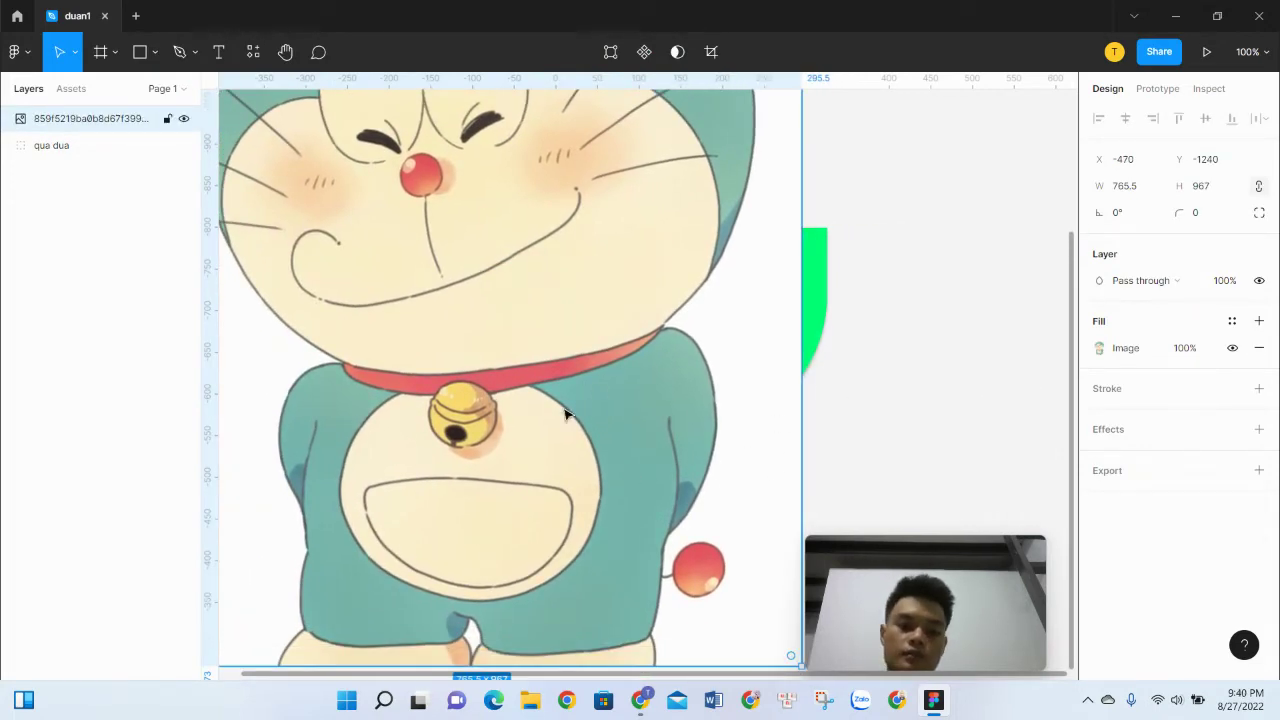
{"action": "scroll", "coordinate": [701, 360], "scroll_direction": "down", "scroll_amount": 2}
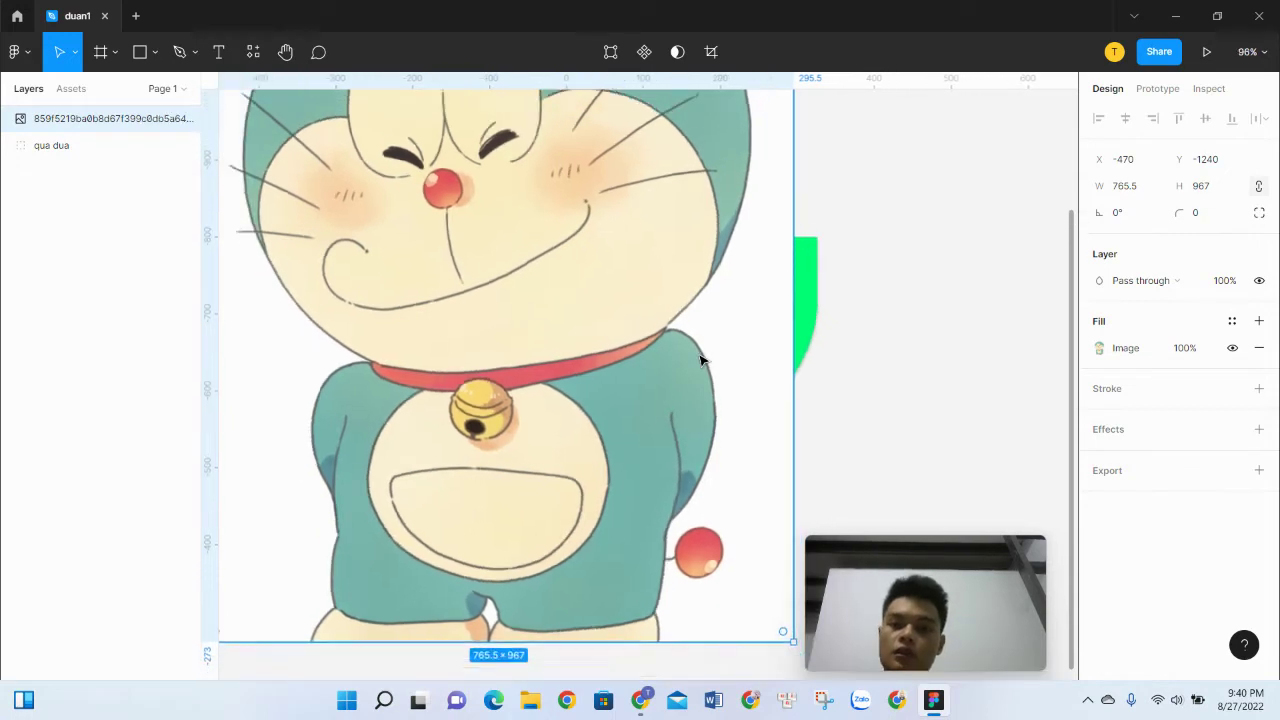
{"action": "scroll", "coordinate": [701, 360], "scroll_direction": "down", "scroll_amount": 1}
{"action": "scroll", "coordinate": [701, 360], "scroll_direction": "down", "scroll_amount": 1}
{"action": "scroll", "coordinate": [701, 360], "scroll_direction": "down", "scroll_amount": 2}
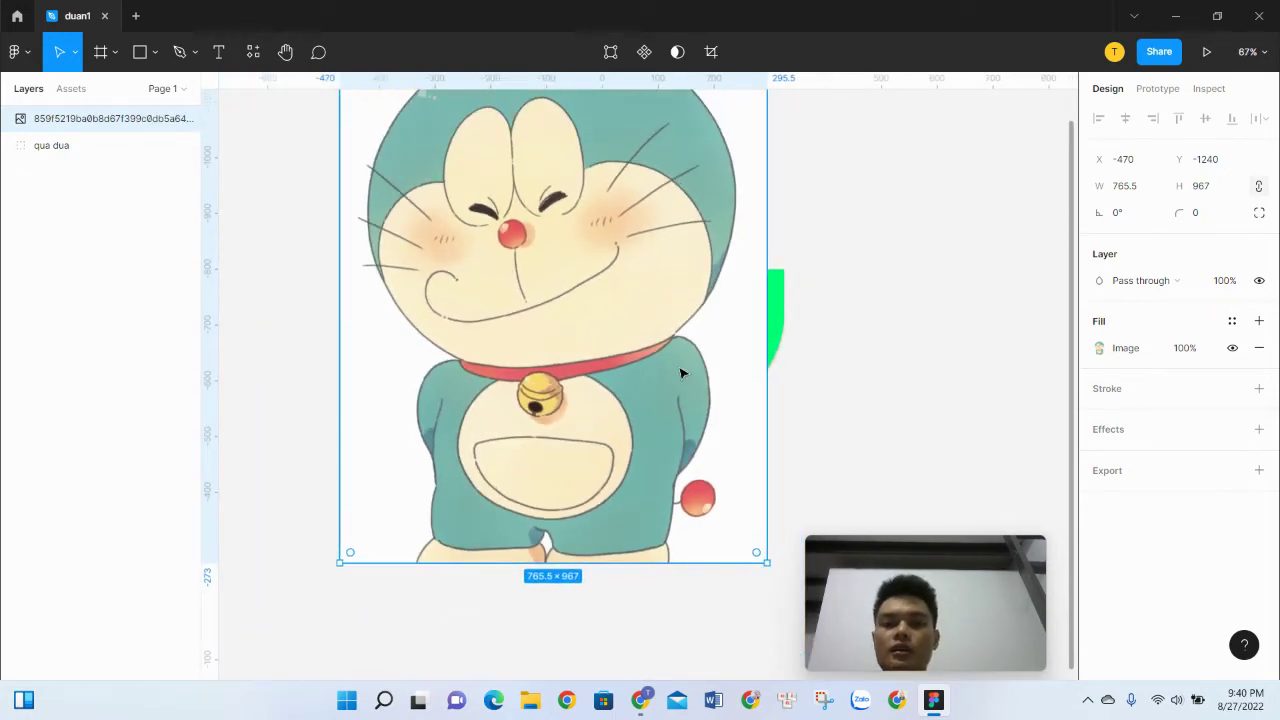
{"action": "left_click_drag", "start_coordinate": [681, 373], "coordinate": [510, 412]}
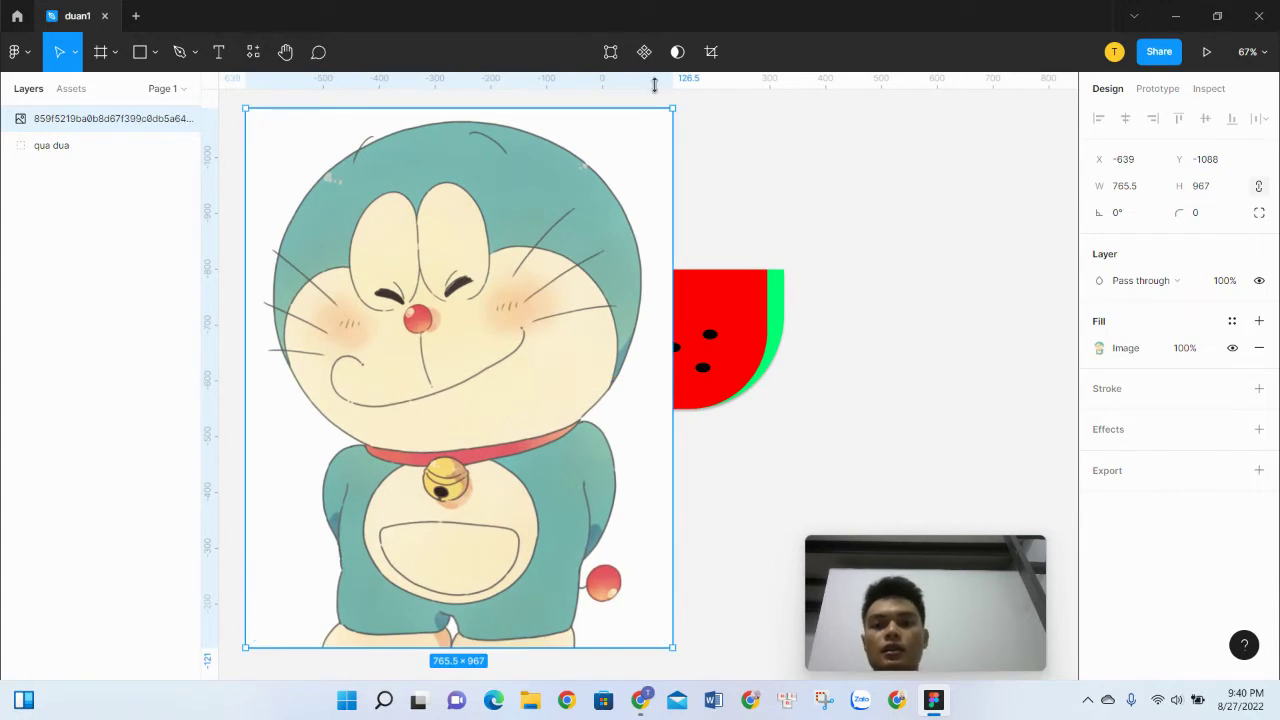
Resize the Doraemon picture to about 446 × 564 and set it left of the watermelon
{"action": "mouse_move", "coordinate": [673, 108]}
{"action": "left_mouse_down"}
{"action": "mouse_move", "coordinate": [563, 271]}
{"action": "mouse_move", "coordinate": [597, 227]}
{"action": "mouse_move", "coordinate": [492, 295]}
{"action": "mouse_move", "coordinate": [652, 133]}
{"action": "mouse_move", "coordinate": [600, 157]}
{"action": "mouse_move", "coordinate": [529, 263]}
{"action": "mouse_move", "coordinate": [637, 206]}
{"action": "mouse_move", "coordinate": [666, 166]}
{"action": "left_mouse_up"}
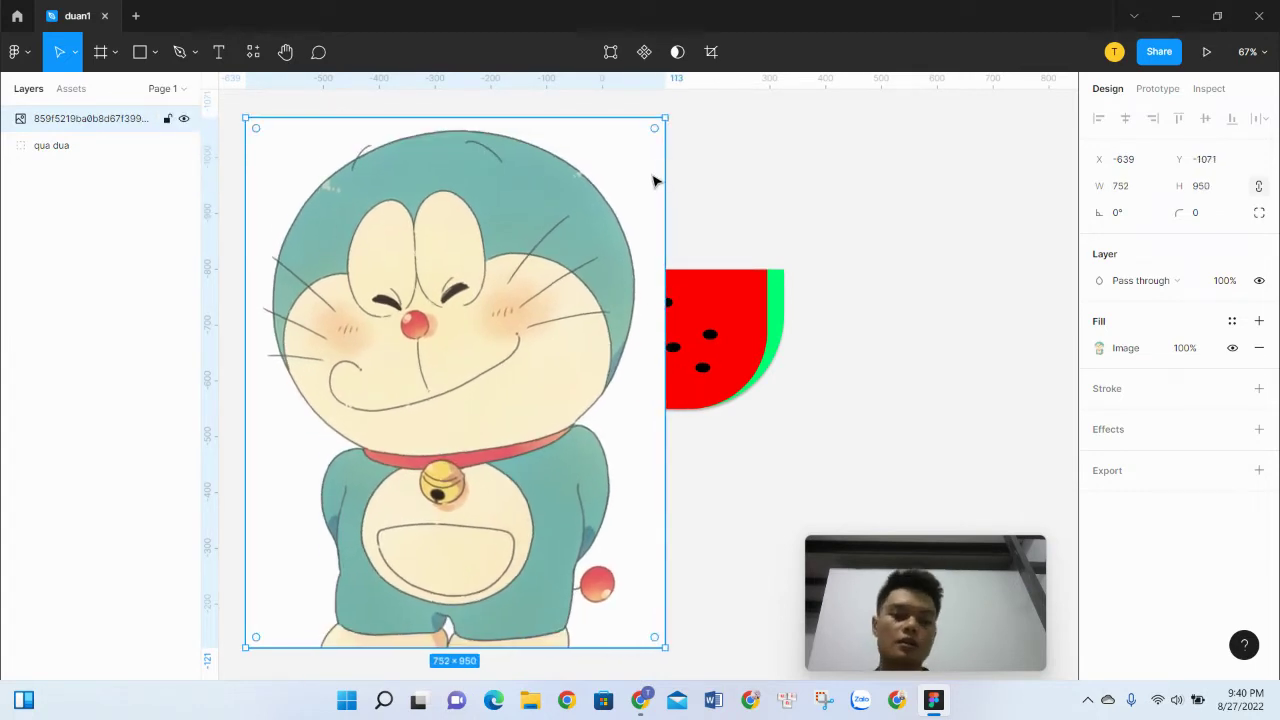
{"action": "mouse_move", "coordinate": [664, 119]}
{"action": "left_mouse_down"}
{"action": "mouse_move", "coordinate": [534, 231]}
{"action": "mouse_move", "coordinate": [438, 381]}
{"action": "mouse_move", "coordinate": [497, 329]}
{"action": "mouse_move", "coordinate": [440, 382]}
{"action": "mouse_move", "coordinate": [461, 348]}
{"action": "mouse_move", "coordinate": [400, 229]}
{"action": "mouse_move", "coordinate": [397, 240]}
{"action": "mouse_move", "coordinate": [367, 211]}
{"action": "left_mouse_up"}
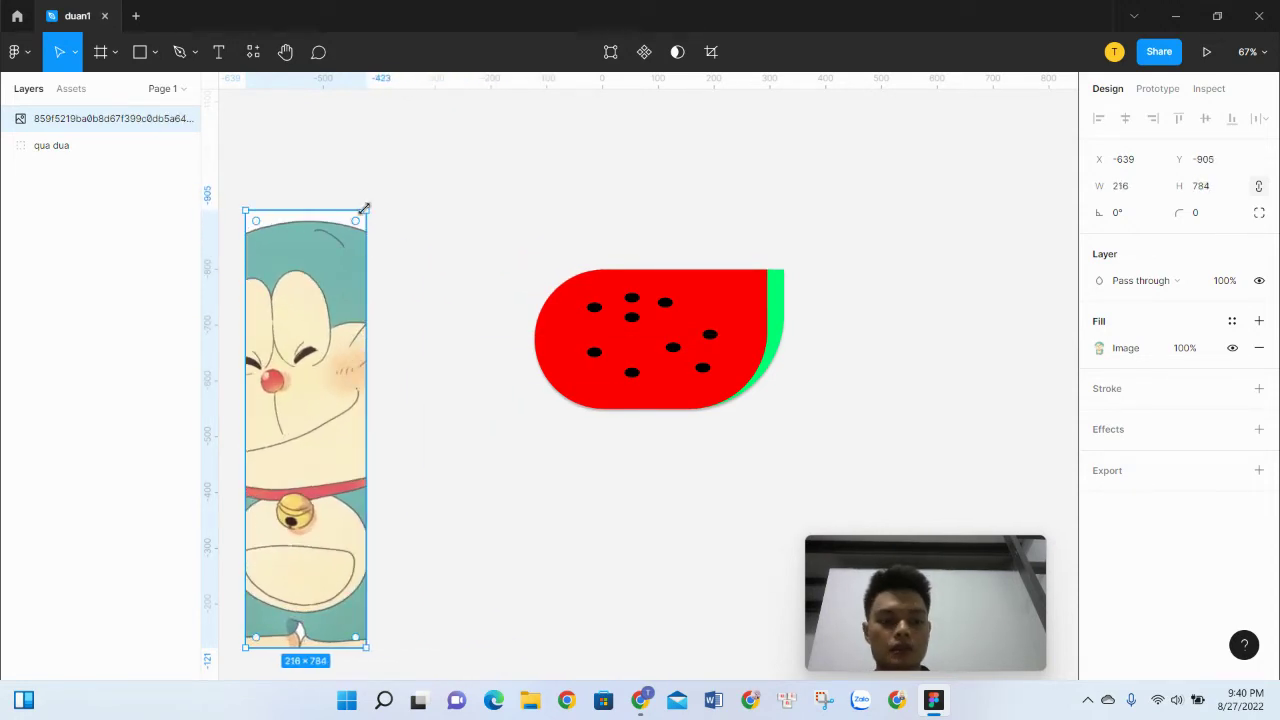
{"action": "mouse_move", "coordinate": [402, 205]}
{"action": "left_mouse_down"}
{"action": "mouse_move", "coordinate": [437, 214]}
{"action": "mouse_move", "coordinate": [380, 360]}
{"action": "mouse_move", "coordinate": [505, 358]}
{"action": "mouse_move", "coordinate": [494, 323]}
{"action": "mouse_move", "coordinate": [706, 294]}
{"action": "mouse_move", "coordinate": [320, 450]}
{"action": "mouse_move", "coordinate": [330, 508]}
{"action": "left_mouse_up"}
{"action": "left_click_drag", "start_coordinate": [299, 622], "coordinate": [392, 357]}
{"action": "key", "text": "ctrl+z"}
{"action": "key", "text": "ctrl+z"}
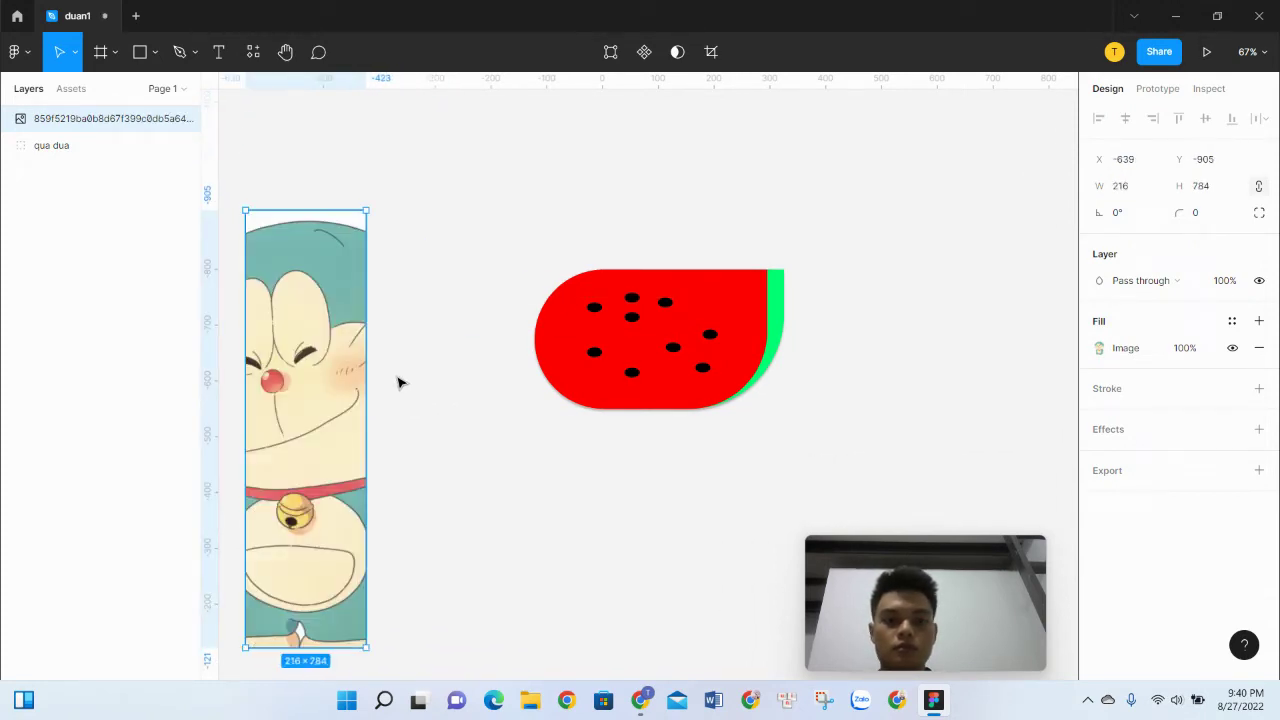
{"action": "key", "text": "ctrl+z"}
{"action": "mouse_move", "coordinate": [662, 117]}
{"action": "left_mouse_down"}
{"action": "mouse_move", "coordinate": [376, 482]}
{"action": "mouse_move", "coordinate": [390, 328]}
{"action": "left_mouse_up"}
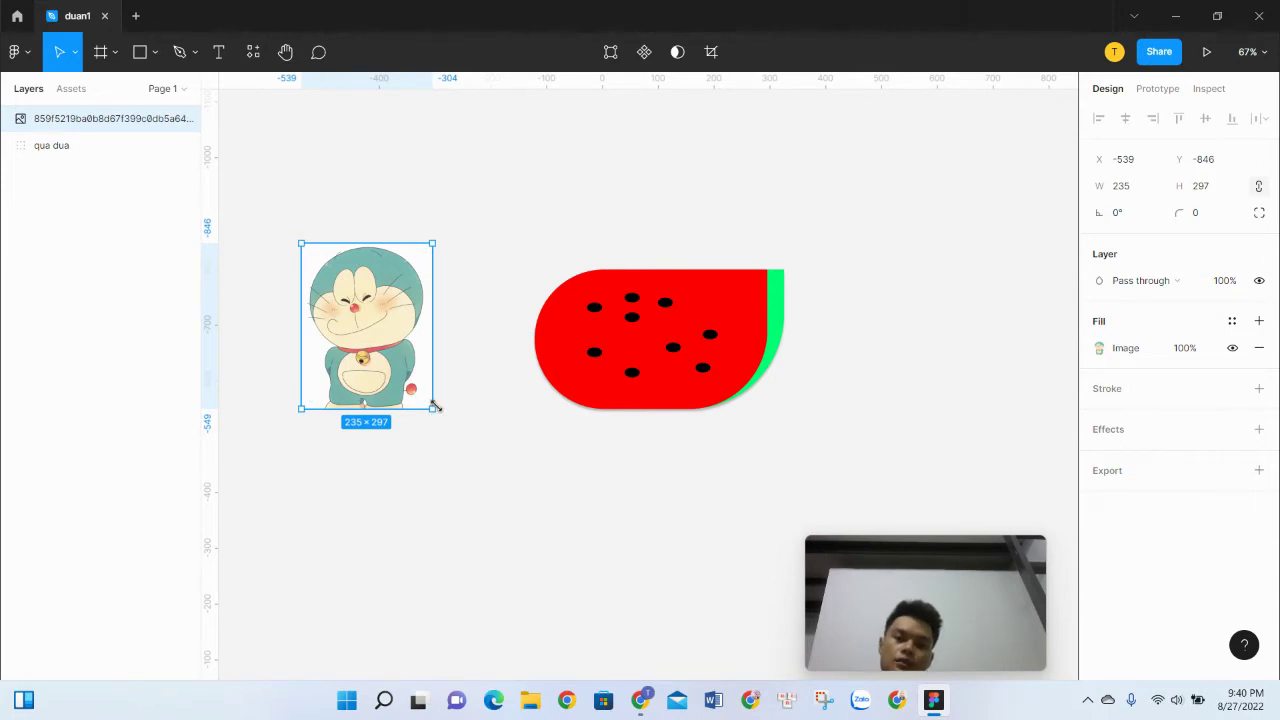
{"action": "left_click_drag", "start_coordinate": [434, 406], "coordinate": [551, 551]}
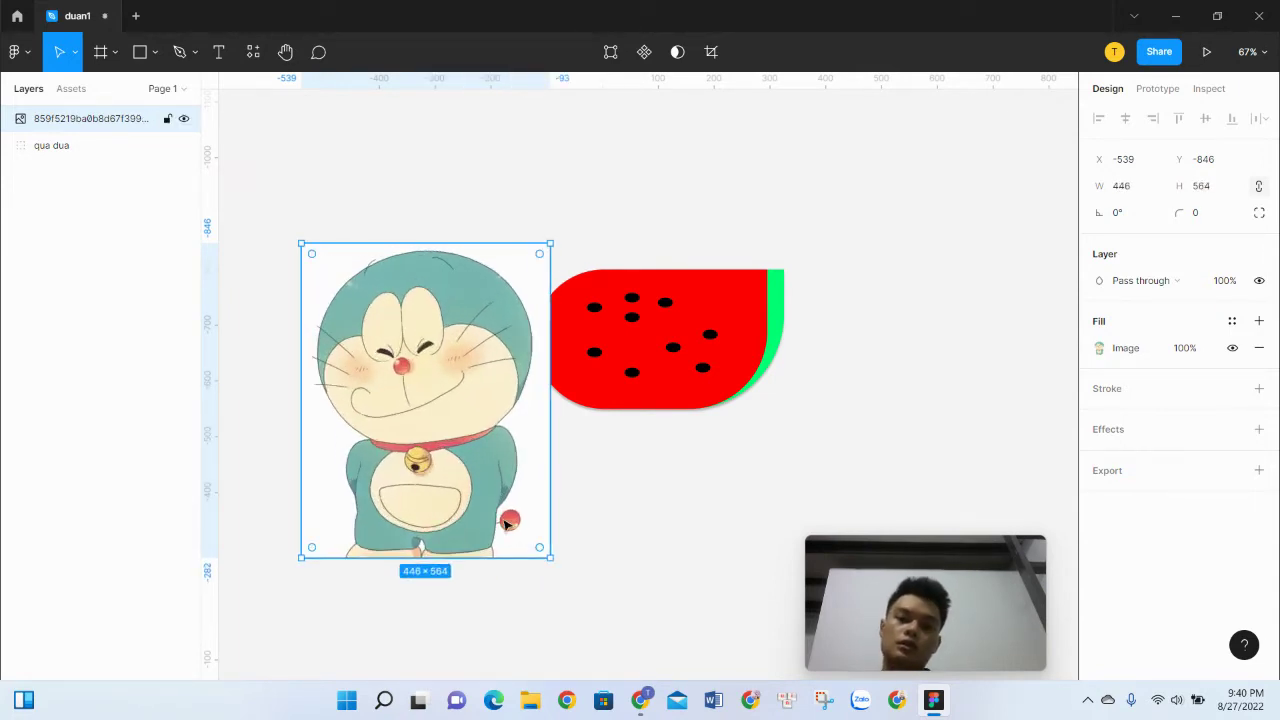
{"action": "left_click_drag", "start_coordinate": [468, 439], "coordinate": [428, 393]}
{"action": "left_click", "coordinate": [547, 467]}
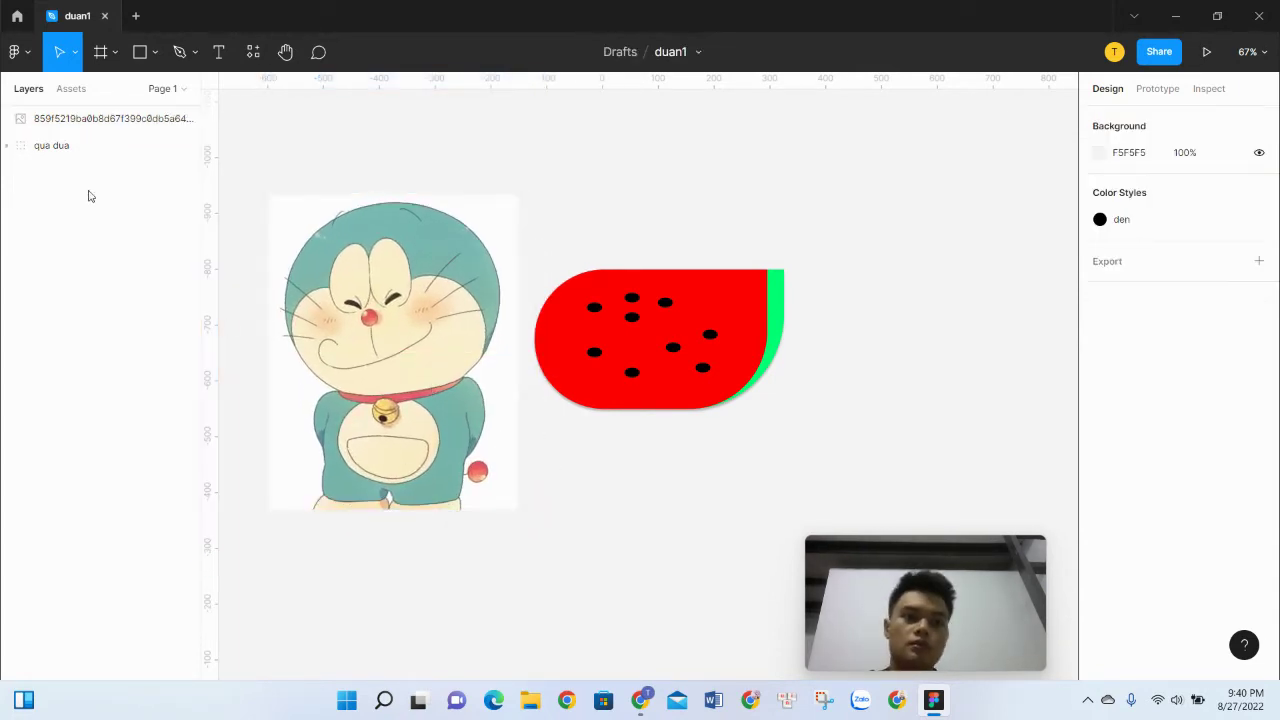
Open the Figma main menu to reach the File commands such as Save local copy
{"action": "left_click", "coordinate": [19, 56]}
{"action": "mouse_move", "coordinate": [45, 167]}
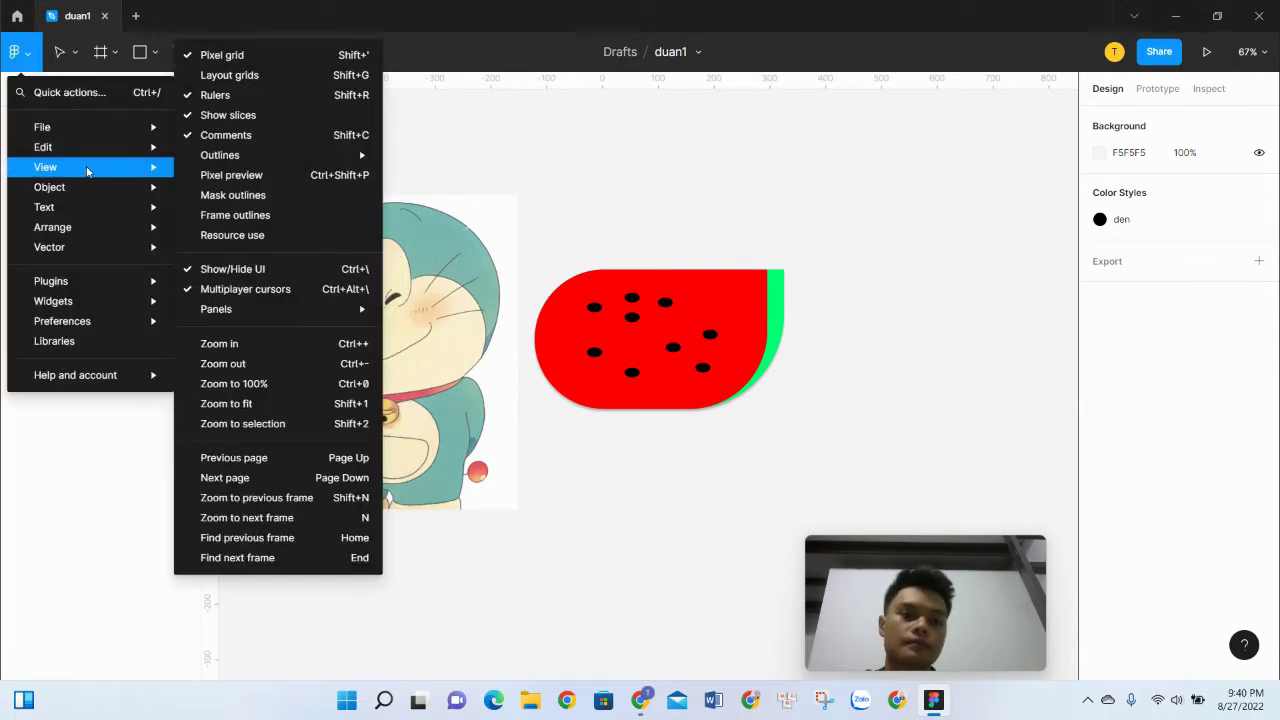
{"action": "mouse_move", "coordinate": [90, 127]}
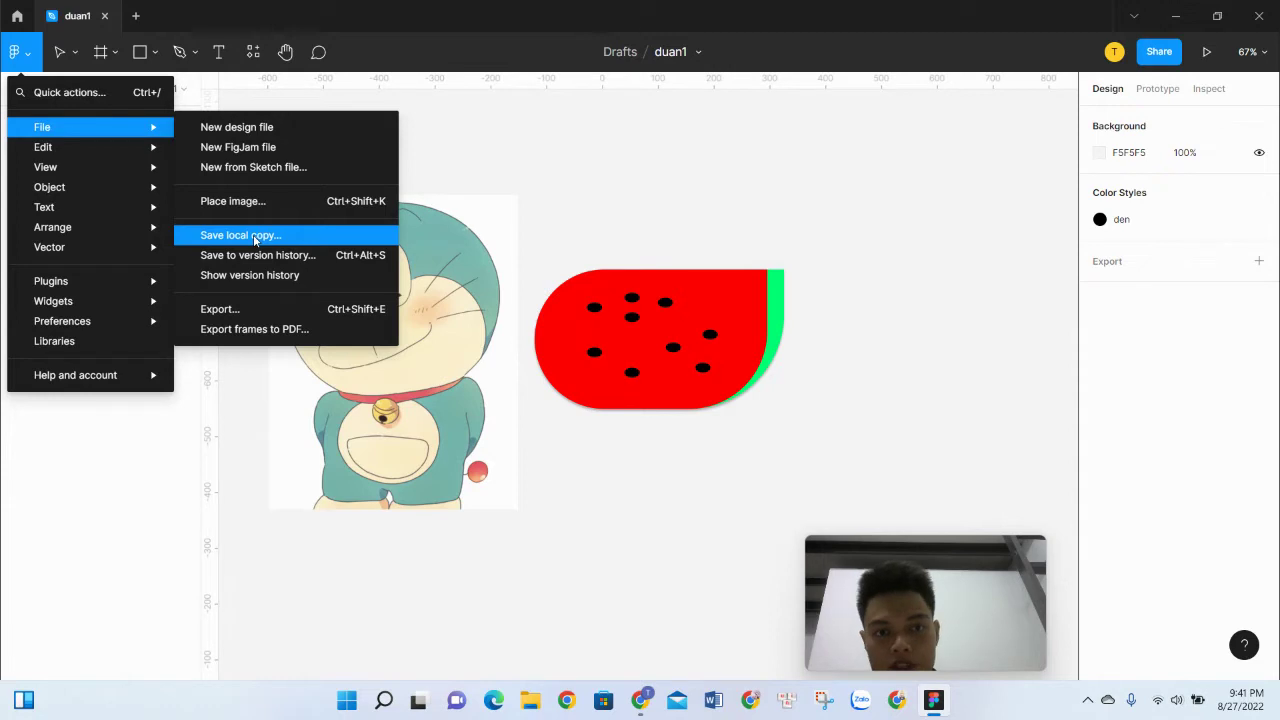
{"action": "left_click", "coordinate": [255, 241]}
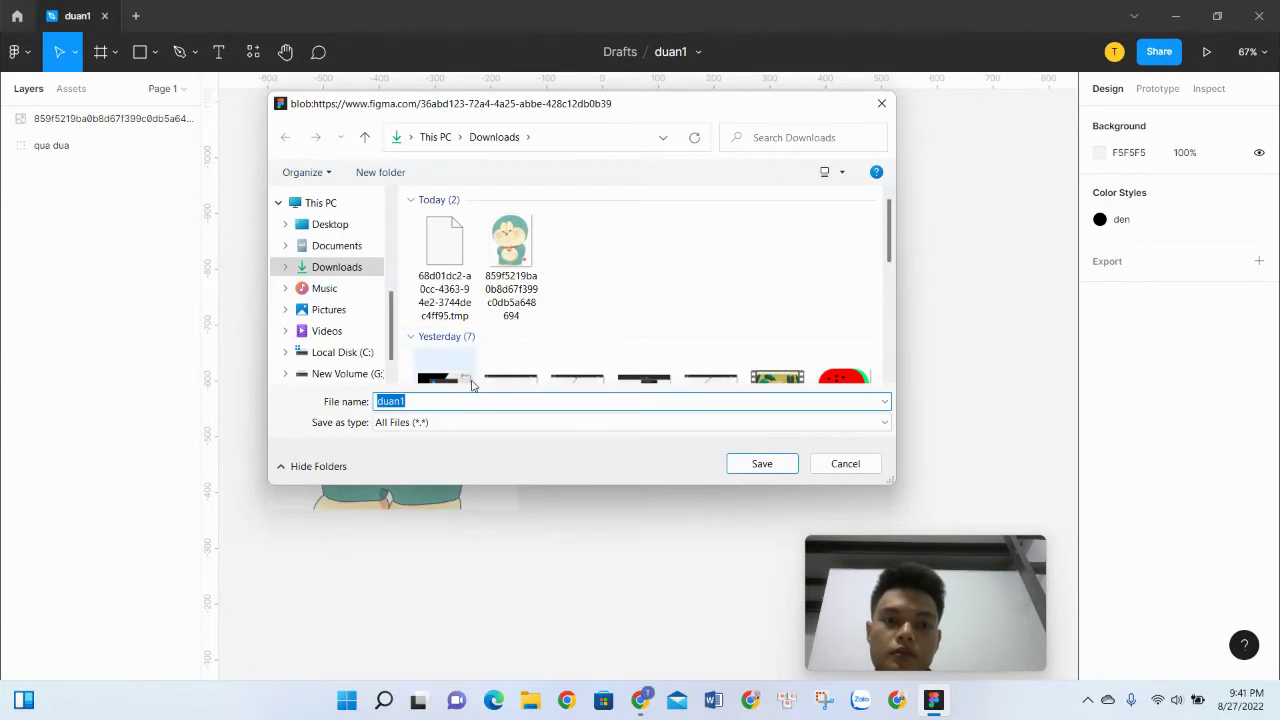
{"action": "mouse_move", "coordinate": [540, 119]}
{"action": "left_mouse_down"}
{"action": "mouse_move", "coordinate": [659, 155]}
{"action": "mouse_move", "coordinate": [621, 144]}
{"action": "left_mouse_up"}
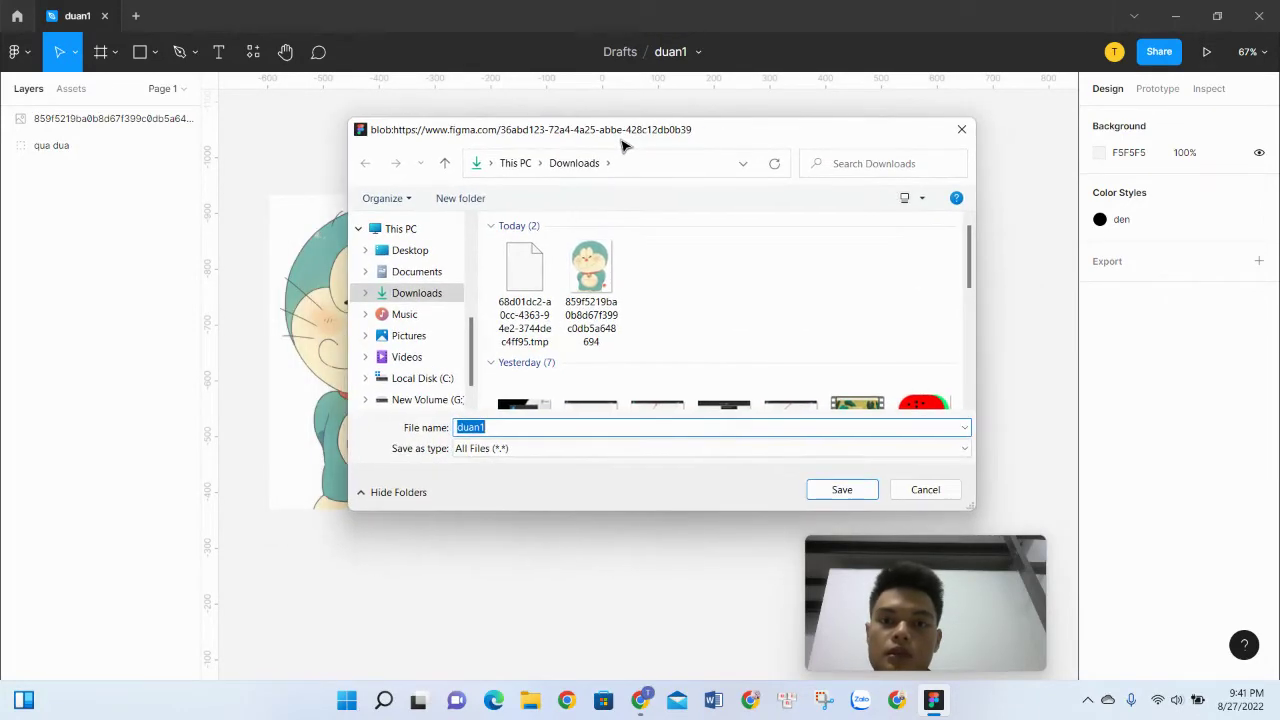
{"action": "left_click", "coordinate": [843, 500]}
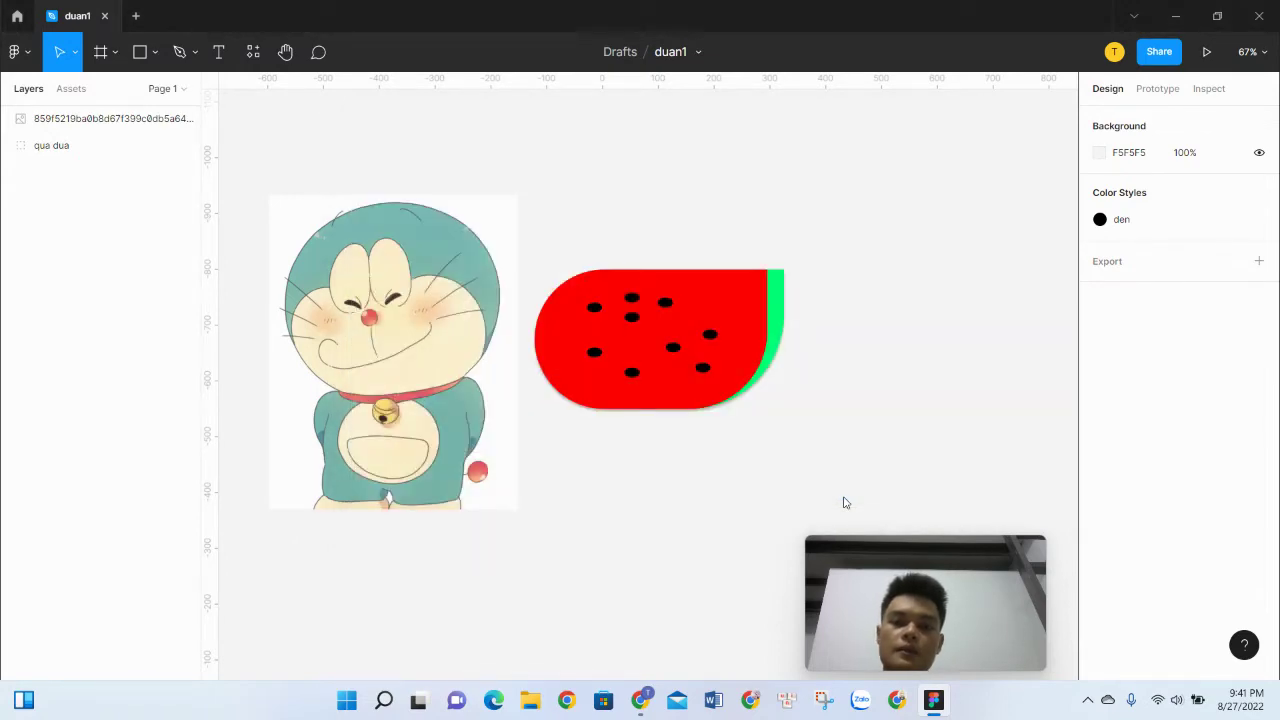
{"action": "left_click", "coordinate": [531, 701]}
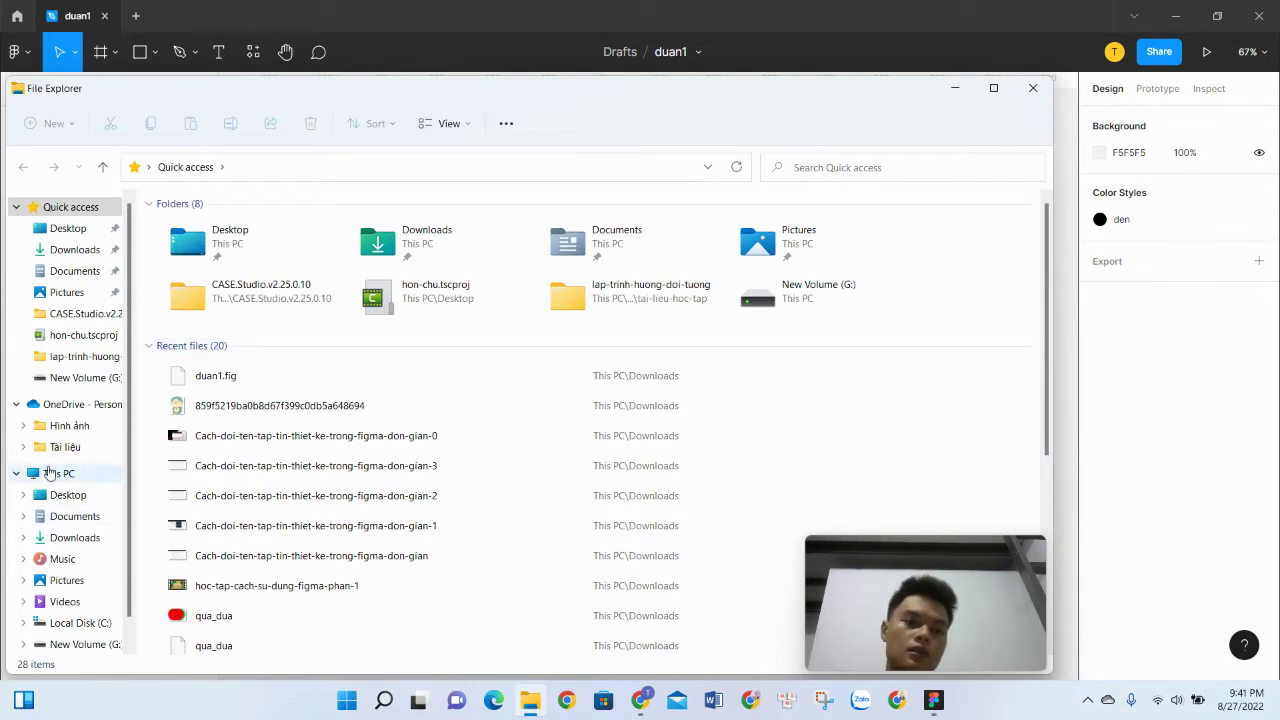
{"action": "left_click", "coordinate": [72, 251]}
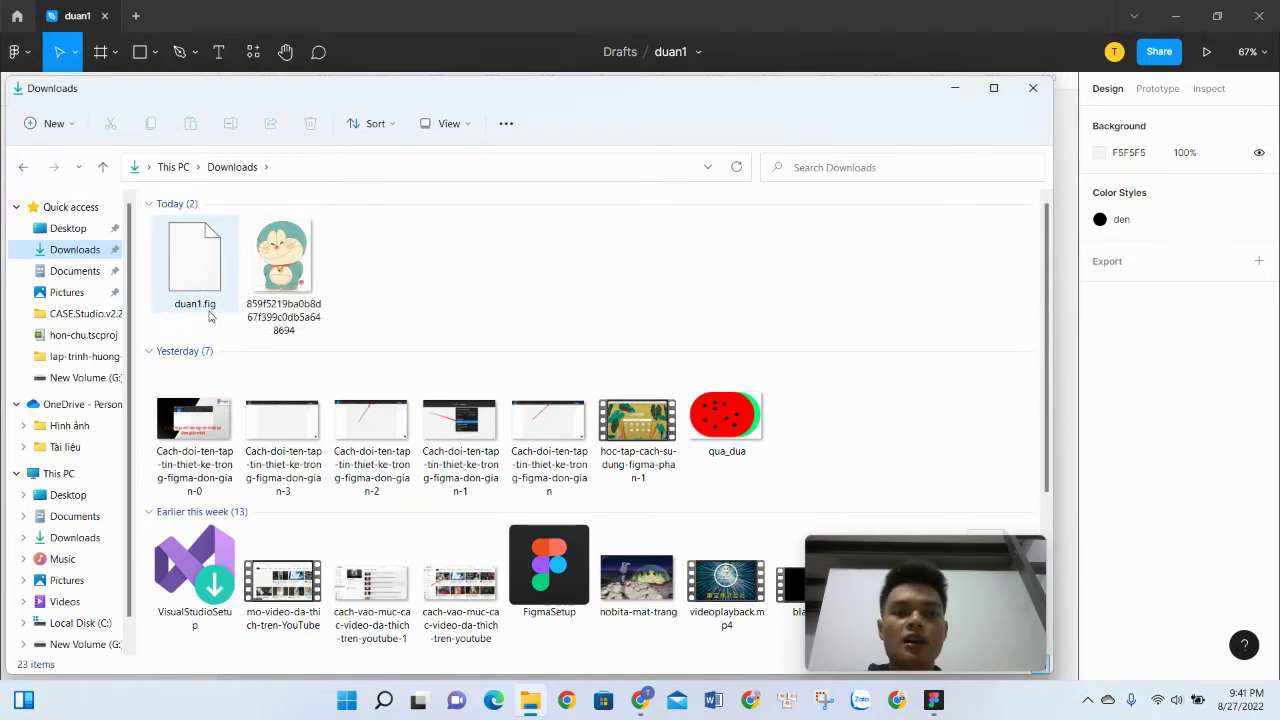
{"action": "left_click", "coordinate": [957, 90]}
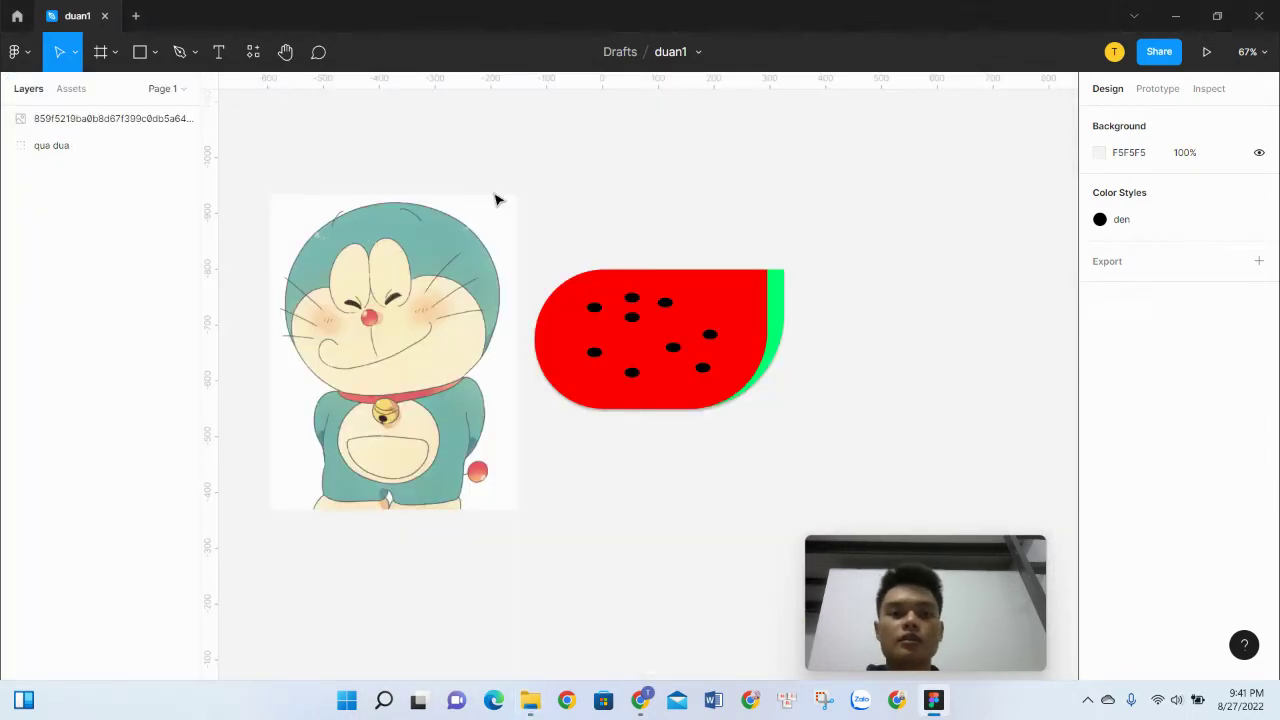
Create a new blank Untitled design file from the Drafts home
{"action": "left_click", "coordinate": [17, 16]}
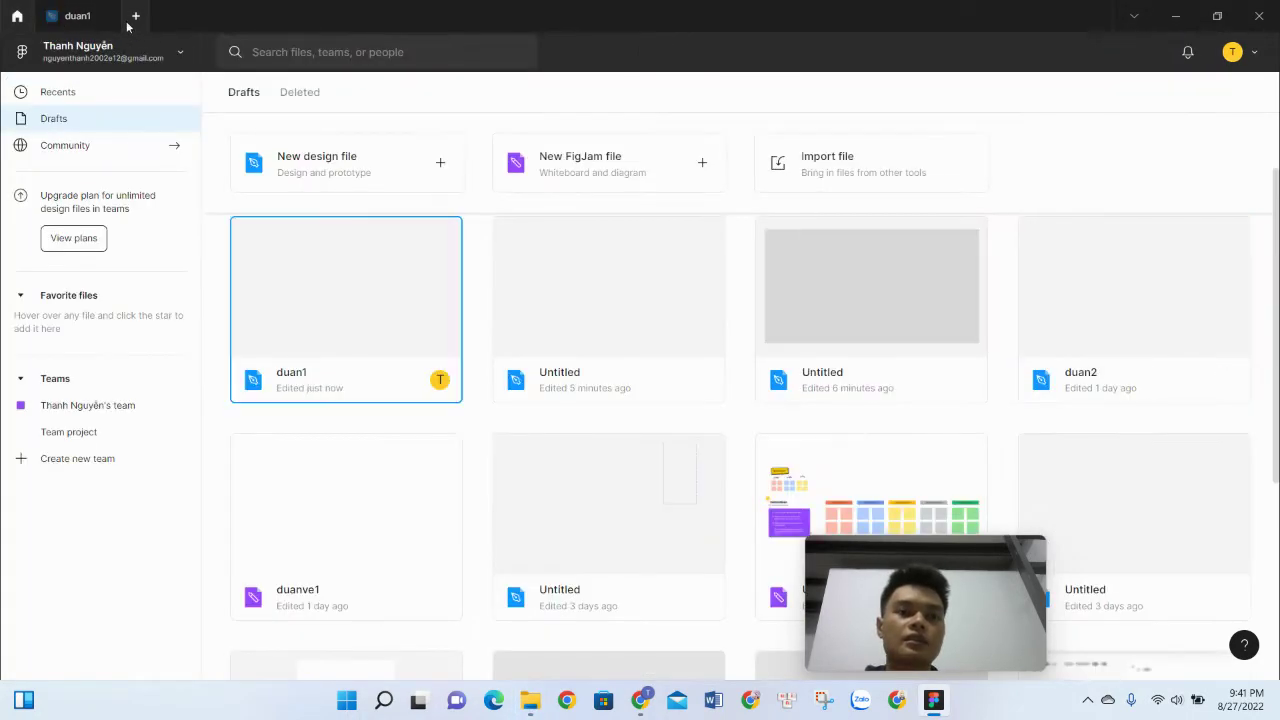
{"action": "left_click", "coordinate": [105, 16]}
{"action": "left_click", "coordinate": [48, 16]}
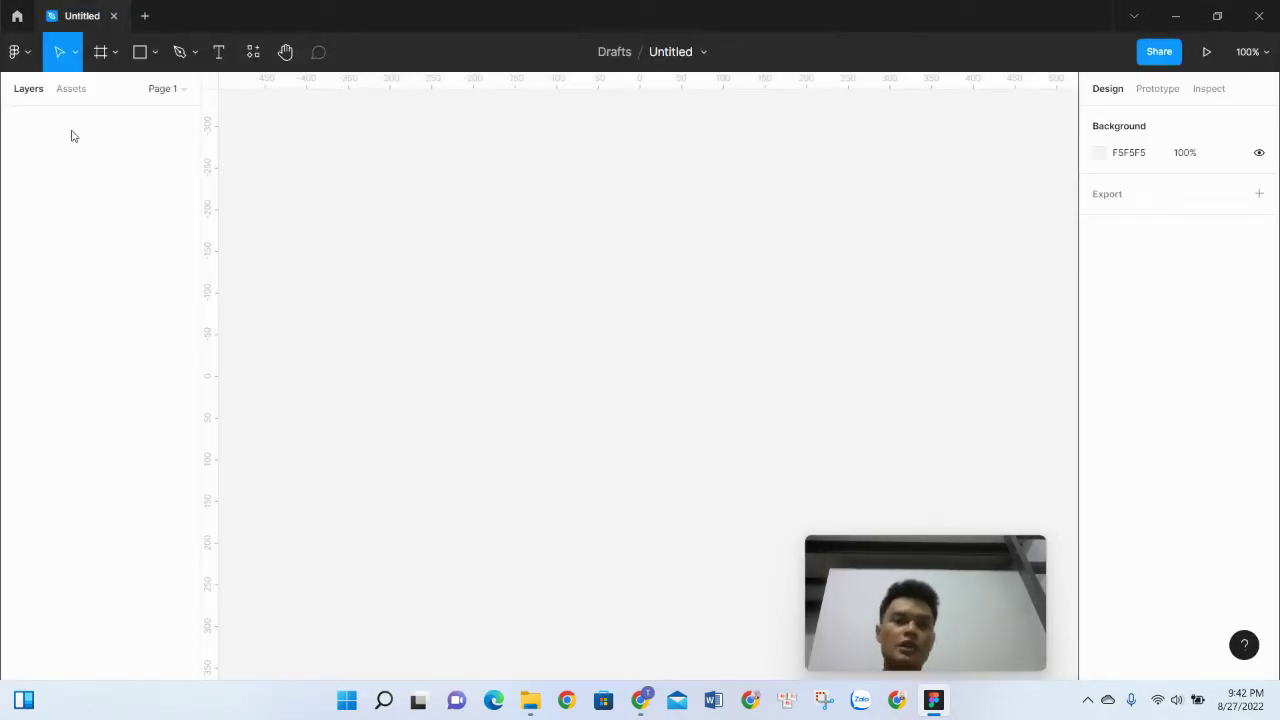
Import duan1.fig as a new draft via New from Sketch file, showing All Files
{"action": "left_click", "coordinate": [20, 52]}
{"action": "mouse_move", "coordinate": [42, 127]}
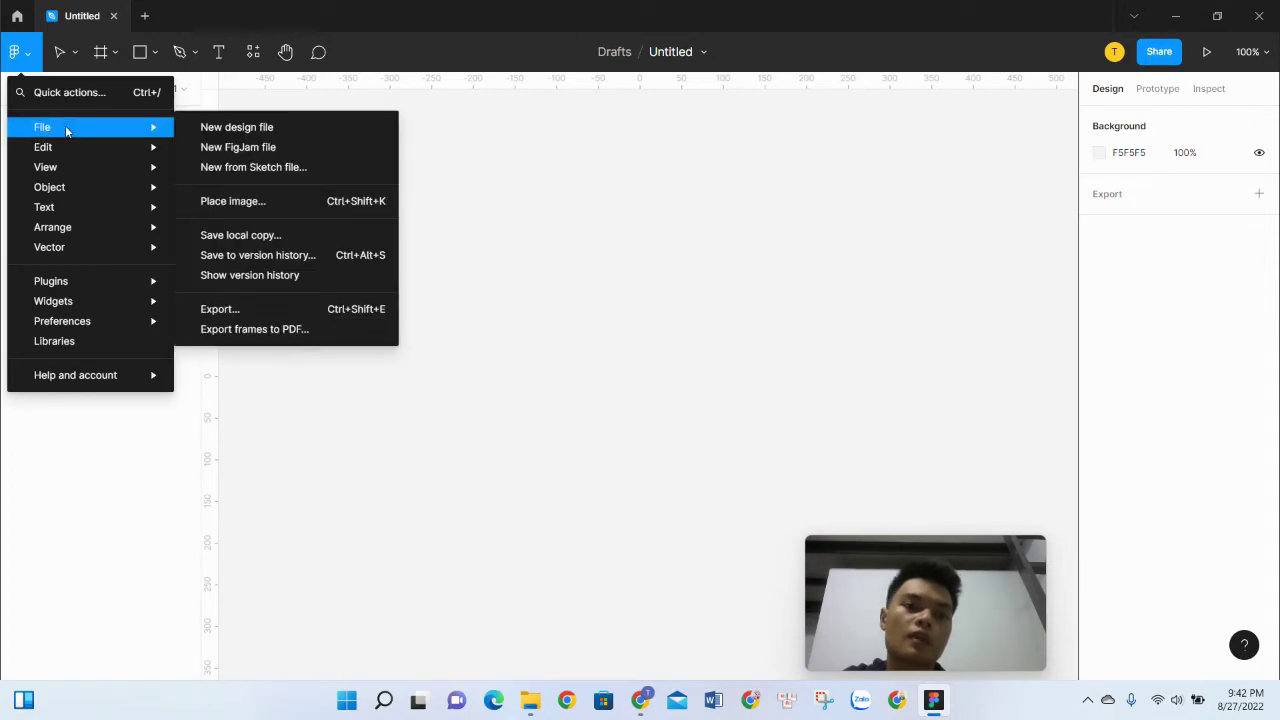
{"action": "left_click", "coordinate": [284, 176]}
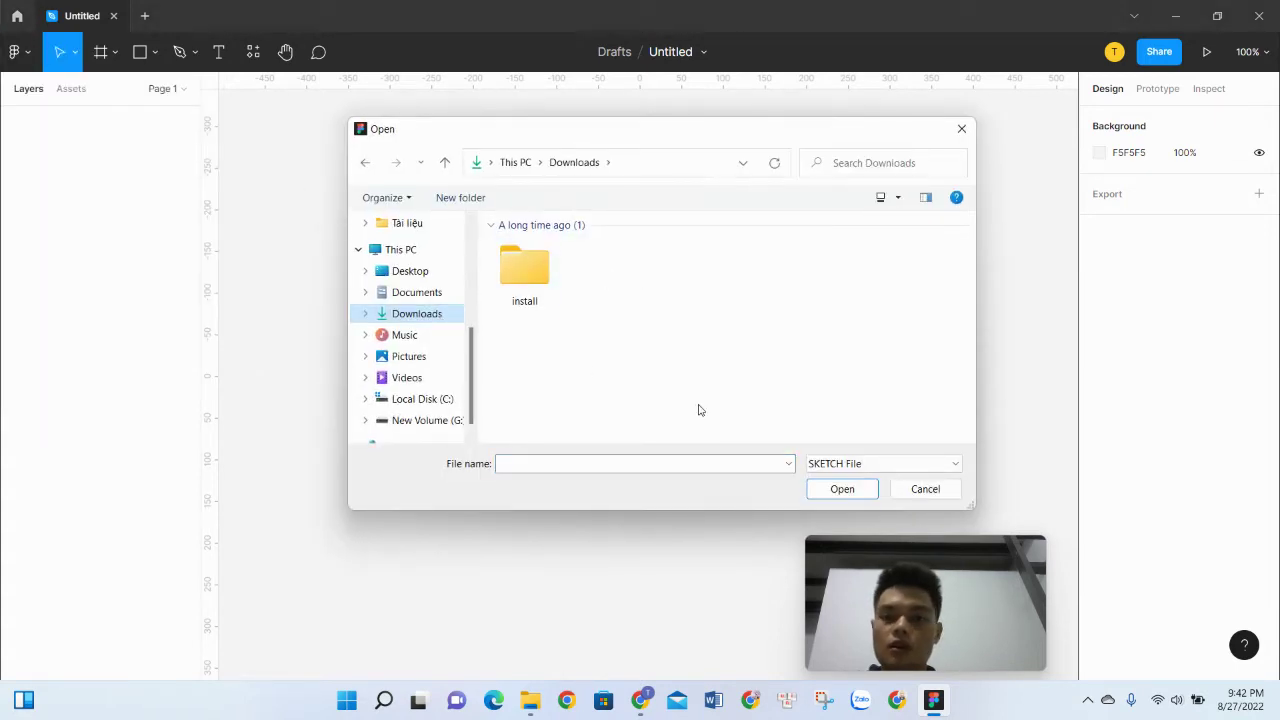
{"action": "left_click", "coordinate": [851, 475]}
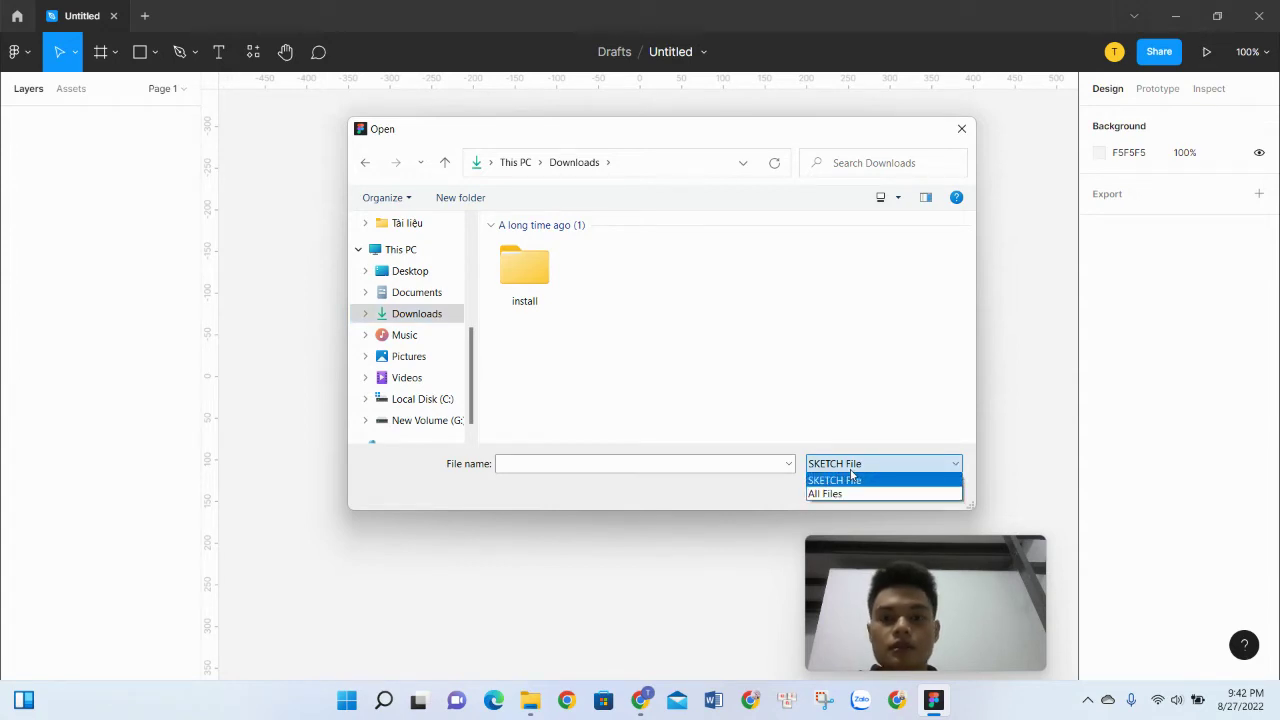
{"action": "left_click", "coordinate": [853, 491]}
{"action": "double_click", "coordinate": [534, 291]}
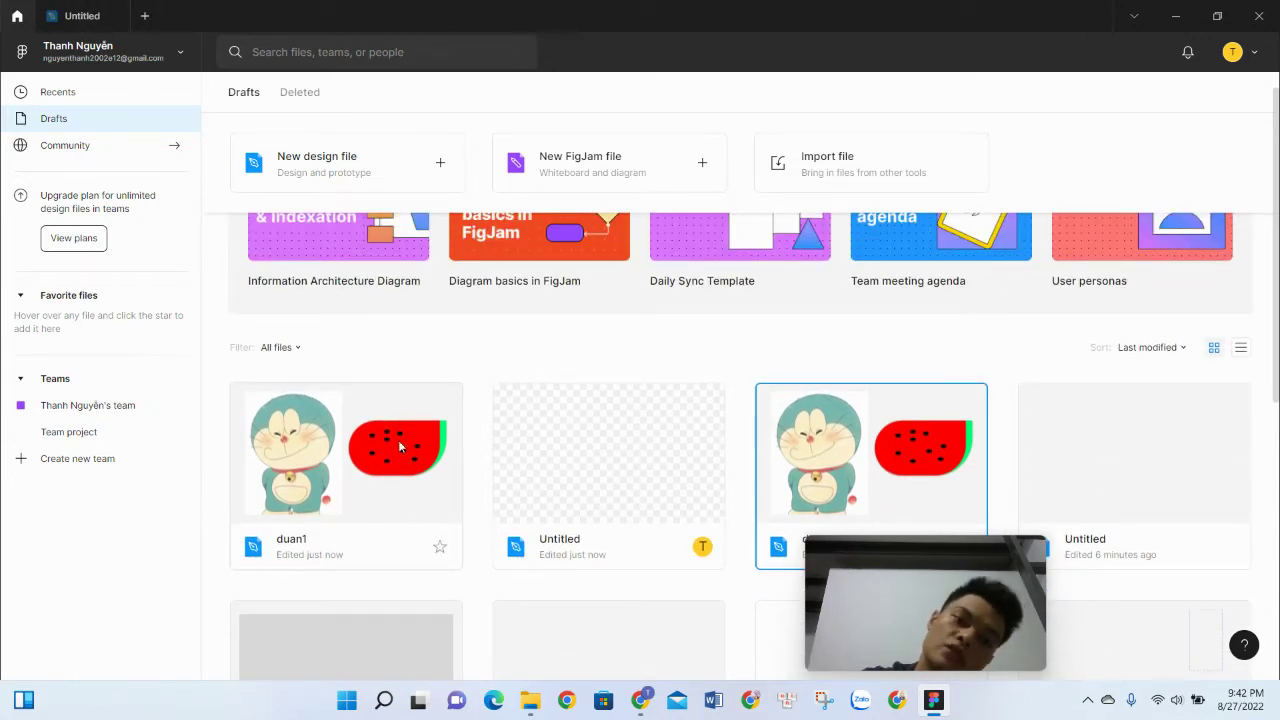
Start a second Sketch import, cancel it, and return to the empty Untitled file
{"action": "left_click", "coordinate": [100, 5]}
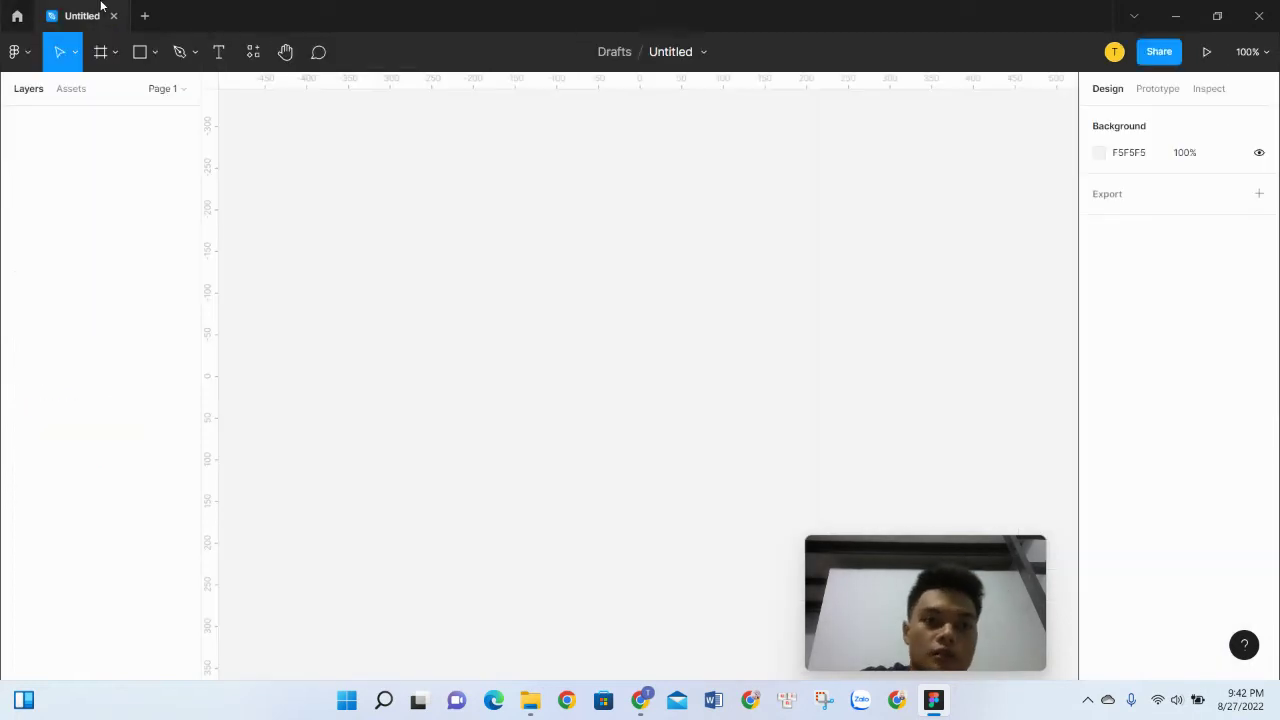
{"action": "left_click", "coordinate": [30, 52]}
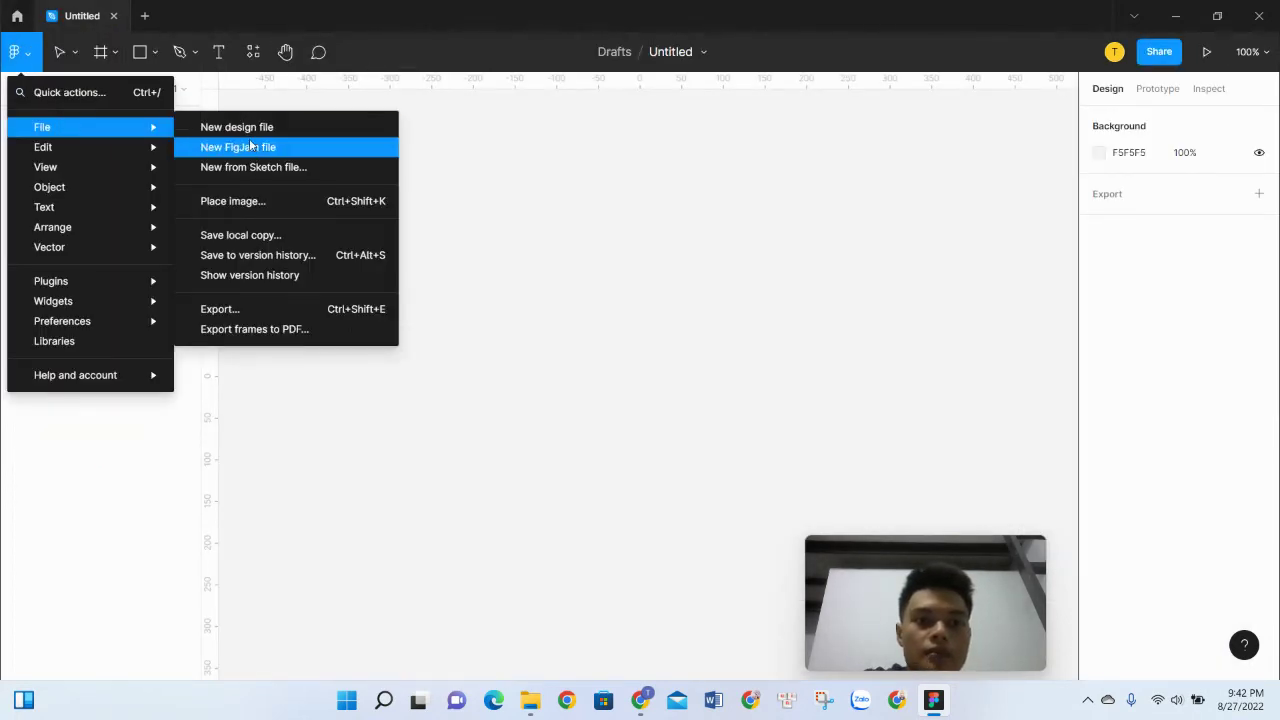
{"action": "left_click", "coordinate": [250, 167]}
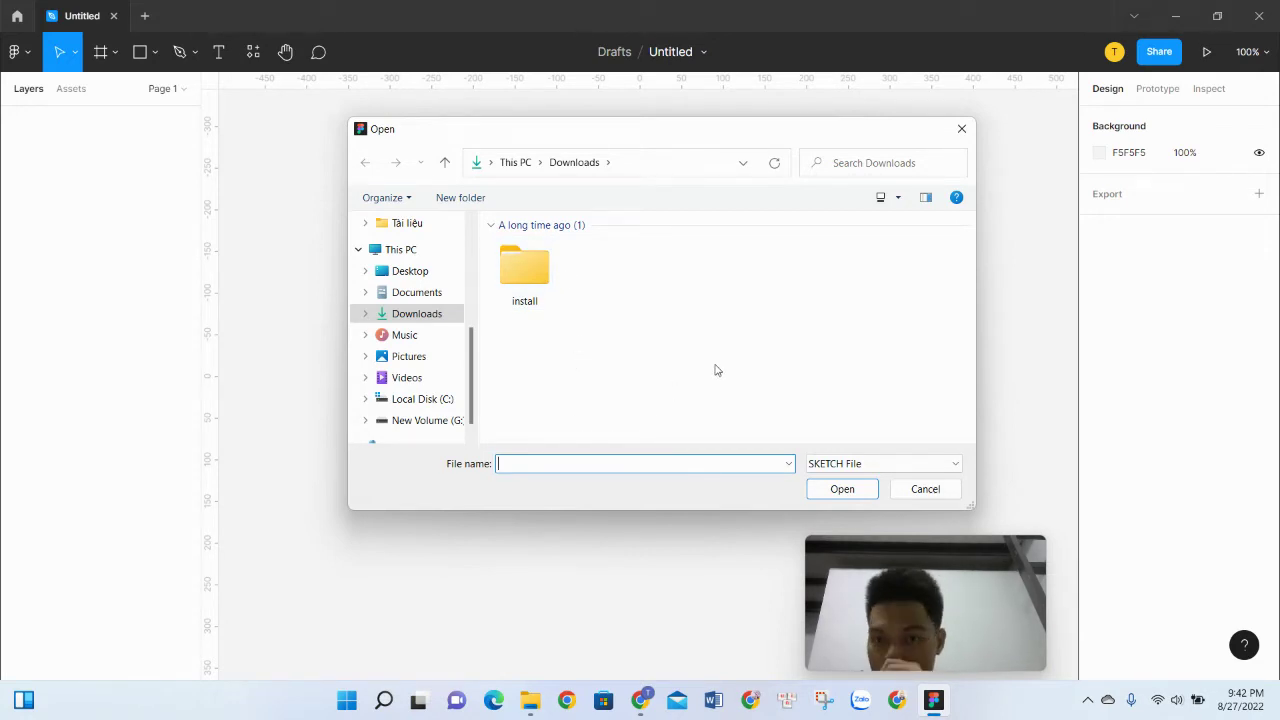
{"action": "left_click", "coordinate": [924, 488]}
{"action": "left_click", "coordinate": [17, 15]}
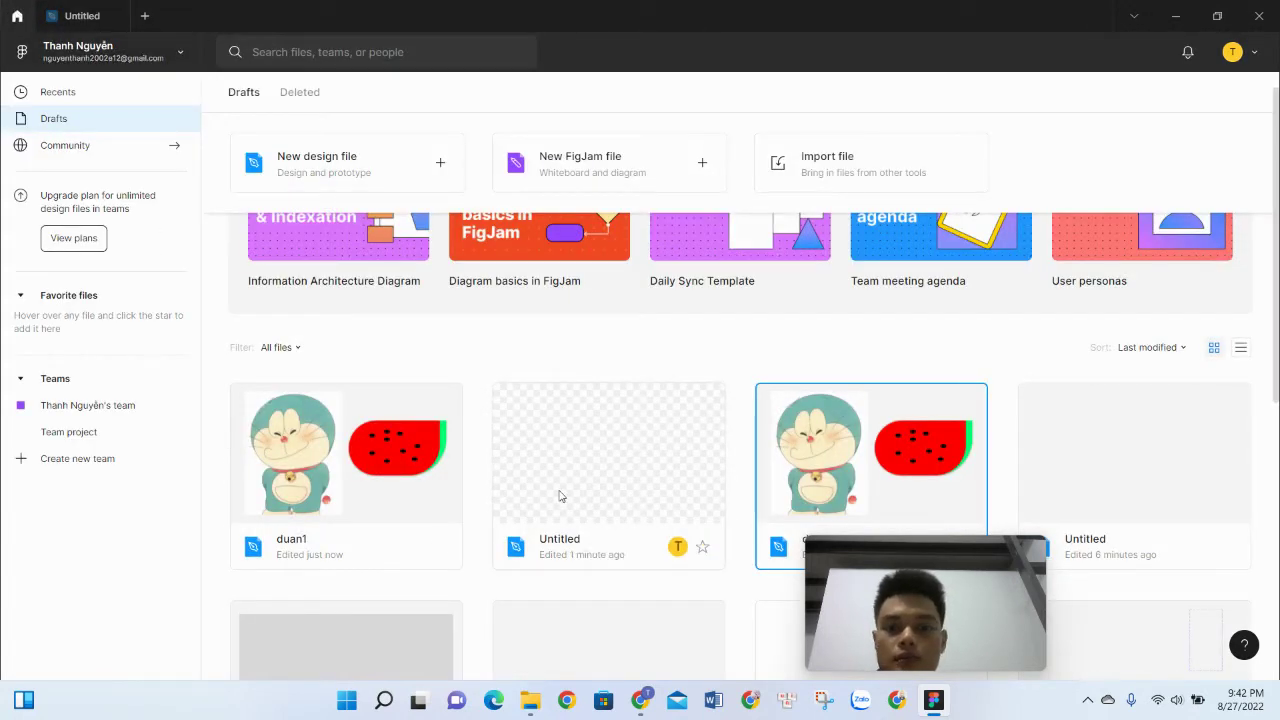
{"action": "mouse_move", "coordinate": [346, 475]}
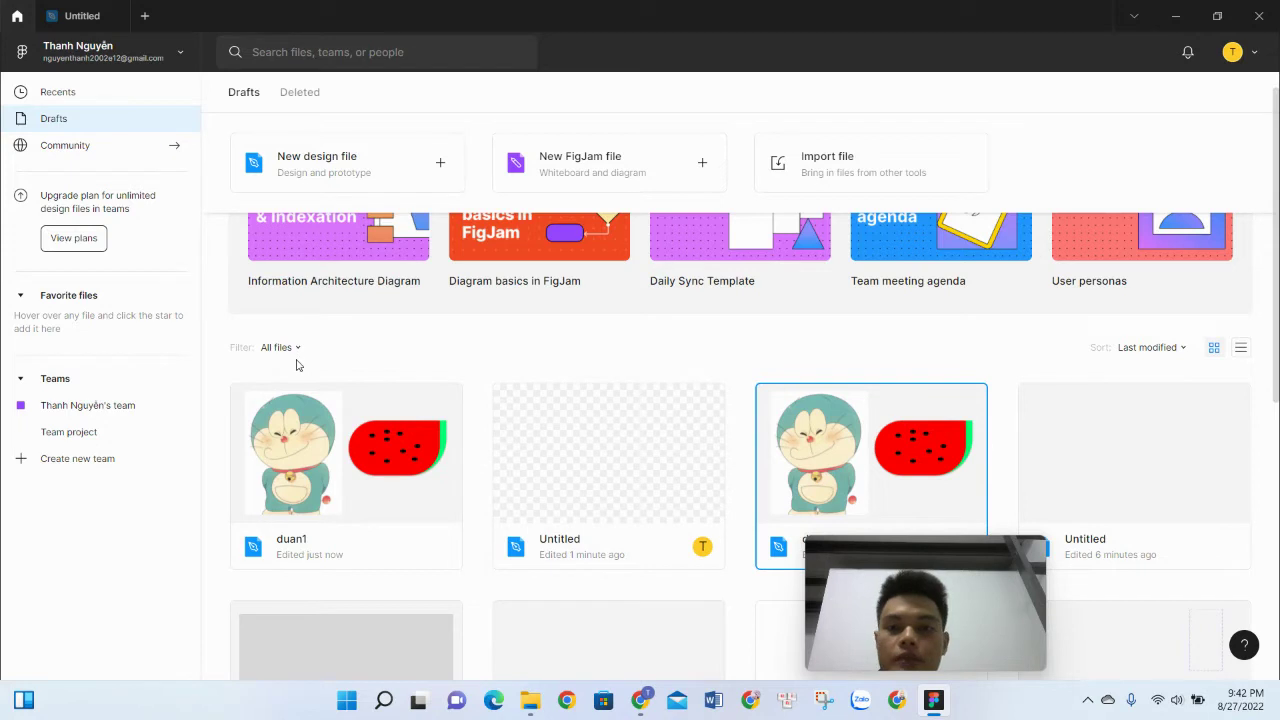
{"action": "left_click", "coordinate": [82, 15]}
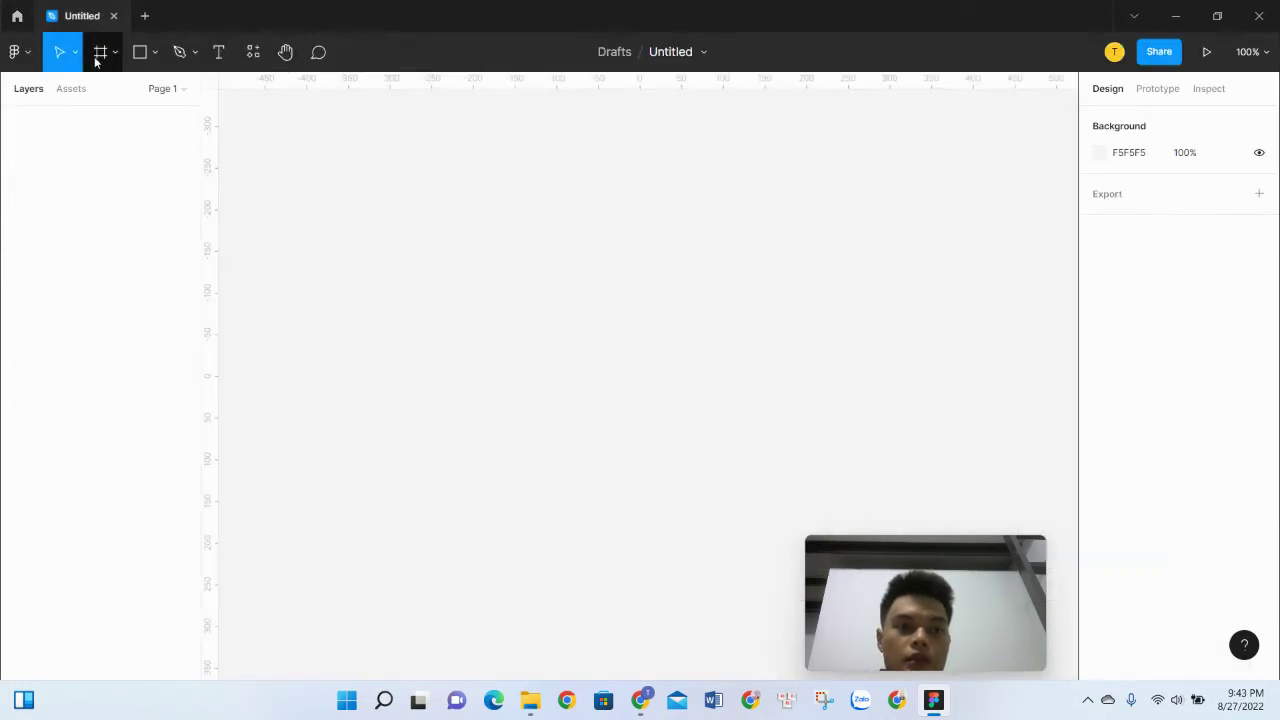
Open New from Sketch file, browse the dialog to Documents, and bring up Windows Search
{"action": "left_click", "coordinate": [14, 51]}
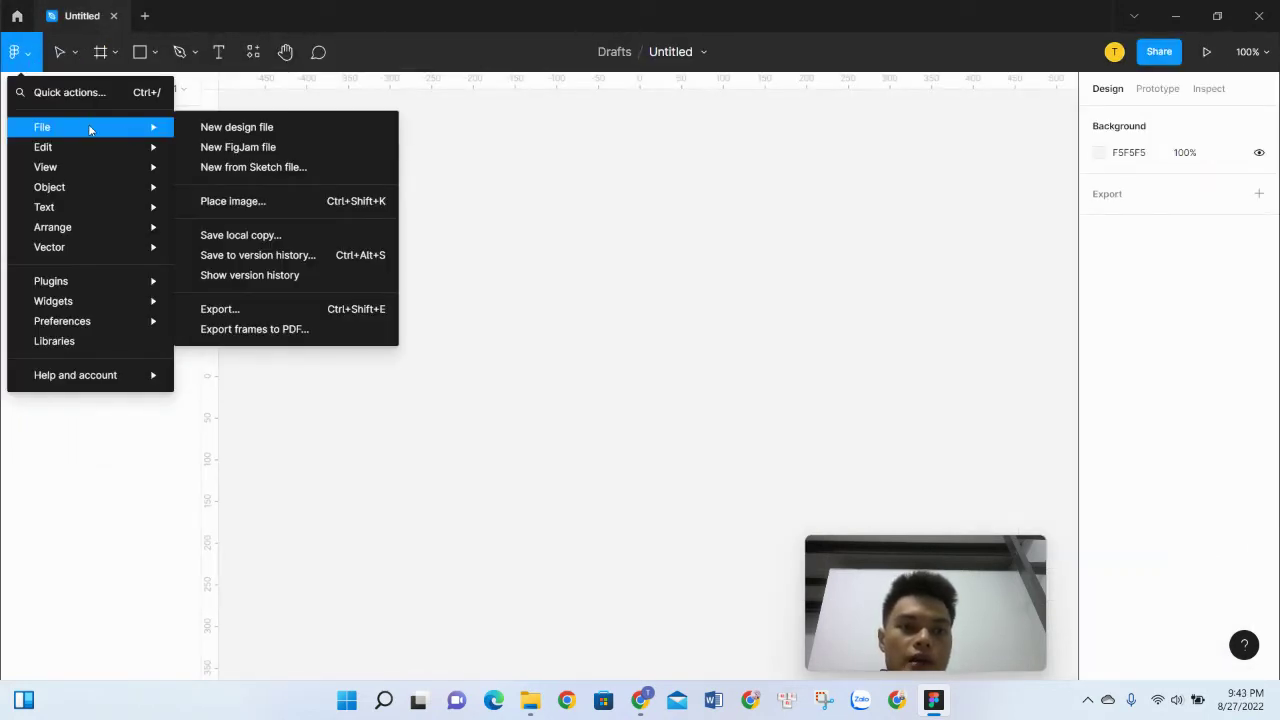
{"action": "left_click", "coordinate": [248, 178]}
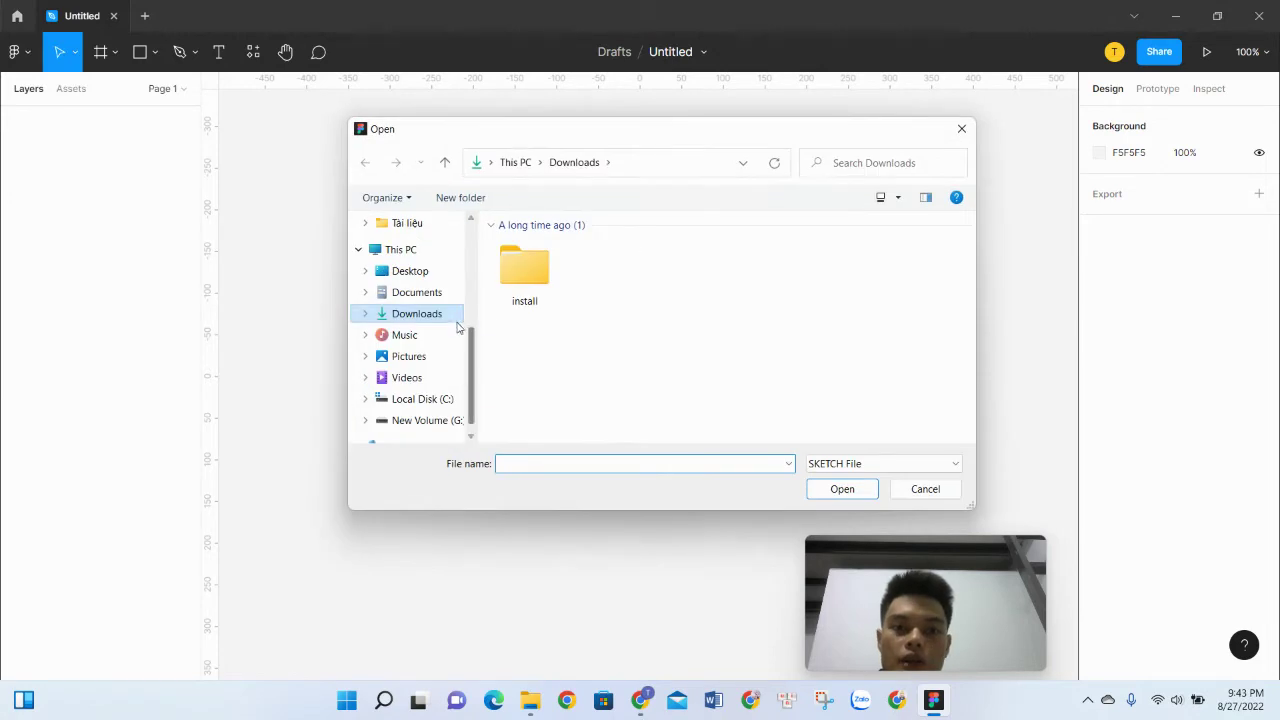
{"action": "left_click", "coordinate": [418, 295]}
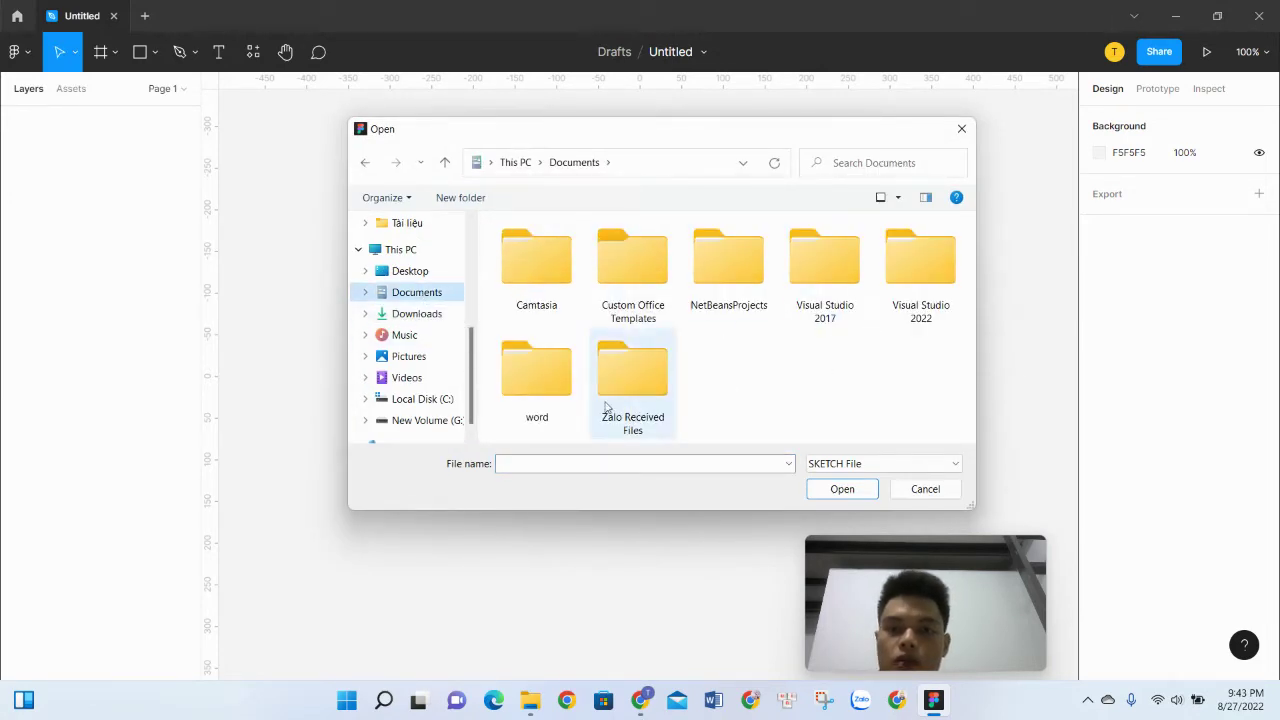
{"action": "mouse_move", "coordinate": [472, 370]}
{"action": "left_mouse_down"}
{"action": "mouse_move", "coordinate": [475, 321]}
{"action": "mouse_move", "coordinate": [475, 353]}
{"action": "left_mouse_up"}
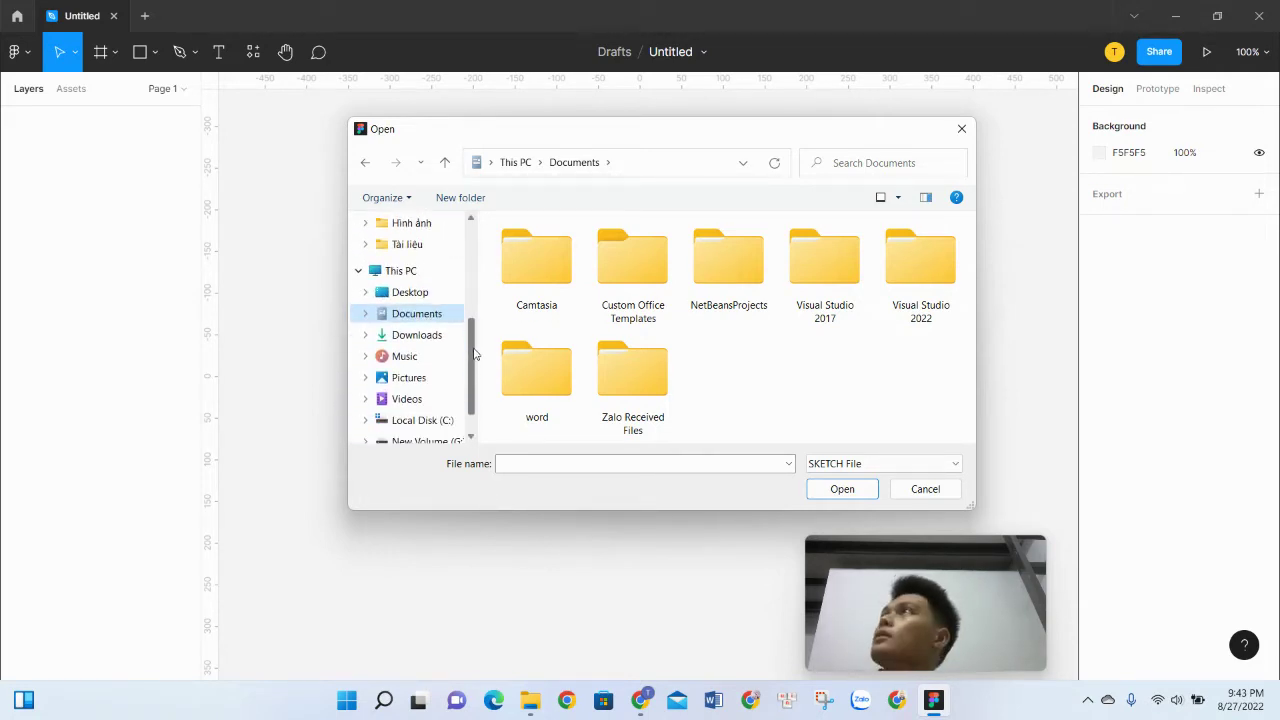
{"action": "left_click", "coordinate": [383, 699]}
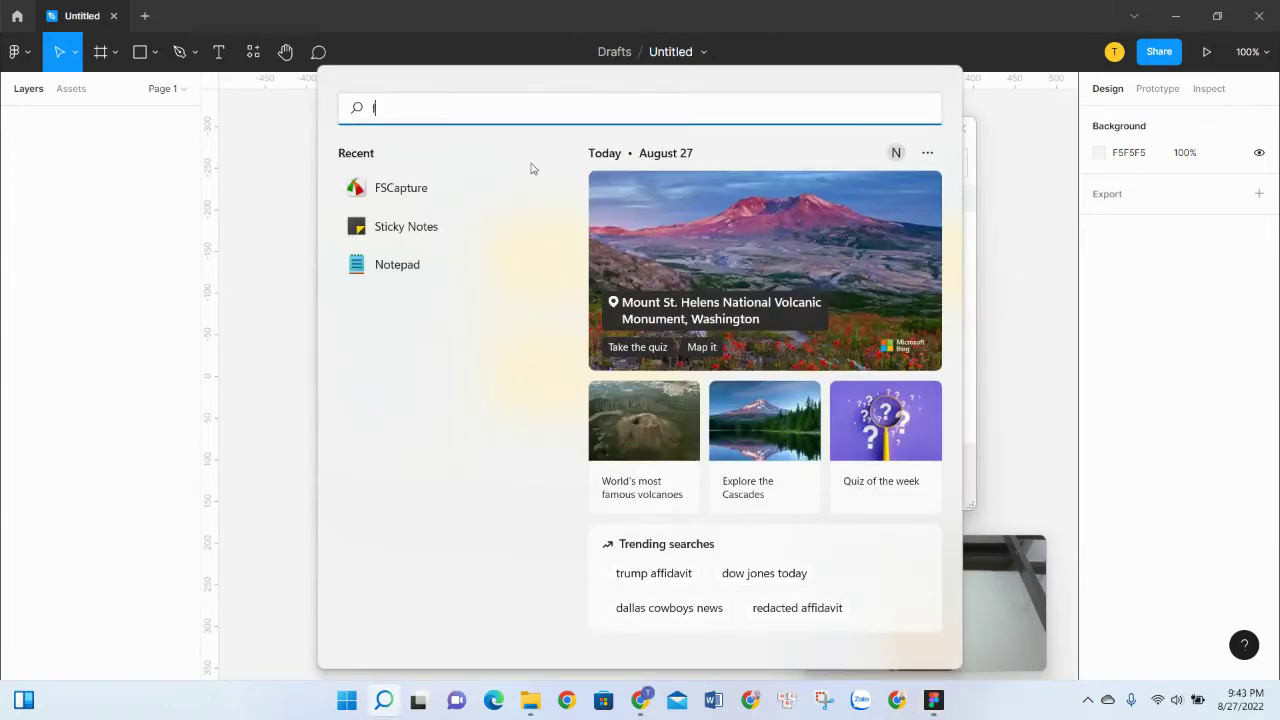
Search 'figma', open the shortcut's file location, copy the Figma, Inc folder path, and minimize Explorer
{"action": "type", "text": "figma"}
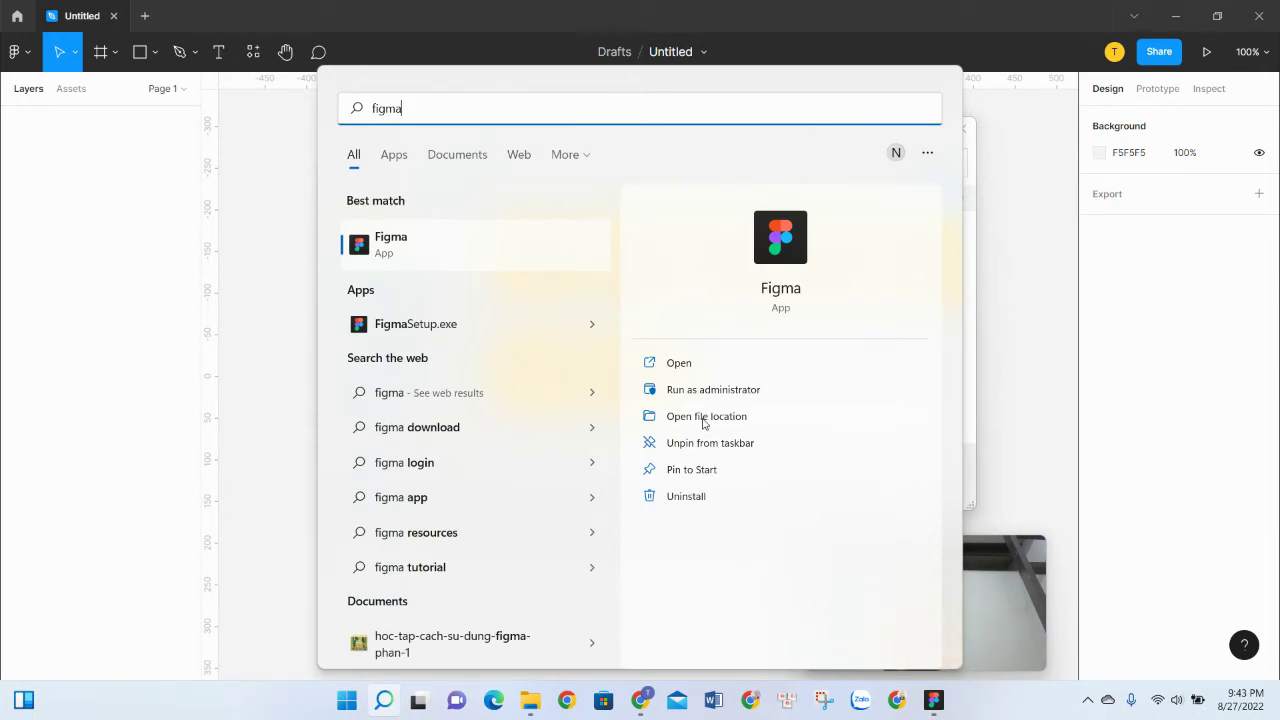
{"action": "left_click", "coordinate": [706, 416]}
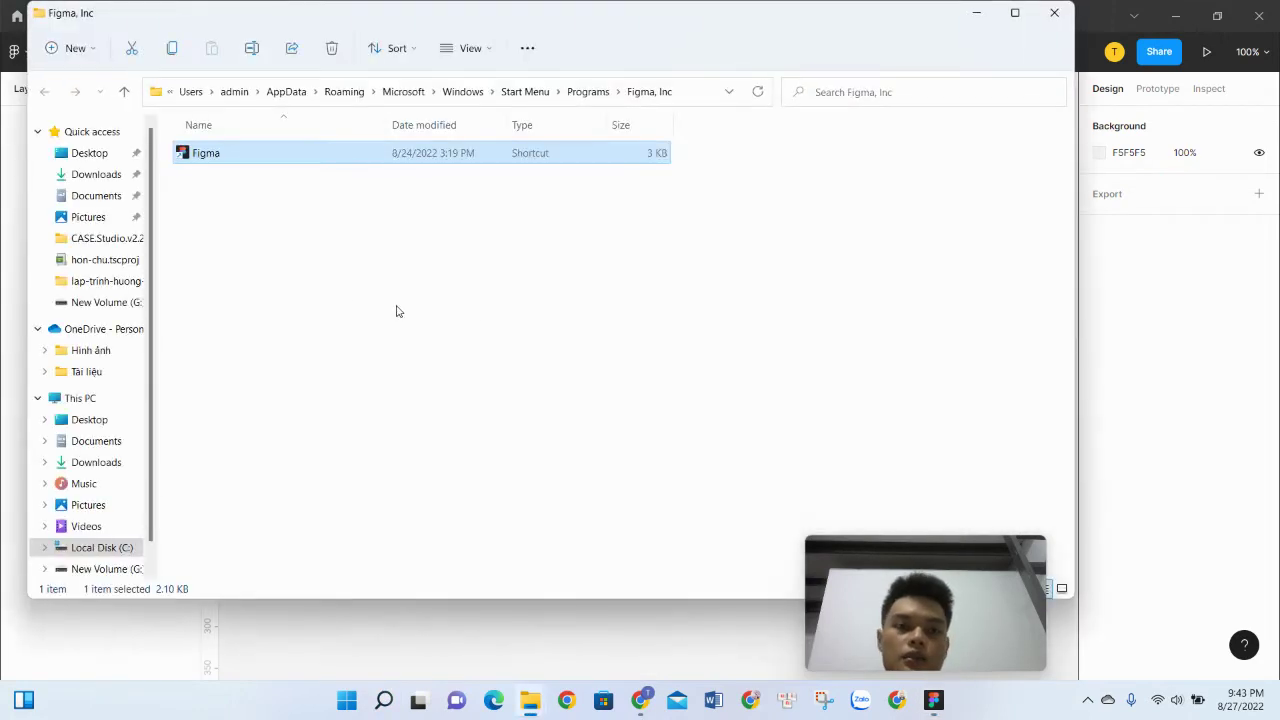
{"action": "left_click", "coordinate": [690, 98]}
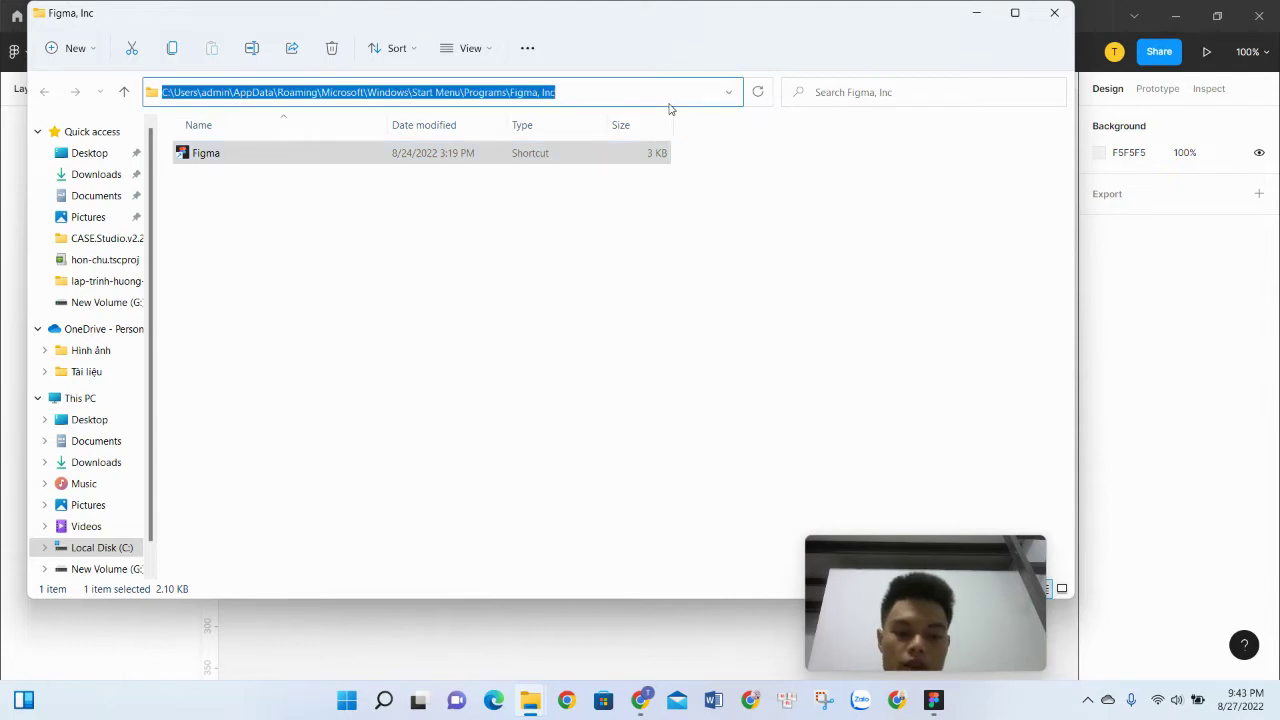
{"action": "left_click", "coordinate": [965, 19]}
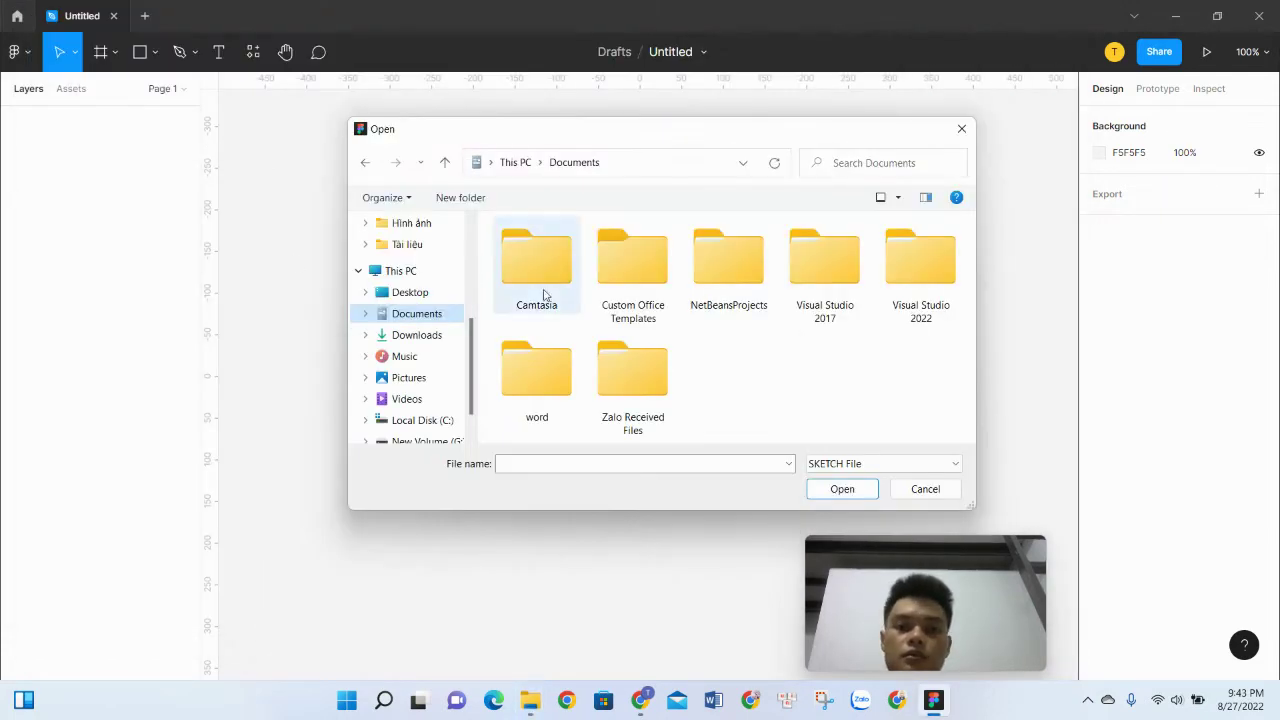
Navigate the Open dialog to the pasted Figma, Inc Start Menu folder path
{"action": "left_click", "coordinate": [620, 174]}
{"action": "key", "text": "ctrl+v"}
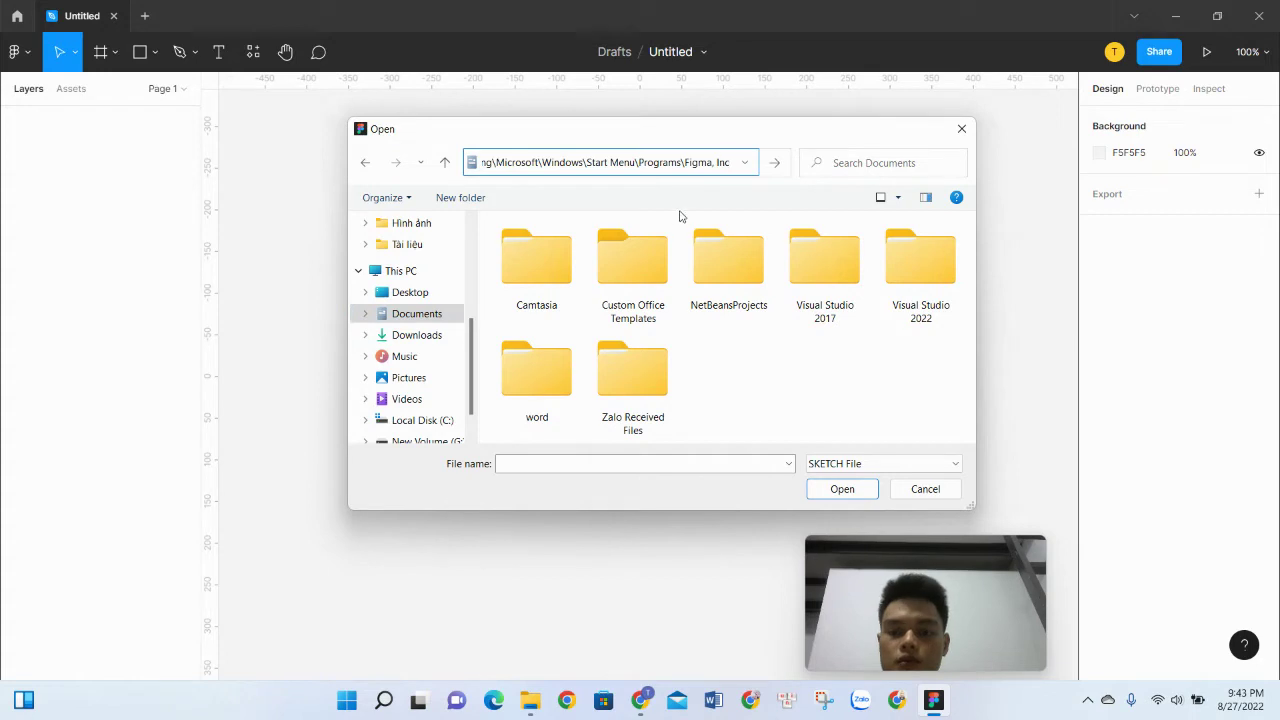
{"action": "key", "text": "Return"}
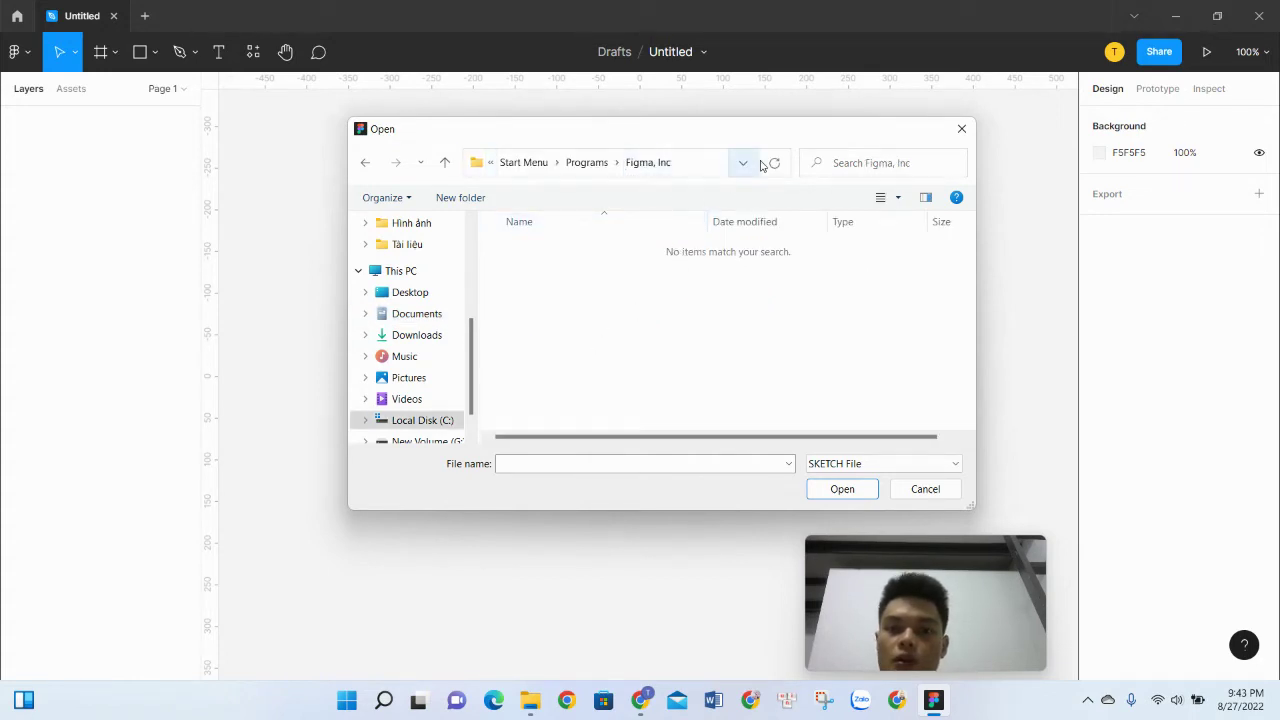
{"action": "left_click", "coordinate": [365, 164]}
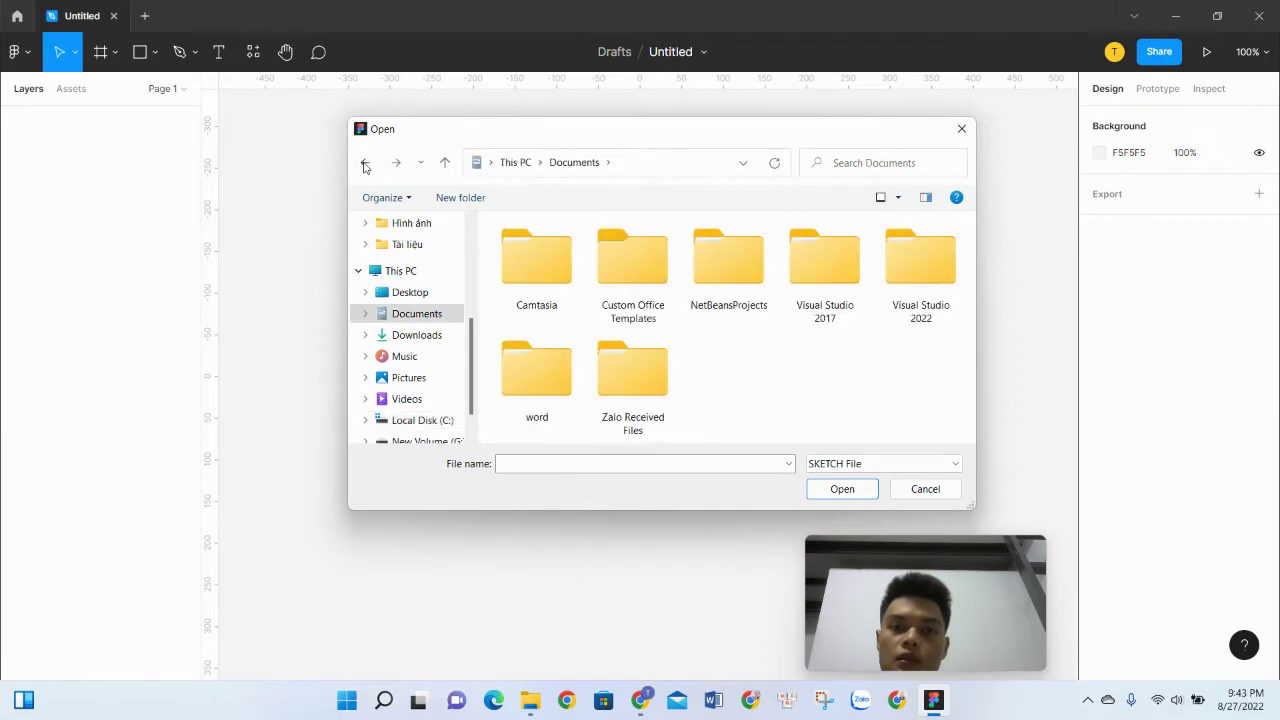
{"action": "left_click", "coordinate": [713, 172]}
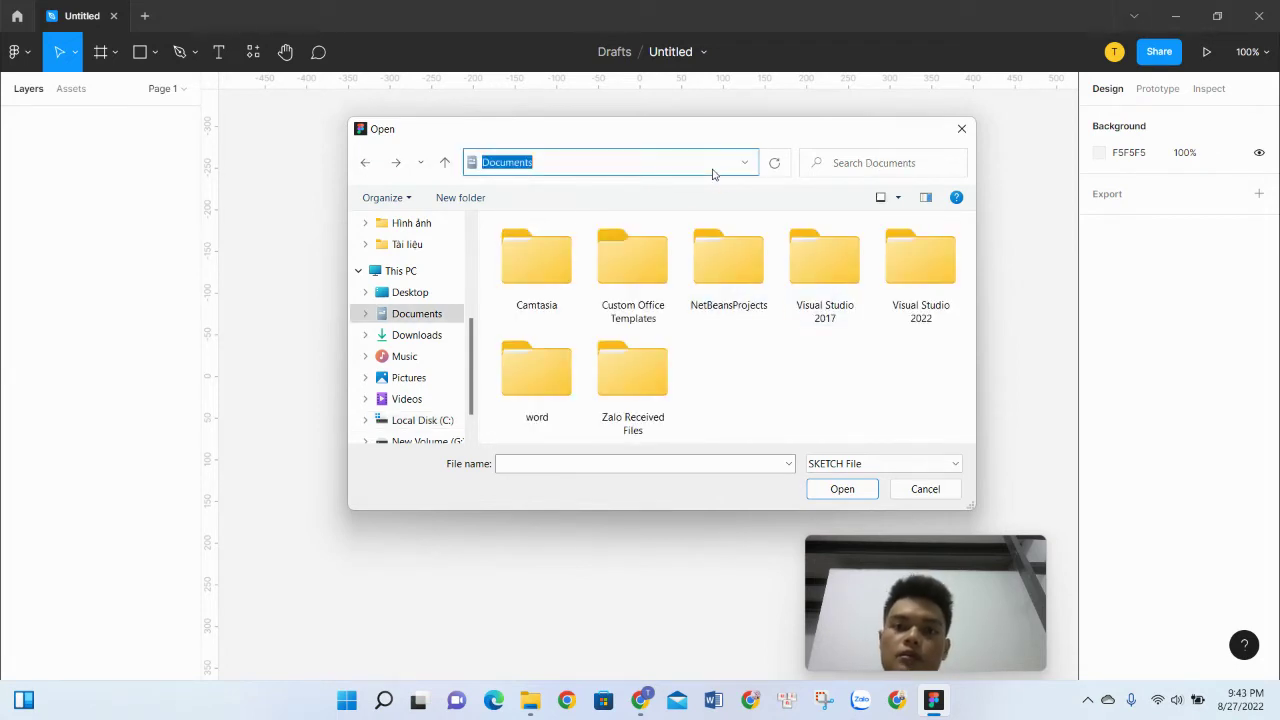
{"action": "key", "text": "ctrl+v"}
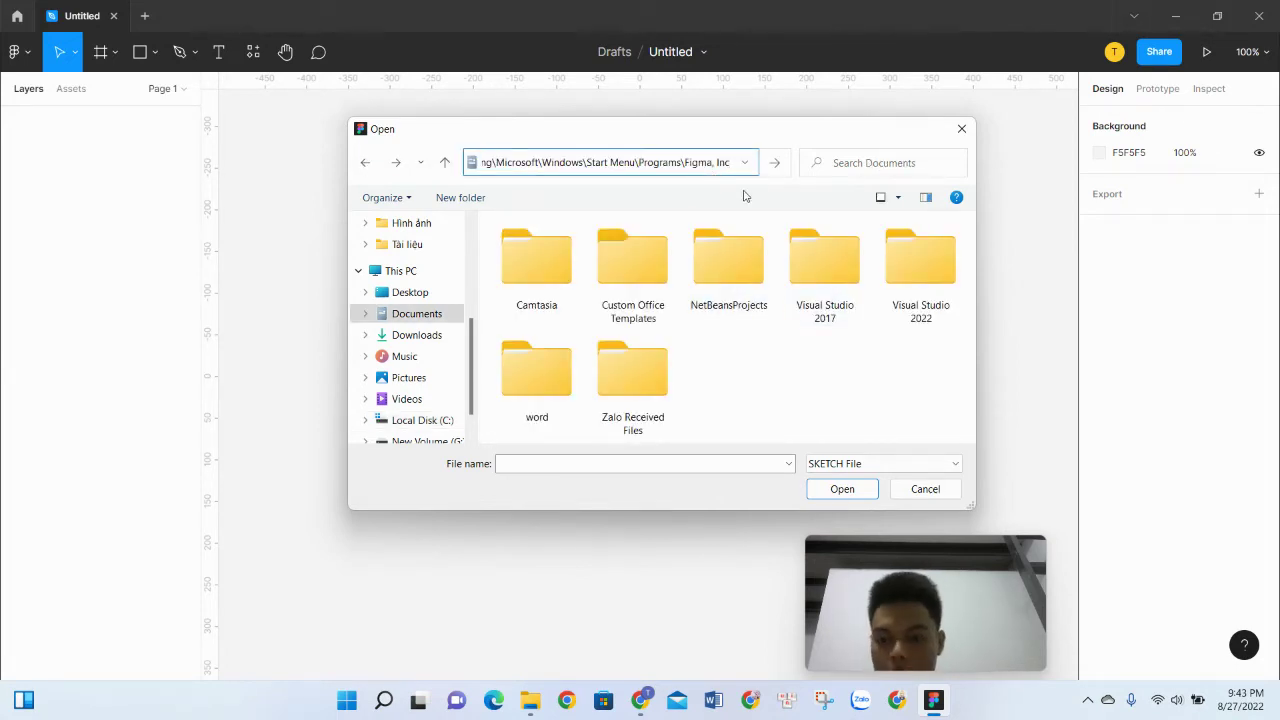
{"action": "key", "text": "Return"}
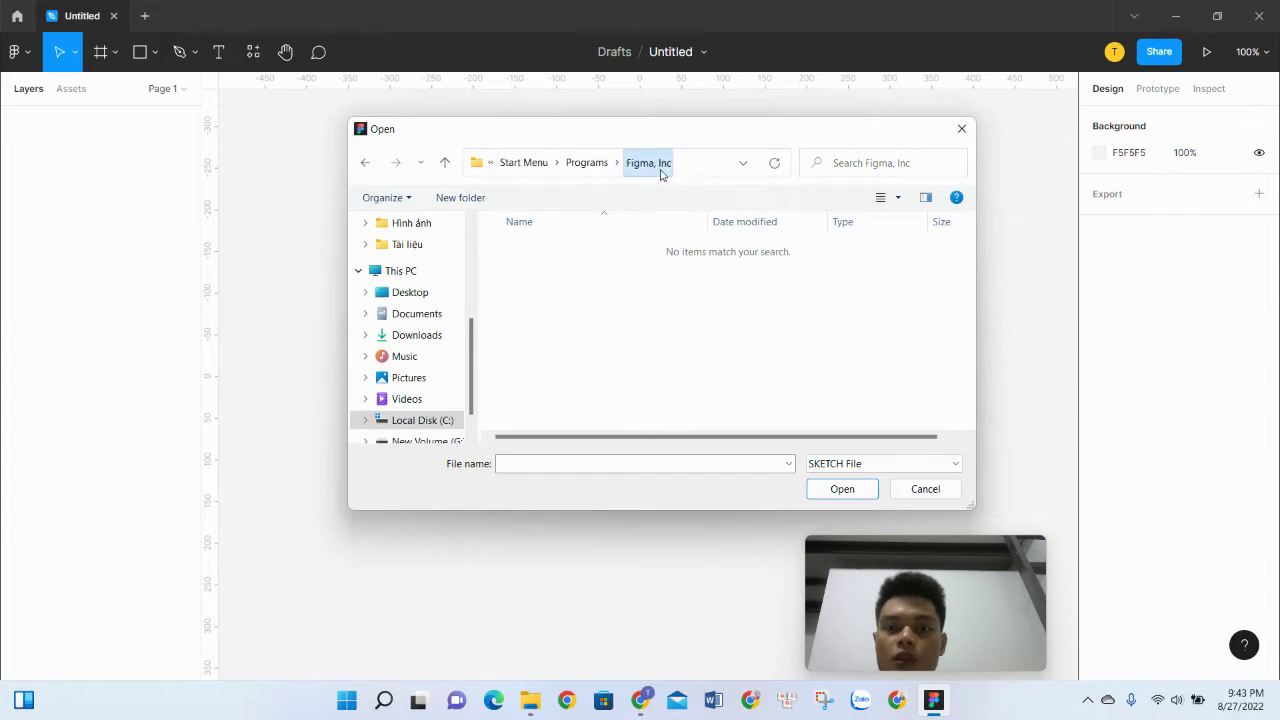
Browse Programs and the Figma, Inc folder, then close the dialog and return to Drafts
{"action": "left_click", "coordinate": [590, 163]}
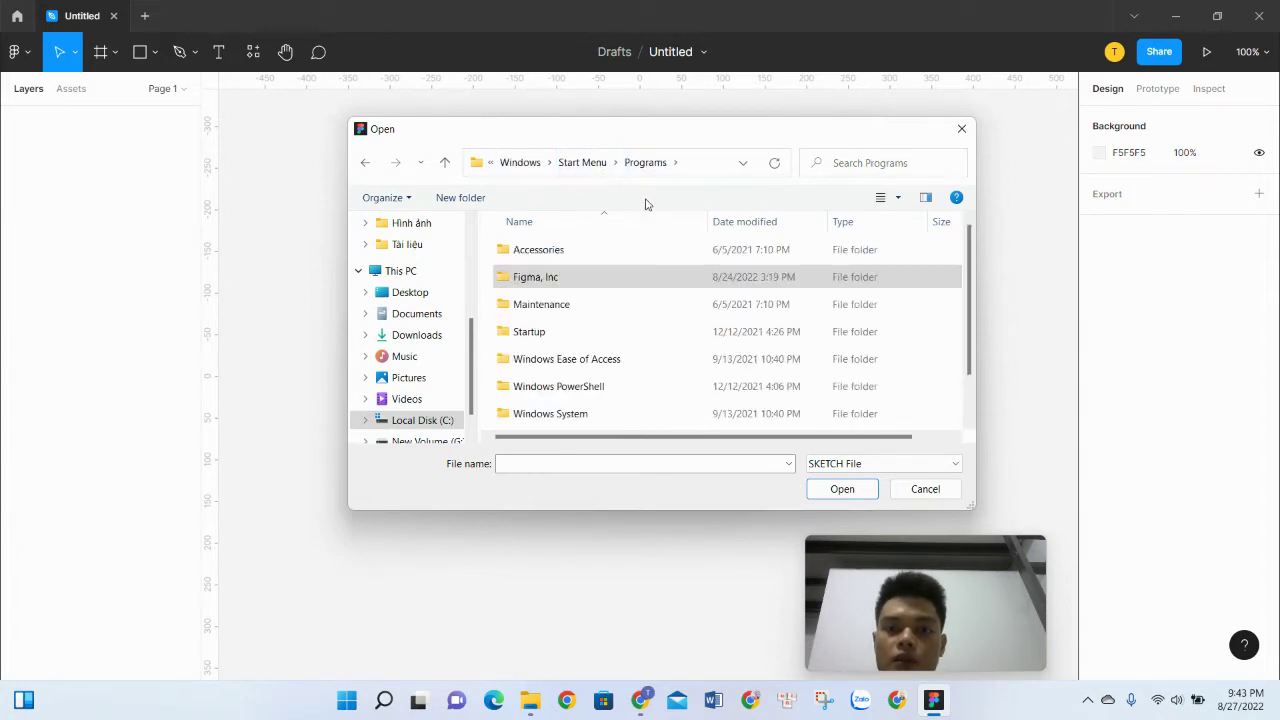
{"action": "left_click", "coordinate": [600, 272]}
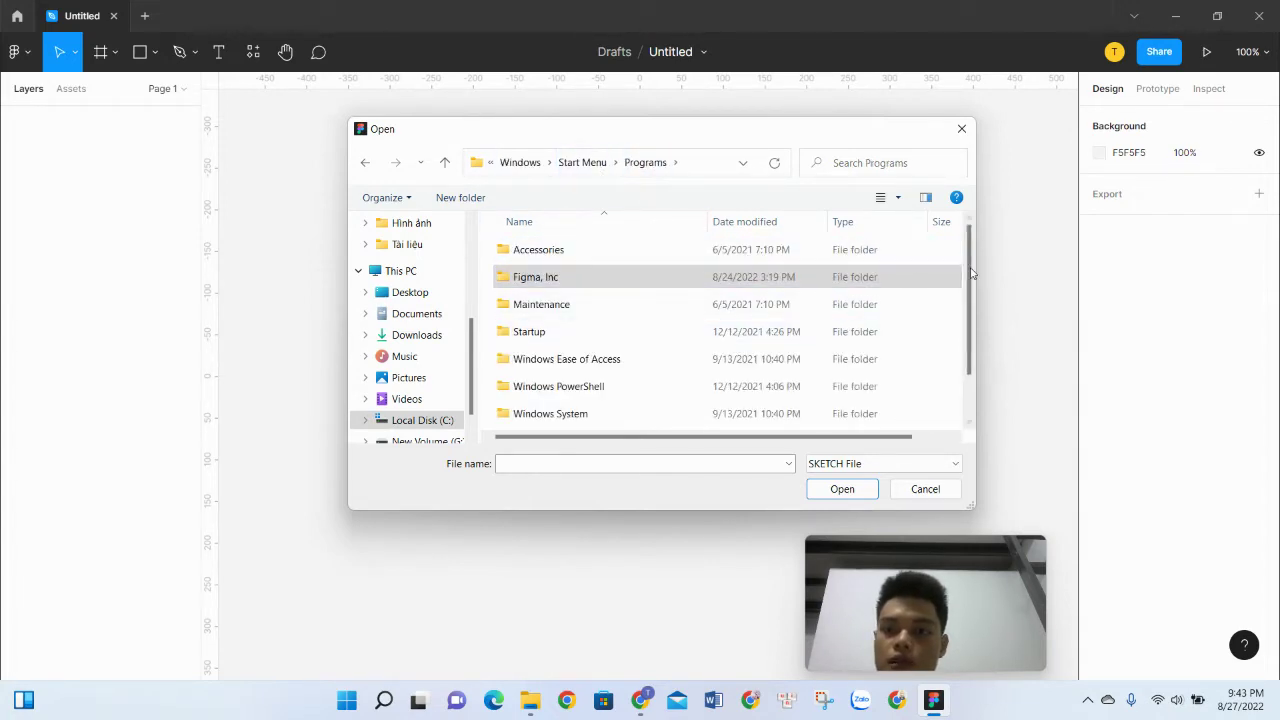
{"action": "left_click_drag", "start_coordinate": [969, 283], "coordinate": [977, 327]}
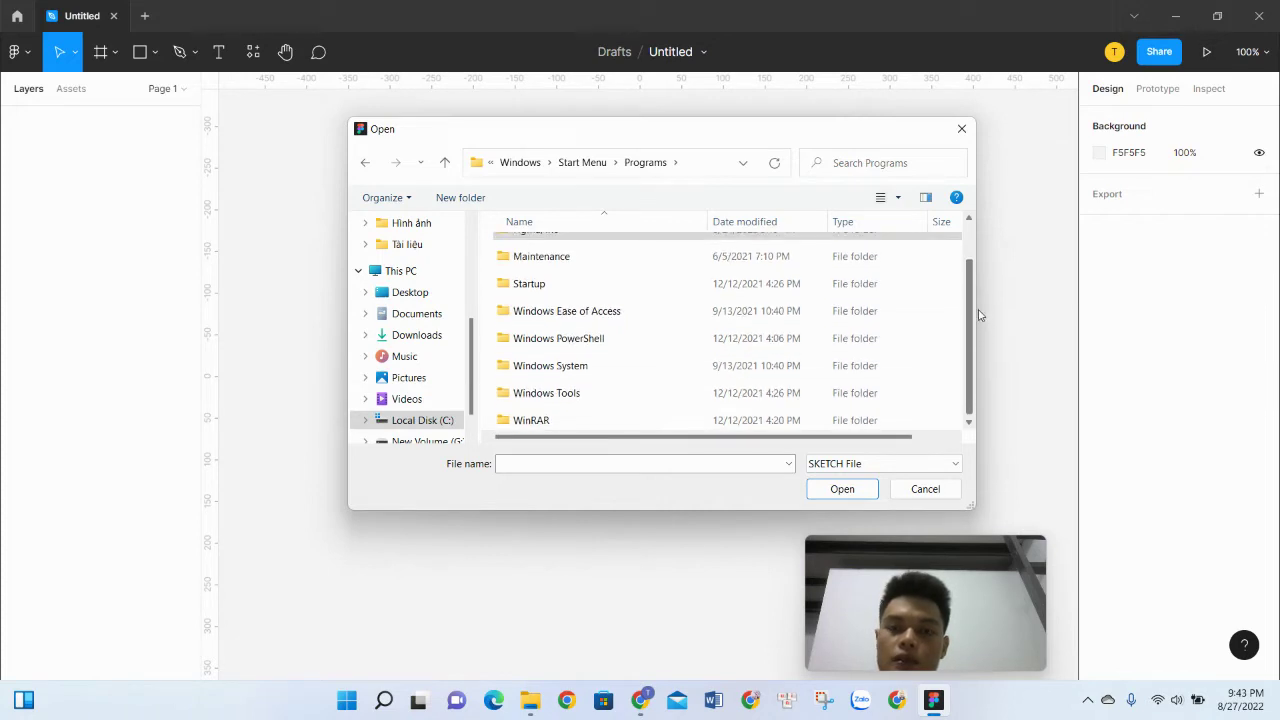
{"action": "scroll", "coordinate": [958, 268], "scroll_direction": "up", "scroll_amount": 2}
{"action": "scroll", "coordinate": [958, 266], "scroll_direction": "down", "scroll_amount": 1}
{"action": "scroll", "coordinate": [960, 280], "scroll_direction": "up", "scroll_amount": 1}
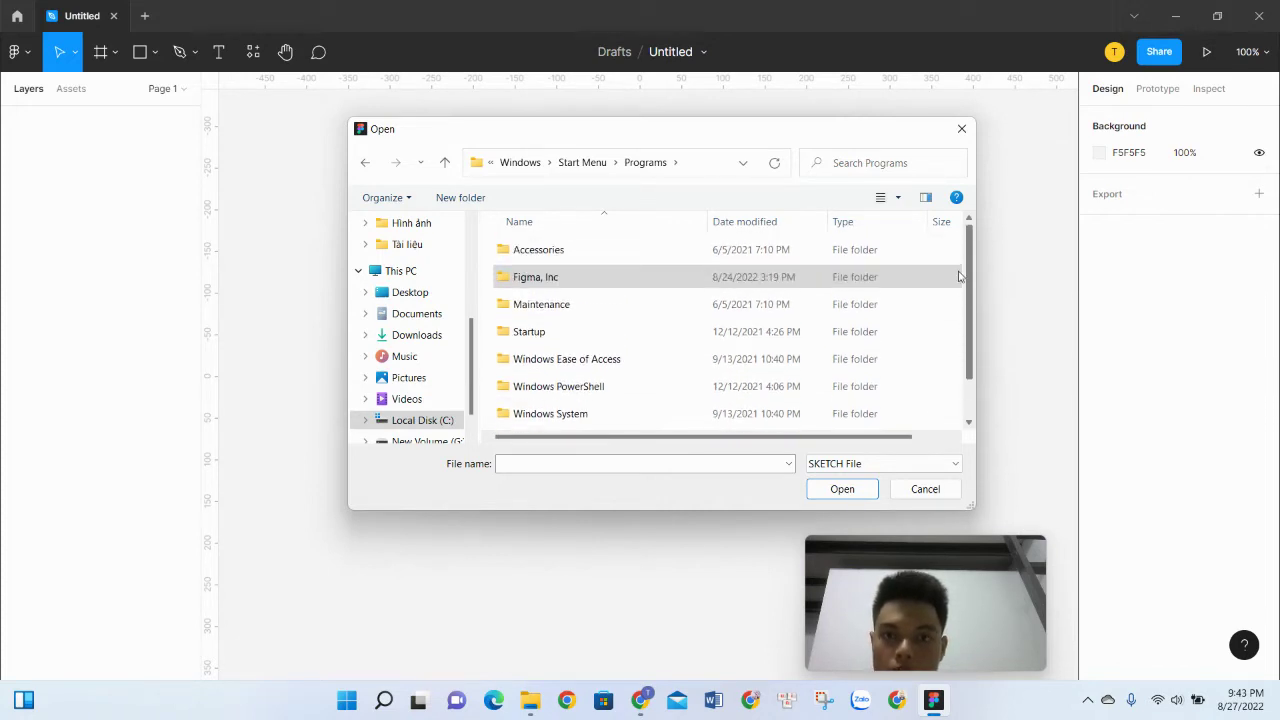
{"action": "left_click", "coordinate": [558, 284]}
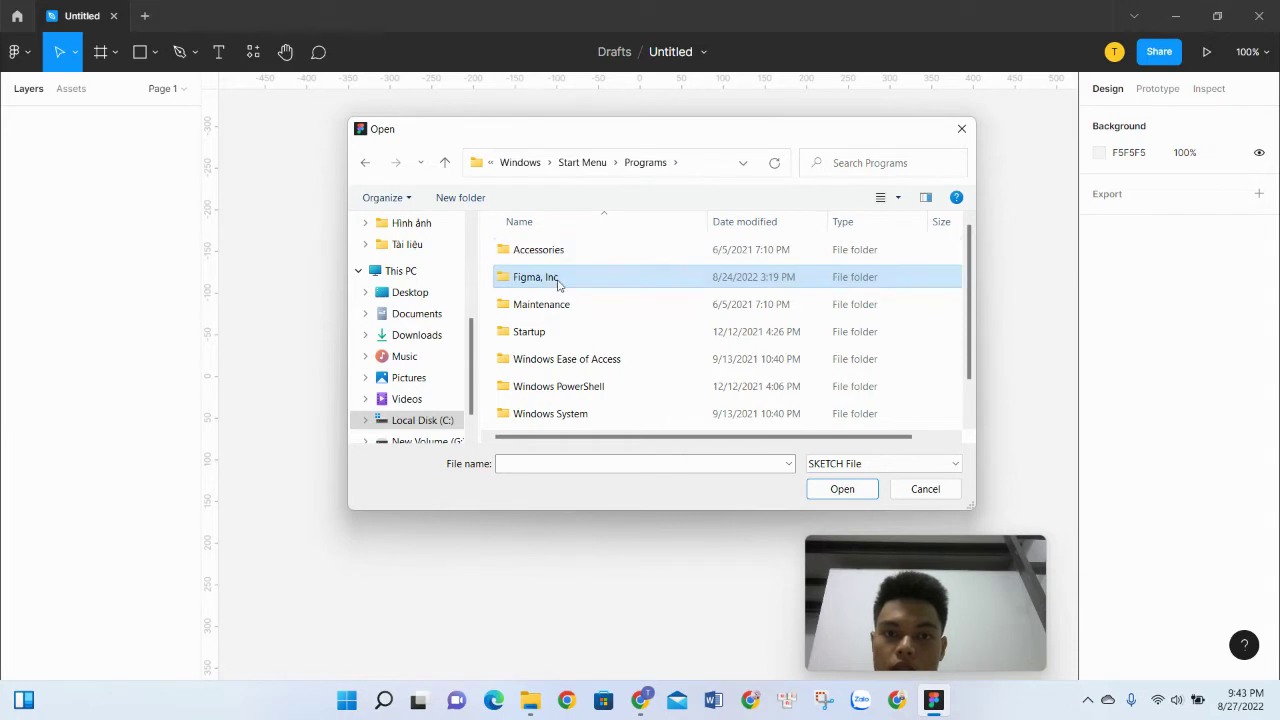
{"action": "double_click", "coordinate": [557, 280]}
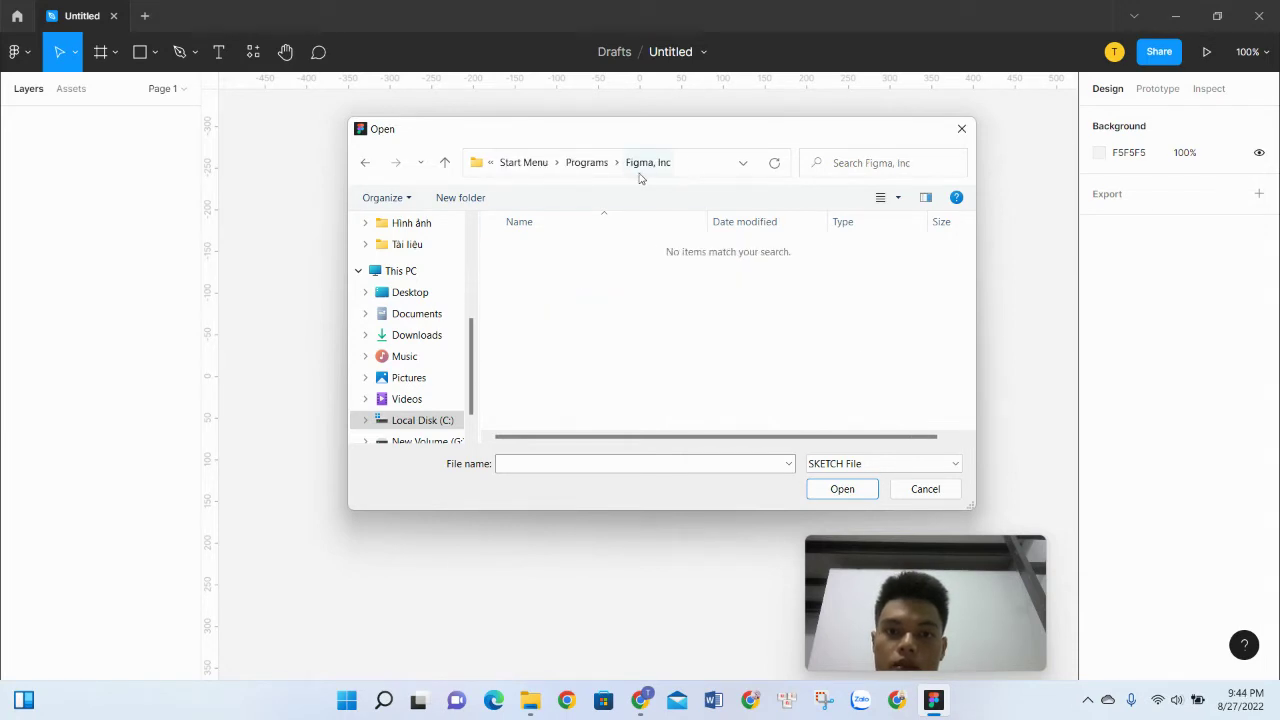
{"action": "left_click", "coordinate": [590, 164]}
{"action": "left_click", "coordinate": [549, 163]}
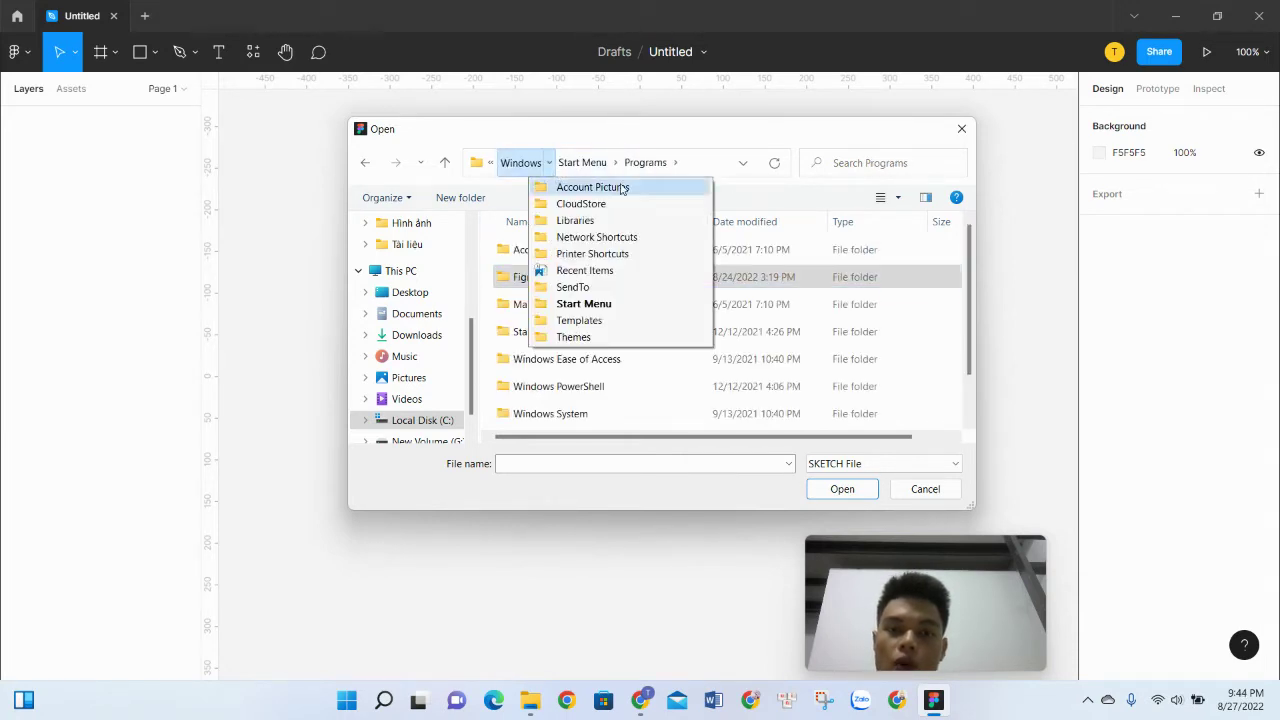
{"action": "left_click", "coordinate": [961, 129]}
{"action": "left_click", "coordinate": [17, 16]}
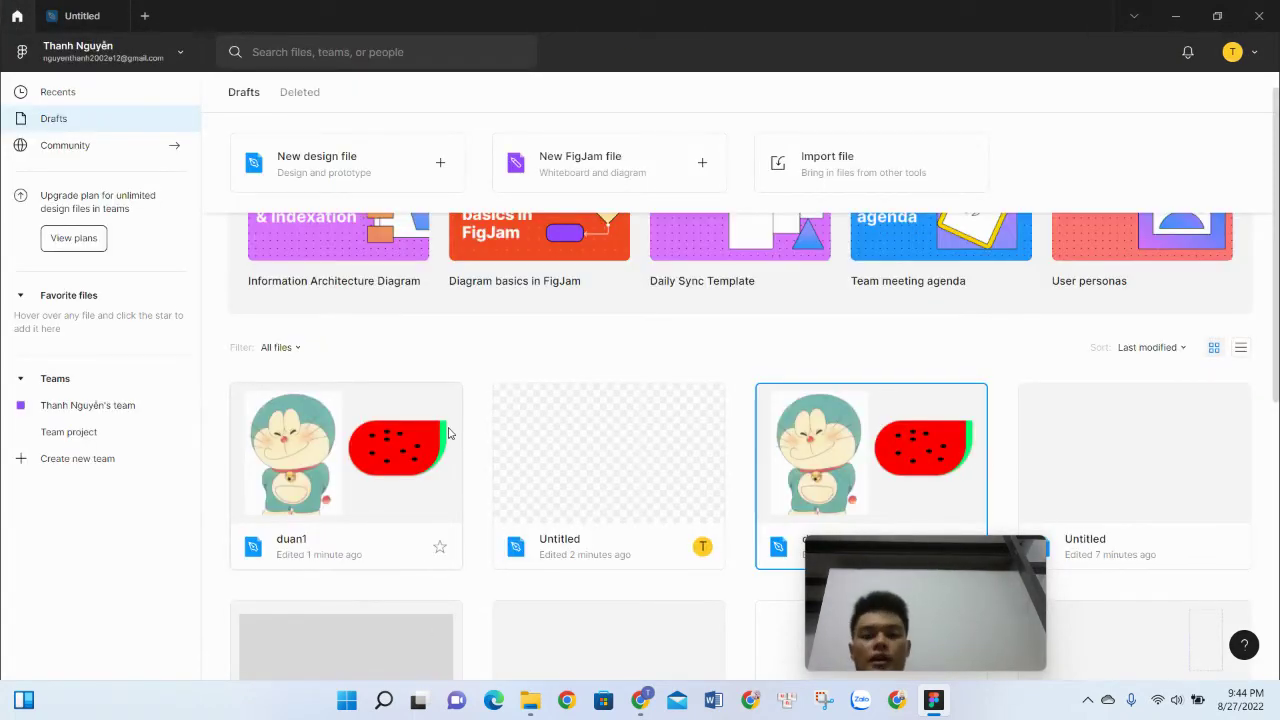
{"action": "mouse_move", "coordinate": [346, 475]}
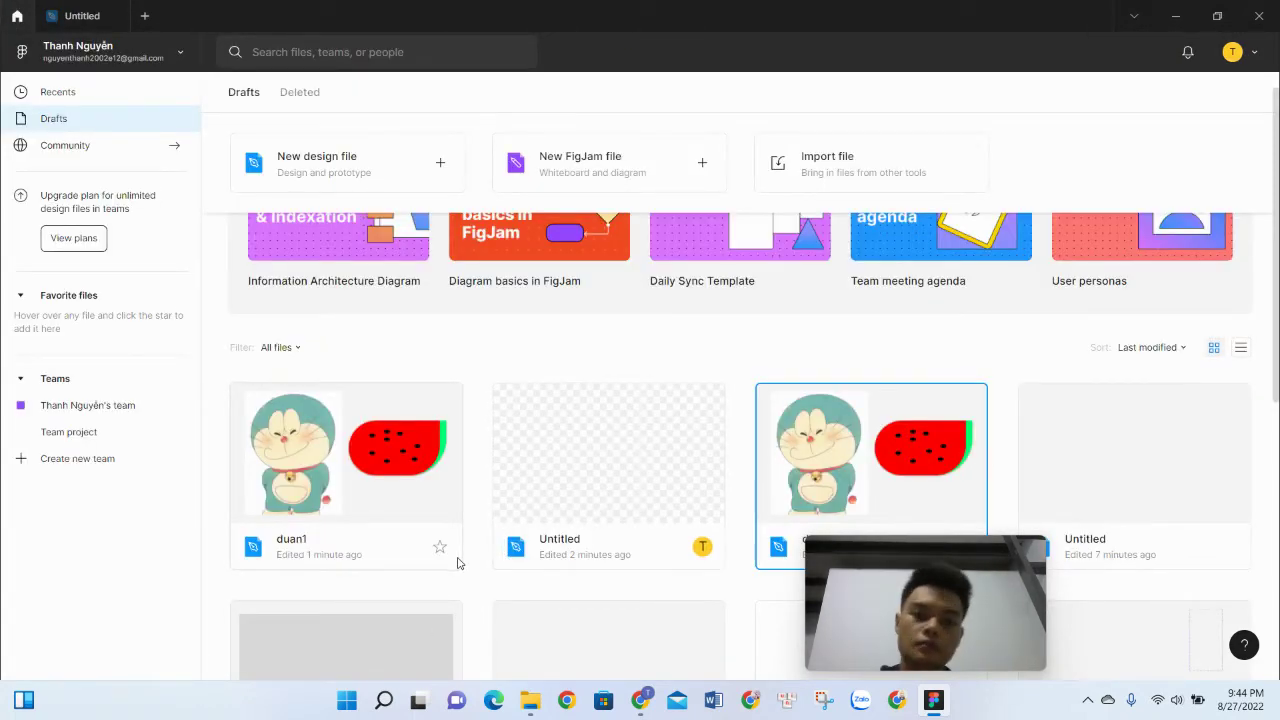
Double-click the duan1 card to open it in a tab, then go back to Drafts
{"action": "left_click", "coordinate": [100, 17]}
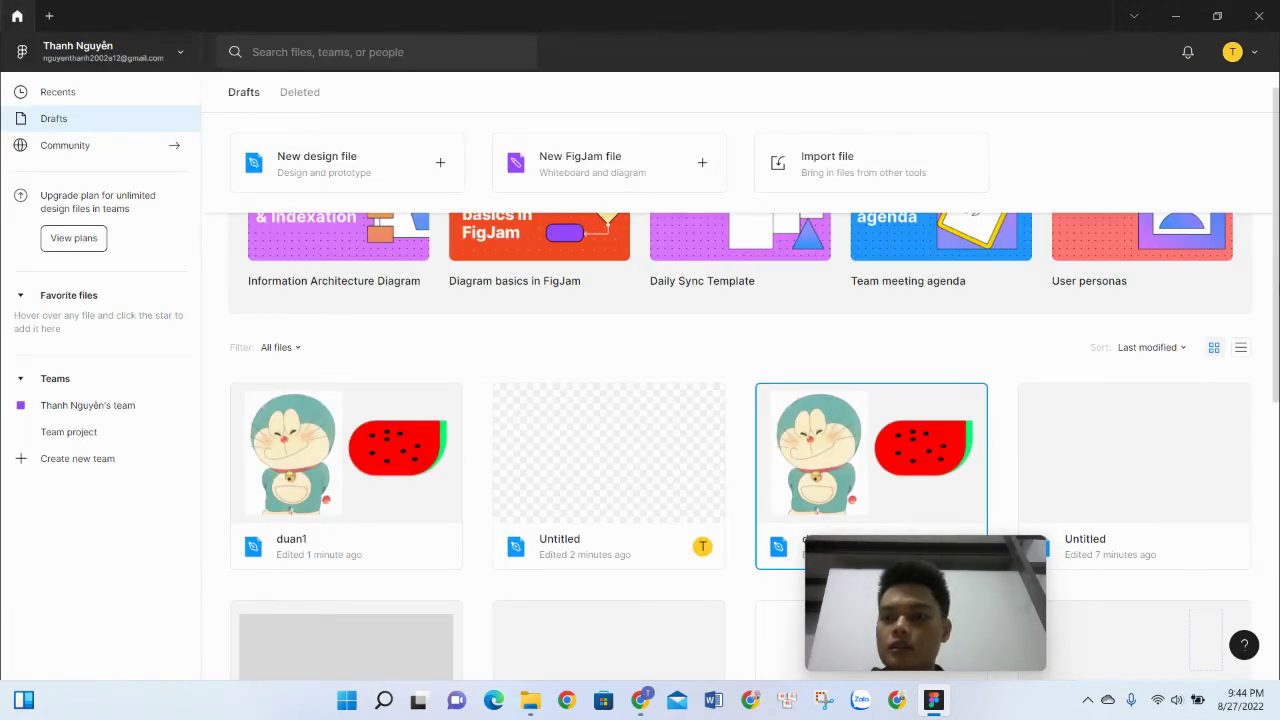
{"action": "mouse_move", "coordinate": [935, 556]}
{"action": "left_mouse_down"}
{"action": "mouse_move", "coordinate": [1119, 526]}
{"action": "mouse_move", "coordinate": [1151, 558]}
{"action": "left_mouse_up"}
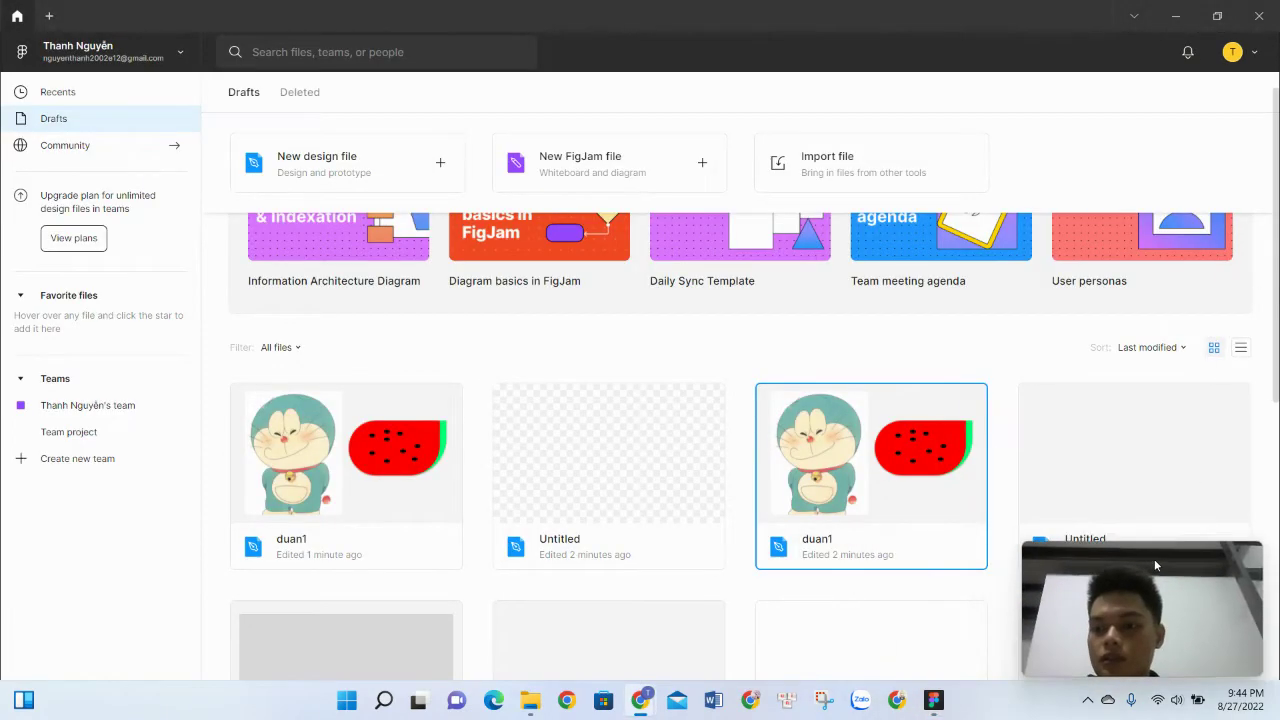
{"action": "double_click", "coordinate": [870, 487]}
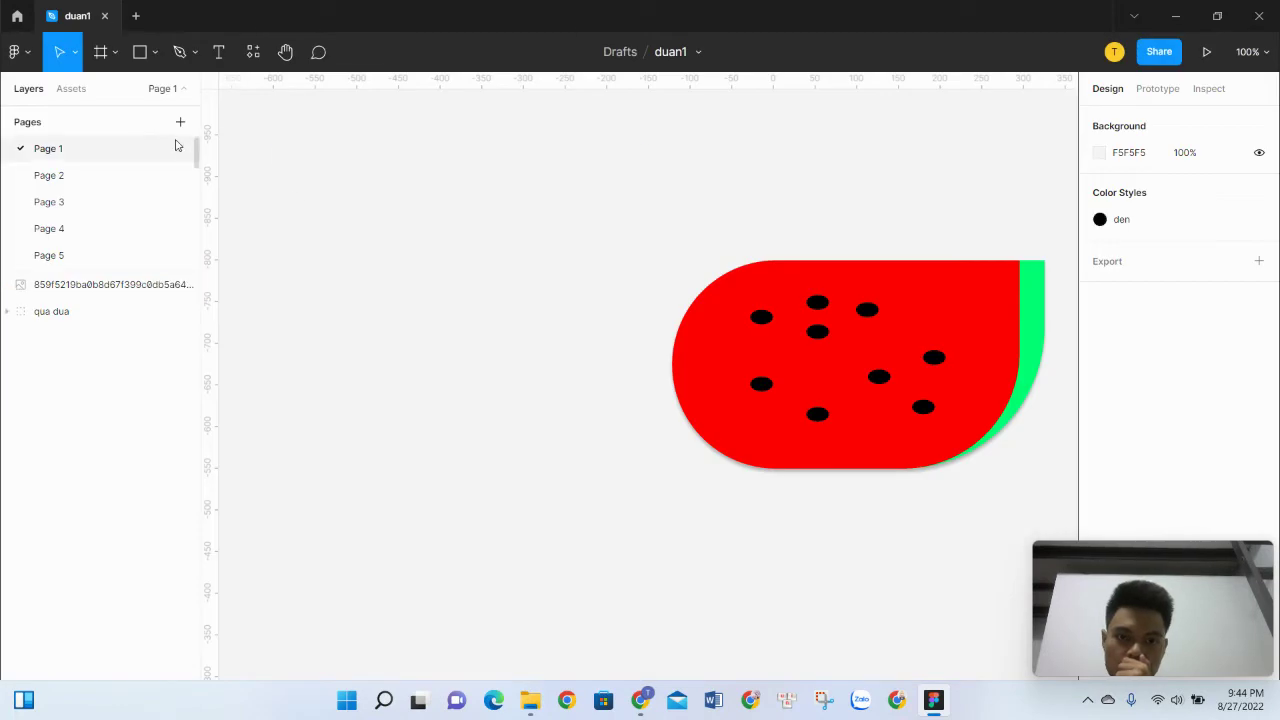
{"action": "left_click", "coordinate": [12, 18]}
{"action": "left_click", "coordinate": [77, 16]}
{"action": "left_click", "coordinate": [16, 16]}
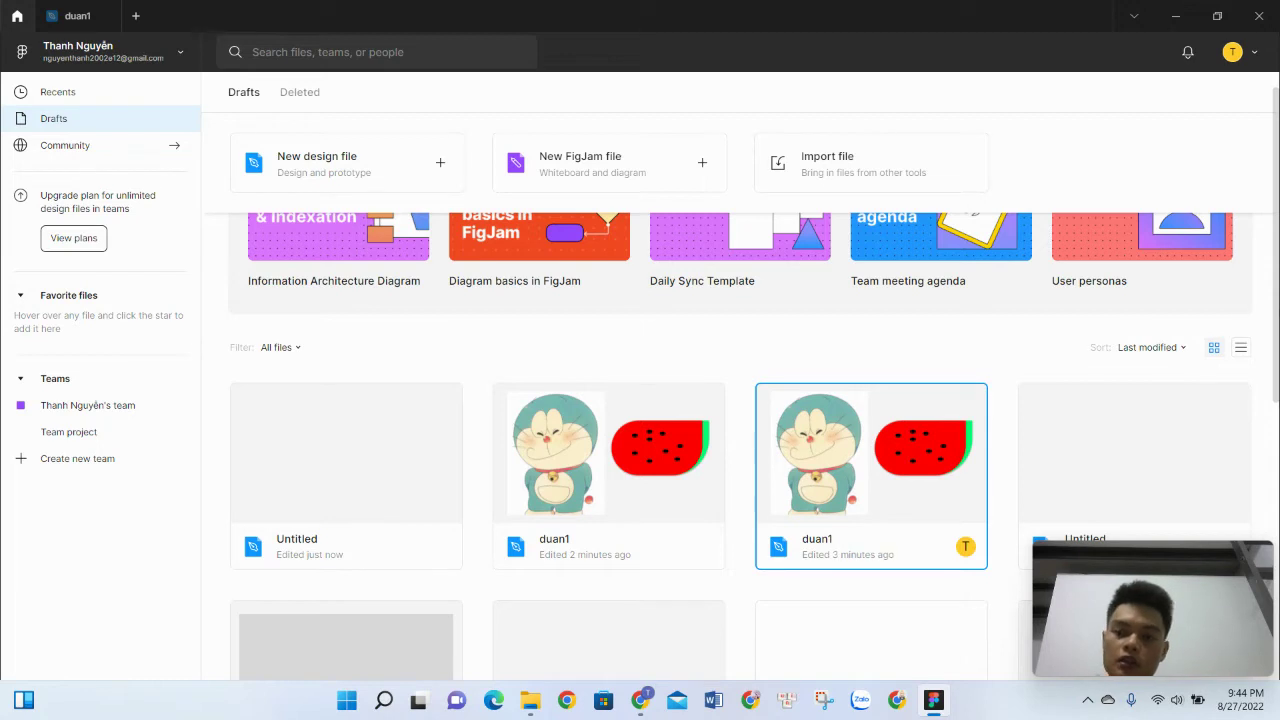
{"action": "mouse_move", "coordinate": [346, 475]}
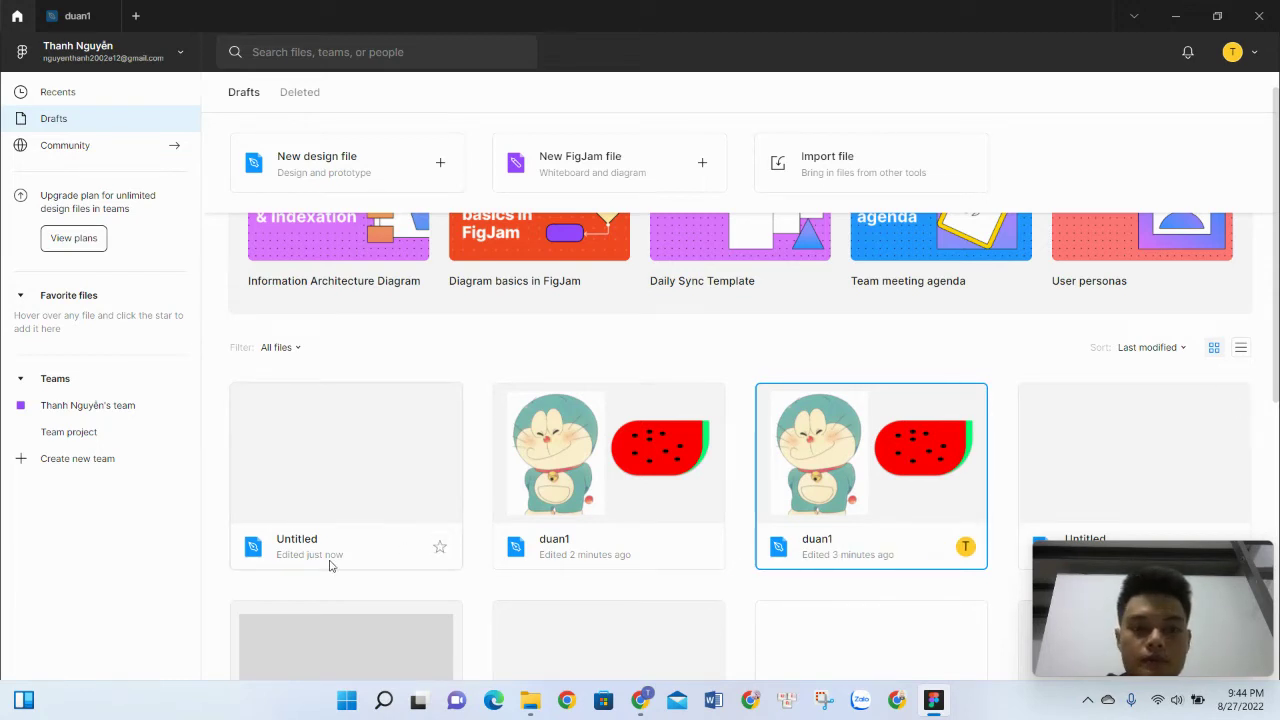
Delete the newest Untitled draft, the duplicate duan1, and the next Untitled draft
{"action": "right_click", "coordinate": [319, 498]}
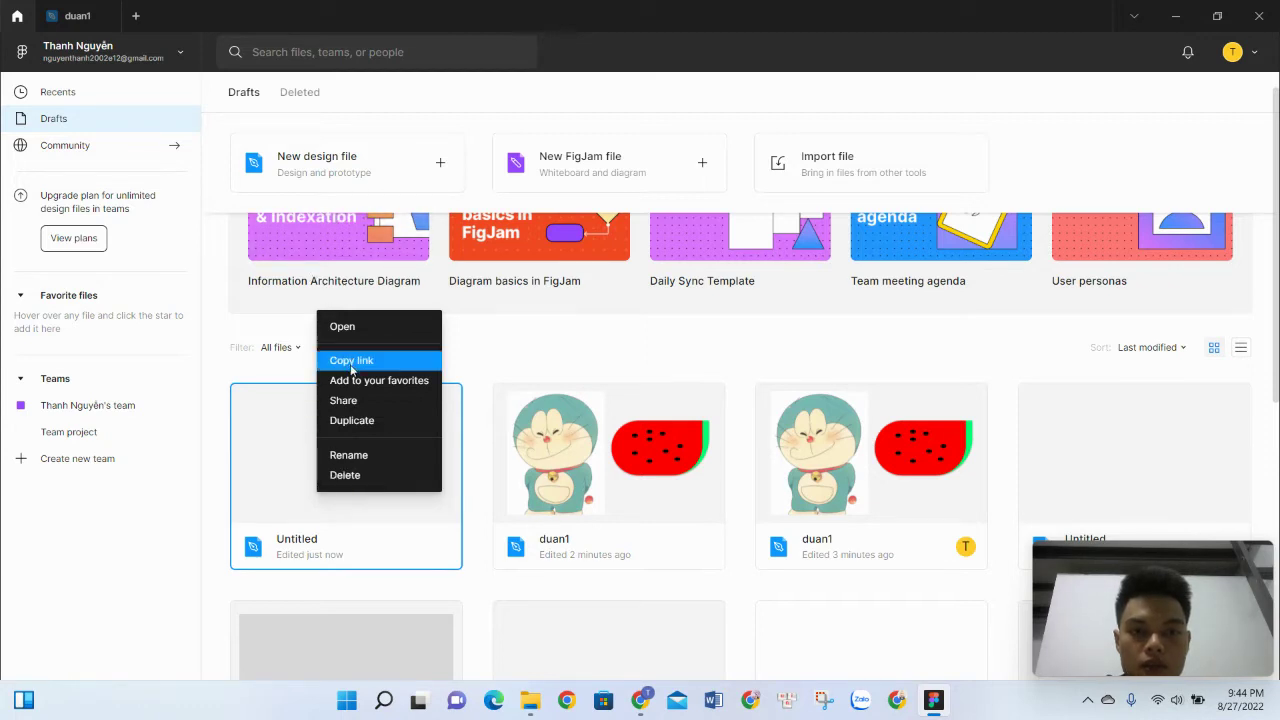
{"action": "left_click", "coordinate": [354, 477]}
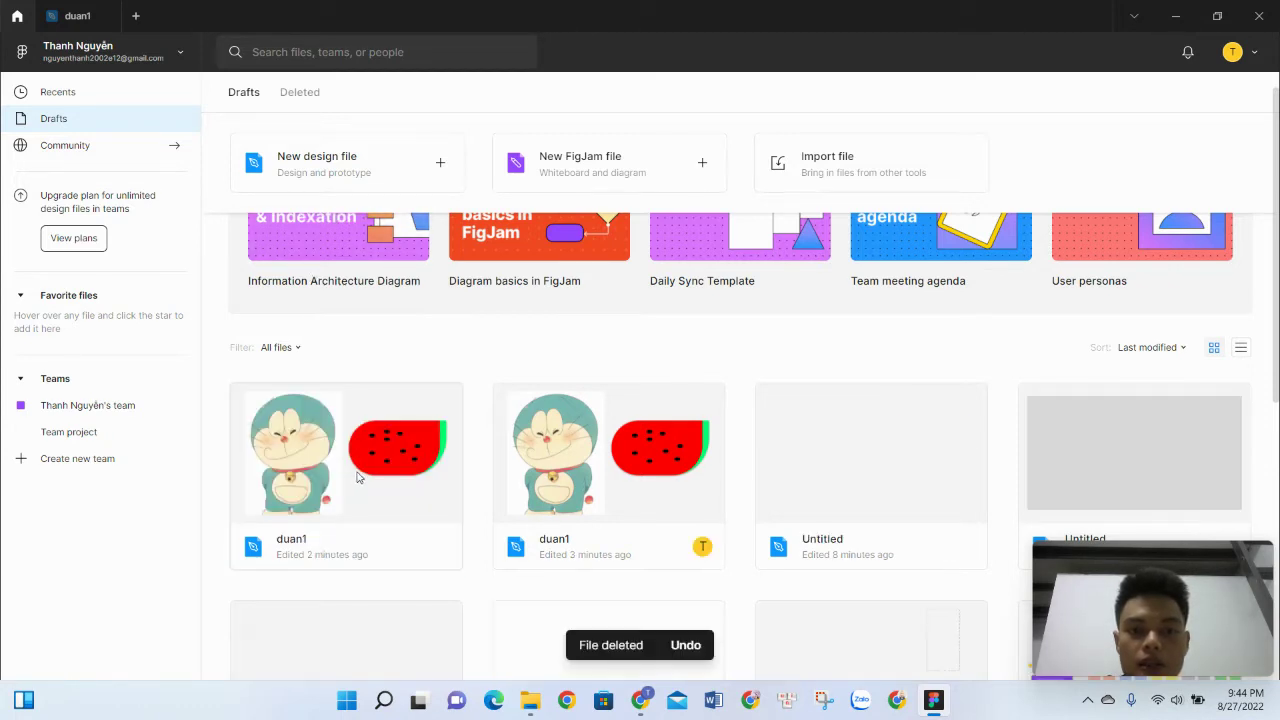
{"action": "left_click", "coordinate": [408, 487]}
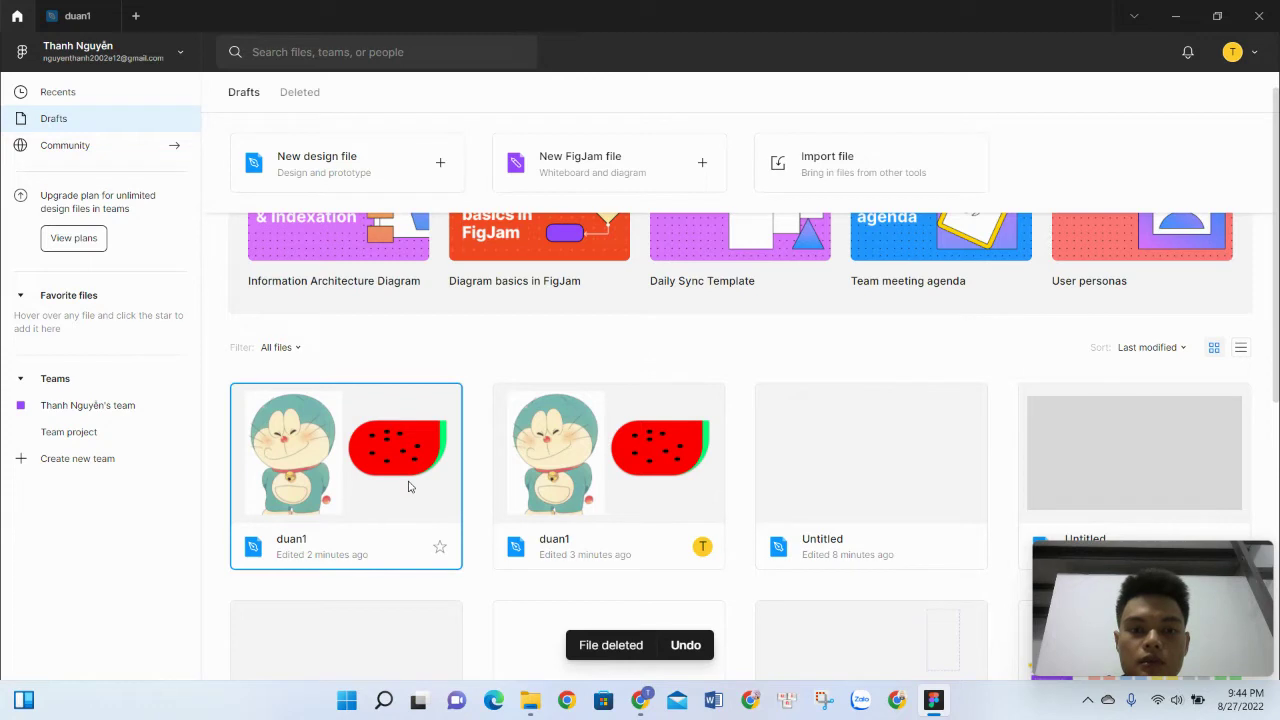
{"action": "right_click", "coordinate": [408, 487]}
{"action": "left_click", "coordinate": [440, 460]}
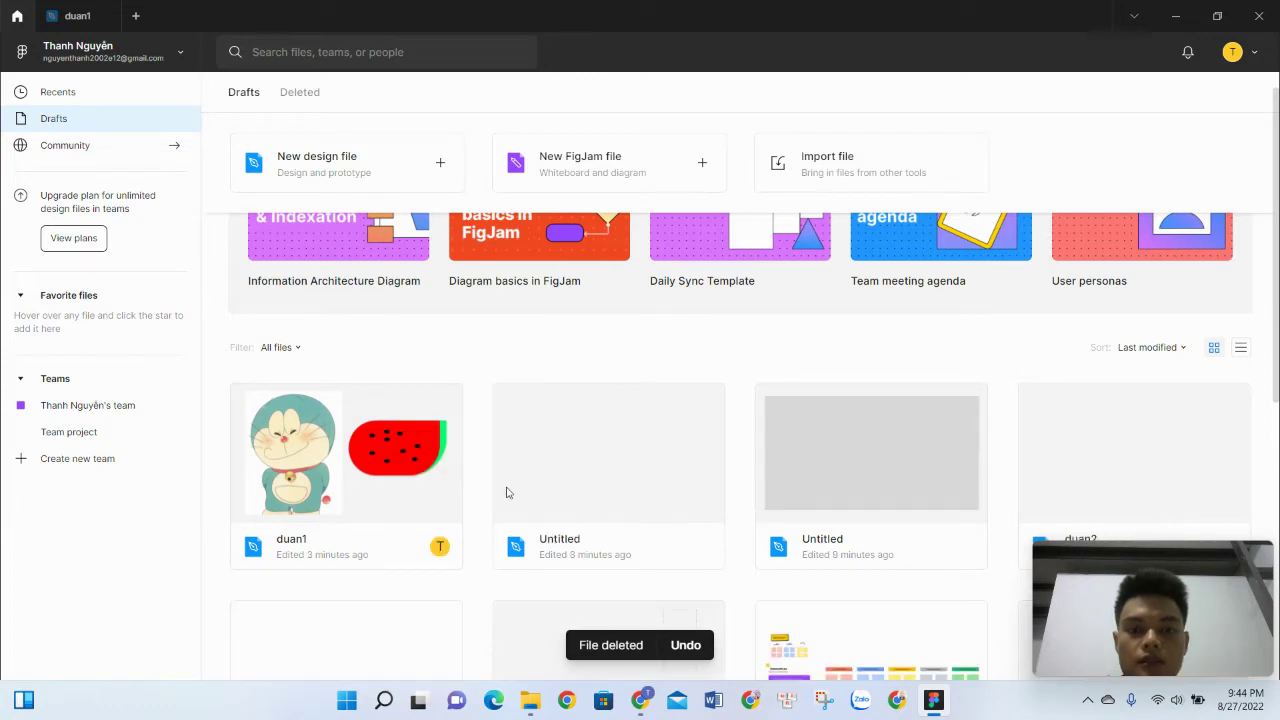
{"action": "right_click", "coordinate": [632, 494]}
{"action": "left_click", "coordinate": [690, 476]}
Select the 11 remaining extra drafts, including duan2, duanve1, FigJam Basics, Prototyping in Figma and Figma Basics
{"action": "left_click", "coordinate": [619, 484]}
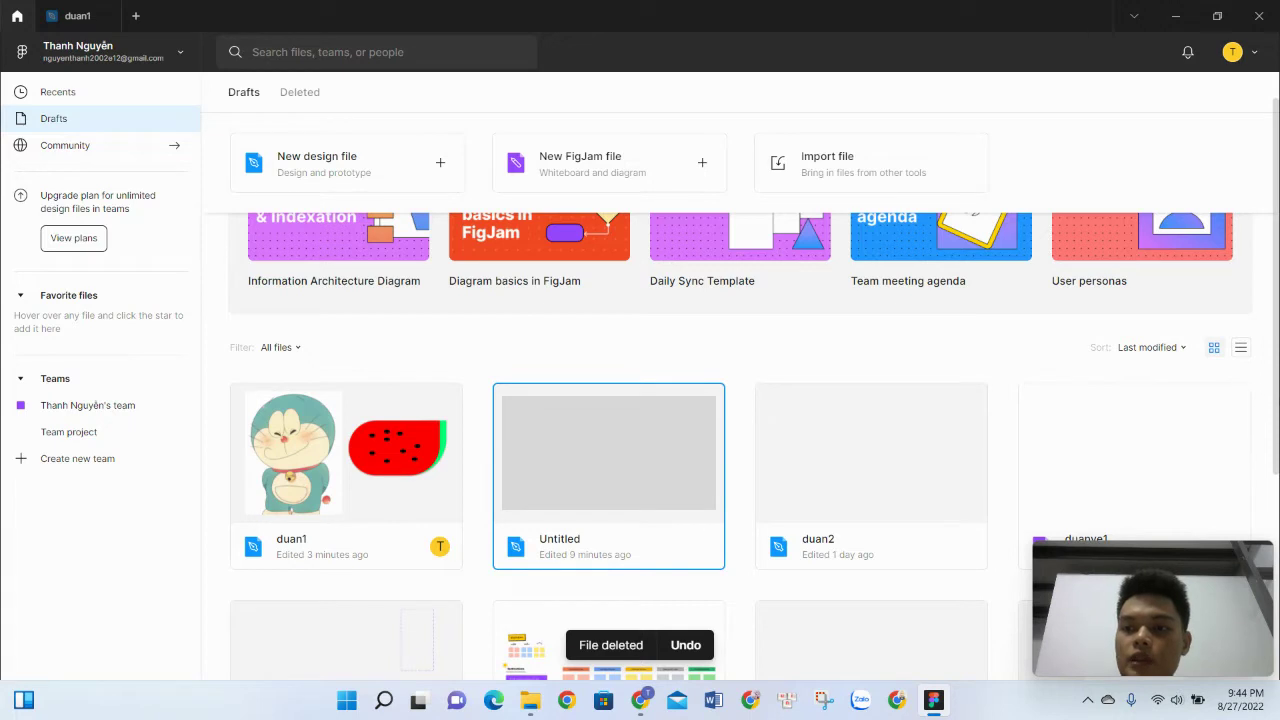
{"action": "scroll", "coordinate": [835, 337], "scroll_direction": "down", "scroll_amount": 2}
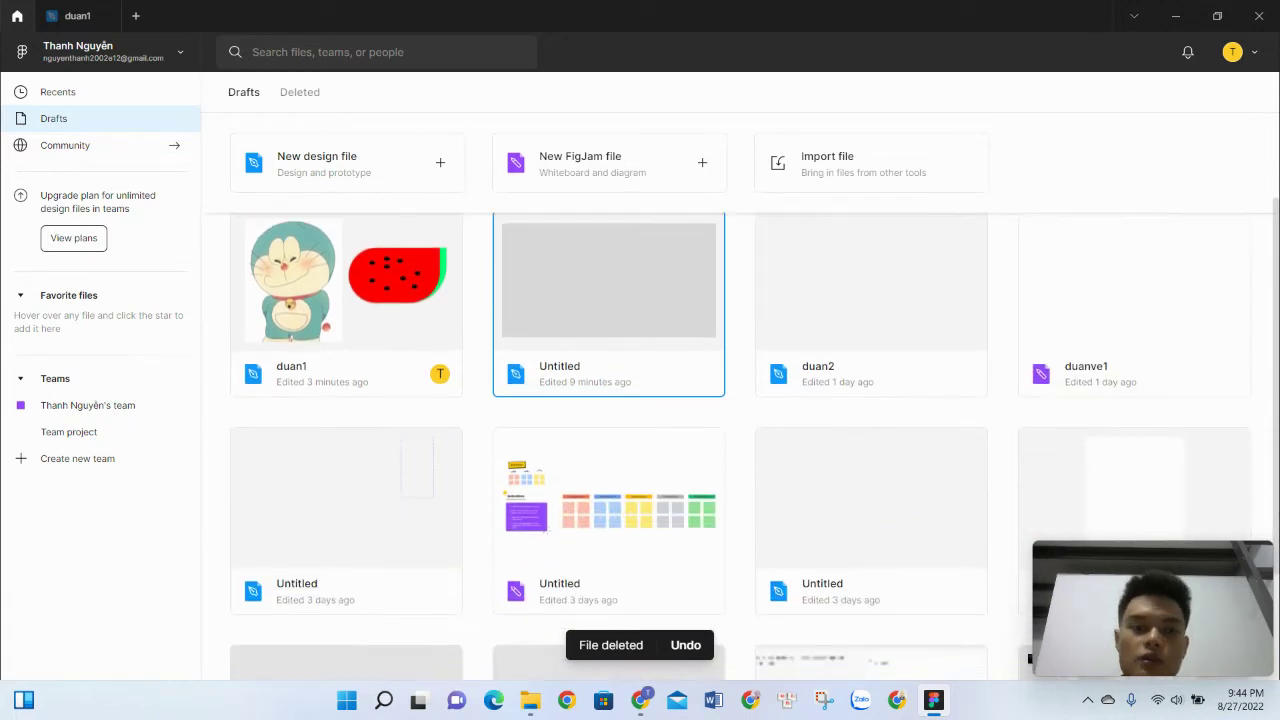
{"action": "left_click", "coordinate": [877, 317], "text": "shift"}
{"action": "left_click", "coordinate": [1143, 344], "text": "shift"}
{"action": "left_click", "coordinate": [386, 517], "text": "shift"}
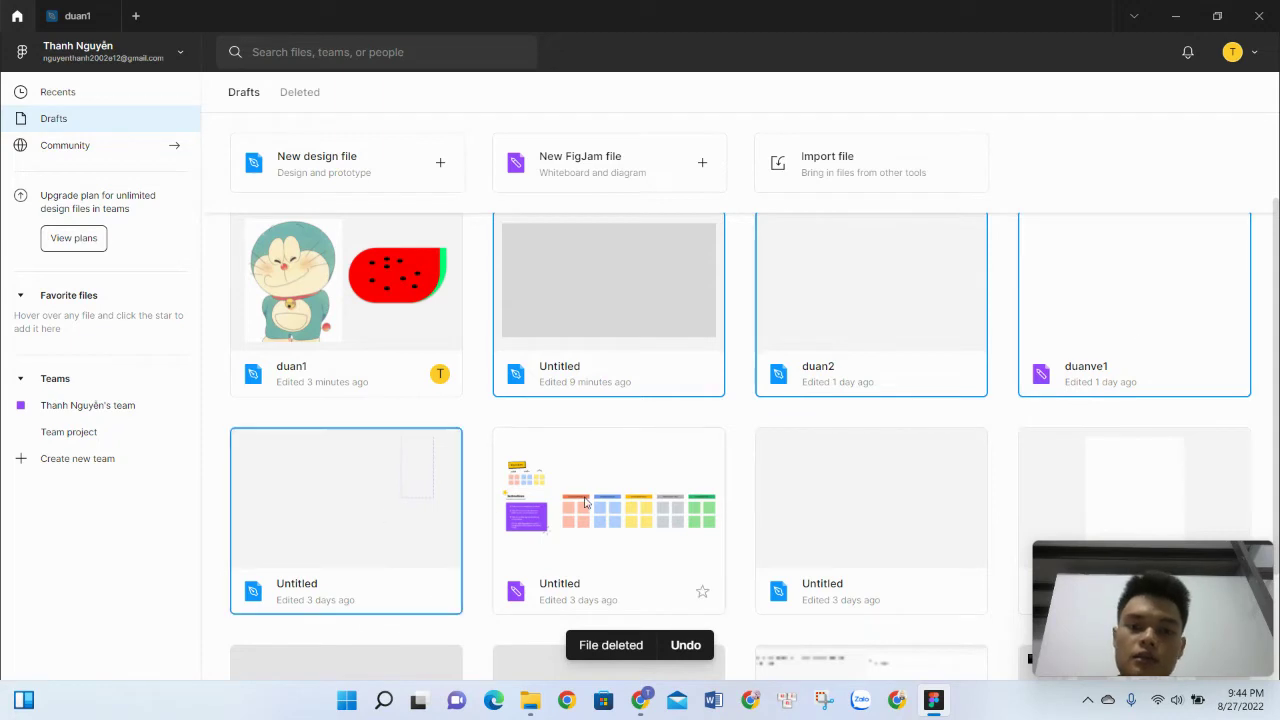
{"action": "left_click", "coordinate": [610, 515], "text": "shift"}
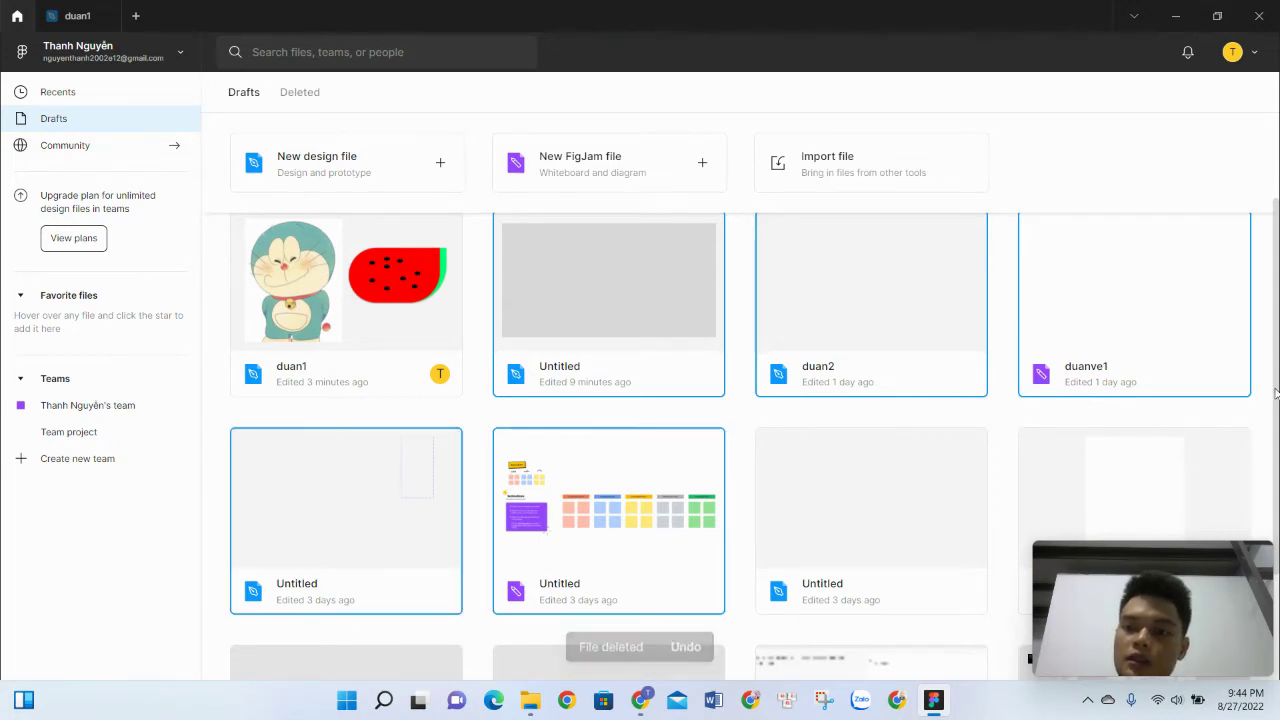
{"action": "scroll", "coordinate": [1275, 434], "scroll_direction": "down", "scroll_amount": 1}
{"action": "scroll", "coordinate": [1275, 434], "scroll_direction": "down", "scroll_amount": 2}
{"action": "left_click", "coordinate": [1097, 497], "text": "shift"}
{"action": "left_click", "coordinate": [840, 352], "text": "shift"}
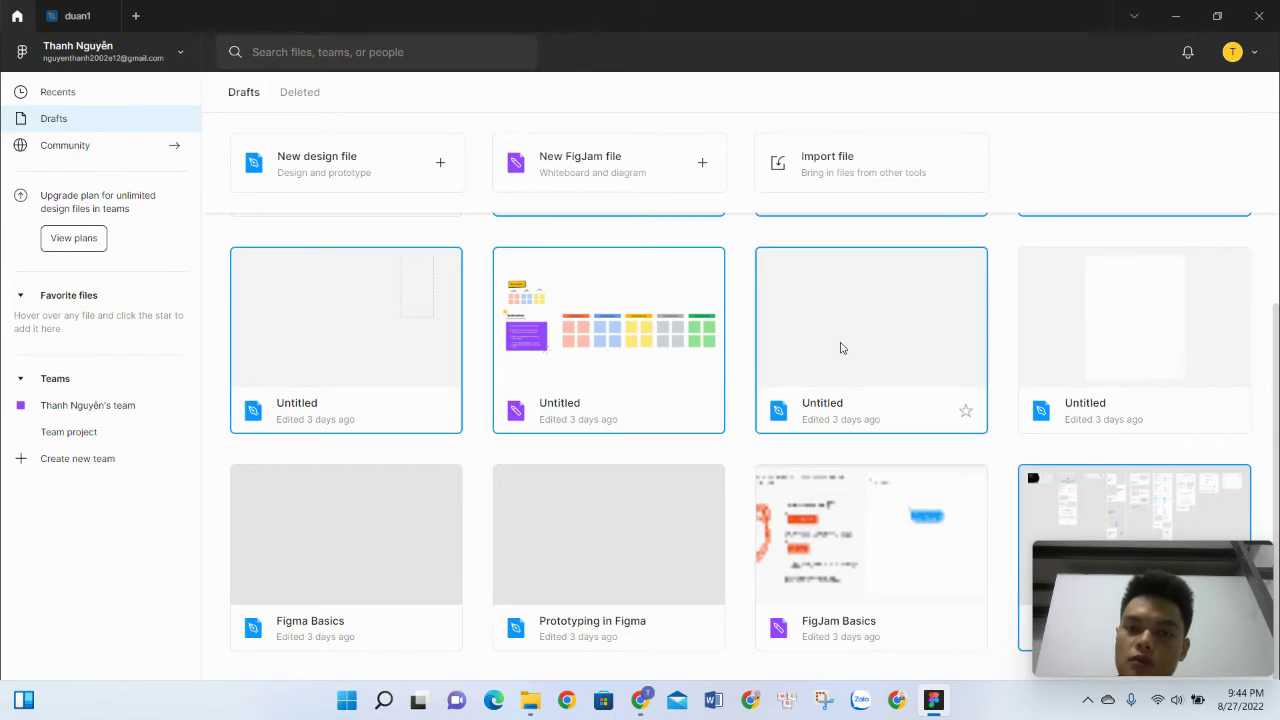
{"action": "left_click", "coordinate": [884, 518], "text": "shift"}
{"action": "left_click", "coordinate": [1030, 395], "text": "shift"}
{"action": "left_click", "coordinate": [569, 517], "text": "shift"}
{"action": "left_click", "coordinate": [289, 557], "text": "shift"}
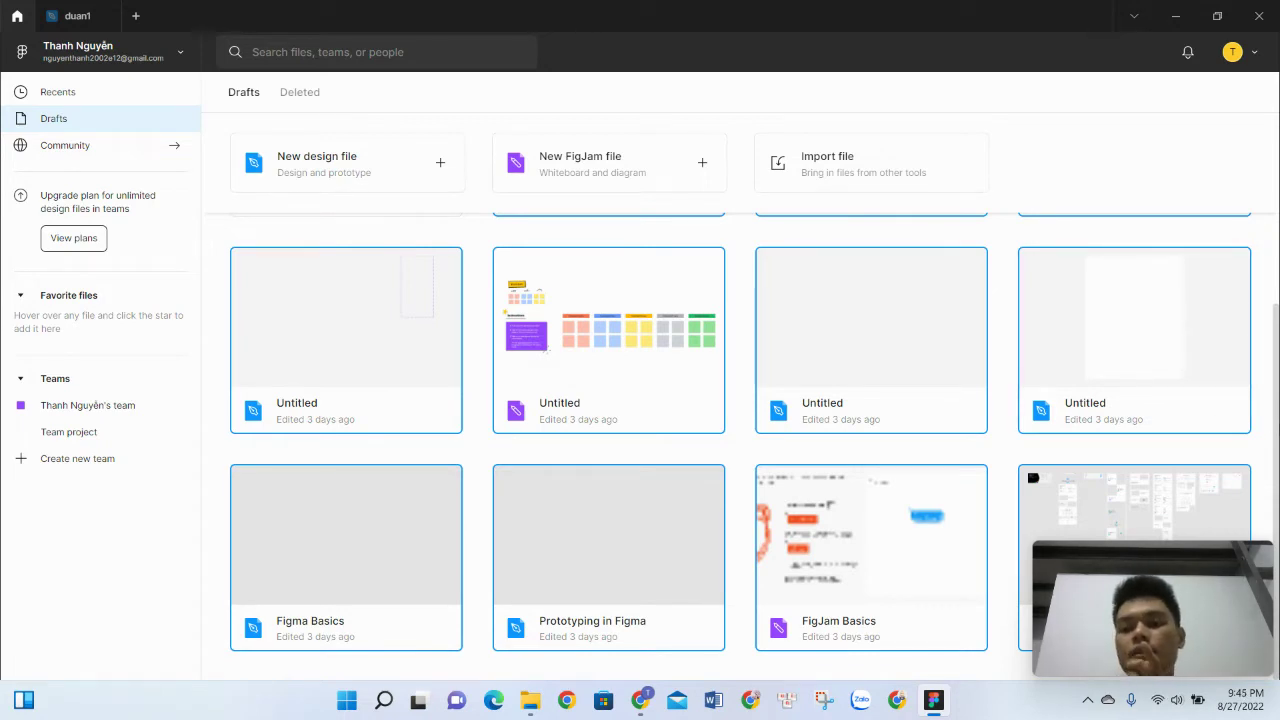
Delete the 11 selected drafts and view them in the Deleted list
{"action": "scroll", "coordinate": [1277, 421], "scroll_direction": "up", "scroll_amount": 1}
{"action": "scroll", "coordinate": [1277, 421], "scroll_direction": "up", "scroll_amount": 3}
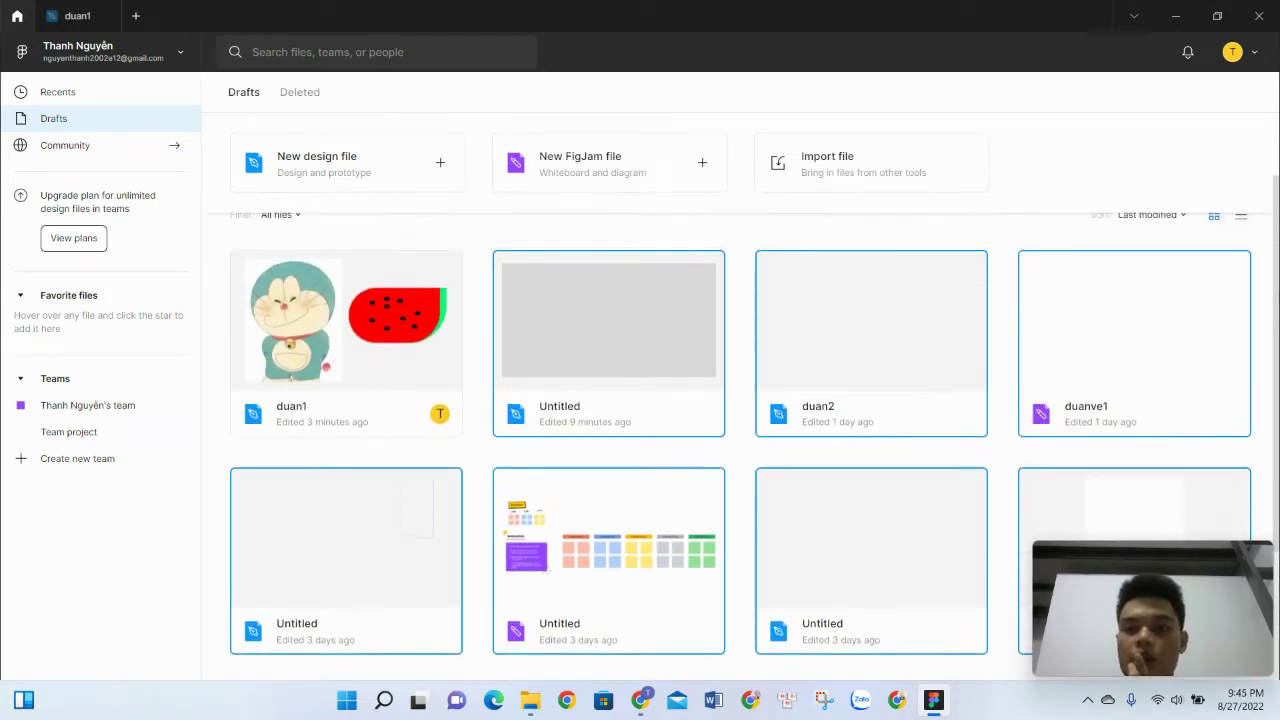
{"action": "right_click", "coordinate": [612, 458]}
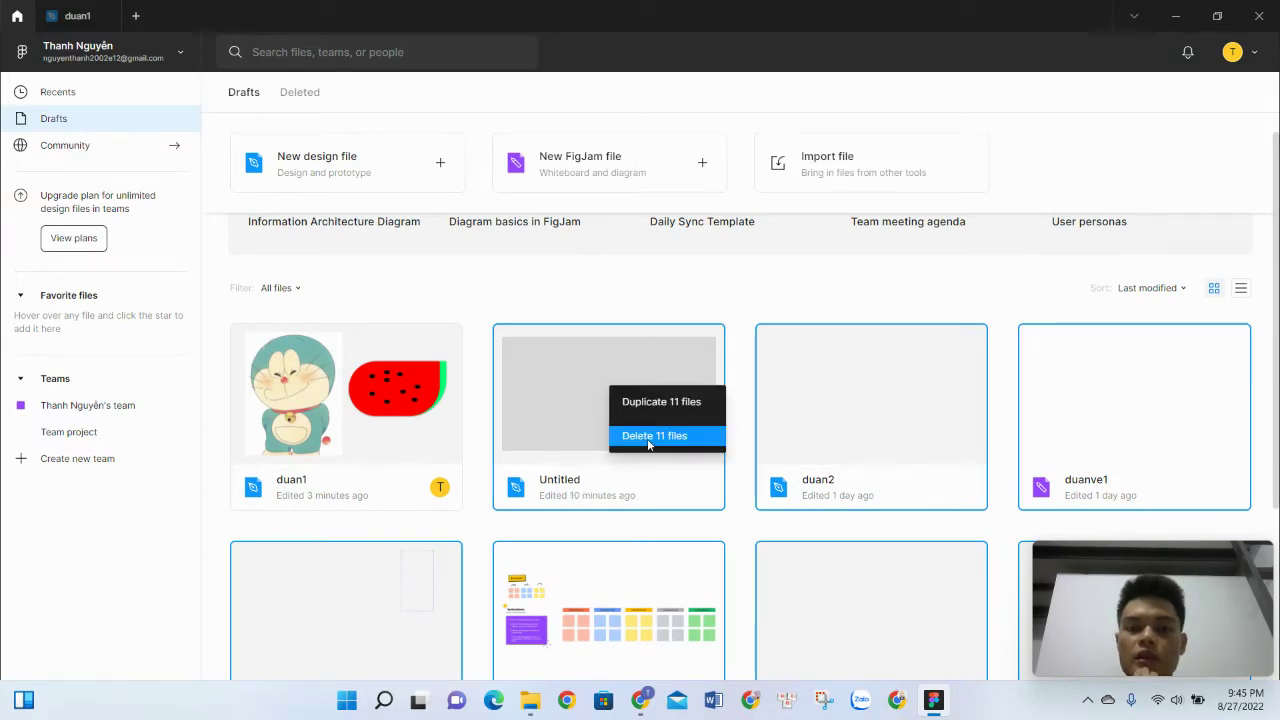
{"action": "left_click", "coordinate": [648, 436]}
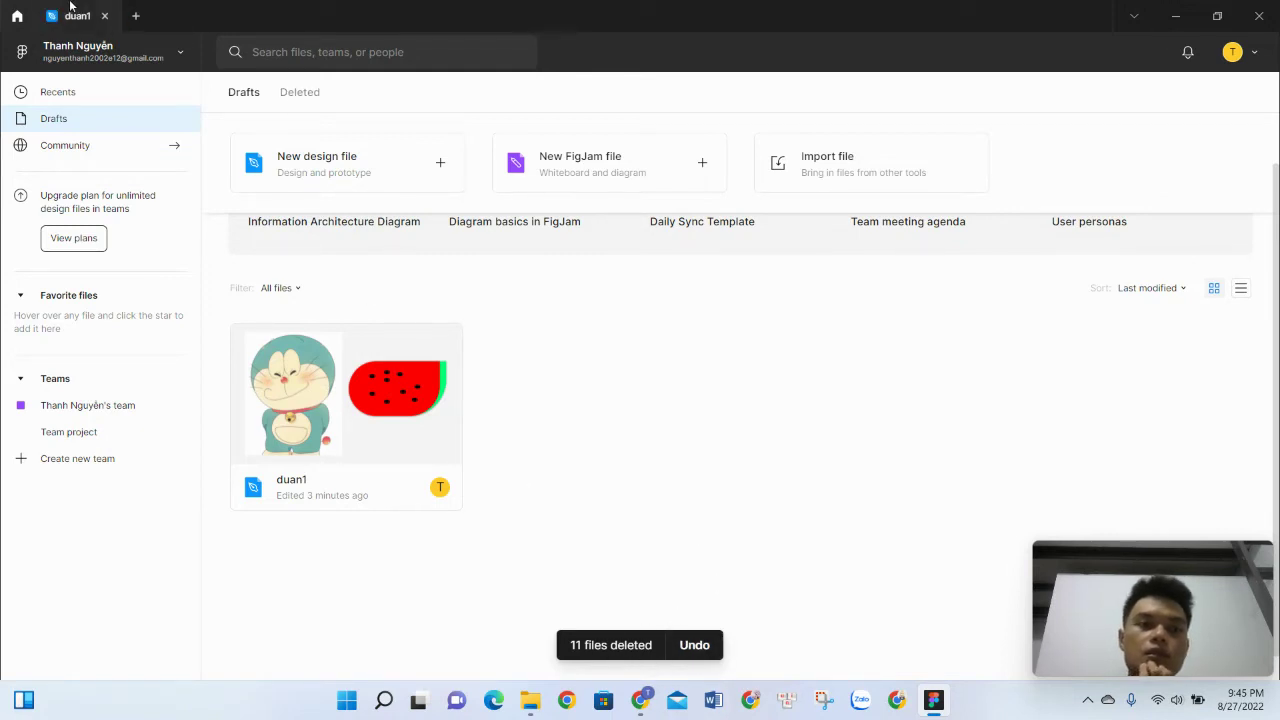
{"action": "left_click", "coordinate": [306, 95]}
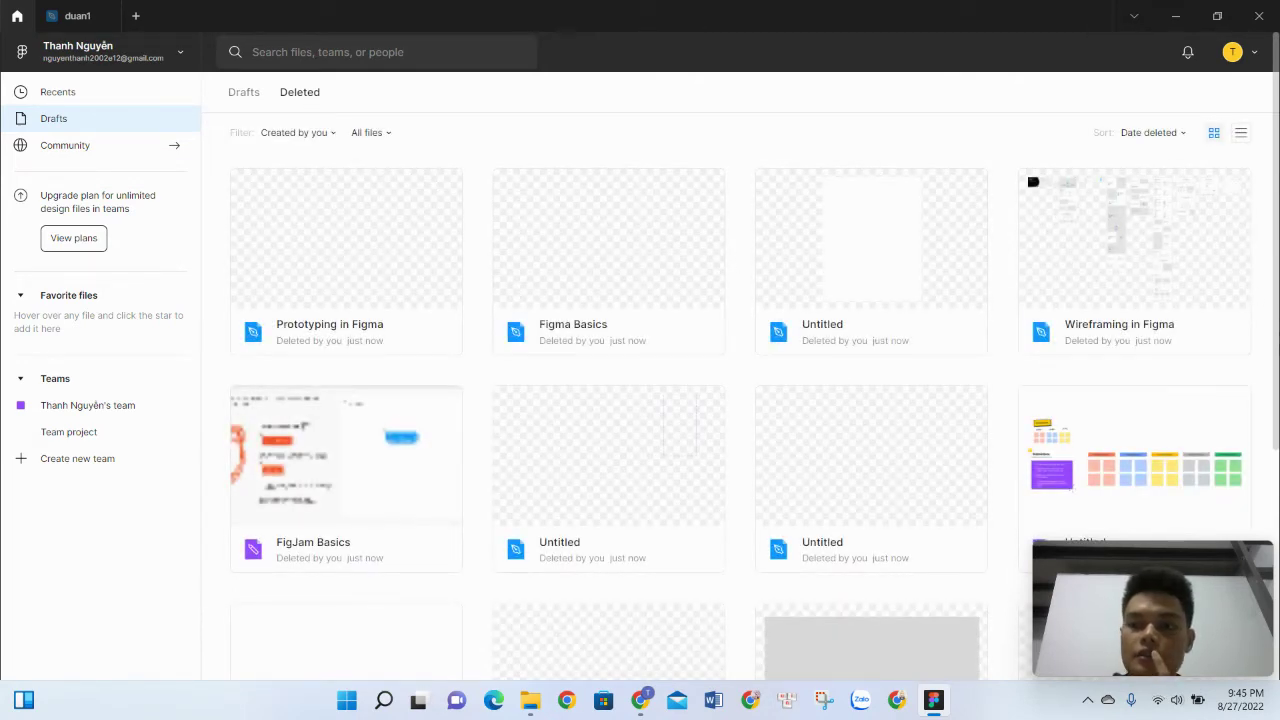
Scroll the Deleted drafts, view Restore for 'Prototyping in Figma', then bring Chrome forward
{"action": "scroll", "coordinate": [1276, 415], "scroll_direction": "down", "scroll_amount": 4}
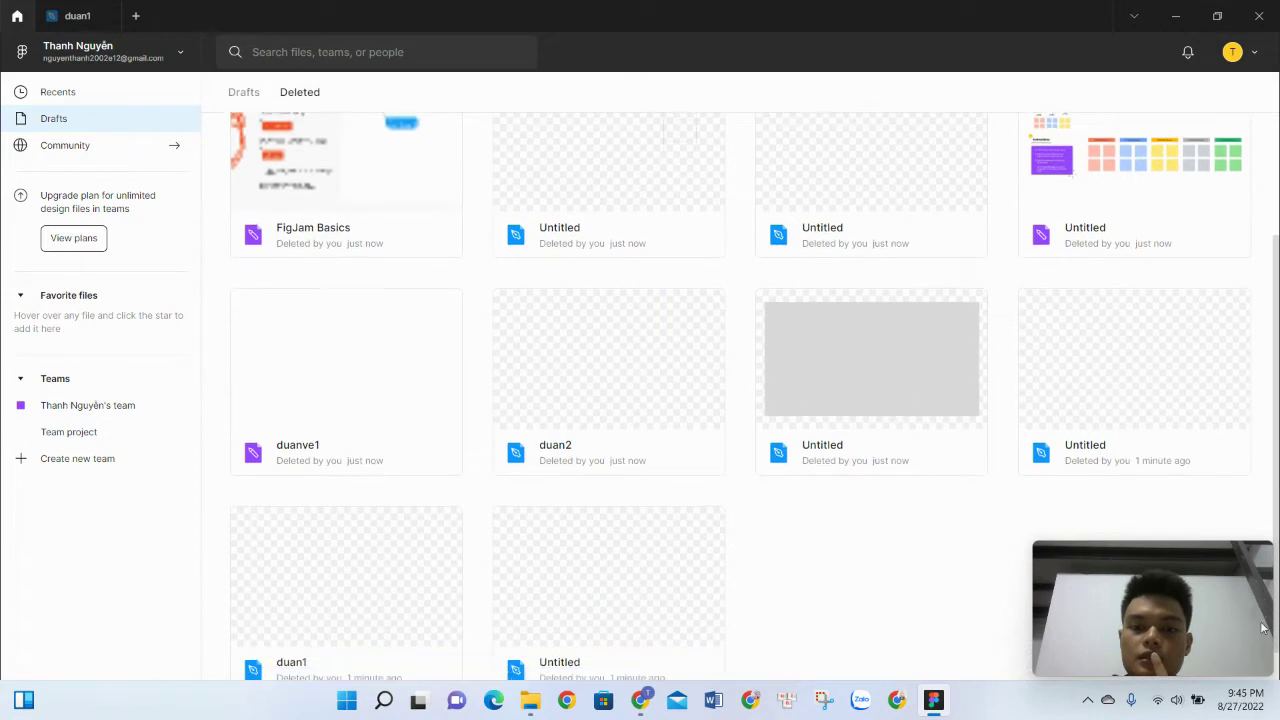
{"action": "scroll", "coordinate": [1262, 395], "scroll_direction": "up", "scroll_amount": 4}
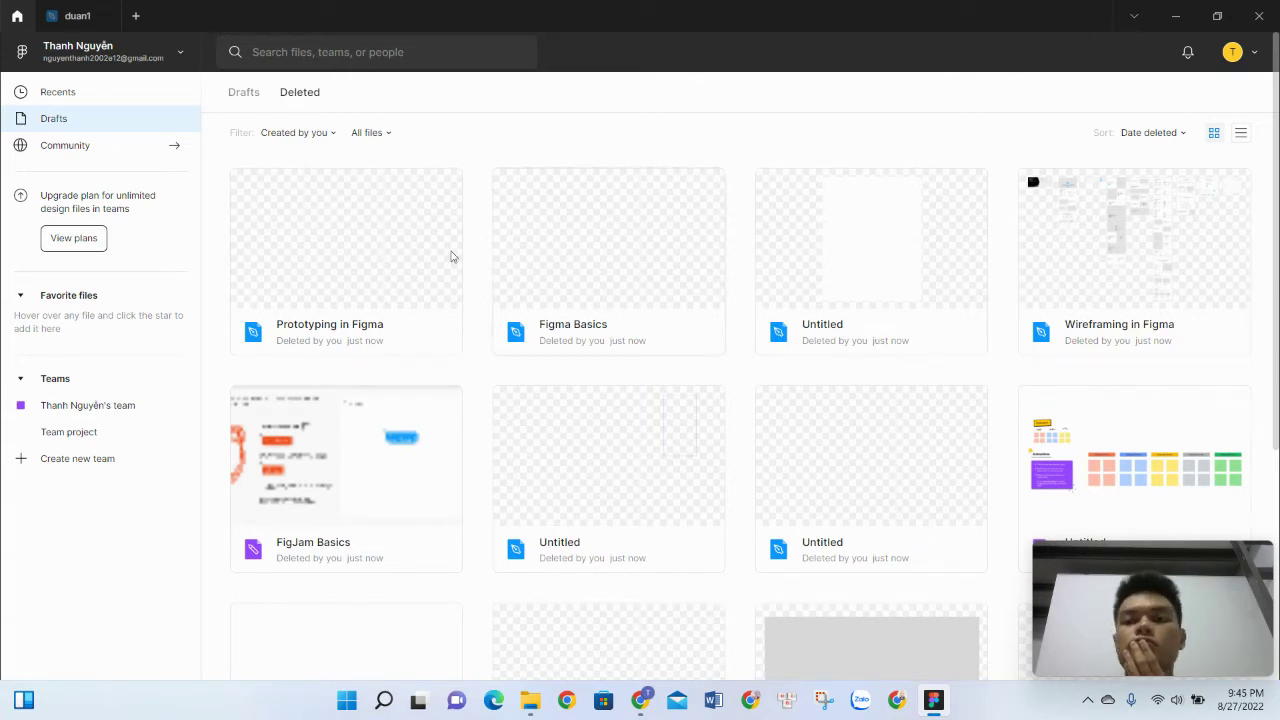
{"action": "right_click", "coordinate": [395, 270]}
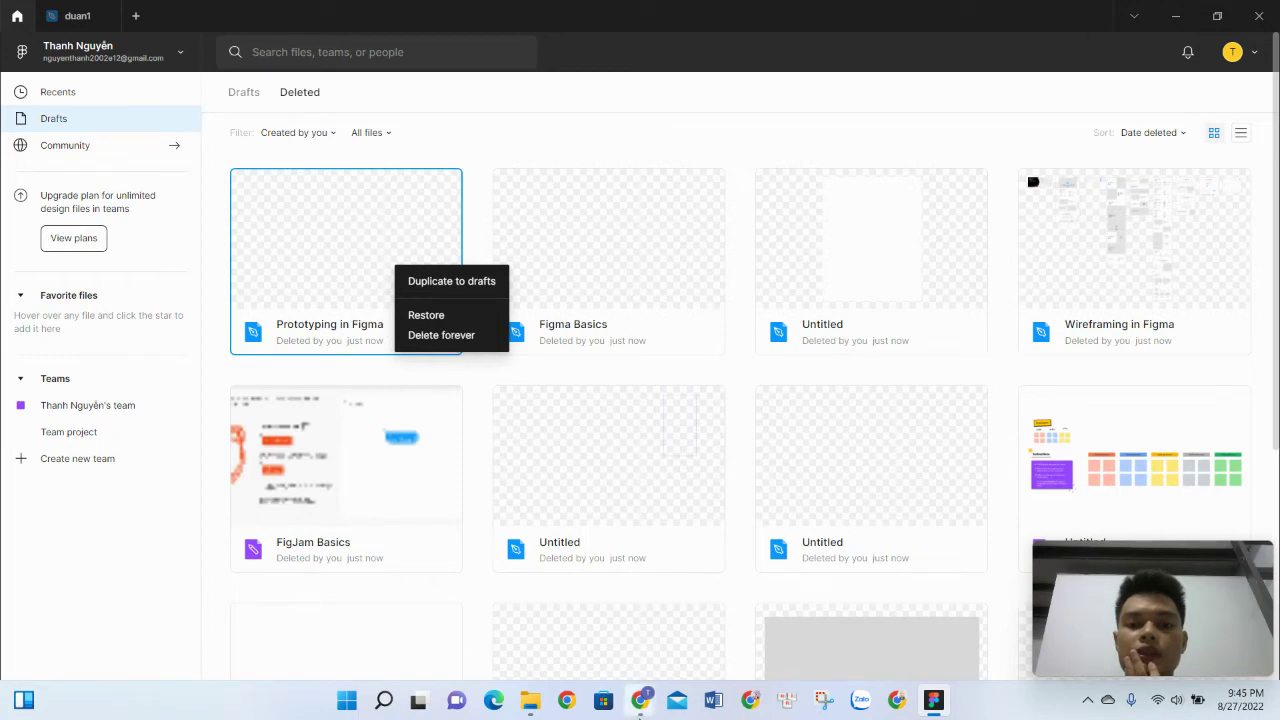
{"action": "left_click", "coordinate": [641, 700]}
{"action": "left_click", "coordinate": [476, 628]}
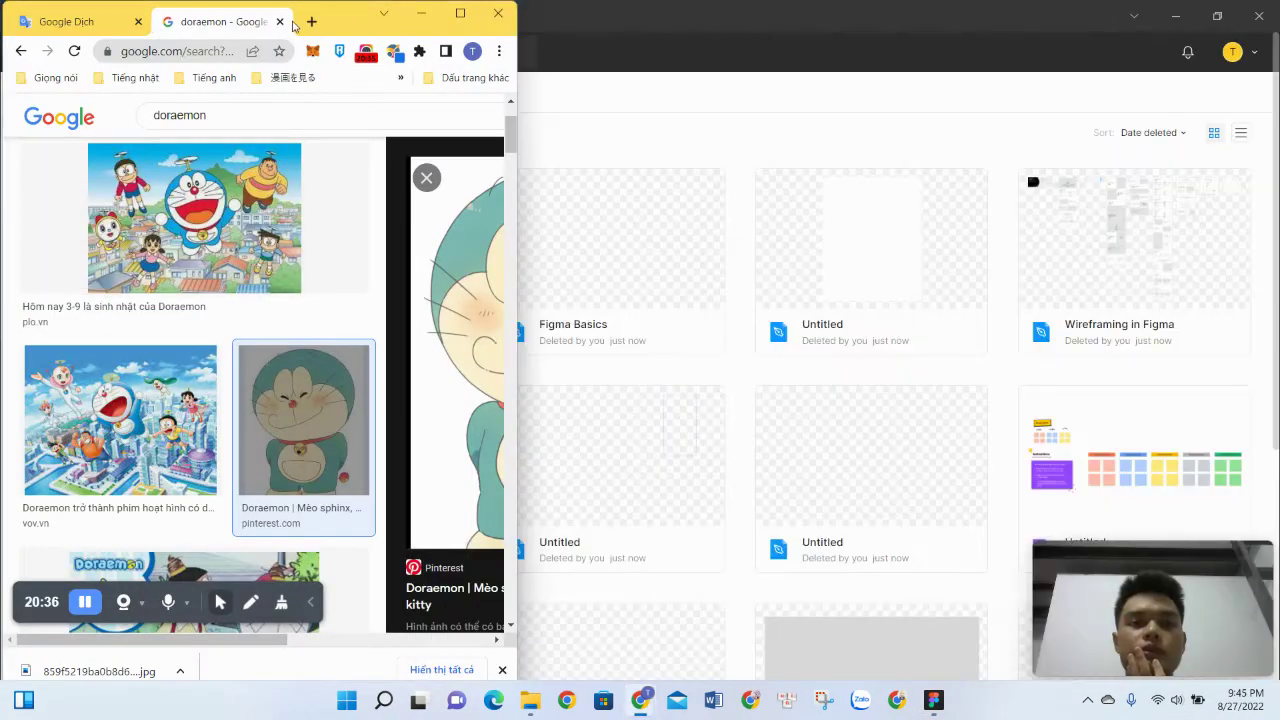
Close the doraemon image tab, translate 'forever' into Vietnamese ('mãi mãi'), and minimize the browser
{"action": "middle_click", "coordinate": [285, 27]}
{"action": "left_click", "coordinate": [484, 259]}
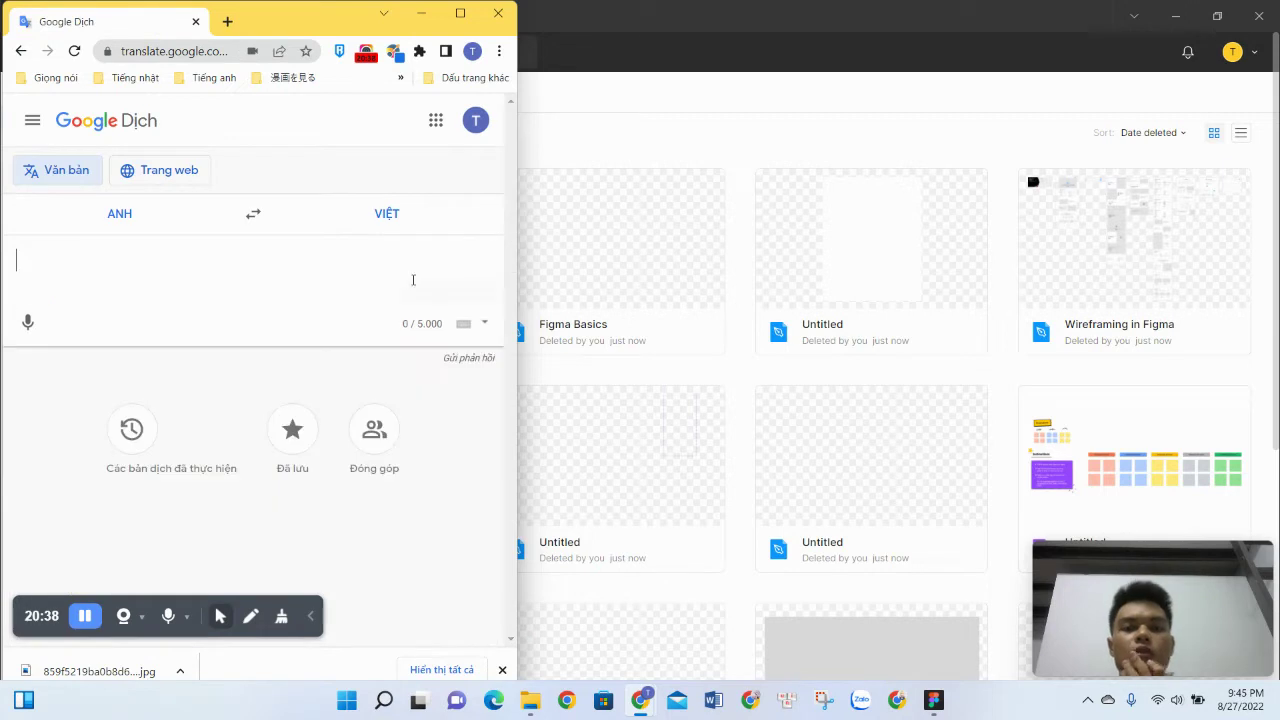
{"action": "type", "text": "fo"}
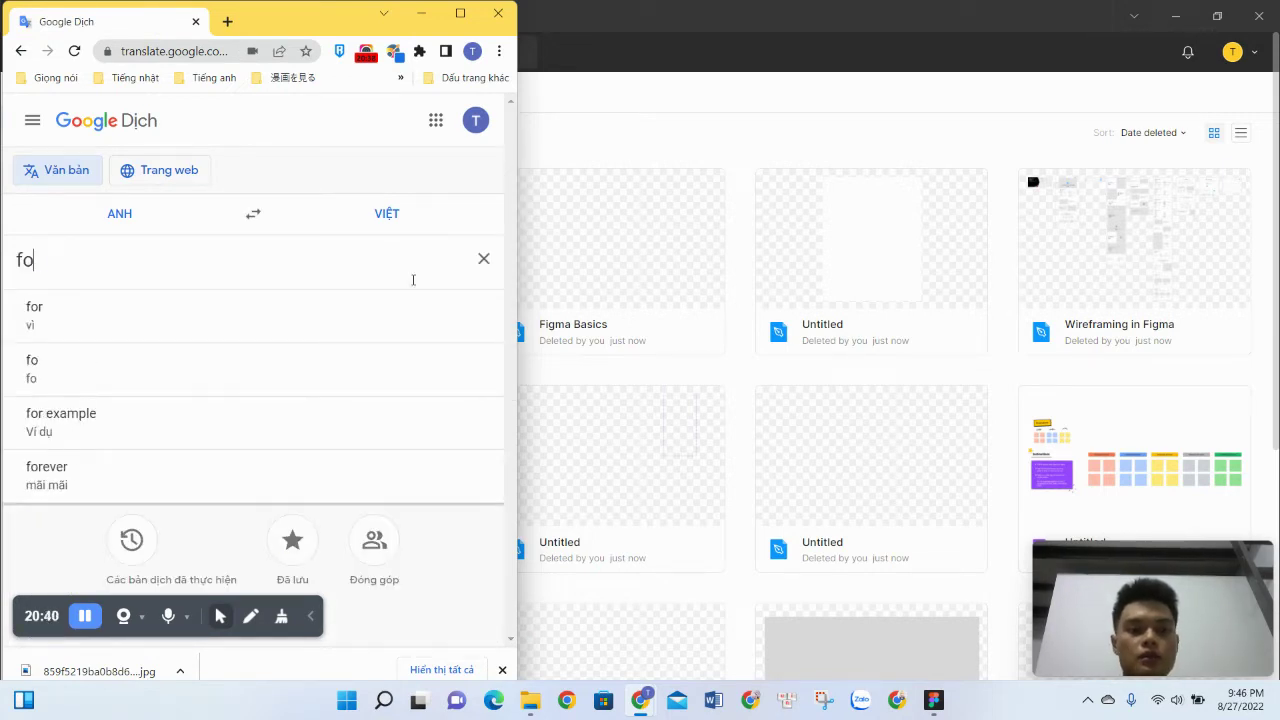
{"action": "type", "text": "rever"}
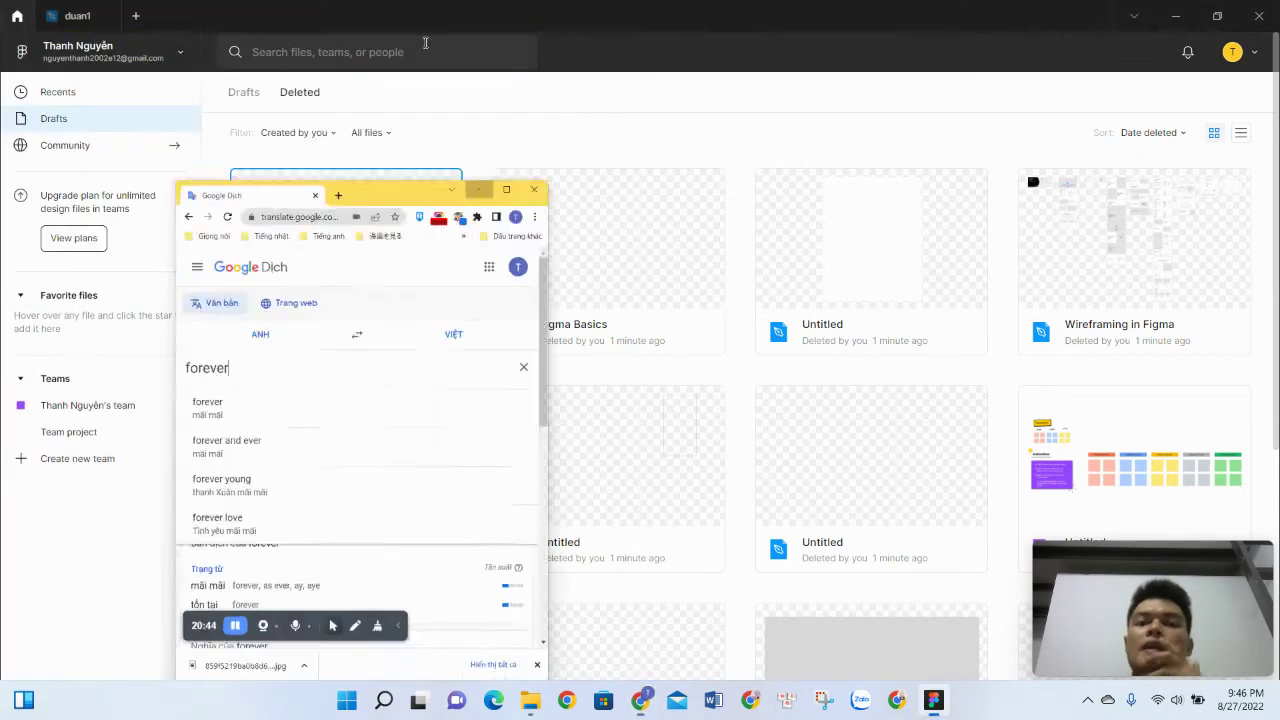
{"action": "left_click", "coordinate": [421, 13]}
{"action": "right_click", "coordinate": [399, 299]}
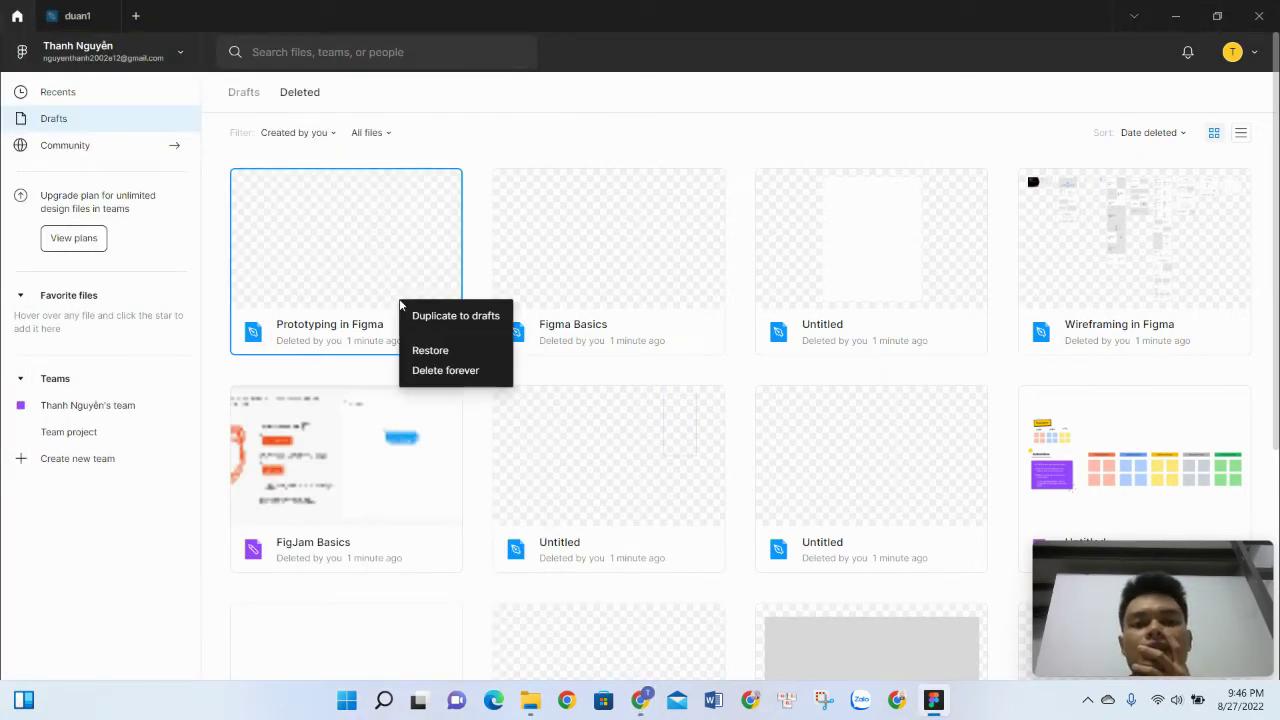
{"action": "left_click", "coordinate": [392, 244]}
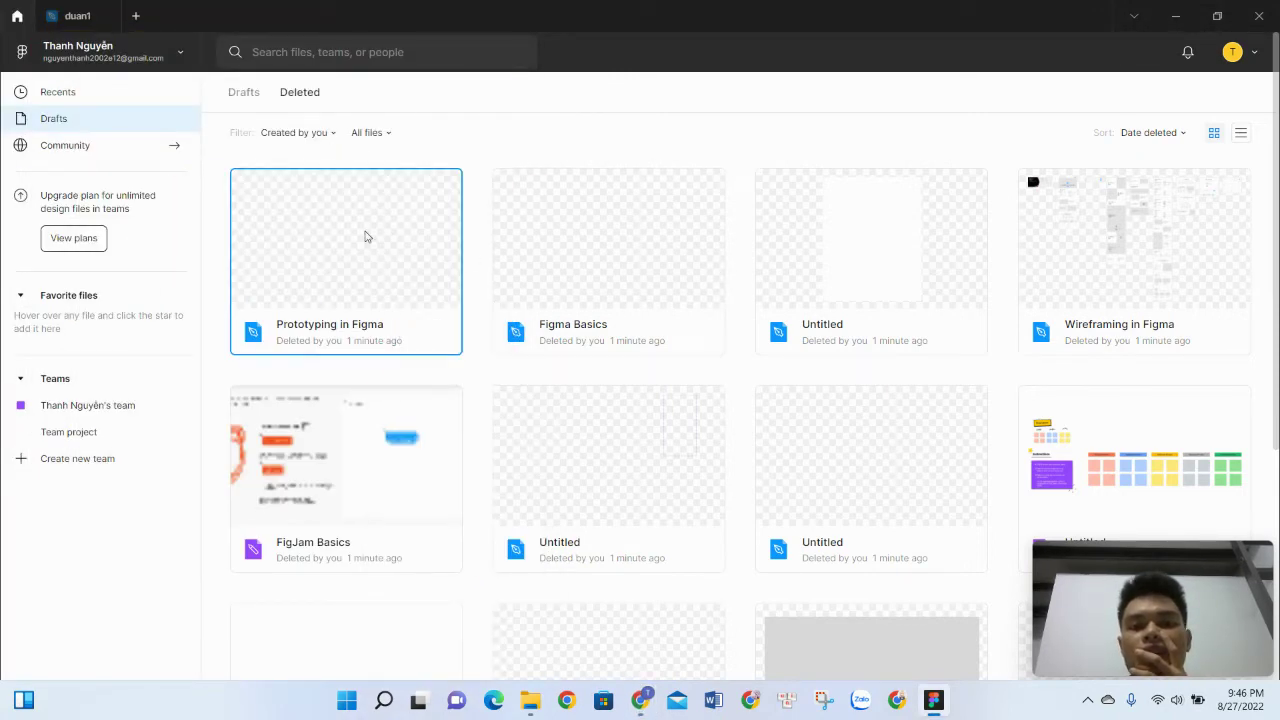
{"action": "scroll", "coordinate": [1277, 268], "scroll_direction": "down", "scroll_amount": 4}
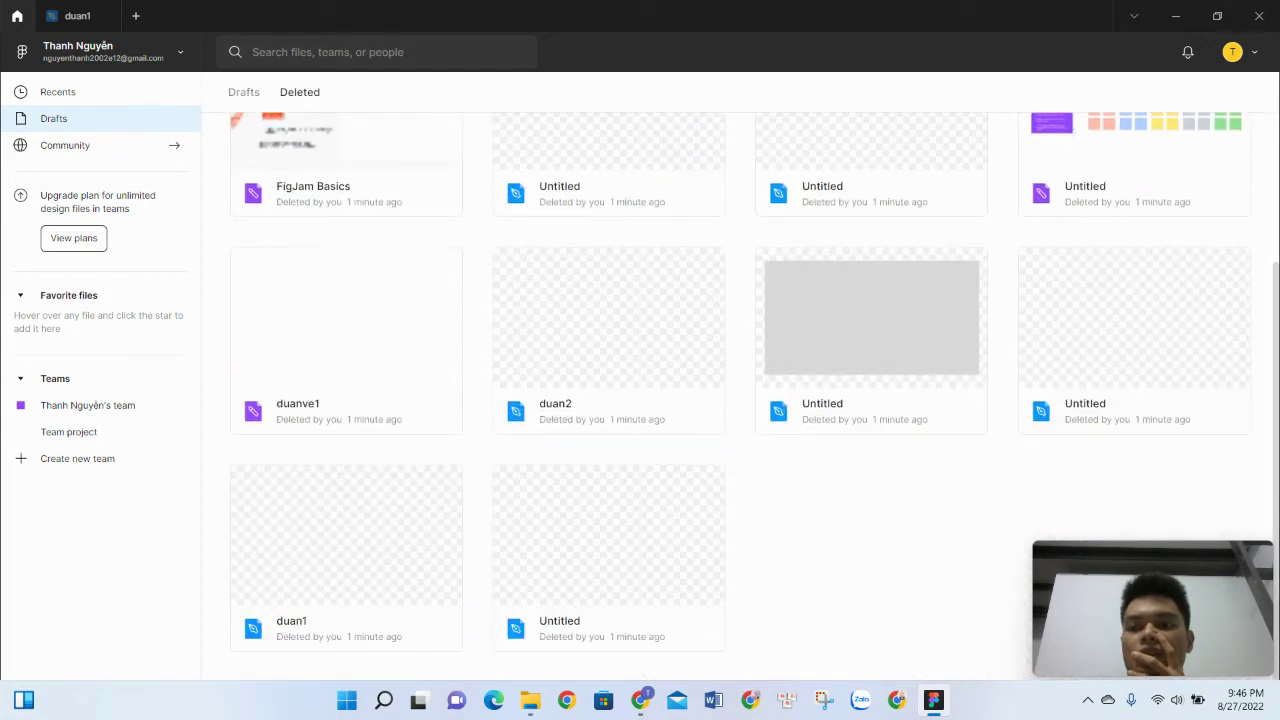
{"action": "left_click", "coordinate": [630, 583]}
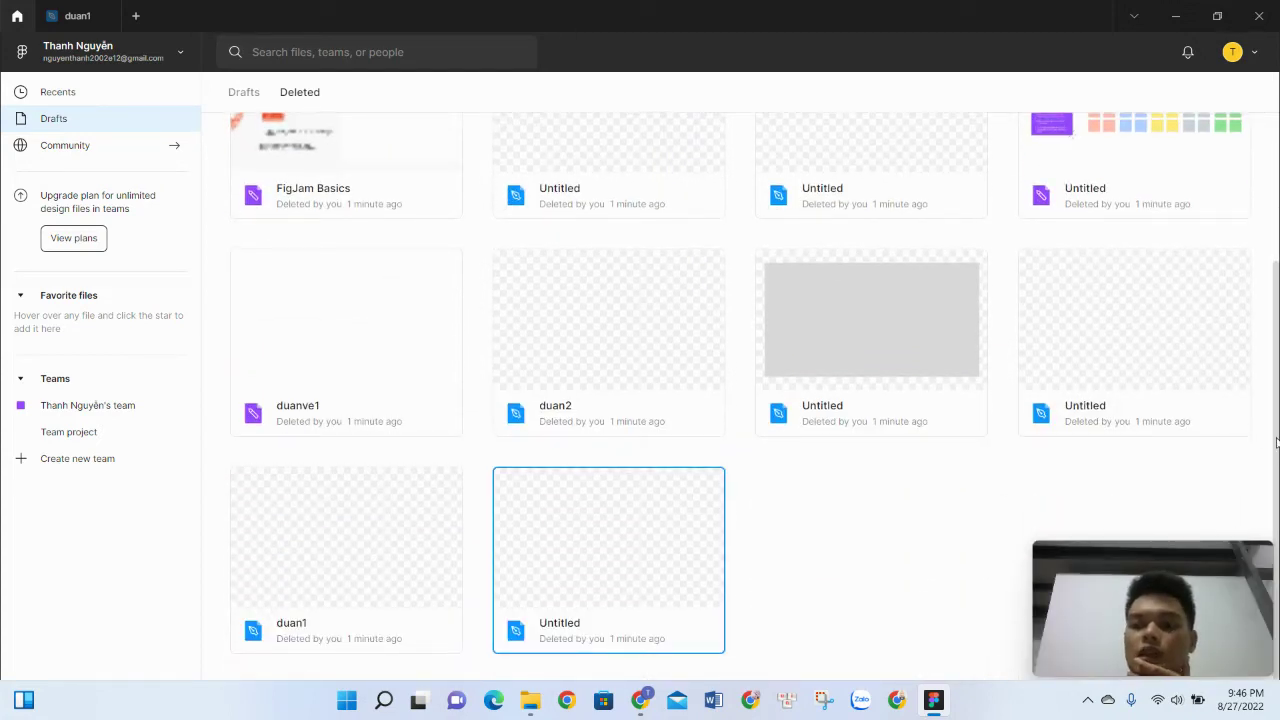
{"action": "left_click_drag", "start_coordinate": [1277, 455], "coordinate": [1275, 251]}
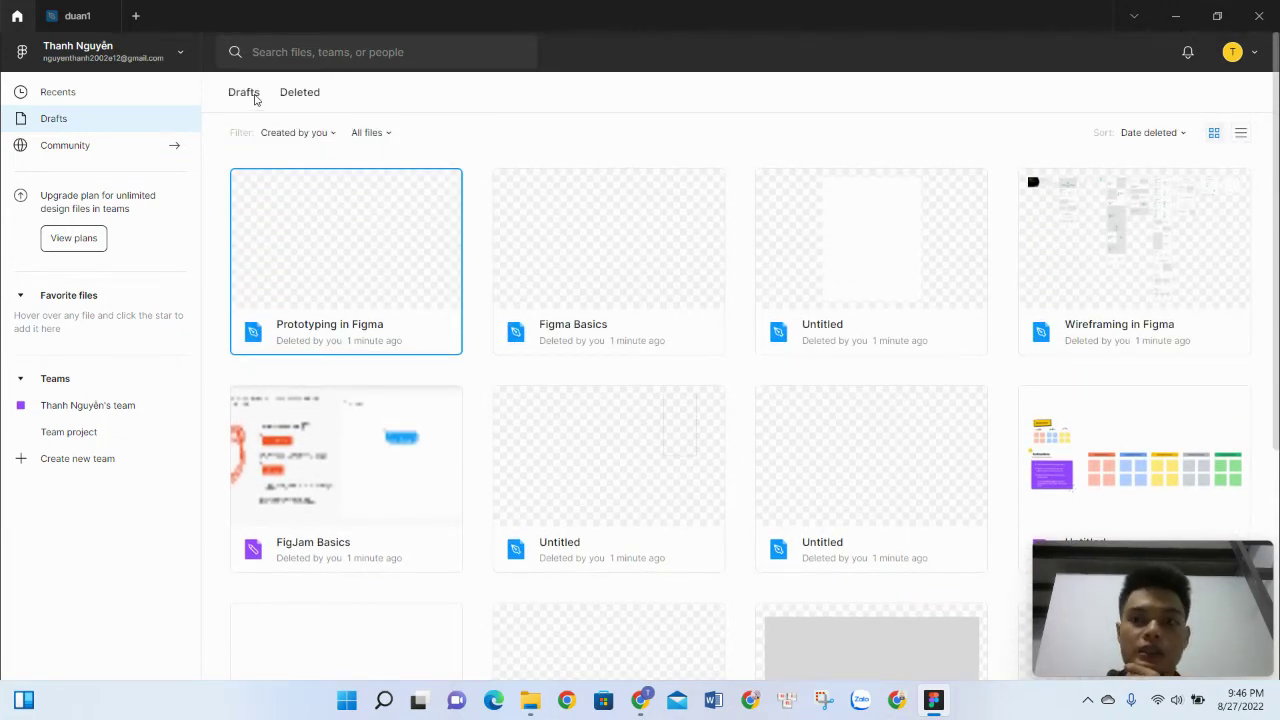
{"action": "left_click", "coordinate": [328, 139]}
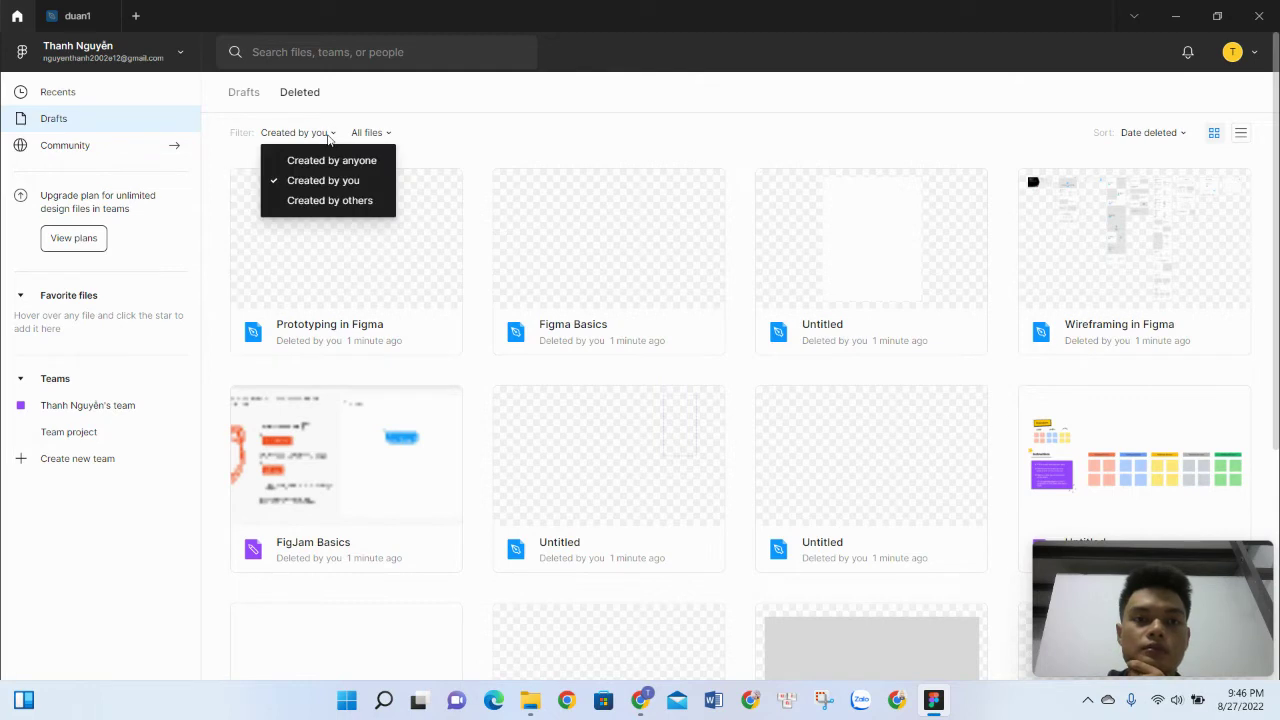
{"action": "left_click", "coordinate": [329, 138]}
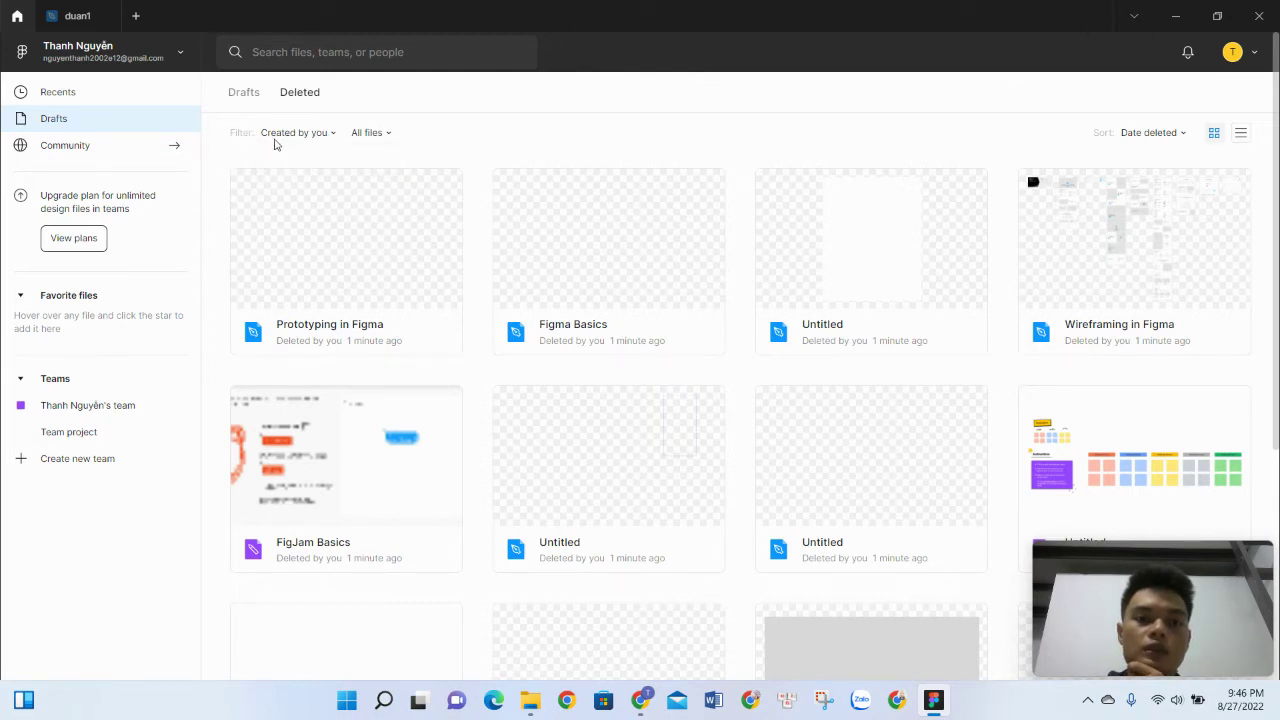
{"action": "left_click", "coordinate": [329, 139]}
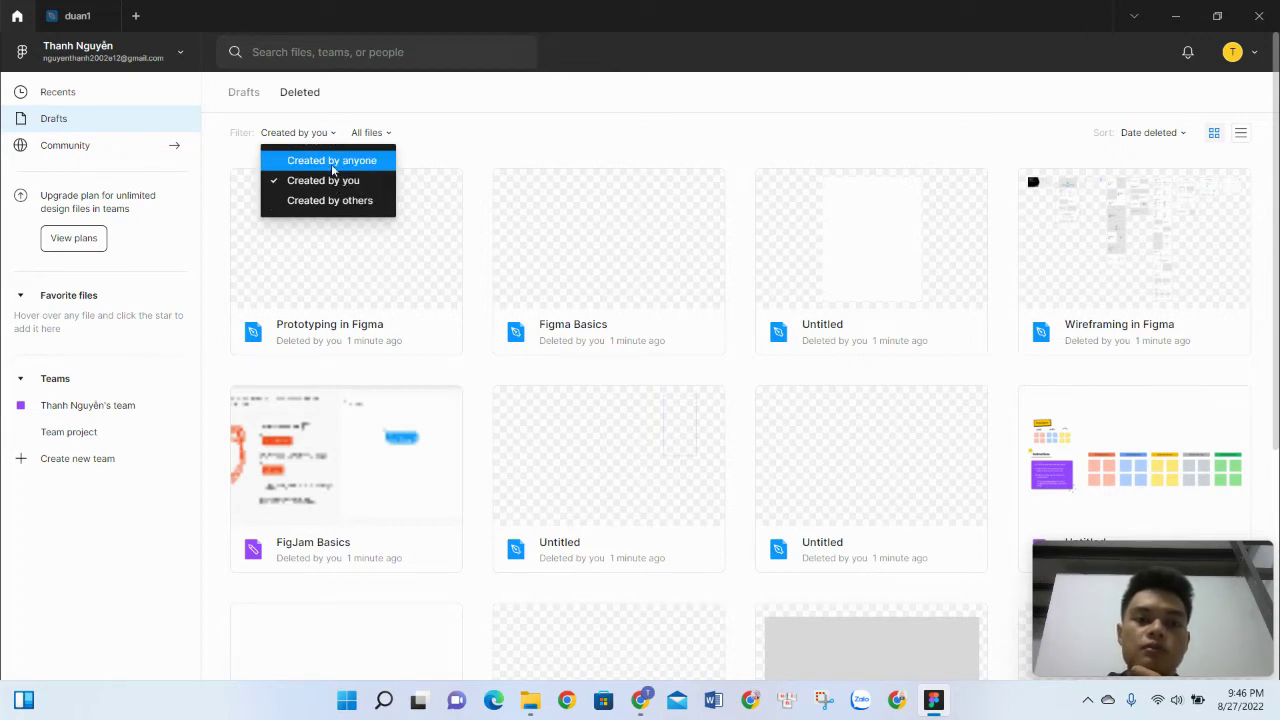
{"action": "left_click", "coordinate": [332, 163]}
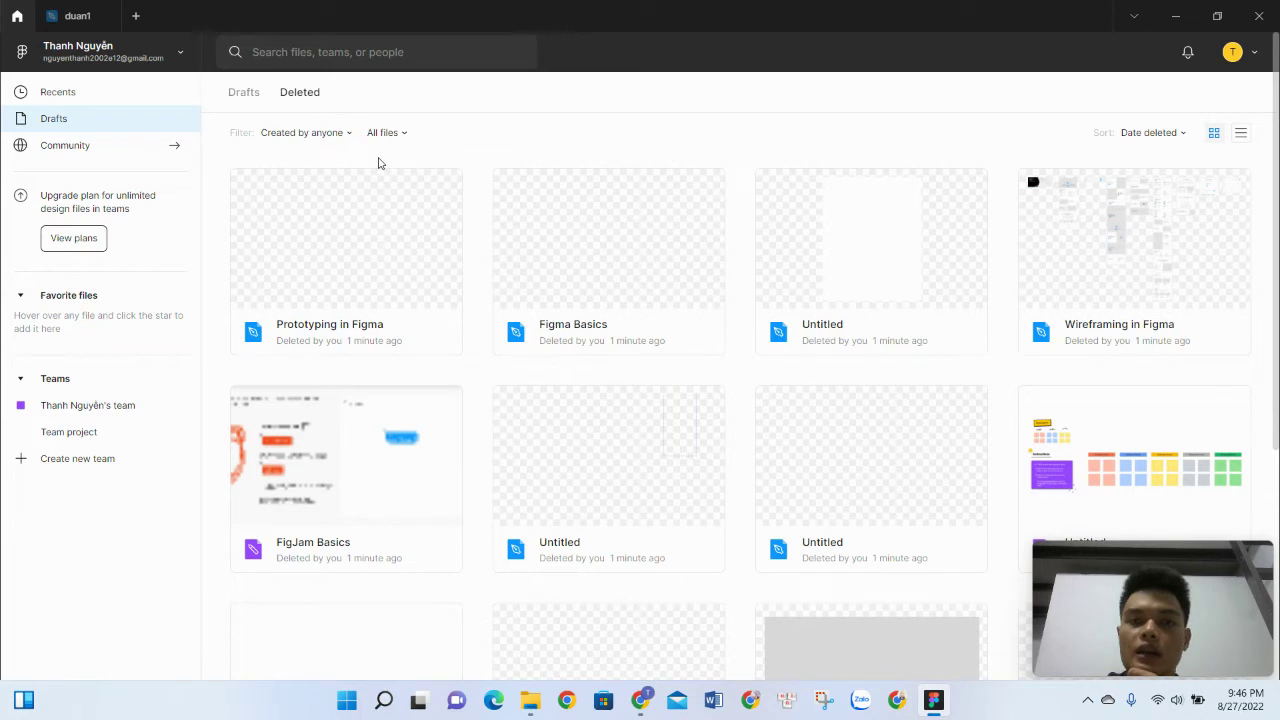
{"action": "left_click", "coordinate": [350, 134]}
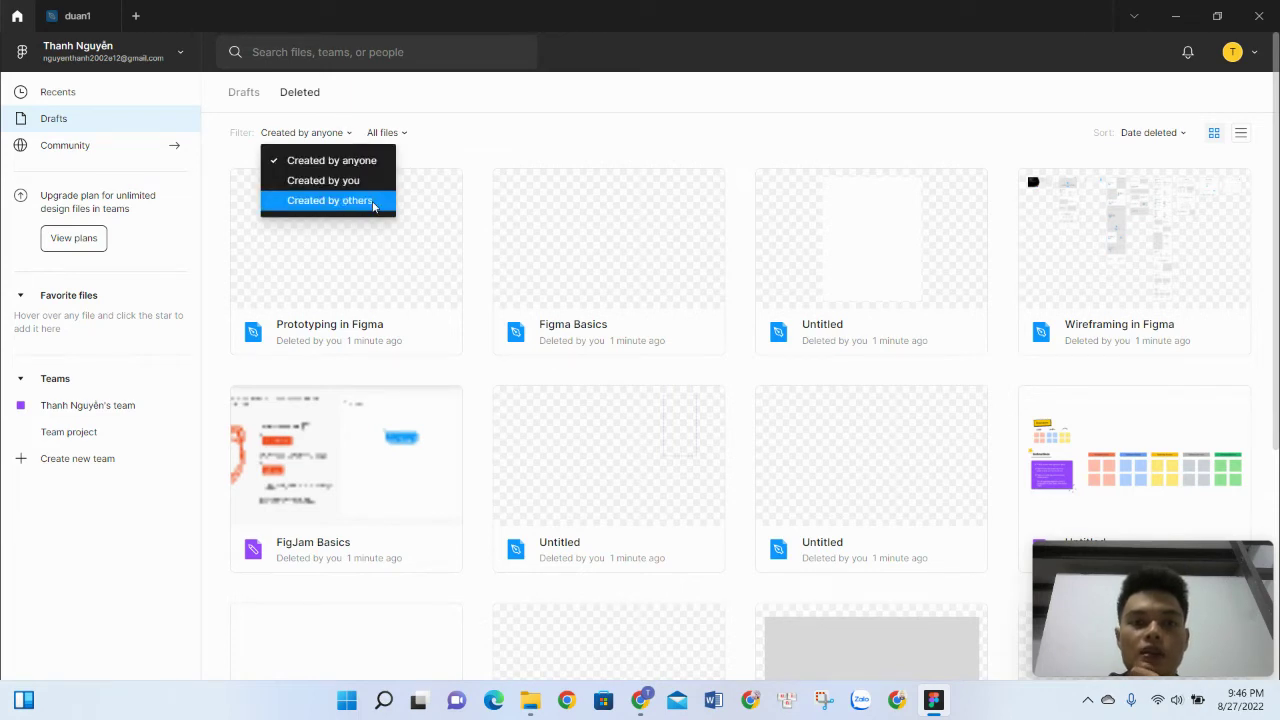
{"action": "left_click", "coordinate": [370, 201]}
{"action": "left_click", "coordinate": [332, 138]}
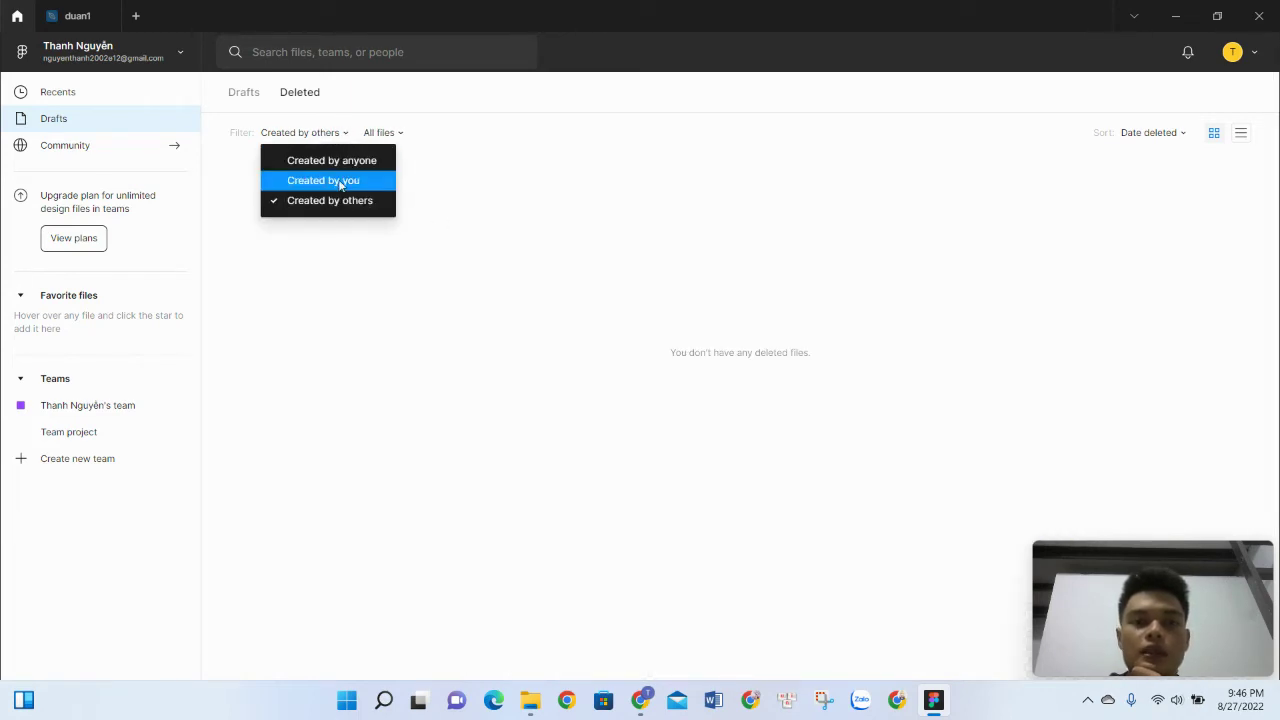
{"action": "left_click", "coordinate": [340, 180]}
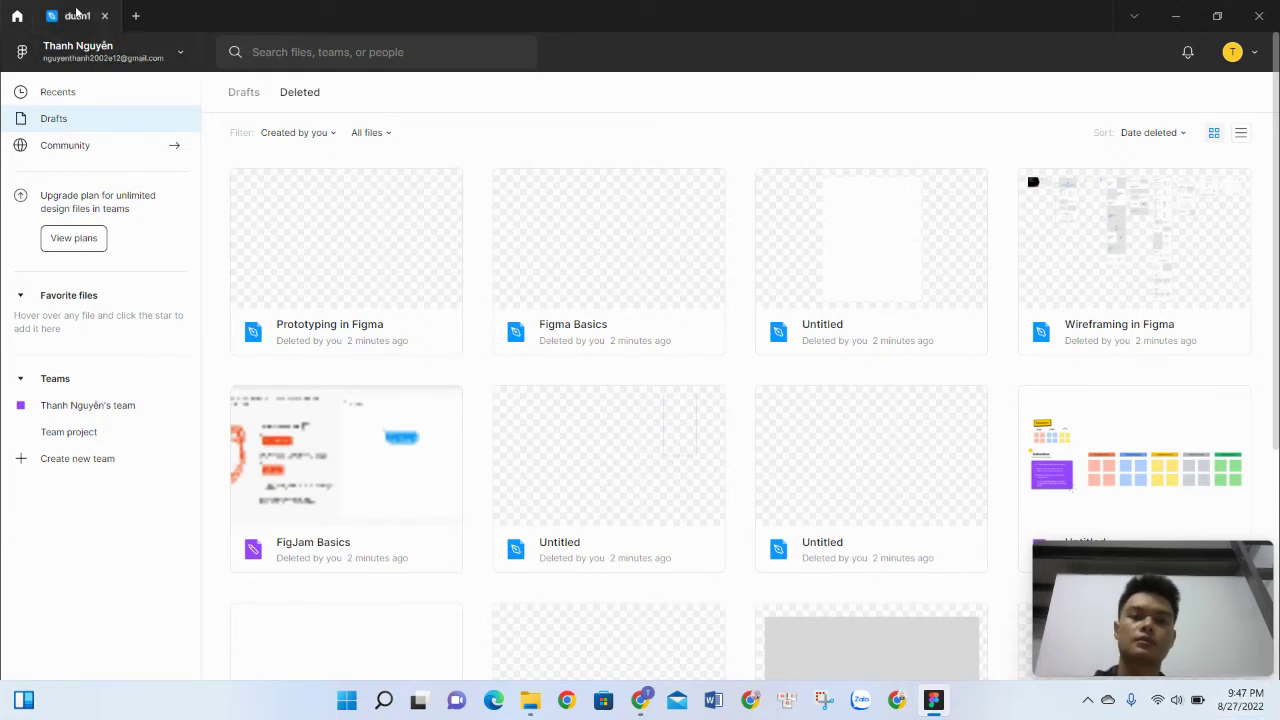
{"action": "left_click", "coordinate": [385, 135]}
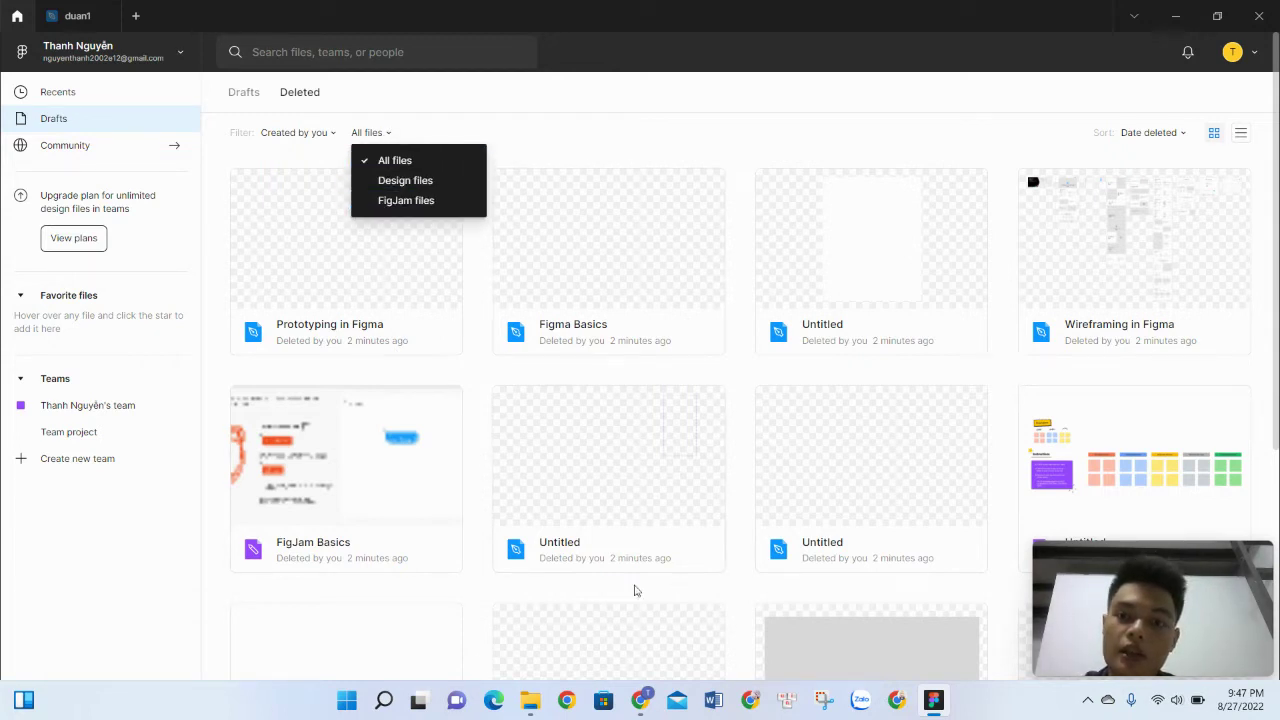
{"action": "left_click", "coordinate": [422, 183]}
{"action": "left_click", "coordinate": [402, 140]}
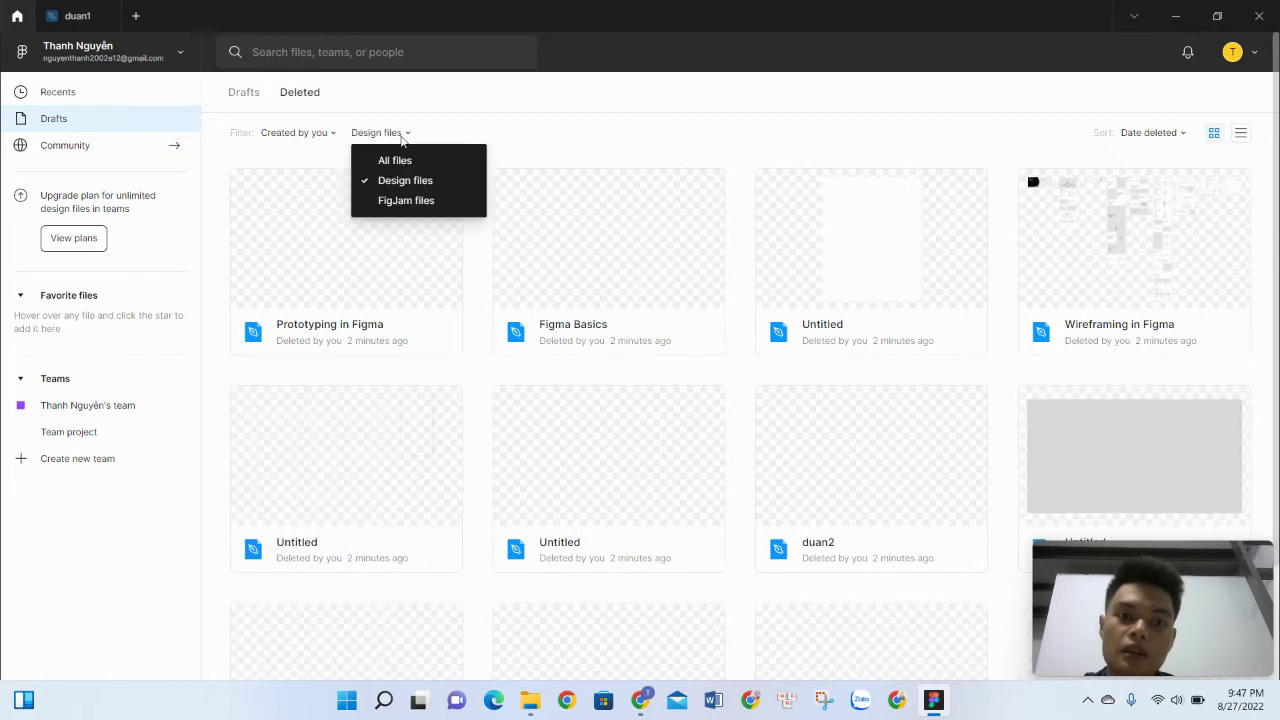
{"action": "left_click", "coordinate": [407, 204]}
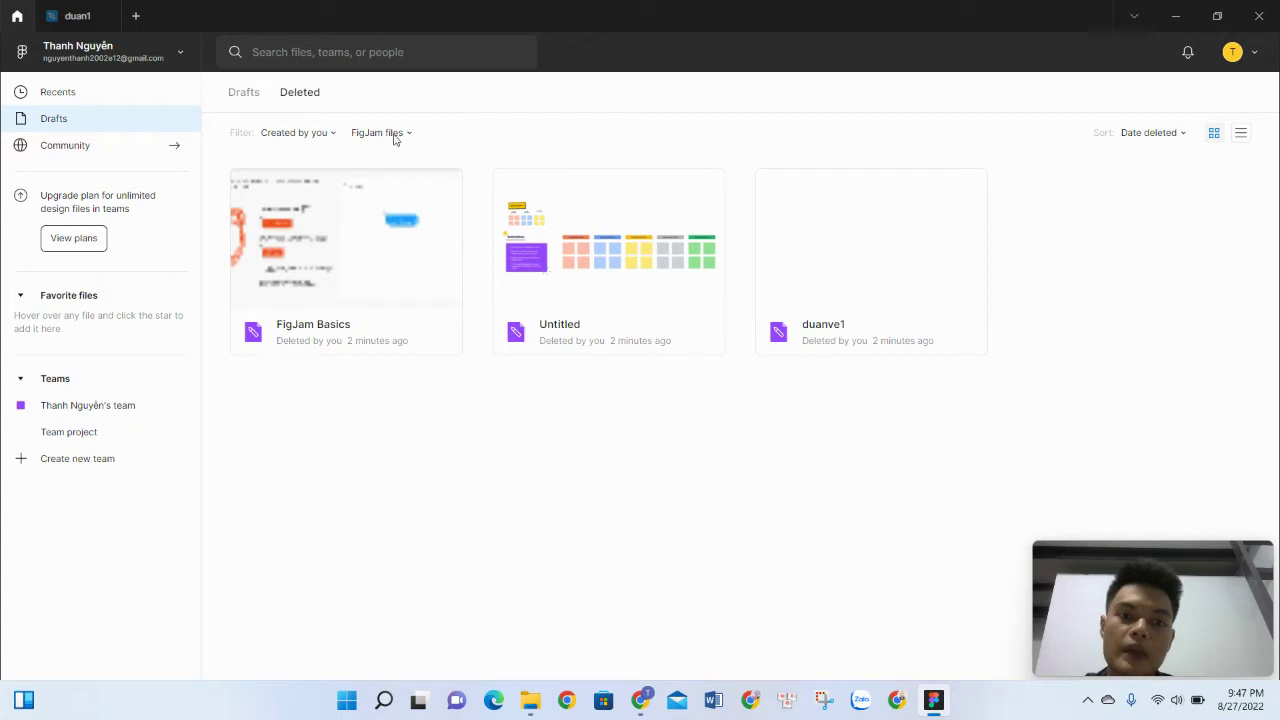
{"action": "left_click", "coordinate": [401, 225]}
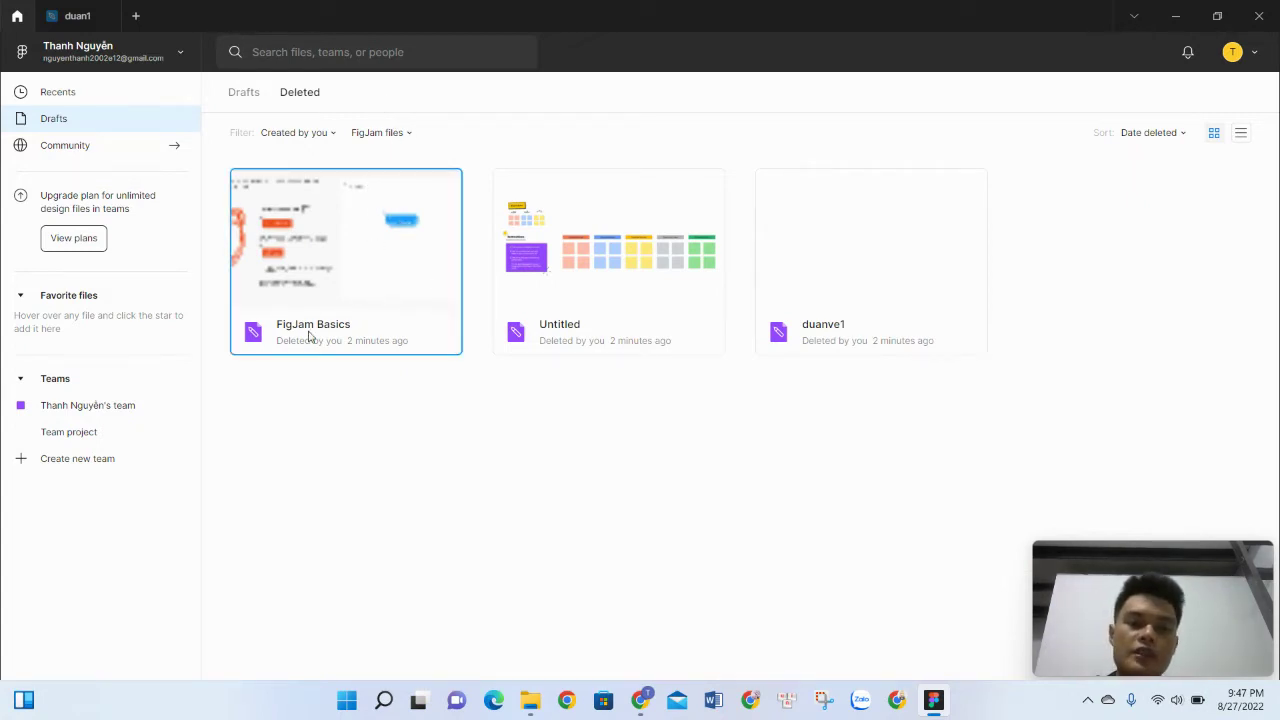
{"action": "left_click", "coordinate": [404, 138]}
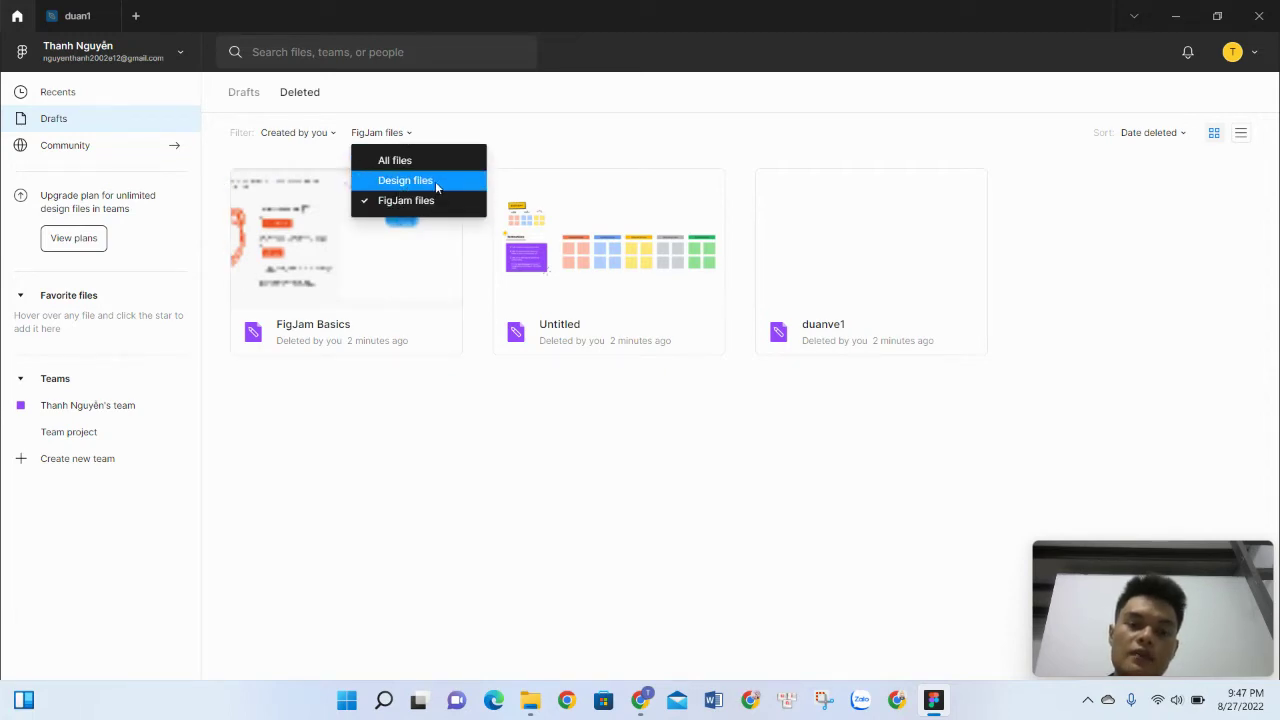
{"action": "left_click", "coordinate": [398, 161]}
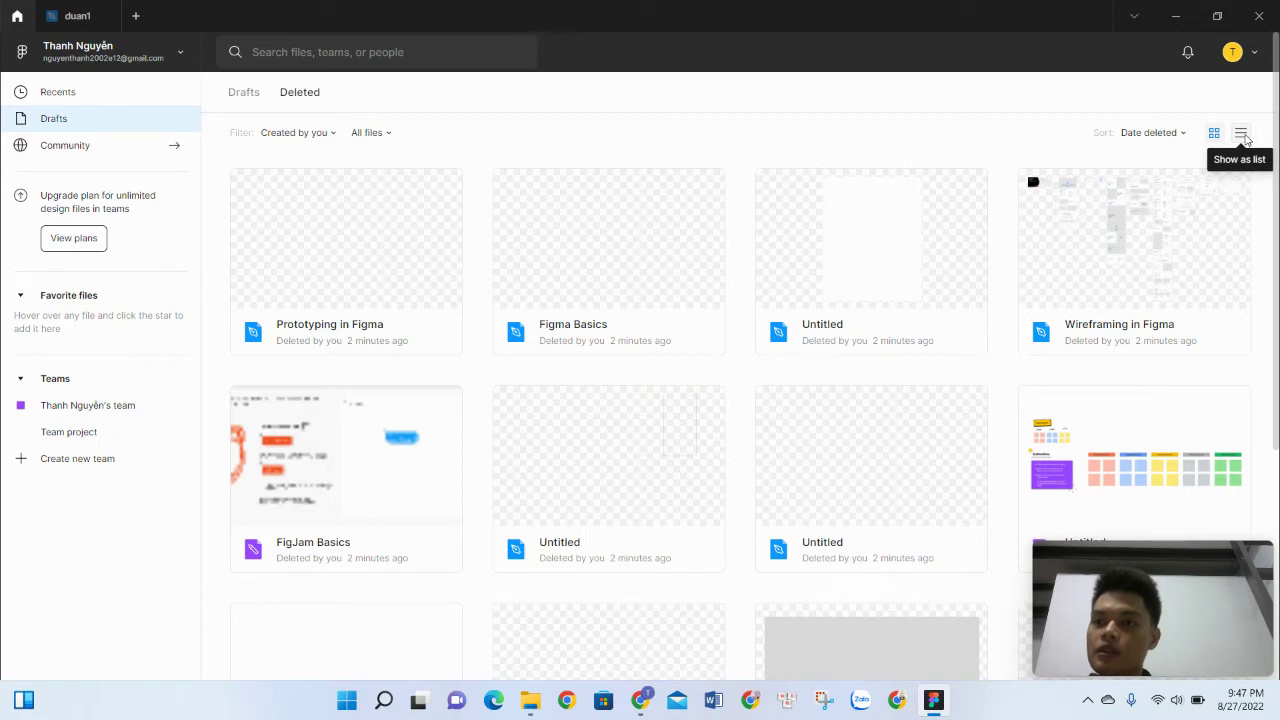
Toggle Deleted files between list and grid views, return to Drafts, then bring Translate forward
{"action": "left_click", "coordinate": [1242, 134]}
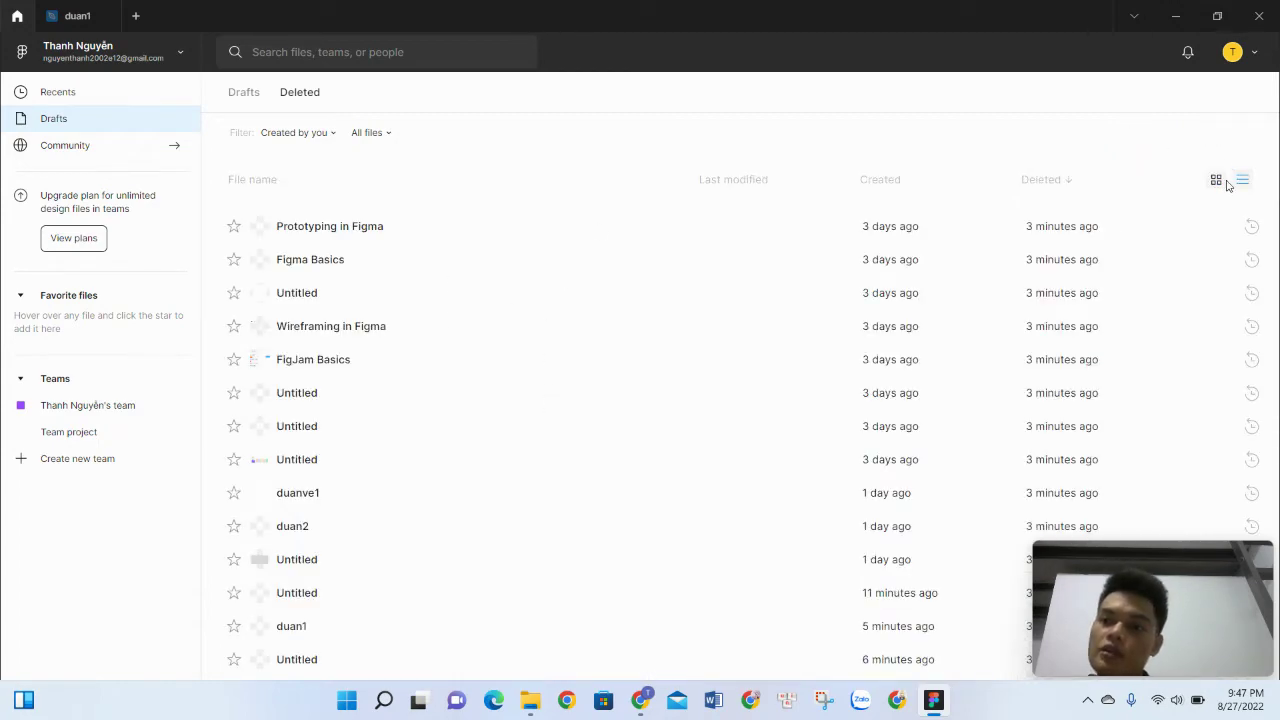
{"action": "left_click", "coordinate": [1217, 180]}
{"action": "left_click", "coordinate": [1246, 142]}
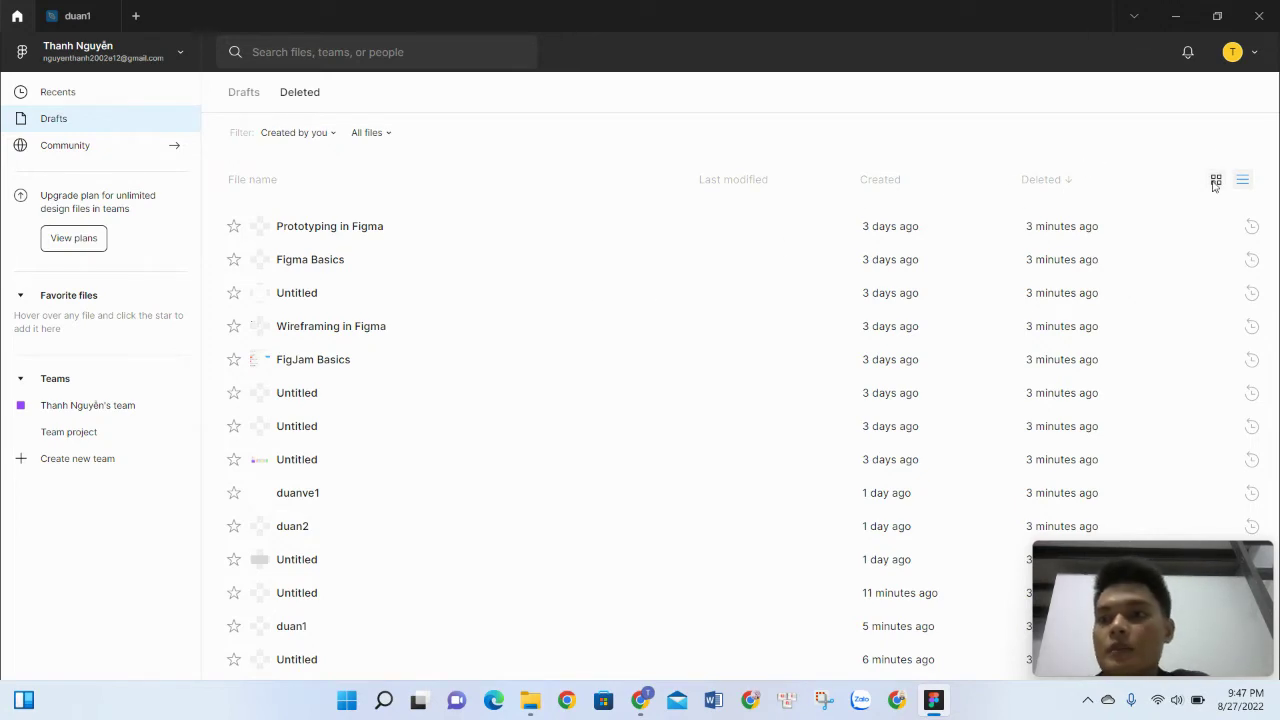
{"action": "left_click", "coordinate": [1215, 181]}
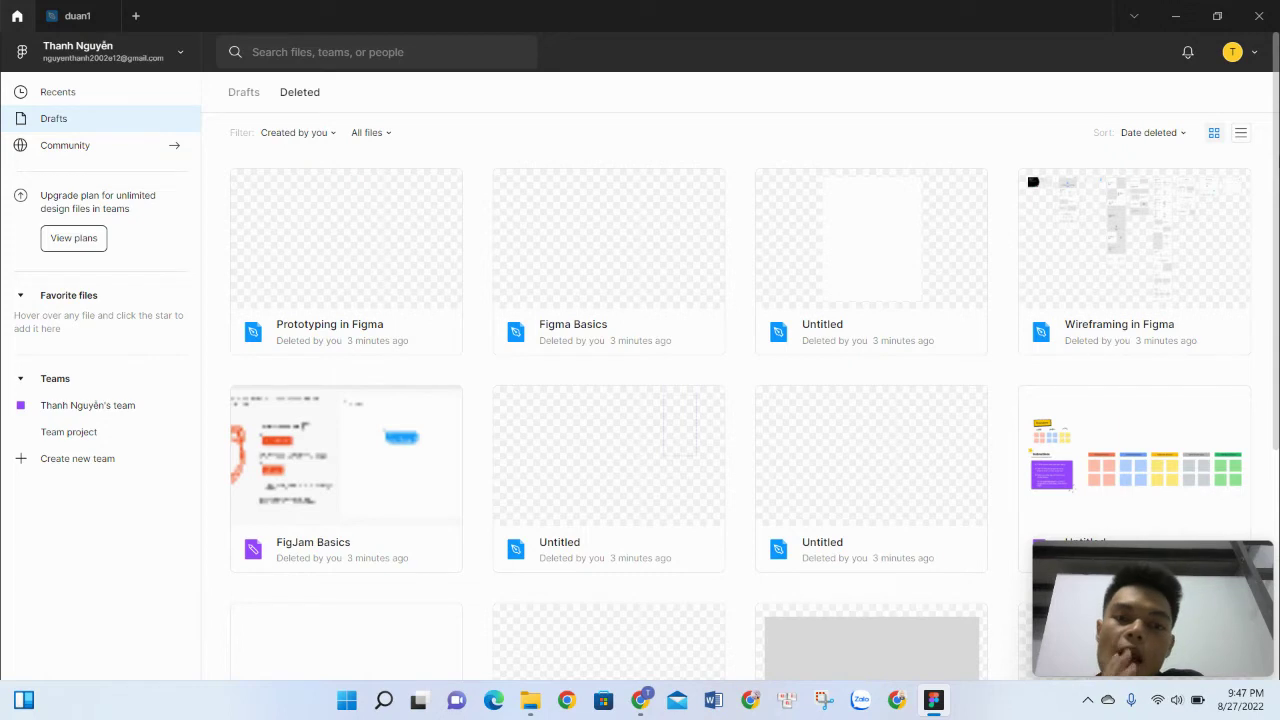
{"action": "left_click", "coordinate": [240, 92]}
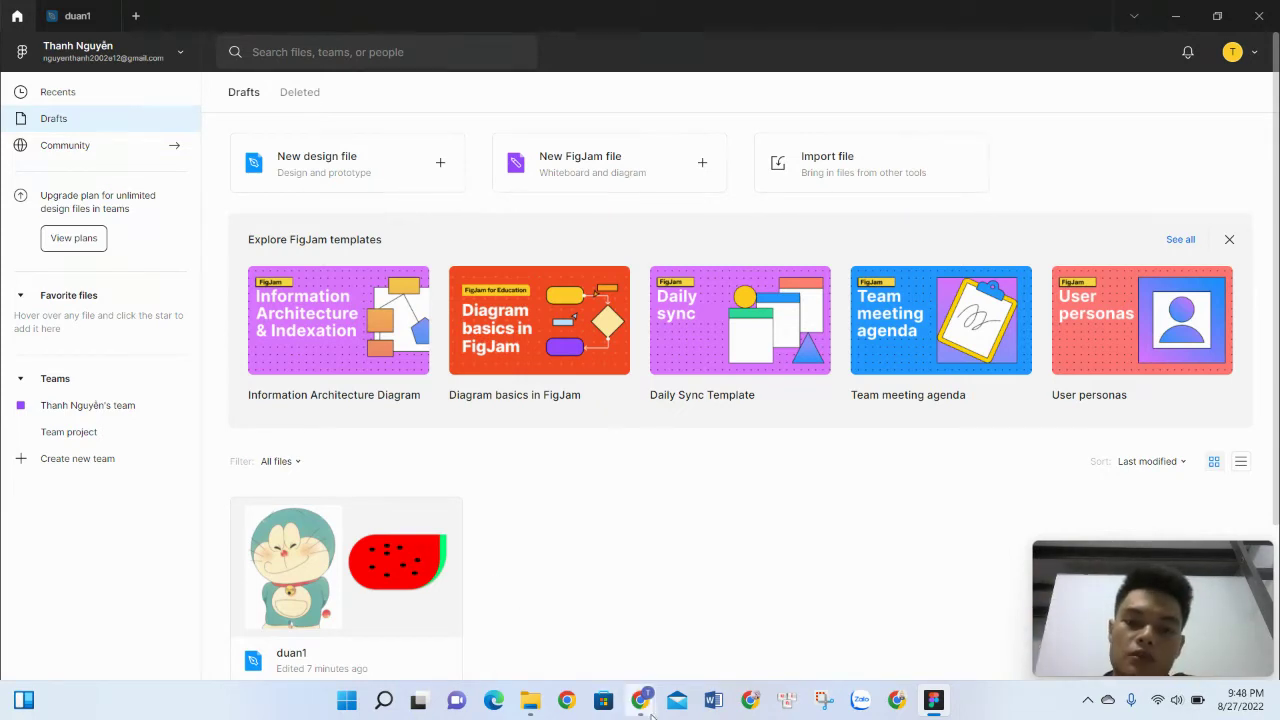
{"action": "mouse_move", "coordinate": [640, 700]}
{"action": "left_click", "coordinate": [474, 614]}
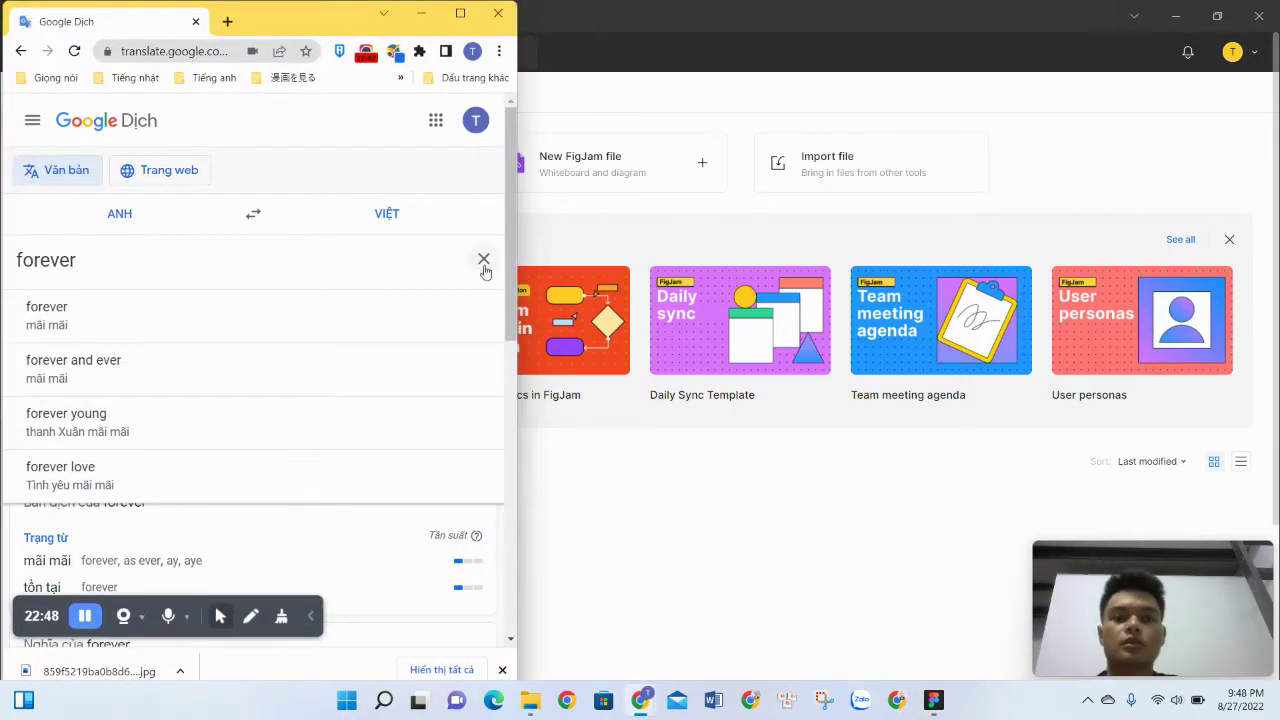
Translate 'draft' into Vietnamese ('dự thảo'), play its pronunciation, and switch back to Figma
{"action": "left_click", "coordinate": [480, 260]}
{"action": "type", "text": "draft"}
{"action": "left_click", "coordinate": [93, 320]}
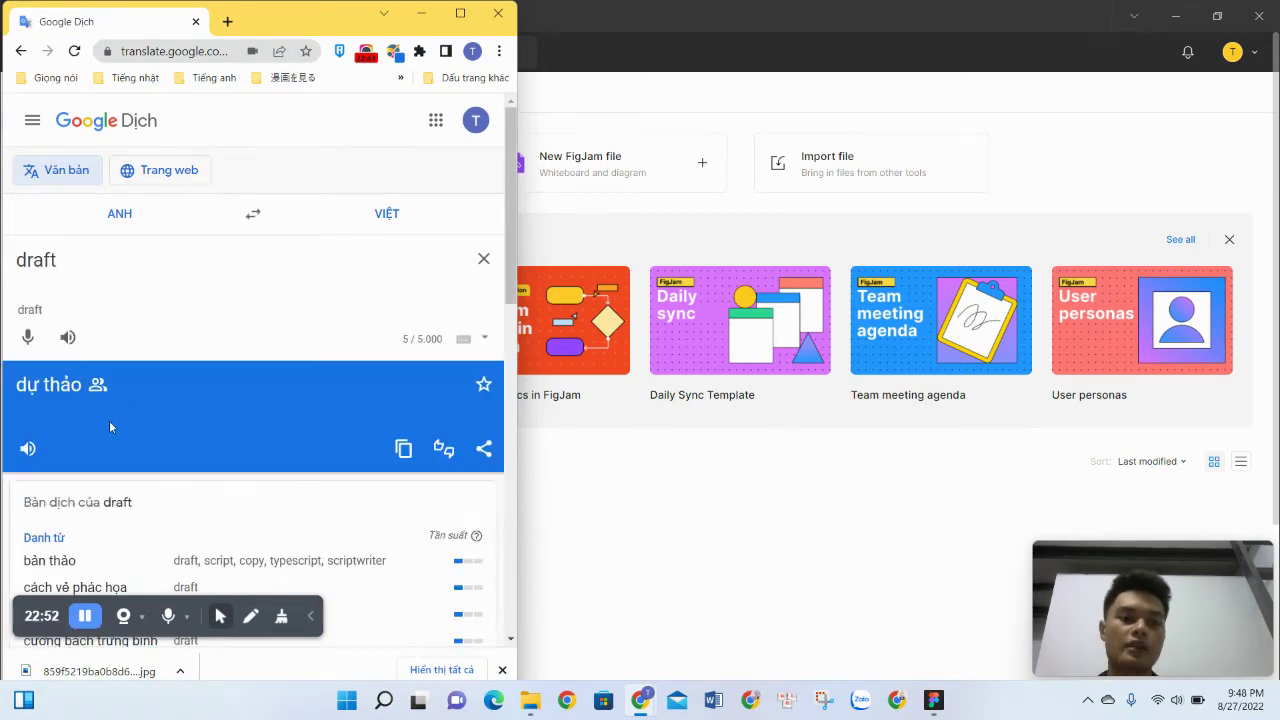
{"action": "left_click", "coordinate": [67, 337]}
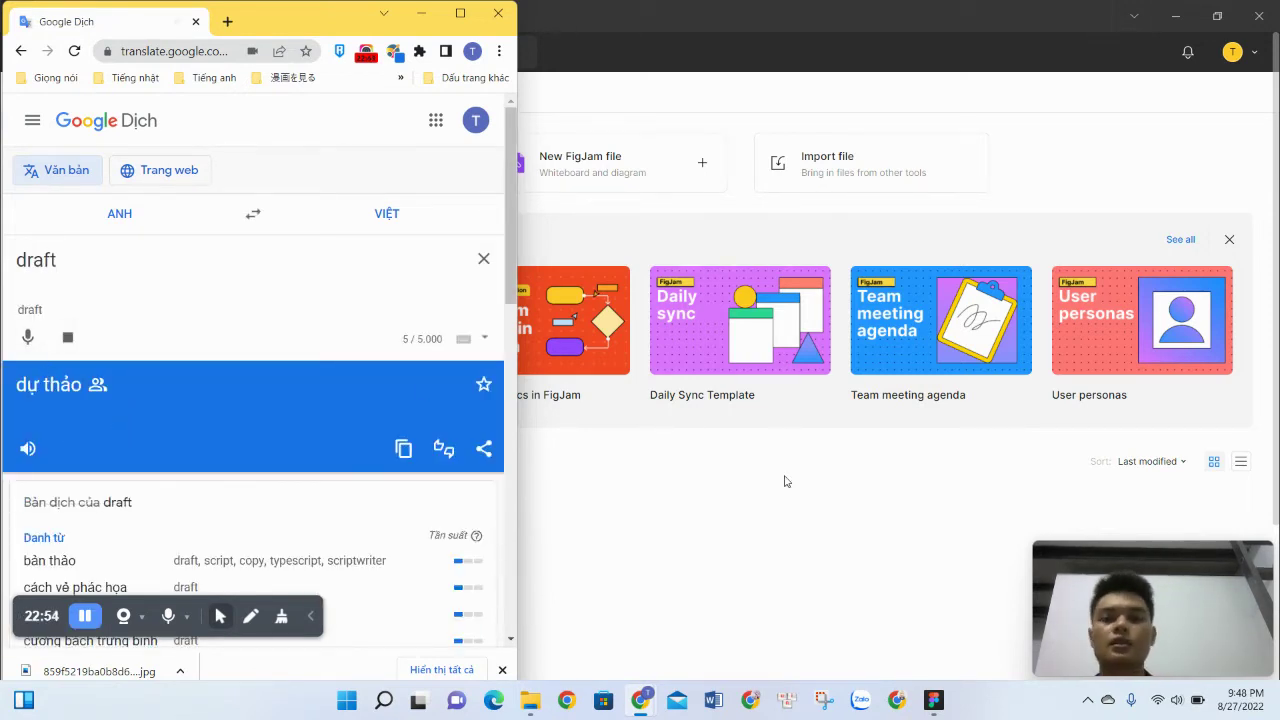
{"action": "left_click", "coordinate": [781, 412]}
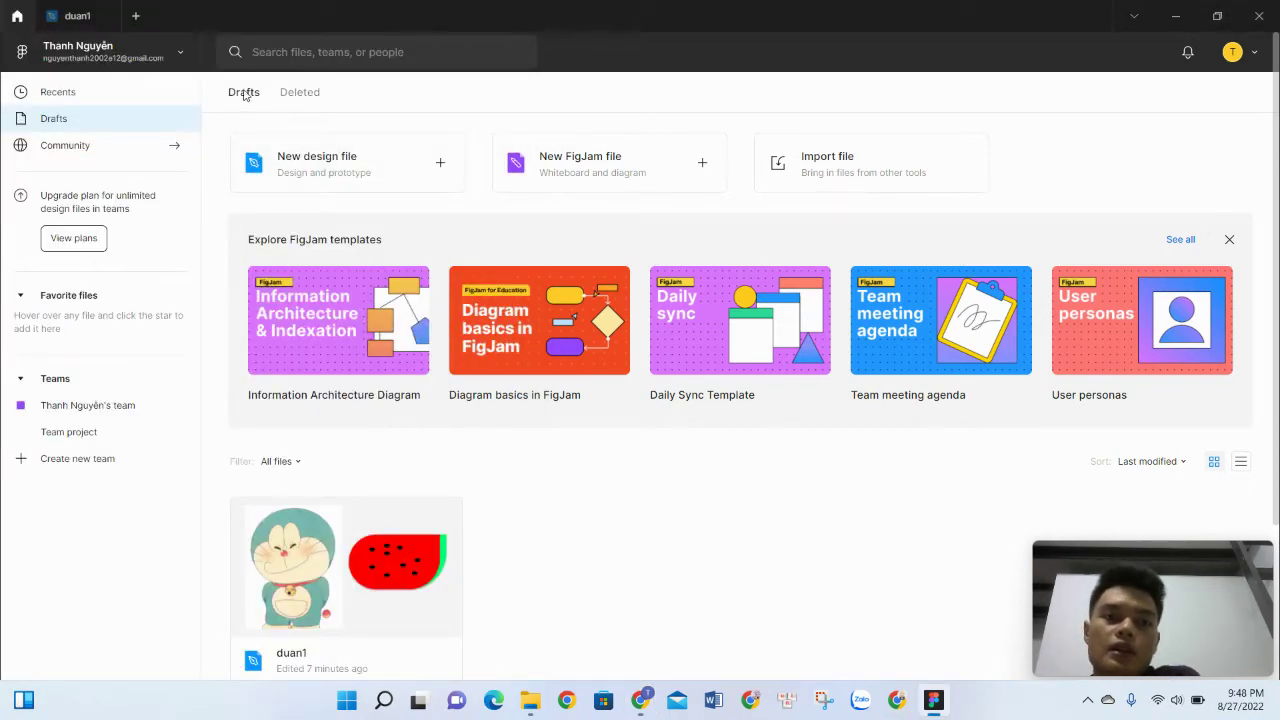
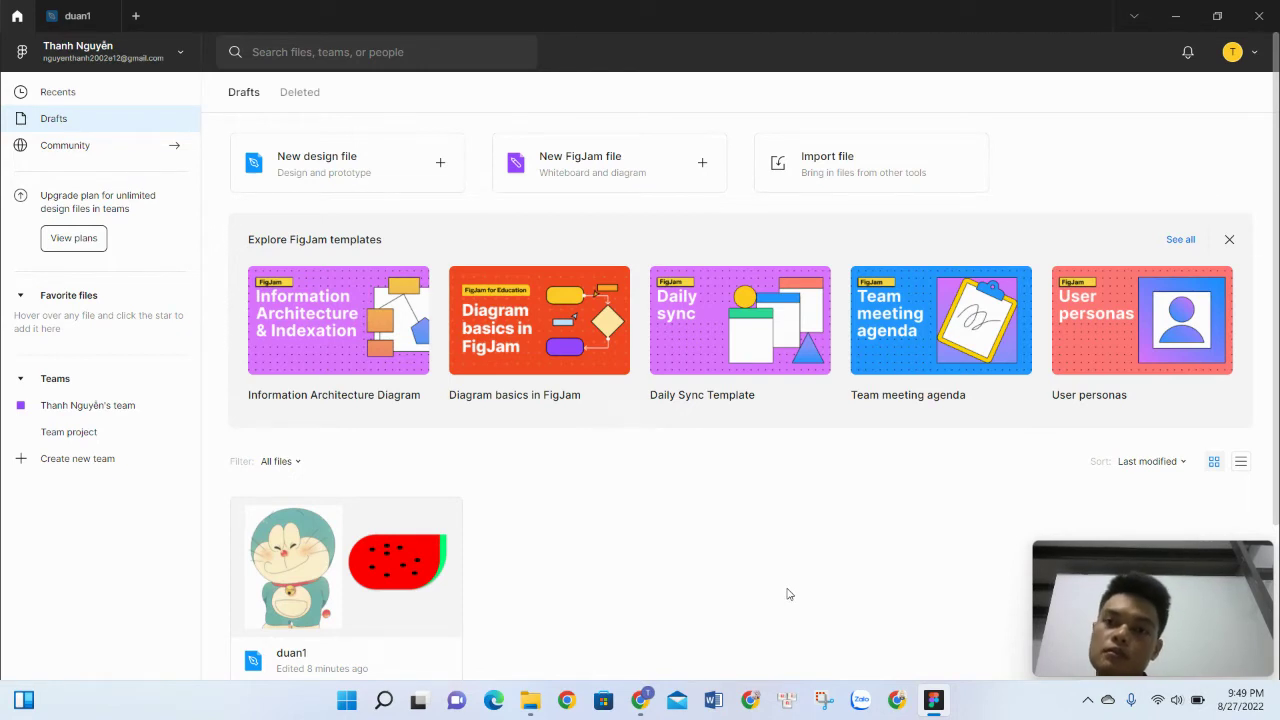
Cancel the file import in Figma and minimize the Figma window
{"action": "left_click", "coordinate": [860, 175]}
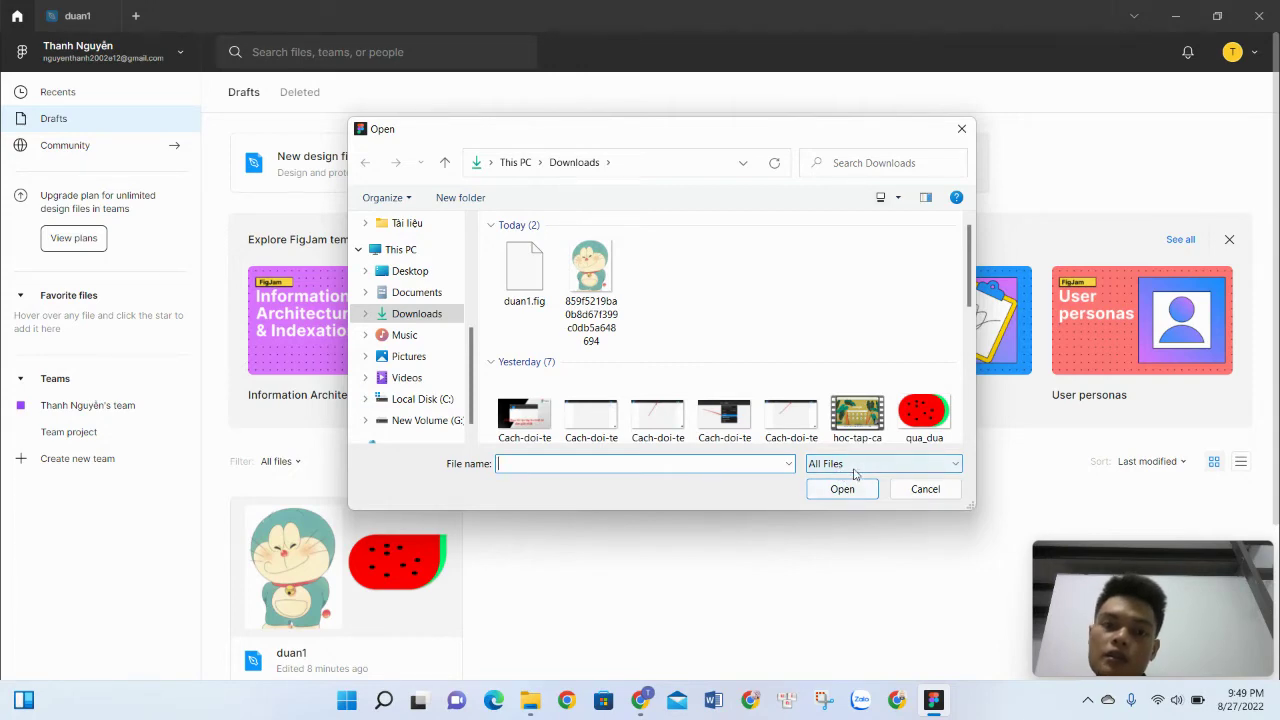
{"action": "left_click", "coordinate": [961, 129]}
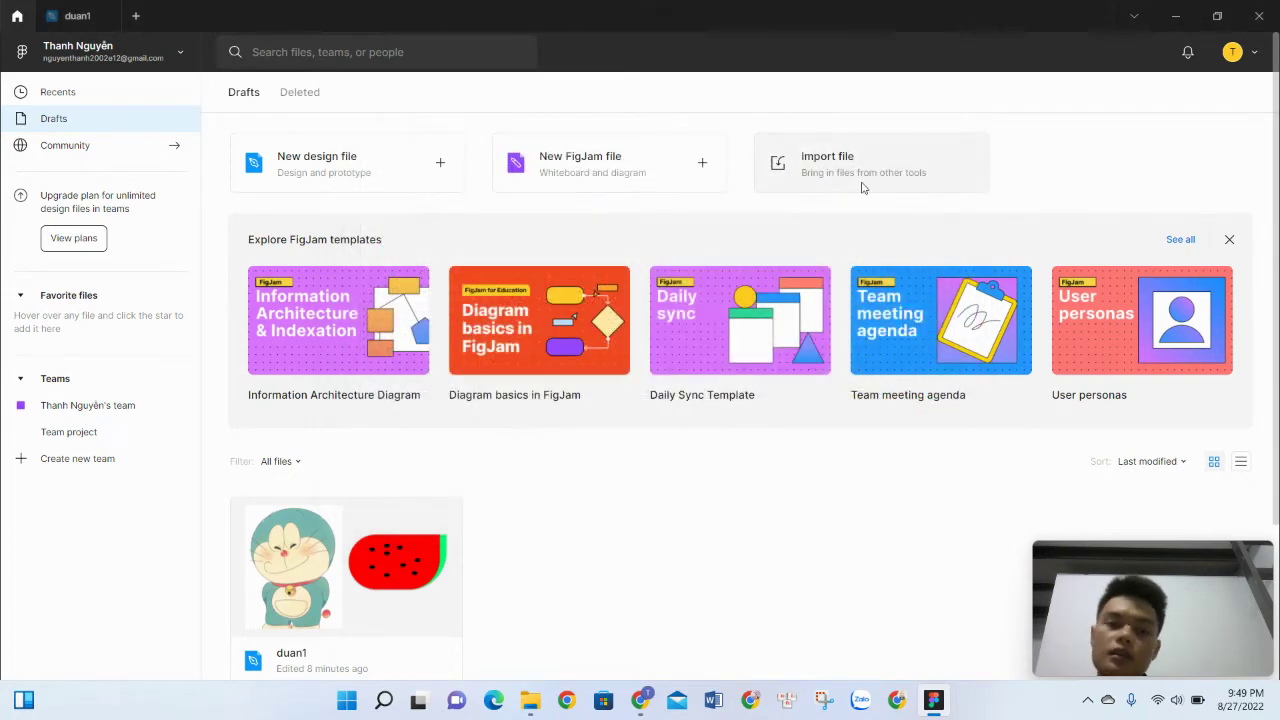
{"action": "left_click", "coordinate": [1186, 10]}
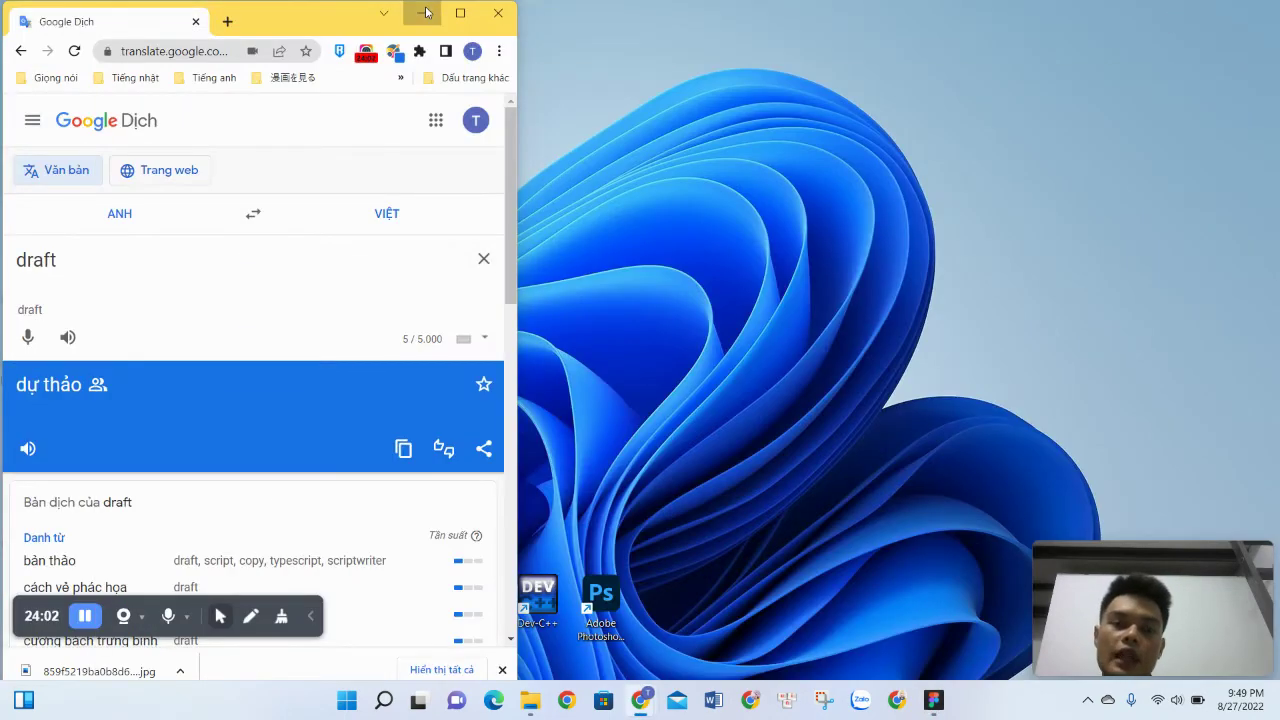
Minimize Google Translate and launch Adobe Photoshop from its desktop shortcut
{"action": "left_click", "coordinate": [426, 12]}
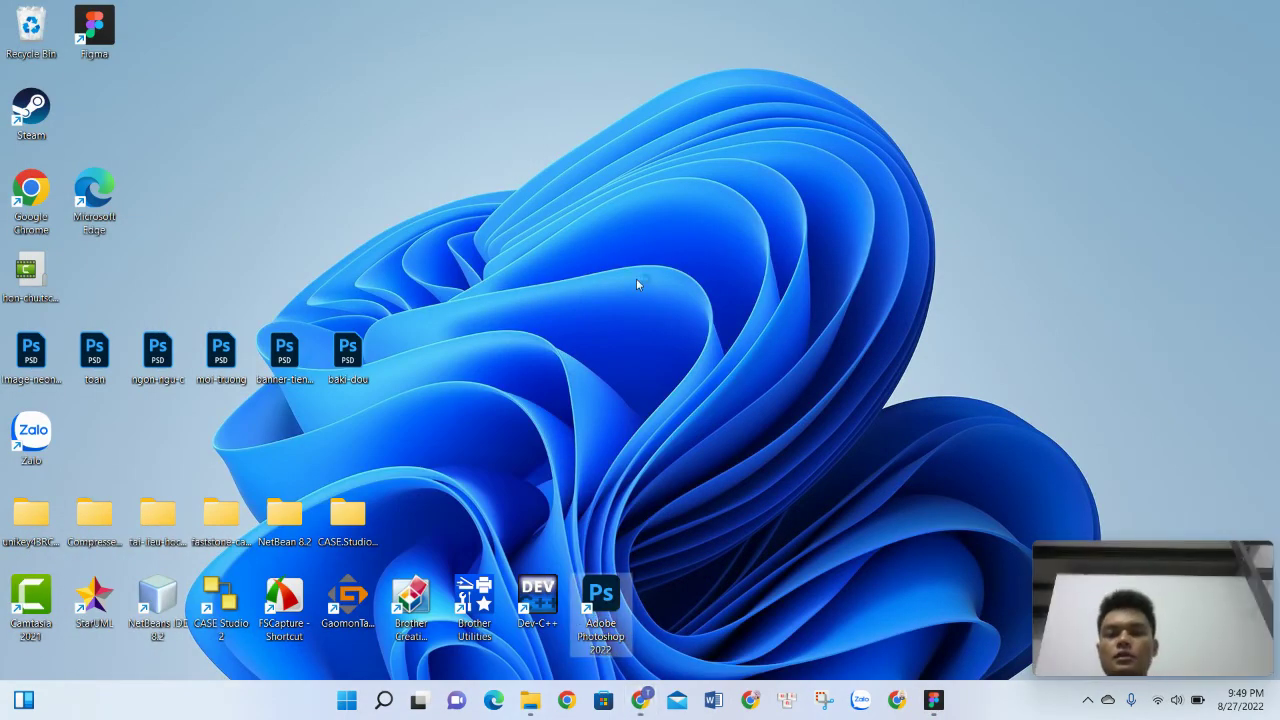
{"action": "double_click", "coordinate": [600, 597]}
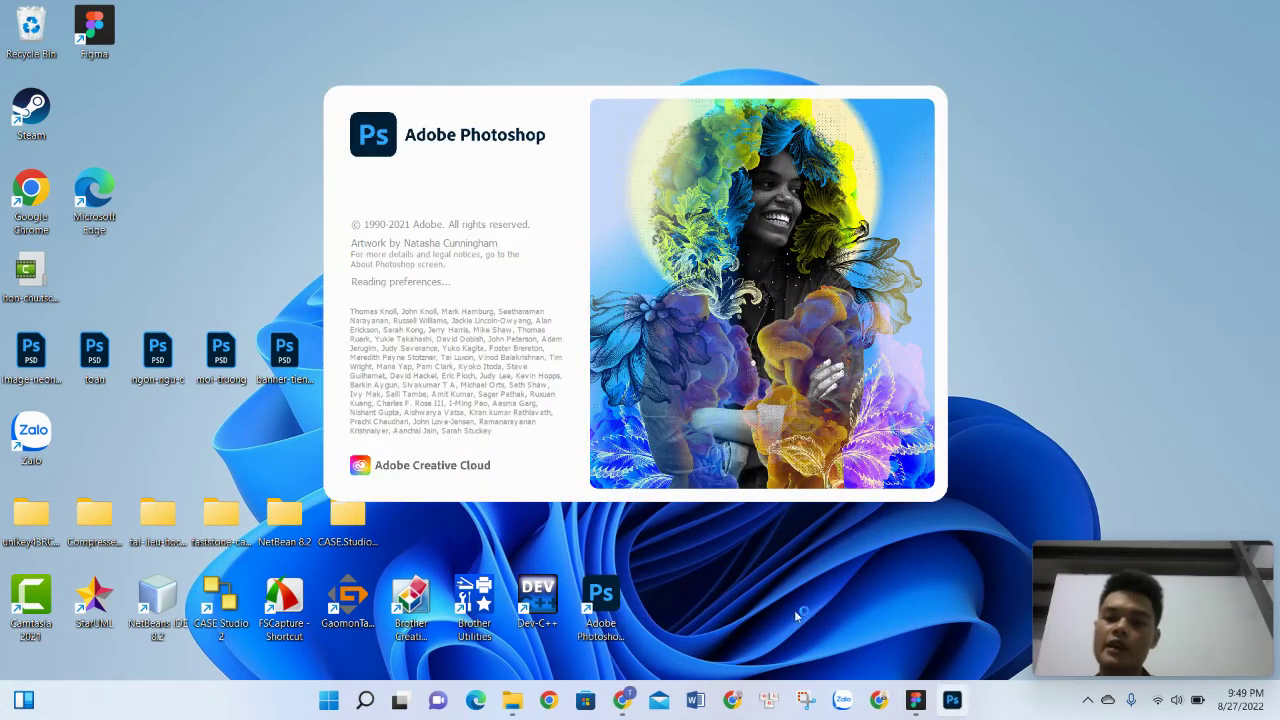
{"action": "left_click", "coordinate": [916, 700]}
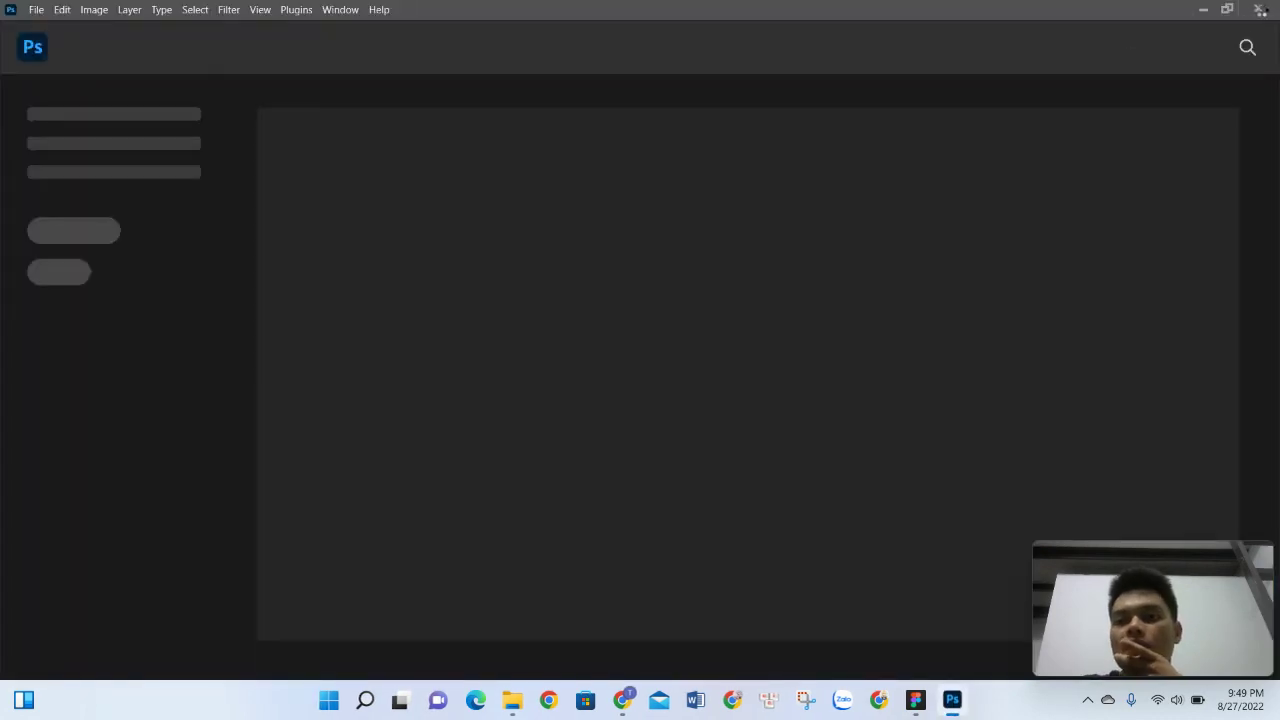
Close all Photoshop windows and return to the Figma drafts page
{"action": "right_click", "coordinate": [955, 700]}
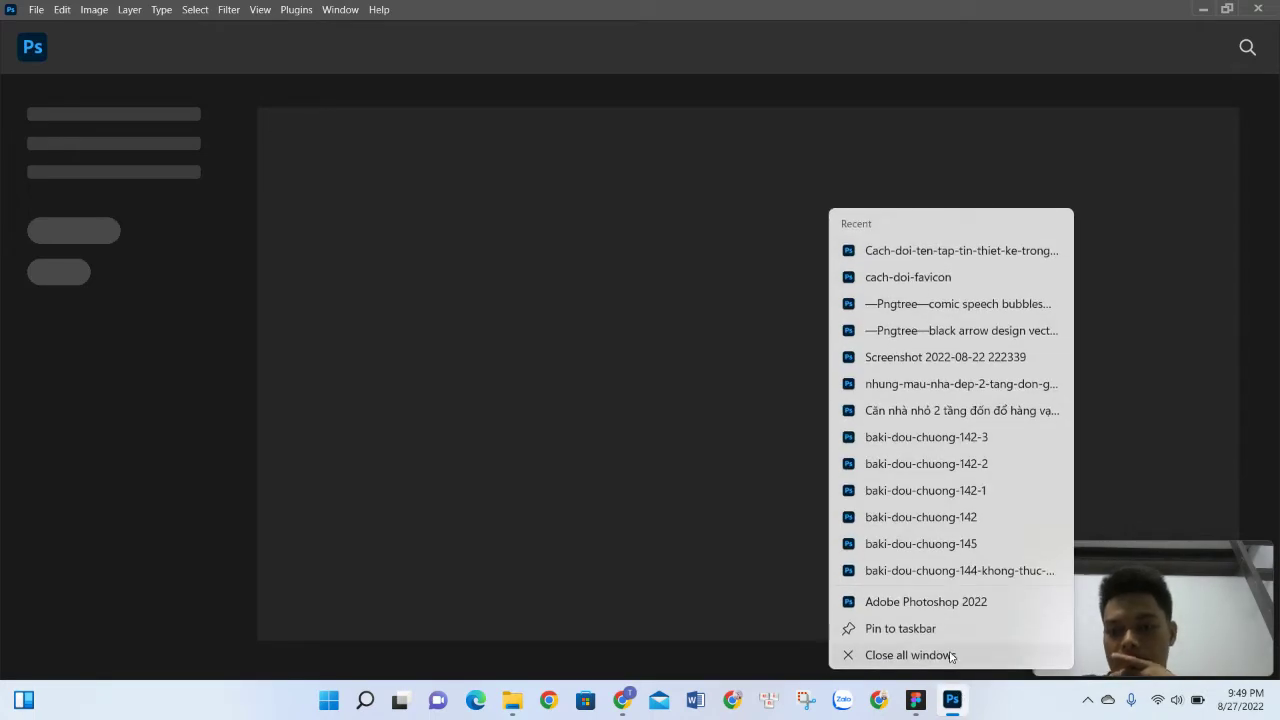
{"action": "left_click", "coordinate": [950, 660]}
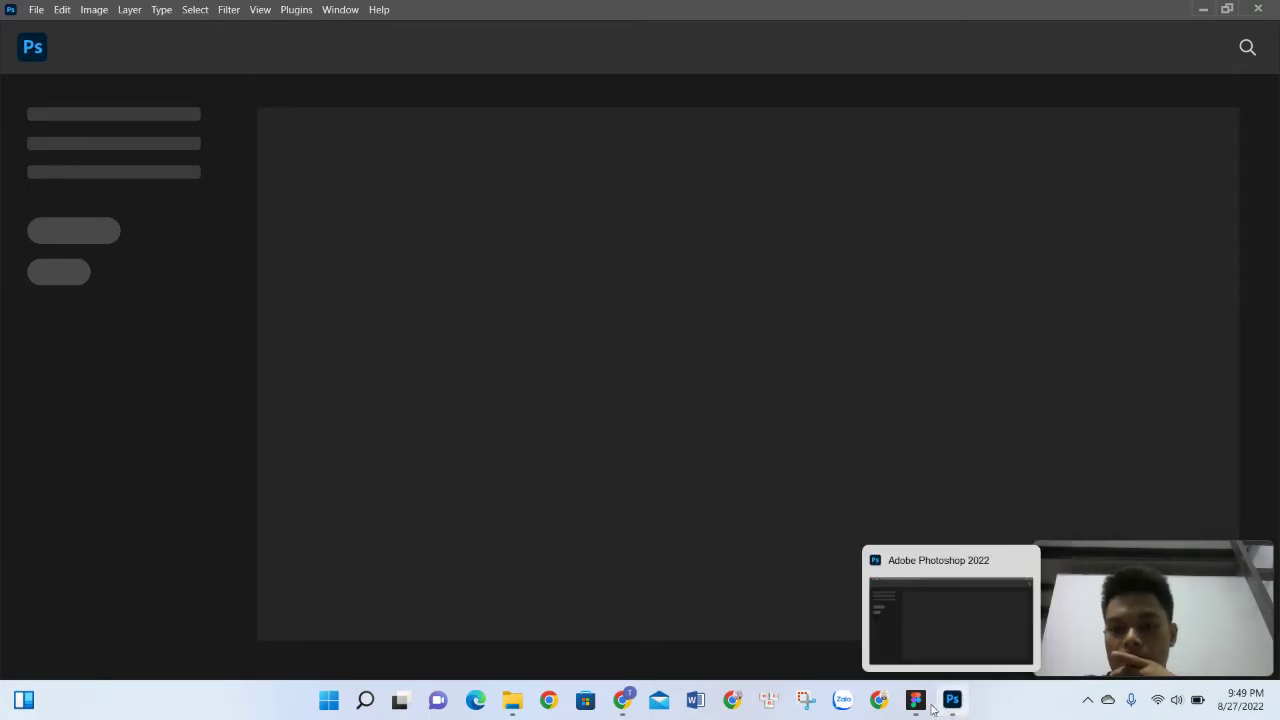
{"action": "left_click", "coordinate": [918, 702]}
{"action": "right_click", "coordinate": [952, 700]}
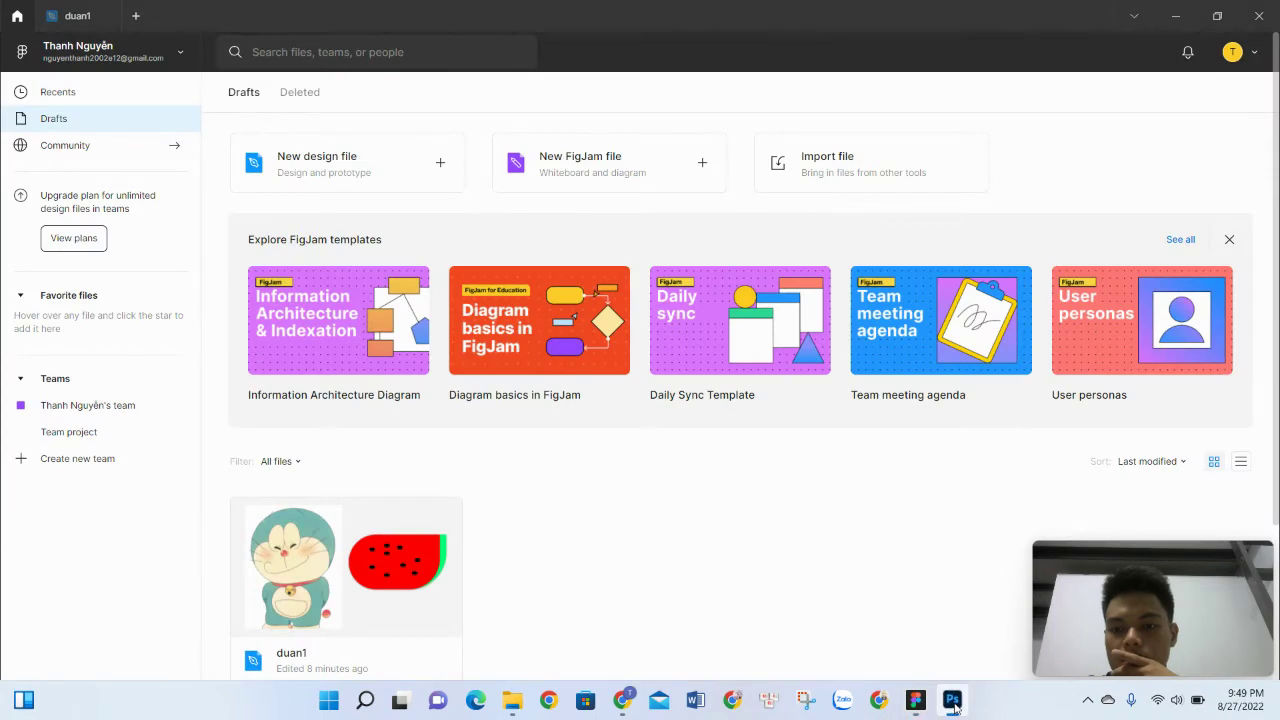
{"action": "right_click", "coordinate": [955, 708]}
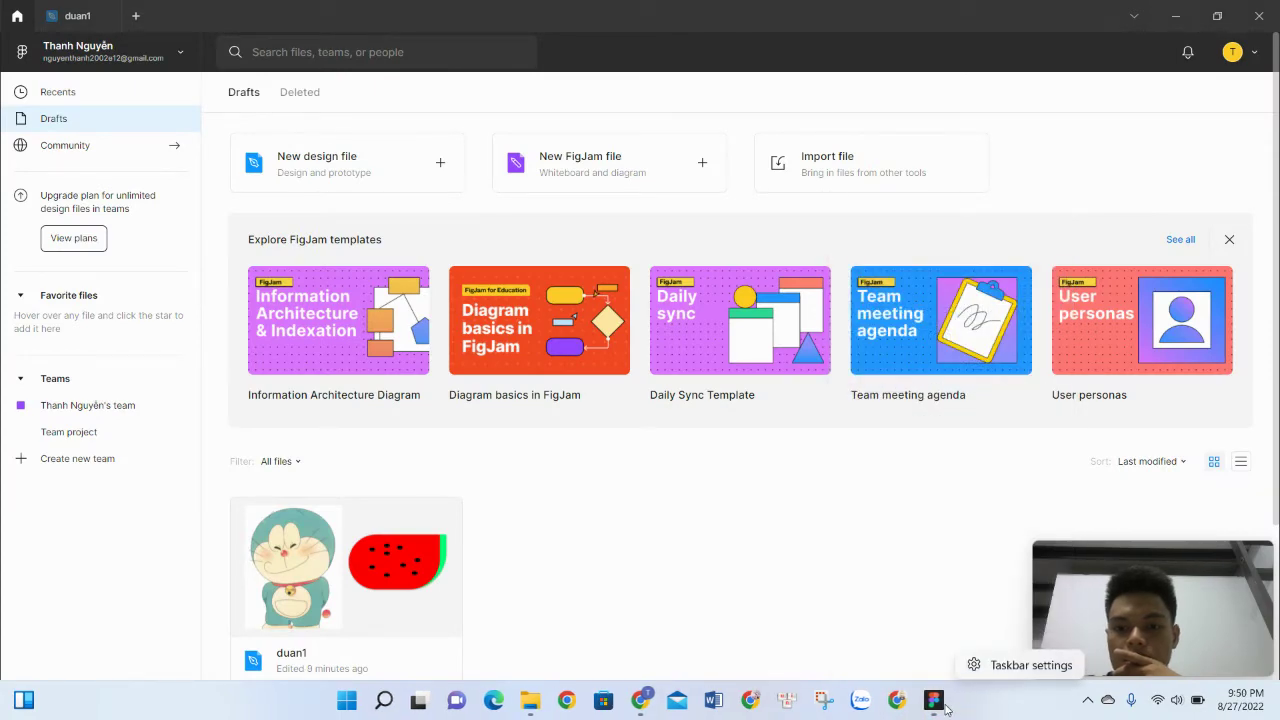
{"action": "left_click", "coordinate": [943, 710]}
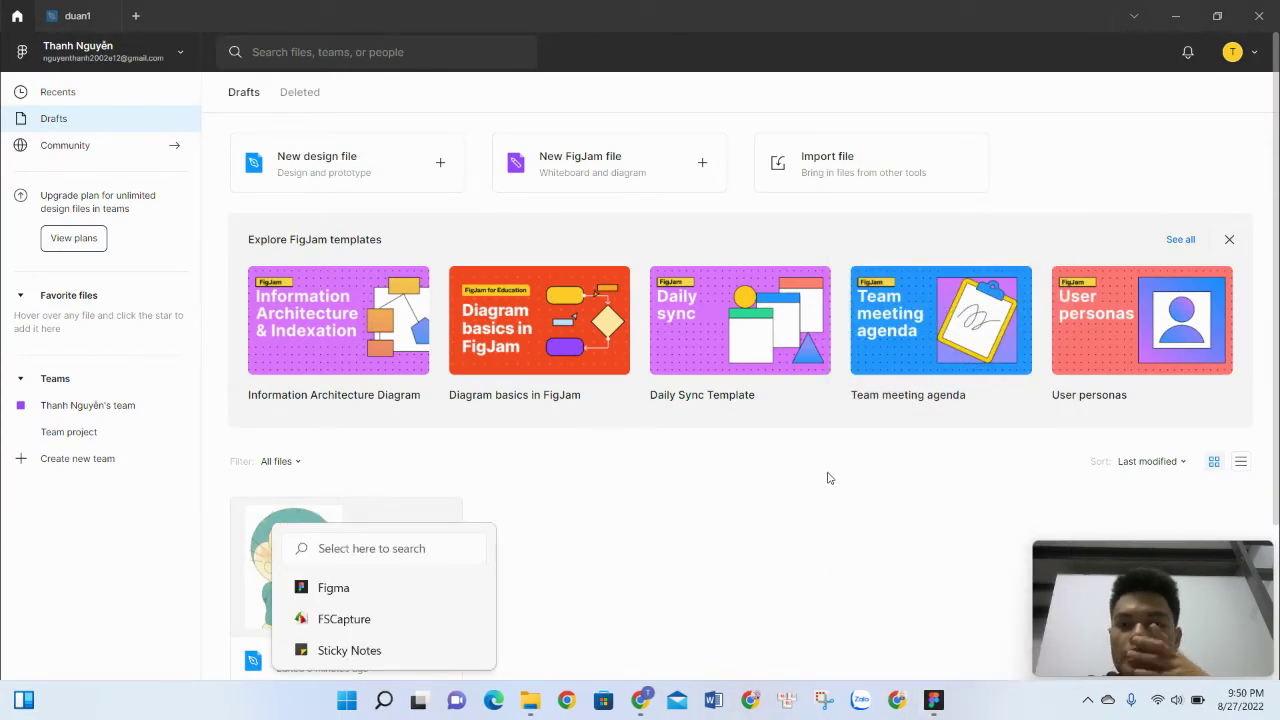
{"action": "left_click", "coordinate": [927, 179]}
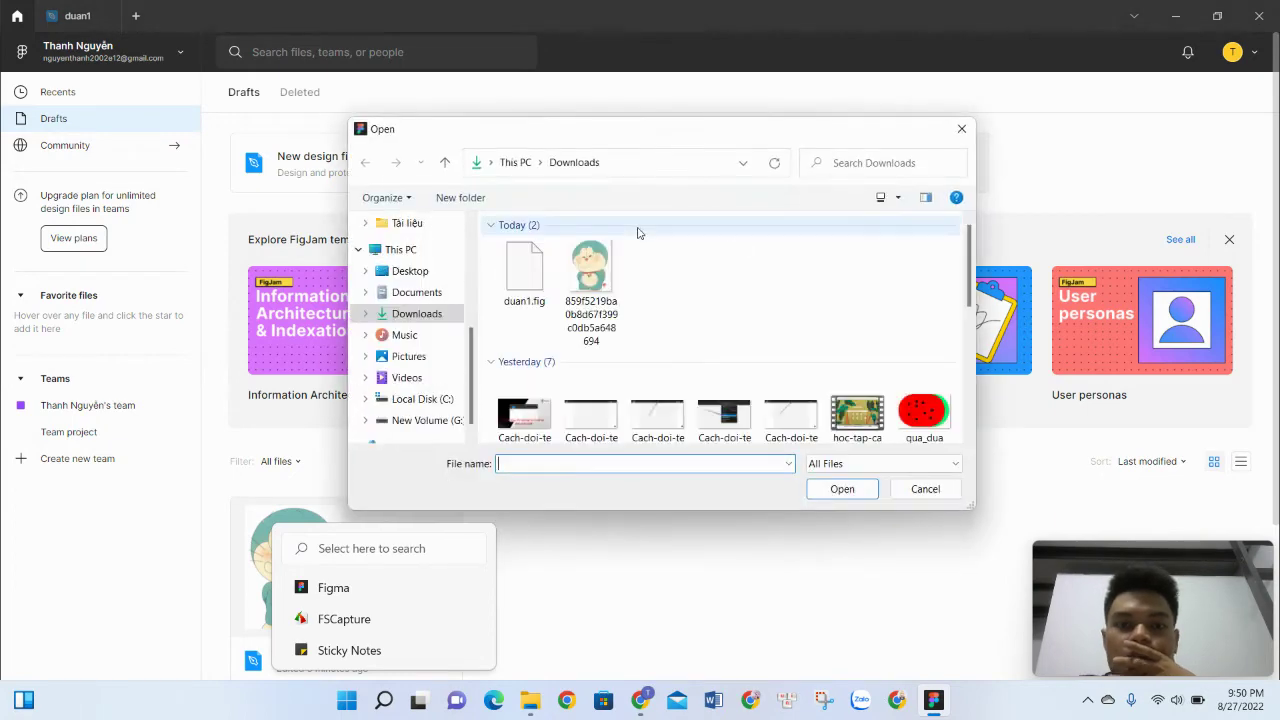
{"action": "left_click", "coordinate": [412, 273]}
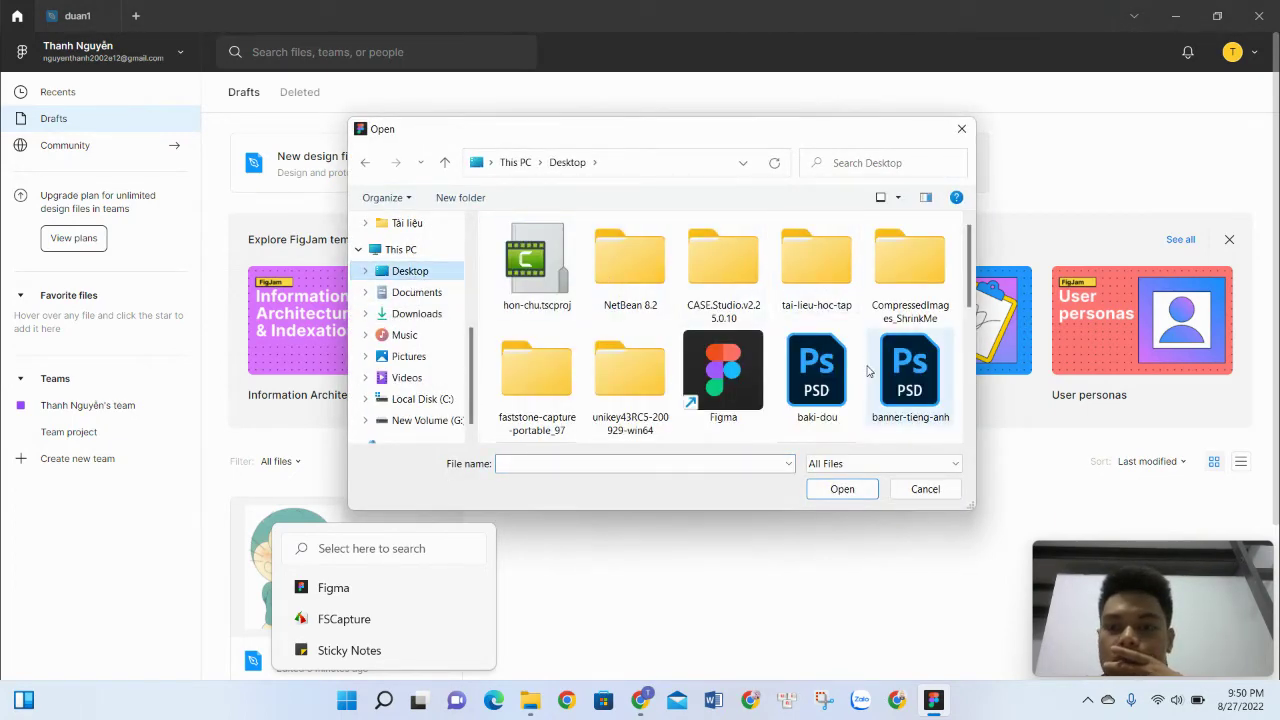
{"action": "mouse_move", "coordinate": [970, 280]}
{"action": "left_mouse_down"}
{"action": "mouse_move", "coordinate": [983, 317]}
{"action": "mouse_move", "coordinate": [980, 307]}
{"action": "left_mouse_up"}
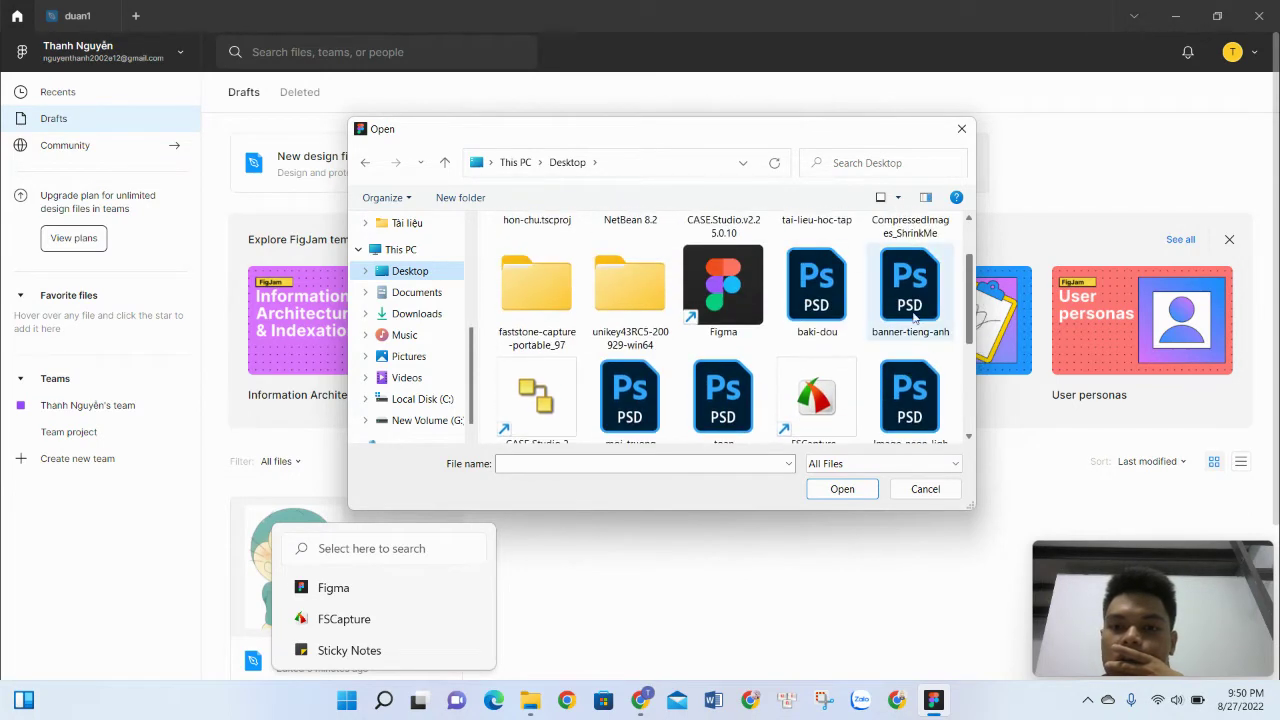
{"action": "double_click", "coordinate": [817, 290]}
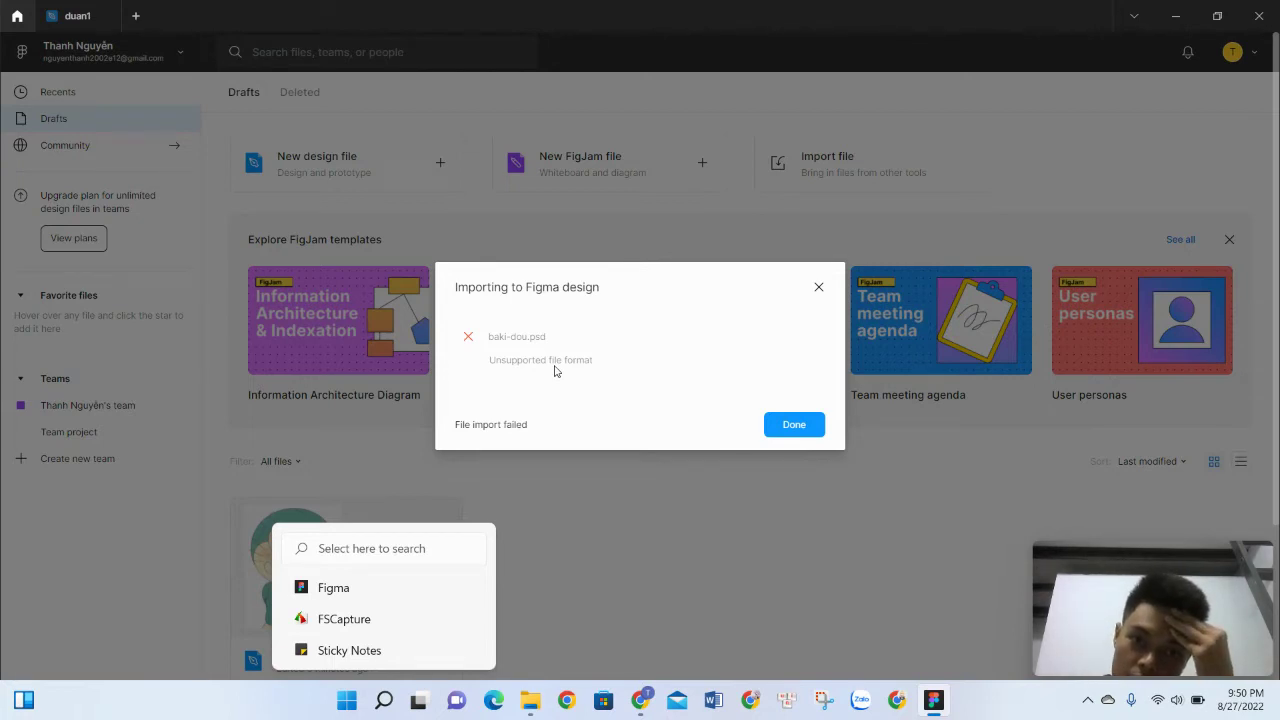
{"action": "left_click_drag", "start_coordinate": [457, 286], "coordinate": [568, 290]}
{"action": "left_click", "coordinate": [783, 430]}
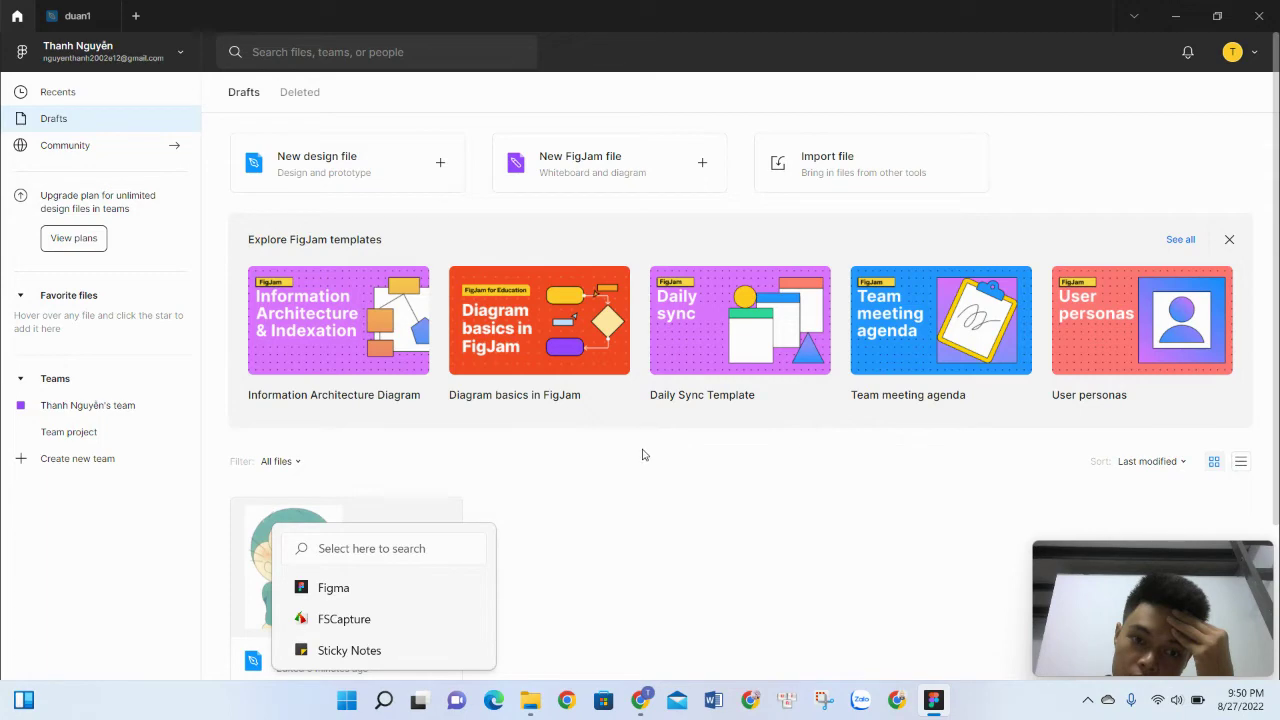
Import qua_dua.png from the Downloads folder into Figma as a new draft file
{"action": "left_click", "coordinate": [933, 705]}
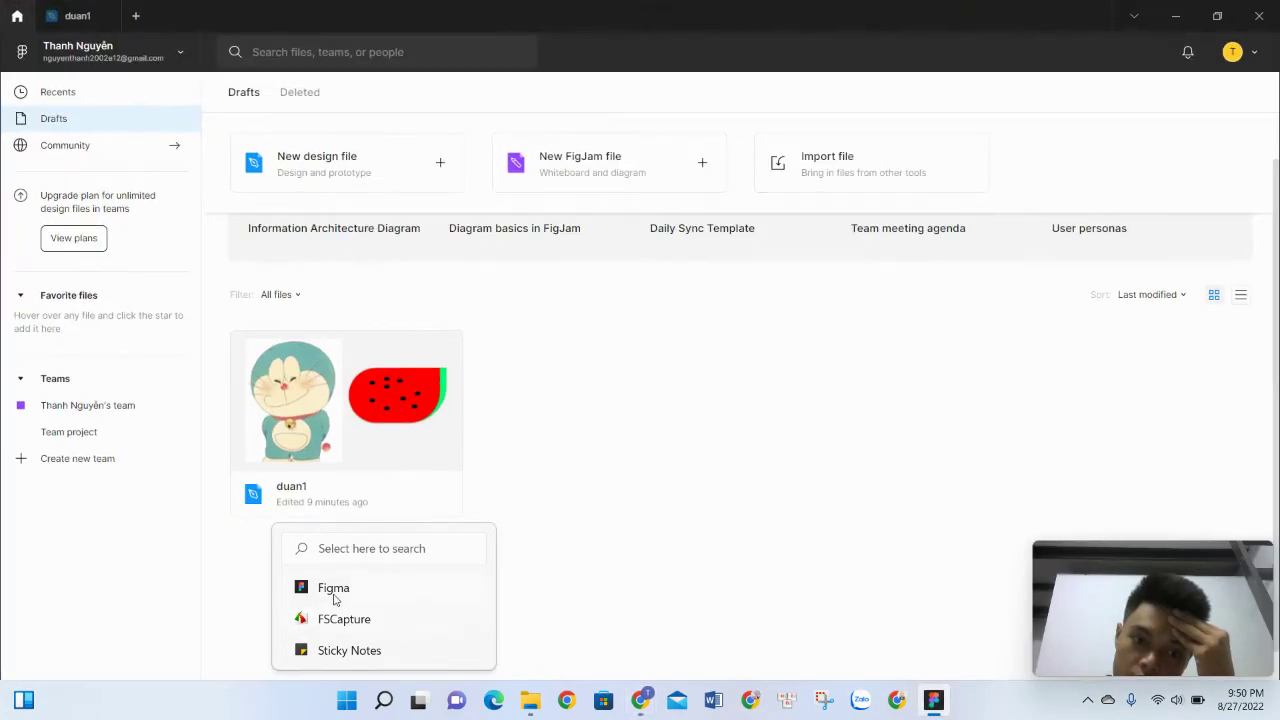
{"action": "left_click", "coordinate": [334, 597]}
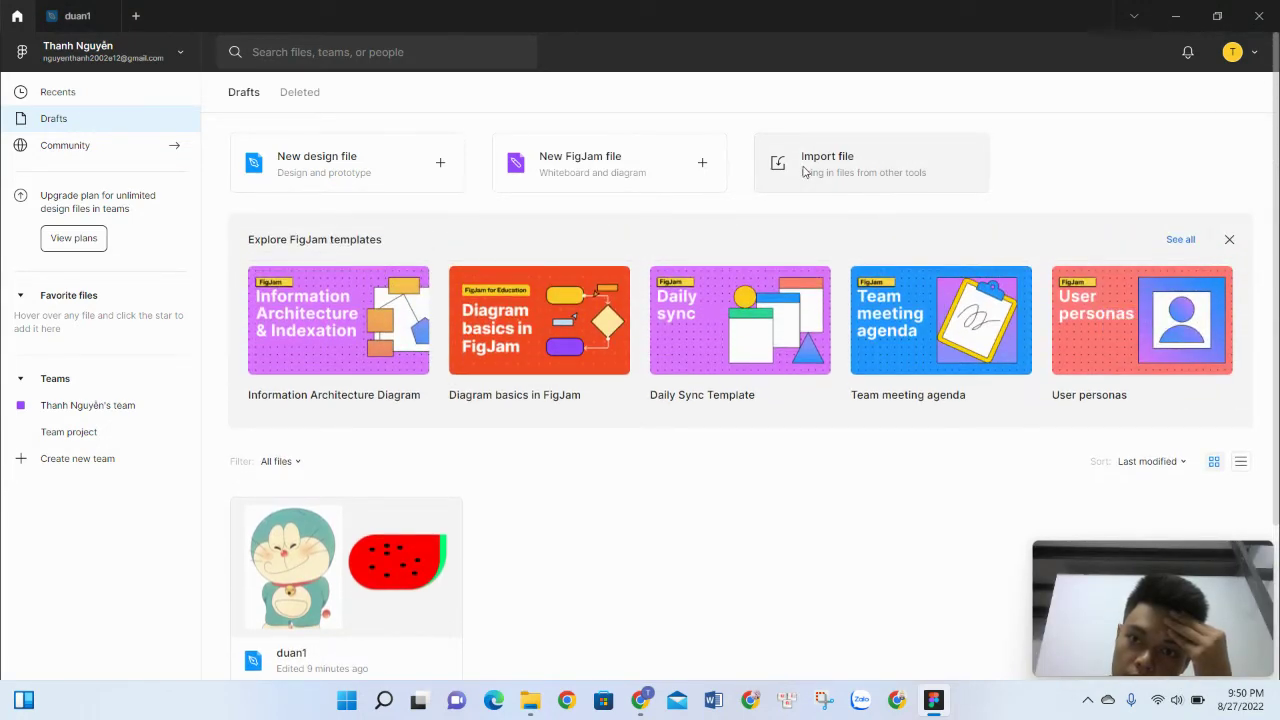
{"action": "left_click", "coordinate": [885, 170]}
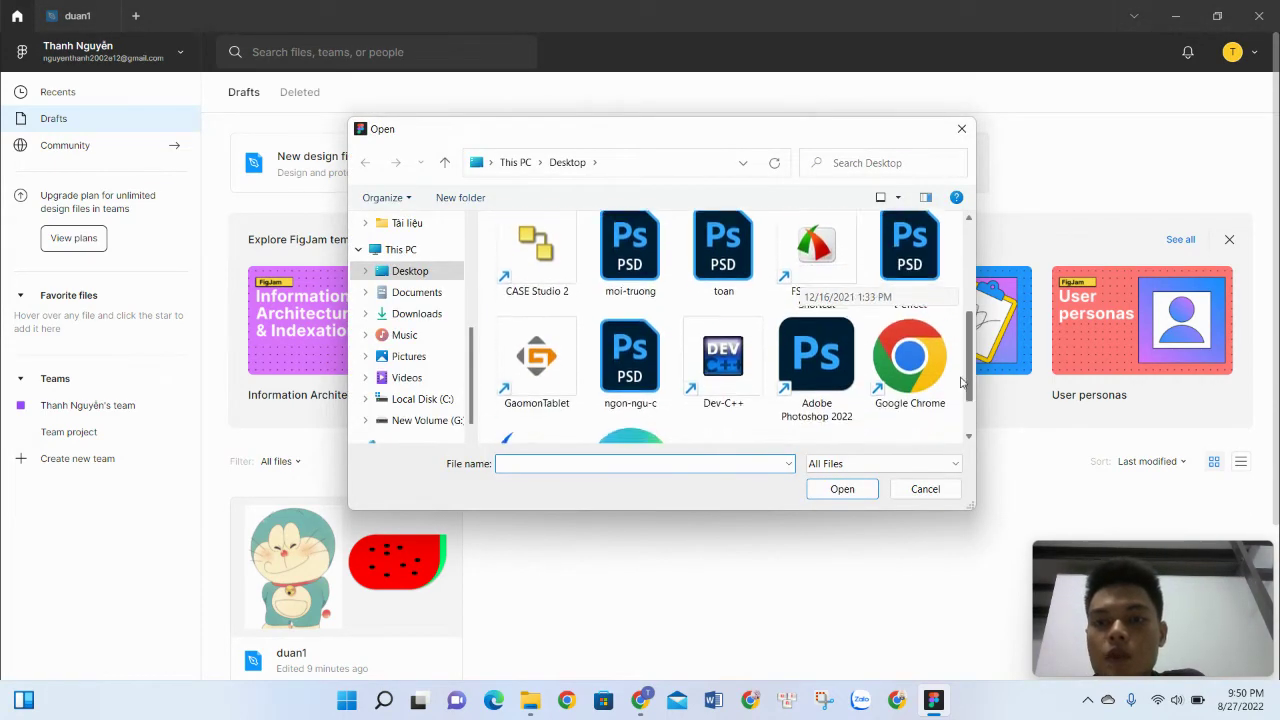
{"action": "left_click_drag", "start_coordinate": [966, 291], "coordinate": [966, 405]}
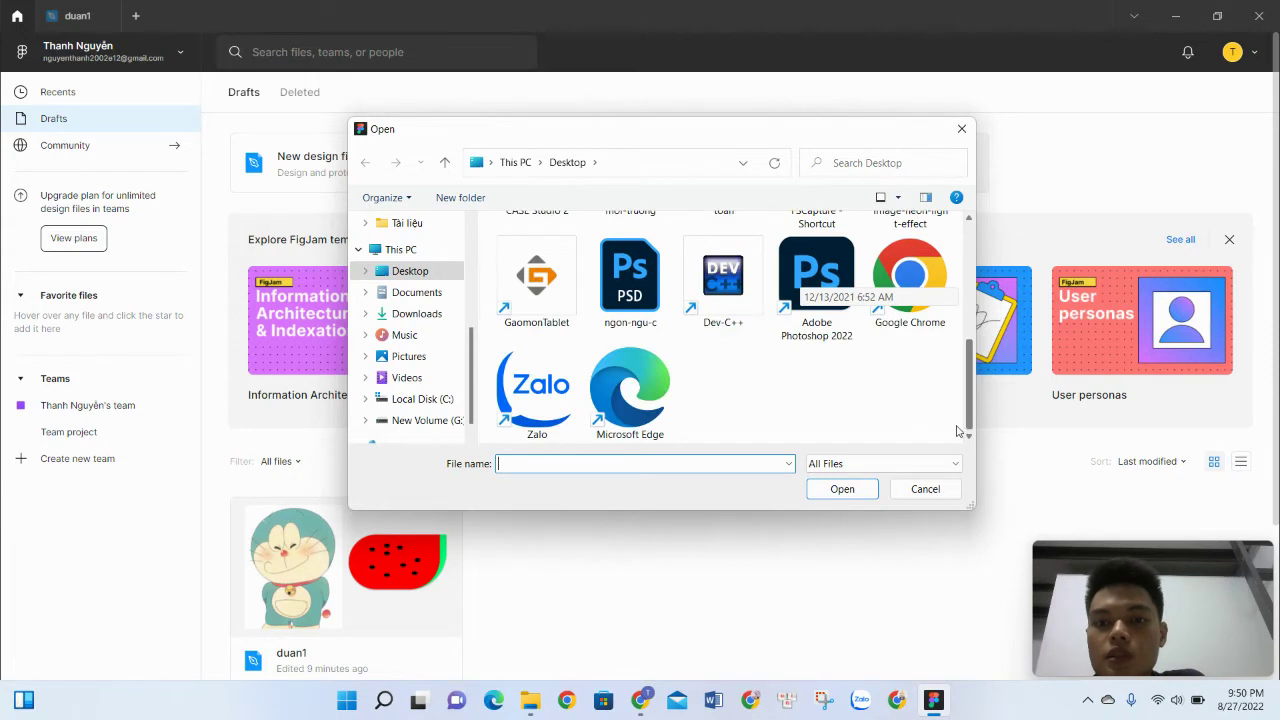
{"action": "left_click", "coordinate": [410, 313]}
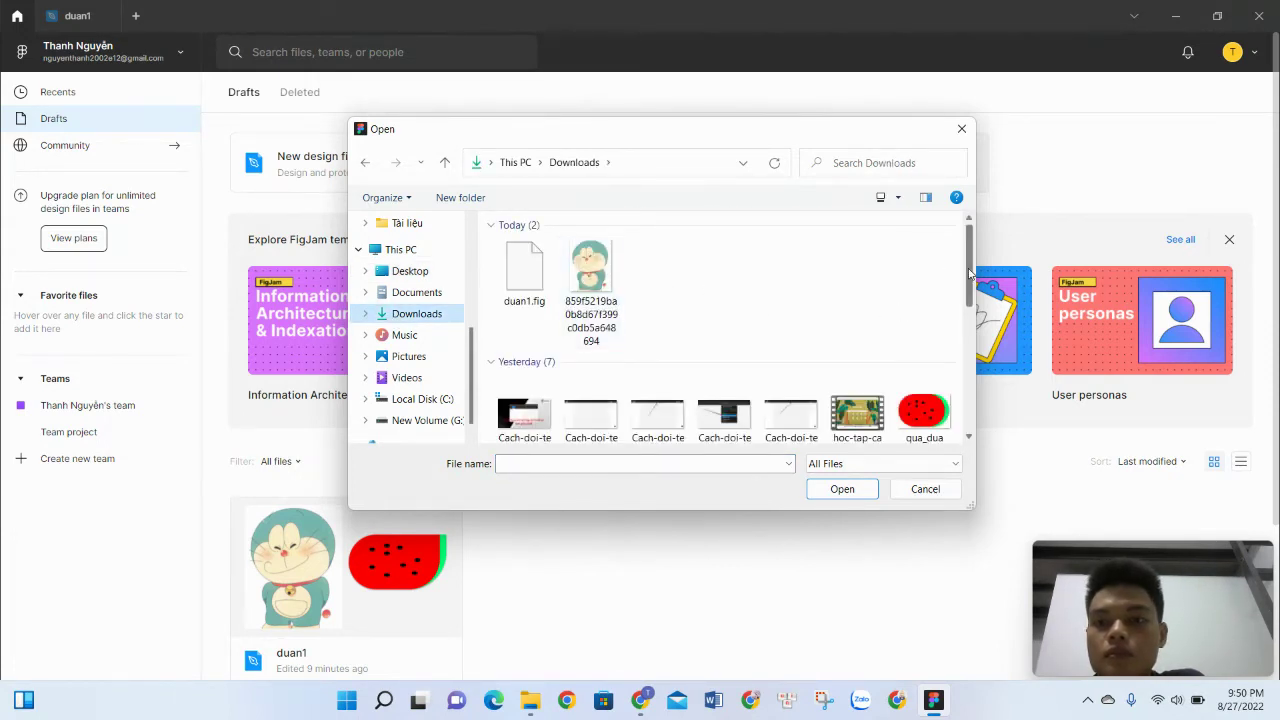
{"action": "scroll", "coordinate": [968, 305], "scroll_direction": "down", "scroll_amount": 2}
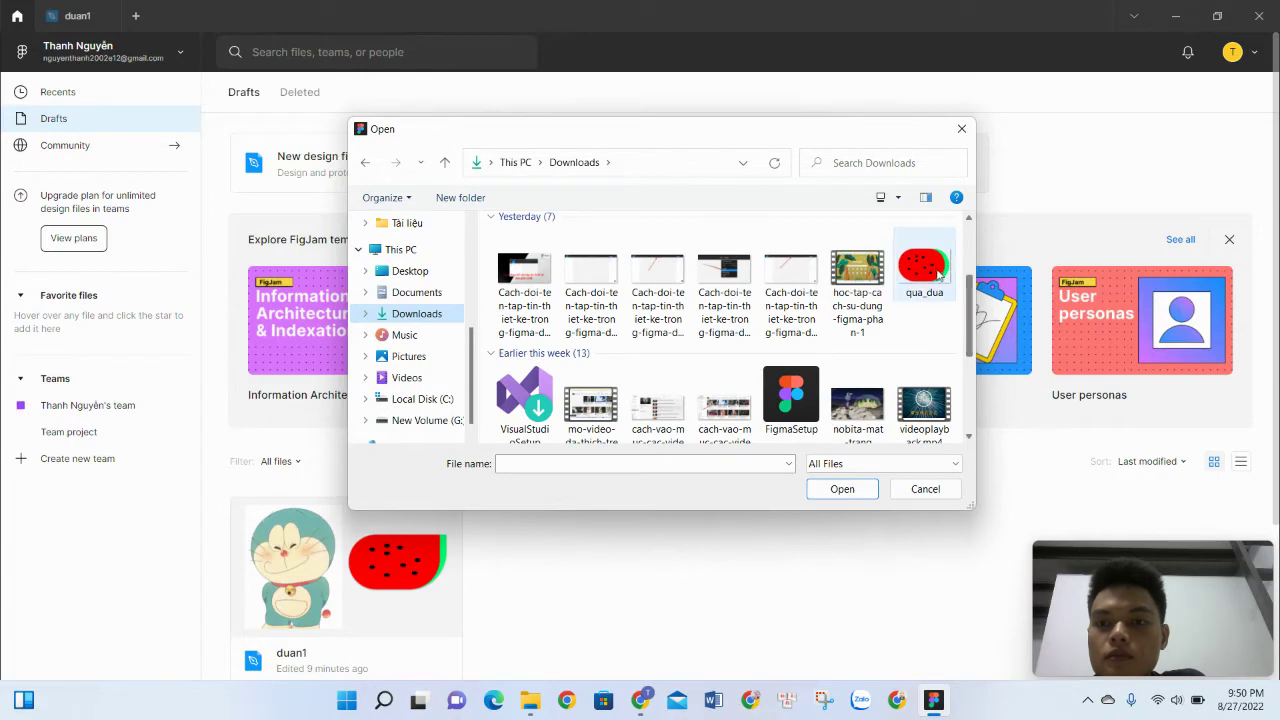
{"action": "double_click", "coordinate": [930, 268]}
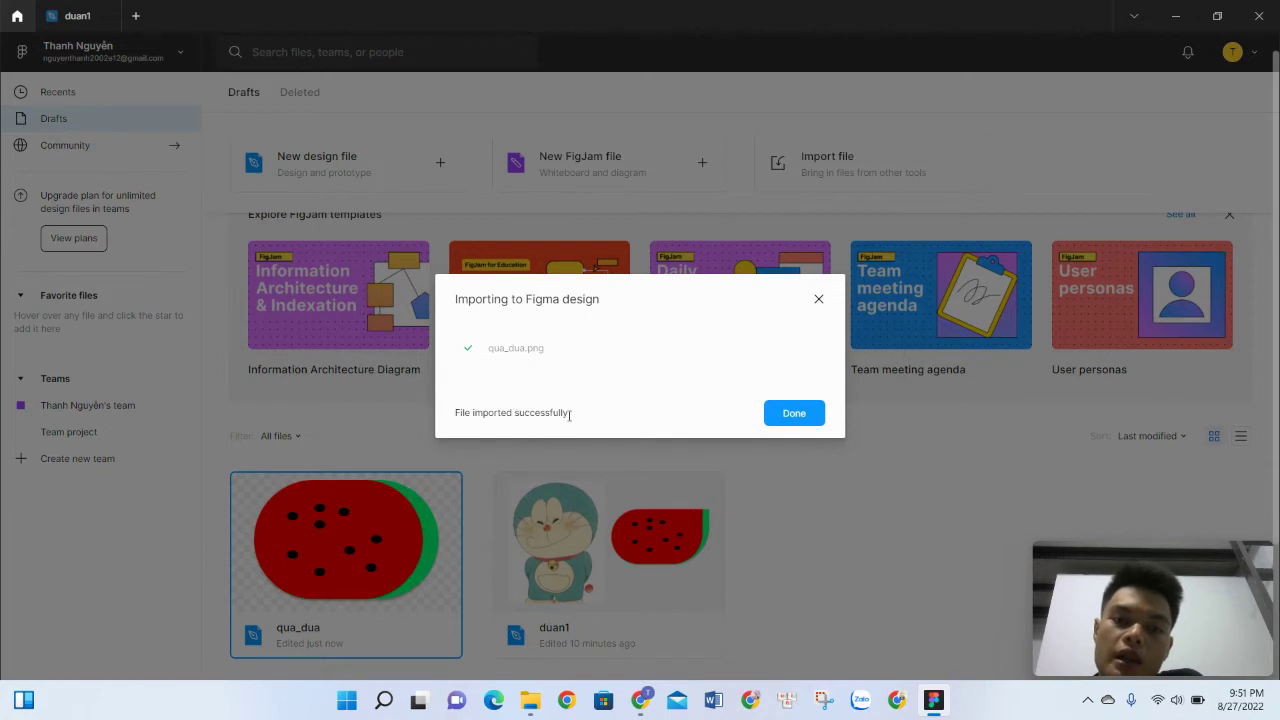
{"action": "left_click", "coordinate": [790, 420]}
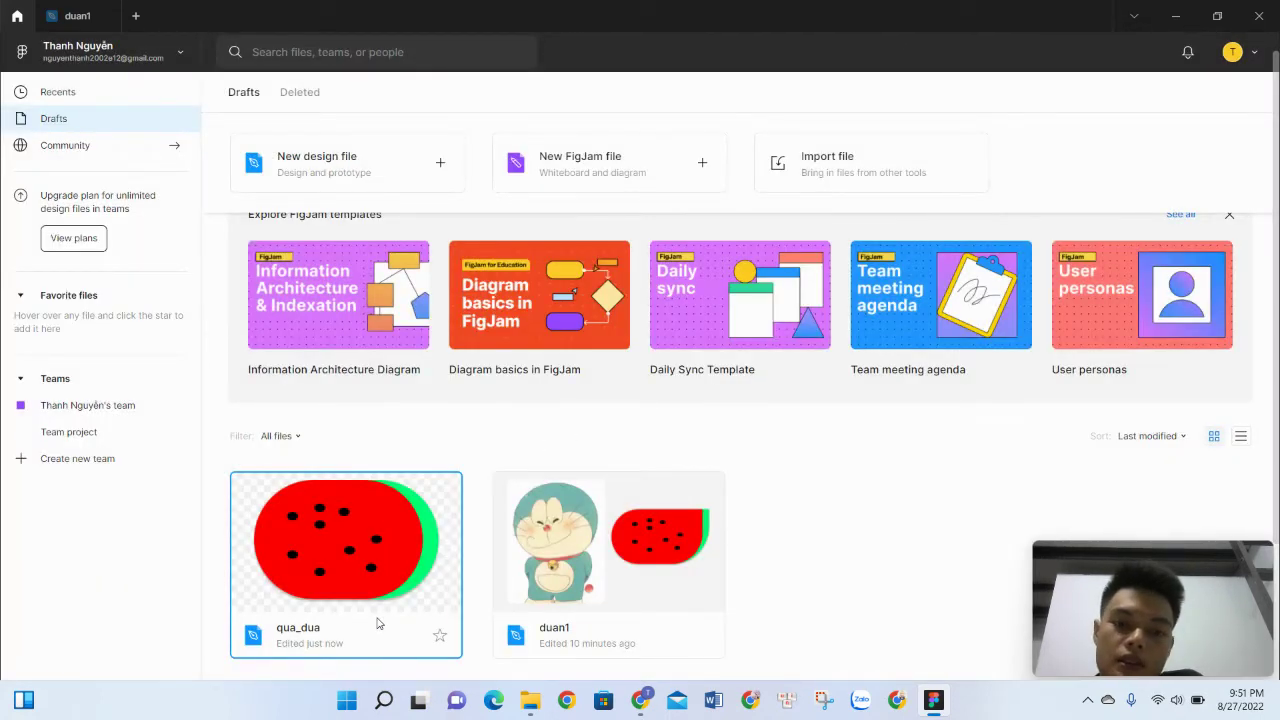
Attempt importing hoc-tap-cach-su-dung-figma-phan-1.webm and dismiss the unsupported-format error
{"action": "scroll", "coordinate": [466, 560], "scroll_direction": "down", "scroll_amount": 1}
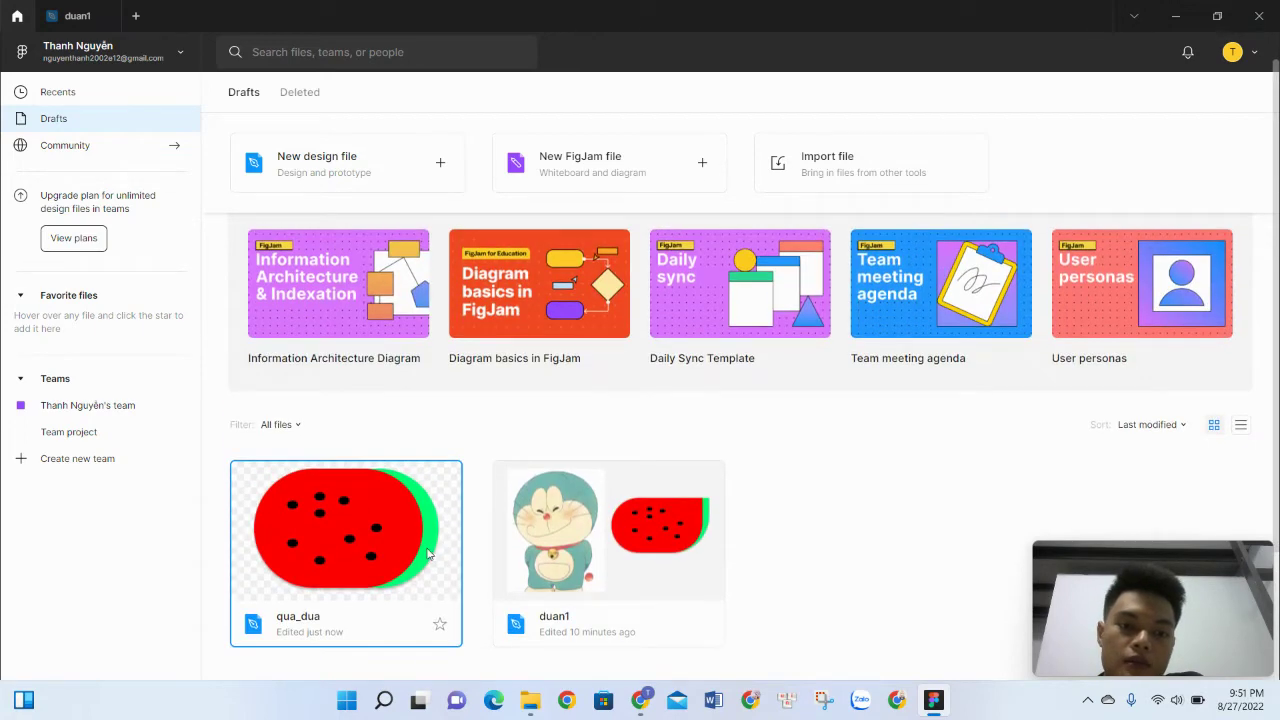
{"action": "scroll", "coordinate": [417, 555], "scroll_direction": "up", "scroll_amount": 1}
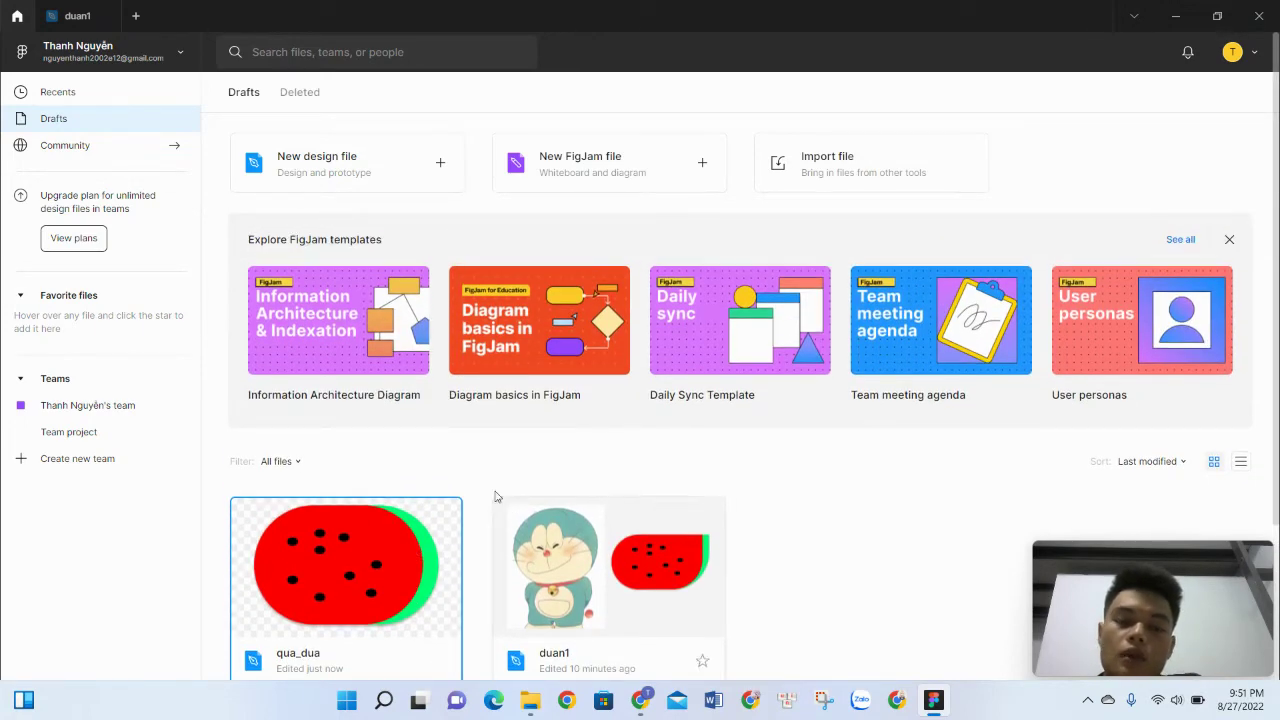
{"action": "left_click", "coordinate": [886, 171]}
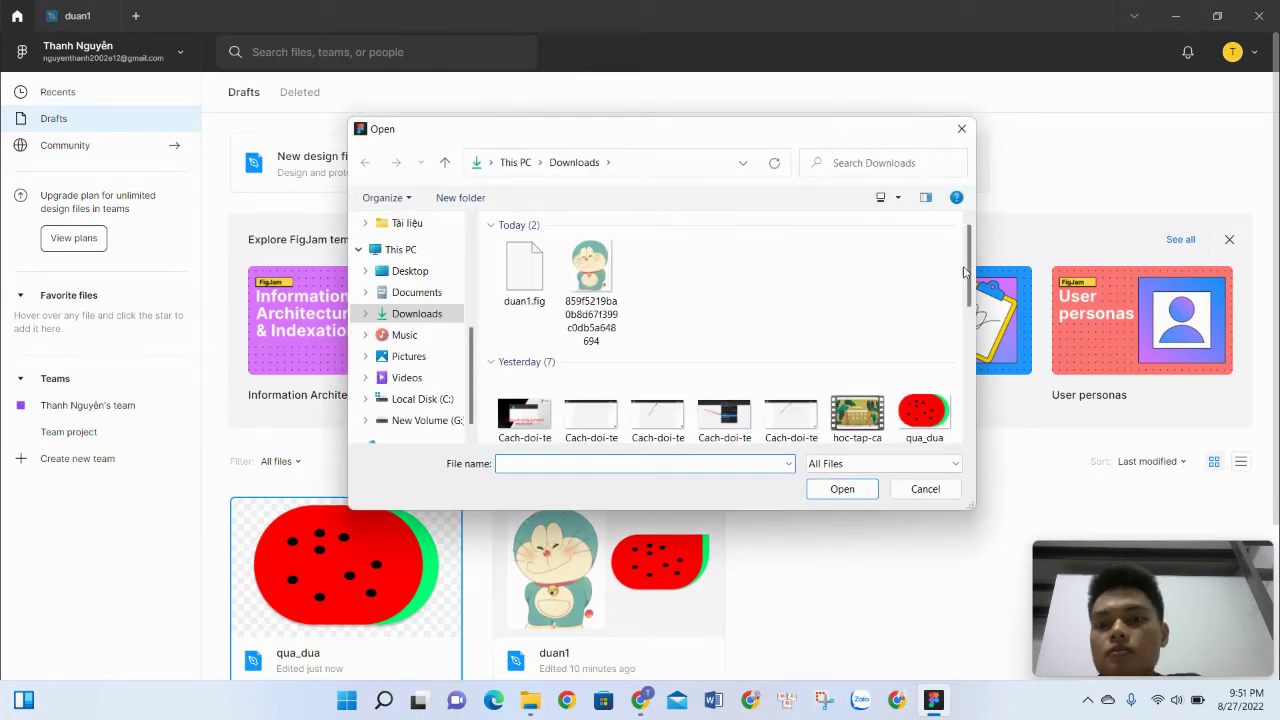
{"action": "left_click_drag", "start_coordinate": [966, 268], "coordinate": [972, 314]}
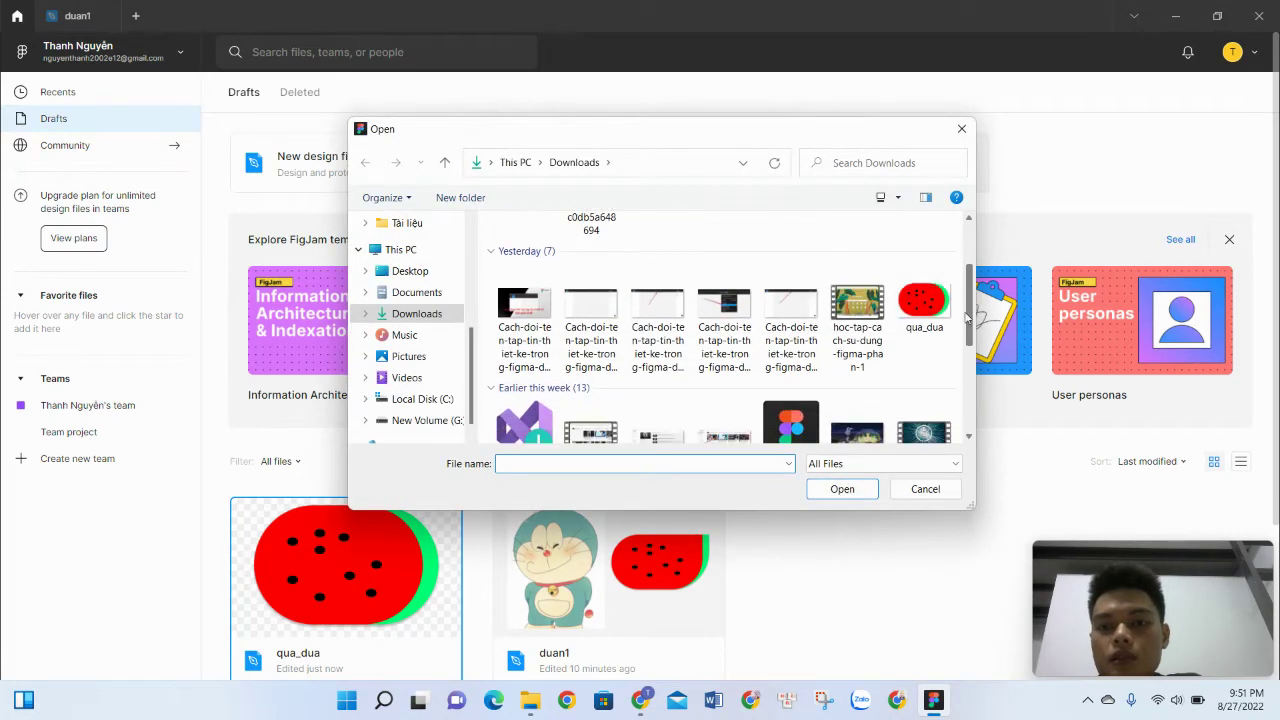
{"action": "double_click", "coordinate": [876, 331]}
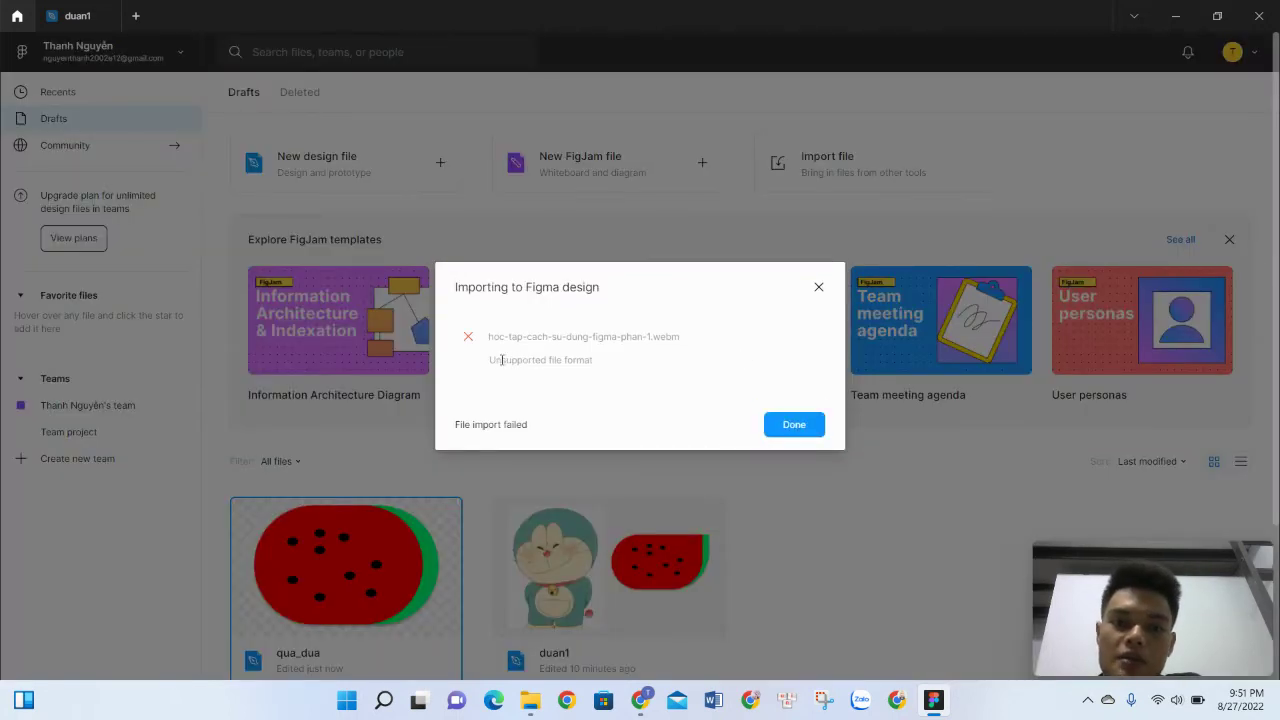
{"action": "left_click_drag", "start_coordinate": [490, 360], "coordinate": [536, 359]}
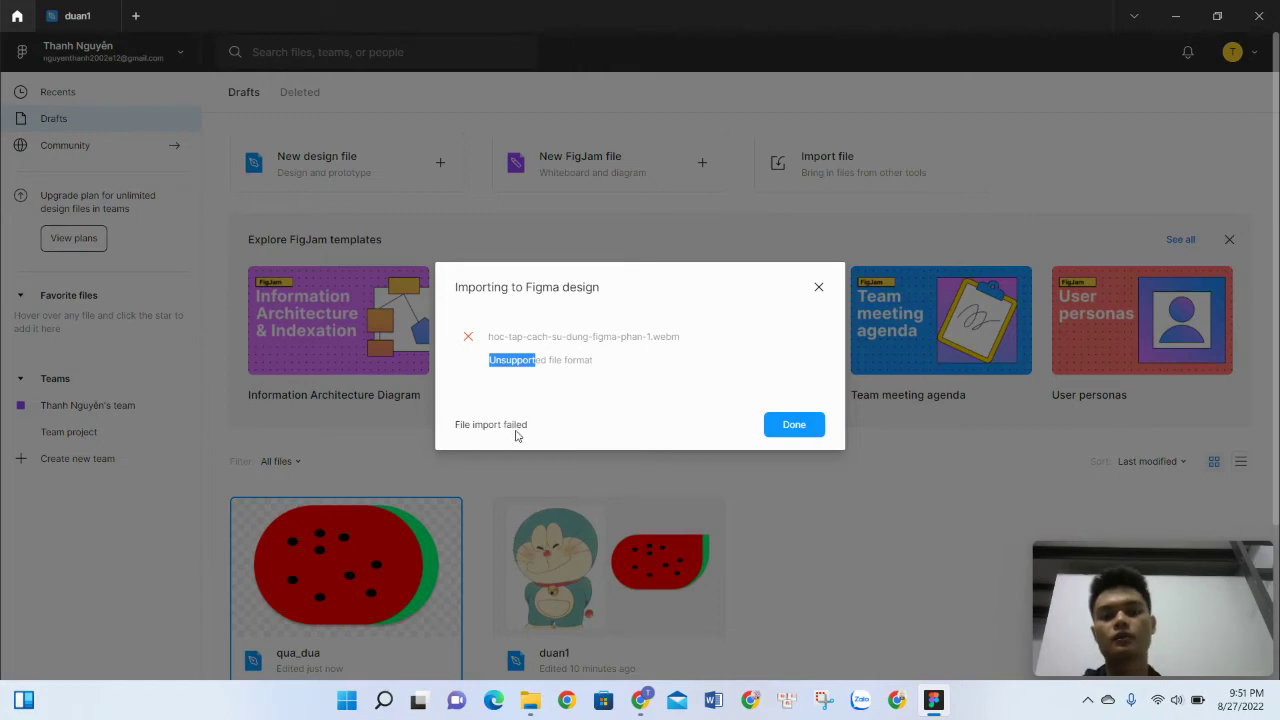
{"action": "left_click", "coordinate": [809, 427]}
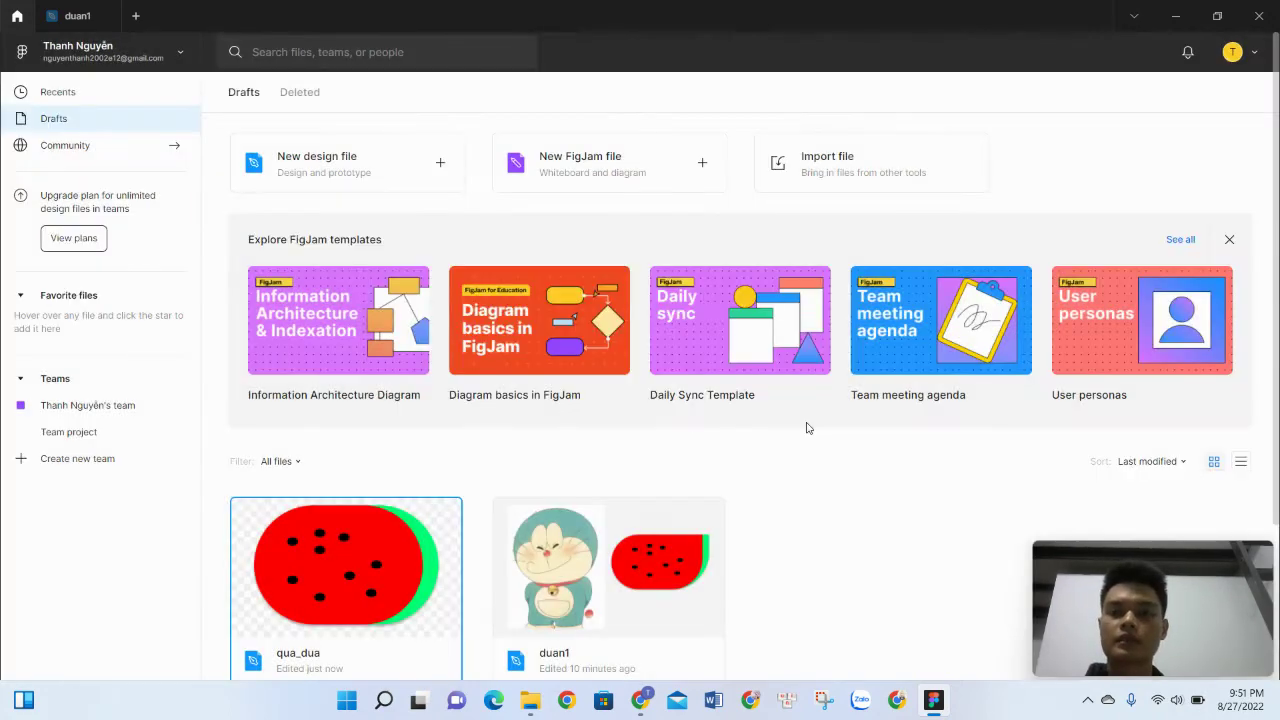
{"action": "left_click", "coordinate": [907, 175]}
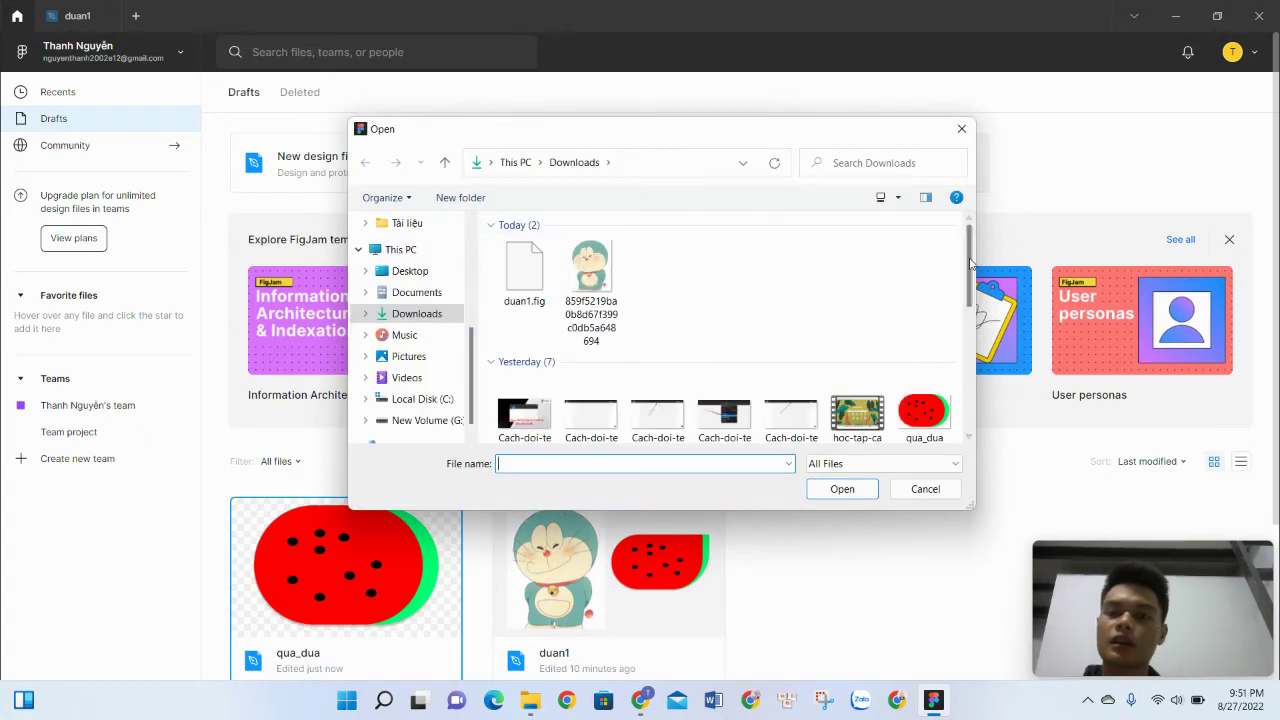
{"action": "left_click_drag", "start_coordinate": [970, 268], "coordinate": [970, 360]}
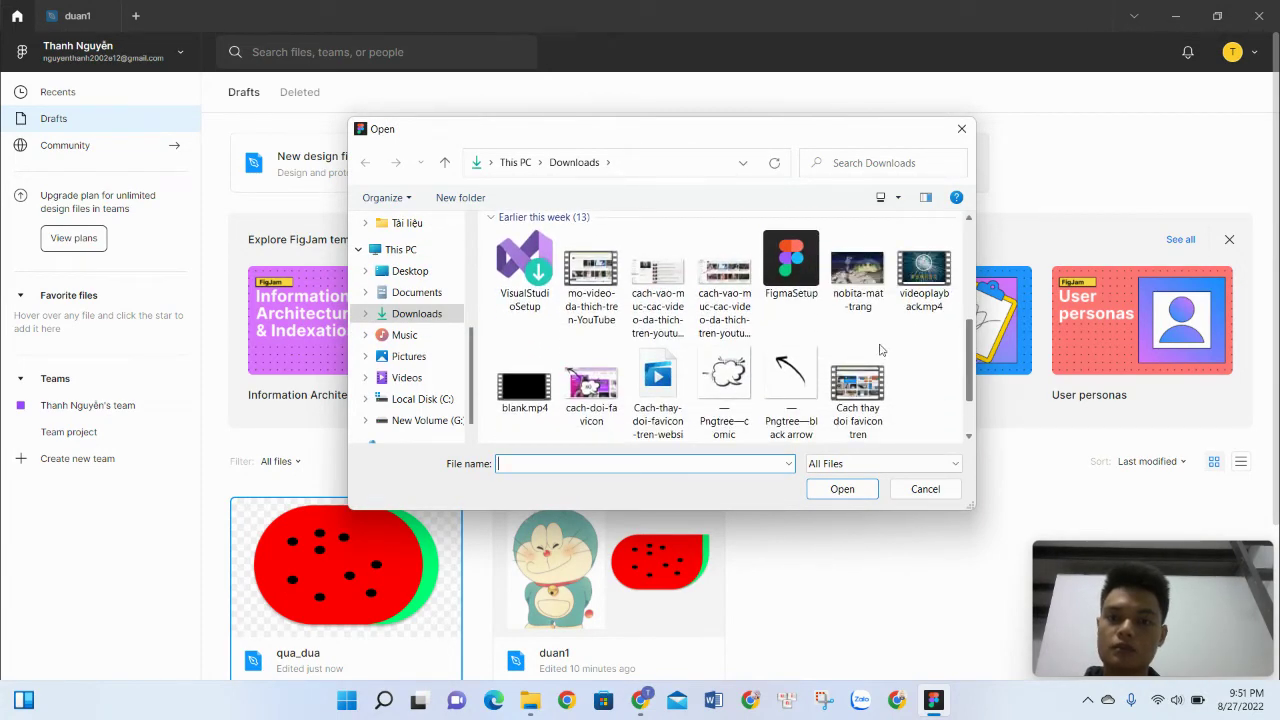
{"action": "left_click_drag", "start_coordinate": [970, 368], "coordinate": [968, 408]}
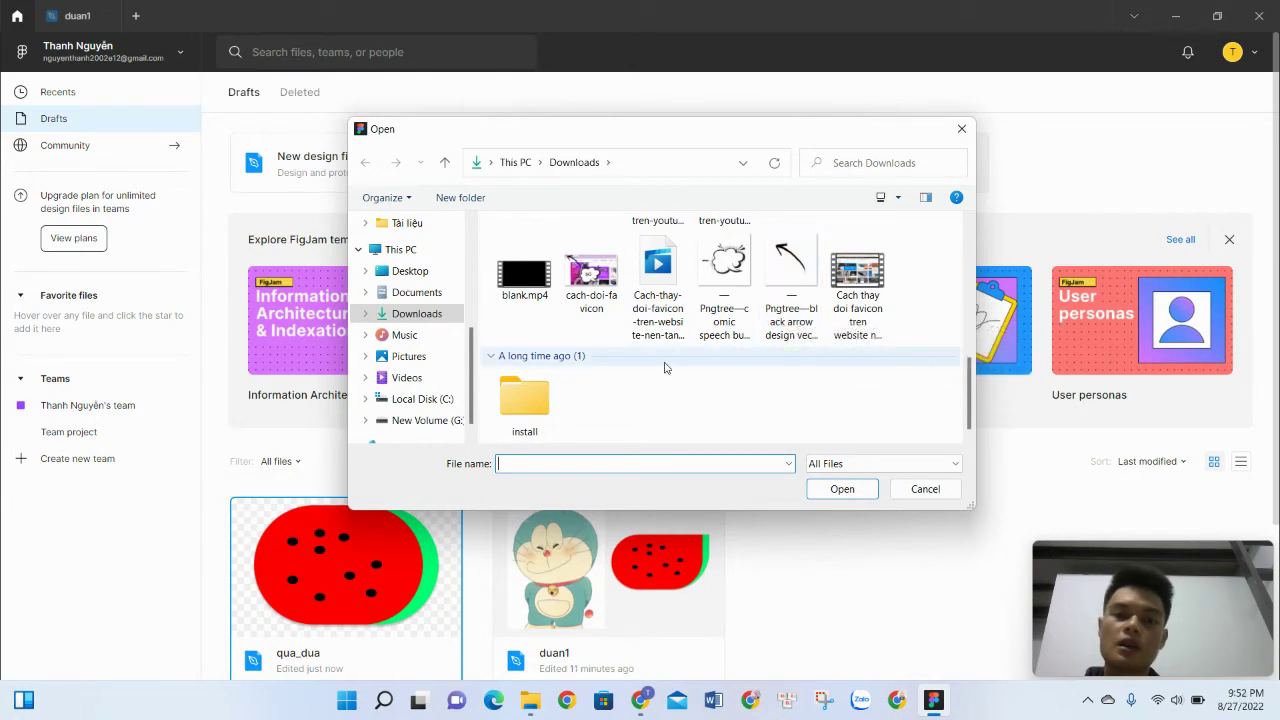
{"action": "left_click", "coordinate": [420, 342]}
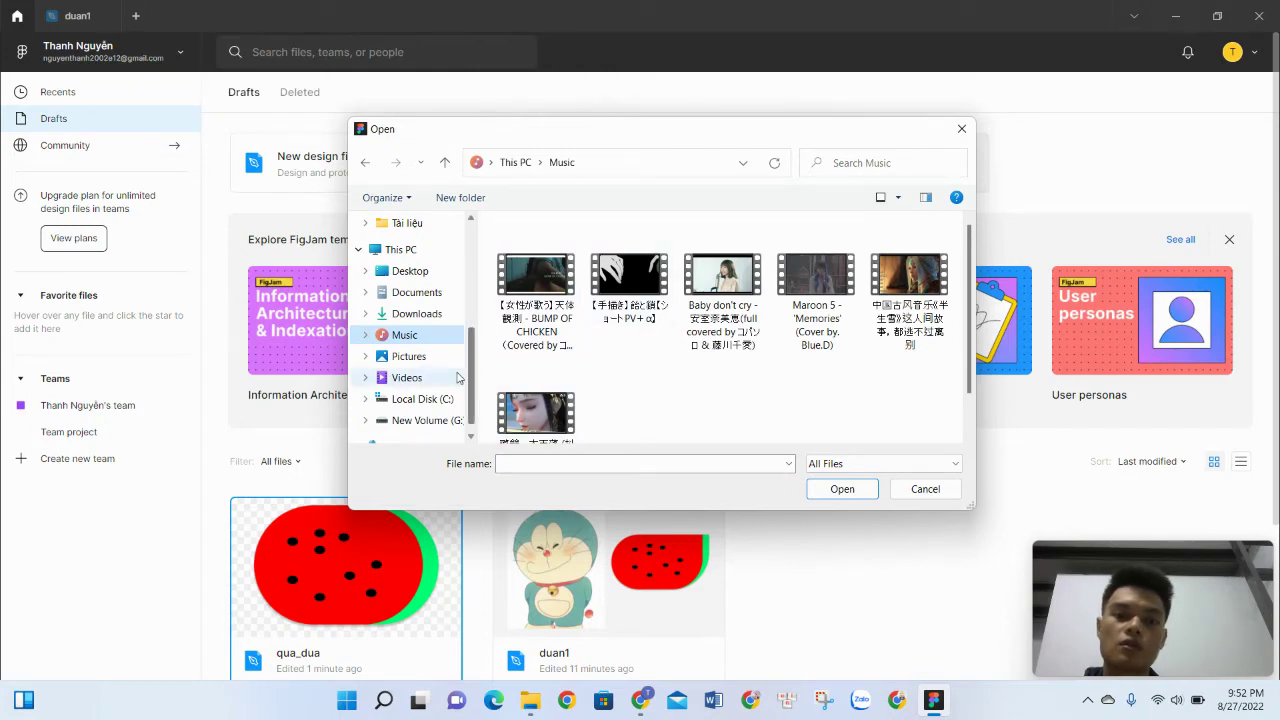
{"action": "left_click", "coordinate": [966, 130]}
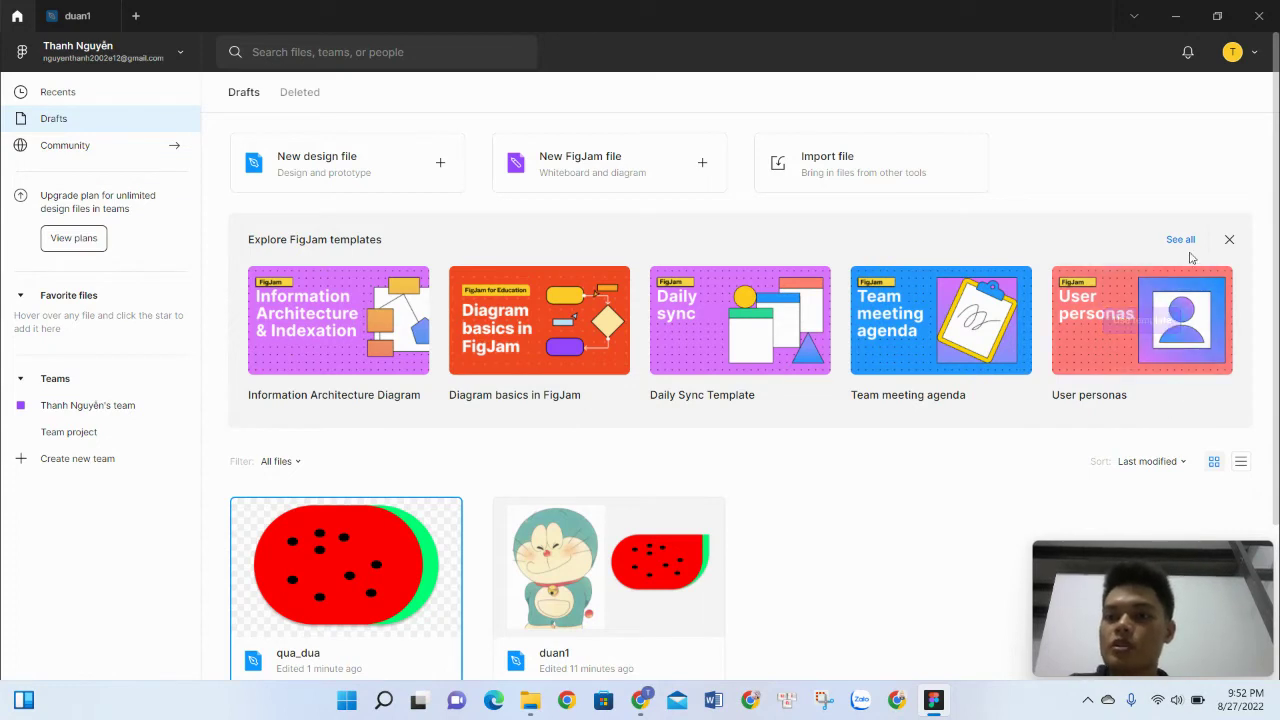
Open the full FigJam template gallery and scroll through the templates
{"action": "left_click", "coordinate": [1186, 241]}
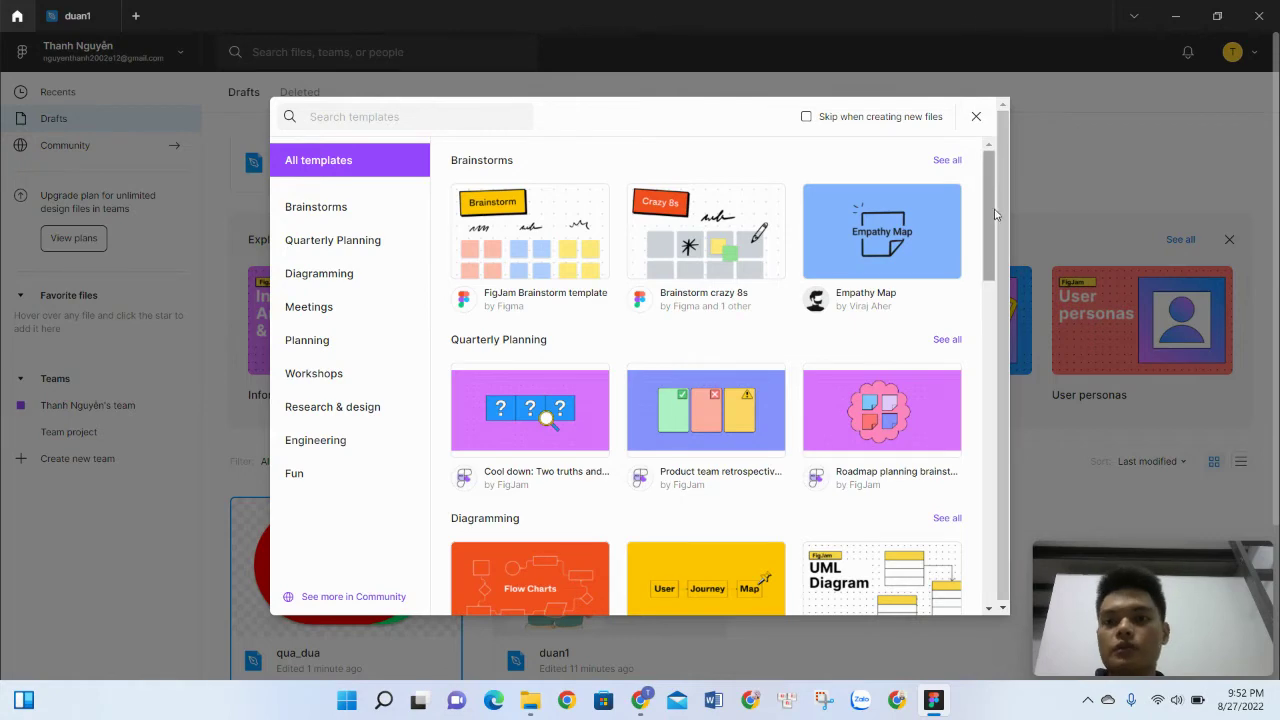
{"action": "mouse_move", "coordinate": [995, 214]}
{"action": "left_mouse_down"}
{"action": "mouse_move", "coordinate": [995, 352]}
{"action": "mouse_move", "coordinate": [889, 607]}
{"action": "left_mouse_up"}
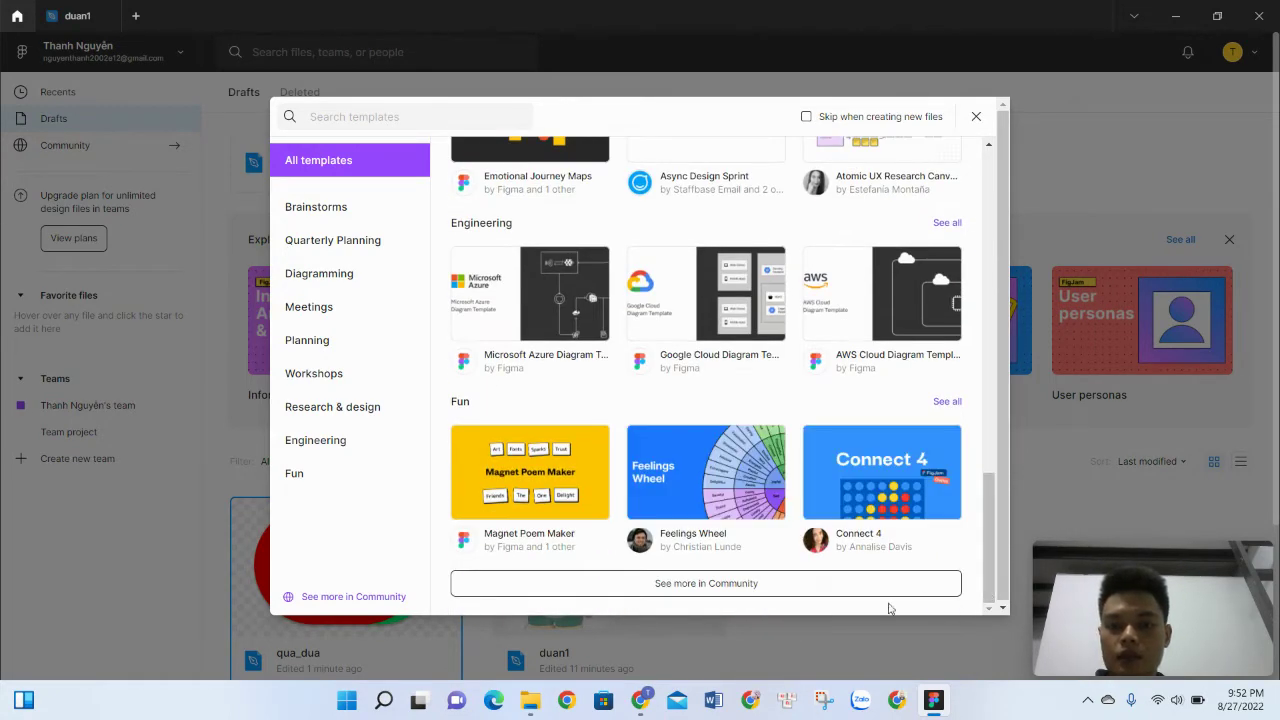
{"action": "left_click", "coordinate": [761, 597]}
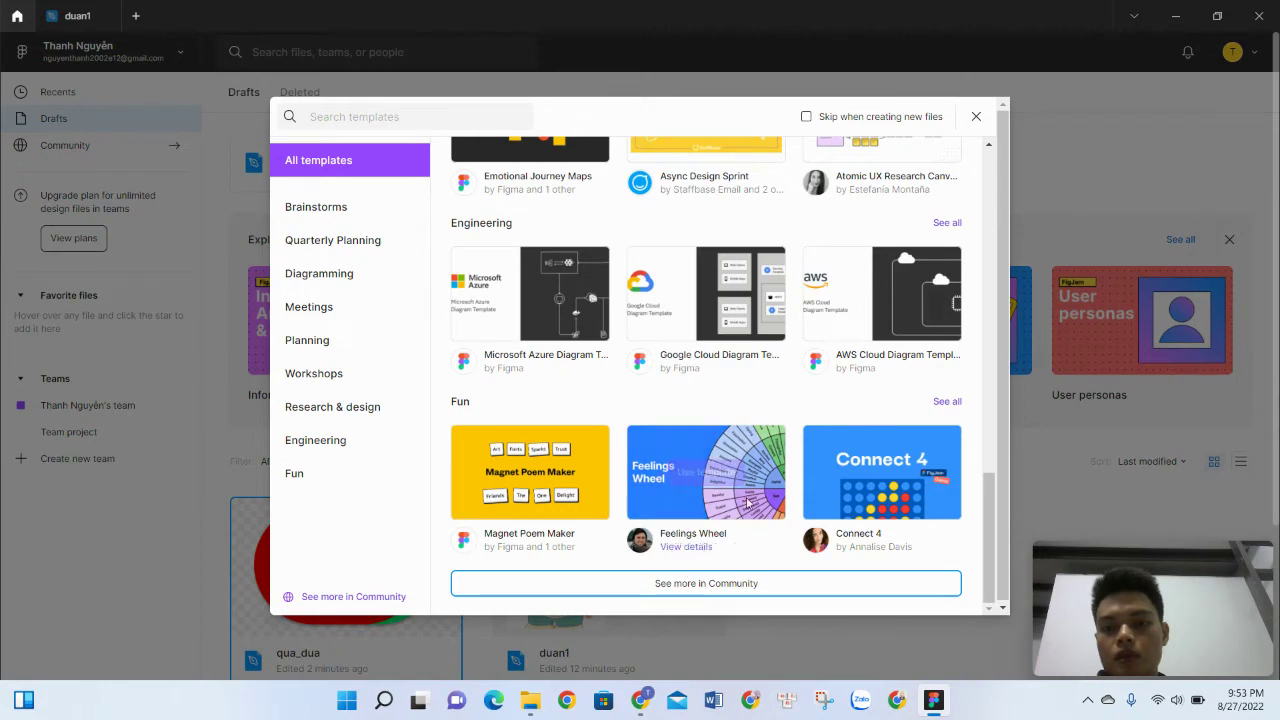
{"action": "left_click_drag", "start_coordinate": [994, 524], "coordinate": [980, 194]}
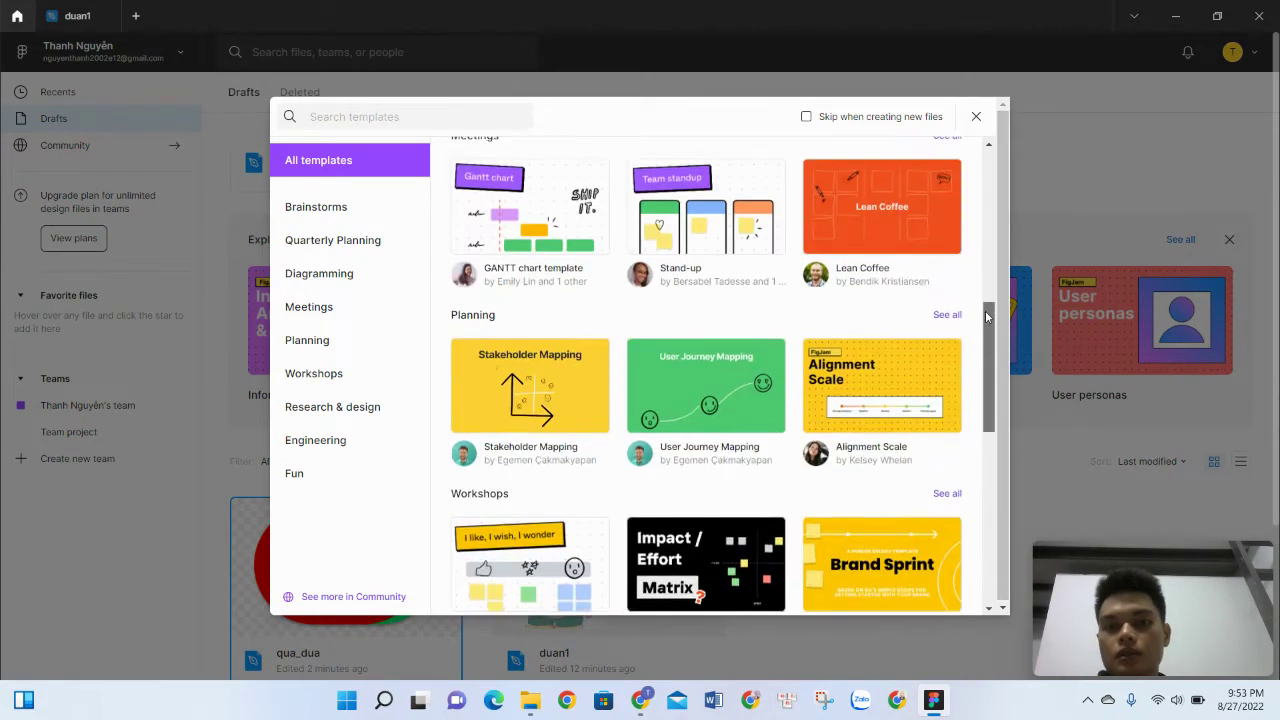
{"action": "scroll", "coordinate": [980, 193], "scroll_direction": "up", "scroll_amount": 4}
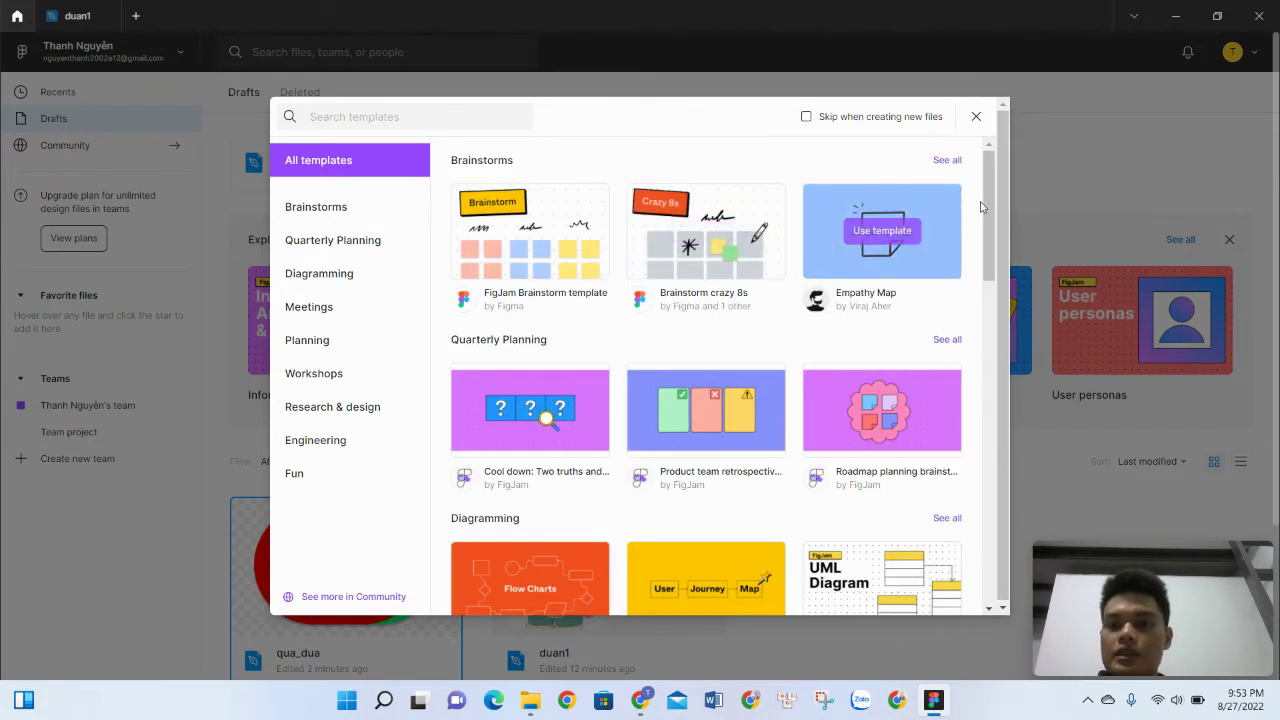
{"action": "scroll", "coordinate": [969, 265], "scroll_direction": "down", "scroll_amount": 4}
{"action": "left_click_drag", "start_coordinate": [991, 330], "coordinate": [986, 535]}
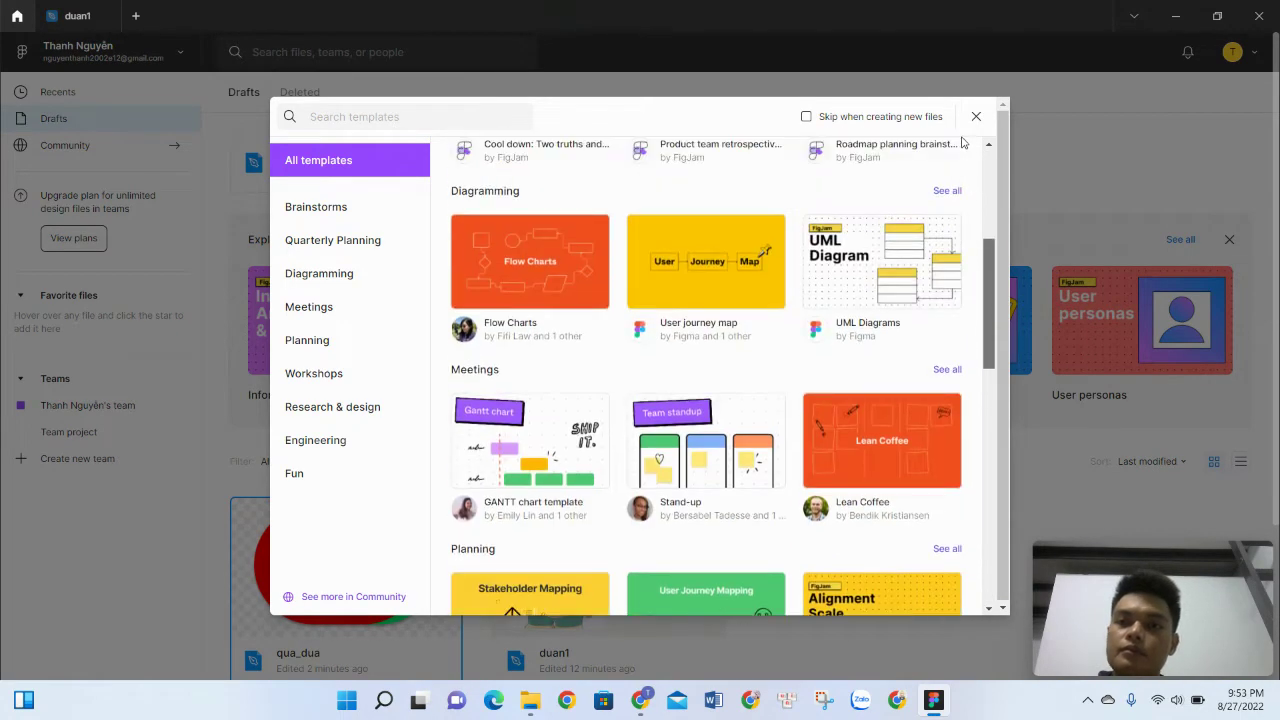
{"action": "left_click_drag", "start_coordinate": [986, 535], "coordinate": [868, 131]}
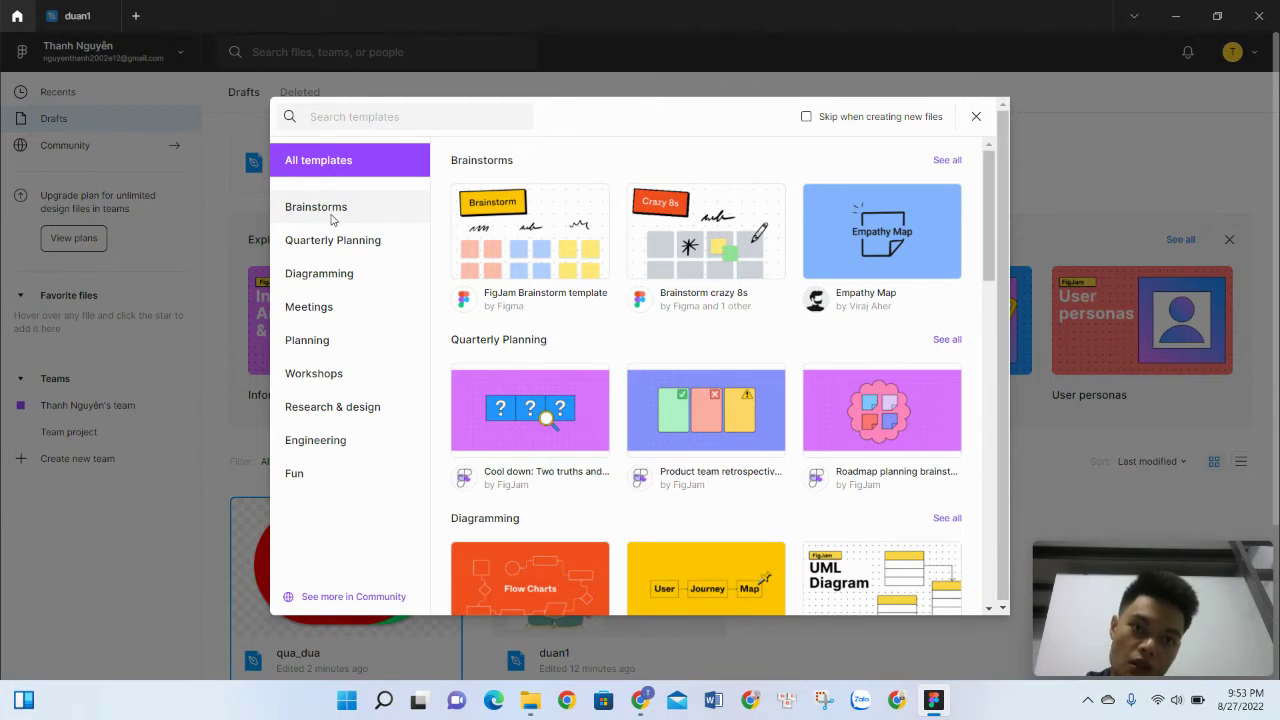
Browse Meetings, Diagramming, Planning, Workshops and Research & design categories, ending on Meetings
{"action": "left_click", "coordinate": [340, 312]}
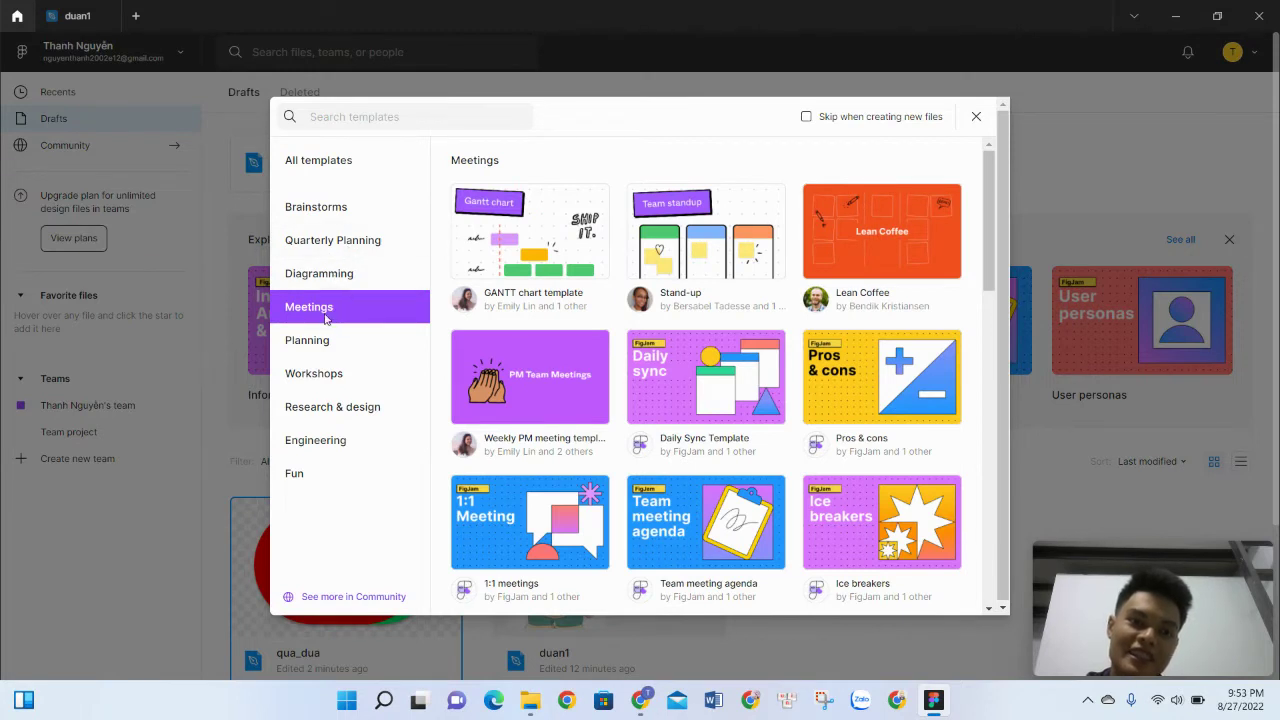
{"action": "left_click", "coordinate": [323, 288]}
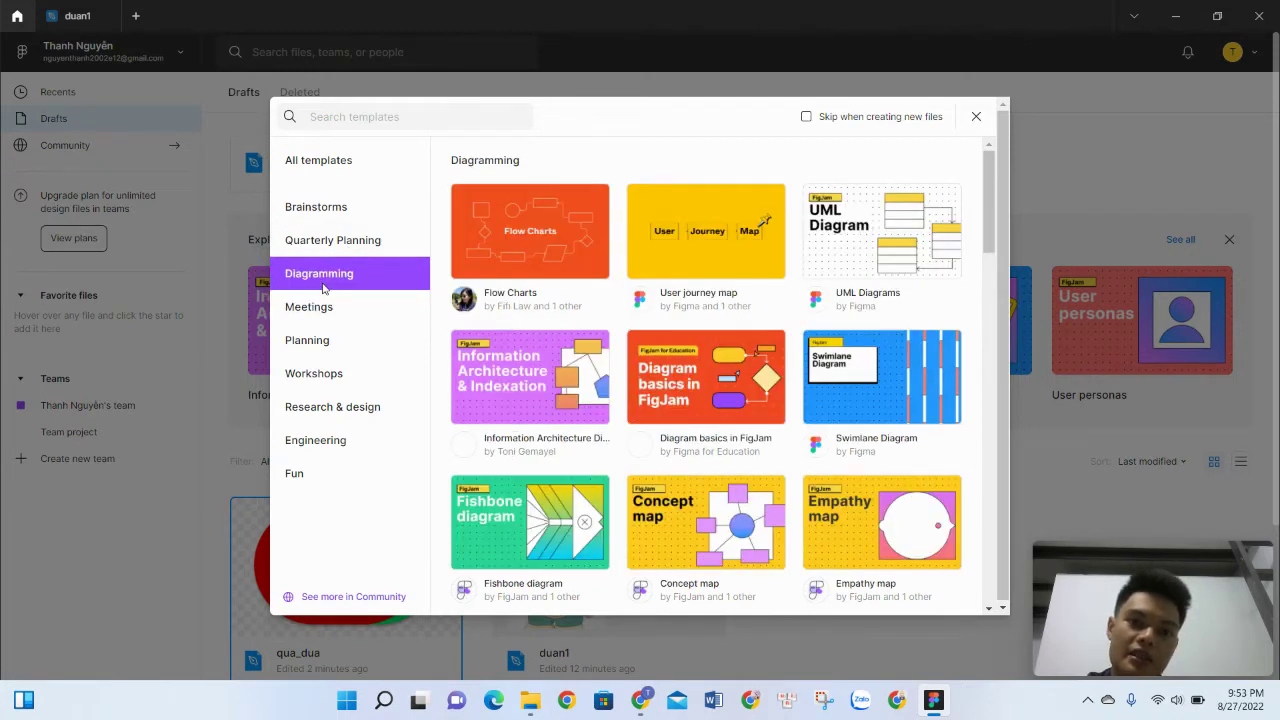
{"action": "left_click", "coordinate": [339, 348]}
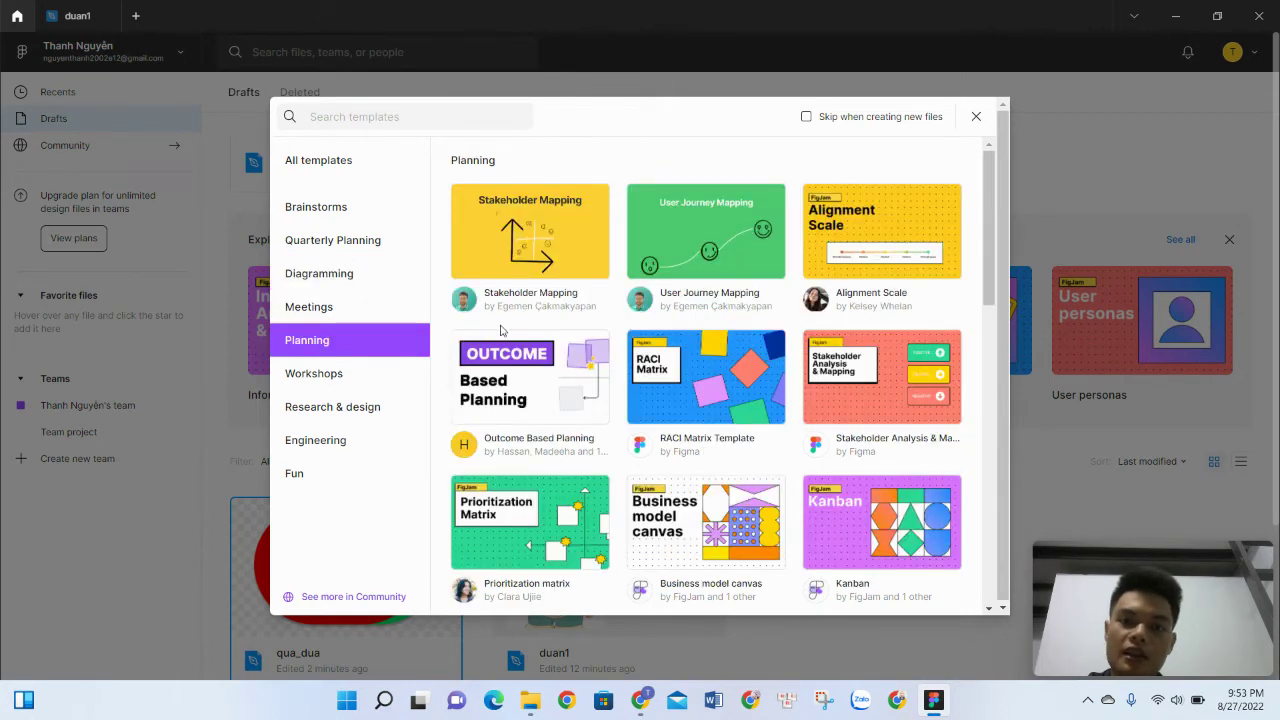
{"action": "left_click", "coordinate": [385, 378]}
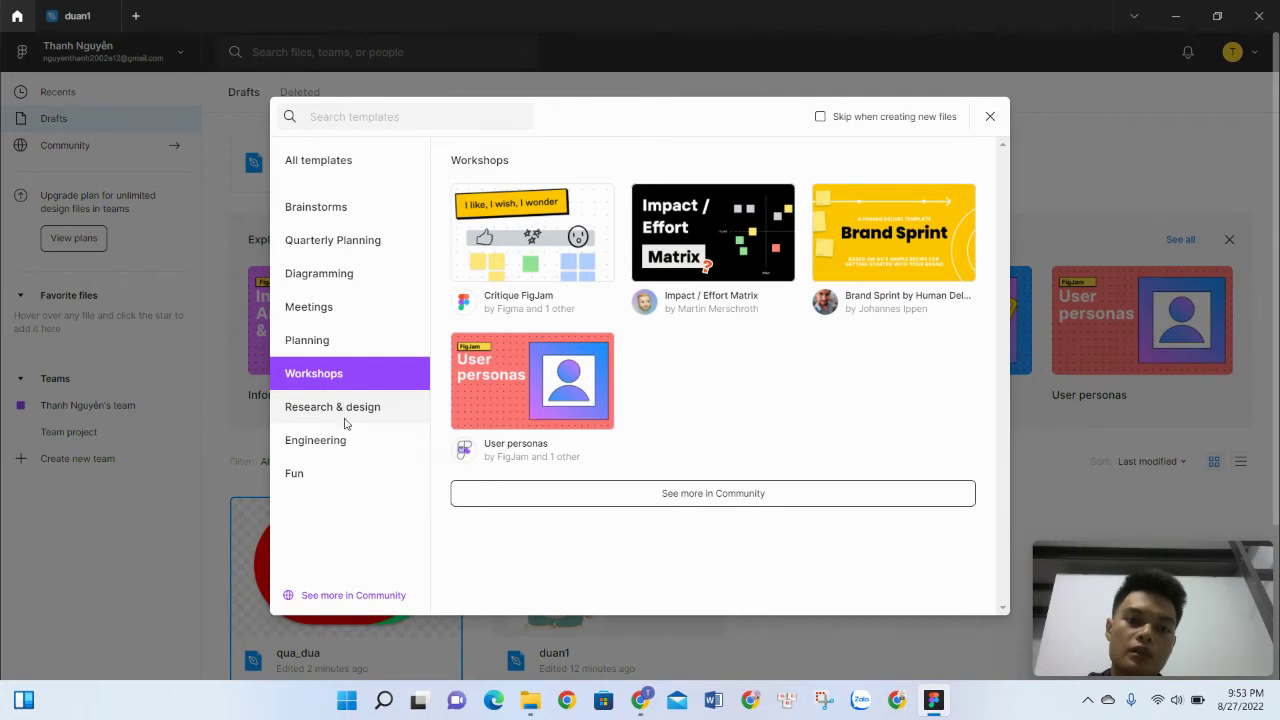
{"action": "left_click", "coordinate": [346, 409]}
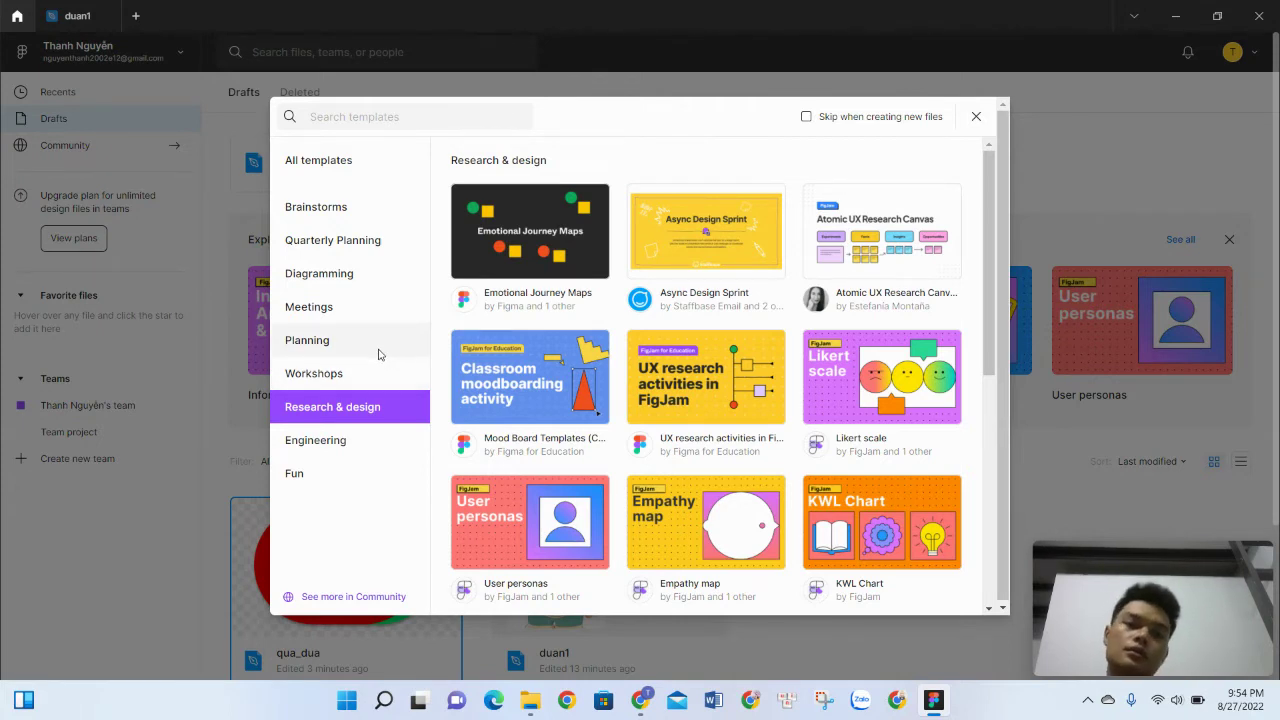
{"action": "left_click", "coordinate": [335, 317]}
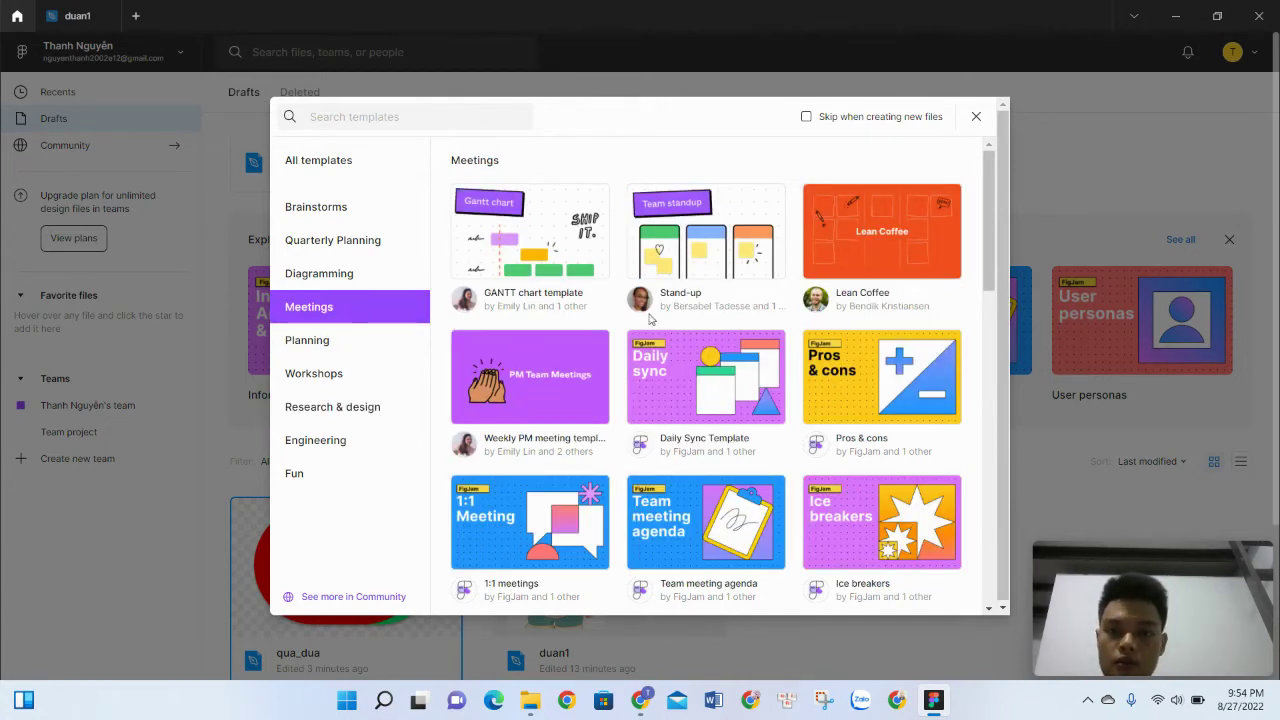
{"action": "mouse_move", "coordinate": [530, 232]}
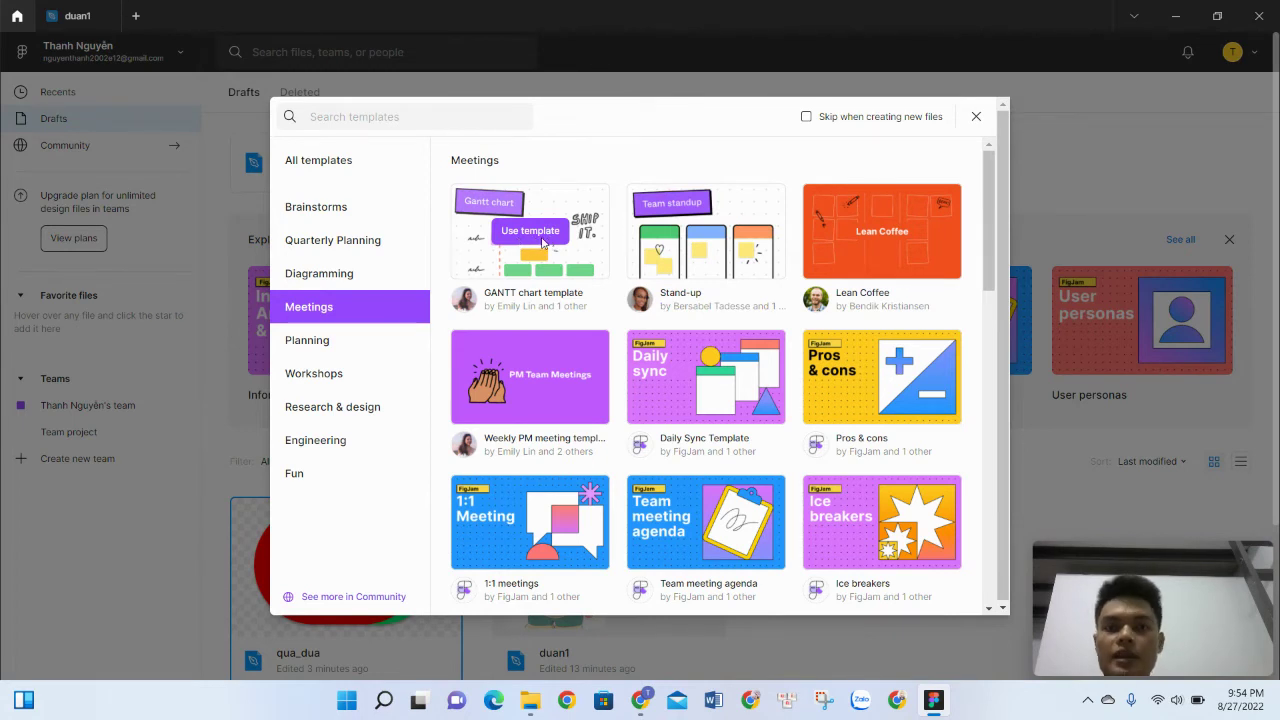
Create a board from the GANTT chart template and close the duplicate Untitled tab
{"action": "double_click", "coordinate": [553, 248]}
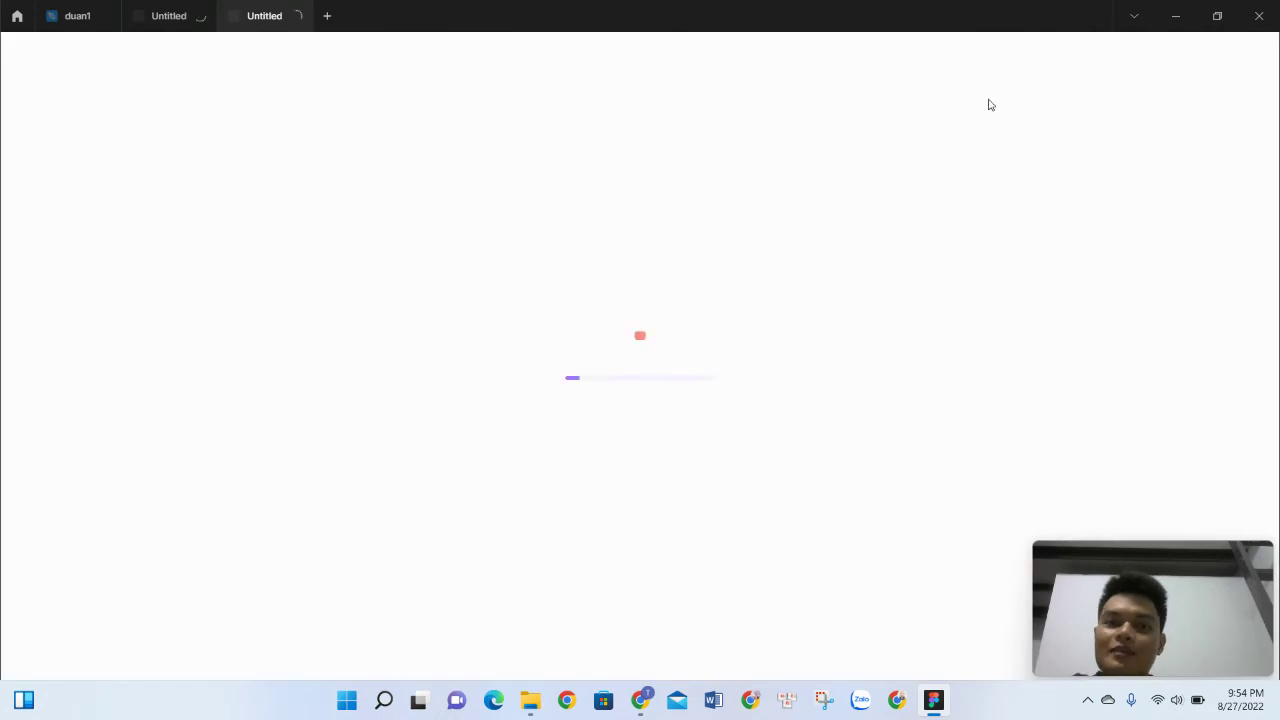
{"action": "right_click", "coordinate": [272, 17]}
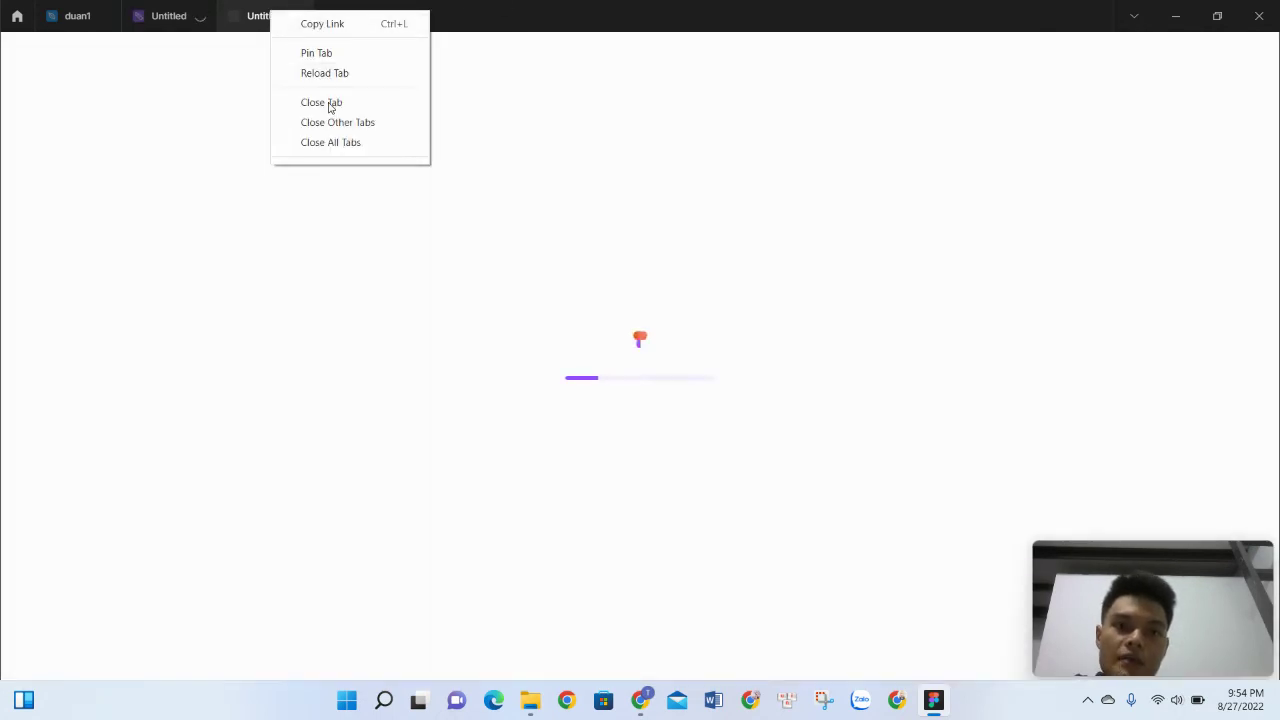
{"action": "left_click", "coordinate": [322, 104]}
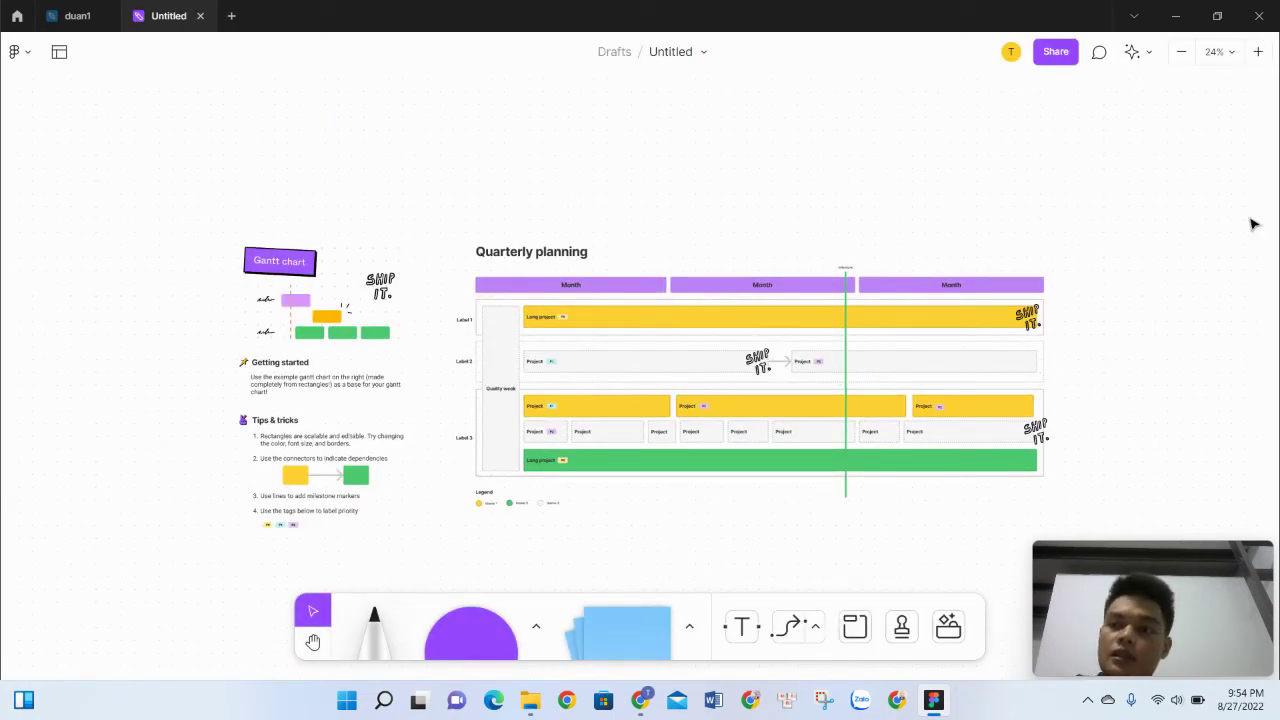
{"action": "scroll", "coordinate": [1012, 384], "scroll_direction": "down", "scroll_amount": 1}
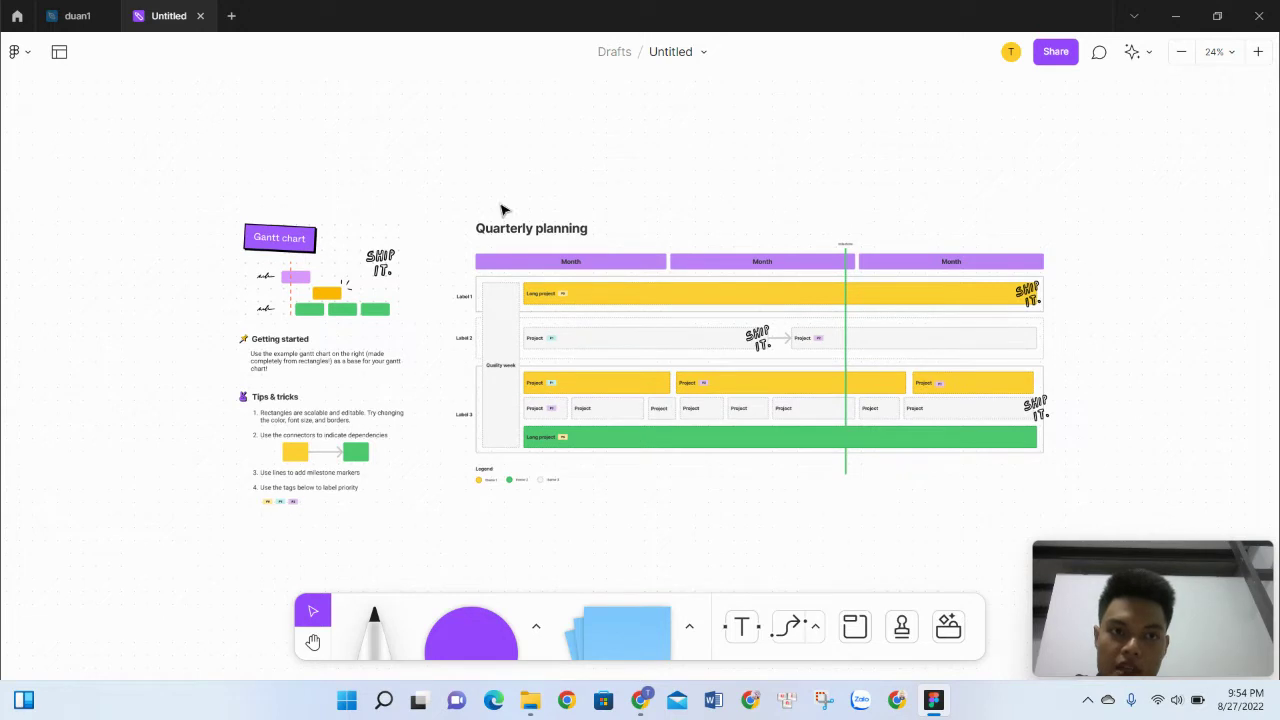
{"action": "left_click", "coordinate": [230, 18]}
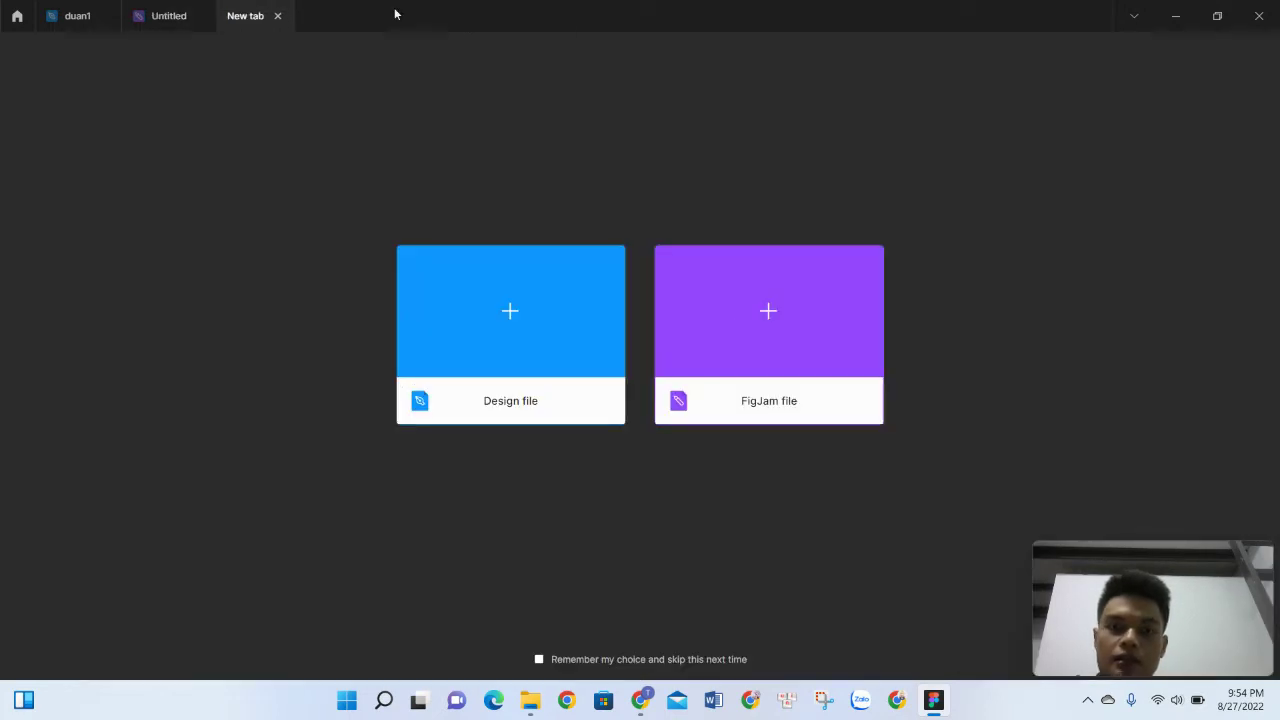
{"action": "left_click", "coordinate": [278, 16]}
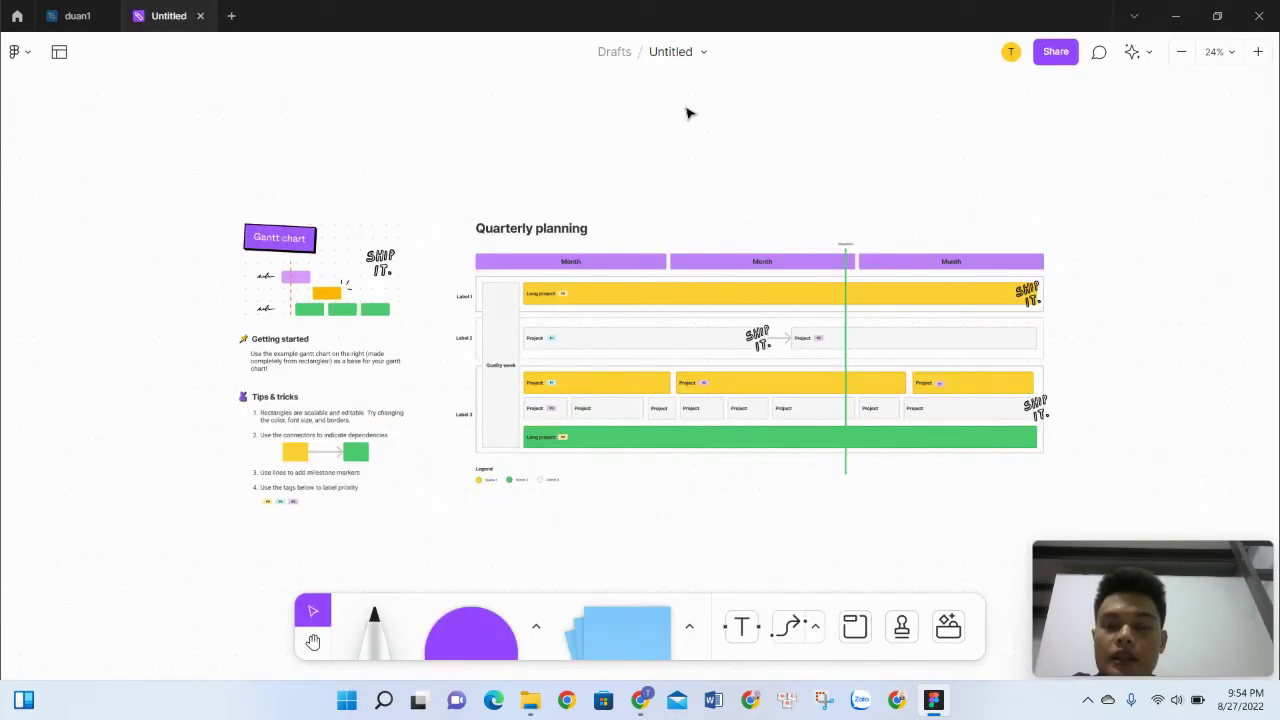
{"action": "left_click", "coordinate": [704, 56]}
Name the Untitled board file 'figjam'
{"action": "left_click", "coordinate": [656, 146]}
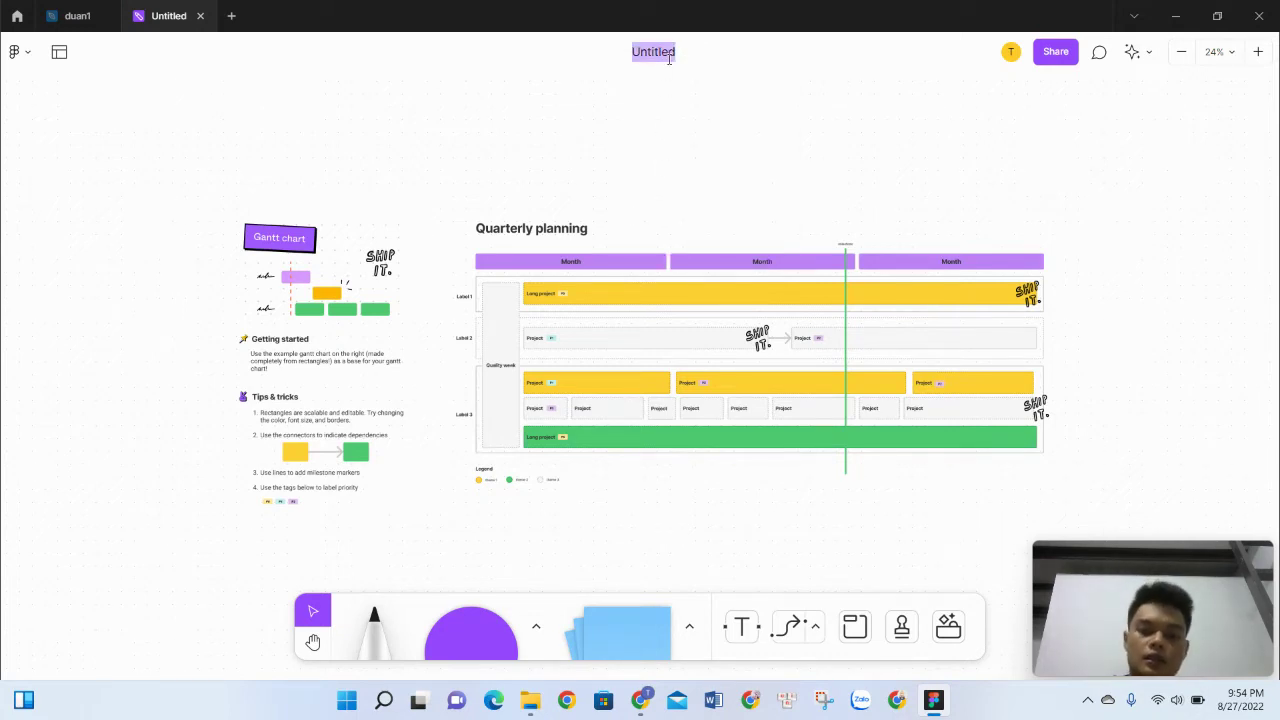
{"action": "type", "text": "fig"}
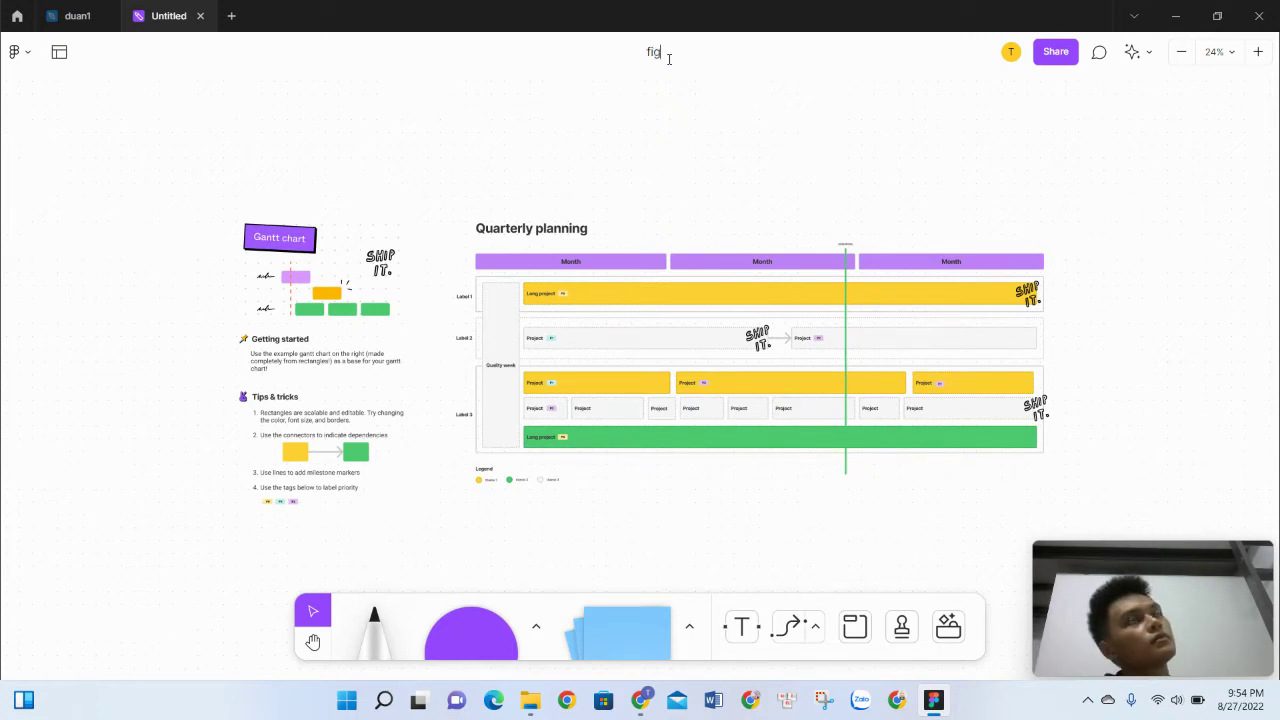
{"action": "type", "text": "jam"}
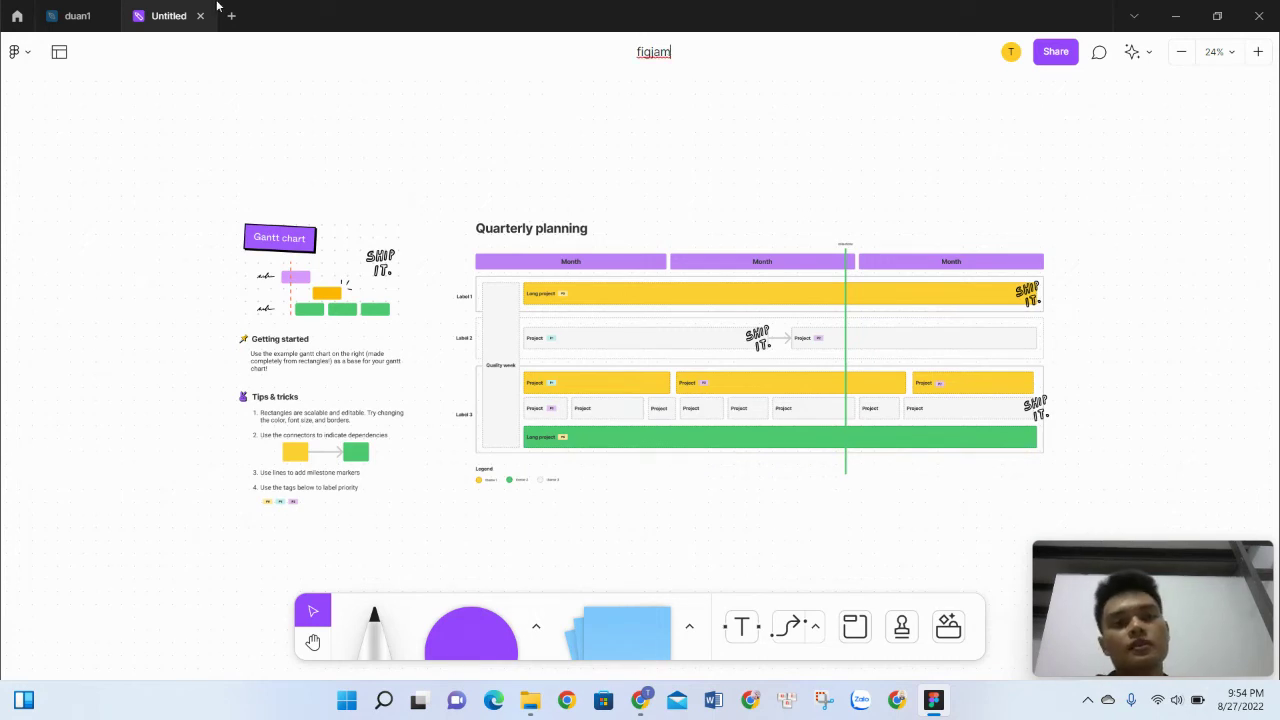
{"action": "left_click", "coordinate": [231, 15]}
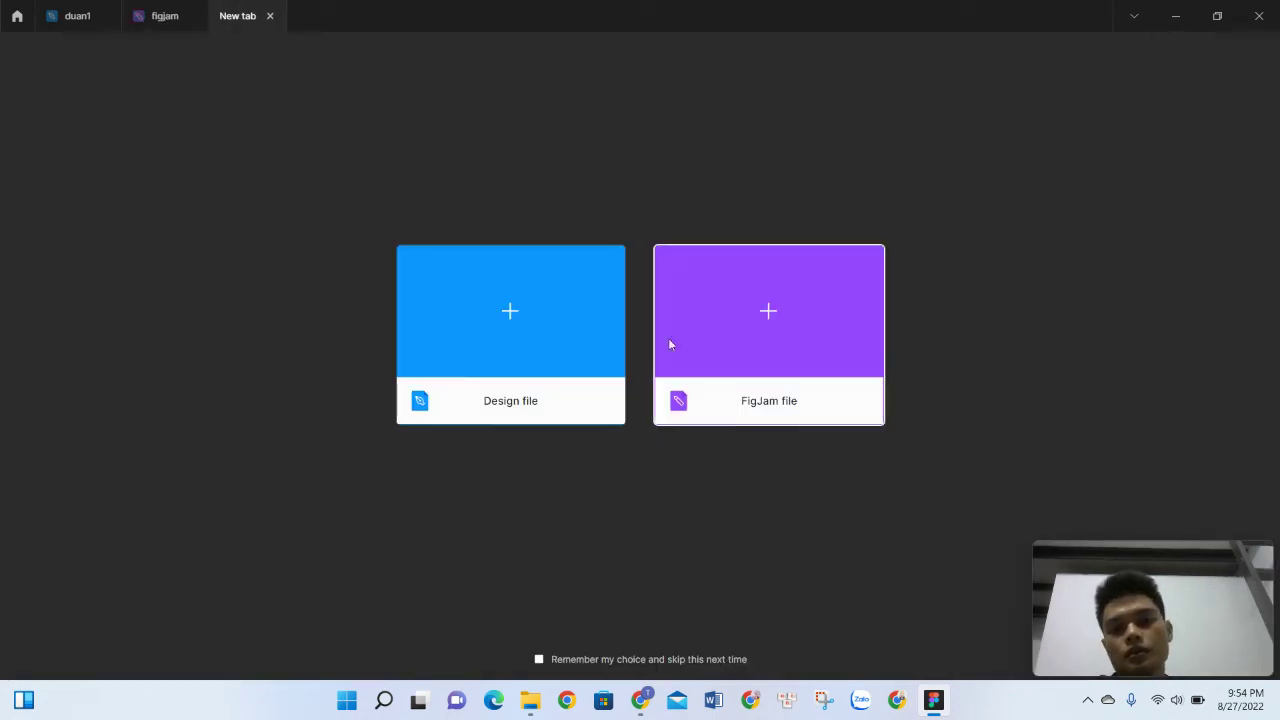
{"action": "left_click", "coordinate": [139, 10]}
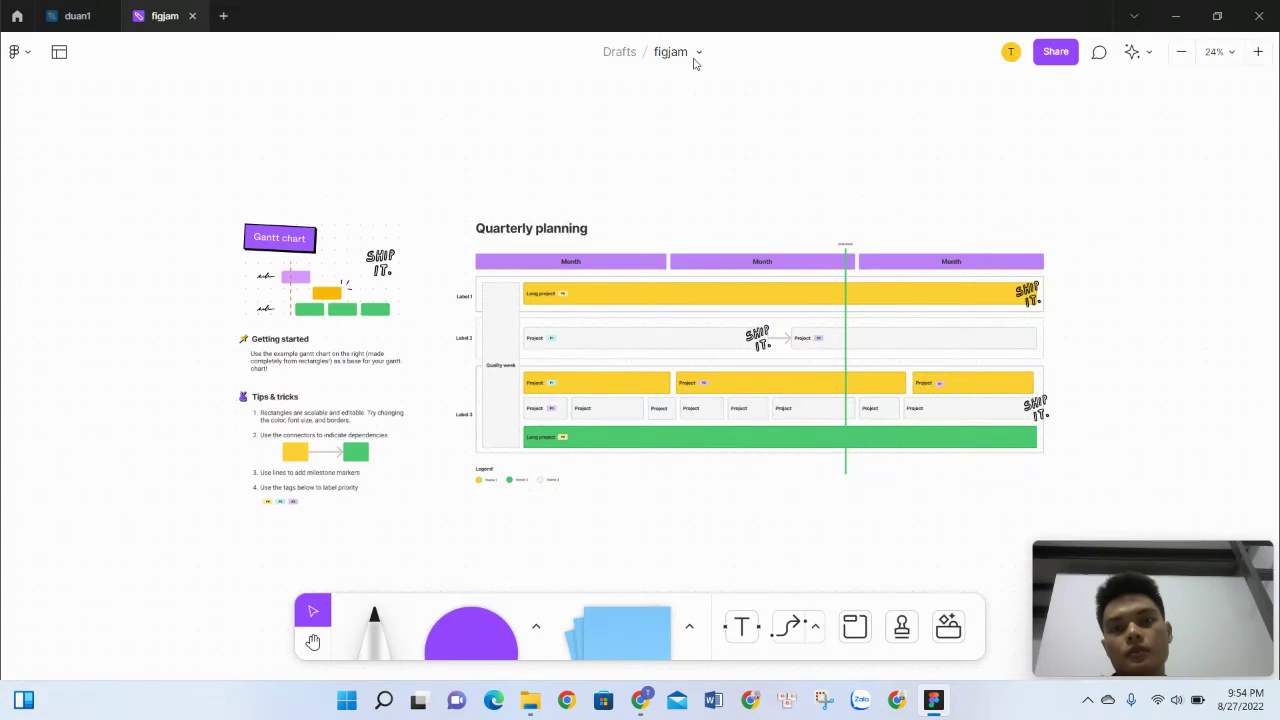
{"action": "left_click", "coordinate": [223, 16]}
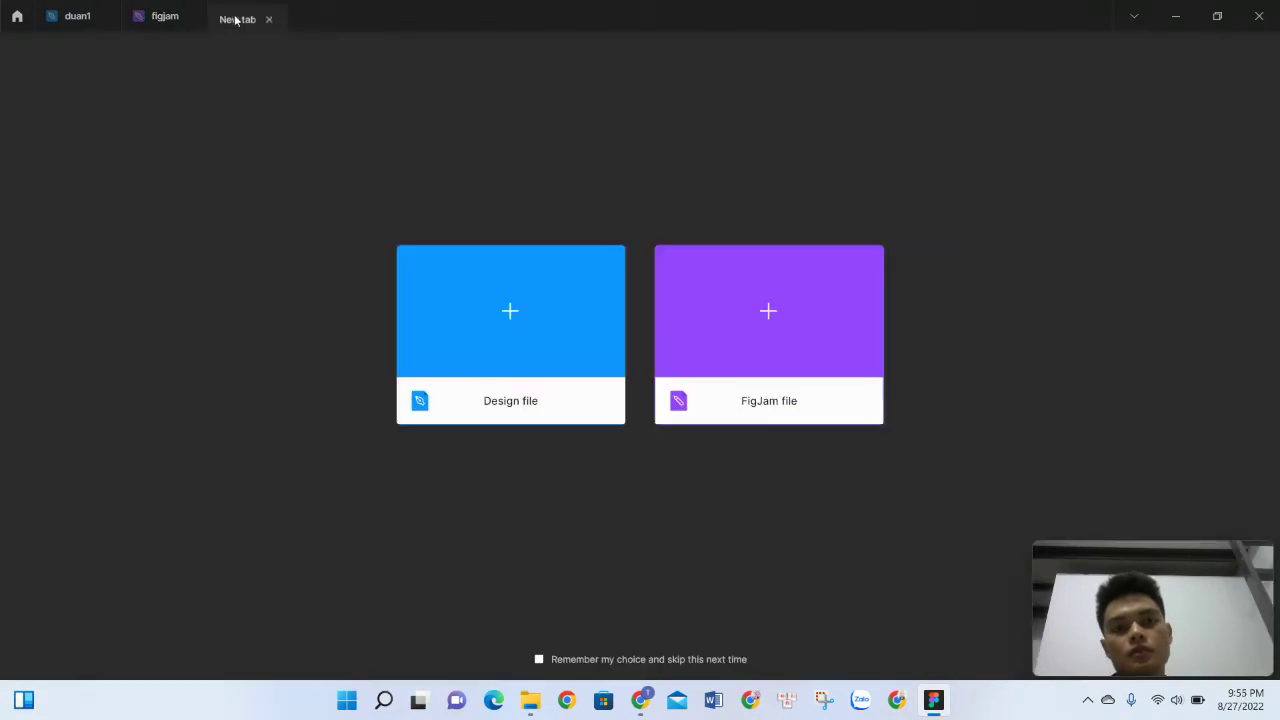
{"action": "left_click", "coordinate": [171, 6]}
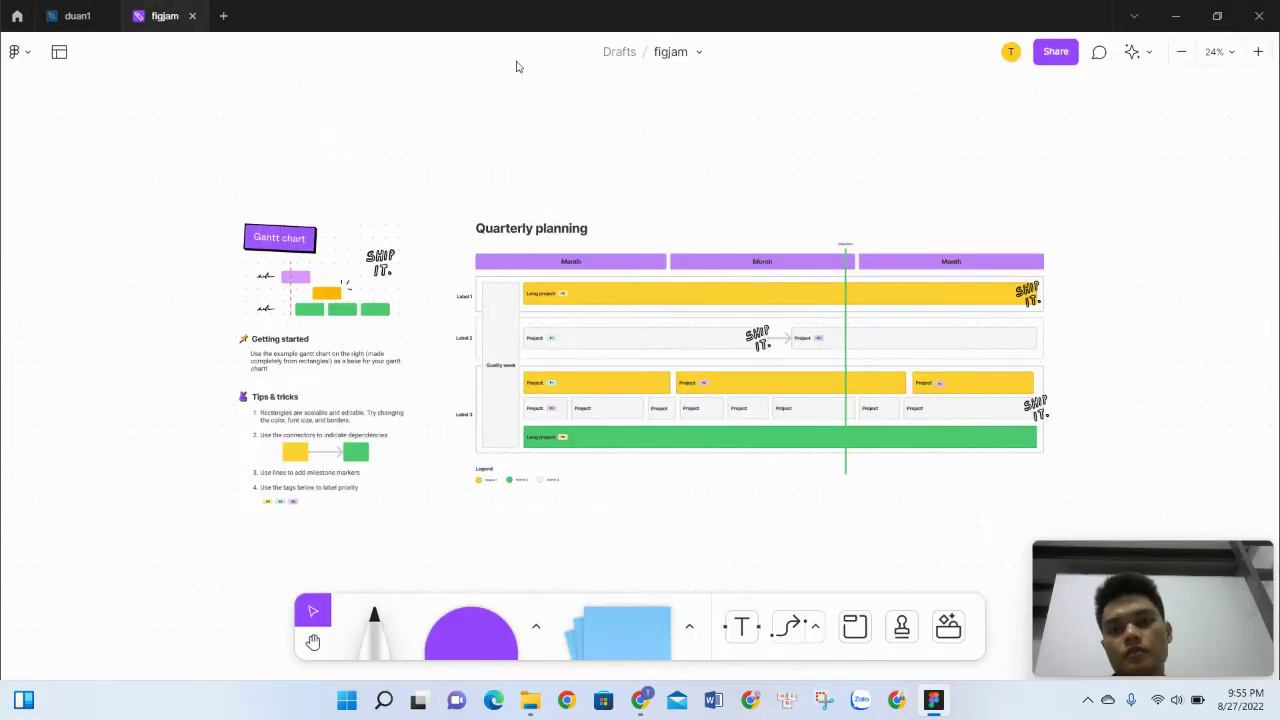
Rename the board file from 'figjam' to 'figjam 1'
{"action": "left_click", "coordinate": [698, 53]}
{"action": "left_click", "coordinate": [677, 146]}
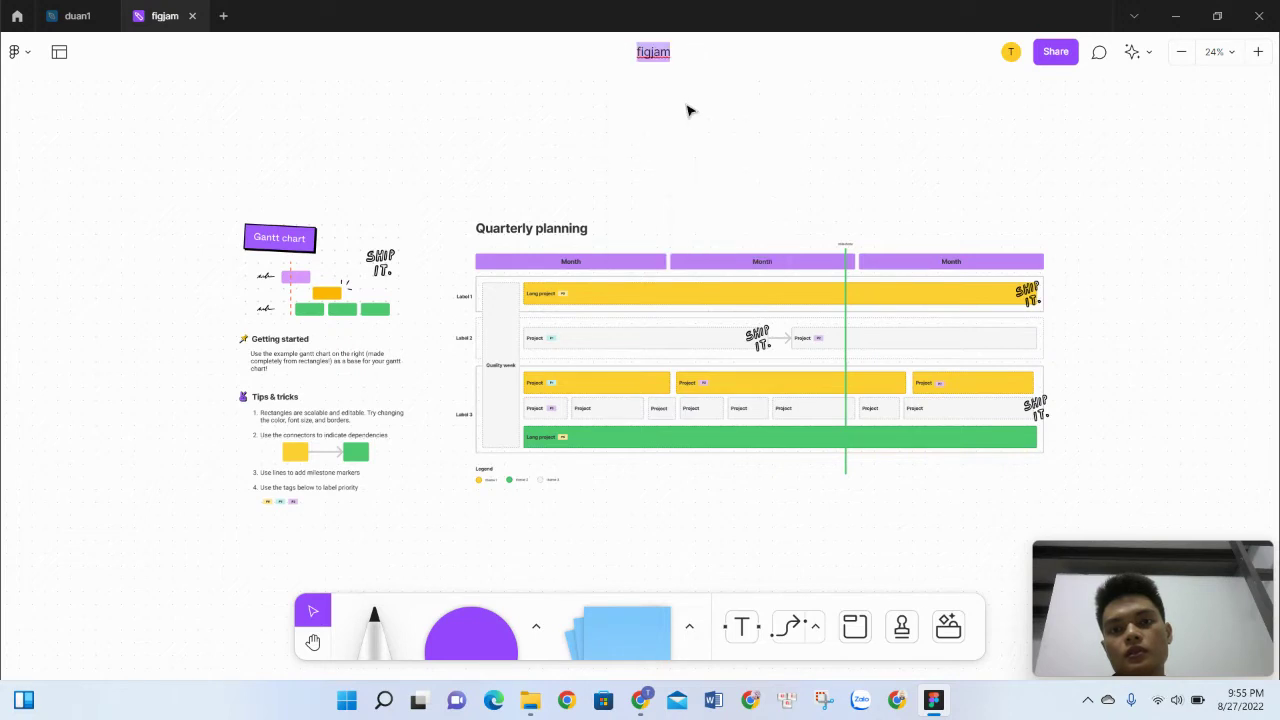
{"action": "left_click", "coordinate": [683, 55]}
{"action": "type", "text": "1"}
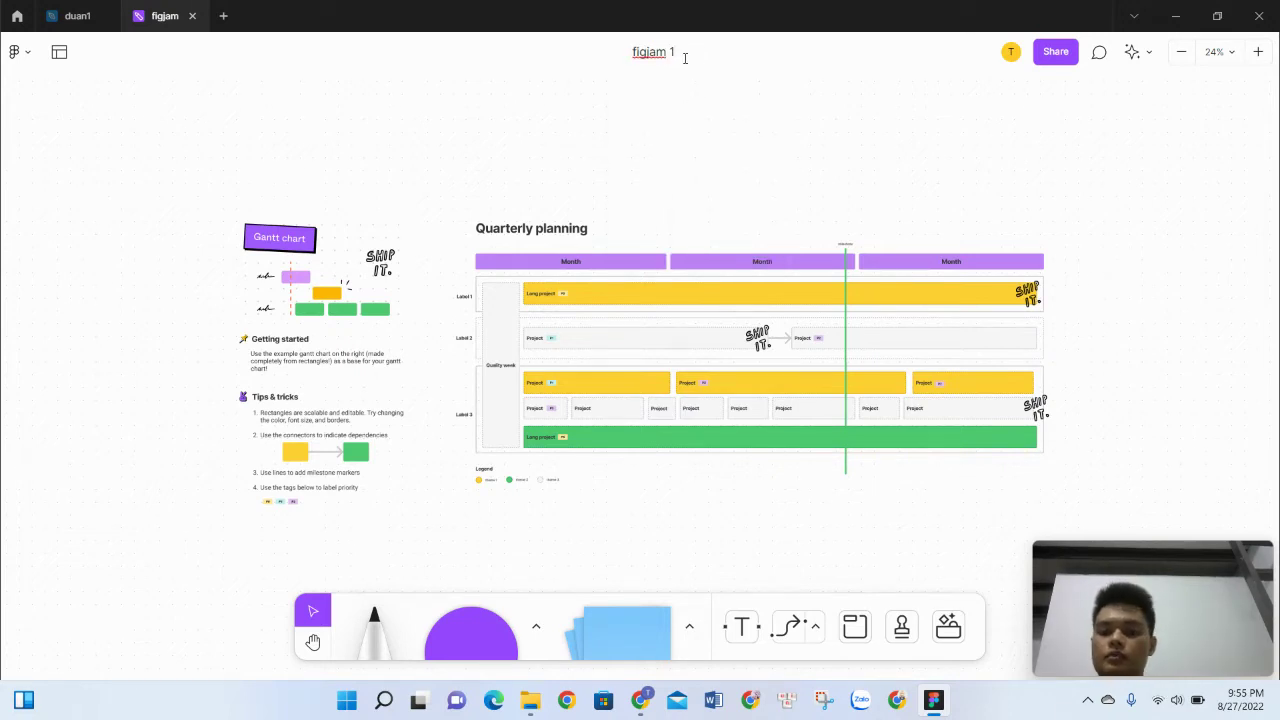
{"action": "key", "text": "Return"}
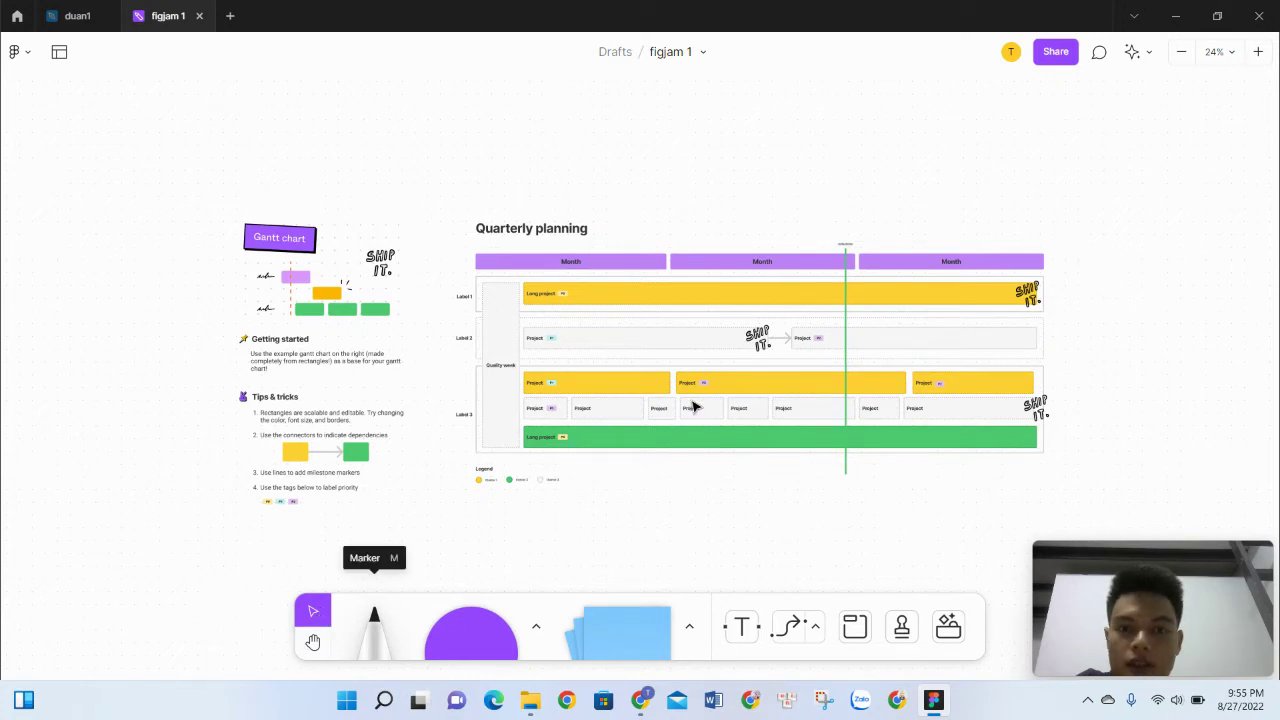
{"action": "left_click", "coordinate": [511, 268]}
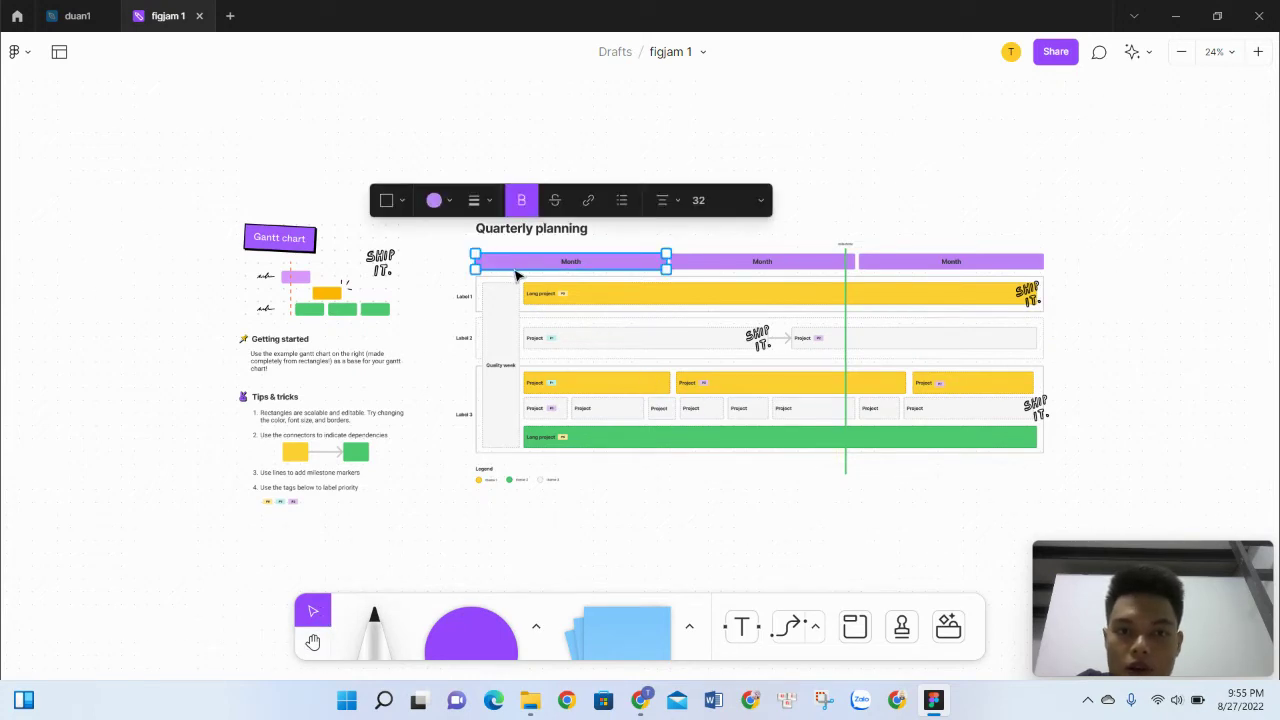
{"action": "left_click", "coordinate": [747, 268]}
{"action": "left_click", "coordinate": [897, 271]}
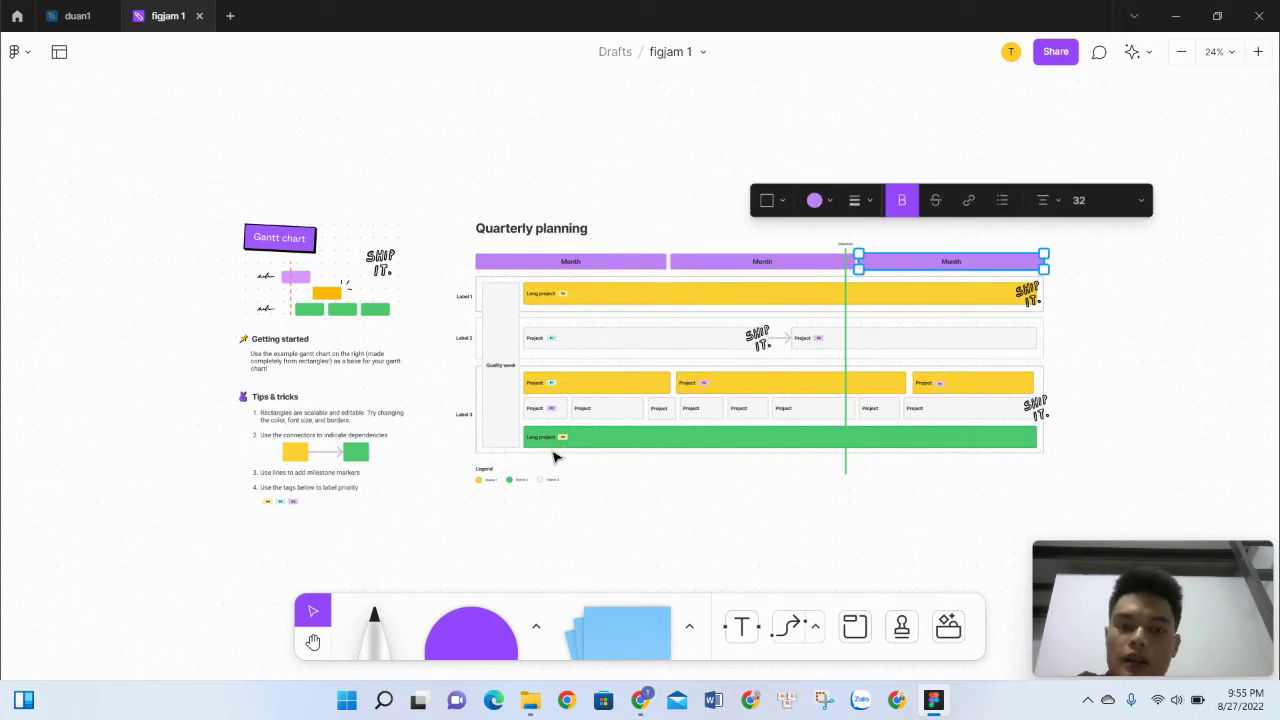
{"action": "scroll", "coordinate": [556, 457], "scroll_direction": "up", "scroll_amount": 2}
{"action": "scroll", "coordinate": [556, 457], "scroll_direction": "up", "scroll_amount": 1}
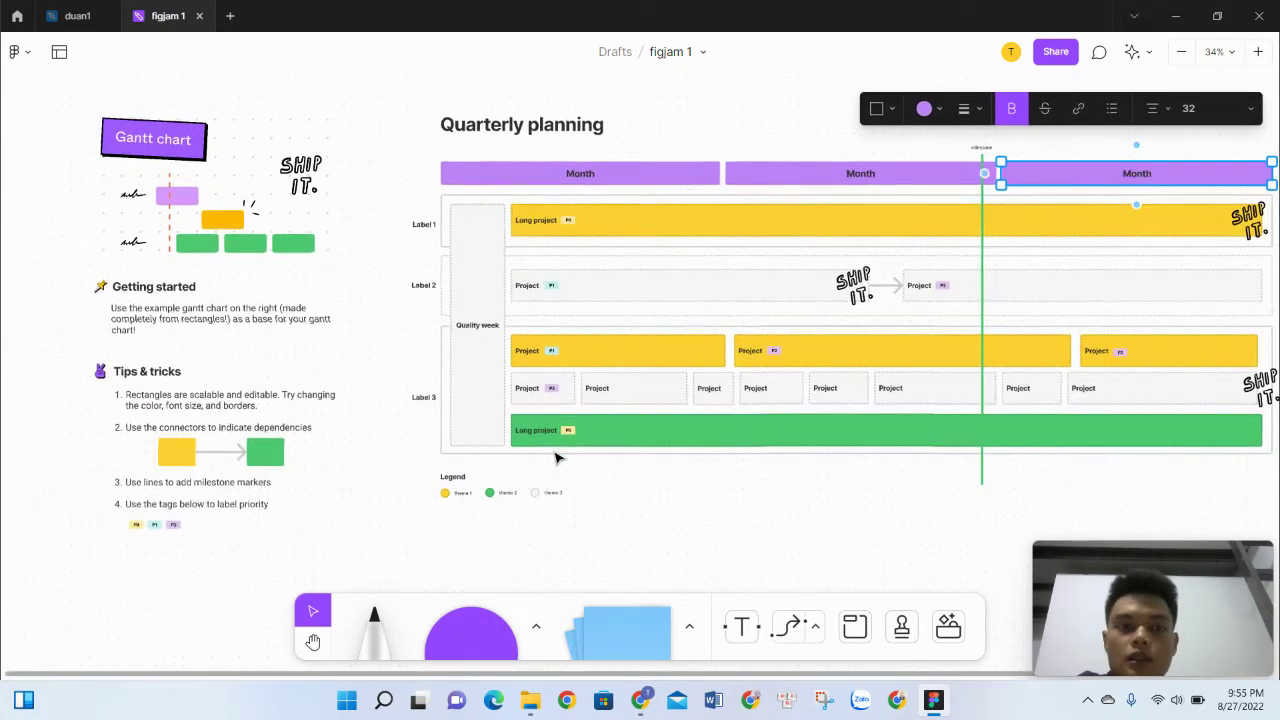
{"action": "scroll", "coordinate": [556, 457], "scroll_direction": "up", "scroll_amount": 1}
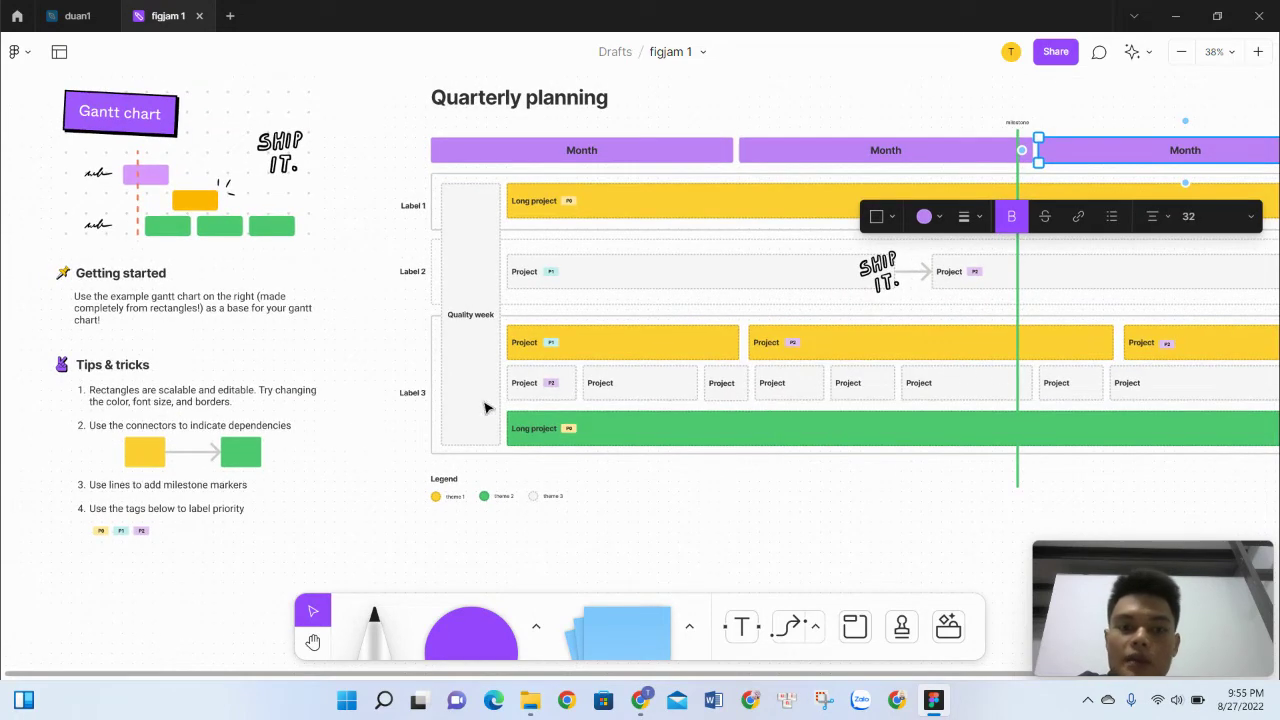
{"action": "scroll", "coordinate": [566, 505], "scroll_direction": "up", "scroll_amount": 2}
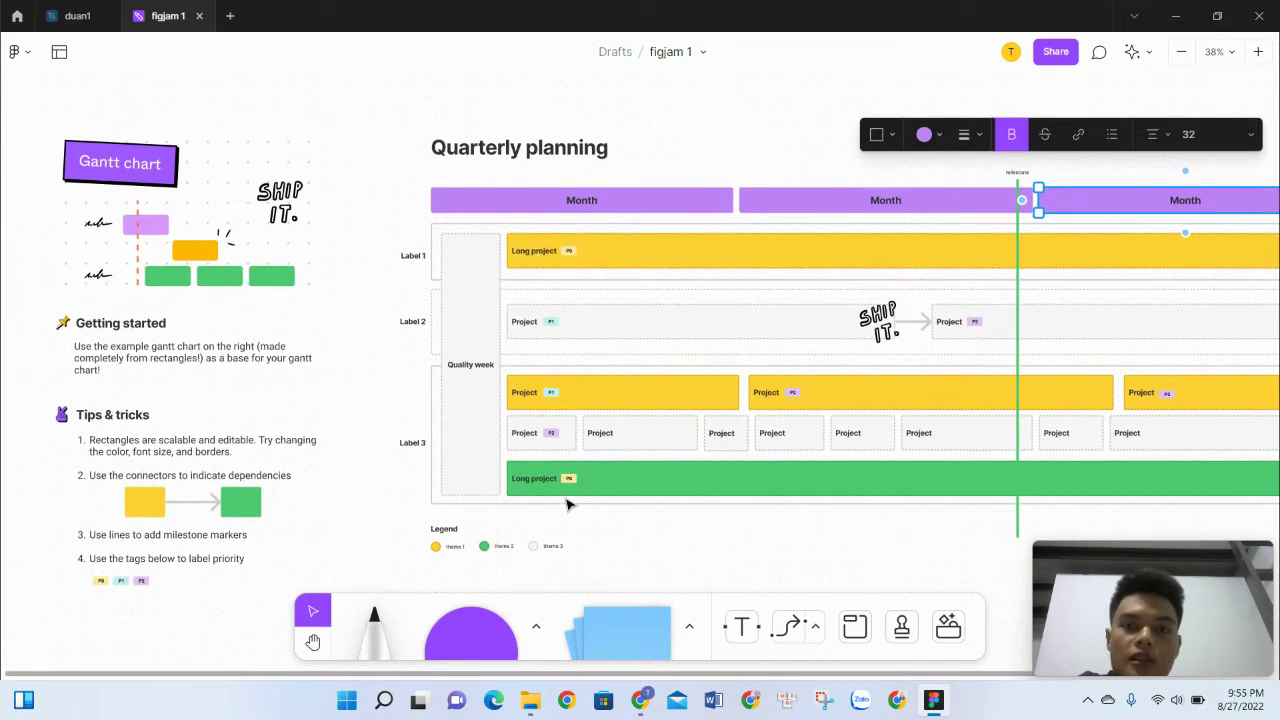
{"action": "scroll", "coordinate": [566, 505], "scroll_direction": "up", "scroll_amount": 1}
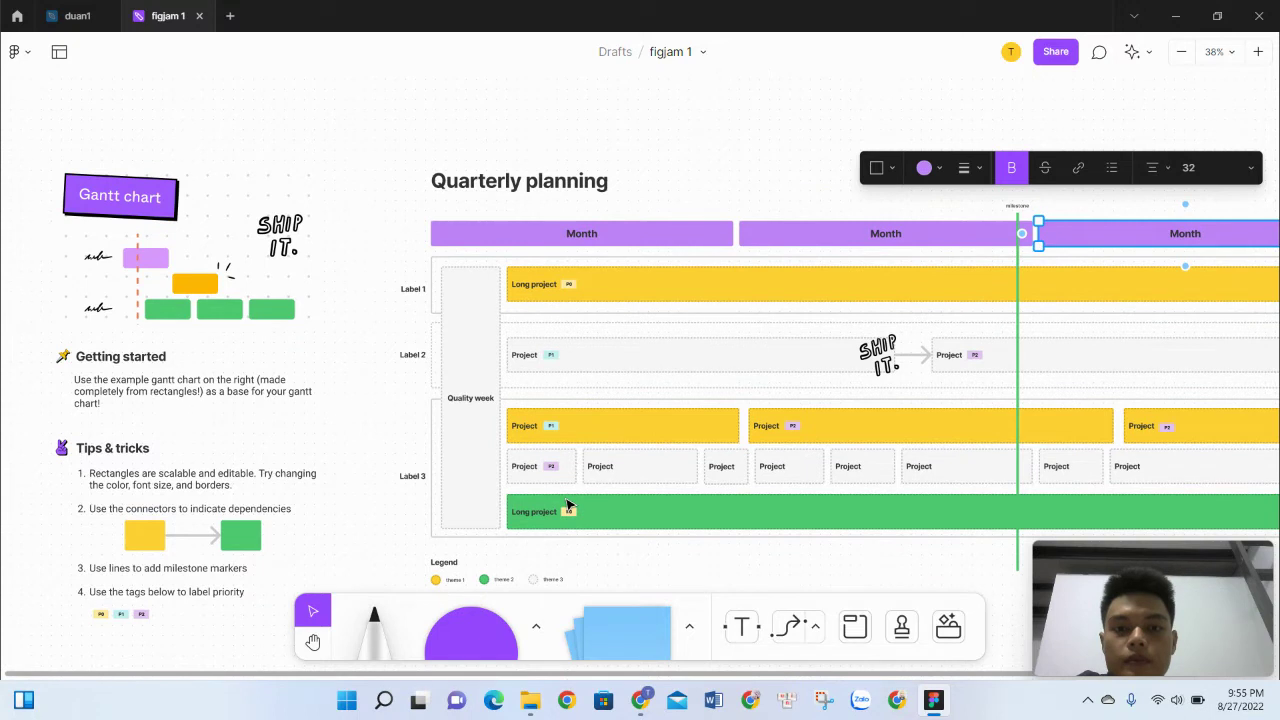
{"action": "scroll", "coordinate": [566, 505], "scroll_direction": "up", "scroll_amount": 1}
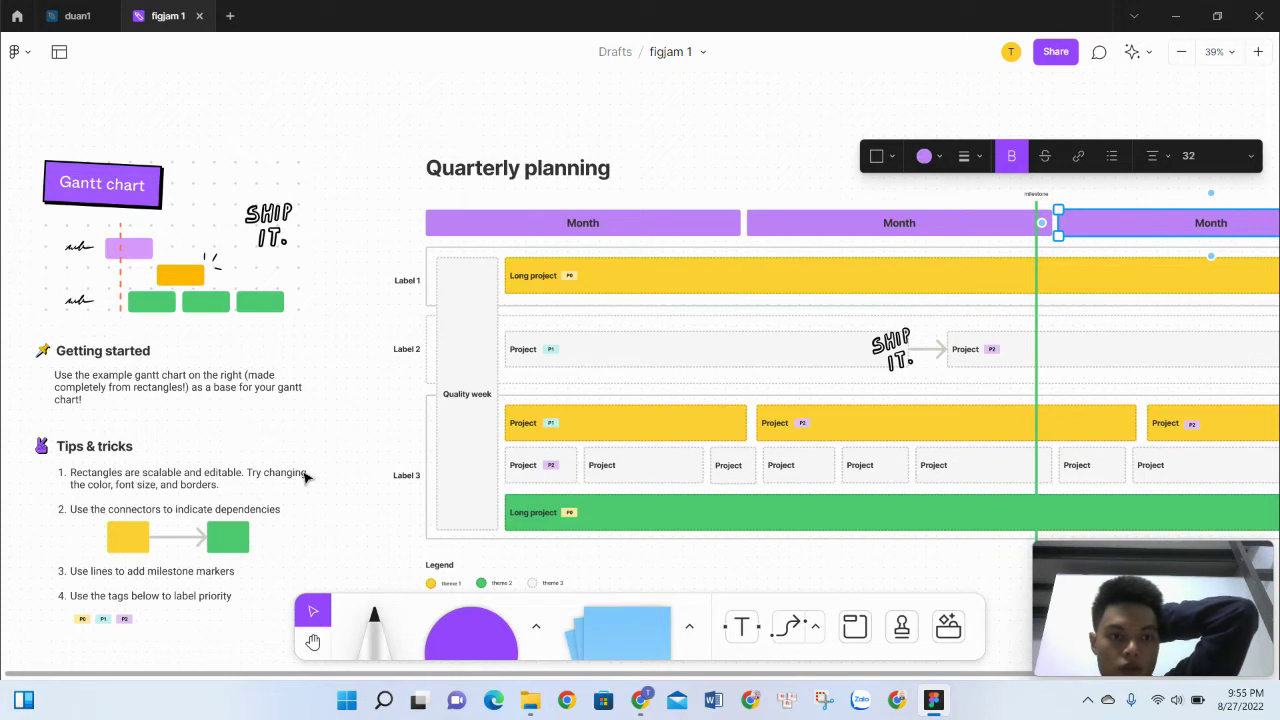
{"action": "left_click", "coordinate": [112, 356]}
{"action": "left_click", "coordinate": [120, 388]}
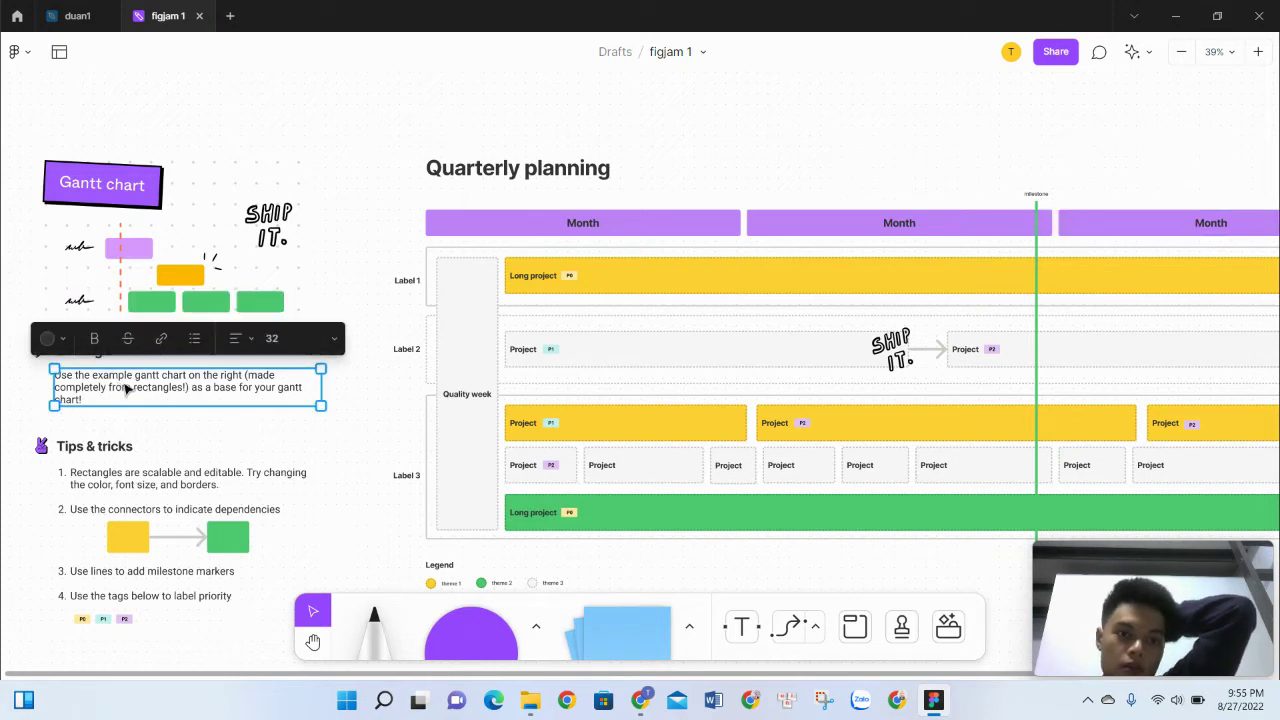
{"action": "left_click", "coordinate": [180, 268]}
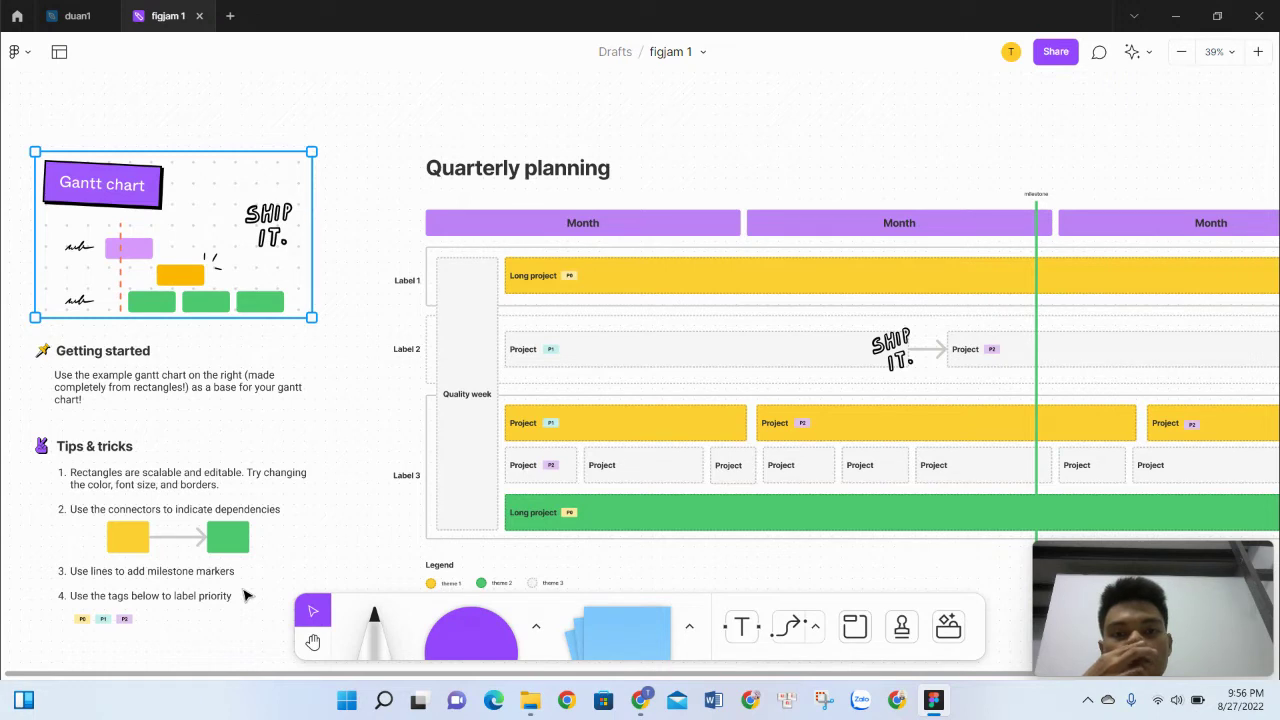
{"action": "left_click", "coordinate": [595, 182]}
{"action": "left_click", "coordinate": [598, 229]}
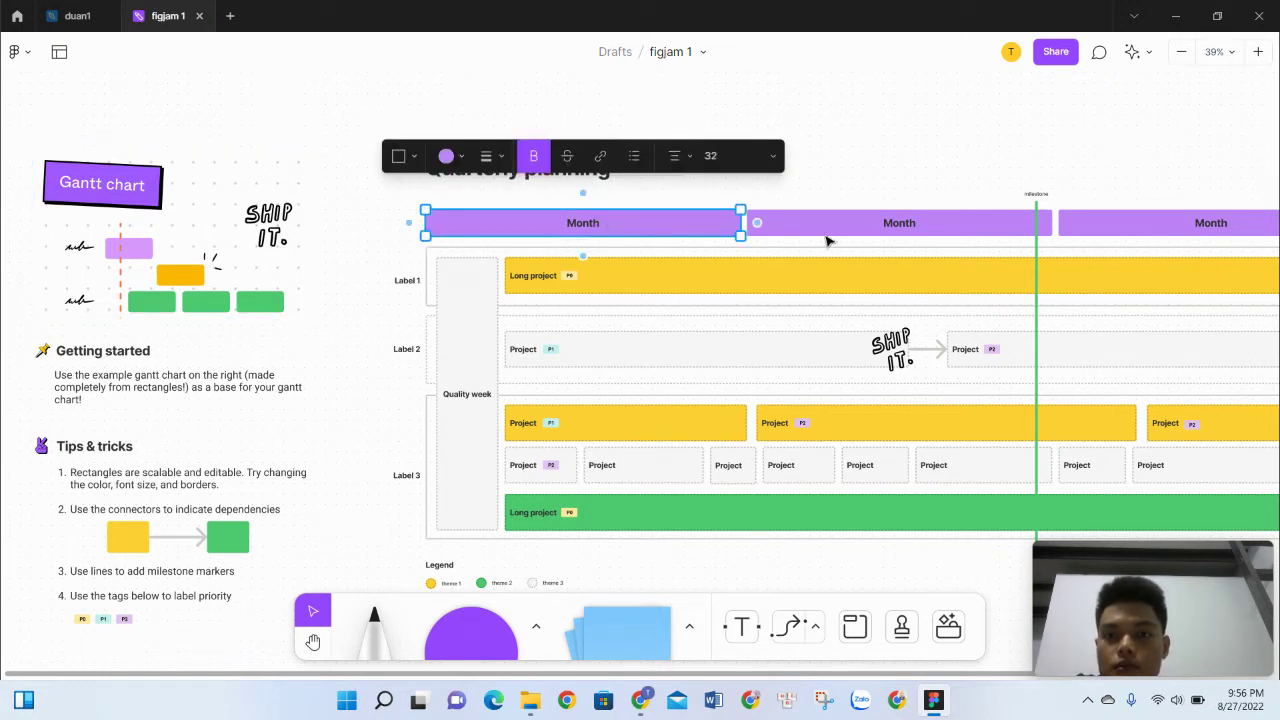
{"action": "left_click", "coordinate": [865, 234]}
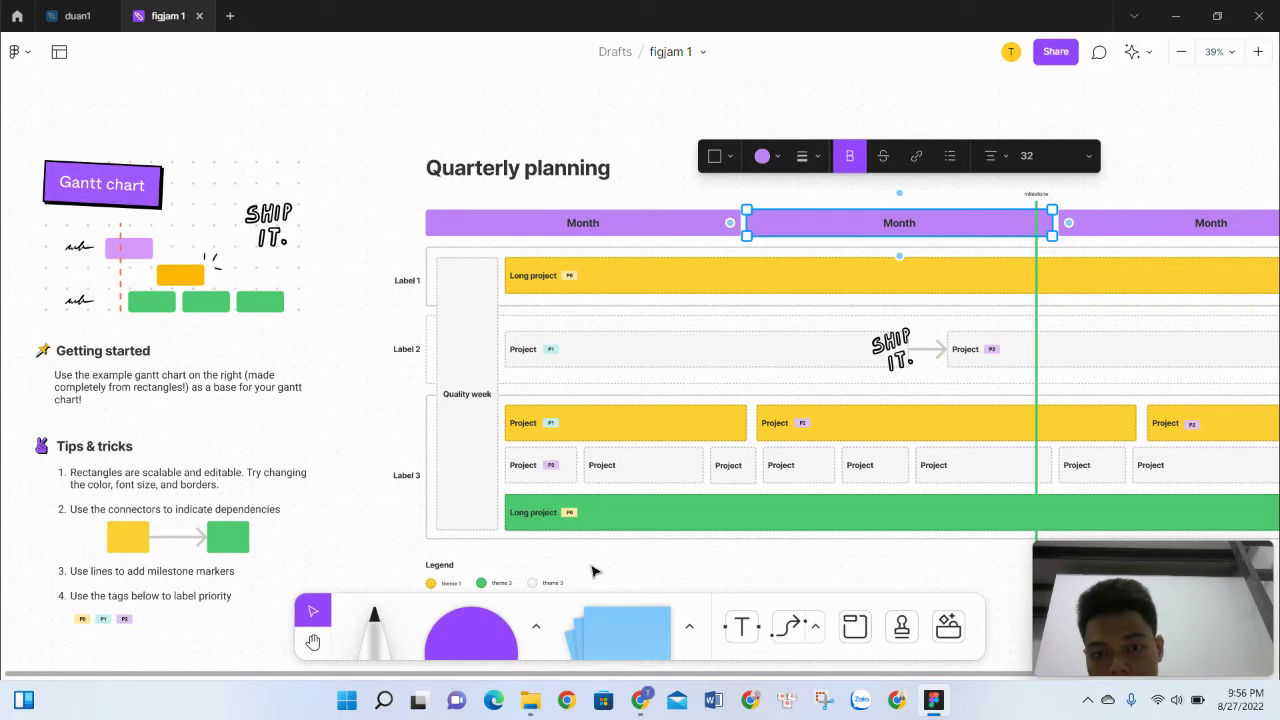
{"action": "left_click", "coordinate": [313, 641]}
{"action": "mouse_move", "coordinate": [734, 491]}
{"action": "left_mouse_down"}
{"action": "mouse_move", "coordinate": [437, 403]}
{"action": "mouse_move", "coordinate": [491, 491]}
{"action": "mouse_move", "coordinate": [539, 458]}
{"action": "left_mouse_up"}
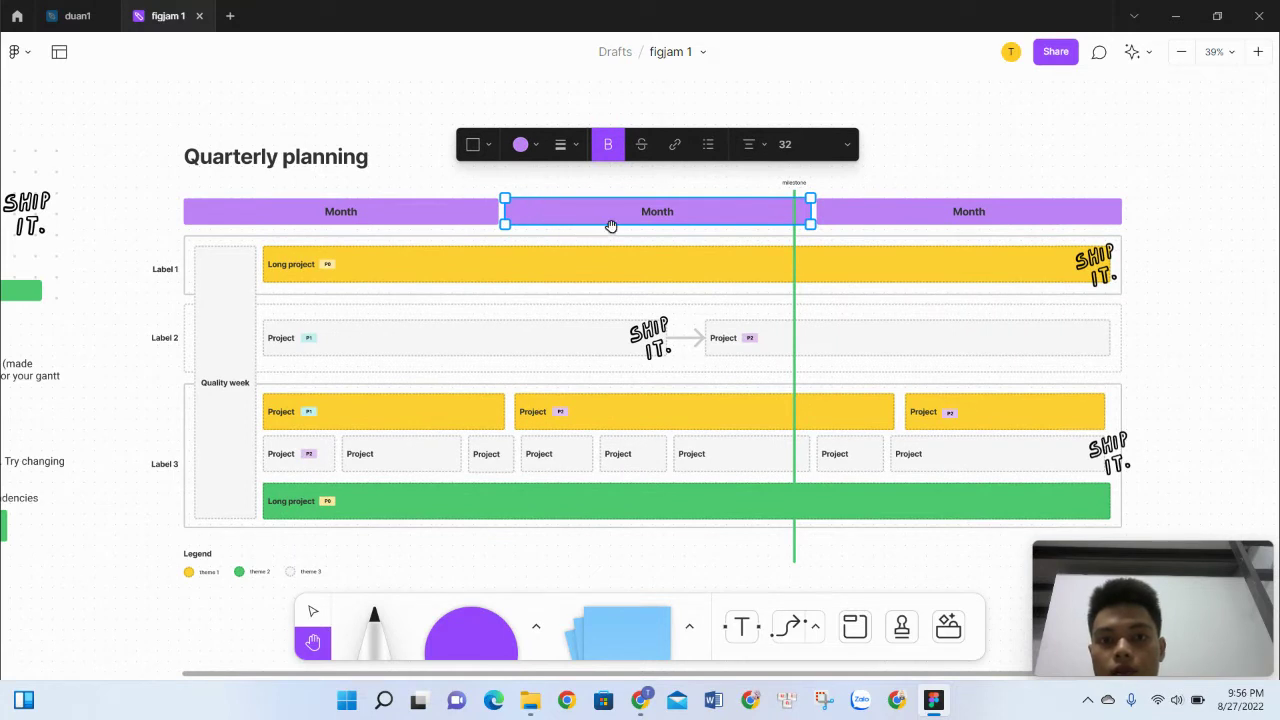
{"action": "left_click", "coordinate": [536, 146]}
{"action": "left_click", "coordinate": [536, 146]}
{"action": "left_click", "coordinate": [487, 148]}
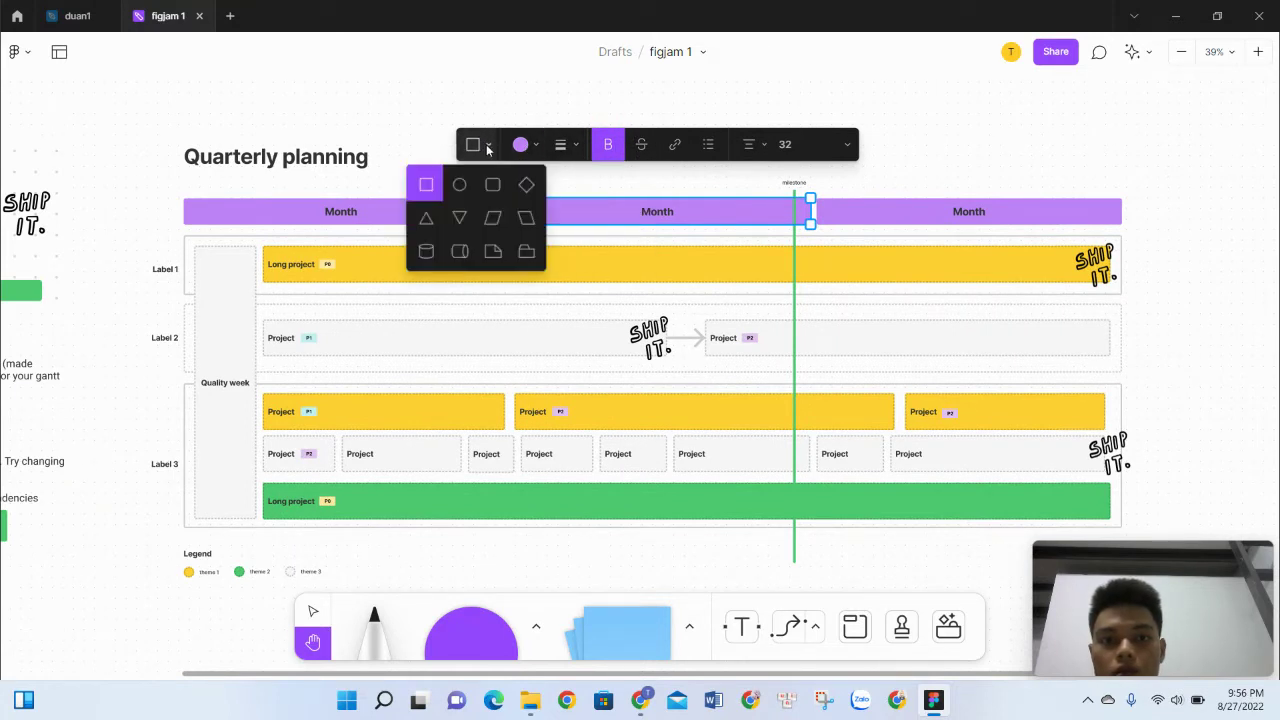
{"action": "left_click", "coordinate": [487, 148]}
{"action": "left_click", "coordinate": [763, 146]}
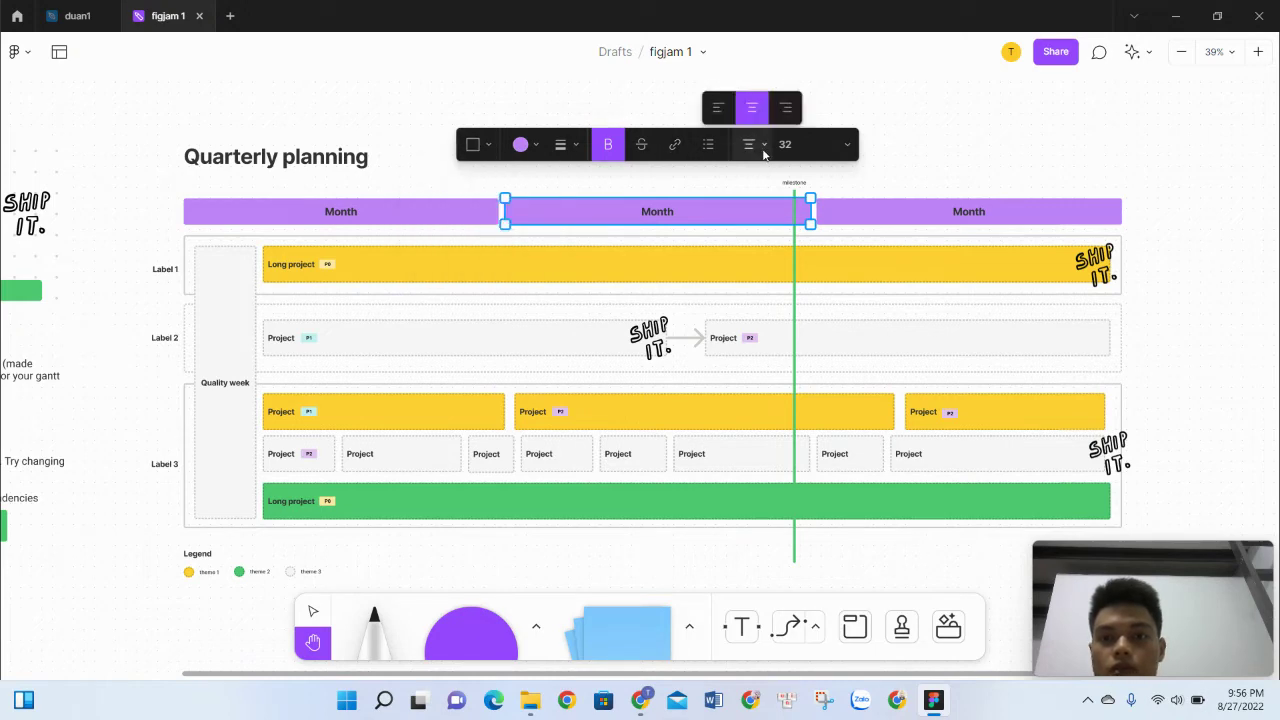
{"action": "left_click", "coordinate": [763, 146]}
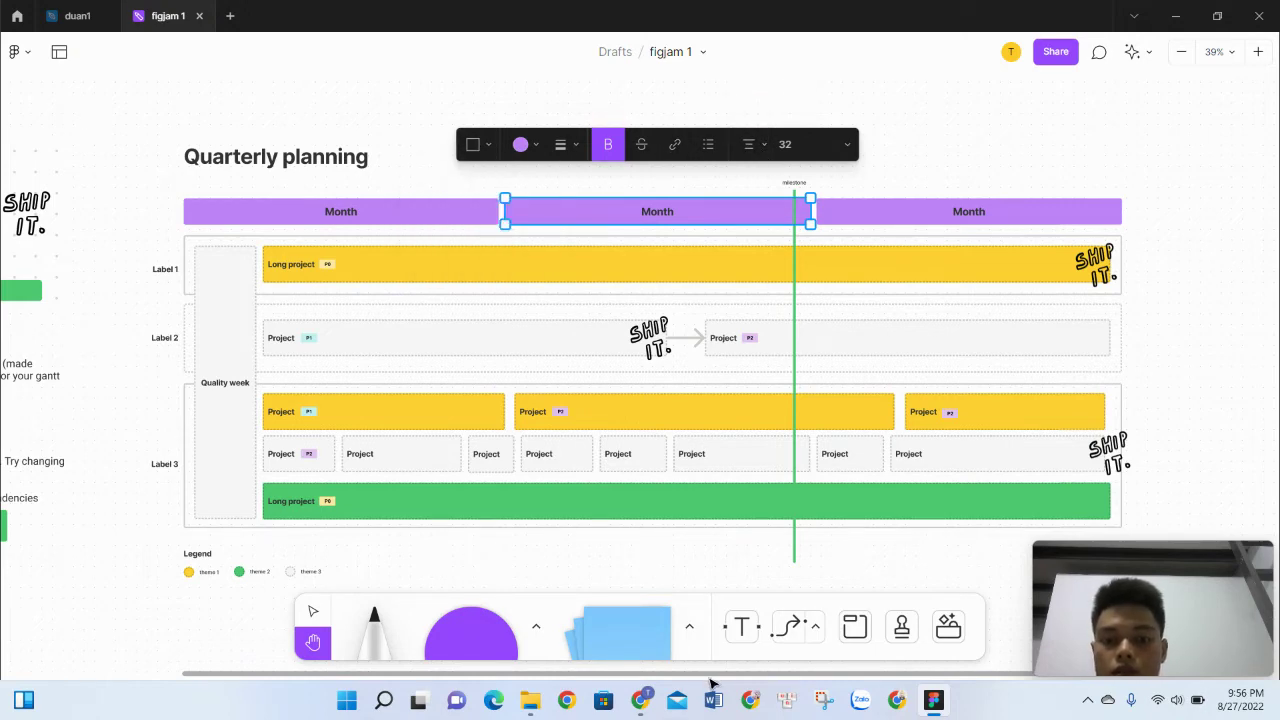
{"action": "left_click_drag", "start_coordinate": [710, 676], "coordinate": [586, 673]}
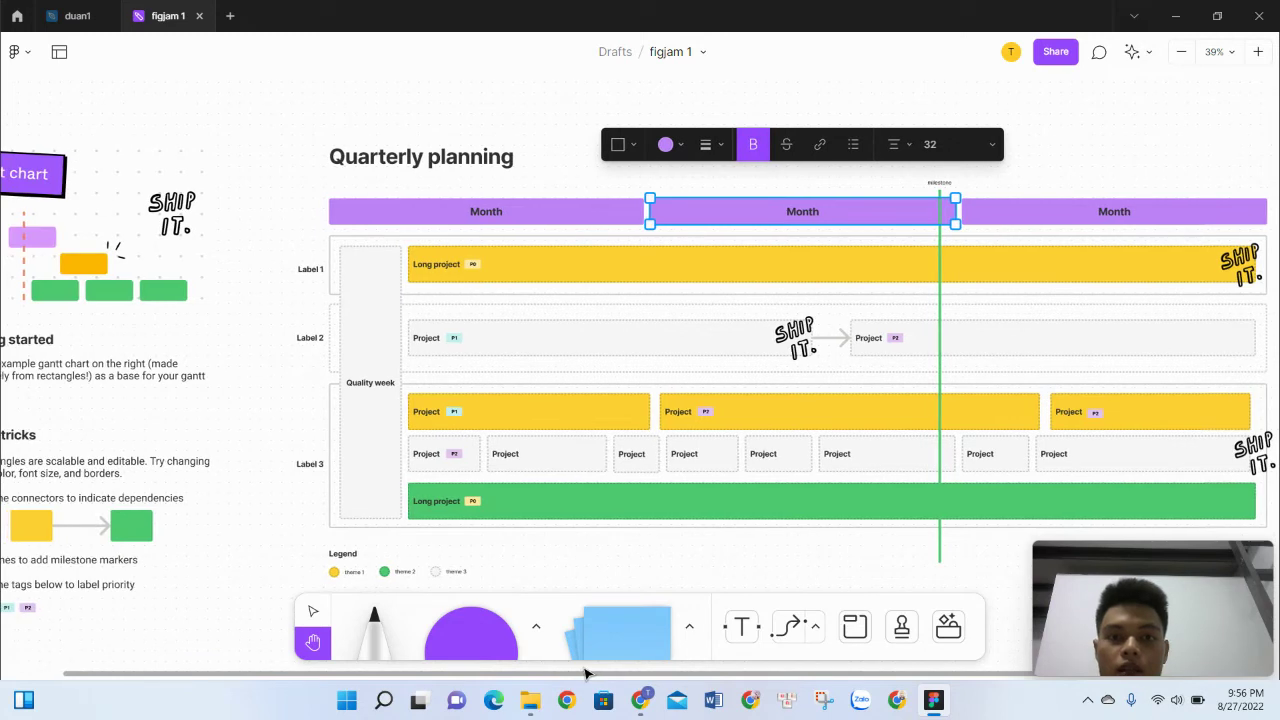
{"action": "left_click_drag", "start_coordinate": [586, 679], "coordinate": [551, 683]}
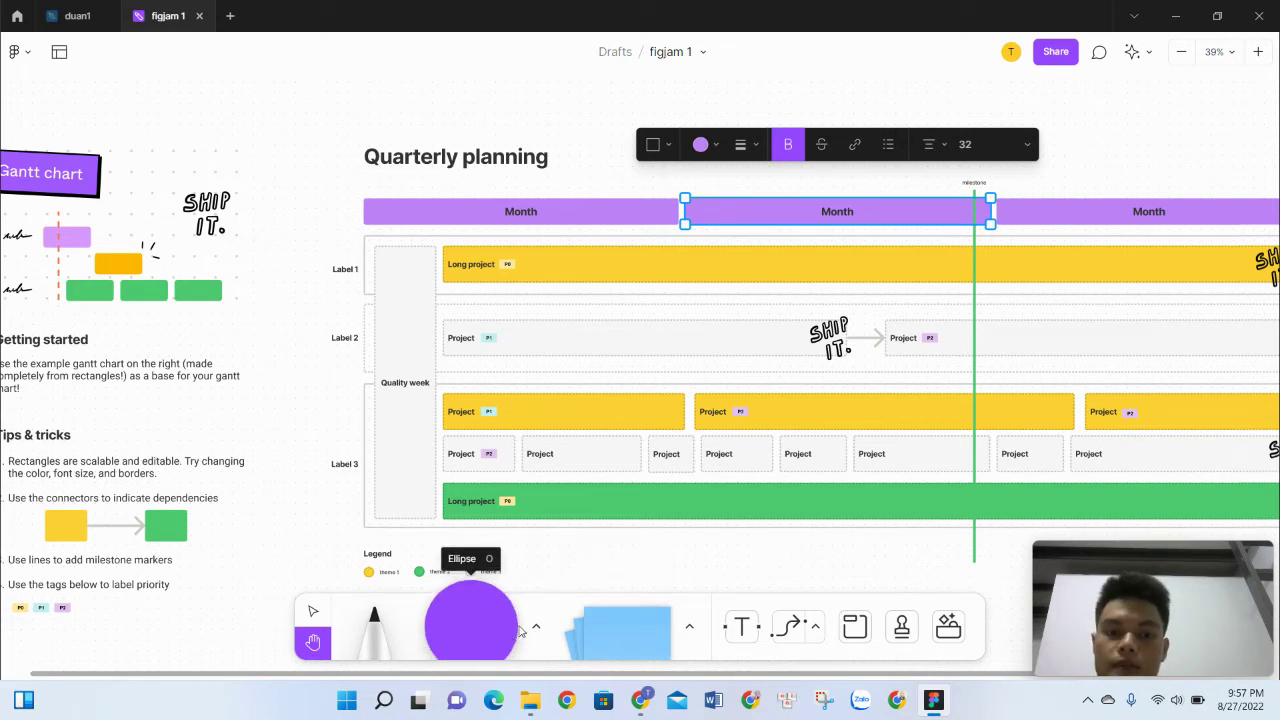
Create a new blank FigJam board and place a circle on it
{"action": "left_click", "coordinate": [230, 16]}
{"action": "left_click", "coordinate": [776, 311]}
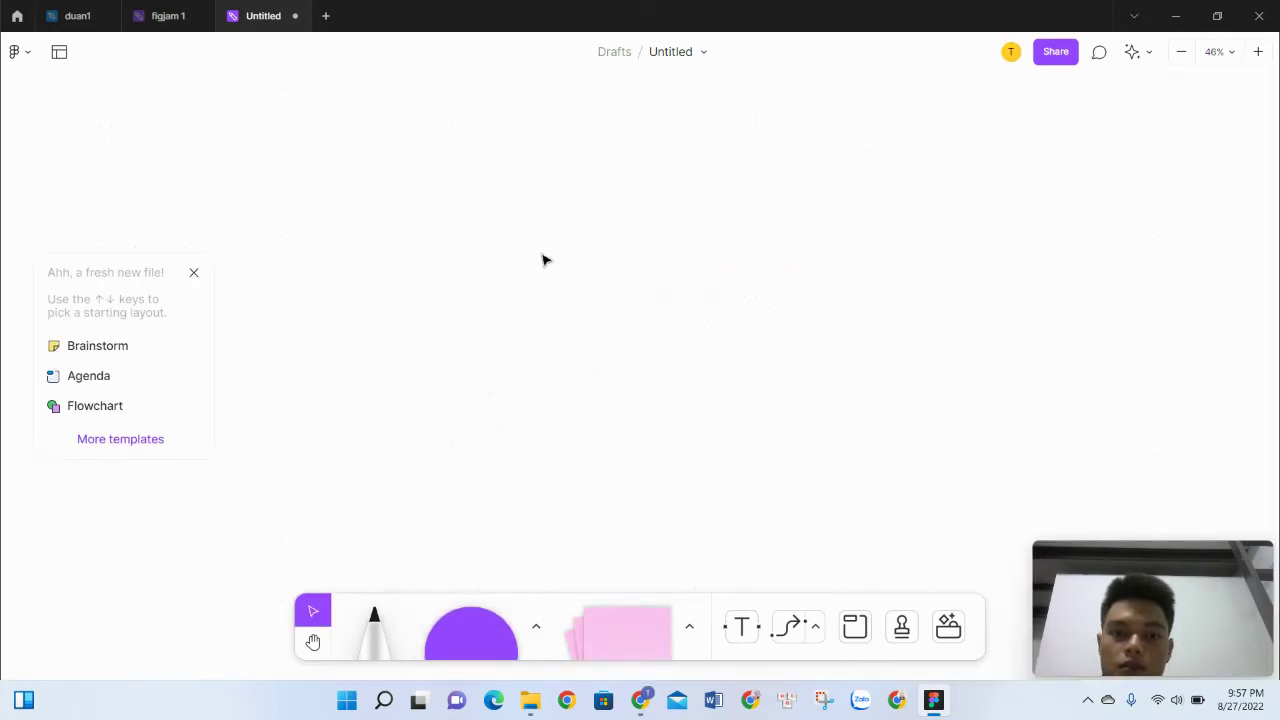
{"action": "left_click", "coordinate": [488, 640]}
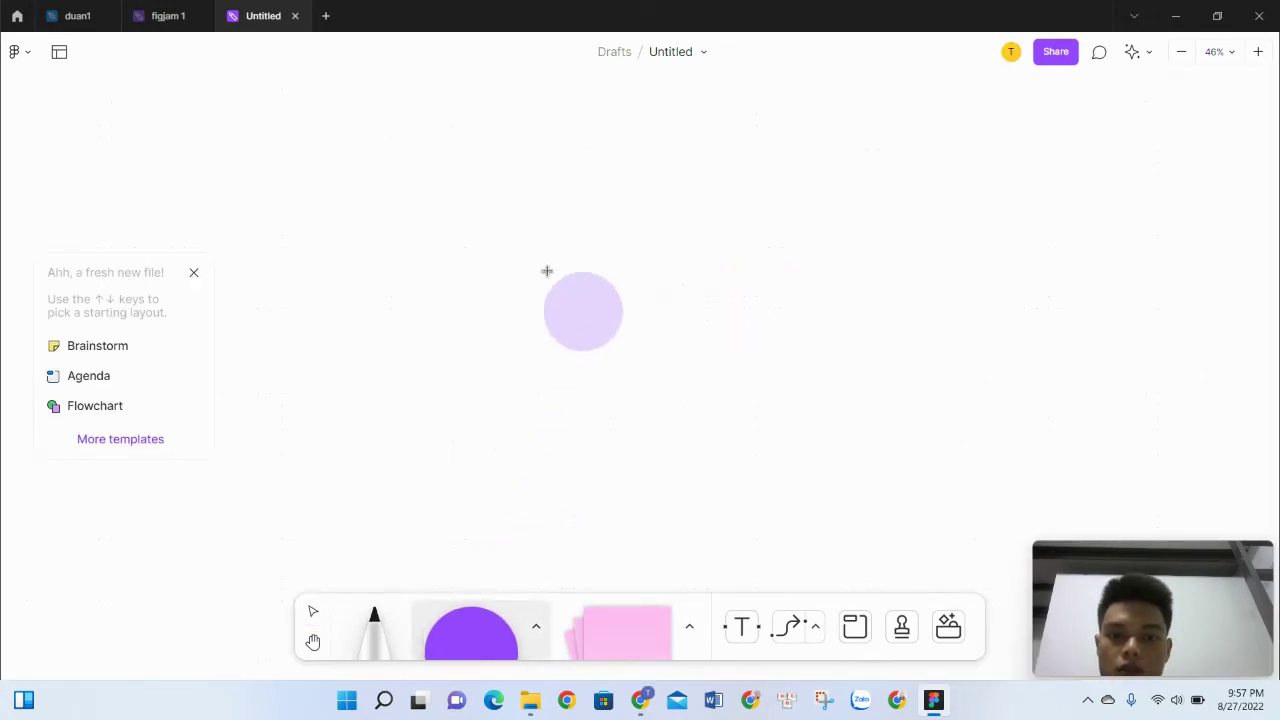
{"action": "left_click", "coordinate": [578, 323]}
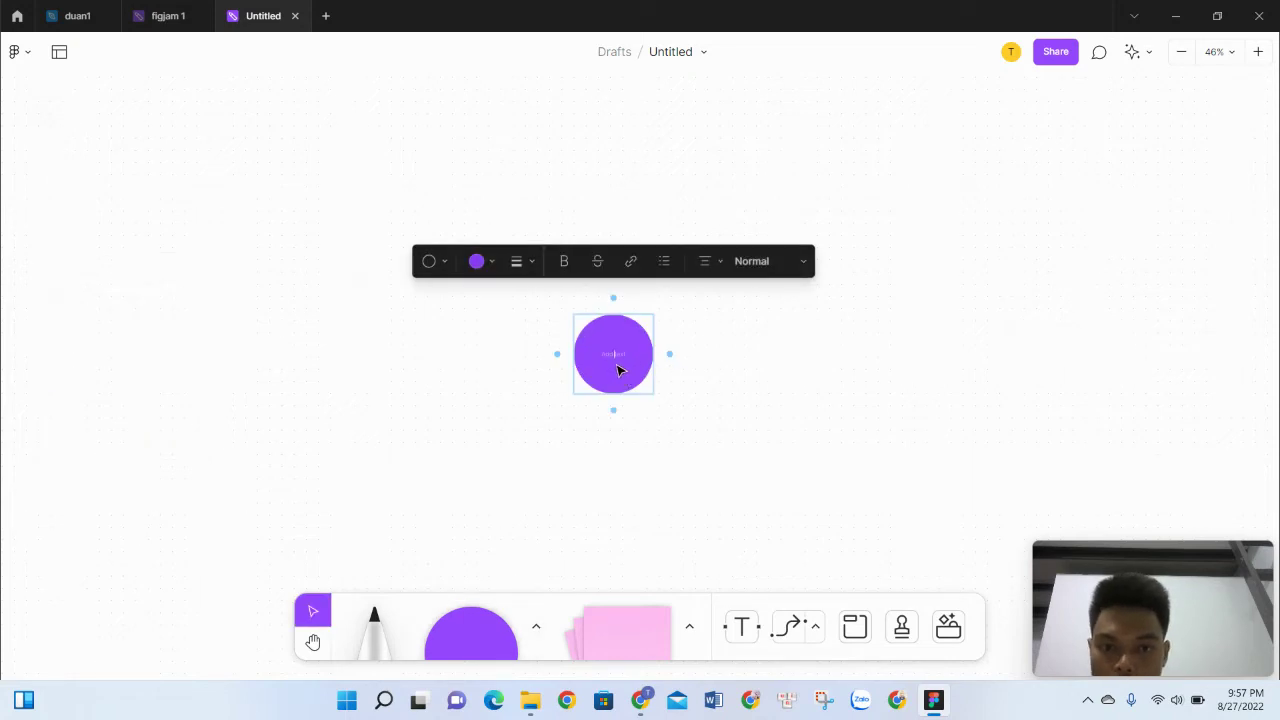
Zoom in and type the label 'thanh' inside the circle
{"action": "scroll", "coordinate": [620, 370], "scroll_direction": "up", "scroll_amount": 2}
{"action": "scroll", "coordinate": [620, 370], "scroll_direction": "up", "scroll_amount": 2}
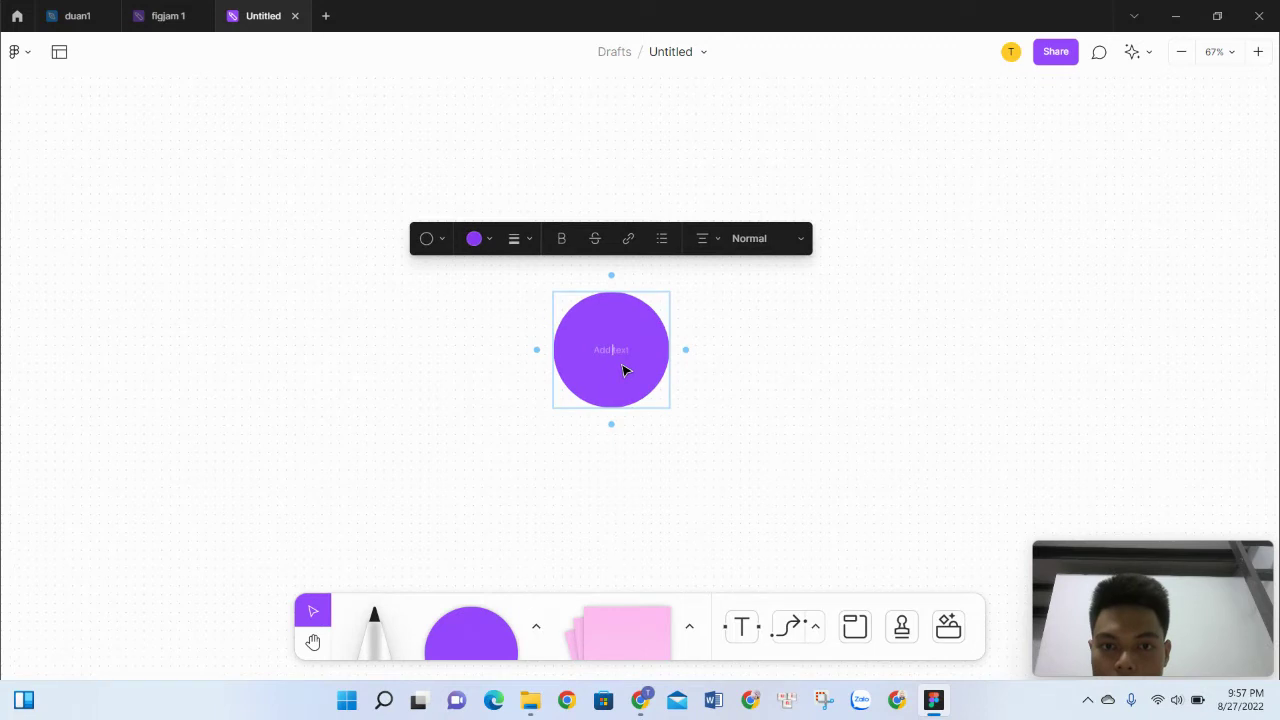
{"action": "scroll", "coordinate": [621, 370], "scroll_direction": "up", "scroll_amount": 1}
{"action": "scroll", "coordinate": [622, 370], "scroll_direction": "up", "scroll_amount": 1}
{"action": "scroll", "coordinate": [622, 370], "scroll_direction": "up", "scroll_amount": 2}
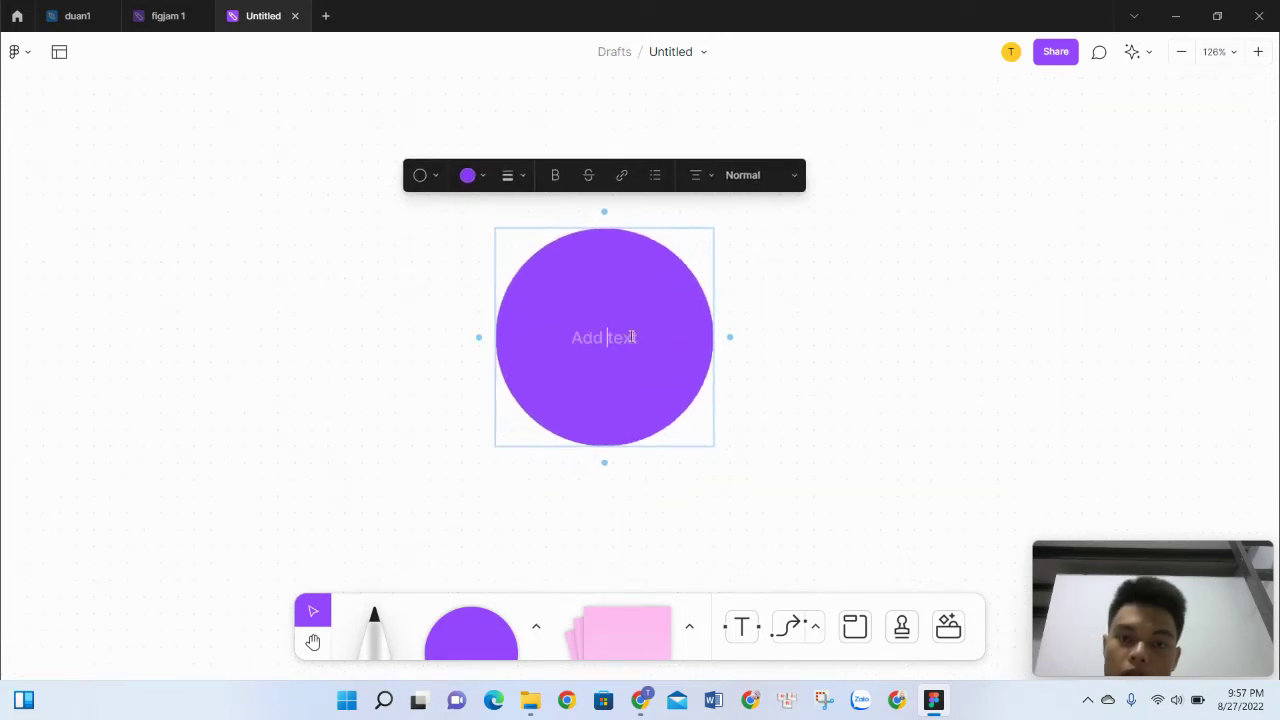
{"action": "type", "text": "thanh"}
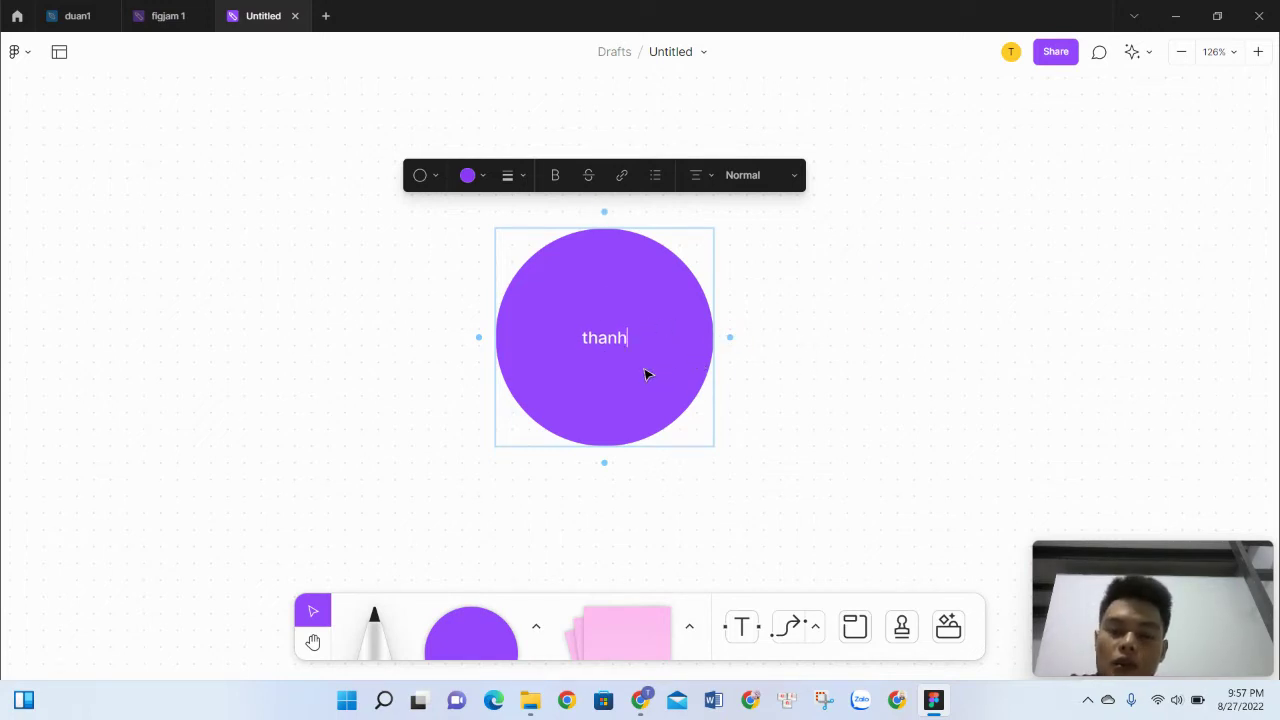
{"action": "left_click", "coordinate": [822, 310]}
{"action": "left_click", "coordinate": [645, 348]}
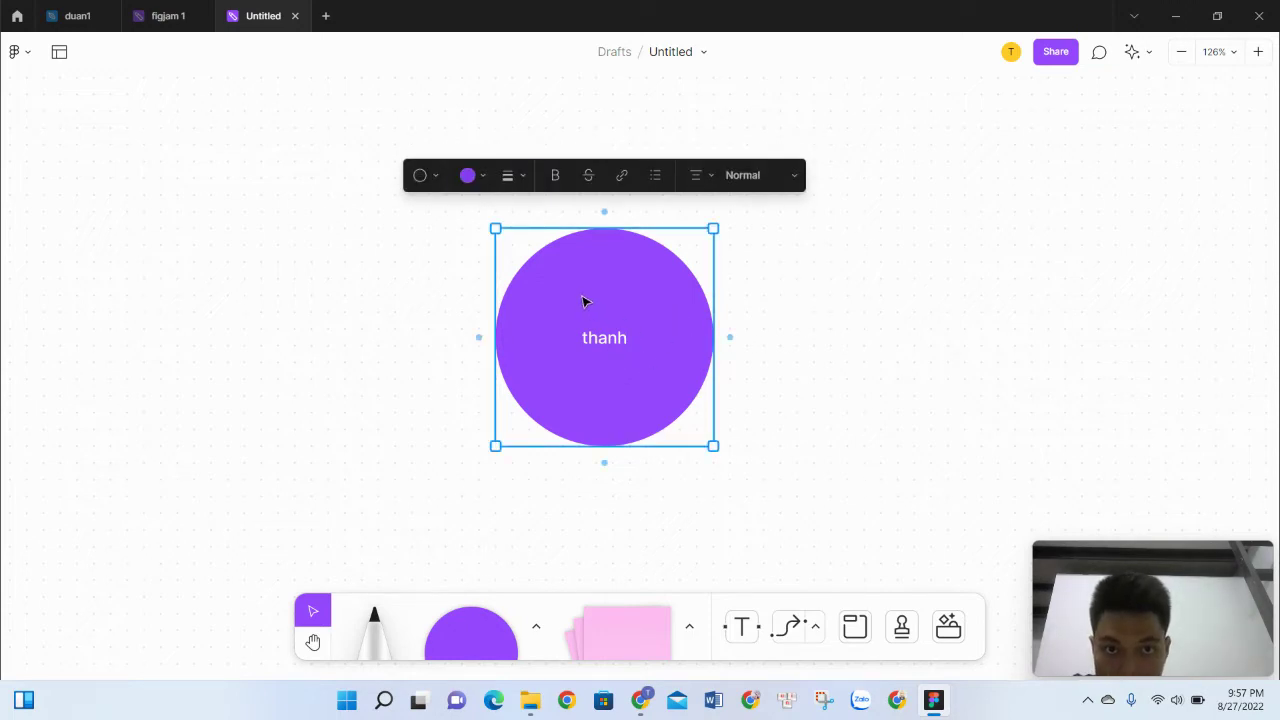
Open the shape type list for the selected circle
{"action": "left_click", "coordinate": [436, 177]}
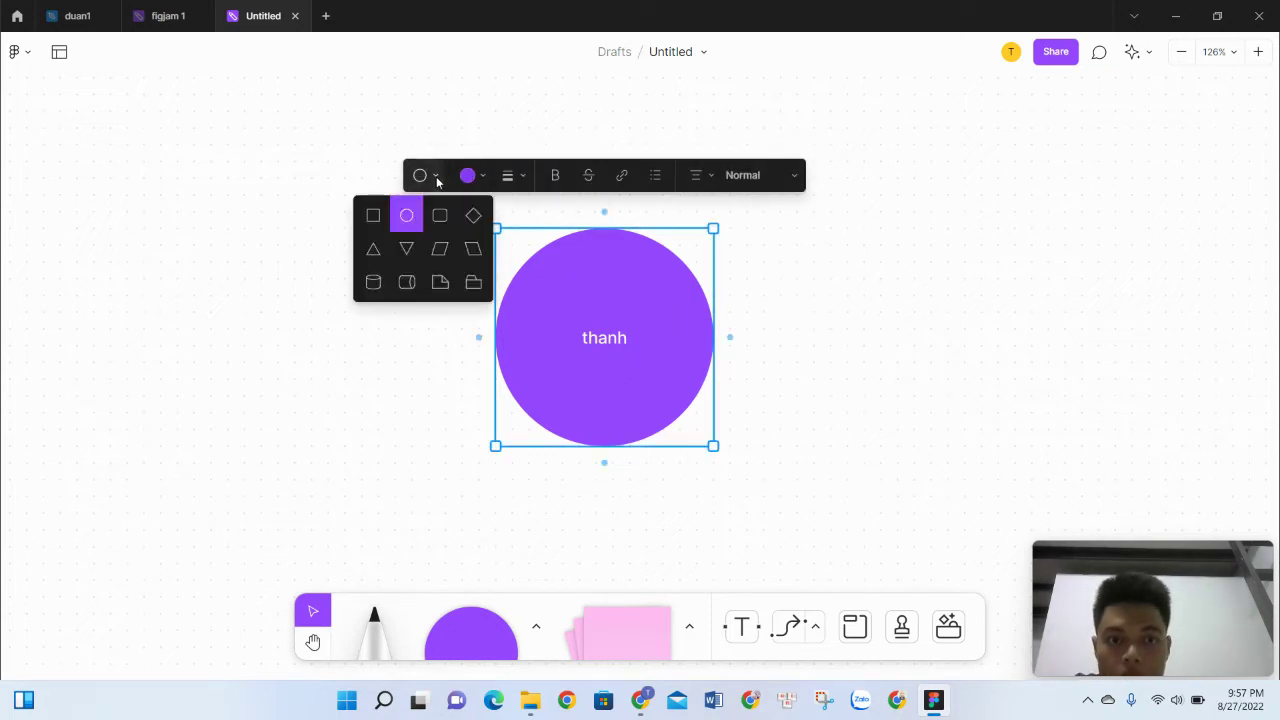
Cycle the shape through square, rounded rectangle and diamond, ending on the folded-corner document shape
{"action": "left_click", "coordinate": [373, 216]}
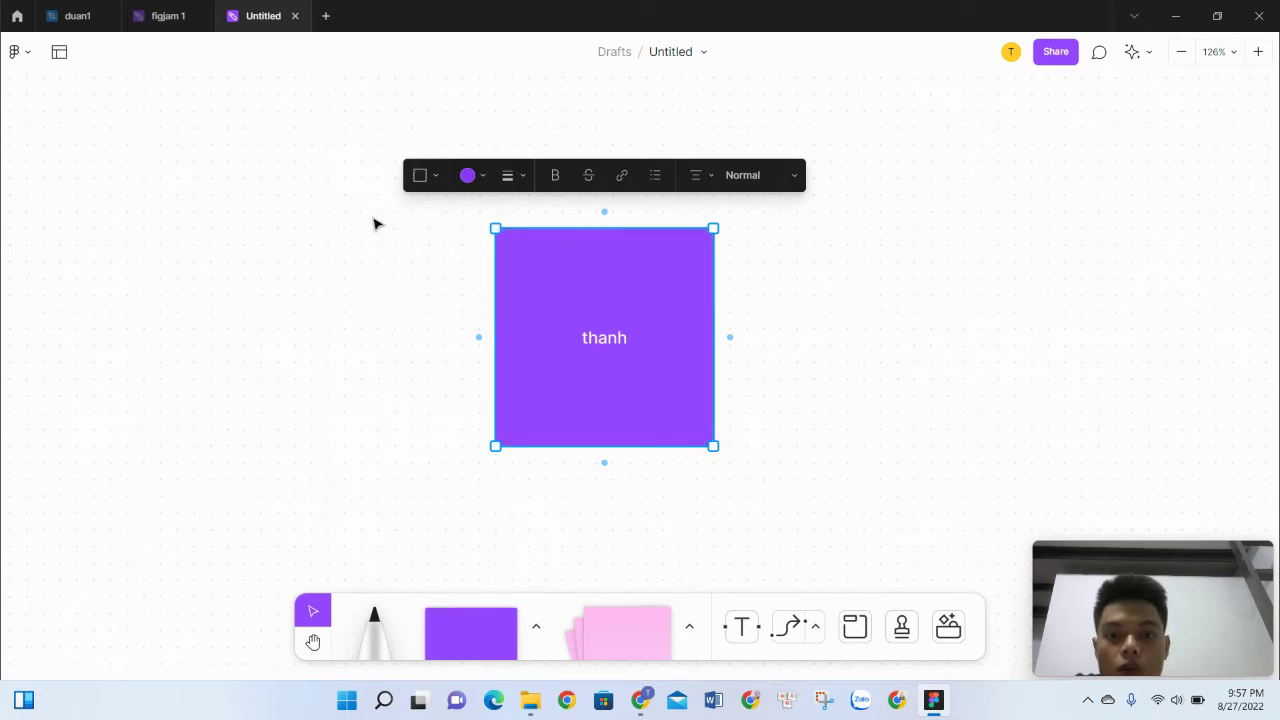
{"action": "left_click", "coordinate": [426, 178]}
{"action": "left_click", "coordinate": [440, 216]}
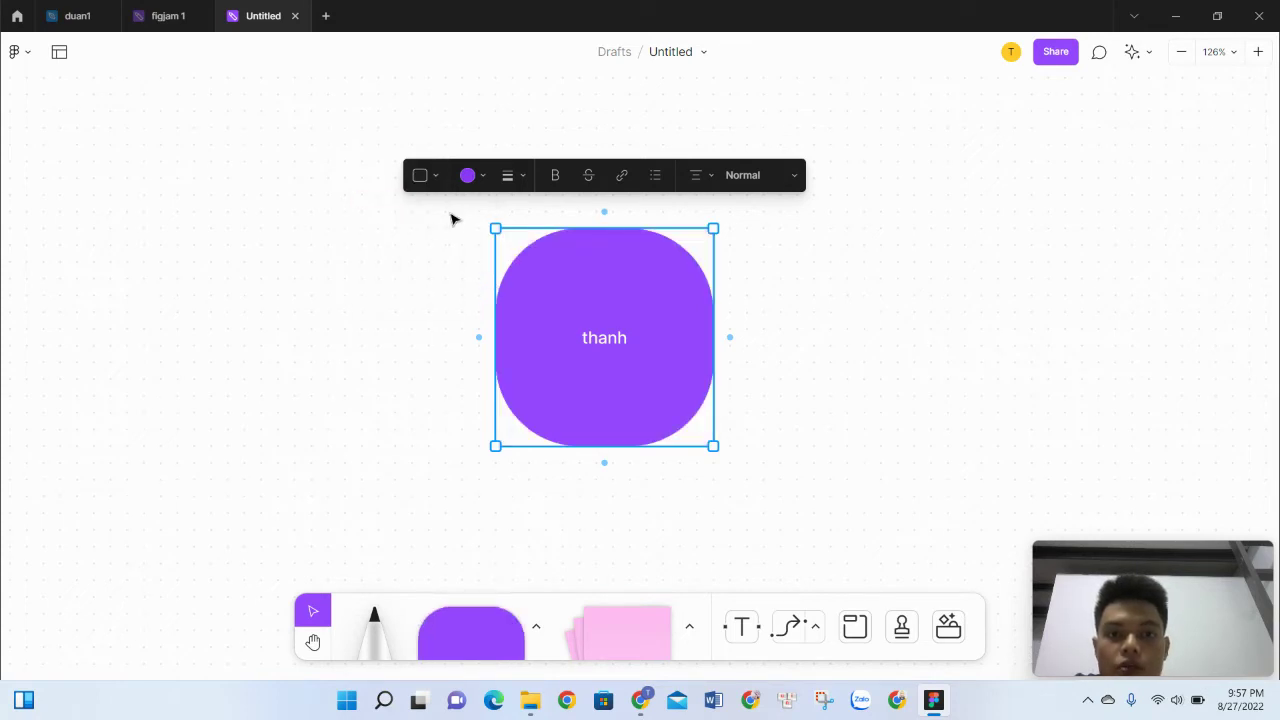
{"action": "left_click", "coordinate": [430, 178]}
{"action": "left_click", "coordinate": [472, 216]}
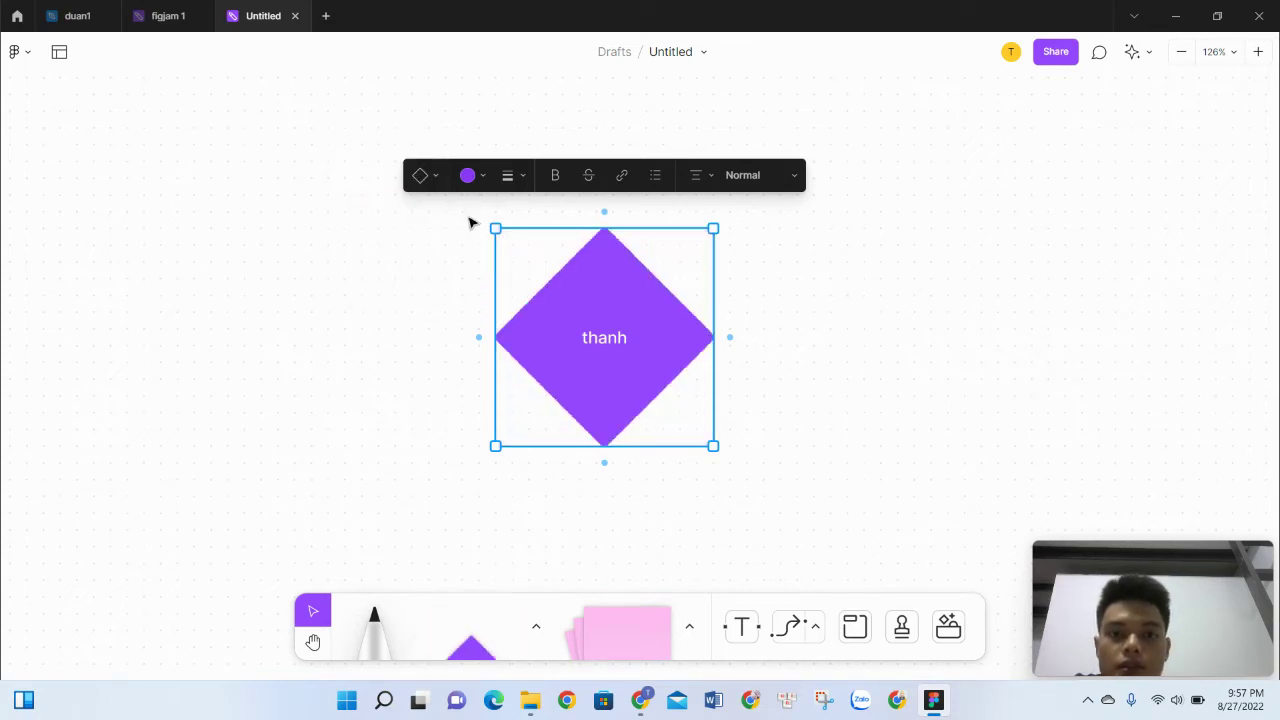
{"action": "left_click", "coordinate": [426, 178]}
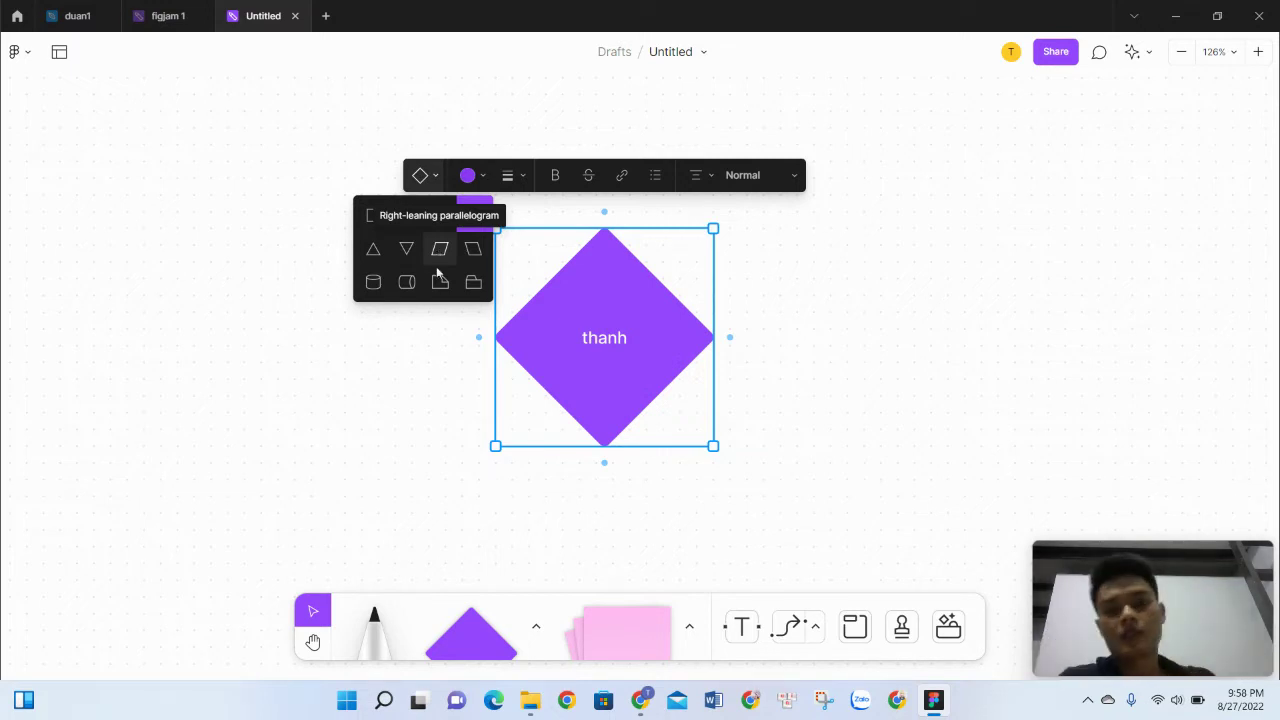
{"action": "left_click", "coordinate": [441, 284]}
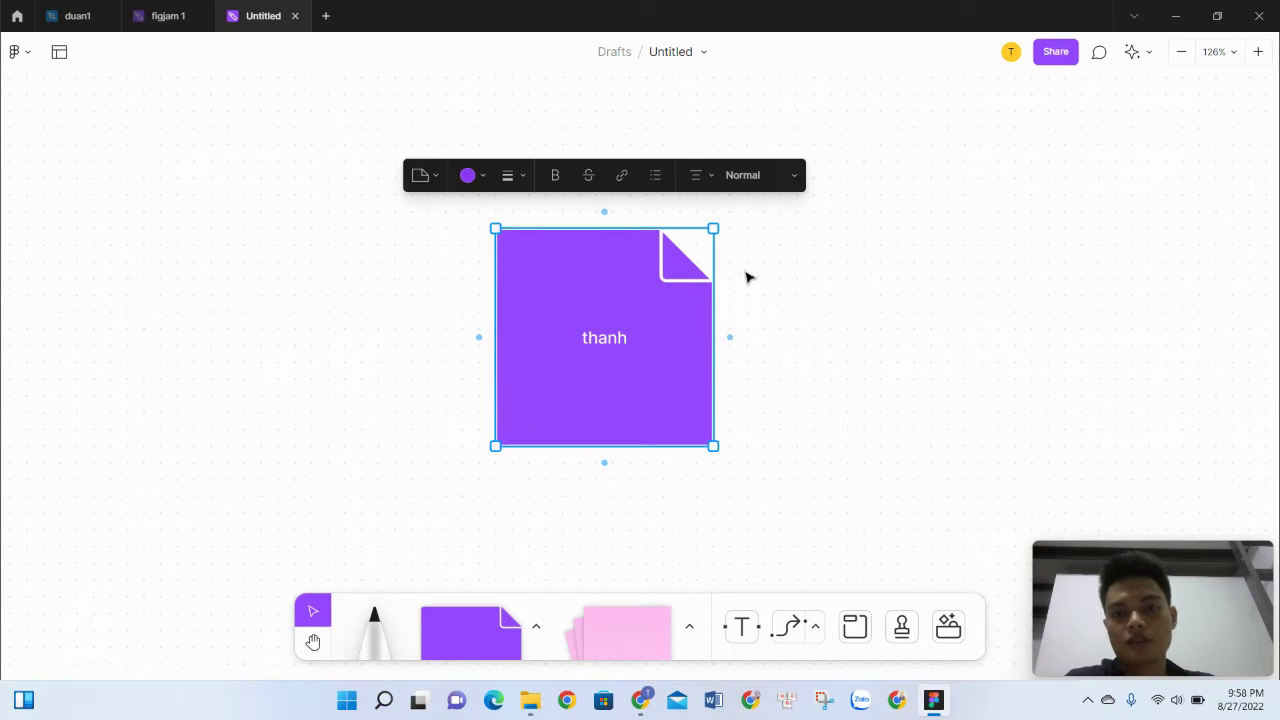
Toggle the document shape's purple fill visibility in the fill palette, keeping it purple-filled
{"action": "left_click", "coordinate": [479, 189]}
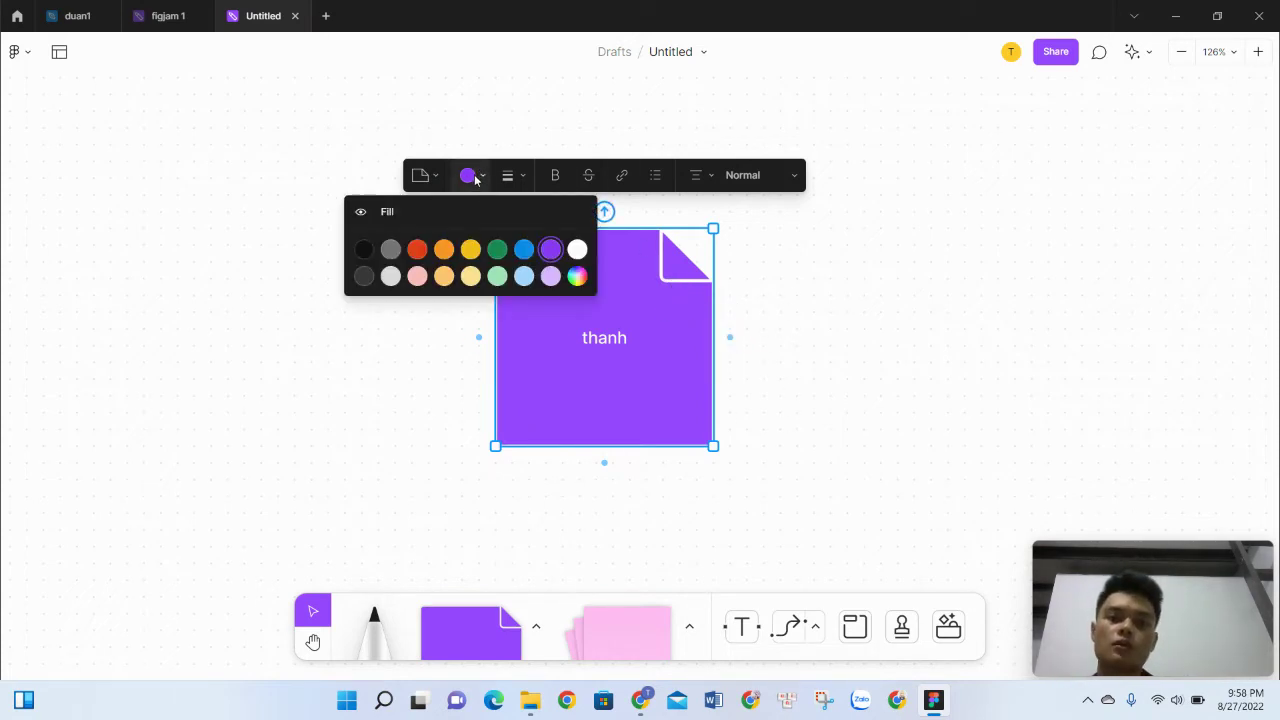
{"action": "left_click", "coordinate": [489, 157]}
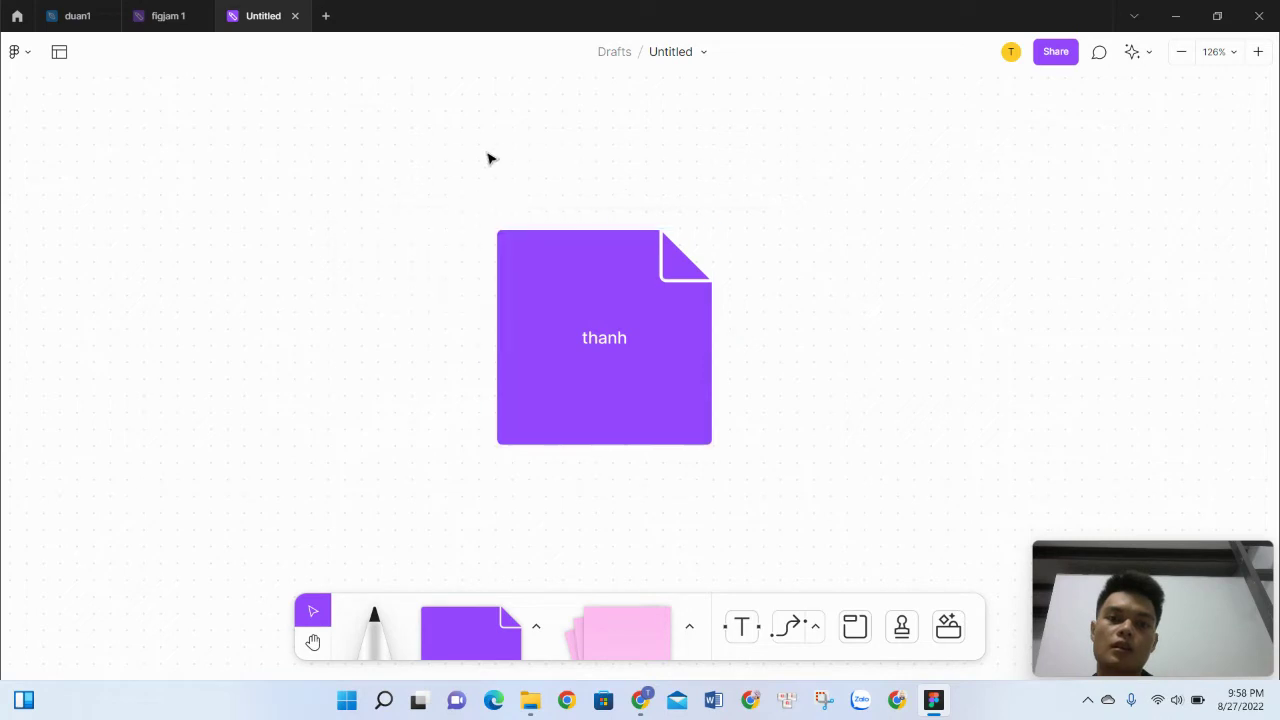
{"action": "left_click", "coordinate": [611, 326]}
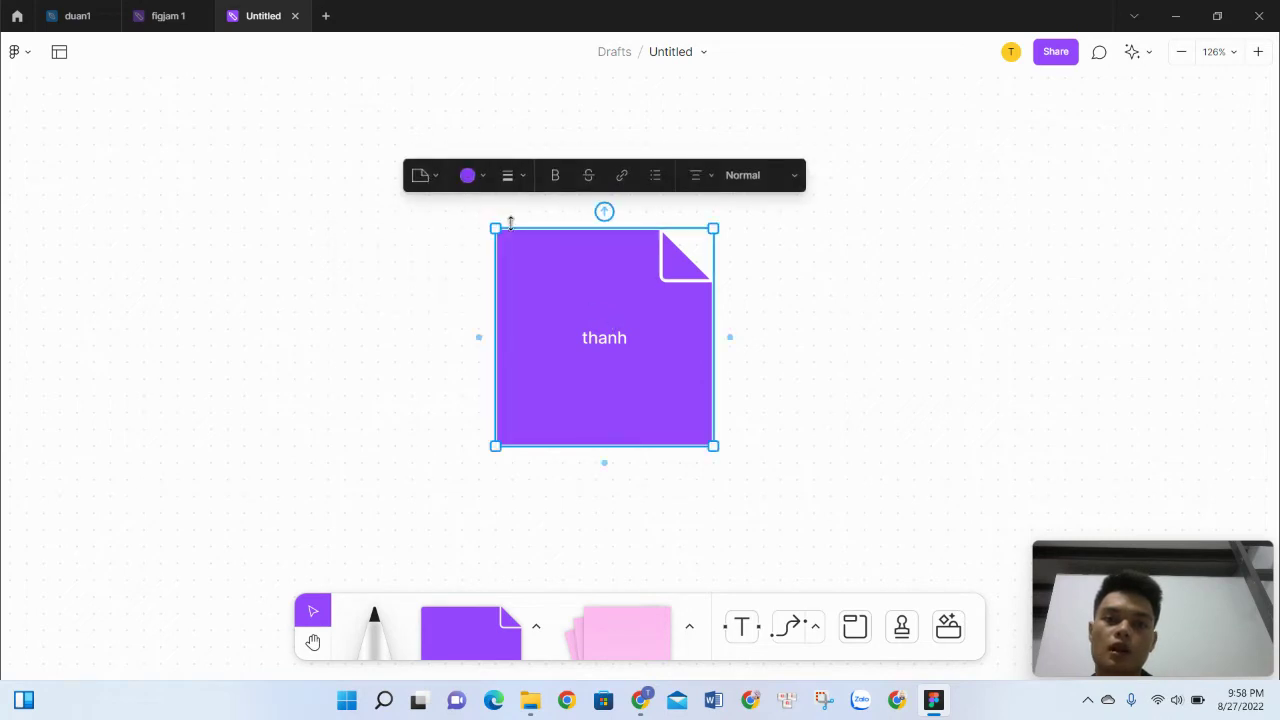
{"action": "left_click", "coordinate": [484, 180]}
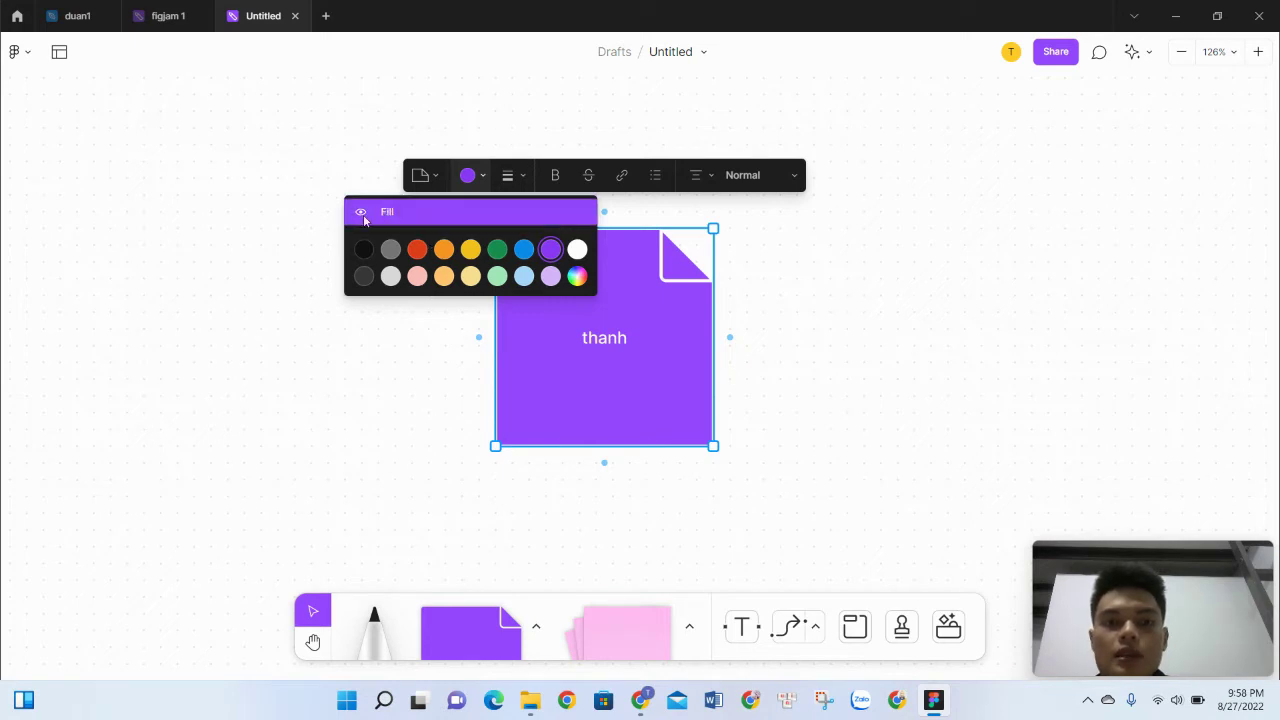
{"action": "left_click", "coordinate": [361, 213]}
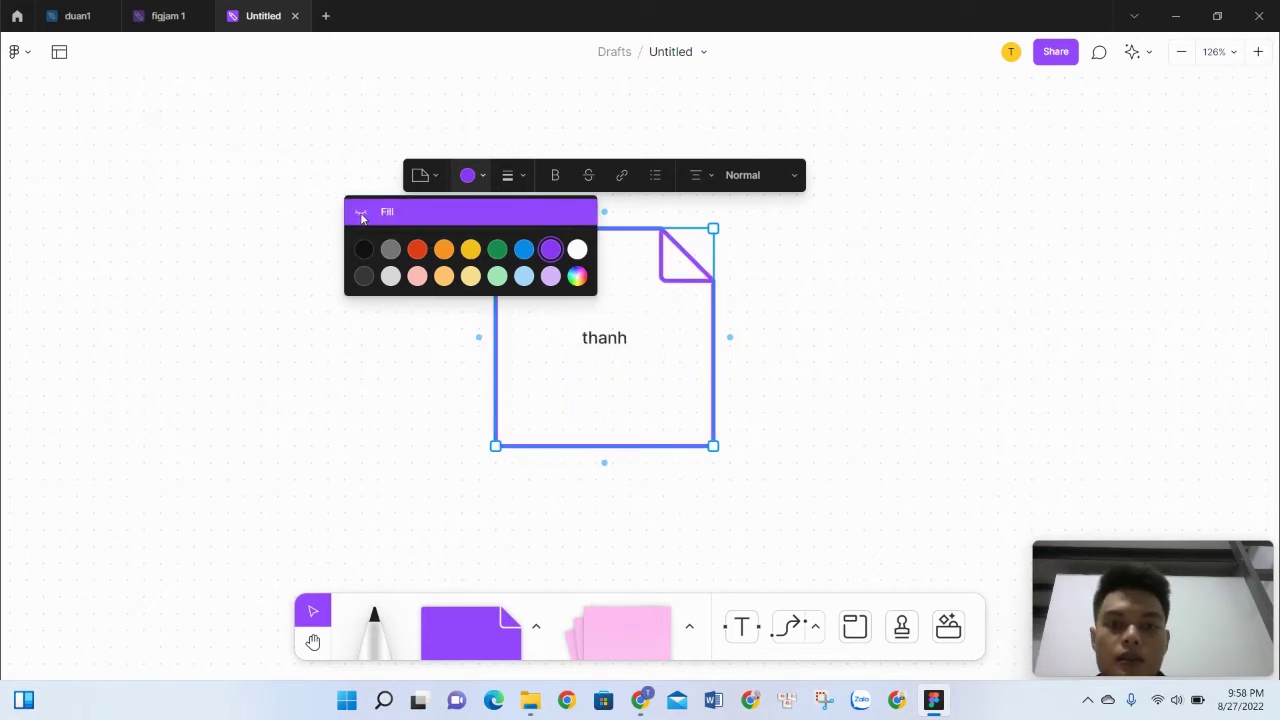
{"action": "left_click", "coordinate": [361, 213]}
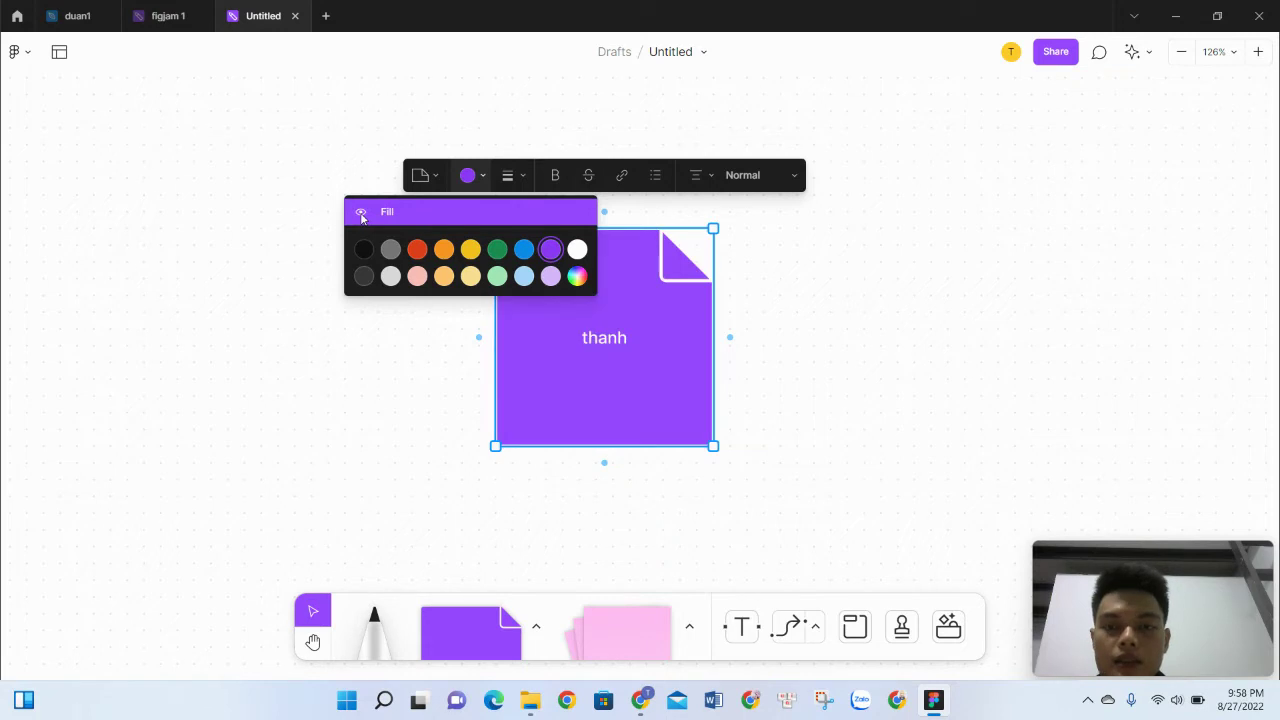
{"action": "left_click", "coordinate": [361, 213]}
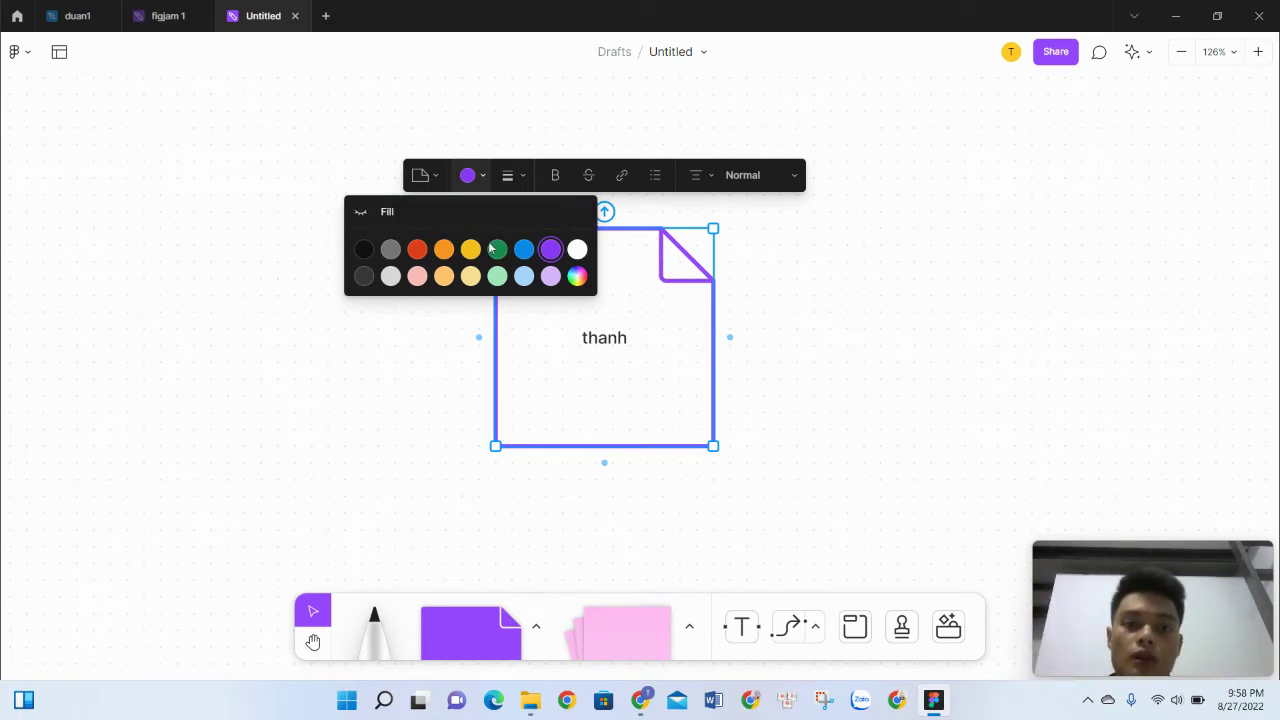
{"action": "left_click", "coordinate": [760, 237]}
{"action": "left_click", "coordinate": [600, 250]}
{"action": "left_click", "coordinate": [516, 177]}
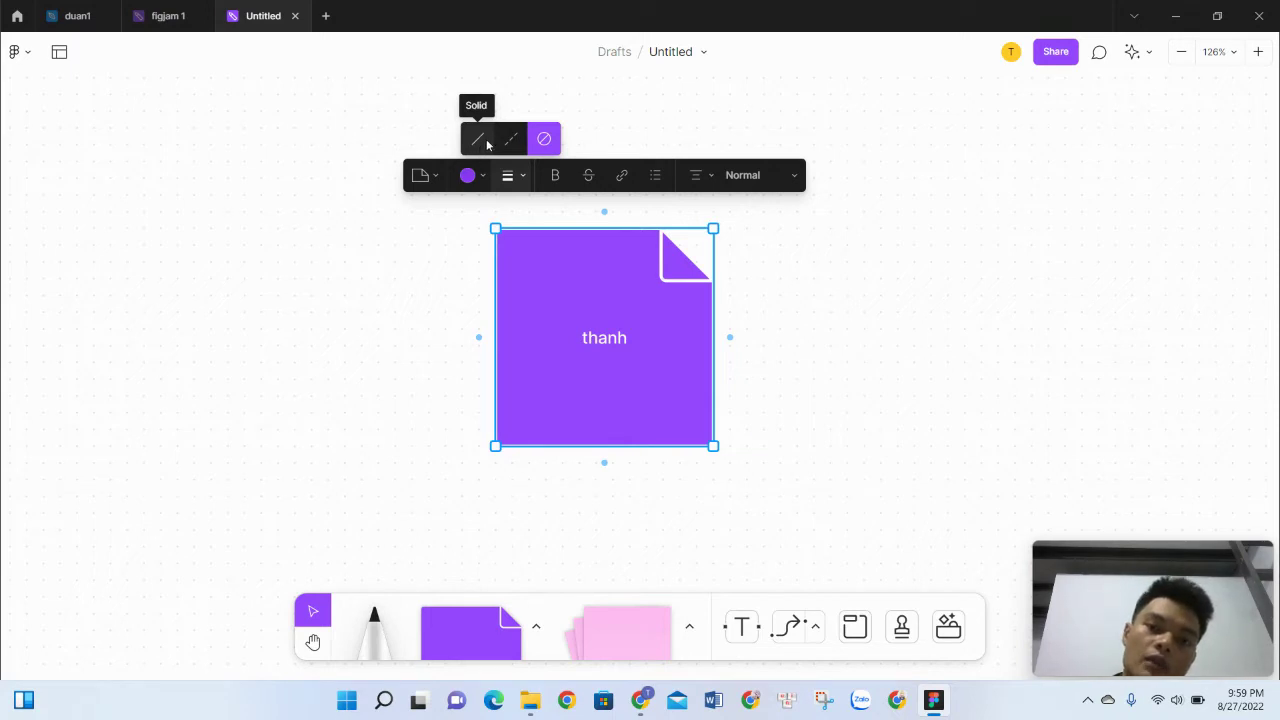
Try solid and dashed borders on the purple document shape, then set its border to None
{"action": "left_click", "coordinate": [486, 139]}
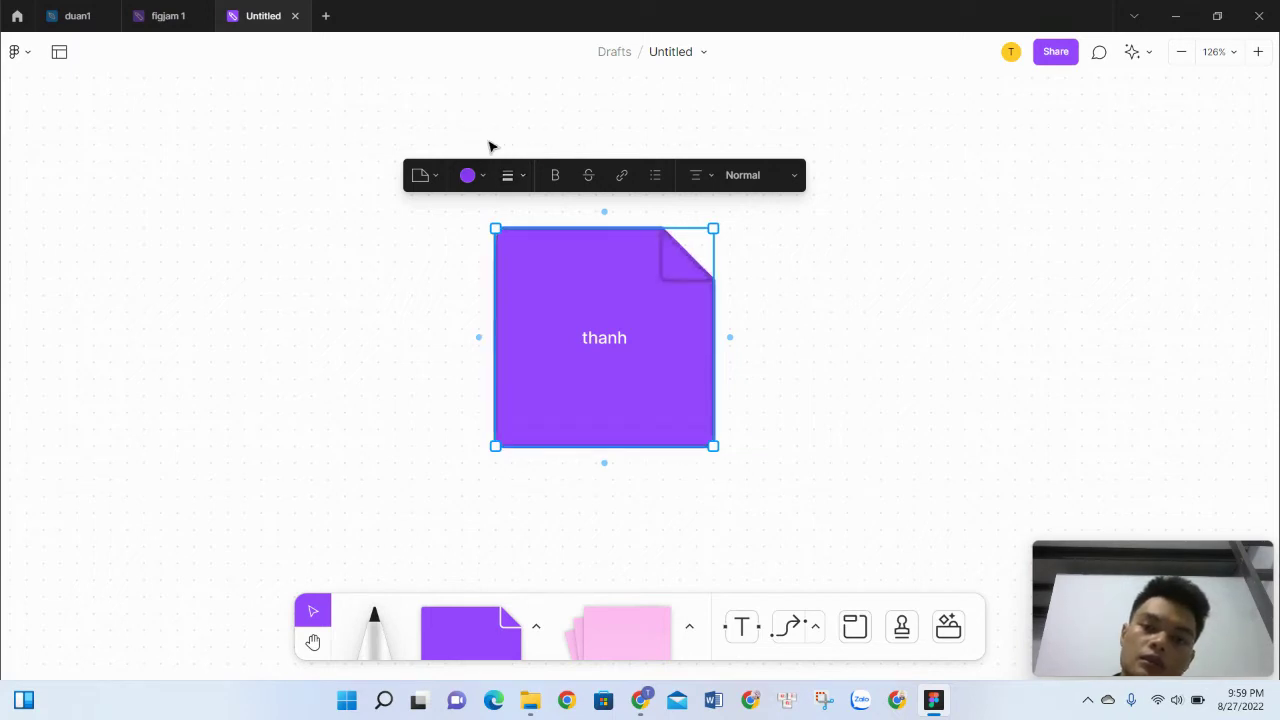
{"action": "left_click", "coordinate": [526, 176]}
{"action": "left_click", "coordinate": [510, 138]}
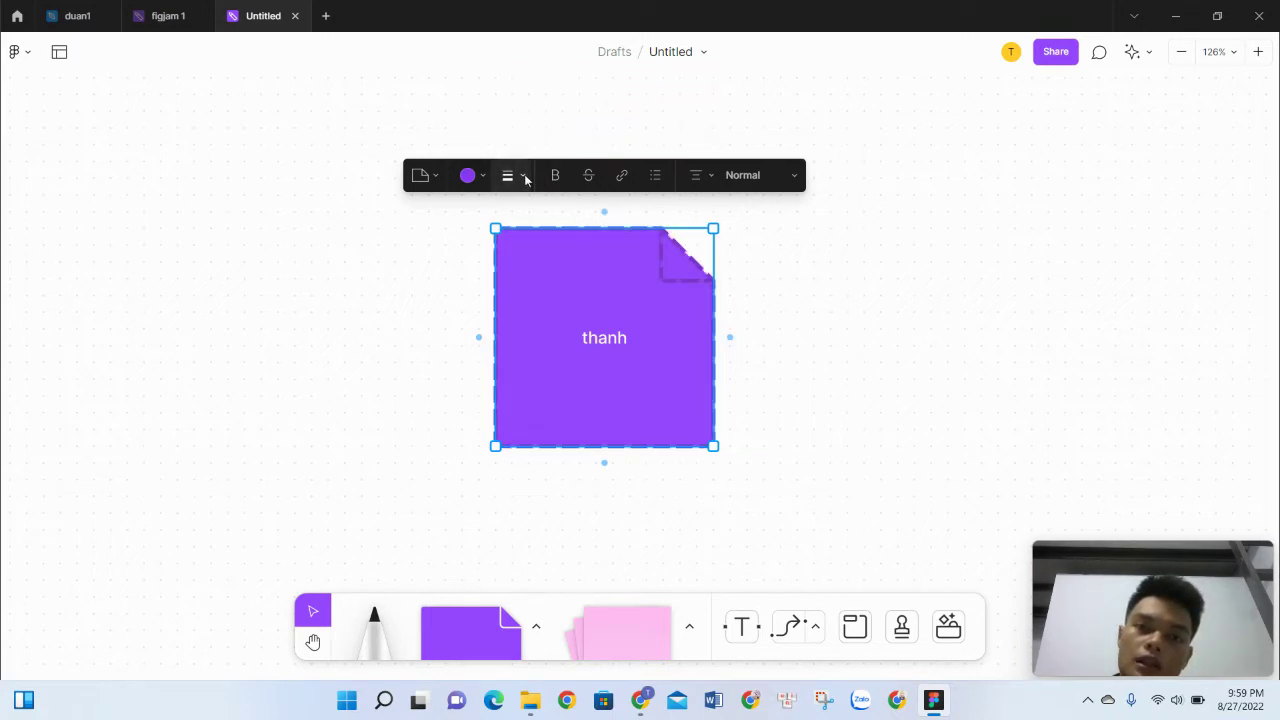
{"action": "left_click", "coordinate": [525, 177]}
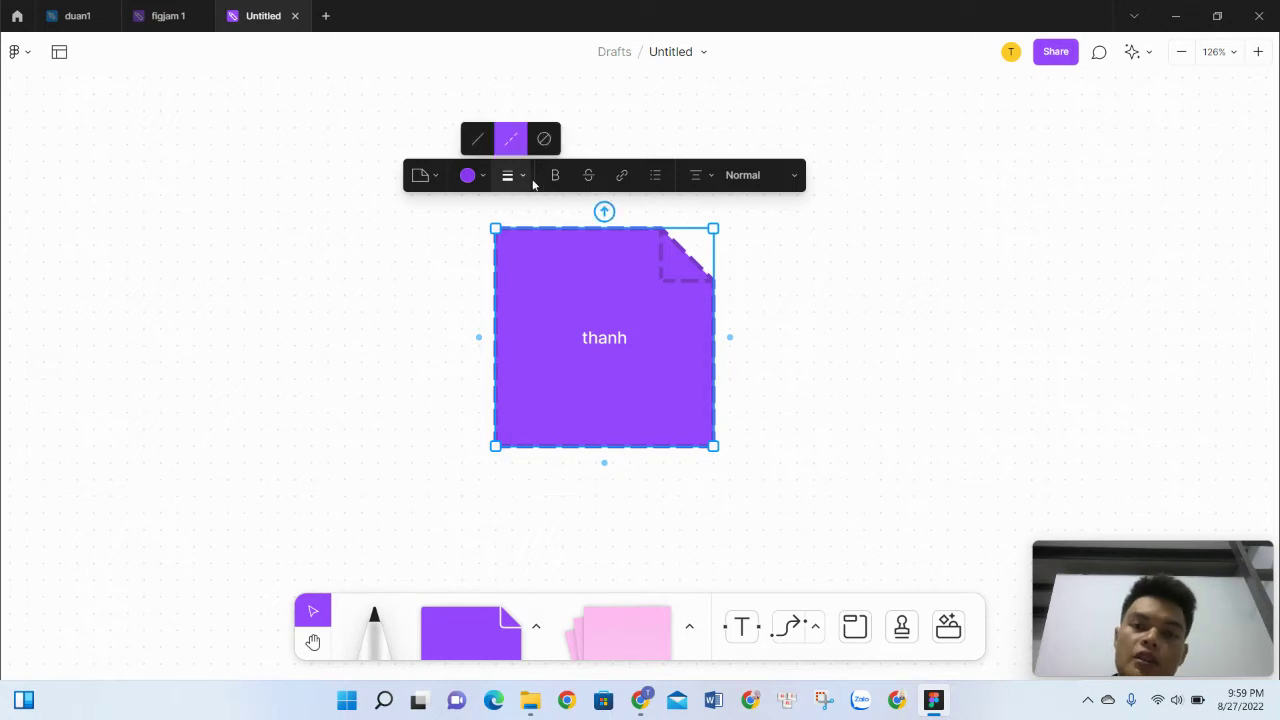
{"action": "left_click", "coordinate": [521, 180]}
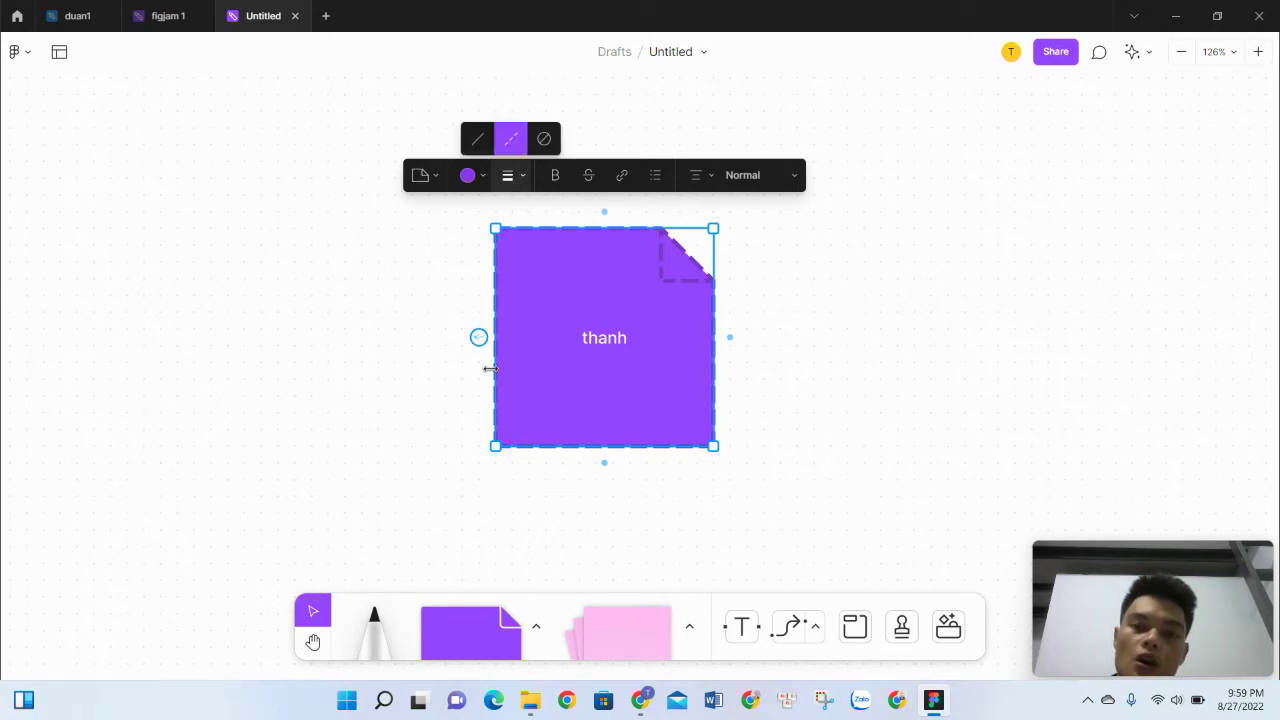
{"action": "left_click", "coordinate": [544, 138]}
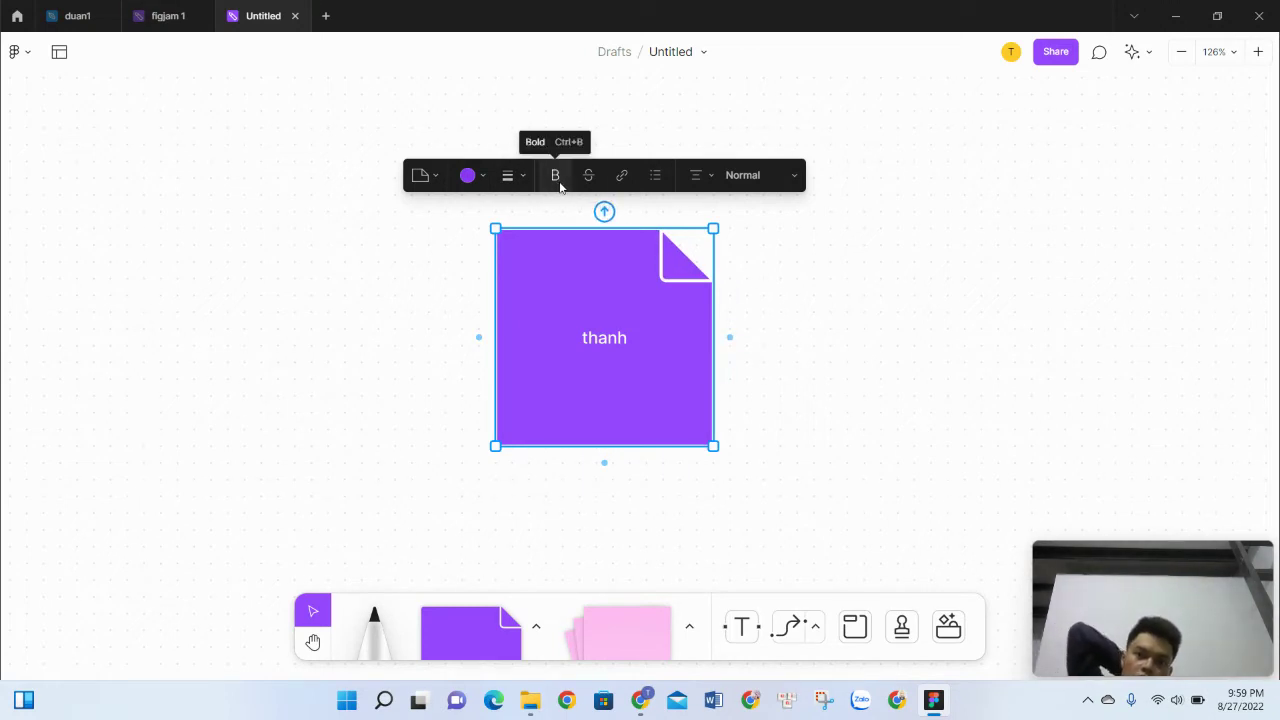
Select the word thanh and try bold and strikethrough on it, leaving both off
{"action": "left_click", "coordinate": [619, 333]}
{"action": "left_click_drag", "start_coordinate": [627, 338], "coordinate": [572, 345]}
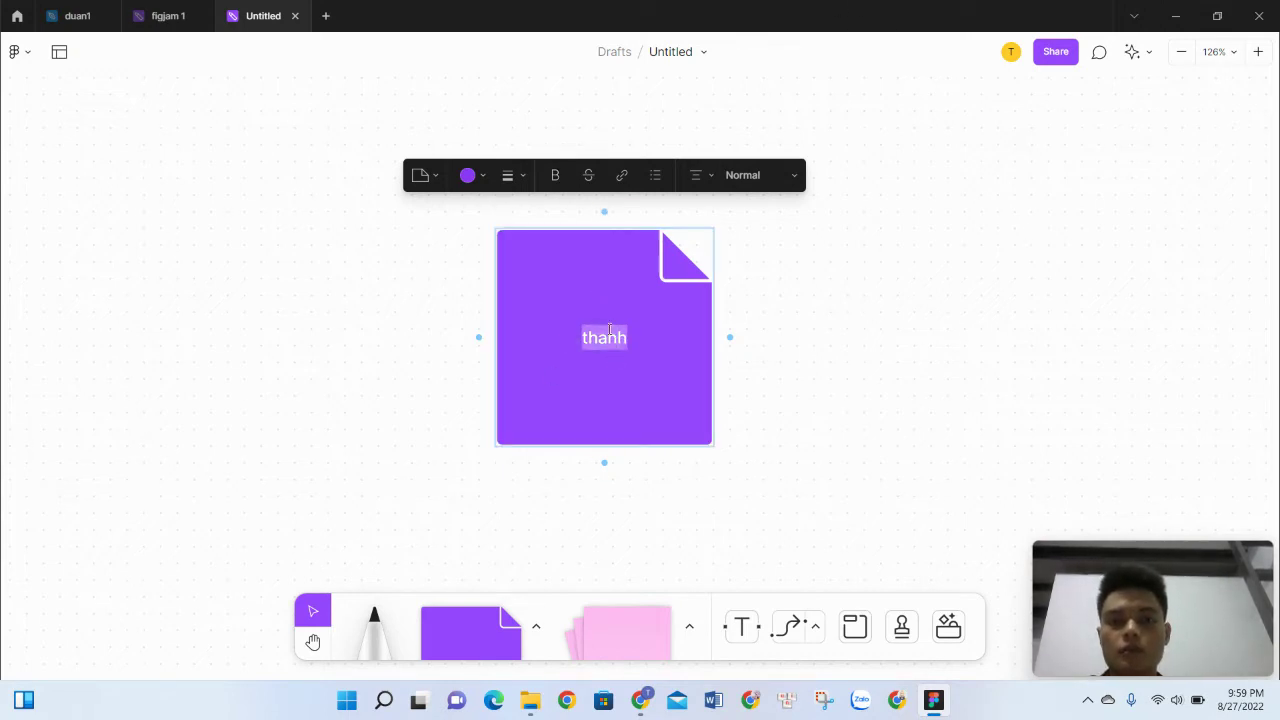
{"action": "left_click", "coordinate": [555, 175]}
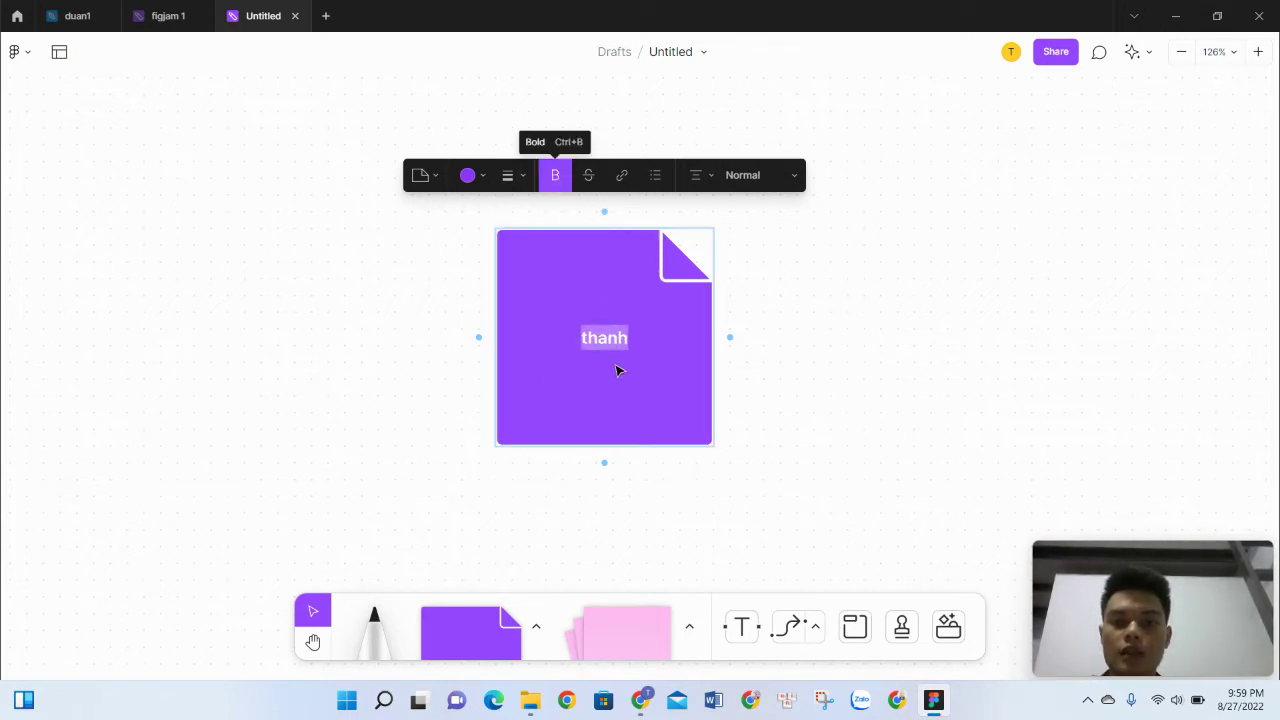
{"action": "left_click", "coordinate": [553, 181]}
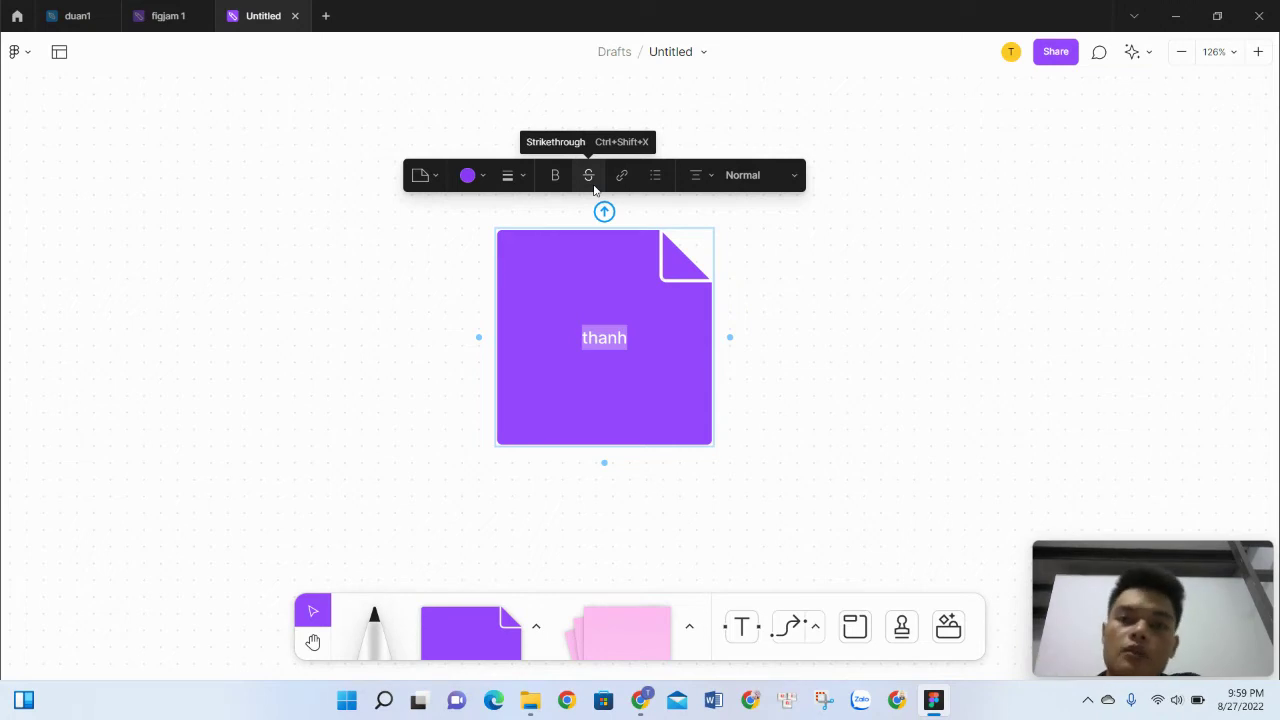
{"action": "left_click", "coordinate": [590, 178]}
{"action": "left_click", "coordinate": [590, 180]}
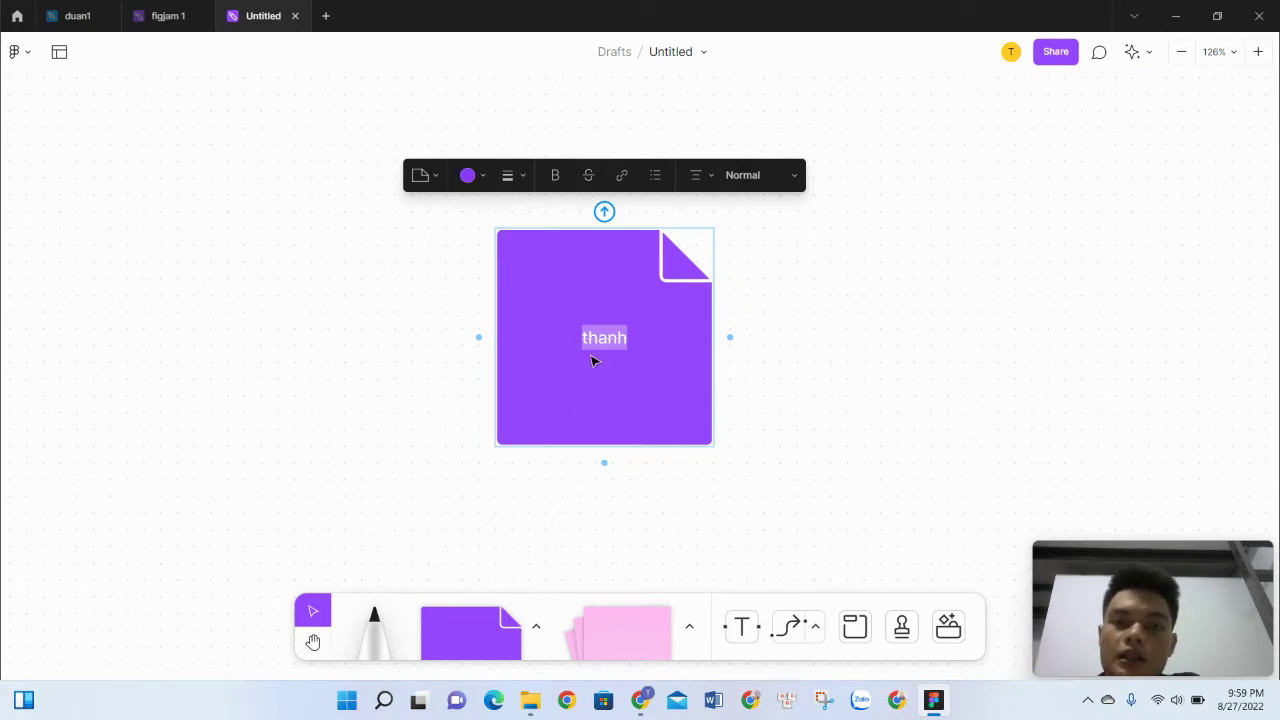
Link thanh to hoc3giay.com, finish text editing, and reselect the purple note
{"action": "left_click", "coordinate": [622, 178]}
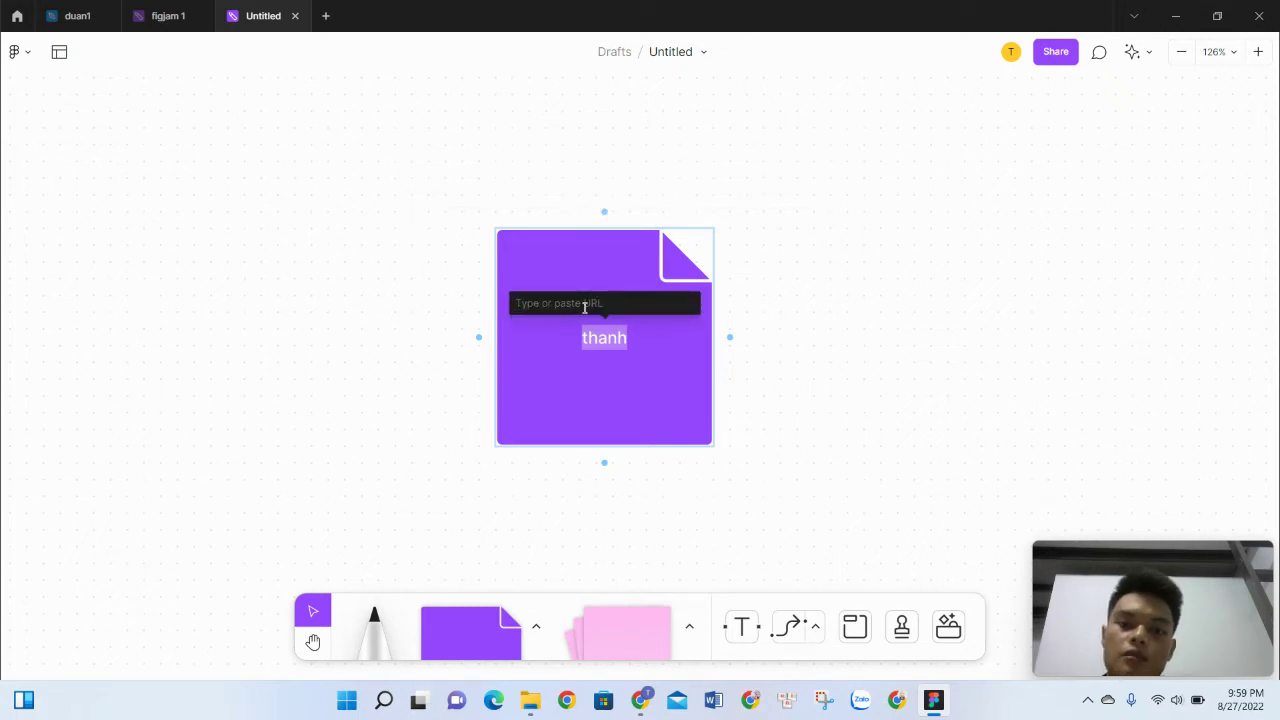
{"action": "type", "text": "hoc3giay"}
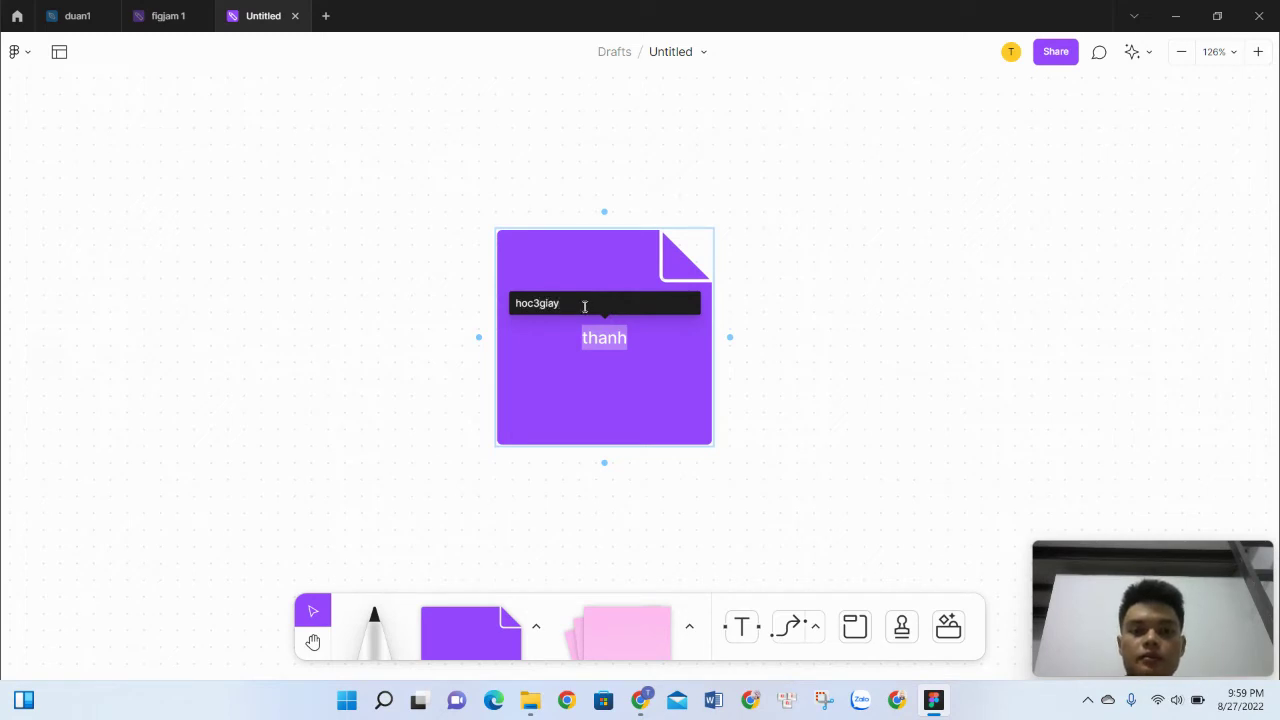
{"action": "type", "text": ".com"}
{"action": "key", "text": "Return"}
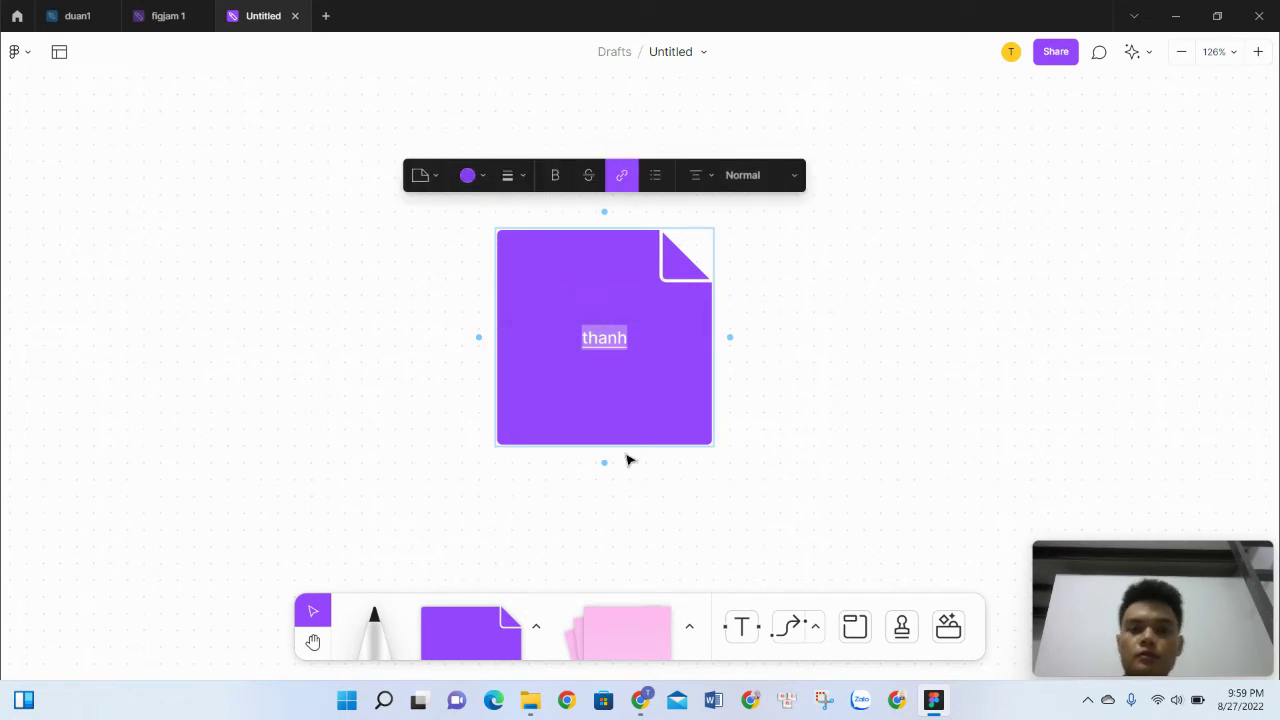
{"action": "left_click", "coordinate": [613, 344]}
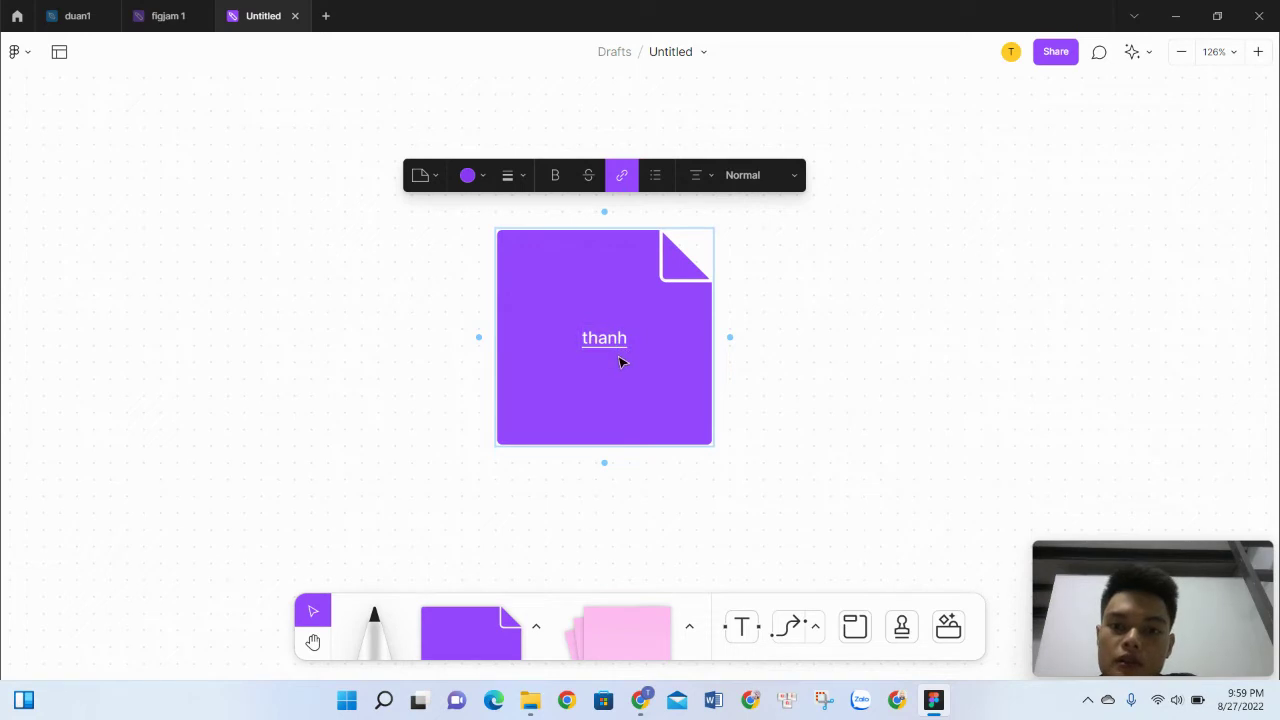
{"action": "left_click", "coordinate": [843, 364]}
{"action": "left_click", "coordinate": [616, 345]}
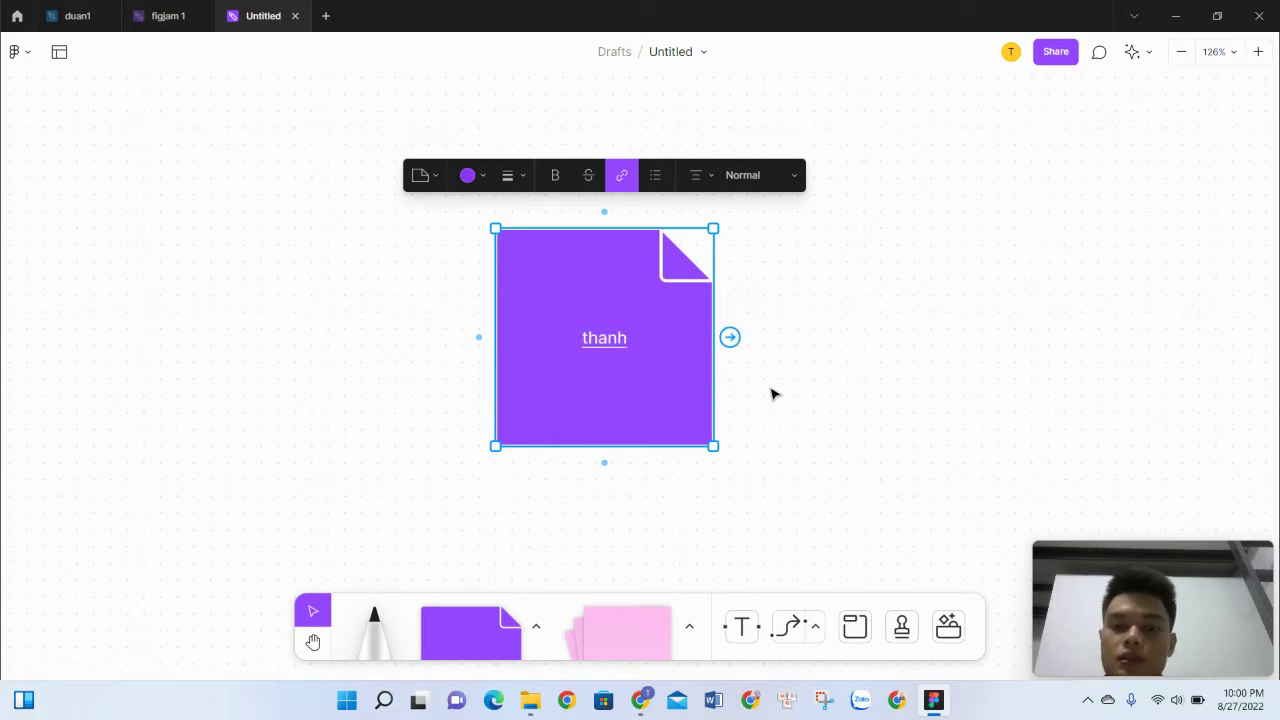
{"action": "left_click", "coordinate": [656, 176]}
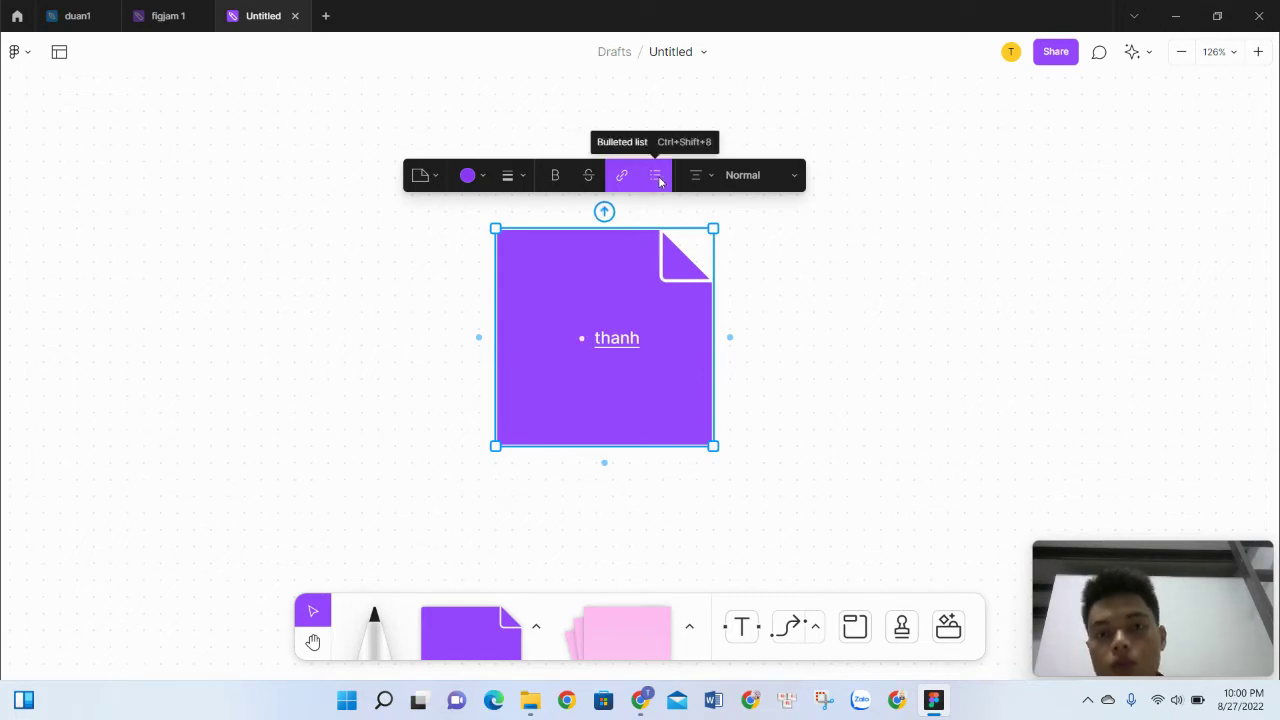
Keep thanh as a bullet point and add one empty line below it
{"action": "left_click", "coordinate": [656, 176]}
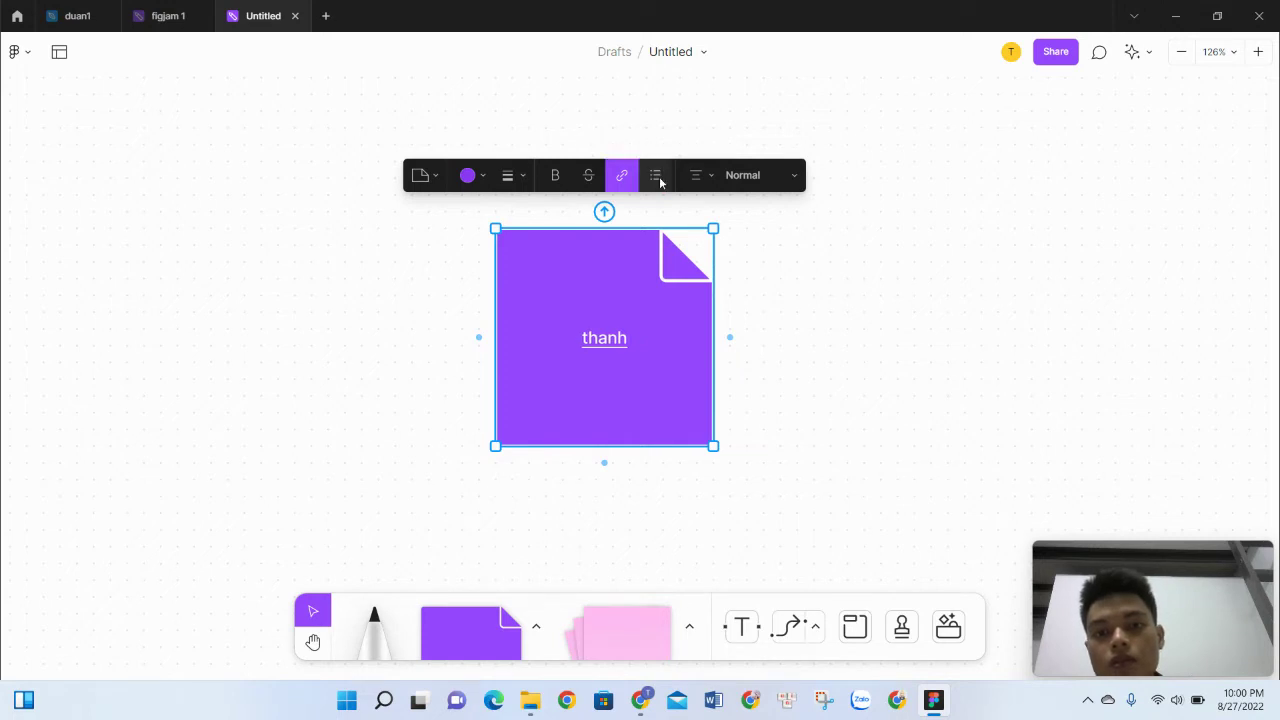
{"action": "left_click", "coordinate": [658, 178]}
{"action": "left_click", "coordinate": [658, 178]}
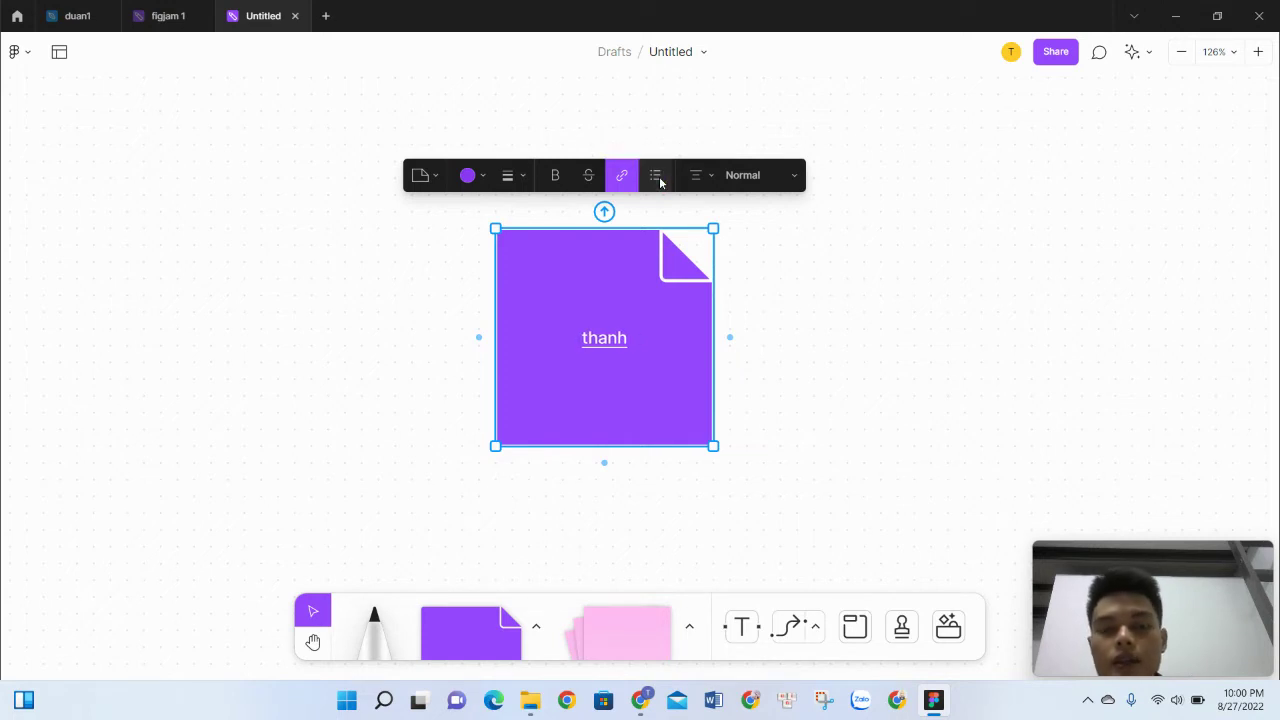
{"action": "double_click", "coordinate": [605, 339]}
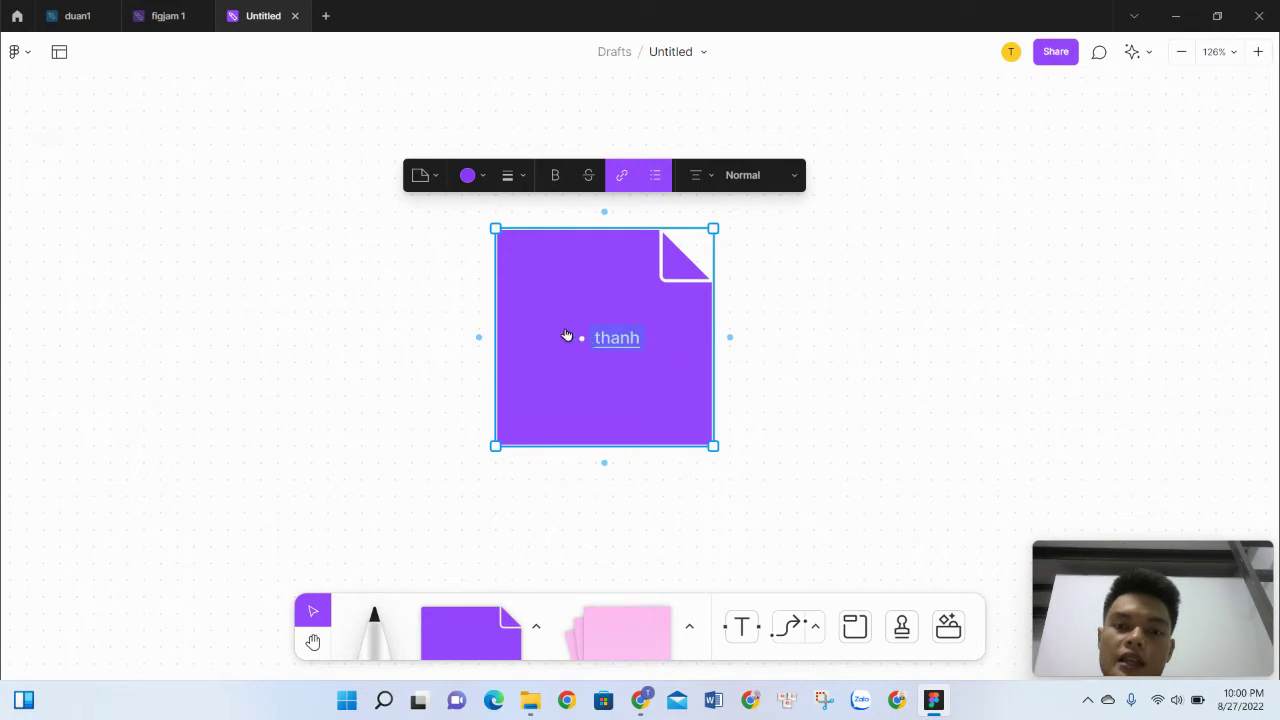
{"action": "left_click", "coordinate": [648, 340]}
{"action": "key", "text": "Return"}
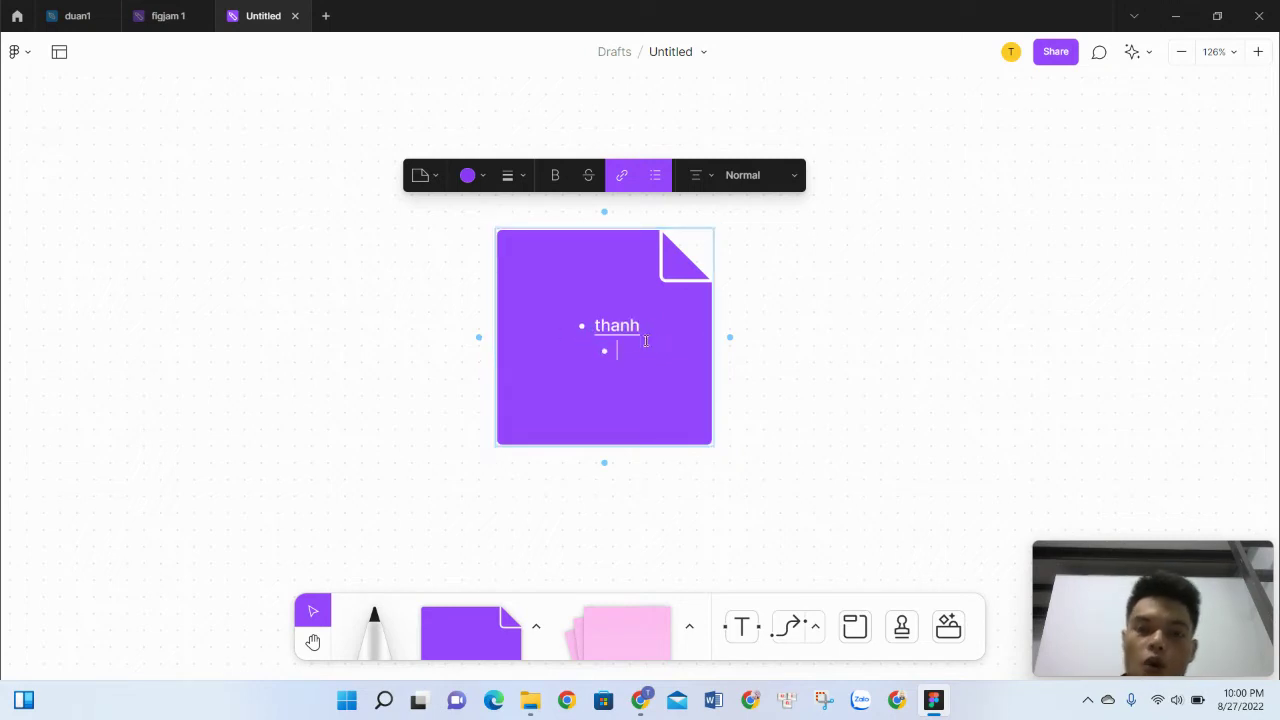
{"action": "key", "text": "Return"}
{"action": "key", "text": "Return"}
{"action": "key", "text": "BackSpace"}
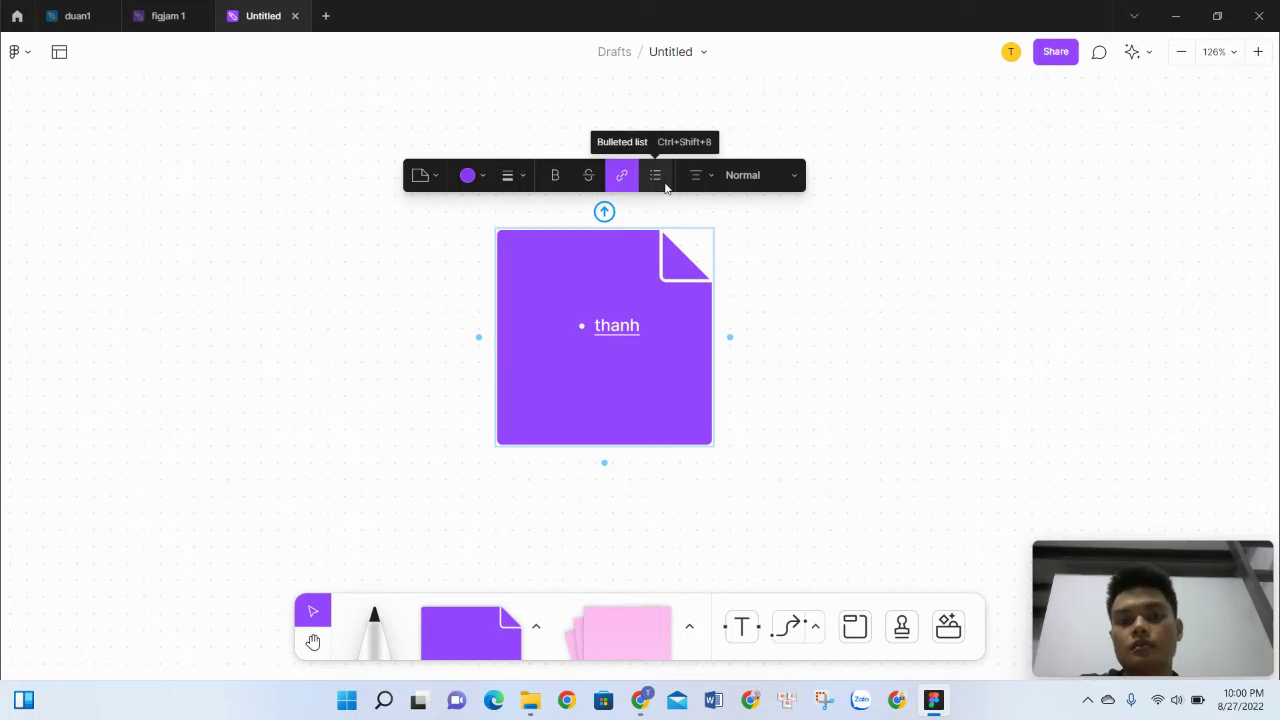
Set the sticky note's text size to Huge (96)
{"action": "left_click", "coordinate": [709, 179]}
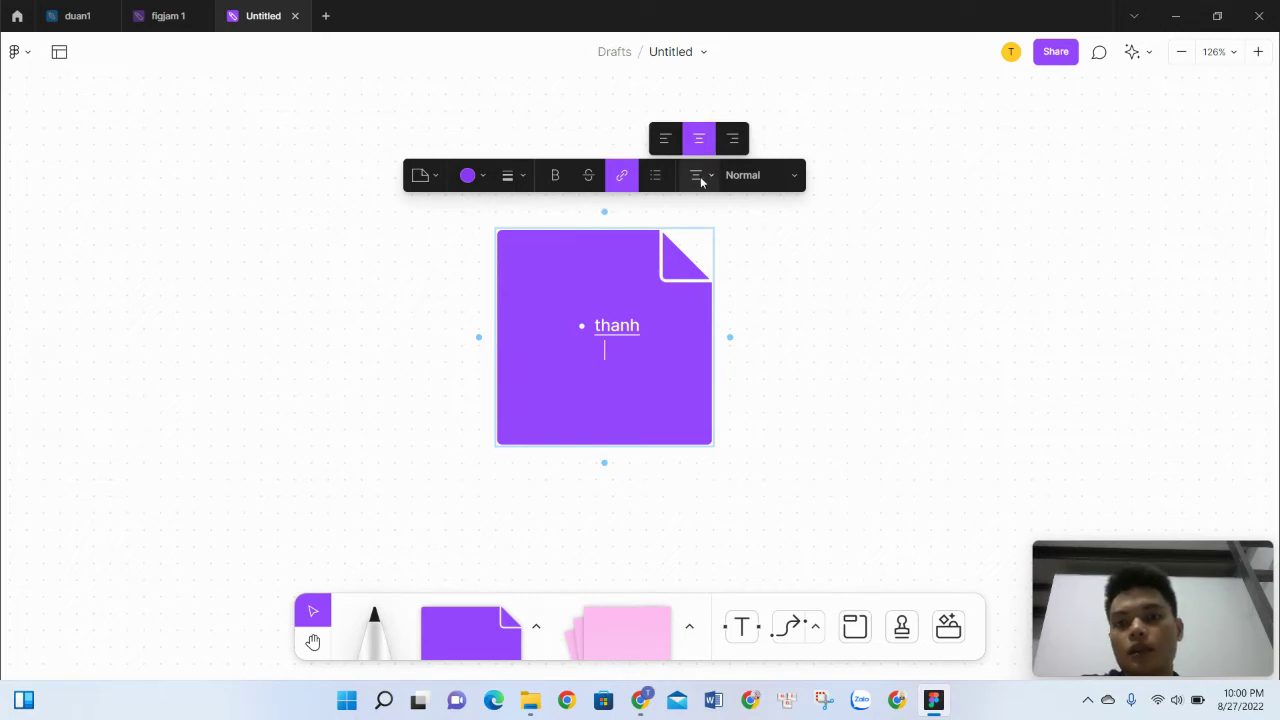
{"action": "left_click", "coordinate": [794, 176]}
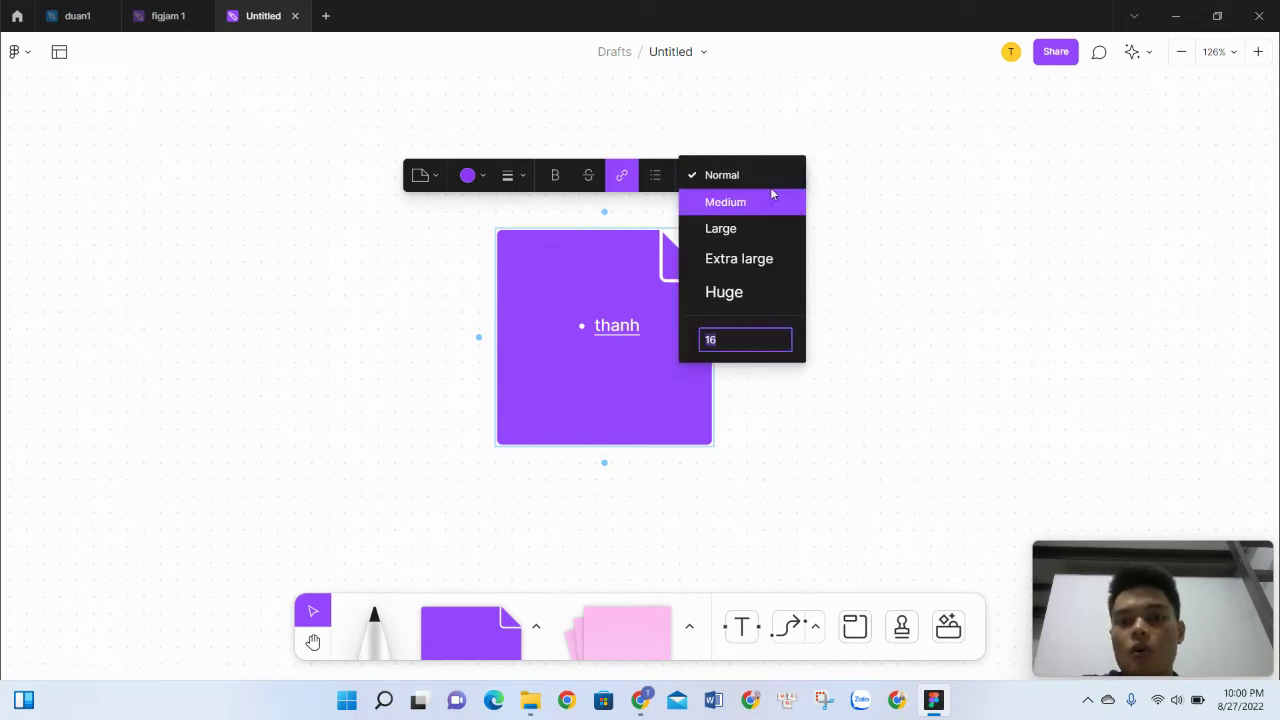
{"action": "left_click", "coordinate": [734, 292]}
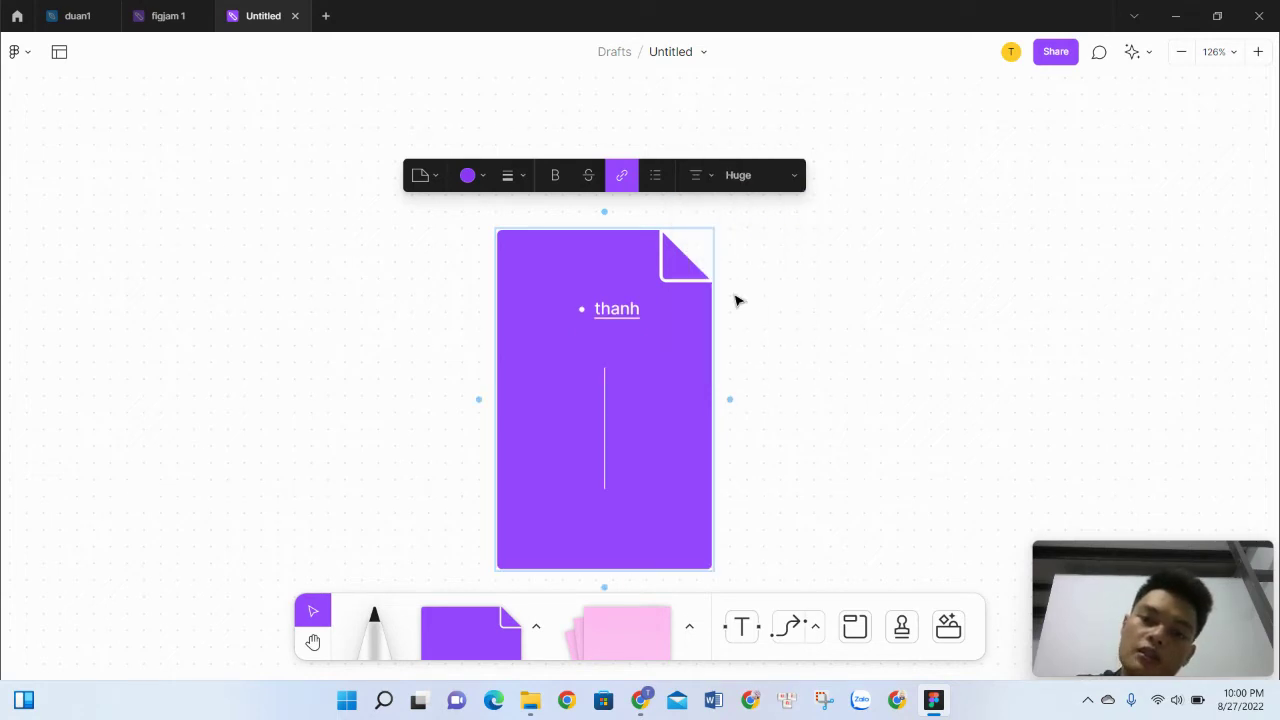
{"action": "left_click", "coordinate": [796, 176]}
{"action": "mouse_move", "coordinate": [640, 700]}
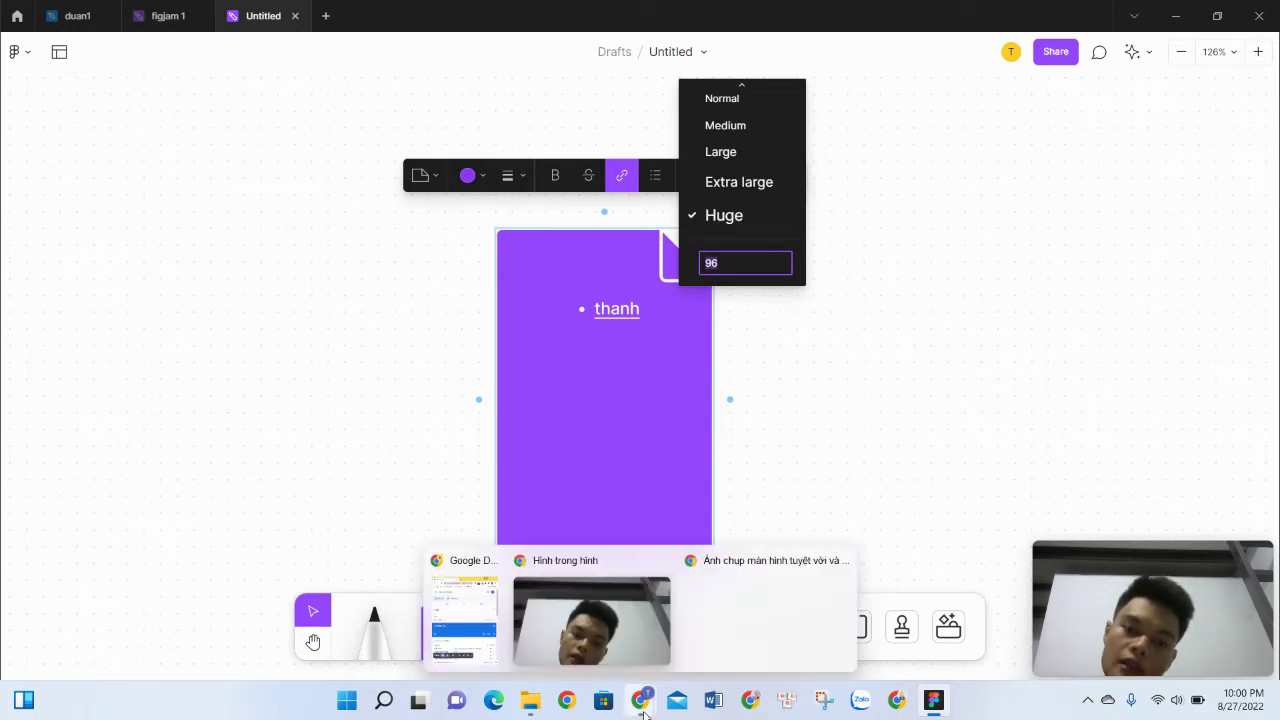
{"action": "left_click", "coordinate": [460, 615]}
Look up 'huge' in Google Translate and play its pronunciation
{"action": "left_click", "coordinate": [482, 260]}
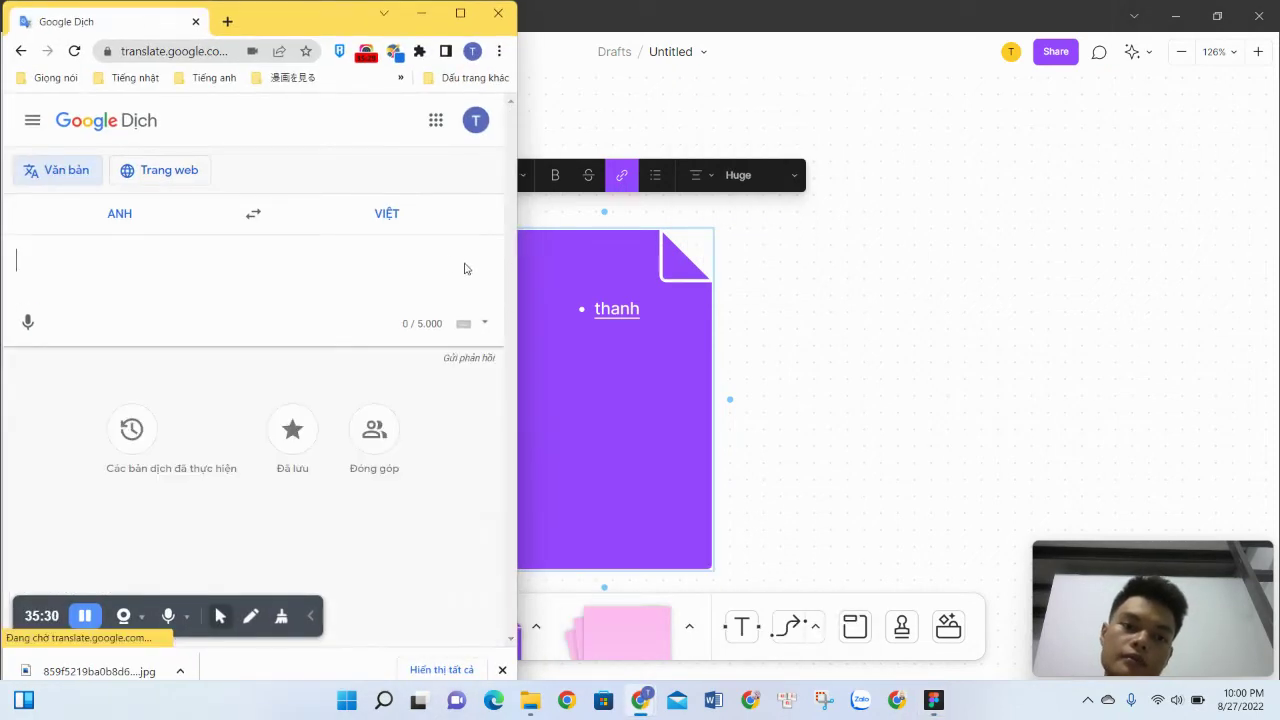
{"action": "type", "text": "huge"}
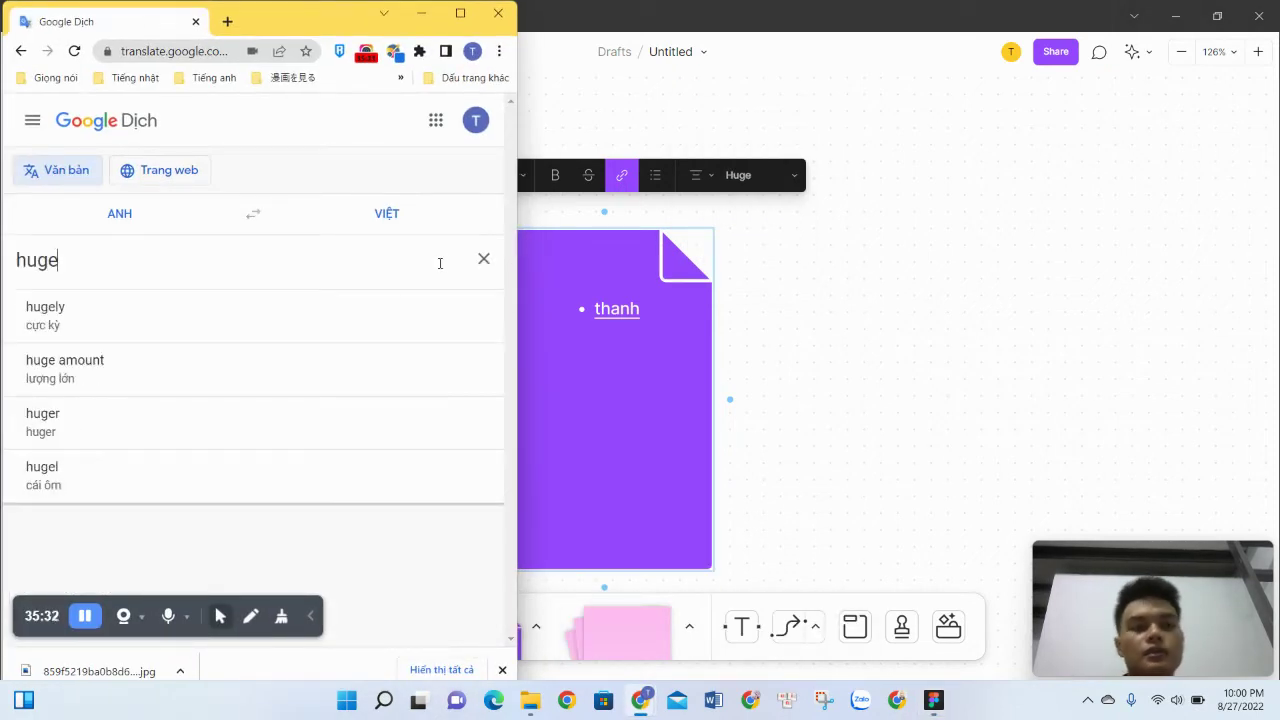
{"action": "left_click", "coordinate": [255, 308]}
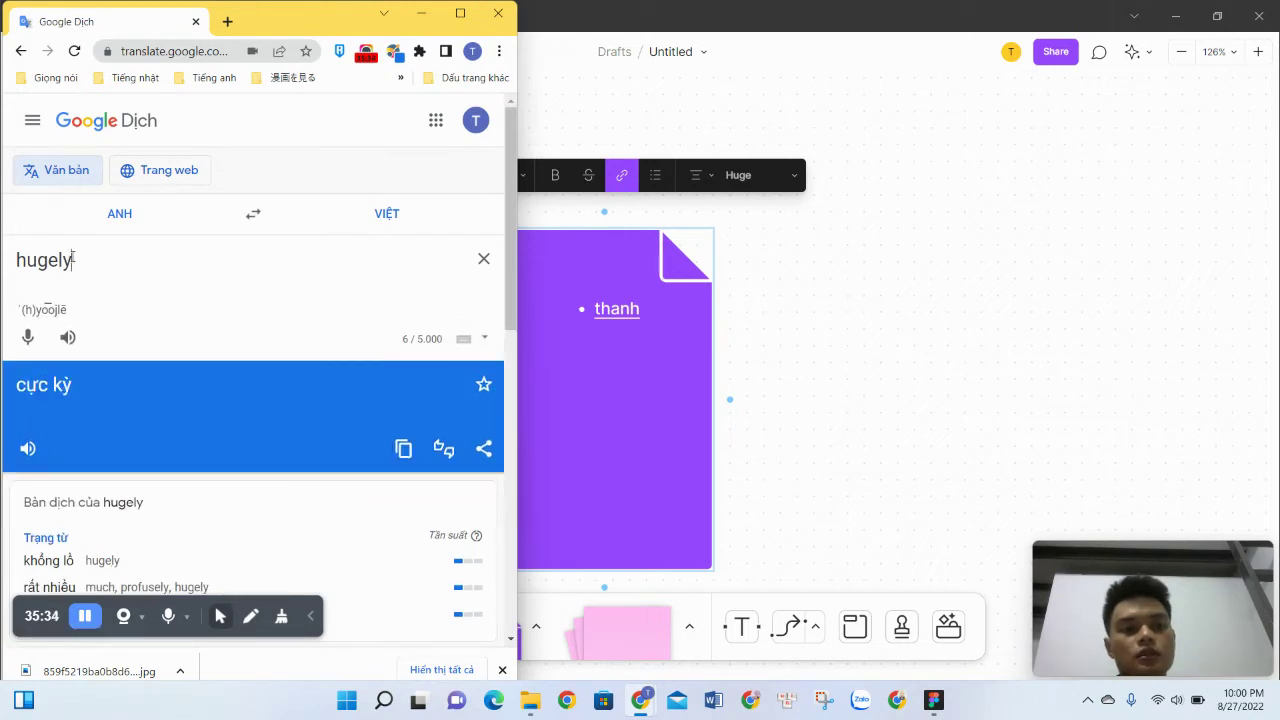
{"action": "key", "text": "BackSpace"}
{"action": "key", "text": "BackSpace"}
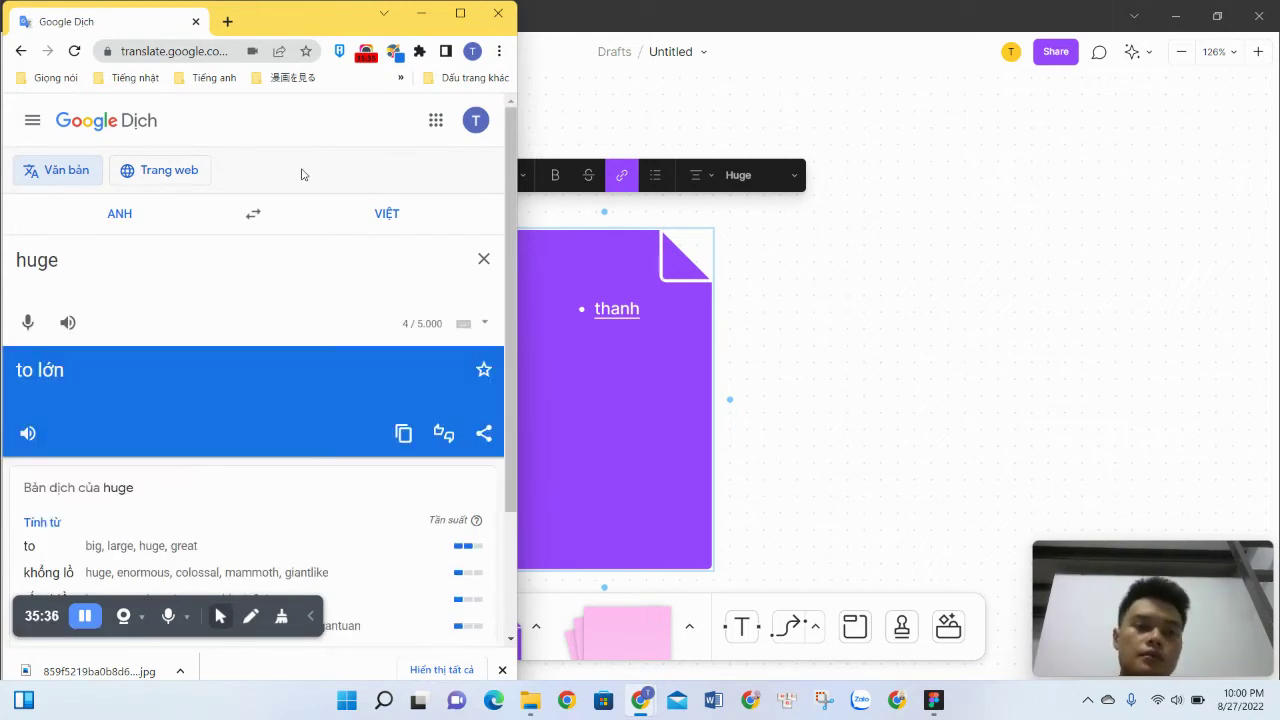
{"action": "left_click", "coordinate": [68, 321]}
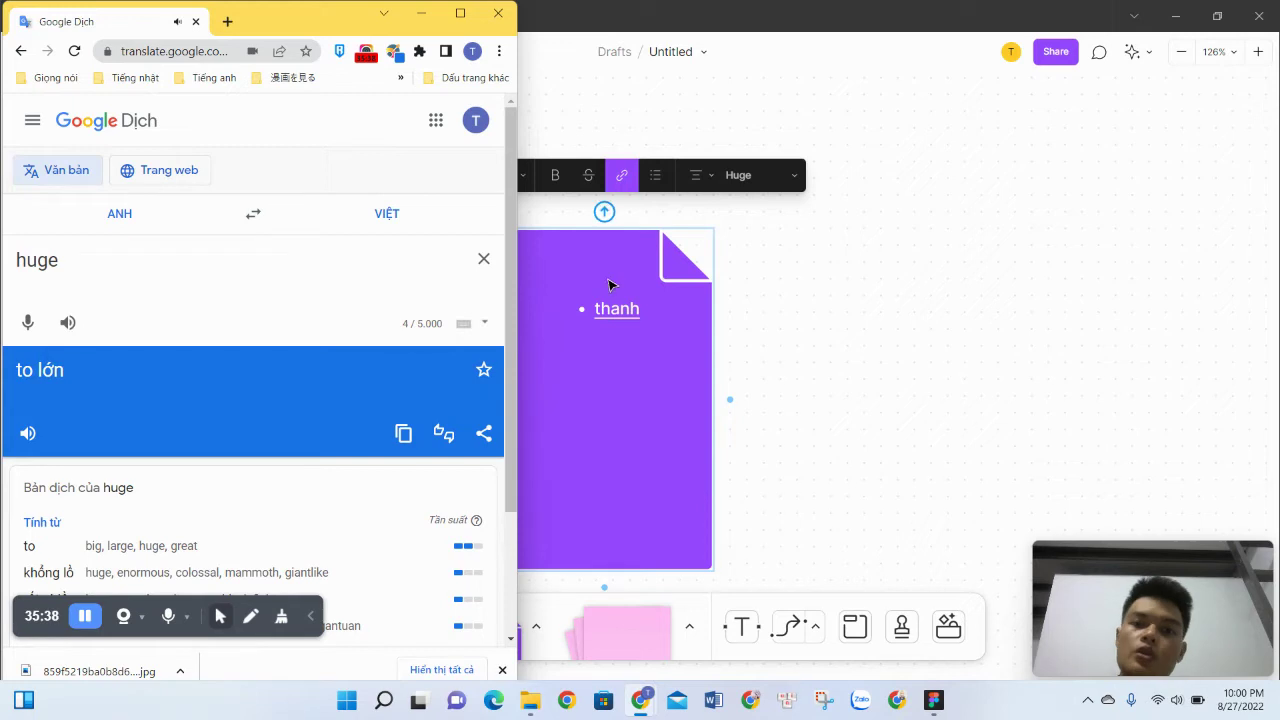
{"action": "left_click", "coordinate": [791, 184]}
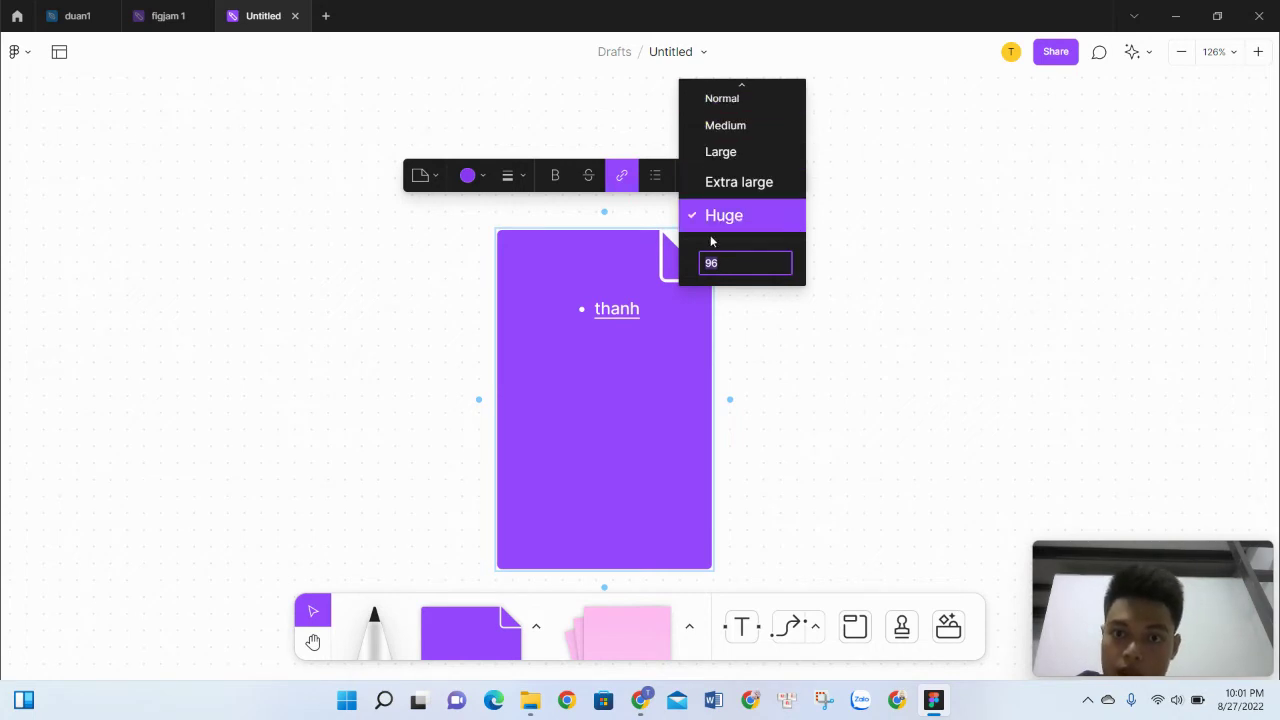
Drag the tall purple note up toward the upper middle of the board
{"action": "key", "text": "Escape"}
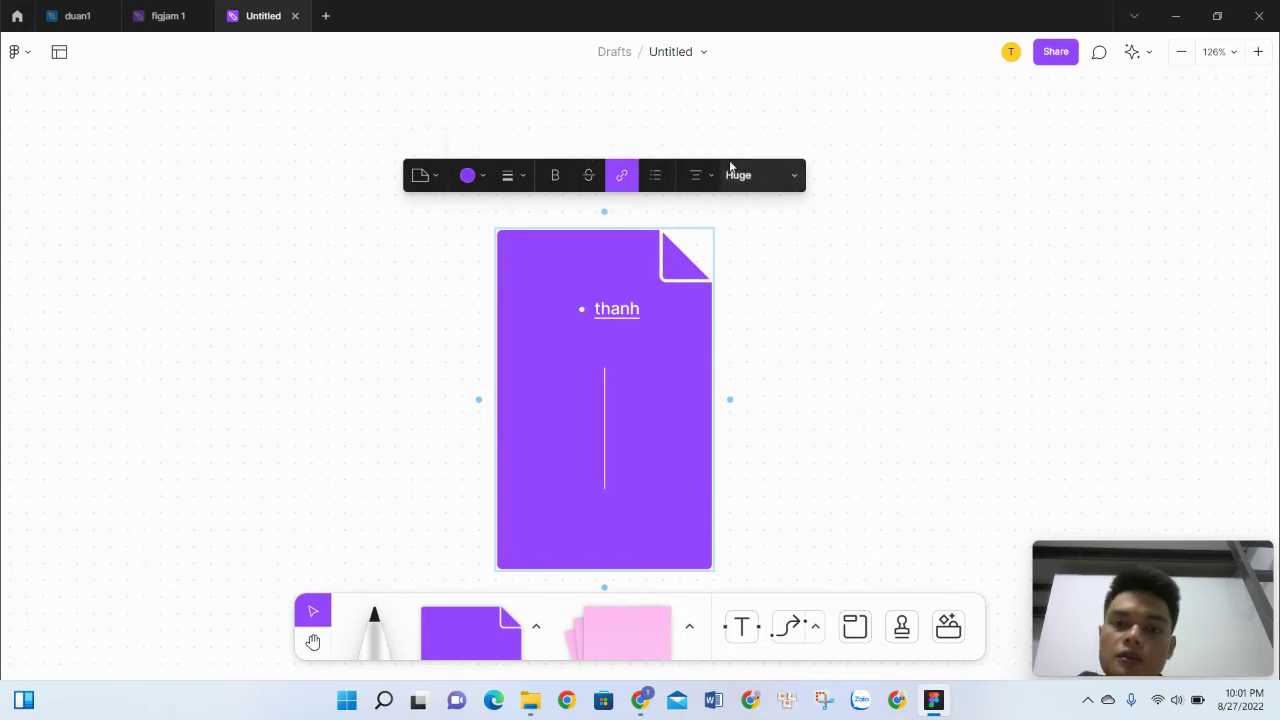
{"action": "left_click", "coordinate": [873, 499]}
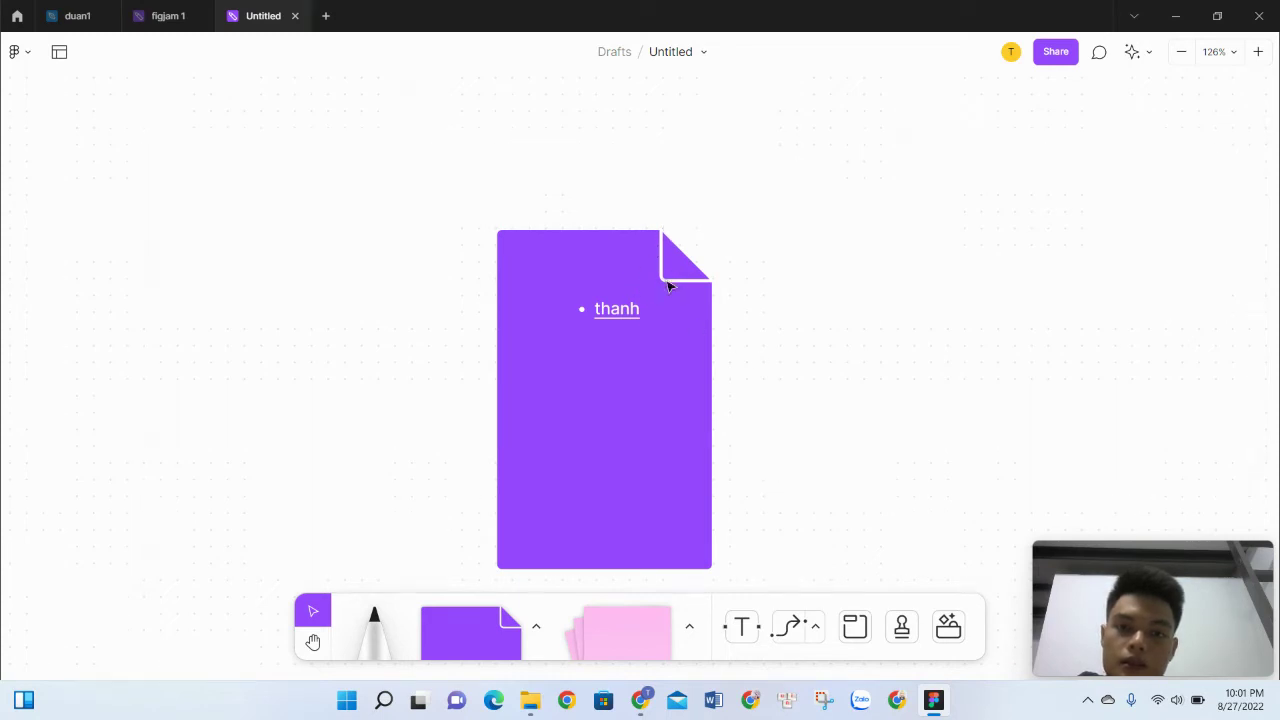
{"action": "left_click_drag", "start_coordinate": [585, 262], "coordinate": [493, 173]}
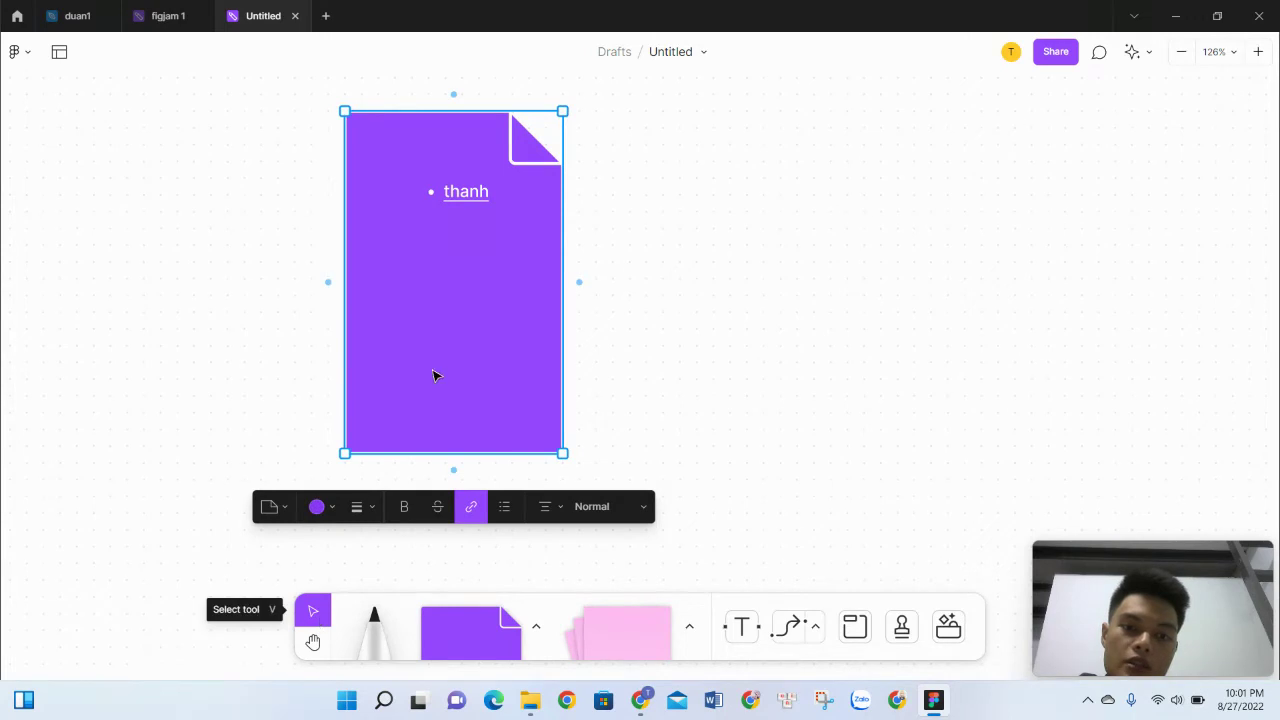
{"action": "mouse_move", "coordinate": [428, 140]}
{"action": "left_mouse_down"}
{"action": "mouse_move", "coordinate": [573, 112]}
{"action": "mouse_move", "coordinate": [571, 127]}
{"action": "left_mouse_up"}
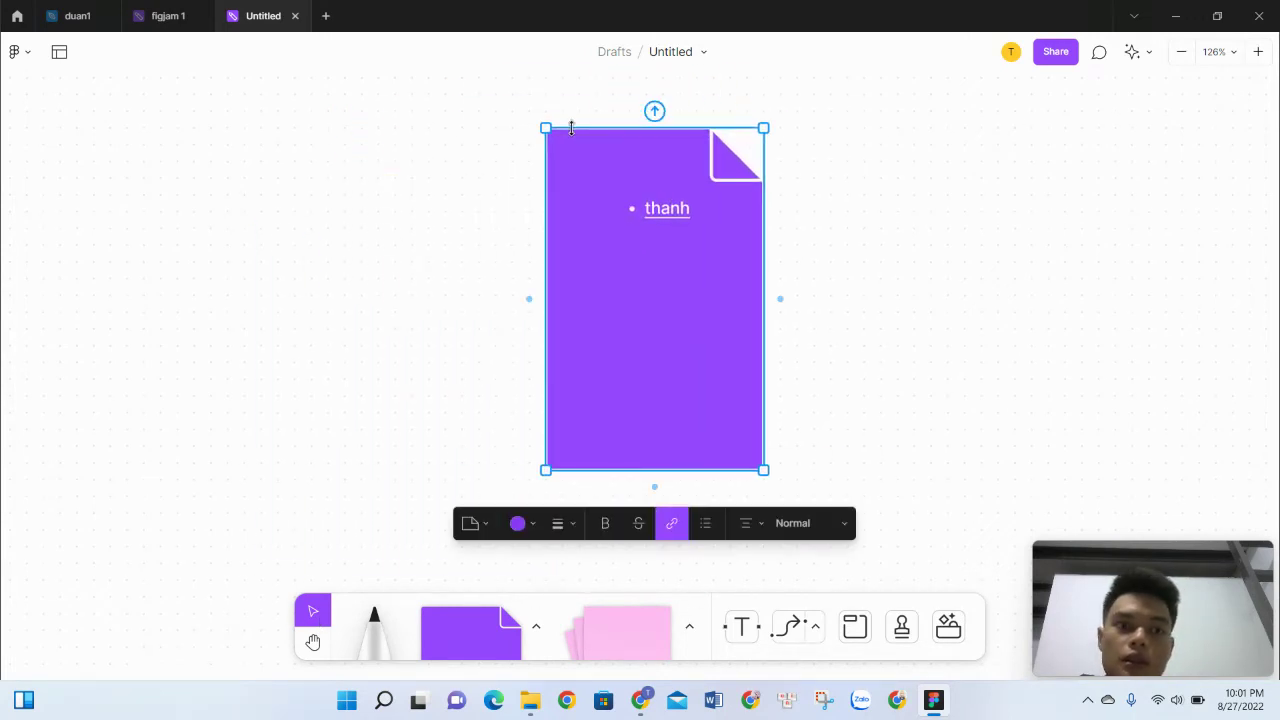
{"action": "left_click", "coordinate": [88, 16]}
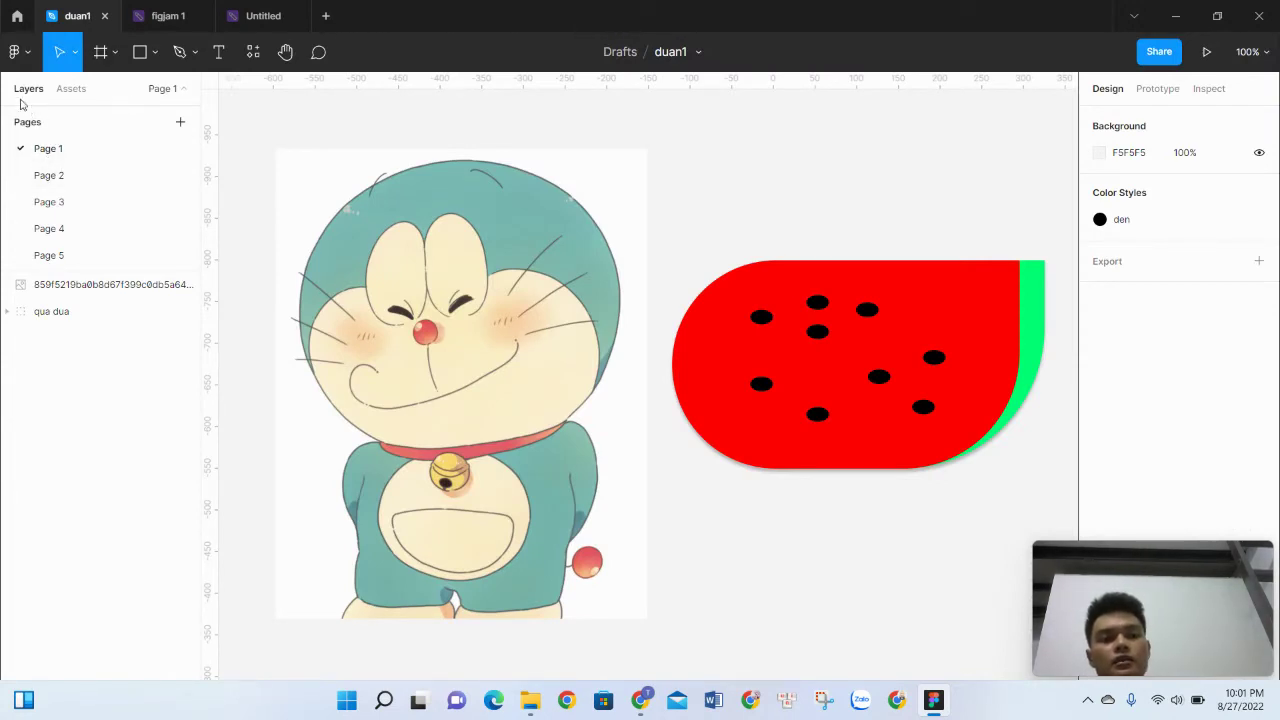
Collapse the duan1 pages list and select the 'qua dua' watermelon layer
{"action": "left_click", "coordinate": [175, 90]}
{"action": "left_click", "coordinate": [58, 133]}
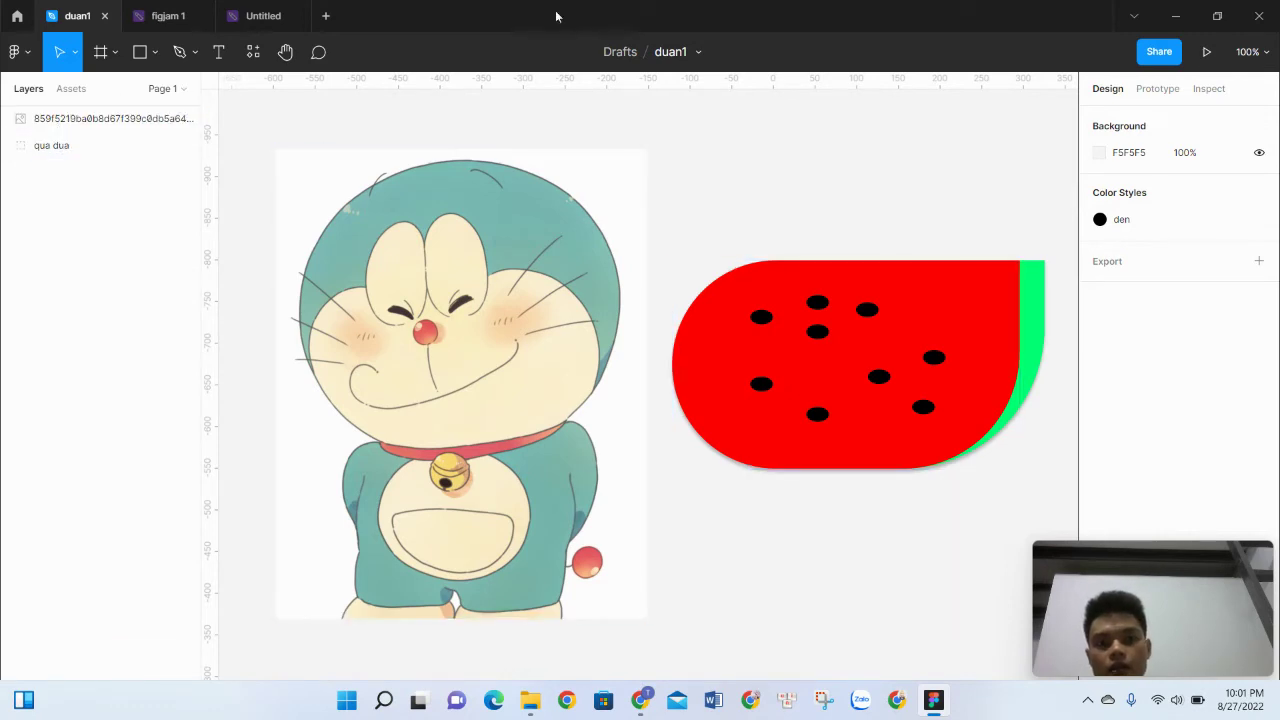
{"action": "left_click", "coordinate": [263, 16]}
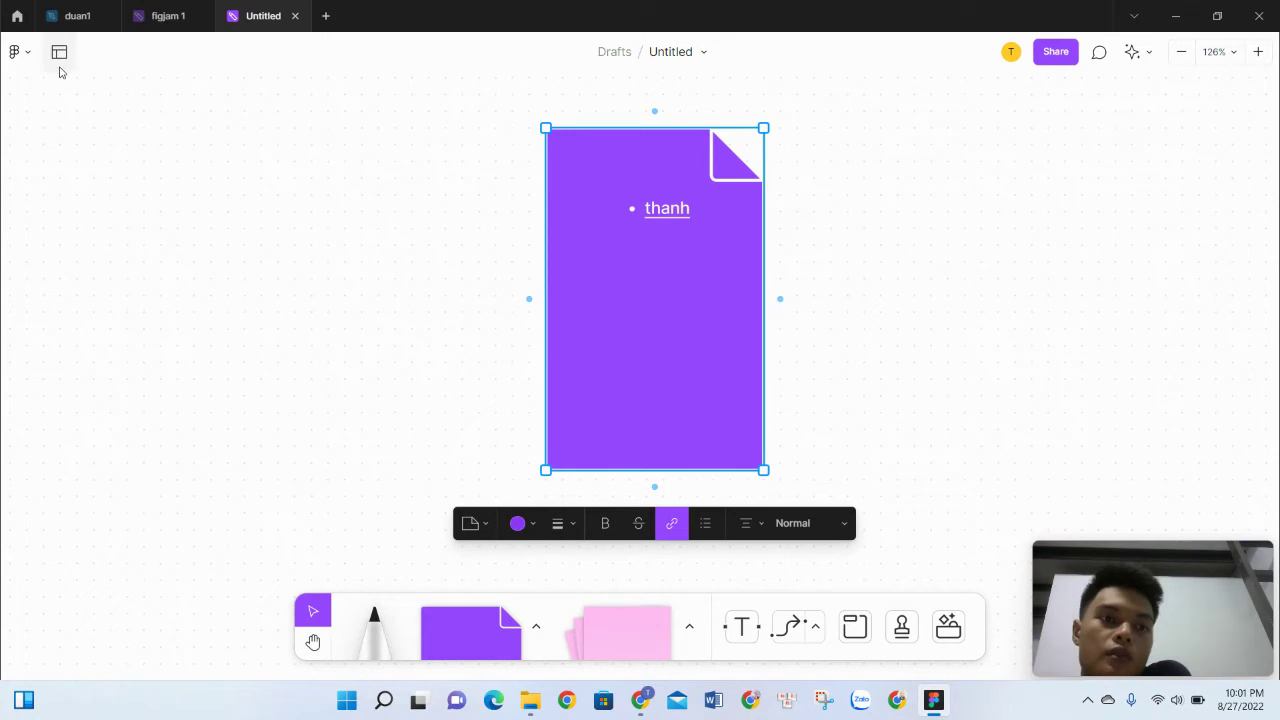
Insert the Empathy Map template from the template gallery onto the board
{"action": "left_click", "coordinate": [28, 65]}
{"action": "left_click", "coordinate": [30, 57]}
{"action": "mouse_move", "coordinate": [76, 335]}
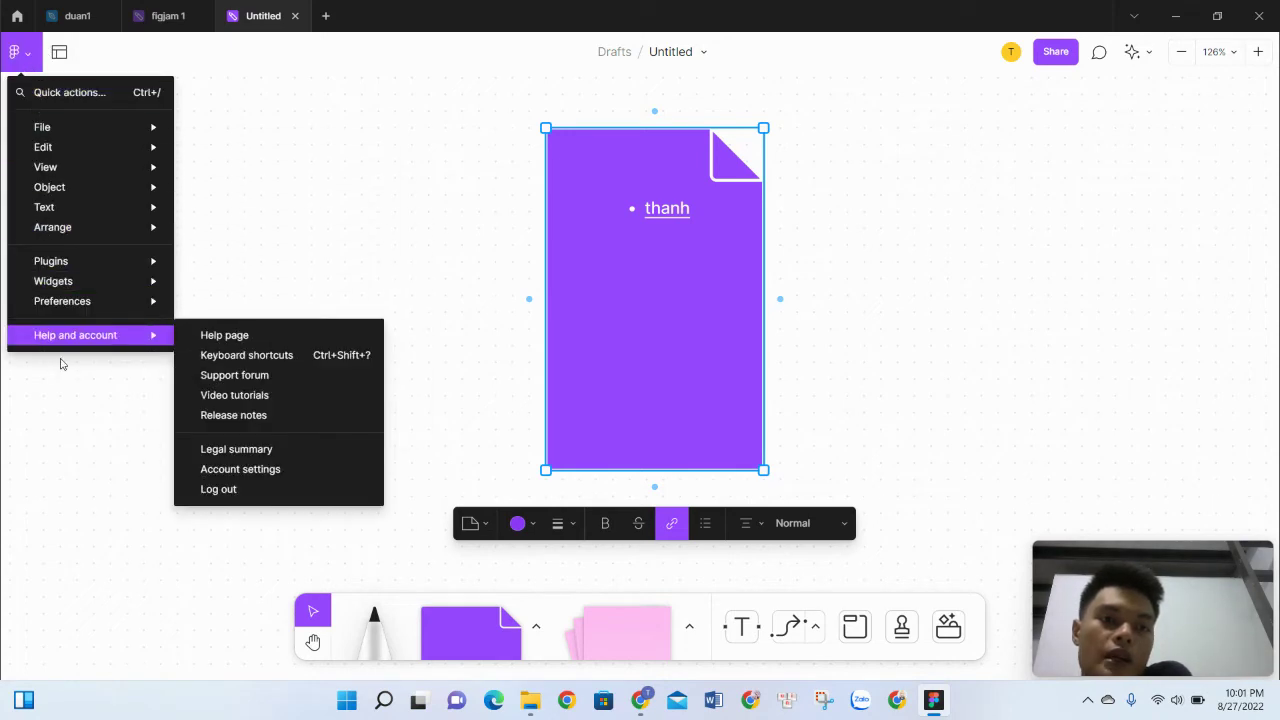
{"action": "left_click", "coordinate": [19, 51]}
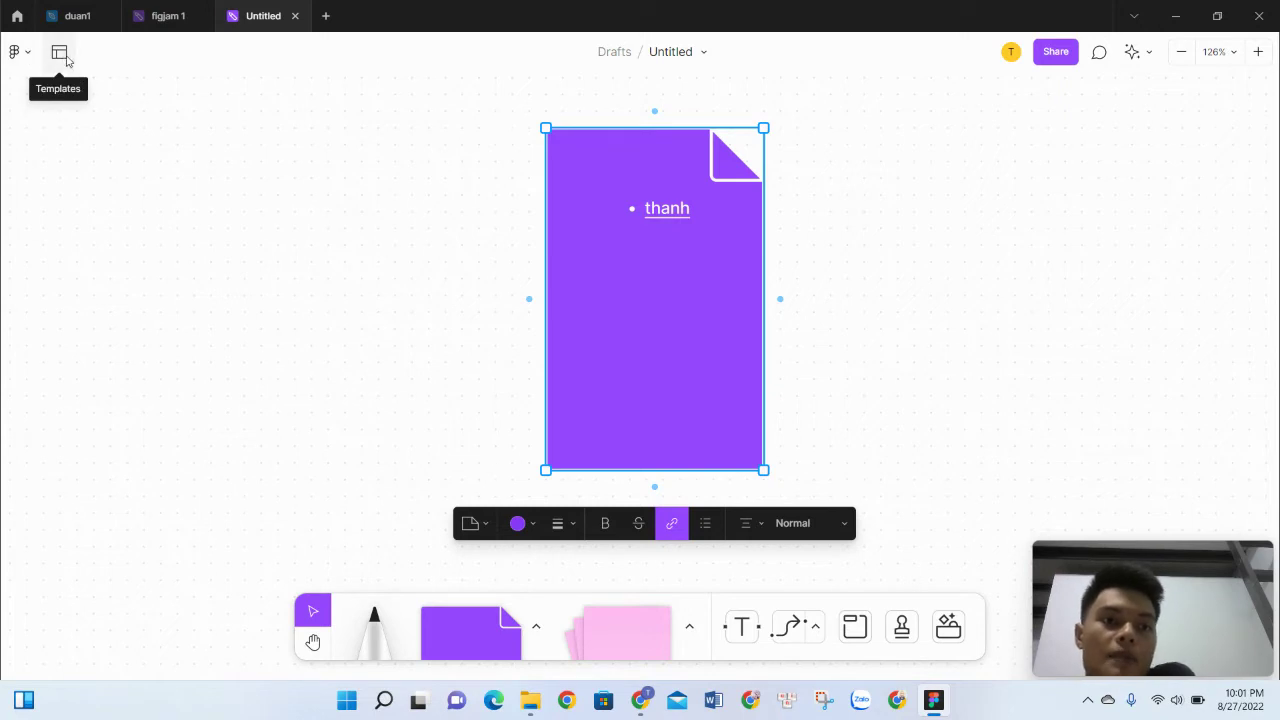
{"action": "left_click", "coordinate": [62, 57]}
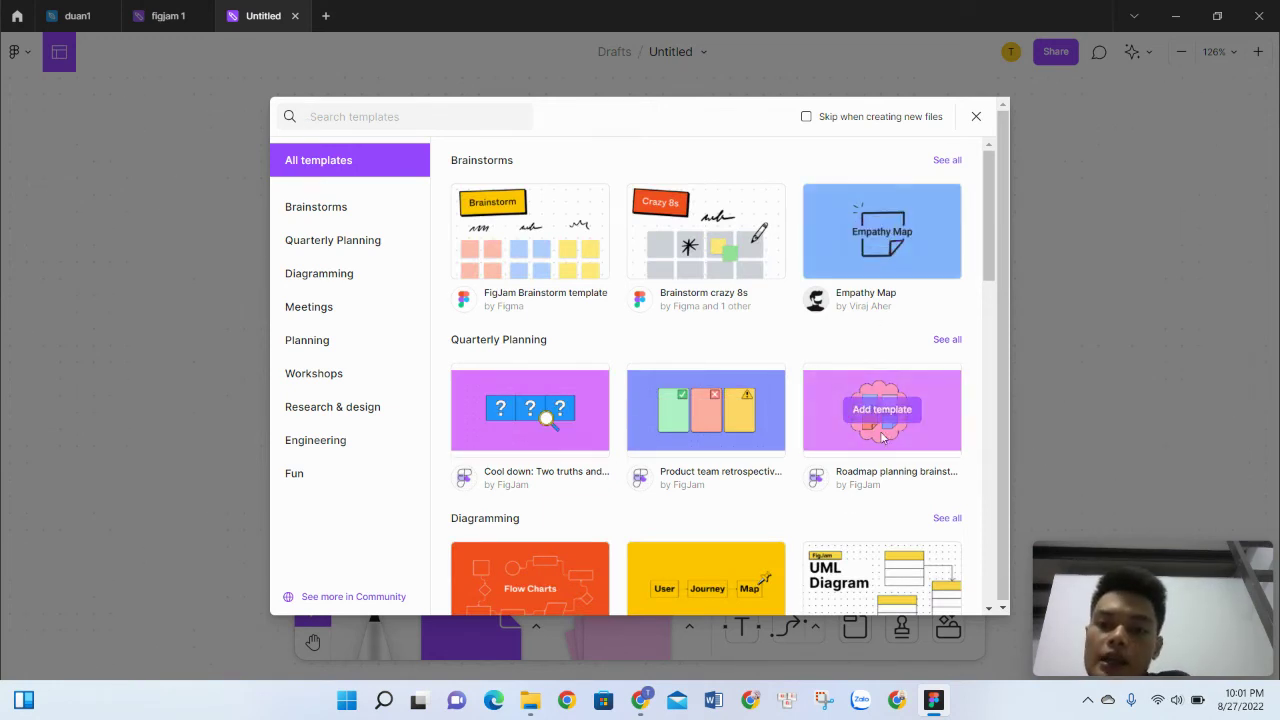
{"action": "left_click", "coordinate": [910, 229]}
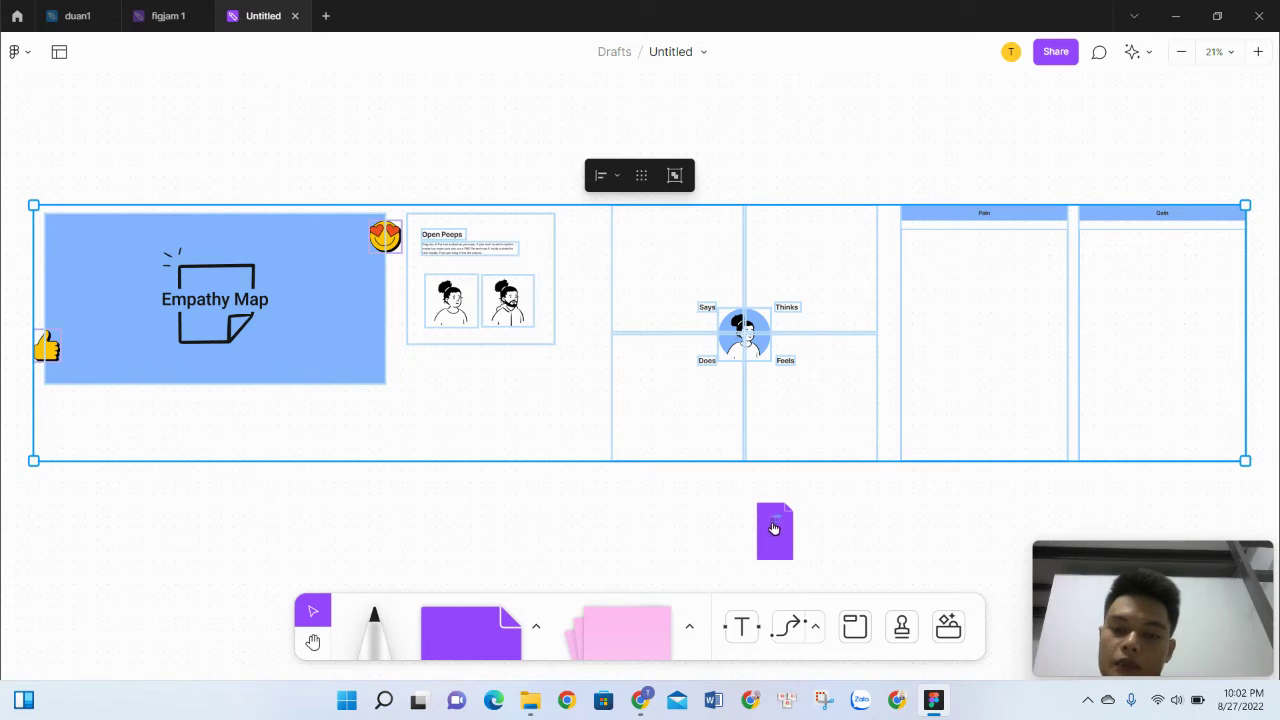
Delete the small purple sticky note below the empathy grid
{"action": "left_click", "coordinate": [776, 549]}
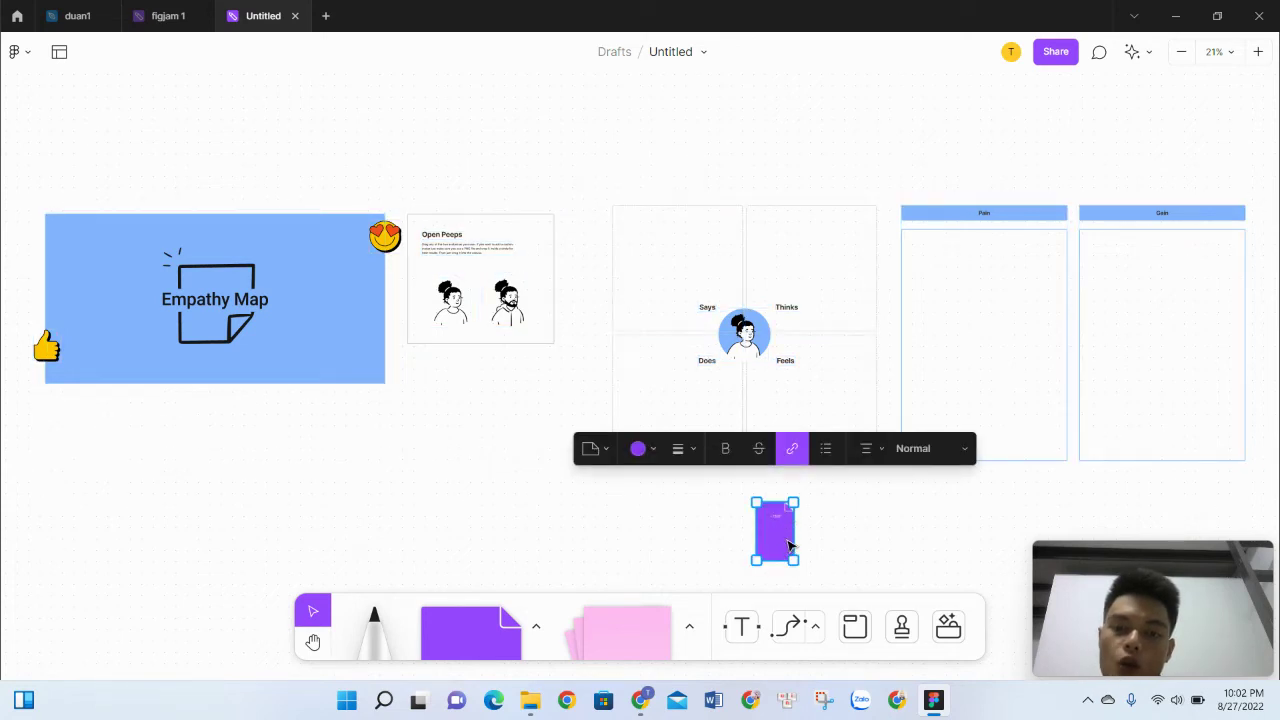
{"action": "left_click_drag", "start_coordinate": [788, 545], "coordinate": [633, 541]}
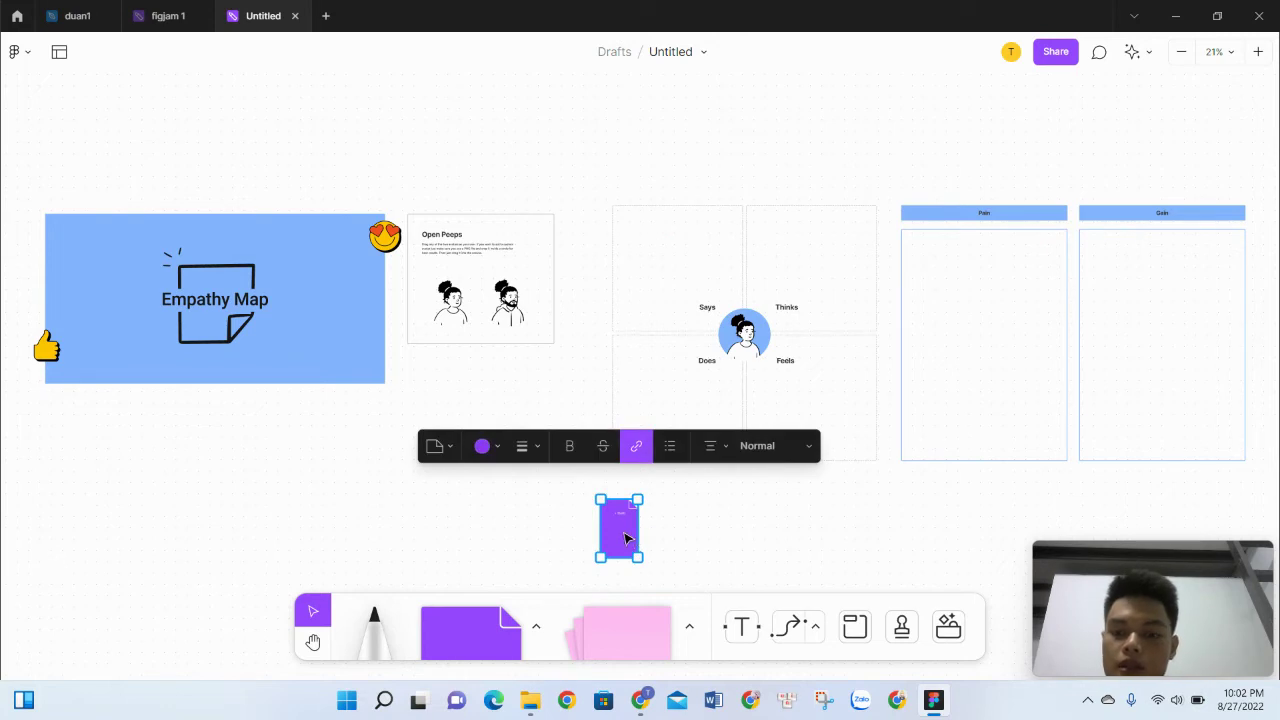
{"action": "key", "text": "Delete"}
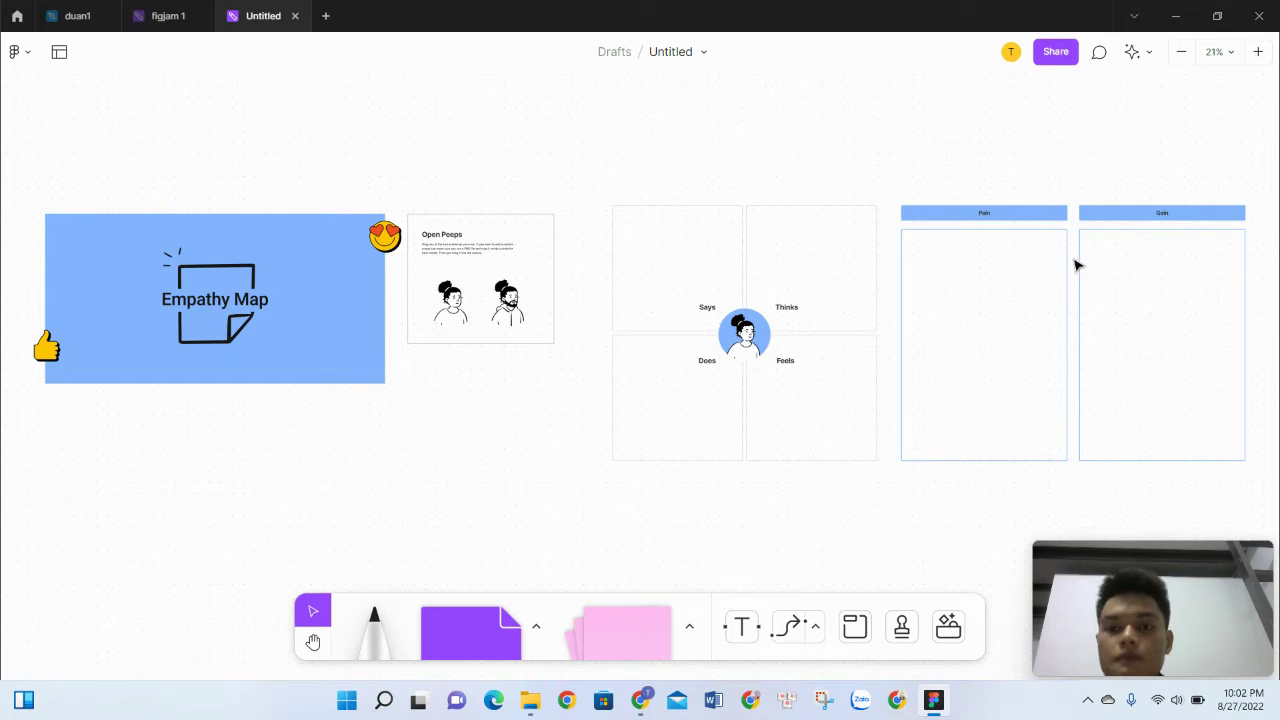
Zoom in to about 31% and select the blue Empathy Map card
{"action": "left_click", "coordinate": [339, 310]}
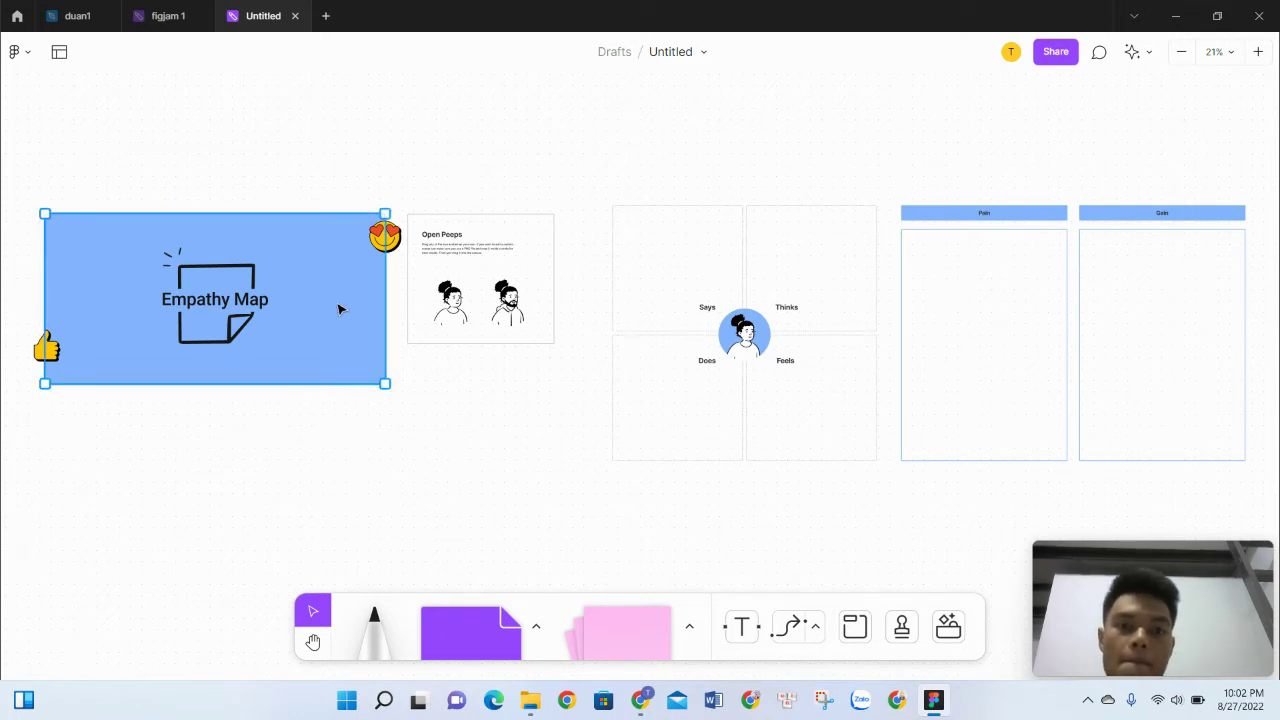
{"action": "double_click", "coordinate": [466, 249]}
{"action": "left_click", "coordinate": [505, 310]}
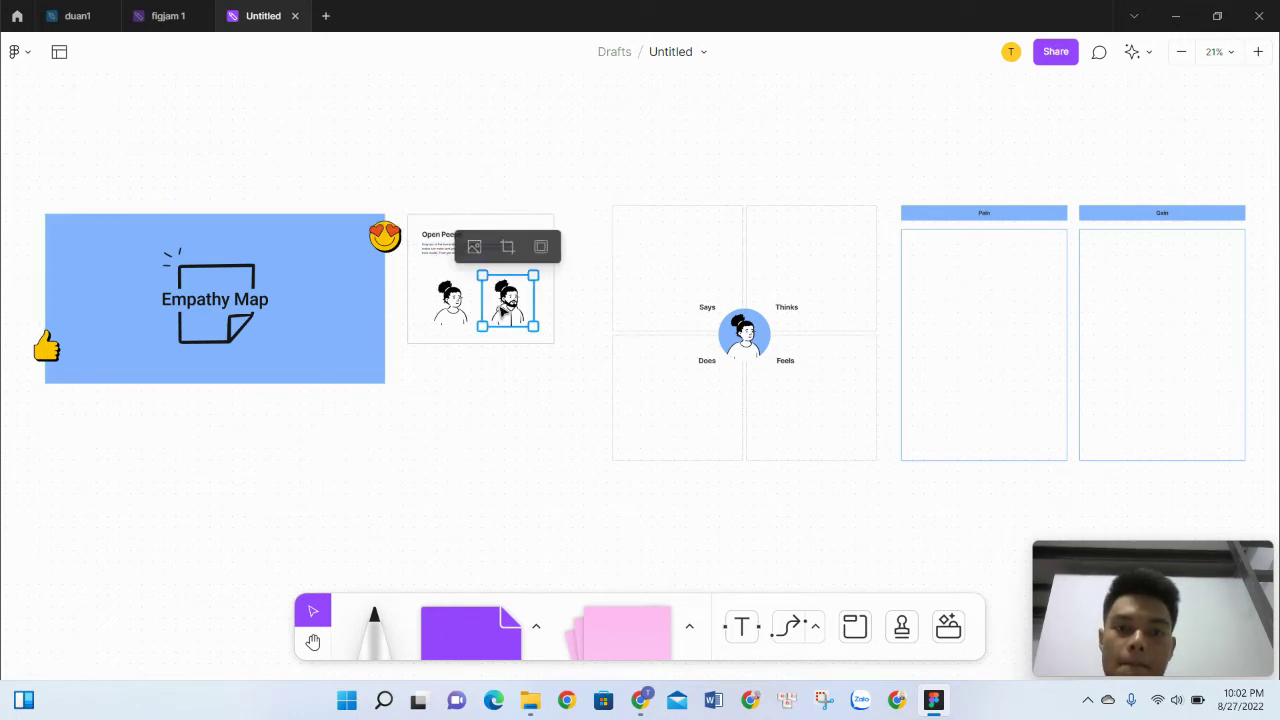
{"action": "left_click", "coordinate": [467, 318]}
{"action": "scroll", "coordinate": [446, 330], "scroll_direction": "up", "scroll_amount": 1}
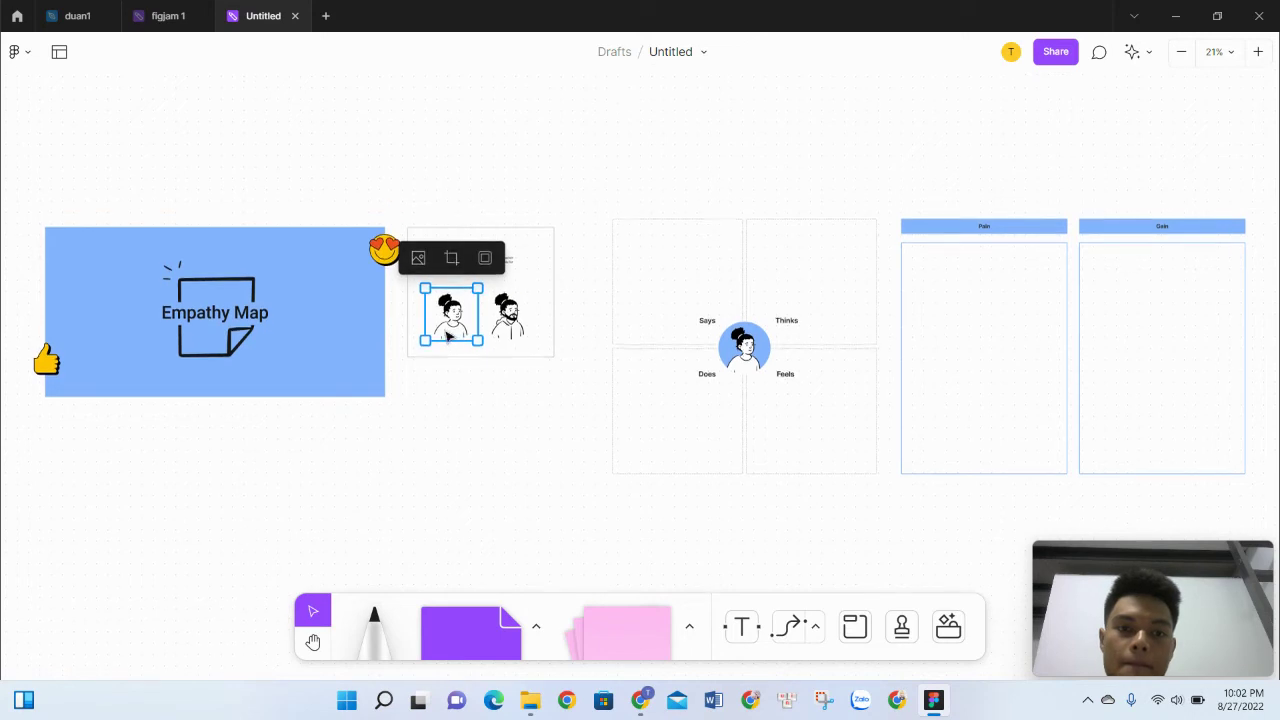
{"action": "scroll", "coordinate": [198, 433], "scroll_direction": "up", "scroll_amount": 1}
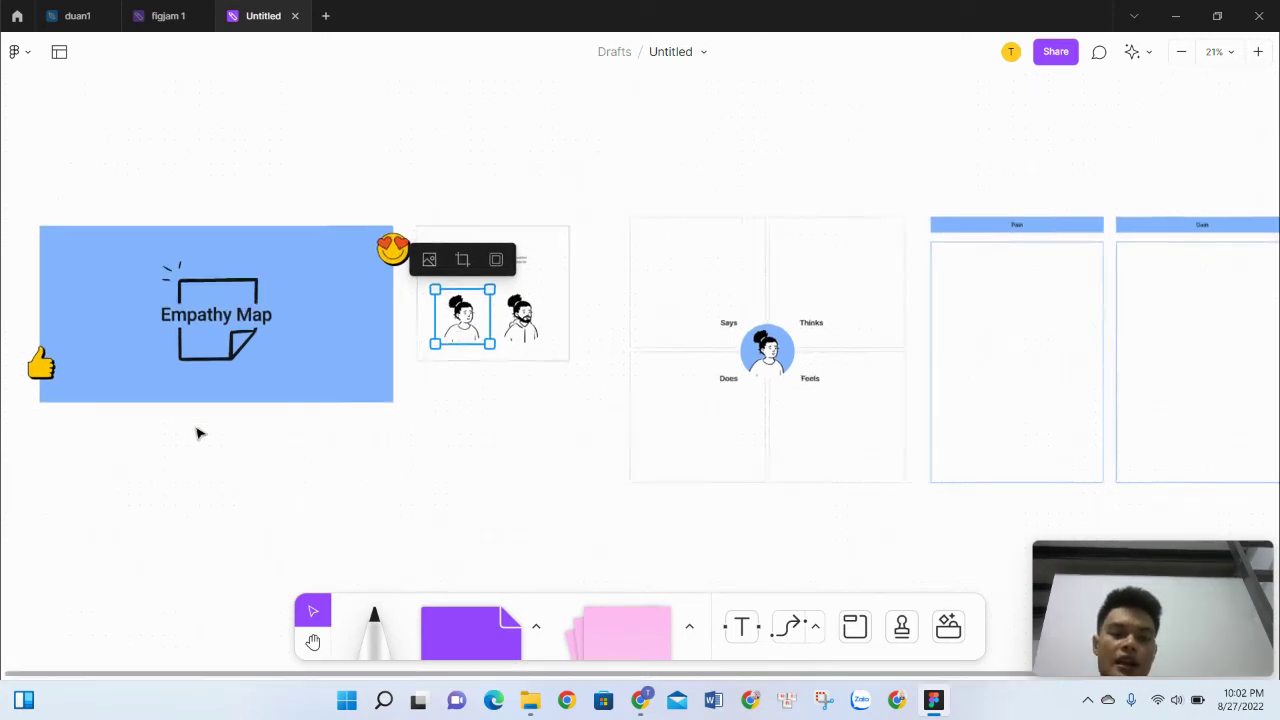
{"action": "scroll", "coordinate": [198, 433], "scroll_direction": "up", "scroll_amount": 2}
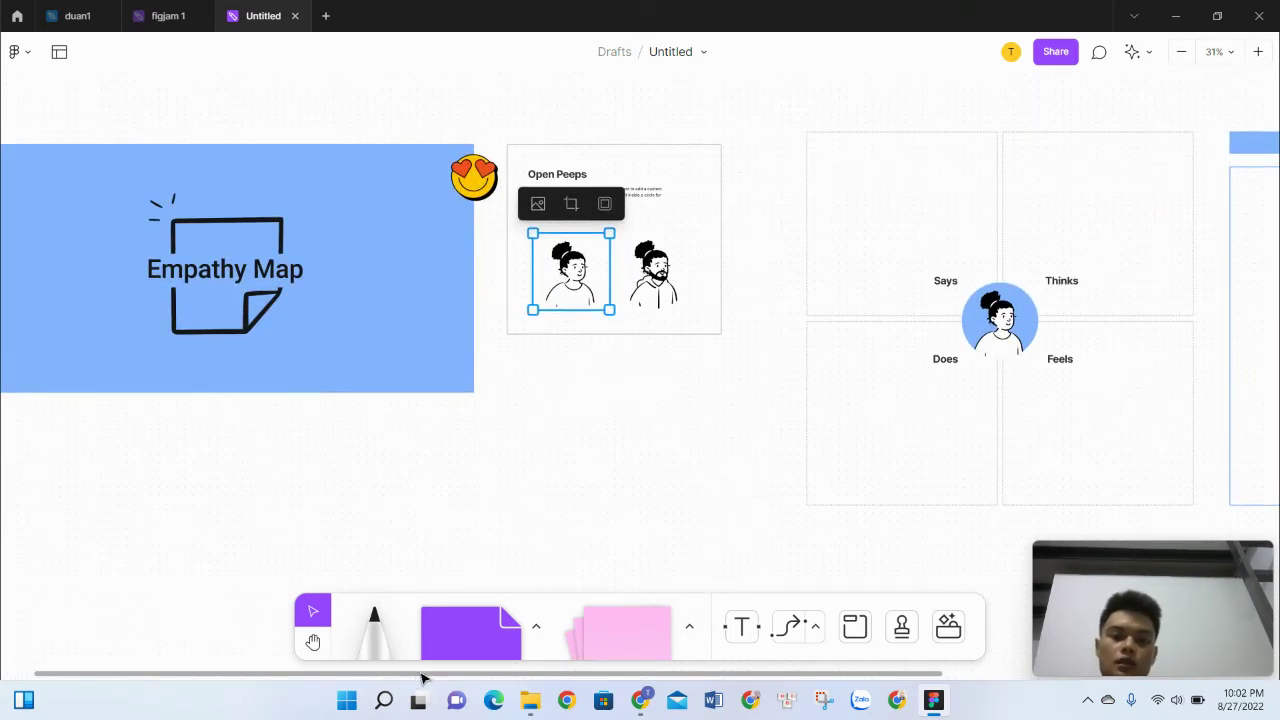
{"action": "mouse_move", "coordinate": [401, 679]}
{"action": "left_mouse_down"}
{"action": "mouse_move", "coordinate": [333, 671]}
{"action": "mouse_move", "coordinate": [350, 668]}
{"action": "left_mouse_up"}
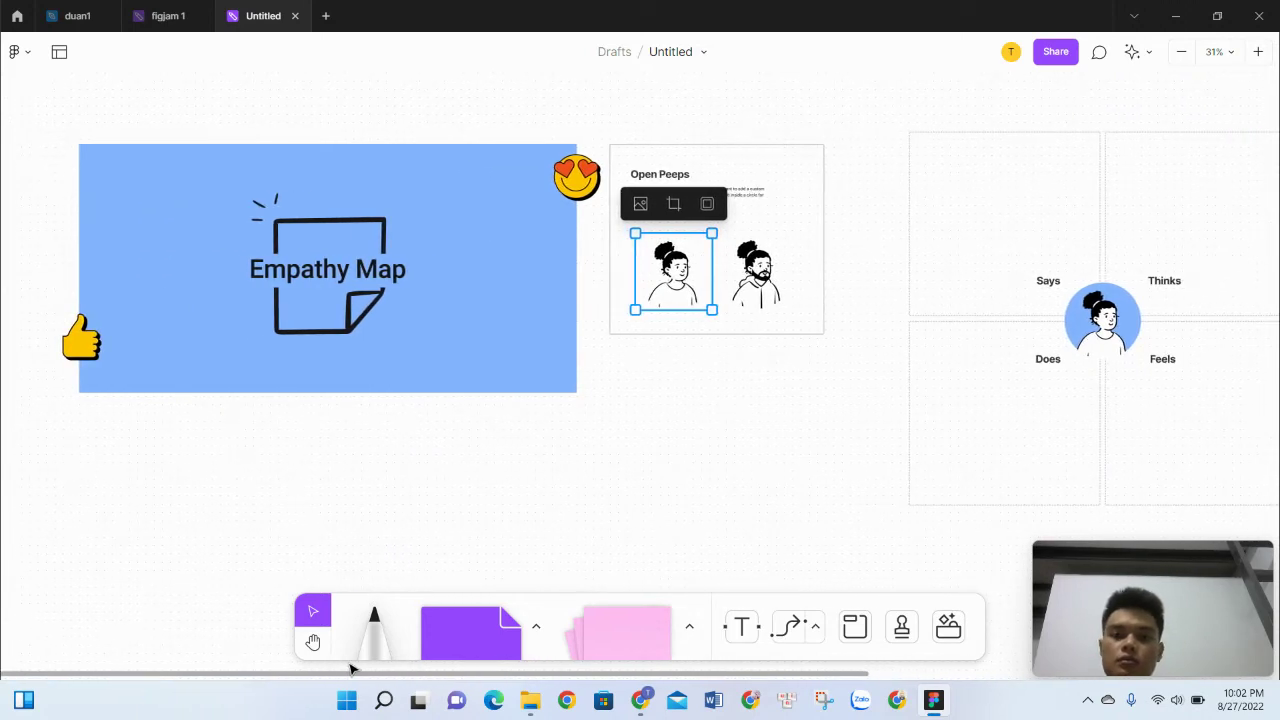
{"action": "left_click", "coordinate": [500, 337]}
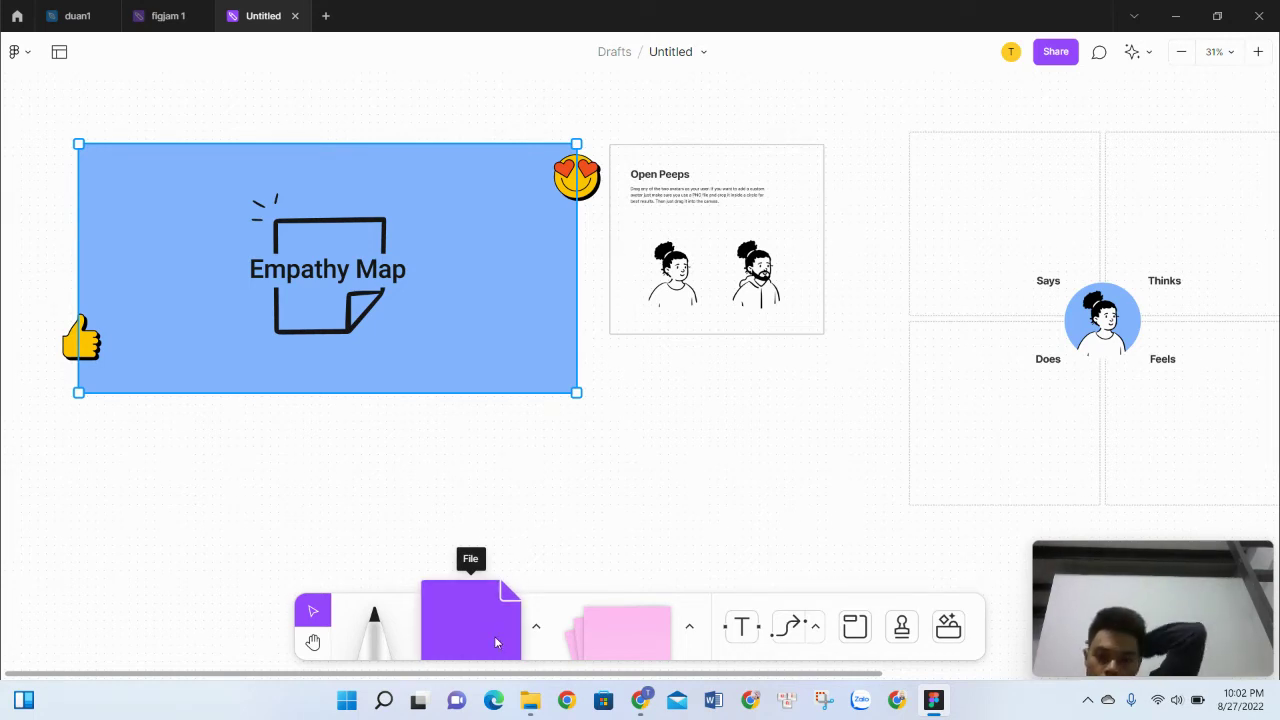
Nudge the blue Empathy Map title card slightly up and to the left
{"action": "left_click", "coordinate": [536, 624]}
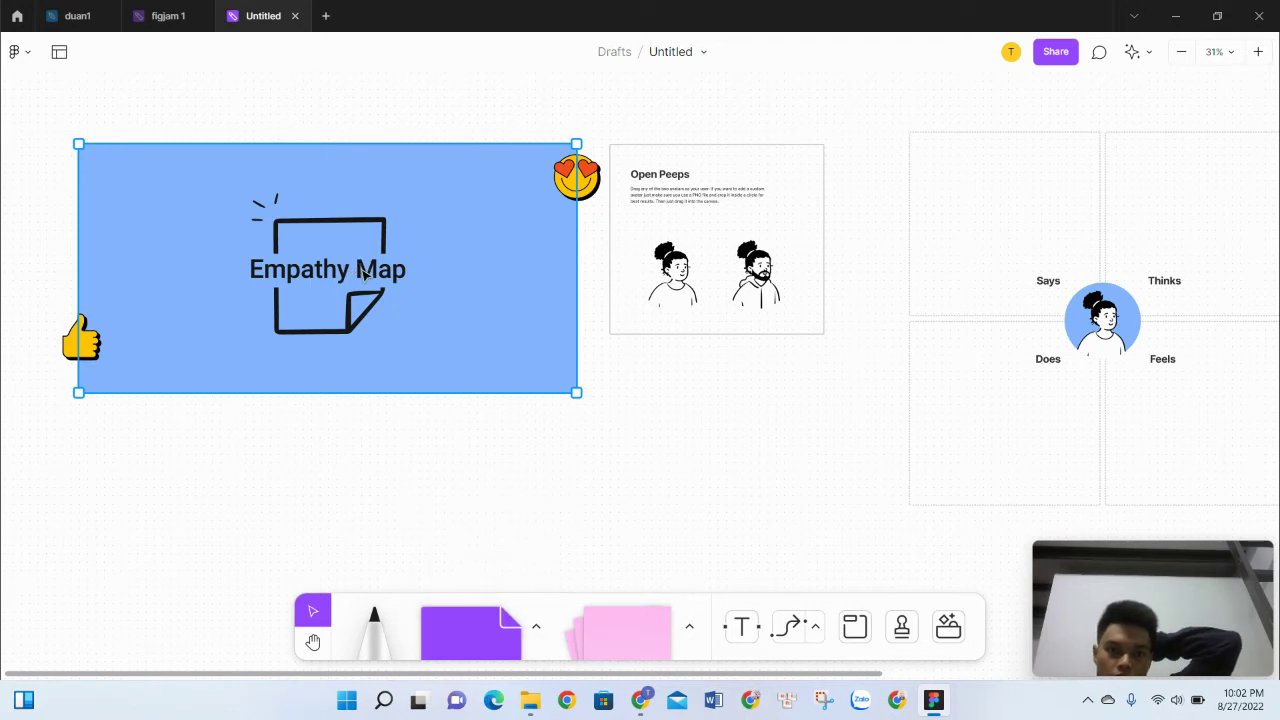
{"action": "key", "text": "Escape"}
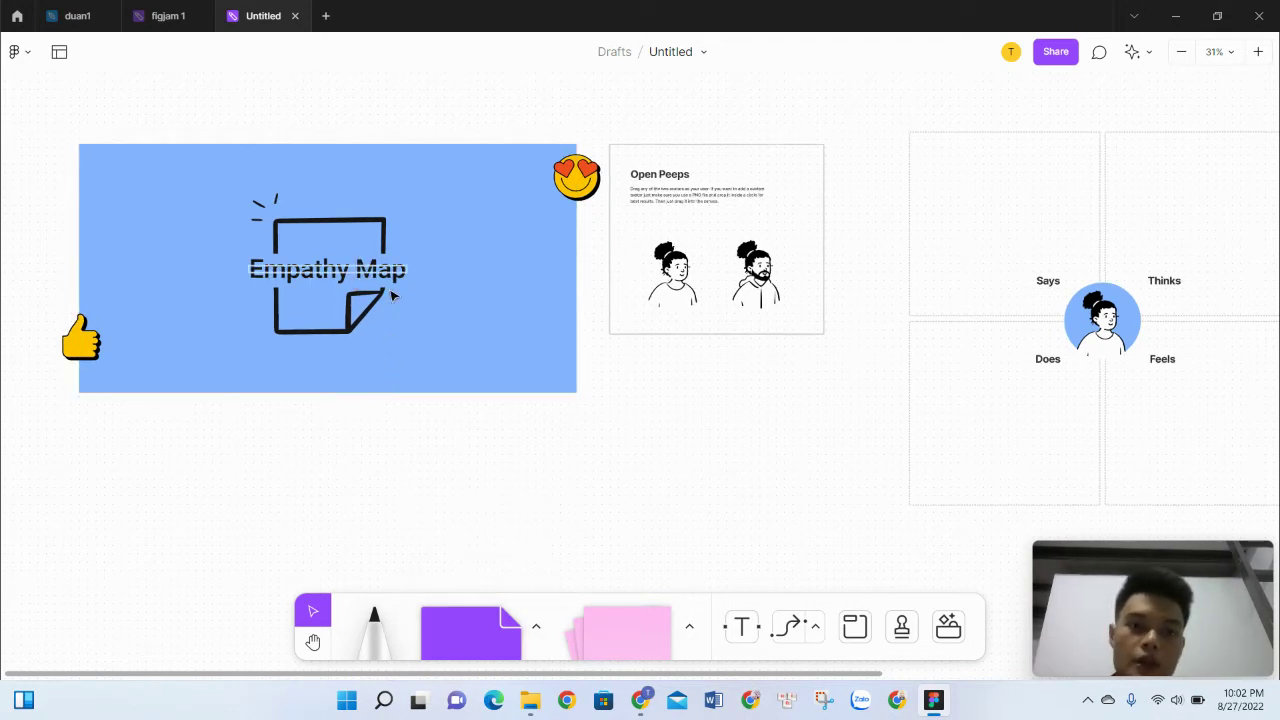
{"action": "key", "text": "Escape"}
{"action": "key", "text": "Escape"}
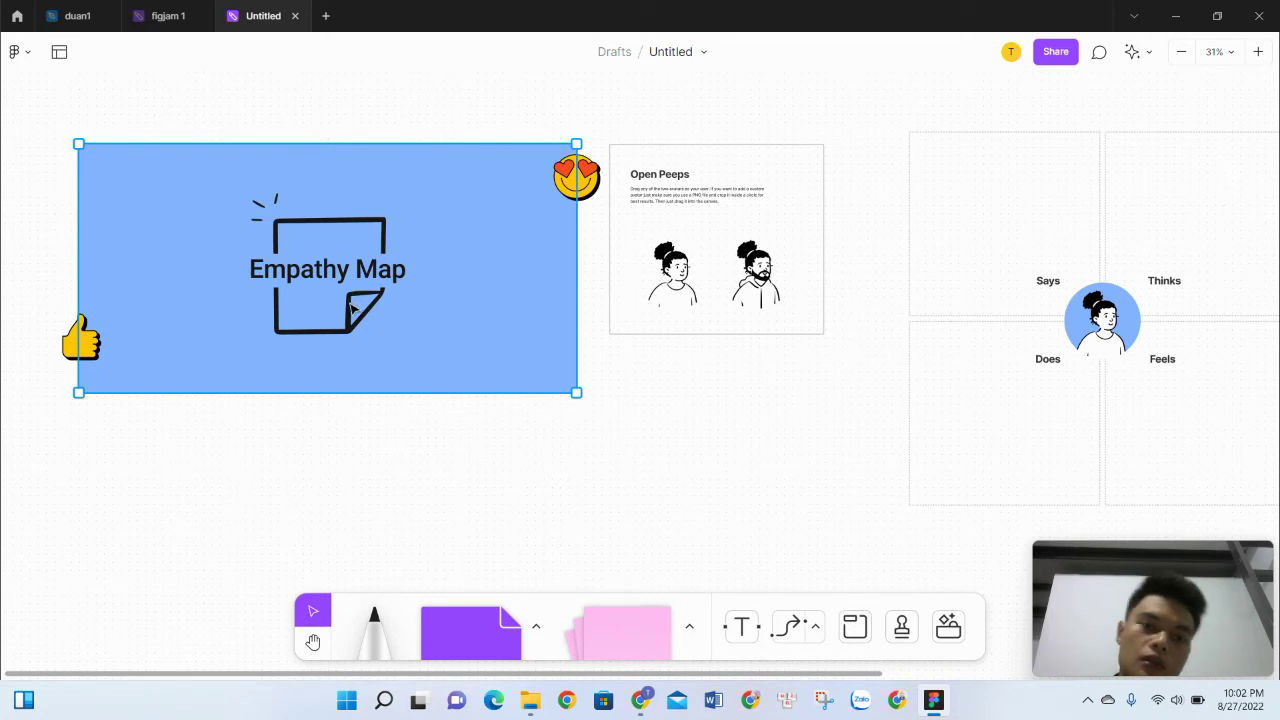
{"action": "left_click", "coordinate": [72, 342]}
{"action": "left_click", "coordinate": [588, 173]}
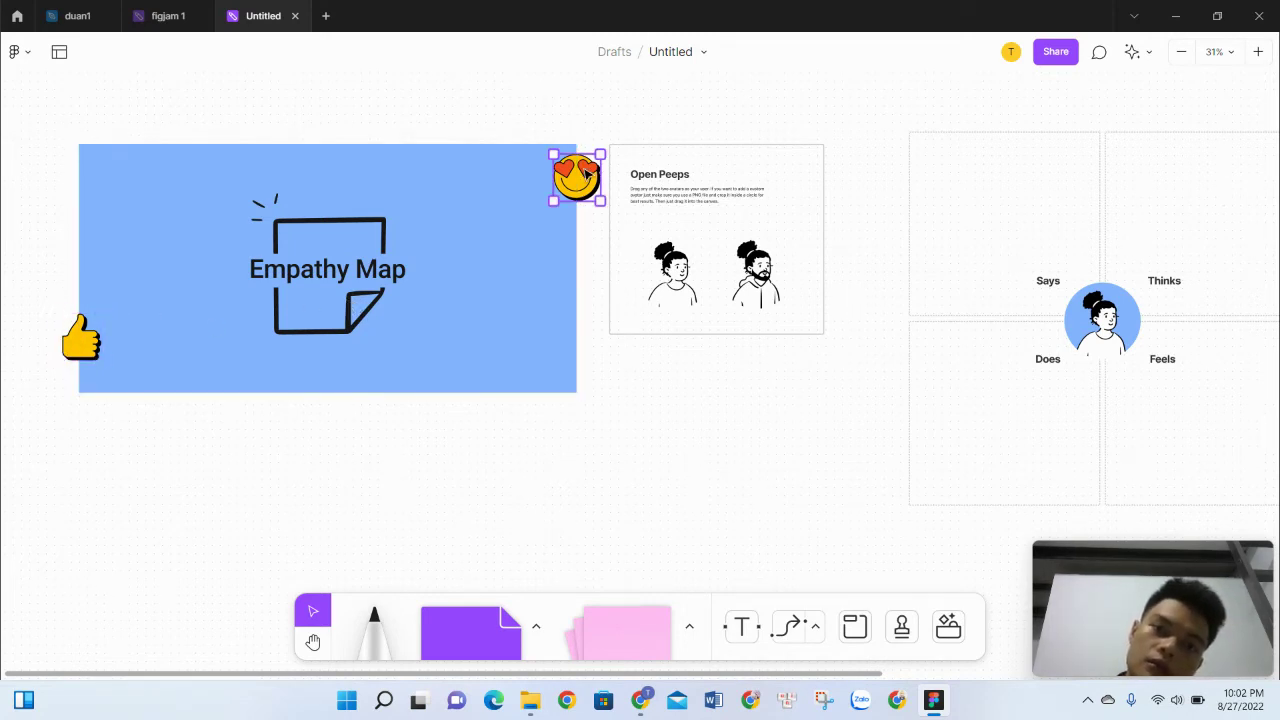
{"action": "left_click", "coordinate": [370, 274]}
{"action": "double_click", "coordinate": [354, 273]}
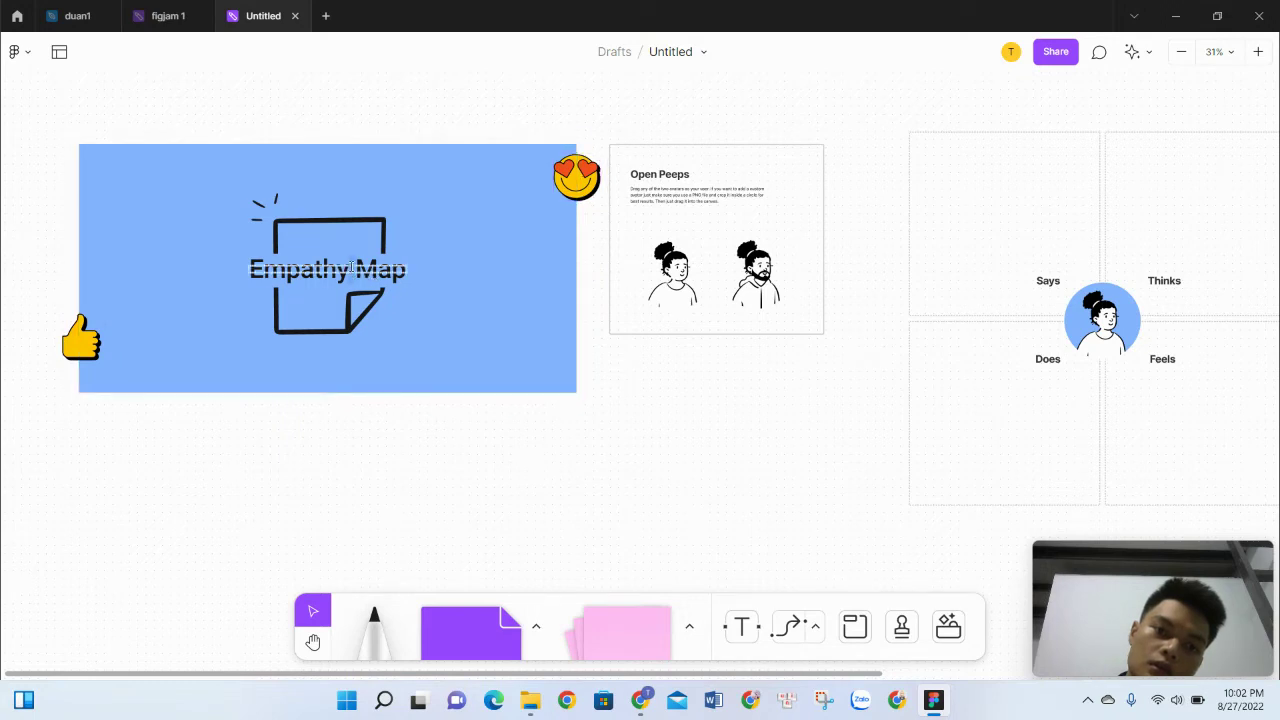
{"action": "left_click", "coordinate": [376, 318]}
{"action": "mouse_move", "coordinate": [474, 304]}
{"action": "left_mouse_down"}
{"action": "mouse_move", "coordinate": [462, 264]}
{"action": "mouse_move", "coordinate": [462, 281]}
{"action": "left_mouse_up"}
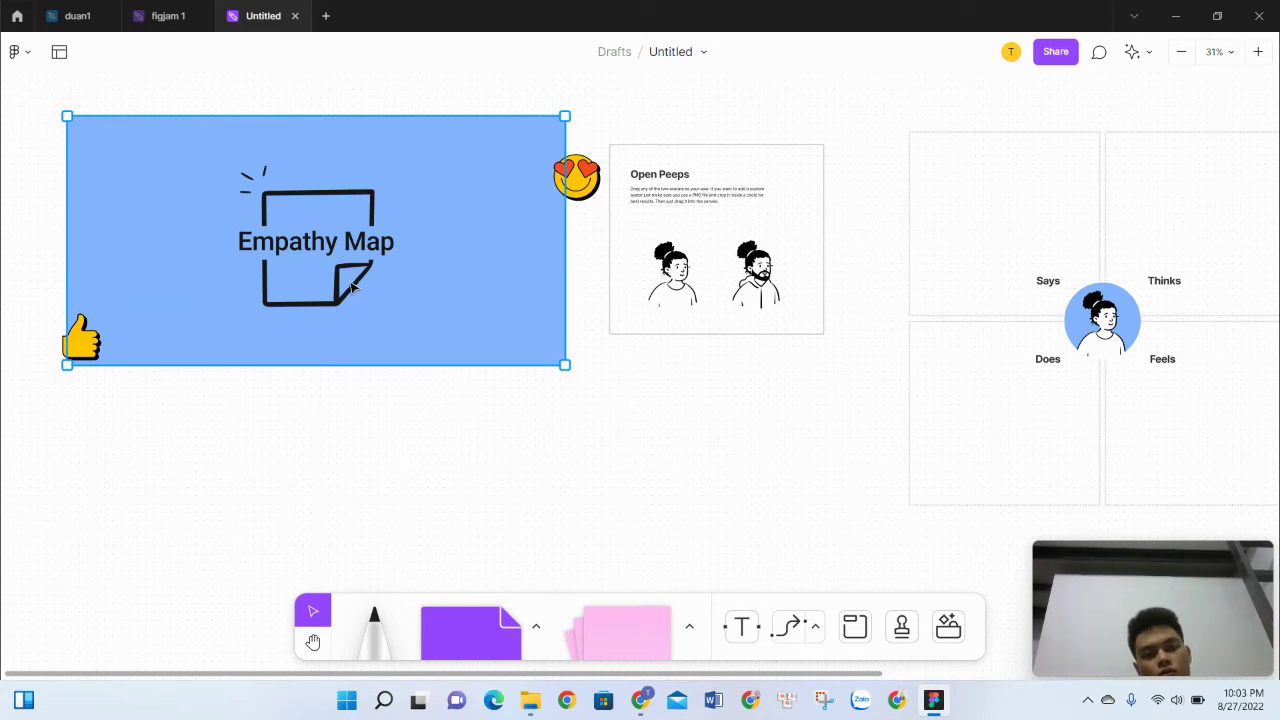
{"action": "left_click", "coordinate": [536, 626]}
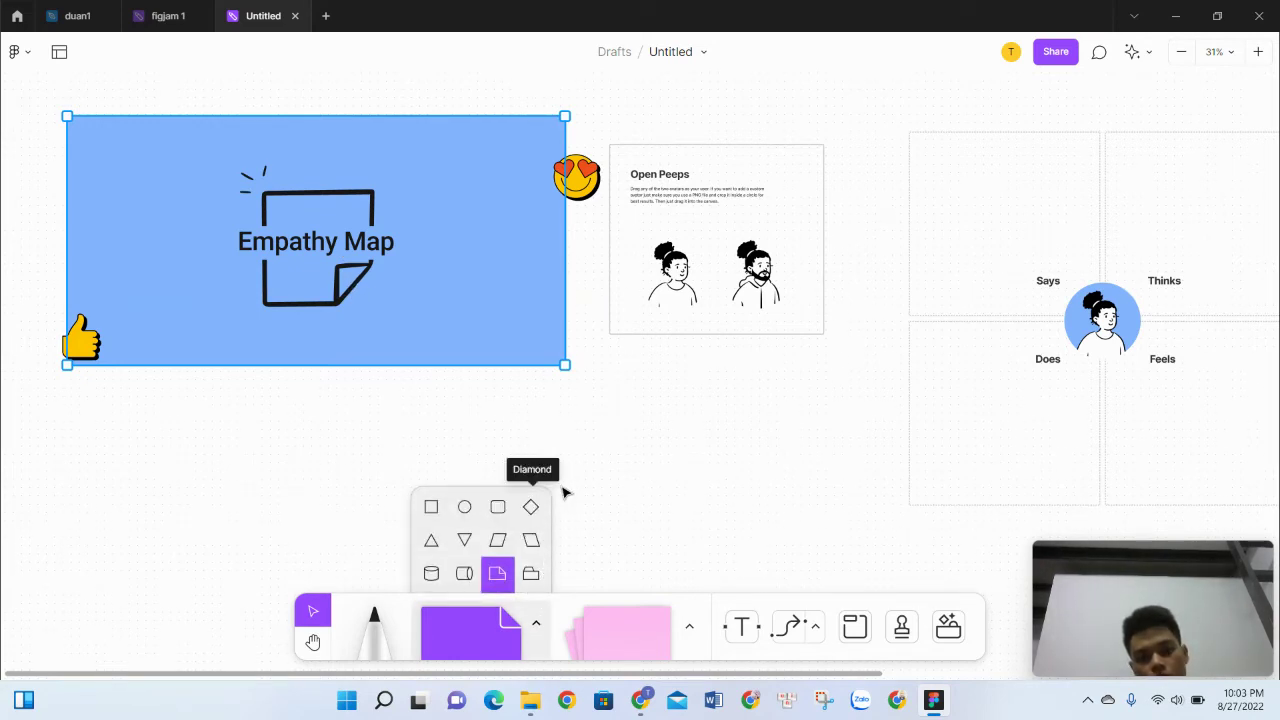
Place a purple folded-corner File shape below the Open Peeps card and select it
{"action": "left_click", "coordinate": [572, 455]}
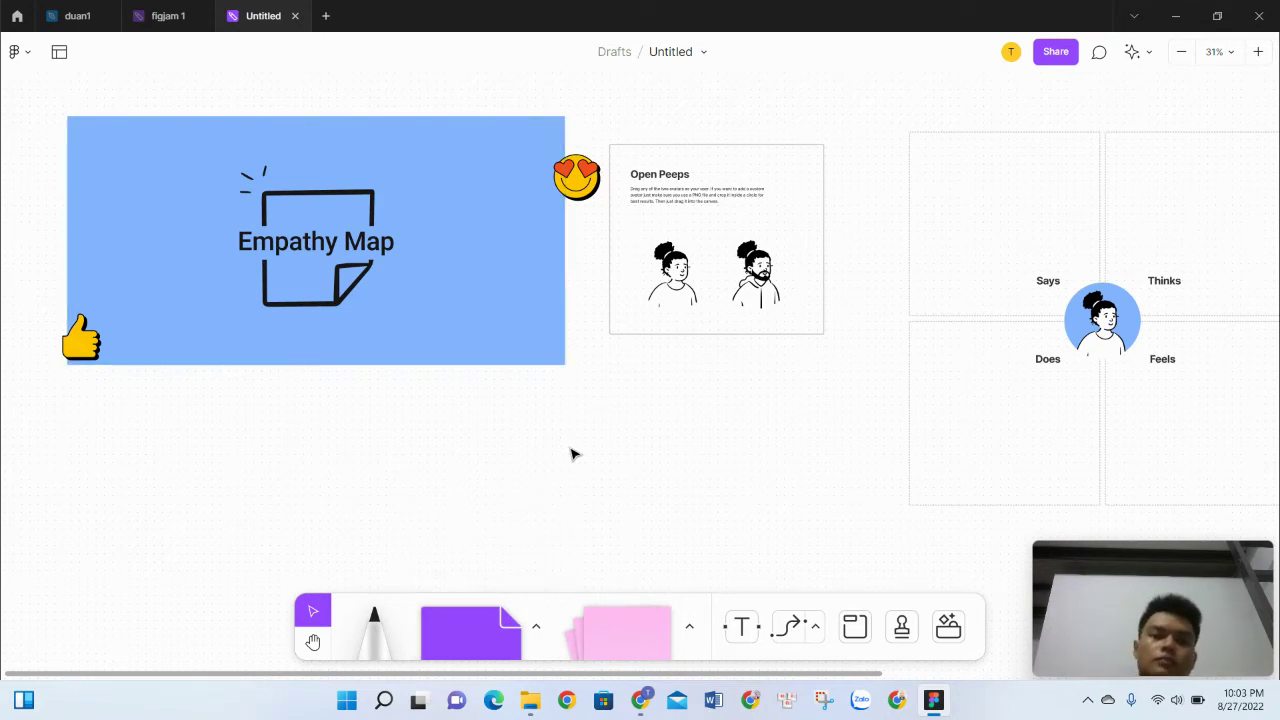
{"action": "left_click", "coordinate": [537, 627]}
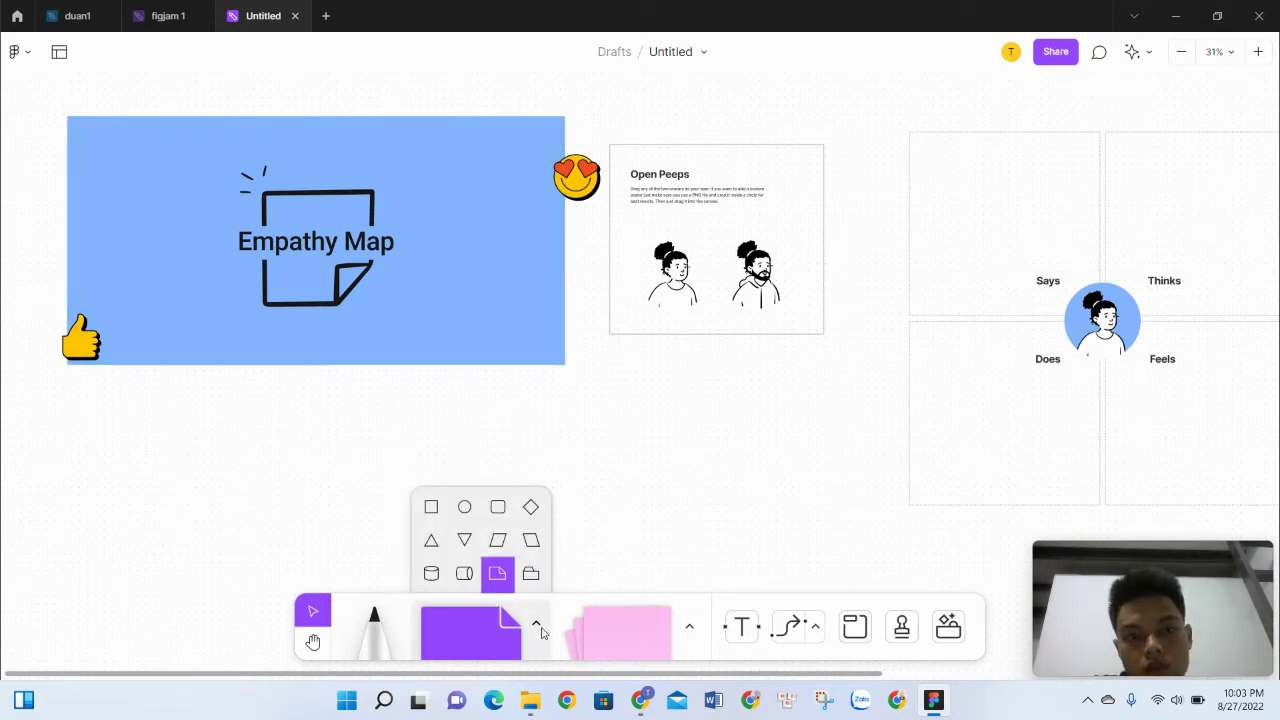
{"action": "left_click", "coordinate": [503, 585]}
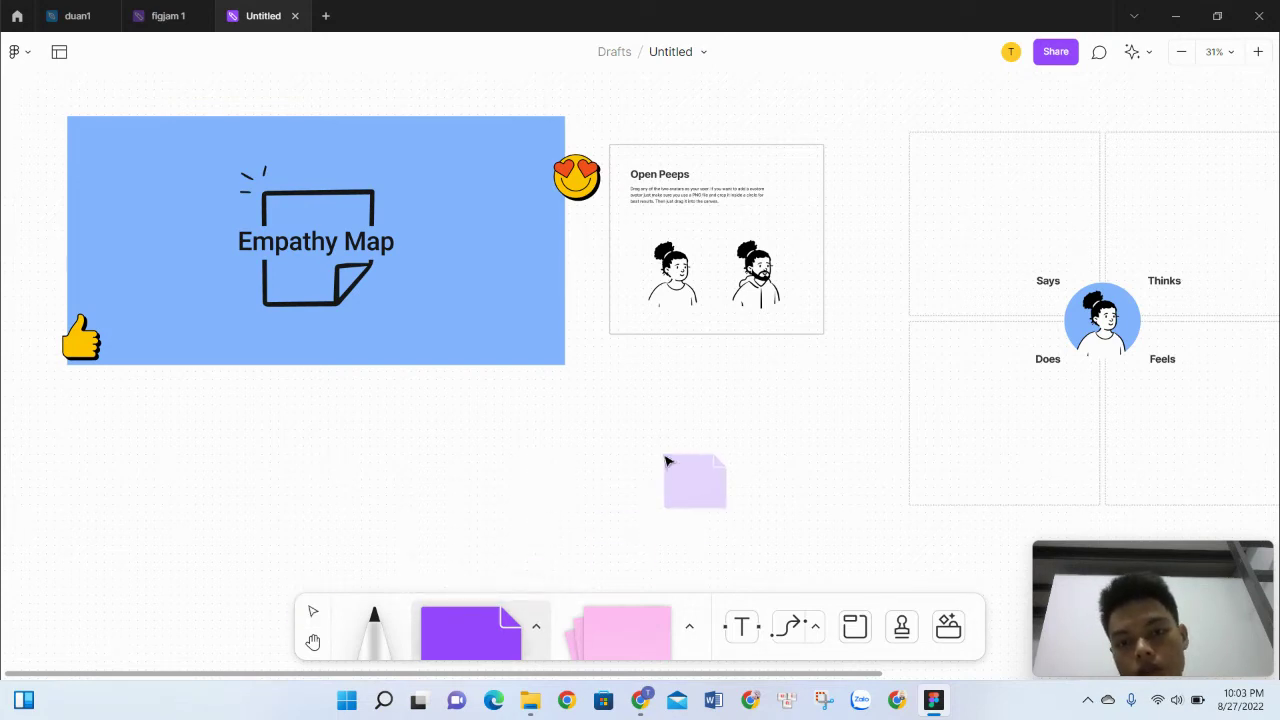
{"action": "left_click", "coordinate": [666, 457]}
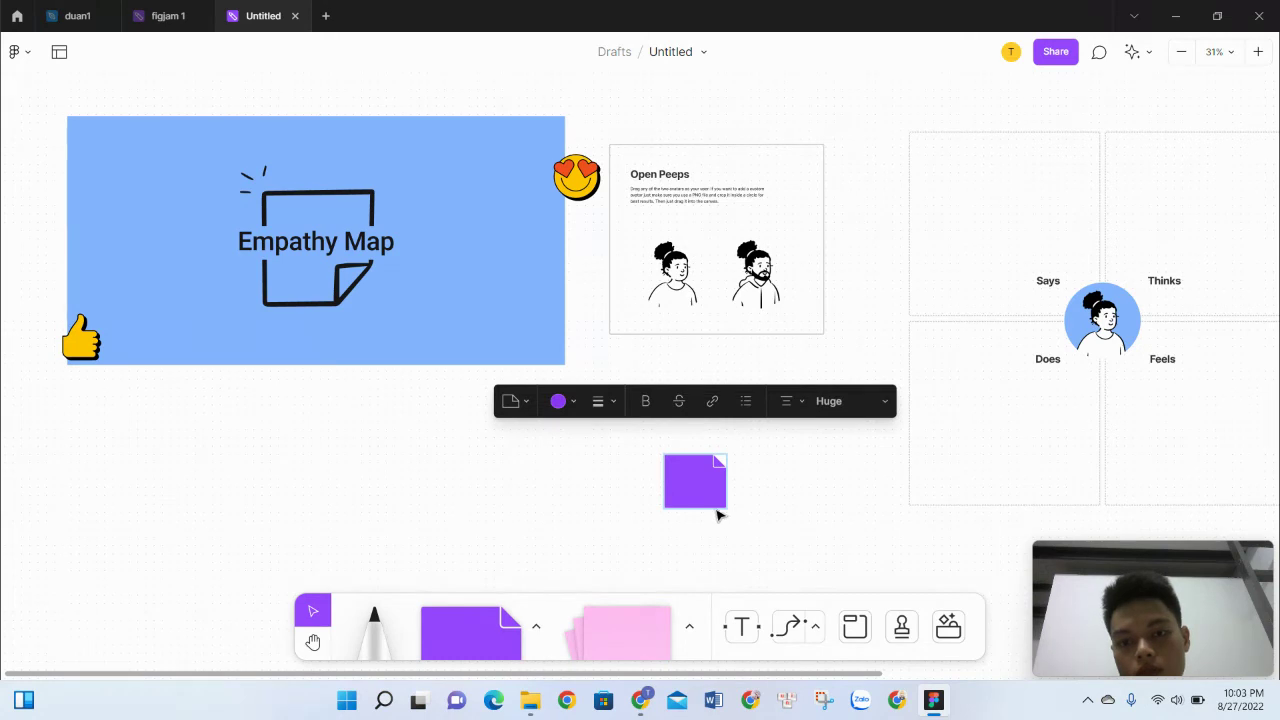
{"action": "right_click", "coordinate": [715, 507]}
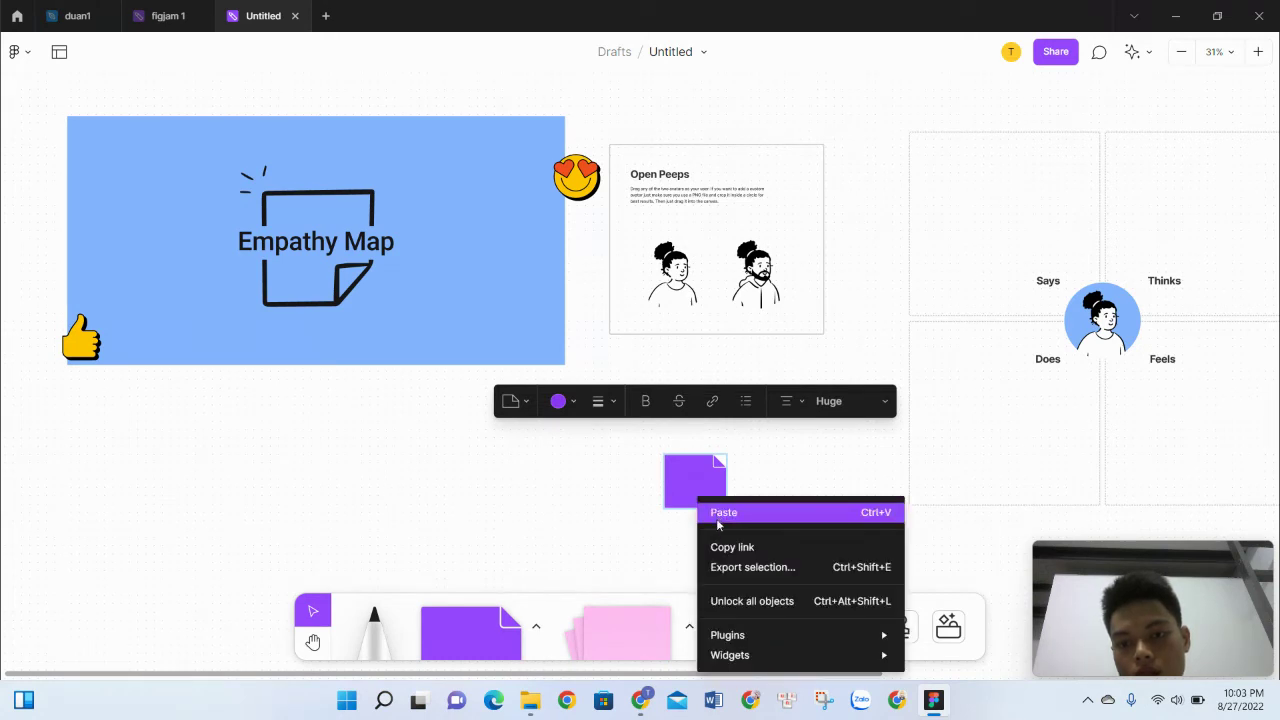
{"action": "mouse_move", "coordinate": [760, 655]}
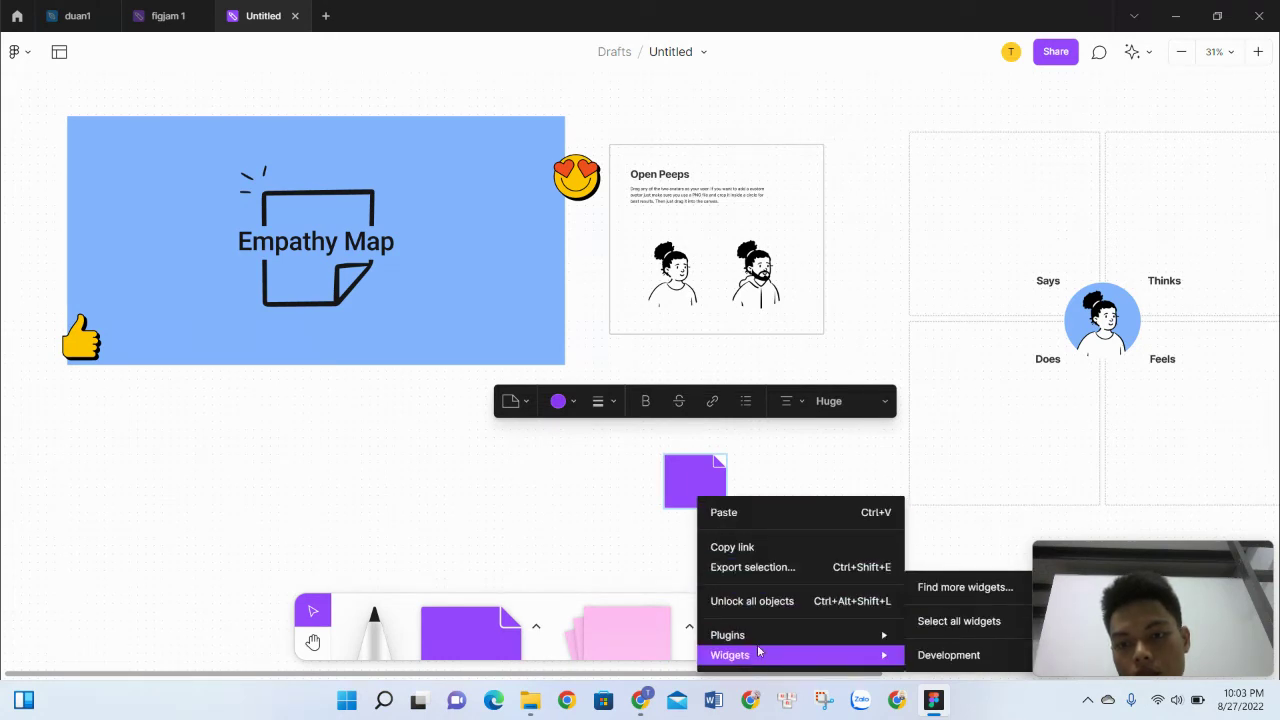
{"action": "left_click", "coordinate": [786, 471]}
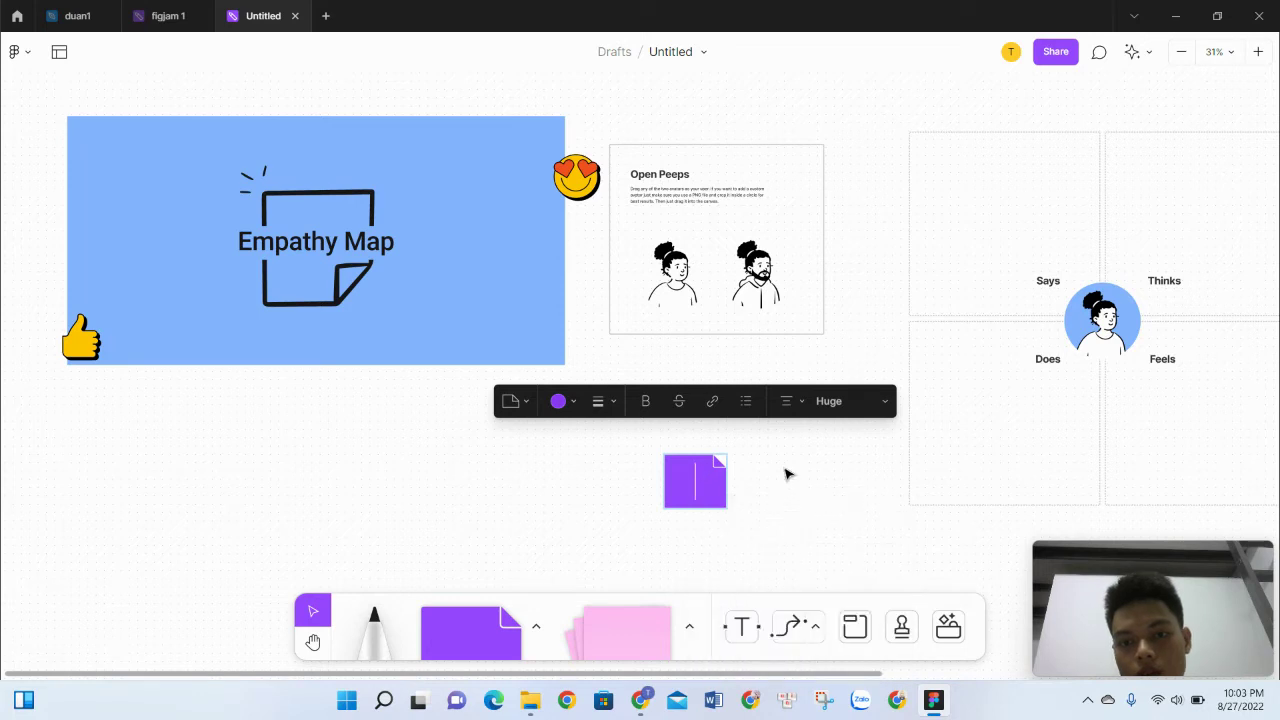
{"action": "left_click", "coordinate": [716, 513]}
{"action": "left_click", "coordinate": [20, 50]}
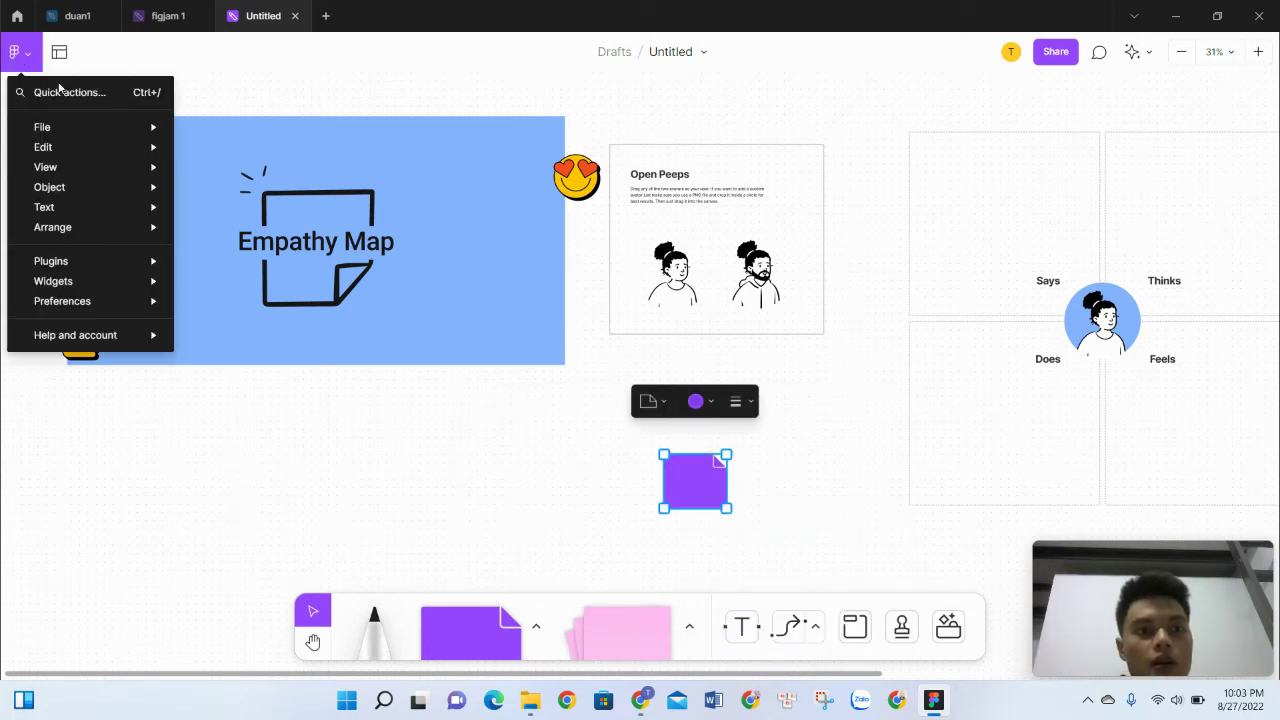
Search the command menu for 'fil', then close it and select the Empathy Map card
{"action": "left_click", "coordinate": [67, 100]}
{"action": "type", "text": "f"}
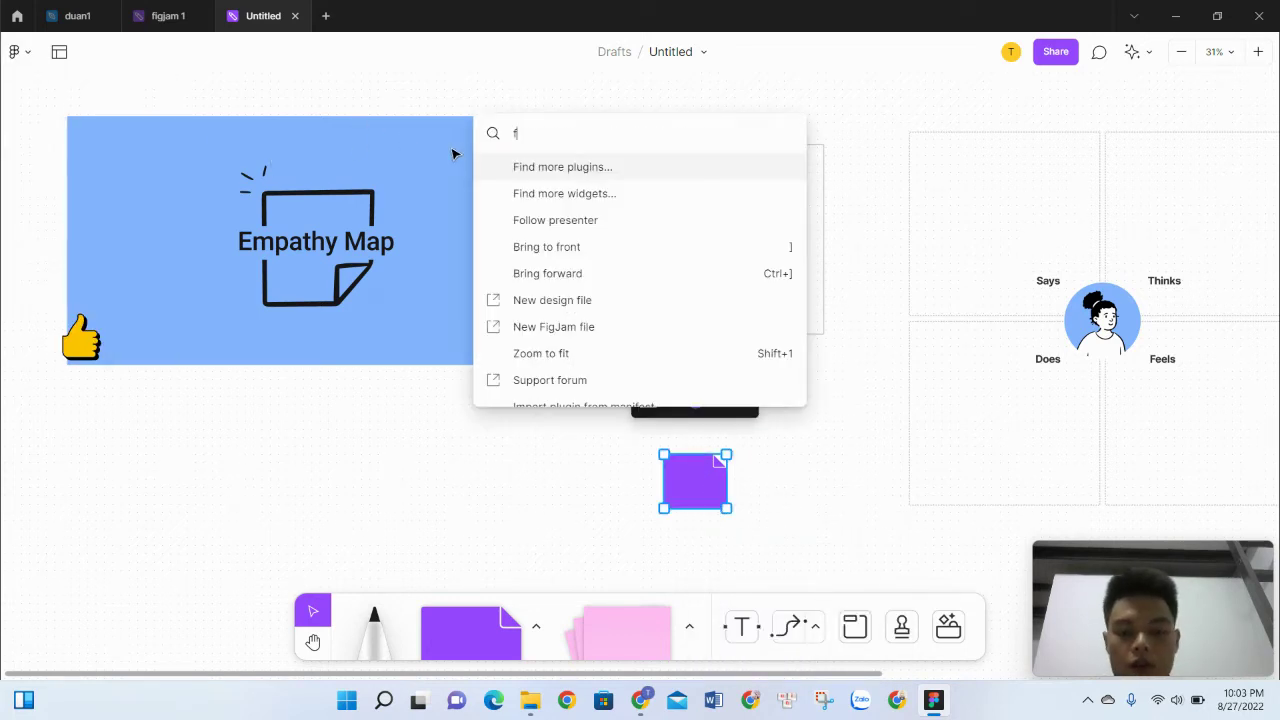
{"action": "type", "text": "i"}
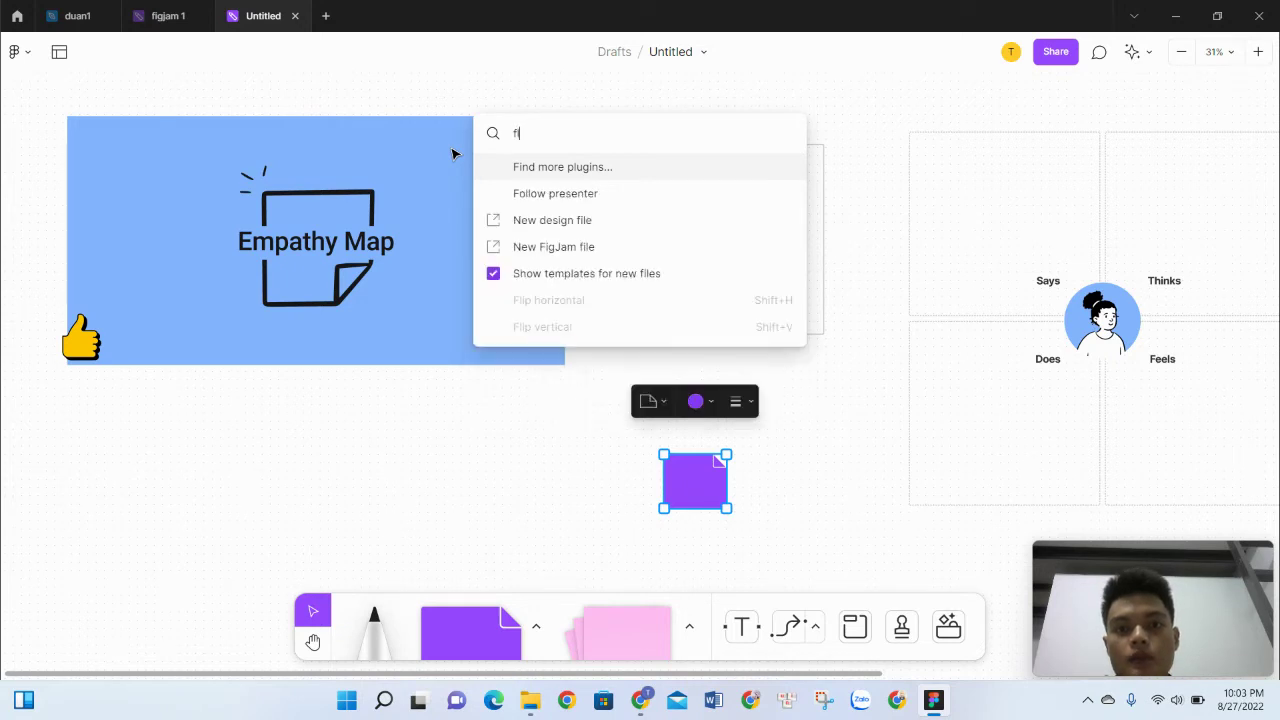
{"action": "type", "text": "l"}
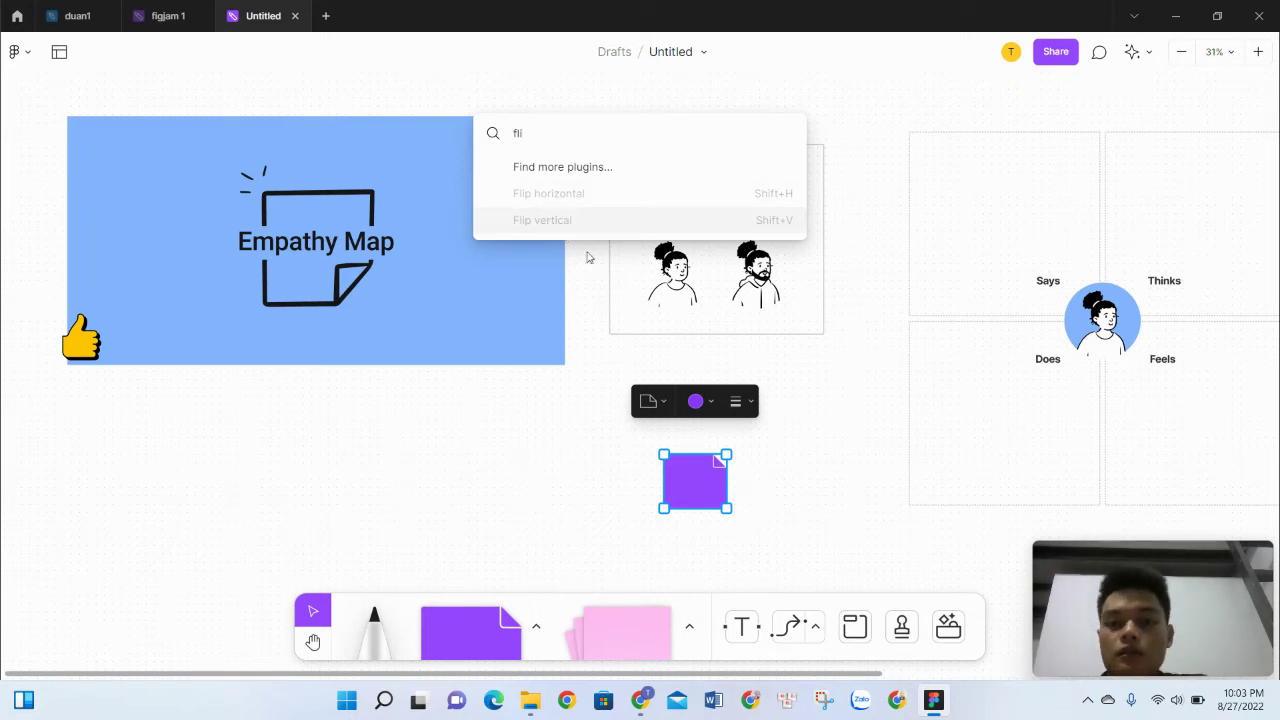
{"action": "left_click", "coordinate": [280, 303]}
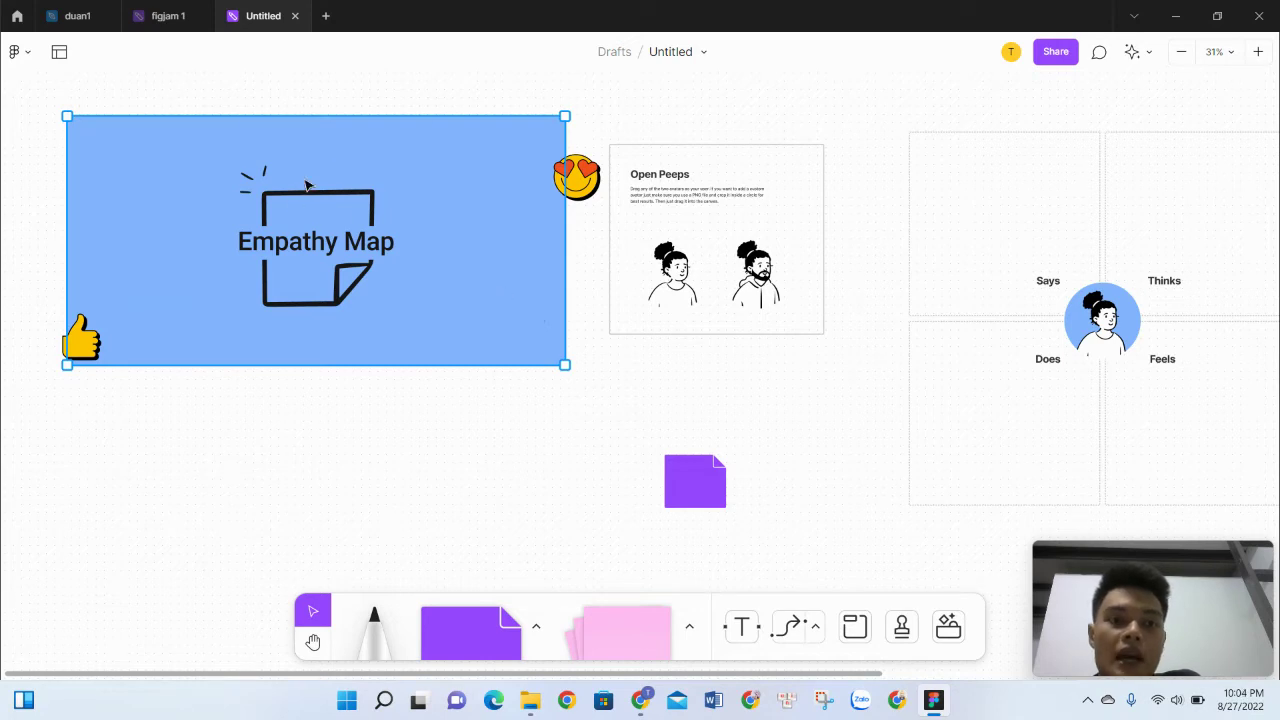
Place the cartoon cat image from Downloads and drag it below the Empathy Map banner
{"action": "left_click", "coordinate": [18, 51]}
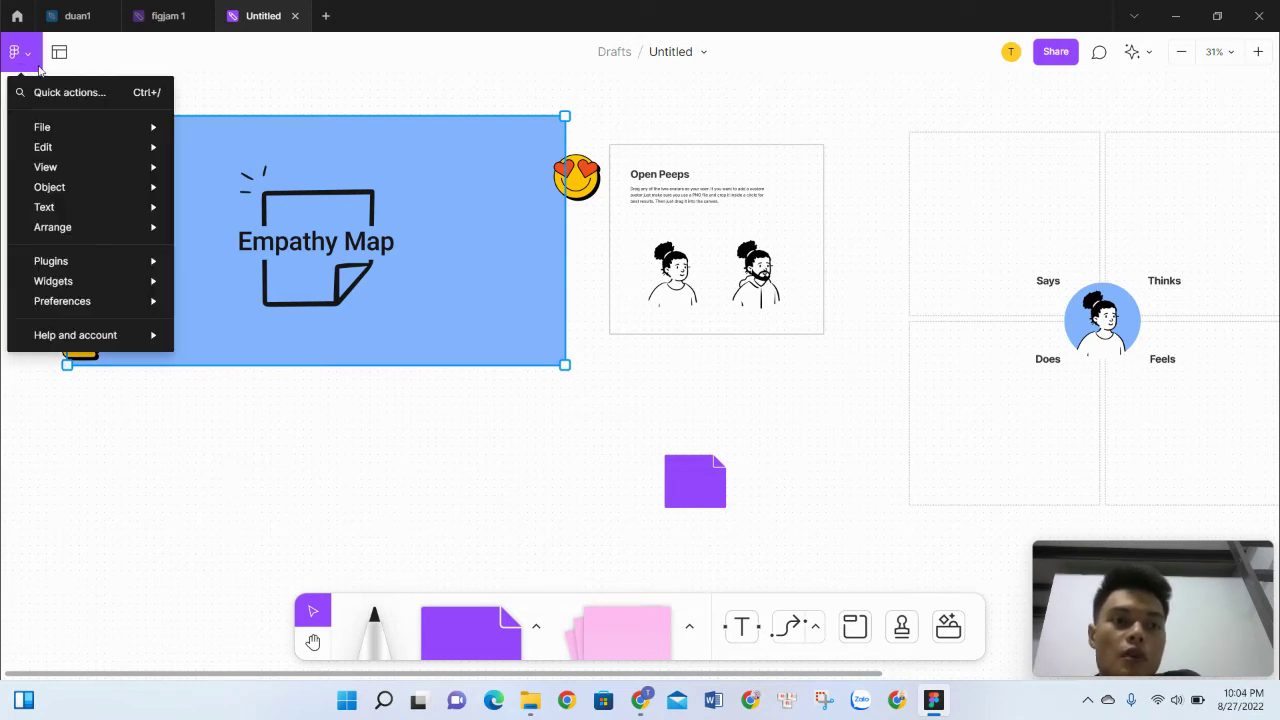
{"action": "left_click", "coordinate": [70, 92]}
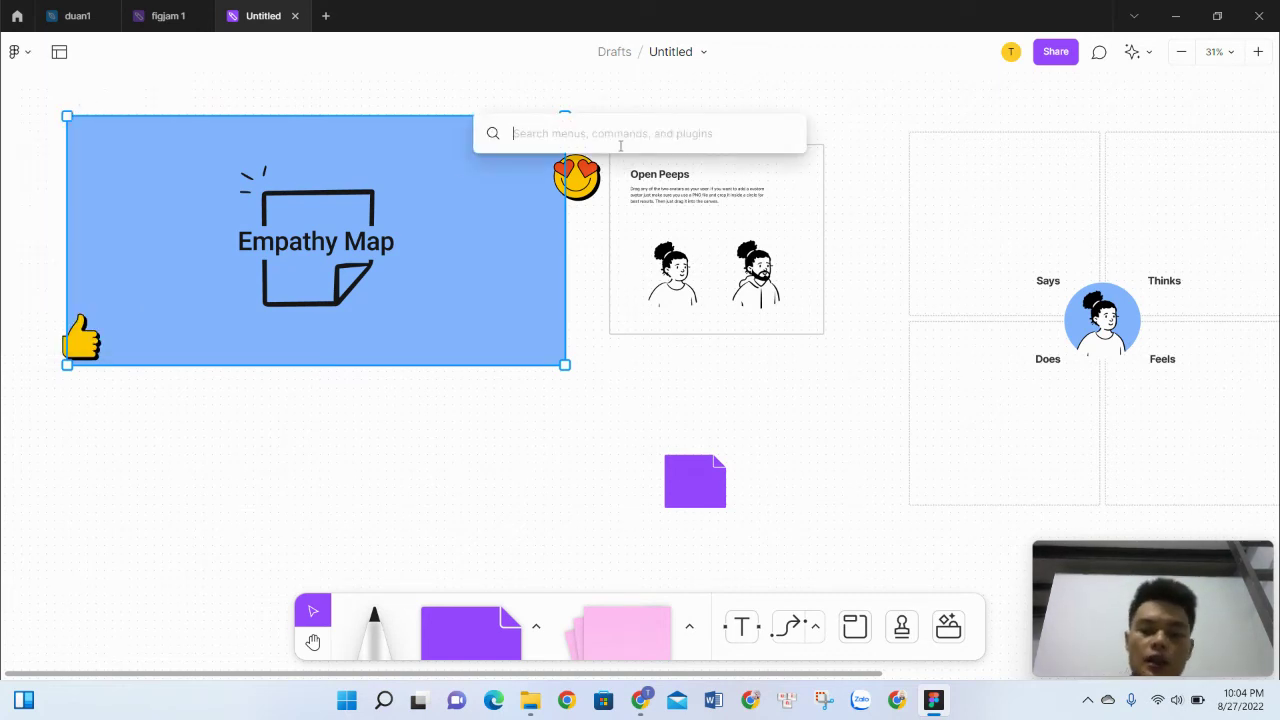
{"action": "type", "text": "lpal"}
{"action": "key", "text": "BackSpace"}
{"action": "type", "text": "pla"}
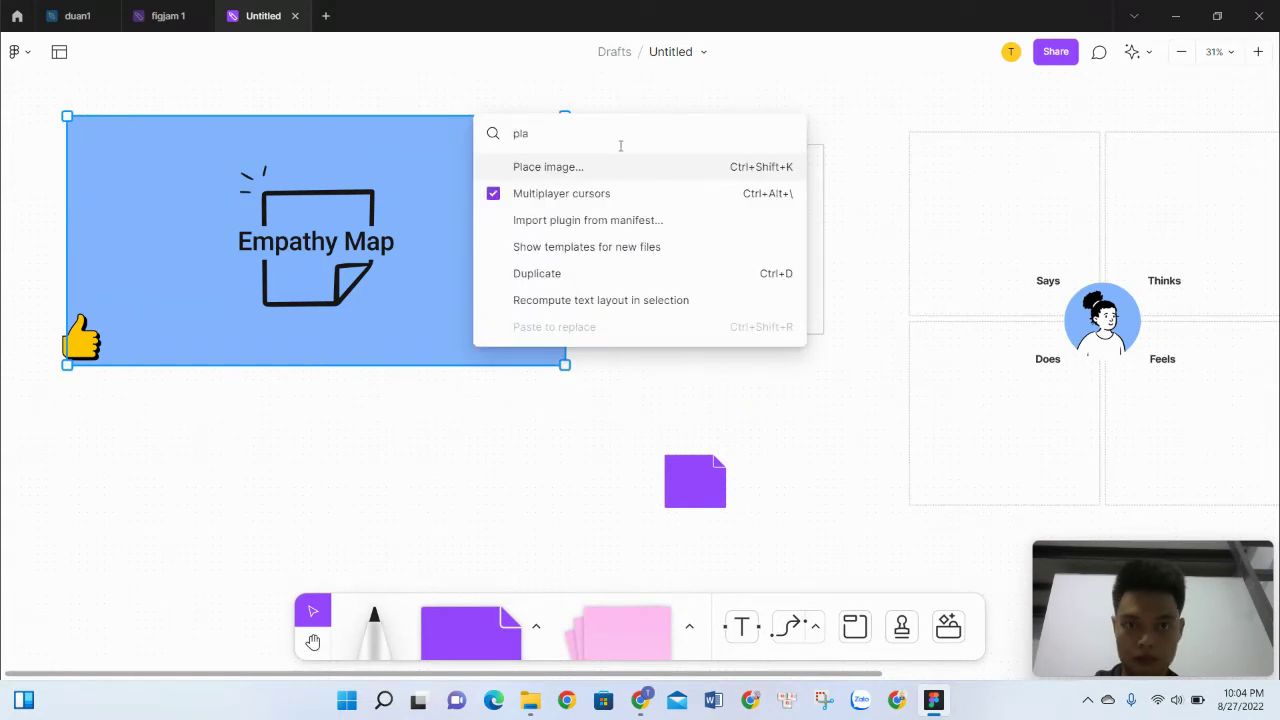
{"action": "left_click", "coordinate": [608, 168]}
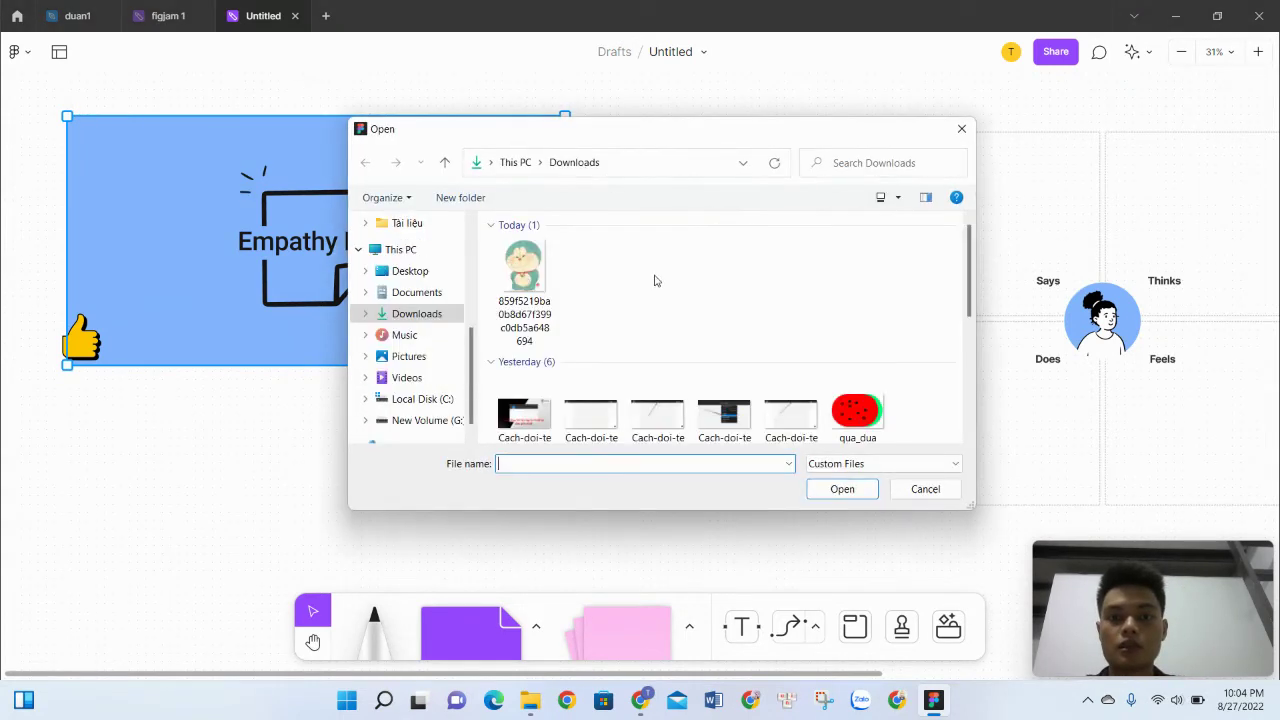
{"action": "double_click", "coordinate": [530, 290]}
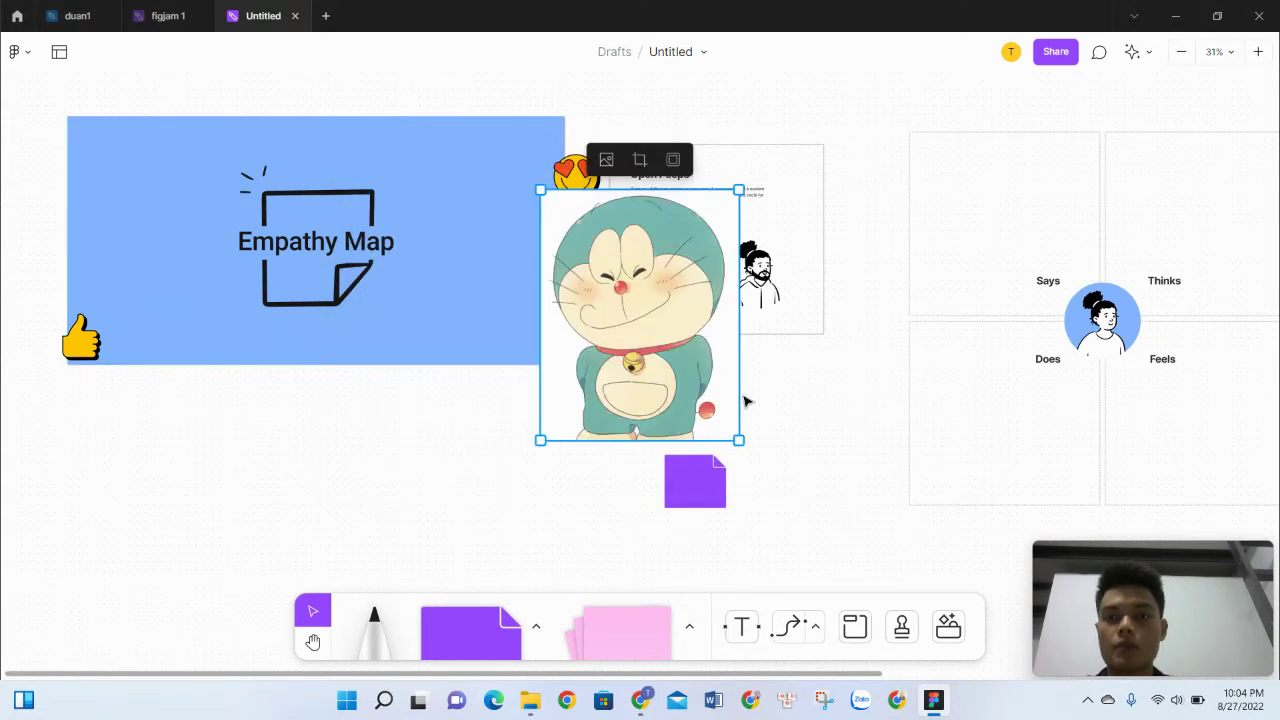
{"action": "left_click_drag", "start_coordinate": [645, 362], "coordinate": [185, 548]}
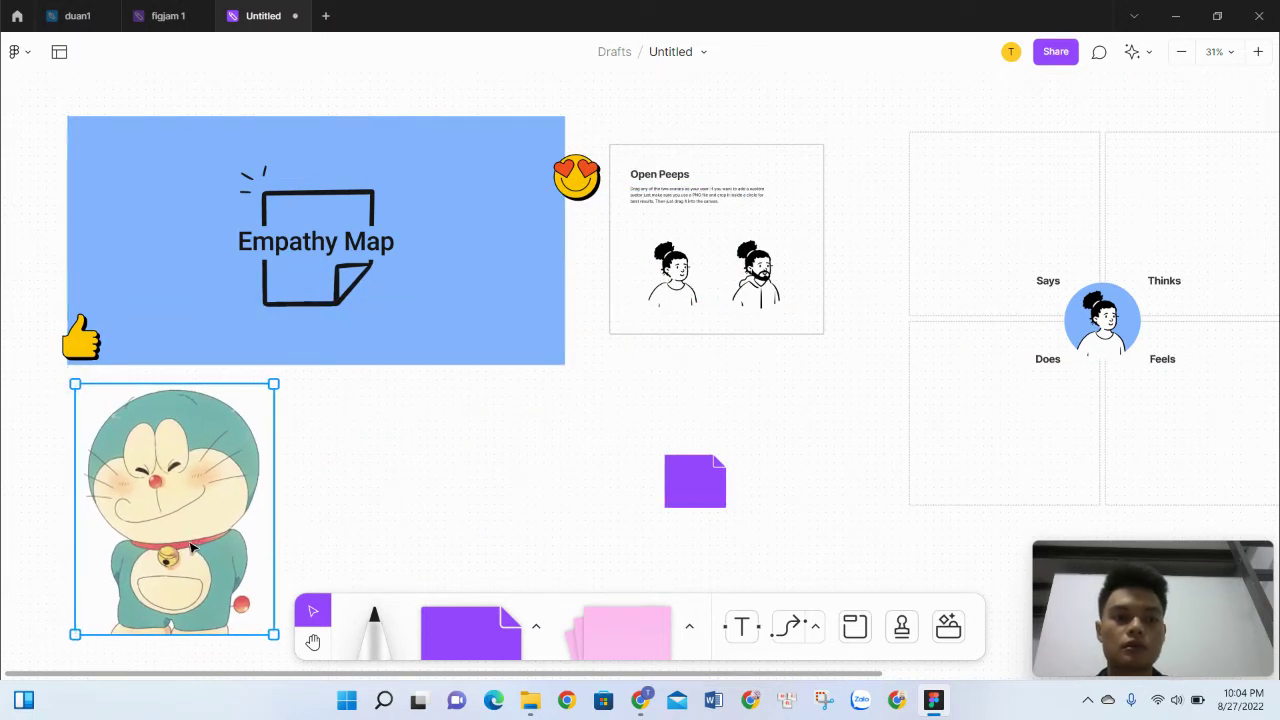
Deselect the image, then select and deselect the heart-eyes emoji sticker
{"action": "left_click", "coordinate": [365, 539]}
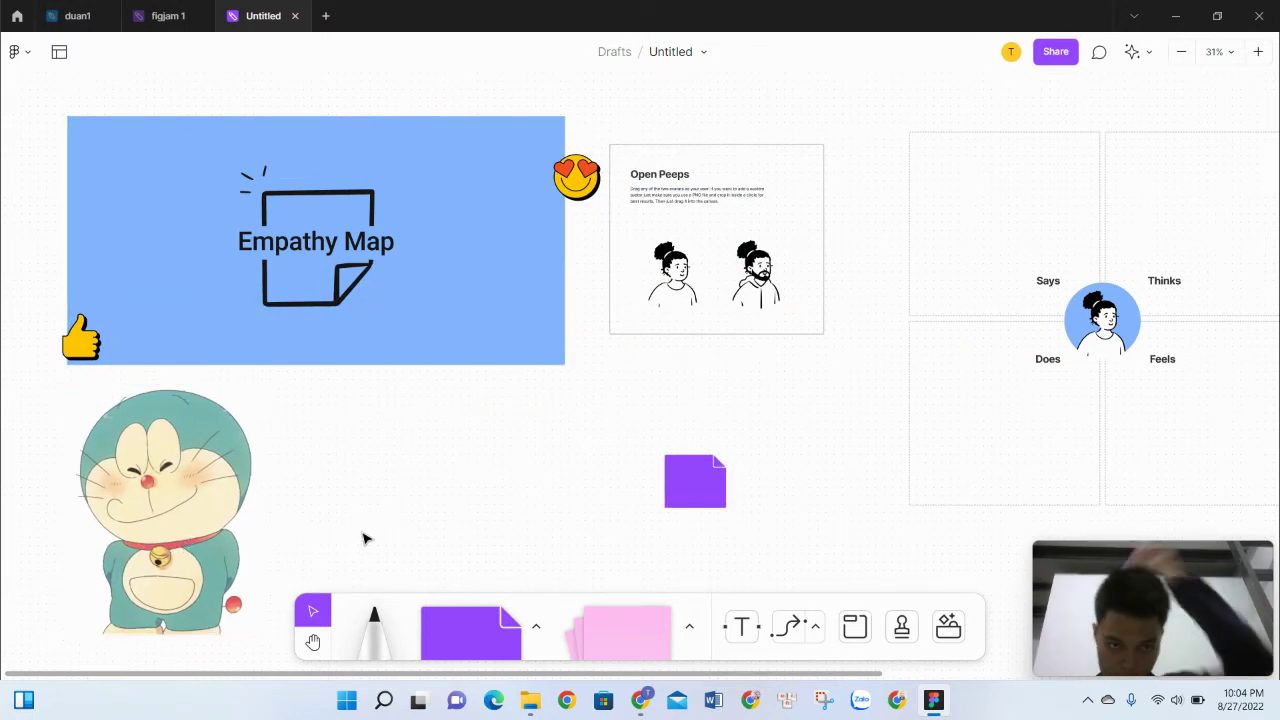
{"action": "left_click", "coordinate": [580, 188]}
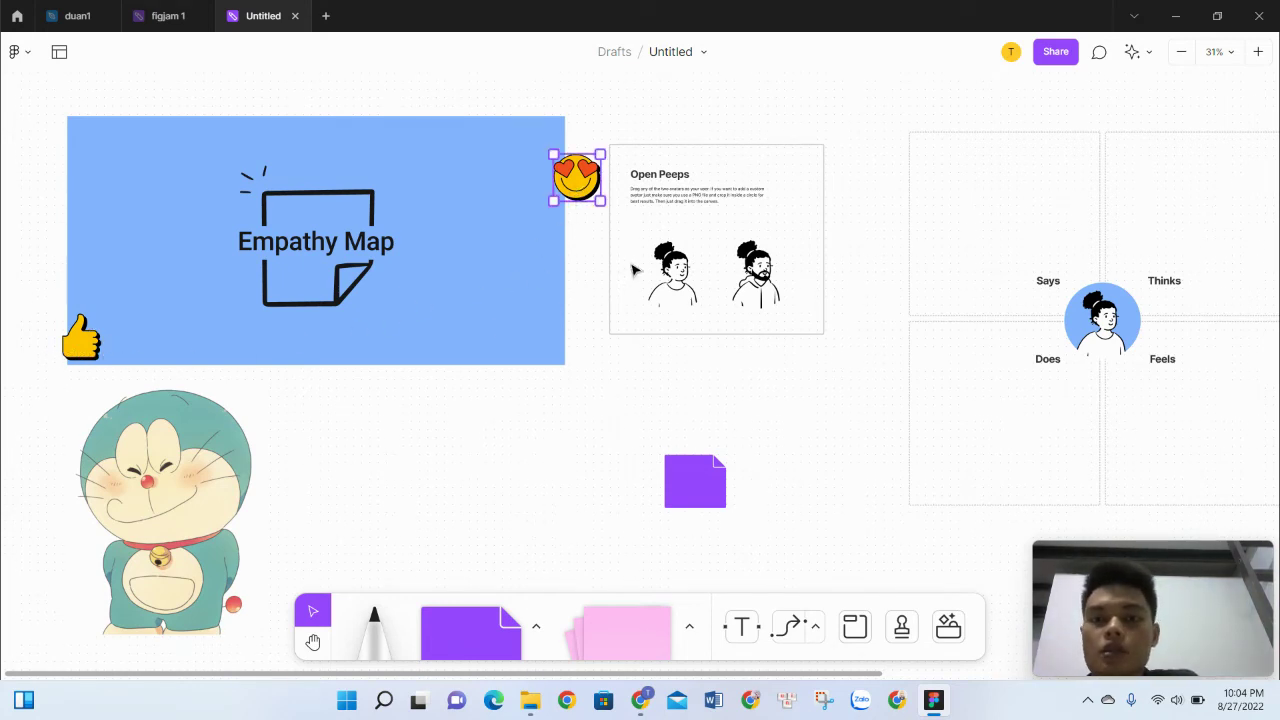
{"action": "left_click", "coordinate": [584, 271]}
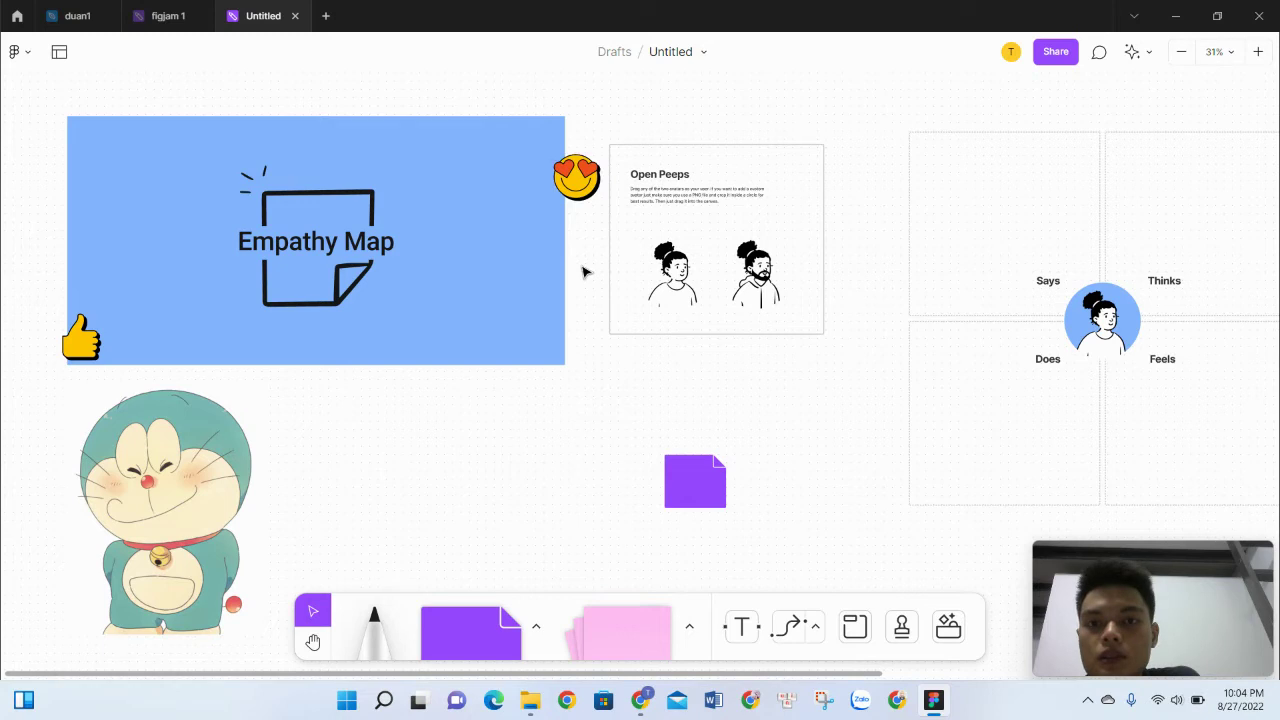
{"action": "left_click", "coordinate": [658, 196]}
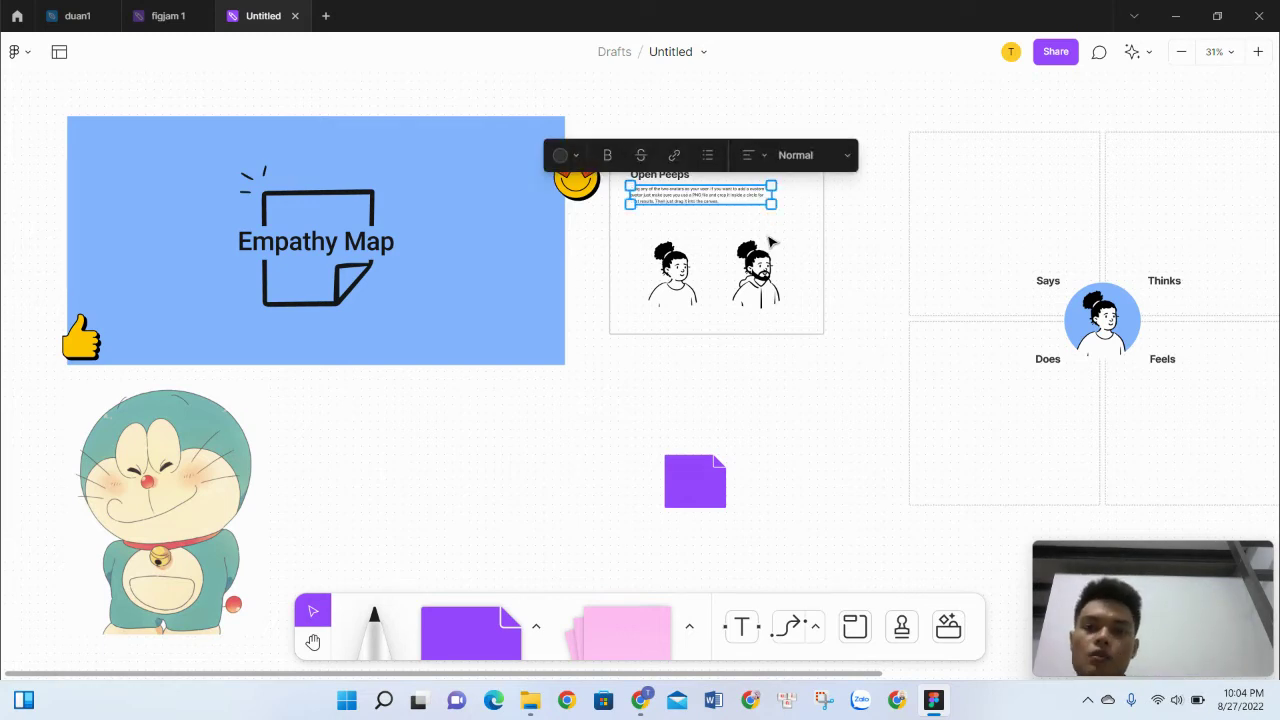
{"action": "scroll", "coordinate": [770, 241], "scroll_direction": "up", "scroll_amount": 1, "text": "ctrl"}
{"action": "scroll", "coordinate": [775, 240], "scroll_direction": "up", "scroll_amount": 3, "text": "ctrl"}
{"action": "scroll", "coordinate": [778, 240], "scroll_direction": "up", "scroll_amount": 1, "text": "ctrl"}
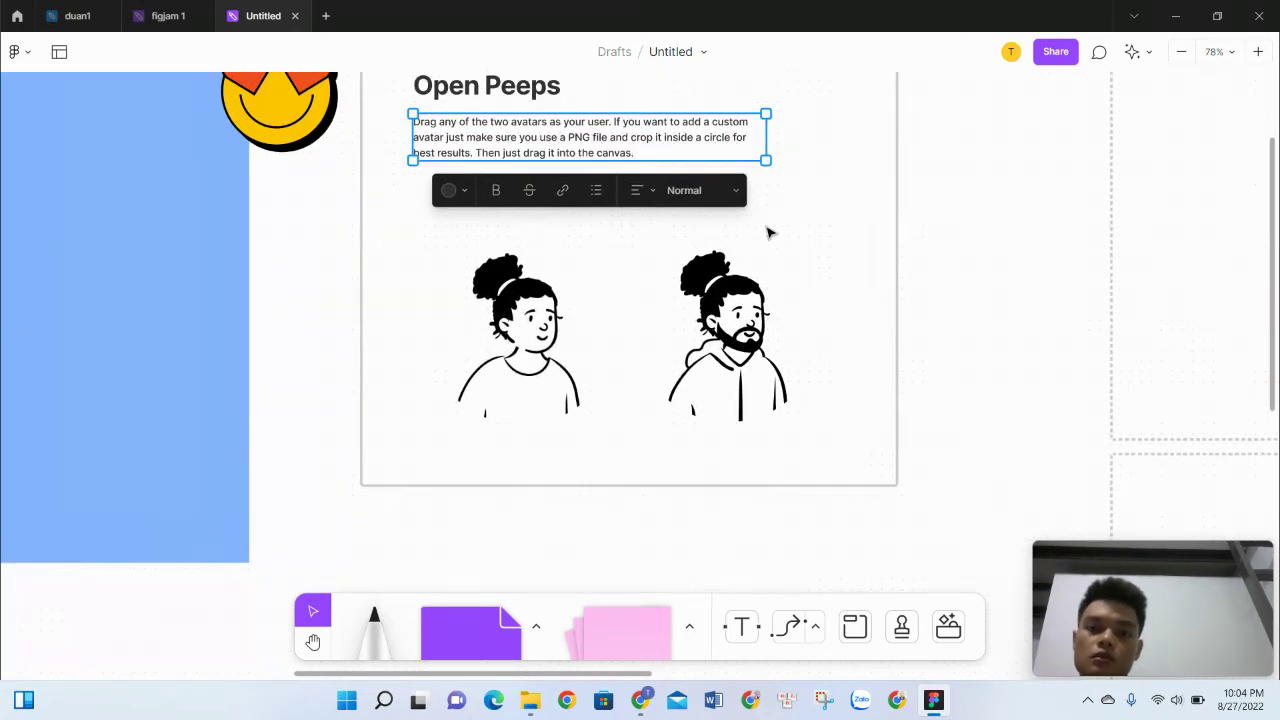
{"action": "scroll", "coordinate": [766, 231], "scroll_direction": "up", "scroll_amount": 3}
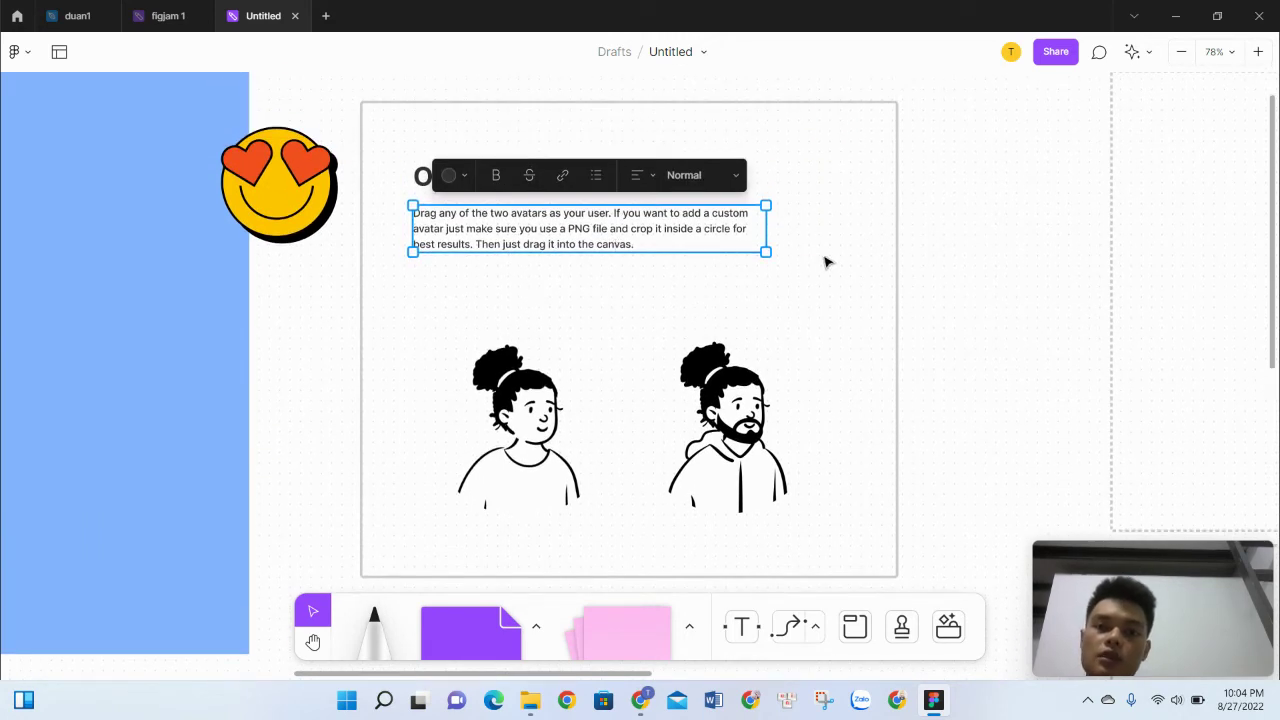
{"action": "left_click", "coordinate": [895, 258]}
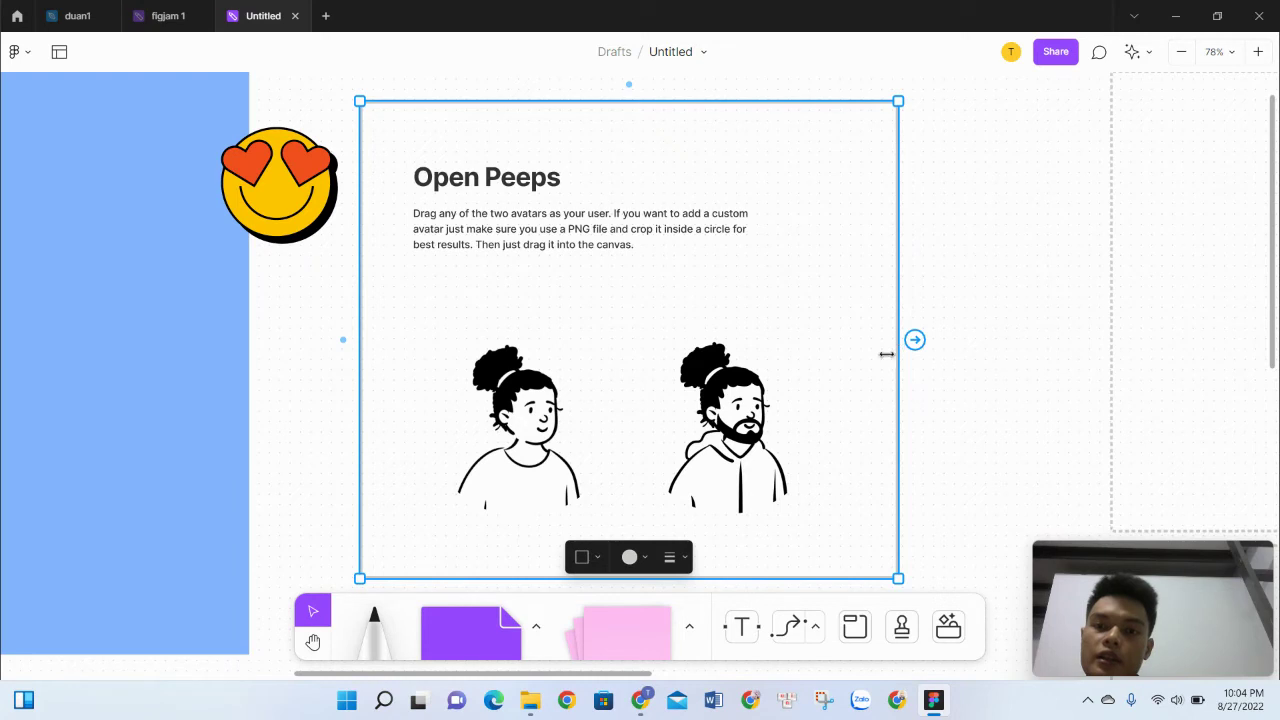
{"action": "scroll", "coordinate": [779, 431], "scroll_direction": "down", "scroll_amount": 1}
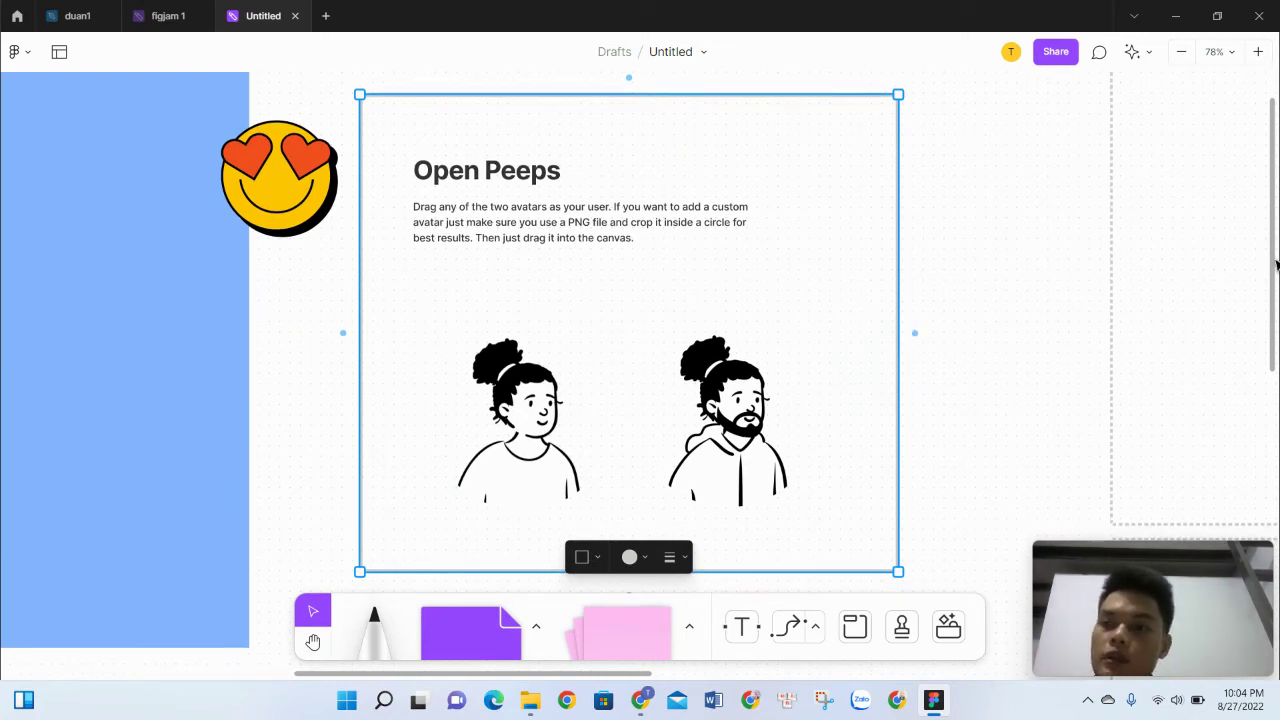
{"action": "scroll", "coordinate": [520, 426], "scroll_direction": "down", "scroll_amount": 2}
{"action": "scroll", "coordinate": [520, 426], "scroll_direction": "down", "scroll_amount": 2}
{"action": "scroll", "coordinate": [520, 426], "scroll_direction": "up", "scroll_amount": 3}
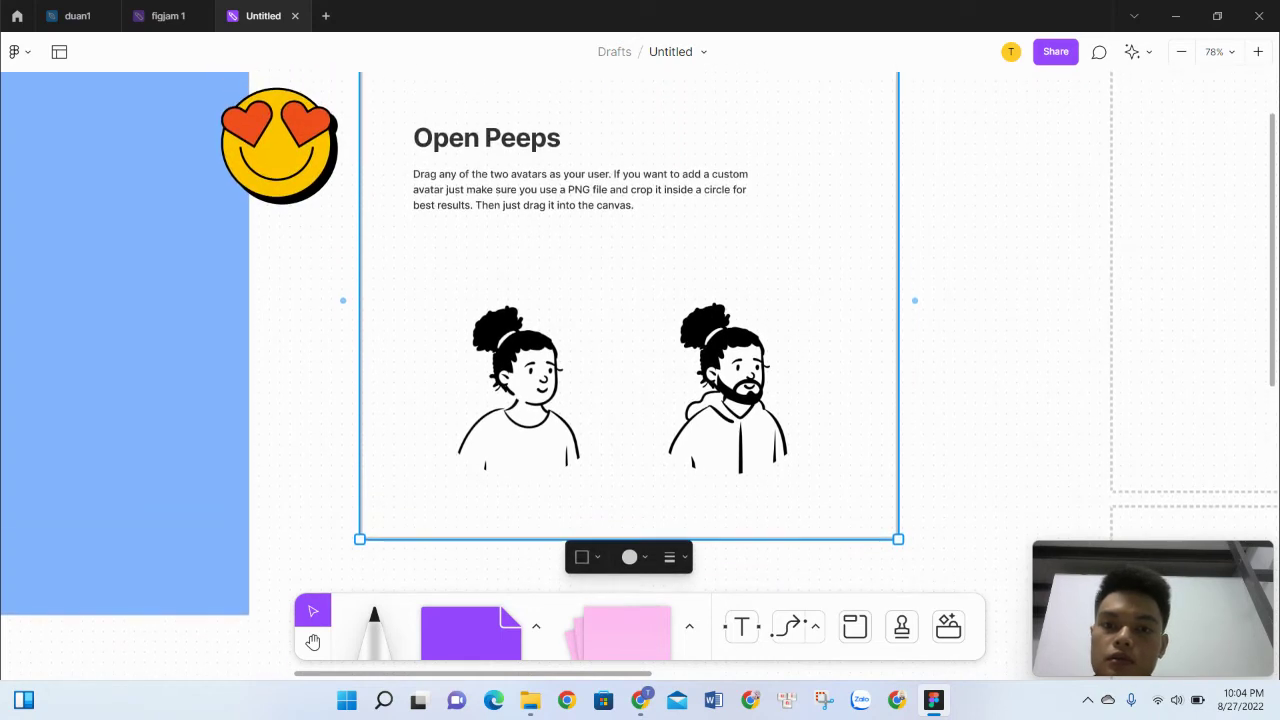
{"action": "scroll", "coordinate": [520, 426], "scroll_direction": "up", "scroll_amount": 2}
{"action": "left_click", "coordinate": [716, 426]}
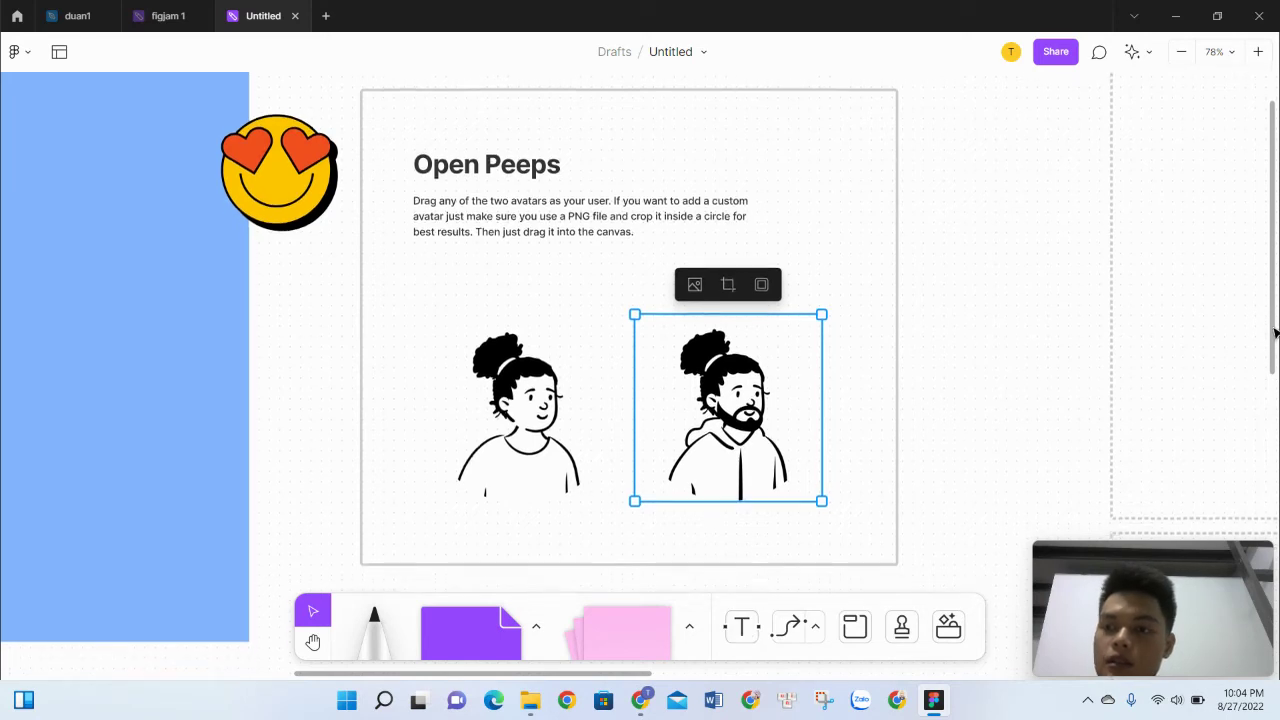
{"action": "left_click_drag", "start_coordinate": [1274, 322], "coordinate": [1274, 537]}
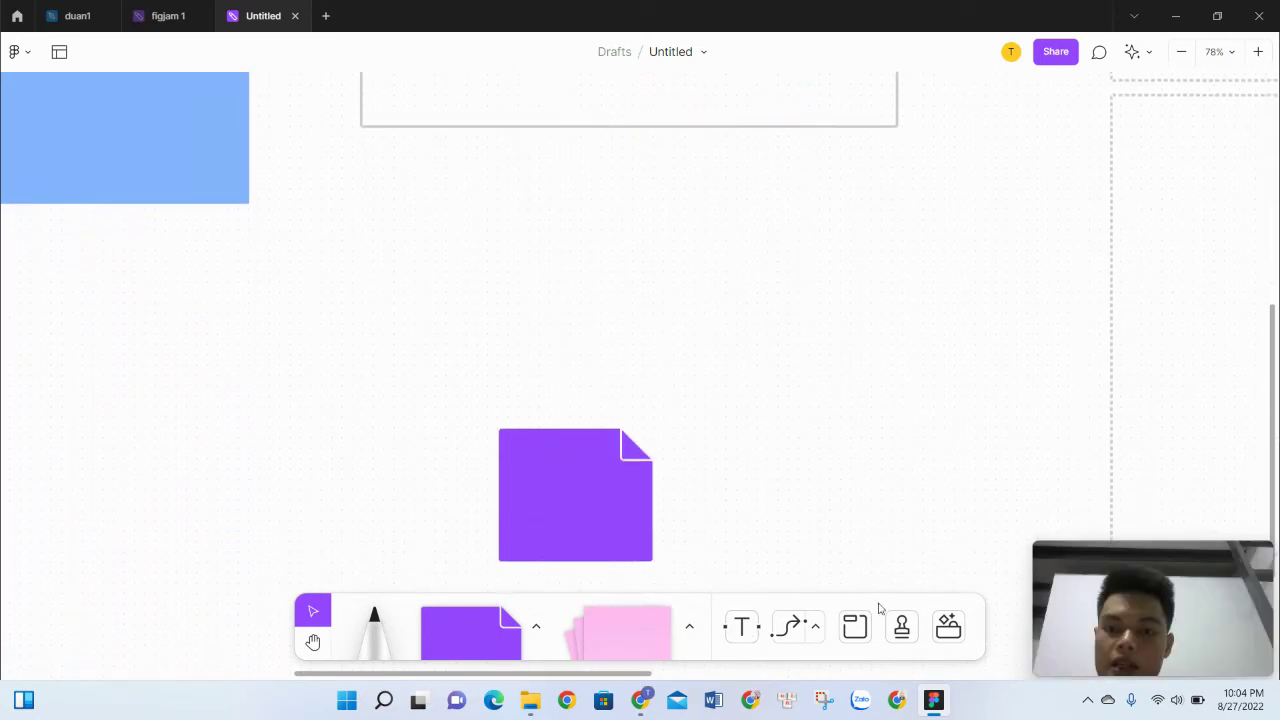
Draw a purple square, remove its fill, and widen it into an outlined rectangle
{"action": "left_click", "coordinate": [536, 626]}
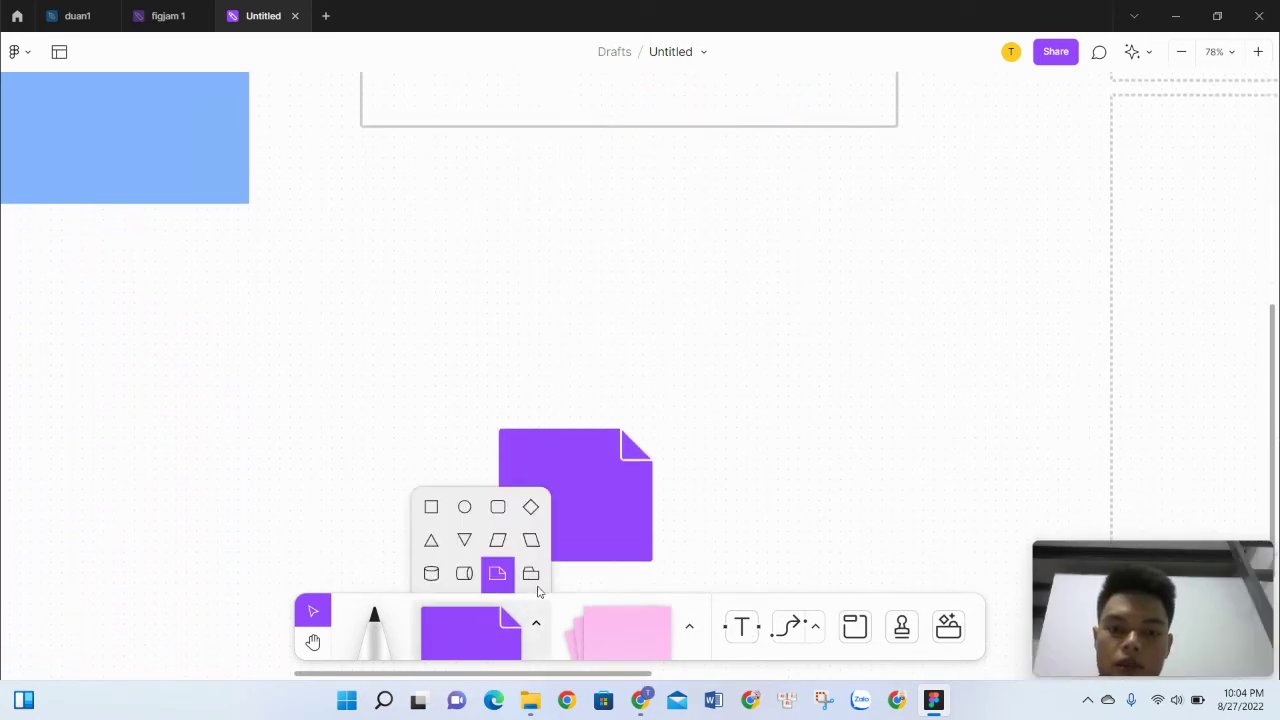
{"action": "left_click", "coordinate": [432, 507]}
{"action": "left_click", "coordinate": [717, 221]}
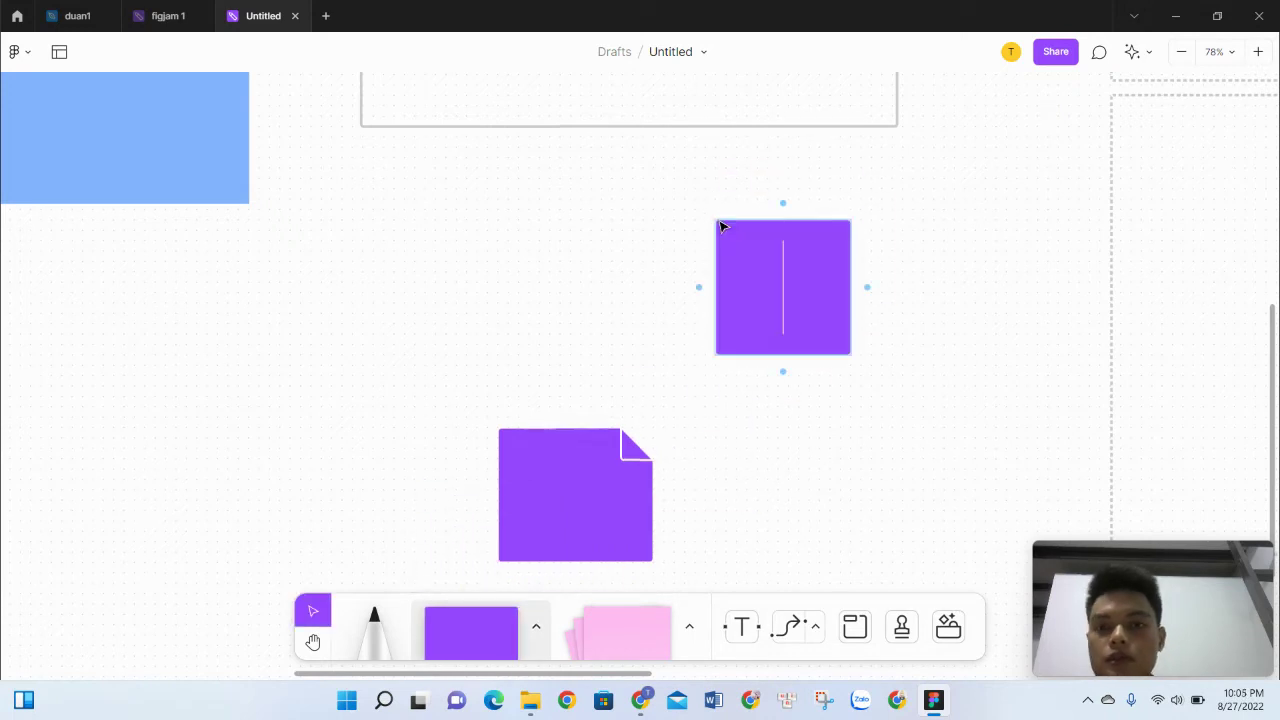
{"action": "left_click", "coordinate": [829, 279]}
{"action": "left_click", "coordinate": [654, 168]}
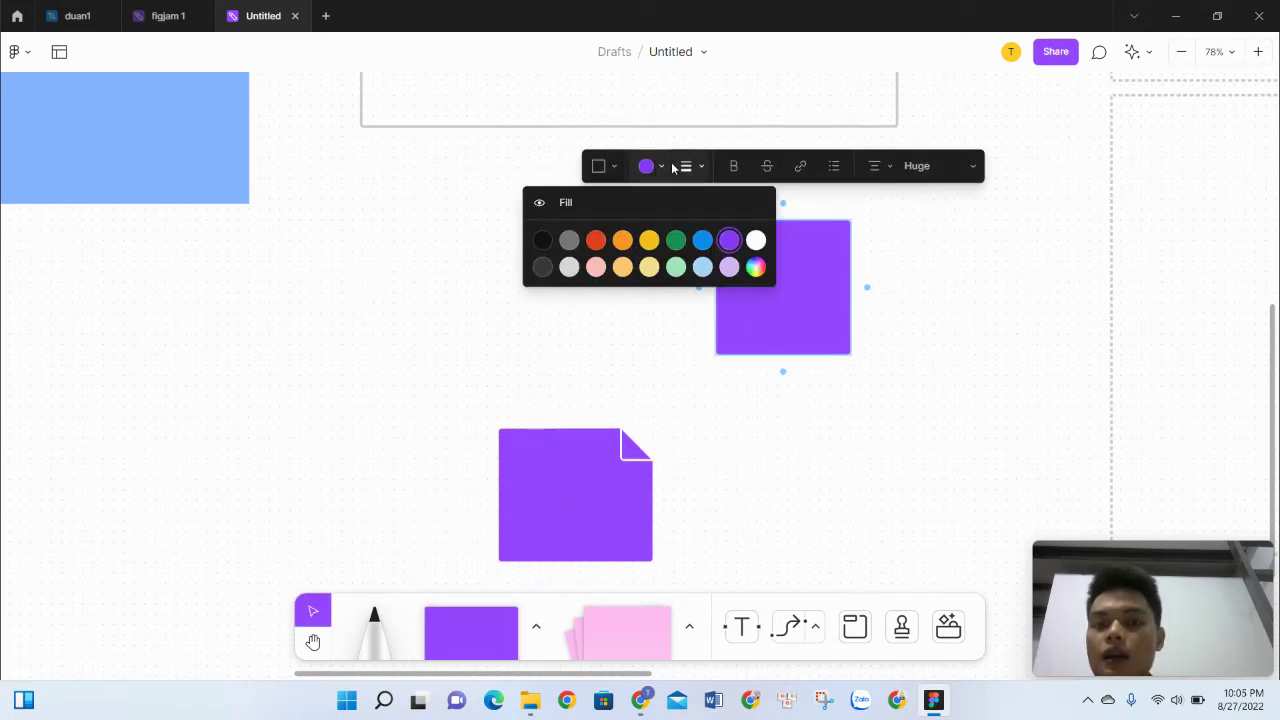
{"action": "left_click", "coordinate": [539, 205]}
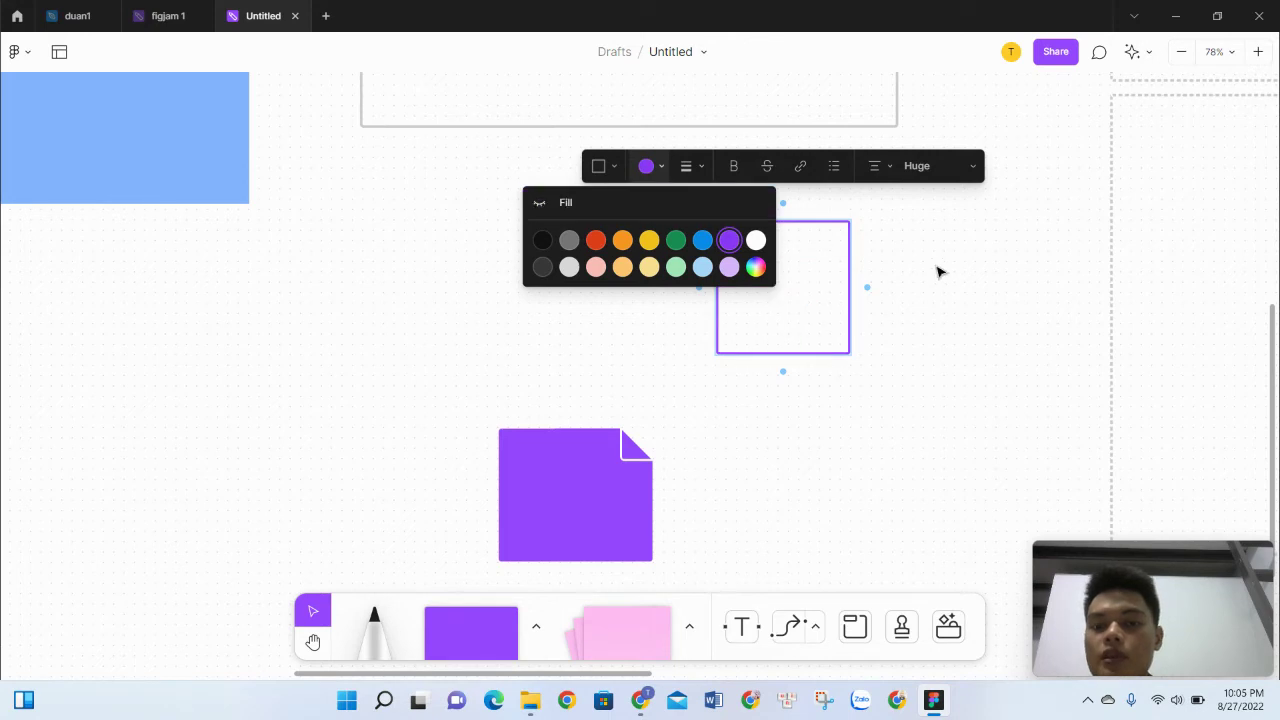
{"action": "left_click", "coordinate": [850, 348]}
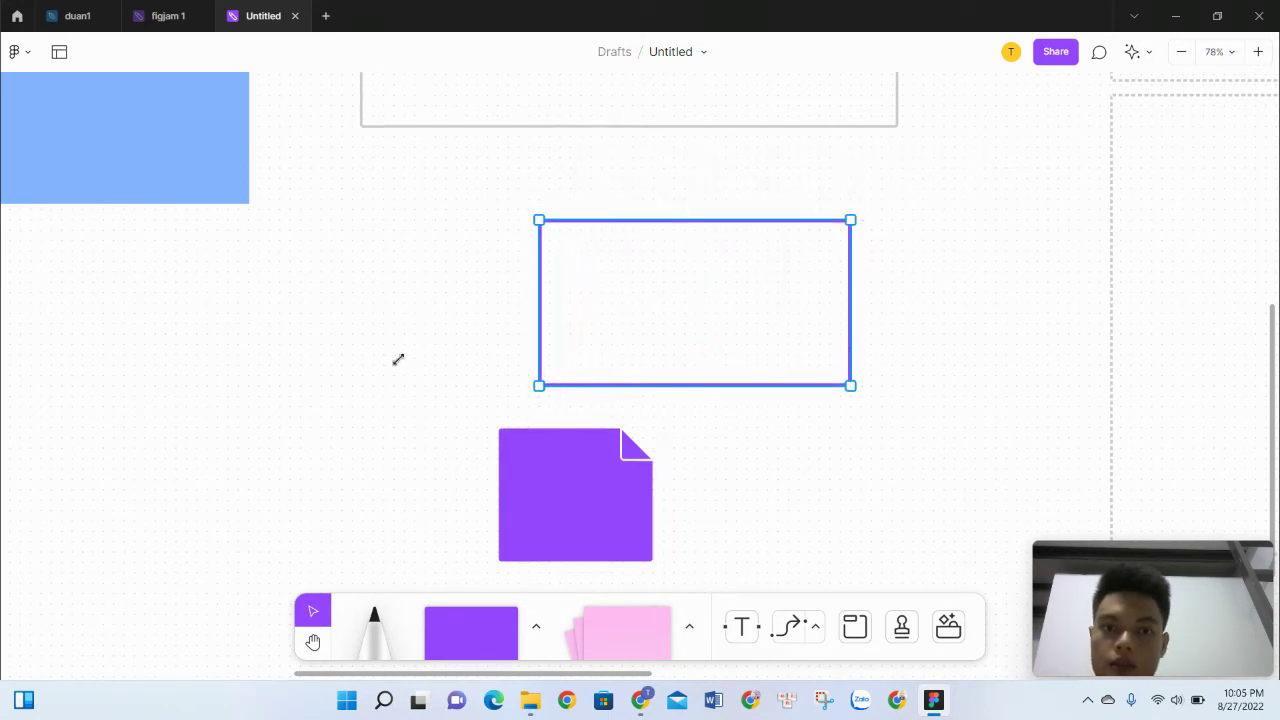
{"action": "left_click_drag", "start_coordinate": [714, 354], "coordinate": [394, 354]}
{"action": "left_click", "coordinate": [797, 417]}
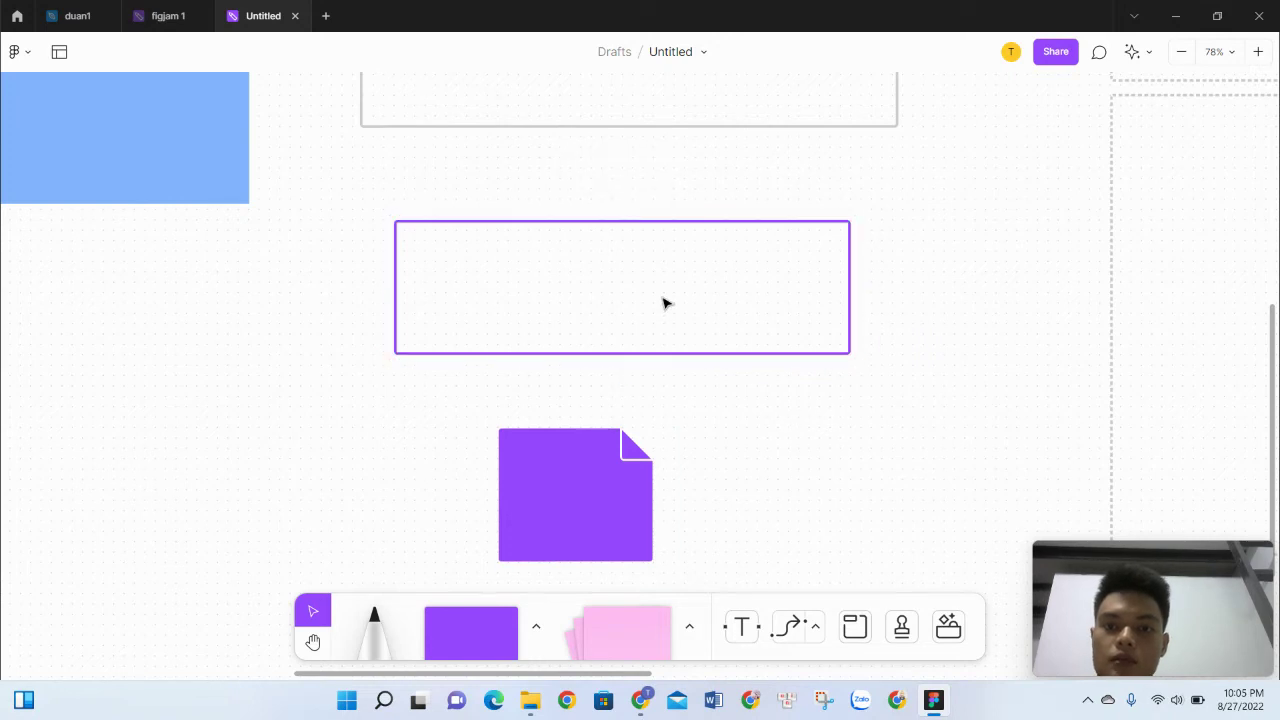
Add the title 'tieu de' inside the rectangle and stretch its text box taller
{"action": "left_click", "coordinate": [750, 632]}
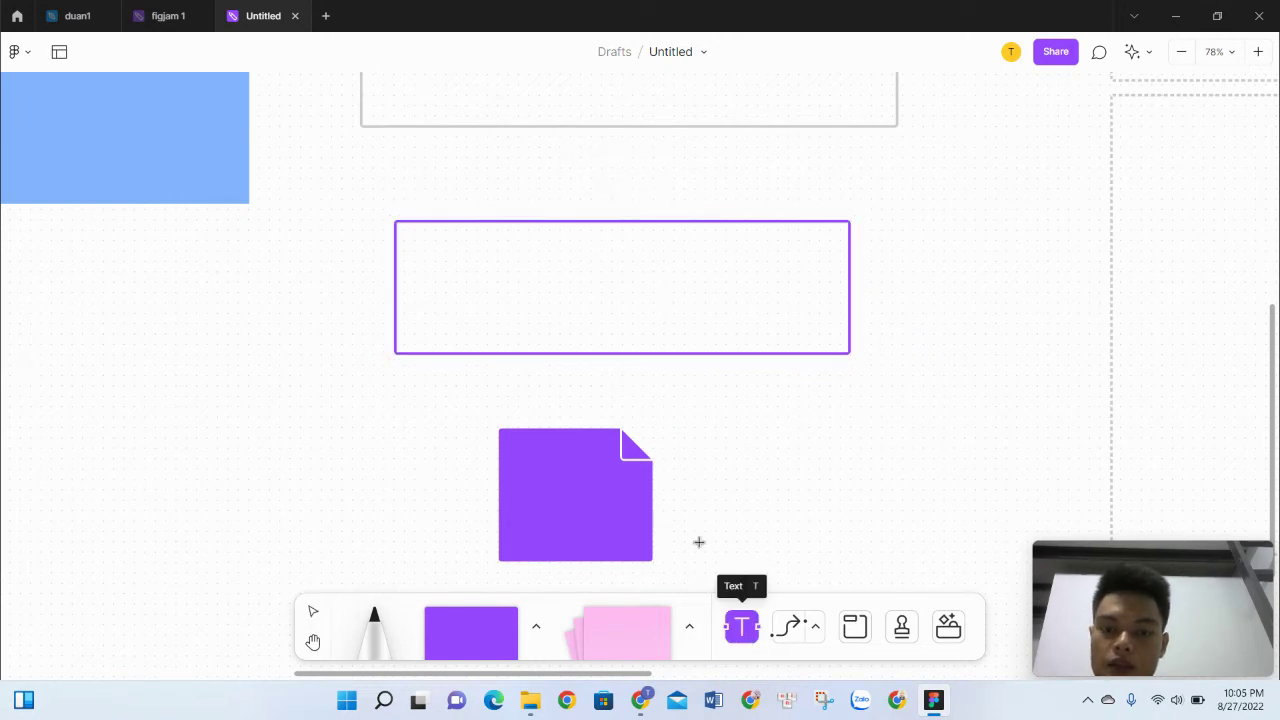
{"action": "left_click", "coordinate": [555, 268]}
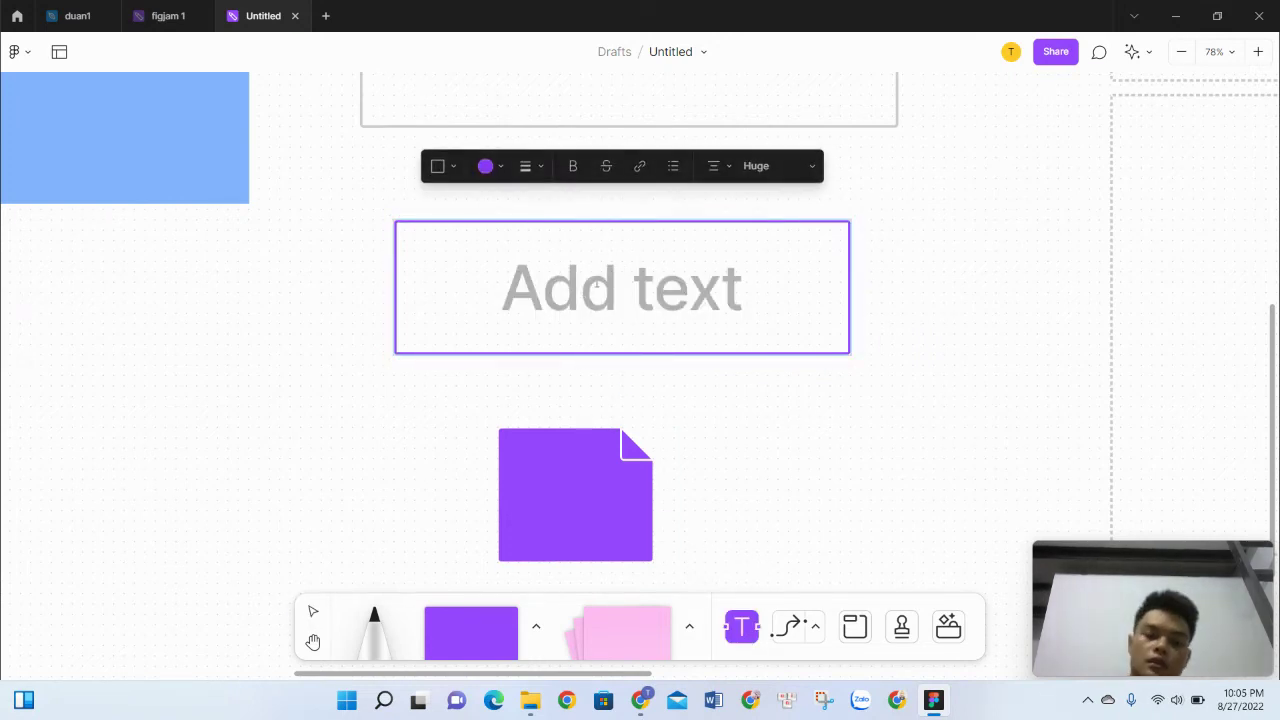
{"action": "type", "text": "tieu de"}
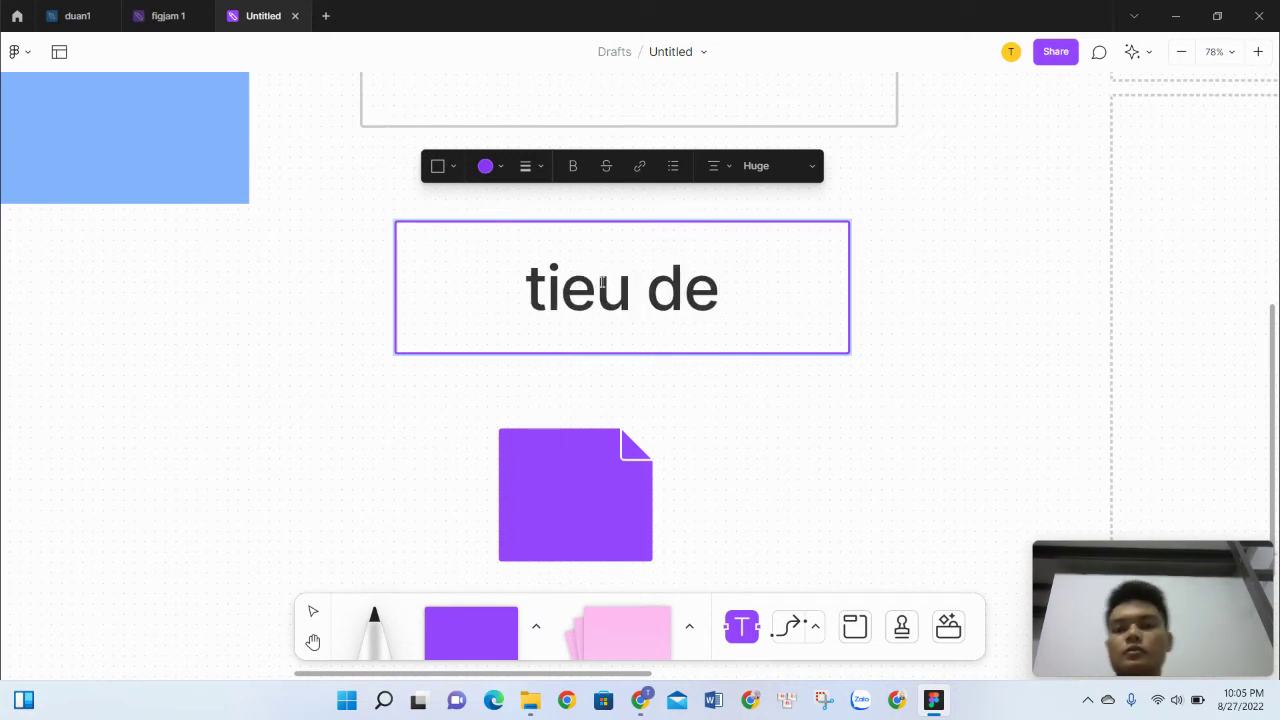
{"action": "left_click", "coordinate": [830, 390]}
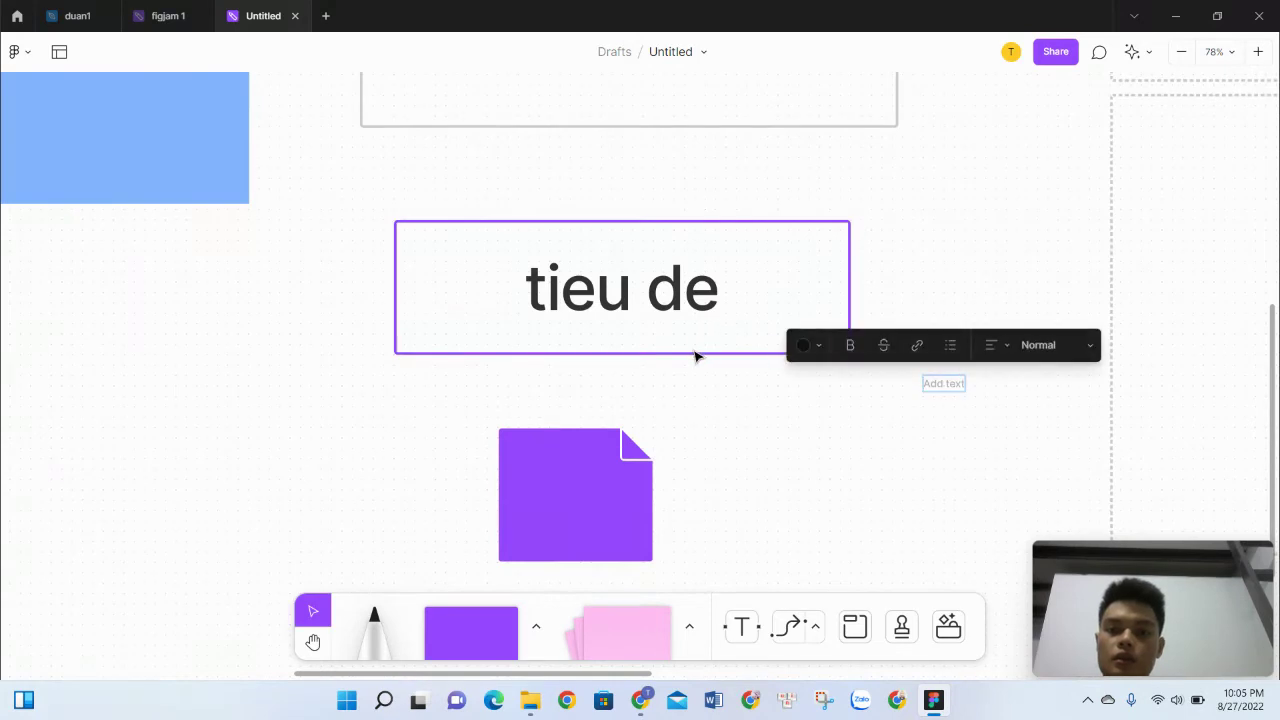
{"action": "left_click", "coordinate": [661, 355]}
{"action": "mouse_move", "coordinate": [616, 354]}
{"action": "left_mouse_down"}
{"action": "mouse_move", "coordinate": [616, 530]}
{"action": "mouse_move", "coordinate": [163, 457]}
{"action": "left_mouse_up"}
Add the Medium-size description 'mo ta ve cai nay' beneath the title
{"action": "left_click", "coordinate": [600, 486]}
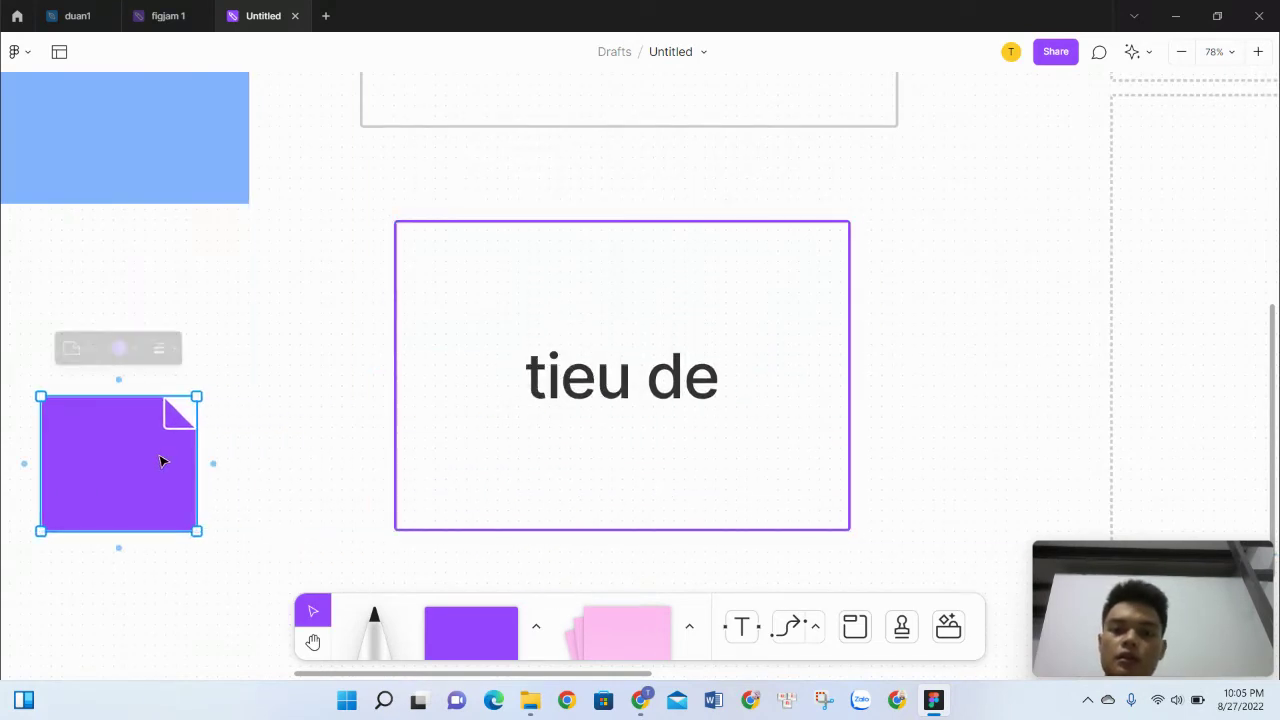
{"action": "left_click", "coordinate": [741, 627]}
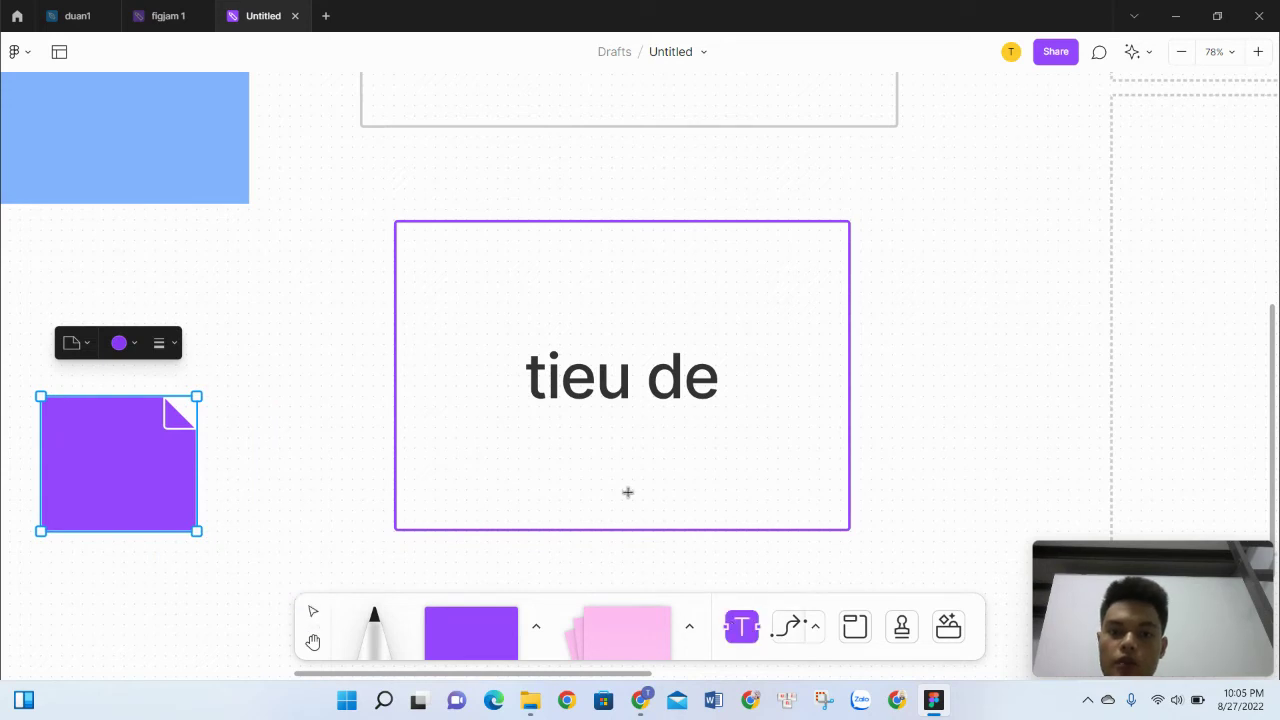
{"action": "left_click", "coordinate": [577, 439]}
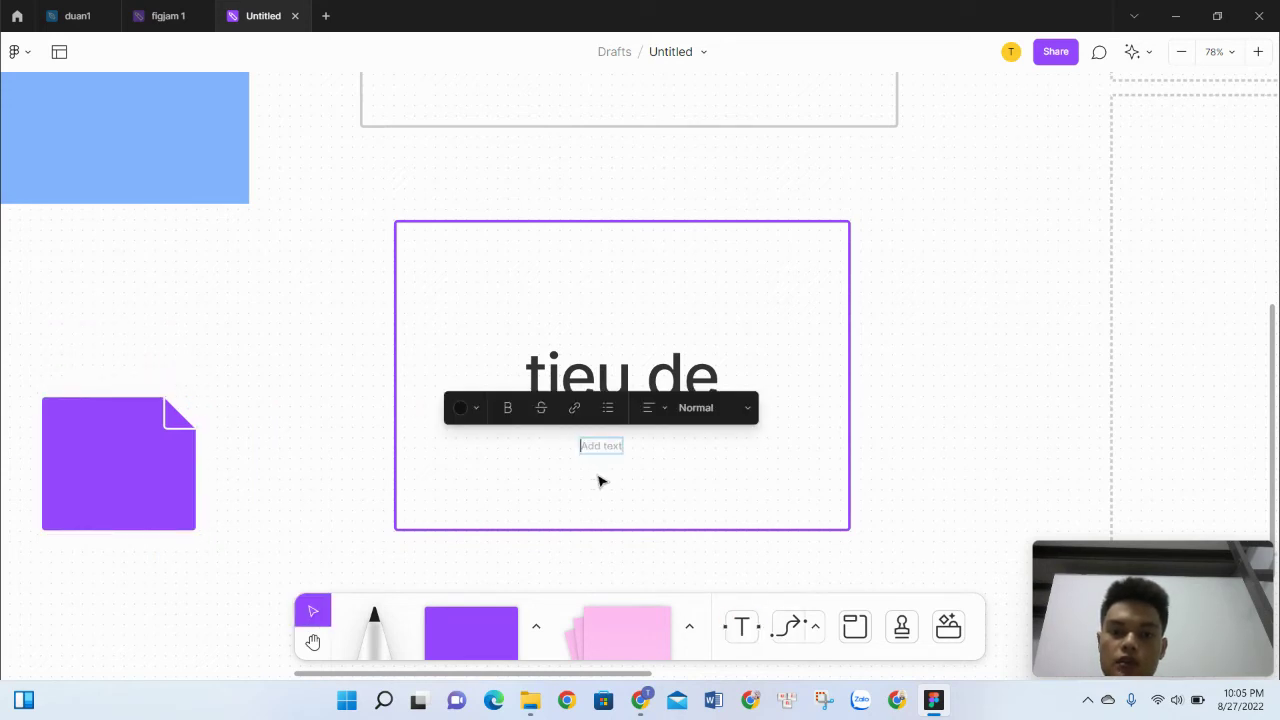
{"action": "left_click", "coordinate": [737, 412]}
{"action": "left_click", "coordinate": [700, 435]}
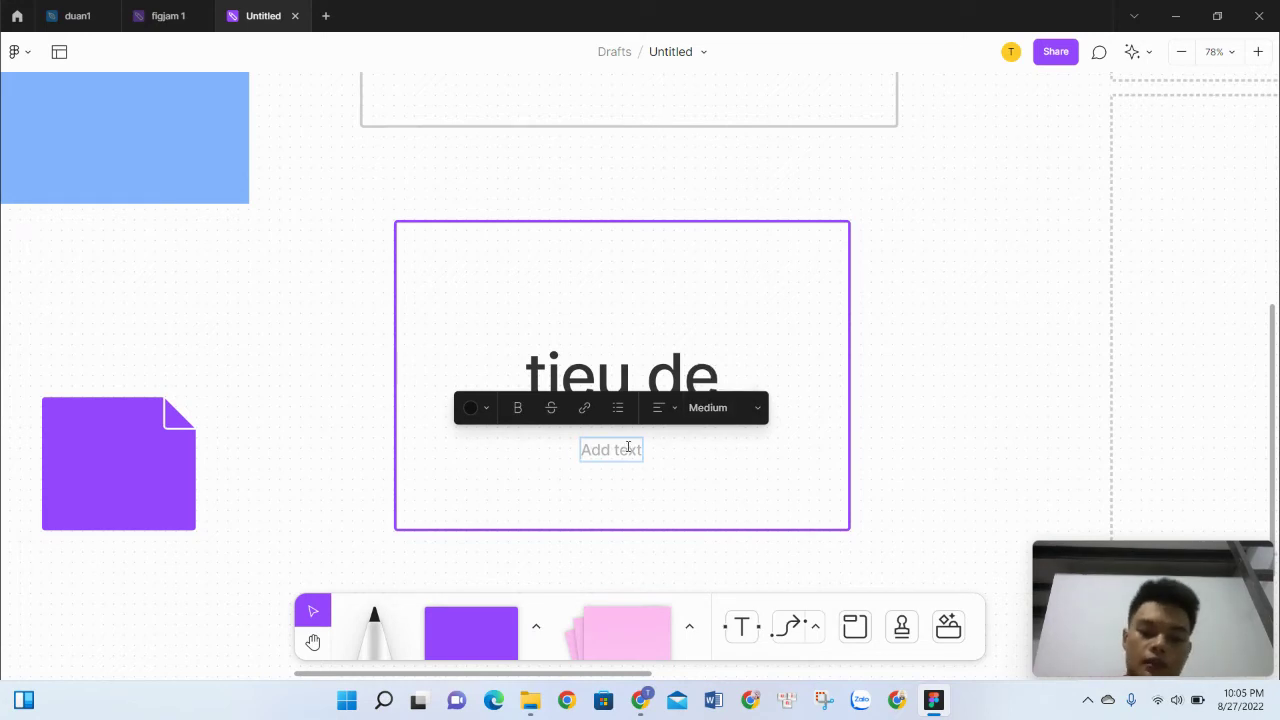
{"action": "type", "text": "mo ta "}
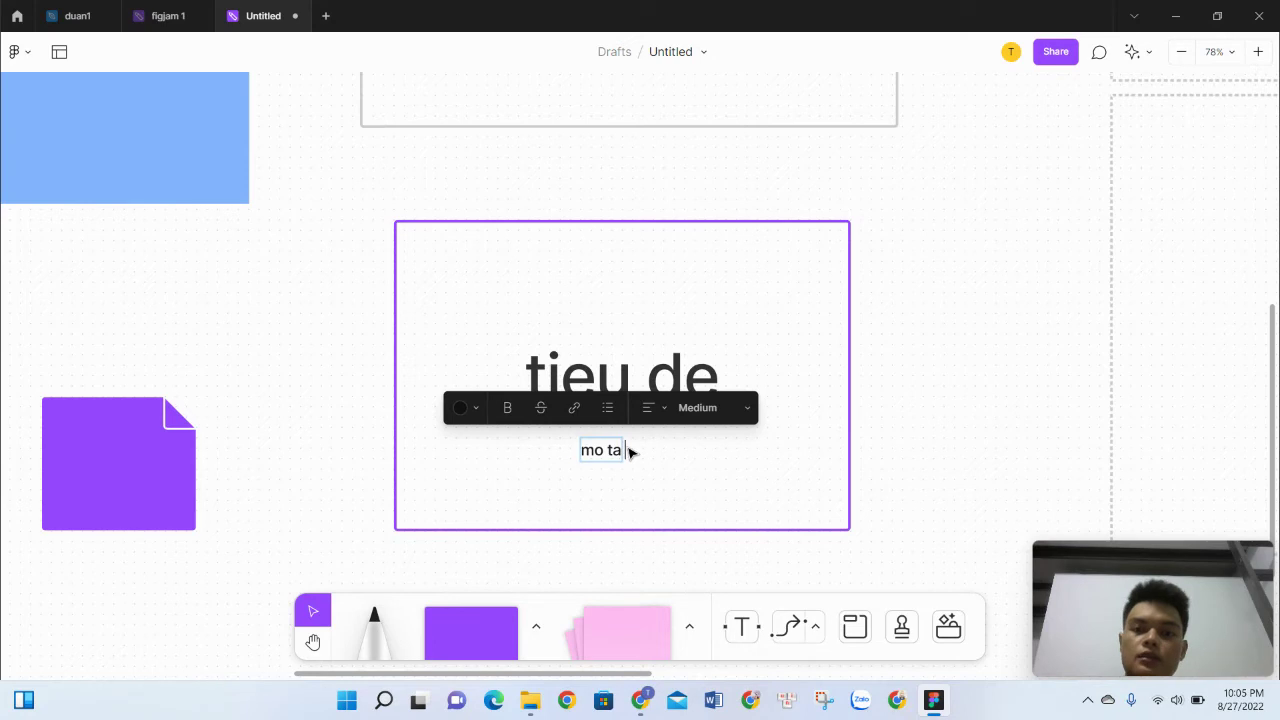
{"action": "type", "text": "ve "}
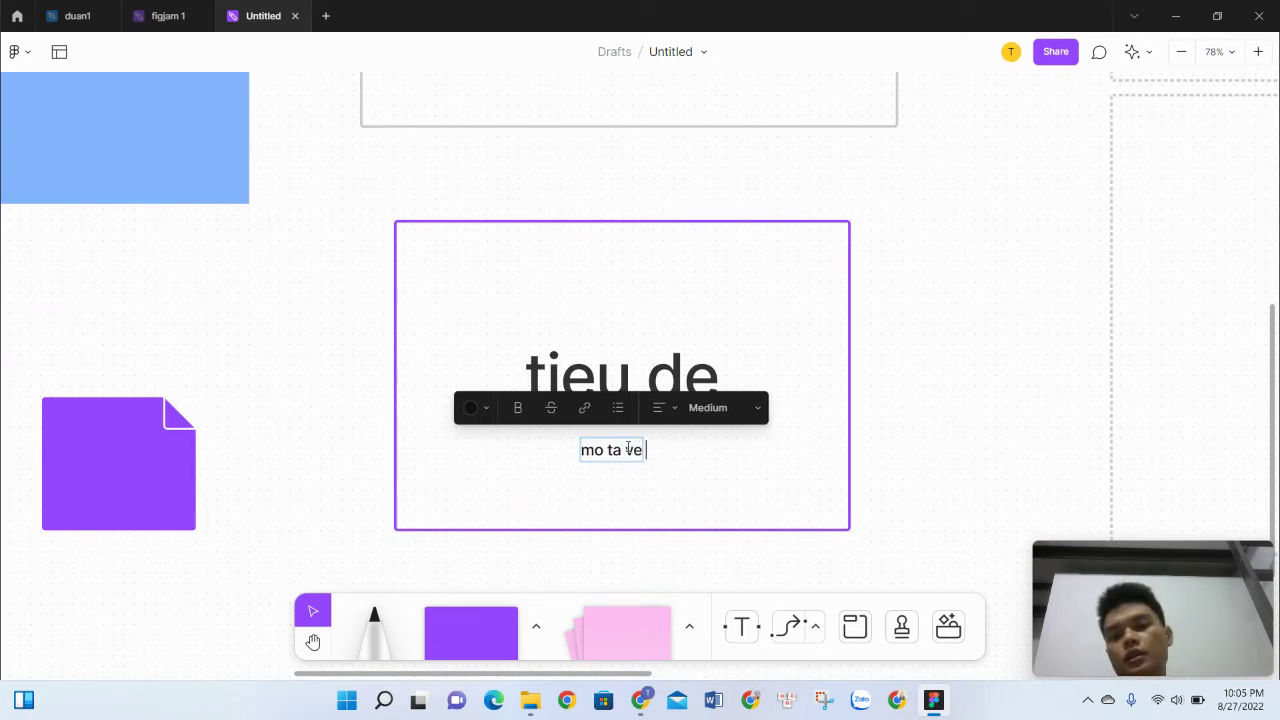
{"action": "type", "text": "cai nay"}
{"action": "key", "text": "Escape"}
{"action": "left_click", "coordinate": [895, 450]}
{"action": "scroll", "coordinate": [980, 300], "scroll_direction": "up", "scroll_amount": 2}
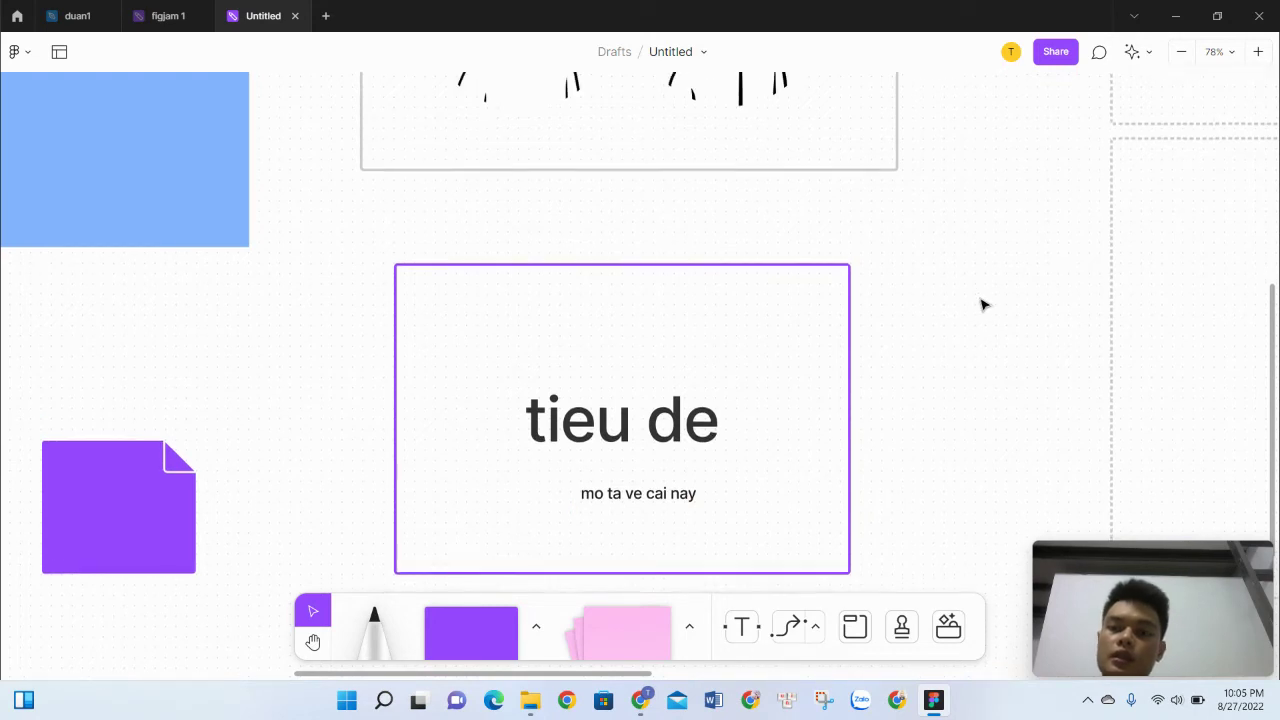
Pan and zoom the canvas out to 39% to show the Pain and Gain columns
{"action": "scroll", "coordinate": [1020, 320], "scroll_direction": "up", "scroll_amount": 5}
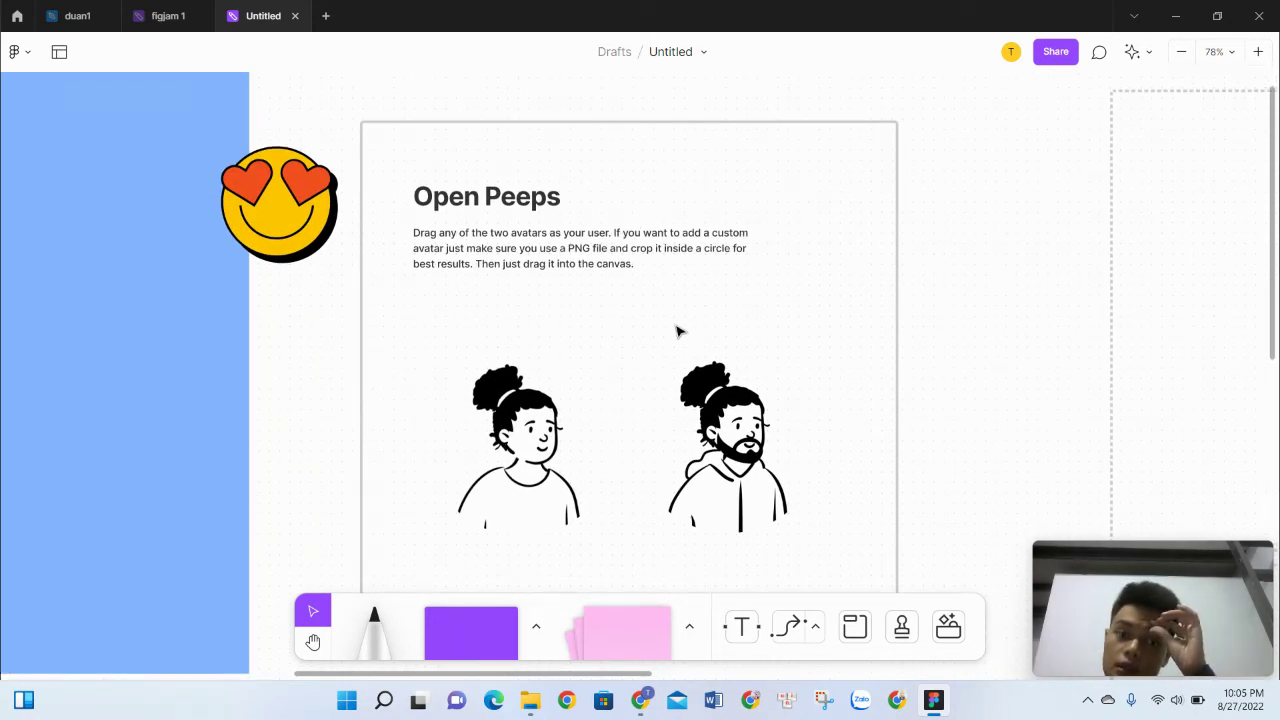
{"action": "left_click_drag", "start_coordinate": [578, 676], "coordinate": [826, 678]}
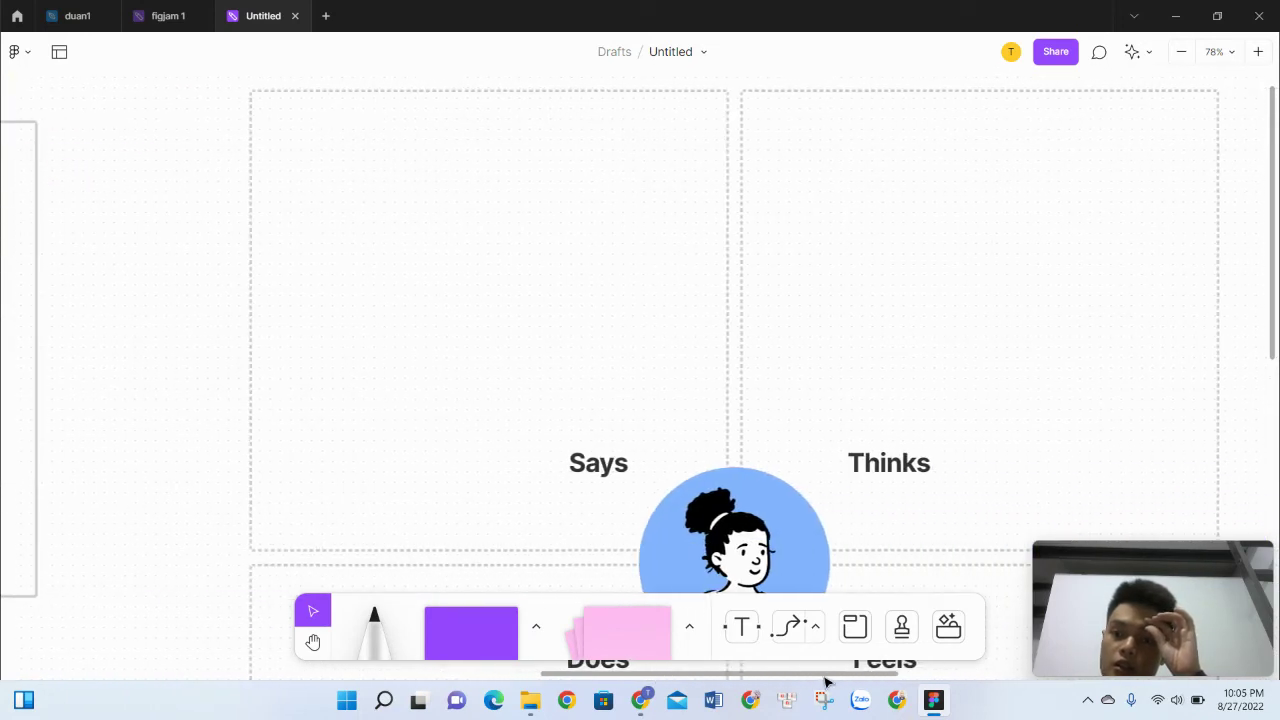
{"action": "scroll", "coordinate": [816, 477], "scroll_direction": "down", "scroll_amount": 2}
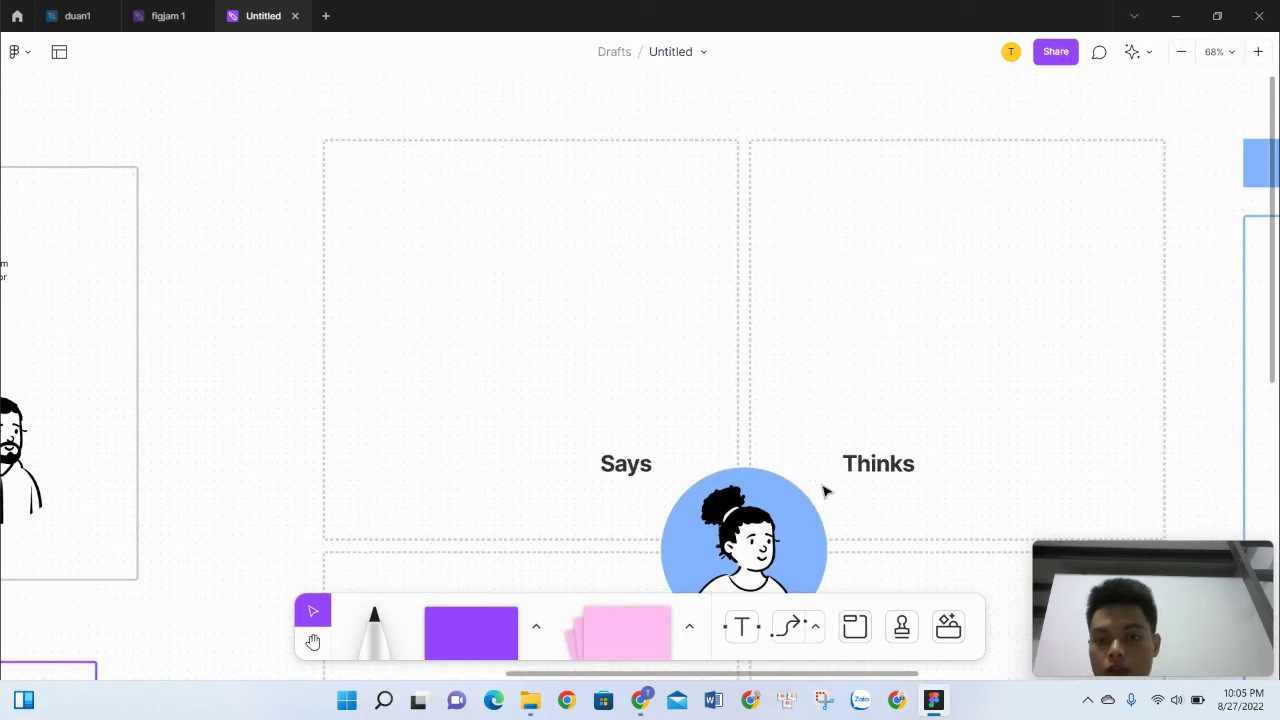
{"action": "scroll", "coordinate": [830, 510], "scroll_direction": "down", "scroll_amount": 1}
{"action": "scroll", "coordinate": [851, 499], "scroll_direction": "down", "scroll_amount": 1}
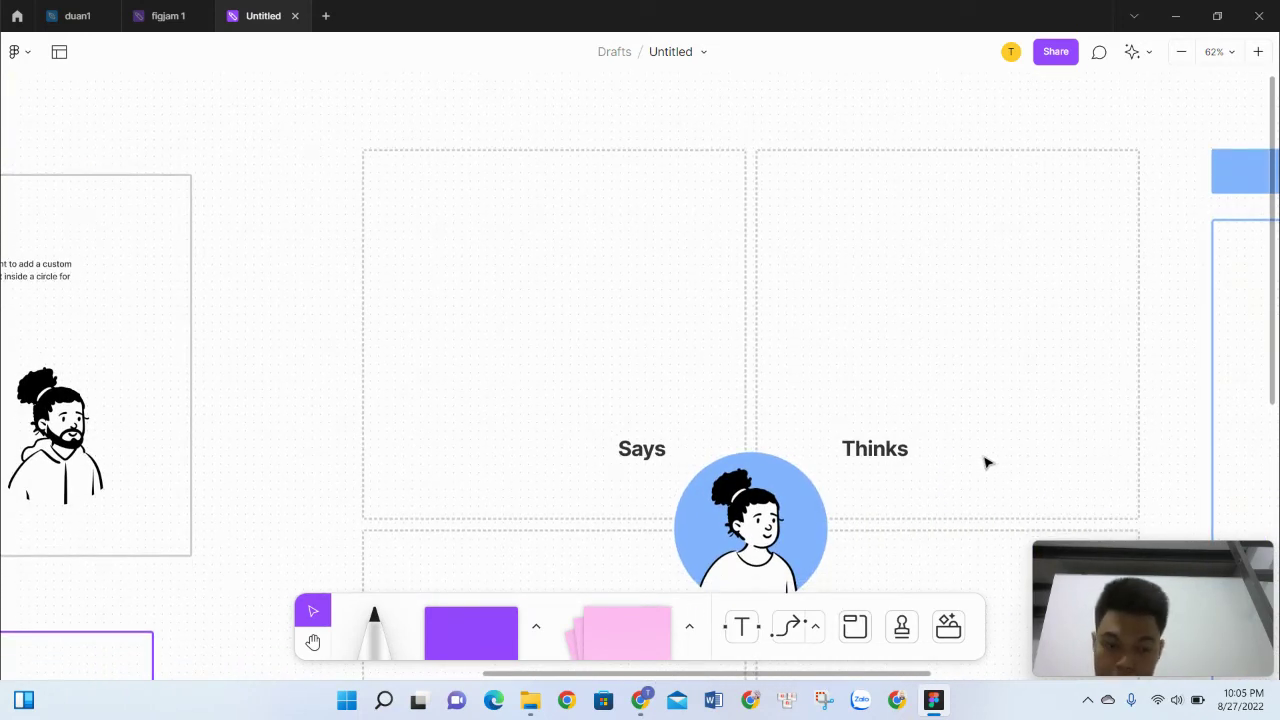
{"action": "scroll", "coordinate": [981, 461], "scroll_direction": "down", "scroll_amount": 3}
{"action": "scroll", "coordinate": [988, 480], "scroll_direction": "down", "scroll_amount": 2}
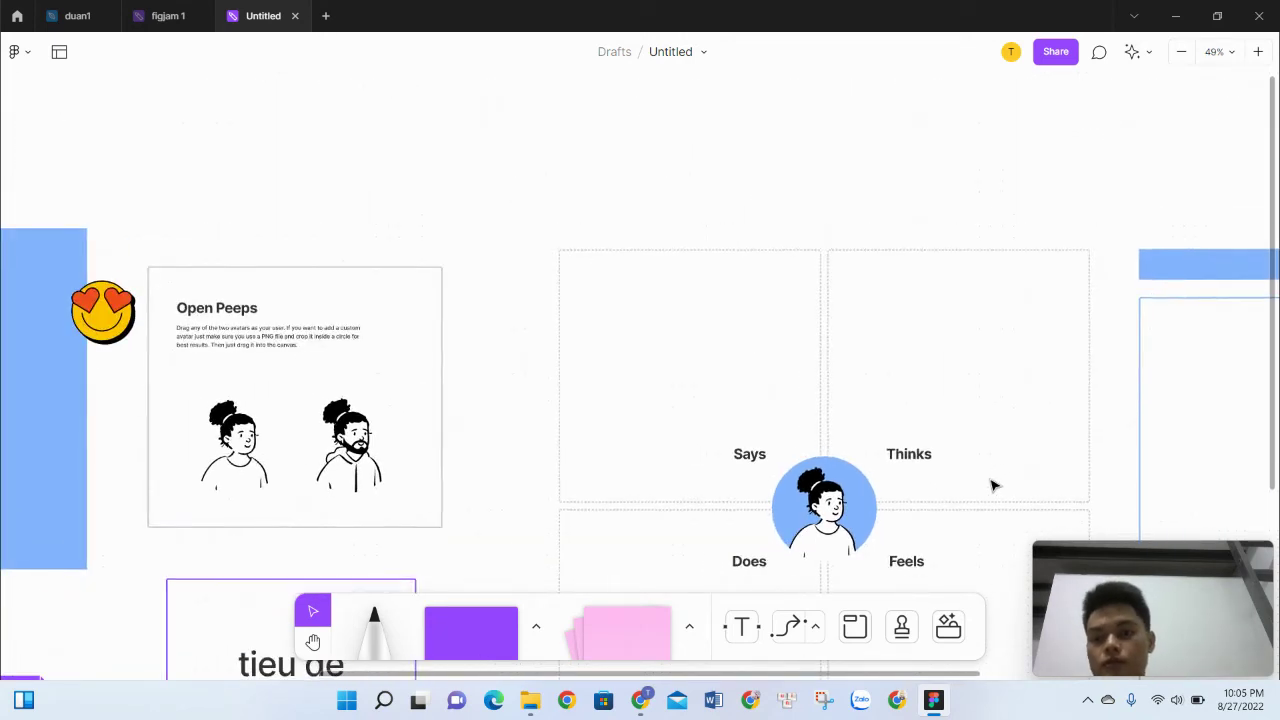
{"action": "scroll", "coordinate": [994, 486], "scroll_direction": "down", "scroll_amount": 1}
{"action": "scroll", "coordinate": [1005, 502], "scroll_direction": "down", "scroll_amount": 1}
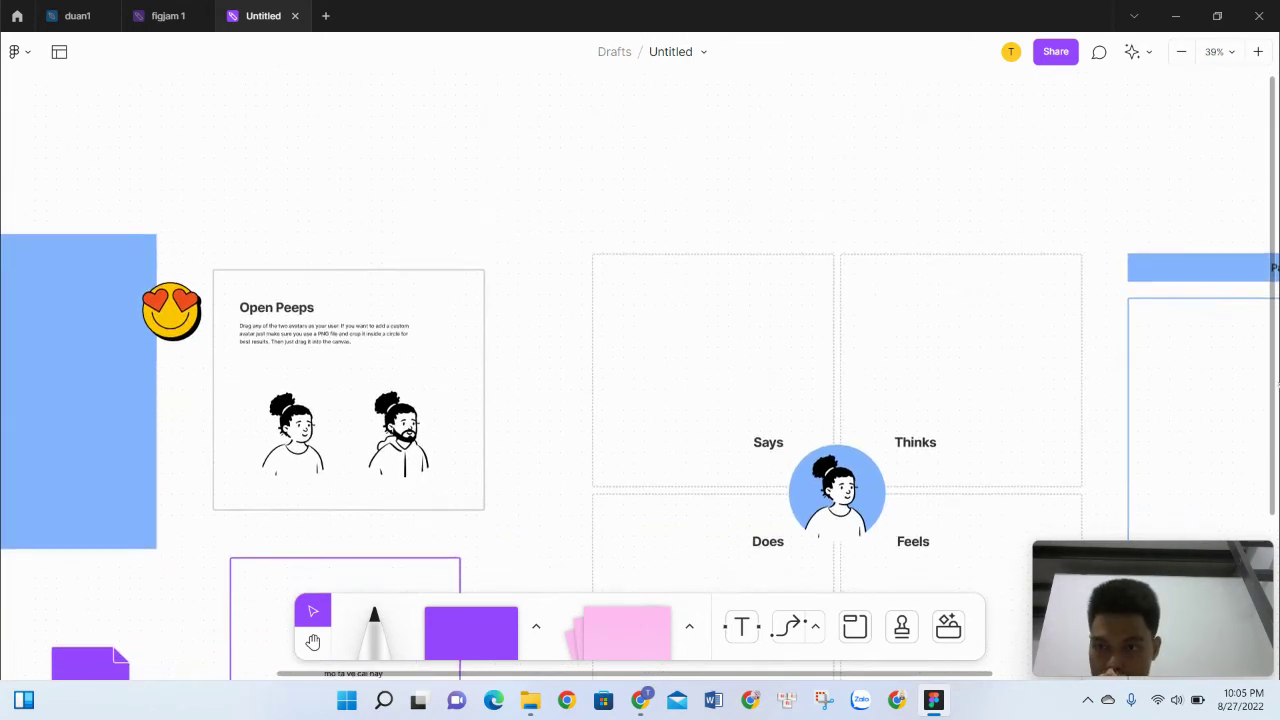
{"action": "scroll", "coordinate": [1268, 400], "scroll_direction": "down", "scroll_amount": 1}
{"action": "scroll", "coordinate": [1268, 400], "scroll_direction": "down", "scroll_amount": 2}
{"action": "scroll", "coordinate": [1268, 400], "scroll_direction": "down", "scroll_amount": 8}
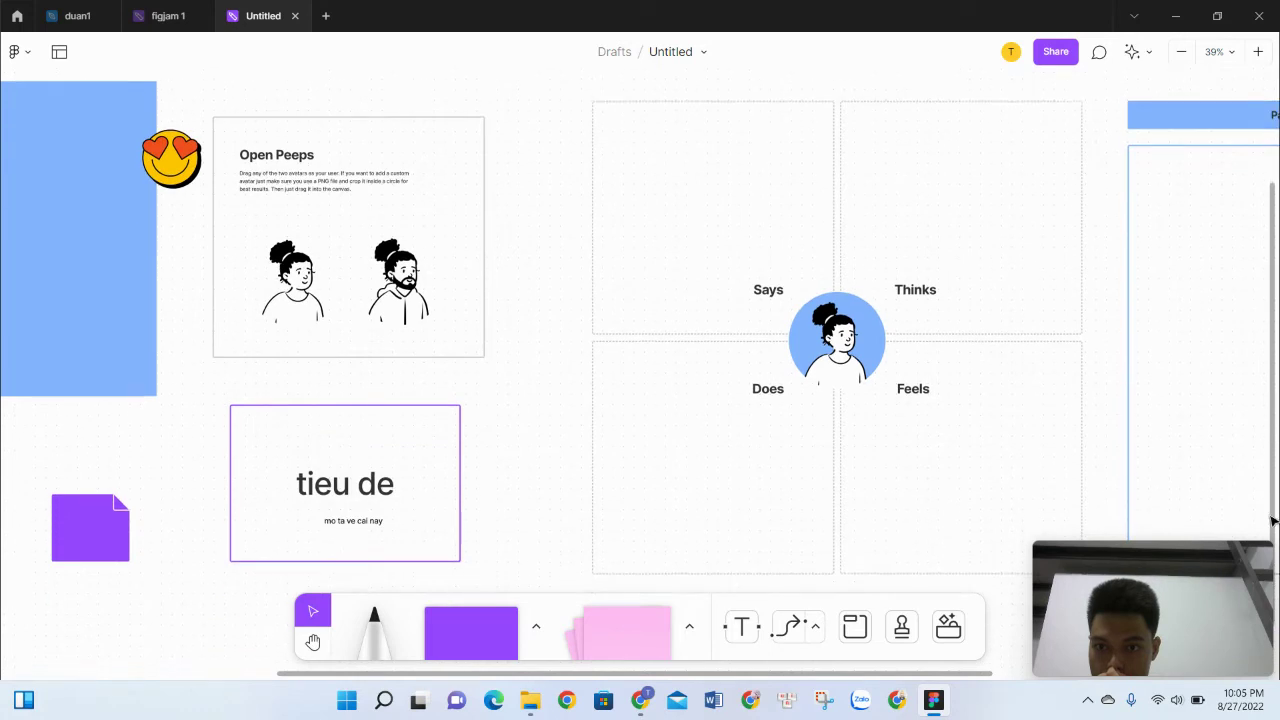
{"action": "scroll", "coordinate": [1200, 500], "scroll_direction": "down", "scroll_amount": 1}
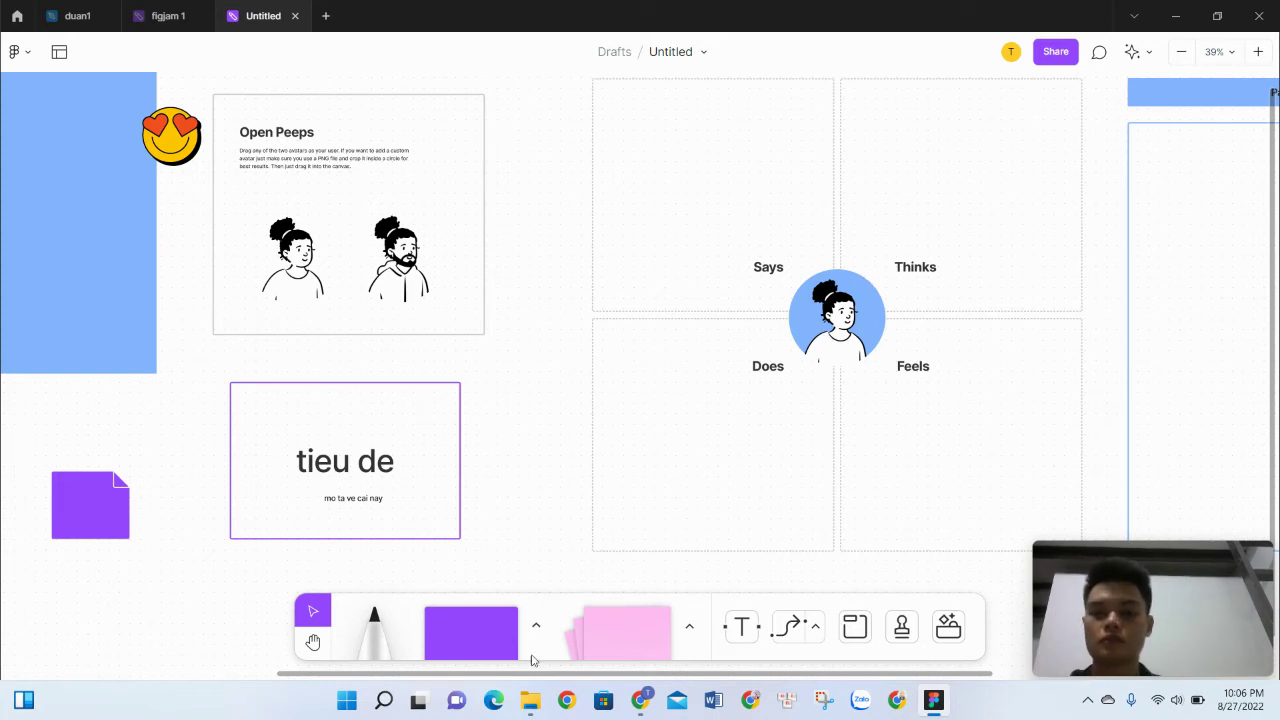
{"action": "left_click_drag", "start_coordinate": [800, 674], "coordinate": [1192, 668]}
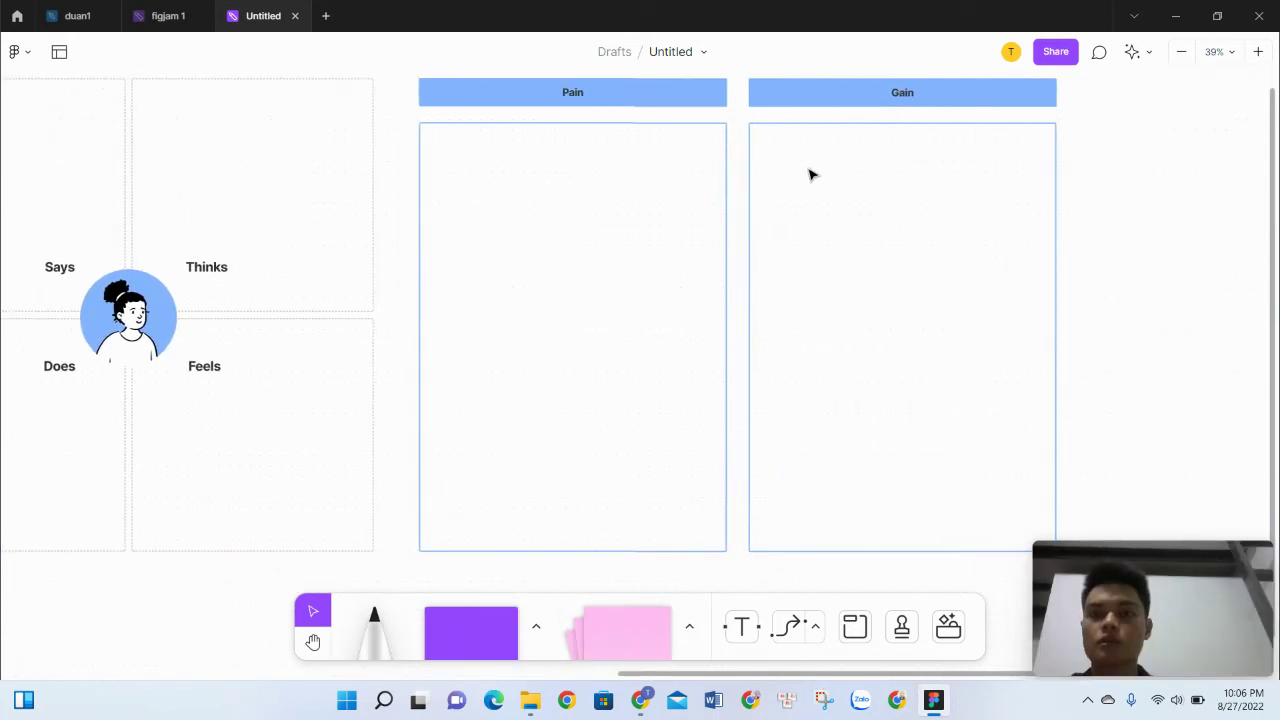
{"action": "scroll", "coordinate": [966, 297], "scroll_direction": "up", "scroll_amount": 1}
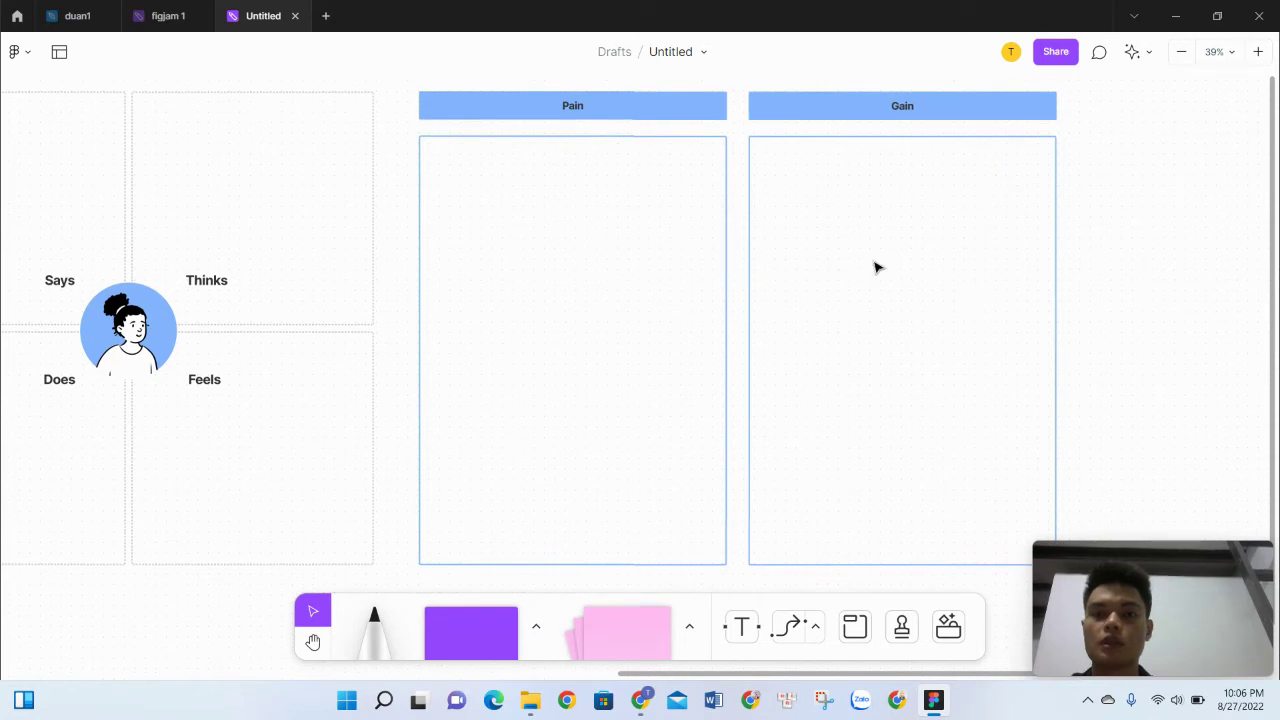
Browse the template gallery down to the Research & design templates, then close it
{"action": "left_click", "coordinate": [56, 58]}
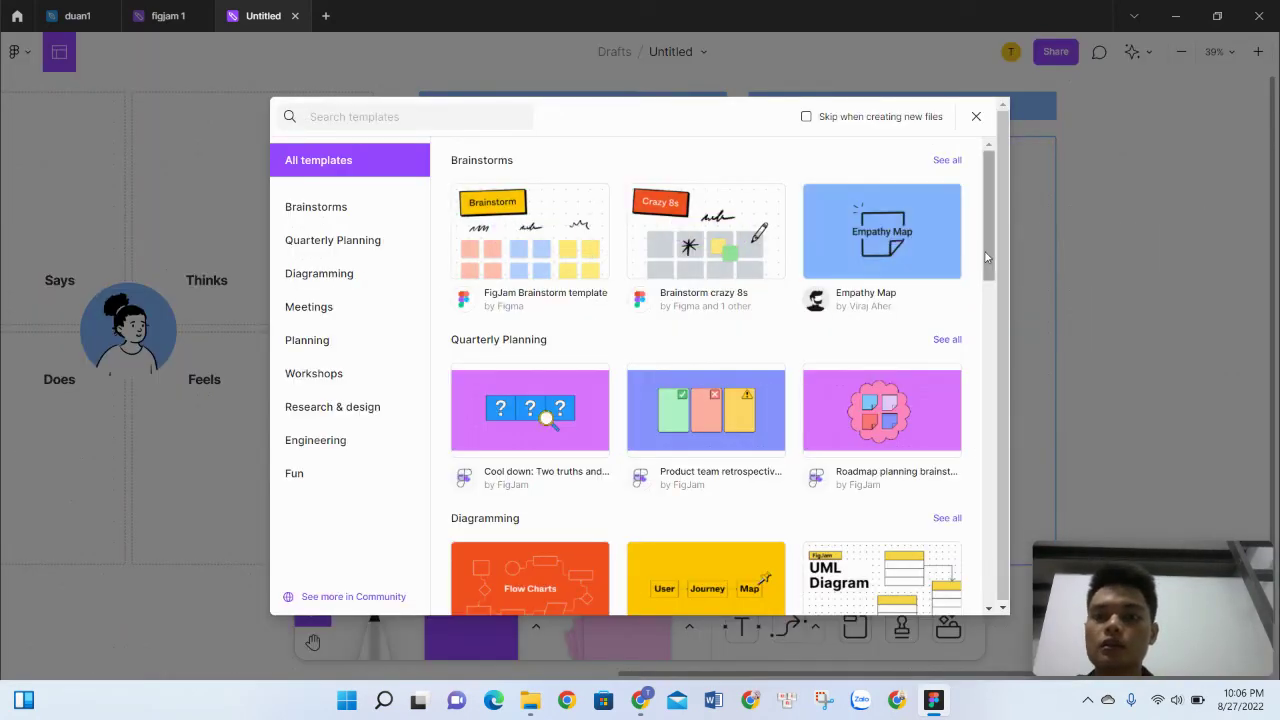
{"action": "left_click_drag", "start_coordinate": [989, 258], "coordinate": [984, 397]}
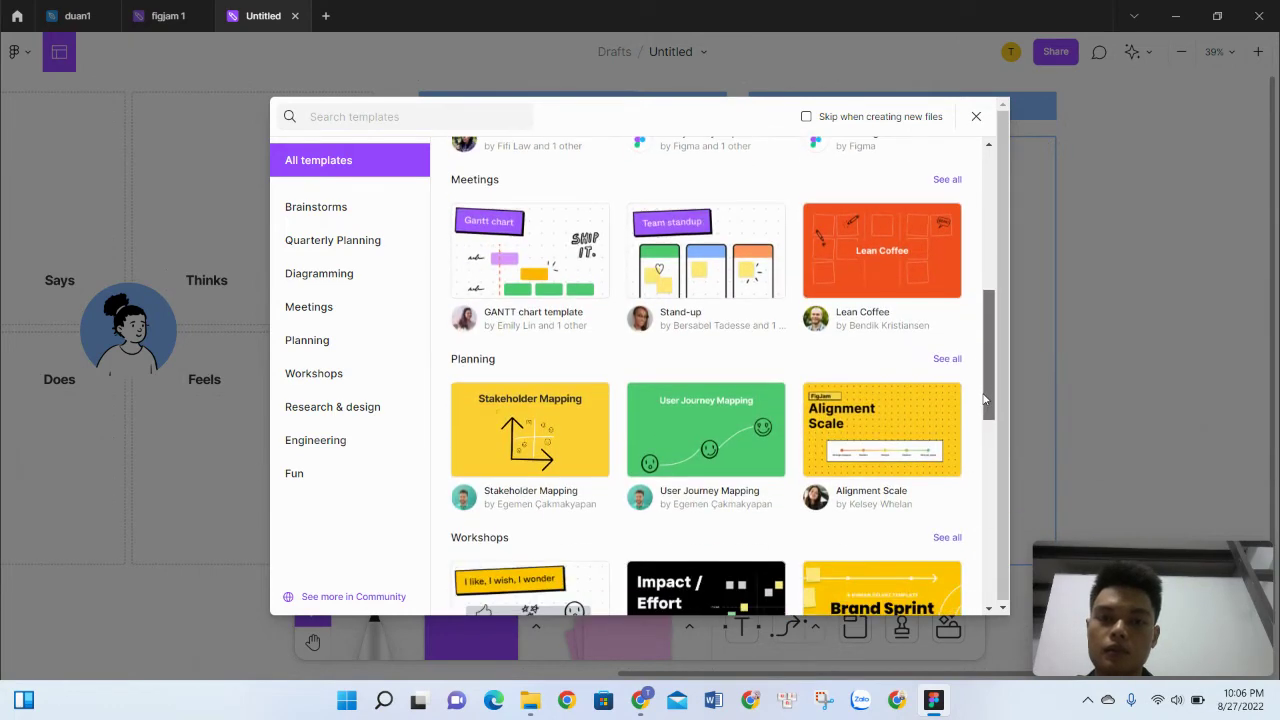
{"action": "mouse_move", "coordinate": [984, 397]}
{"action": "left_mouse_down"}
{"action": "mouse_move", "coordinate": [969, 515]}
{"action": "mouse_move", "coordinate": [971, 488]}
{"action": "left_mouse_up"}
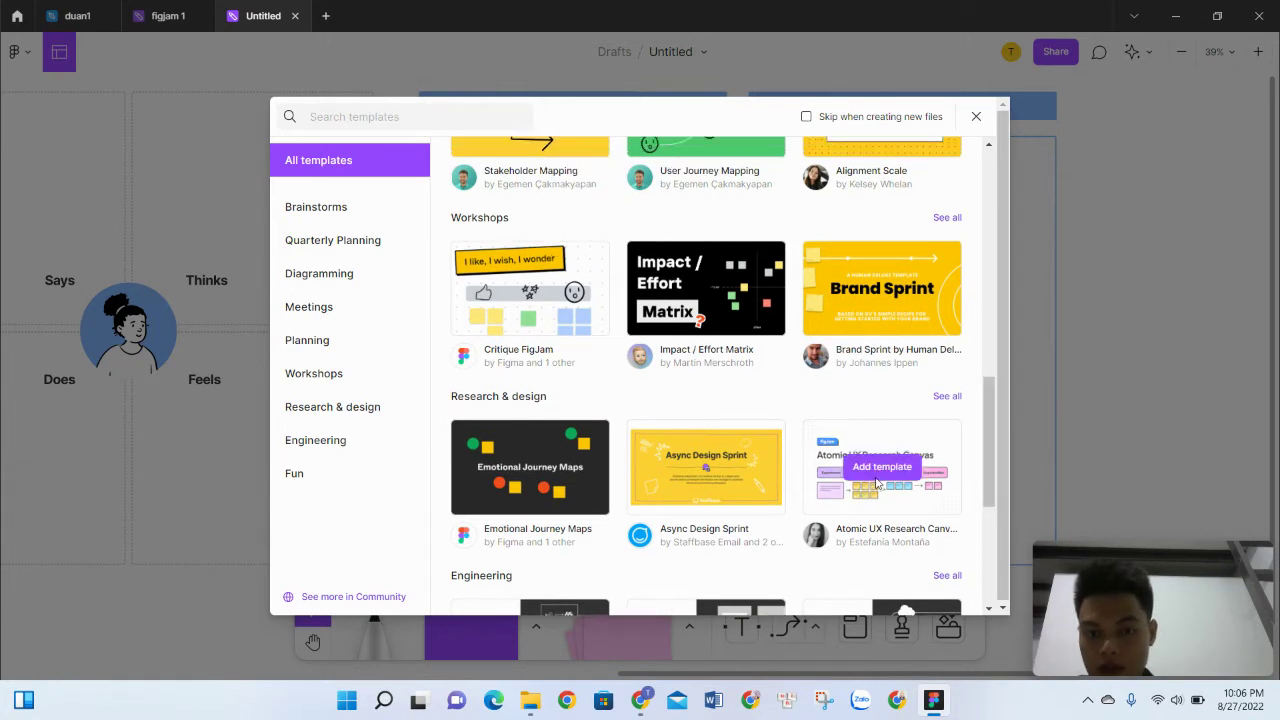
{"action": "left_click", "coordinate": [975, 117]}
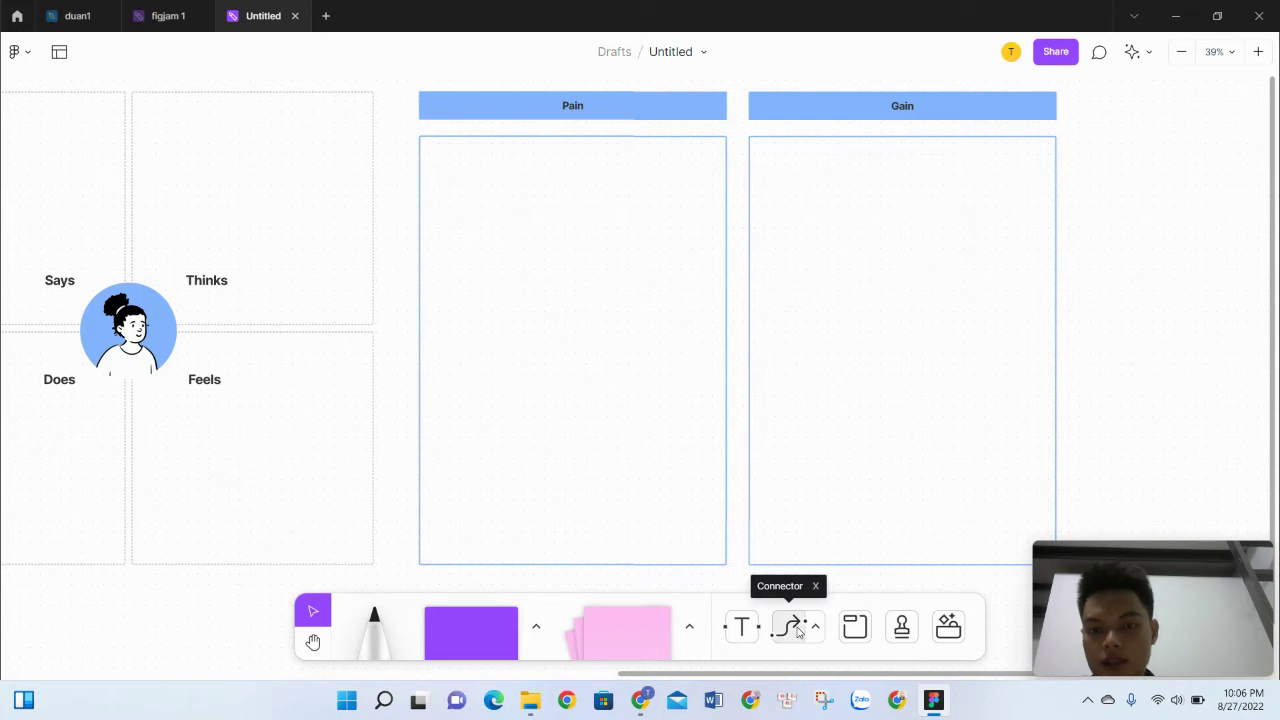
Draw two short connectors from Pain to Gain and review their start and end point styles
{"action": "left_click", "coordinate": [797, 630]}
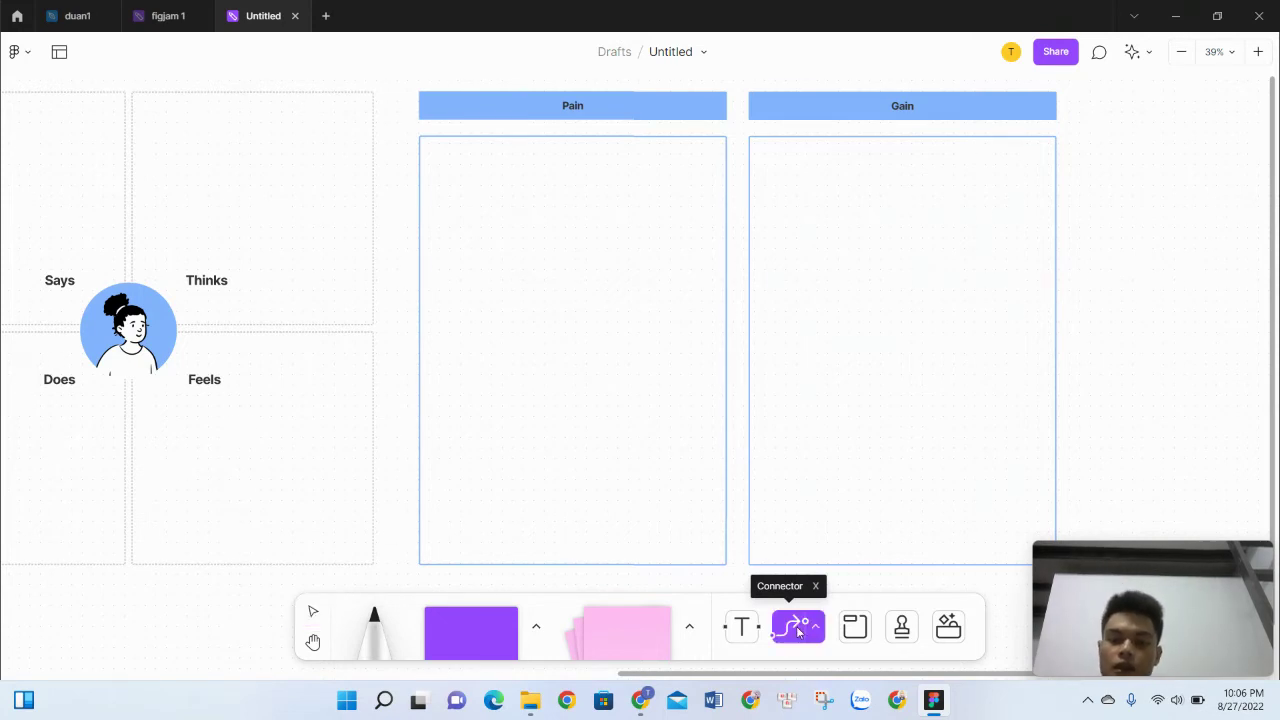
{"action": "left_click_drag", "start_coordinate": [713, 385], "coordinate": [776, 383]}
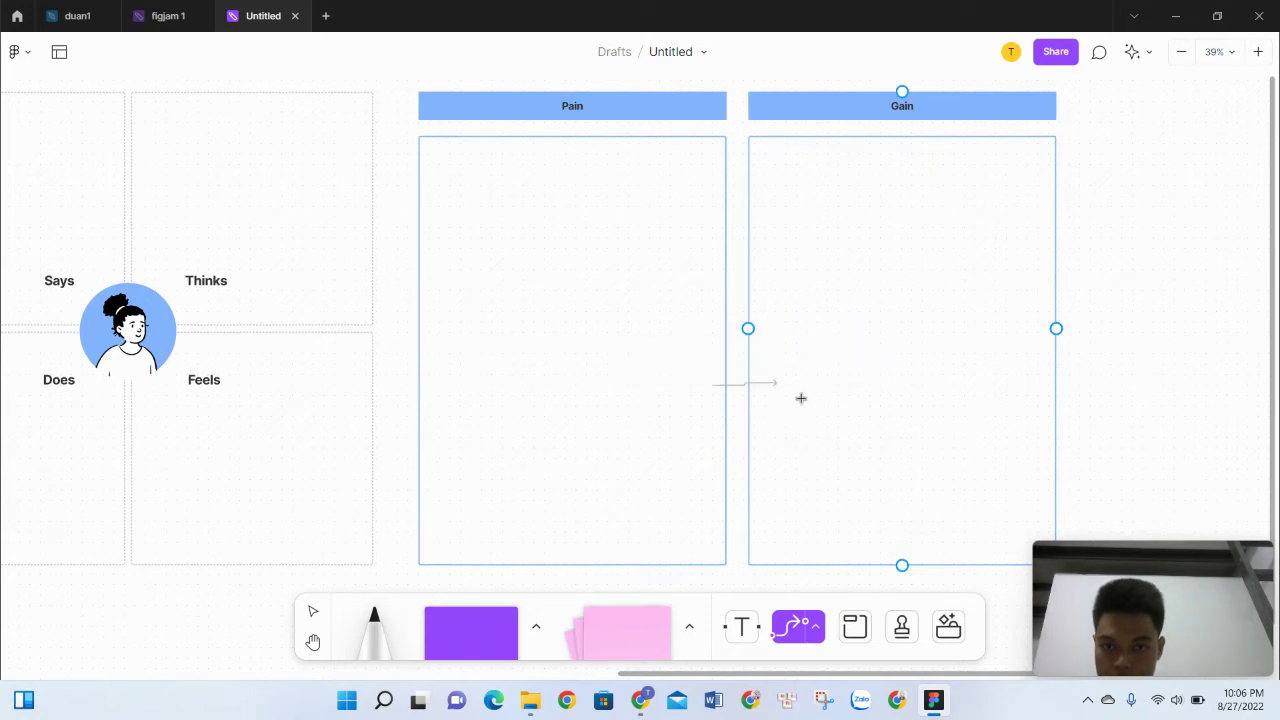
{"action": "left_click_drag", "start_coordinate": [716, 436], "coordinate": [795, 434]}
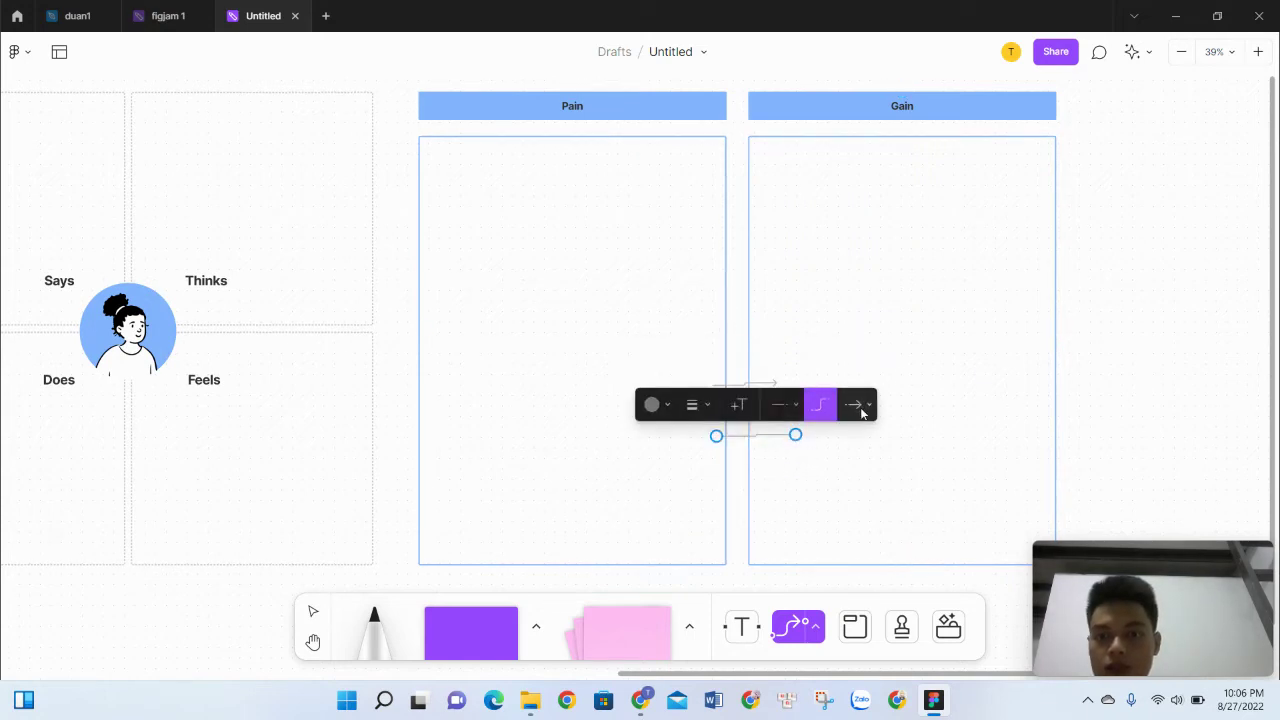
{"action": "left_click", "coordinate": [797, 409]}
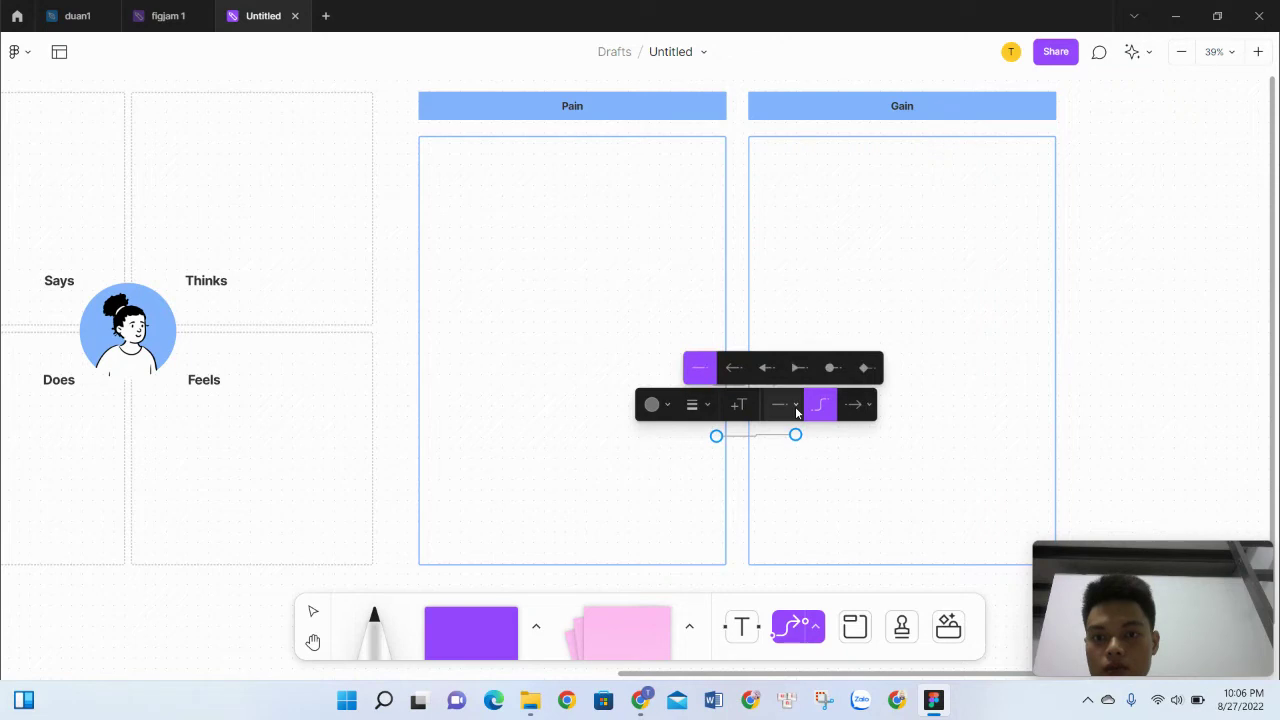
{"action": "left_click", "coordinate": [866, 405]}
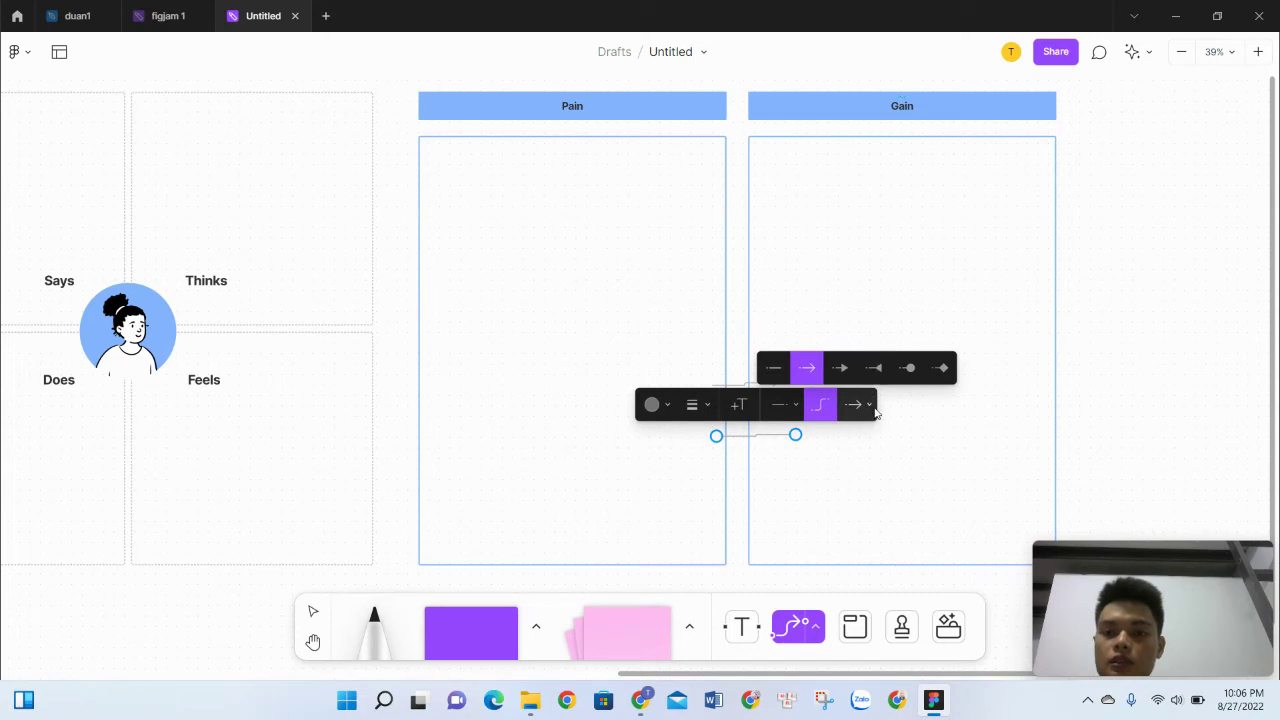
{"action": "left_click", "coordinate": [876, 410]}
{"action": "left_click", "coordinate": [796, 406]}
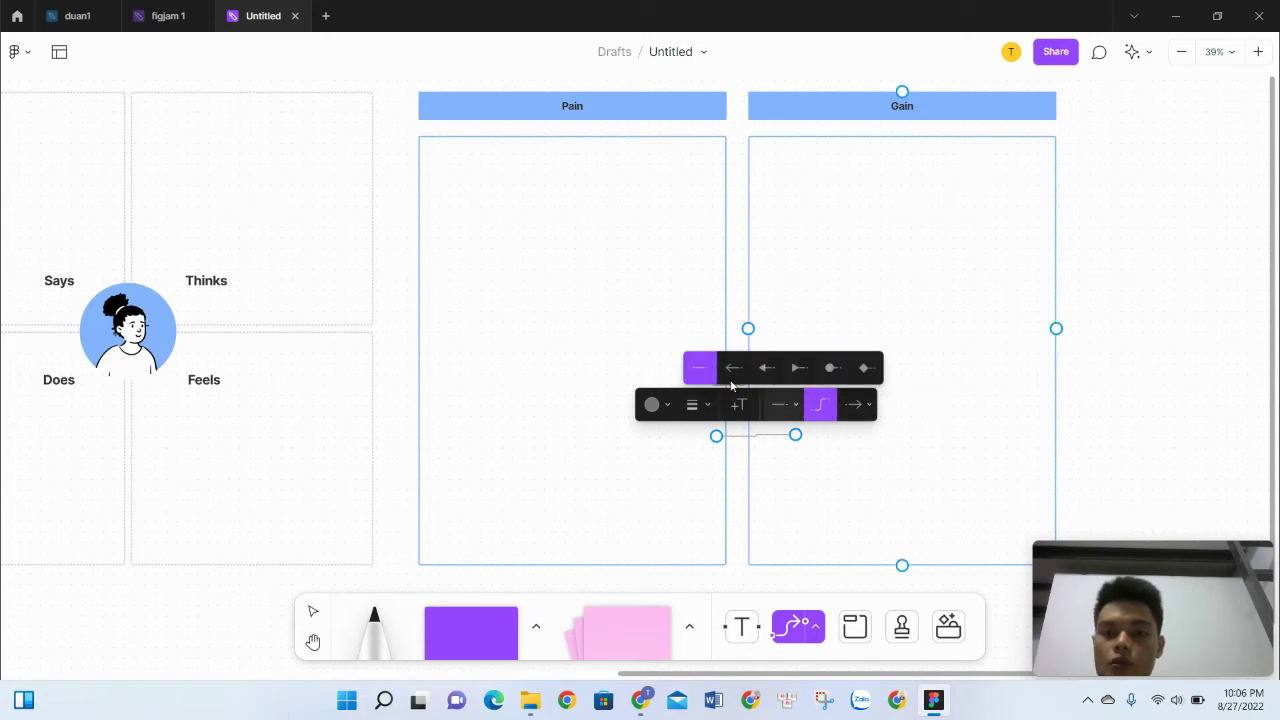
{"action": "left_click", "coordinate": [747, 408]}
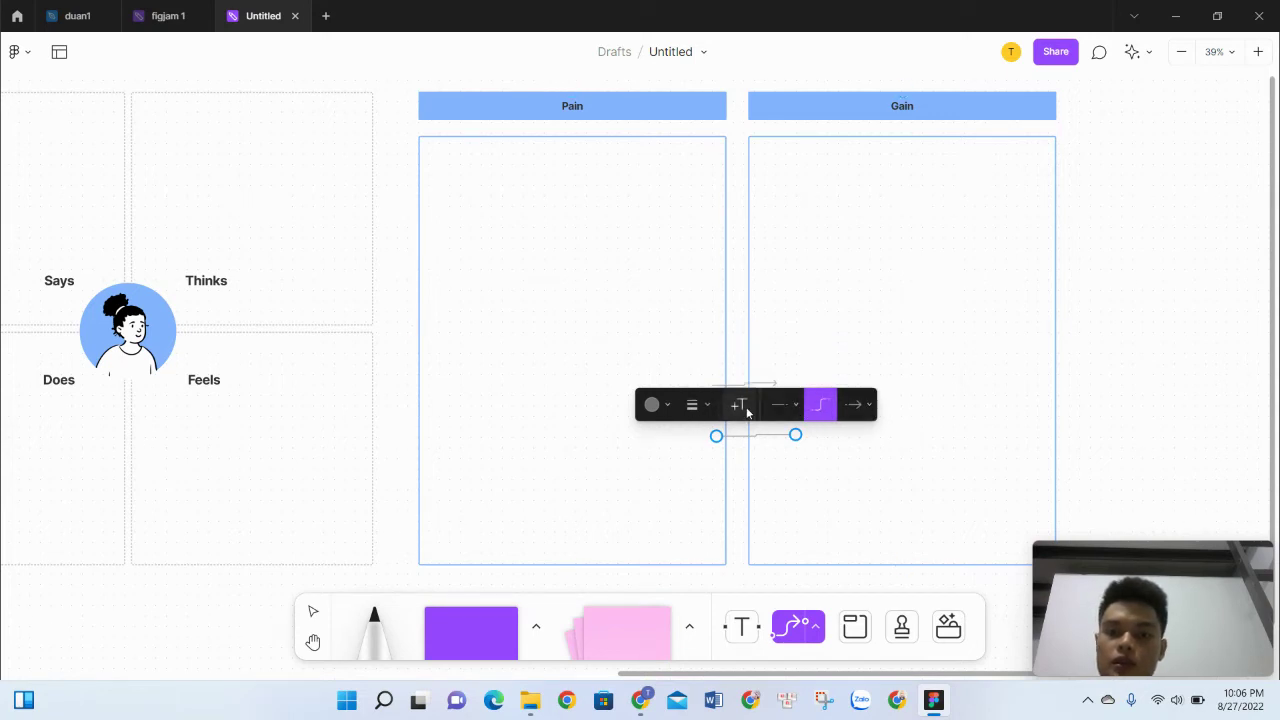
Make the lower Pain-to-Gain connector dashed, then bring Google Translate back up
{"action": "left_click", "coordinate": [688, 400]}
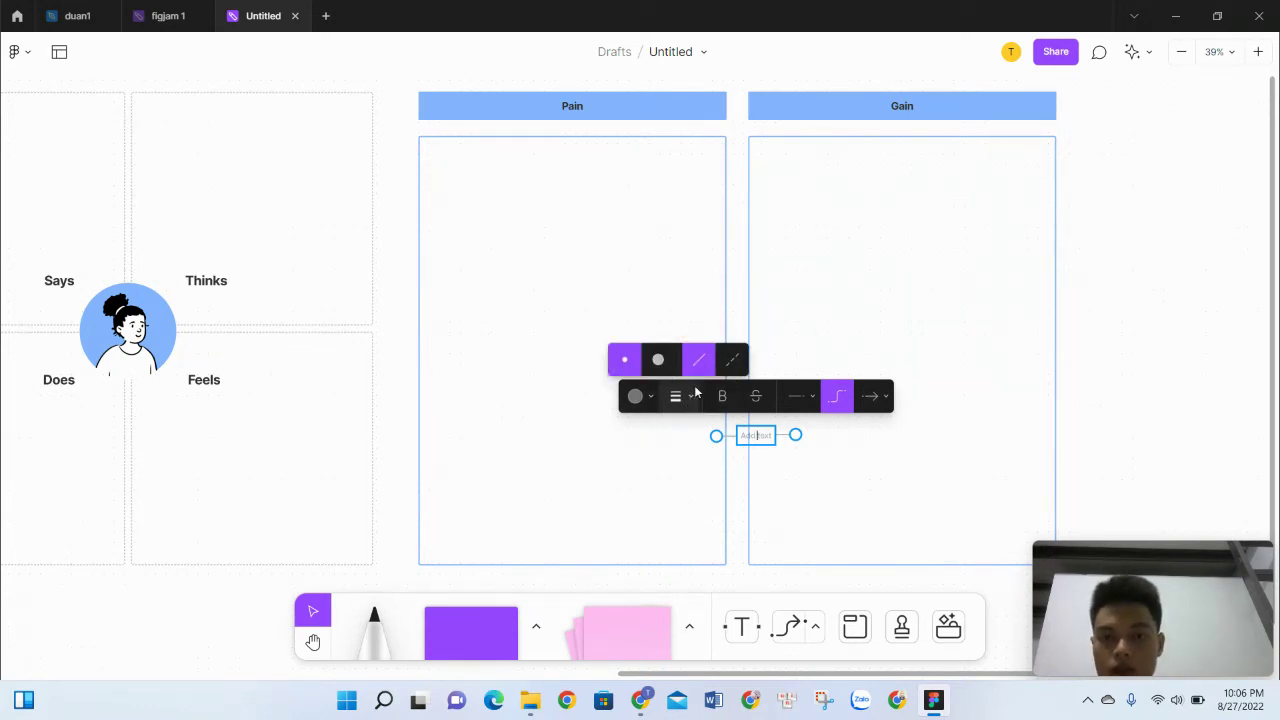
{"action": "left_click", "coordinate": [690, 396]}
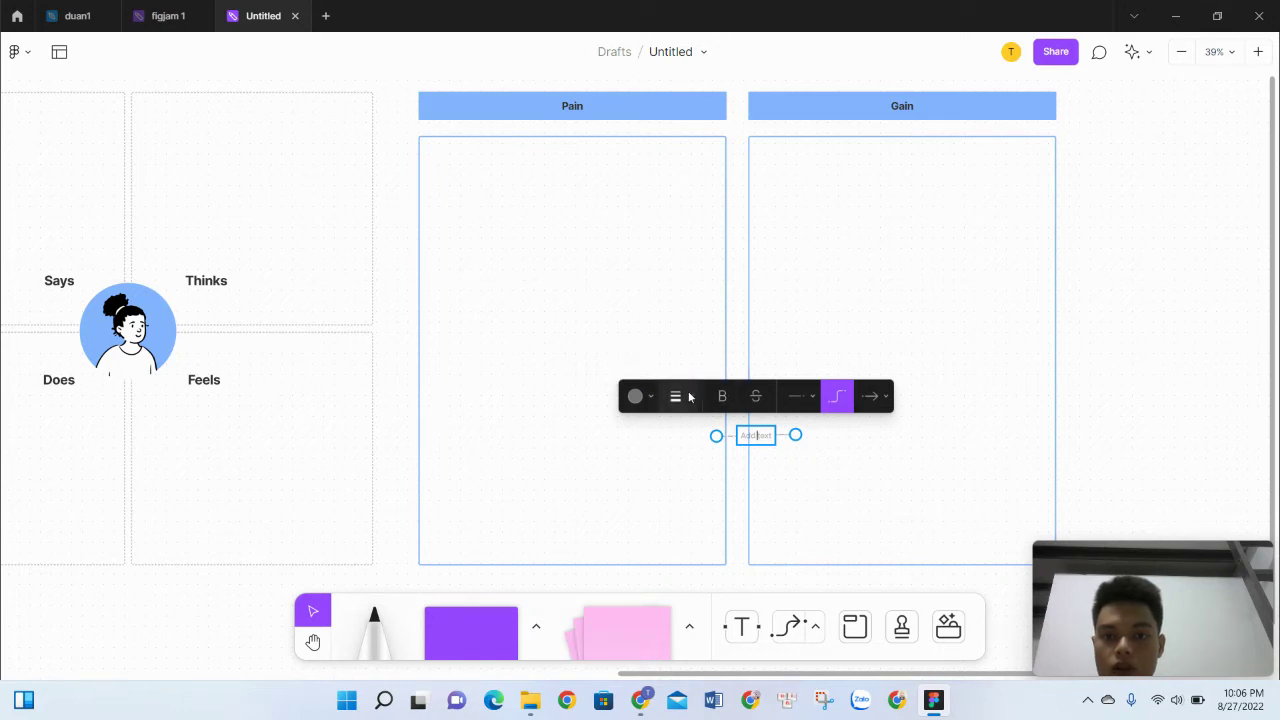
{"action": "left_click", "coordinate": [689, 396]}
{"action": "left_click", "coordinate": [643, 397]}
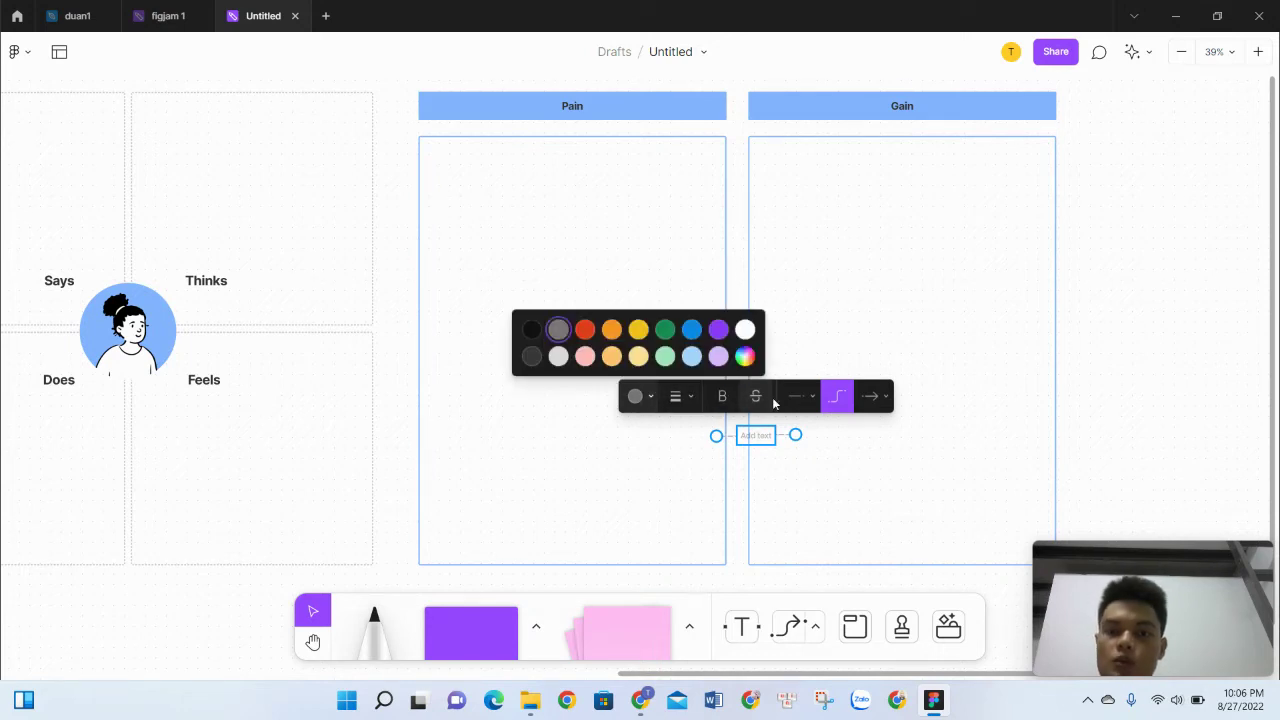
{"action": "left_click", "coordinate": [1163, 351]}
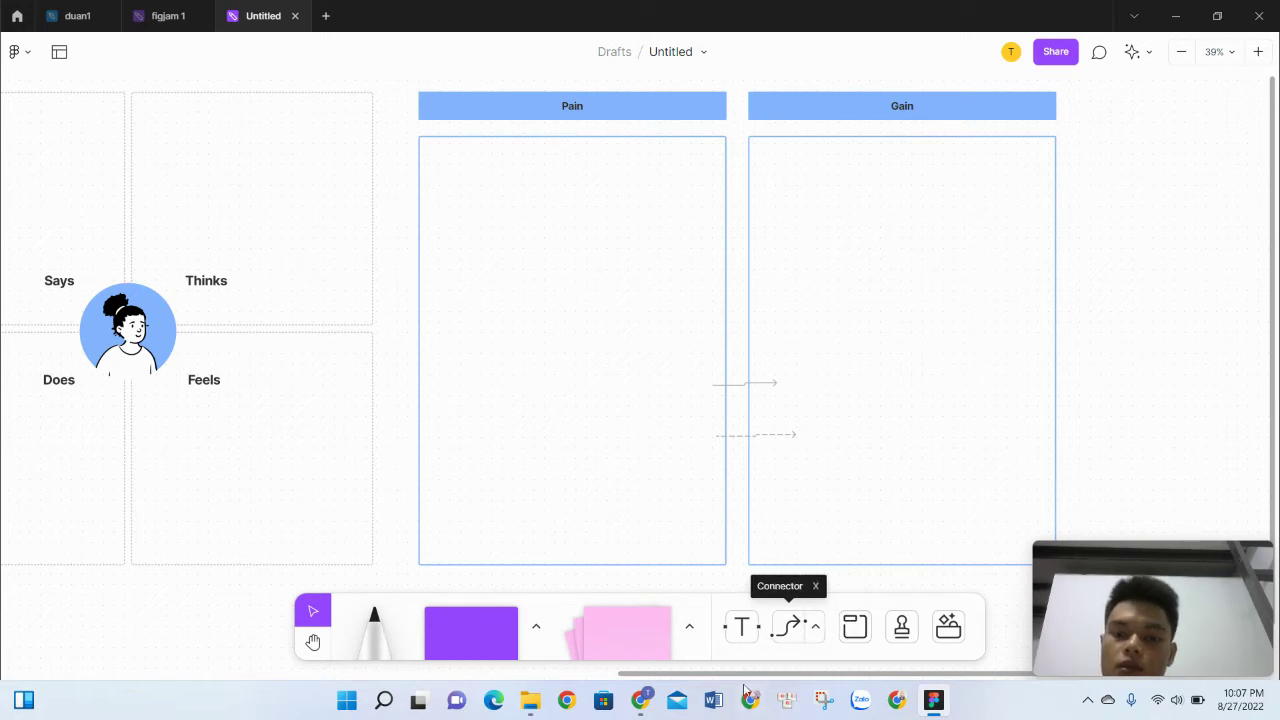
{"action": "mouse_move", "coordinate": [640, 700]}
{"action": "left_click", "coordinate": [440, 606]}
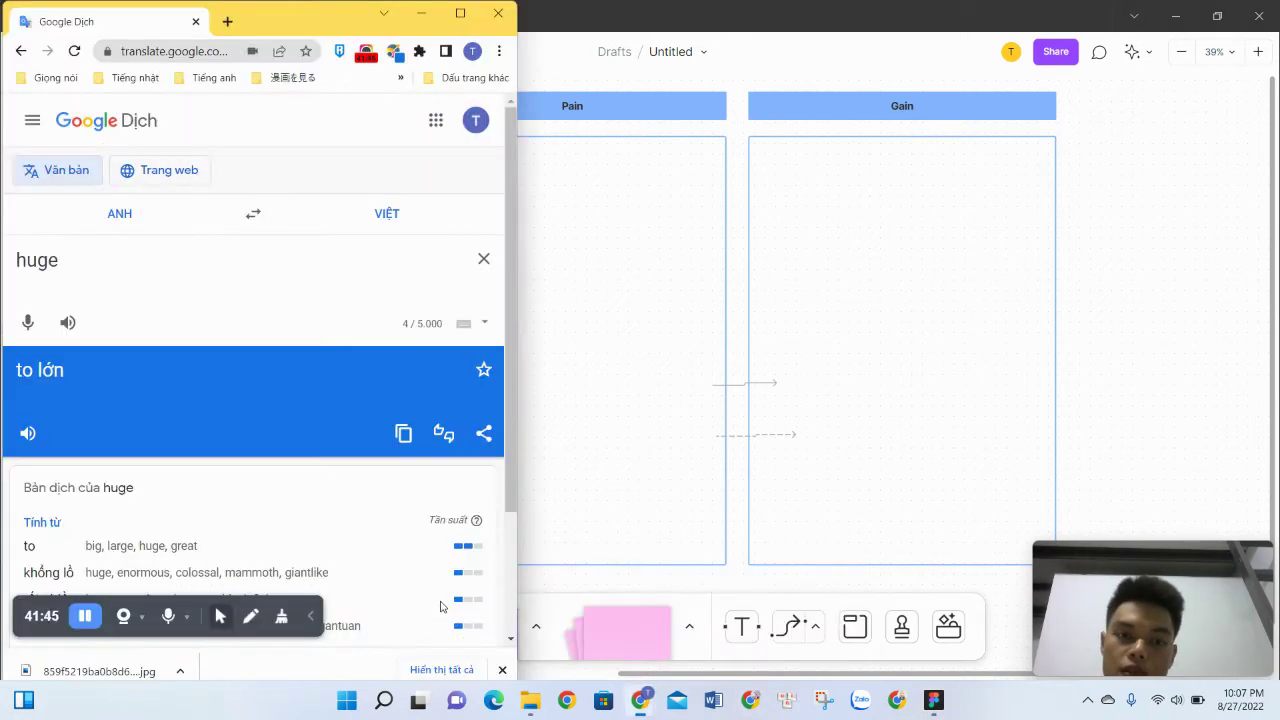
Translate 'section' to Vietnamese ('tiết diện'), play its pronunciation and scroll the dictionary entries
{"action": "left_click", "coordinate": [479, 277]}
{"action": "type", "text": "sec"}
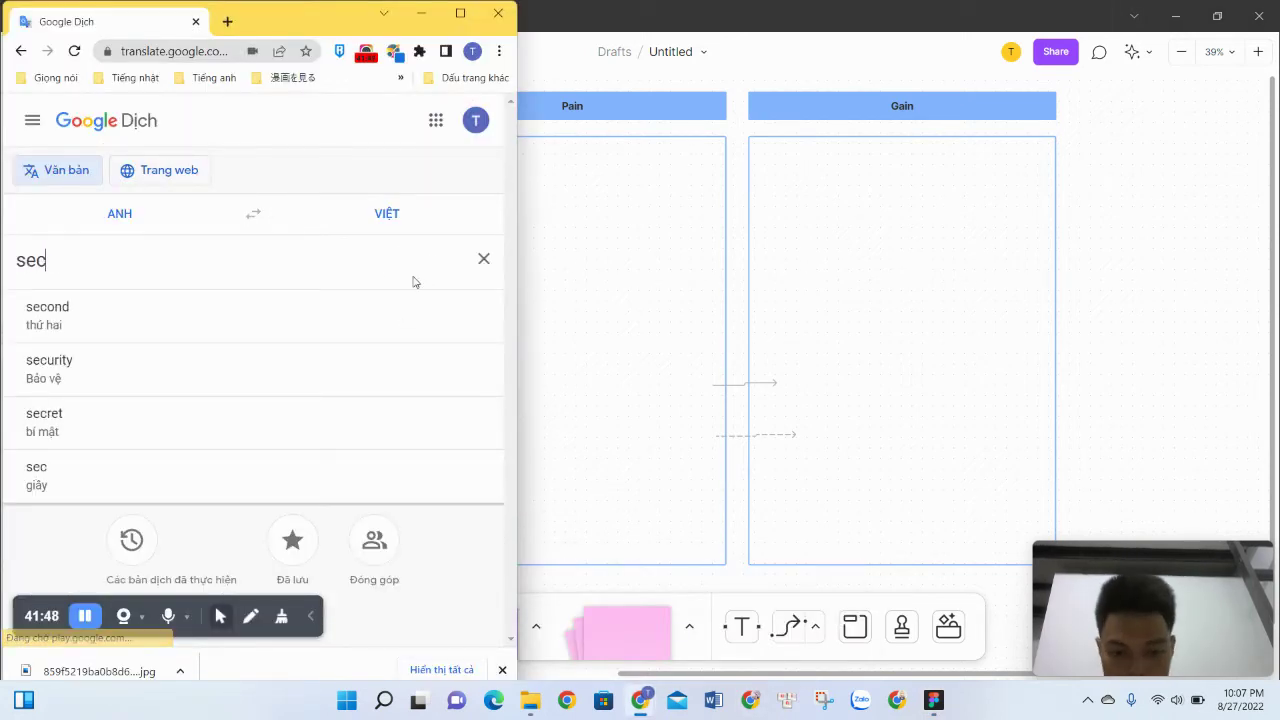
{"action": "type", "text": "tion"}
{"action": "left_click", "coordinate": [235, 339]}
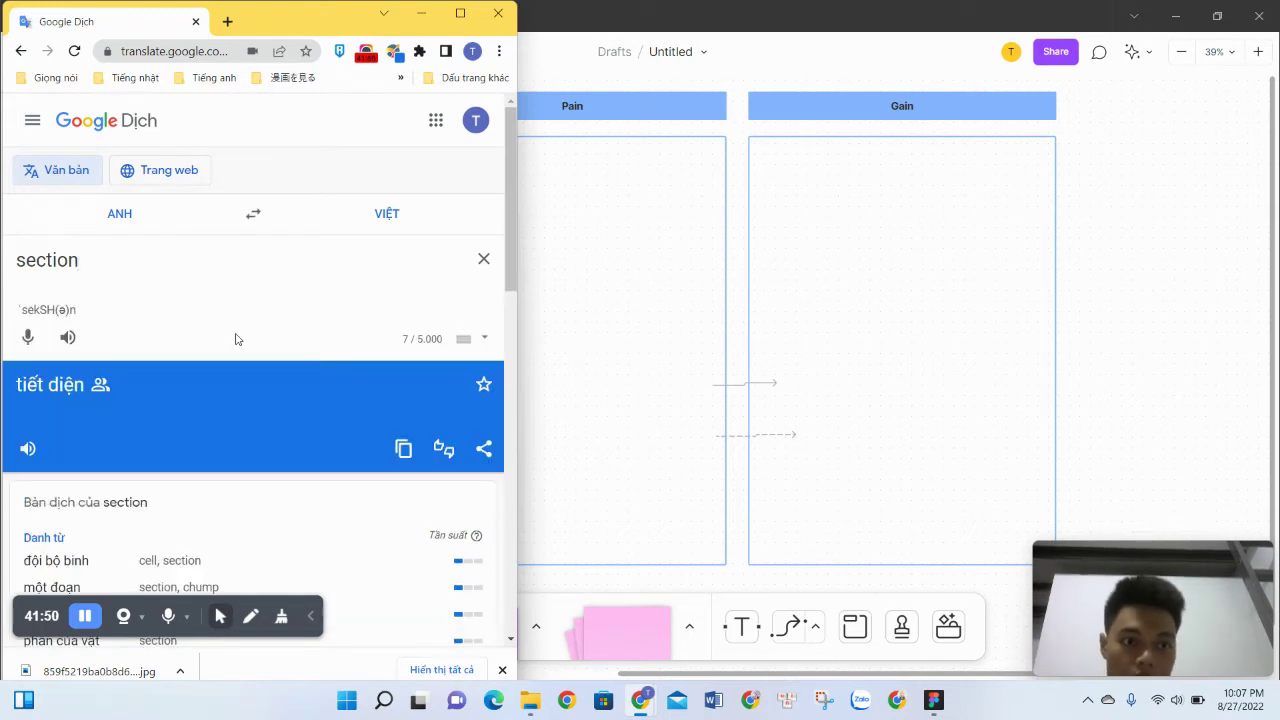
{"action": "left_click", "coordinate": [84, 337]}
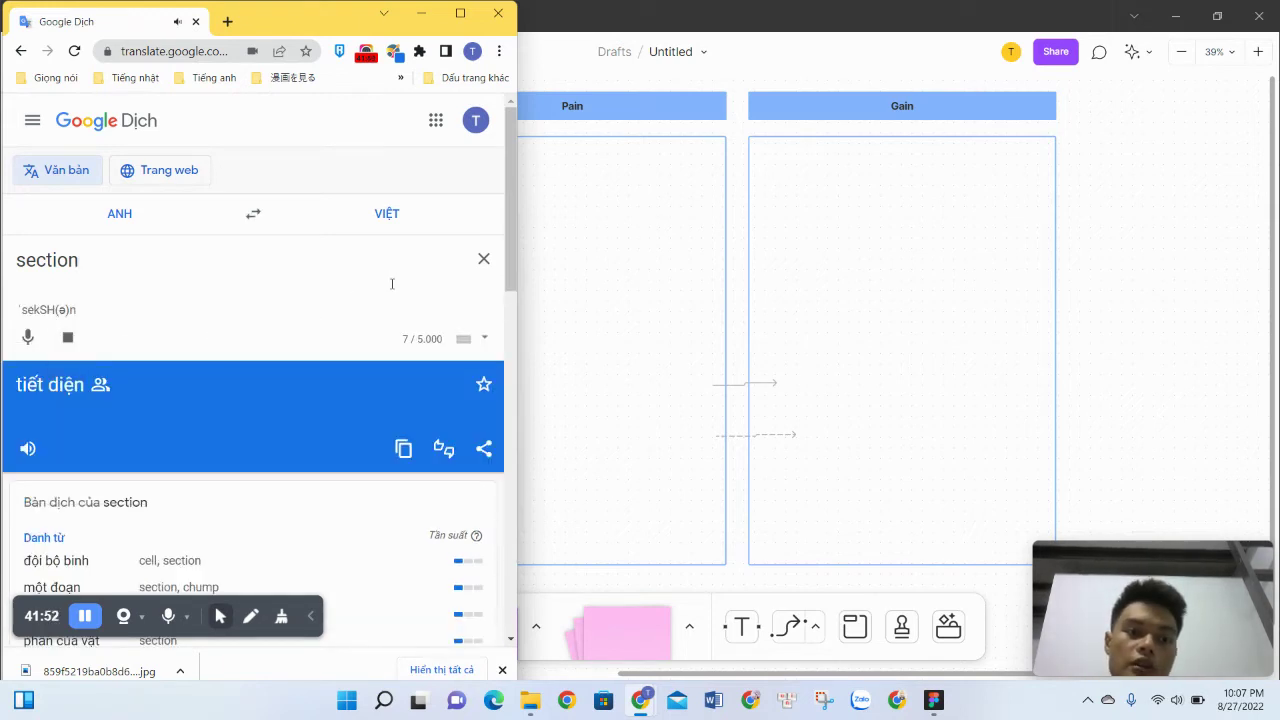
{"action": "scroll", "coordinate": [515, 236], "scroll_direction": "down", "scroll_amount": 2}
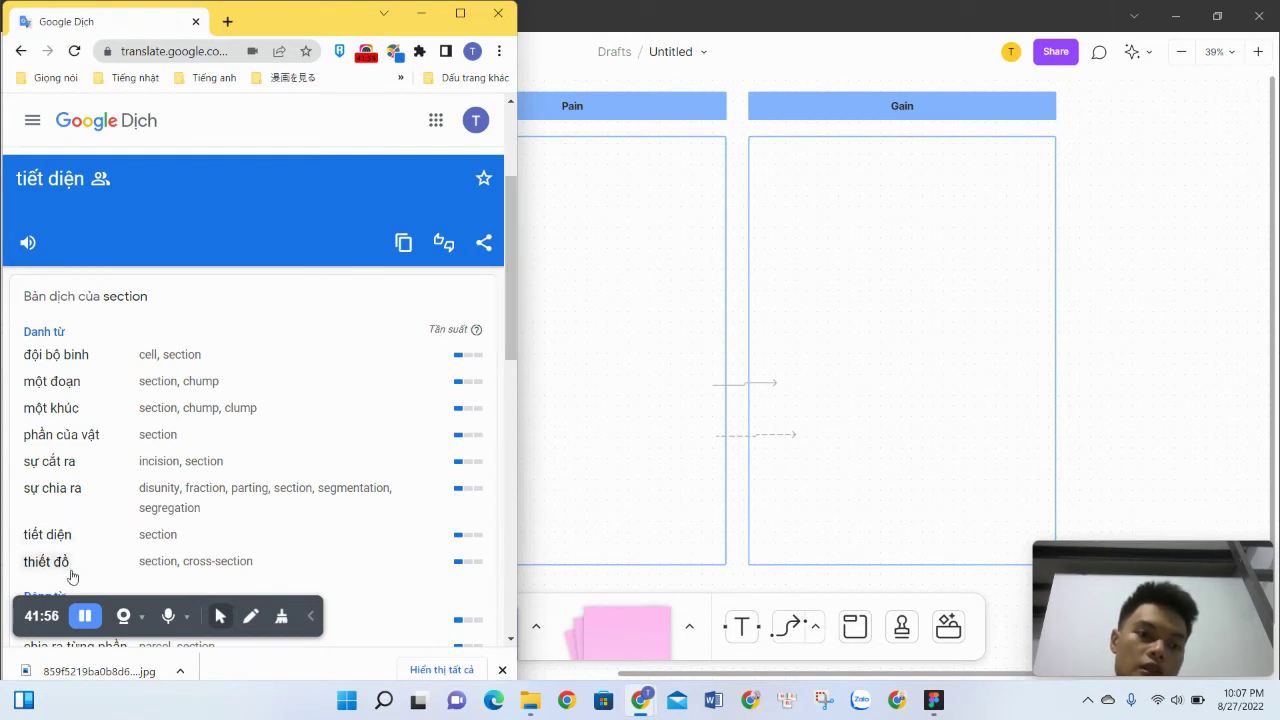
{"action": "left_click_drag", "start_coordinate": [514, 335], "coordinate": [506, 371]}
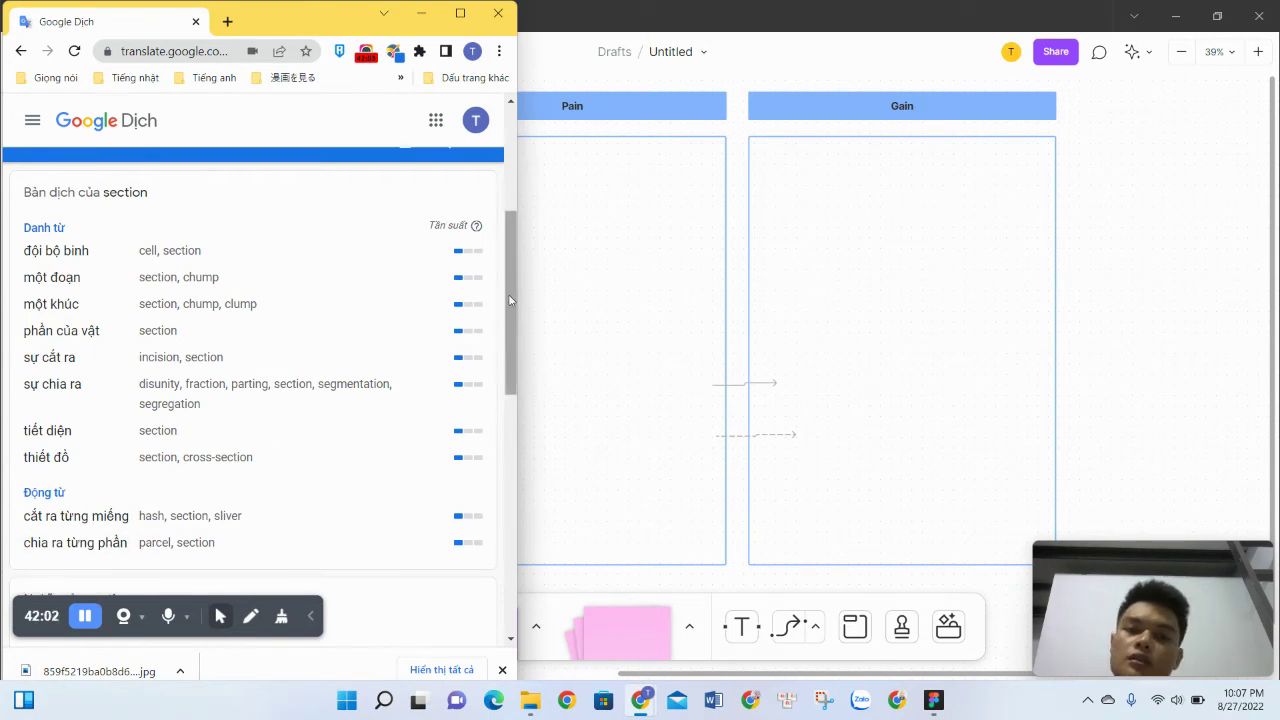
{"action": "left_click_drag", "start_coordinate": [508, 292], "coordinate": [508, 272]}
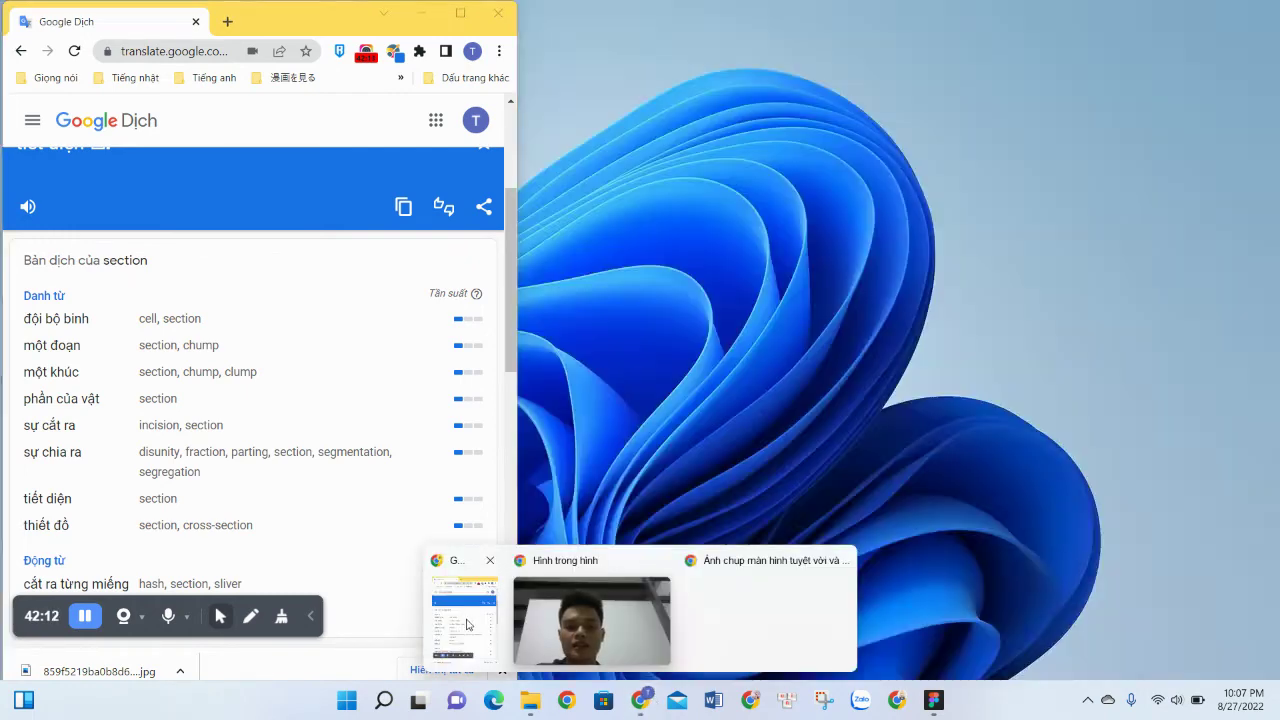
Search 'thiết diện là gì' in a new tab with Vietnamese input and view the image results
{"action": "left_click", "coordinate": [228, 21]}
{"action": "type", "text": "thi"}
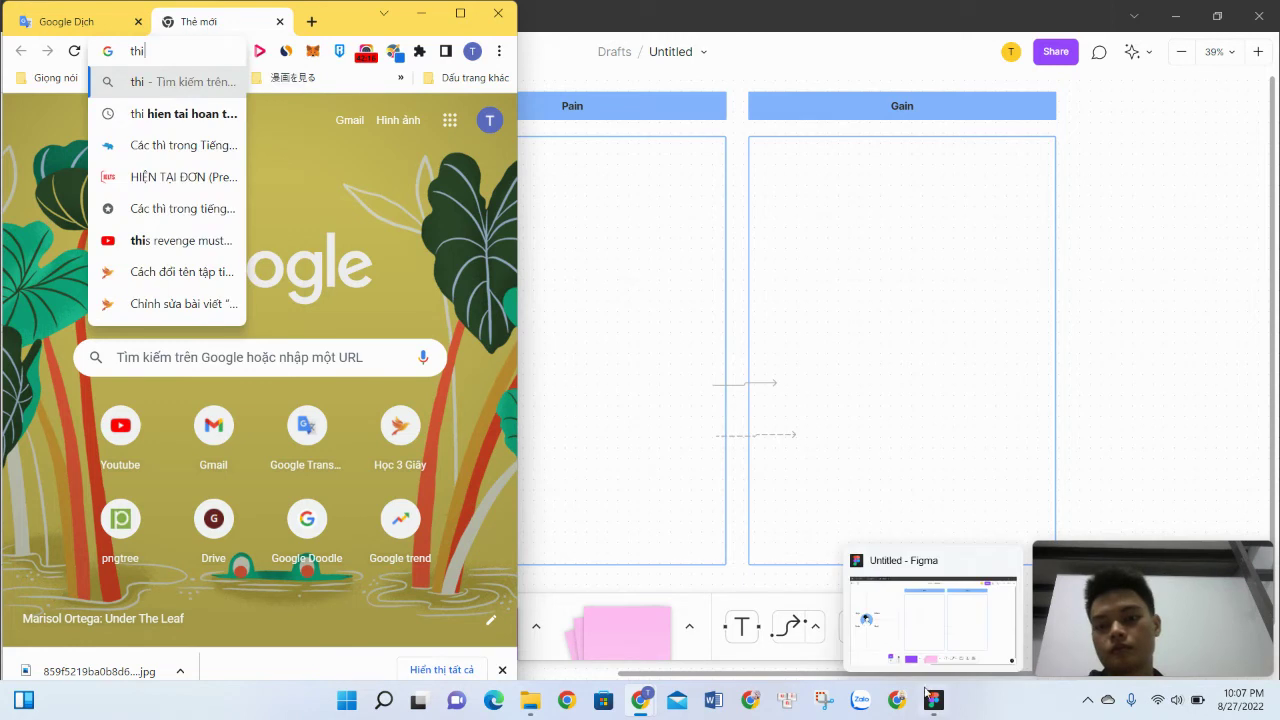
{"action": "left_click", "coordinate": [768, 405]}
{"action": "key", "text": "ctrl+shift+F5"}
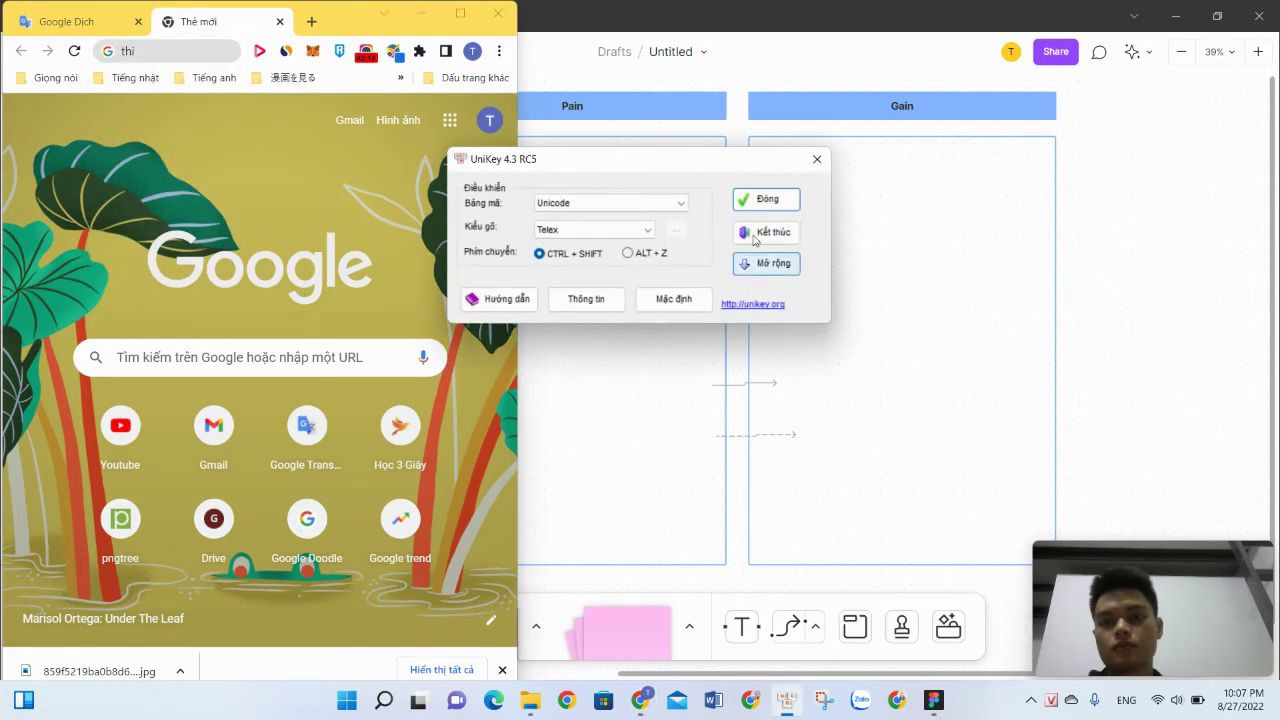
{"action": "left_click", "coordinate": [766, 201]}
{"action": "left_click", "coordinate": [162, 51]}
{"action": "type", "text": "êt diên là g"}
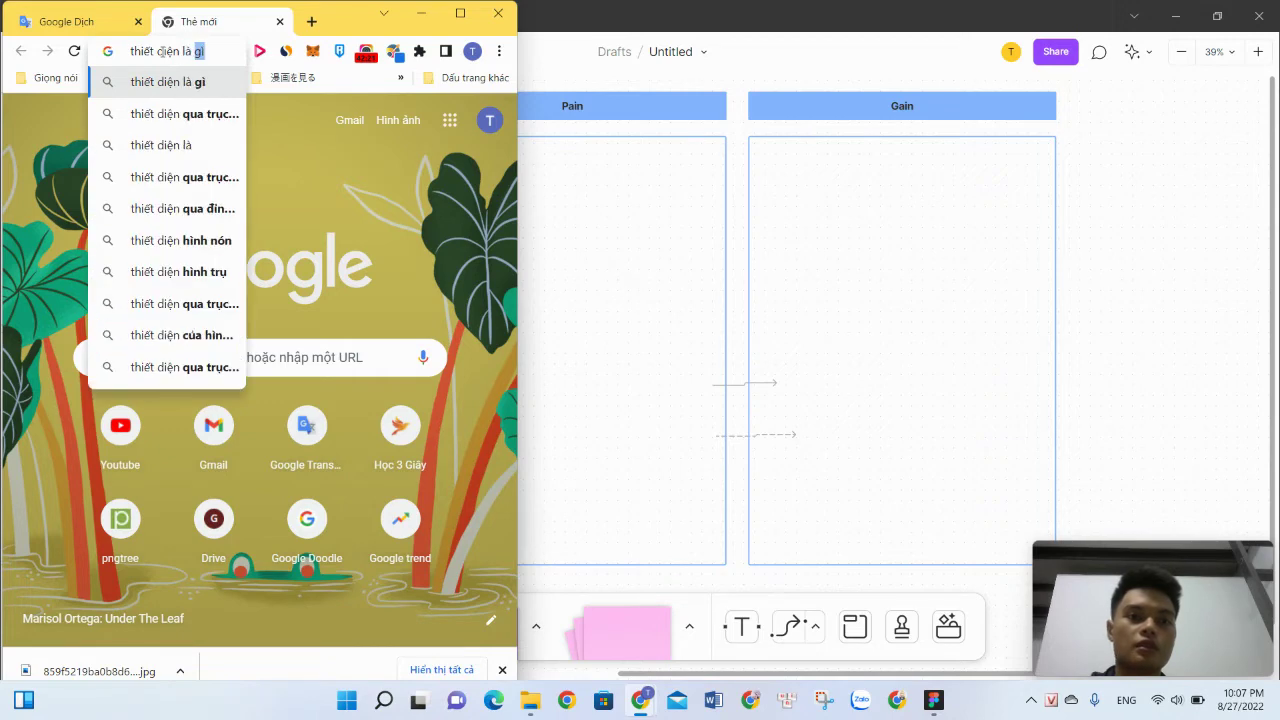
{"action": "type", "text": "ì"}
{"action": "key", "text": "Return"}
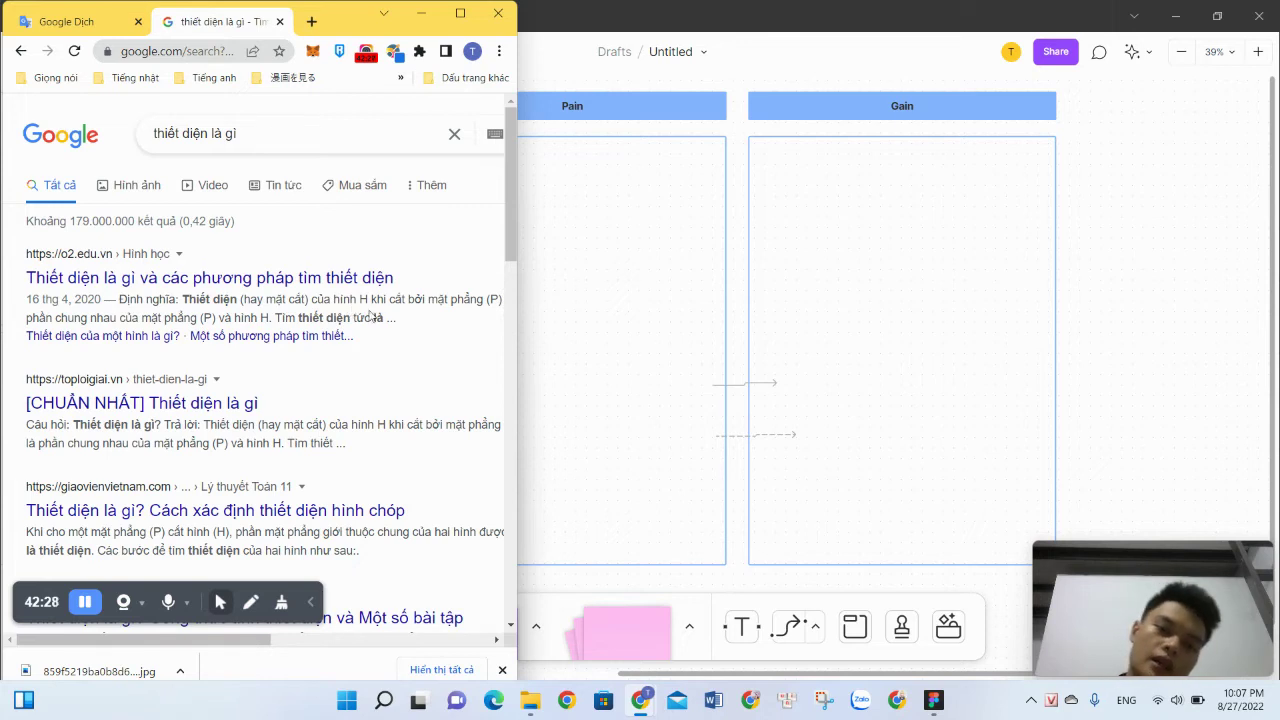
{"action": "left_click", "coordinate": [161, 193]}
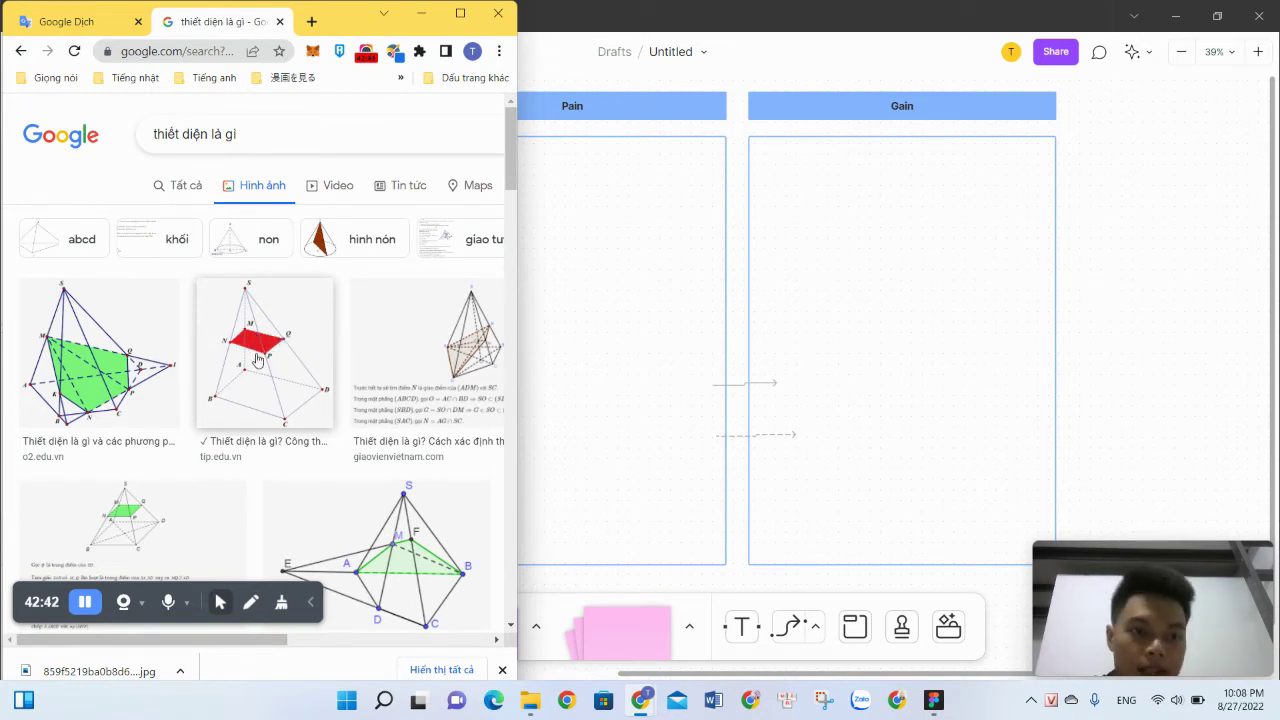
{"action": "left_click", "coordinate": [851, 632]}
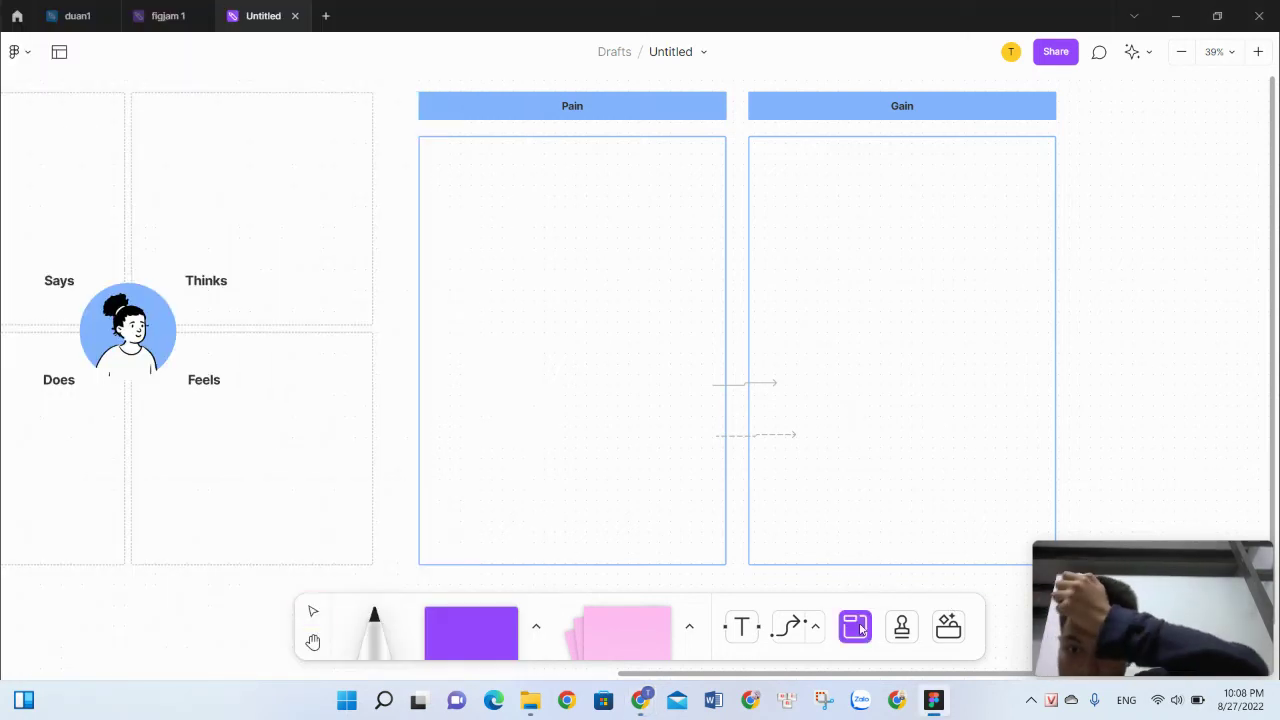
Draw Section 1 inside the Gain column, move it lower and resize it into a wide box
{"action": "left_click_drag", "start_coordinate": [729, 264], "coordinate": [972, 318]}
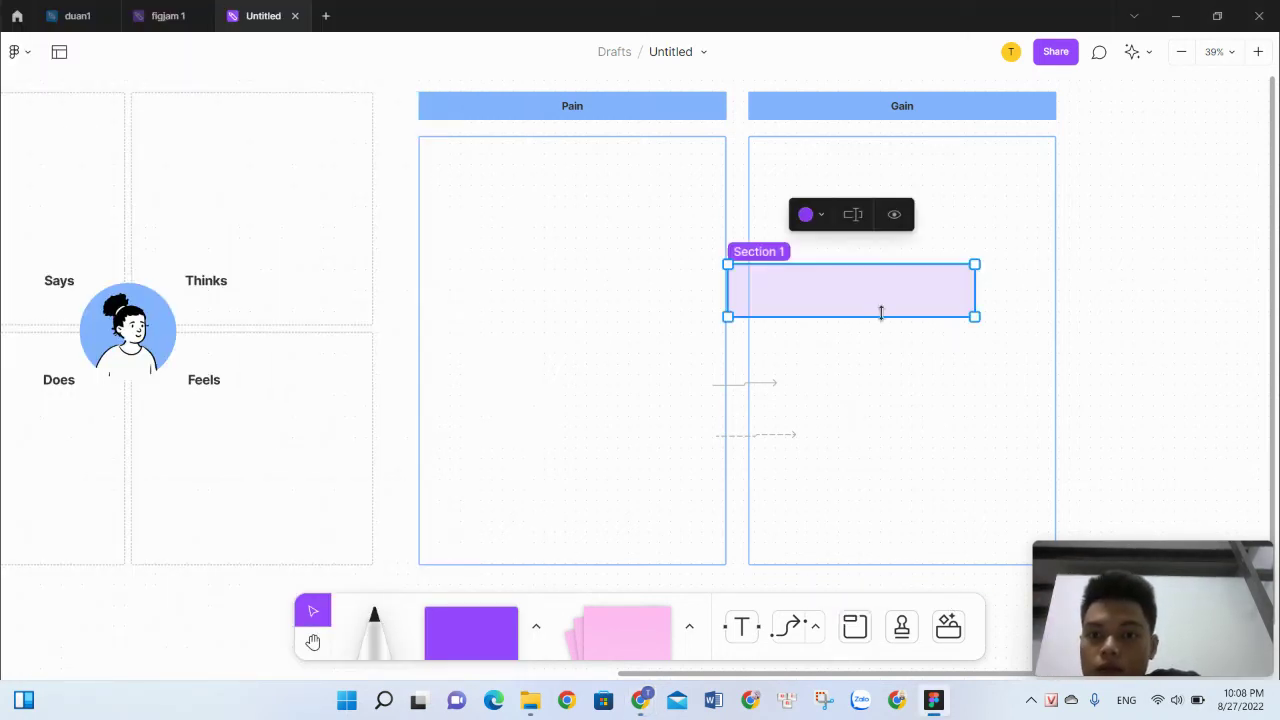
{"action": "left_click_drag", "start_coordinate": [873, 308], "coordinate": [917, 417]}
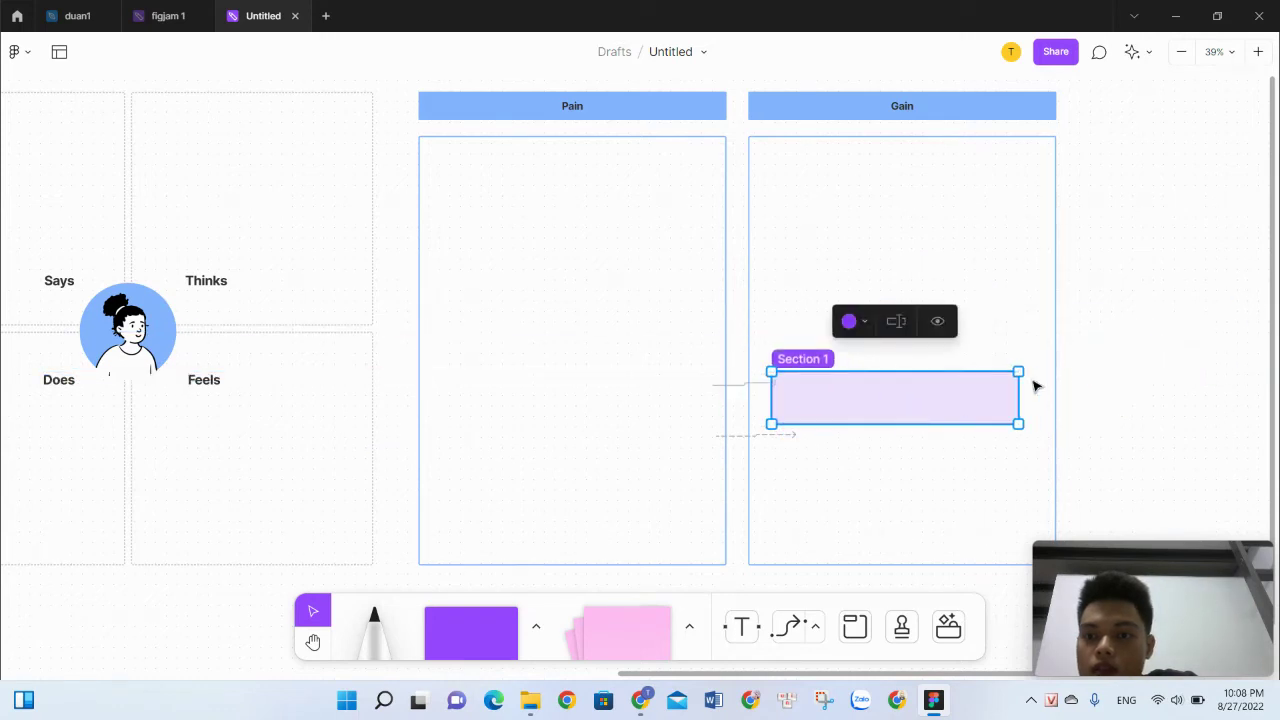
{"action": "mouse_move", "coordinate": [1018, 370]}
{"action": "left_mouse_down"}
{"action": "mouse_move", "coordinate": [1062, 298]}
{"action": "mouse_move", "coordinate": [990, 325]}
{"action": "left_mouse_up"}
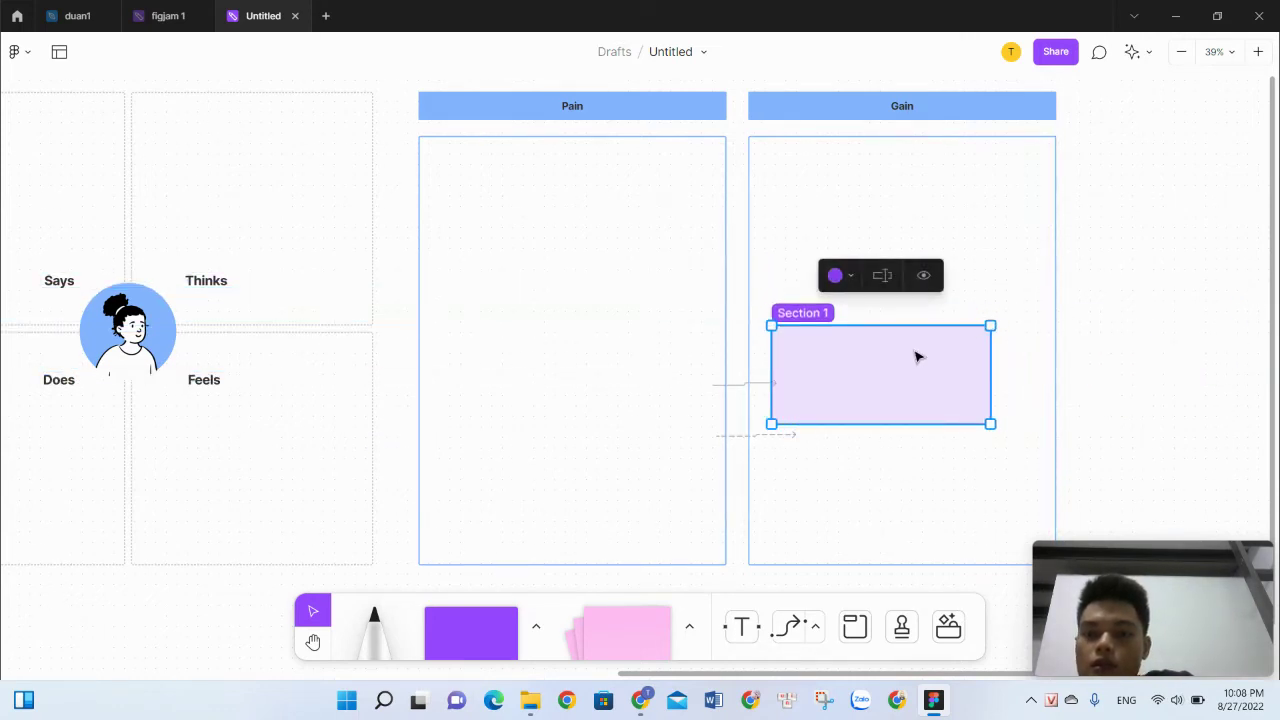
{"action": "left_click", "coordinate": [1108, 348]}
{"action": "scroll", "coordinate": [1115, 347], "scroll_direction": "down", "scroll_amount": 2}
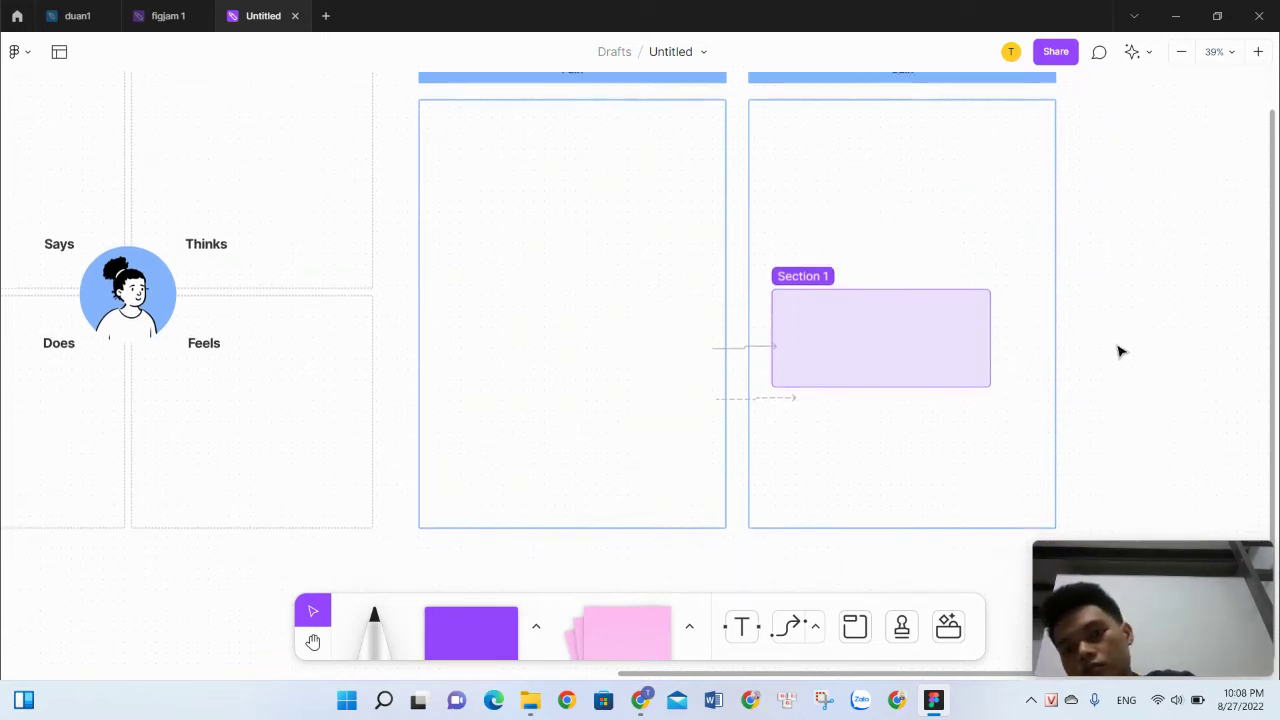
Rename the section in the Gain column to 'ffff' and colour it red
{"action": "left_click", "coordinate": [809, 280]}
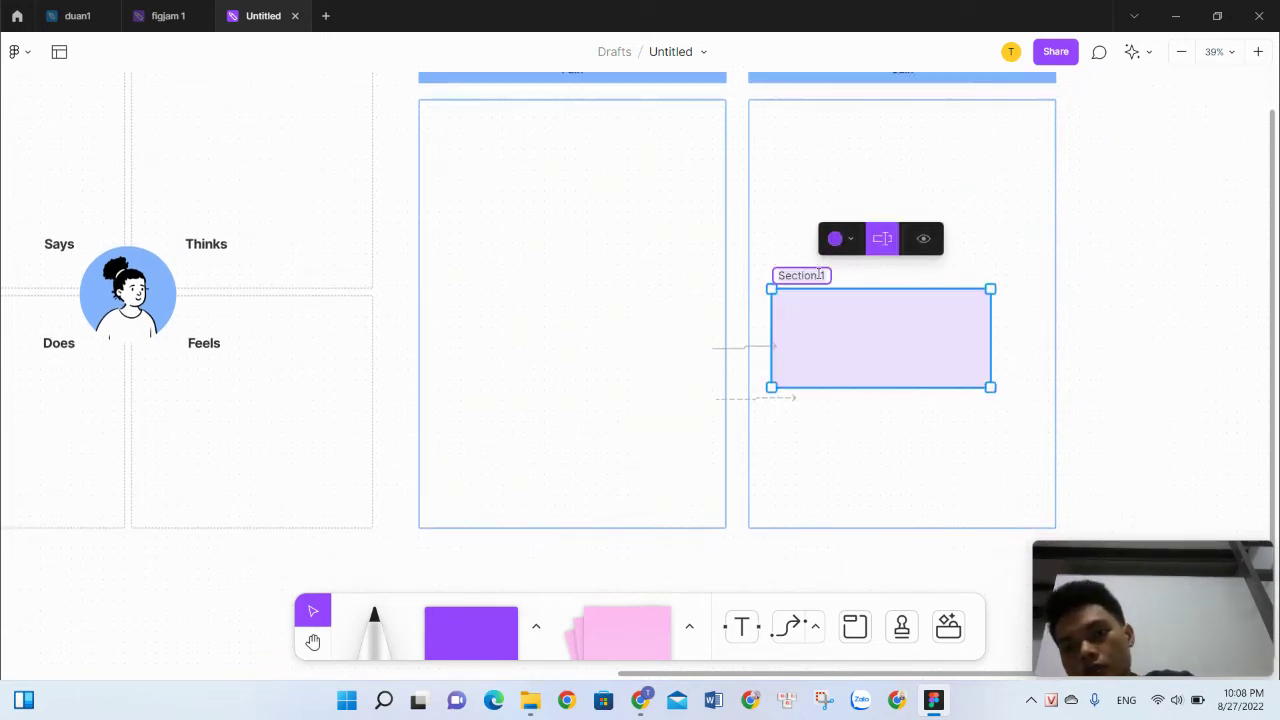
{"action": "type", "text": "ffff"}
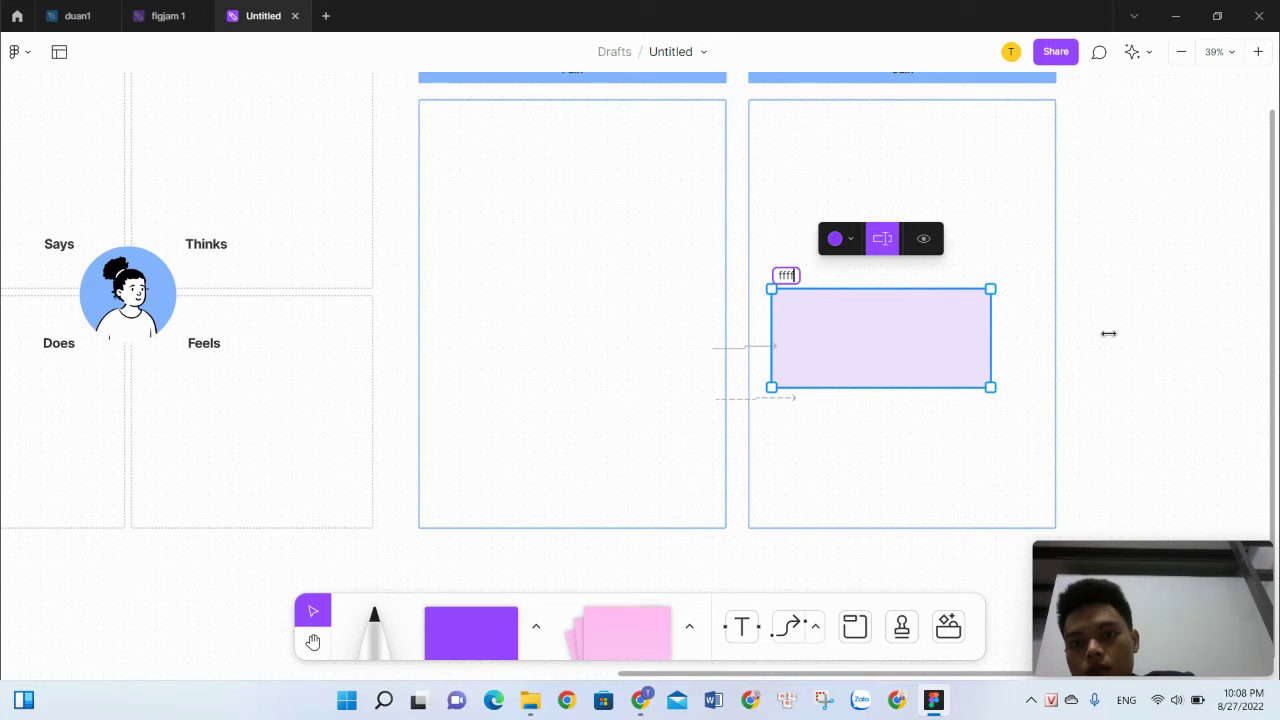
{"action": "left_click", "coordinate": [849, 245]}
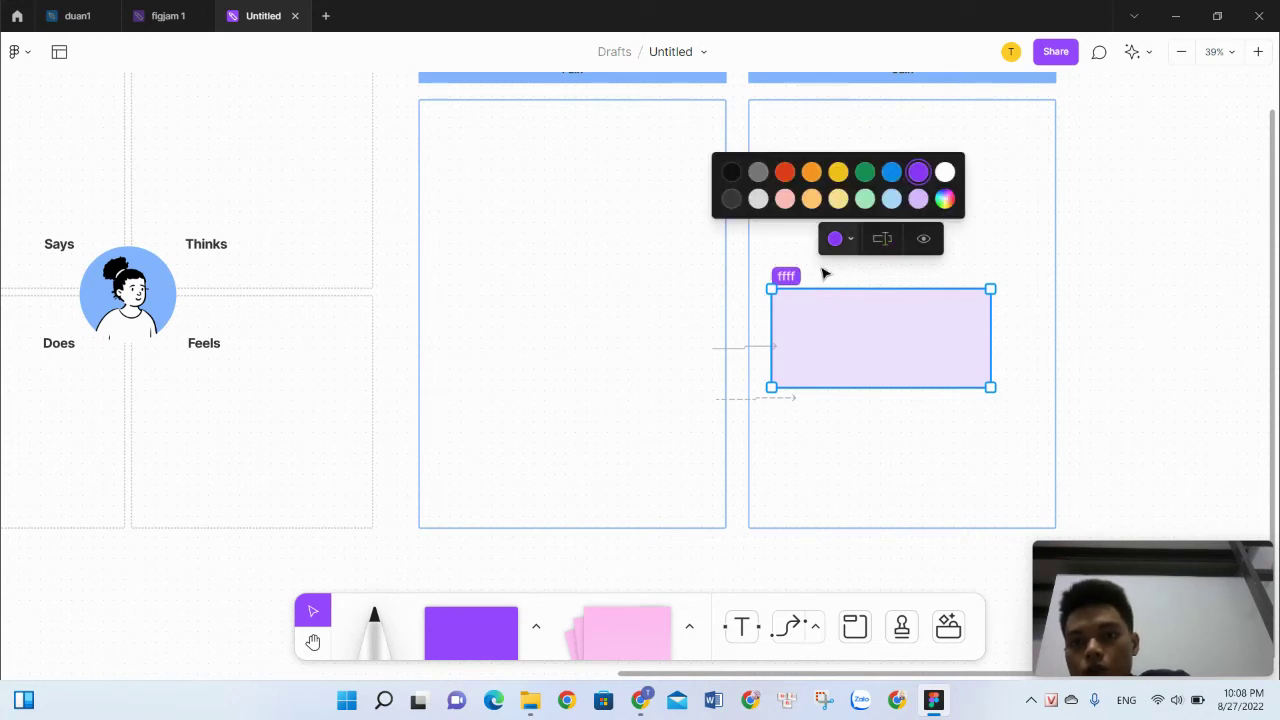
{"action": "left_click", "coordinate": [785, 173]}
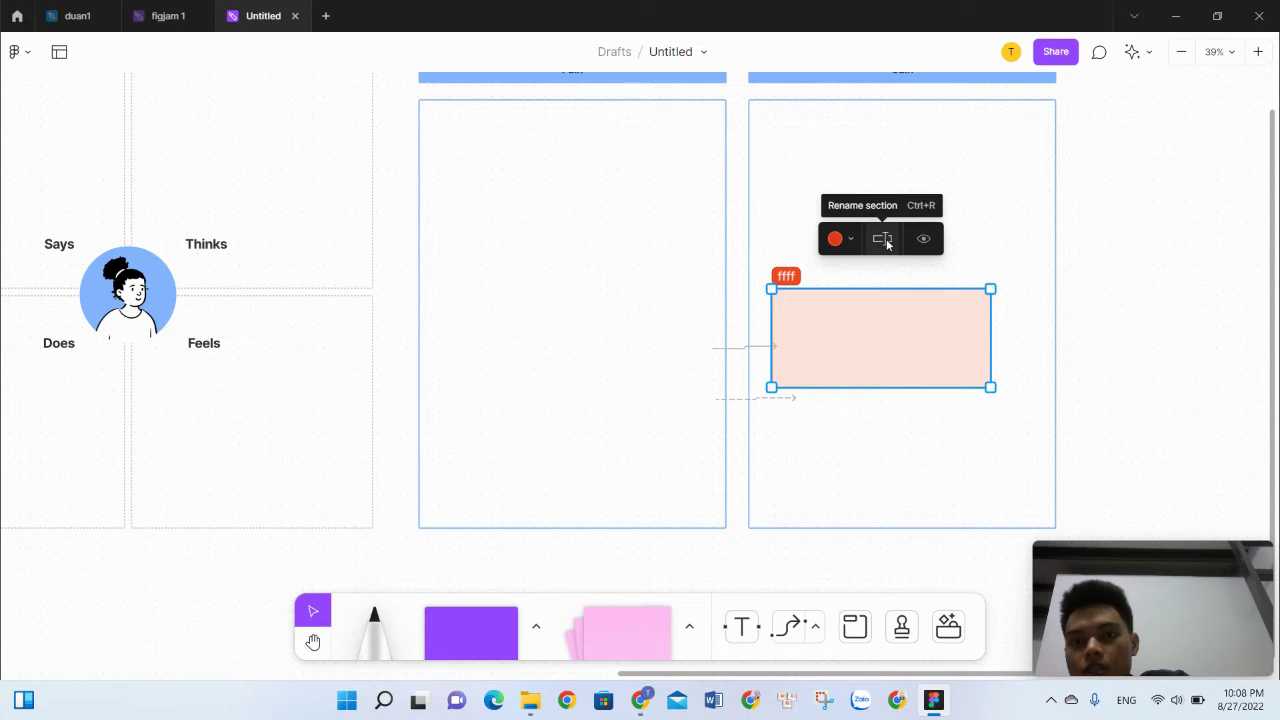
Hide the section's contents, then show them again
{"action": "left_click", "coordinate": [885, 241]}
{"action": "left_click", "coordinate": [918, 247]}
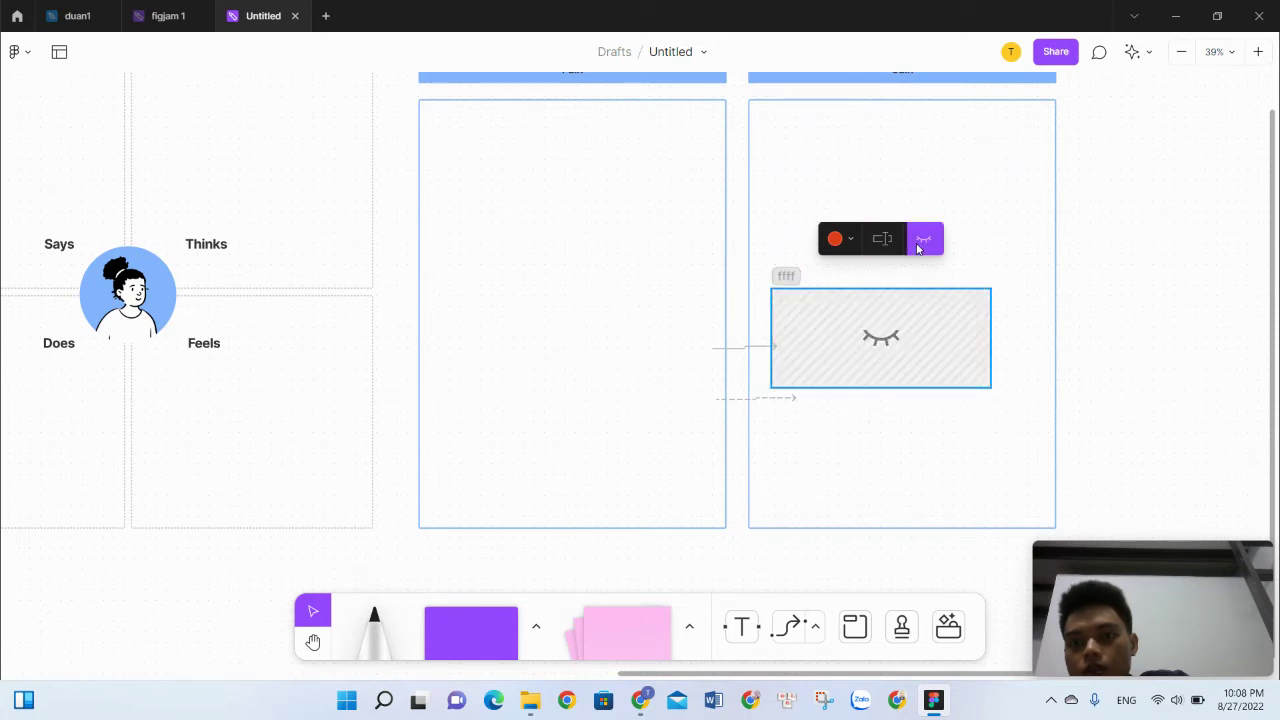
{"action": "left_click", "coordinate": [1150, 348]}
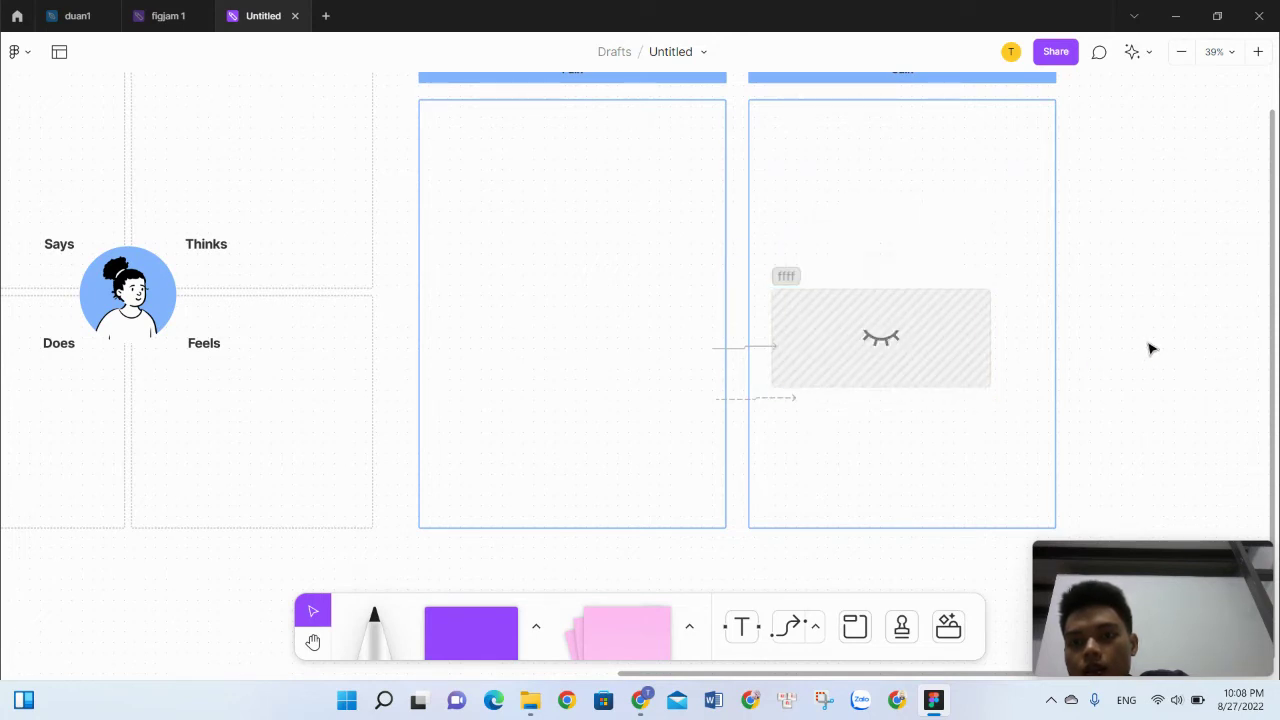
{"action": "left_click", "coordinate": [969, 350]}
{"action": "left_click", "coordinate": [924, 240]}
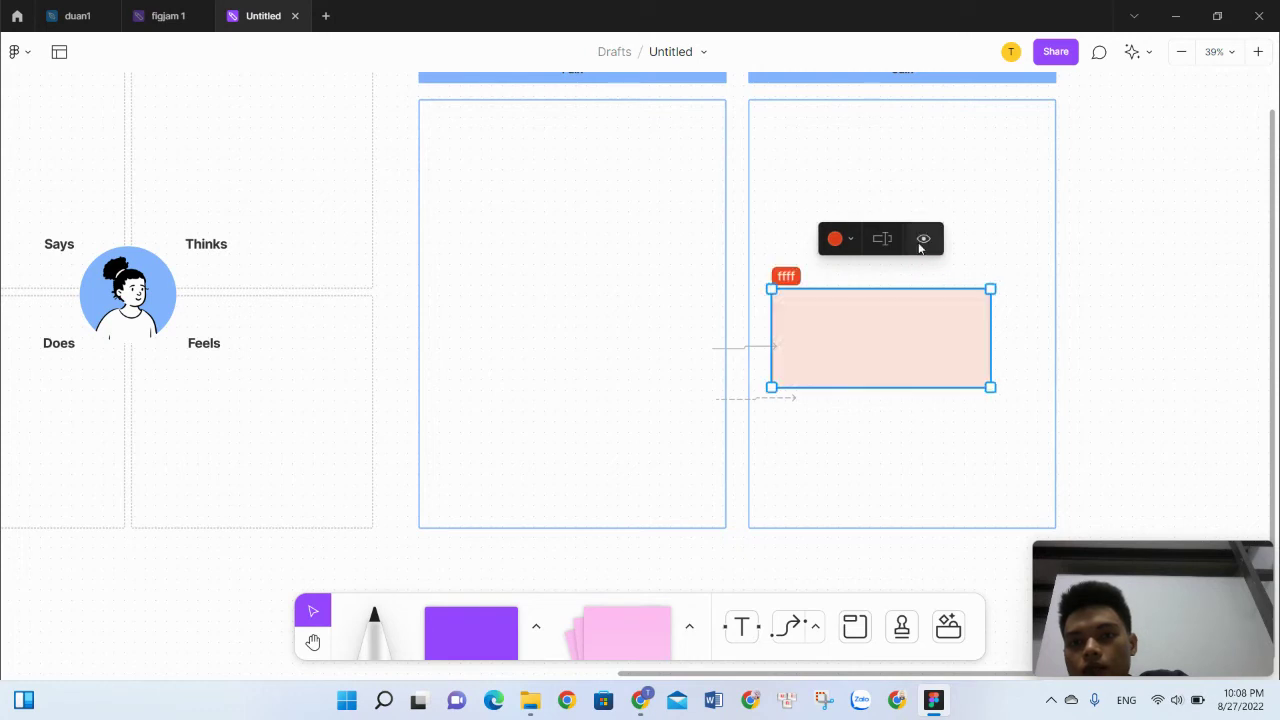
{"action": "left_click", "coordinate": [1205, 287]}
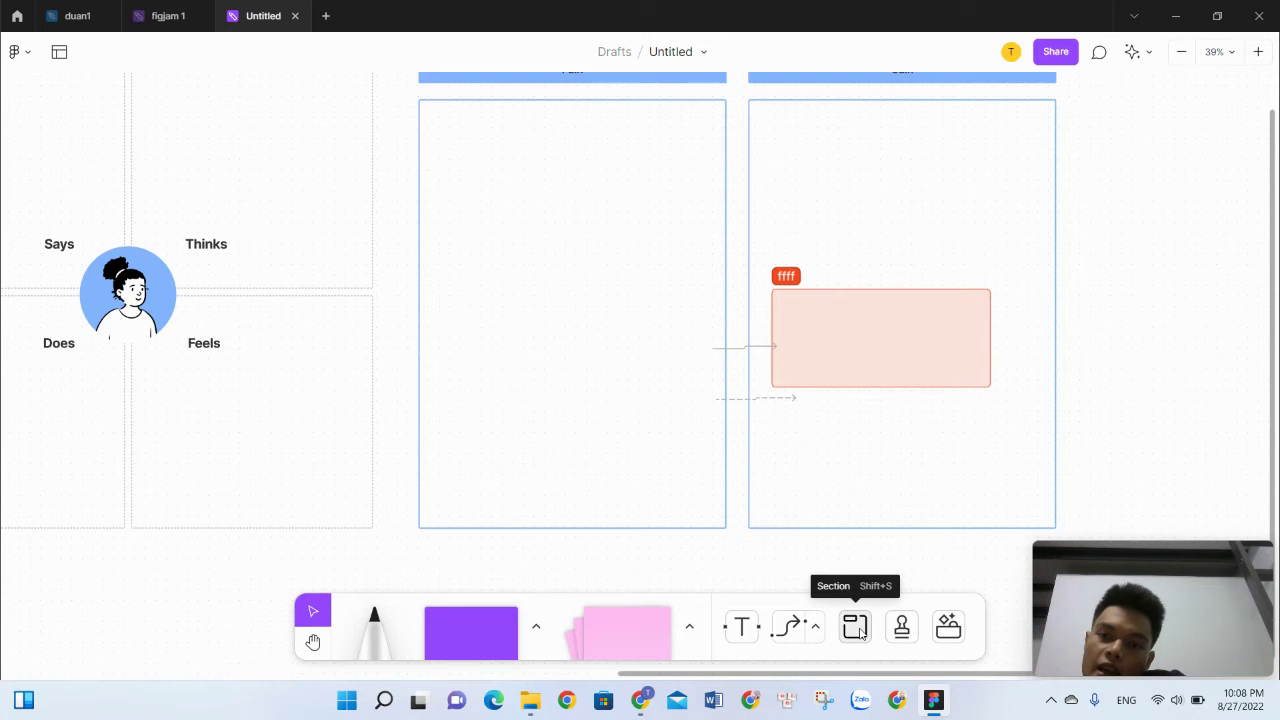
Reselect the ffff section and the Gain column to check the result
{"action": "scroll", "coordinate": [1090, 450], "scroll_direction": "up", "scroll_amount": 1}
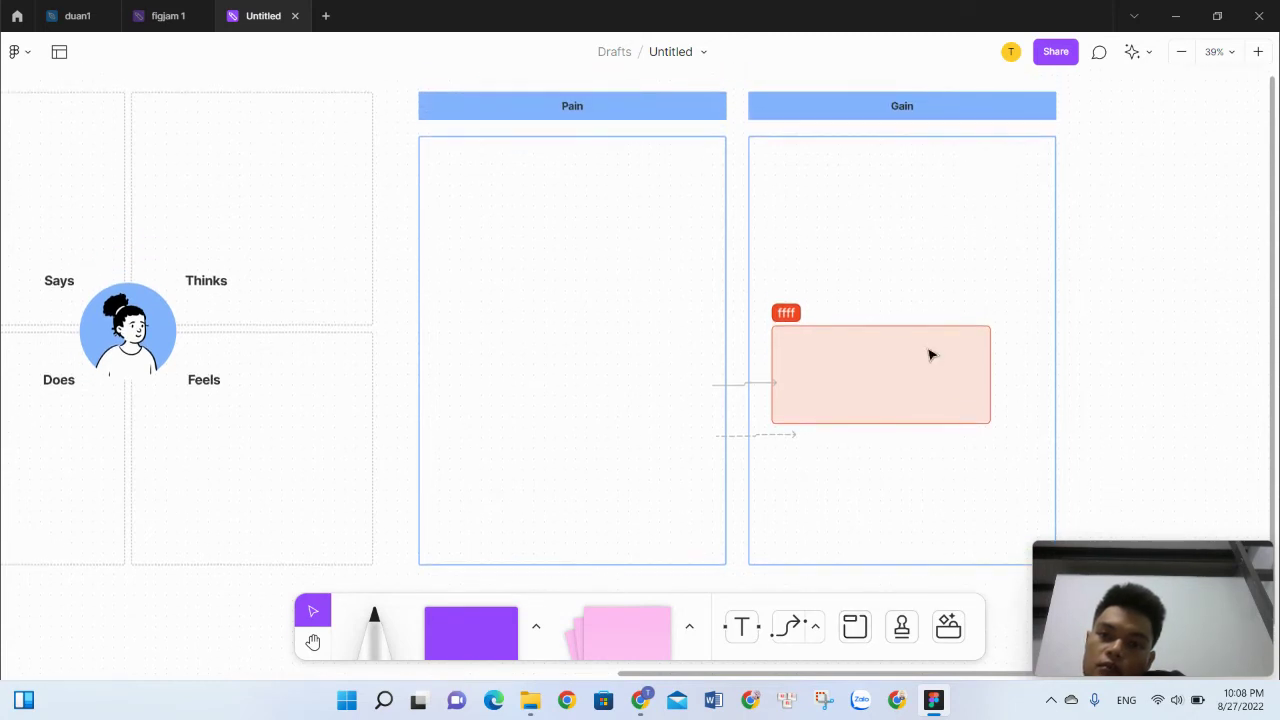
{"action": "left_click", "coordinate": [803, 318]}
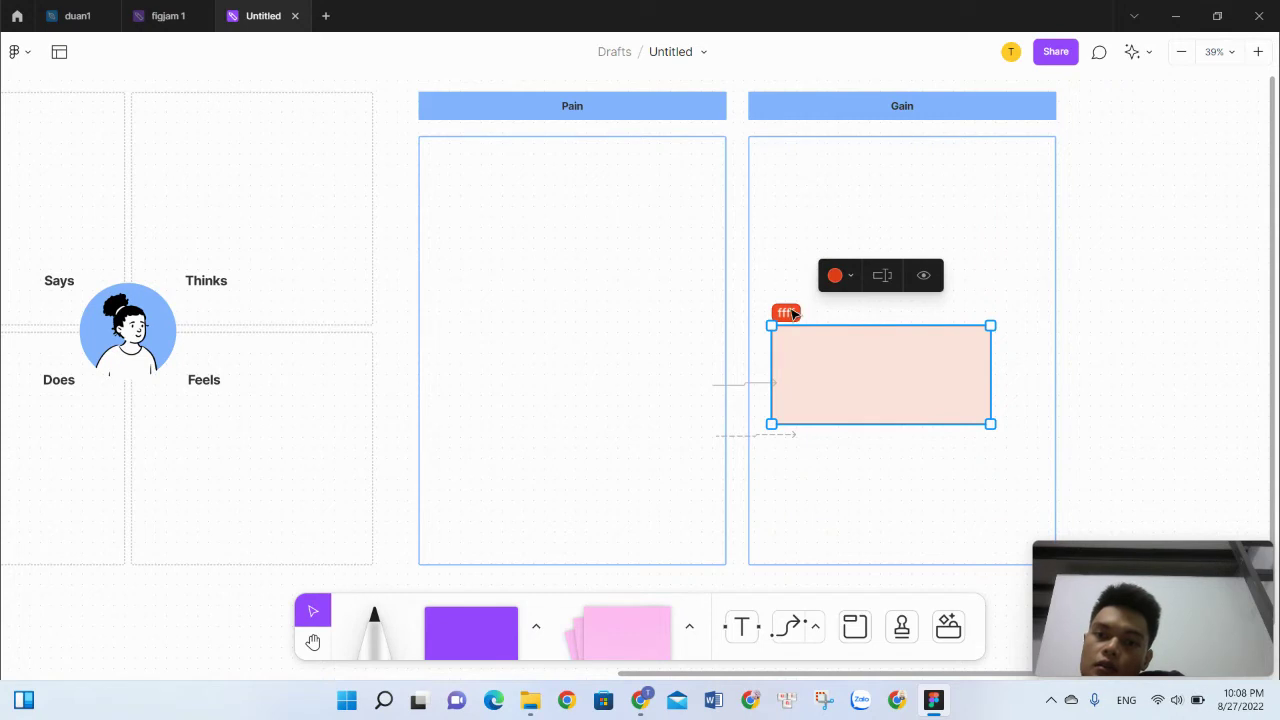
{"action": "left_click", "coordinate": [780, 157]}
{"action": "left_click", "coordinate": [776, 141]}
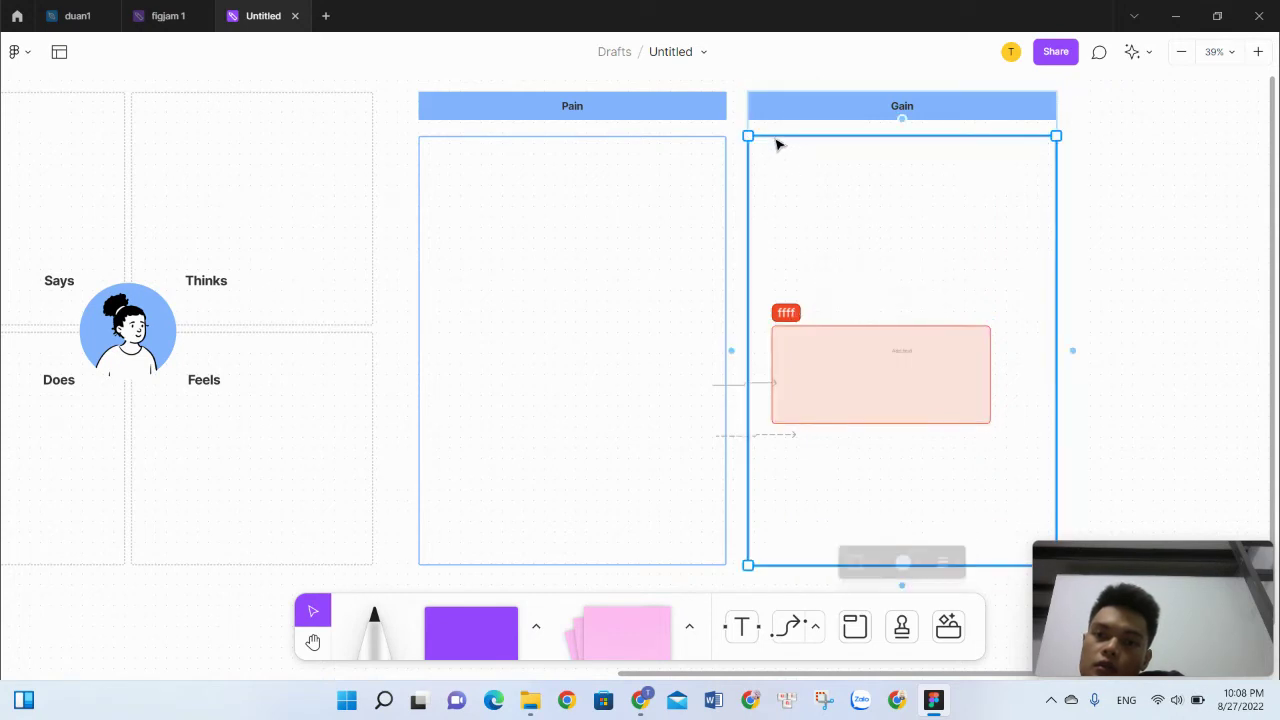
{"action": "left_click", "coordinate": [853, 400]}
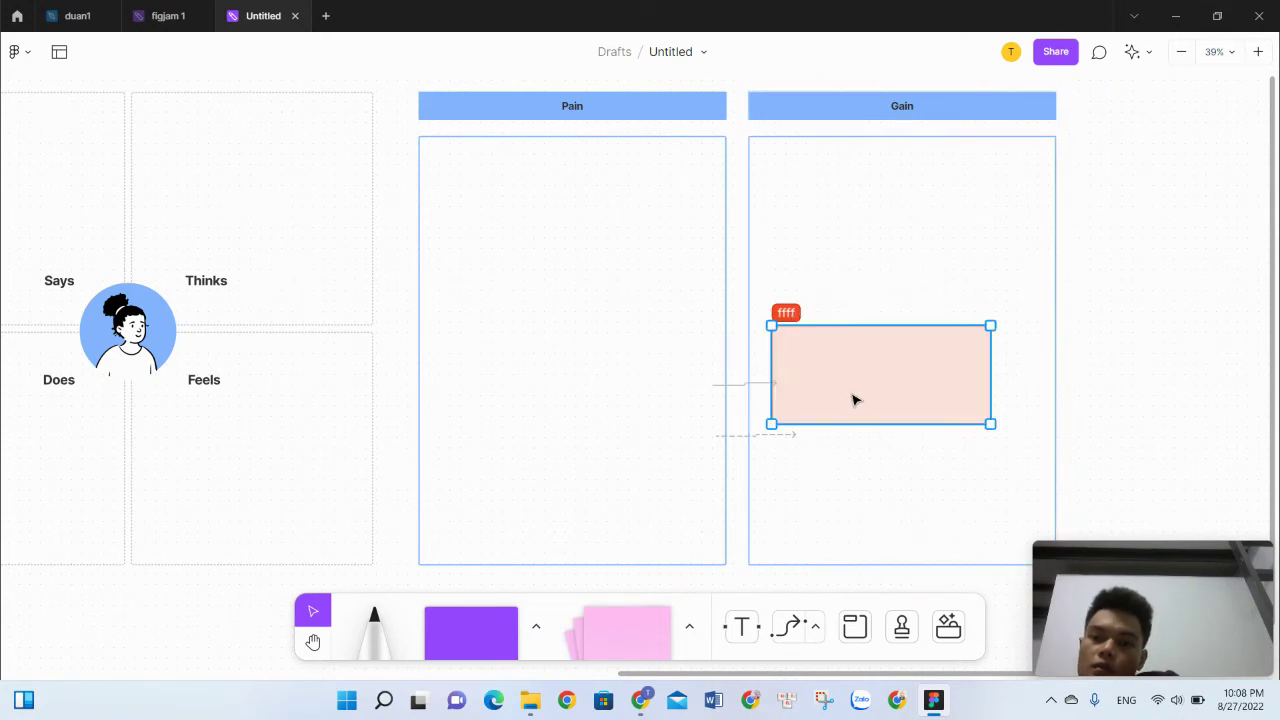
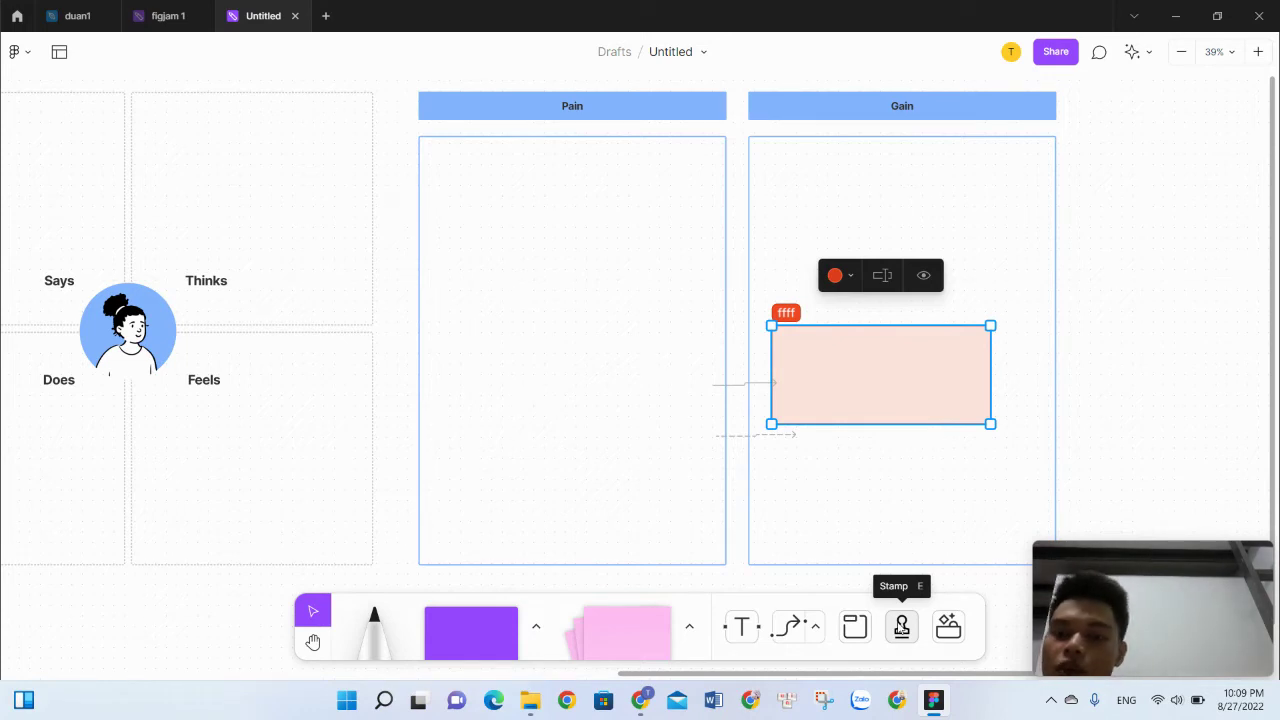
Send a stream of heart-eyes reactions across the board
{"action": "left_click", "coordinate": [901, 626]}
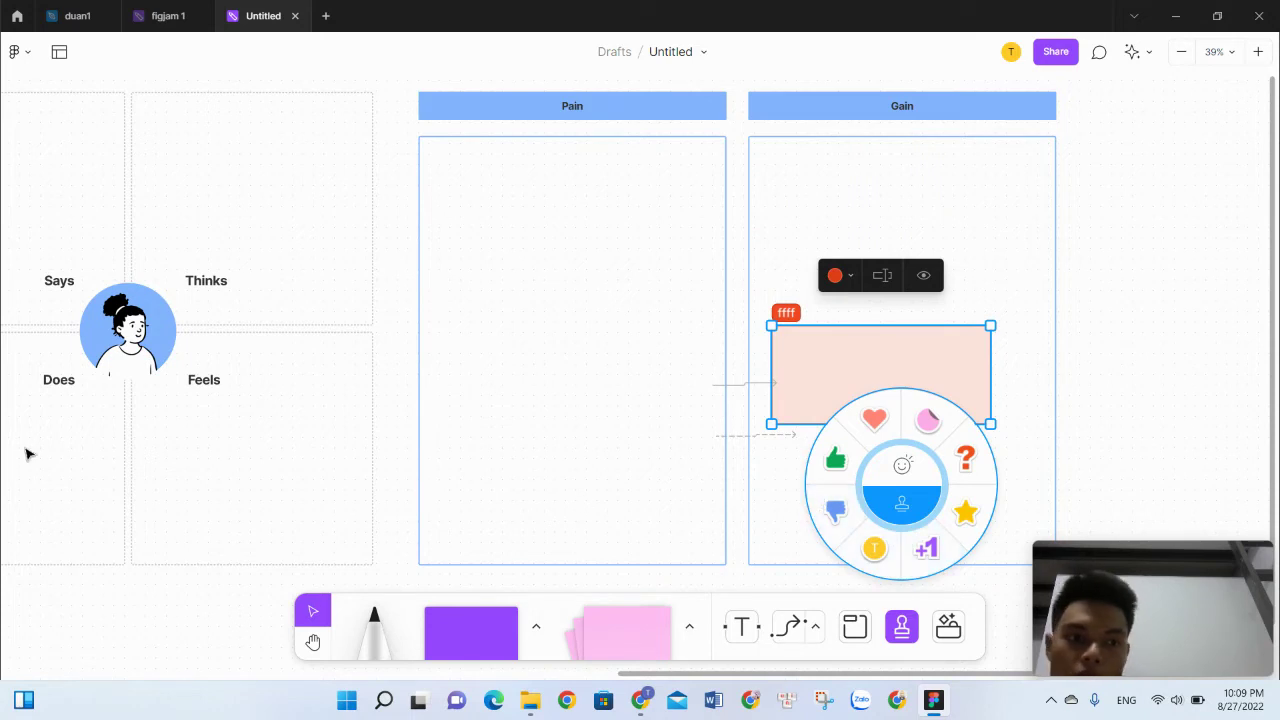
{"action": "mouse_move", "coordinate": [720, 673]}
{"action": "left_mouse_down"}
{"action": "mouse_move", "coordinate": [185, 645]}
{"action": "mouse_move", "coordinate": [57, 604]}
{"action": "left_mouse_up"}
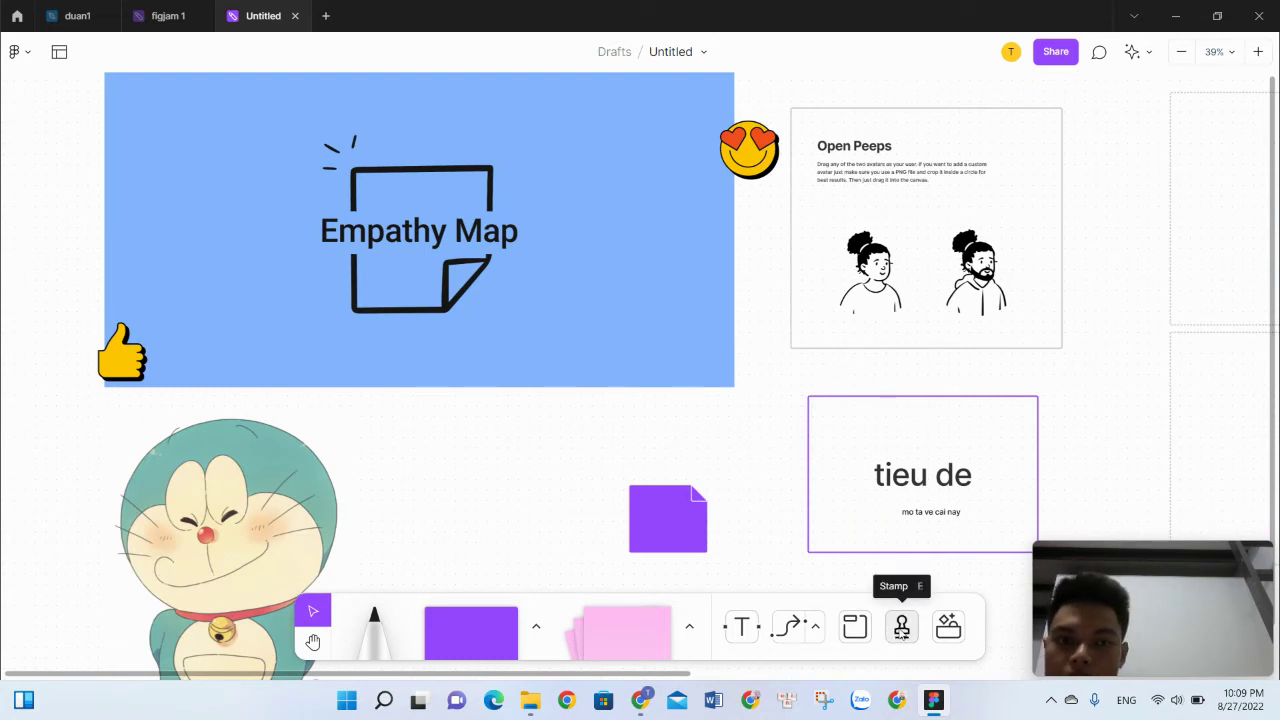
{"action": "left_click", "coordinate": [911, 625]}
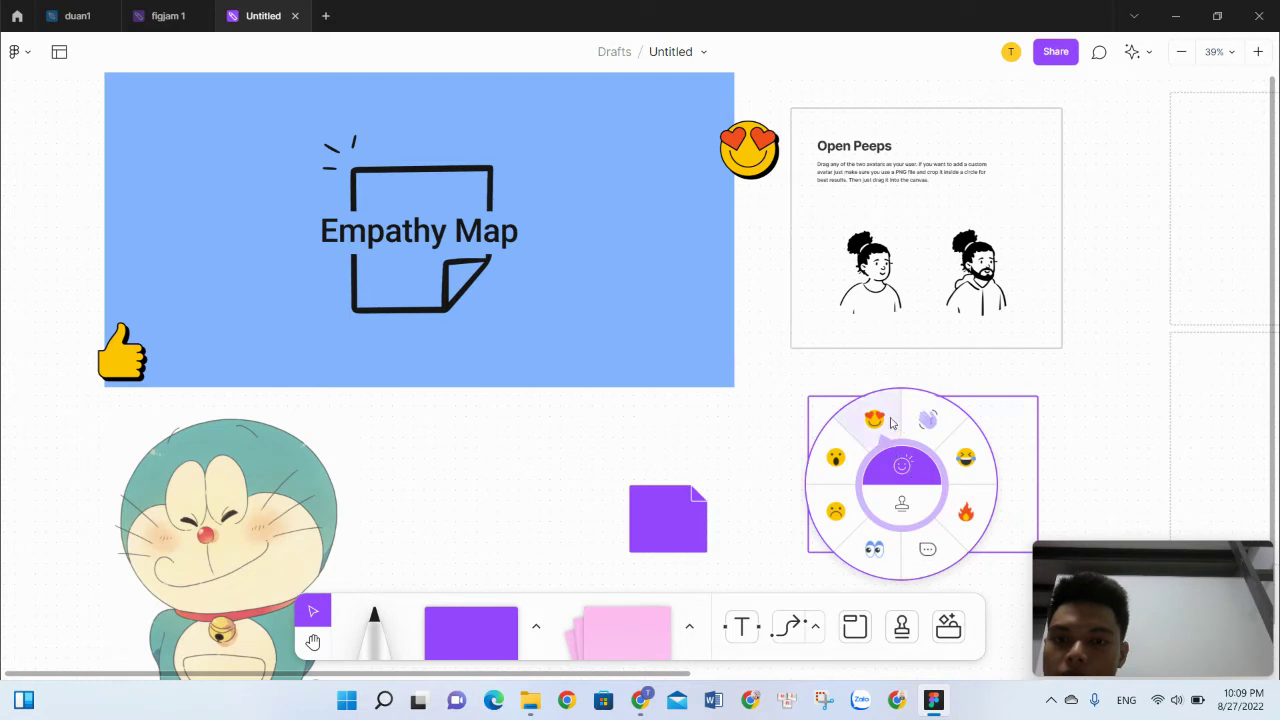
{"action": "left_click", "coordinate": [874, 418]}
{"action": "mouse_move", "coordinate": [730, 233]}
{"action": "left_mouse_down"}
{"action": "mouse_move", "coordinate": [679, 428]}
{"action": "mouse_move", "coordinate": [669, 360]}
{"action": "left_mouse_up"}
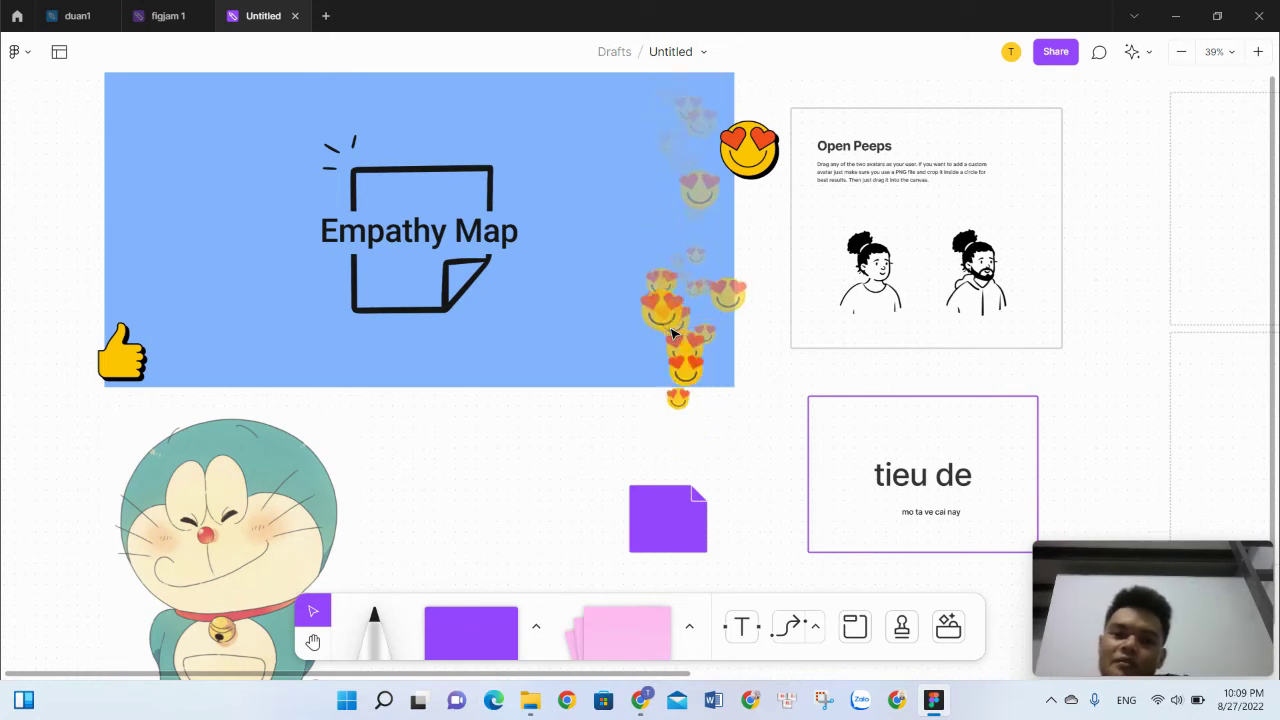
{"action": "left_click_drag", "start_coordinate": [669, 360], "coordinate": [680, 366]}
{"action": "right_click", "coordinate": [643, 362]}
{"action": "left_click", "coordinate": [627, 360]}
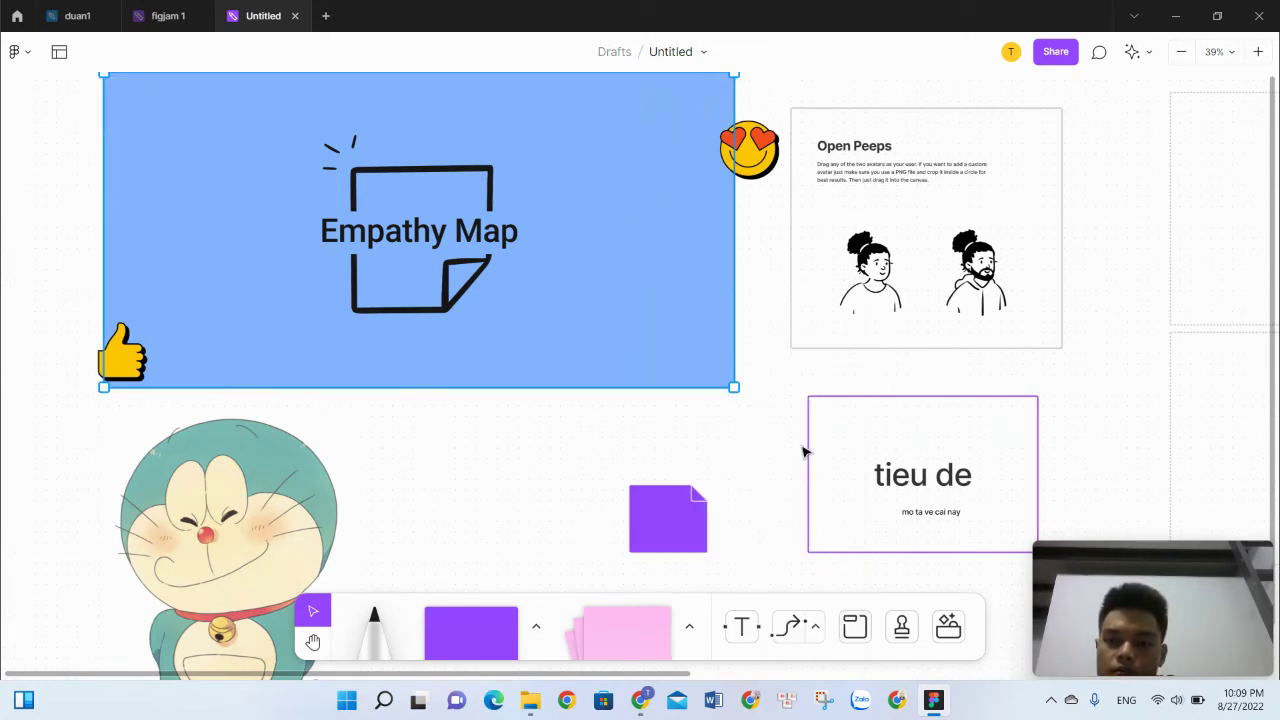
Place several +1 stamps around and to the left of the tieu de card
{"action": "left_click", "coordinate": [901, 626]}
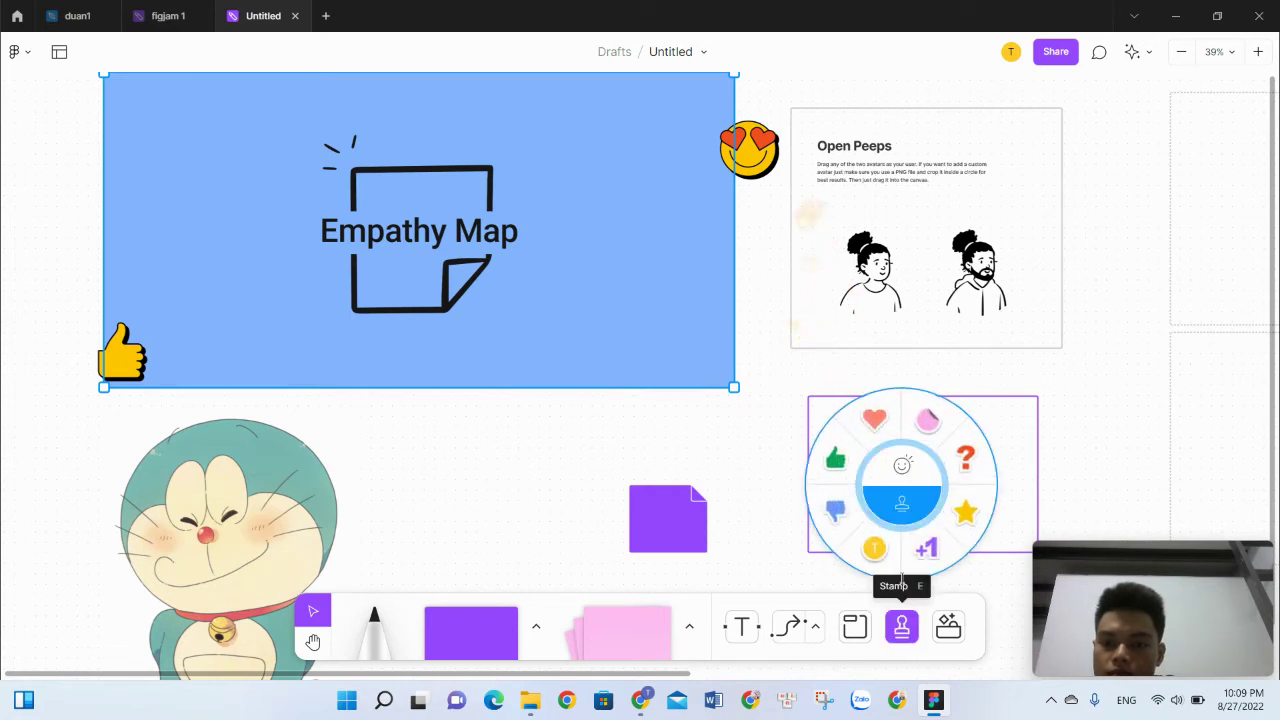
{"action": "left_click", "coordinate": [897, 525]}
{"action": "left_click_drag", "start_coordinate": [720, 446], "coordinate": [787, 424]}
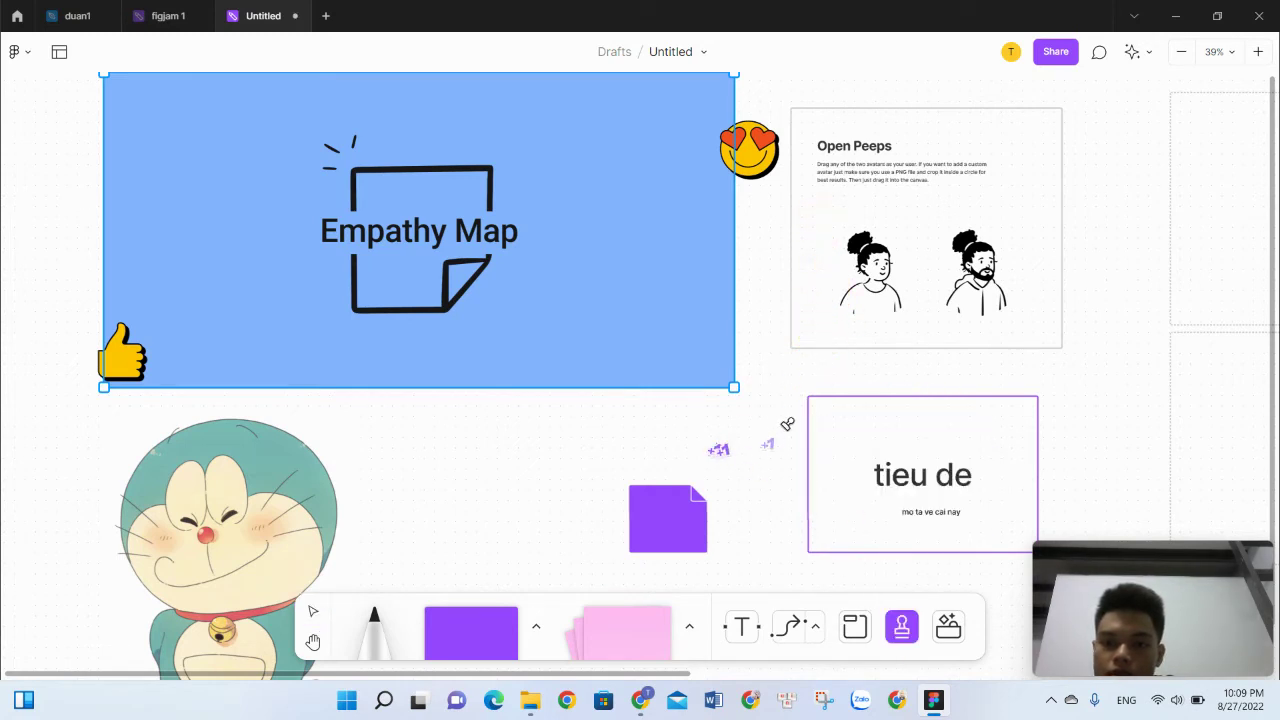
{"action": "left_click", "coordinate": [778, 397]}
{"action": "left_click", "coordinate": [773, 452]}
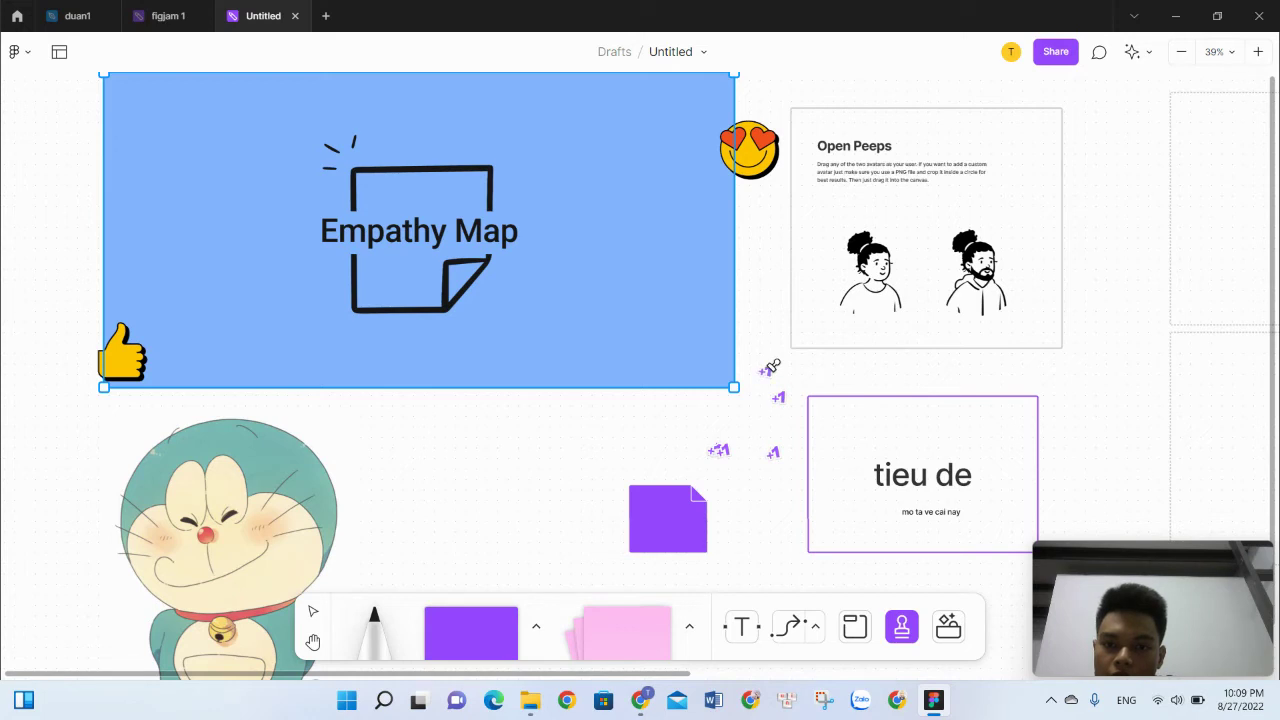
{"action": "left_click", "coordinate": [732, 428]}
{"action": "left_click", "coordinate": [636, 434]}
Send a burst of wow reactions and place a thumbs-down stamp below the Empathy Map
{"action": "left_click", "coordinate": [908, 630]}
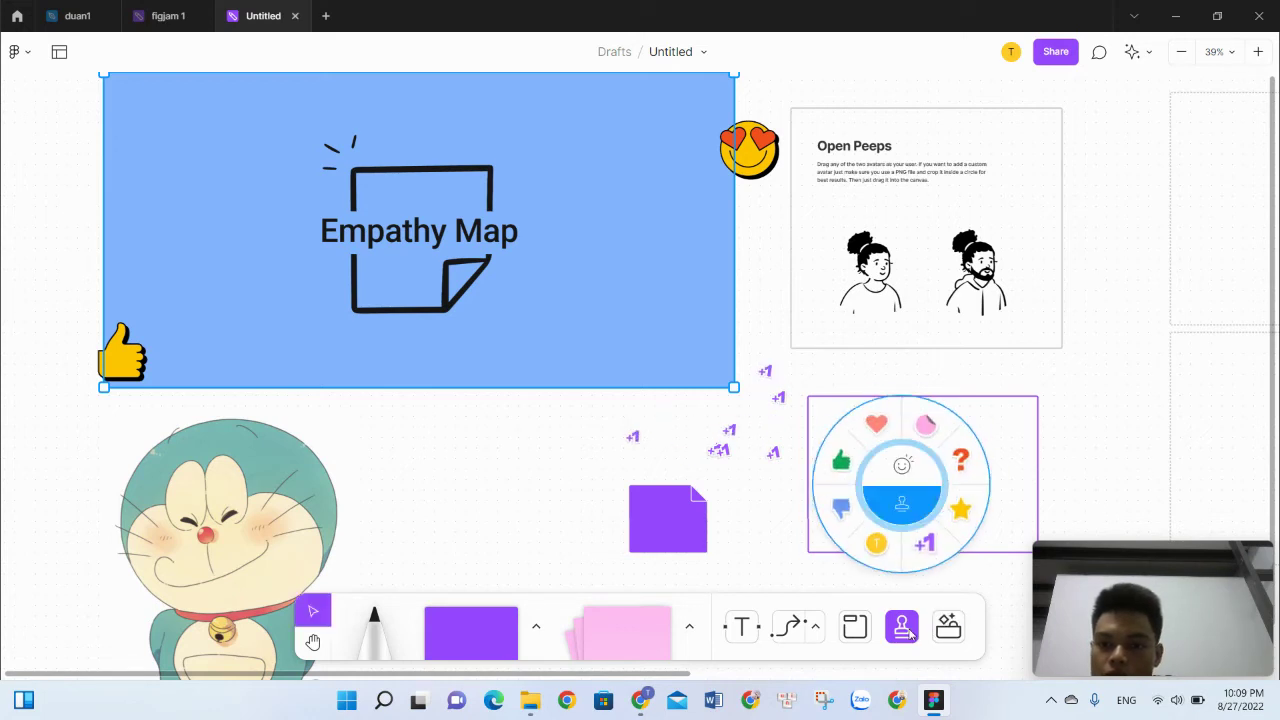
{"action": "left_click", "coordinate": [902, 465]}
{"action": "left_click", "coordinate": [857, 479]}
{"action": "left_click", "coordinate": [563, 449]}
{"action": "left_click", "coordinate": [901, 626]}
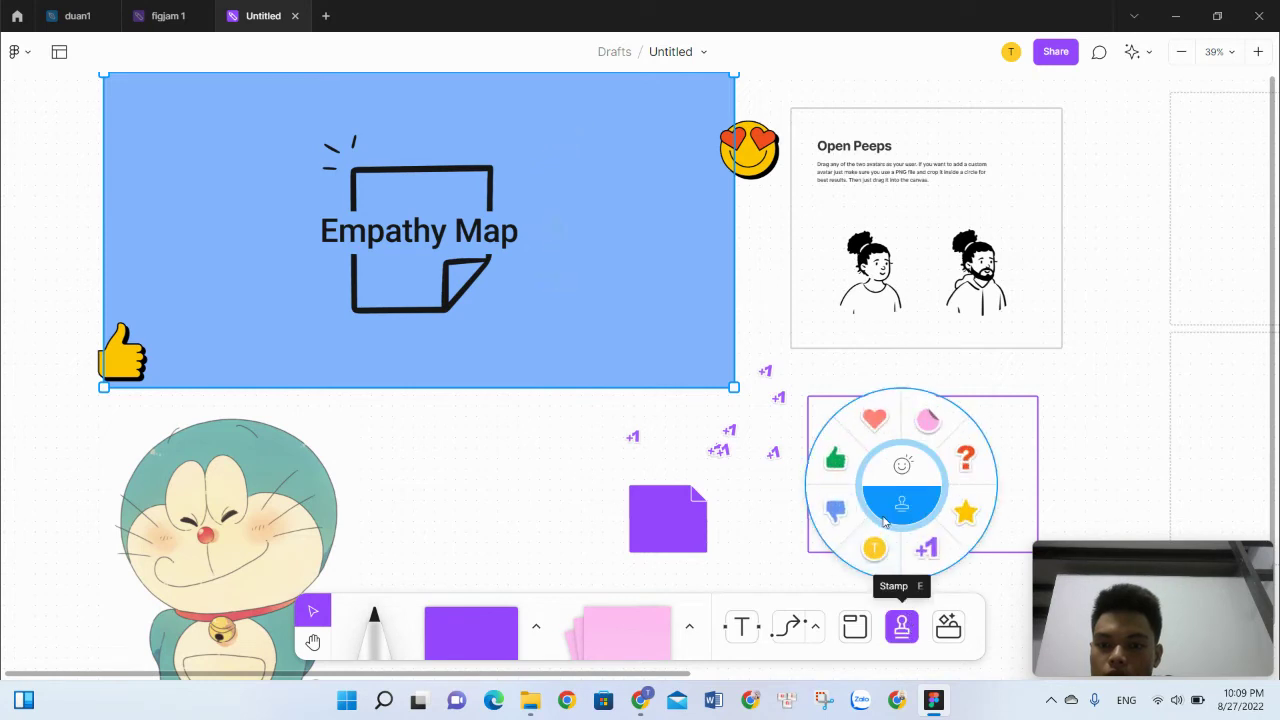
{"action": "left_click", "coordinate": [835, 510]}
{"action": "left_click", "coordinate": [533, 467]}
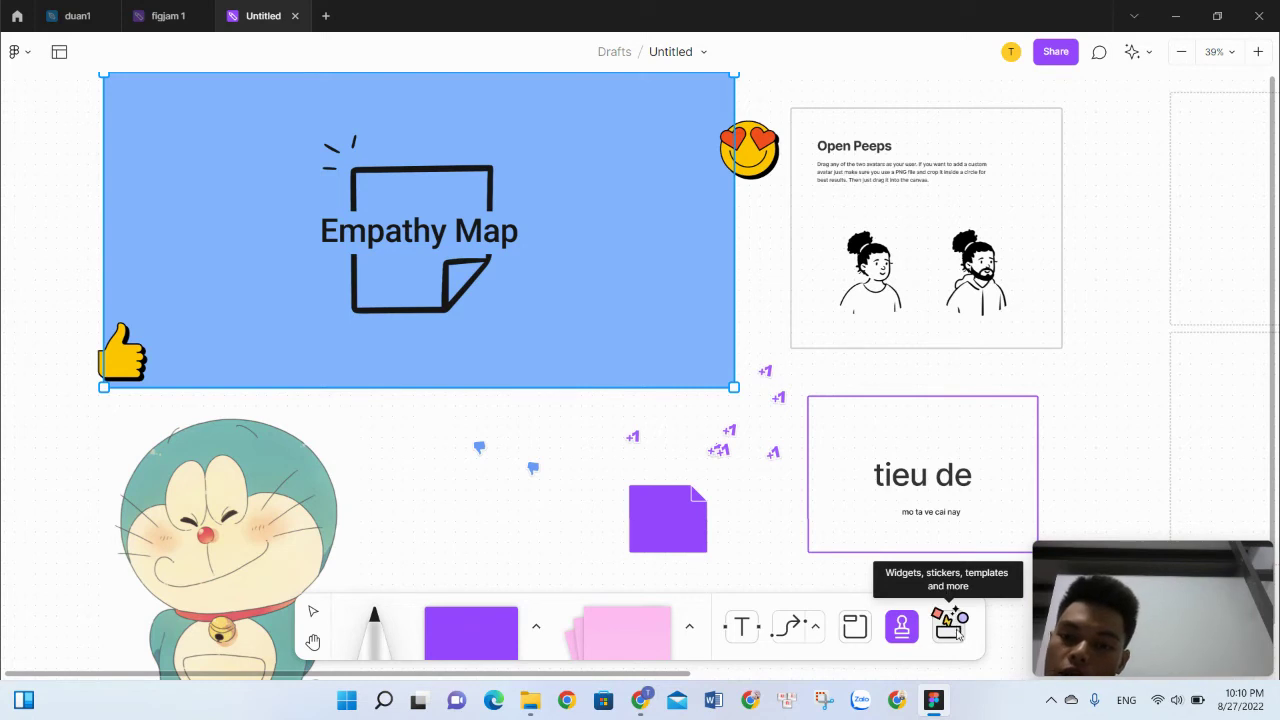
{"action": "left_click", "coordinate": [955, 628]}
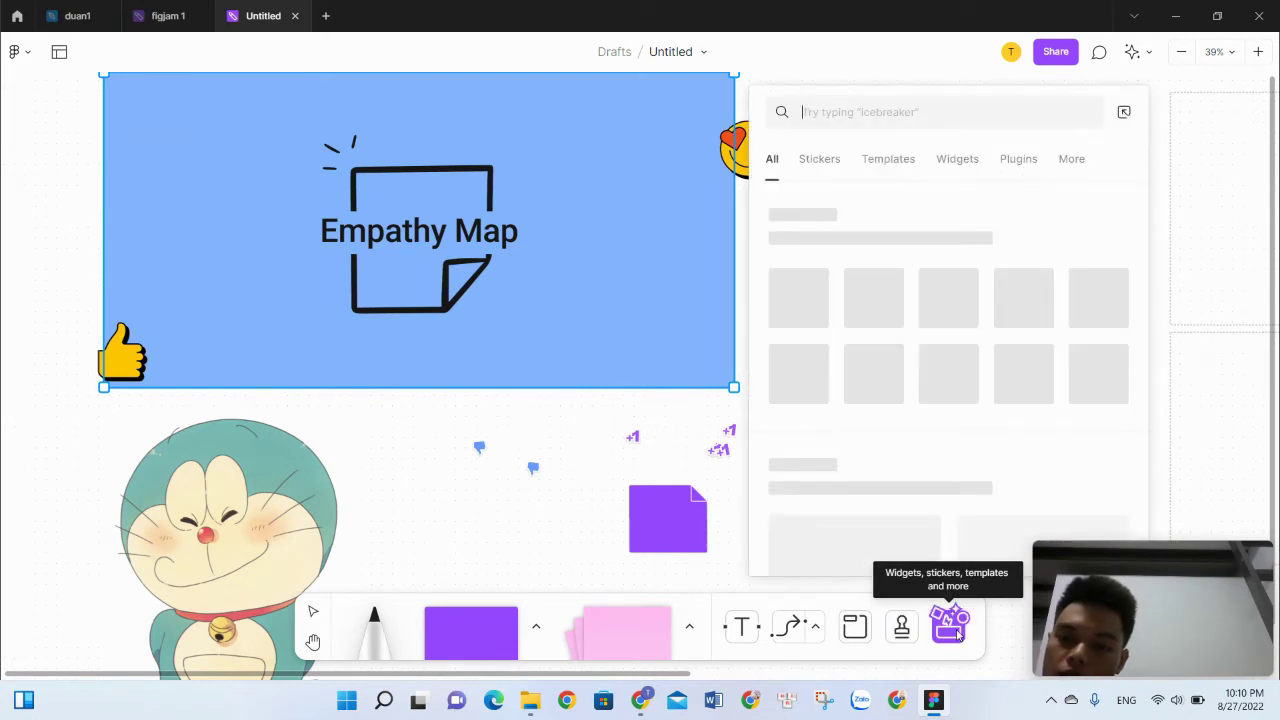
Drop a stacked smiley sticker beside the Doraemon image and nudge the image slightly
{"action": "left_click", "coordinate": [837, 165]}
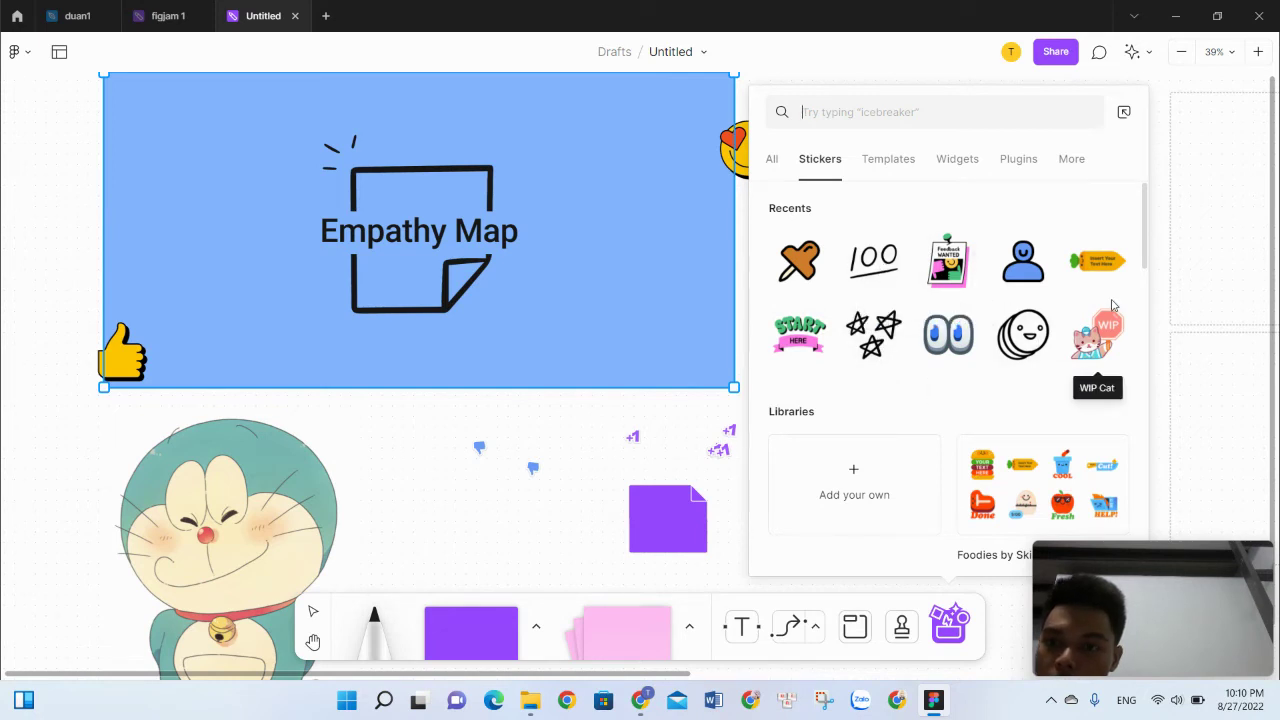
{"action": "key", "text": "Escape"}
{"action": "left_click", "coordinate": [420, 436]}
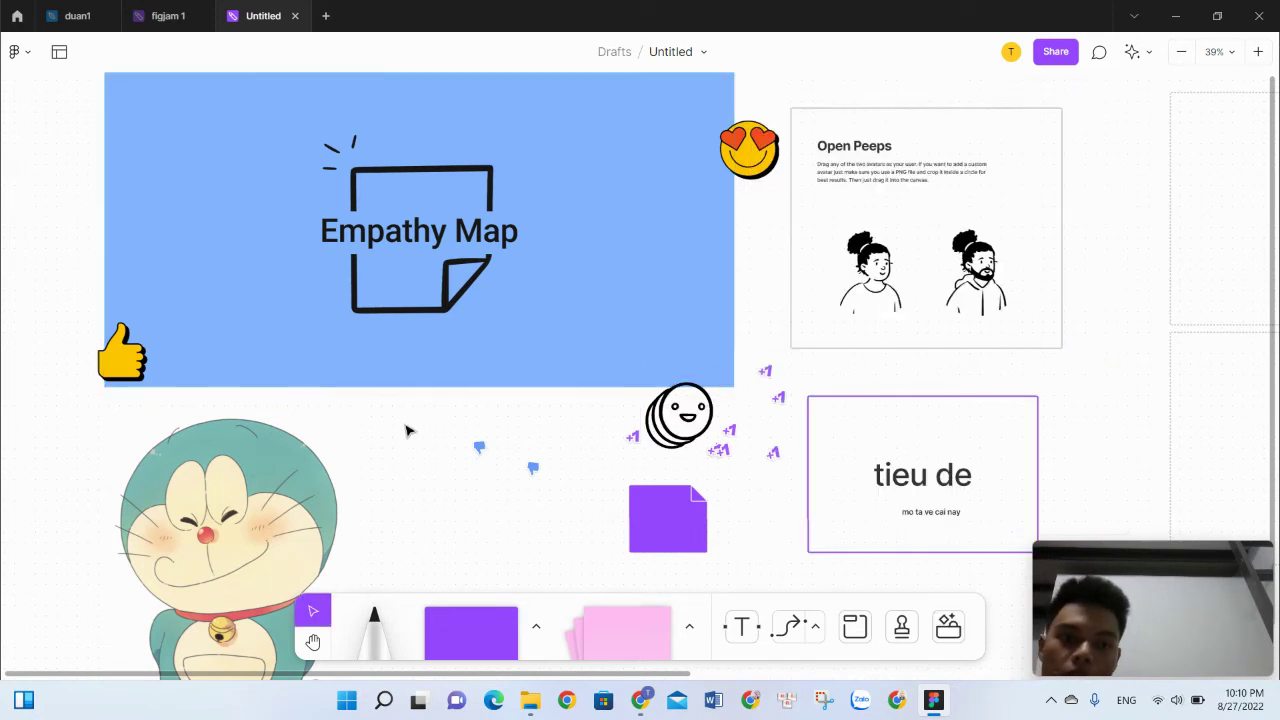
{"action": "mouse_move", "coordinate": [643, 425]}
{"action": "left_mouse_down"}
{"action": "mouse_move", "coordinate": [523, 370]}
{"action": "mouse_move", "coordinate": [312, 430]}
{"action": "mouse_move", "coordinate": [383, 444]}
{"action": "mouse_move", "coordinate": [368, 476]}
{"action": "left_mouse_up"}
{"action": "left_click", "coordinate": [270, 481]}
{"action": "mouse_move", "coordinate": [294, 512]}
{"action": "left_mouse_down"}
{"action": "mouse_move", "coordinate": [287, 527]}
{"action": "mouse_move", "coordinate": [305, 527]}
{"action": "left_mouse_up"}
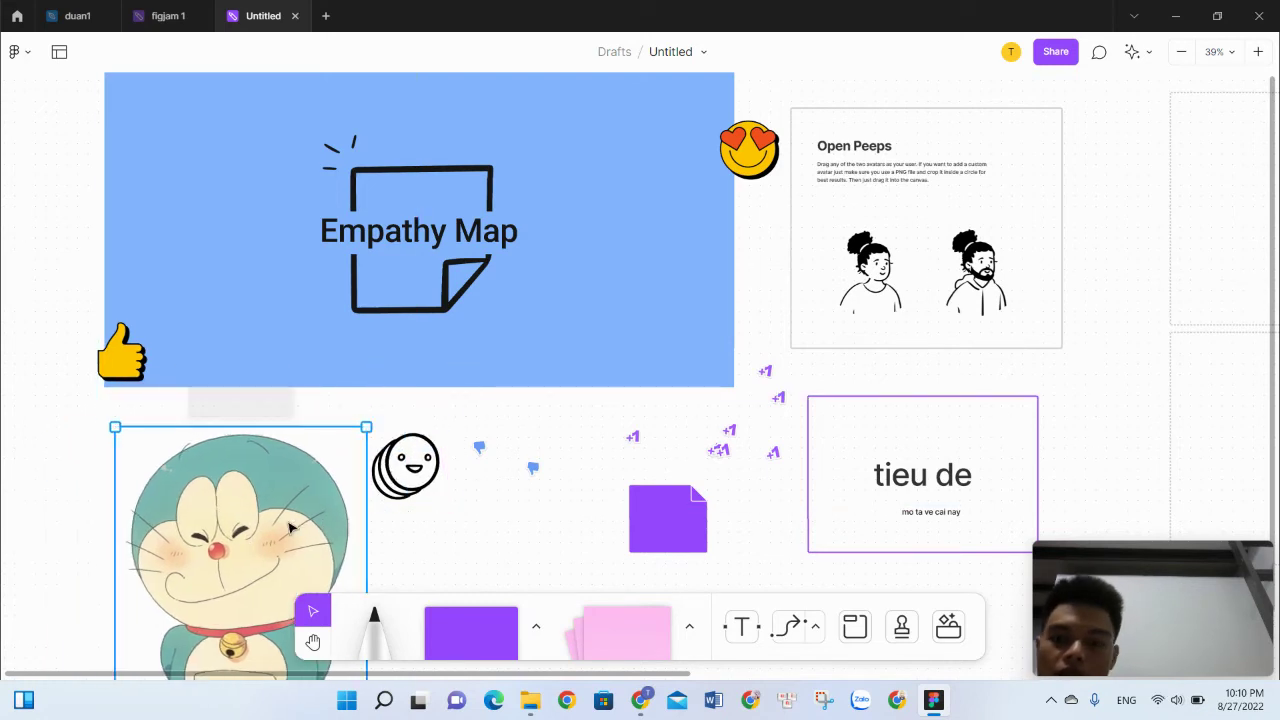
Insert a Markdown Notes widget and move it to the tieu de card's corner
{"action": "left_click", "coordinate": [948, 626]}
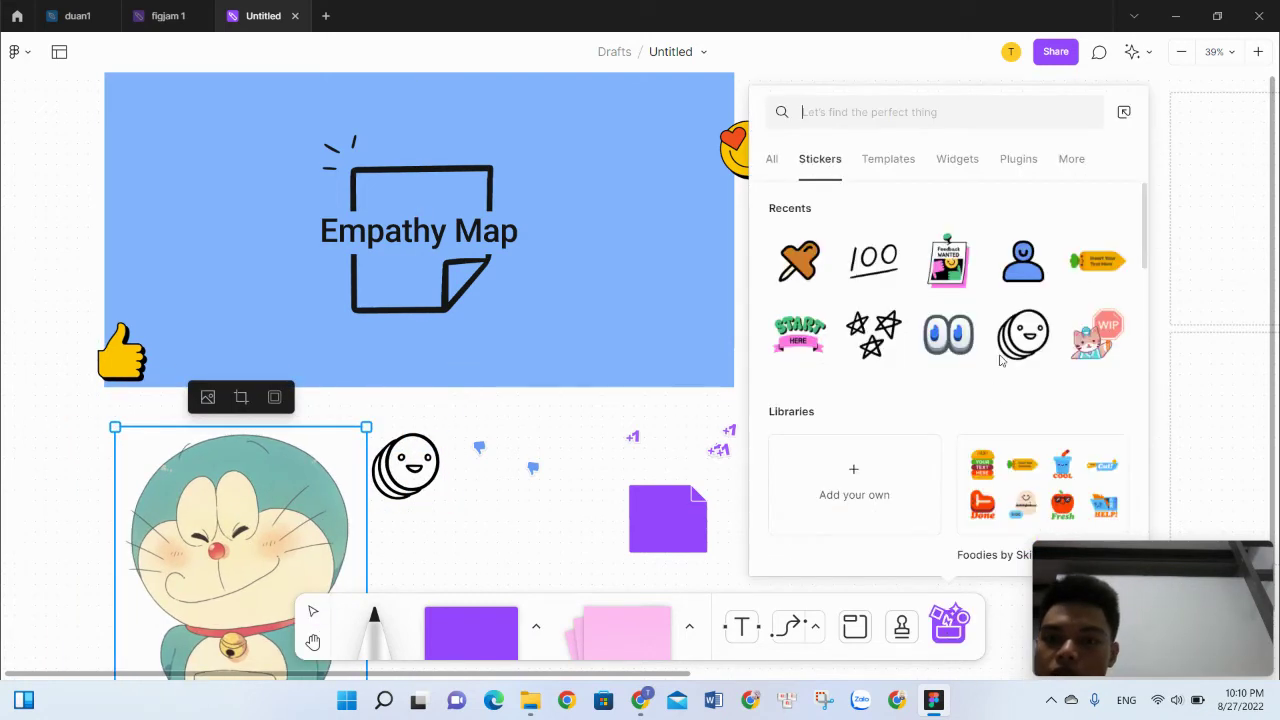
{"action": "left_click", "coordinate": [913, 171]}
{"action": "left_click", "coordinate": [960, 166]}
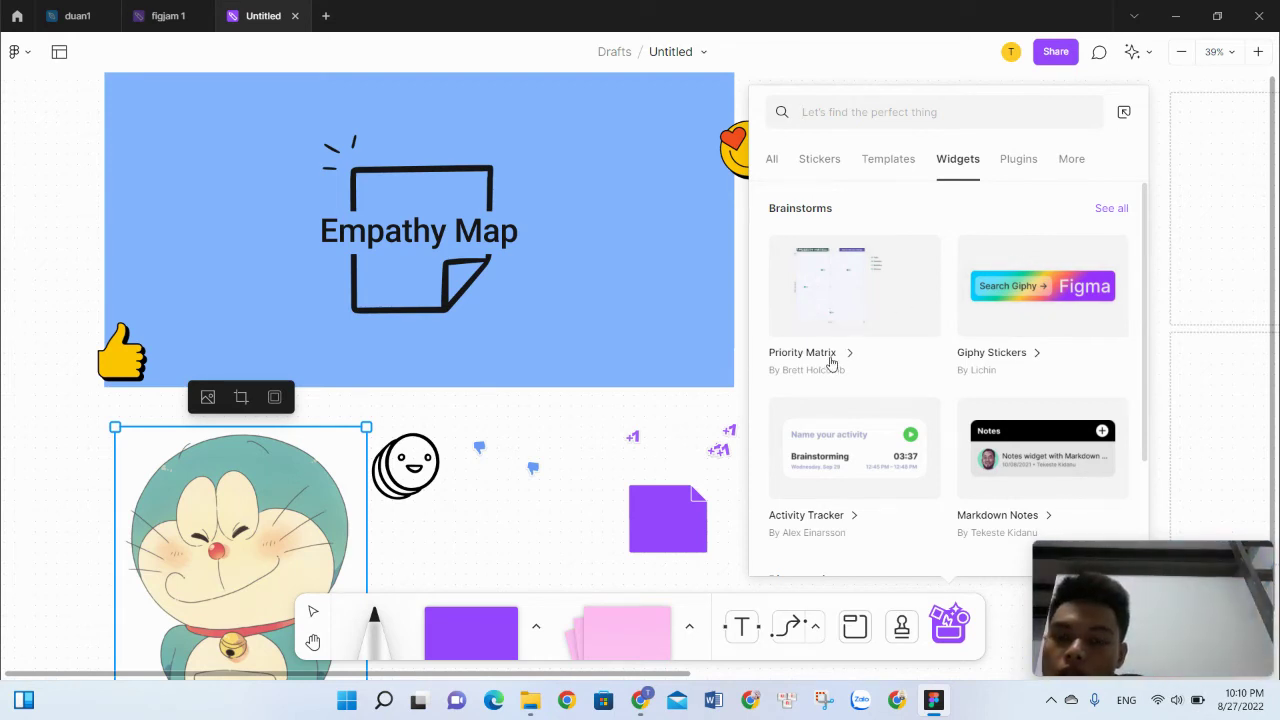
{"action": "left_click", "coordinate": [1037, 444]}
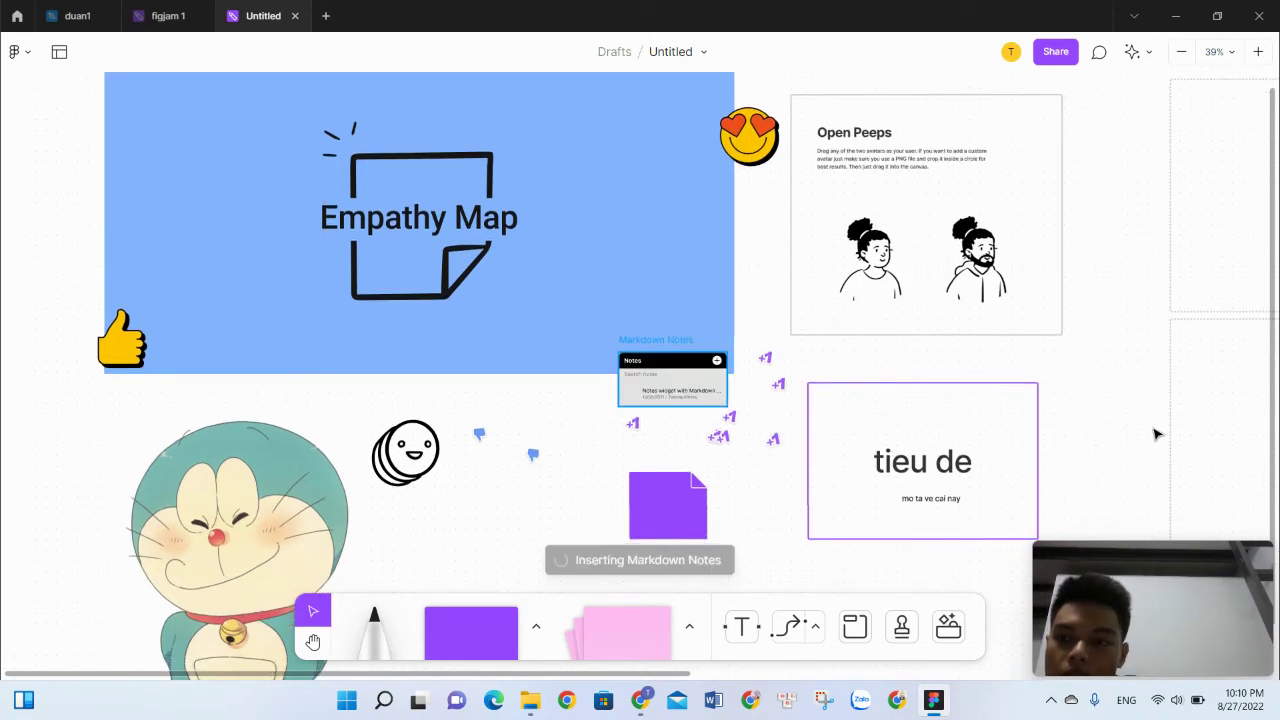
{"action": "left_click_drag", "start_coordinate": [656, 375], "coordinate": [1018, 388]}
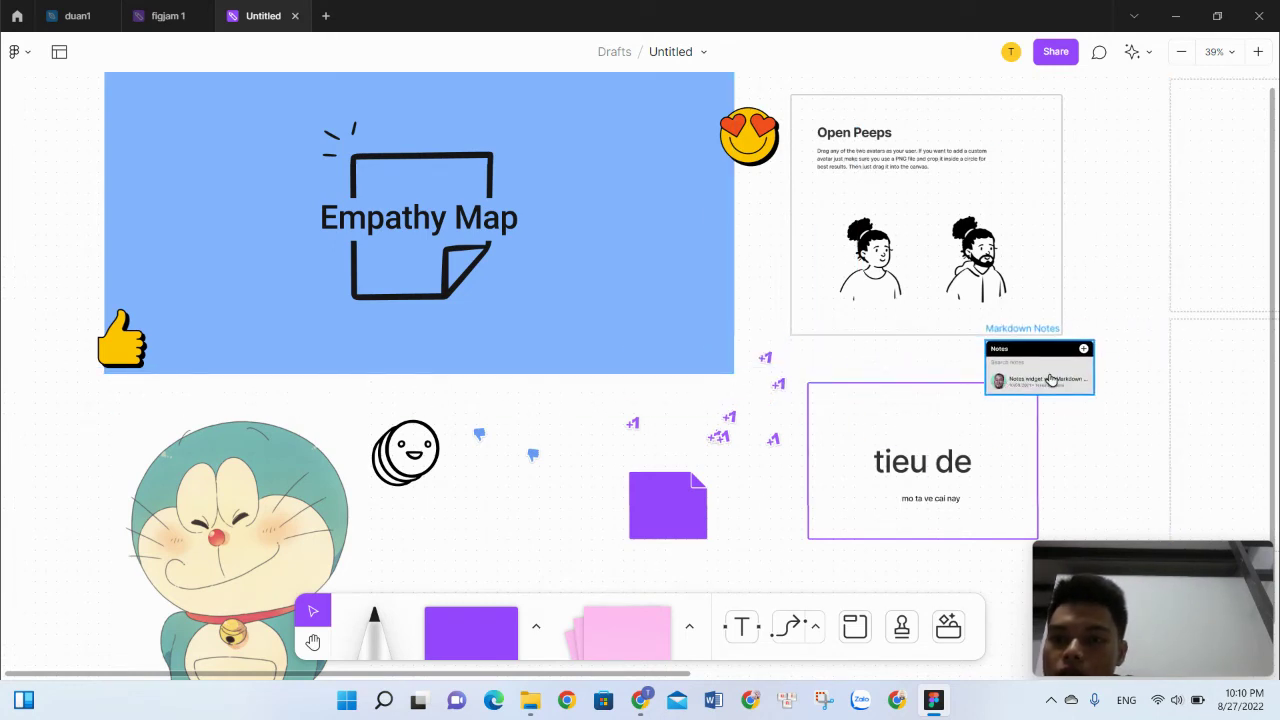
Open the sample note's full details in the Notes widget, then close them
{"action": "scroll", "coordinate": [1050, 380], "scroll_direction": "up", "scroll_amount": 2}
{"action": "scroll", "coordinate": [1052, 381], "scroll_direction": "up", "scroll_amount": 2}
{"action": "scroll", "coordinate": [1055, 382], "scroll_direction": "up", "scroll_amount": 1}
{"action": "scroll", "coordinate": [1058, 383], "scroll_direction": "up", "scroll_amount": 1}
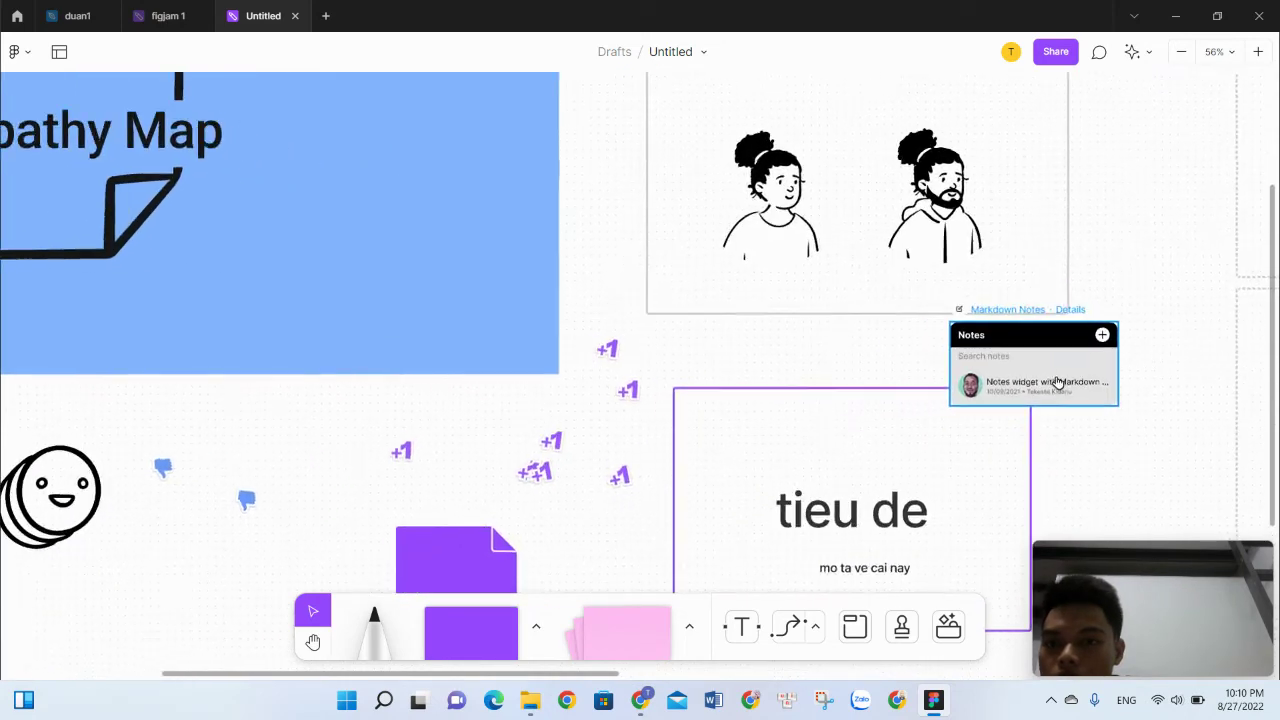
{"action": "scroll", "coordinate": [1058, 383], "scroll_direction": "up", "scroll_amount": 1}
{"action": "scroll", "coordinate": [1058, 383], "scroll_direction": "up", "scroll_amount": 1}
{"action": "scroll", "coordinate": [1058, 383], "scroll_direction": "up", "scroll_amount": 1}
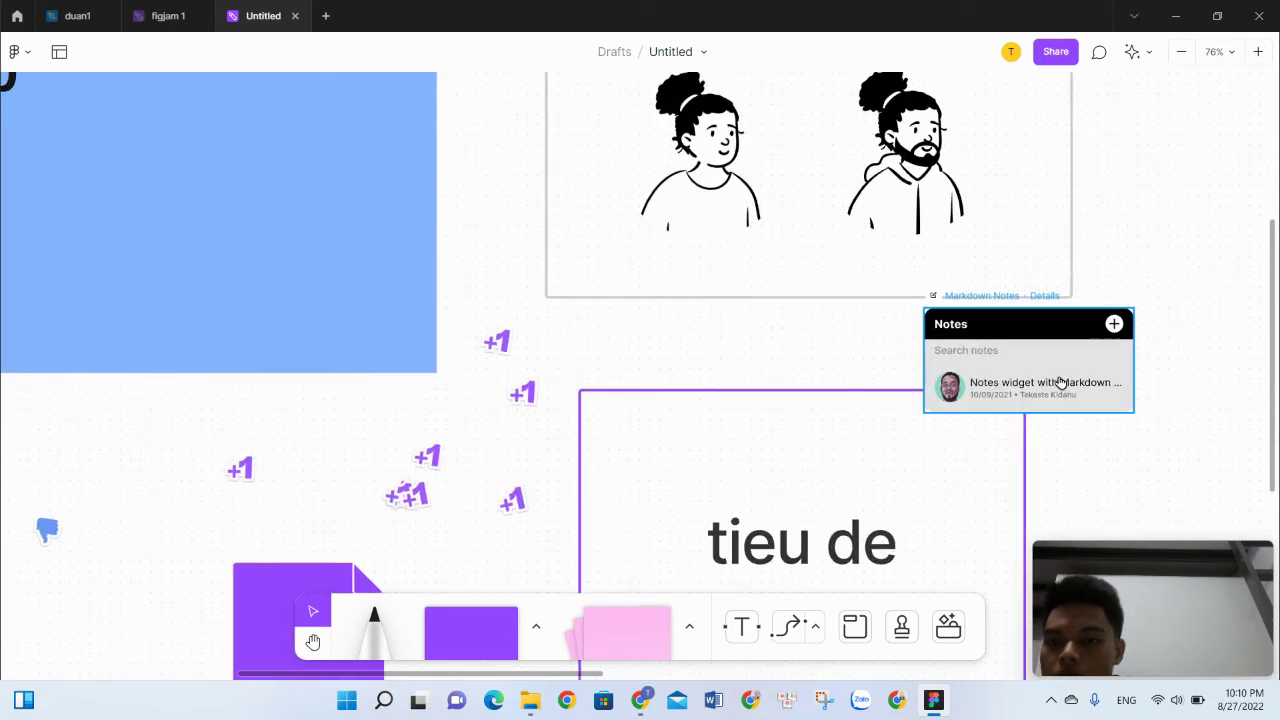
{"action": "scroll", "coordinate": [1059, 383], "scroll_direction": "up", "scroll_amount": 1}
{"action": "scroll", "coordinate": [1060, 383], "scroll_direction": "up", "scroll_amount": 1}
{"action": "scroll", "coordinate": [1060, 383], "scroll_direction": "up", "scroll_amount": 1}
{"action": "scroll", "coordinate": [951, 434], "scroll_direction": "down", "scroll_amount": 1}
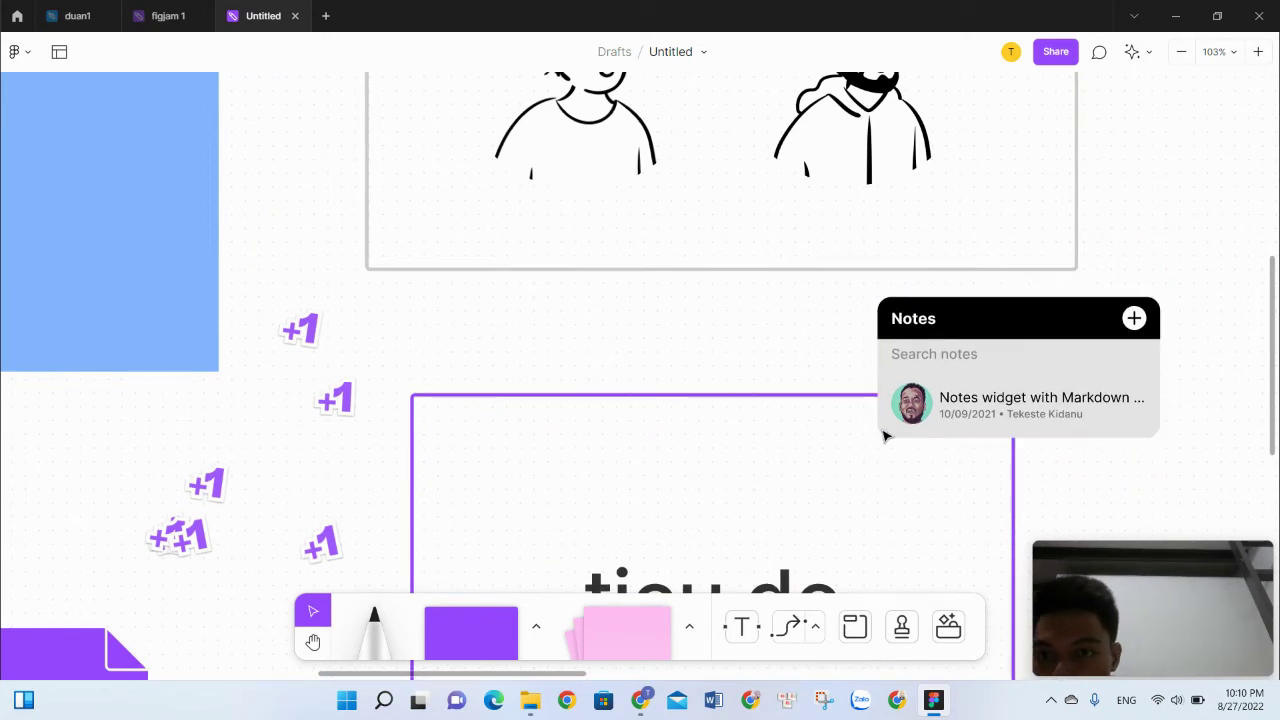
{"action": "left_click", "coordinate": [986, 401]}
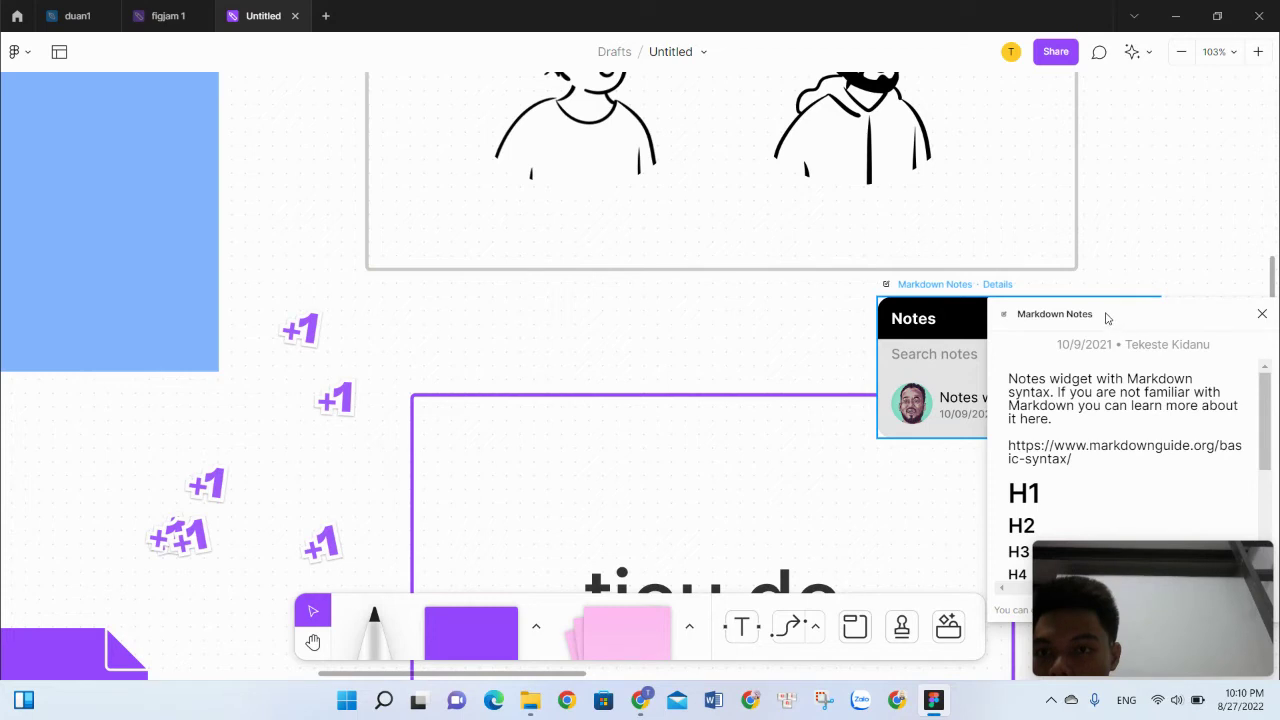
{"action": "left_click_drag", "start_coordinate": [1106, 316], "coordinate": [664, 260]}
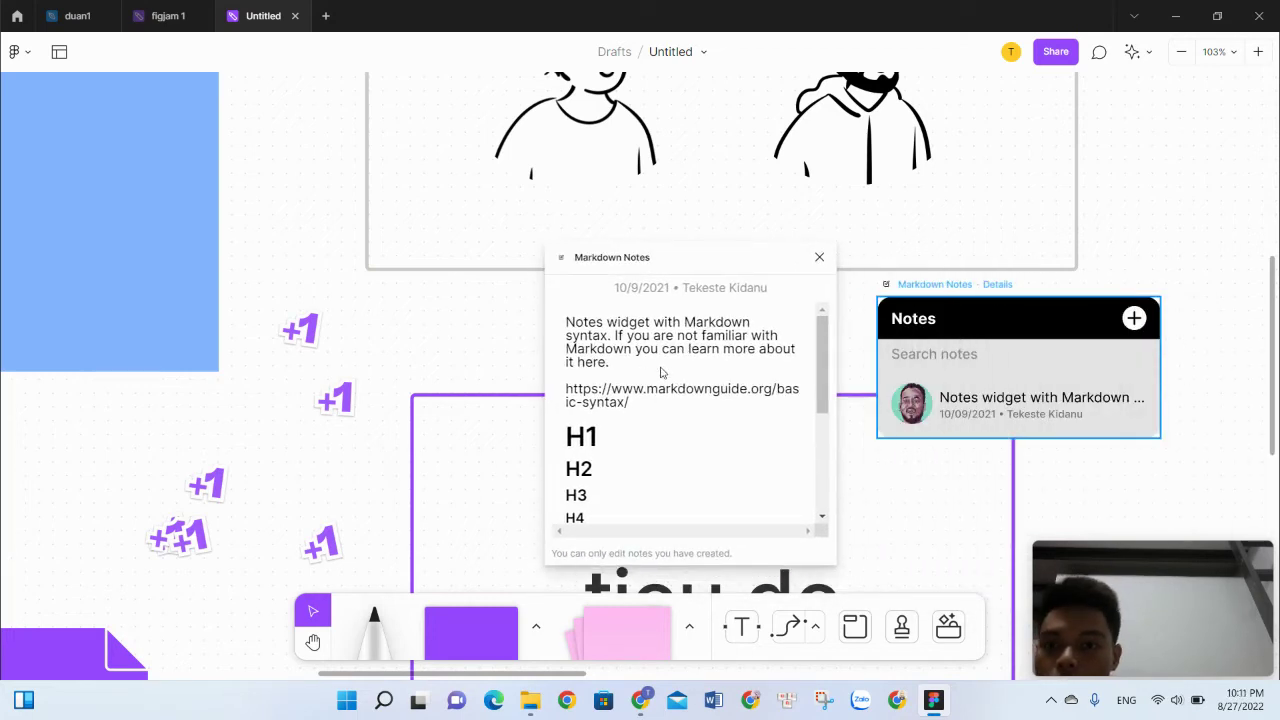
{"action": "left_click", "coordinate": [646, 398]}
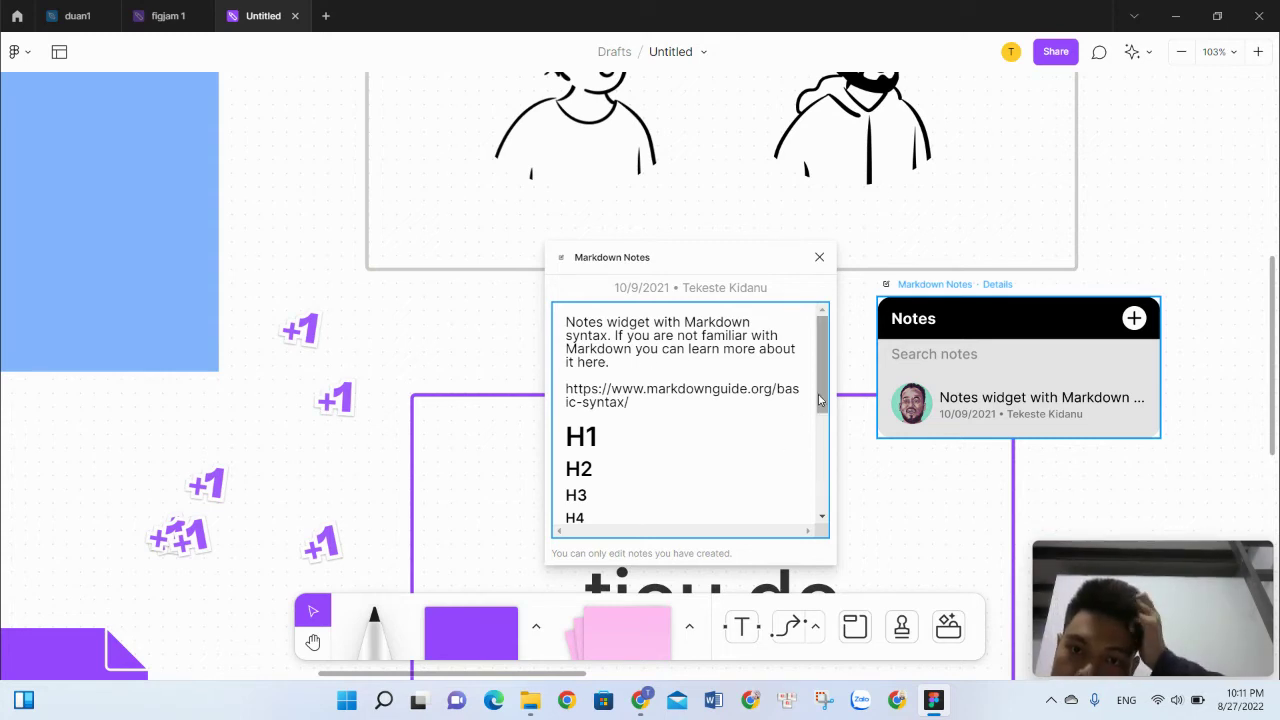
{"action": "left_click_drag", "start_coordinate": [821, 398], "coordinate": [810, 446]}
{"action": "scroll", "coordinate": [760, 420], "scroll_direction": "up", "scroll_amount": 2}
{"action": "scroll", "coordinate": [655, 347], "scroll_direction": "up", "scroll_amount": 2}
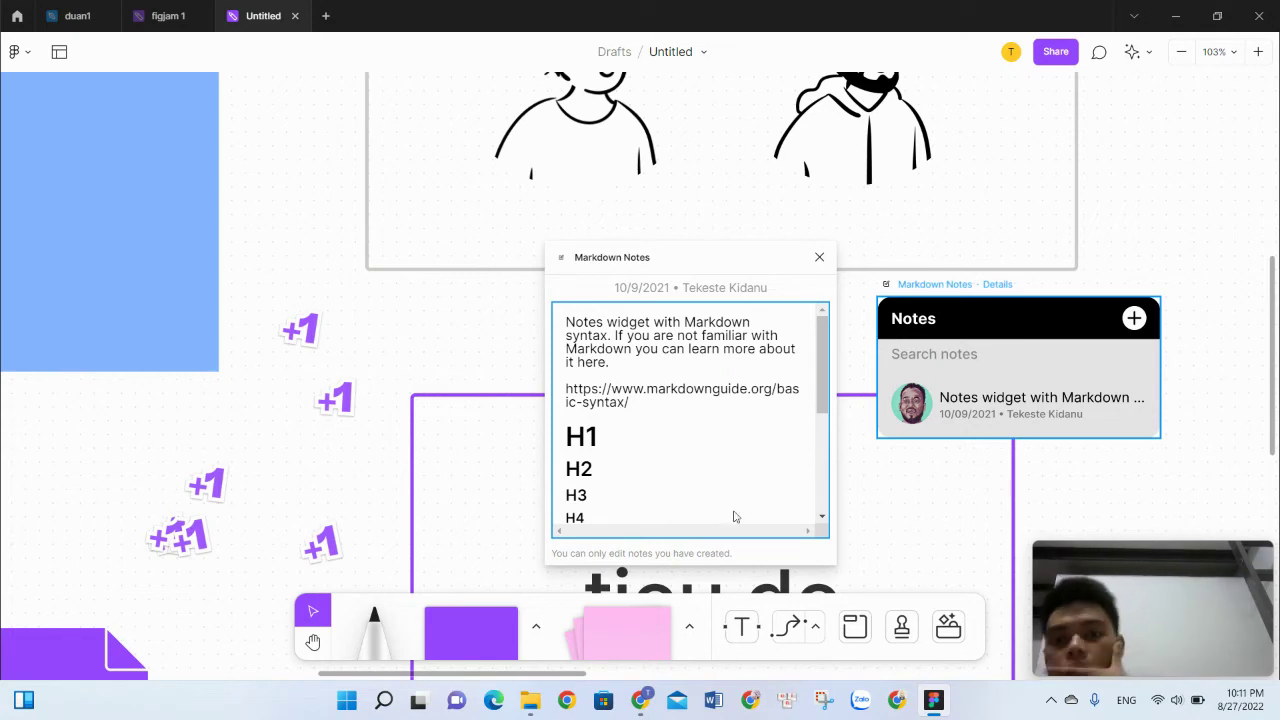
{"action": "left_click", "coordinate": [819, 257]}
Write a new note titled 'Con gà' in the widget and shift the widget left
{"action": "right_click", "coordinate": [969, 389]}
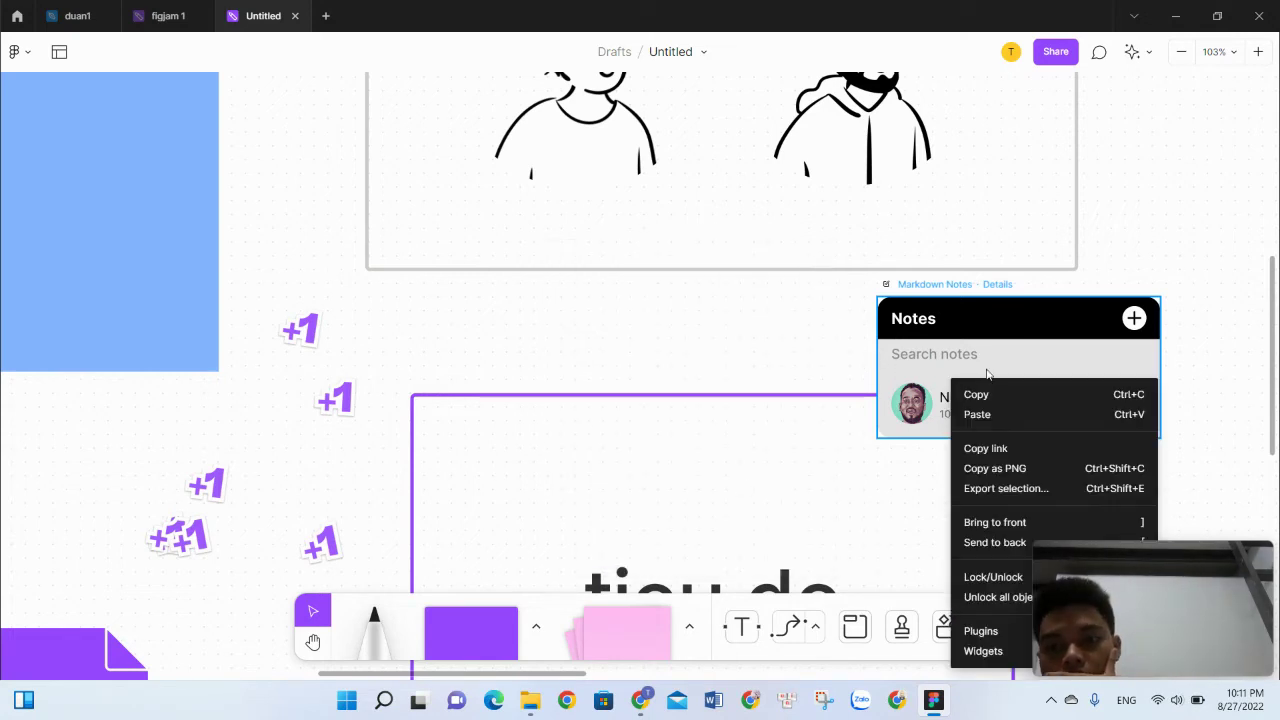
{"action": "left_click", "coordinate": [1031, 361]}
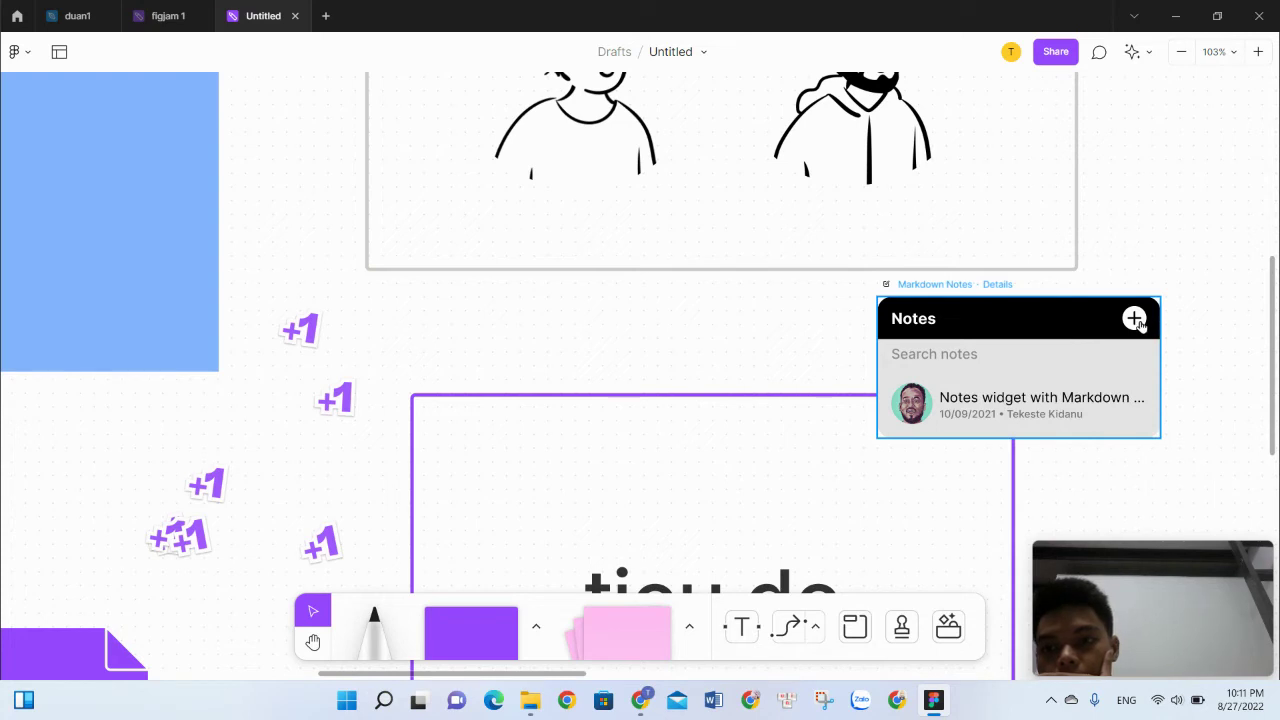
{"action": "left_click", "coordinate": [1136, 320]}
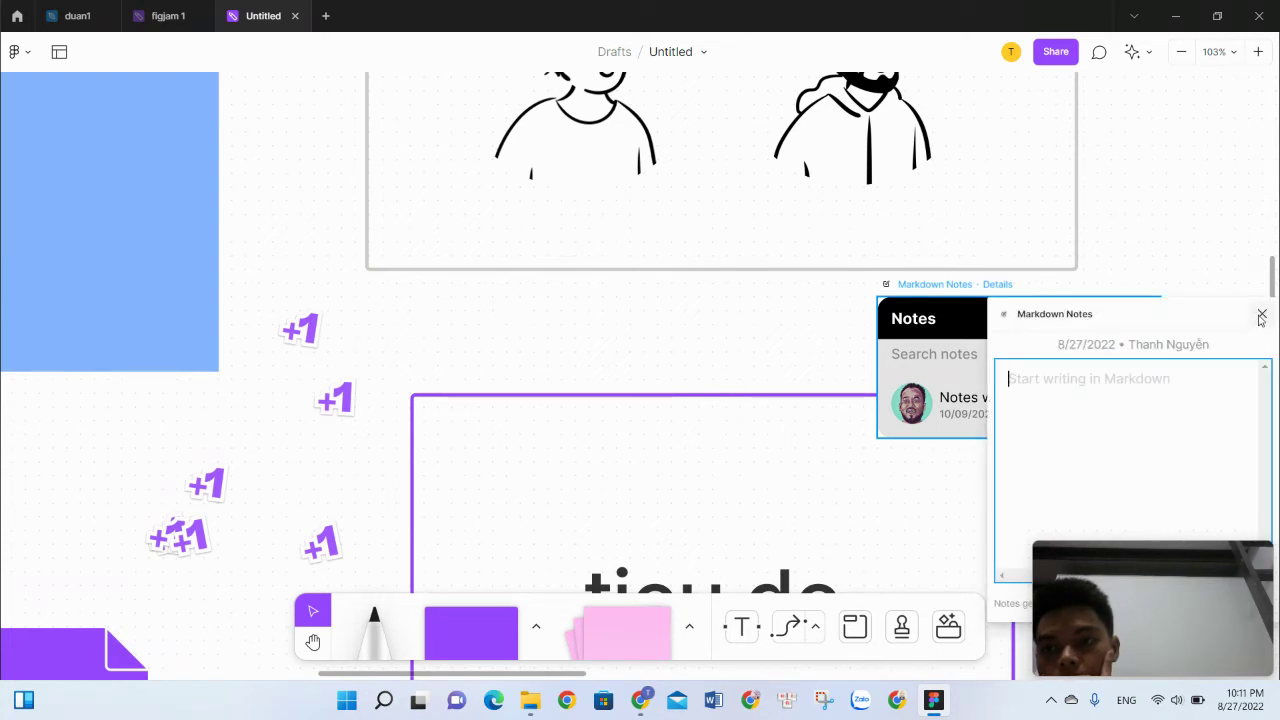
{"action": "type", "text": "Con g"}
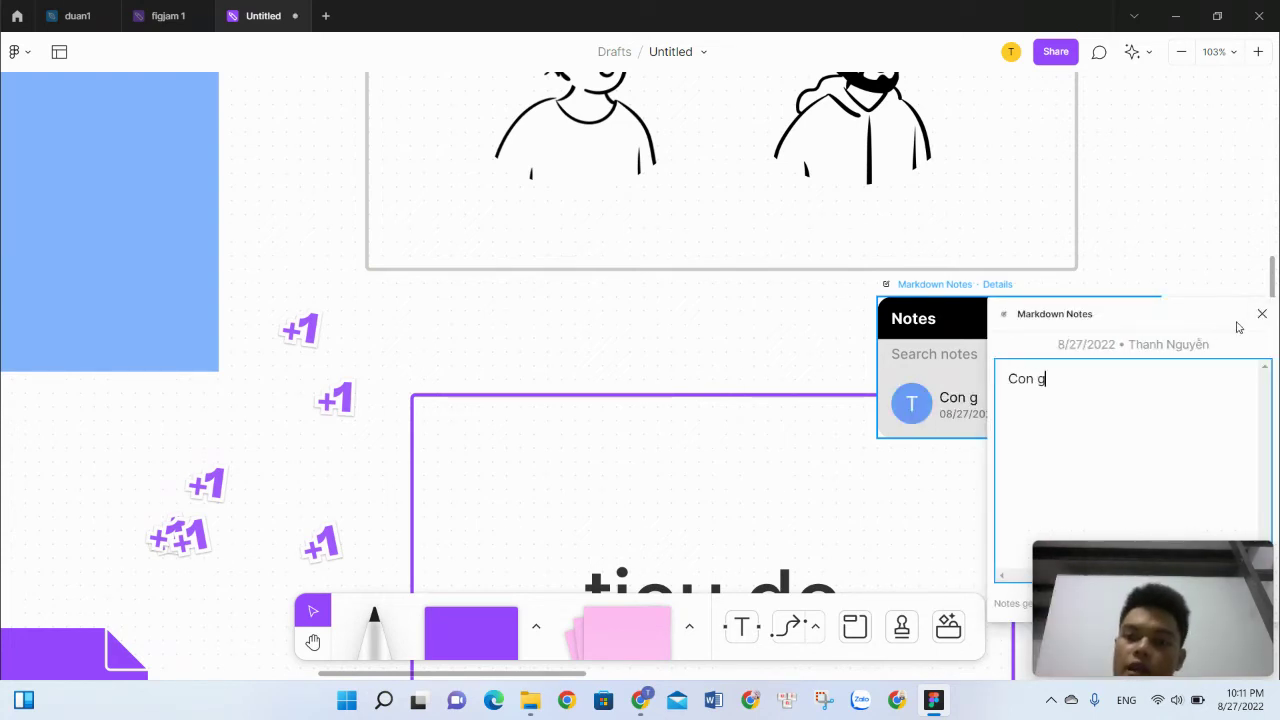
{"action": "type", "text": "à"}
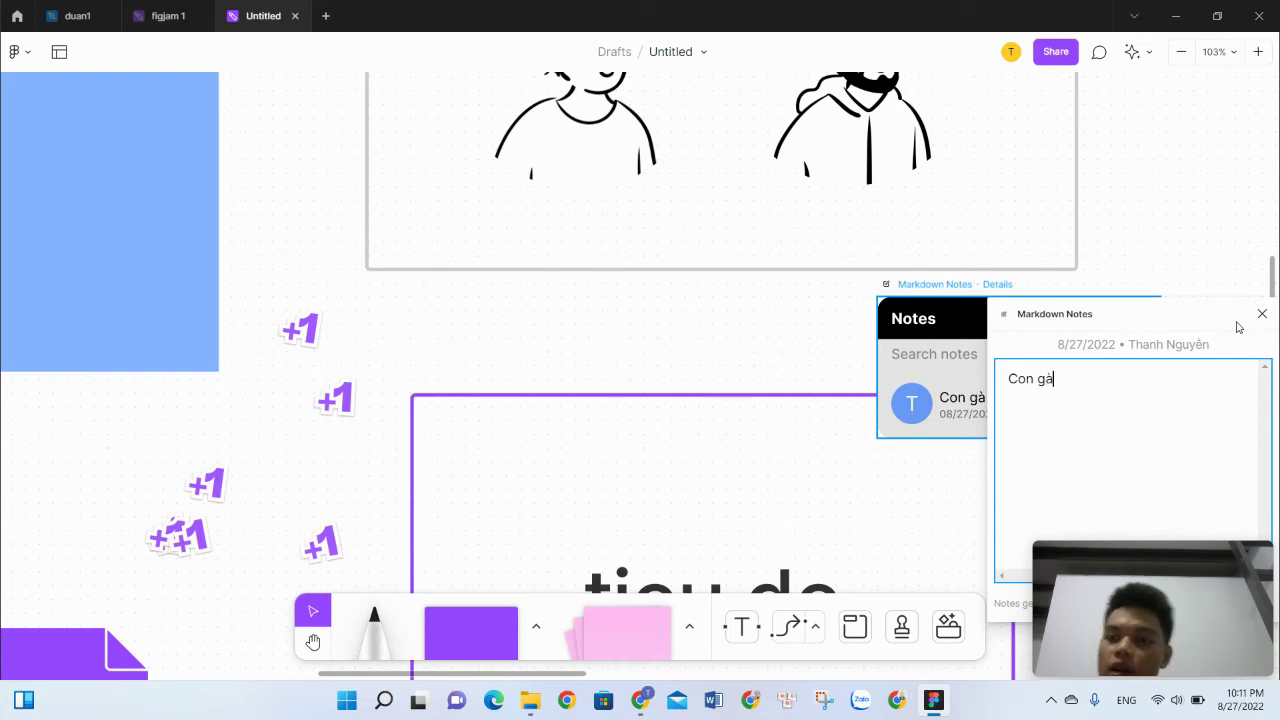
{"action": "left_click", "coordinate": [1262, 314]}
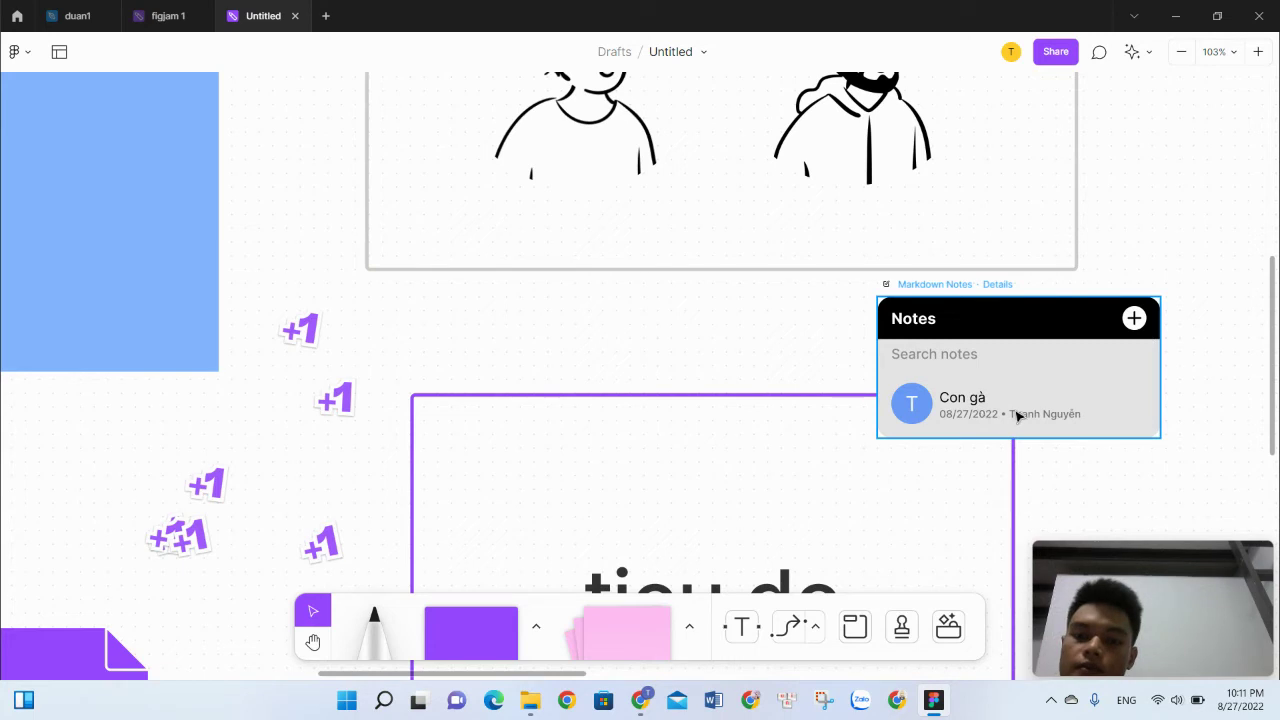
{"action": "left_click_drag", "start_coordinate": [1048, 336], "coordinate": [966, 336]}
Browse the Plugins, More (Code block, Timer) and All tabs of the widgets browser
{"action": "right_click", "coordinate": [525, 349]}
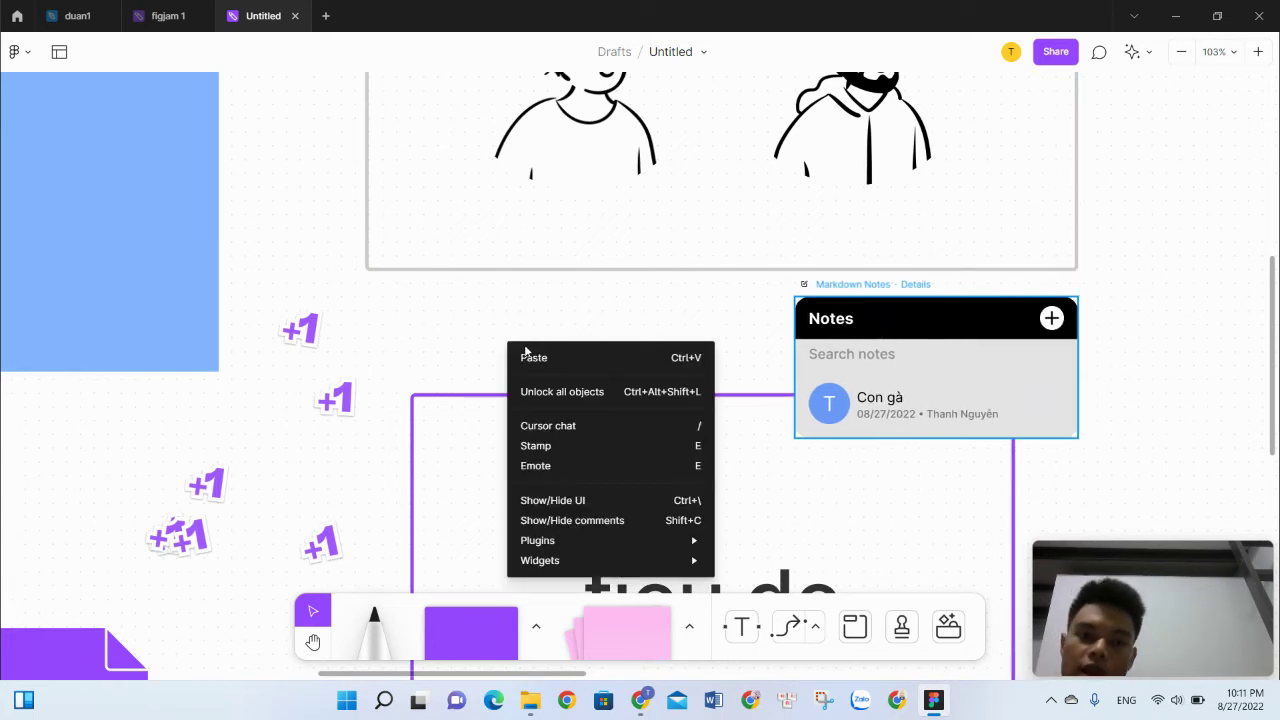
{"action": "left_click", "coordinate": [538, 332]}
{"action": "left_click", "coordinate": [948, 626]}
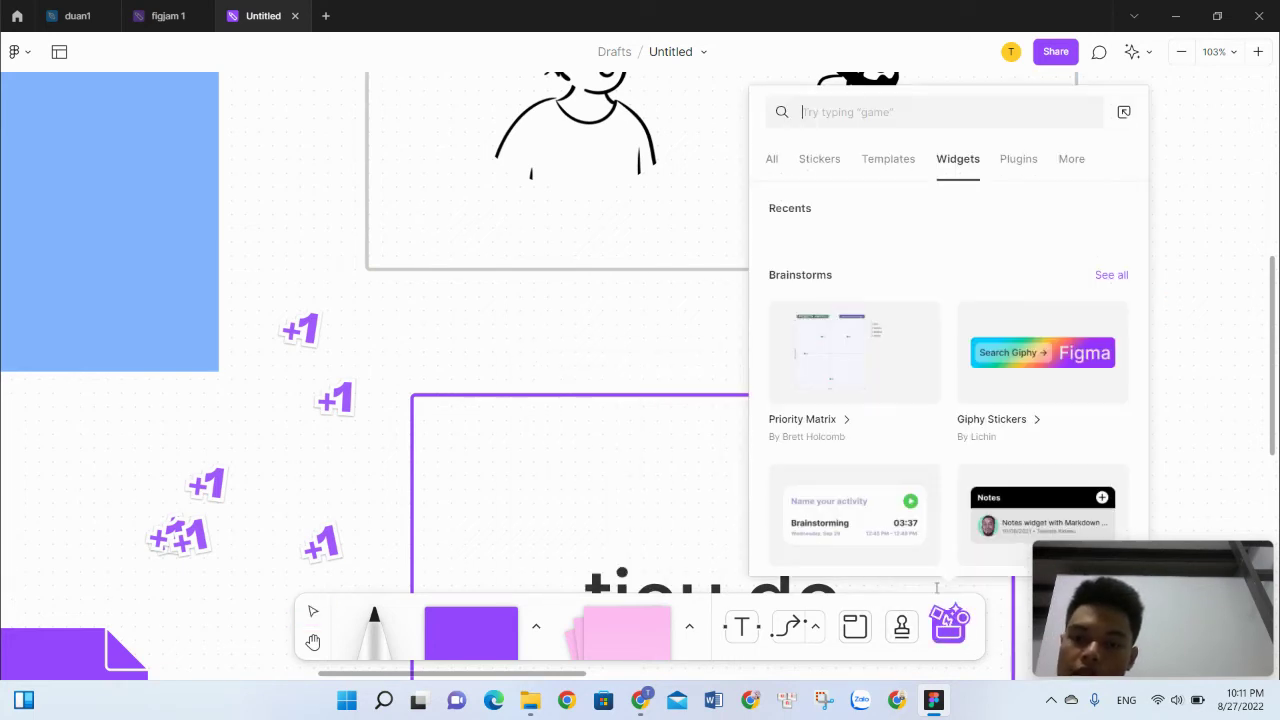
{"action": "left_click", "coordinate": [1017, 166]}
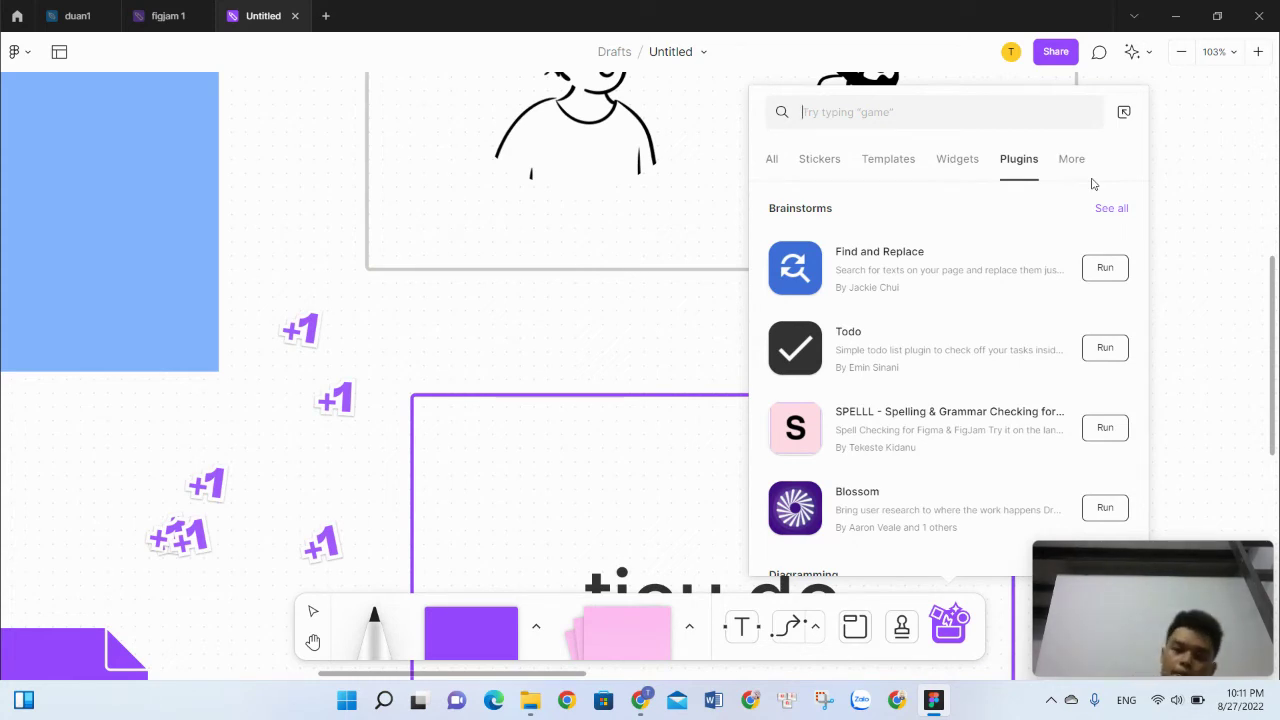
{"action": "left_click", "coordinate": [1070, 162]}
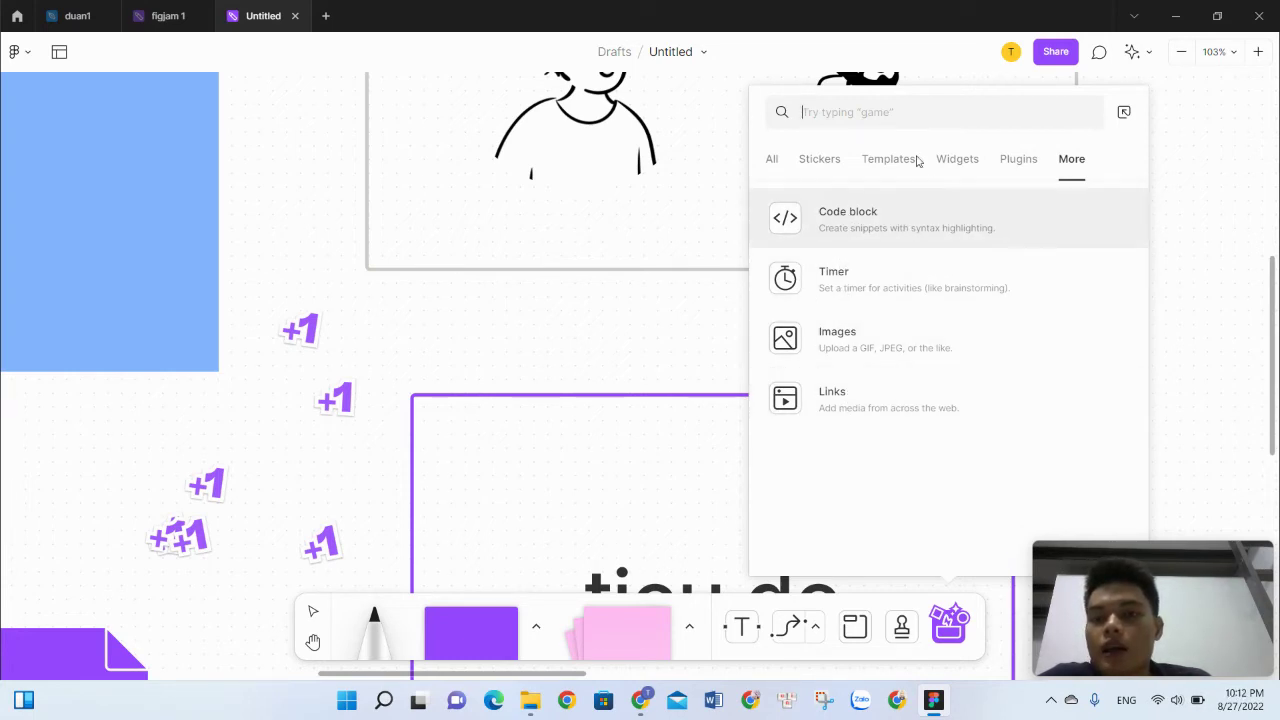
{"action": "left_click", "coordinate": [783, 176]}
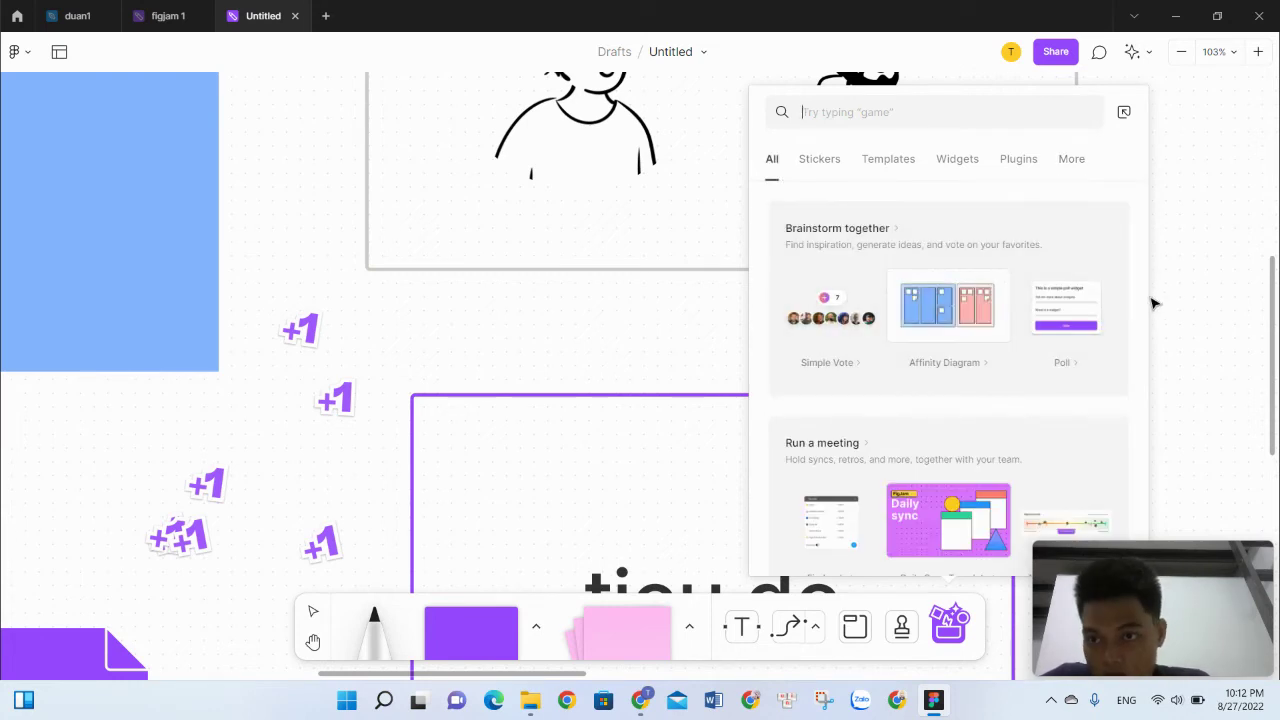
{"action": "scroll", "coordinate": [1123, 366], "scroll_direction": "down", "scroll_amount": 1}
{"action": "scroll", "coordinate": [1124, 441], "scroll_direction": "down", "scroll_amount": 3}
{"action": "scroll", "coordinate": [1124, 441], "scroll_direction": "down", "scroll_amount": 2}
{"action": "scroll", "coordinate": [1110, 520], "scroll_direction": "down", "scroll_amount": 3}
{"action": "scroll", "coordinate": [1123, 297], "scroll_direction": "up", "scroll_amount": 8}
{"action": "scroll", "coordinate": [1125, 192], "scroll_direction": "up", "scroll_amount": 2}
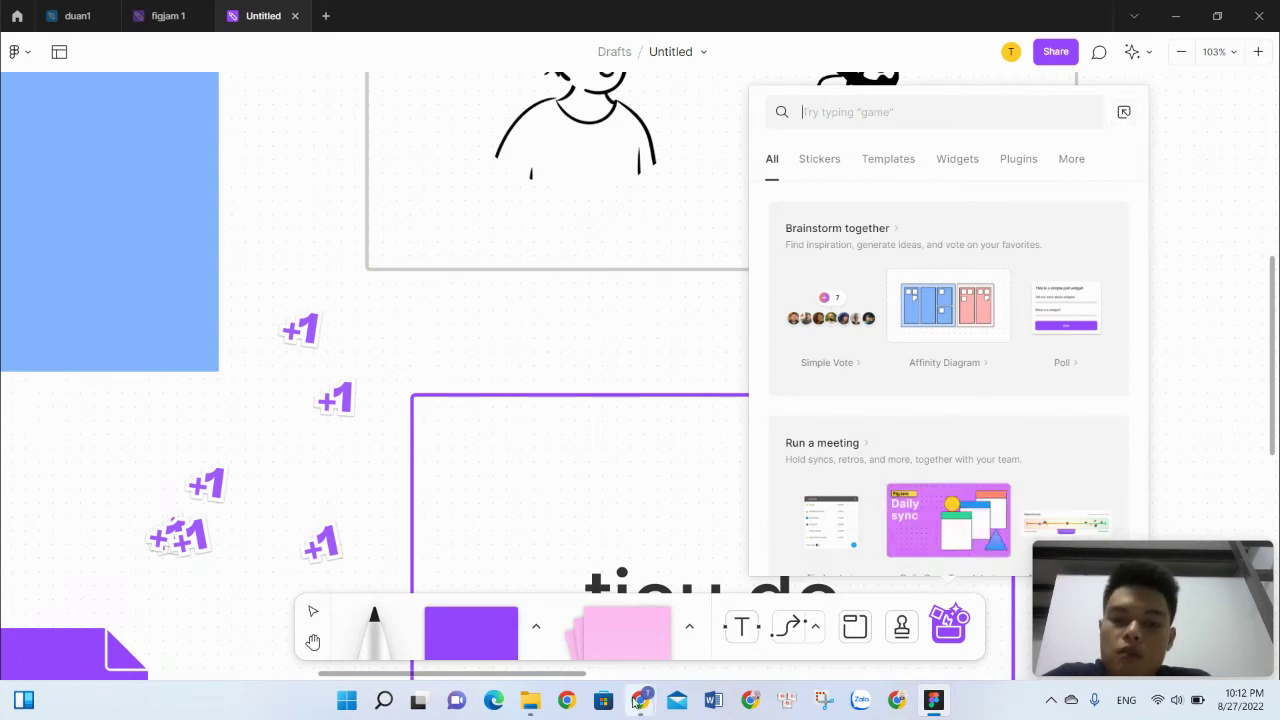
In Google Dịch, clear the previous entry and translate 'dock' into Vietnamese
{"action": "mouse_move", "coordinate": [640, 701]}
{"action": "left_click", "coordinate": [480, 615]}
{"action": "left_click", "coordinate": [112, 33]}
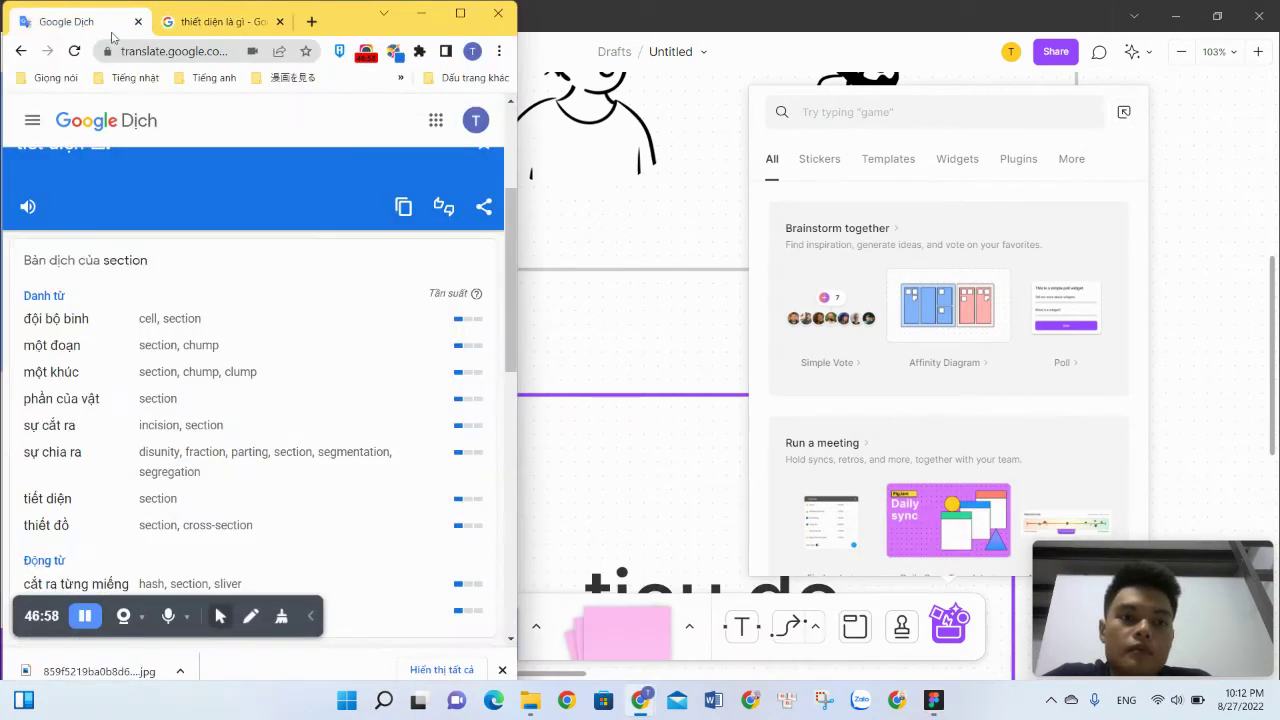
{"action": "scroll", "coordinate": [499, 274], "scroll_direction": "up", "scroll_amount": 2}
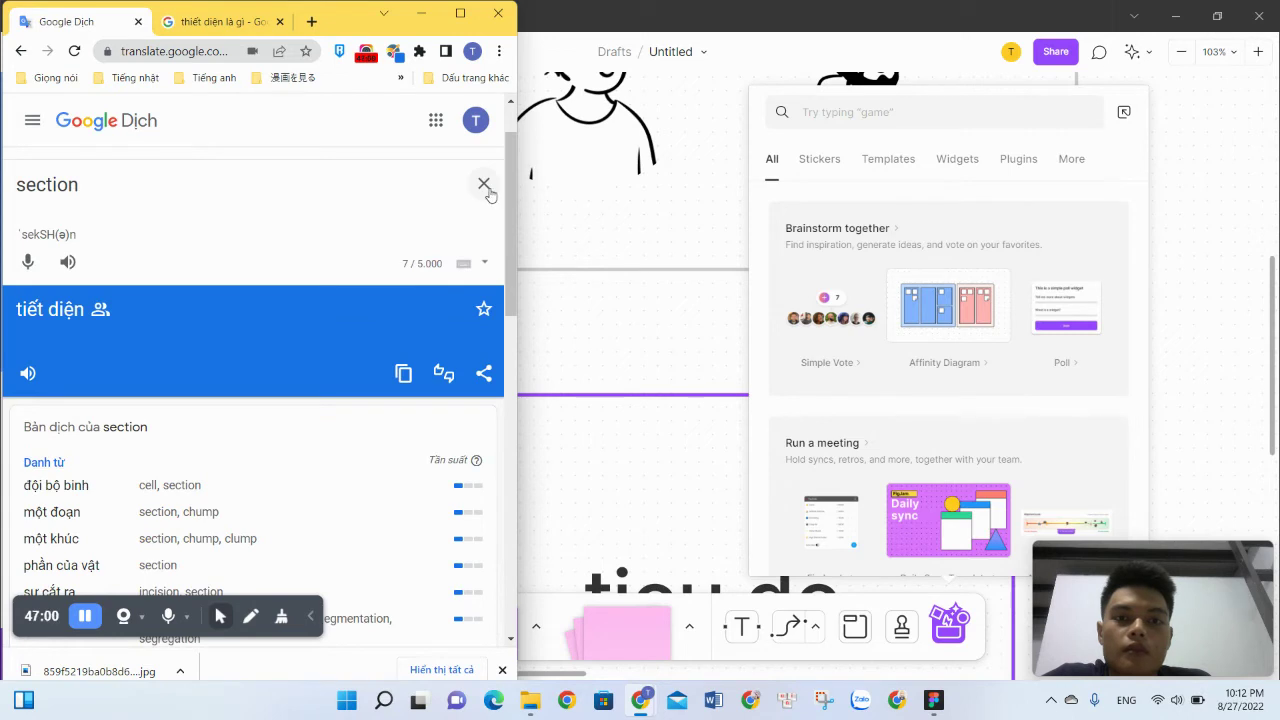
{"action": "left_click", "coordinate": [487, 190]}
{"action": "left_click", "coordinate": [386, 214]}
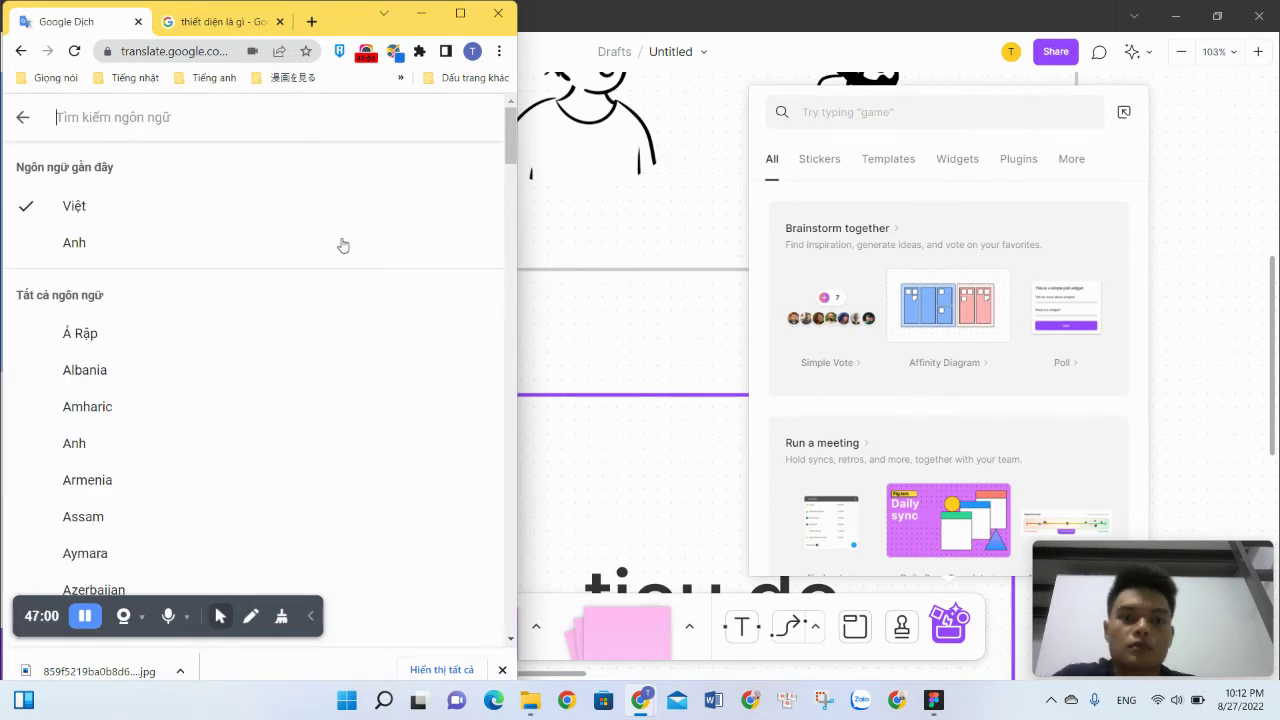
{"action": "left_click", "coordinate": [25, 122]}
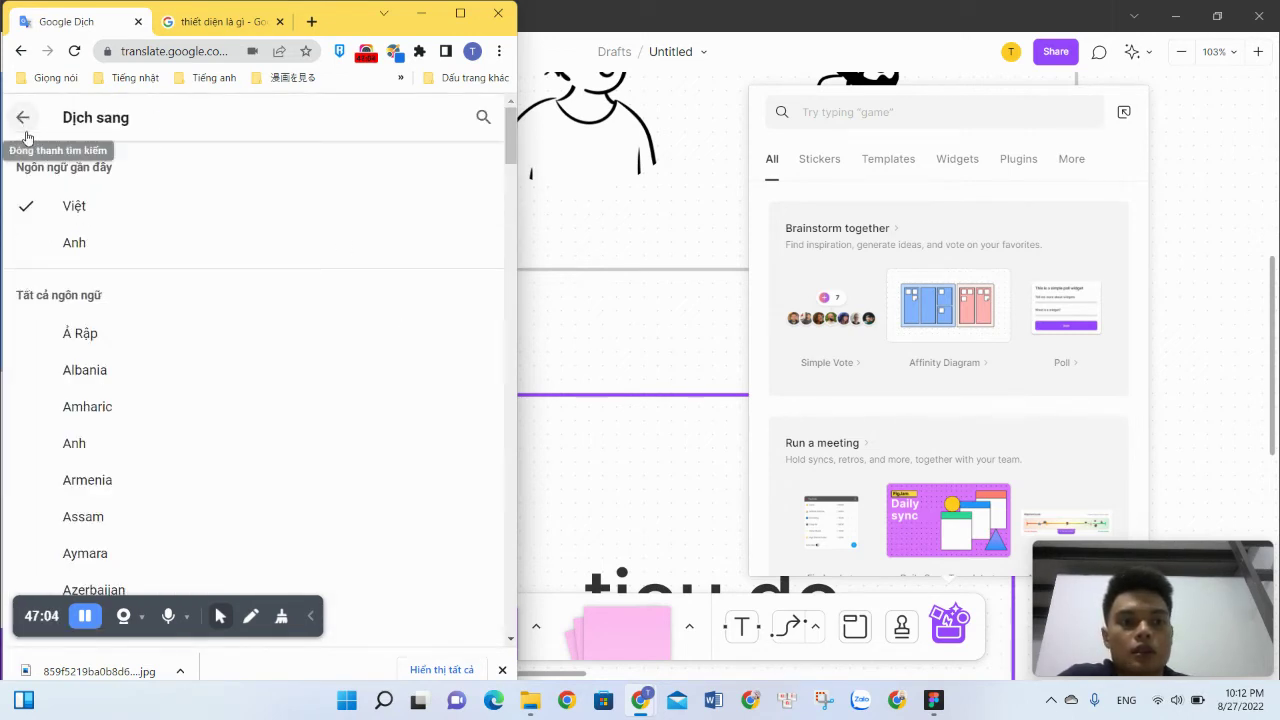
{"action": "left_click", "coordinate": [23, 119]}
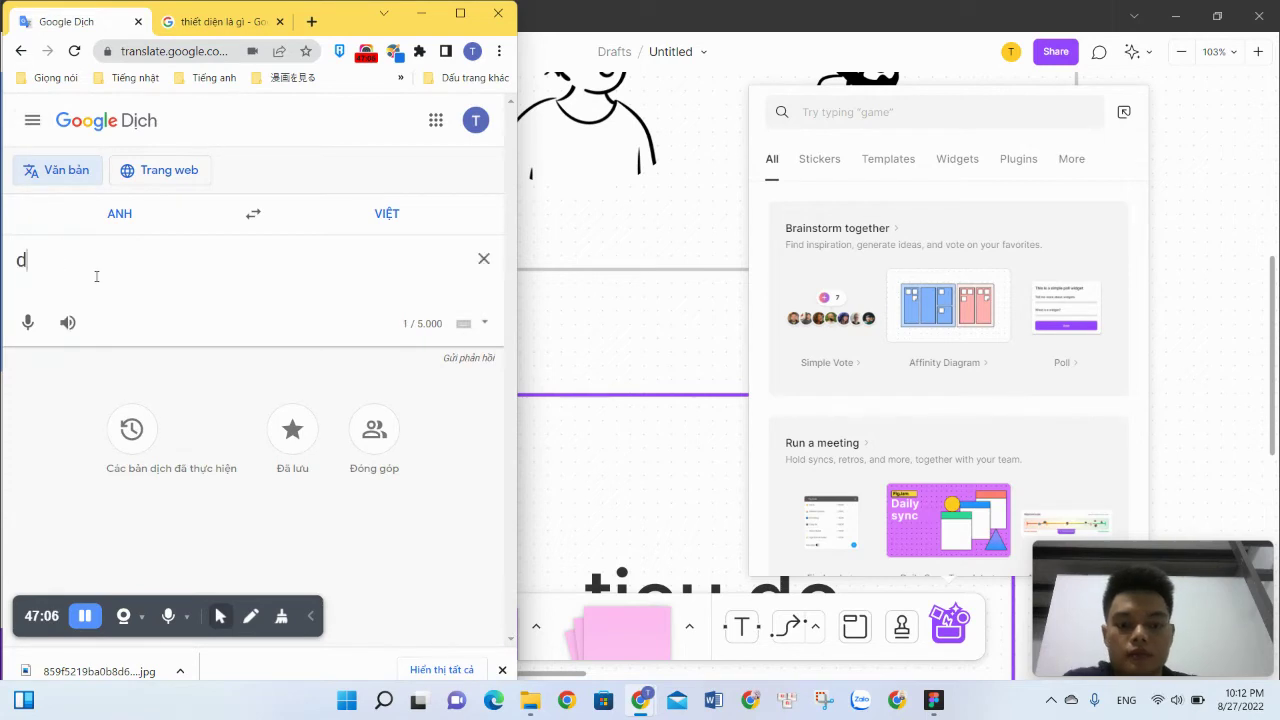
{"action": "type", "text": "c"}
{"action": "key", "text": "BackSpace"}
{"action": "type", "text": "ock"}
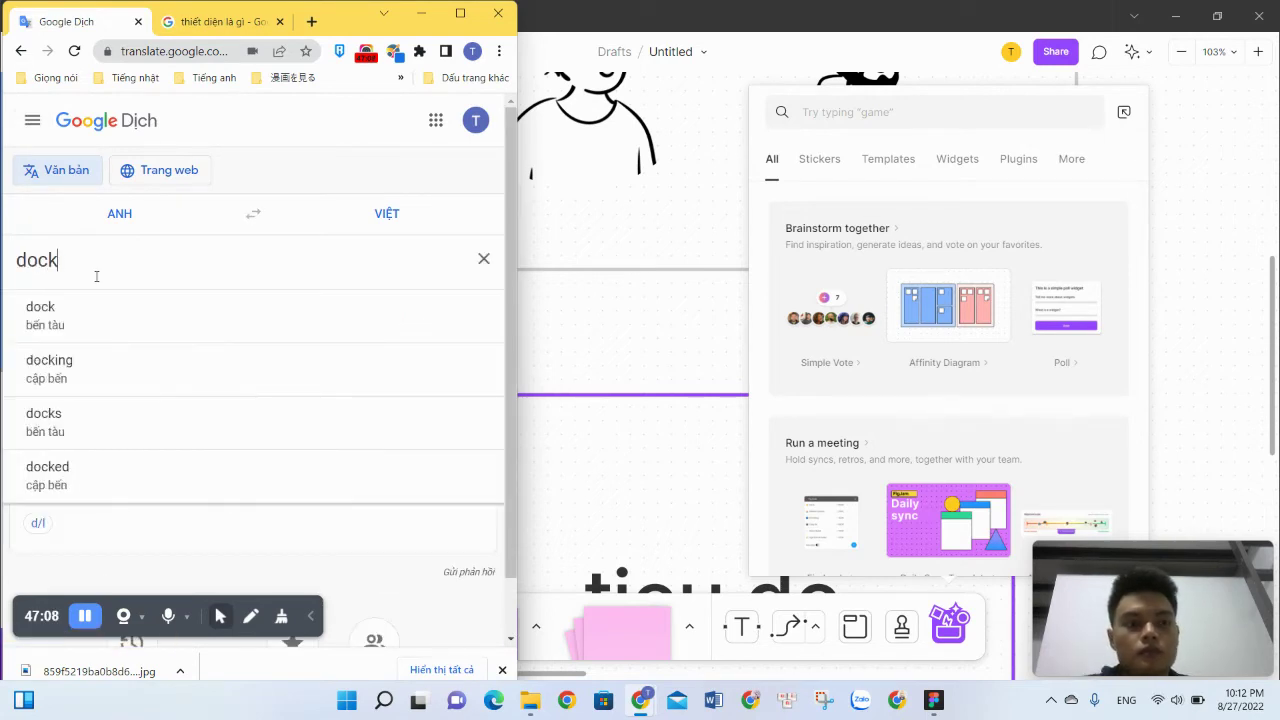
{"action": "left_click", "coordinate": [111, 330]}
Play the pronunciation of 'dock', review its meanings (bến tàu), and return to FigJam
{"action": "left_click", "coordinate": [68, 337]}
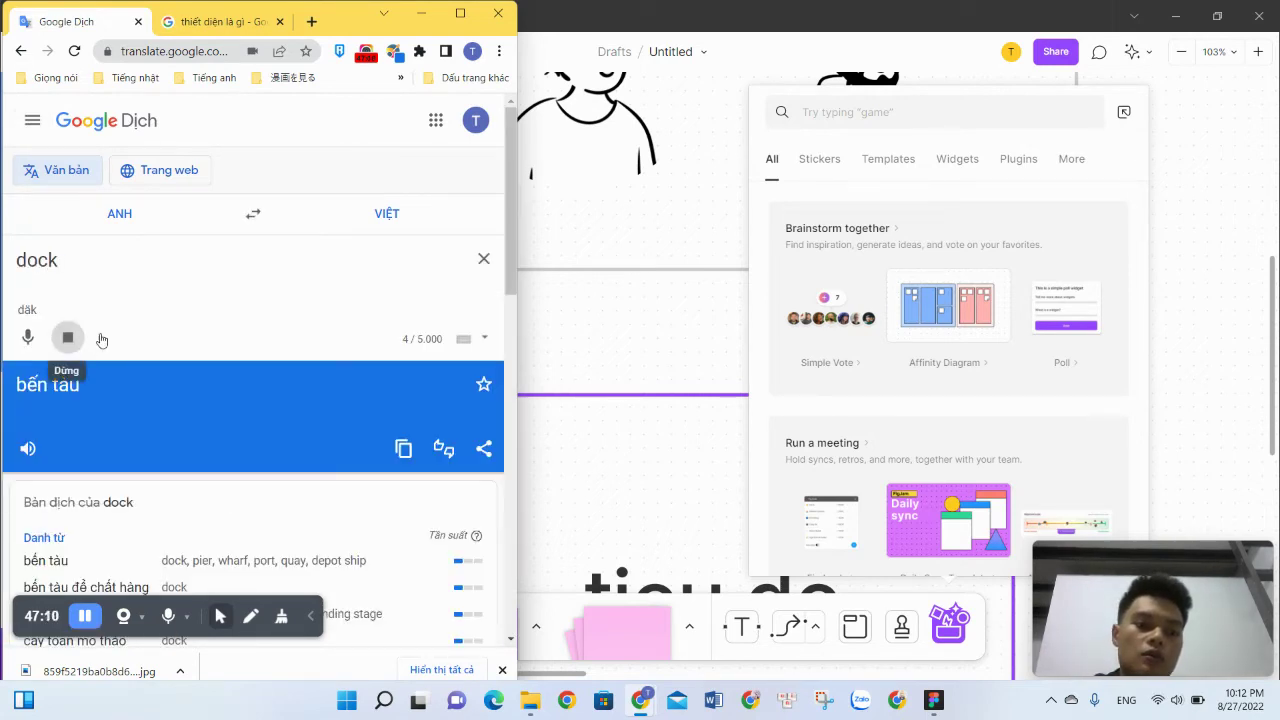
{"action": "scroll", "coordinate": [491, 404], "scroll_direction": "down", "scroll_amount": 2}
{"action": "scroll", "coordinate": [491, 404], "scroll_direction": "down", "scroll_amount": 1}
{"action": "scroll", "coordinate": [491, 404], "scroll_direction": "down", "scroll_amount": 1}
{"action": "scroll", "coordinate": [491, 404], "scroll_direction": "down", "scroll_amount": 1}
{"action": "scroll", "coordinate": [491, 410], "scroll_direction": "up", "scroll_amount": 1}
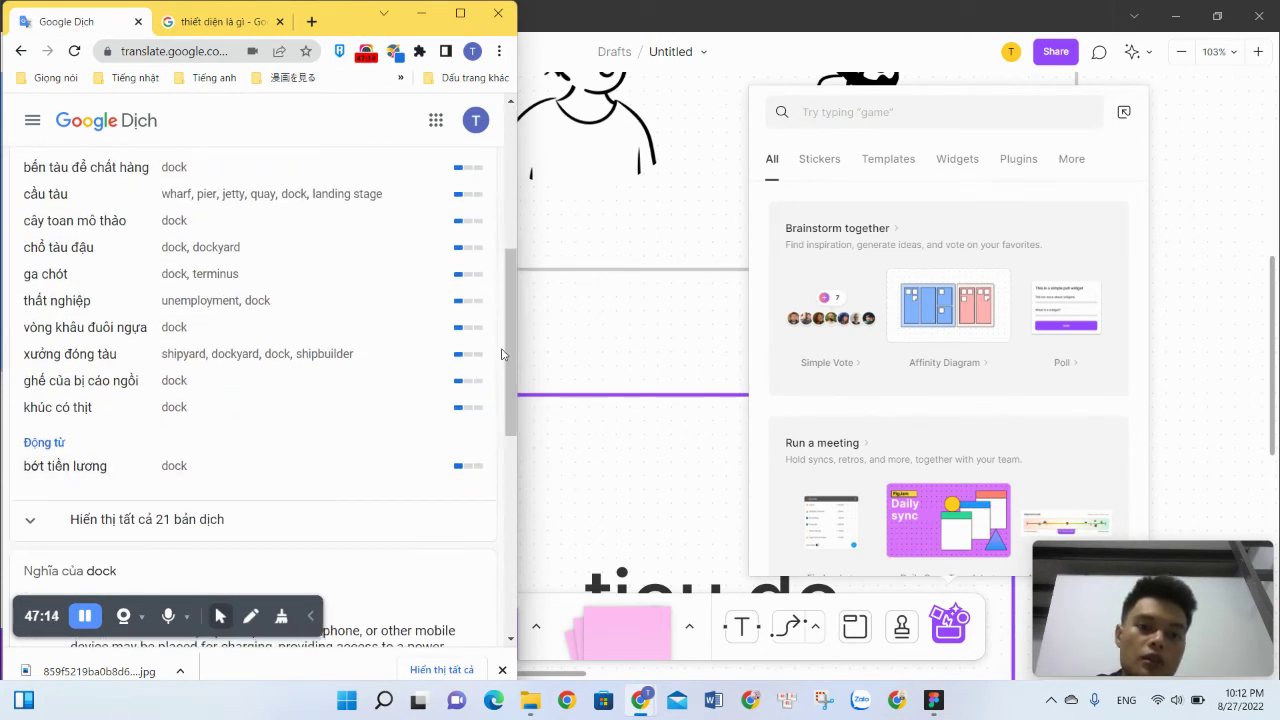
{"action": "left_click_drag", "start_coordinate": [508, 354], "coordinate": [512, 305]}
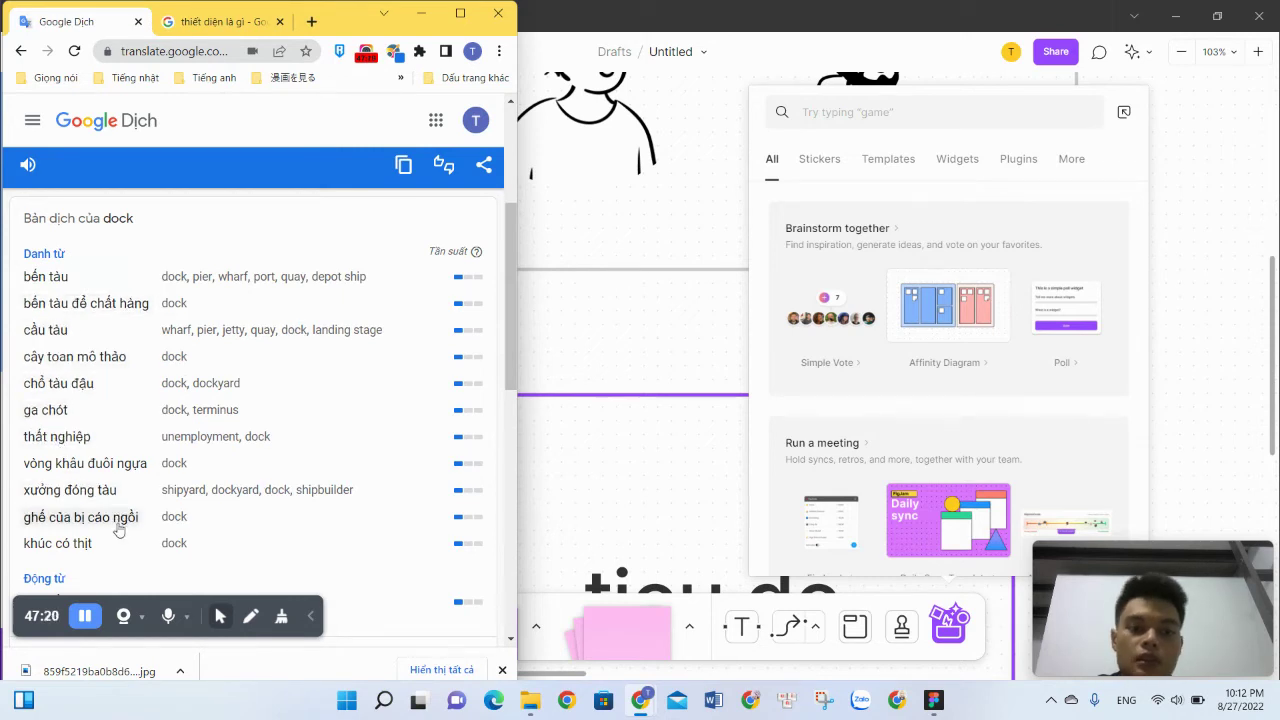
{"action": "left_click", "coordinate": [1011, 52]}
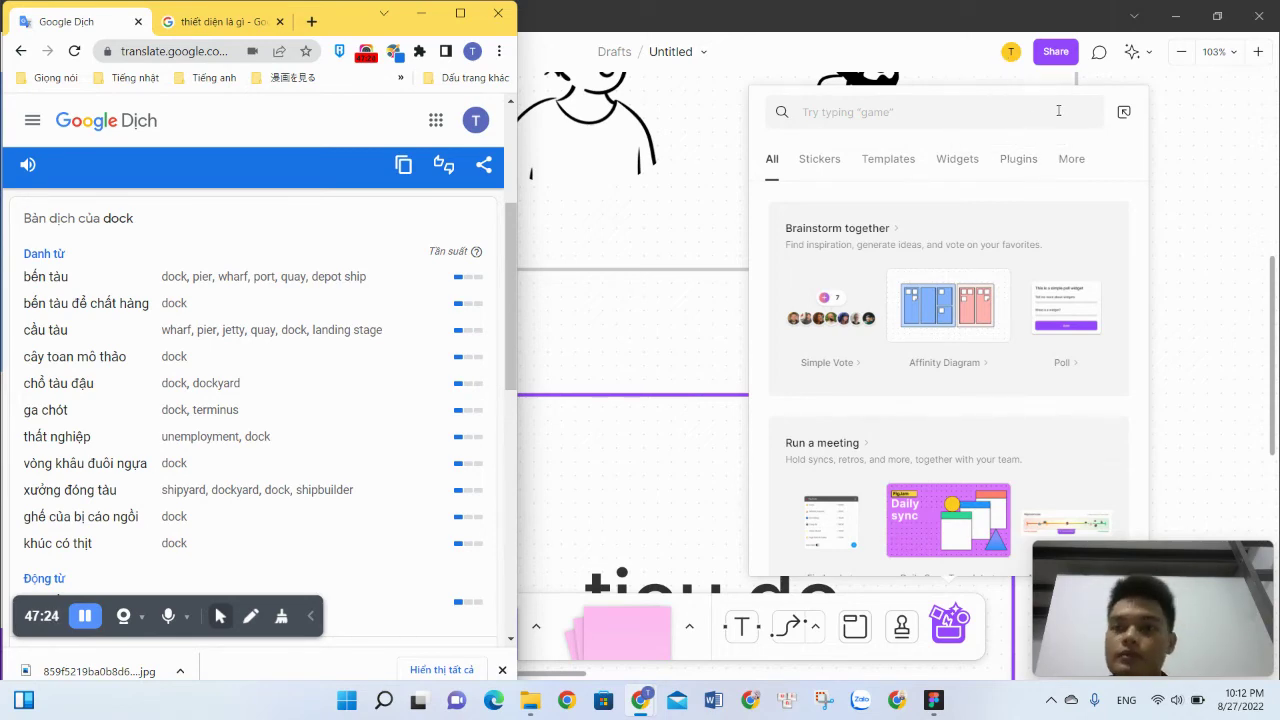
{"action": "left_click", "coordinate": [934, 114]}
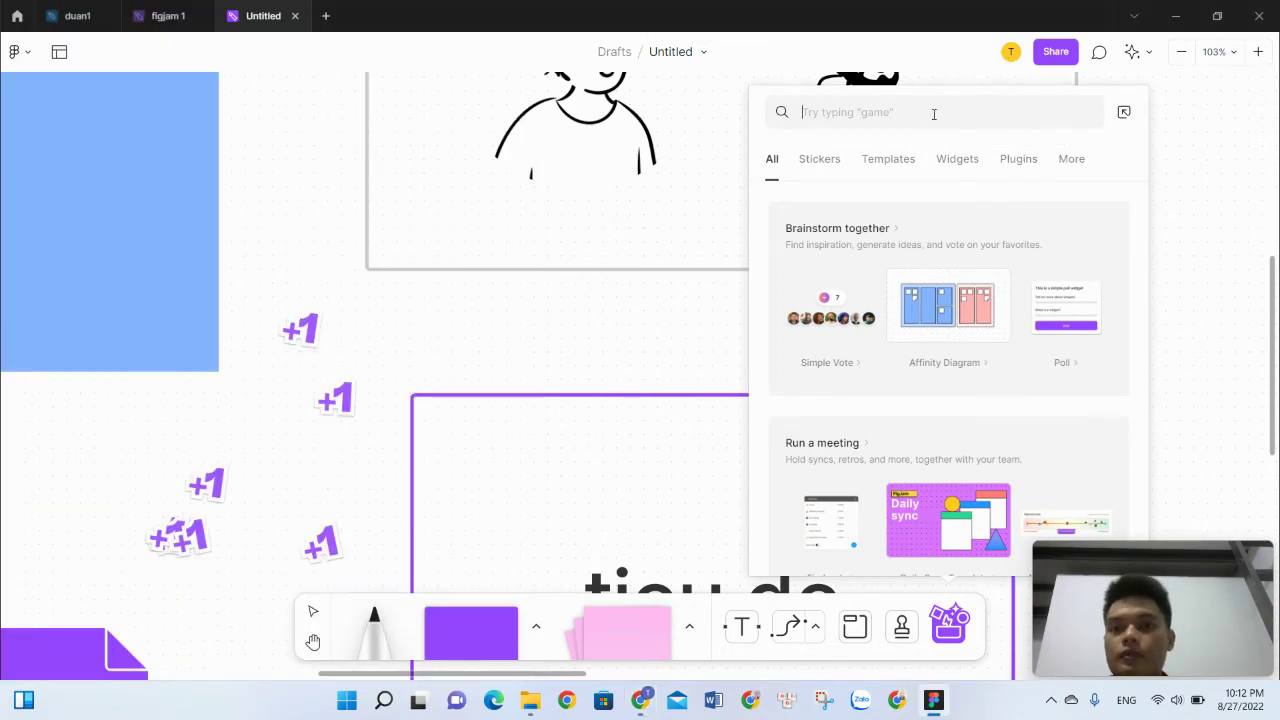
Dock the resources browser to the side, view Stickers and Templates, then close the panel
{"action": "left_click", "coordinate": [1124, 114]}
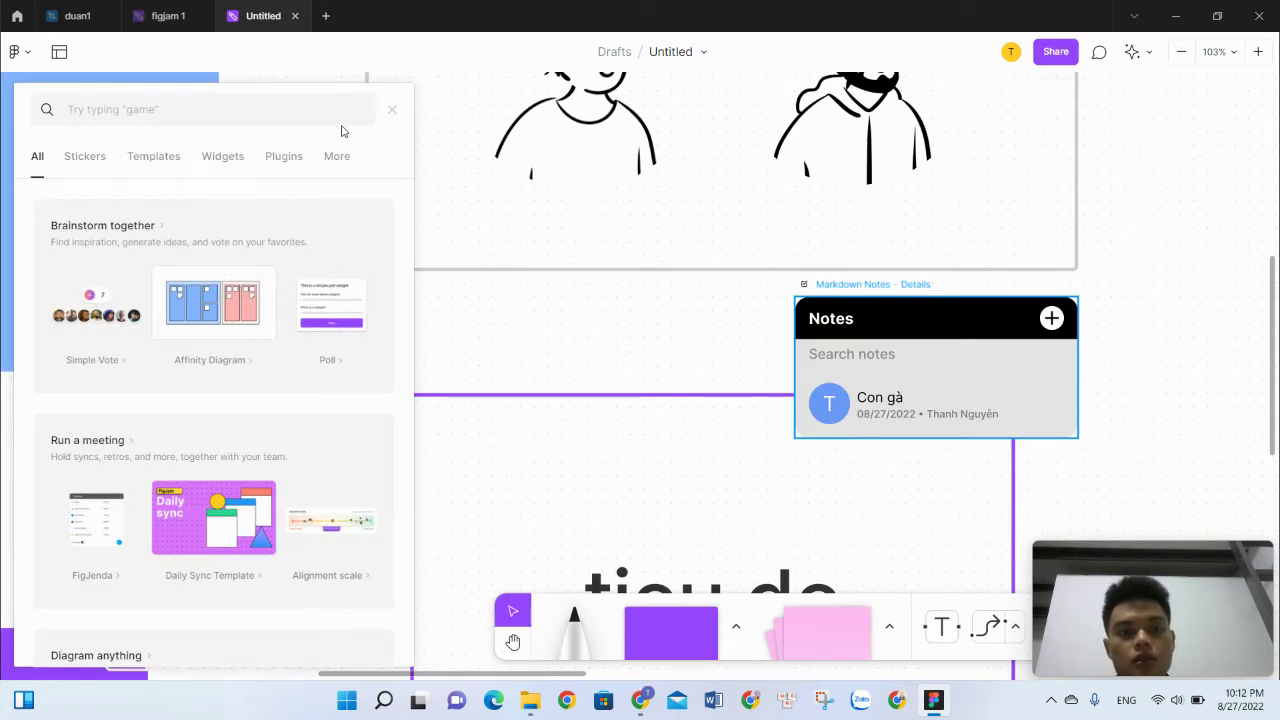
{"action": "left_click", "coordinate": [94, 160]}
{"action": "left_click", "coordinate": [153, 157]}
{"action": "mouse_move", "coordinate": [193, 92]}
{"action": "left_mouse_down"}
{"action": "mouse_move", "coordinate": [455, 81]}
{"action": "mouse_move", "coordinate": [186, 87]}
{"action": "left_mouse_up"}
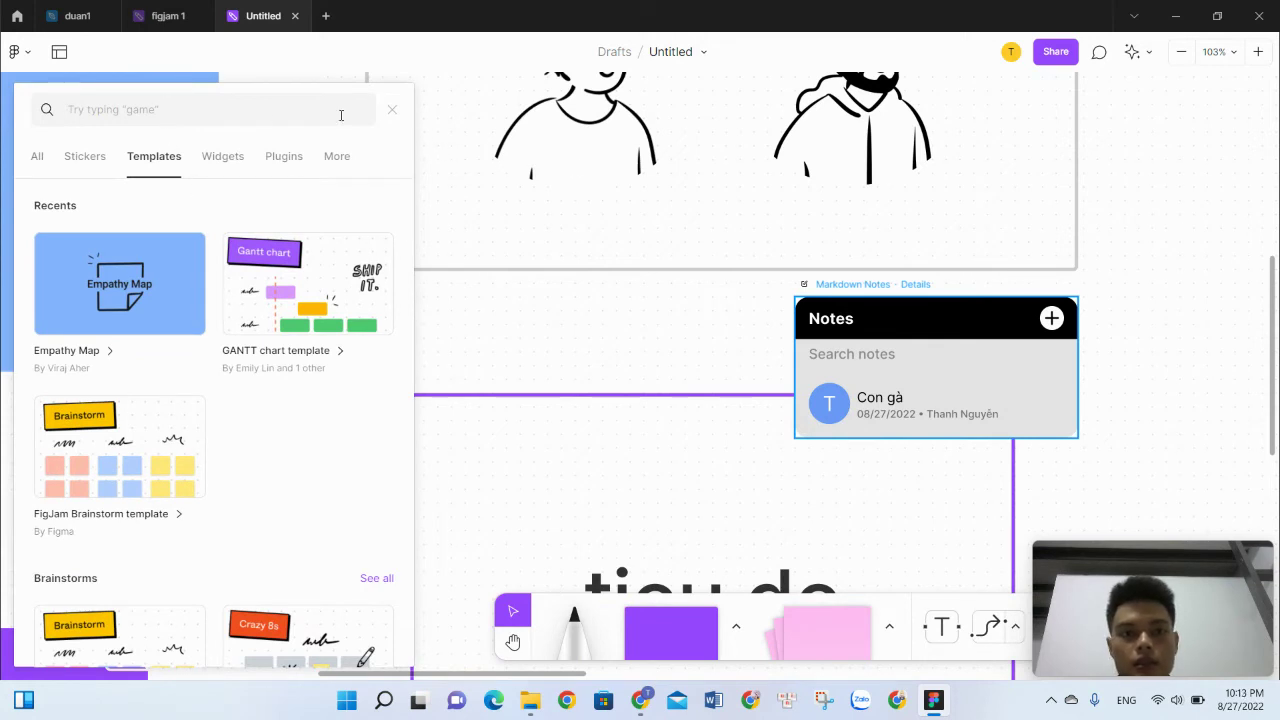
{"action": "mouse_move", "coordinate": [311, 93]}
{"action": "left_mouse_down"}
{"action": "mouse_move", "coordinate": [362, 622]}
{"action": "mouse_move", "coordinate": [100, 74]}
{"action": "mouse_move", "coordinate": [1110, 52]}
{"action": "mouse_move", "coordinate": [474, 199]}
{"action": "left_mouse_up"}
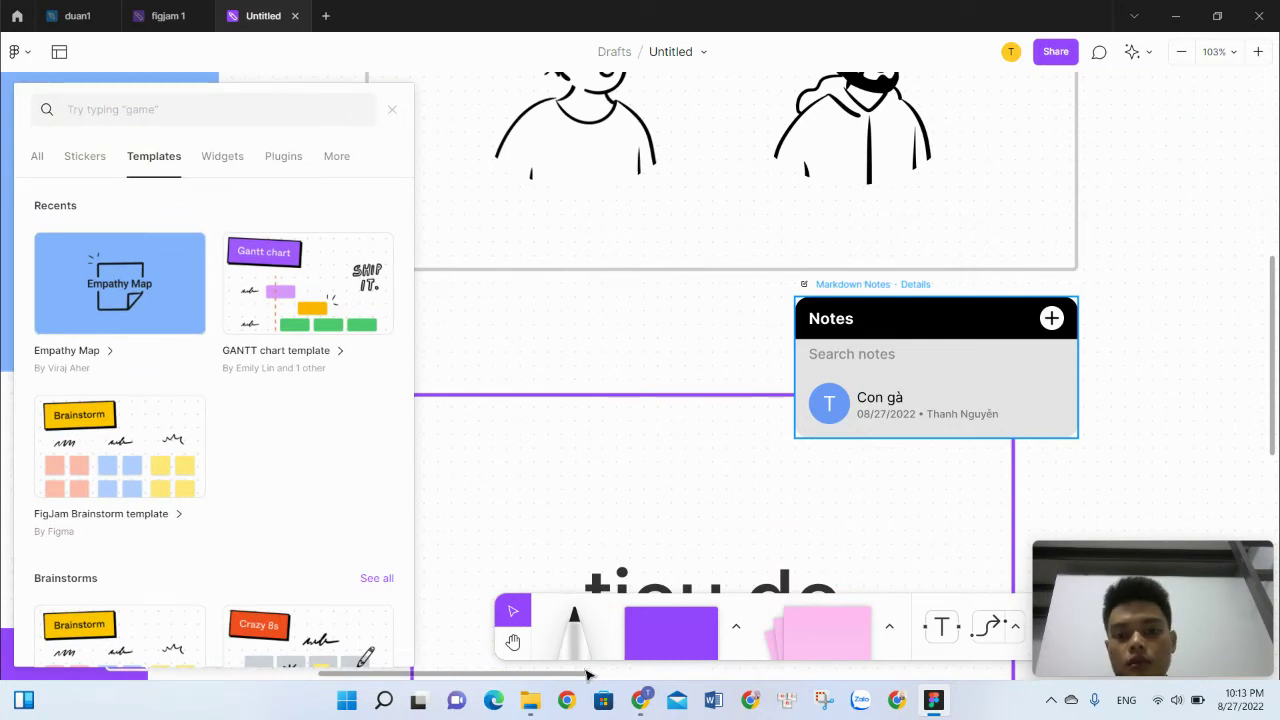
{"action": "left_click", "coordinate": [392, 110]}
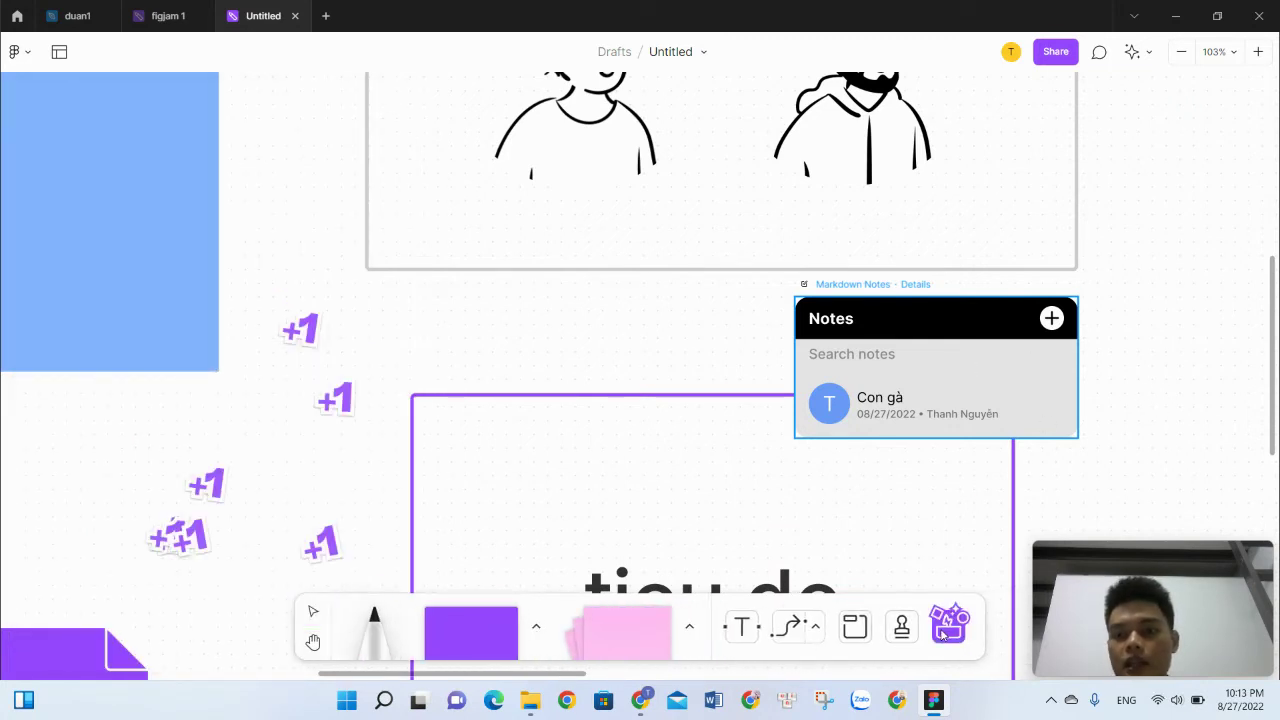
{"action": "left_click", "coordinate": [948, 626]}
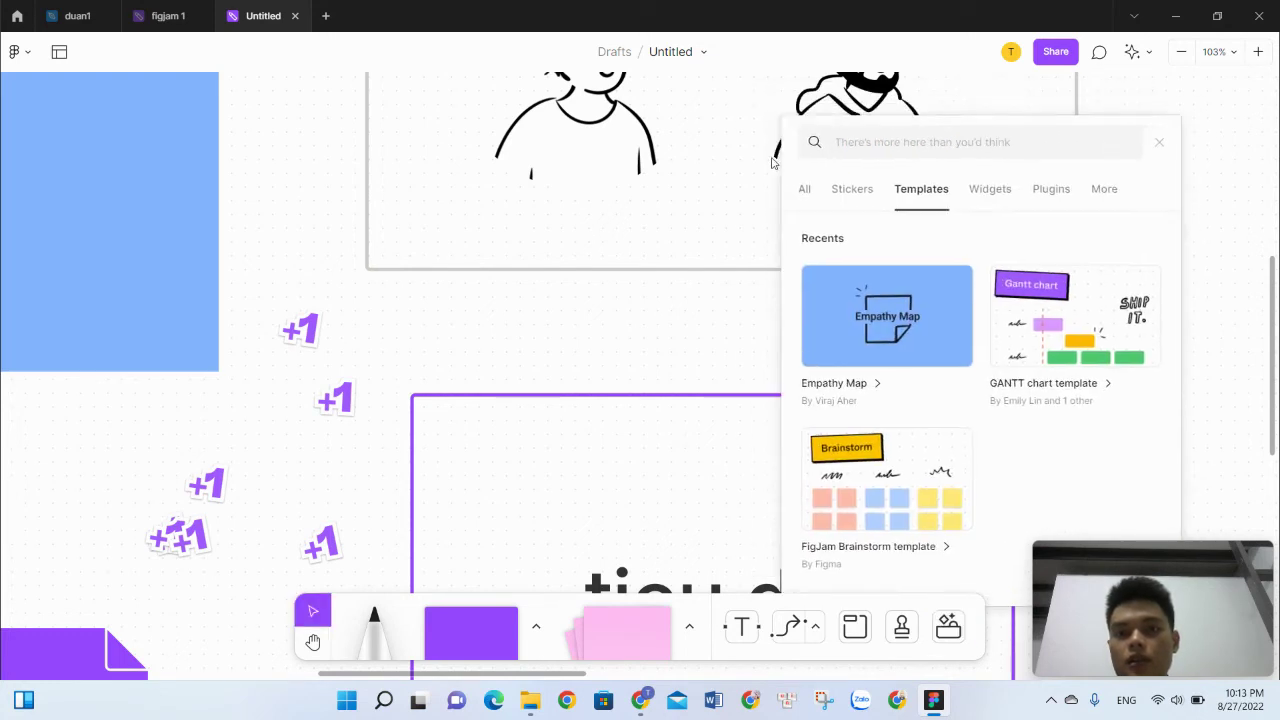
{"action": "left_click_drag", "start_coordinate": [763, 124], "coordinate": [441, 598]}
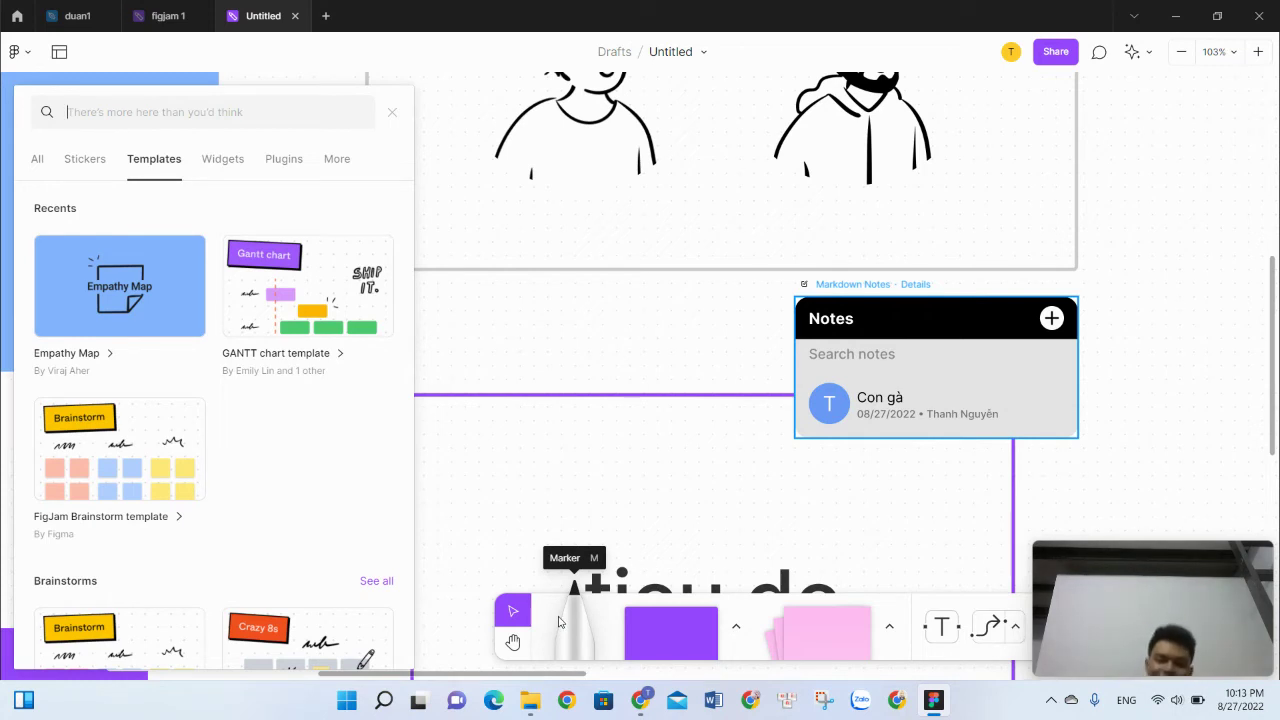
{"action": "left_click", "coordinate": [392, 111]}
{"action": "left_click", "coordinate": [947, 640]}
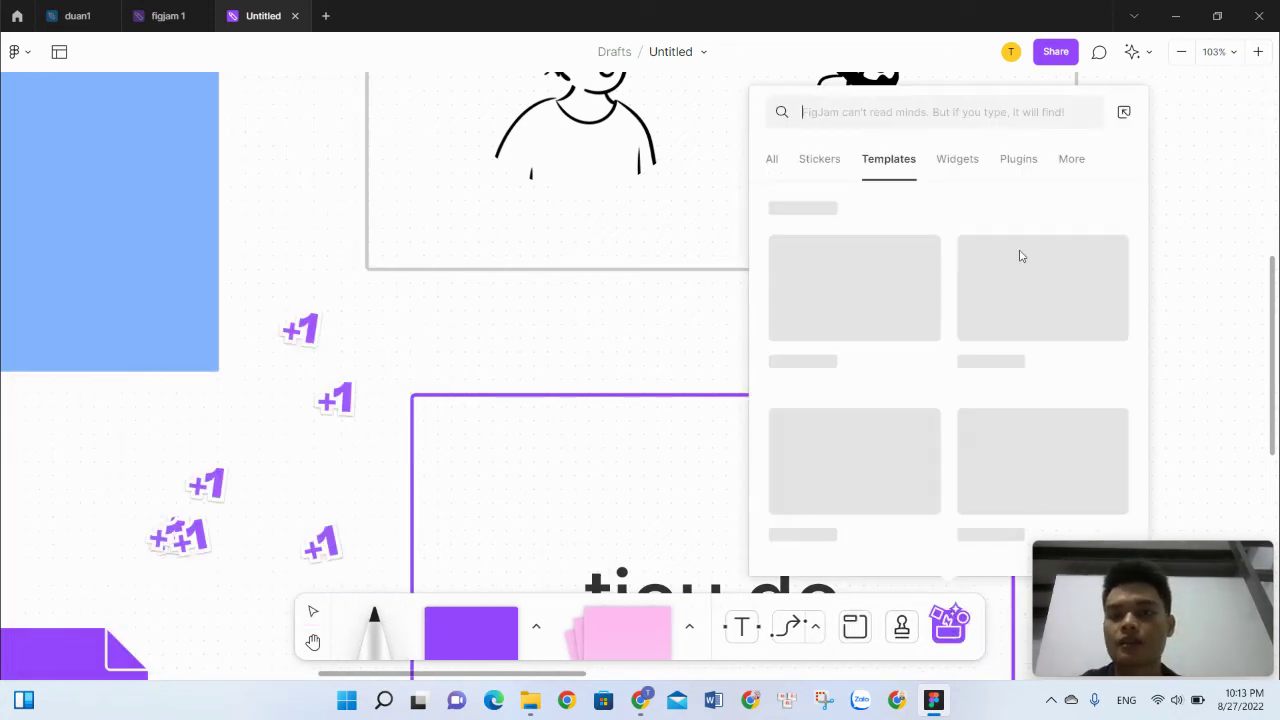
{"action": "left_click", "coordinate": [1123, 112]}
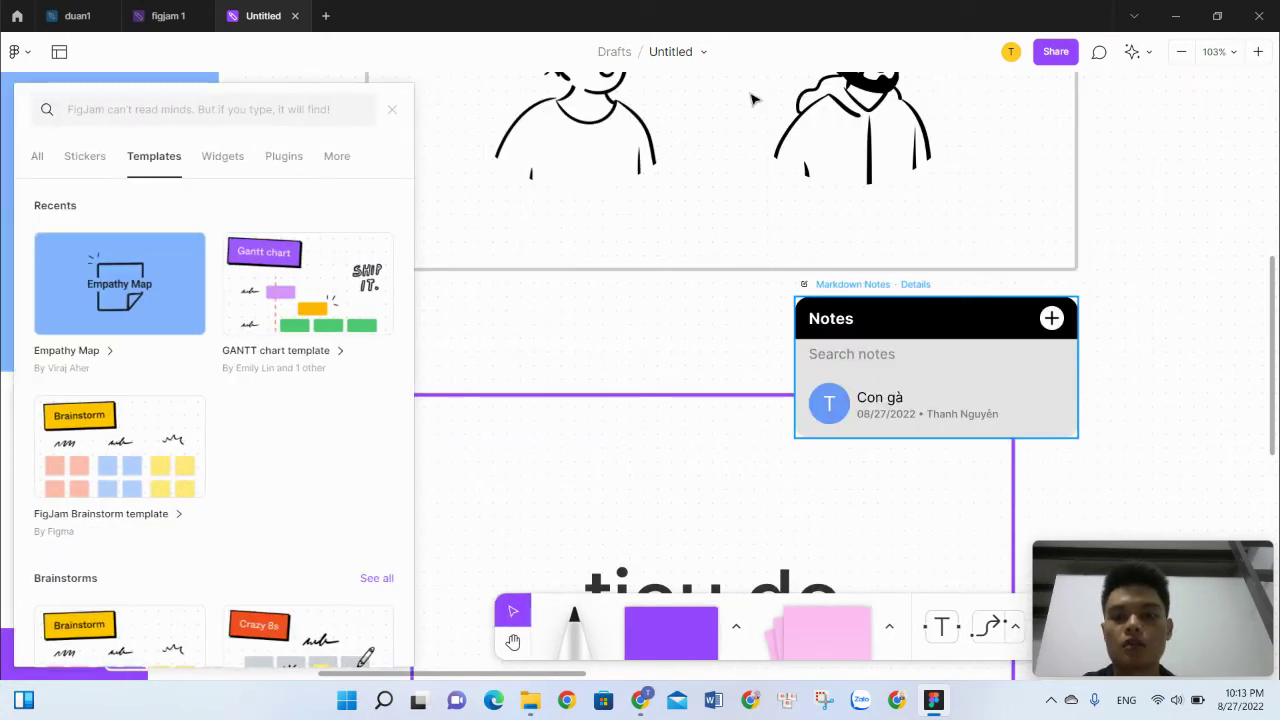
{"action": "left_click", "coordinate": [392, 111]}
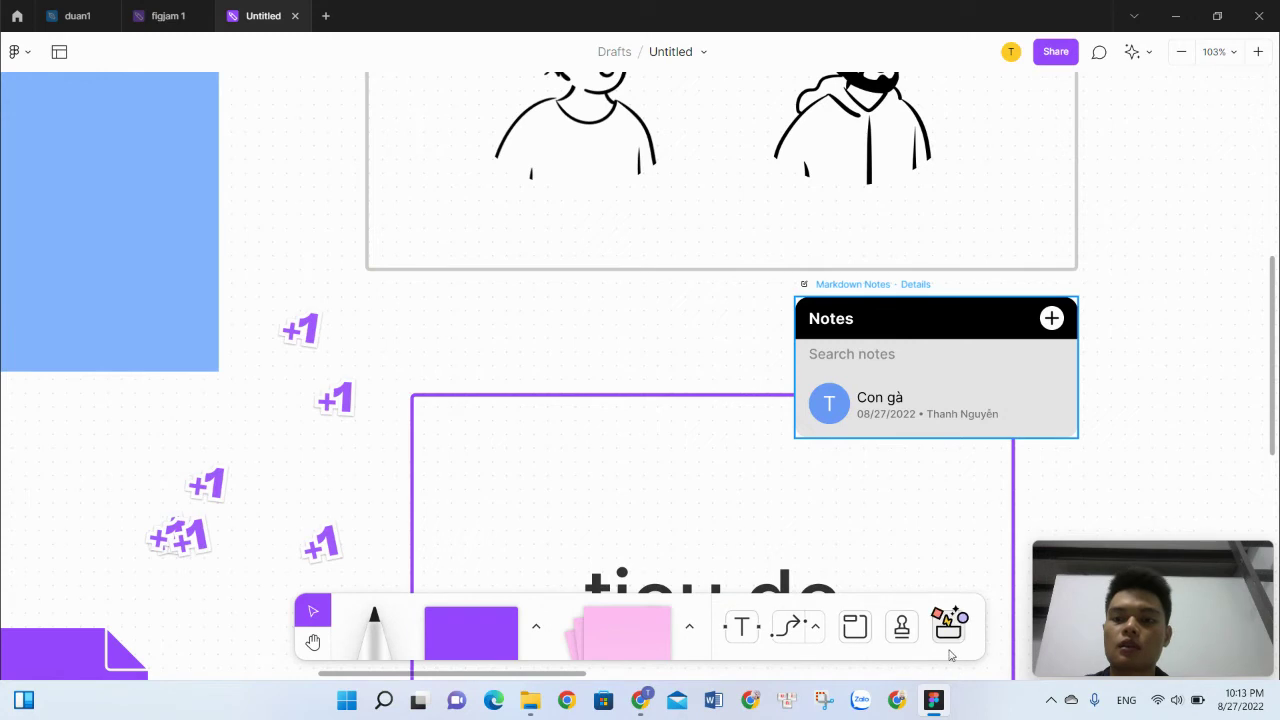
{"action": "left_click", "coordinate": [948, 625]}
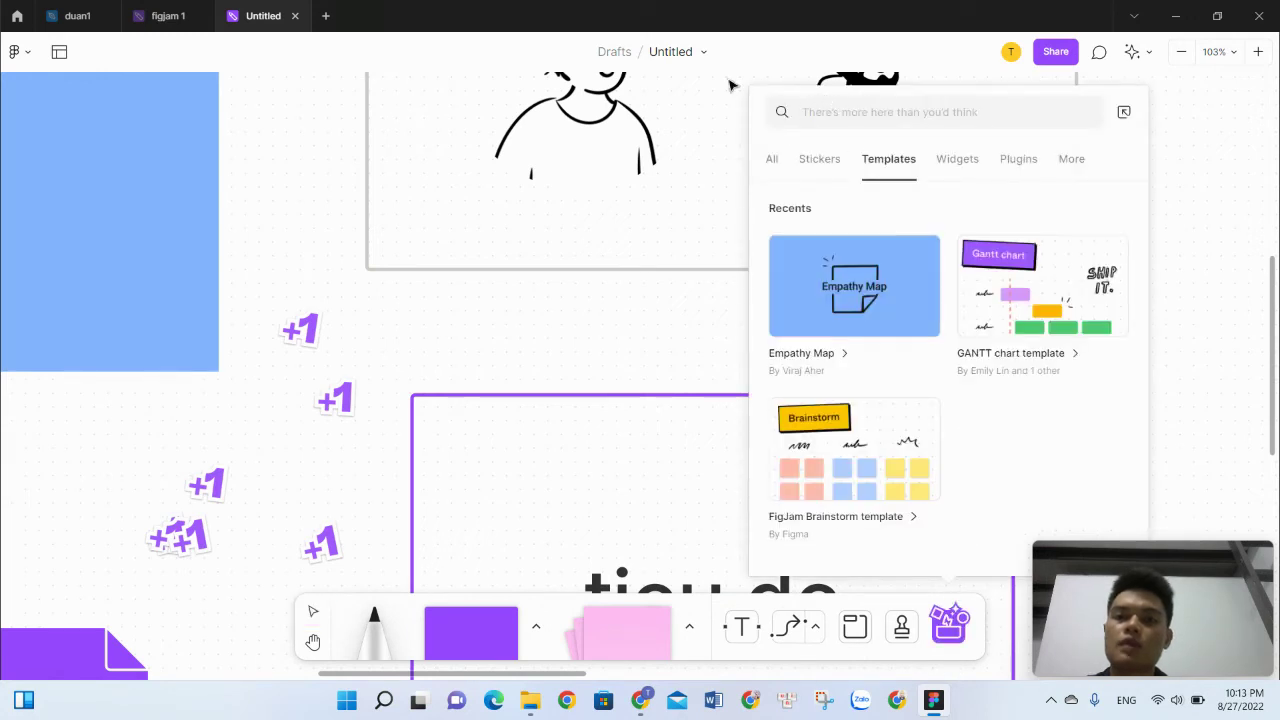
{"action": "mouse_move", "coordinate": [757, 105]}
{"action": "left_mouse_down"}
{"action": "mouse_move", "coordinate": [156, 168]}
{"action": "mouse_move", "coordinate": [1035, 153]}
{"action": "left_mouse_up"}
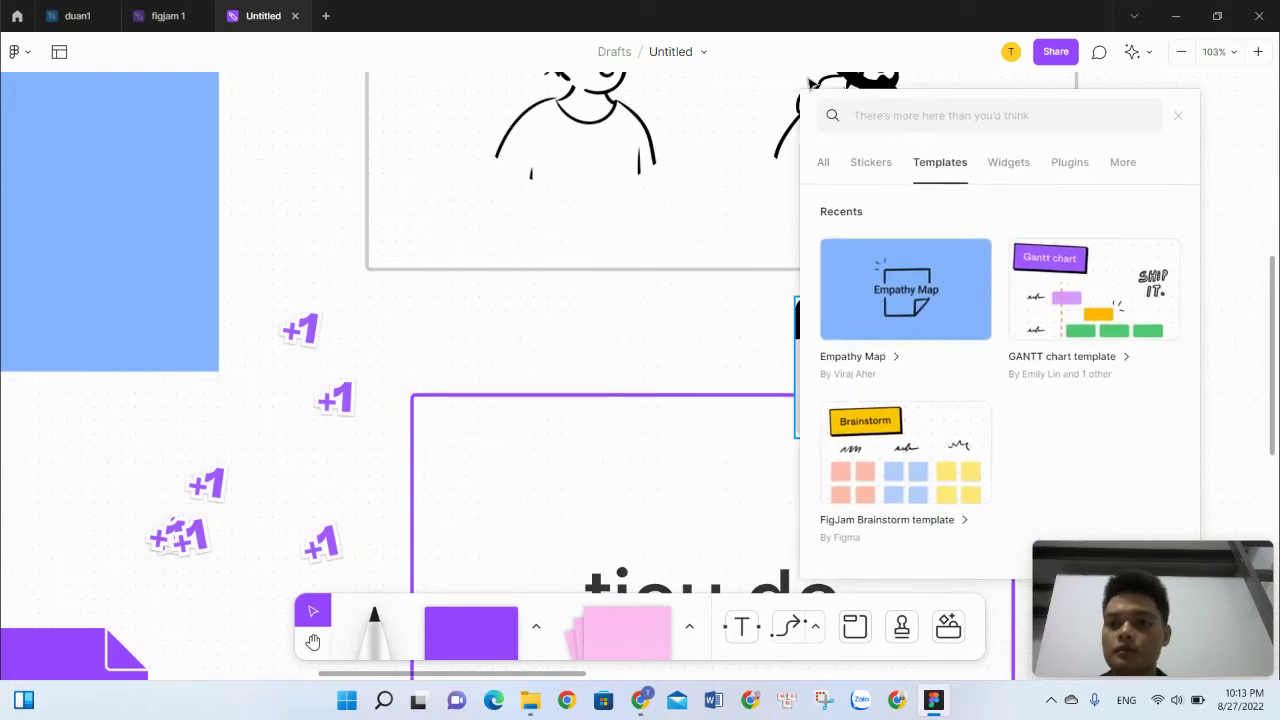
{"action": "left_click", "coordinate": [1194, 131]}
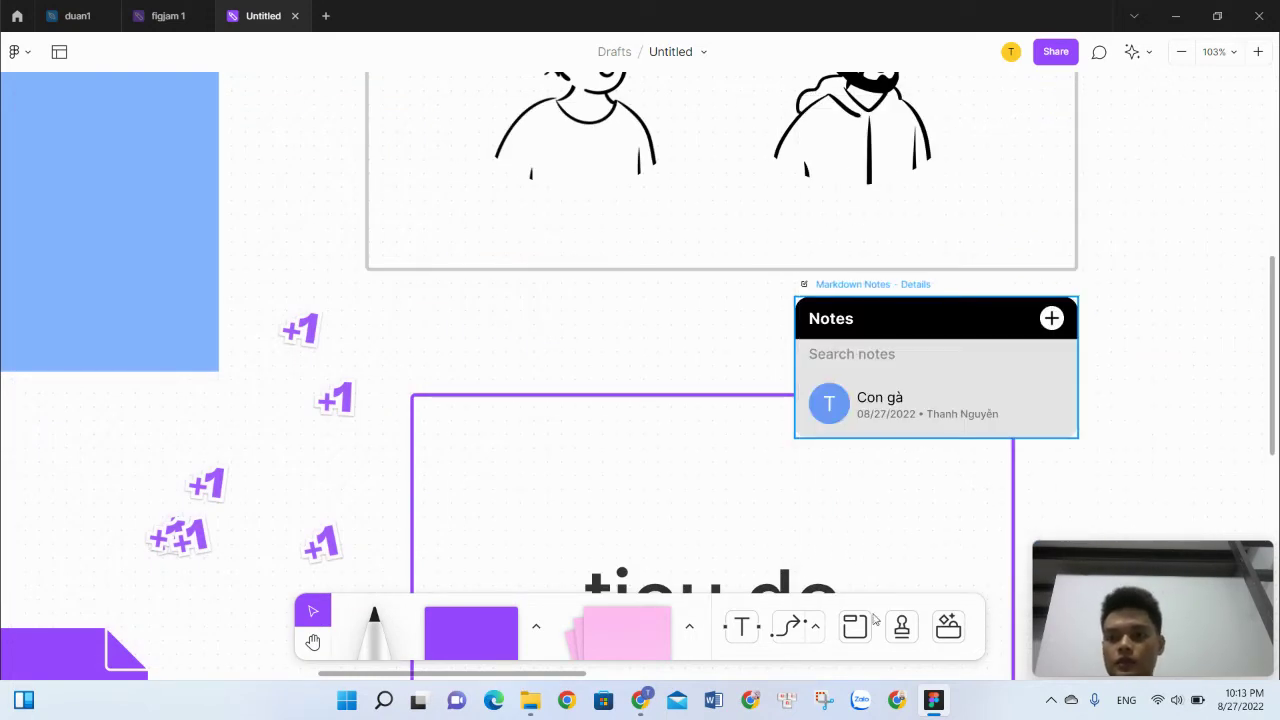
{"action": "left_click", "coordinate": [948, 626]}
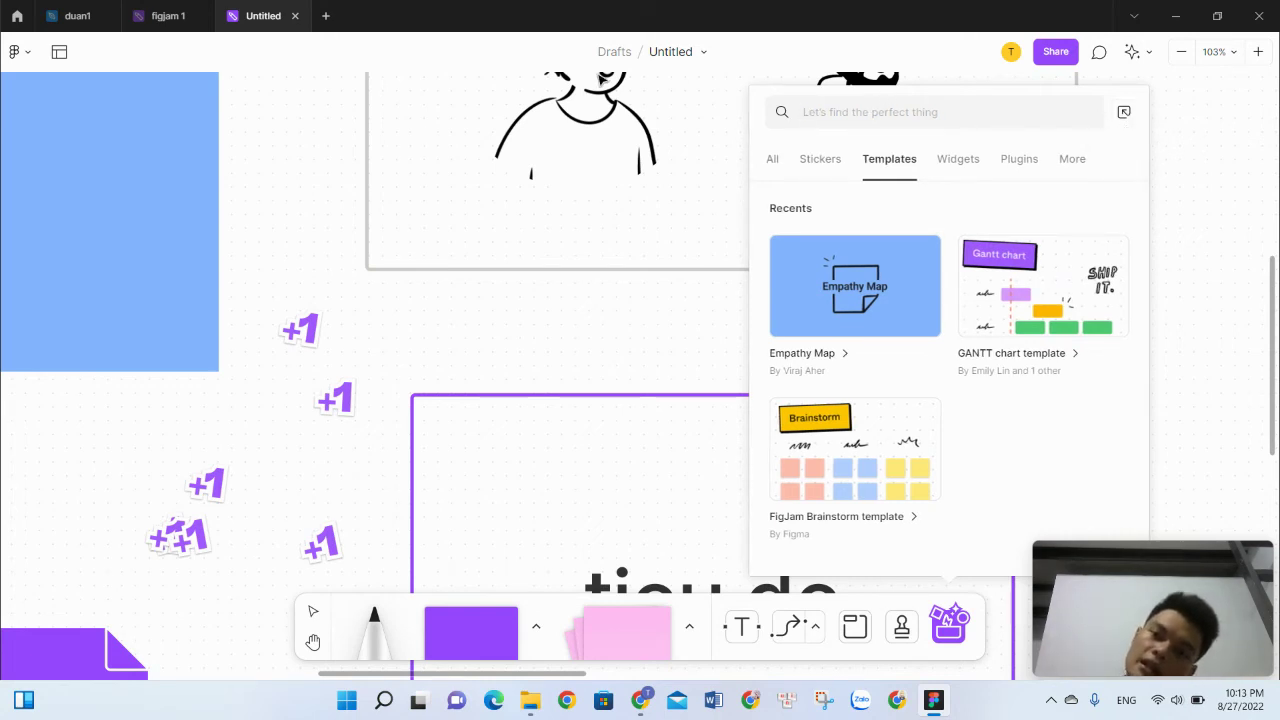
{"action": "left_click", "coordinate": [637, 79]}
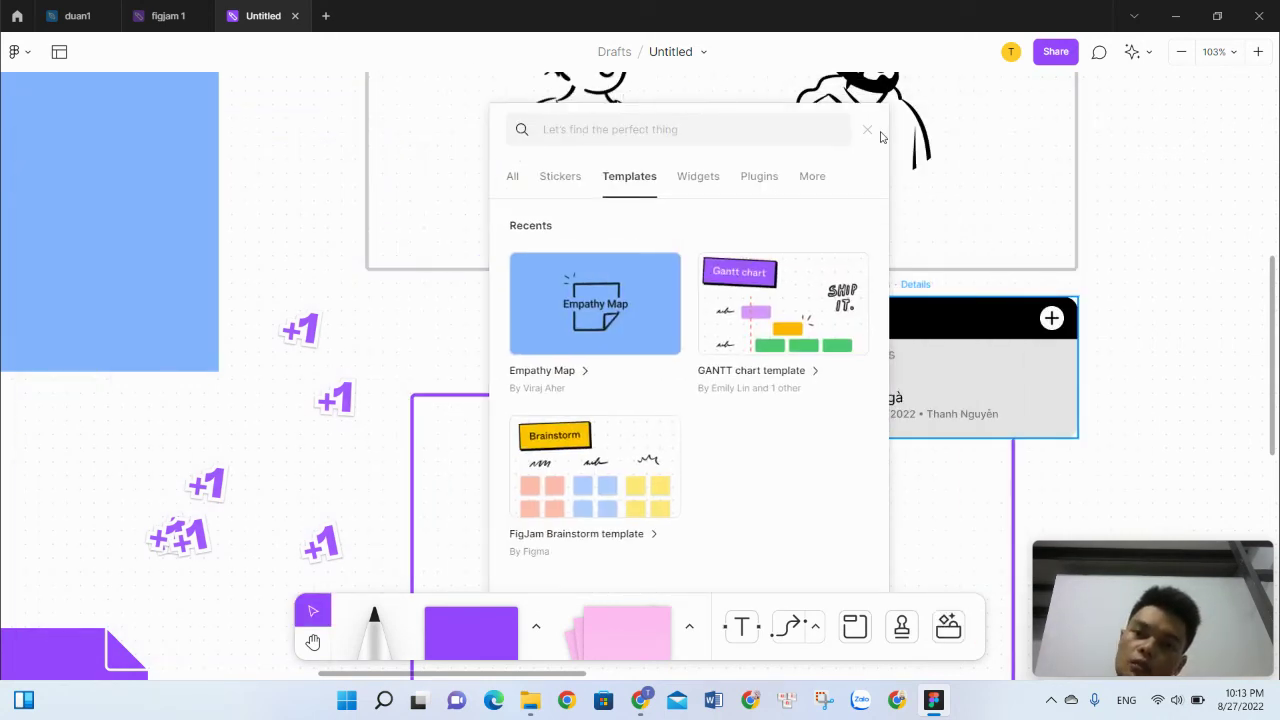
{"action": "left_click", "coordinate": [868, 131]}
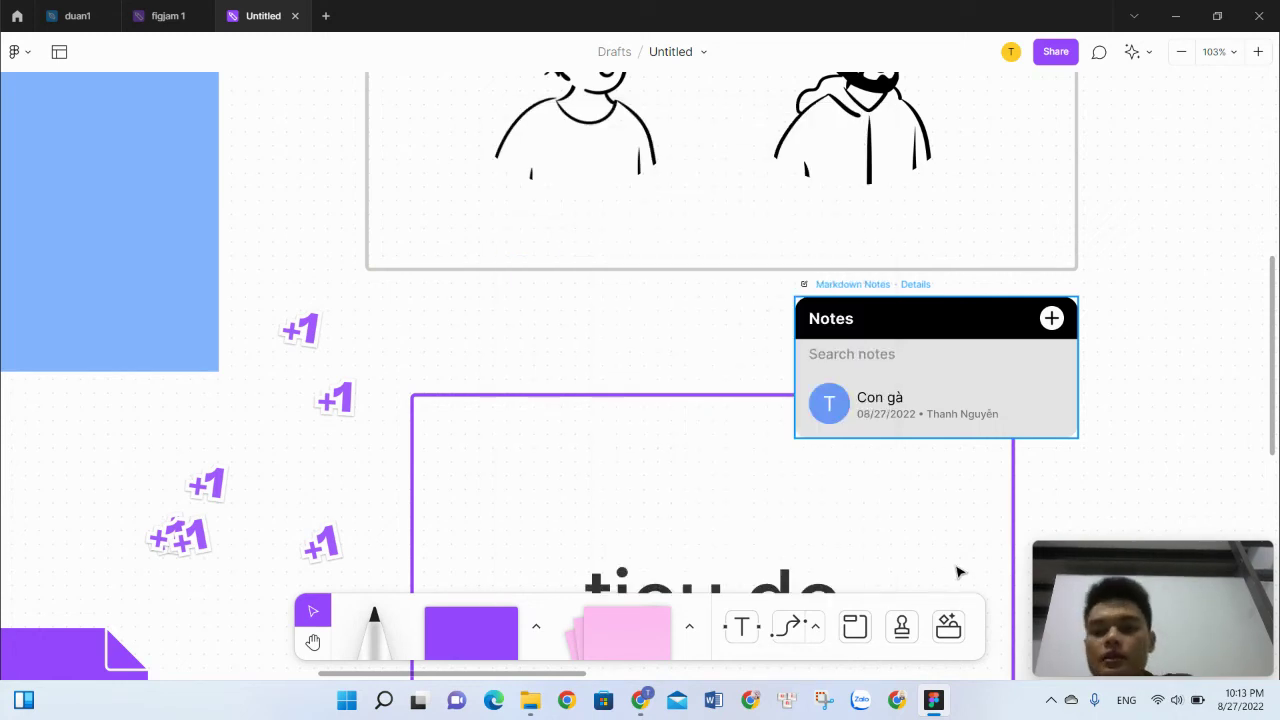
{"action": "left_click", "coordinate": [948, 626]}
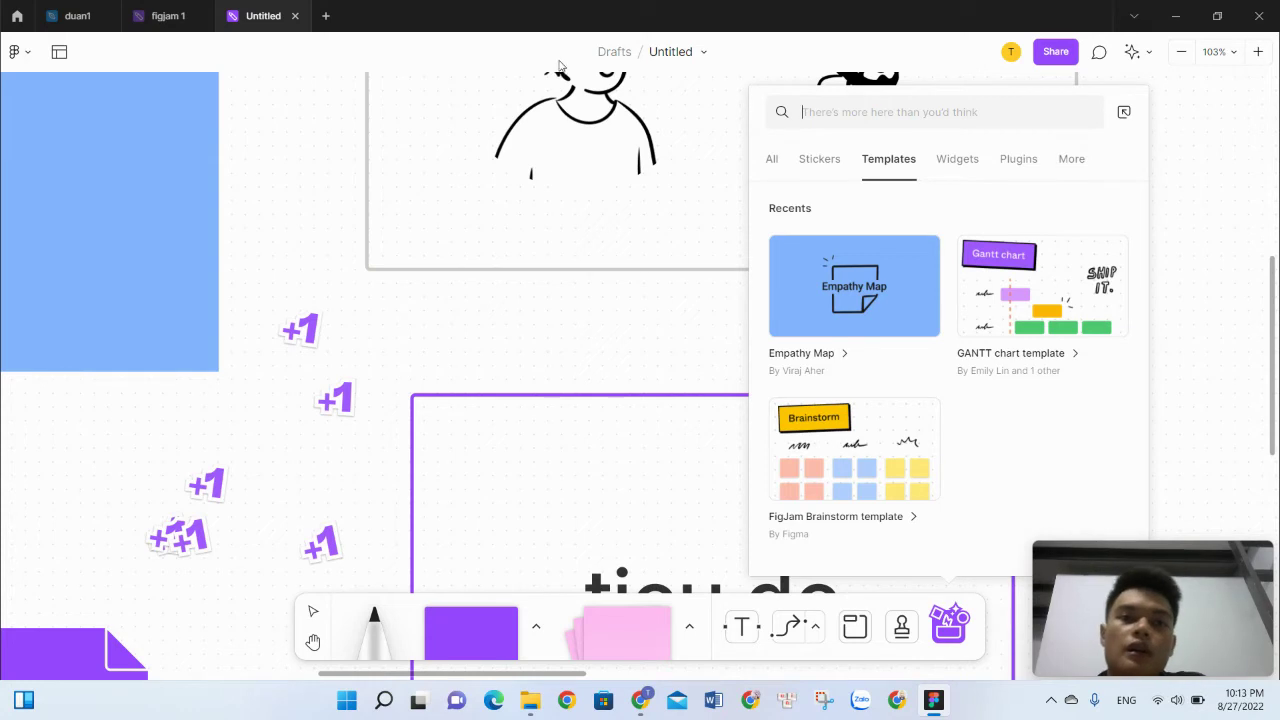
{"action": "key", "text": "Escape"}
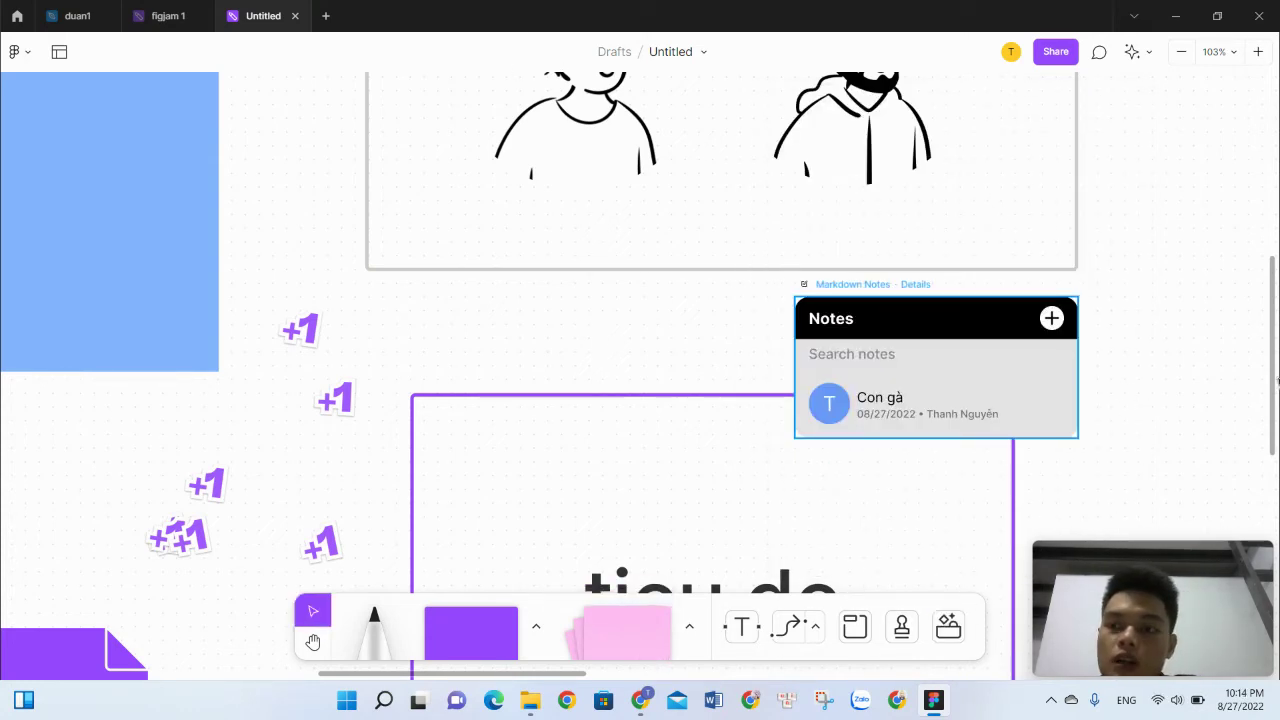
{"action": "left_click_drag", "start_coordinate": [1276, 394], "coordinate": [1277, 258]}
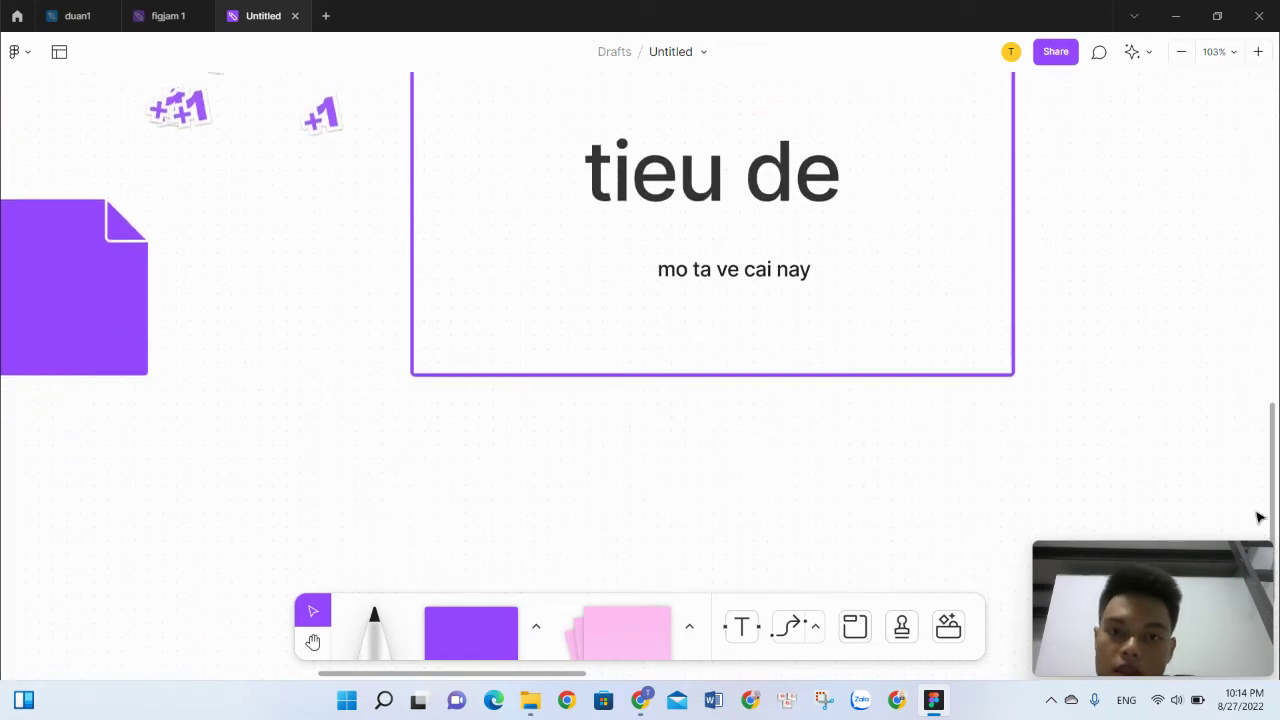
{"action": "scroll", "coordinate": [855, 505], "scroll_direction": "up", "scroll_amount": 5}
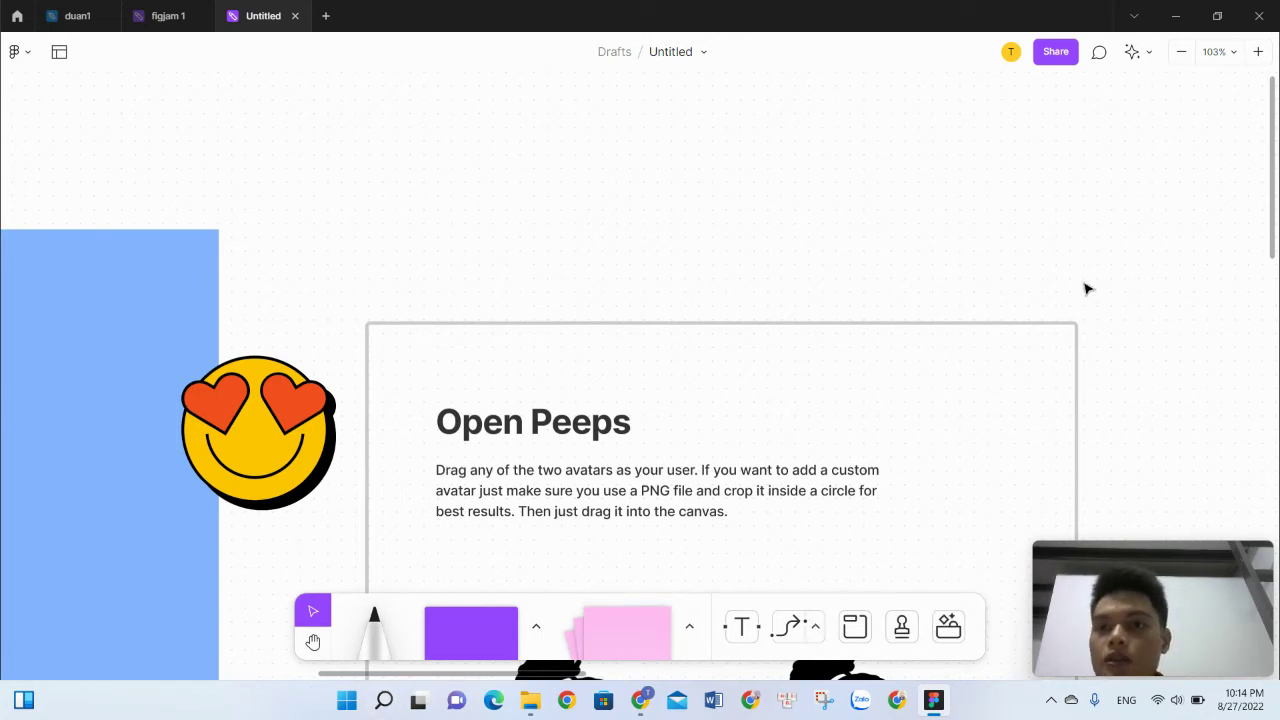
{"action": "left_click", "coordinate": [77, 14]}
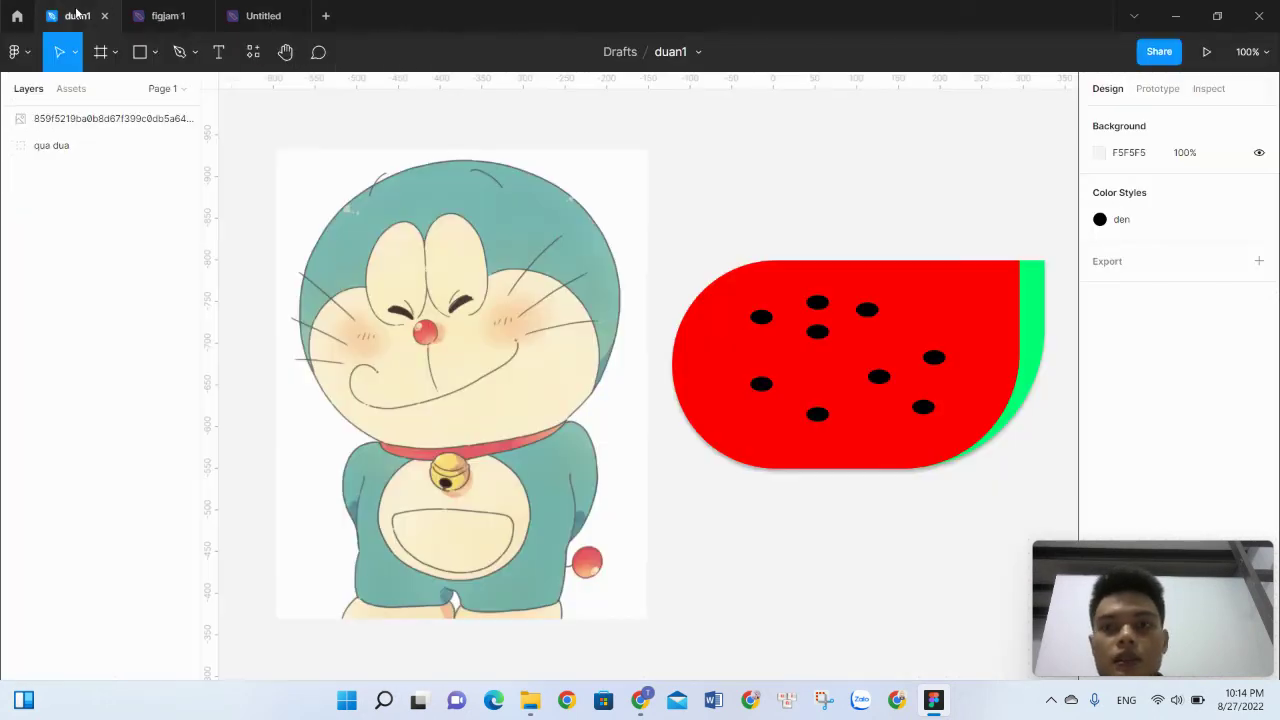
{"action": "left_click", "coordinate": [263, 15]}
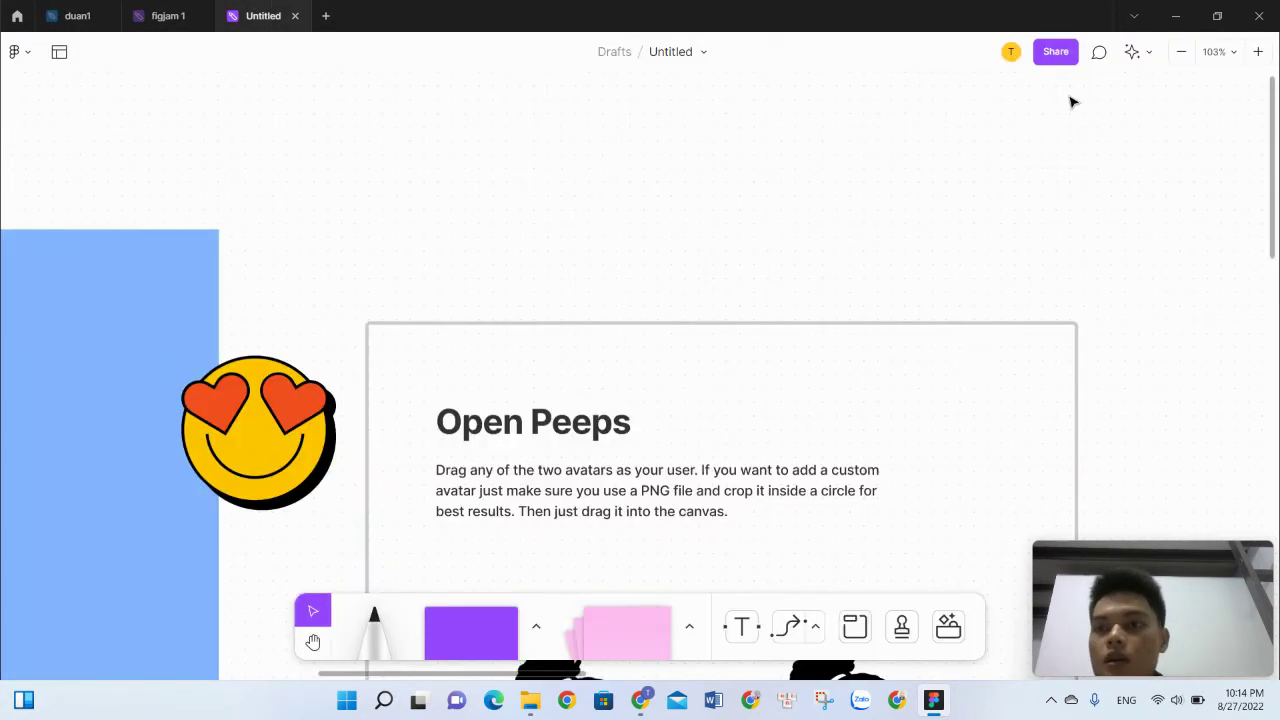
{"action": "left_click", "coordinate": [1189, 63]}
{"action": "double_click", "coordinate": [1189, 63]}
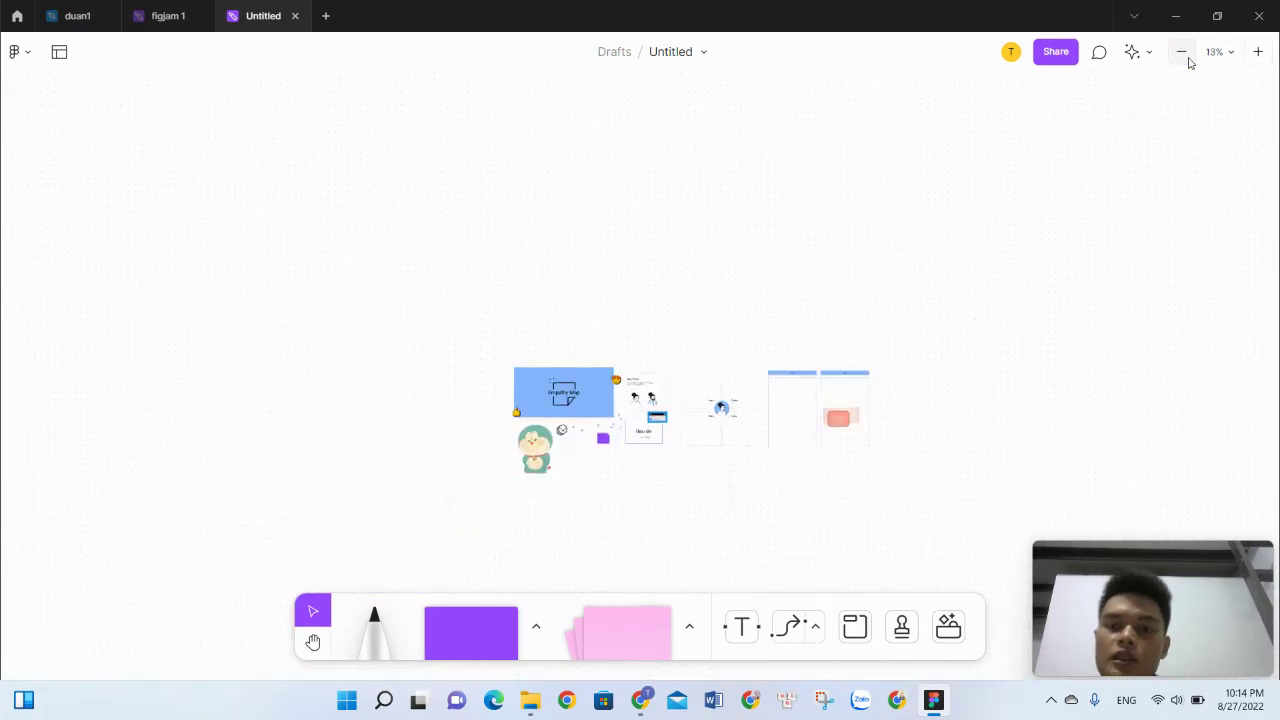
{"action": "double_click", "coordinate": [1258, 53]}
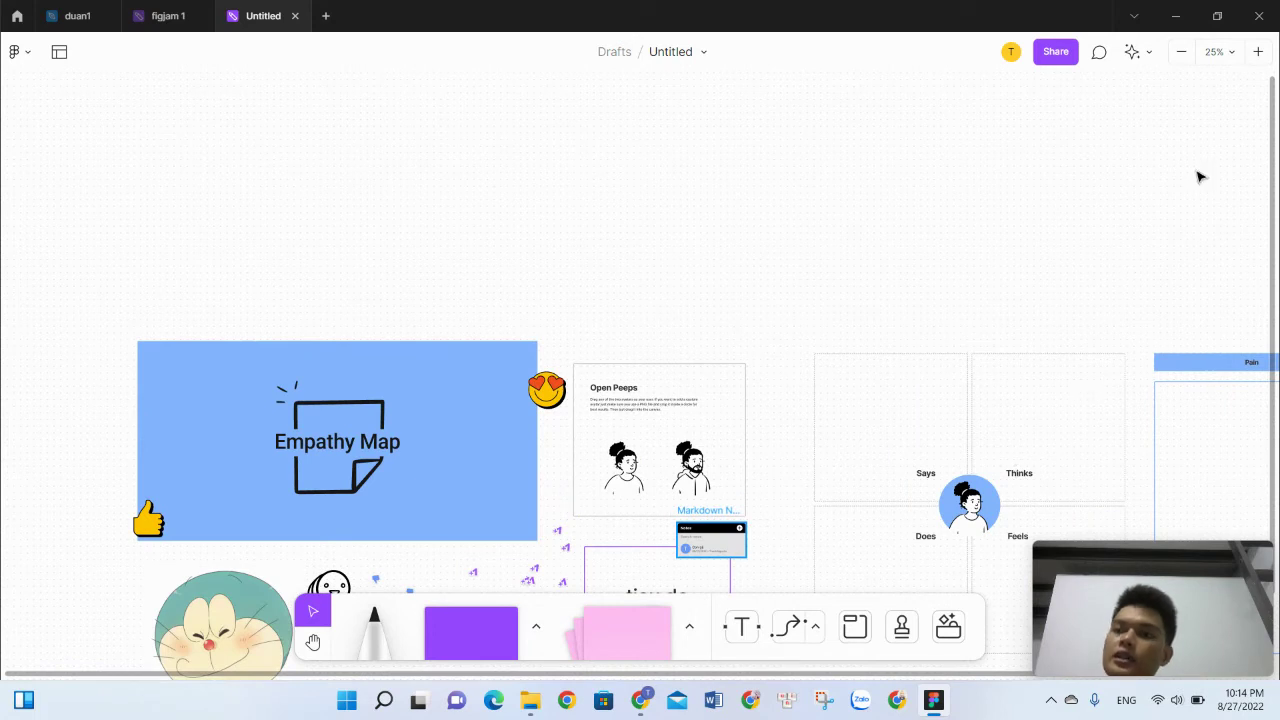
{"action": "left_click", "coordinate": [1220, 52]}
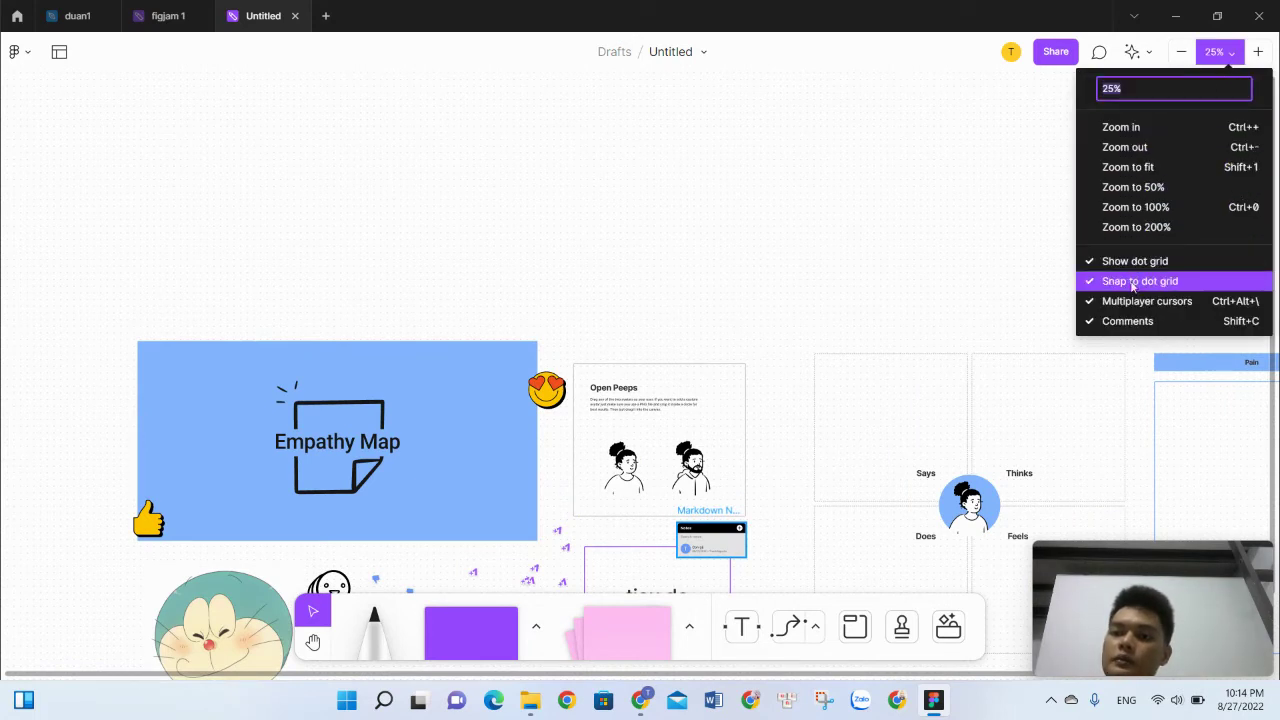
{"action": "key", "text": "Escape"}
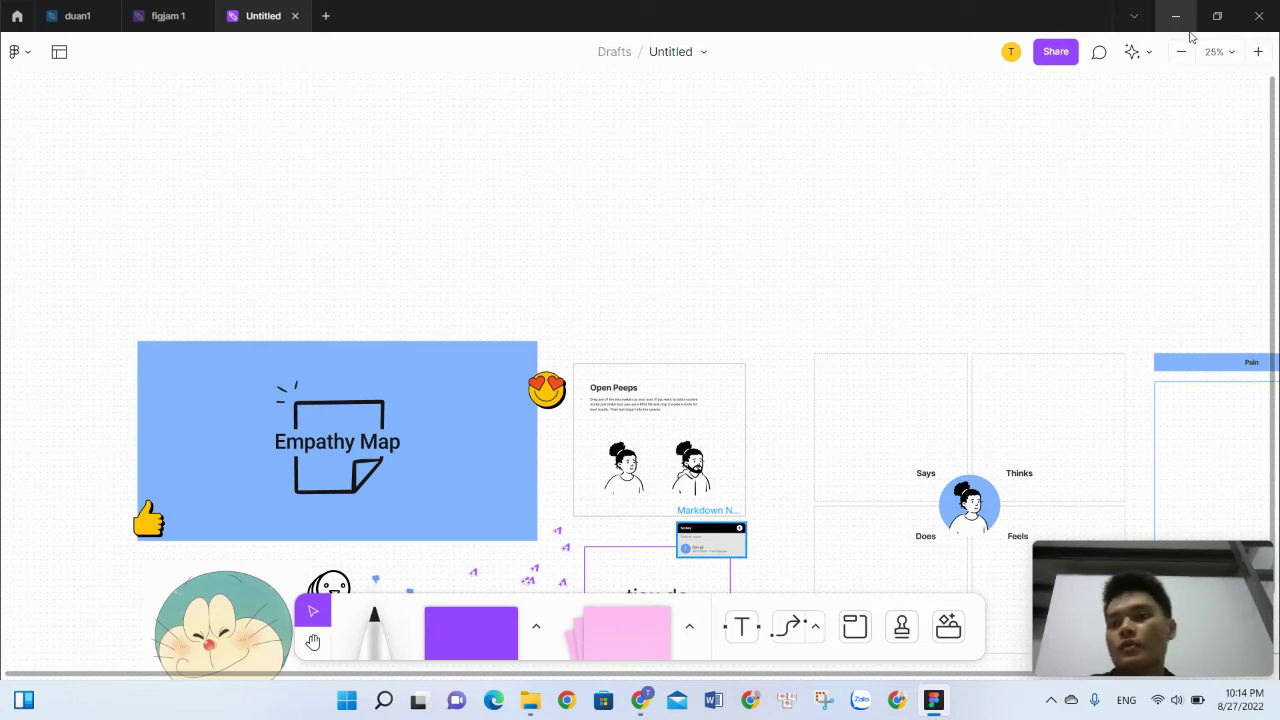
{"action": "left_click", "coordinate": [1218, 55]}
{"action": "type", "text": "0"}
{"action": "key", "text": "Return"}
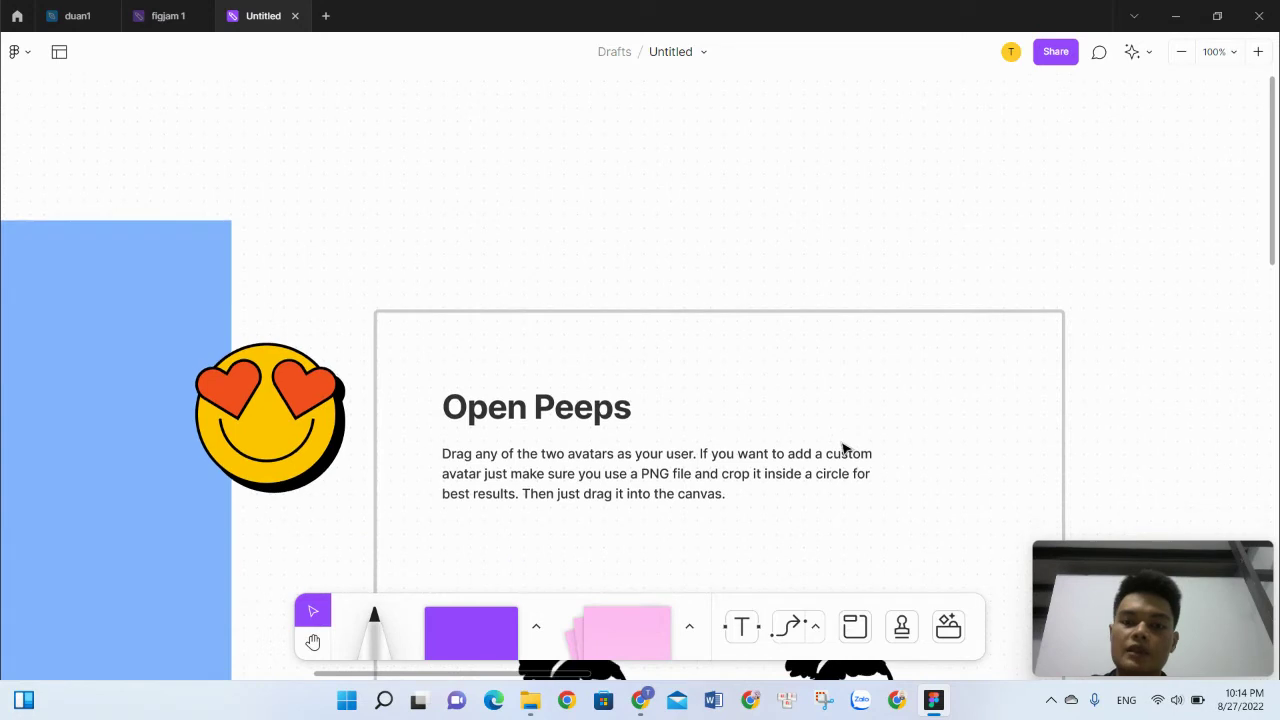
{"action": "scroll", "coordinate": [843, 448], "scroll_direction": "up", "scroll_amount": 1}
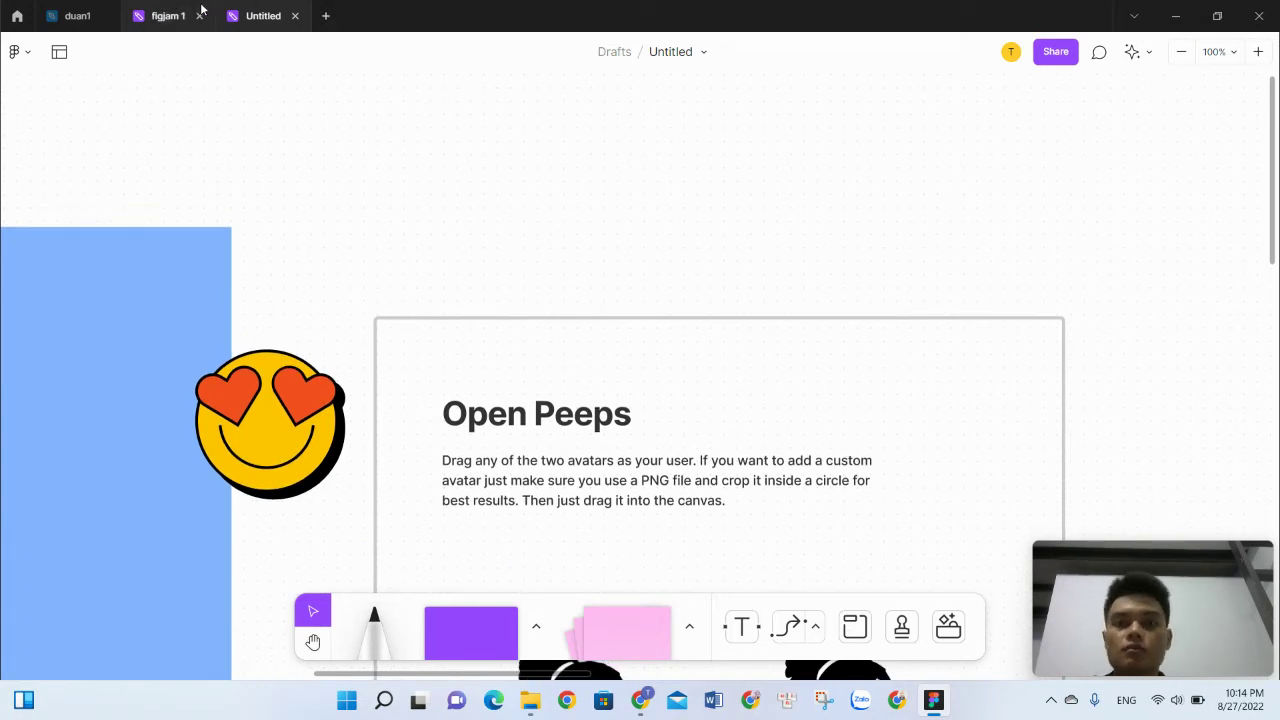
{"action": "left_click", "coordinate": [205, 10]}
{"action": "left_click", "coordinate": [258, 14]}
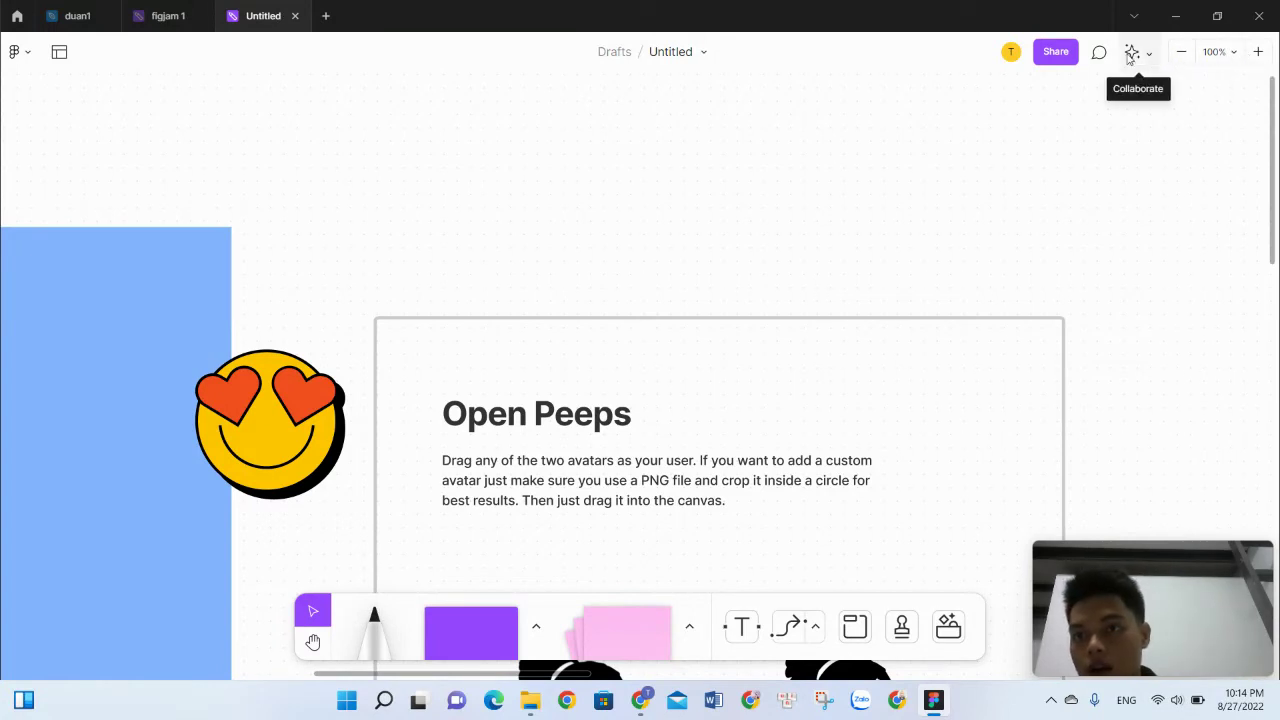
{"action": "left_click", "coordinate": [643, 699]}
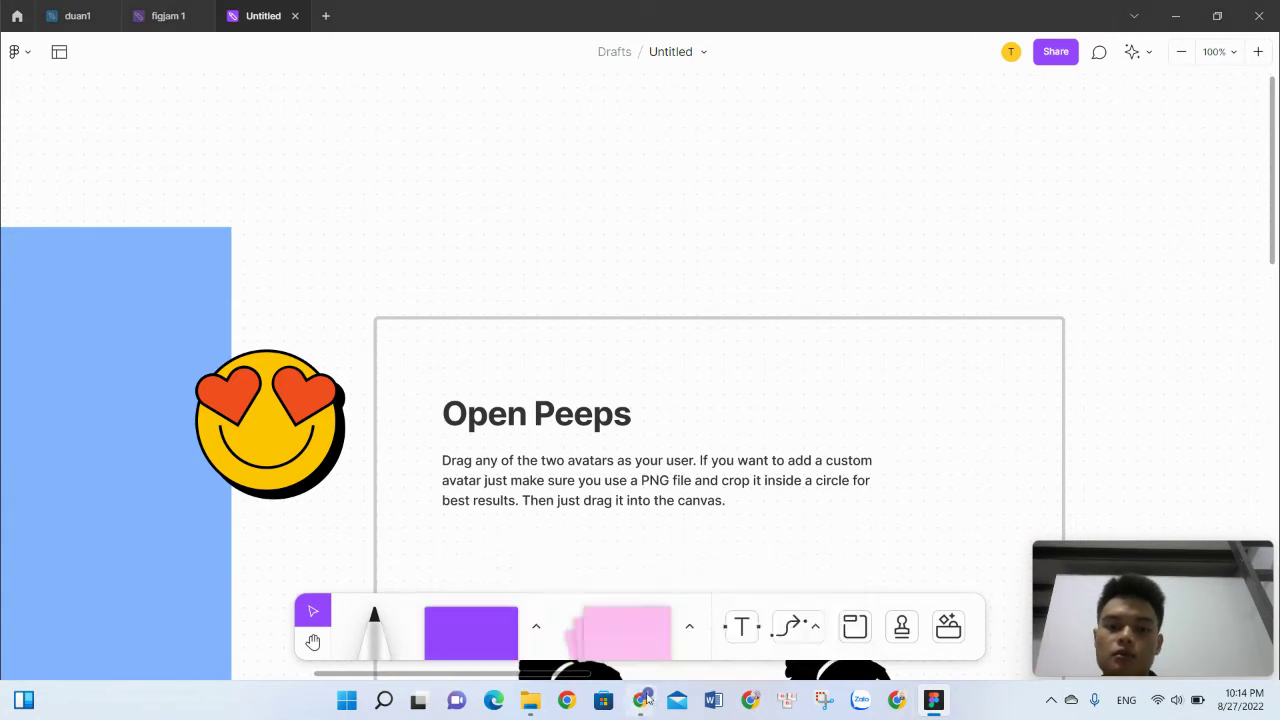
Clear the Google Translate box and translate 'collaborate', getting 'hợp tác'
{"action": "left_click", "coordinate": [560, 615]}
{"action": "scroll", "coordinate": [369, 229], "scroll_direction": "up", "scroll_amount": 3}
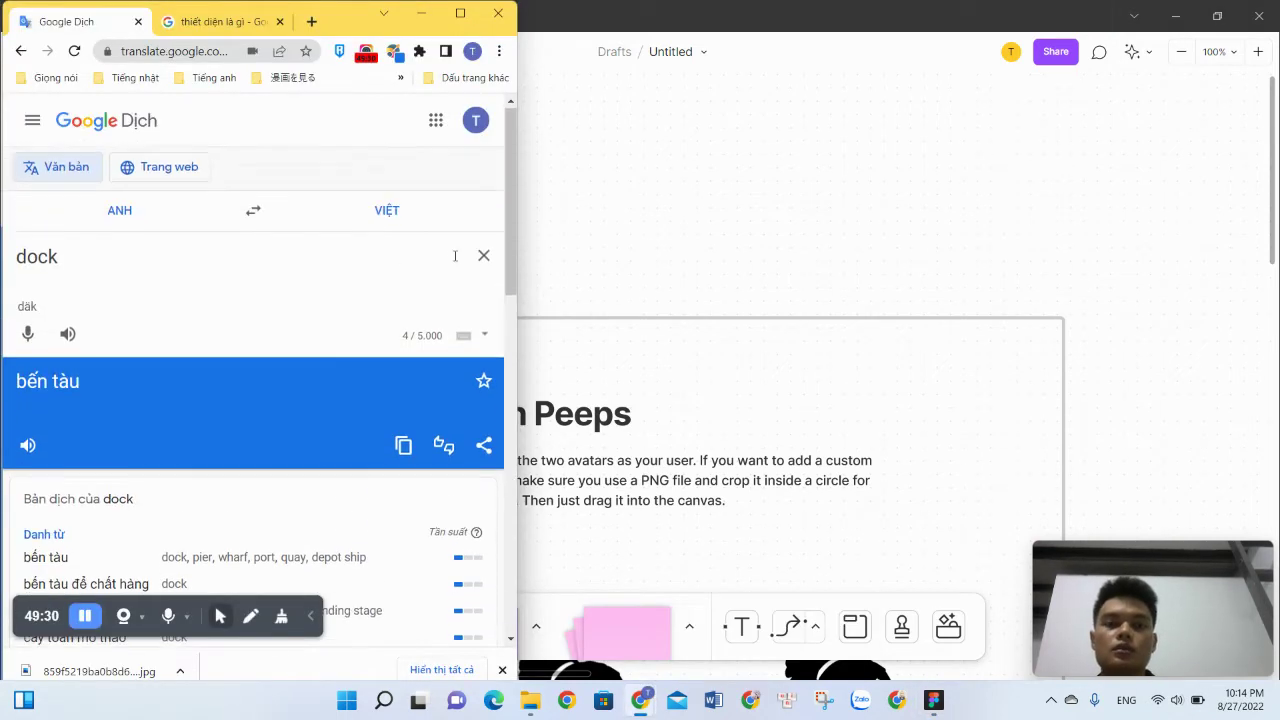
{"action": "left_click", "coordinate": [483, 259]}
{"action": "type", "text": "co"}
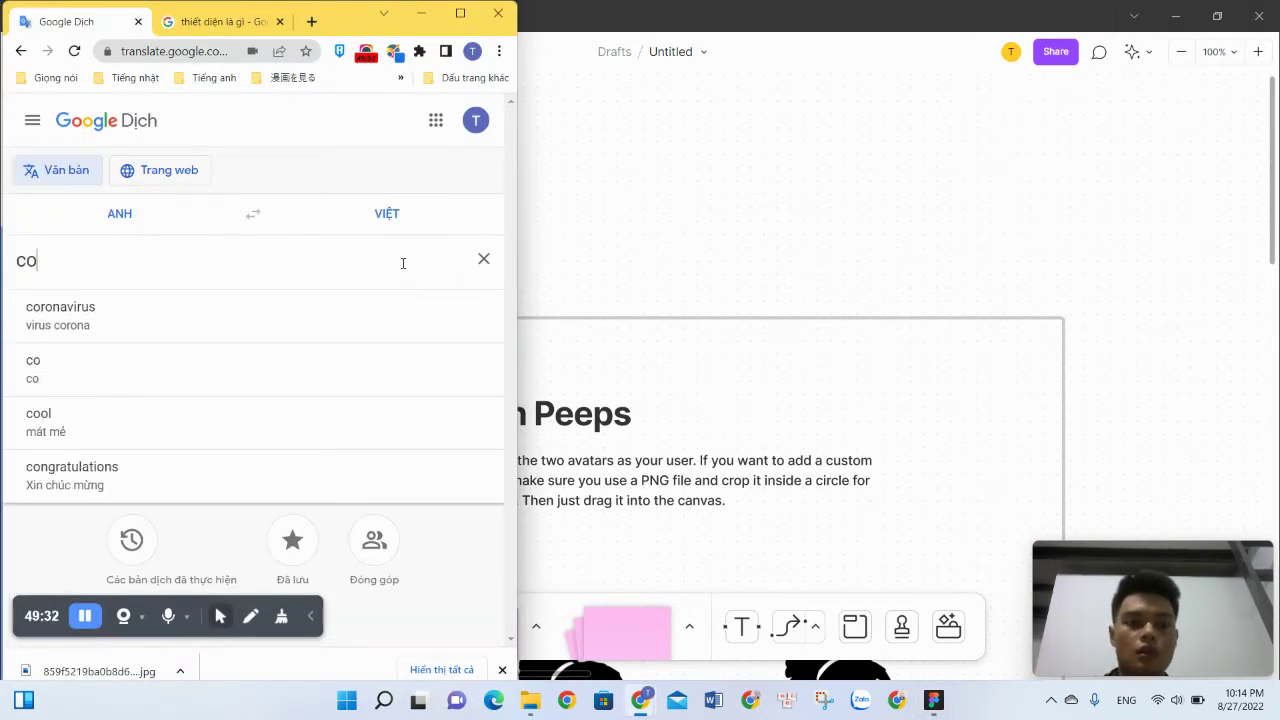
{"action": "type", "text": "bla"}
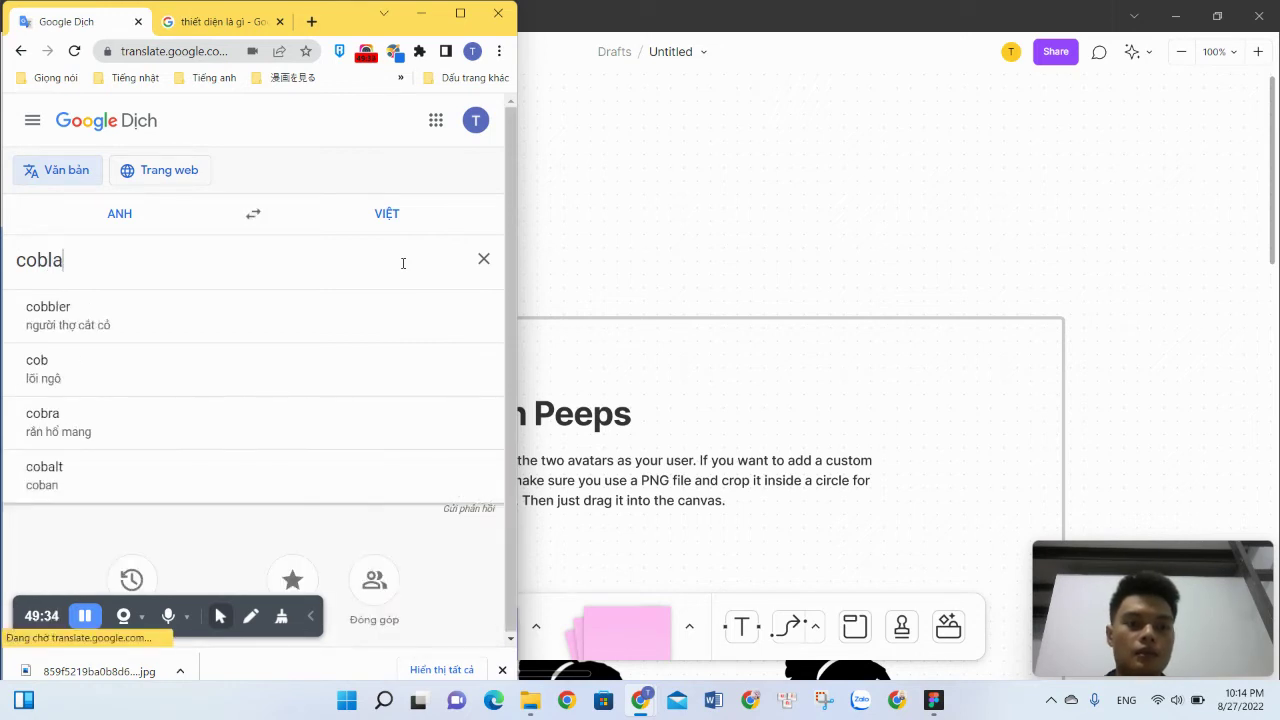
{"action": "type", "text": "rora"}
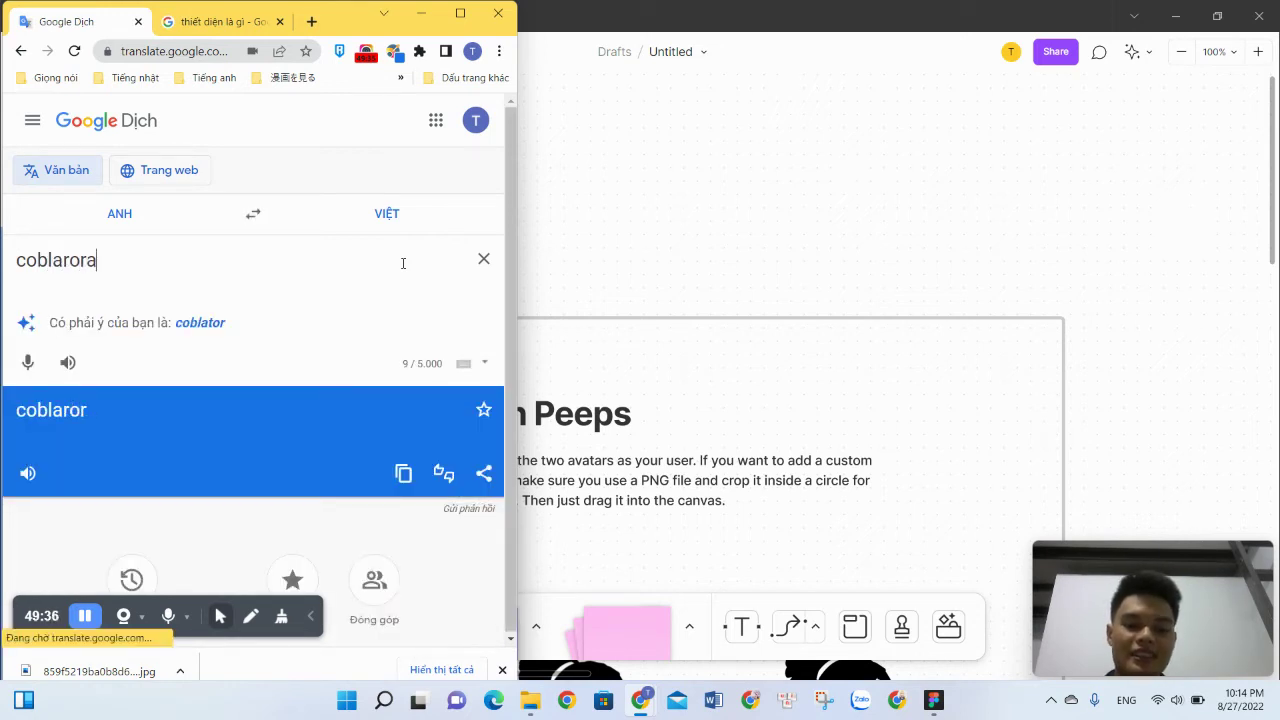
{"action": "type", "text": "te"}
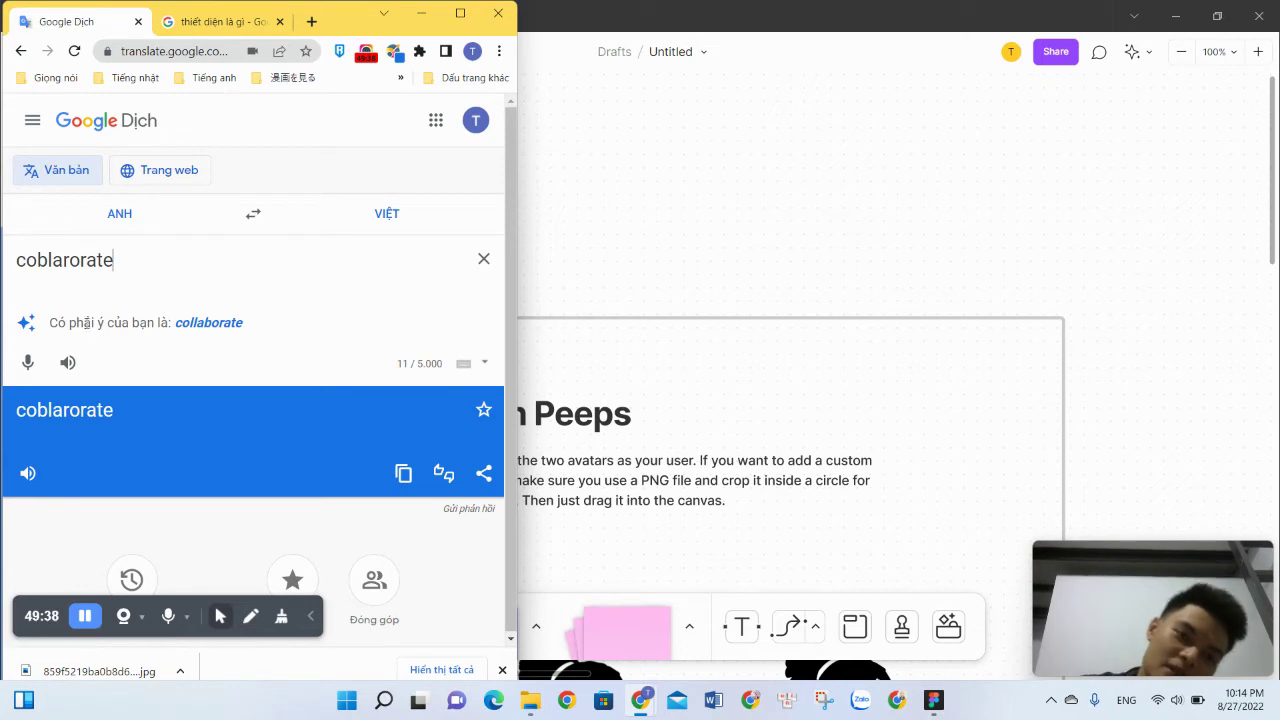
{"action": "left_click", "coordinate": [186, 328]}
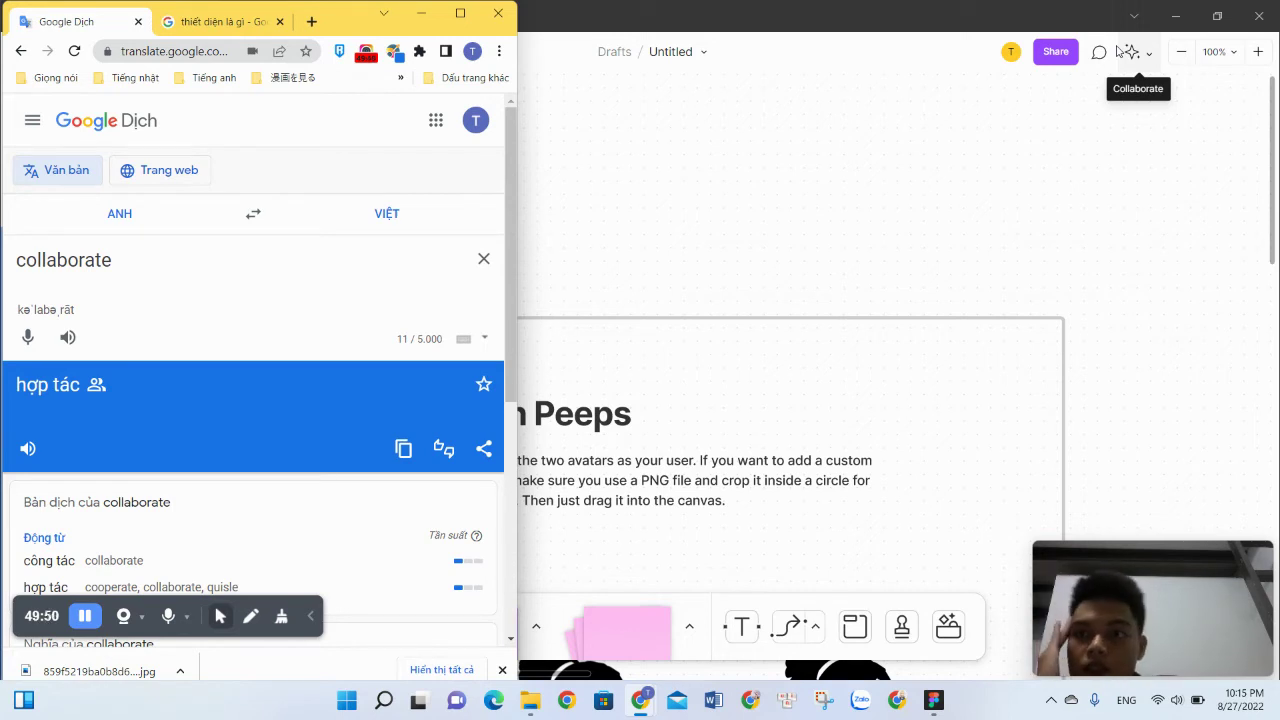
{"action": "left_click", "coordinate": [1132, 53]}
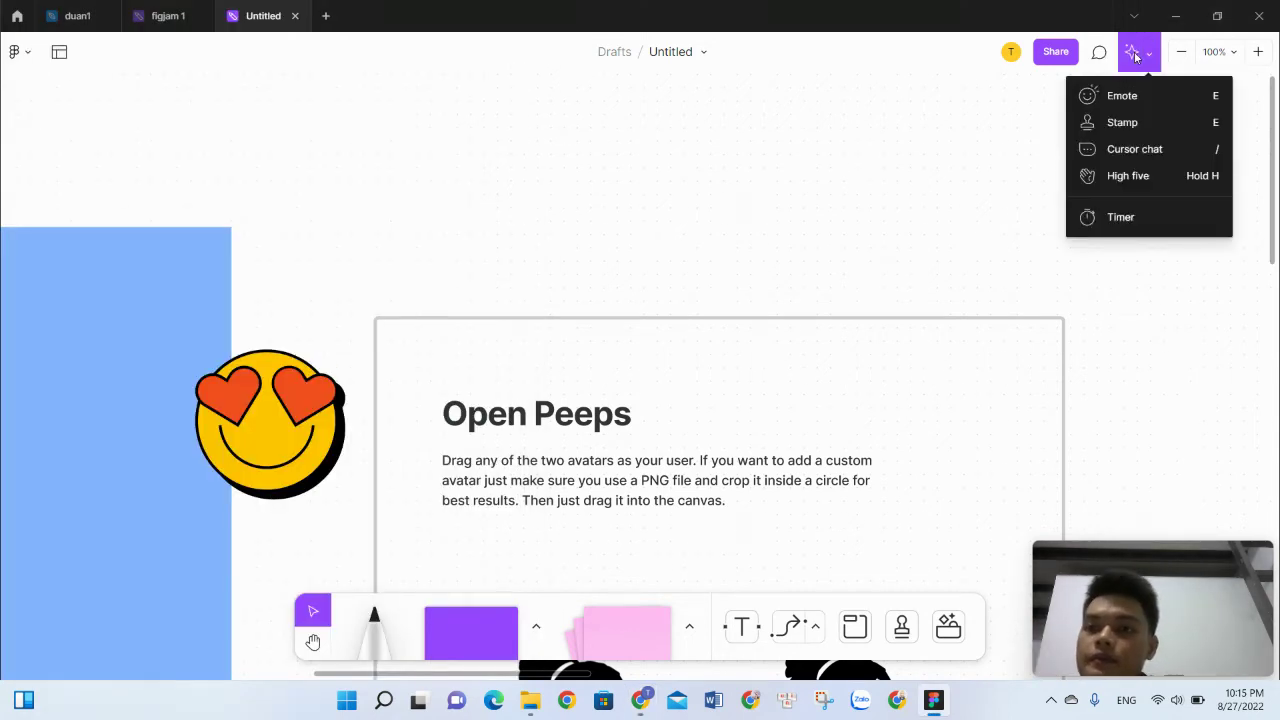
Send heart-eye reactions near the top right, then view the More resources tab
{"action": "left_click", "coordinate": [1136, 105]}
{"action": "left_click_drag", "start_coordinate": [1045, 195], "coordinate": [1135, 80]}
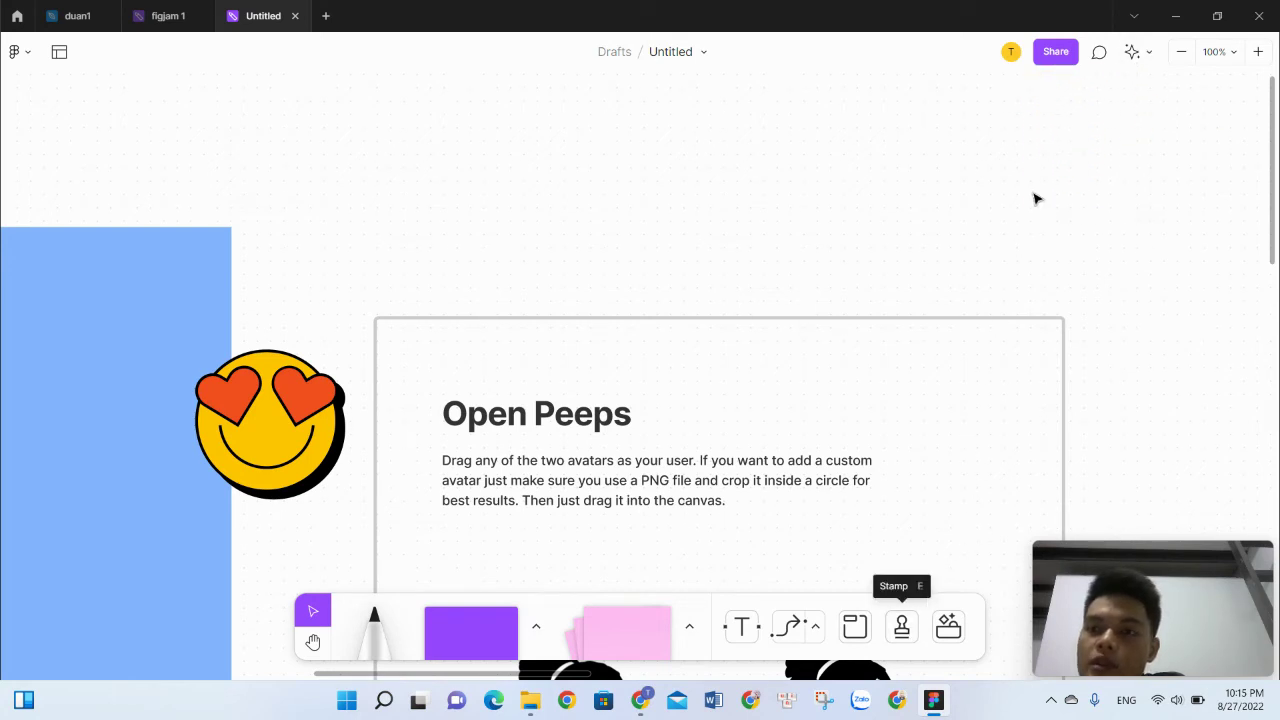
{"action": "left_click", "coordinate": [1134, 52]}
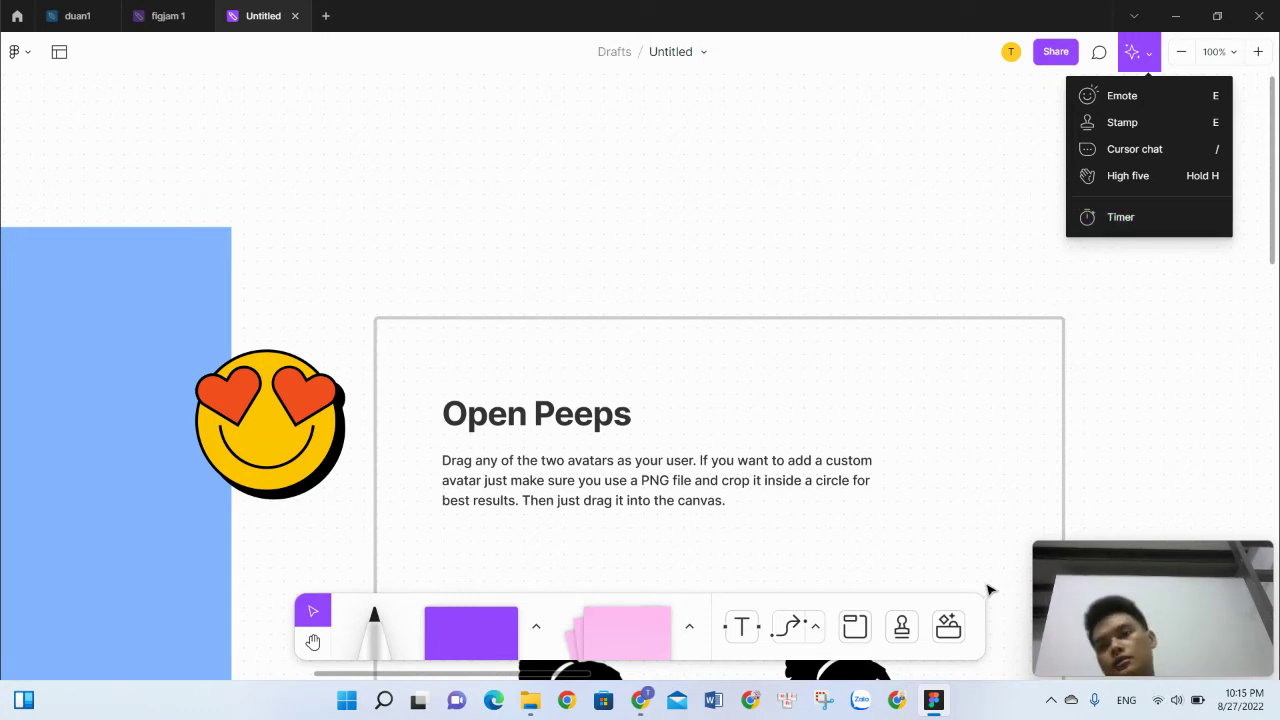
{"action": "left_click", "coordinate": [948, 626]}
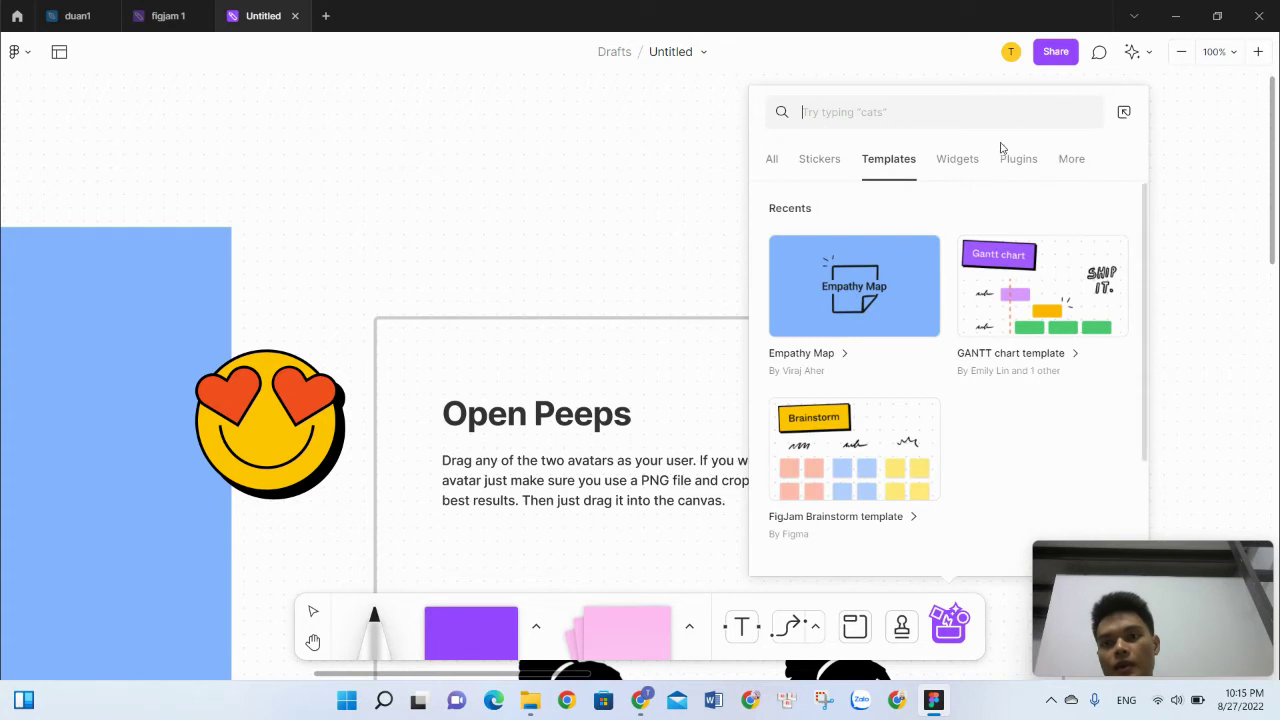
{"action": "left_click", "coordinate": [1071, 158]}
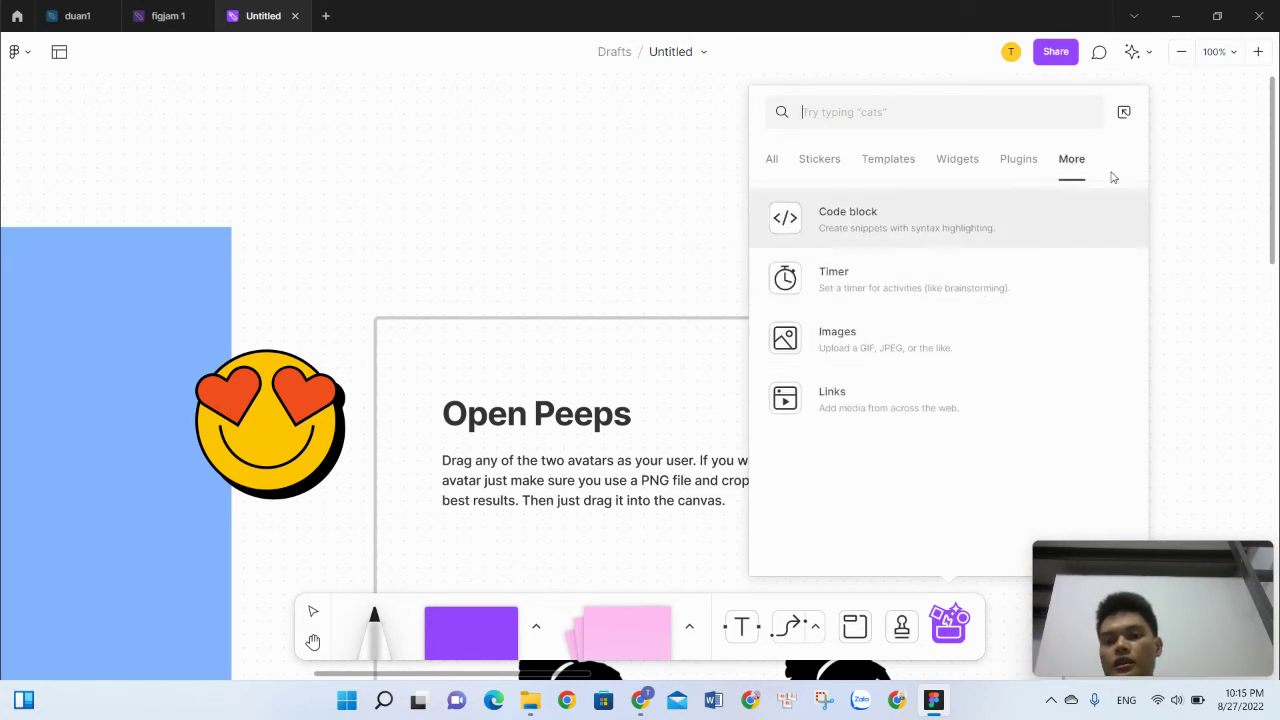
{"action": "left_click", "coordinate": [1145, 54]}
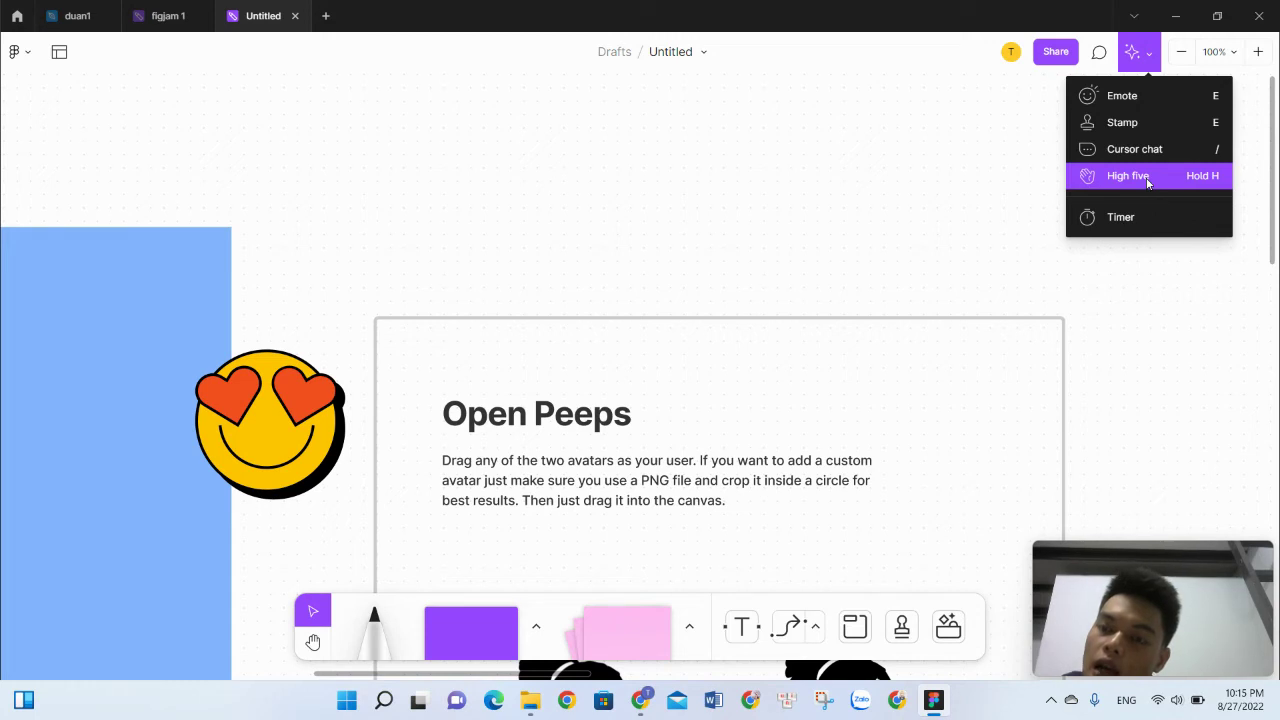
Start a 3-minute timer and pause it at 02:43
{"action": "left_click", "coordinate": [1151, 218]}
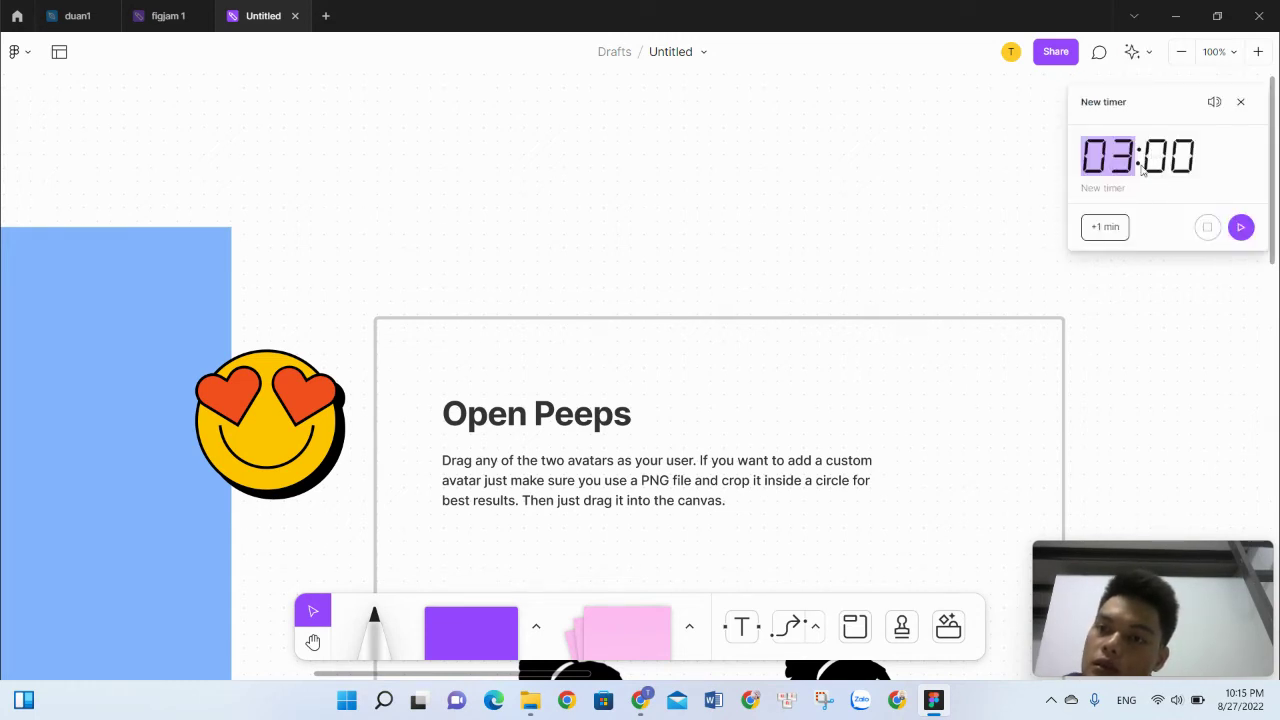
{"action": "left_click", "coordinate": [1241, 228]}
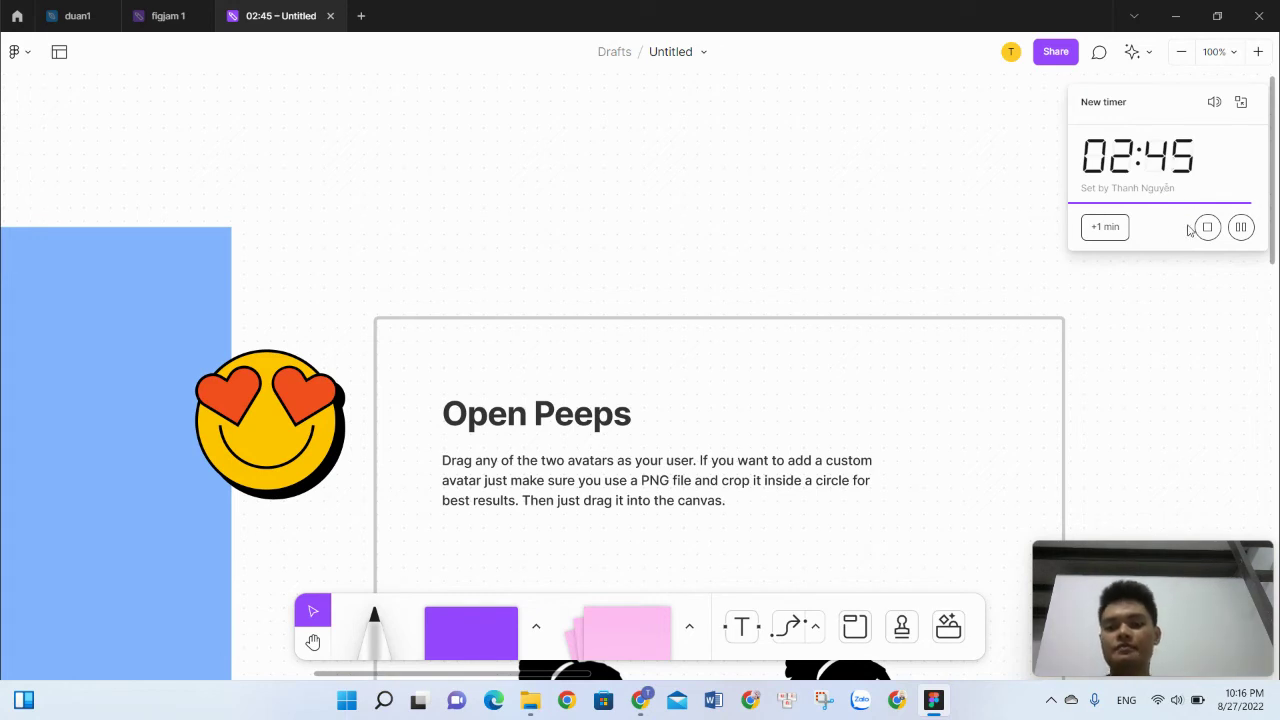
{"action": "left_click", "coordinate": [1240, 227]}
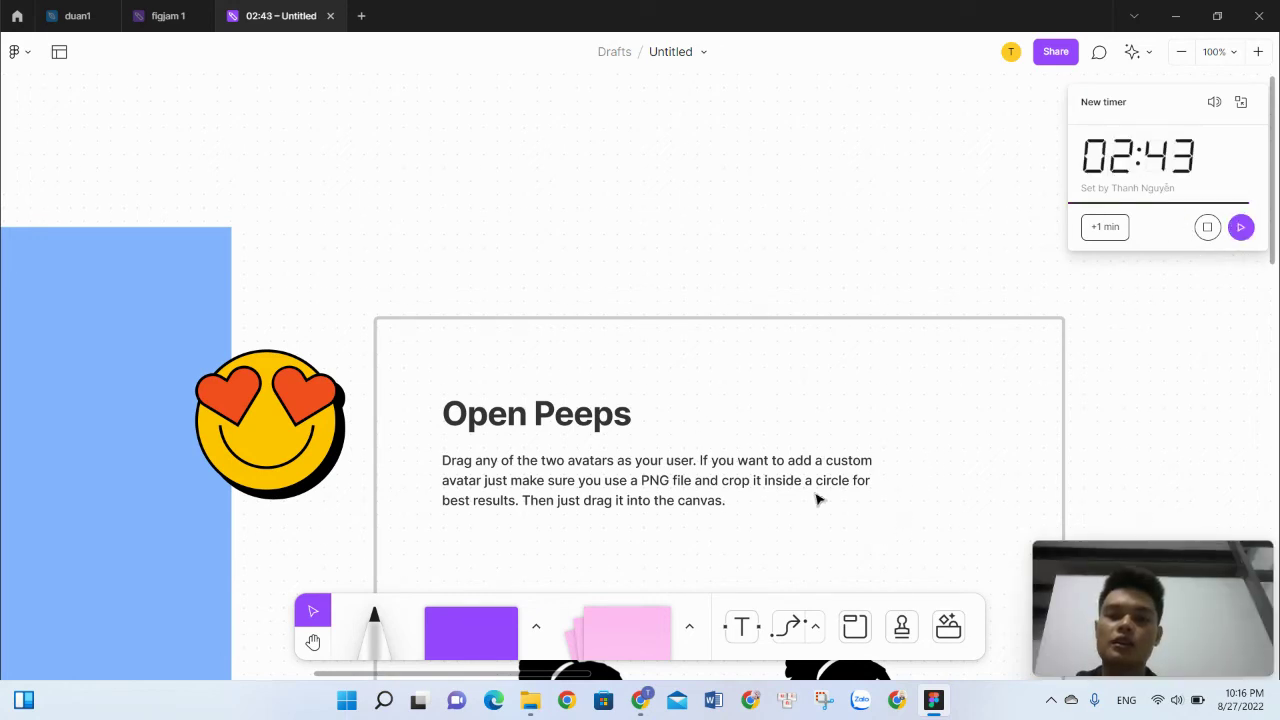
{"action": "left_click", "coordinate": [745, 468]}
{"action": "left_click", "coordinate": [757, 484]}
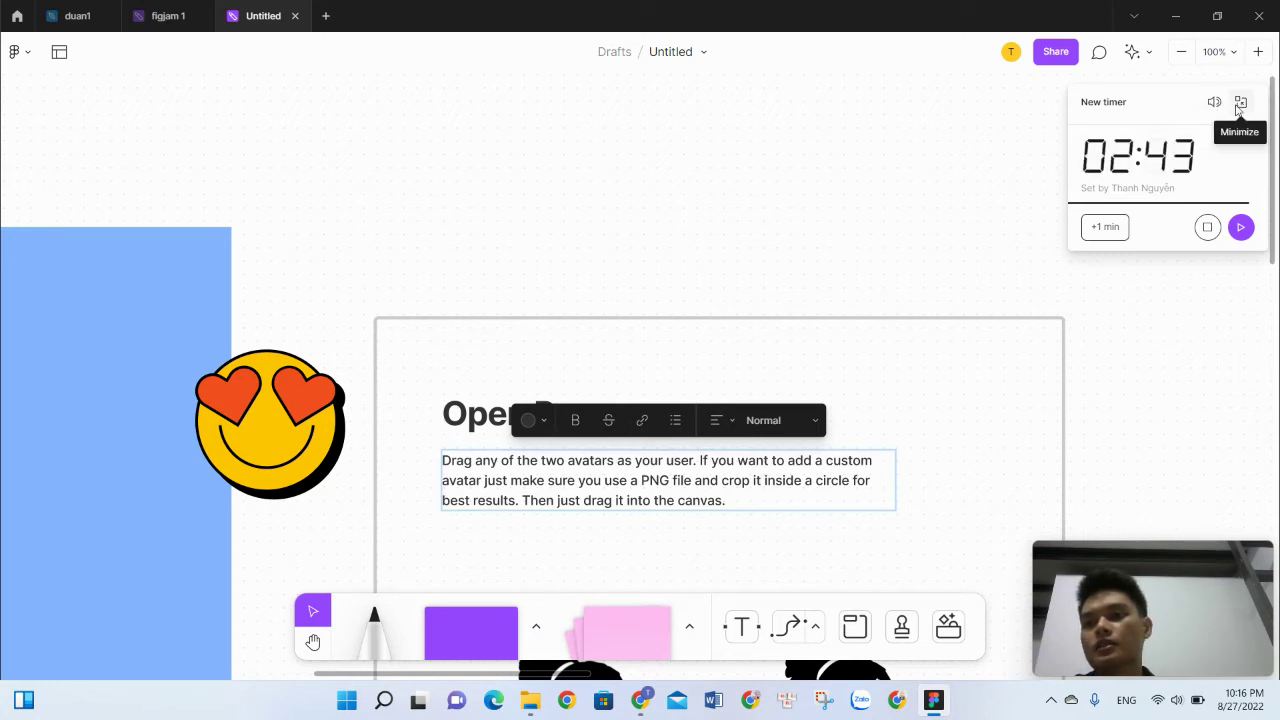
{"action": "left_click", "coordinate": [1241, 103]}
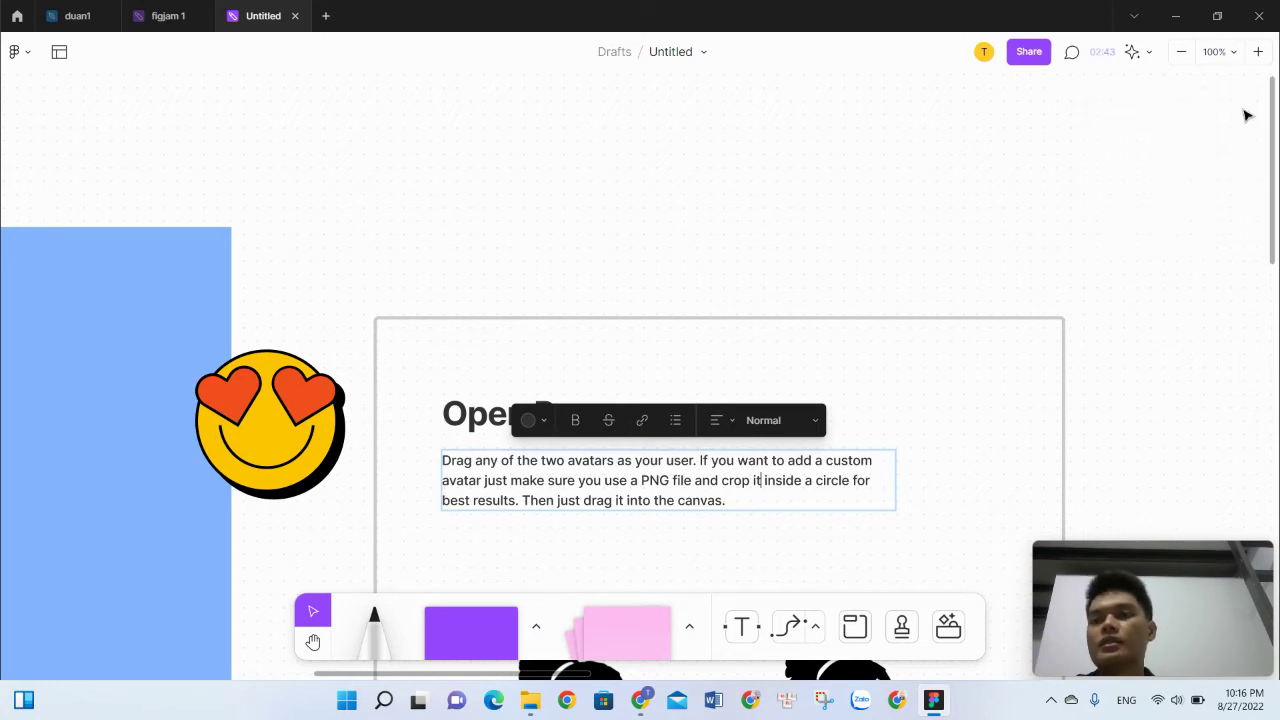
{"action": "left_click", "coordinate": [1106, 60]}
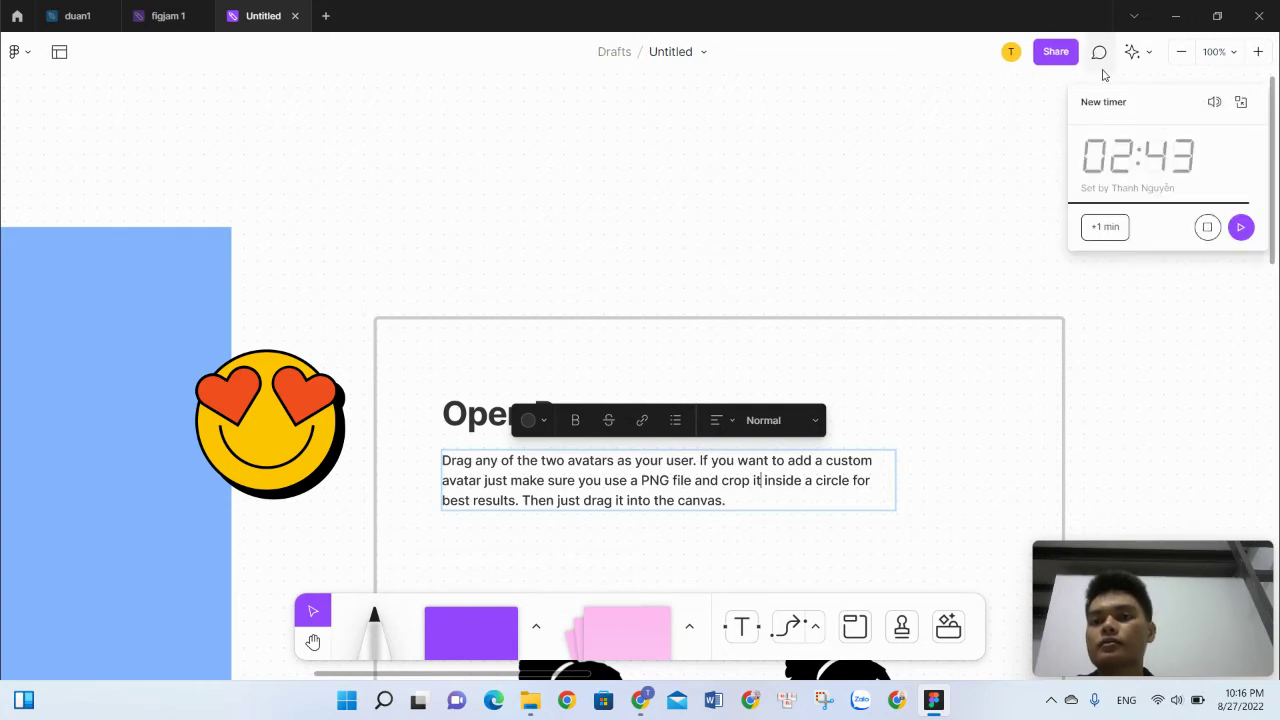
Reopen the timer from the collaboration menu, end it, and close the timer panel
{"action": "left_click", "coordinate": [1146, 56]}
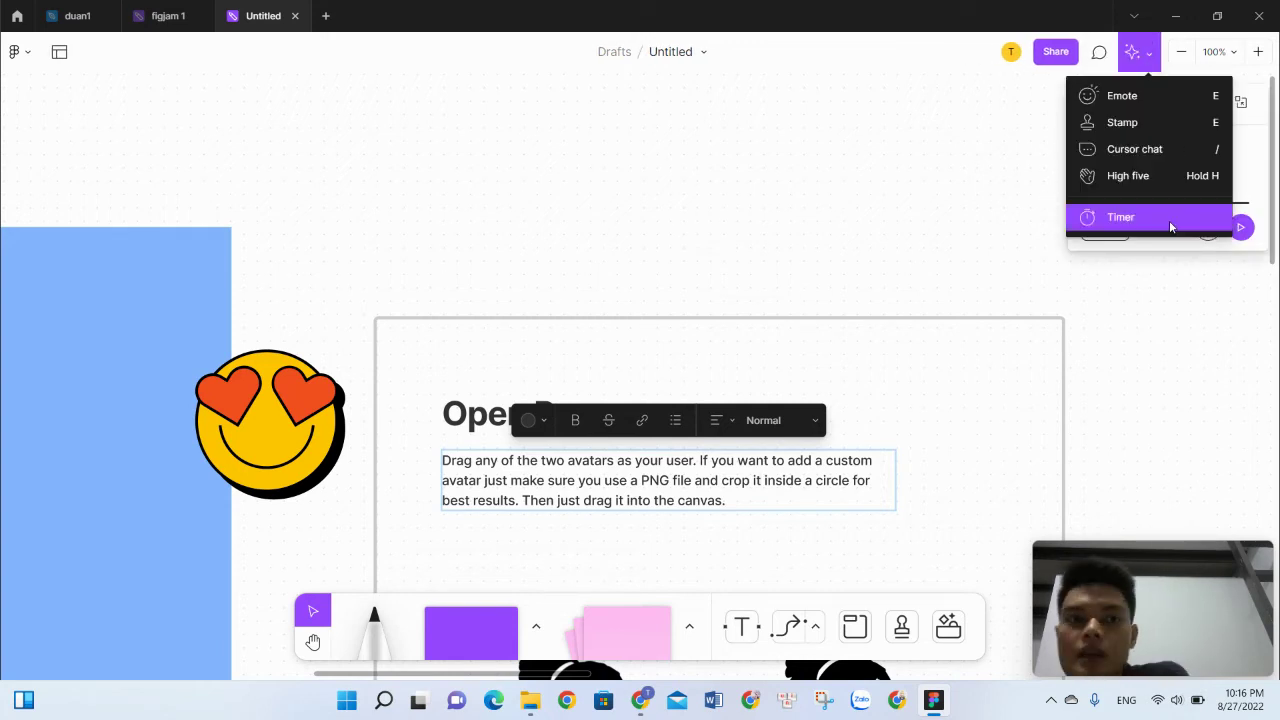
{"action": "left_click", "coordinate": [1233, 125]}
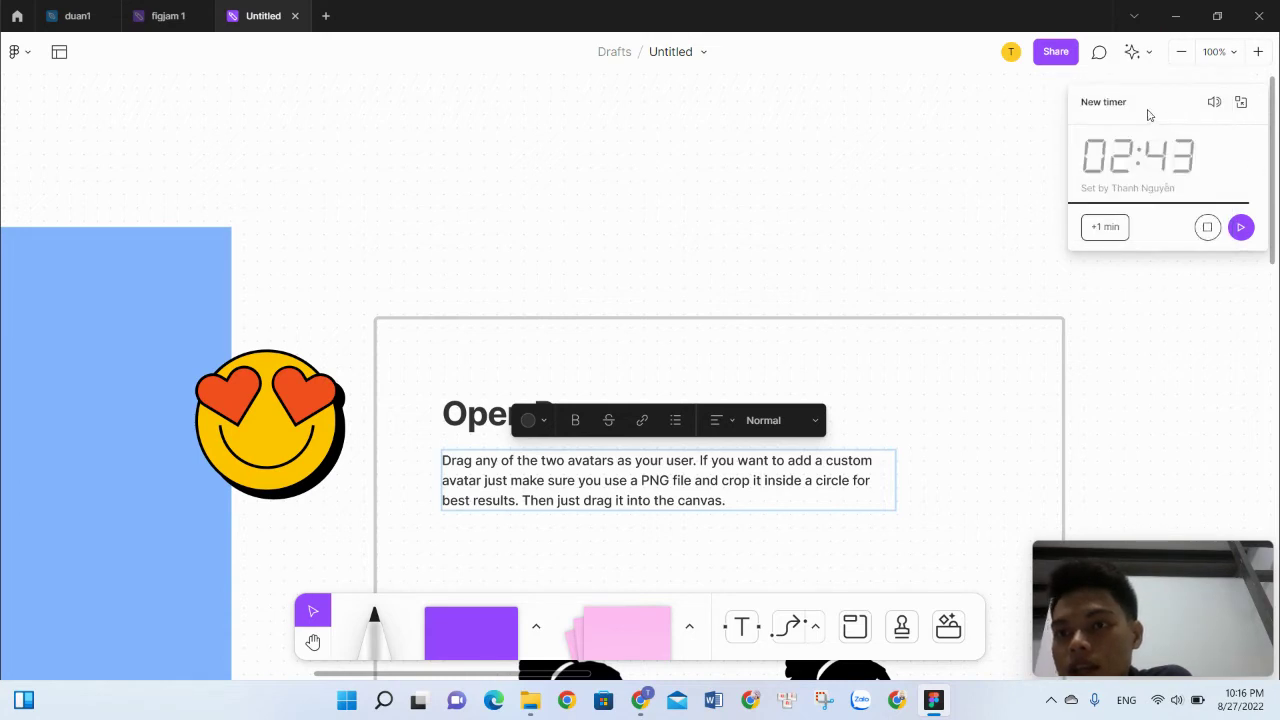
{"action": "left_click", "coordinate": [1131, 51]}
{"action": "left_click", "coordinate": [1137, 211]}
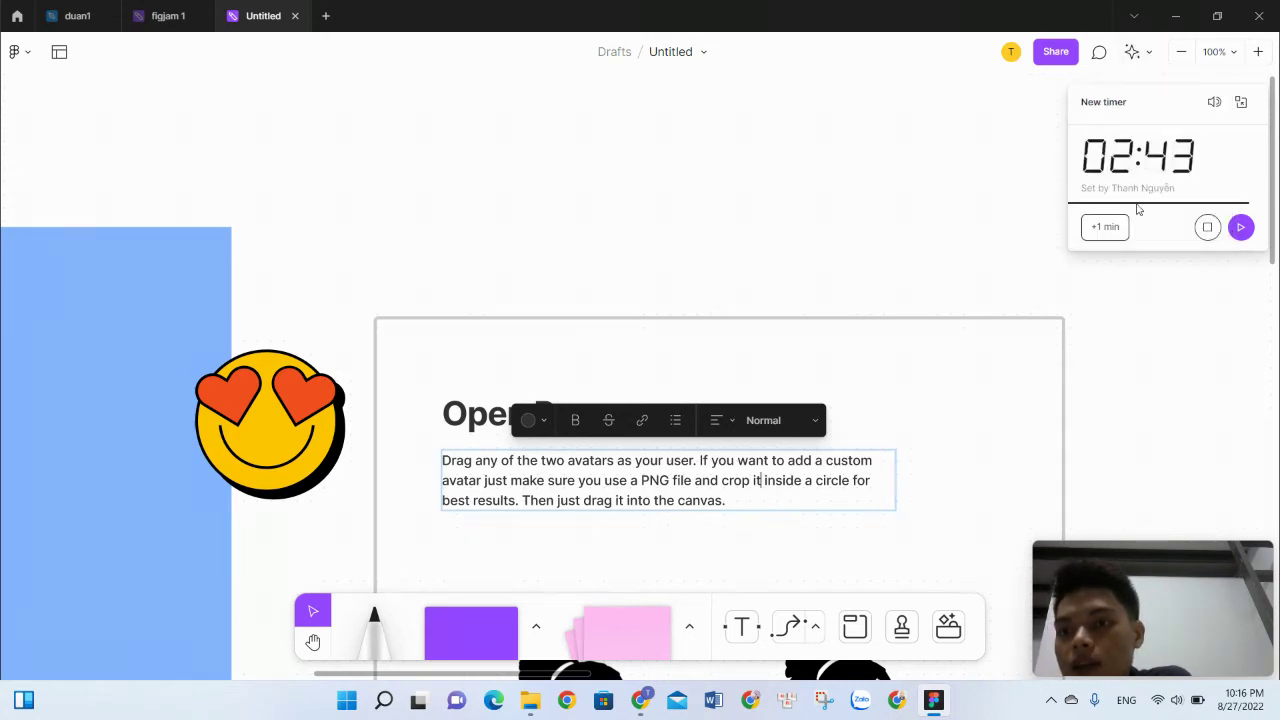
{"action": "left_click", "coordinate": [1215, 229]}
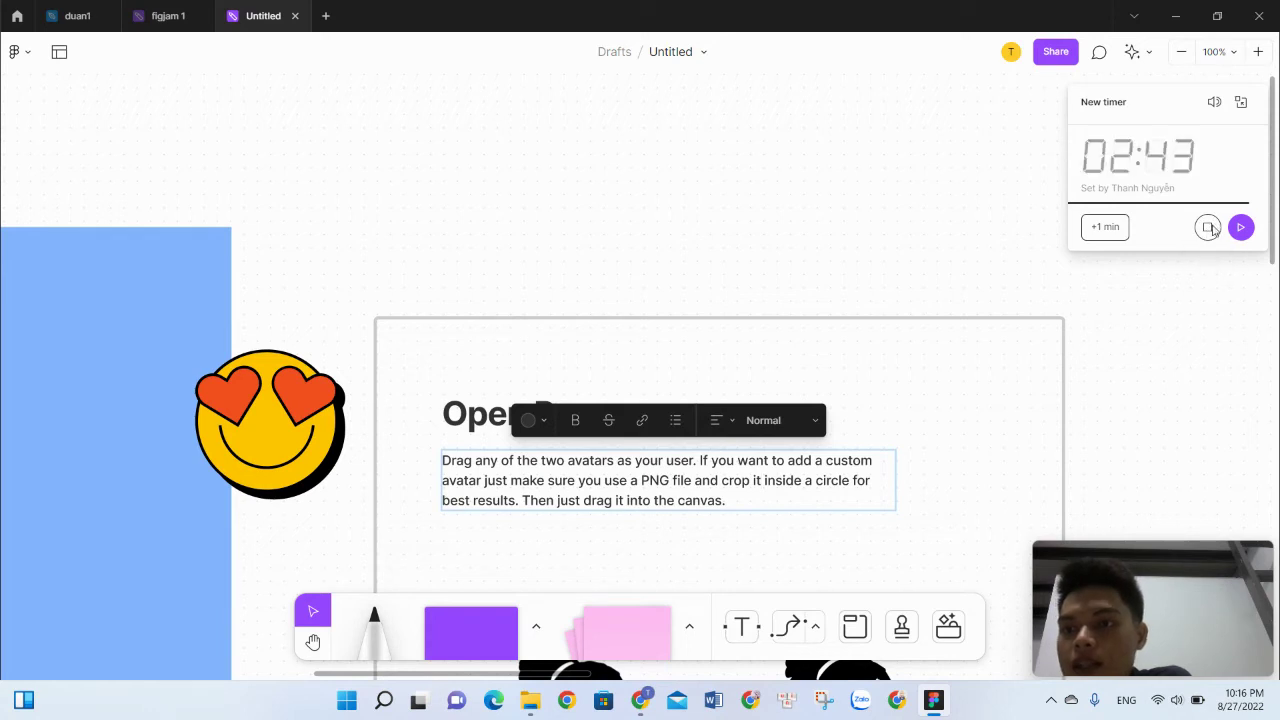
{"action": "left_click", "coordinate": [1240, 102]}
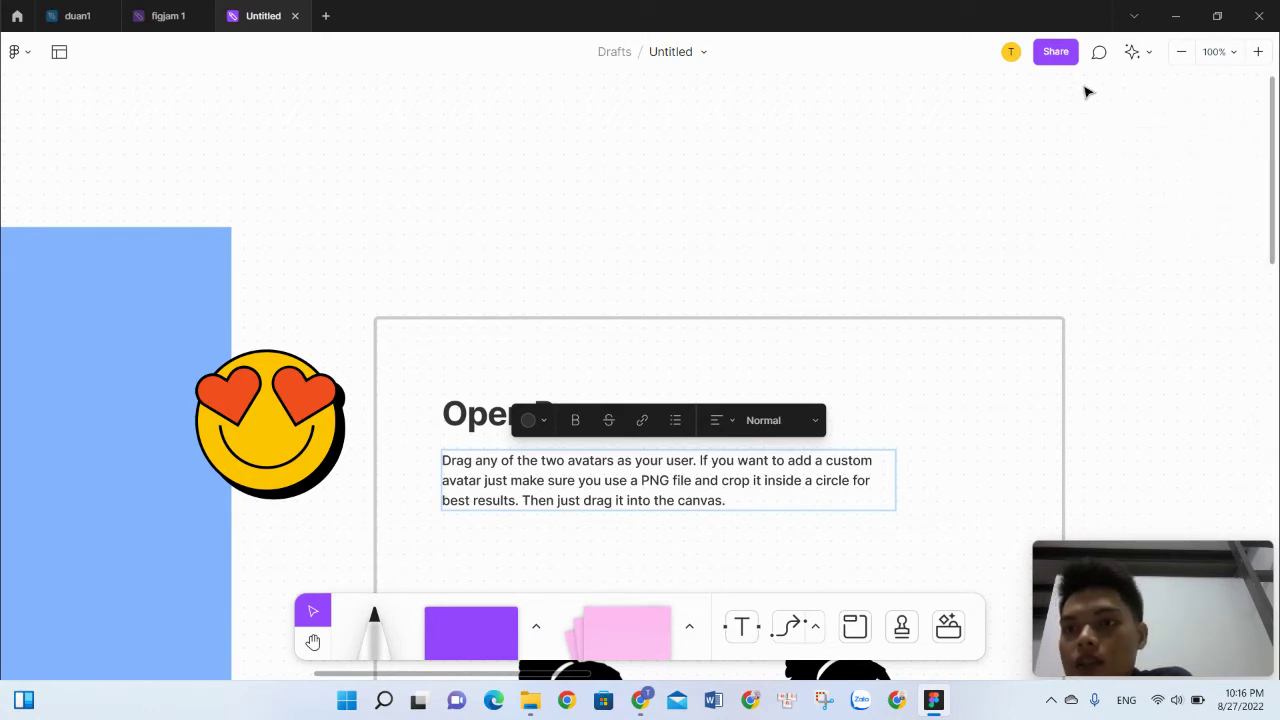
{"action": "left_click", "coordinate": [1134, 52]}
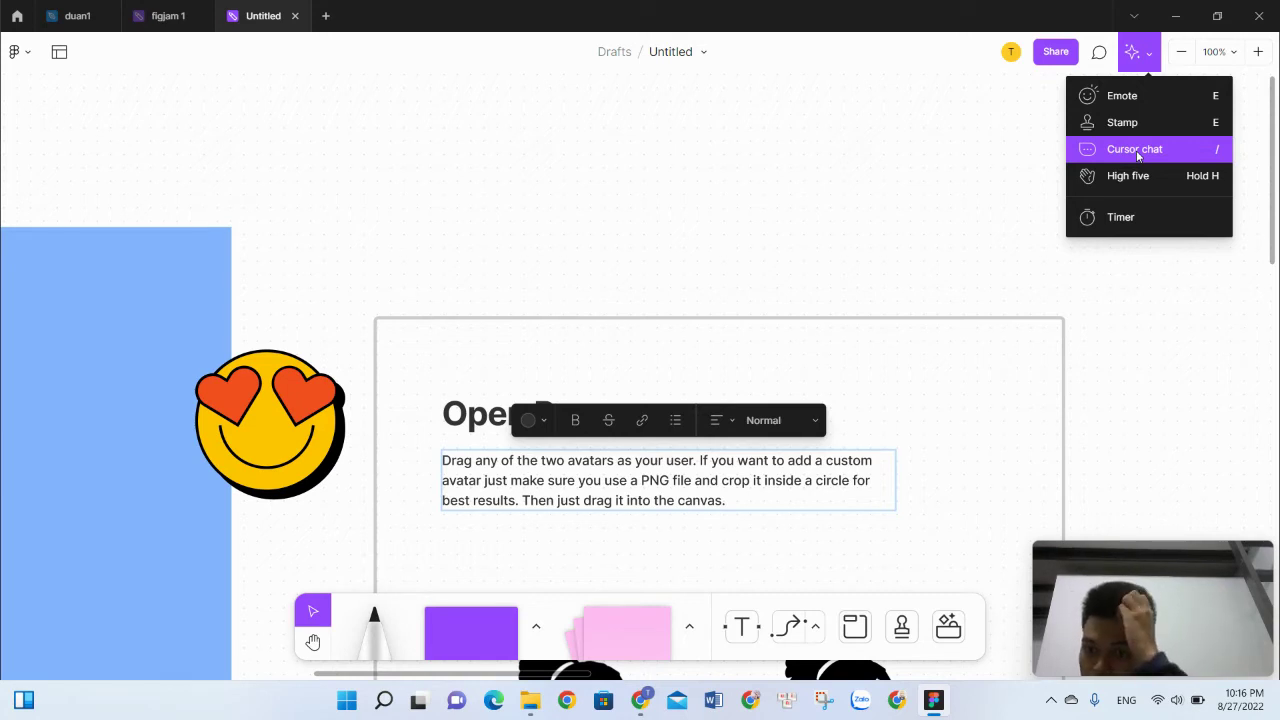
Start a cursor chat bubble, dismiss it with Esc, and relaunch cursor chat several times
{"action": "left_click", "coordinate": [1136, 150]}
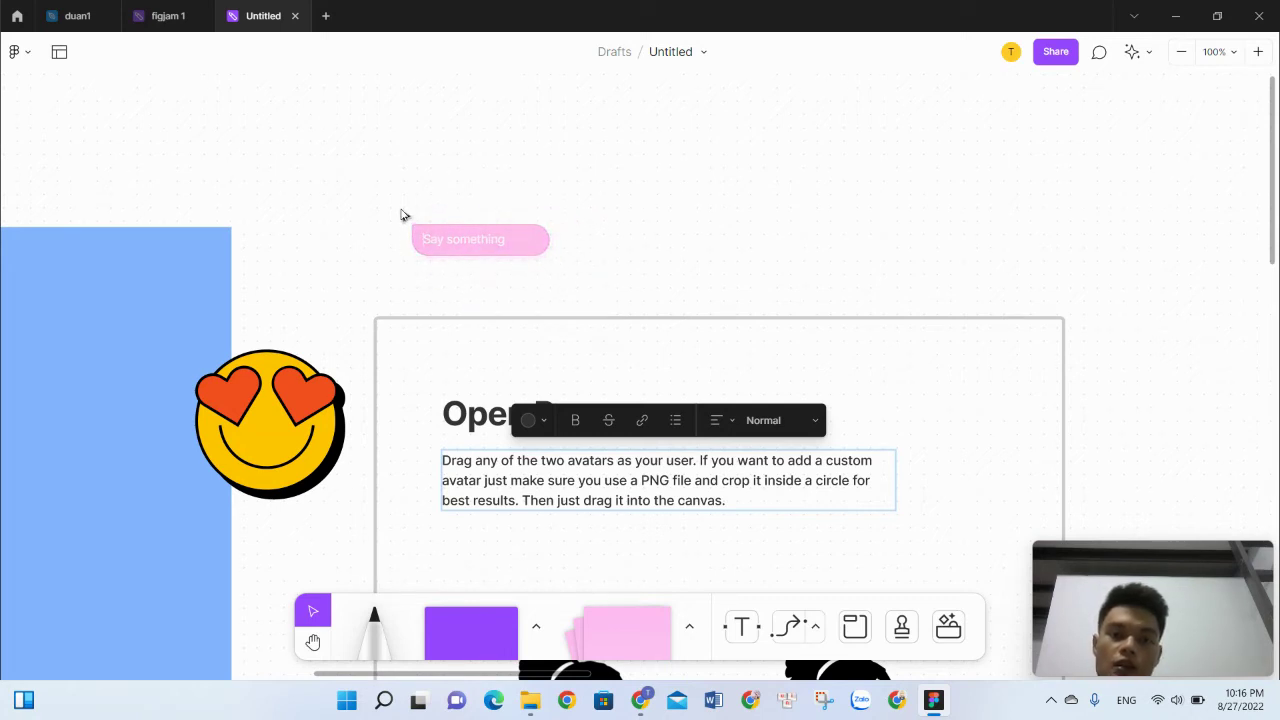
{"action": "key", "text": "Escape"}
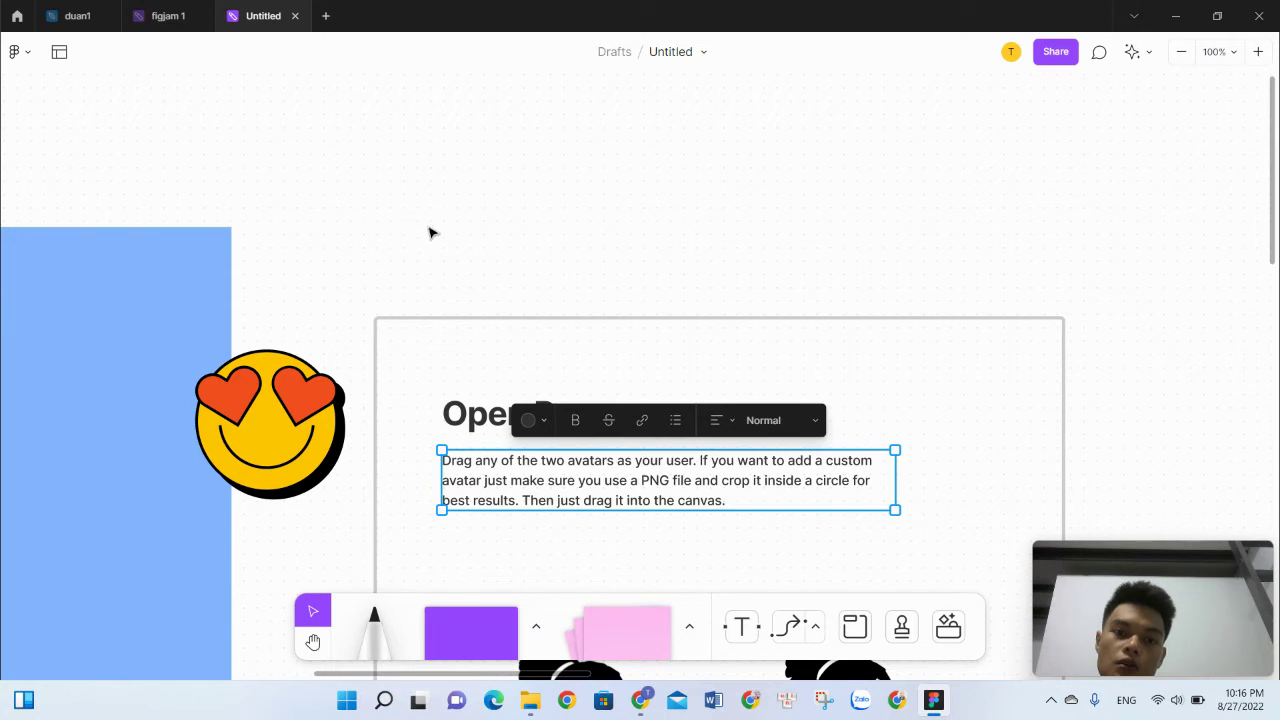
{"action": "left_click", "coordinate": [600, 250]}
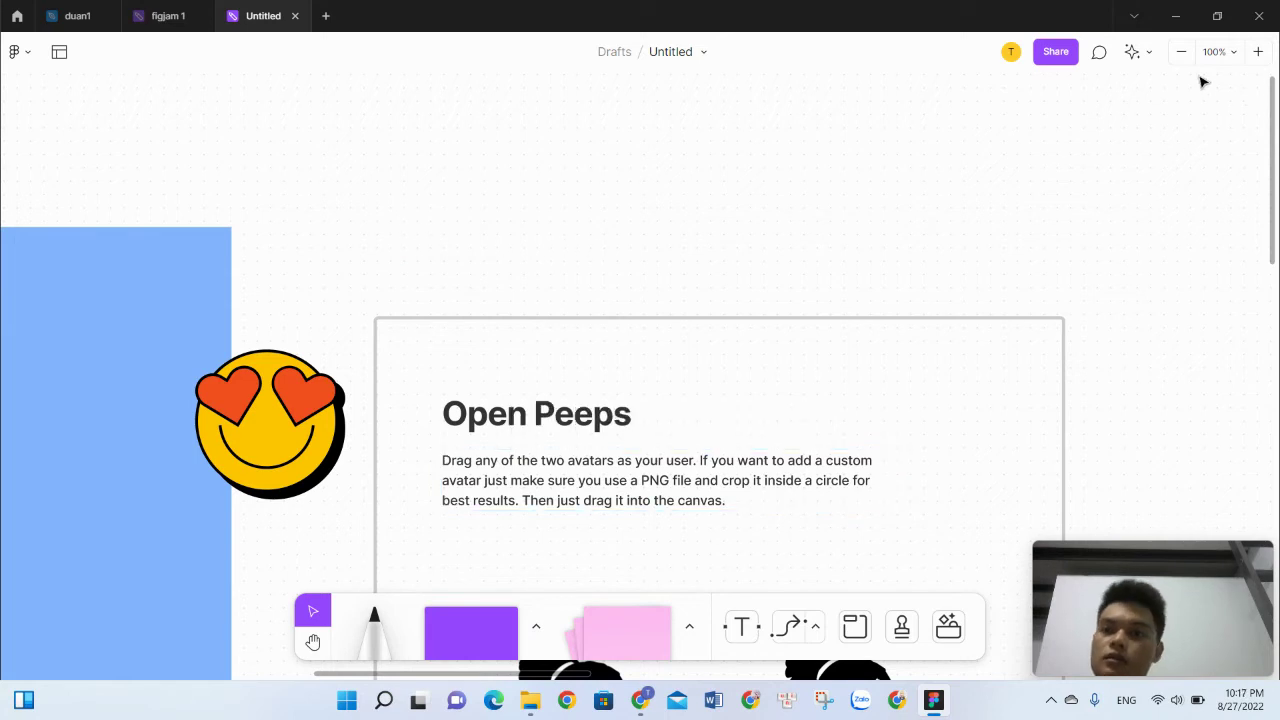
{"action": "left_click", "coordinate": [1136, 52]}
{"action": "left_click", "coordinate": [1140, 148]}
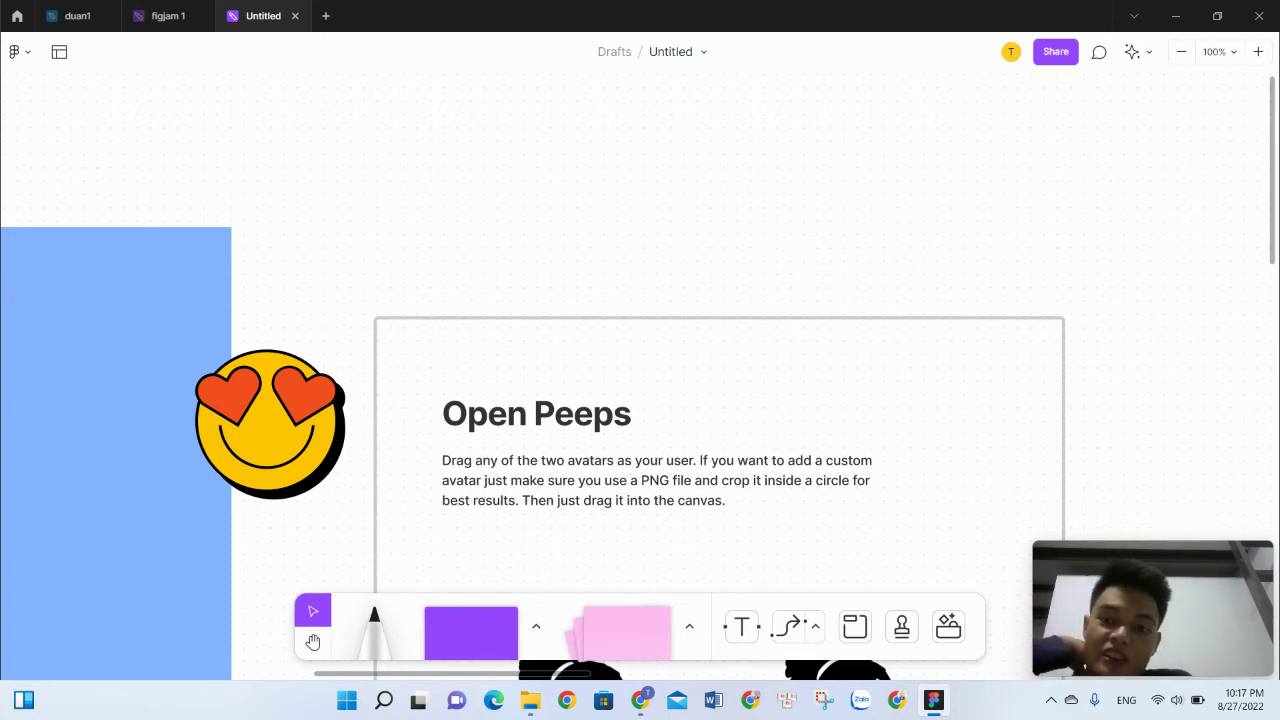
{"action": "left_click", "coordinate": [1146, 55]}
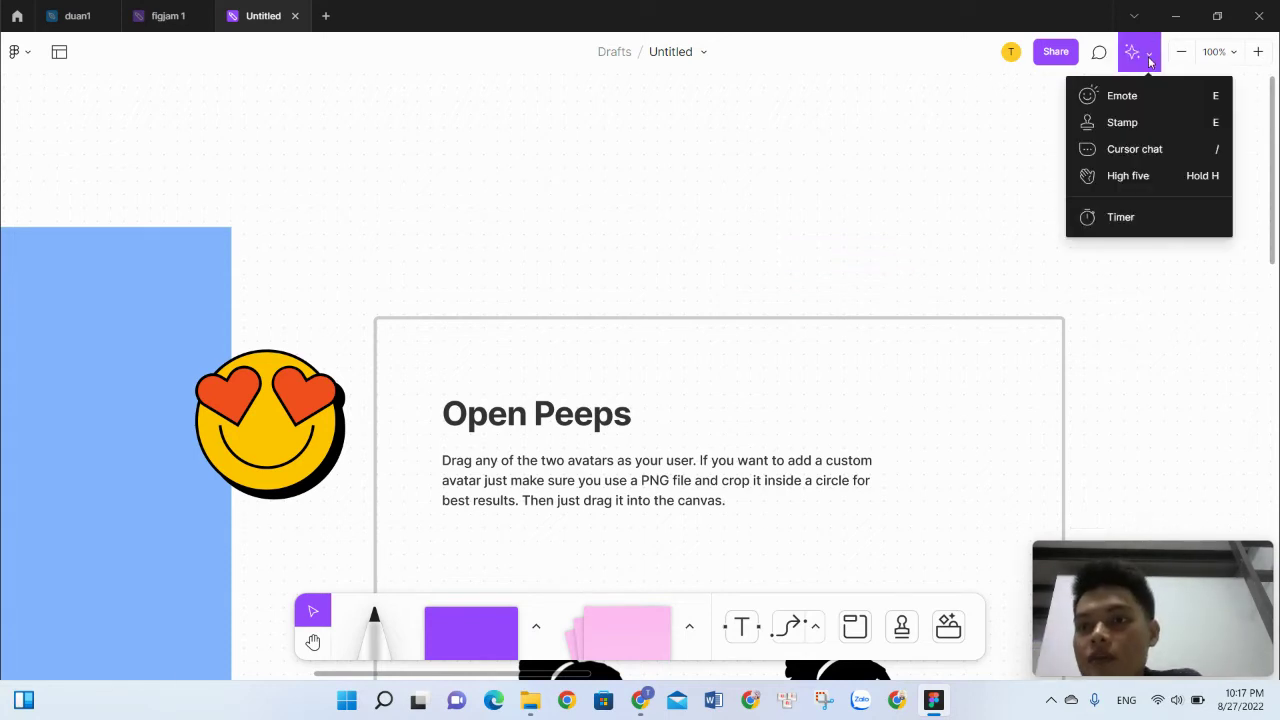
{"action": "left_click", "coordinate": [1172, 152]}
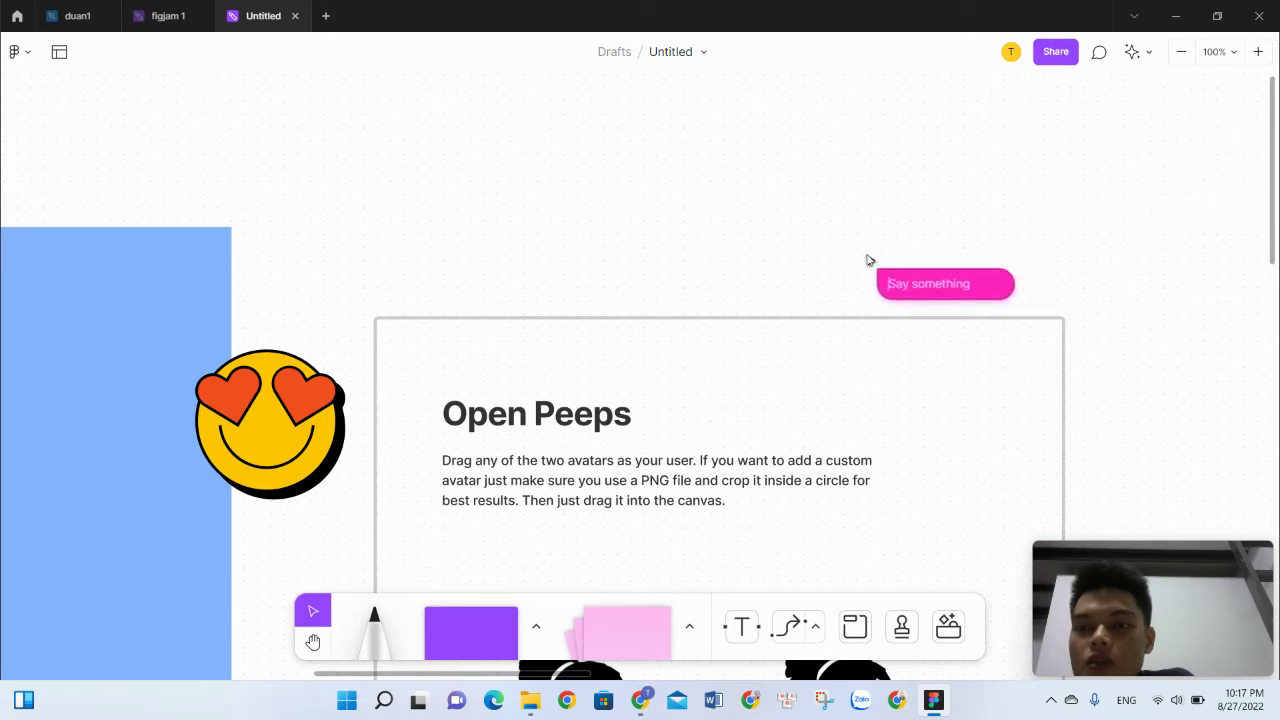
{"action": "left_click", "coordinate": [1133, 53]}
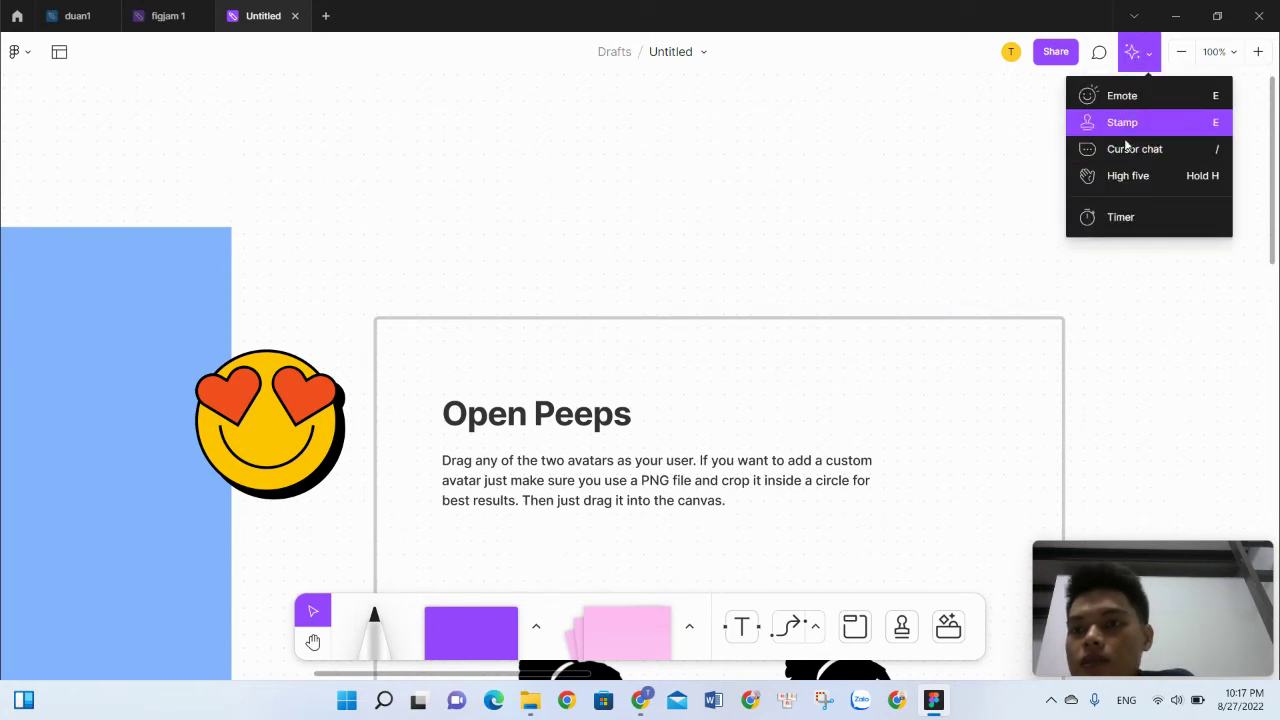
{"action": "left_click", "coordinate": [1113, 152]}
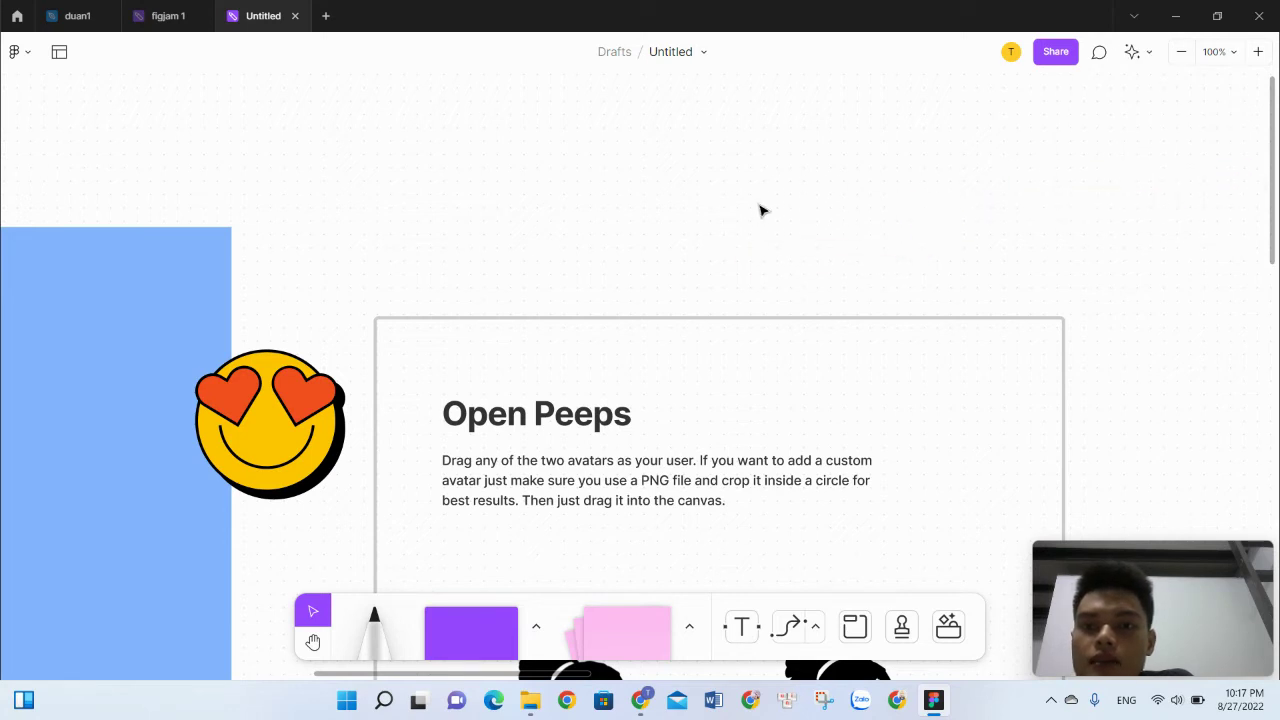
{"action": "left_click", "coordinate": [1133, 55]}
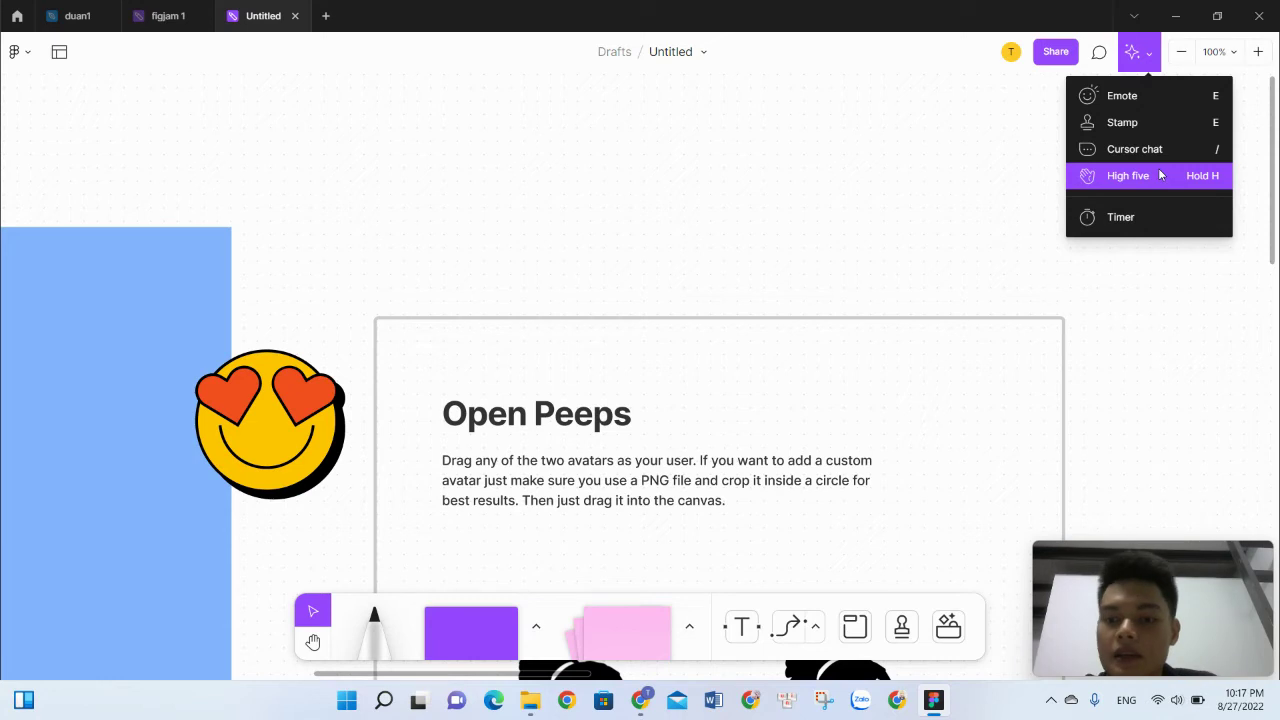
Bring Google Translate forward and clear the previous word 'collaborate'
{"action": "mouse_move", "coordinate": [640, 700]}
{"action": "left_click", "coordinate": [463, 612]}
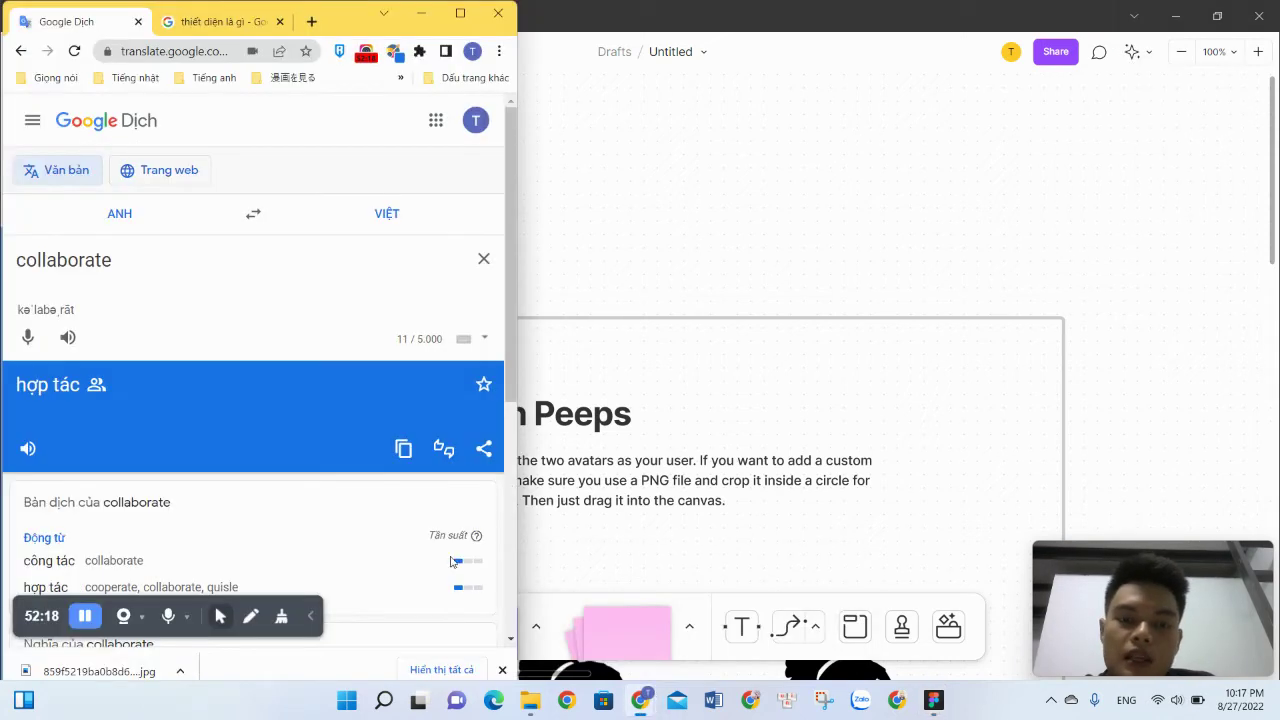
{"action": "left_click", "coordinate": [490, 262]}
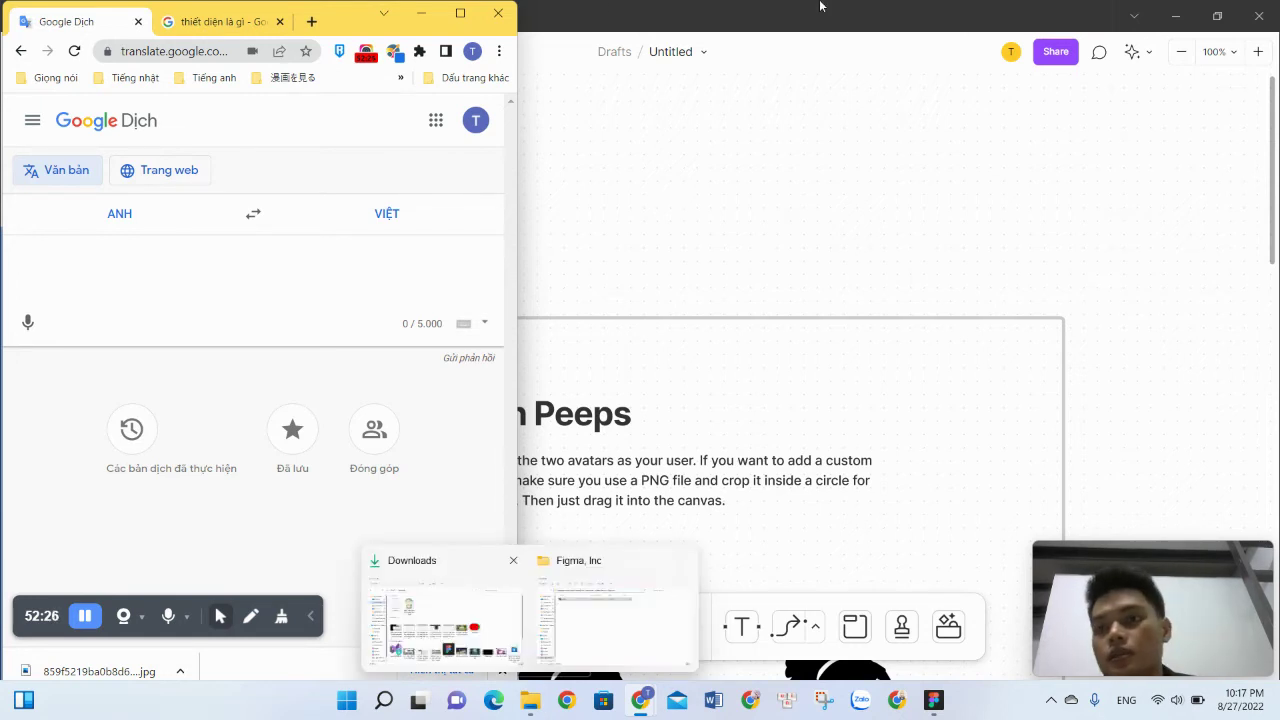
{"action": "left_click", "coordinate": [1150, 54]}
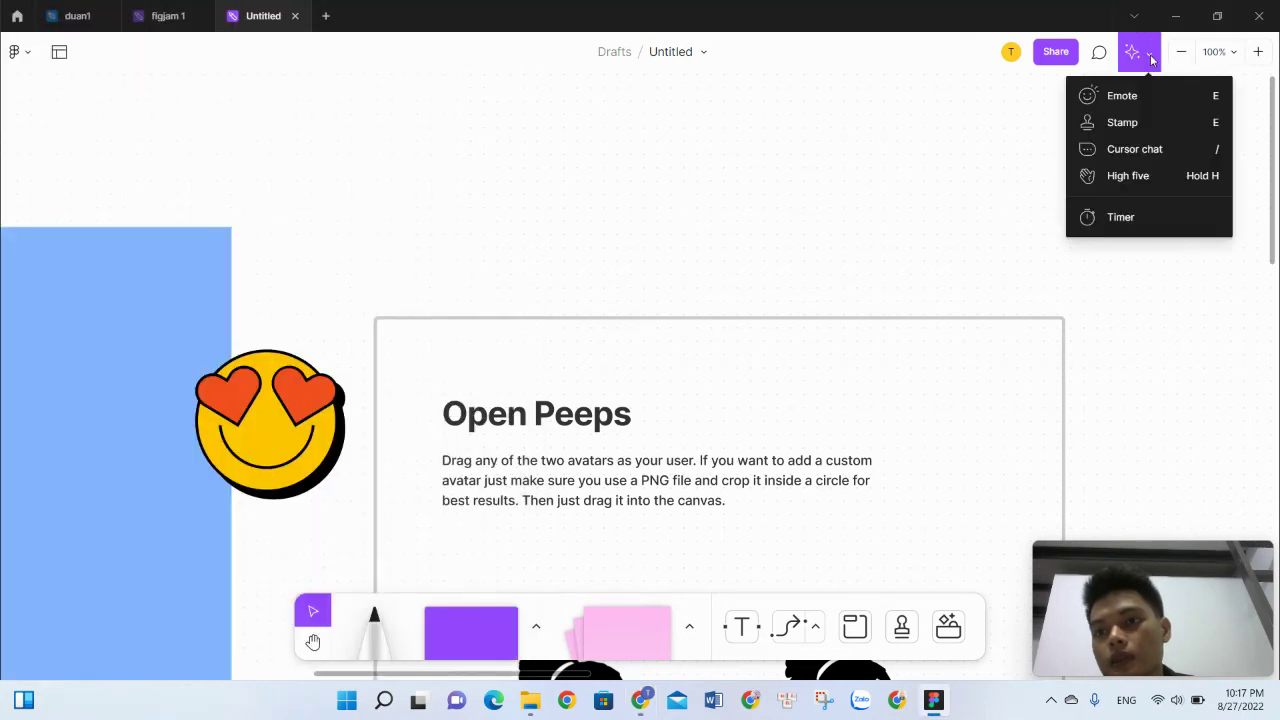
{"action": "left_click", "coordinate": [640, 700]}
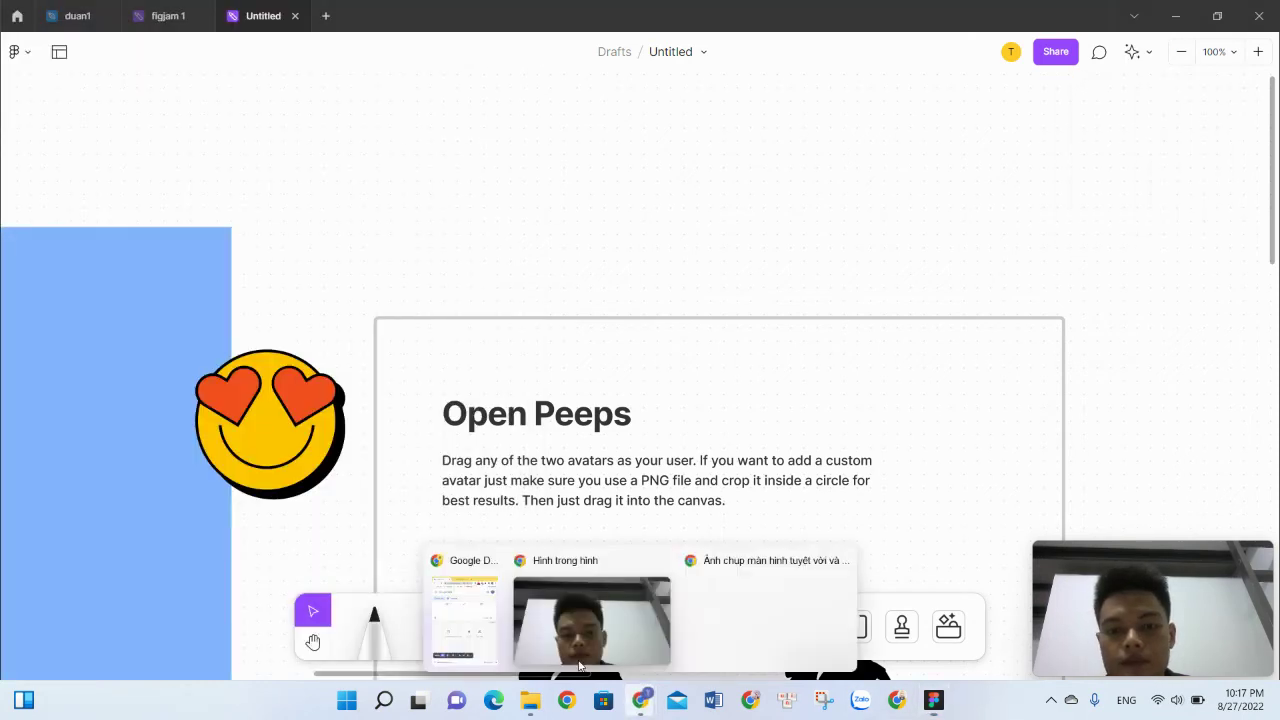
{"action": "left_click", "coordinate": [469, 622]}
Translate 'high five' into Vietnamese, getting 'đập tay', then return to FigJam
{"action": "type", "text": "high ffi"}
{"action": "key", "text": "BackSpace"}
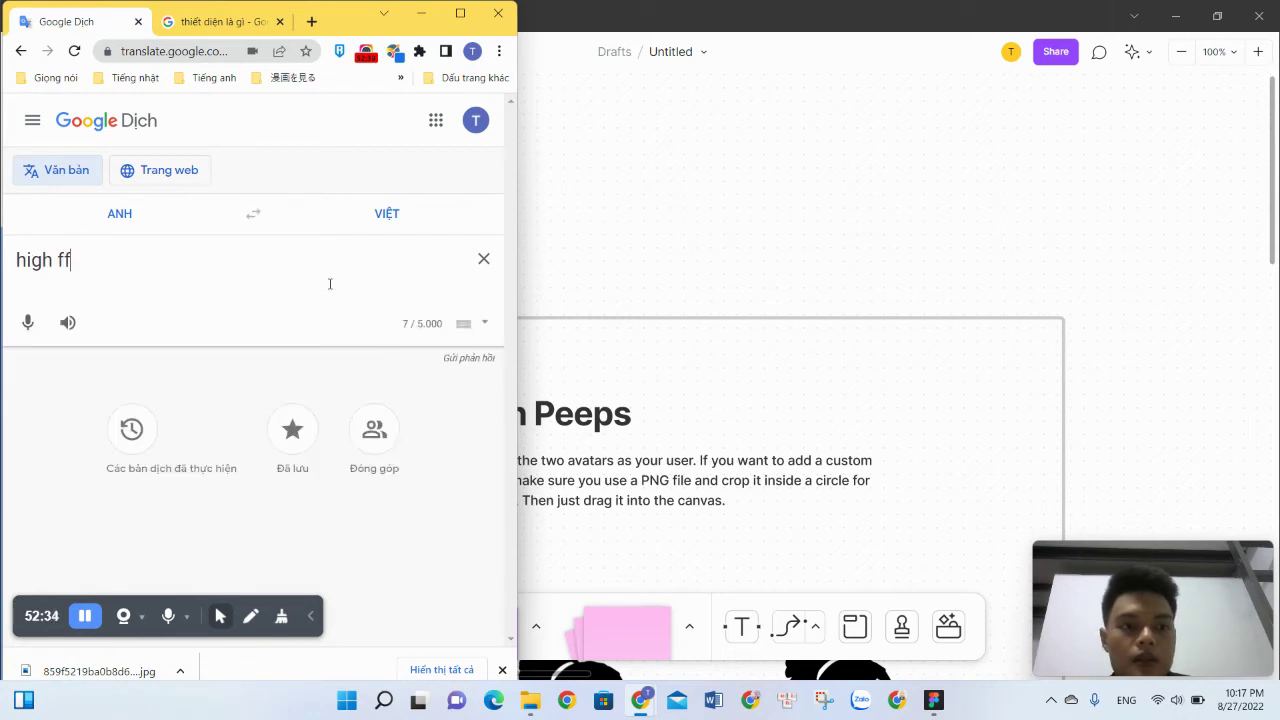
{"action": "key", "text": "BackSpace"}
{"action": "type", "text": "ive"}
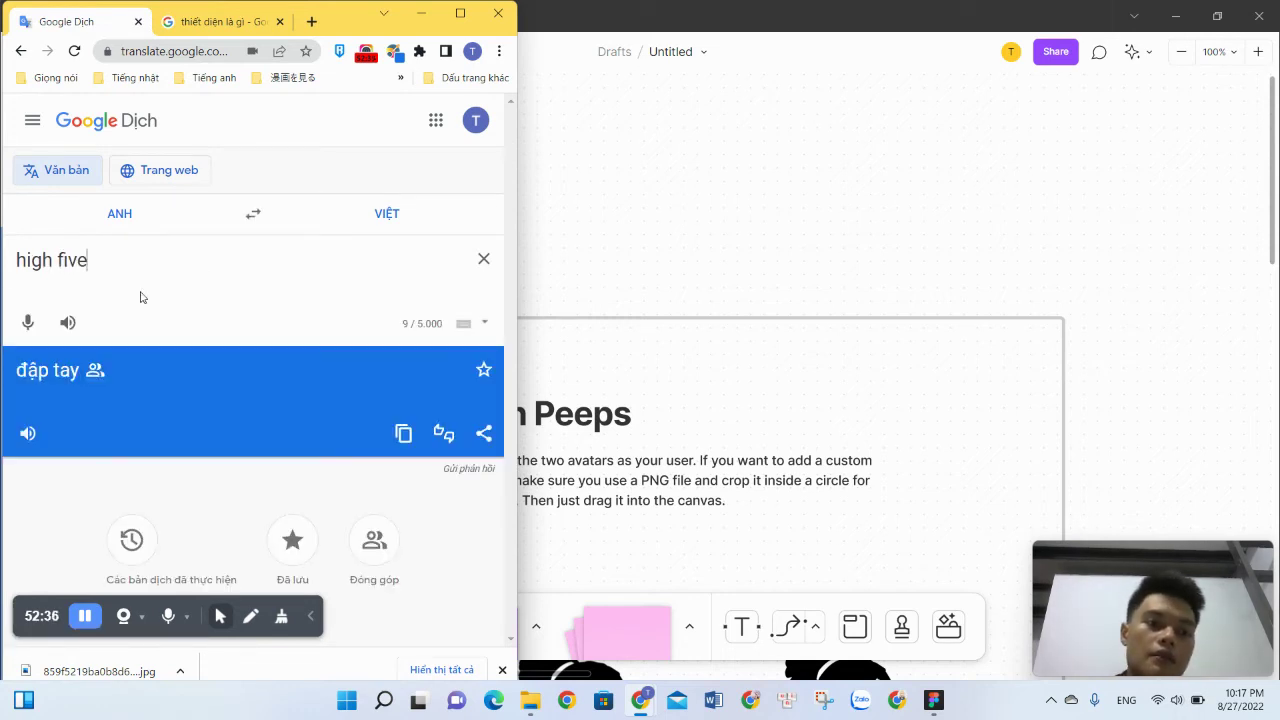
{"action": "left_click", "coordinate": [1134, 58]}
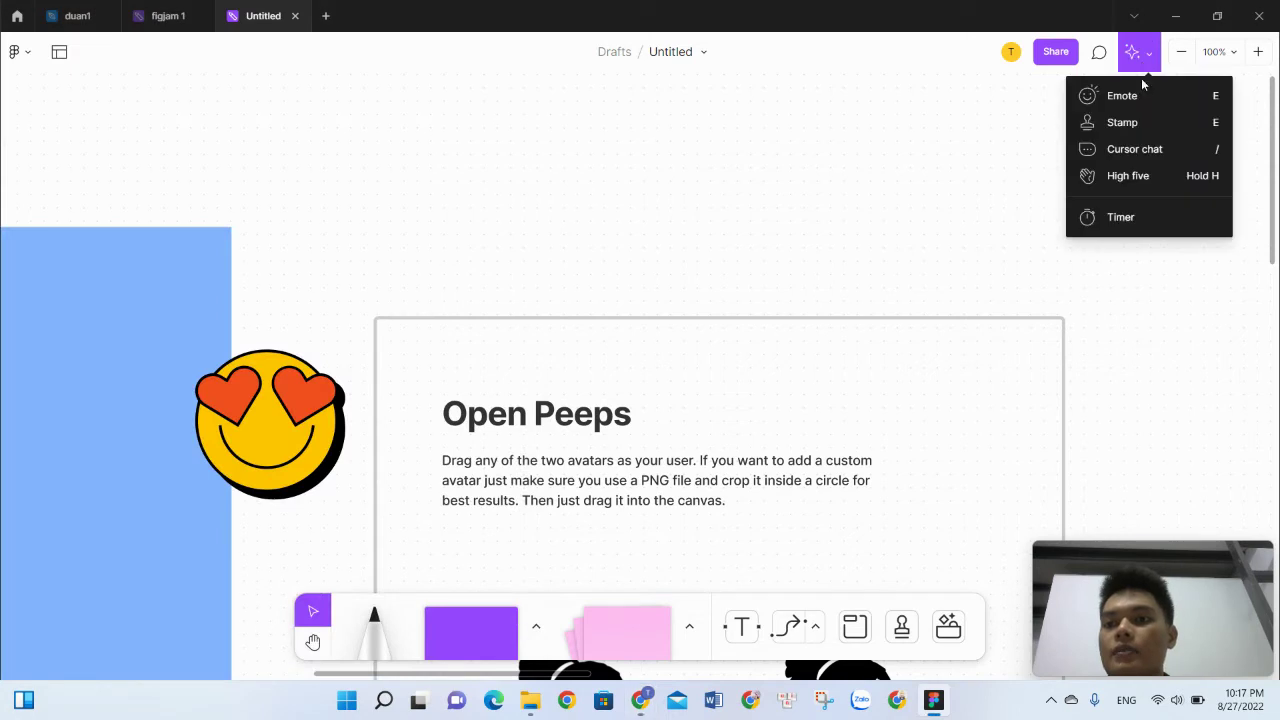
Send several High five waves from FigJam's collaboration features list
{"action": "left_click", "coordinate": [1136, 178]}
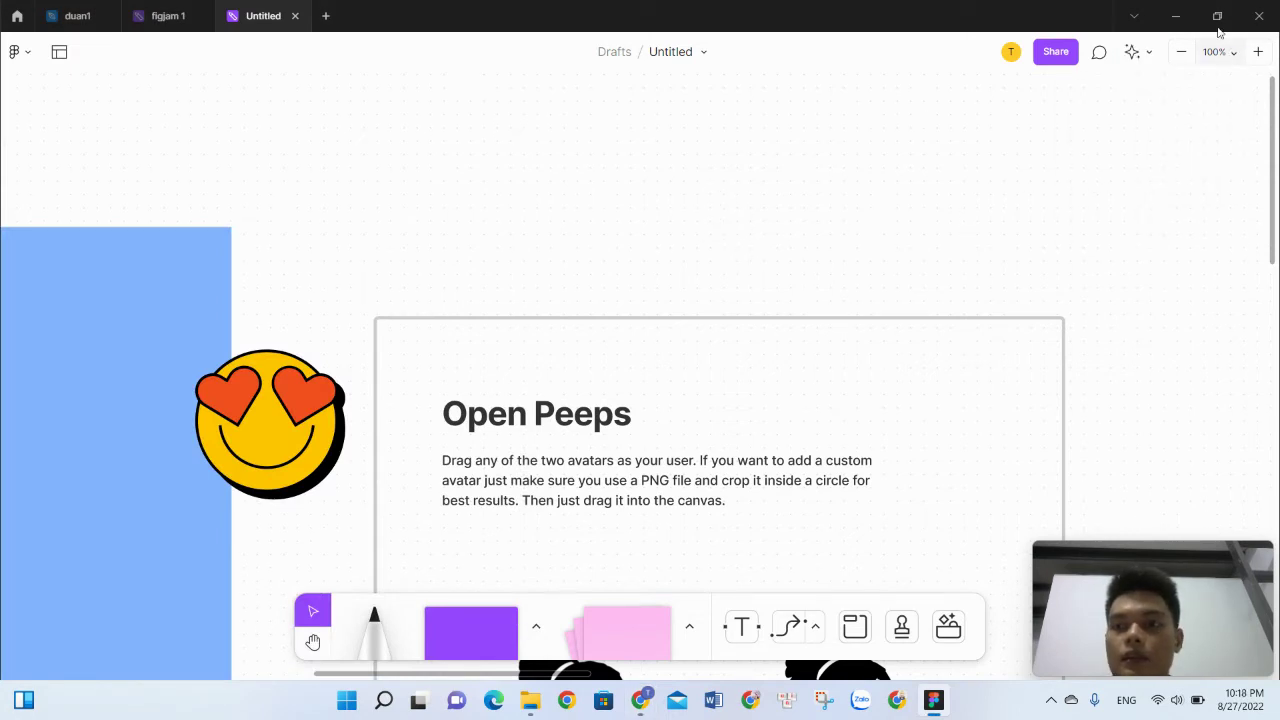
{"action": "left_click", "coordinate": [1146, 55]}
{"action": "left_click", "coordinate": [1166, 174]}
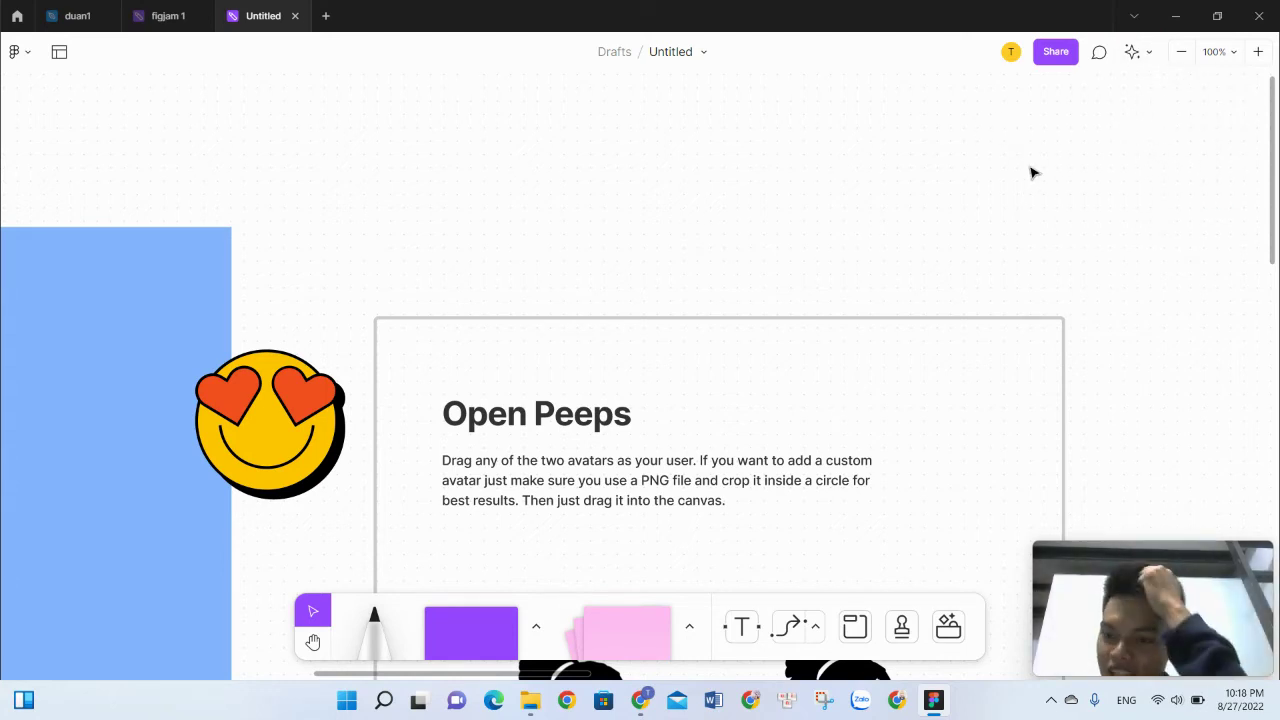
{"action": "left_click", "coordinate": [1149, 54]}
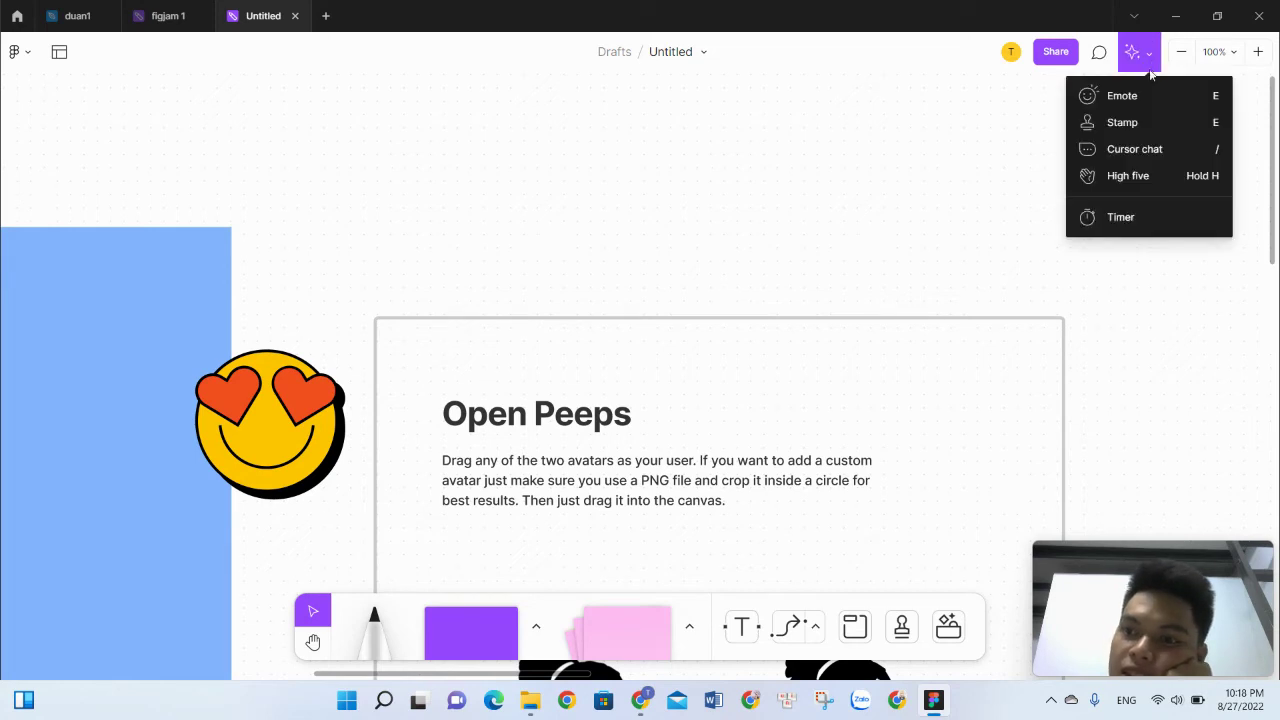
{"action": "left_click", "coordinate": [1138, 187]}
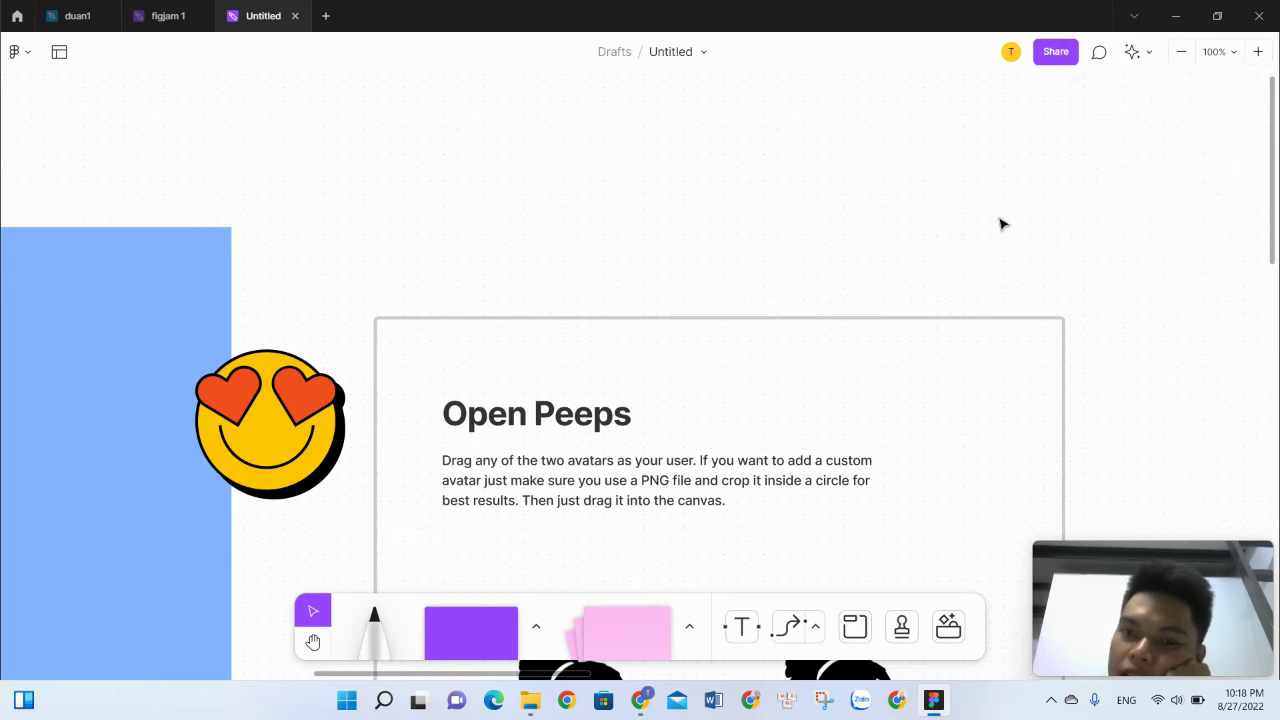
{"action": "left_click", "coordinate": [1149, 52]}
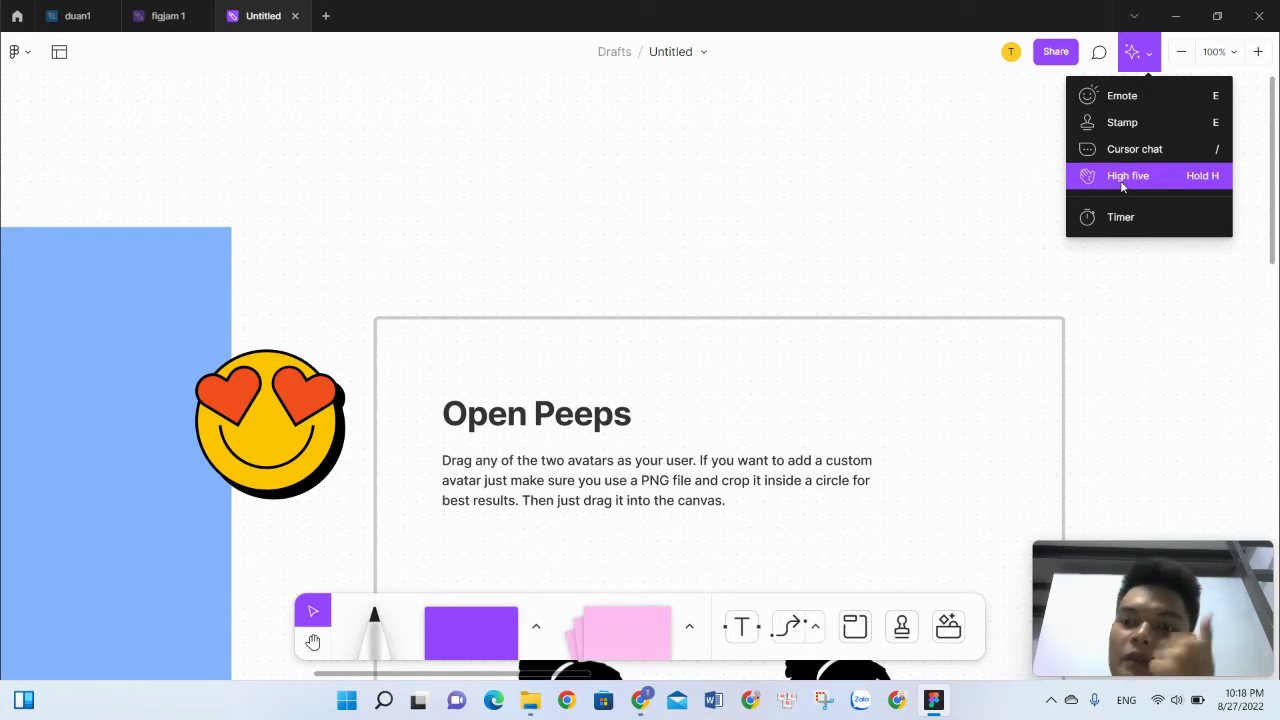
{"action": "left_click", "coordinate": [1122, 187]}
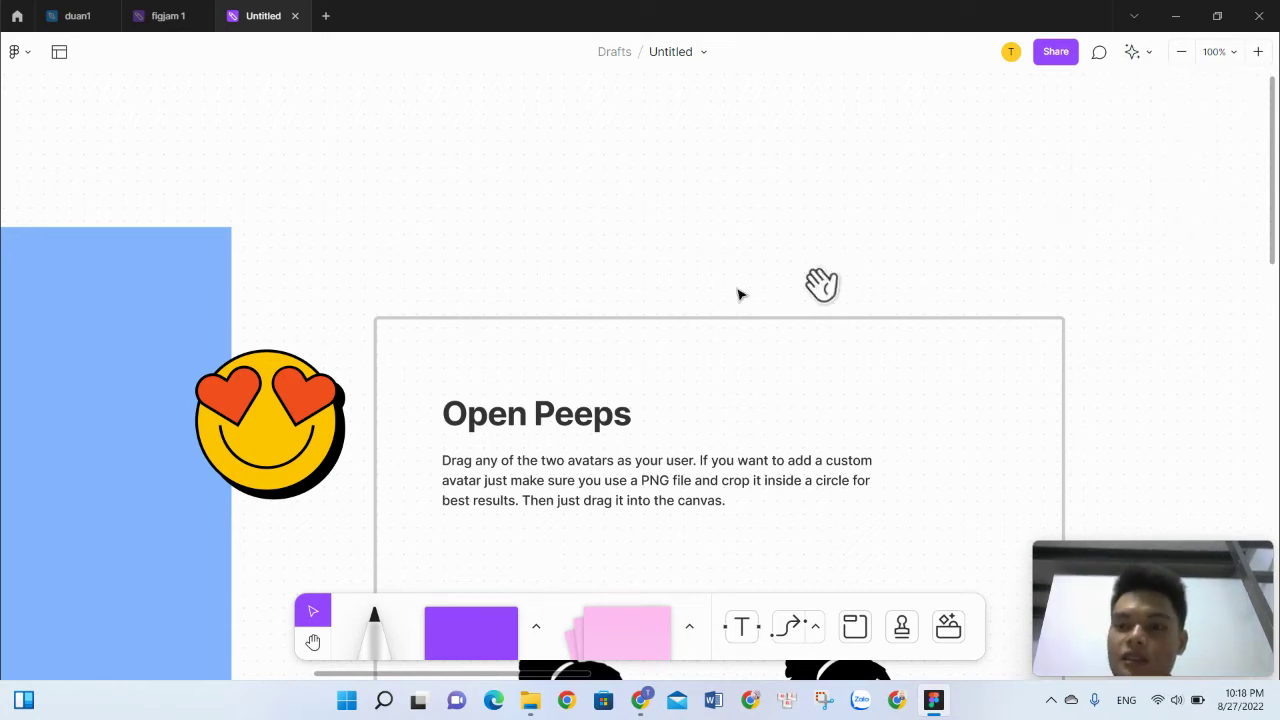
{"action": "left_click", "coordinate": [1132, 52]}
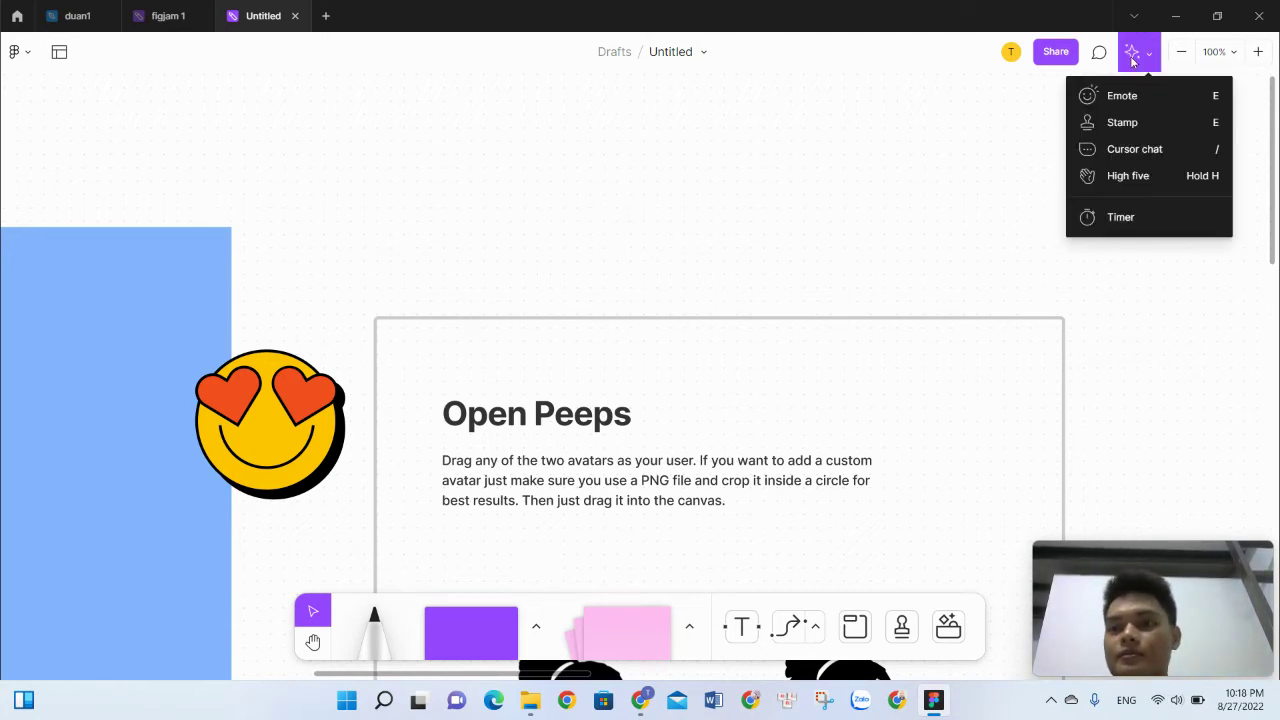
{"action": "left_click", "coordinate": [1130, 187]}
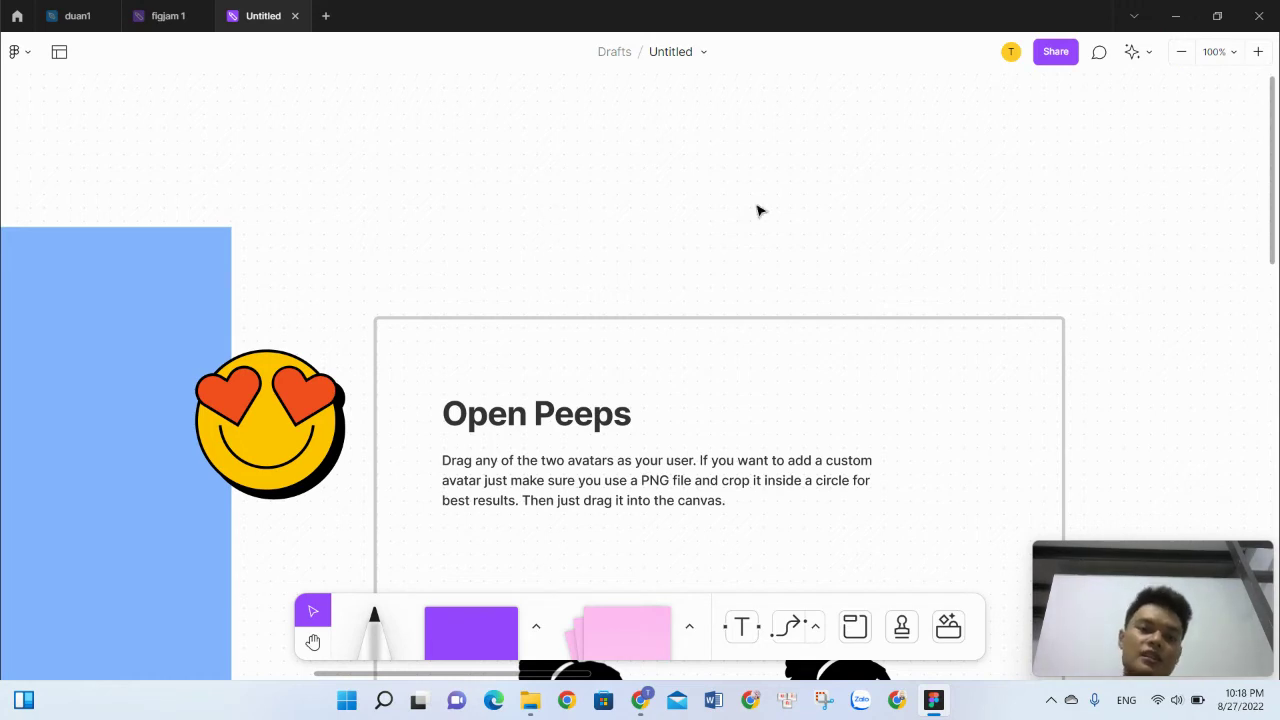
Switch the reaction wheel from stamps to emotes and reopen the reactions list
{"action": "left_click", "coordinate": [1148, 62]}
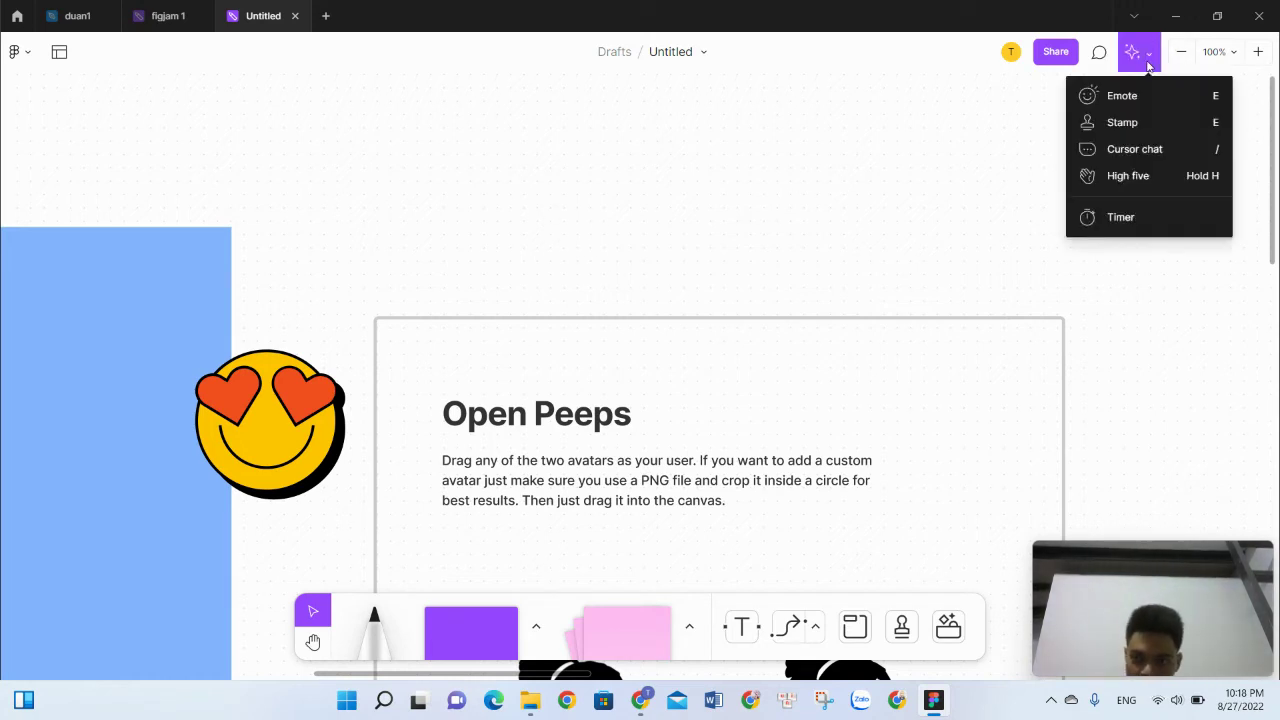
{"action": "left_click", "coordinate": [1133, 123]}
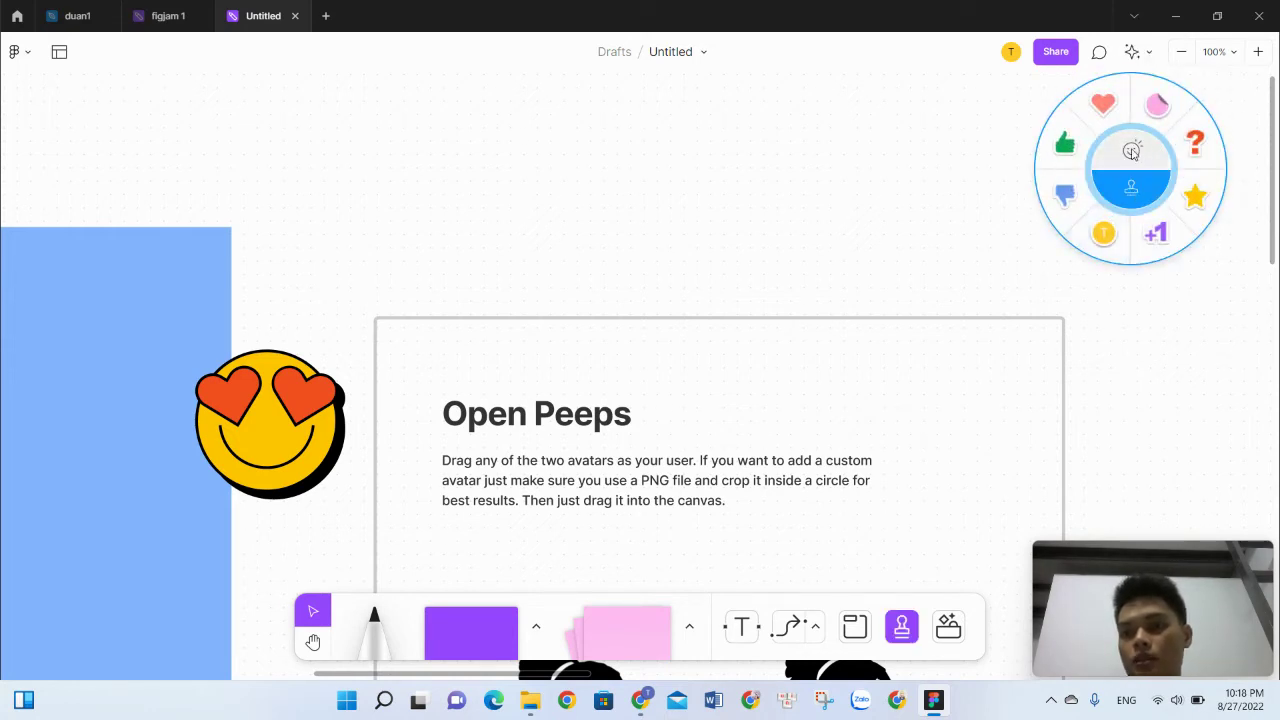
{"action": "left_click", "coordinate": [1131, 150]}
{"action": "left_click", "coordinate": [1136, 186]}
{"action": "left_click", "coordinate": [1138, 52]}
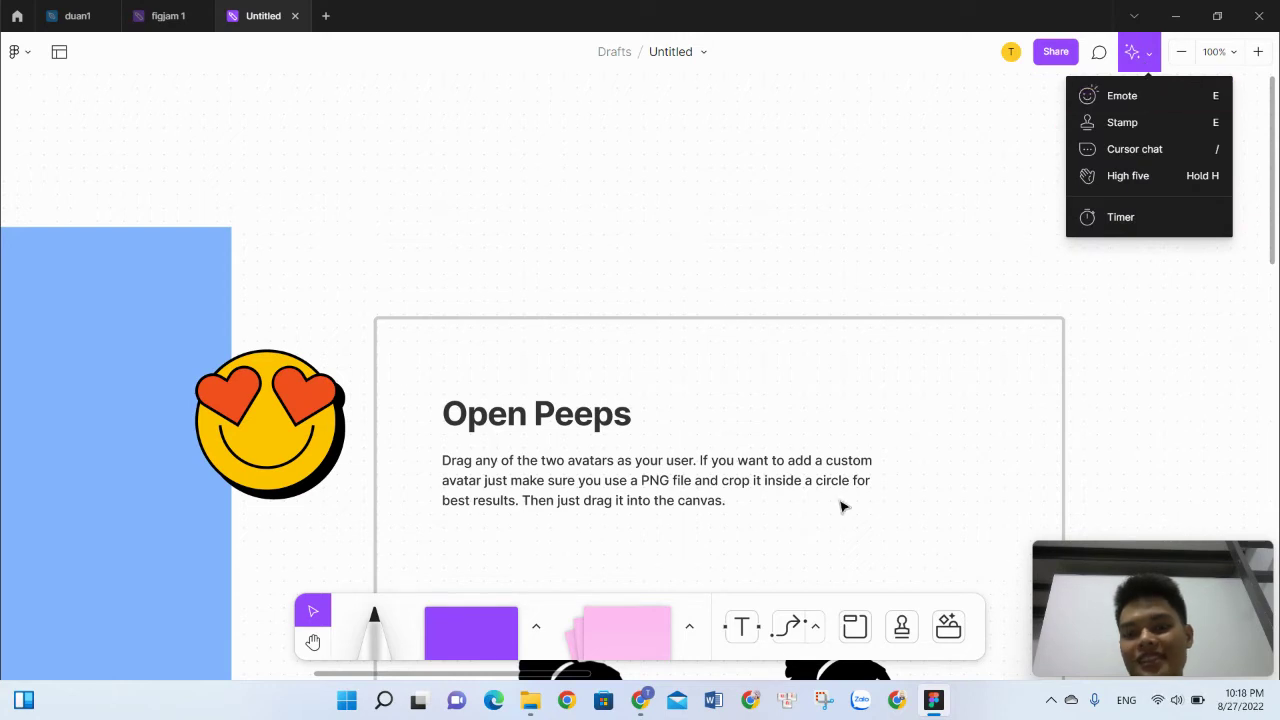
{"action": "mouse_move", "coordinate": [640, 700]}
{"action": "left_click", "coordinate": [449, 619]}
Translate 'emote' into Vietnamese as 'biểu tượng cảm xúc' and return to the FigJam board
{"action": "left_click", "coordinate": [483, 258]}
{"action": "type", "text": "emote"}
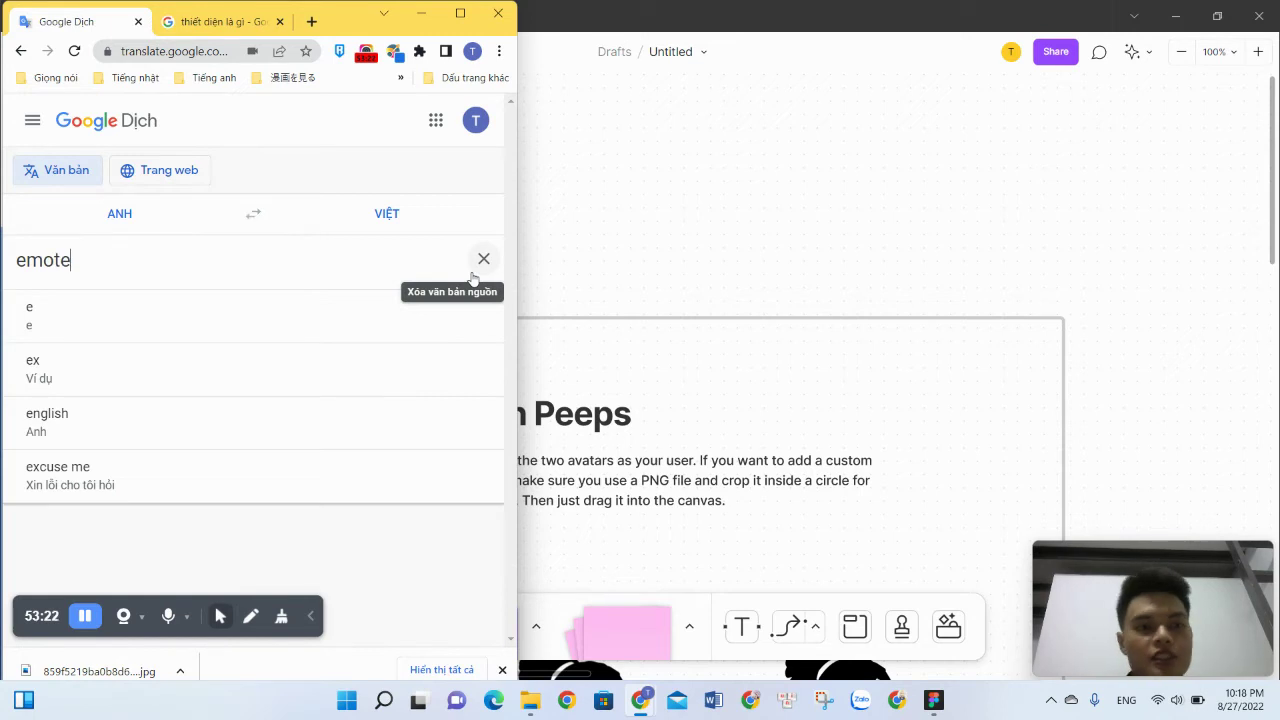
{"action": "left_click", "coordinate": [155, 300]}
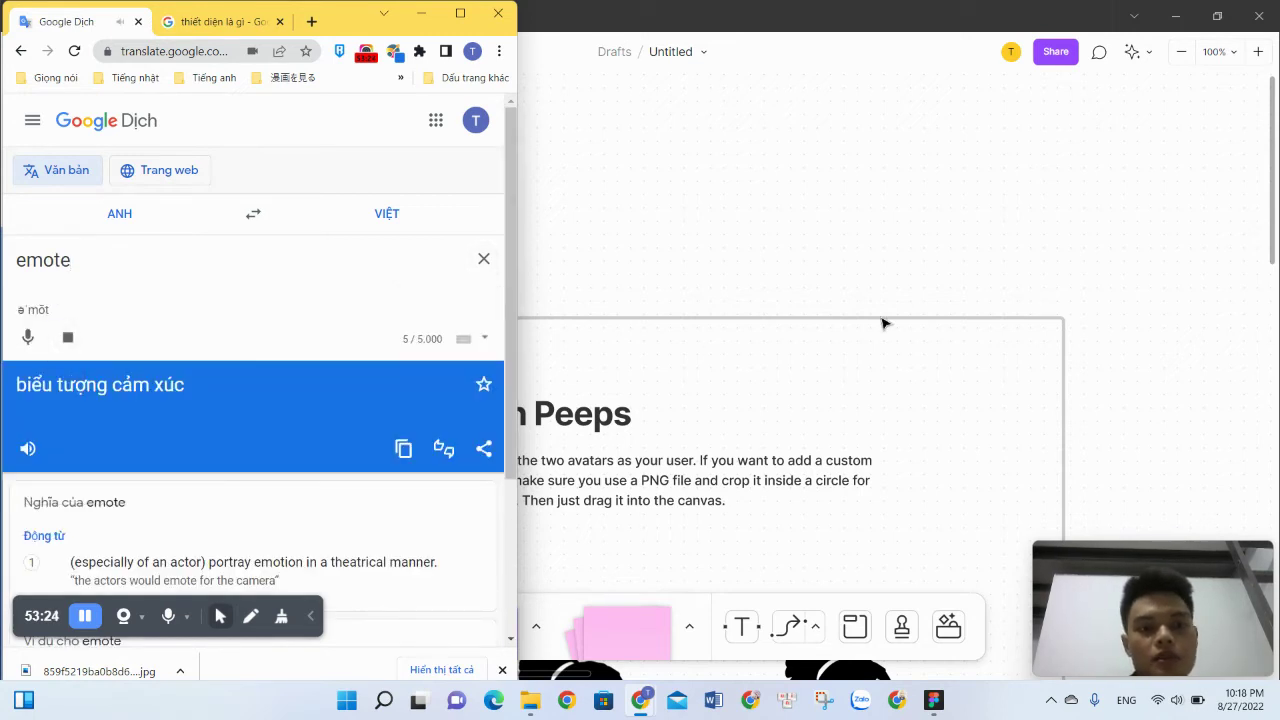
{"action": "left_click", "coordinate": [710, 355]}
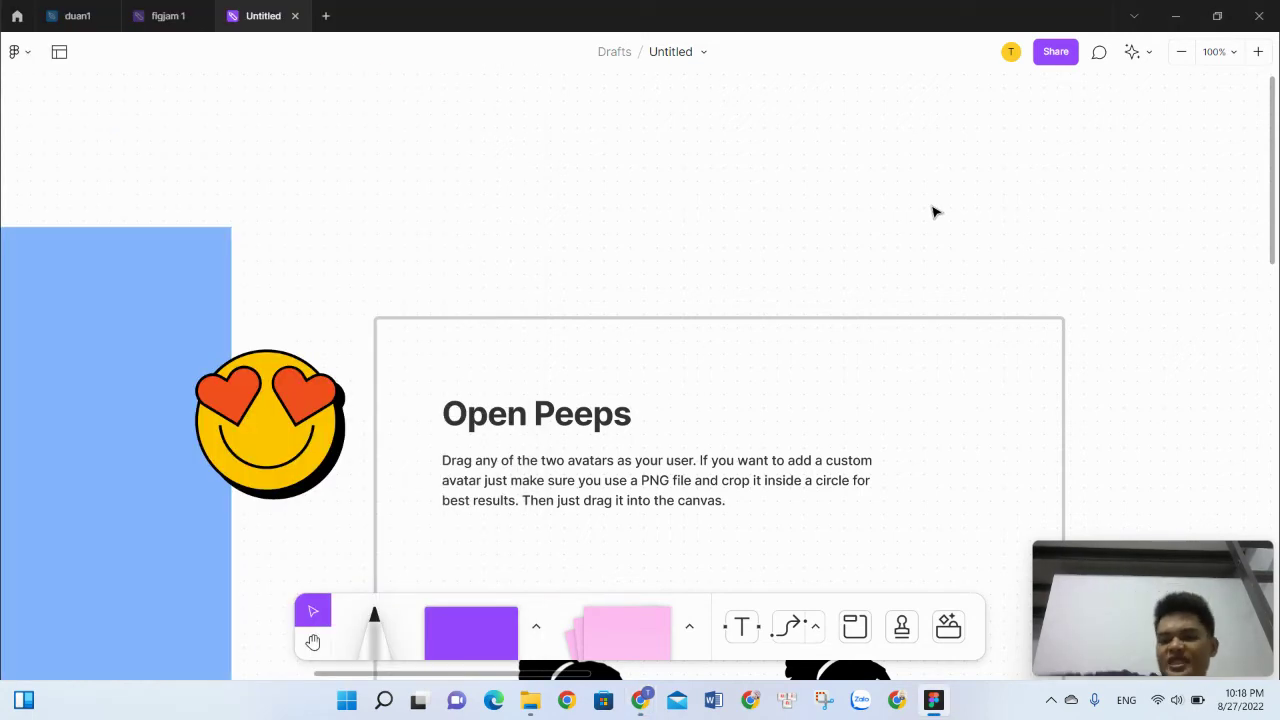
{"action": "left_click", "coordinate": [1100, 54]}
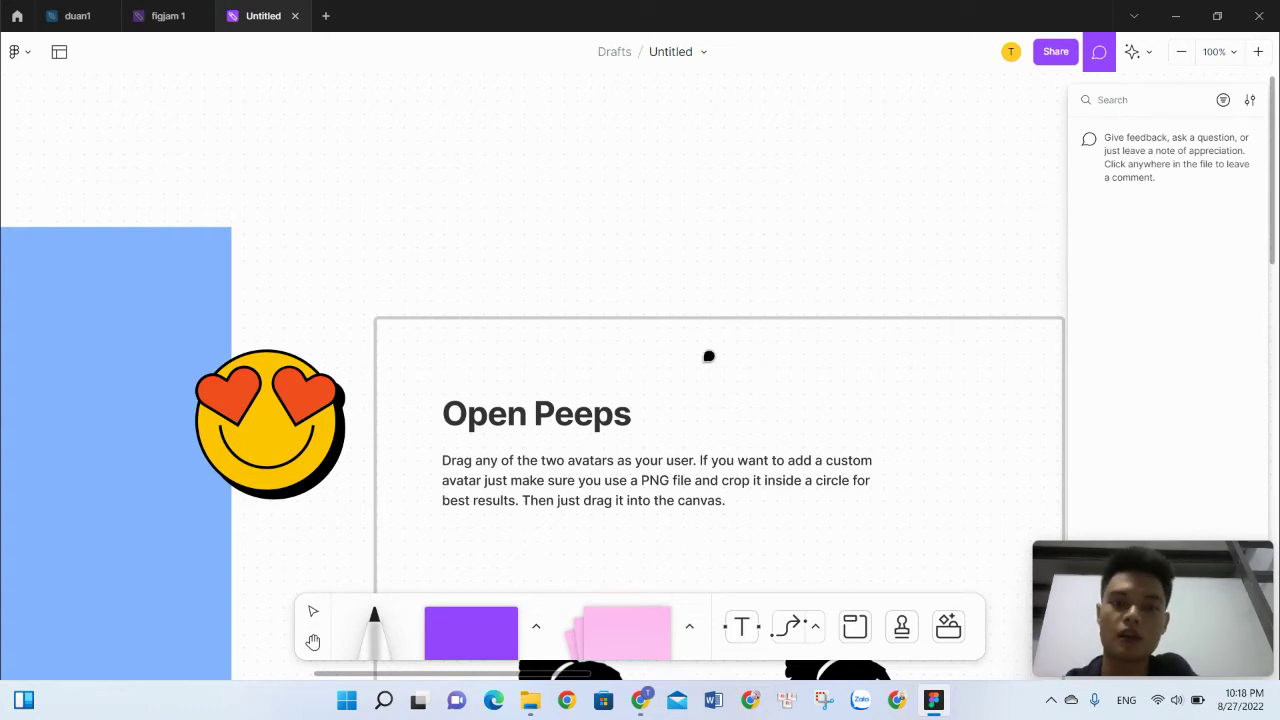
Post the comment 'Anh làm tệ quá' above the Open Peeps frame
{"action": "left_click", "coordinate": [572, 234]}
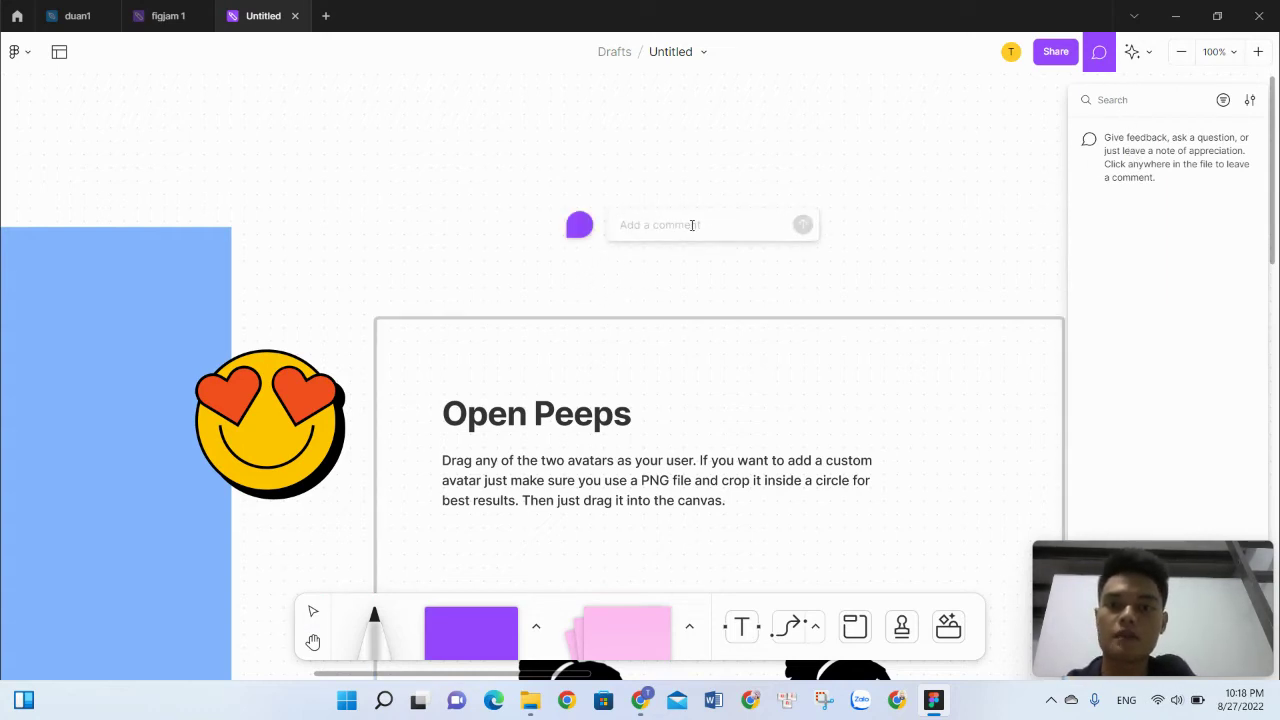
{"action": "type", "text": "An"}
{"action": "key", "text": "BackSpace"}
{"action": "key", "text": "BackSpace"}
{"action": "type", "text": "Anh "}
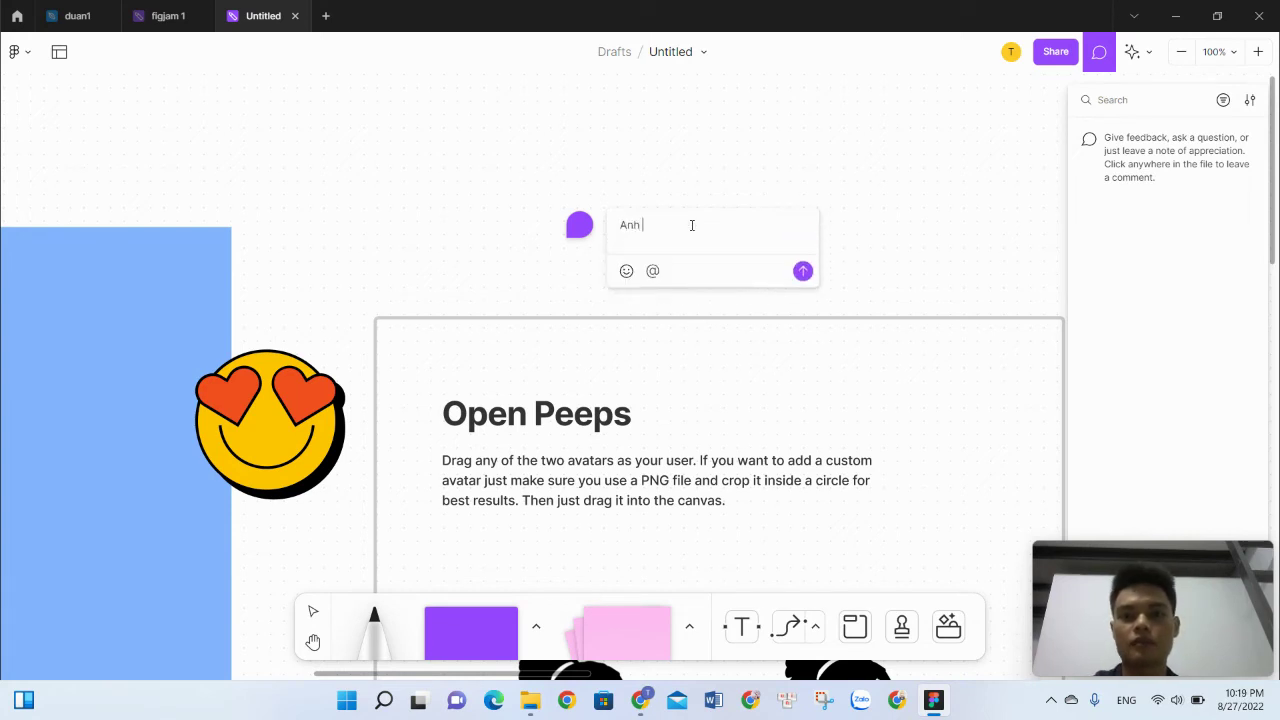
{"action": "type", "text": "làm tệ quá"}
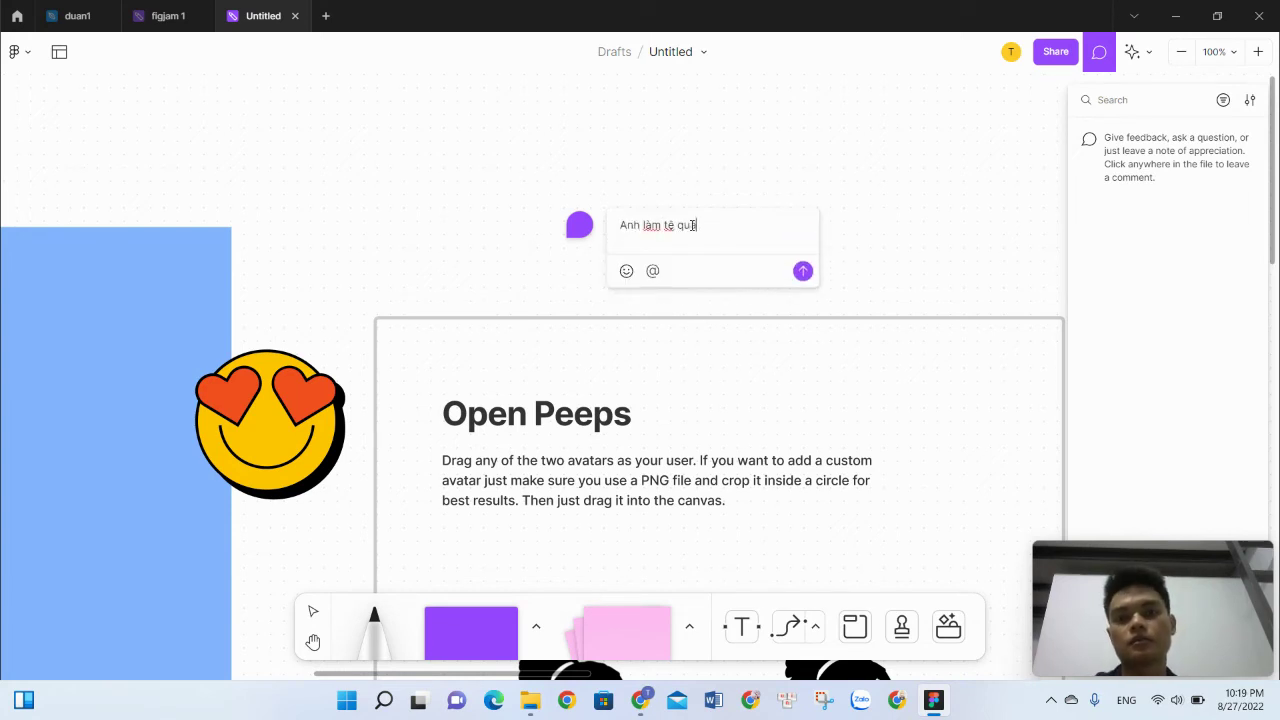
{"action": "key", "text": "Return"}
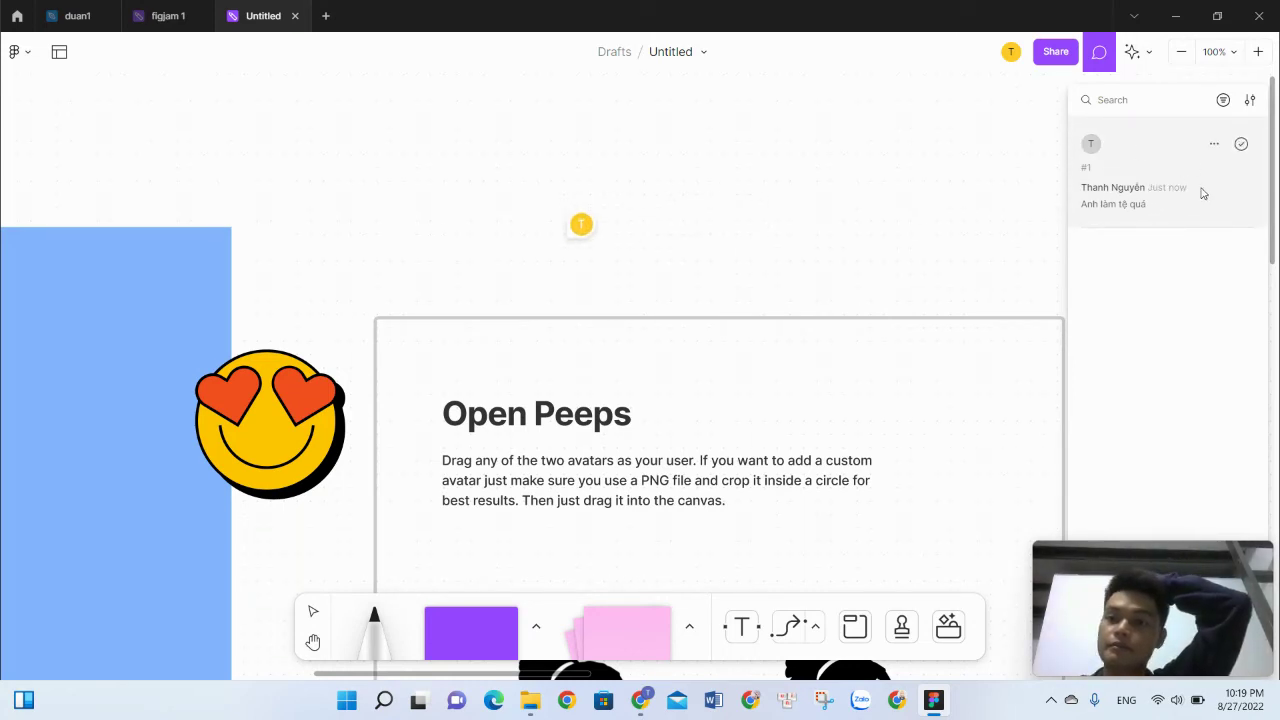
Discard several empty comment drafts and leave commenting mode
{"action": "left_click", "coordinate": [757, 228]}
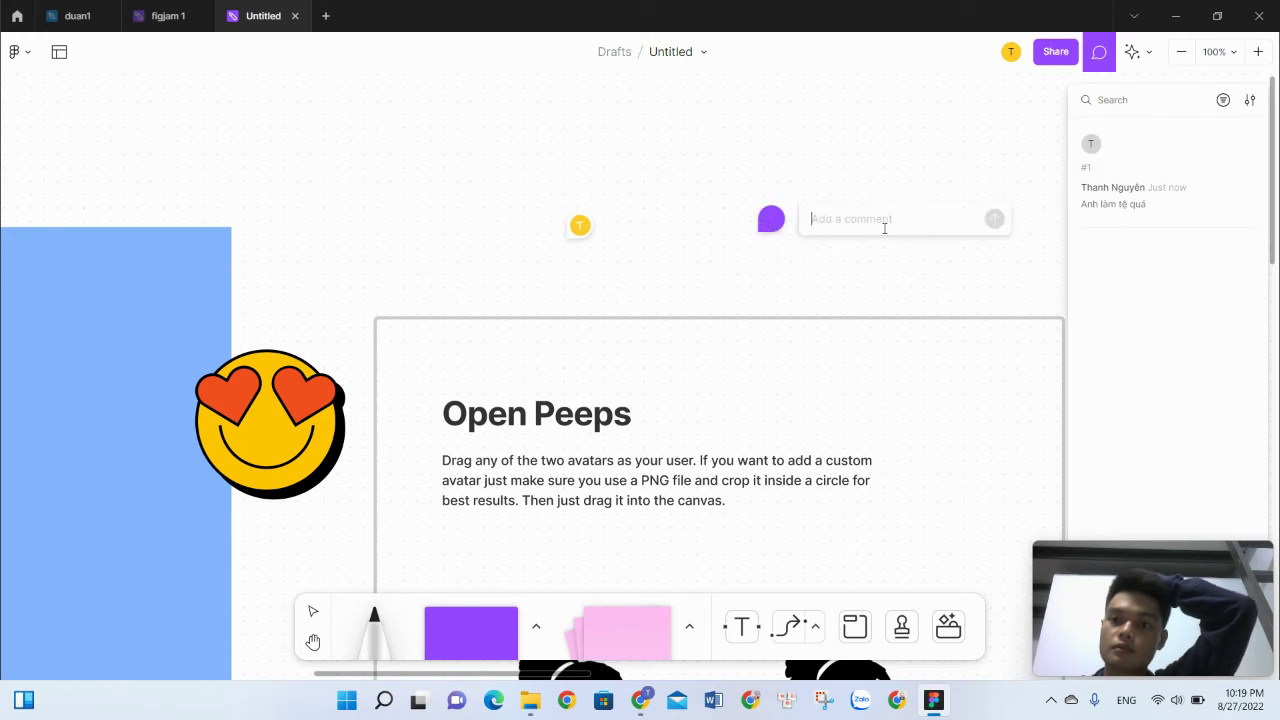
{"action": "left_click", "coordinate": [663, 158]}
{"action": "key", "text": "Escape"}
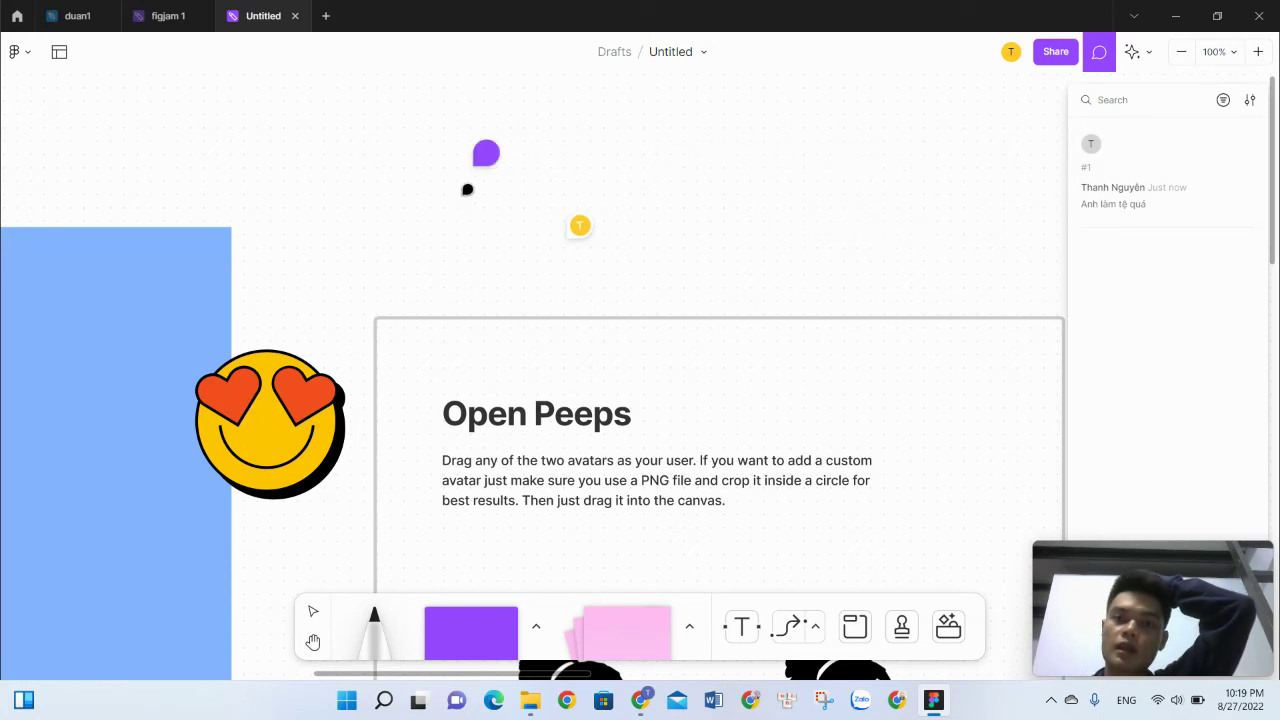
{"action": "left_click", "coordinate": [966, 278]}
{"action": "key", "text": "Escape"}
{"action": "left_click", "coordinate": [757, 203]}
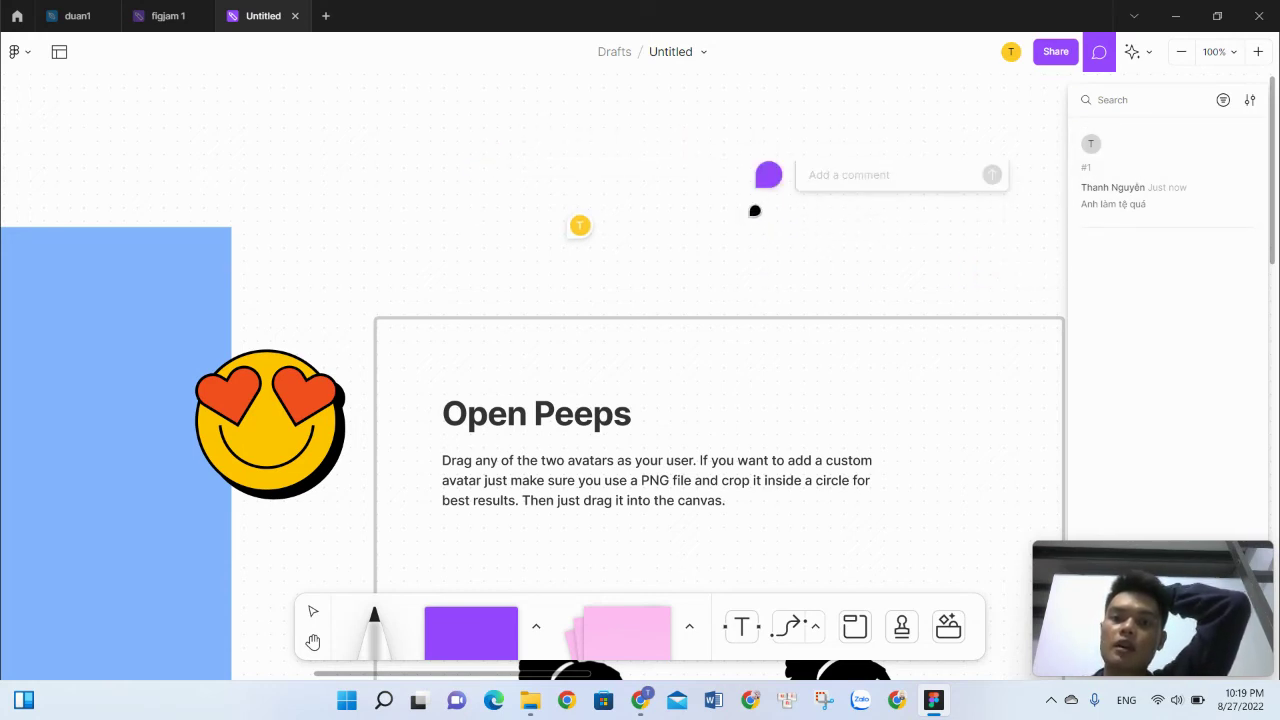
{"action": "key", "text": "Escape"}
{"action": "left_click", "coordinate": [445, 172]}
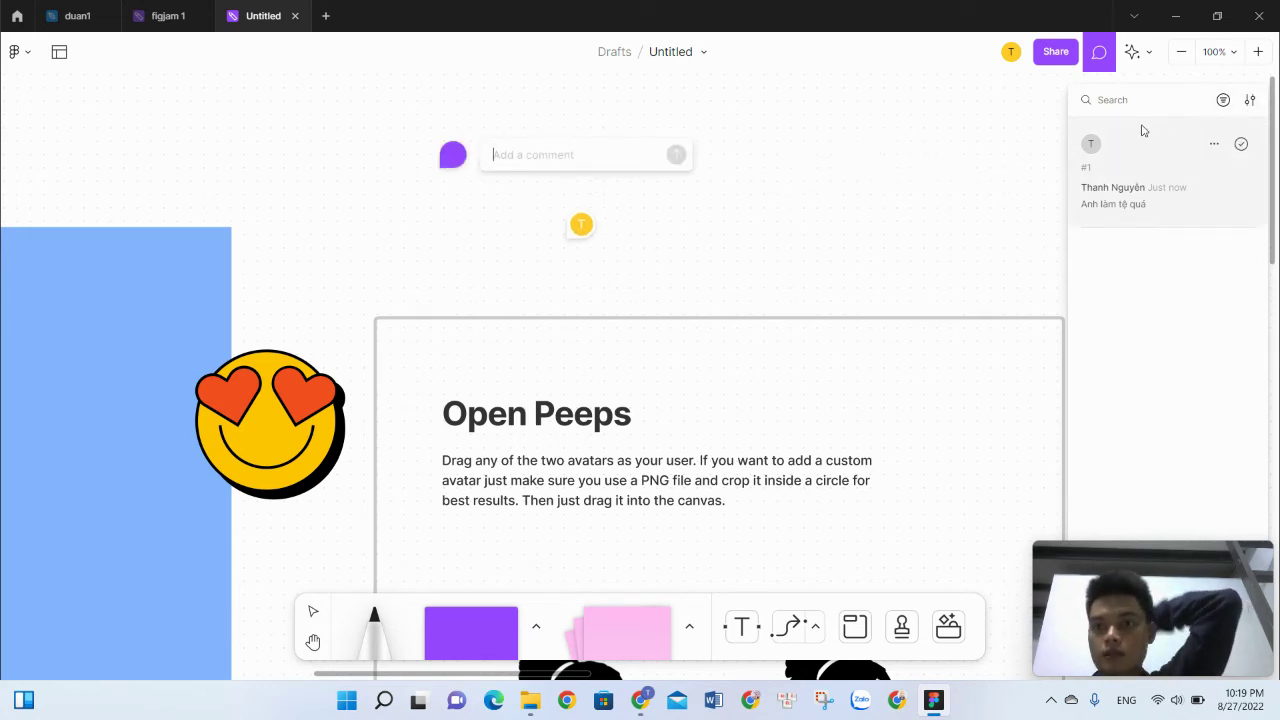
{"action": "left_click", "coordinate": [1099, 55]}
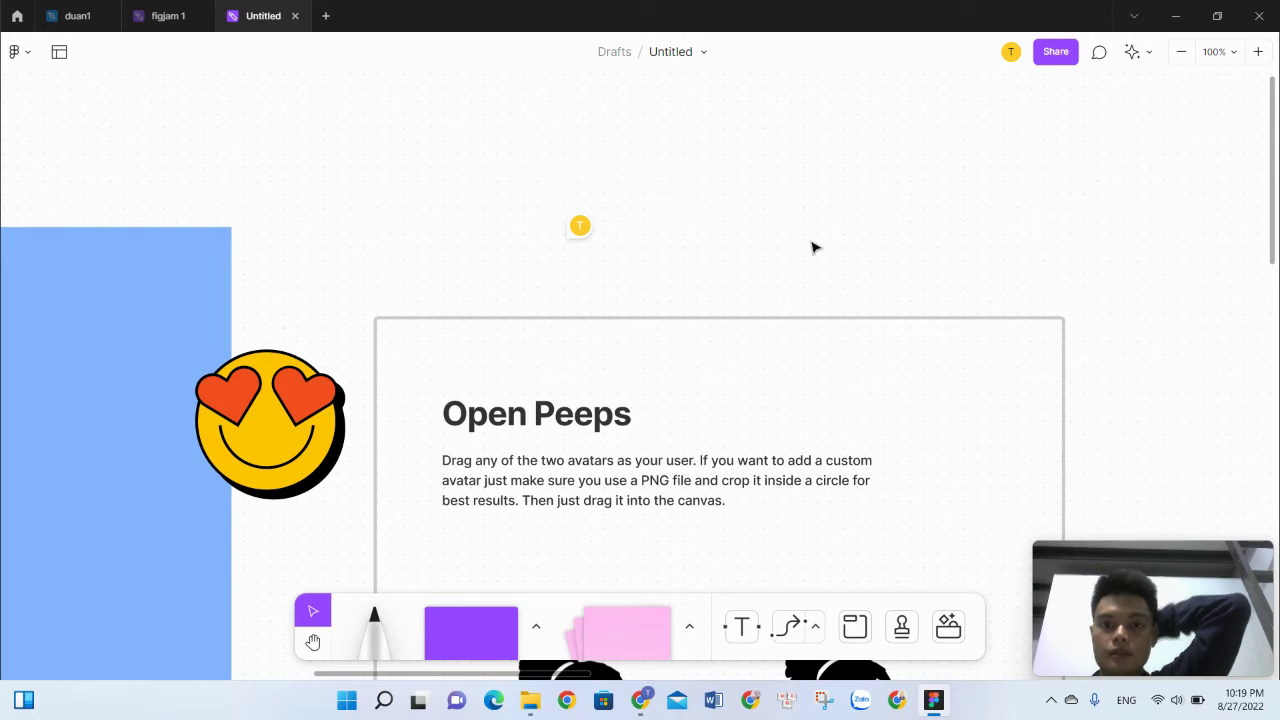
{"action": "scroll", "coordinate": [777, 278], "scroll_direction": "down", "scroll_amount": 1}
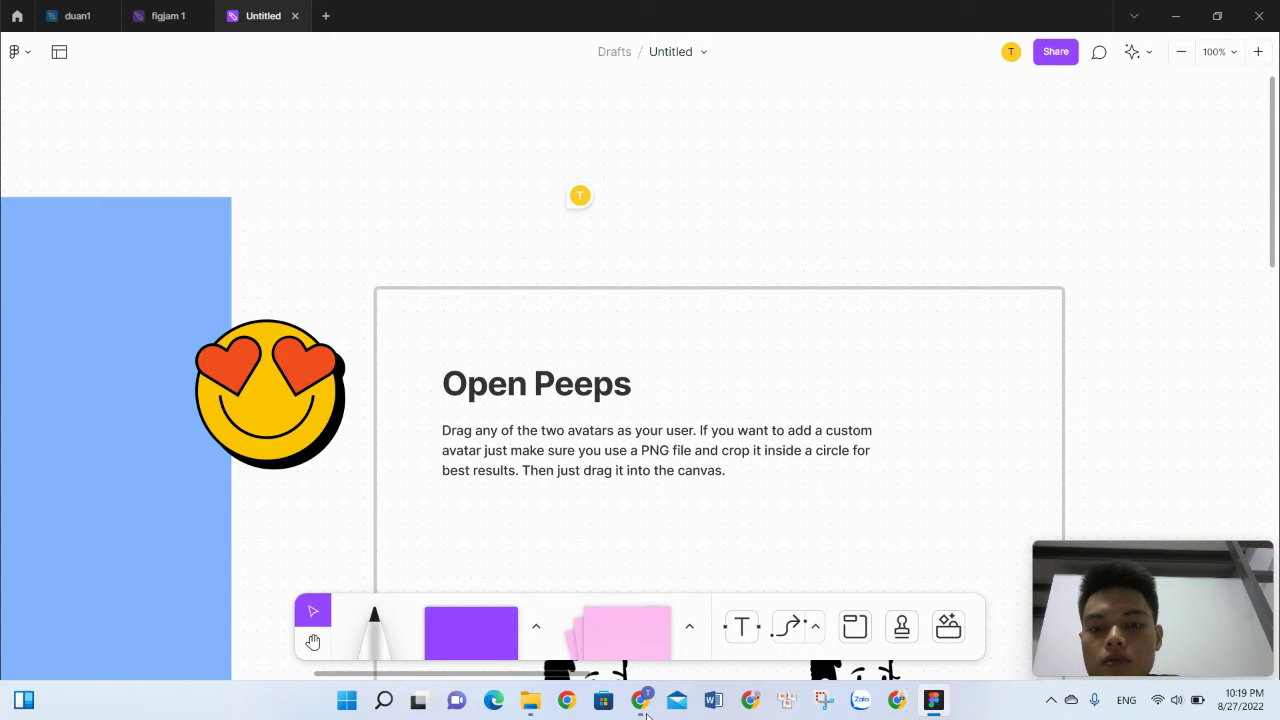
{"action": "mouse_move", "coordinate": [640, 700]}
{"action": "left_click", "coordinate": [465, 612]}
Translate 'just now' into Vietnamese as 'vừa rồi' and return to the FigJam board
{"action": "left_click", "coordinate": [484, 258]}
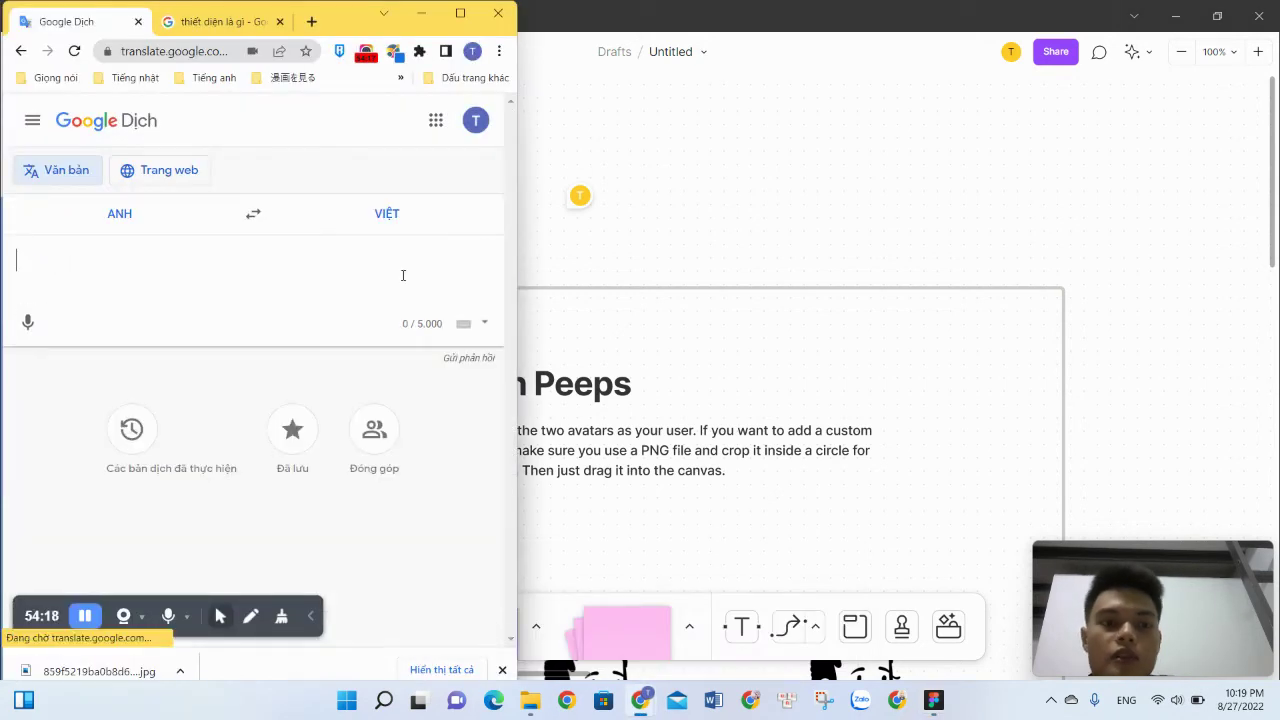
{"action": "type", "text": "j"}
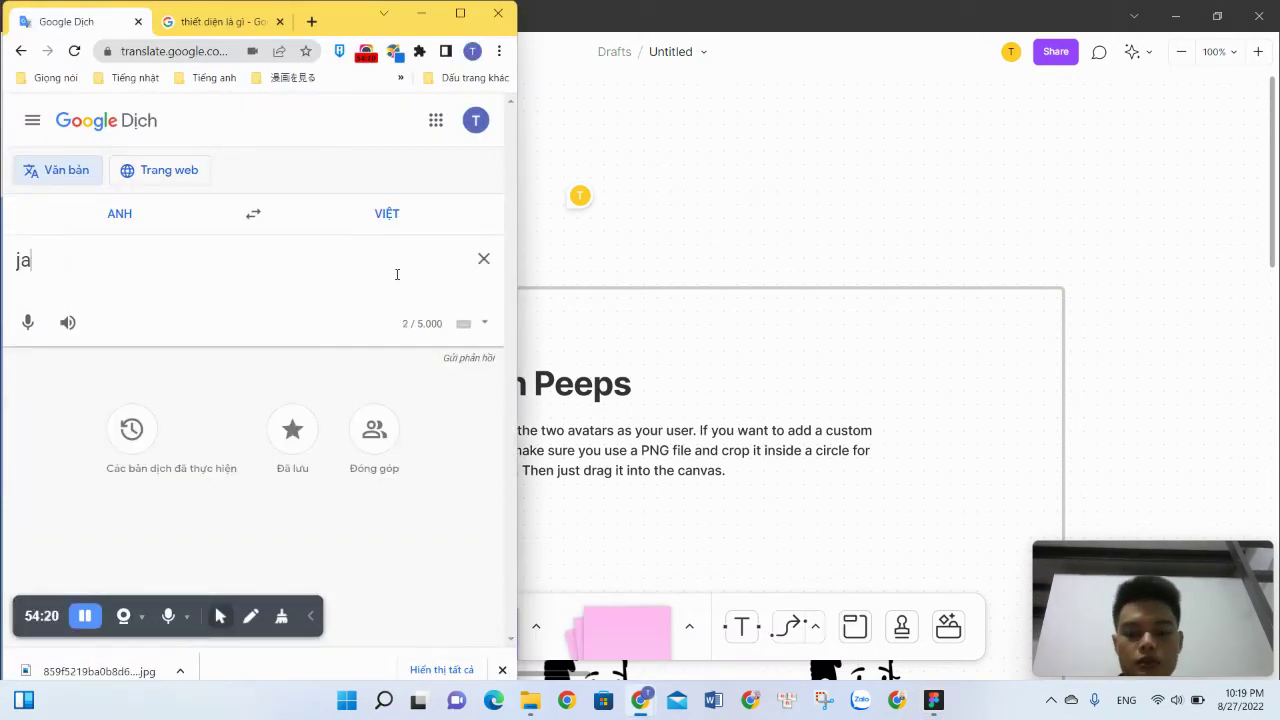
{"action": "type", "text": "a"}
{"action": "key", "text": "BackSpace"}
{"action": "type", "text": "ust"}
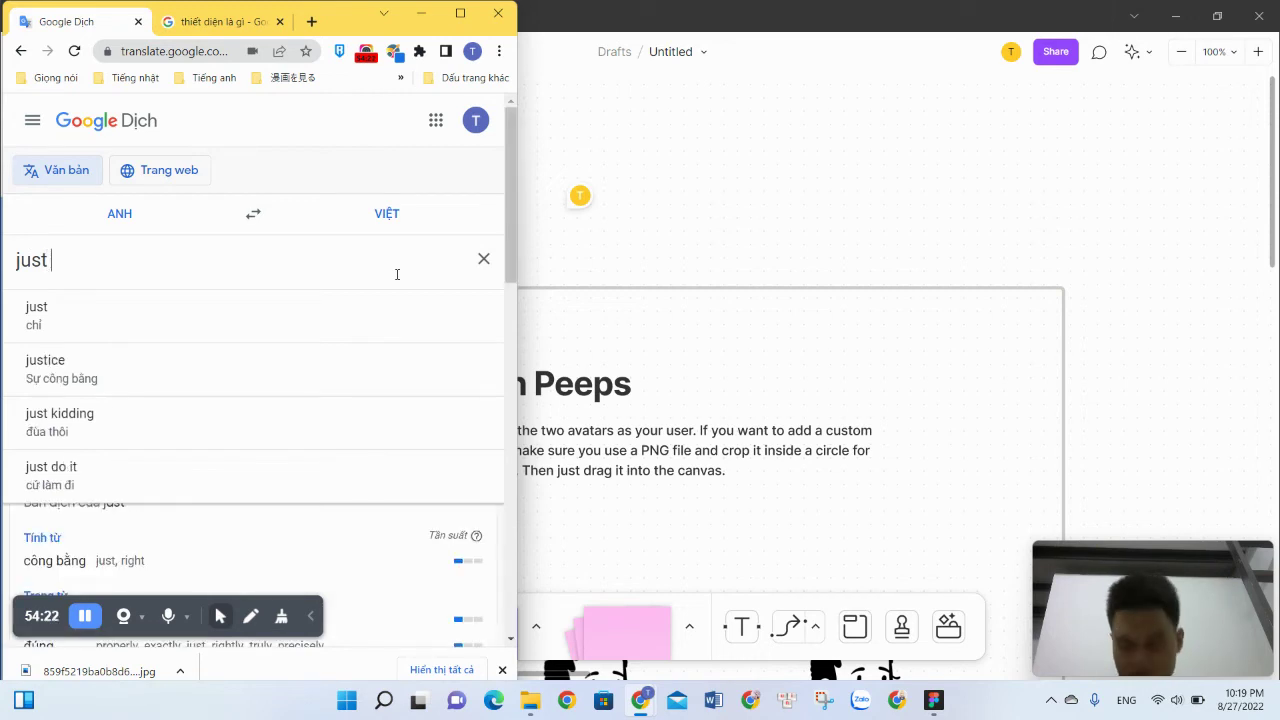
{"action": "type", "text": " no"}
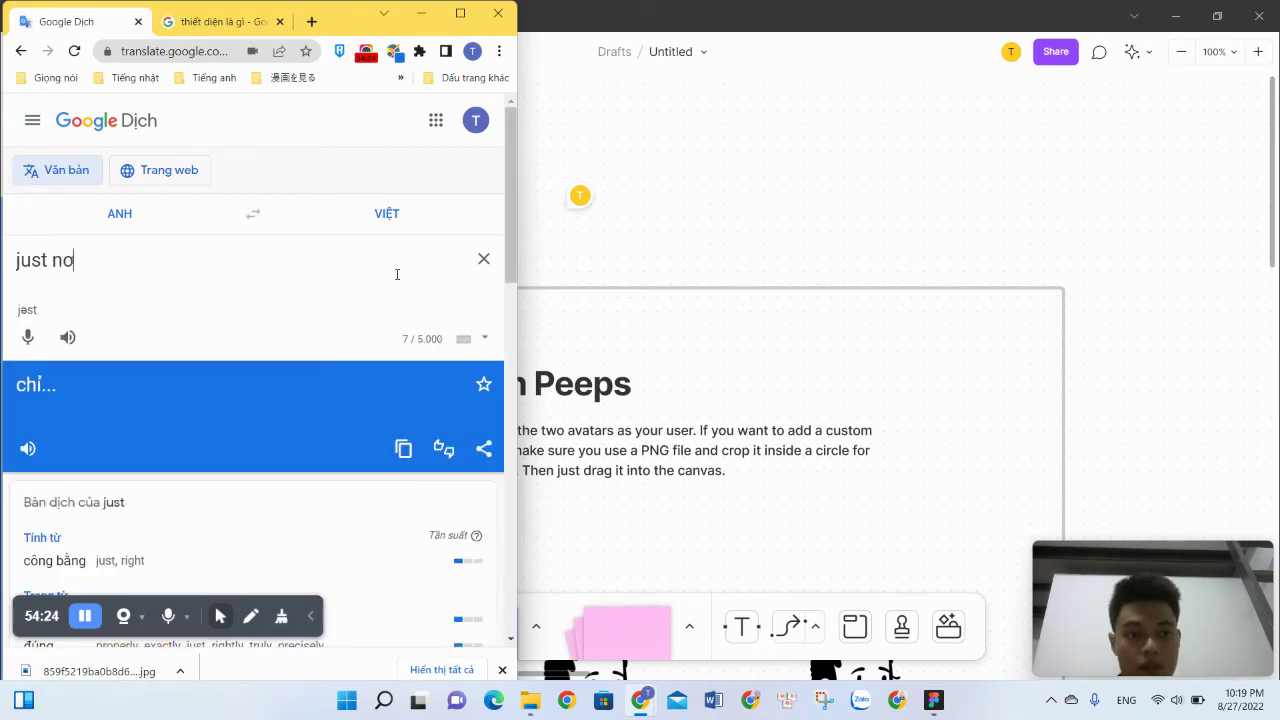
{"action": "type", "text": "w"}
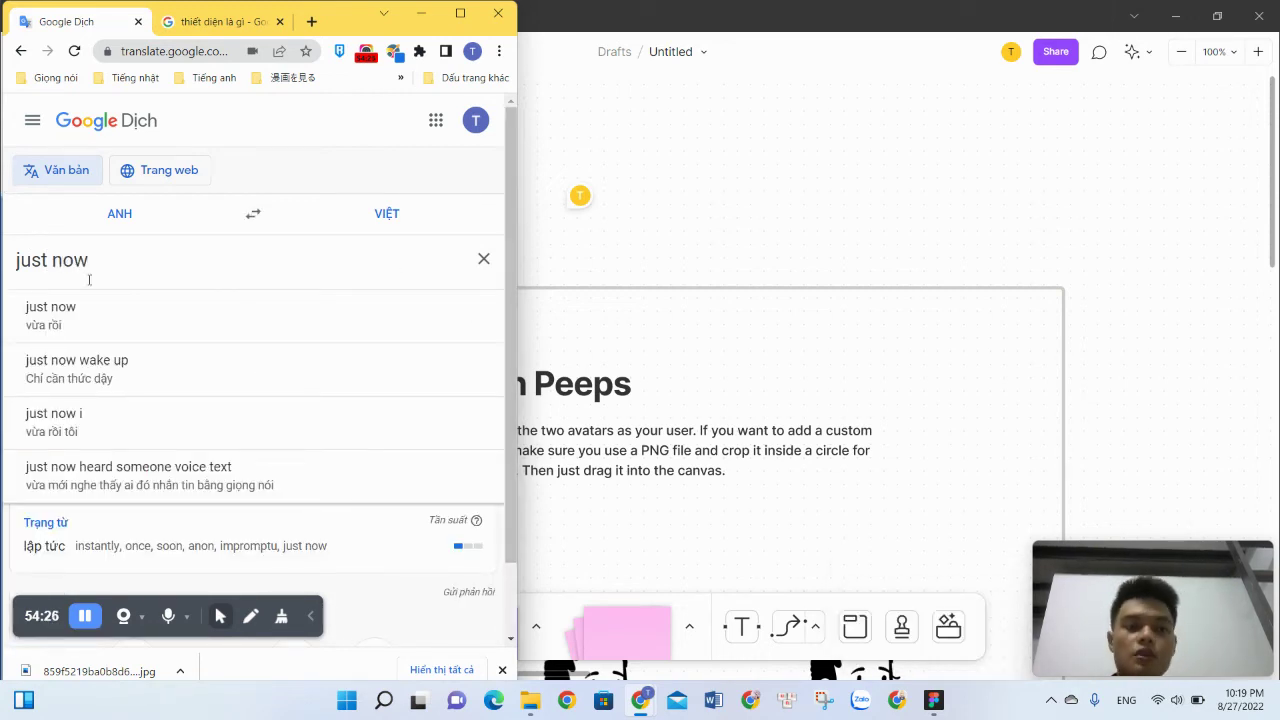
{"action": "left_click", "coordinate": [151, 318]}
{"action": "left_click", "coordinate": [870, 222]}
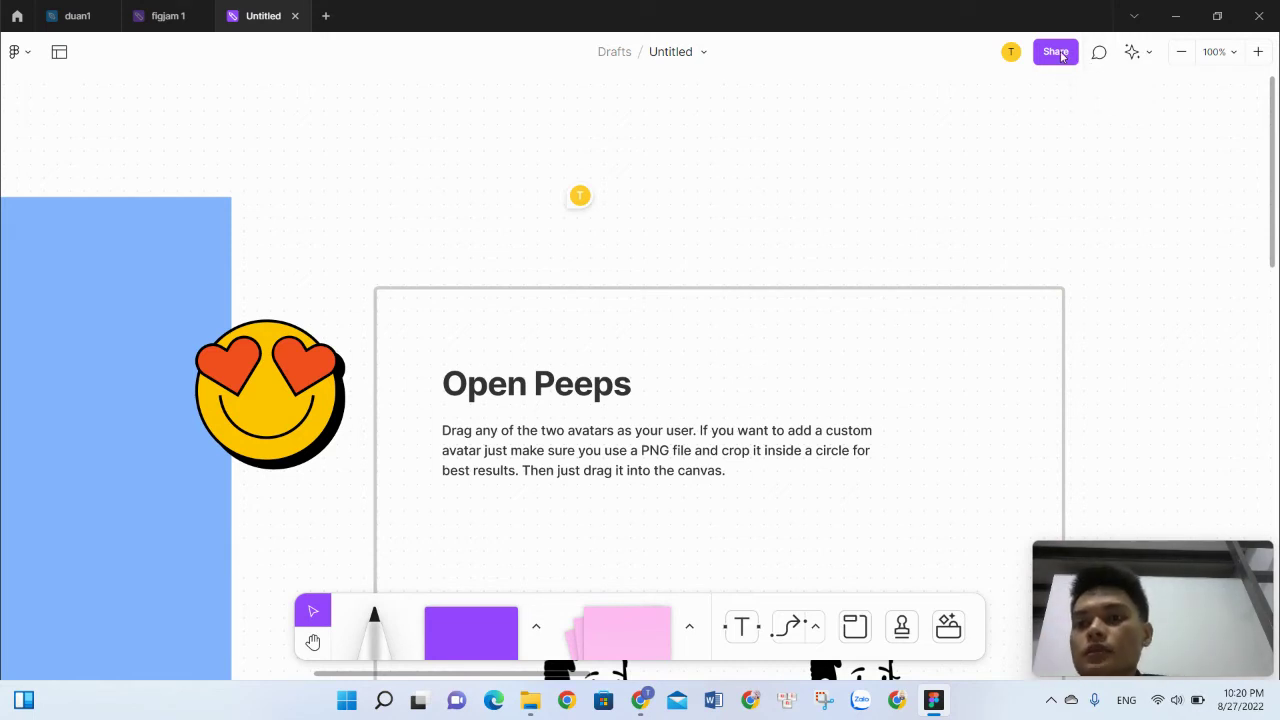
Open the board's Share dialog showing invite options and link access
{"action": "left_click", "coordinate": [1058, 53]}
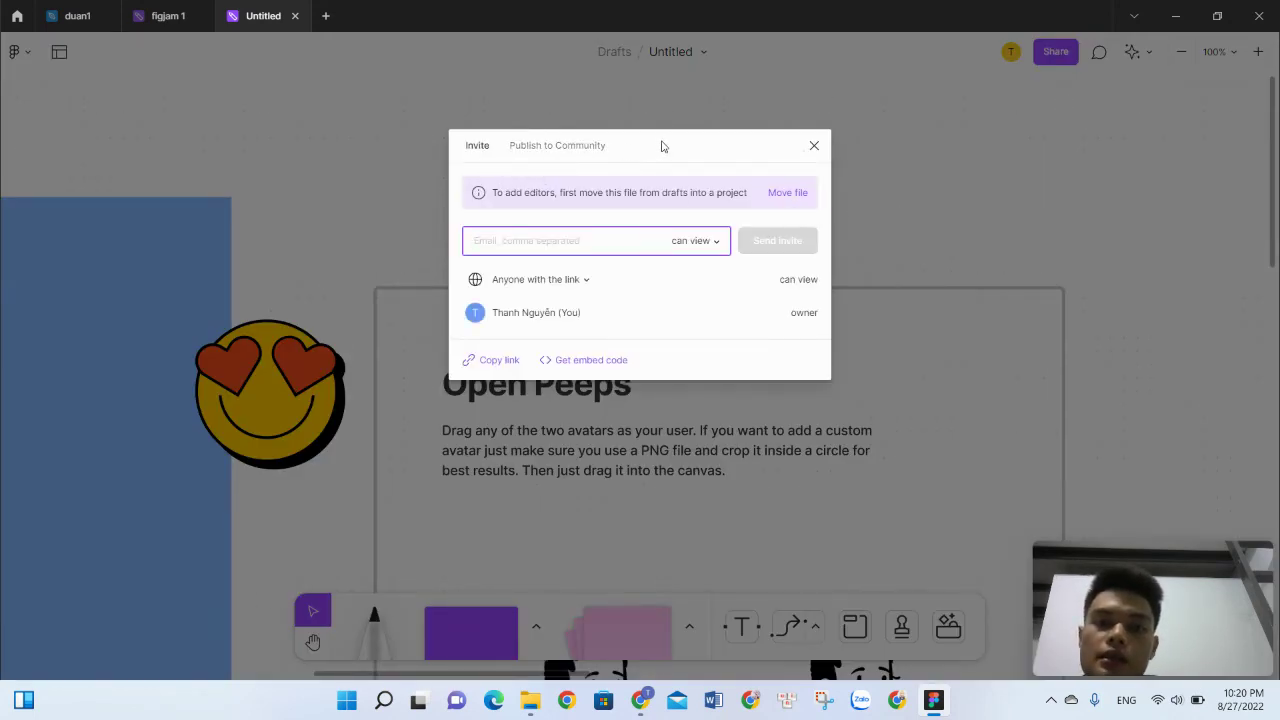
{"action": "left_click", "coordinate": [663, 146]}
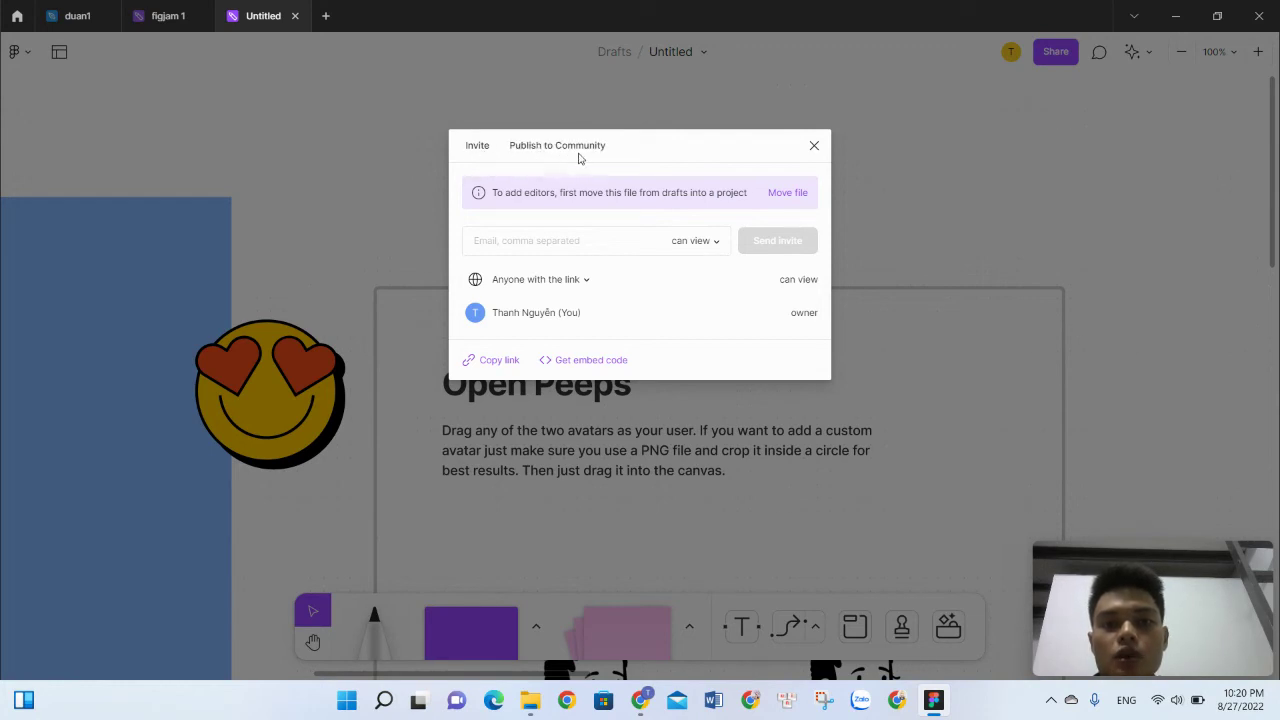
{"action": "left_click", "coordinate": [590, 150]}
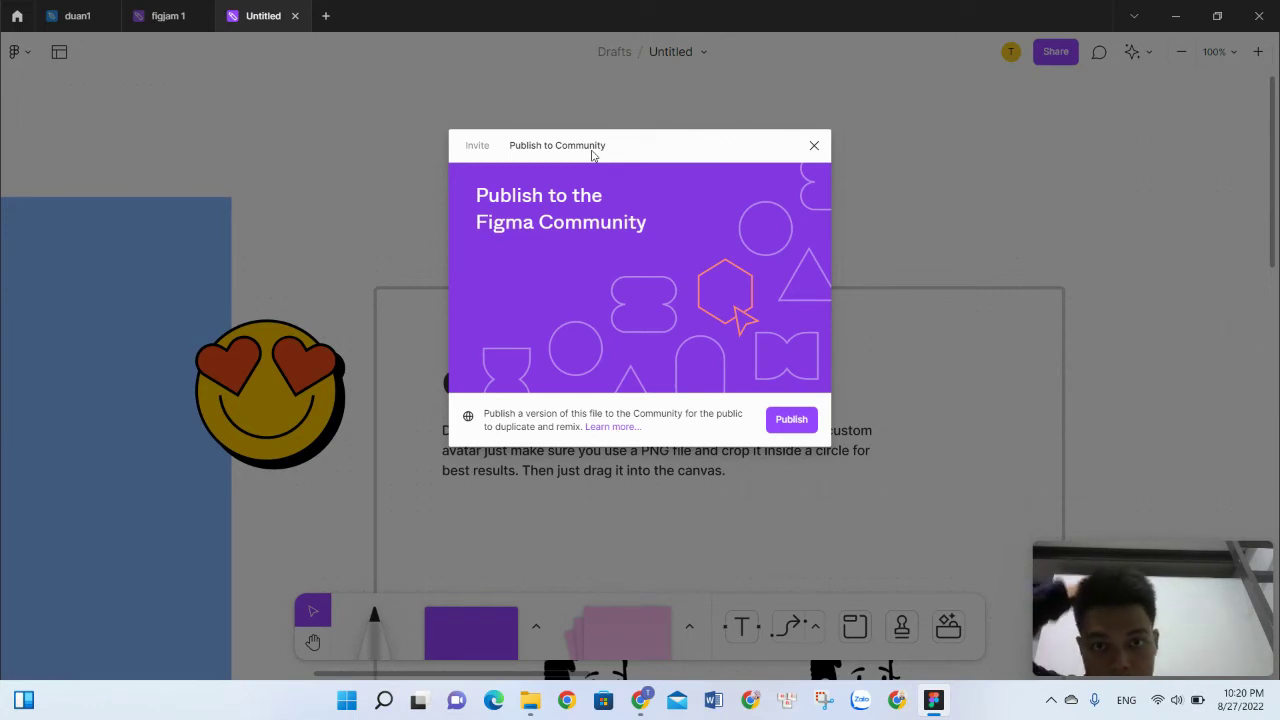
{"action": "left_click", "coordinate": [466, 146]}
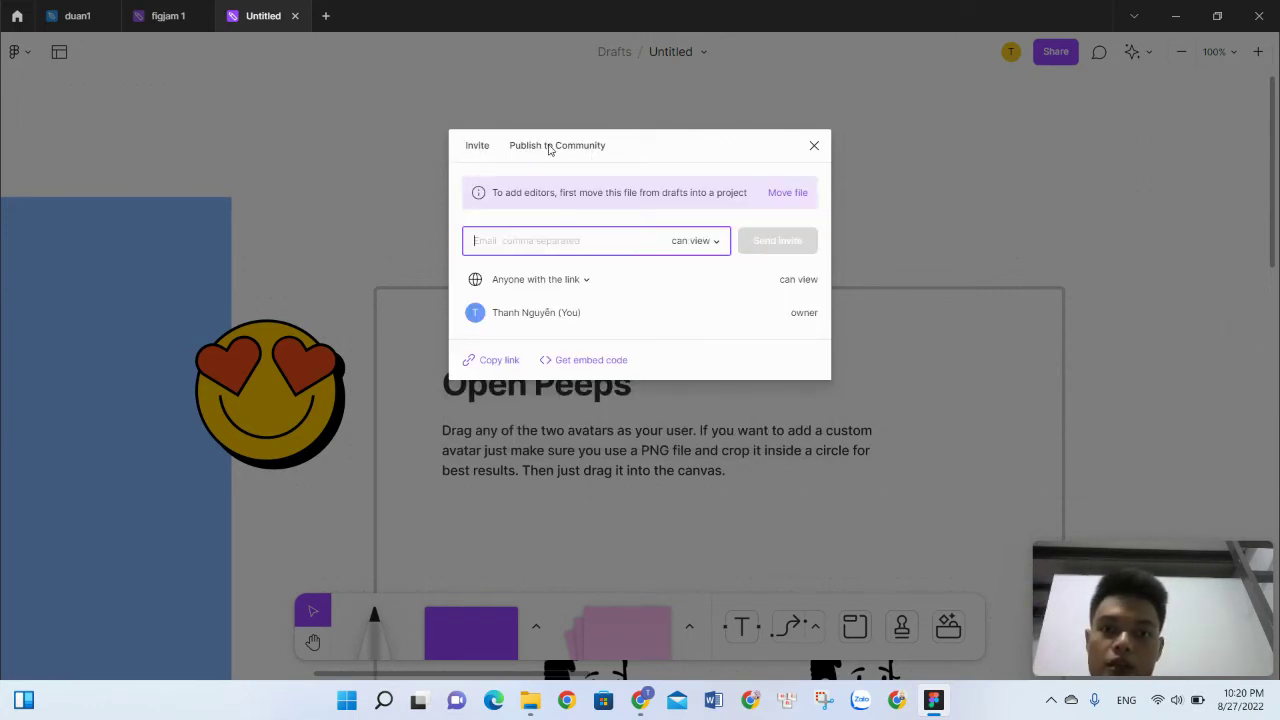
{"action": "left_click", "coordinate": [532, 148]}
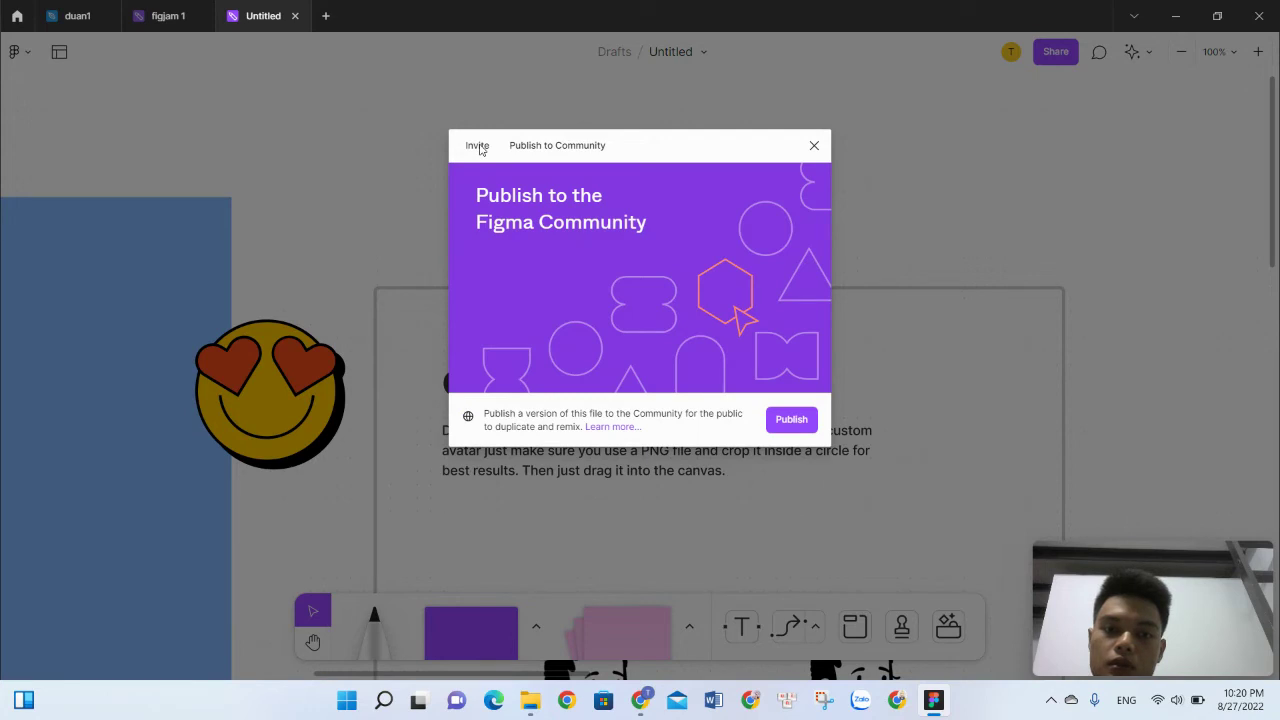
{"action": "left_click", "coordinate": [478, 146]}
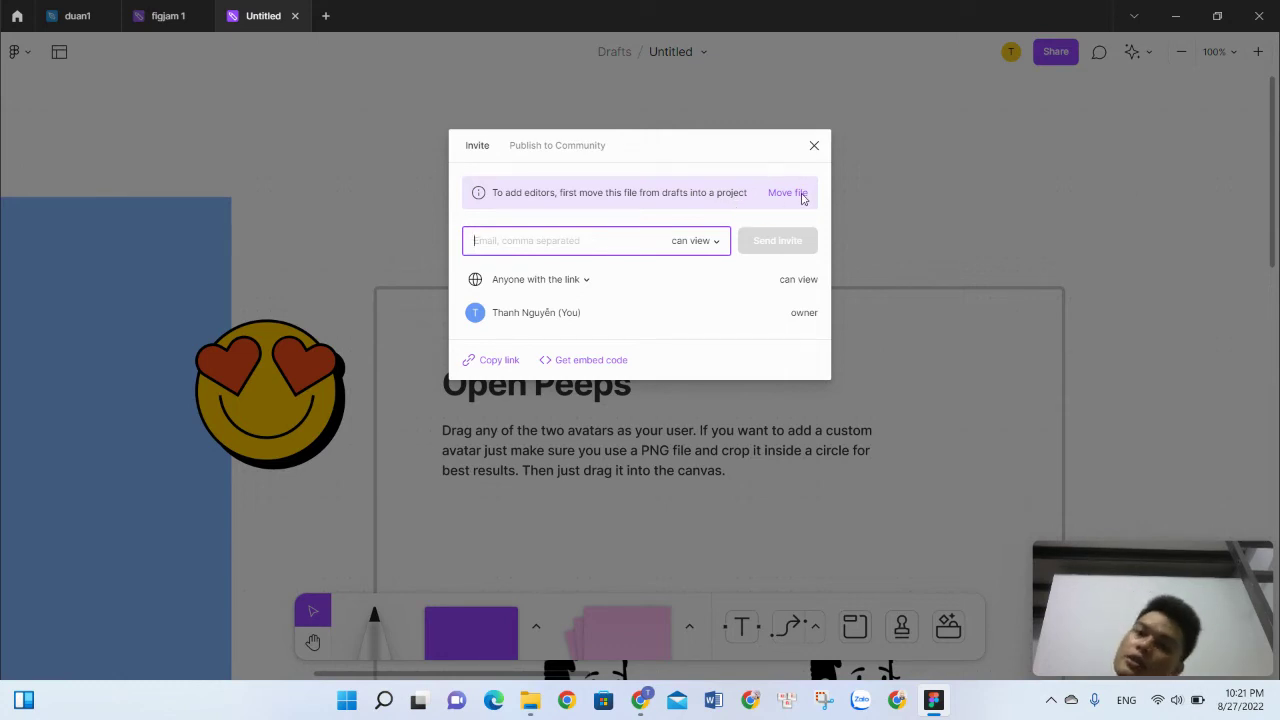
Choose Move file, then Move to project, to take the board out of Drafts
{"action": "left_click", "coordinate": [800, 198]}
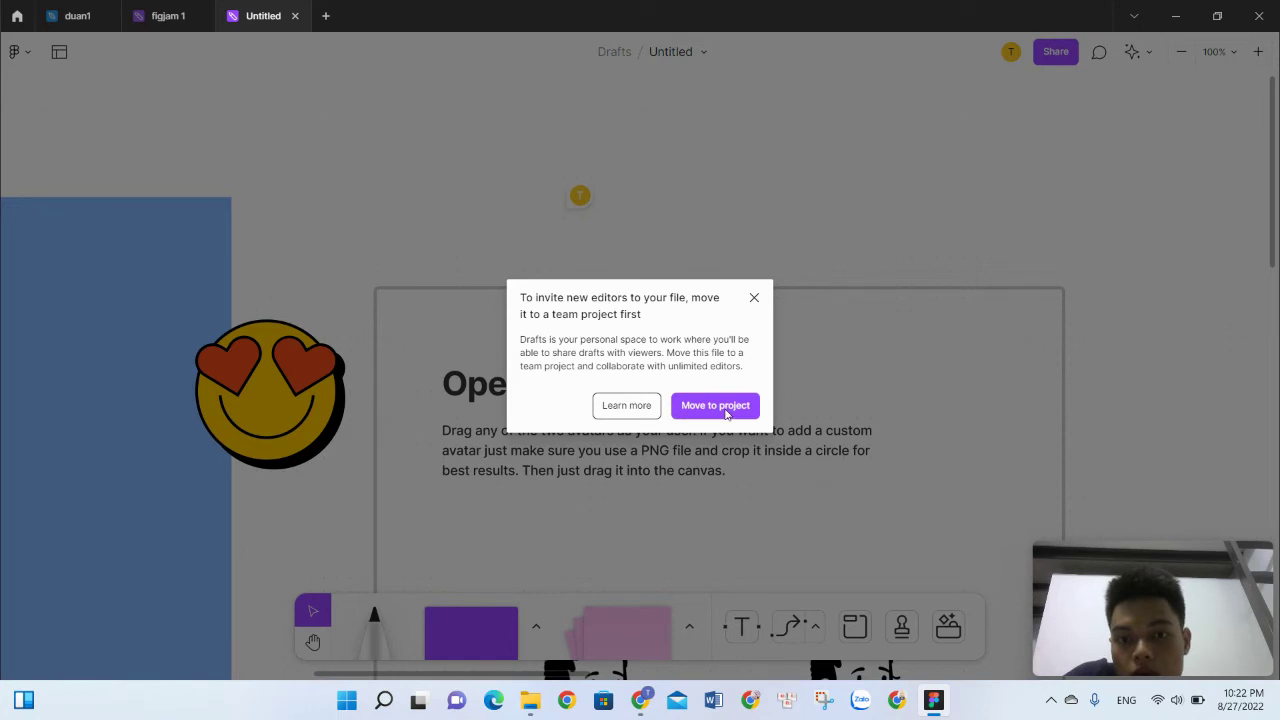
{"action": "left_click", "coordinate": [724, 410]}
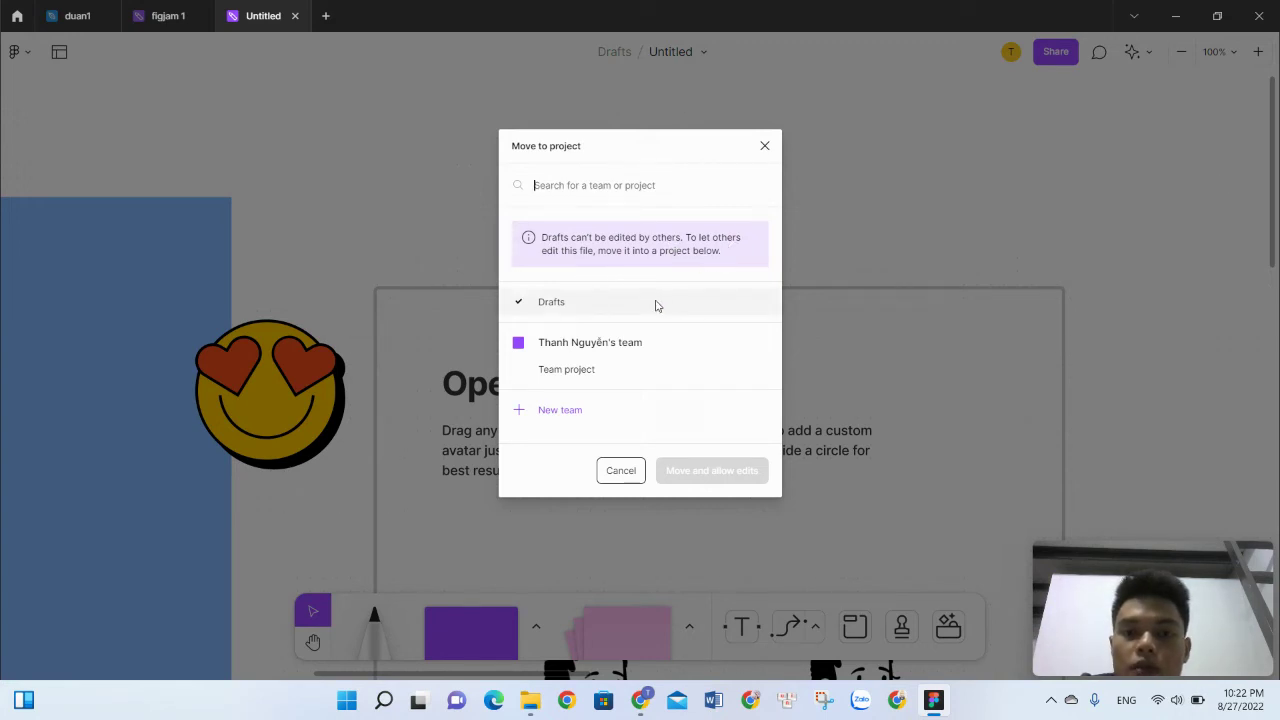
Cancel the move and focus the invitee e-mail field in the Share dialog
{"action": "left_click", "coordinate": [533, 308]}
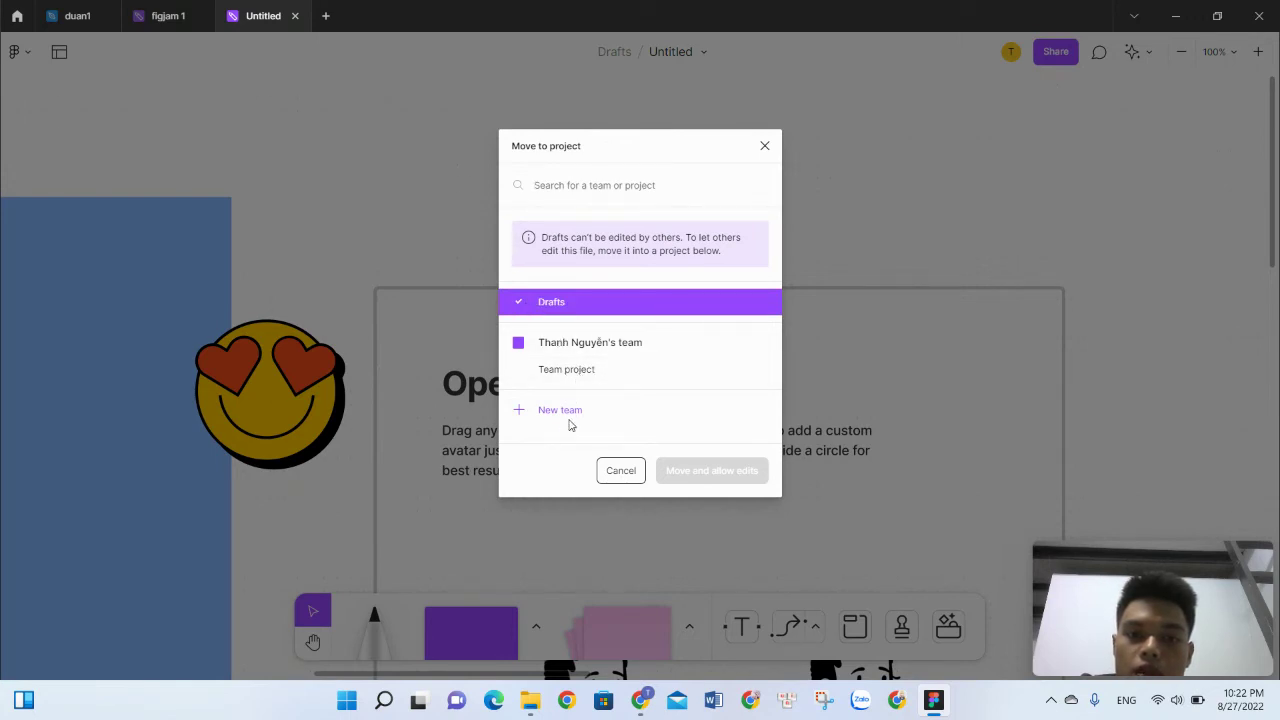
{"action": "left_click", "coordinate": [610, 473]}
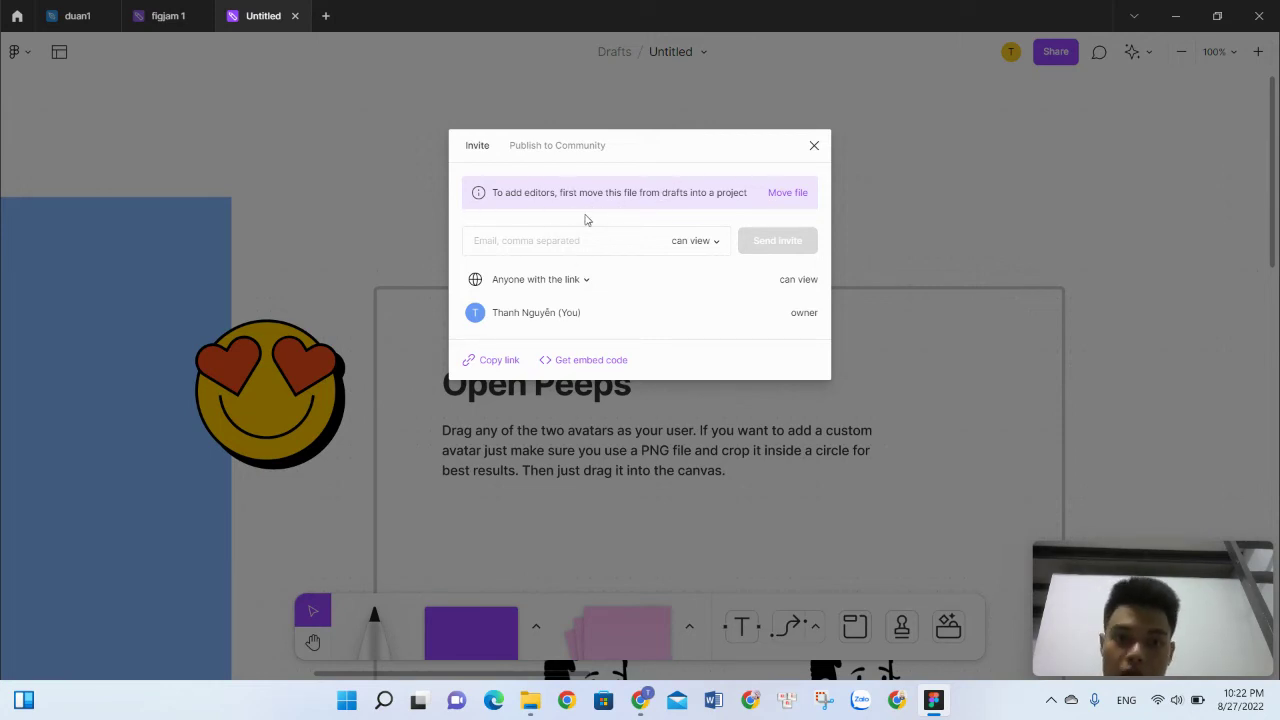
{"action": "left_click", "coordinate": [510, 243]}
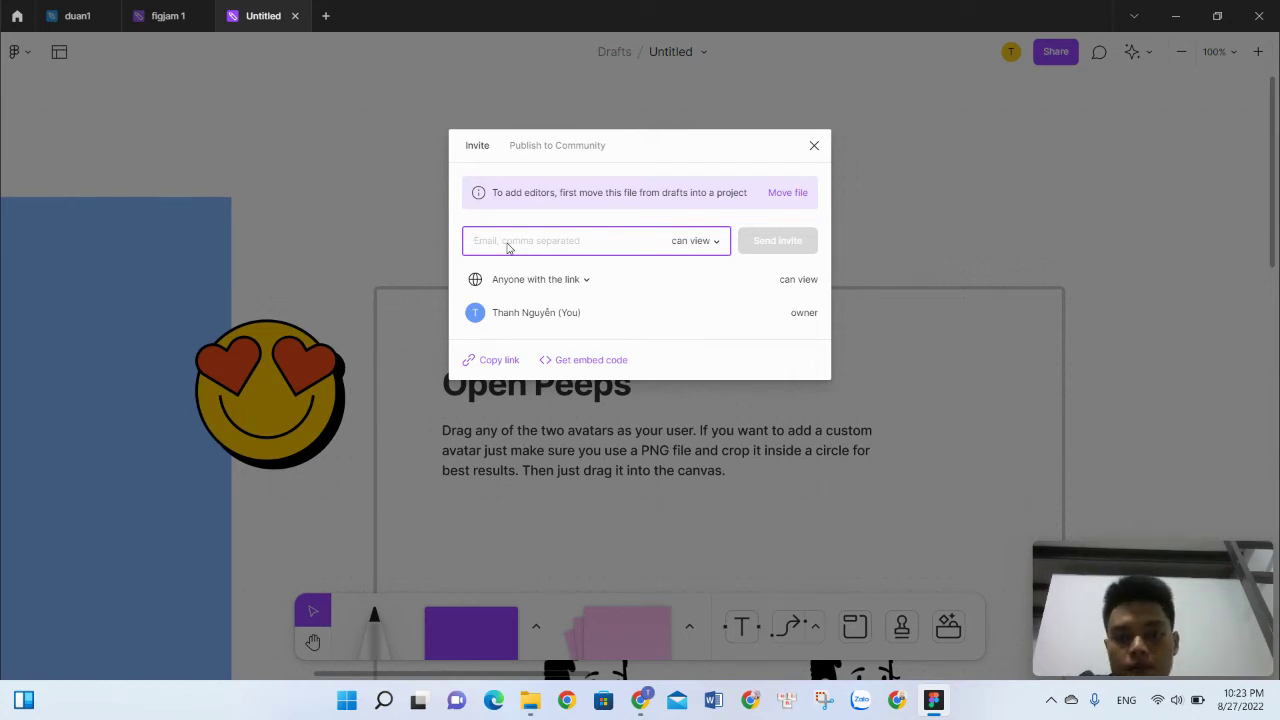
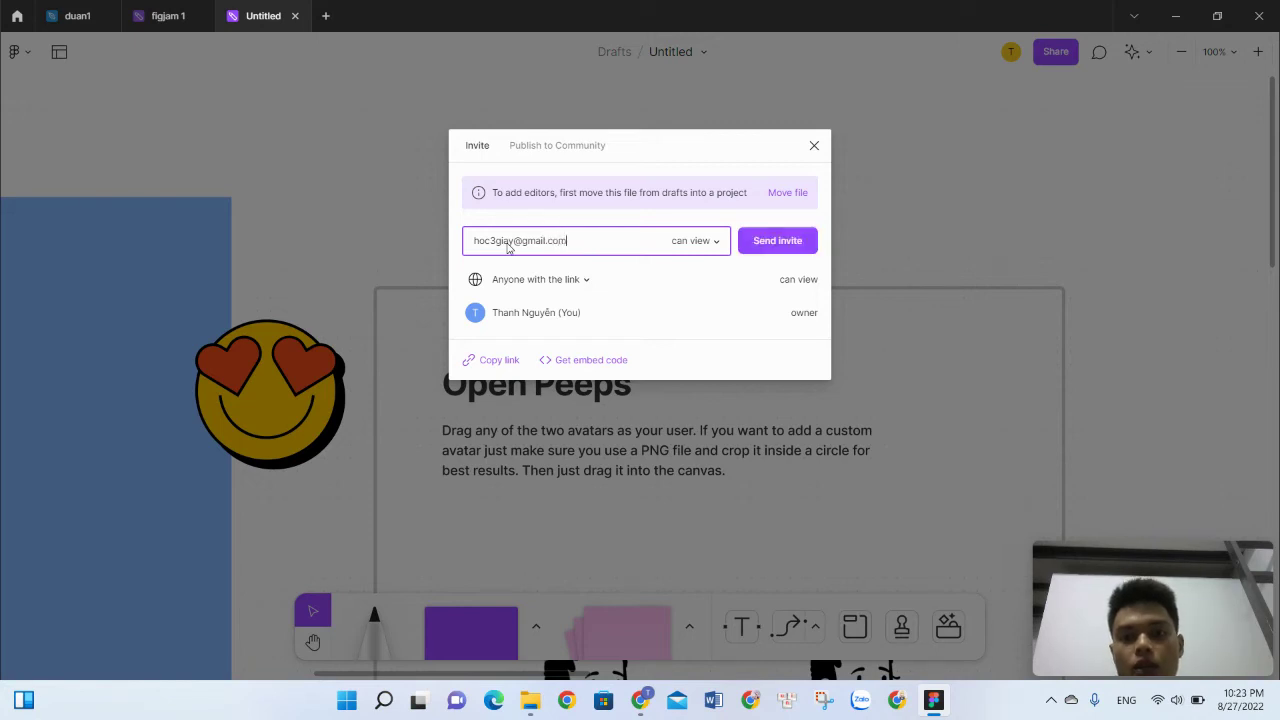
Enter the collaborator's e-mail, set permission to 'can edit', and send the invite
{"action": "left_click", "coordinate": [712, 245]}
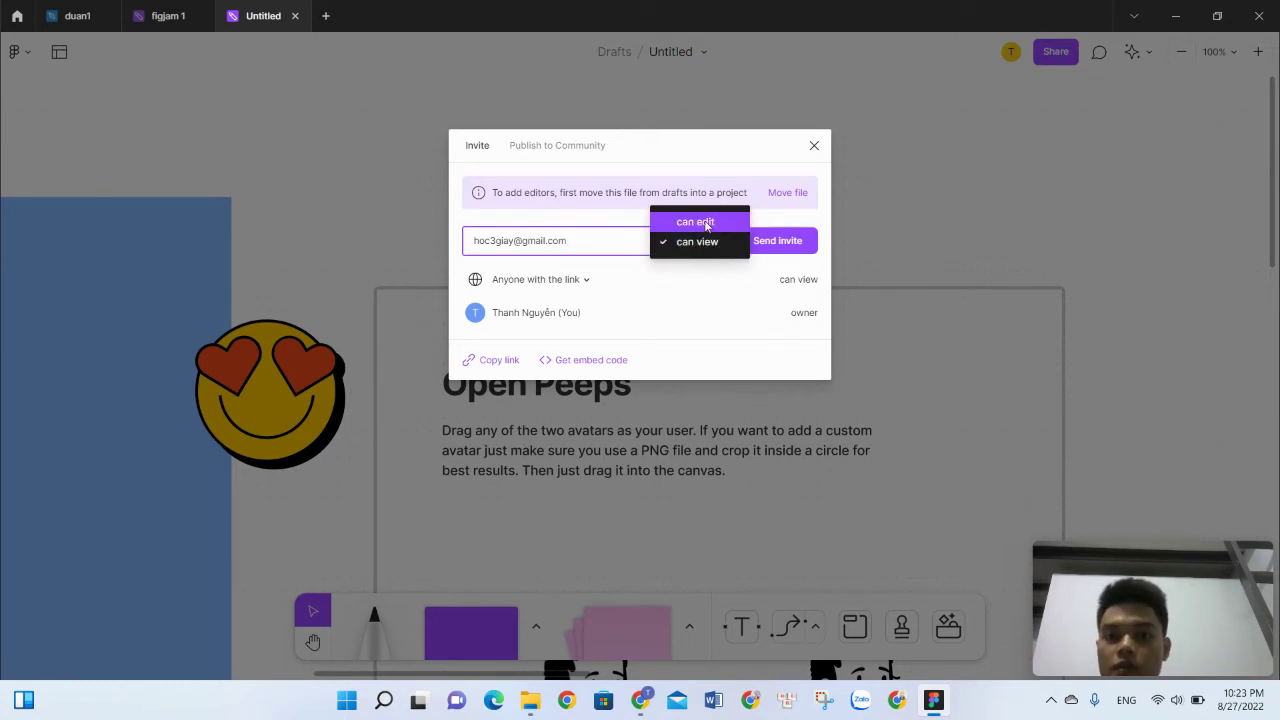
{"action": "left_click", "coordinate": [706, 223]}
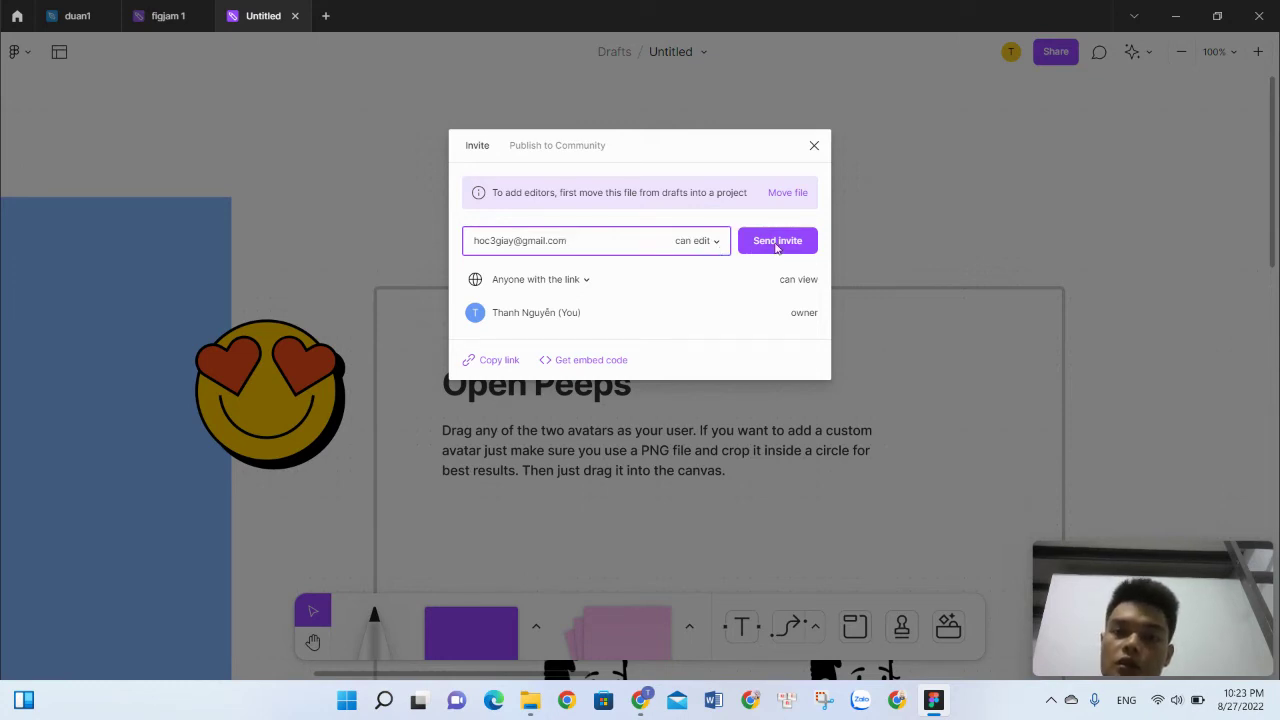
{"action": "left_click", "coordinate": [778, 241]}
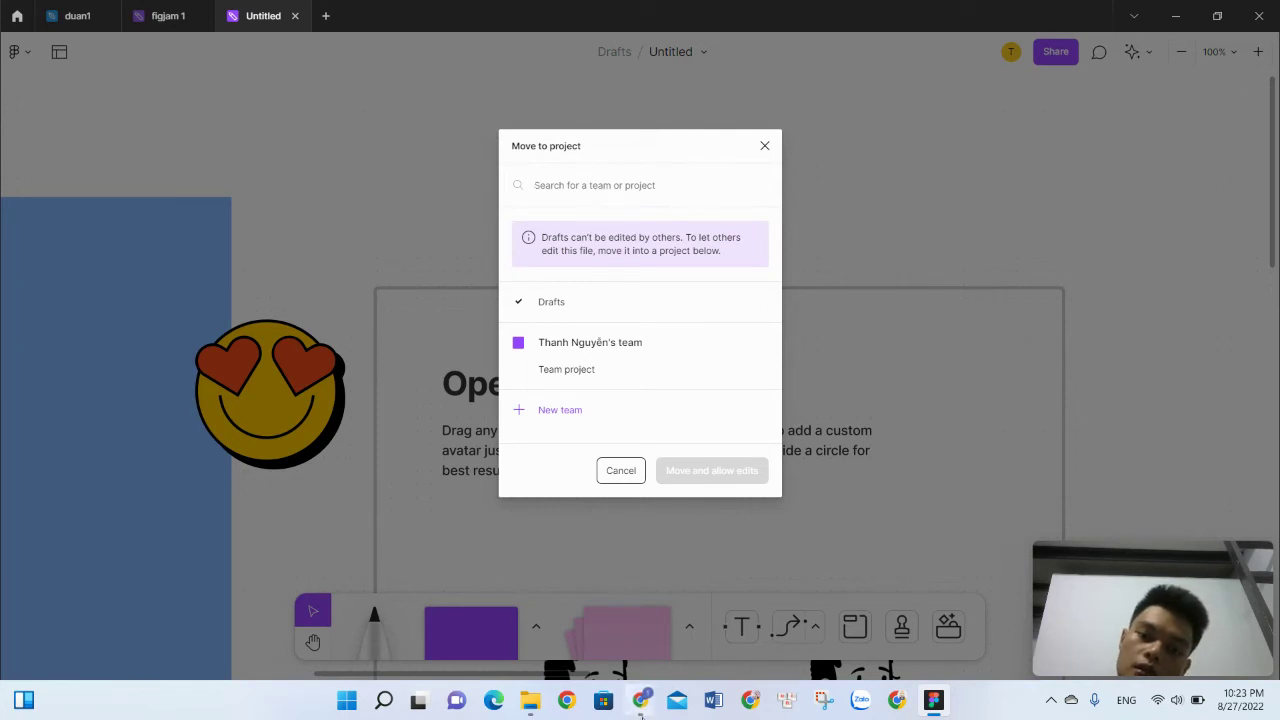
{"action": "left_click", "coordinate": [575, 615]}
{"action": "left_click", "coordinate": [483, 259]}
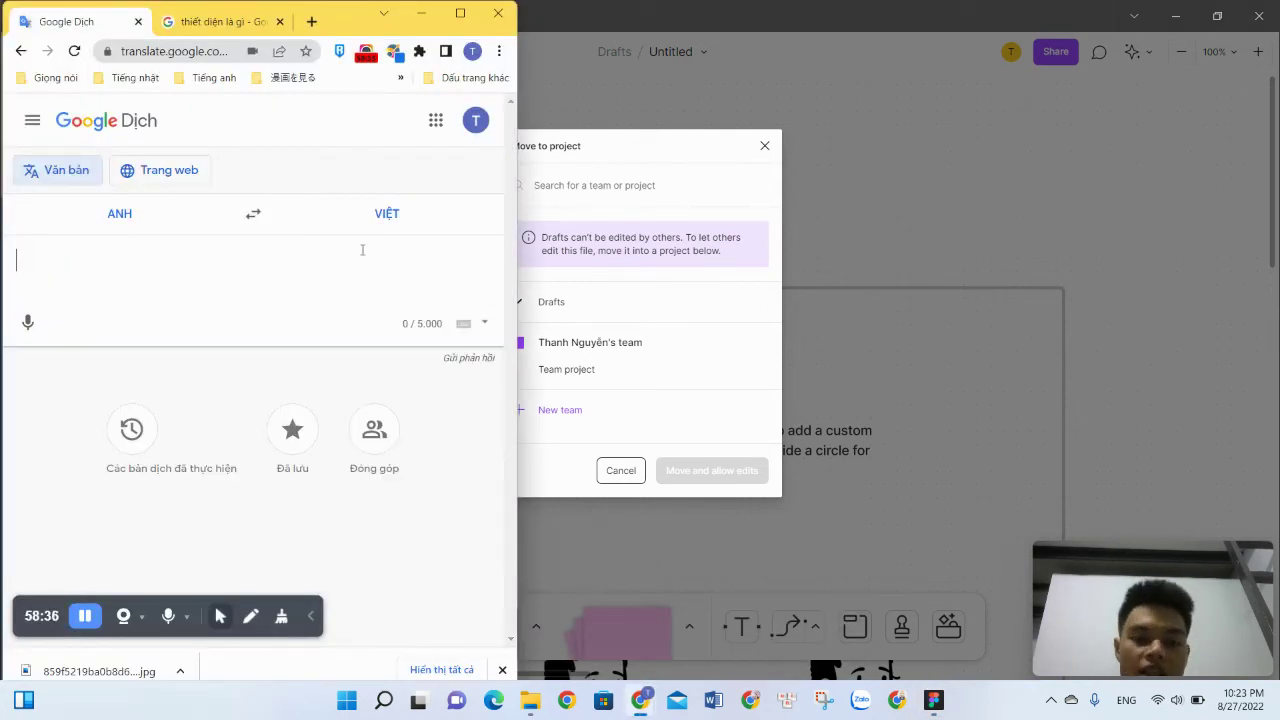
{"action": "type", "text": "project"}
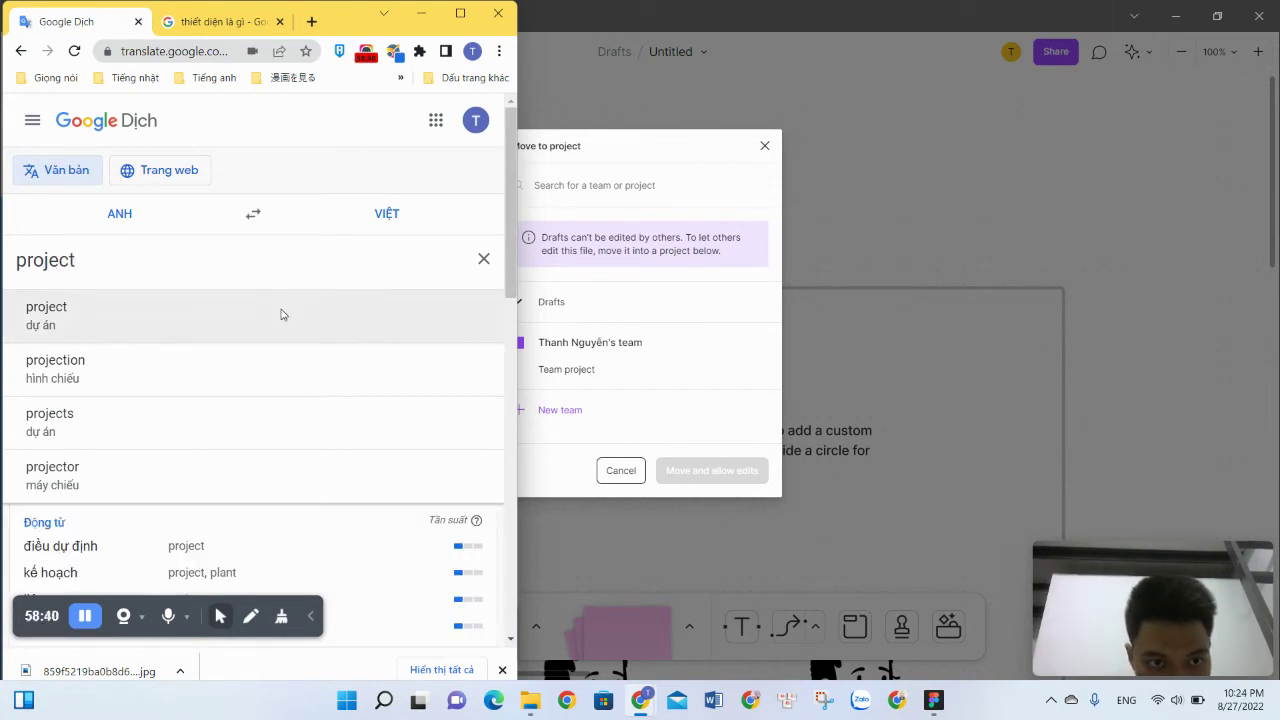
{"action": "left_click", "coordinate": [280, 314]}
{"action": "left_click", "coordinate": [82, 325]}
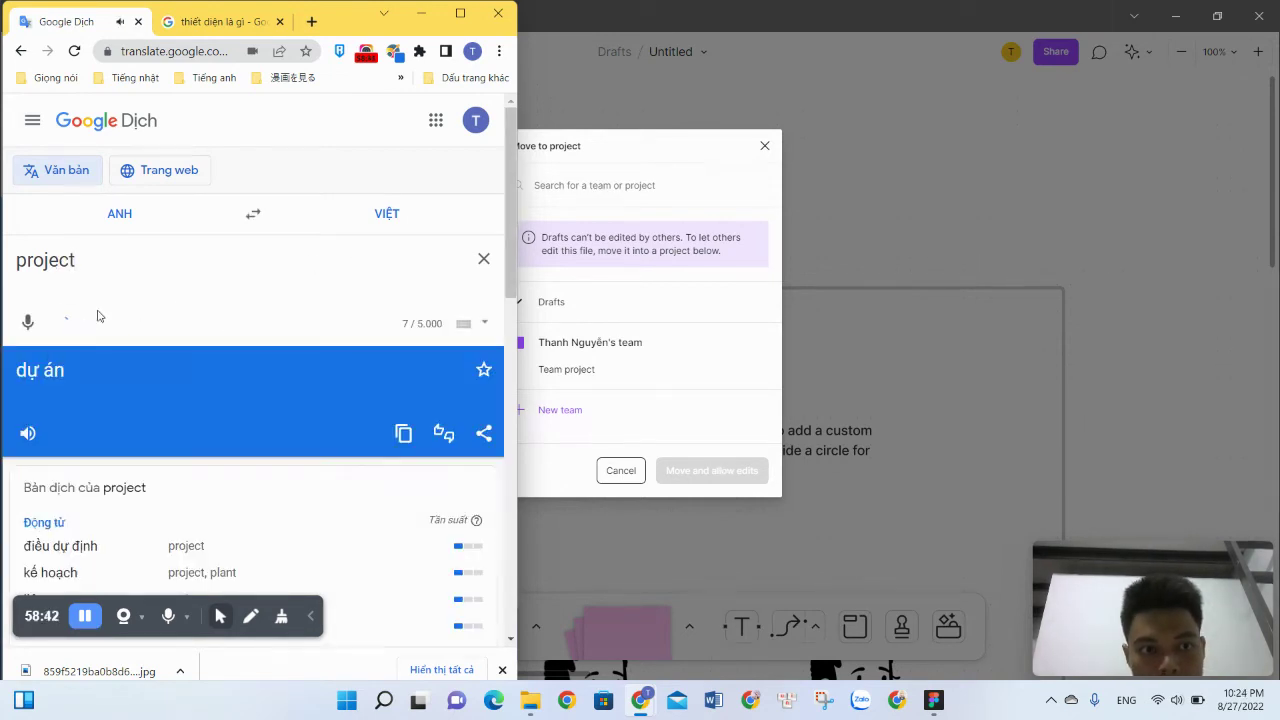
{"action": "left_click", "coordinate": [697, 147]}
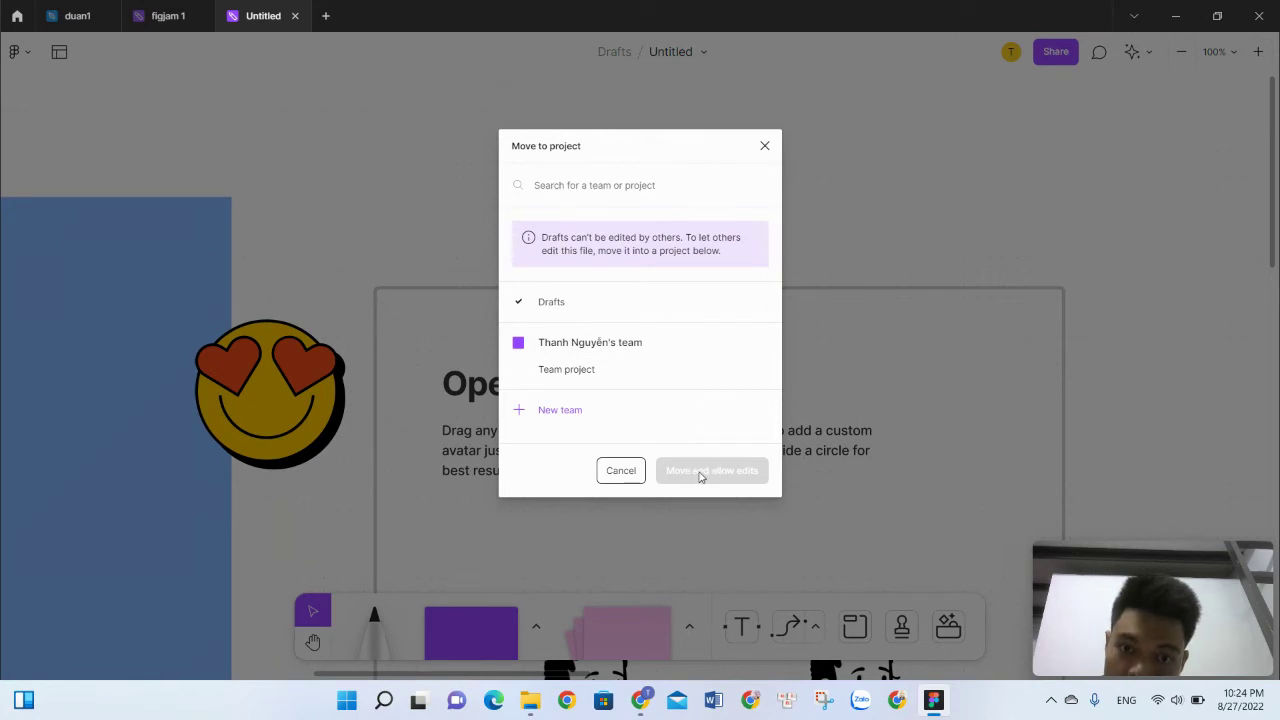
Move the Untitled board into Team project using 'Move and allow edits'
{"action": "left_click", "coordinate": [548, 314]}
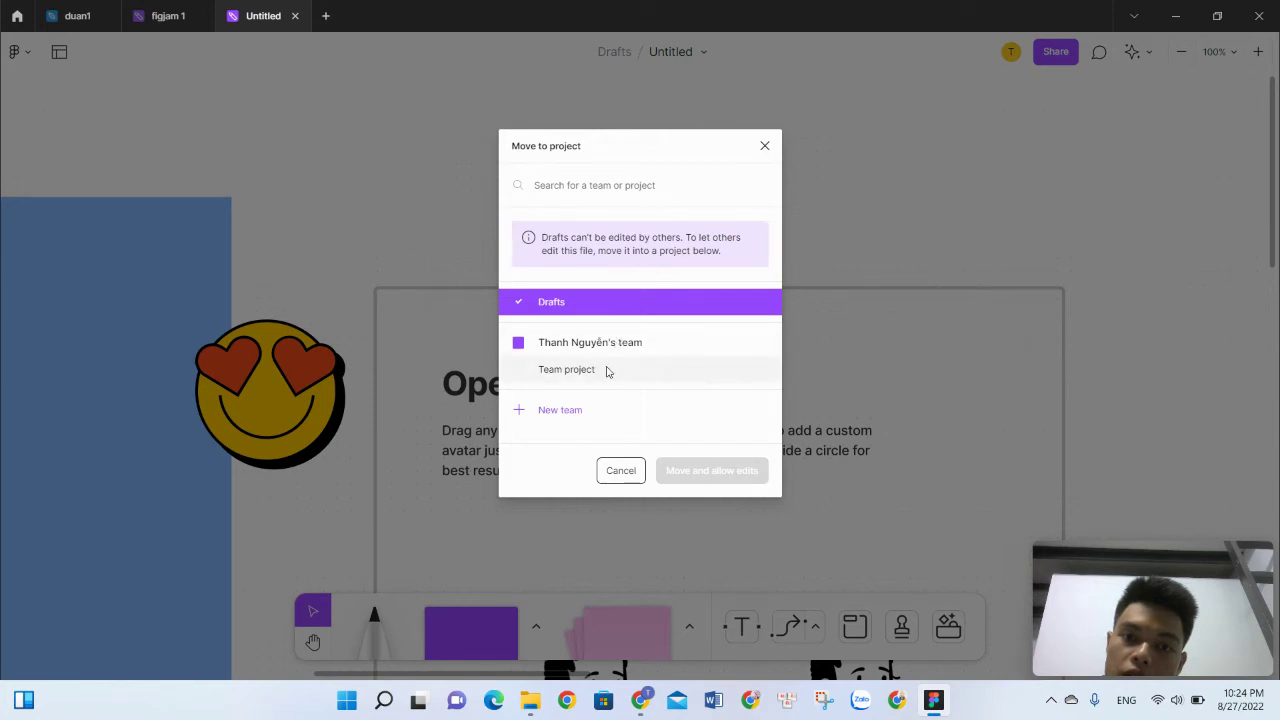
{"action": "left_click", "coordinate": [589, 376]}
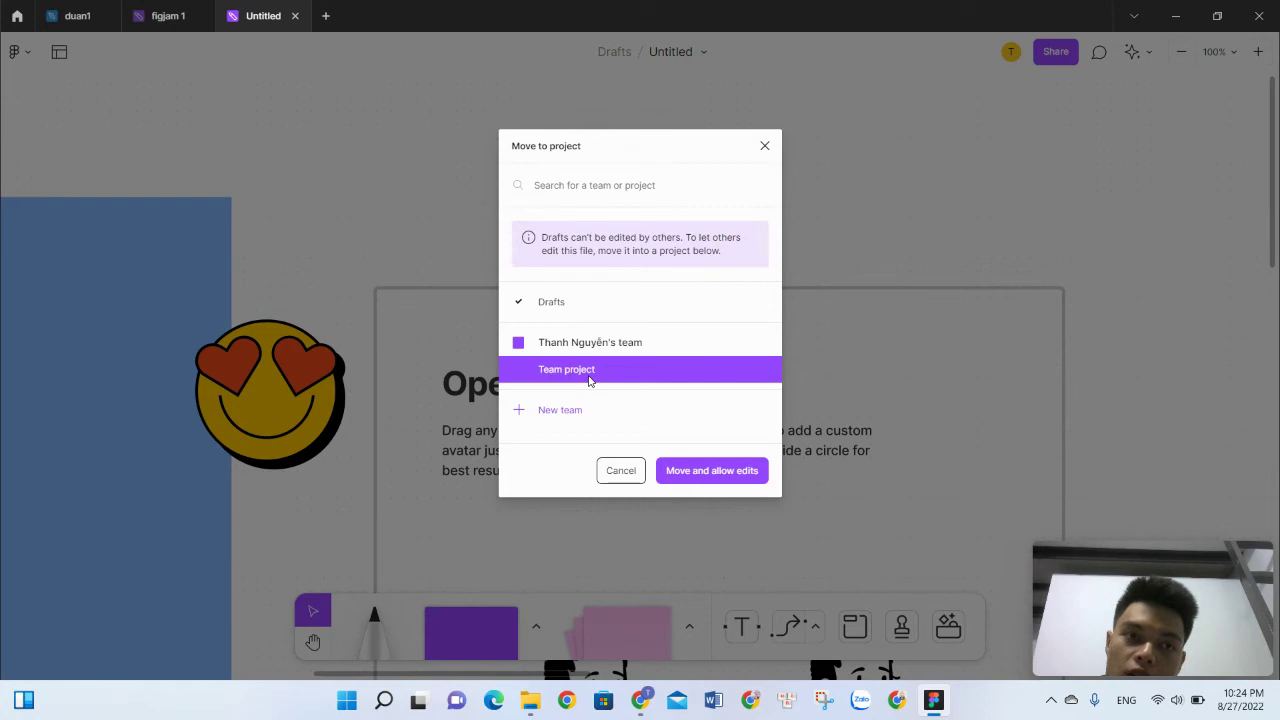
{"action": "left_click", "coordinate": [725, 478]}
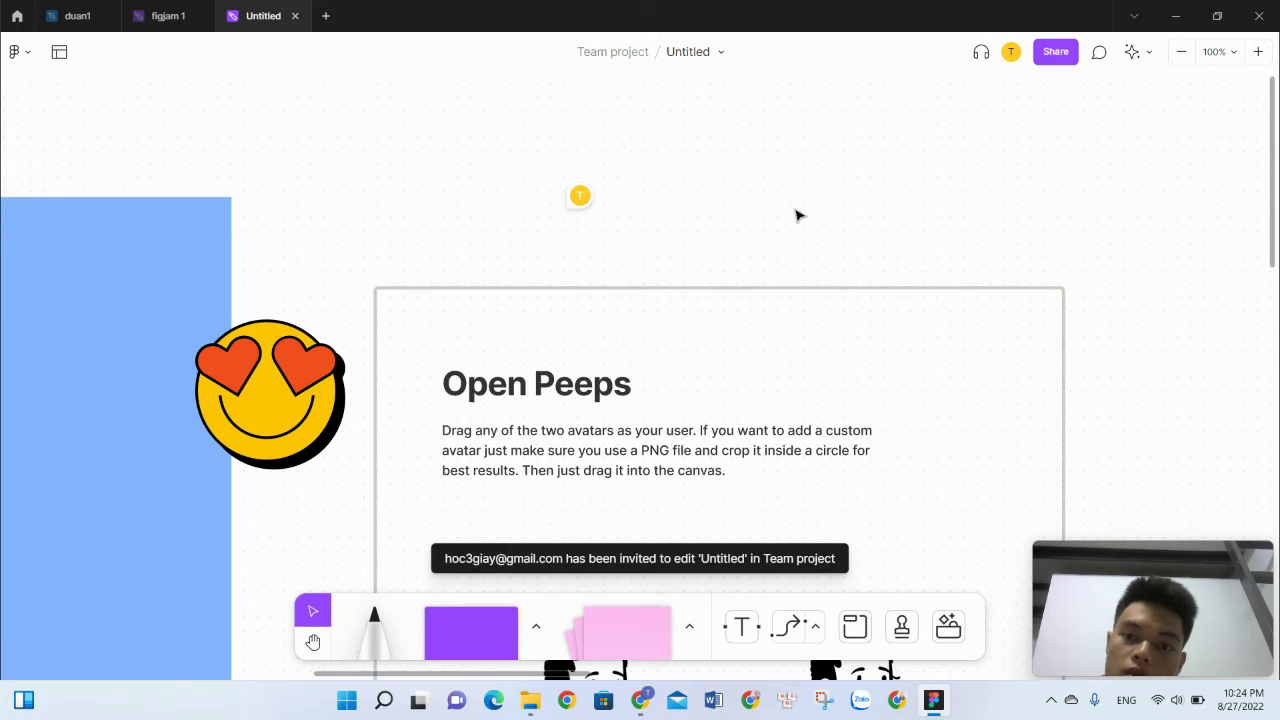
{"action": "scroll", "coordinate": [1125, 280], "scroll_direction": "down", "scroll_amount": 1}
{"action": "scroll", "coordinate": [897, 320], "scroll_direction": "down", "scroll_amount": 1}
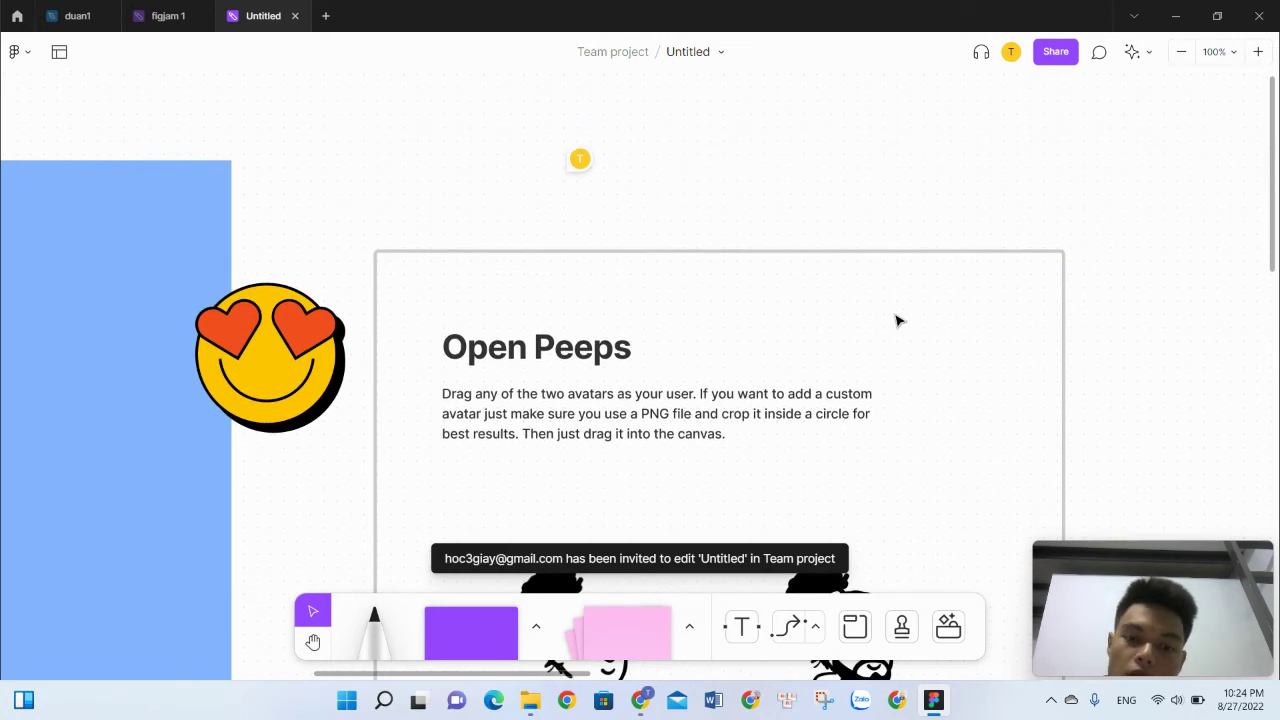
{"action": "scroll", "coordinate": [897, 320], "scroll_direction": "down", "scroll_amount": 1}
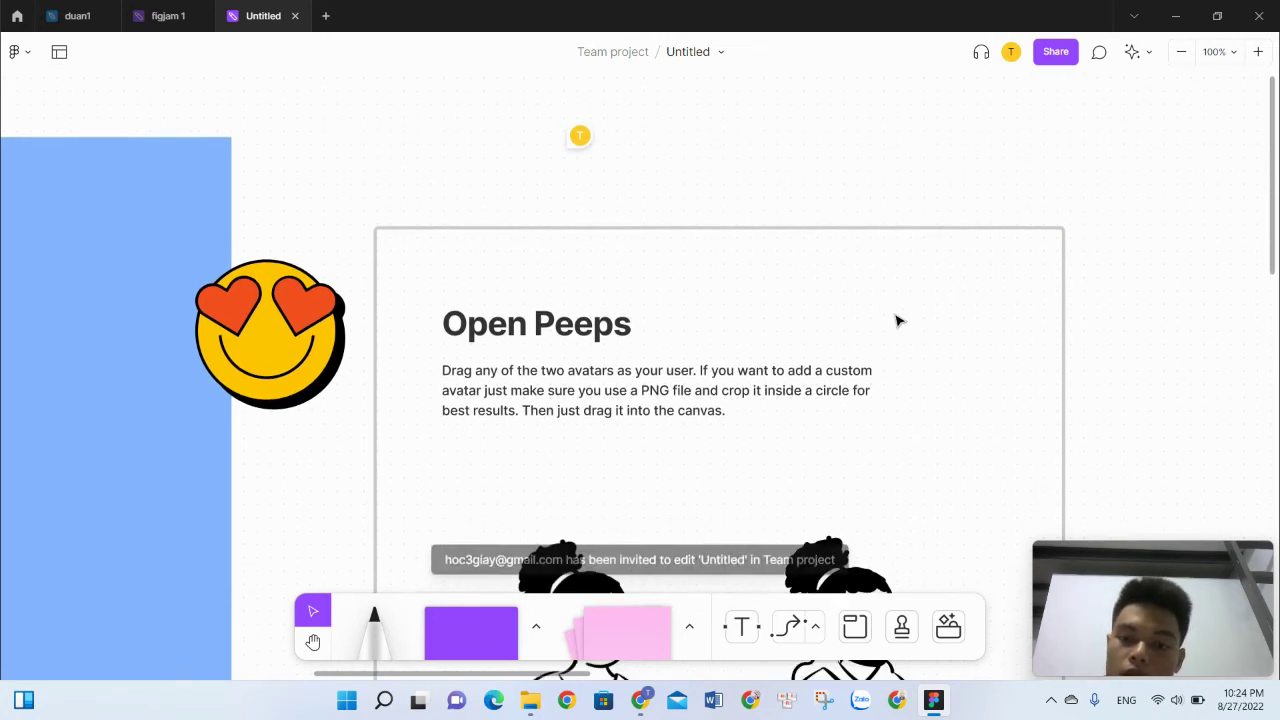
Open gmail.com in a new maximized Chrome window and check which Google account is signed in
{"action": "left_click", "coordinate": [897, 700]}
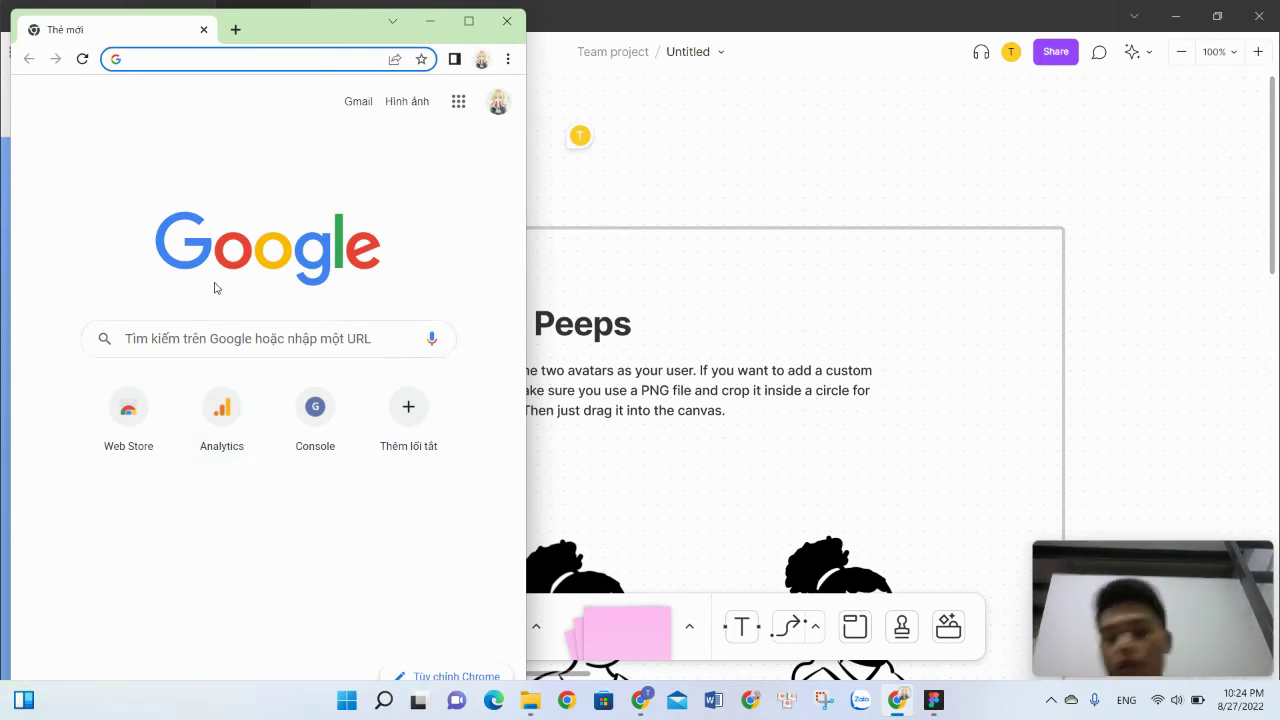
{"action": "left_click", "coordinate": [195, 62]}
{"action": "type", "text": "gmail"}
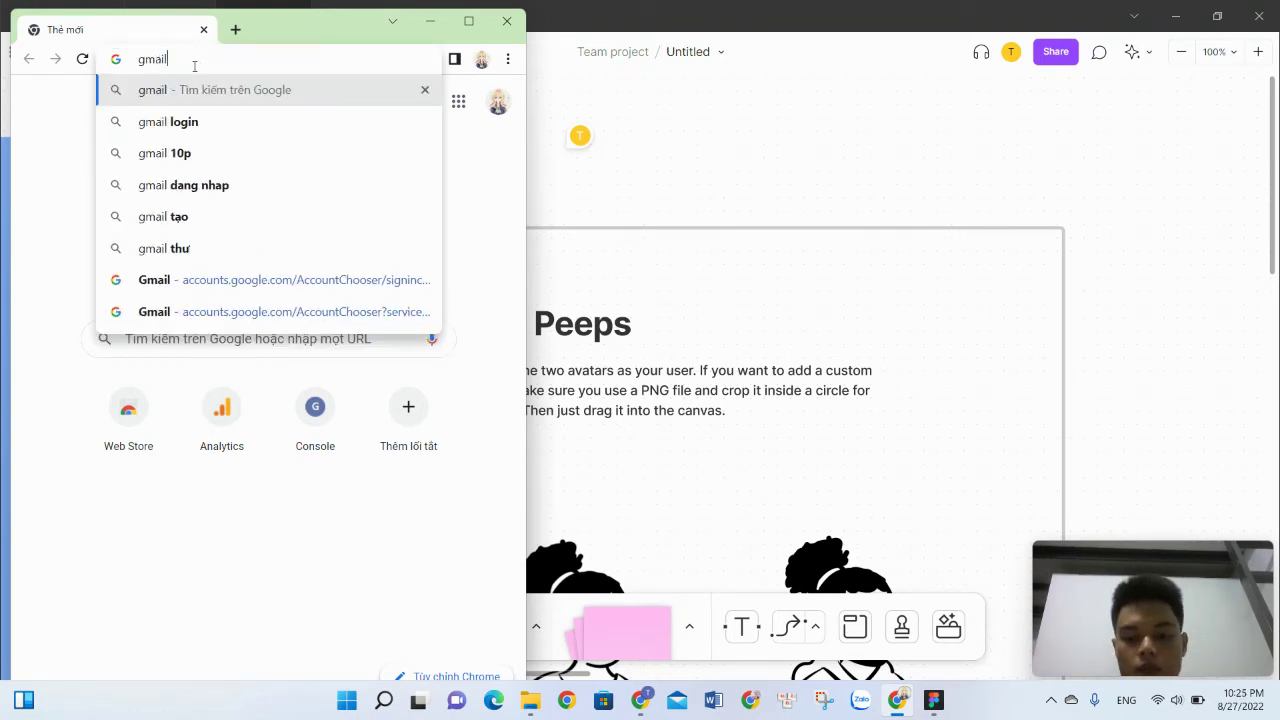
{"action": "type", "text": ".com"}
{"action": "key", "text": "Return"}
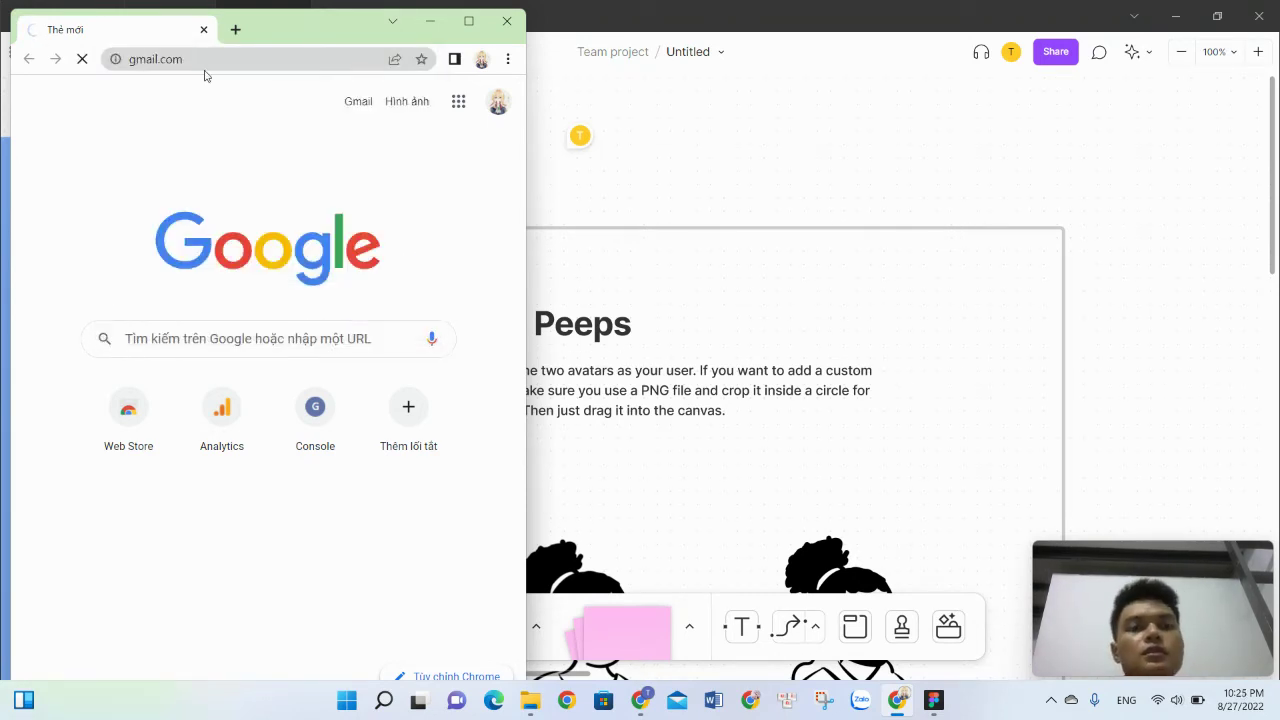
{"action": "left_click", "coordinate": [468, 21]}
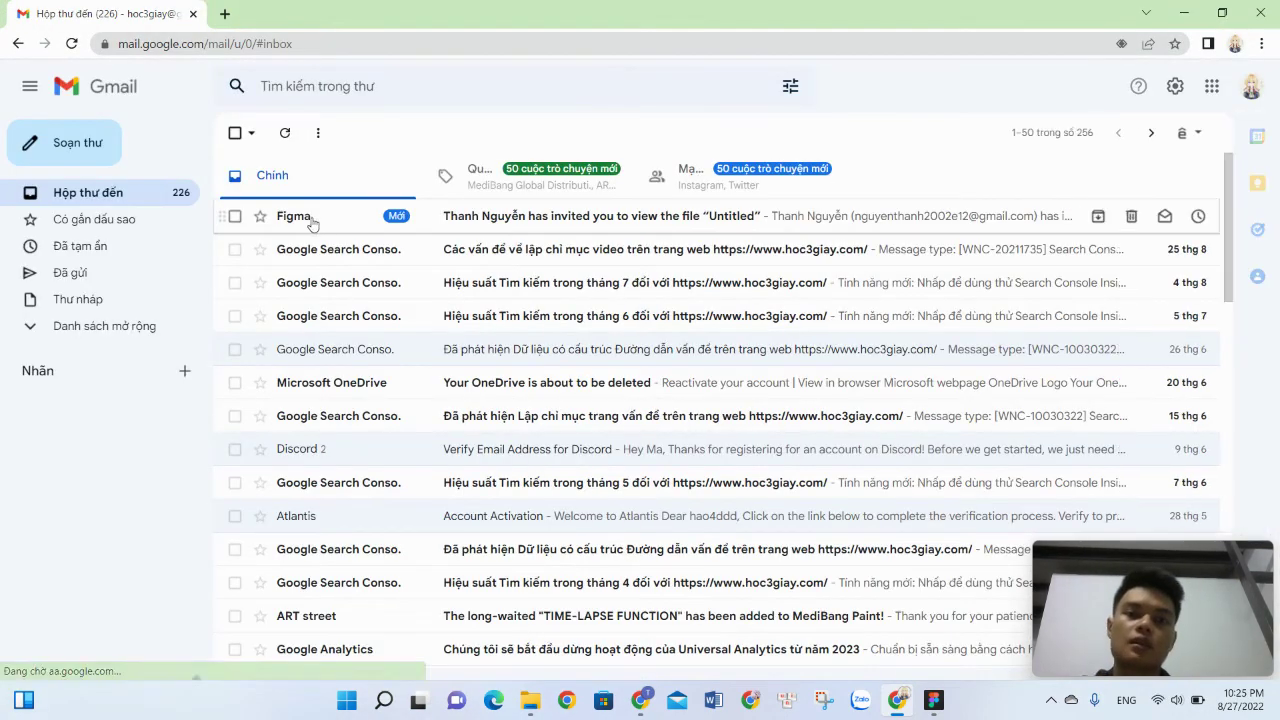
{"action": "left_click", "coordinate": [1251, 87]}
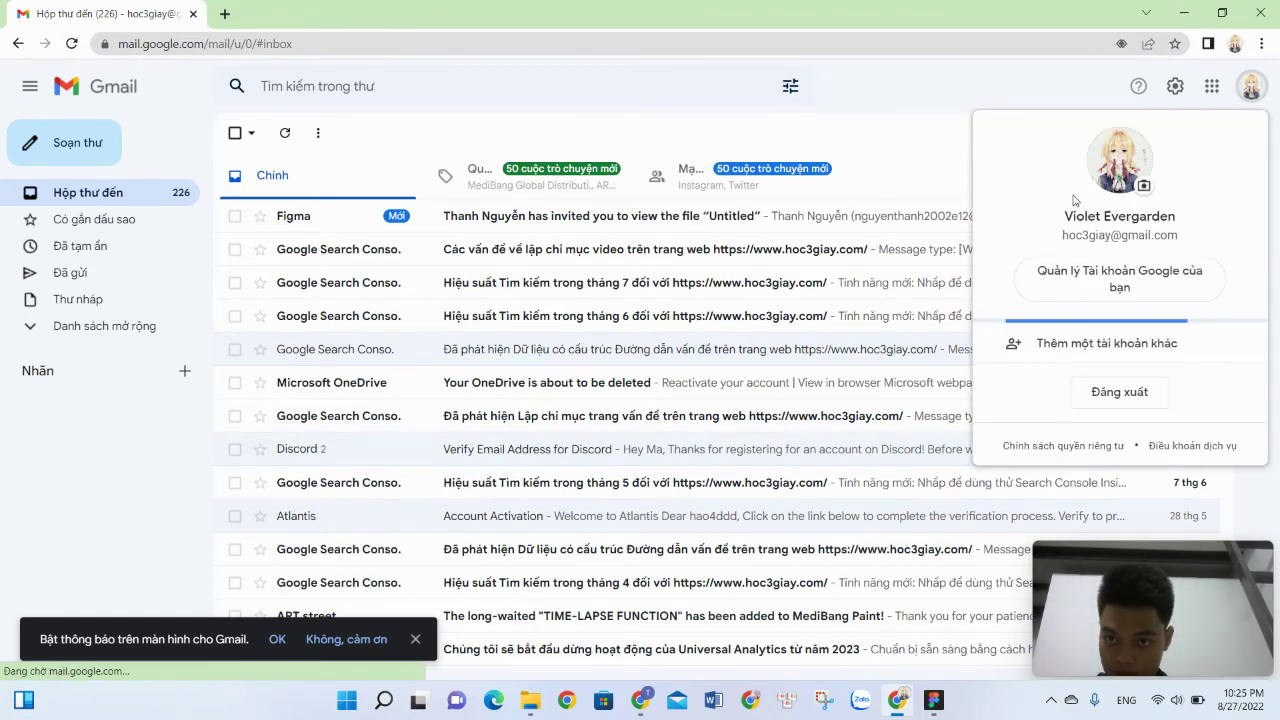
{"action": "left_click_drag", "start_coordinate": [1076, 235], "coordinate": [1184, 240]}
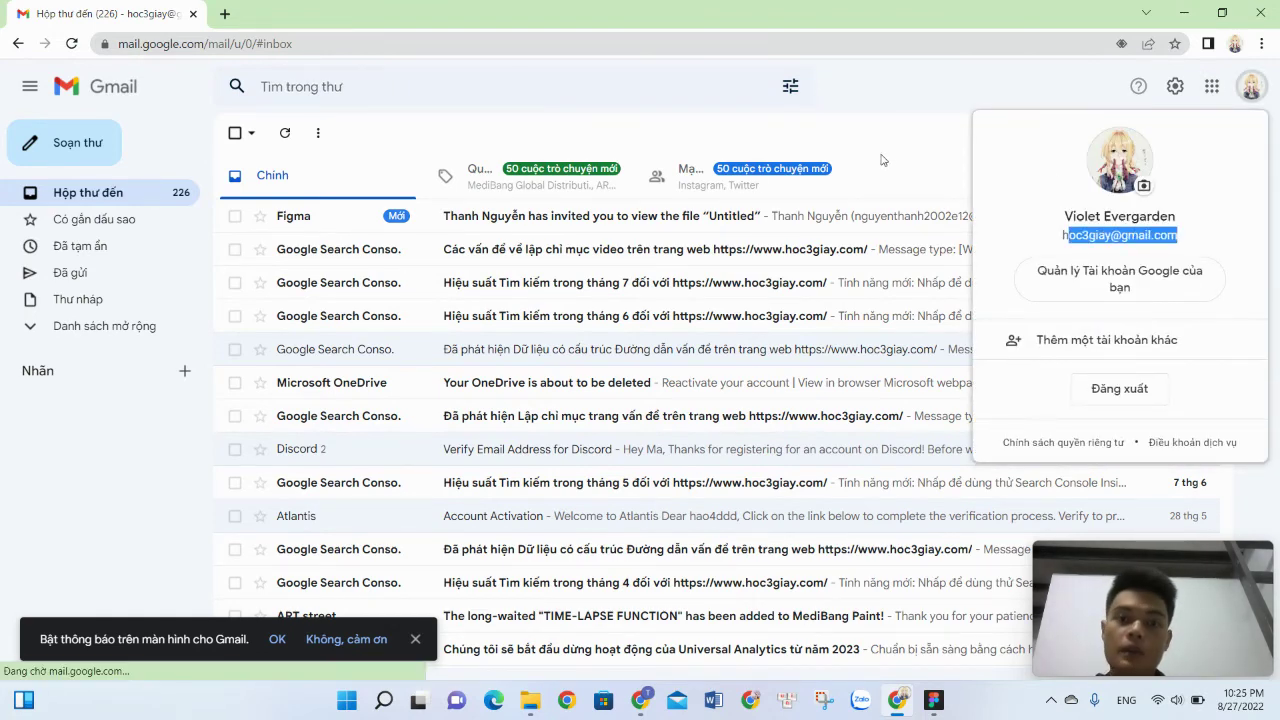
Open the Figma invitation e-mail and follow its Open file link to the Untitled board
{"action": "left_click", "coordinate": [507, 216]}
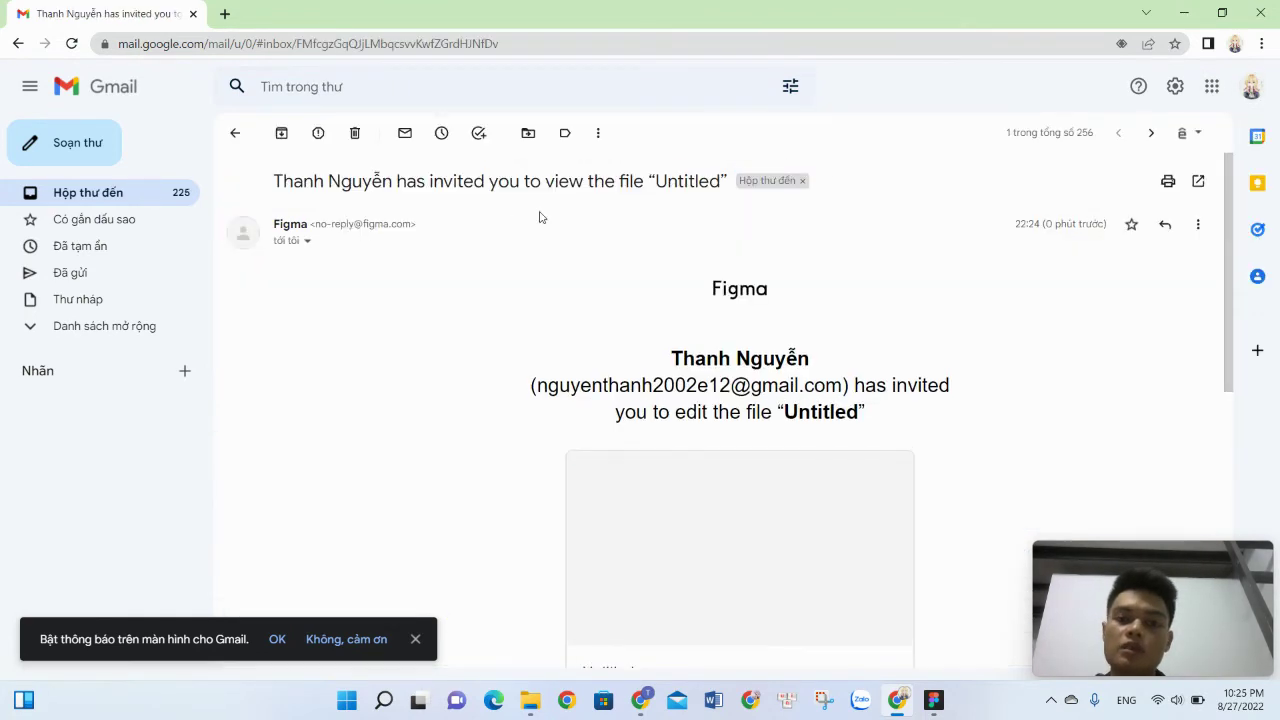
{"action": "left_click_drag", "start_coordinate": [592, 385], "coordinate": [672, 406]}
{"action": "left_click", "coordinate": [960, 374]}
{"action": "scroll", "coordinate": [960, 374], "scroll_direction": "down", "scroll_amount": 2}
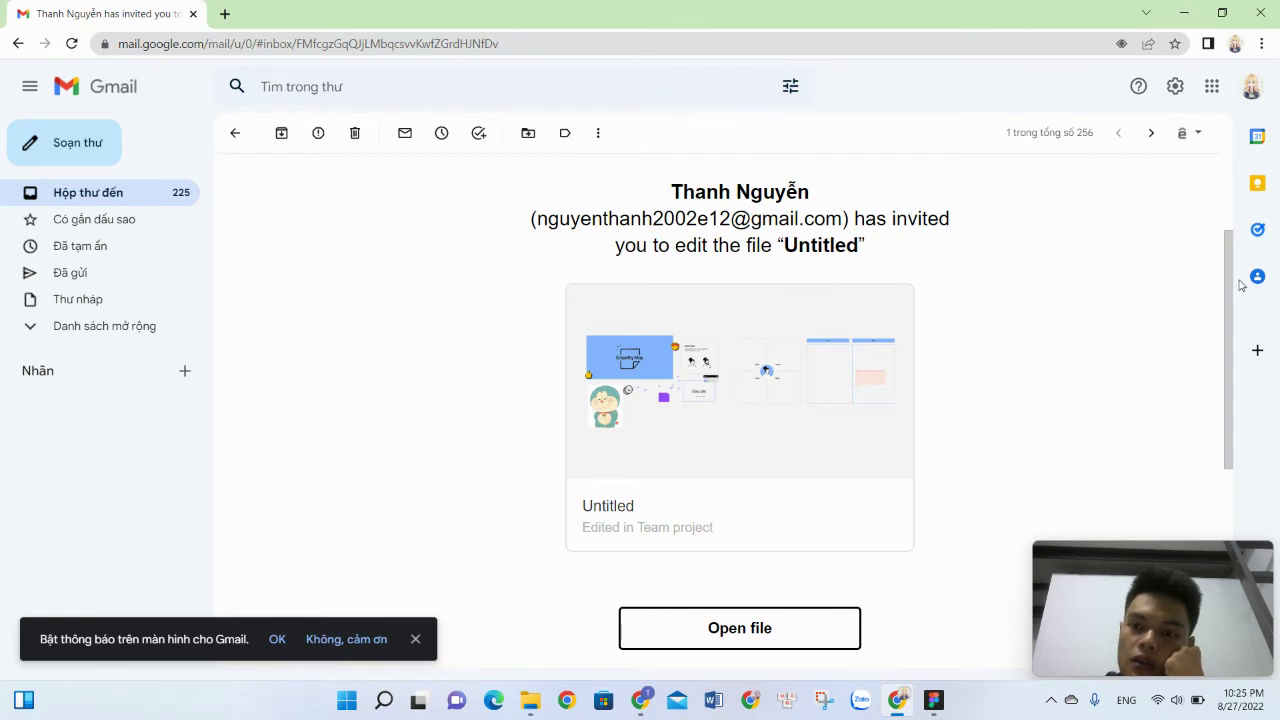
{"action": "scroll", "coordinate": [1225, 320], "scroll_direction": "down", "scroll_amount": 1}
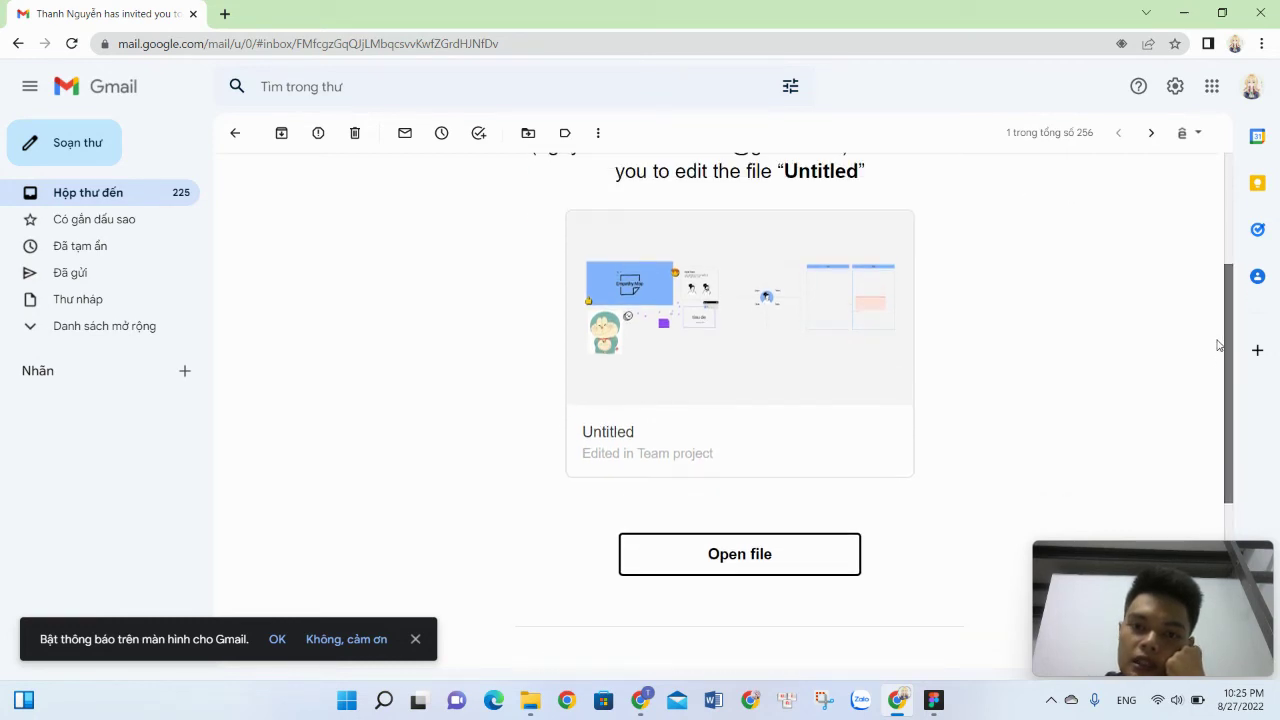
{"action": "left_click", "coordinate": [764, 570]}
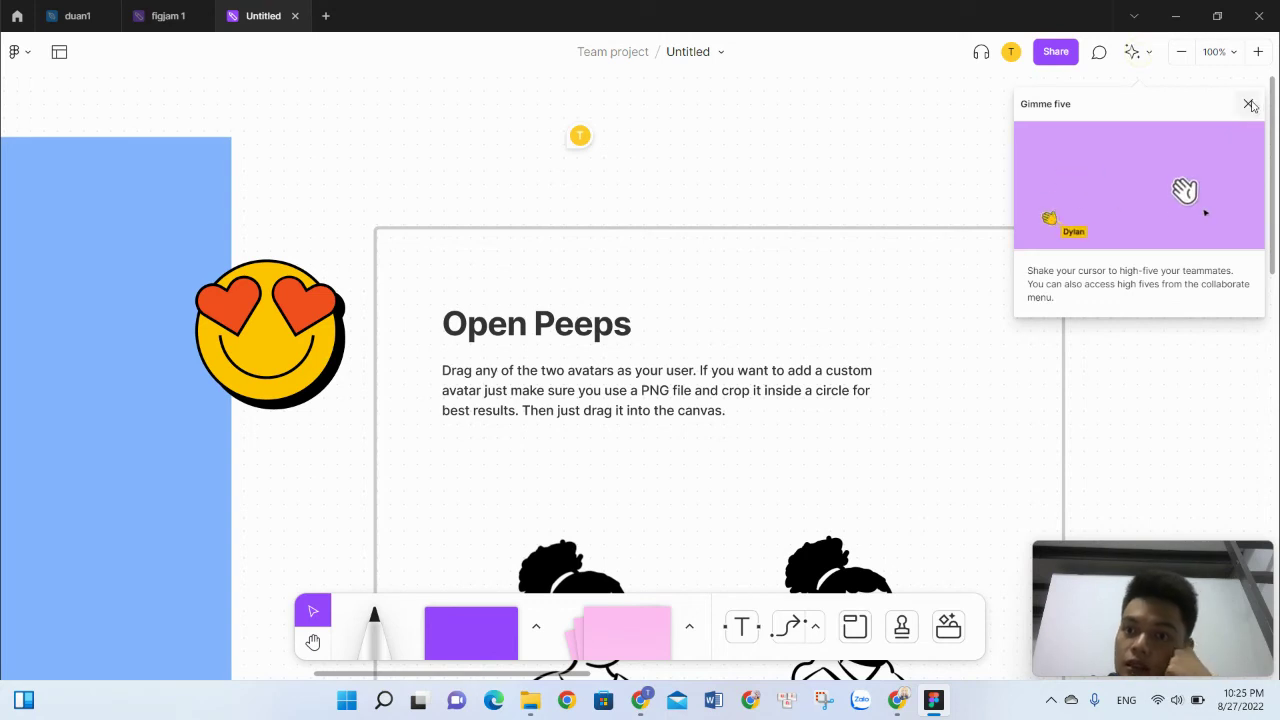
Dismiss the Gimme five tip on the Untitled board
{"action": "left_click", "coordinate": [1249, 104]}
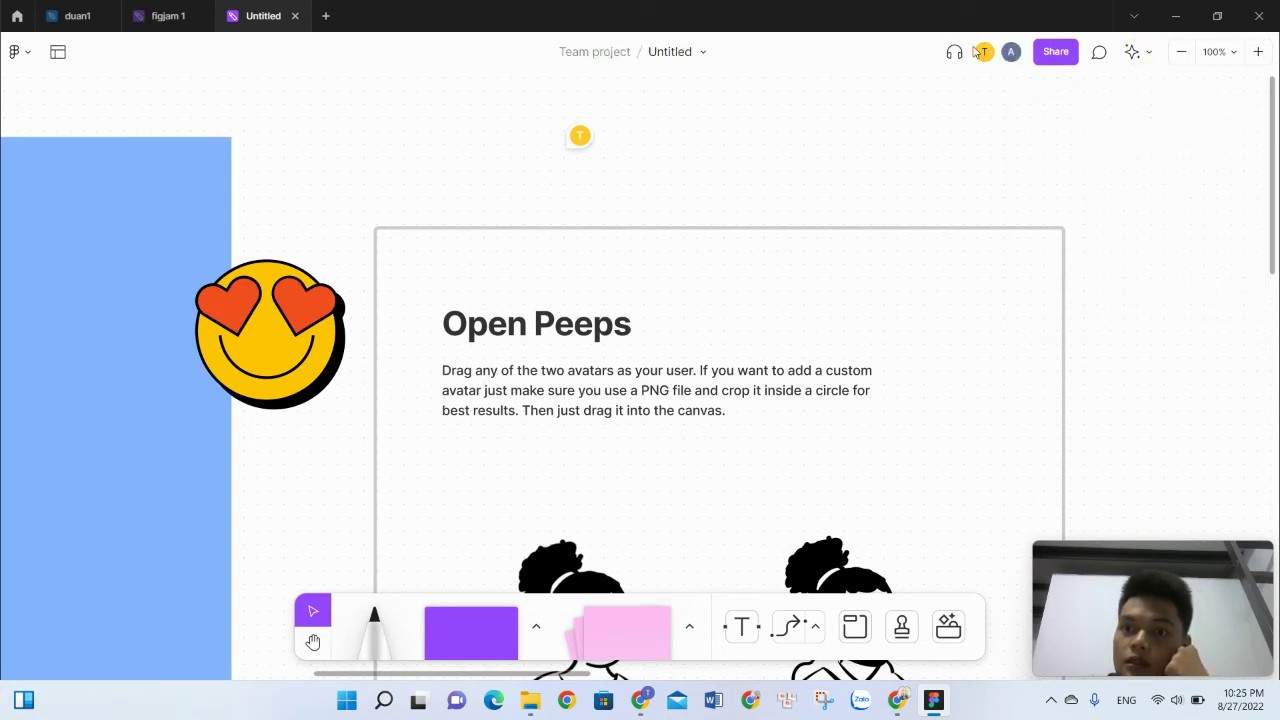
{"action": "mouse_move", "coordinate": [984, 52]}
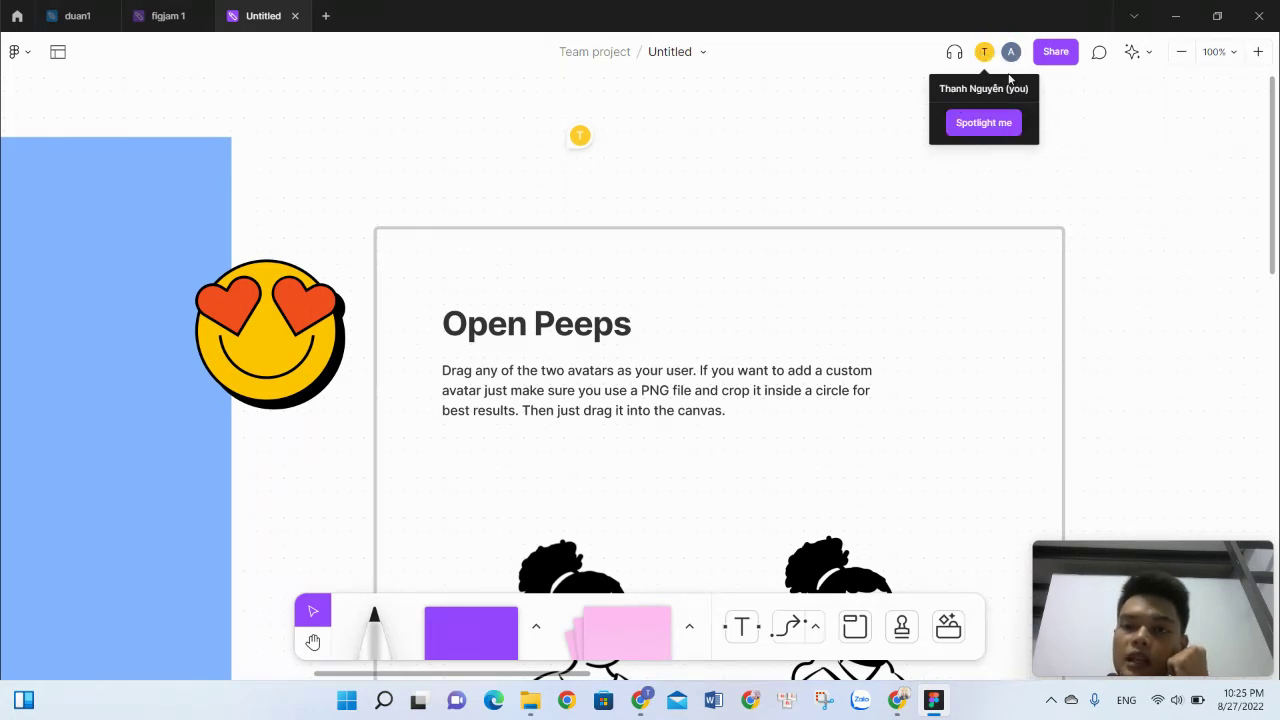
Follow and then unfollow the Anonymous collaborator, then clear the Google Translate text box
{"action": "left_click", "coordinate": [1011, 52]}
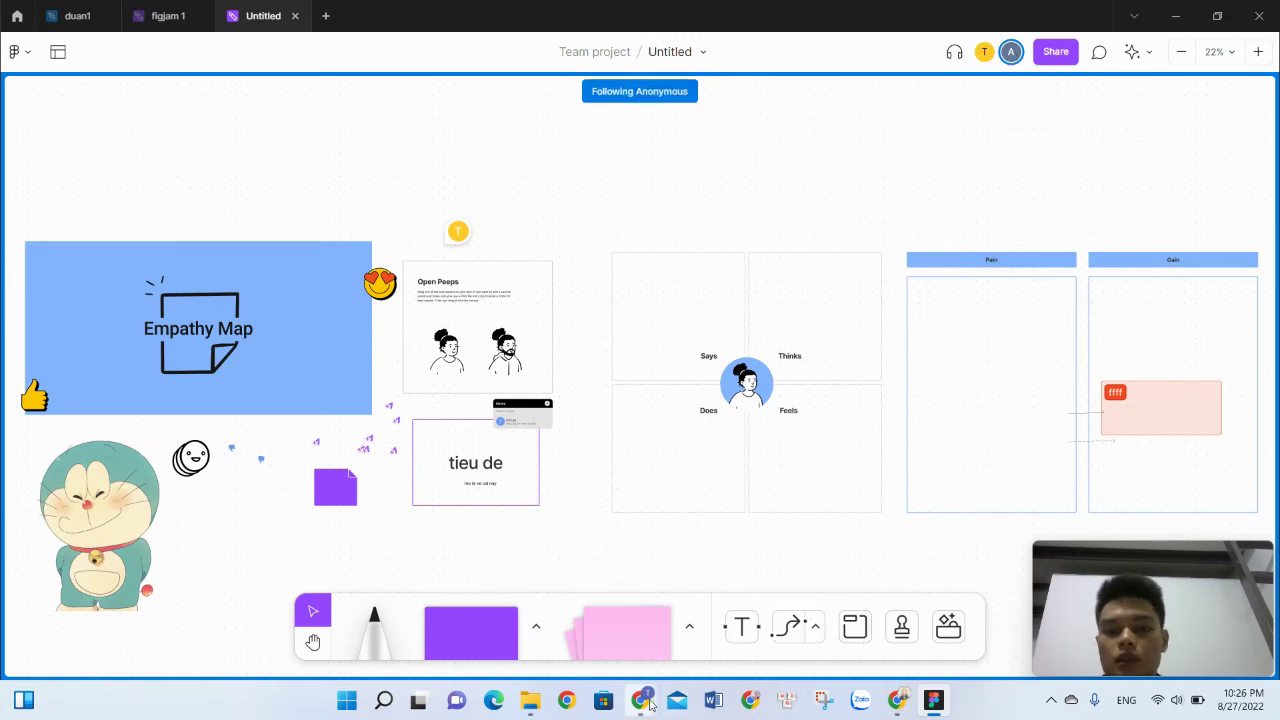
{"action": "left_click", "coordinate": [420, 640]}
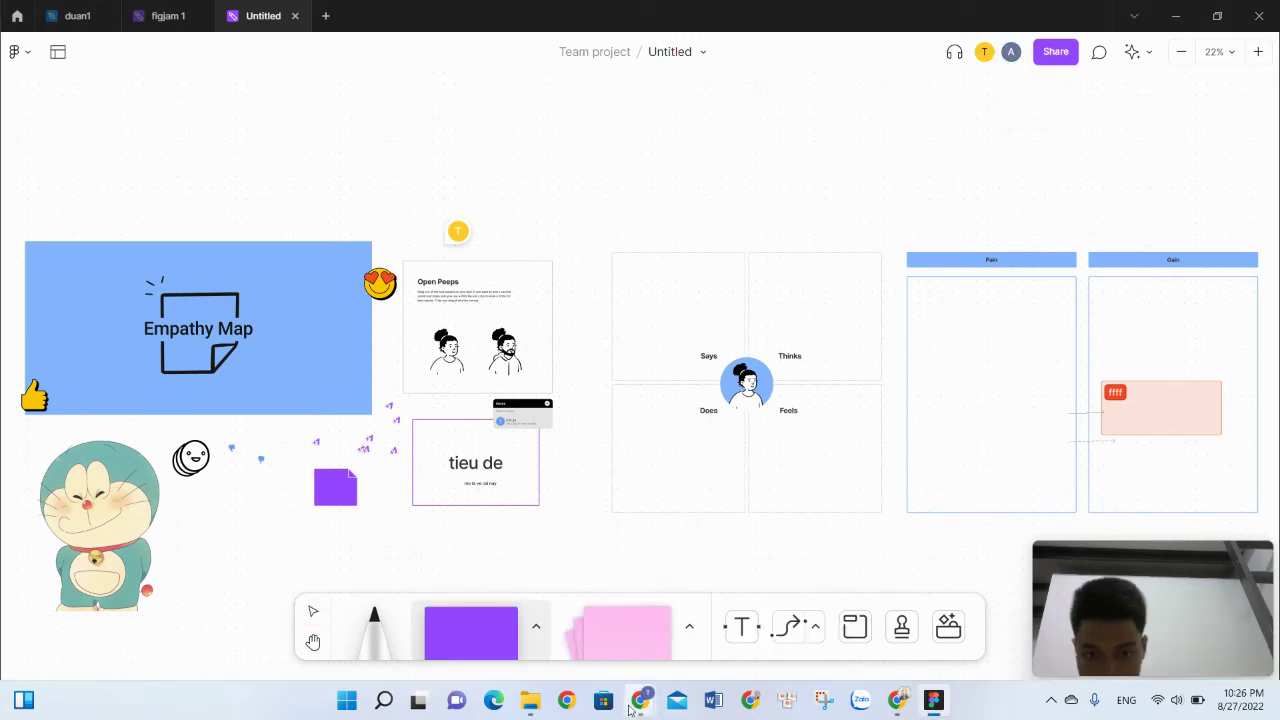
{"action": "mouse_move", "coordinate": [640, 700]}
{"action": "left_click", "coordinate": [465, 620]}
{"action": "left_click", "coordinate": [483, 259]}
Translate 'anonymous' into Vietnamese ('vô danh') and play its pronunciation
{"action": "type", "text": "anony"}
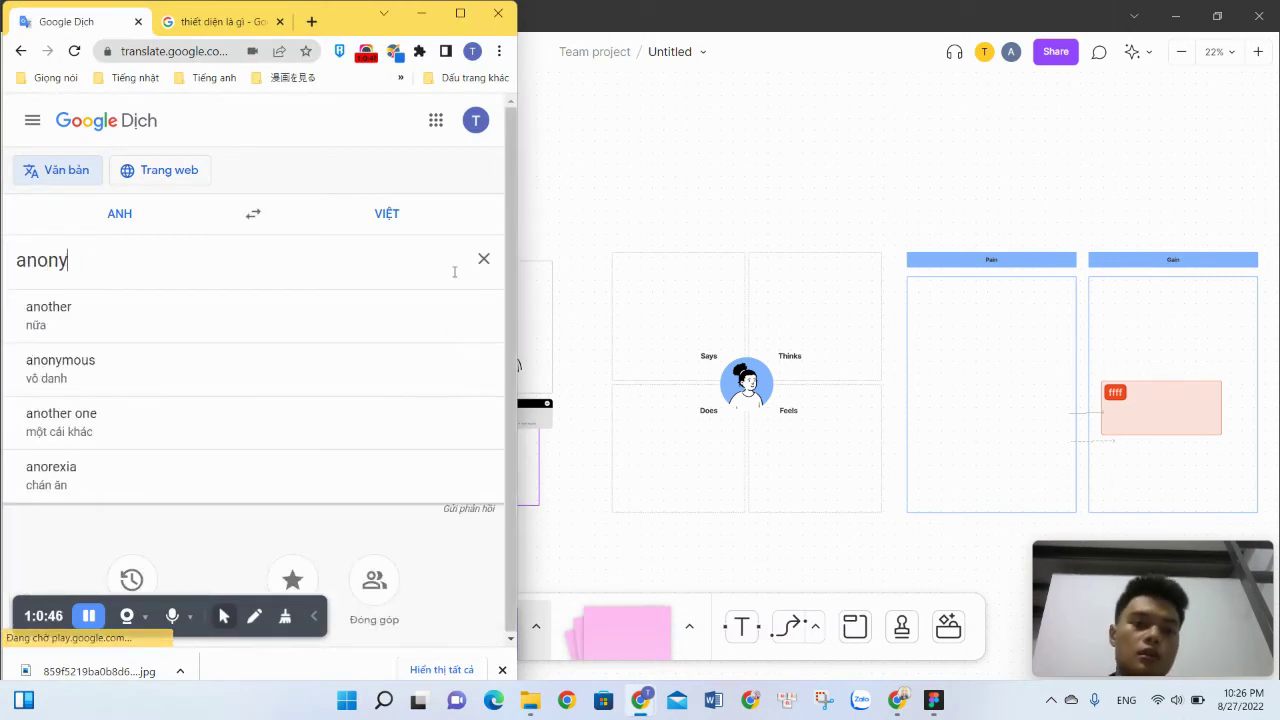
{"action": "type", "text": "mous"}
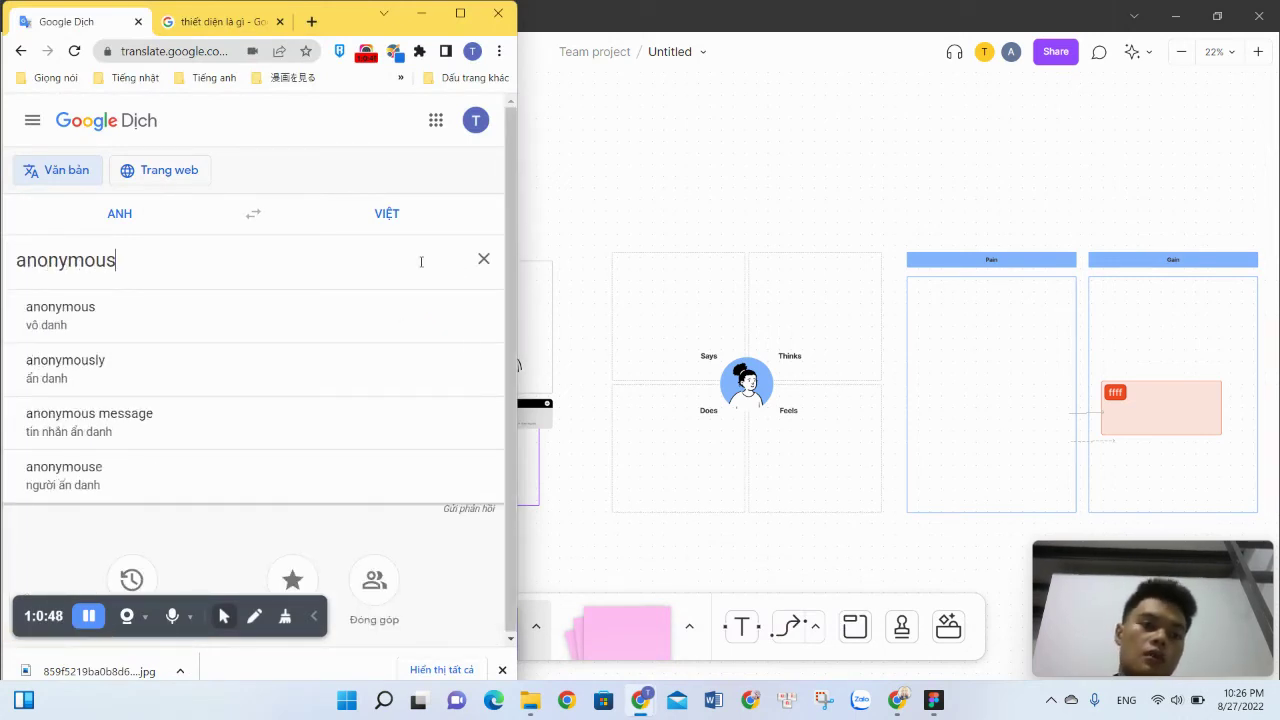
{"action": "left_click", "coordinate": [83, 318]}
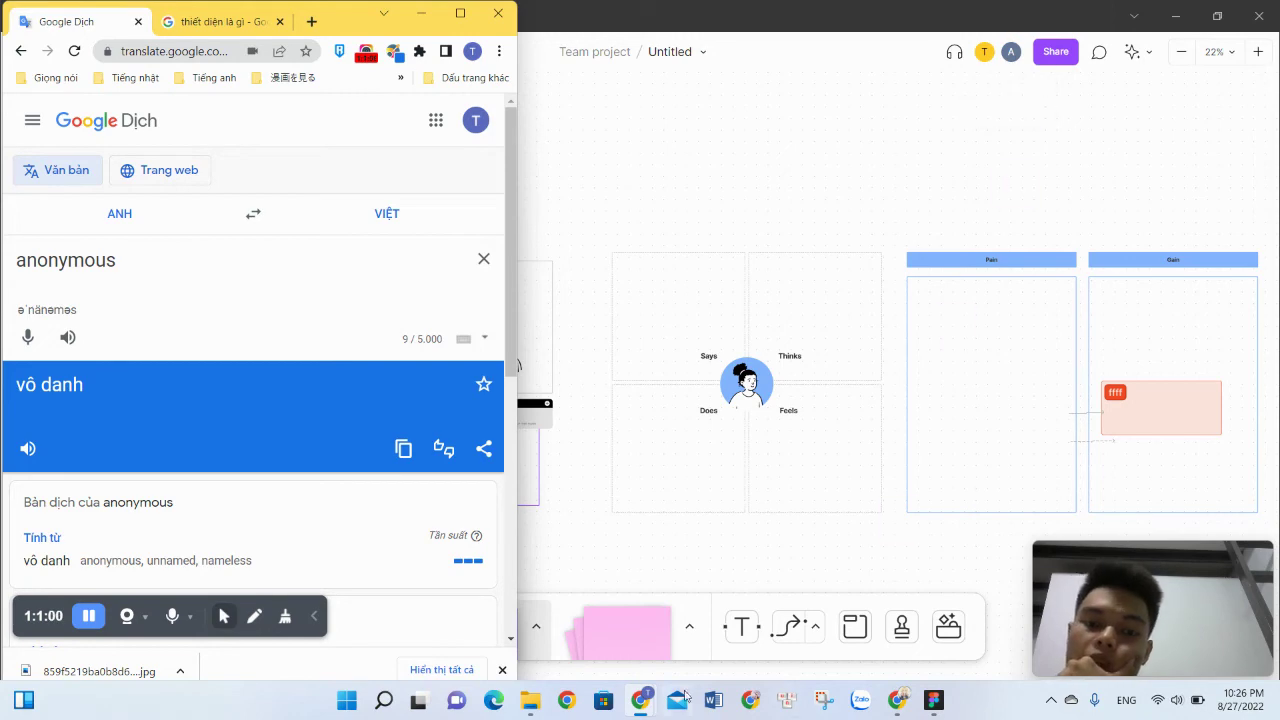
{"action": "mouse_move", "coordinate": [640, 700]}
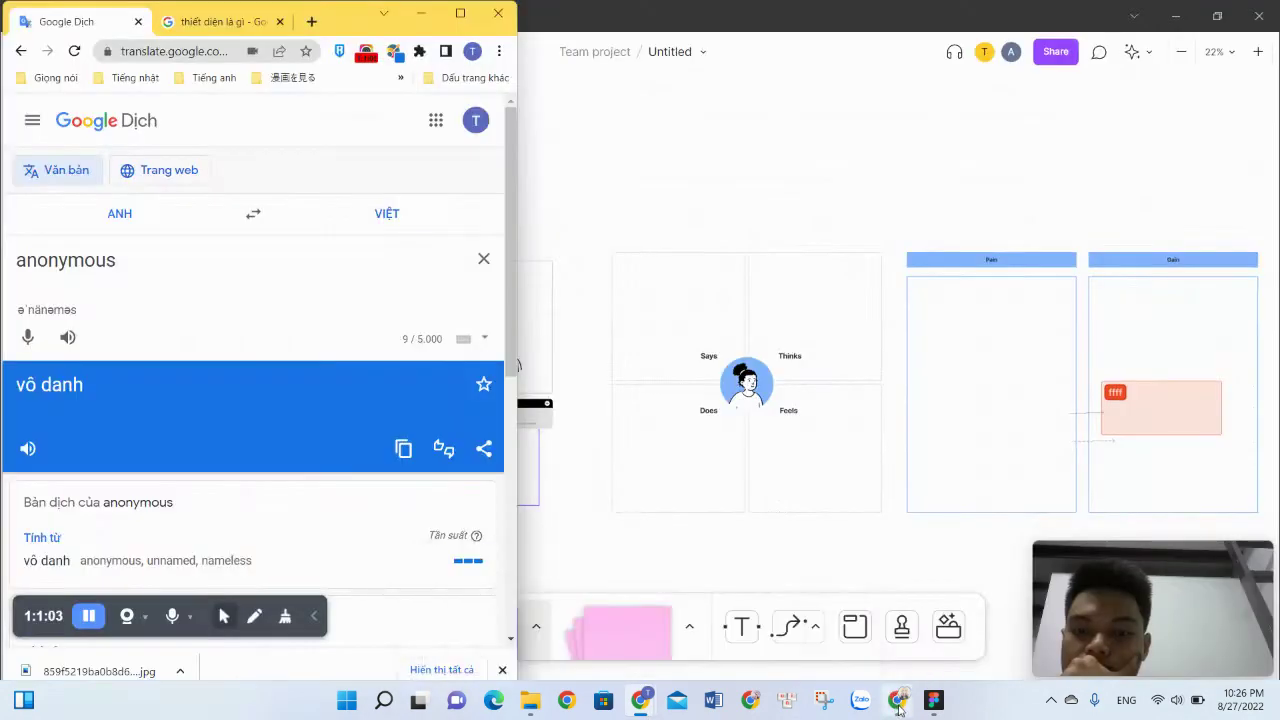
{"action": "left_click", "coordinate": [897, 700]}
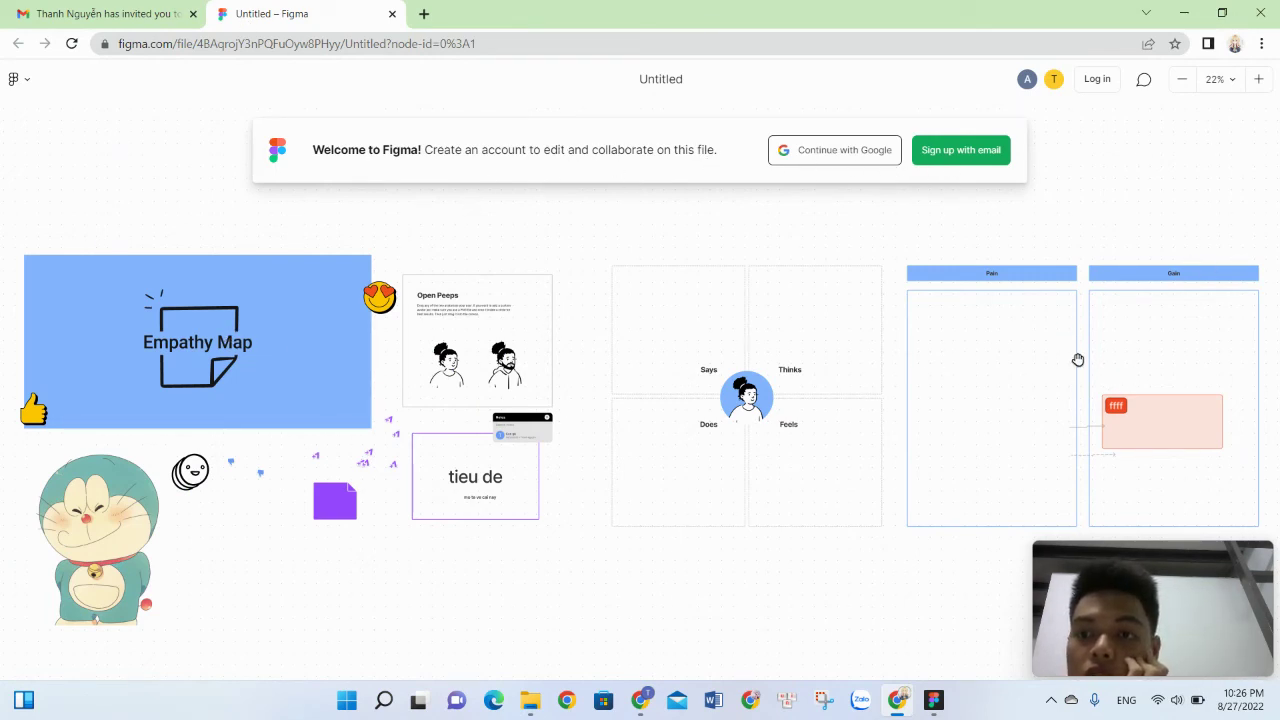
Close the Google sign-in popup and minimize the browser windows, returning to FigJam's Share settings
{"action": "left_click", "coordinate": [869, 160]}
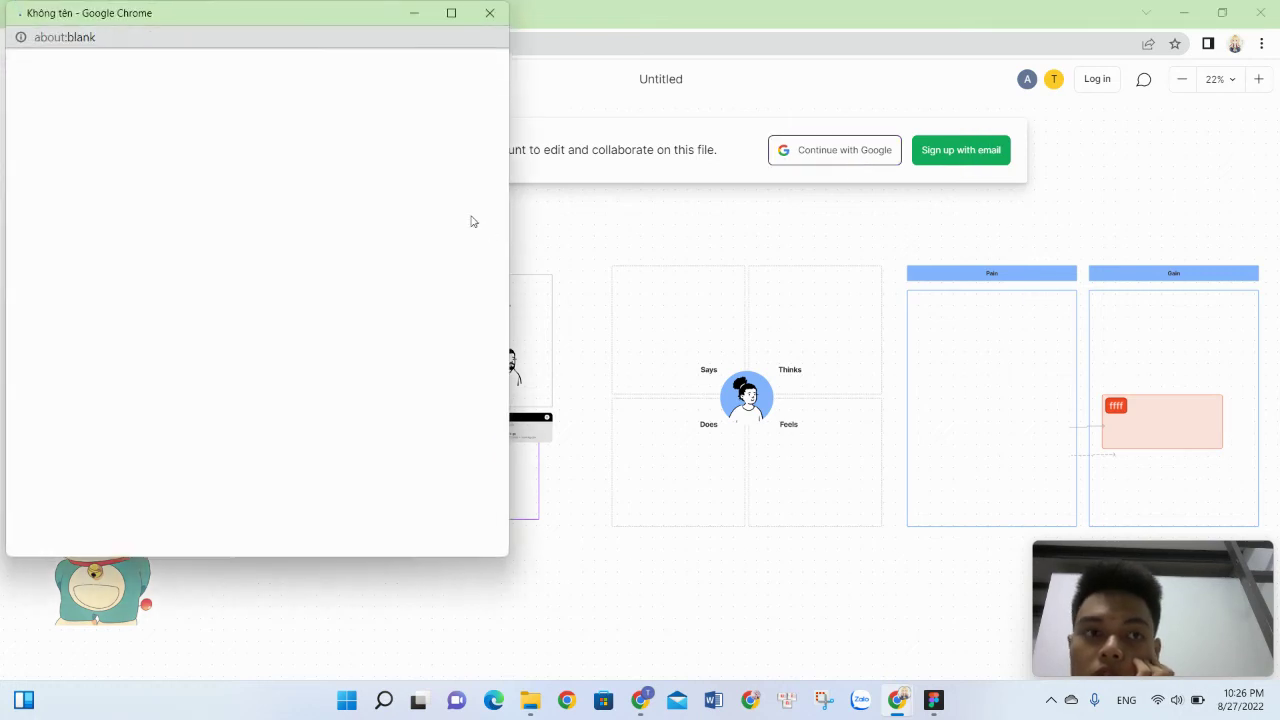
{"action": "left_click", "coordinate": [495, 12]}
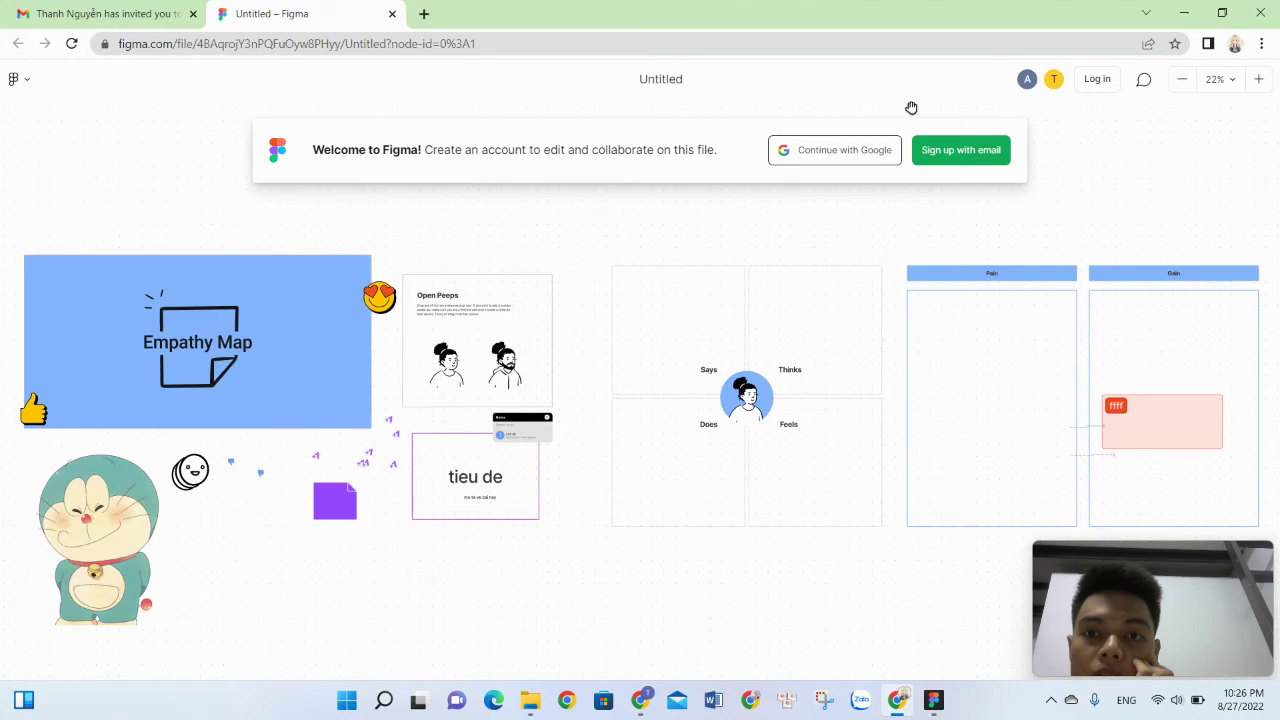
{"action": "left_click", "coordinate": [1184, 13]}
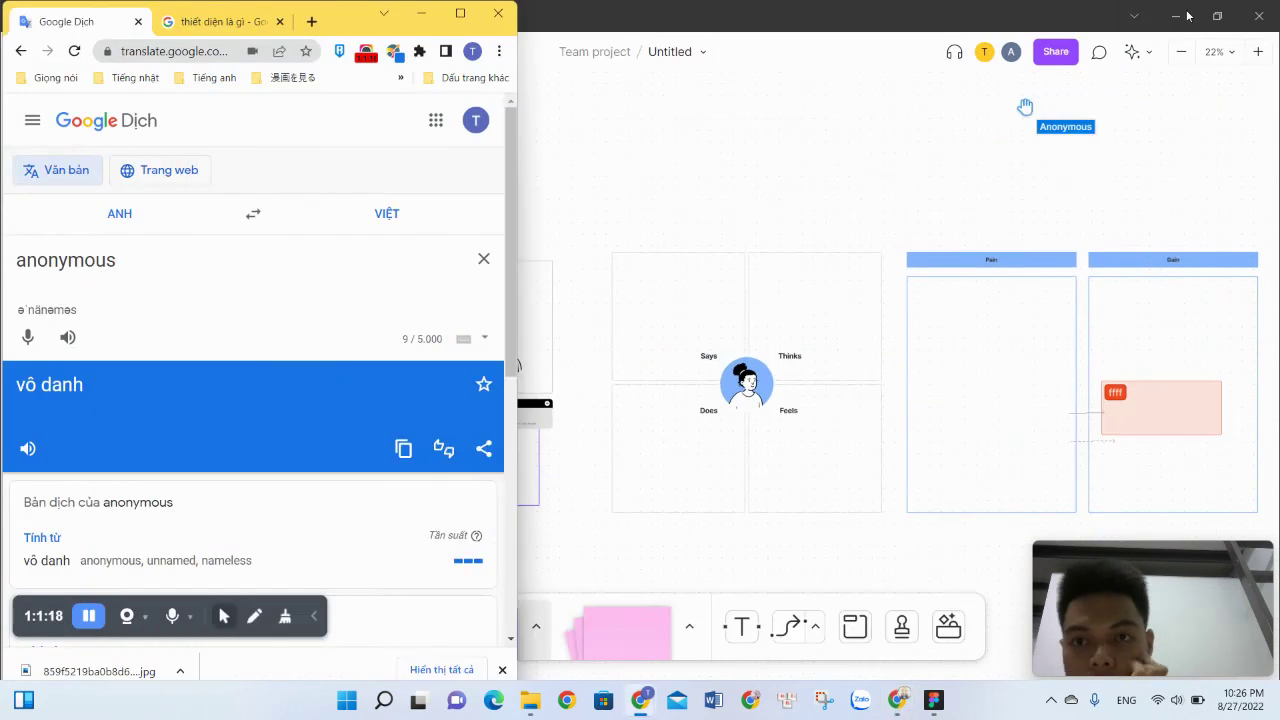
{"action": "left_click", "coordinate": [421, 13]}
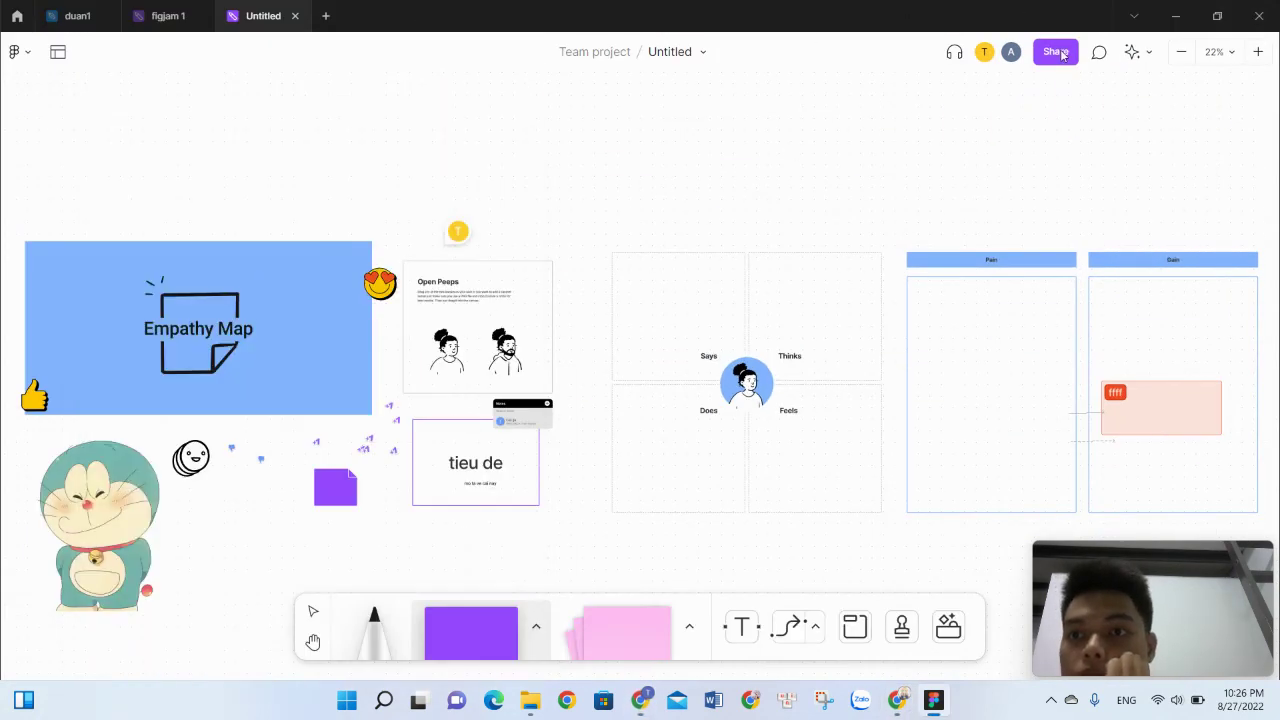
{"action": "left_click", "coordinate": [1058, 54]}
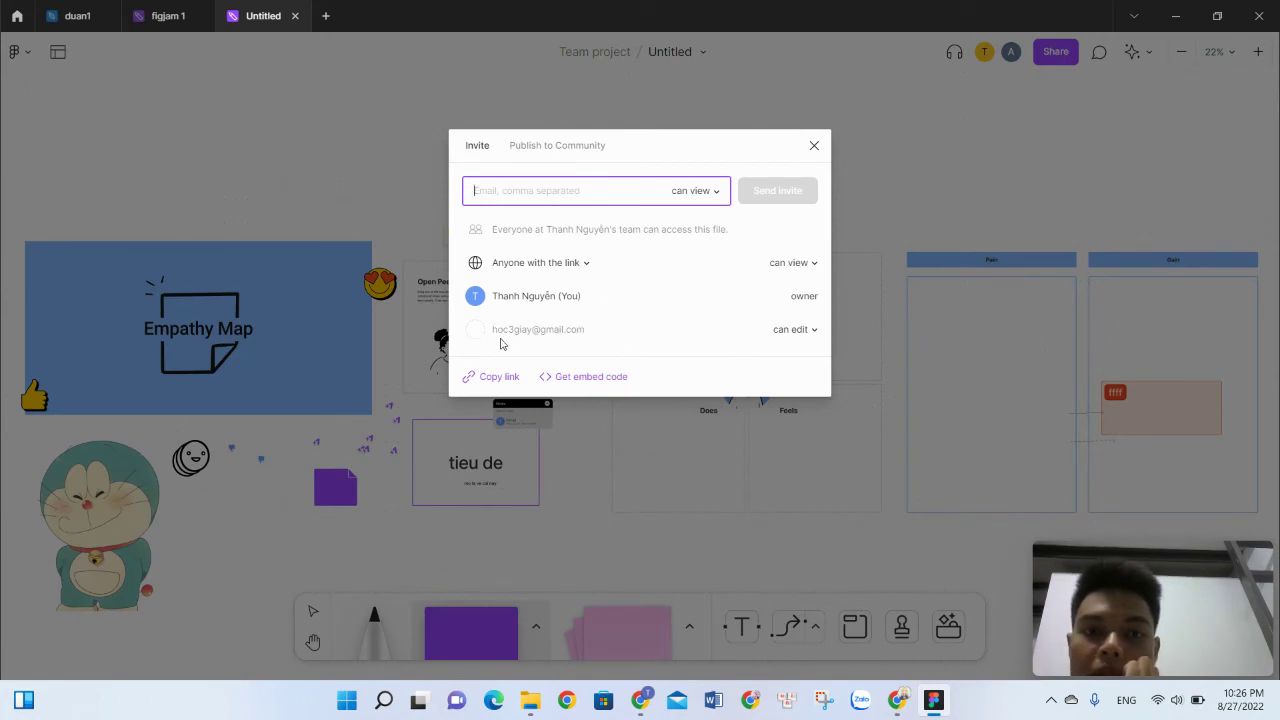
Check the invited member's access options, leaving them unchanged
{"action": "left_click", "coordinate": [810, 330]}
{"action": "left_click", "coordinate": [713, 351]}
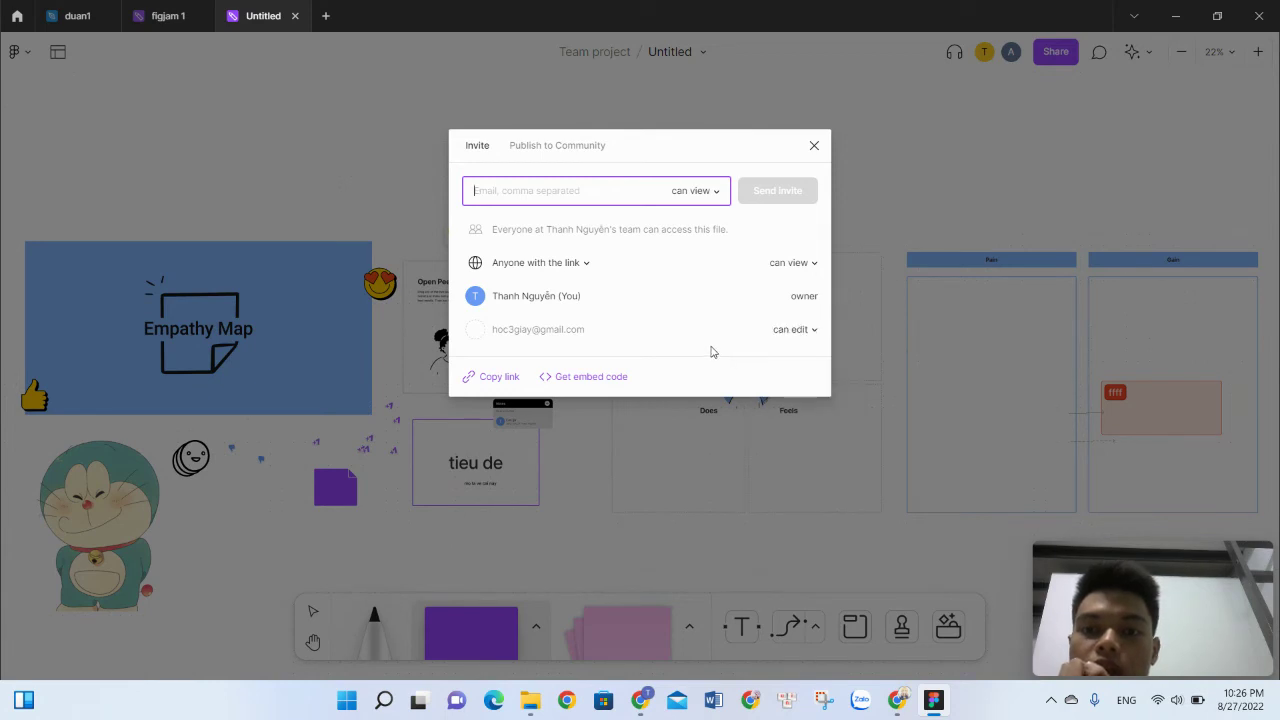
{"action": "left_click", "coordinate": [814, 330]}
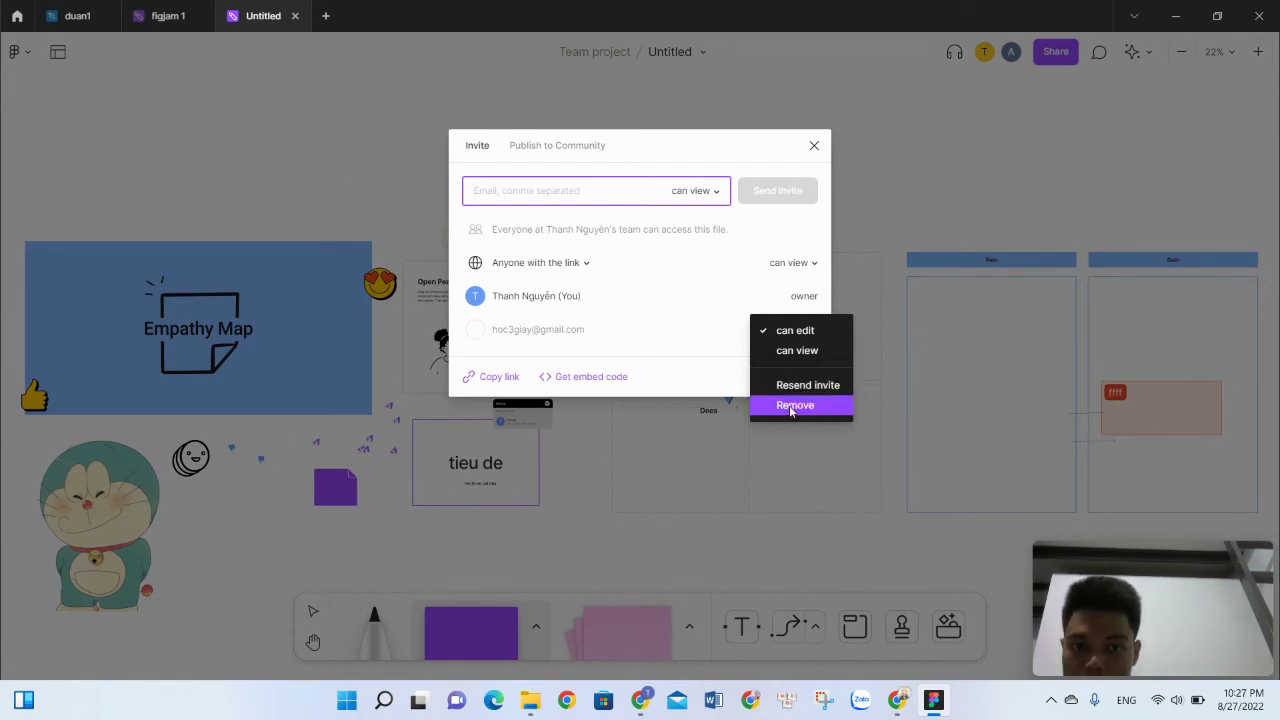
{"action": "left_click", "coordinate": [640, 357]}
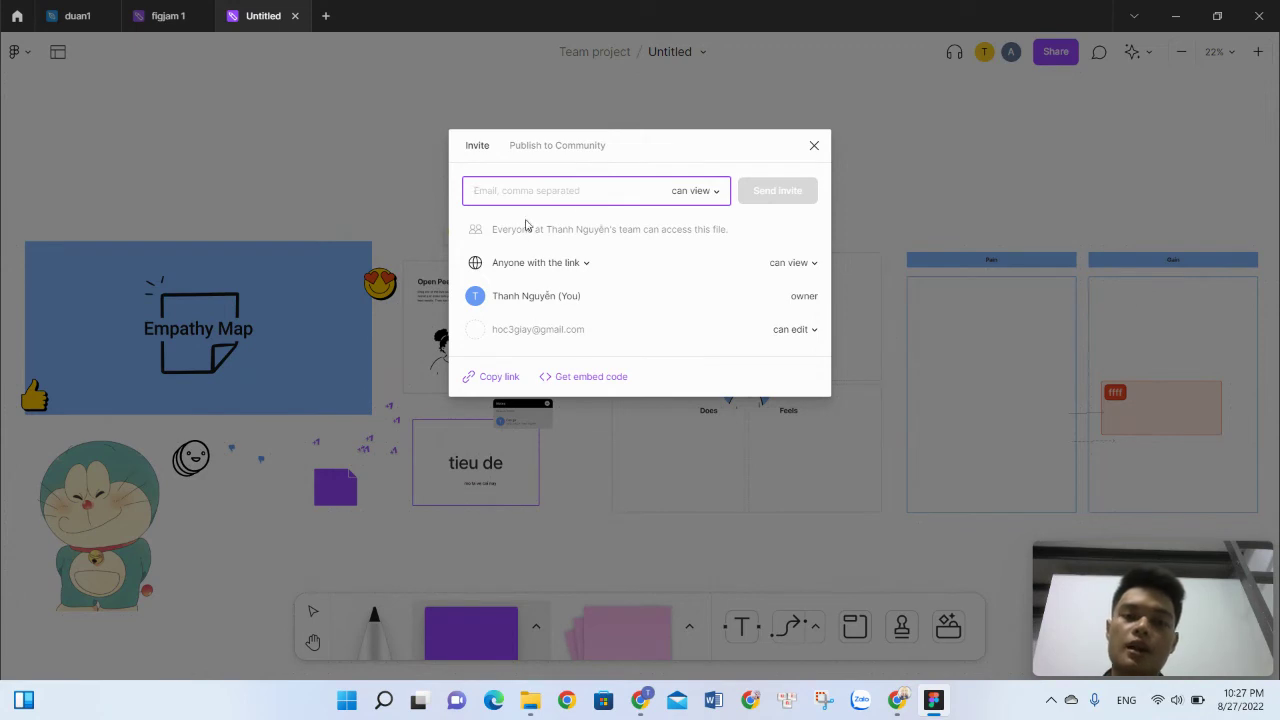
Set new invitations to 'can edit' and copy the board's share link
{"action": "left_click", "coordinate": [700, 190]}
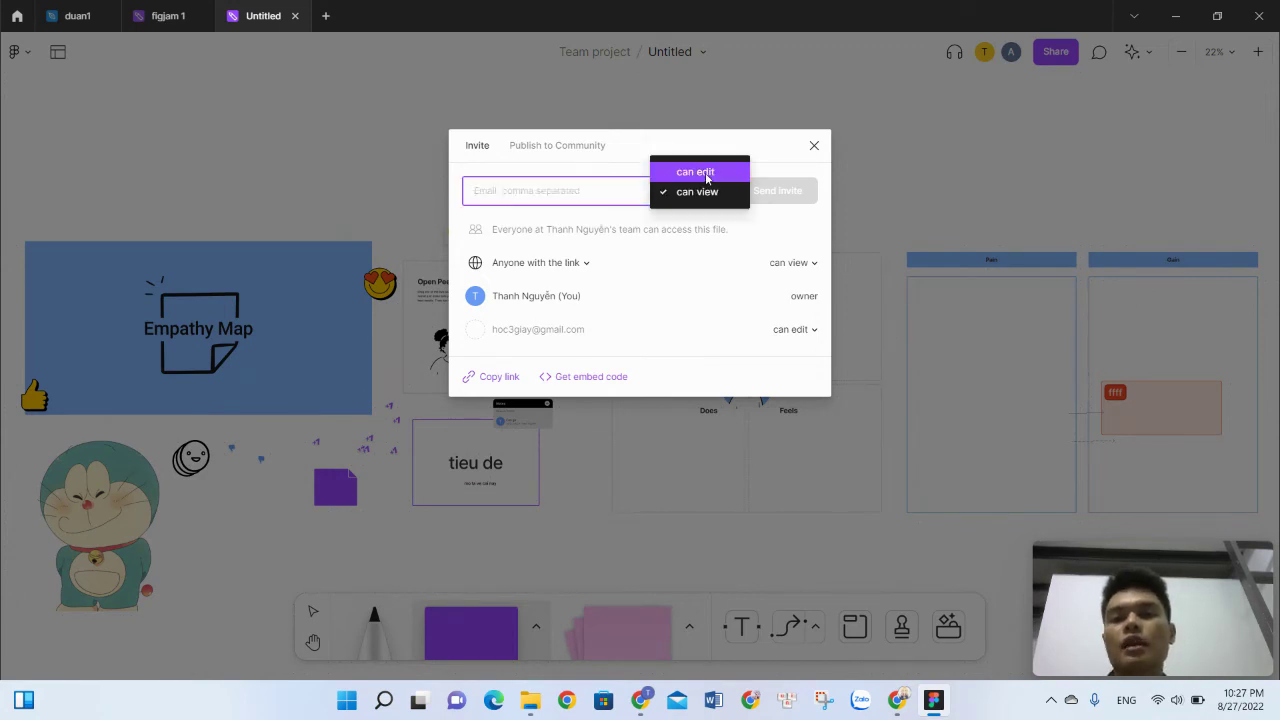
{"action": "left_click", "coordinate": [705, 172]}
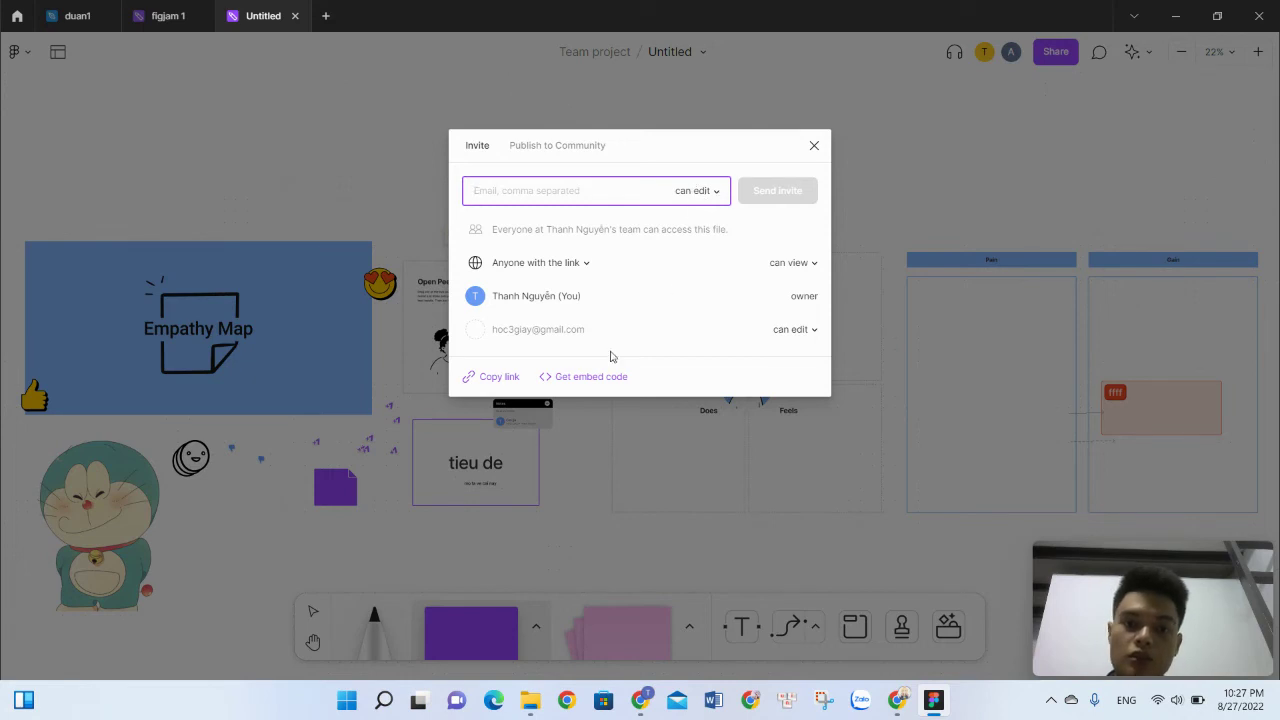
{"action": "left_click", "coordinate": [496, 380]}
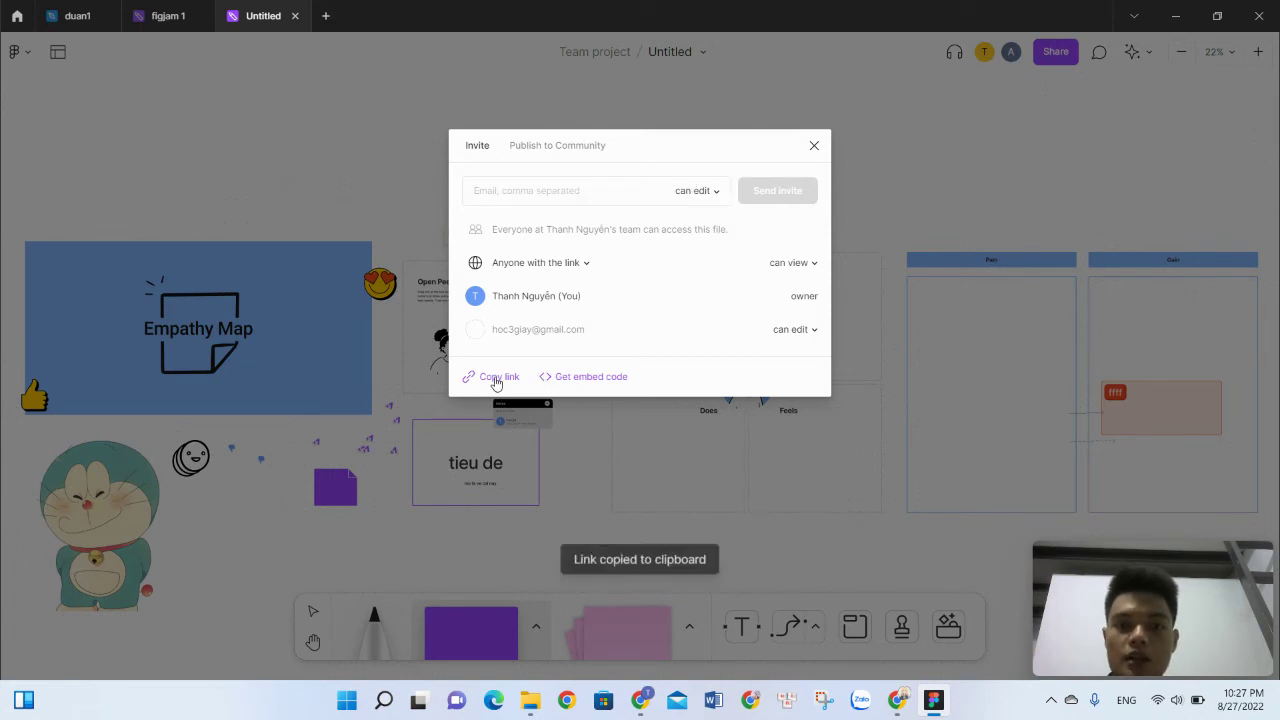
{"action": "left_click", "coordinate": [750, 699]}
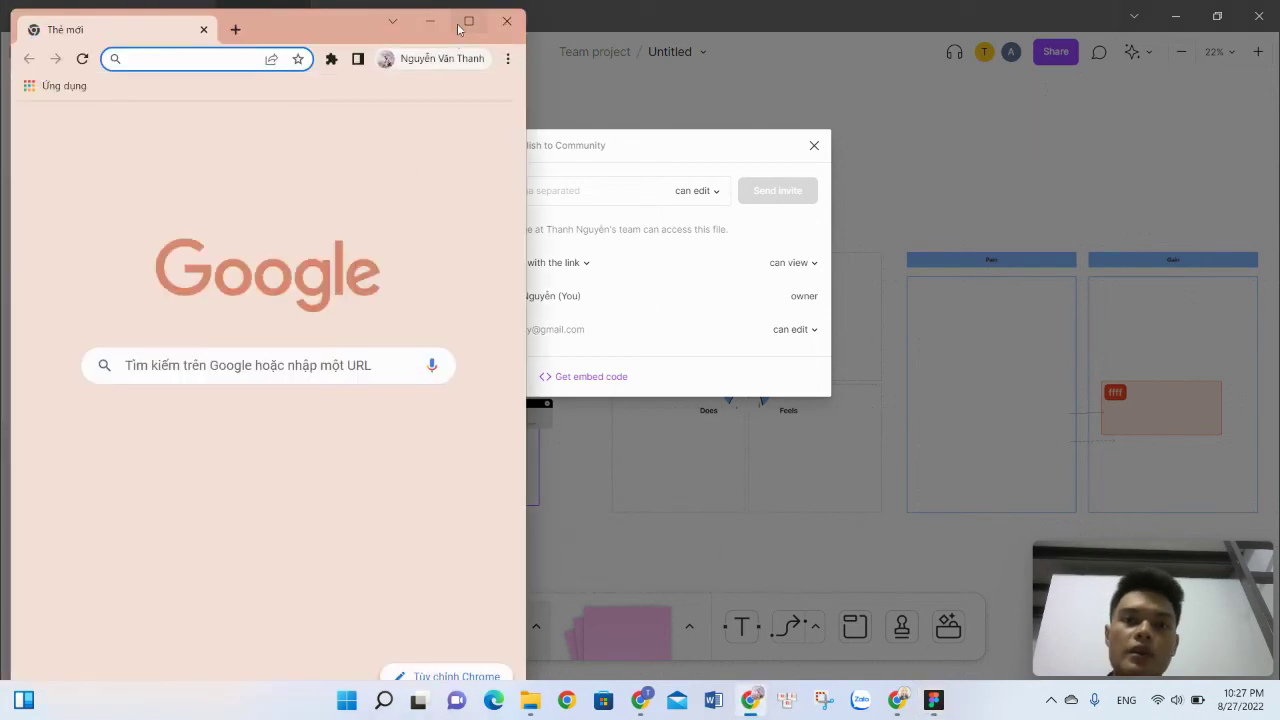
Load the copied board share link in the maximized new Chrome window
{"action": "double_click", "coordinate": [458, 35]}
{"action": "left_click", "coordinate": [262, 43]}
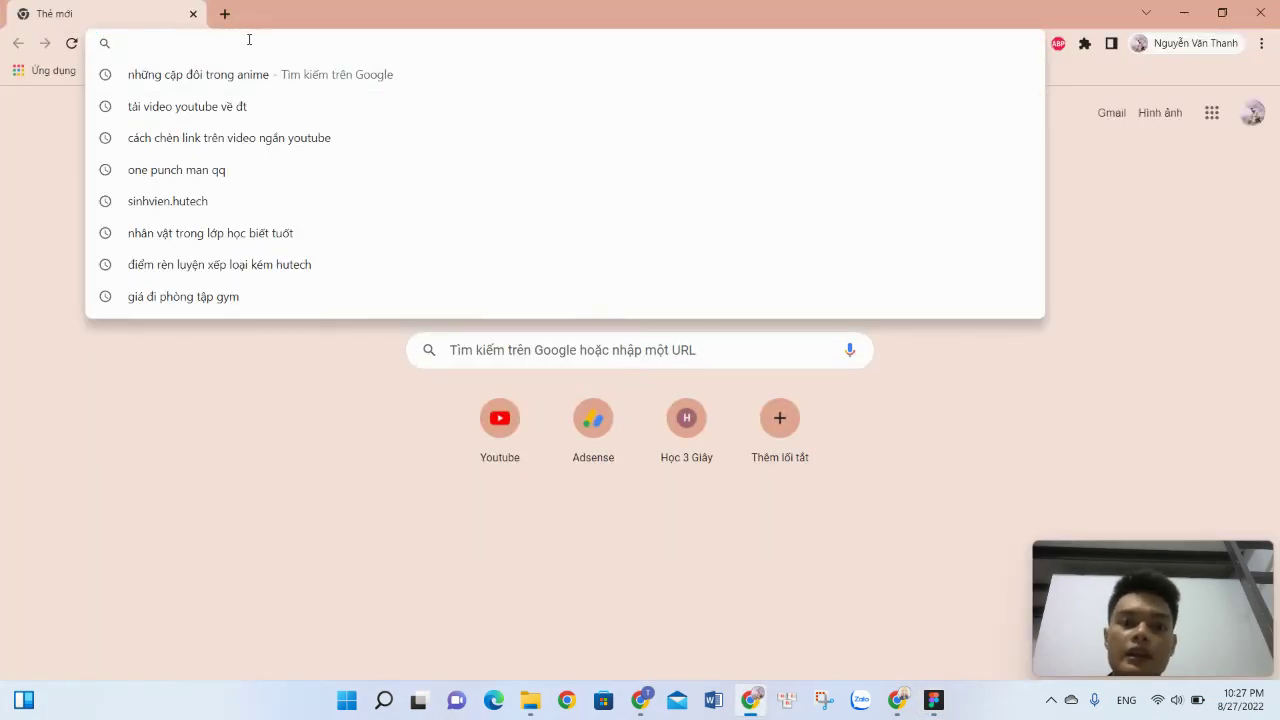
{"action": "key", "text": "ctrl+v"}
{"action": "key", "text": "Return"}
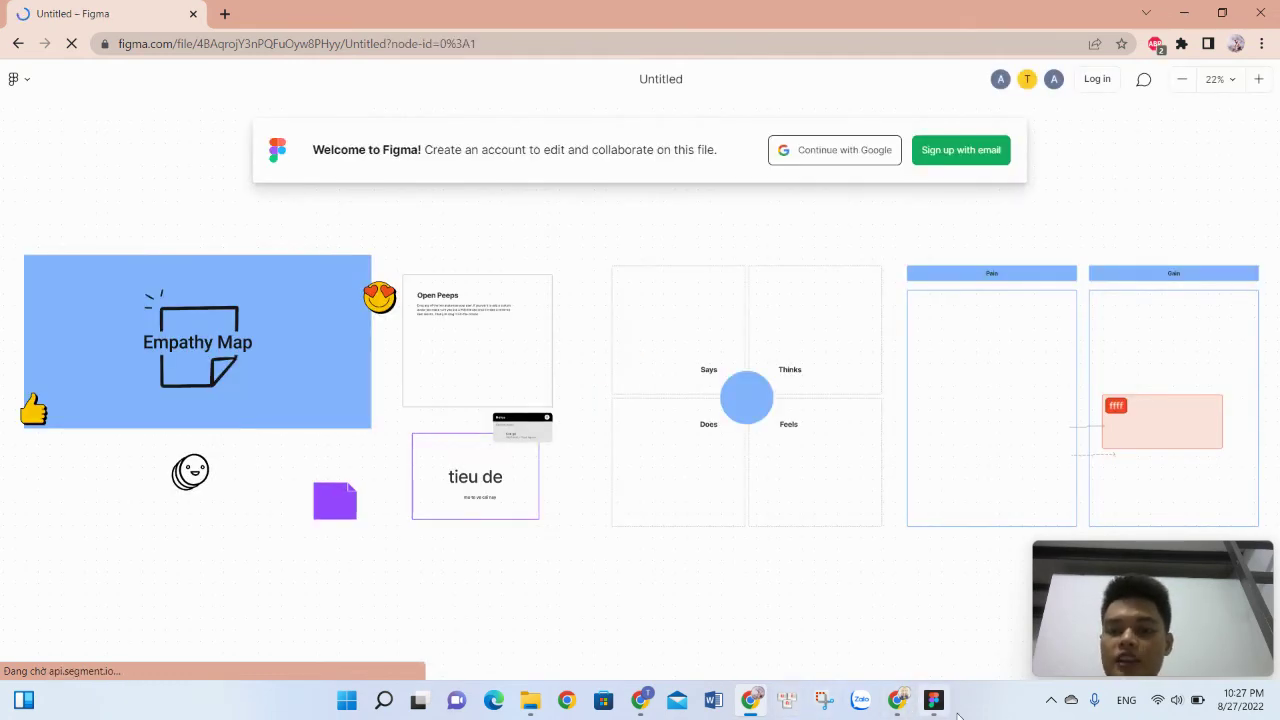
{"action": "left_click", "coordinate": [940, 704]}
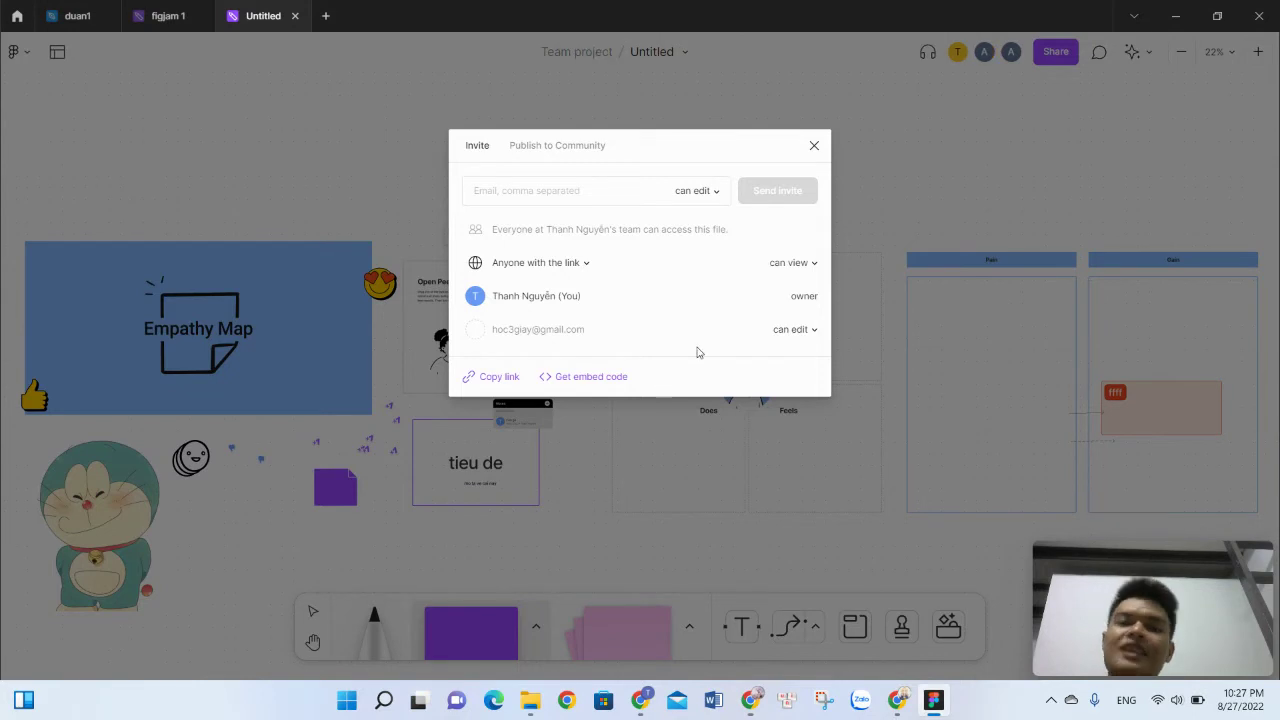
Compare the Share dialog with the board's browser view, then close the sharing settings
{"action": "left_click", "coordinate": [814, 146]}
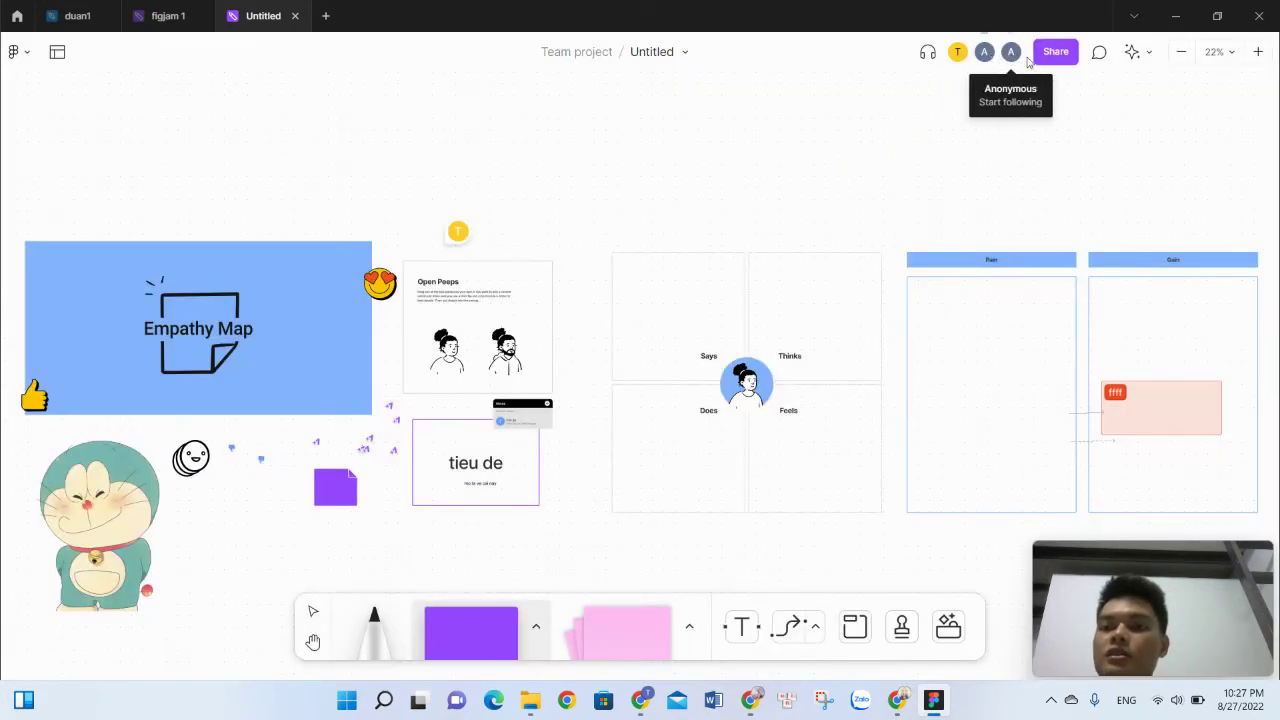
{"action": "left_click", "coordinate": [1055, 52]}
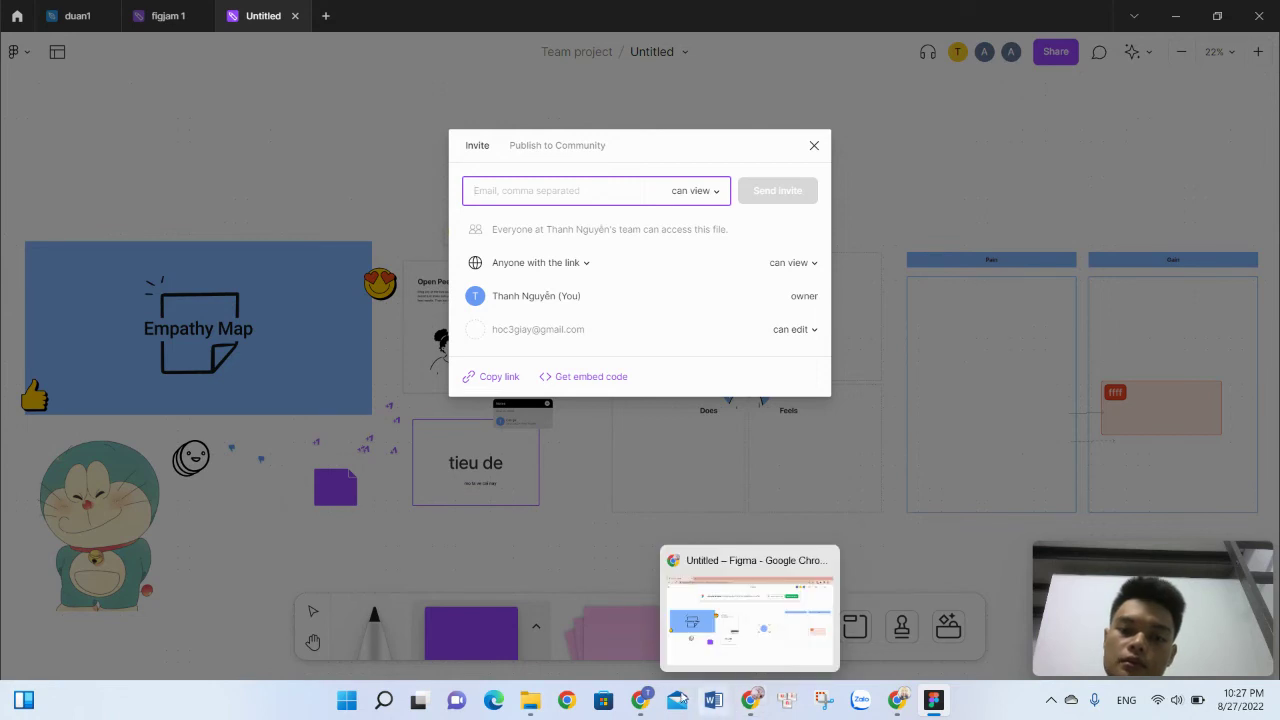
{"action": "left_click", "coordinate": [752, 702]}
{"action": "left_click", "coordinate": [752, 702]}
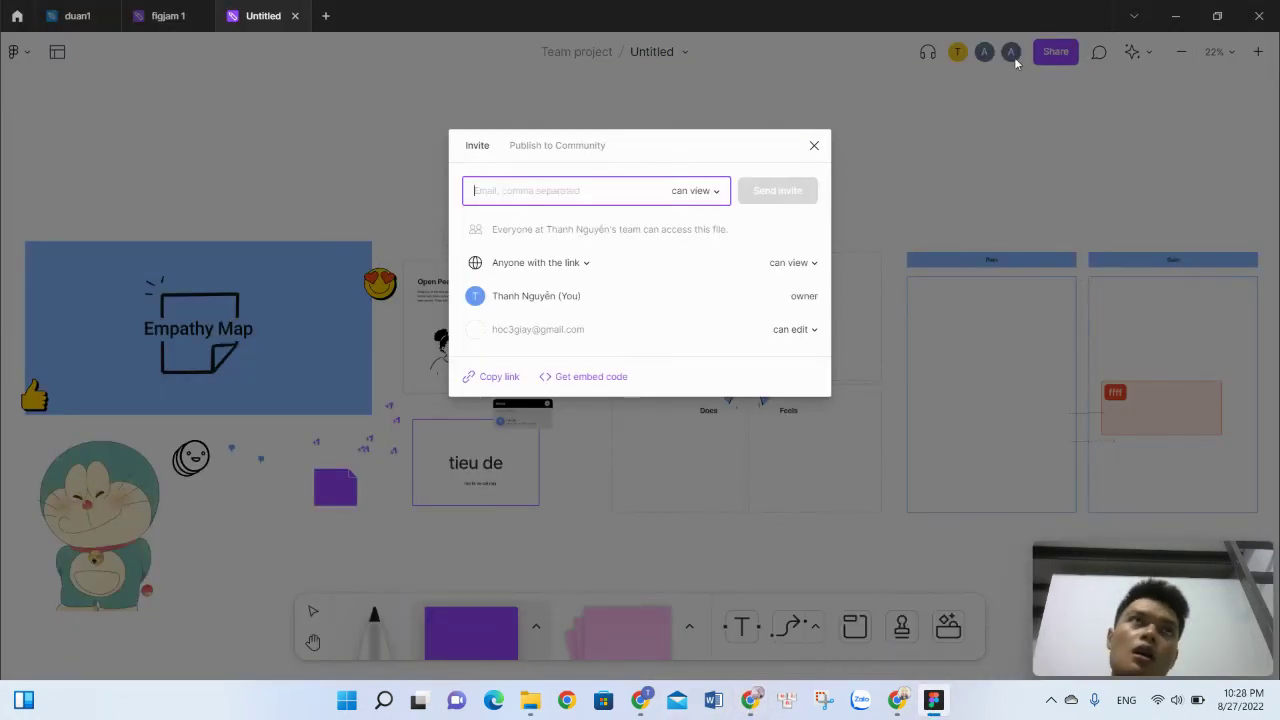
{"action": "left_click", "coordinate": [814, 145]}
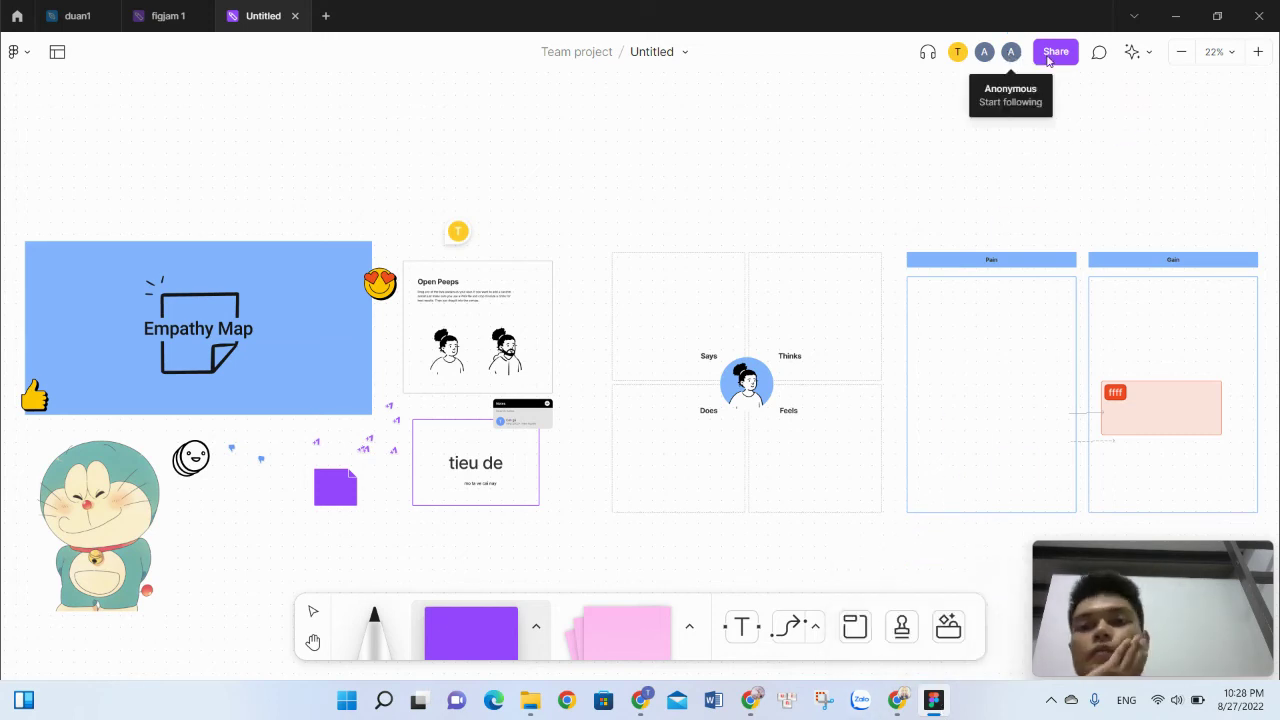
Close the guest Chrome window showing the board and bring the FigJam app back
{"action": "left_click", "coordinate": [757, 710]}
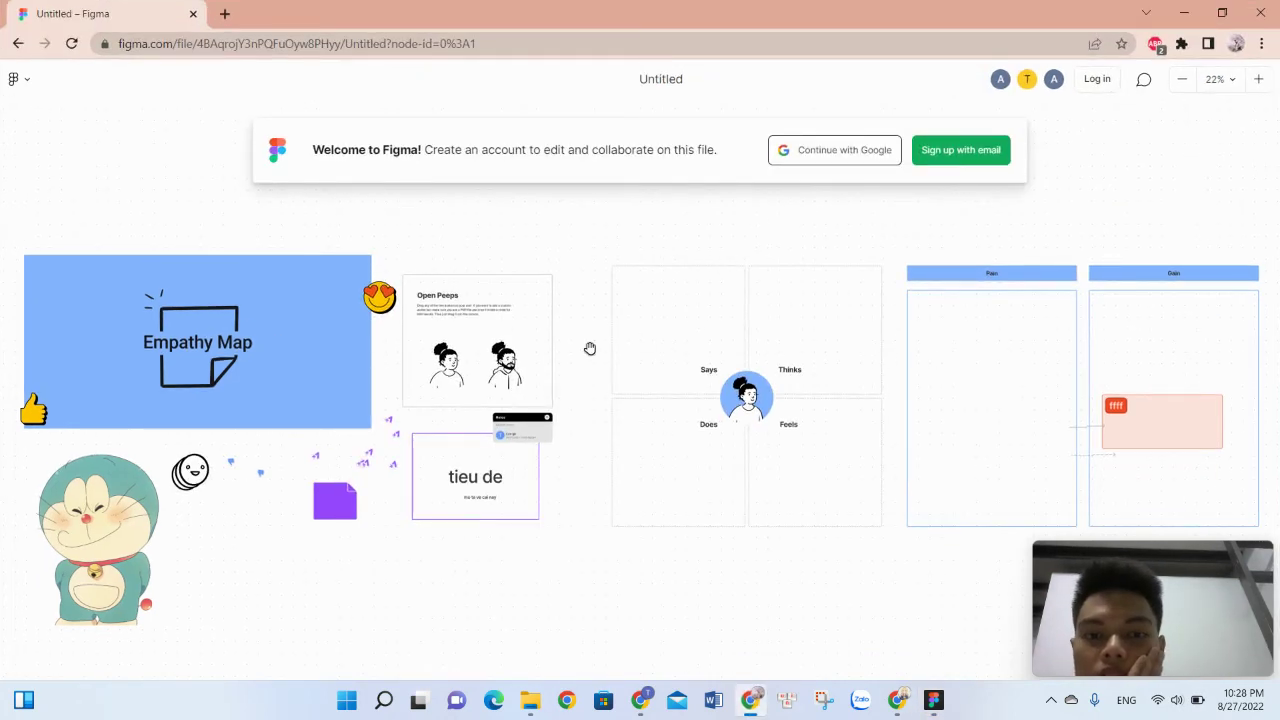
{"action": "left_click", "coordinate": [1258, 14]}
{"action": "left_click", "coordinate": [933, 699]}
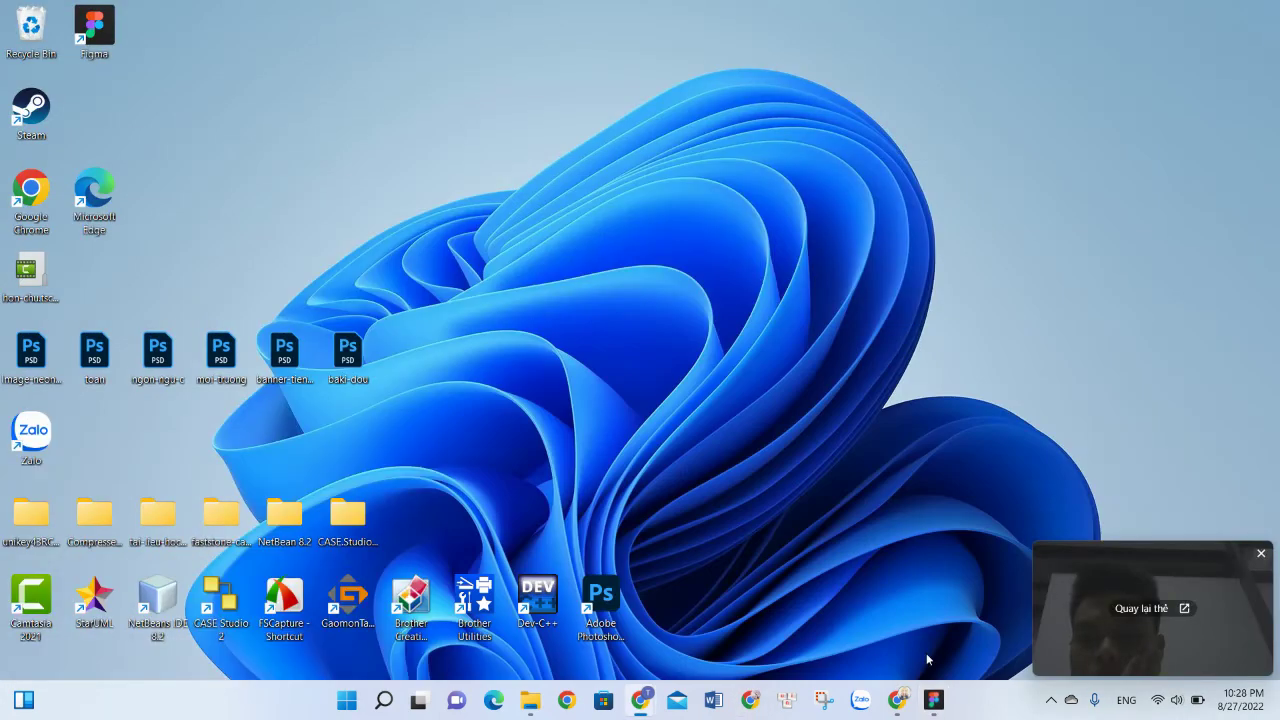
{"action": "left_click", "coordinate": [933, 699]}
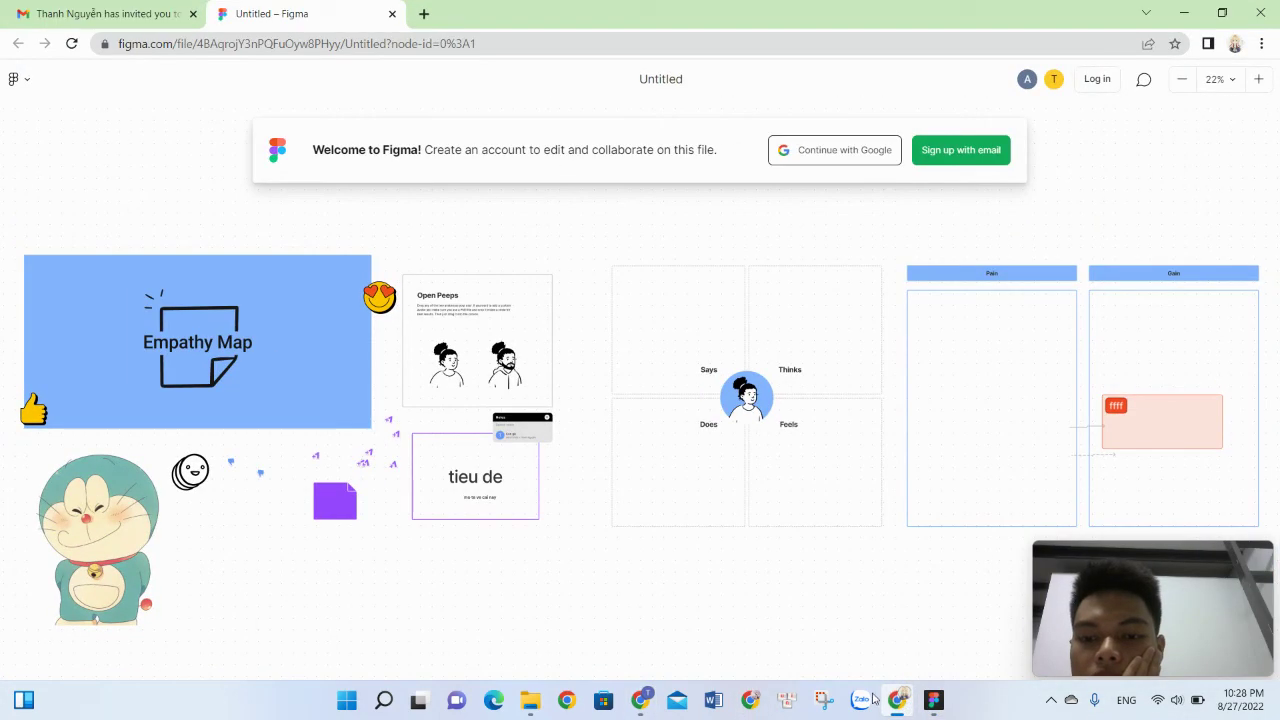
{"action": "mouse_move", "coordinate": [640, 699]}
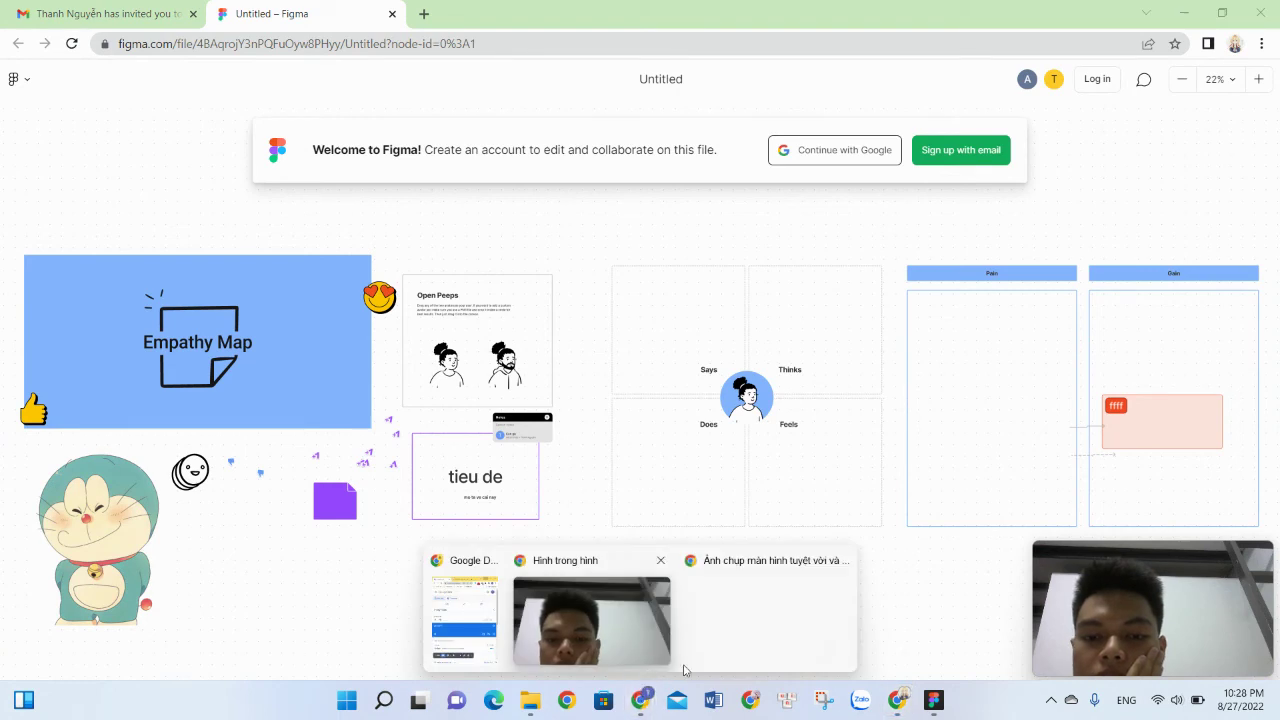
{"action": "left_click", "coordinate": [933, 699]}
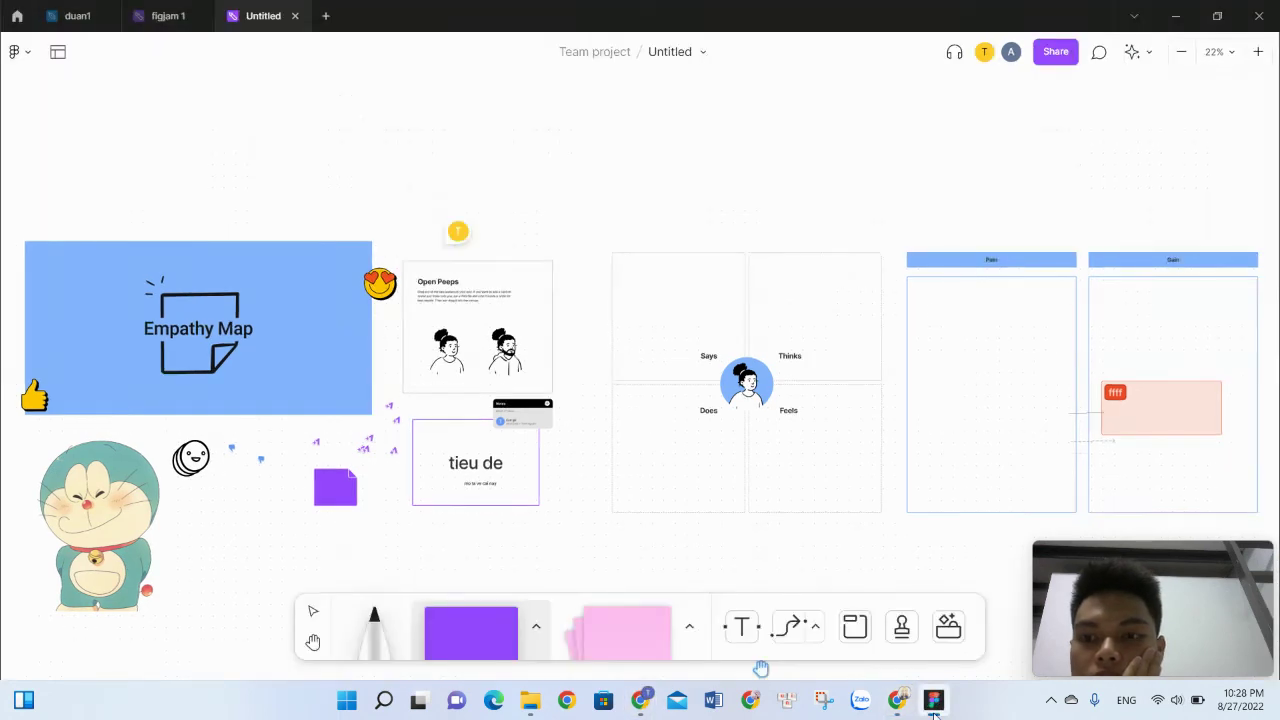
Get the Untitled board's embed code from Share, select the iframe and copy it
{"action": "left_click", "coordinate": [1048, 54]}
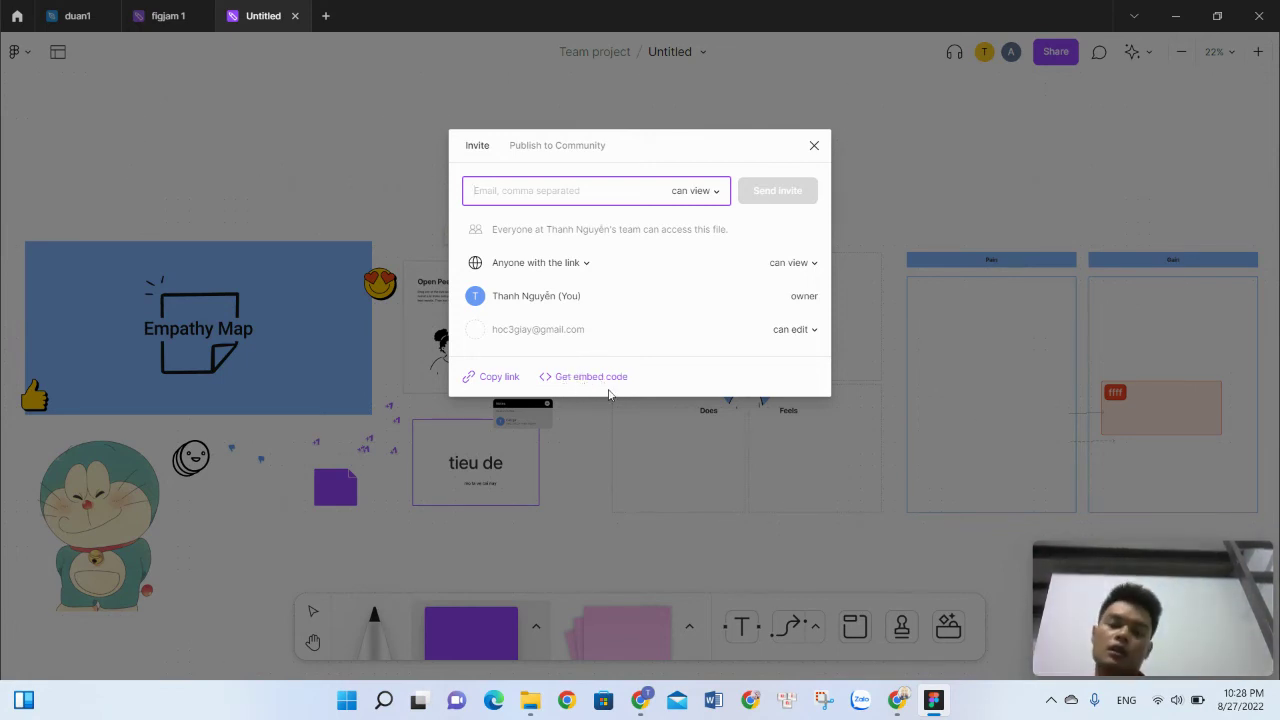
{"action": "left_click", "coordinate": [585, 386]}
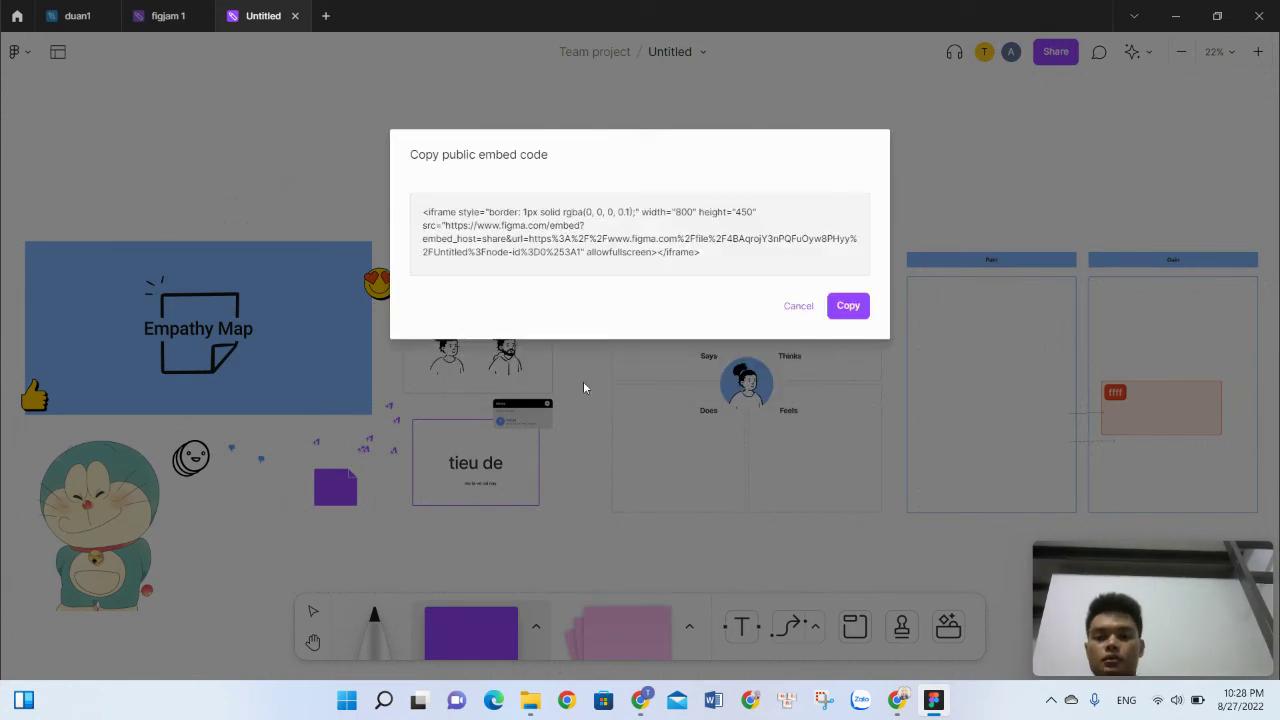
{"action": "left_click", "coordinate": [733, 262]}
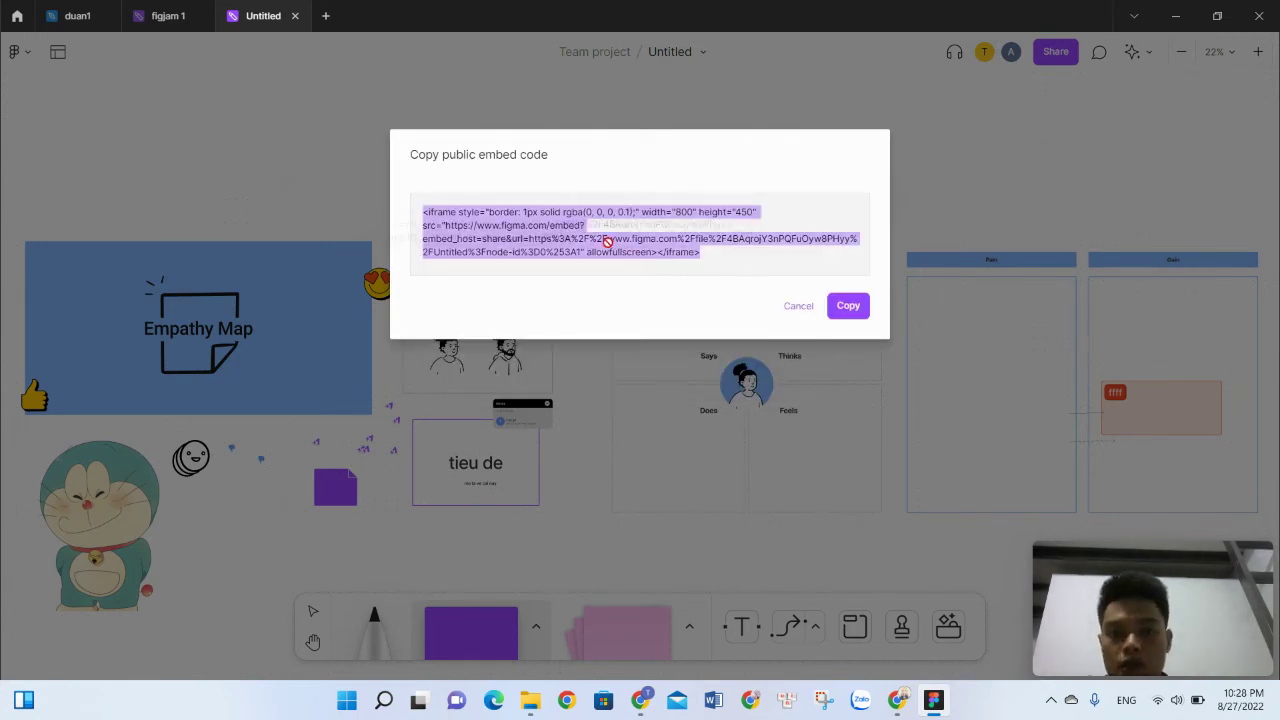
{"action": "left_click", "coordinate": [847, 306]}
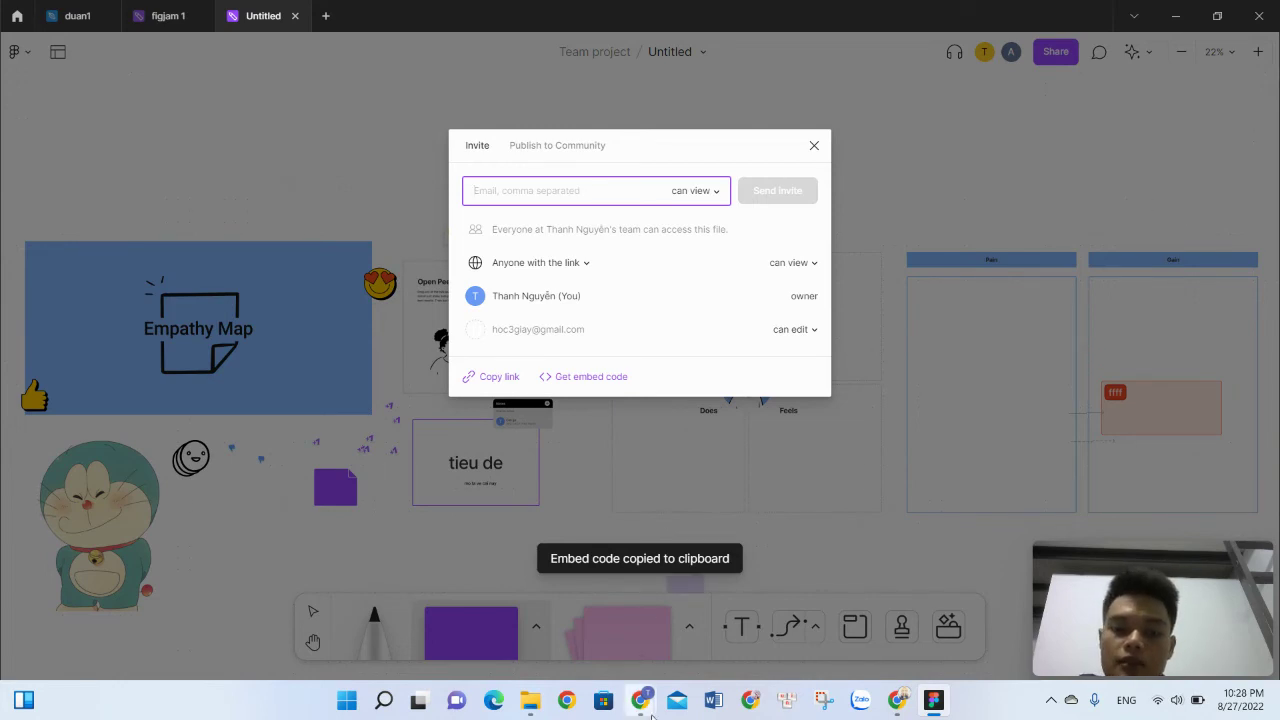
{"action": "mouse_move", "coordinate": [640, 700]}
{"action": "left_click", "coordinate": [478, 628]}
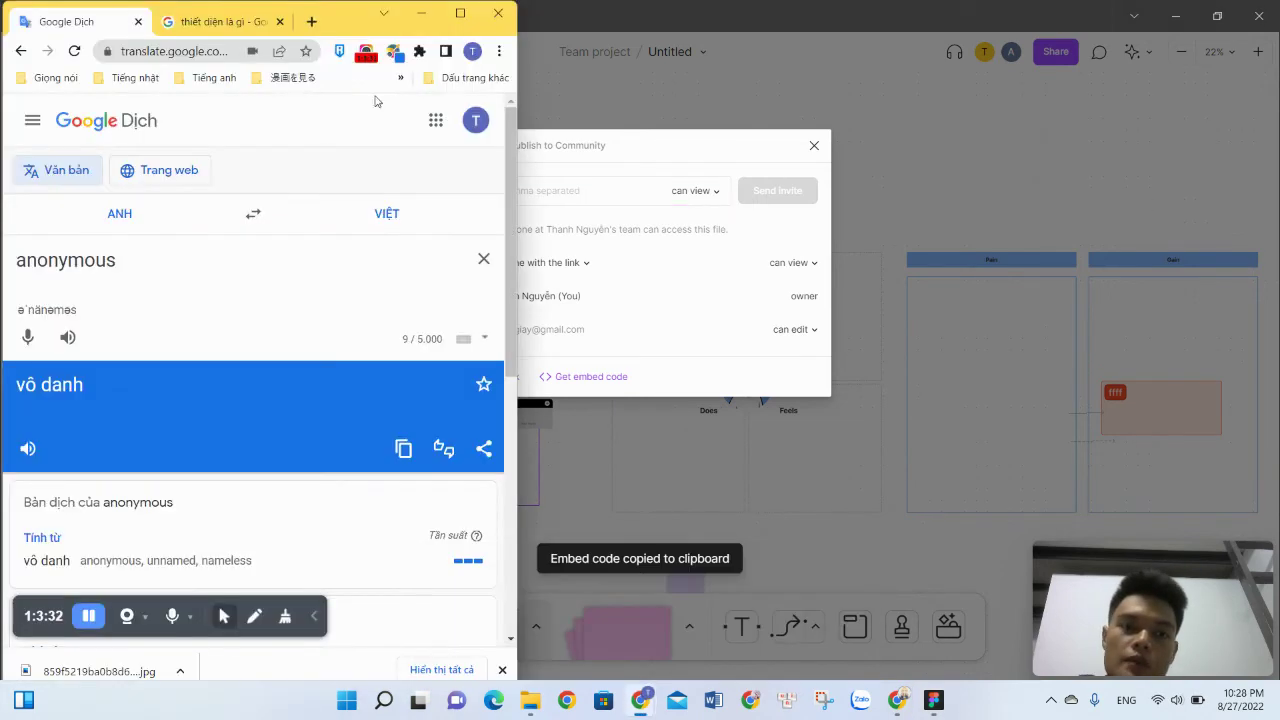
Go to the hoc3giay.com site in a new tab and start a new post
{"action": "left_click", "coordinate": [452, 22]}
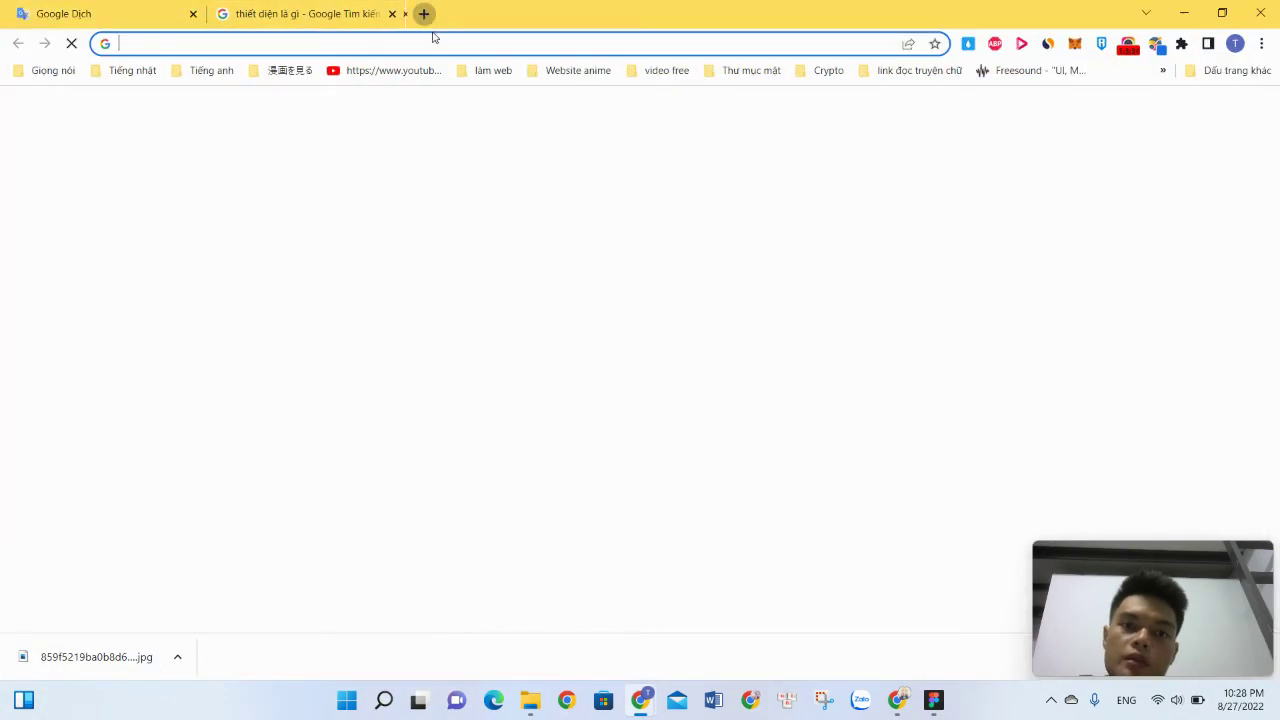
{"action": "type", "text": "ho"}
{"action": "key", "text": "Return"}
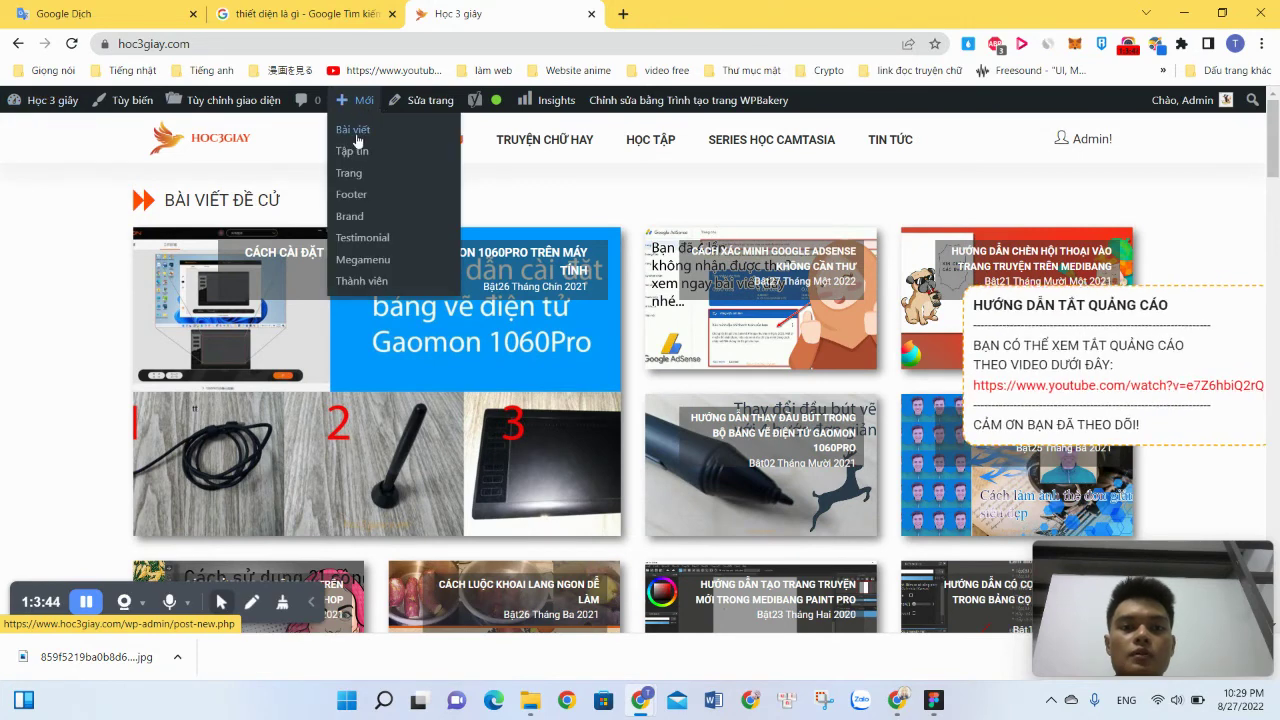
{"action": "left_click", "coordinate": [355, 137]}
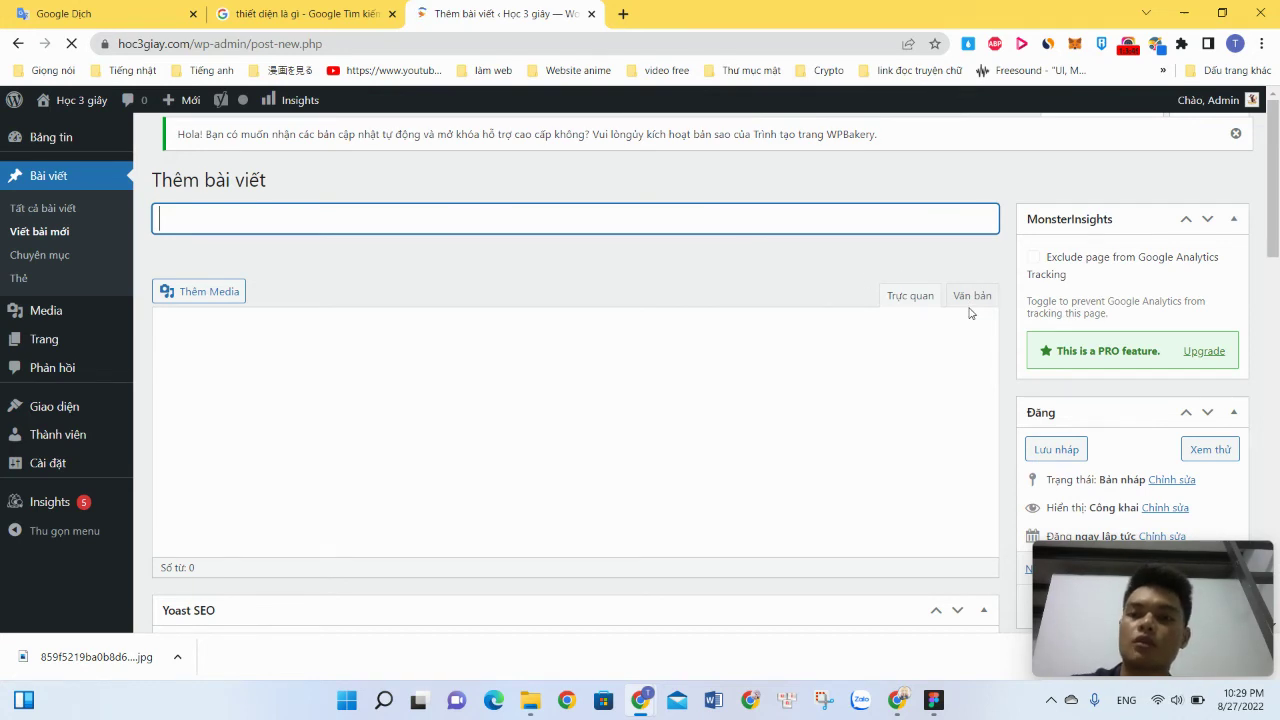
Paste the FigJam iframe embed code into the post's Text (Văn bản) view
{"action": "left_click", "coordinate": [971, 352]}
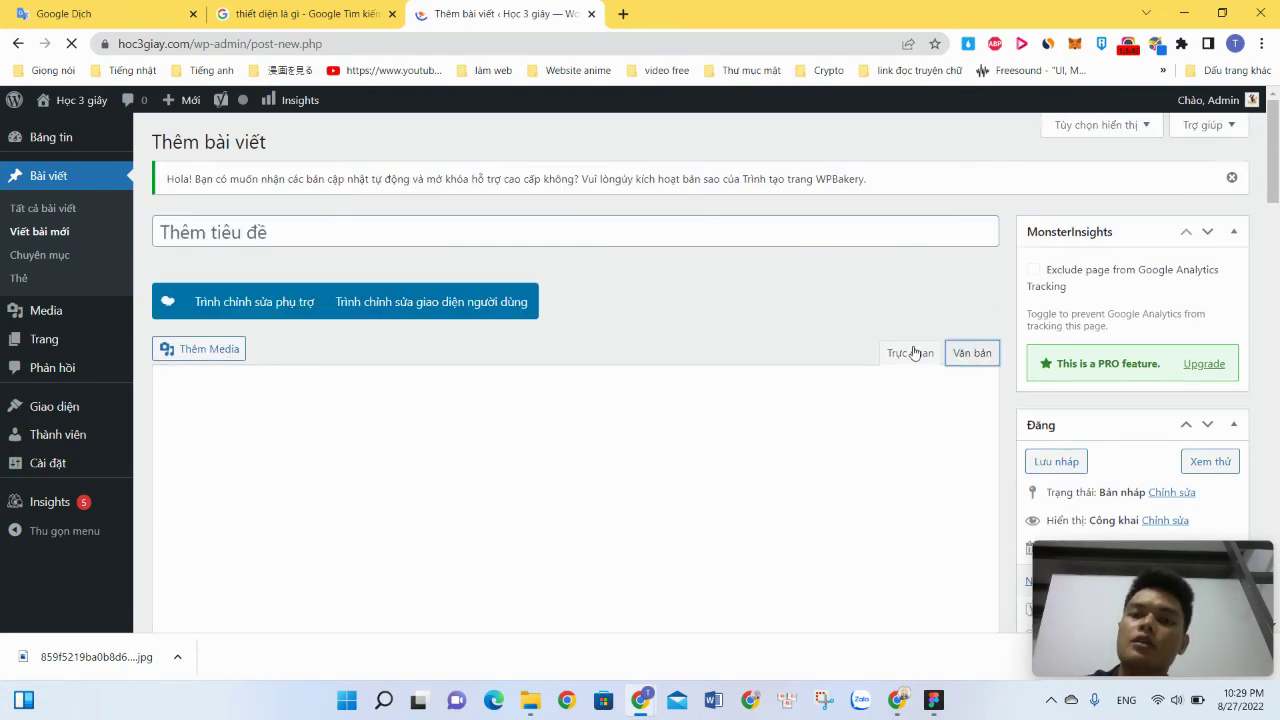
{"action": "left_click", "coordinate": [971, 353]}
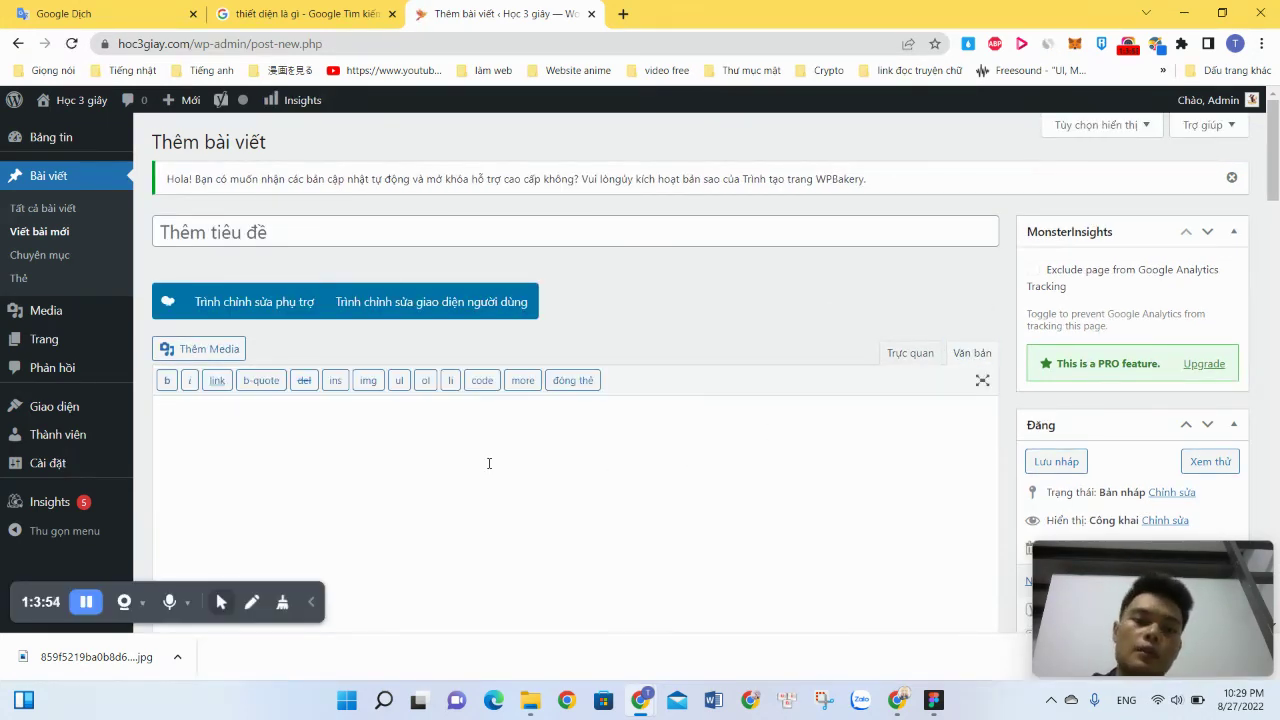
{"action": "key", "text": "ctrl+v"}
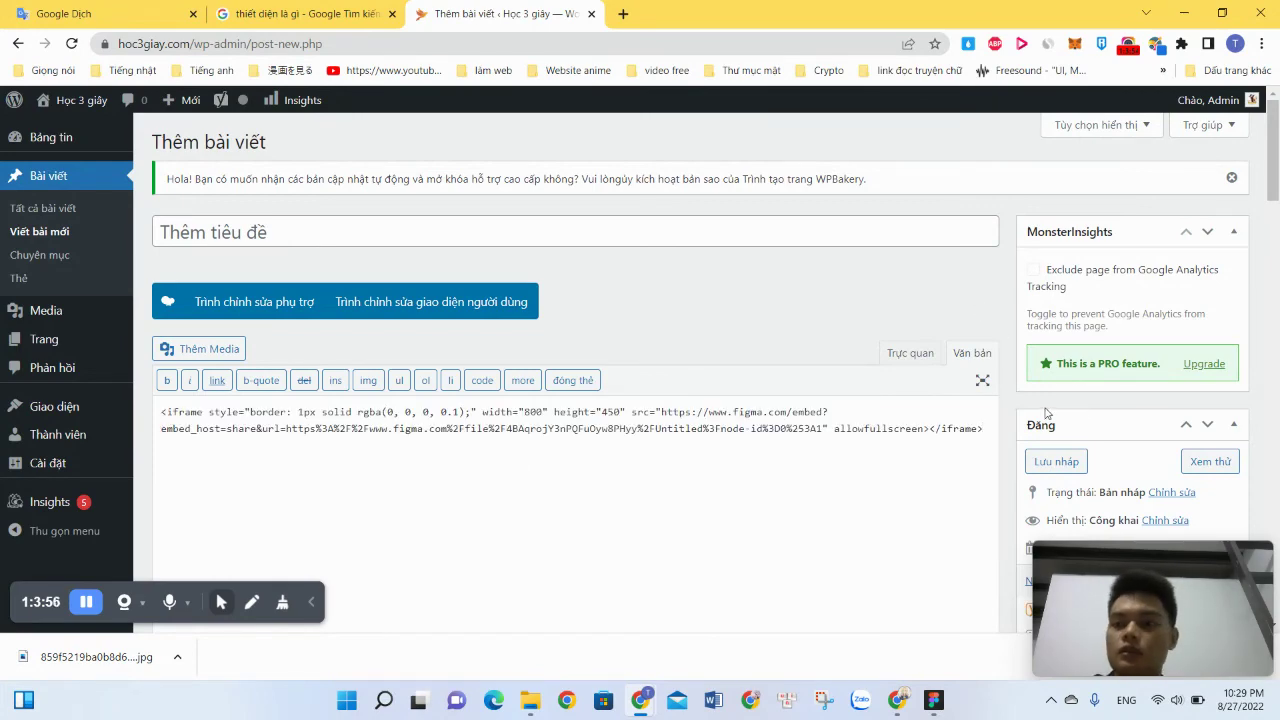
Preview the draft post and scroll through it to check the embedded FigJam board
{"action": "left_click", "coordinate": [1207, 470]}
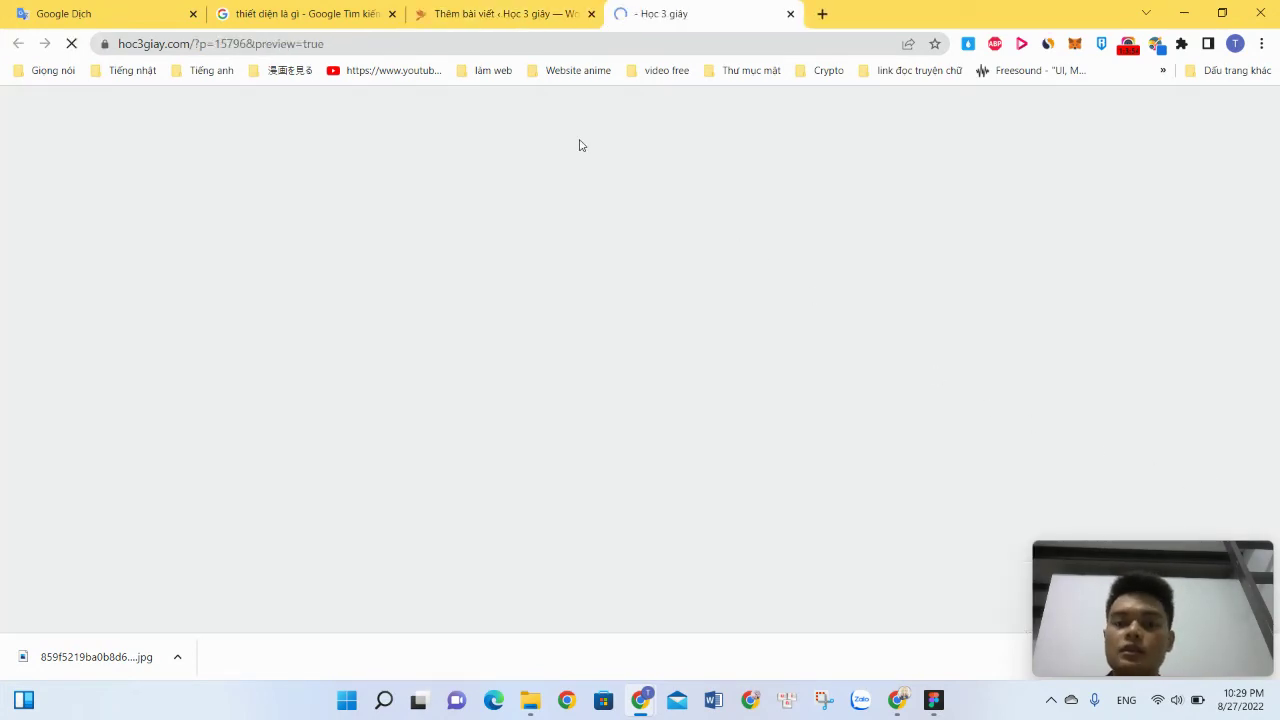
{"action": "scroll", "coordinate": [563, 323], "scroll_direction": "down", "scroll_amount": 2}
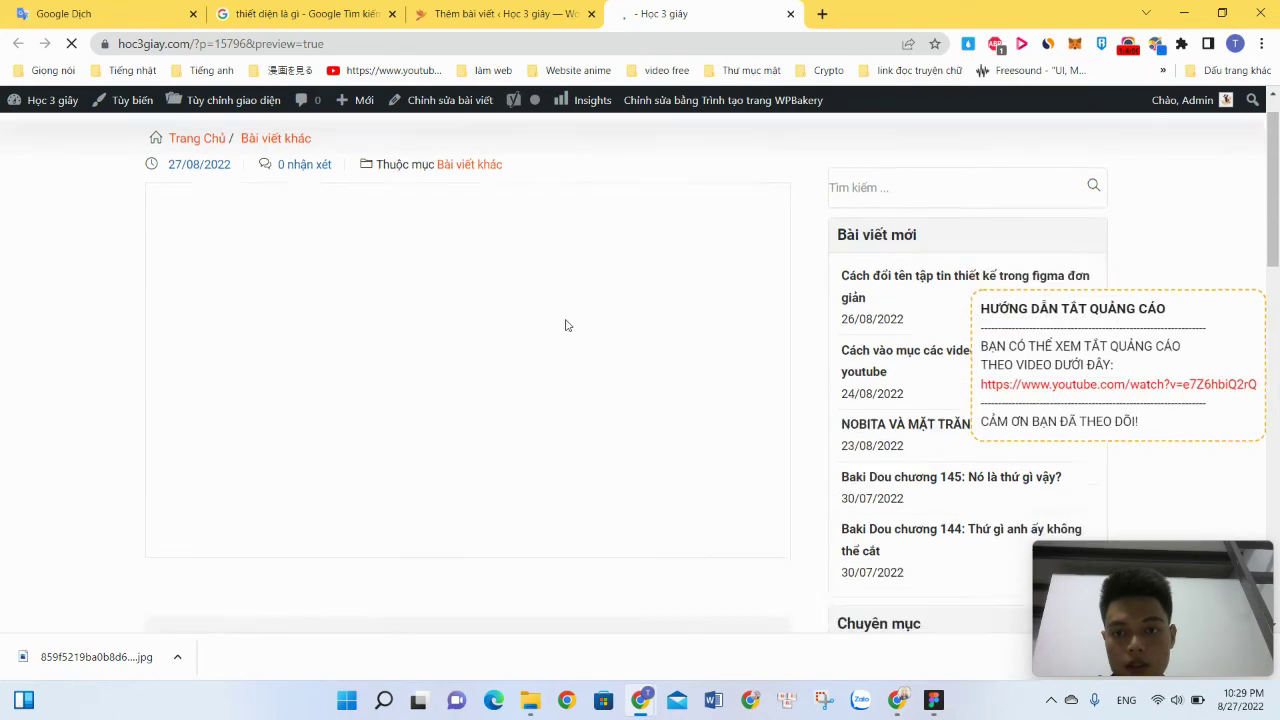
{"action": "scroll", "coordinate": [631, 354], "scroll_direction": "up", "scroll_amount": 2}
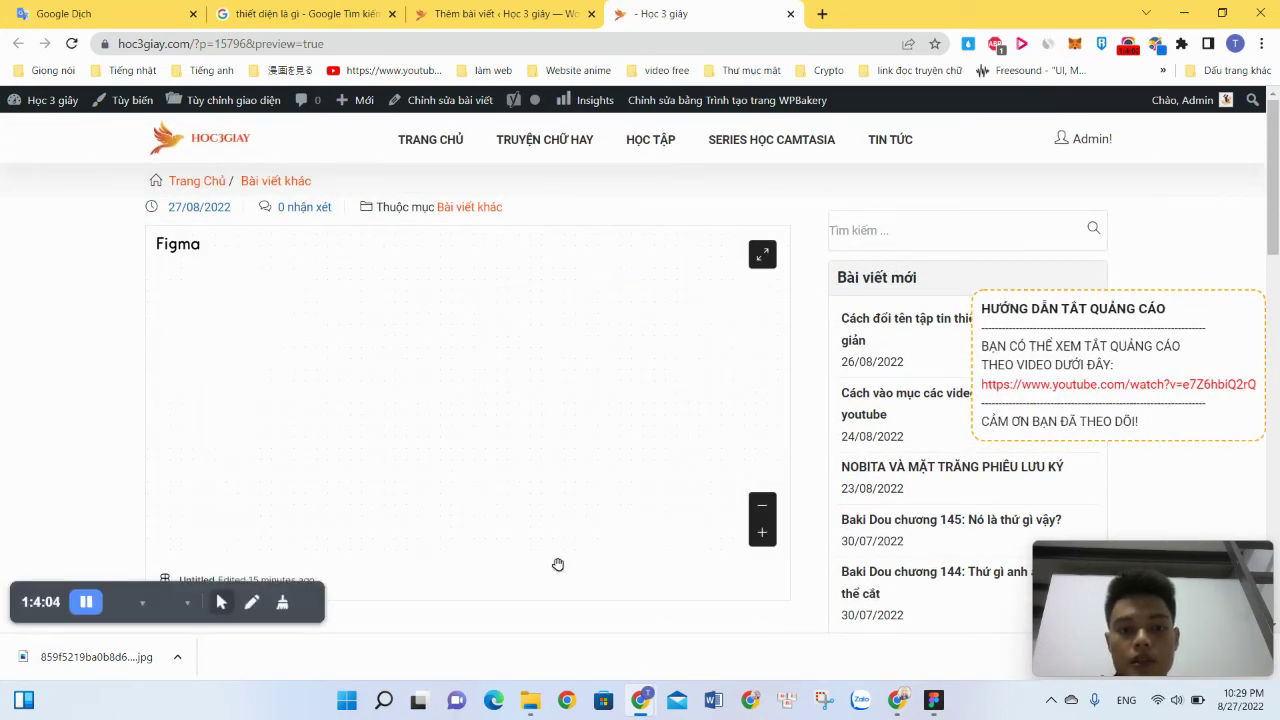
{"action": "scroll", "coordinate": [558, 436], "scroll_direction": "down", "scroll_amount": 2}
{"action": "scroll", "coordinate": [558, 436], "scroll_direction": "down", "scroll_amount": 2}
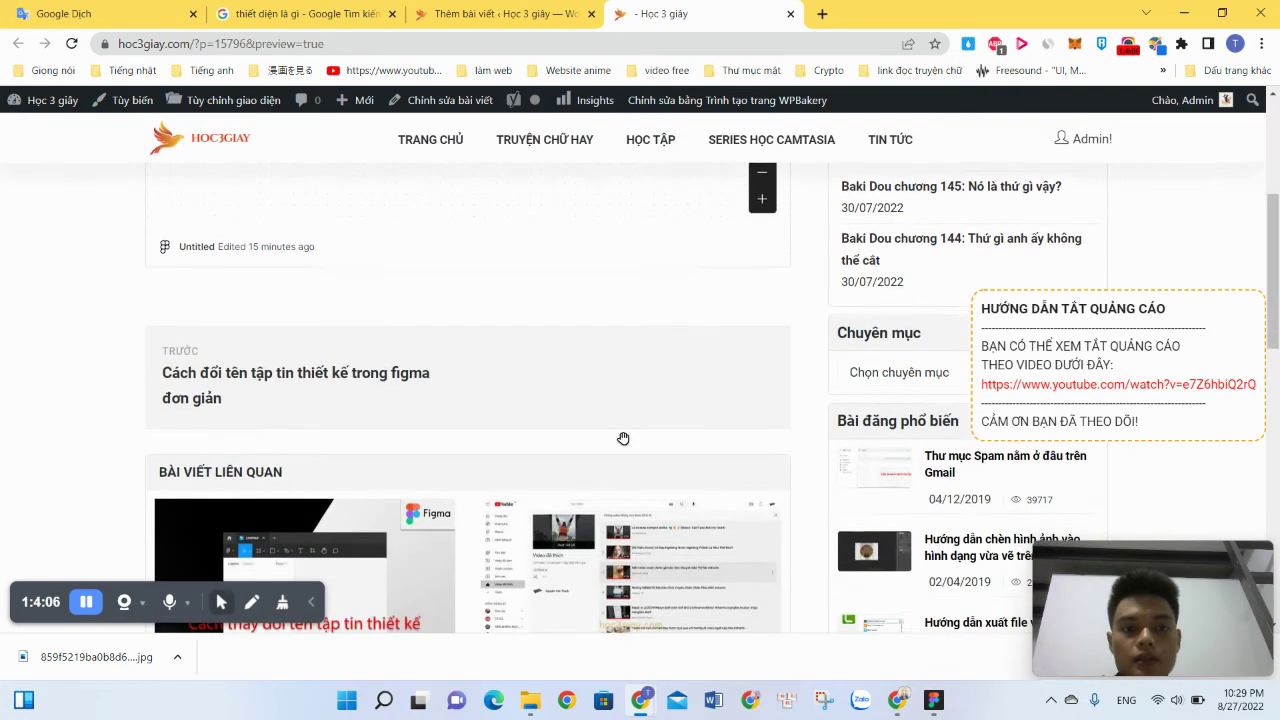
{"action": "scroll", "coordinate": [620, 437], "scroll_direction": "up", "scroll_amount": 4}
{"action": "scroll", "coordinate": [174, 276], "scroll_direction": "down", "scroll_amount": 3}
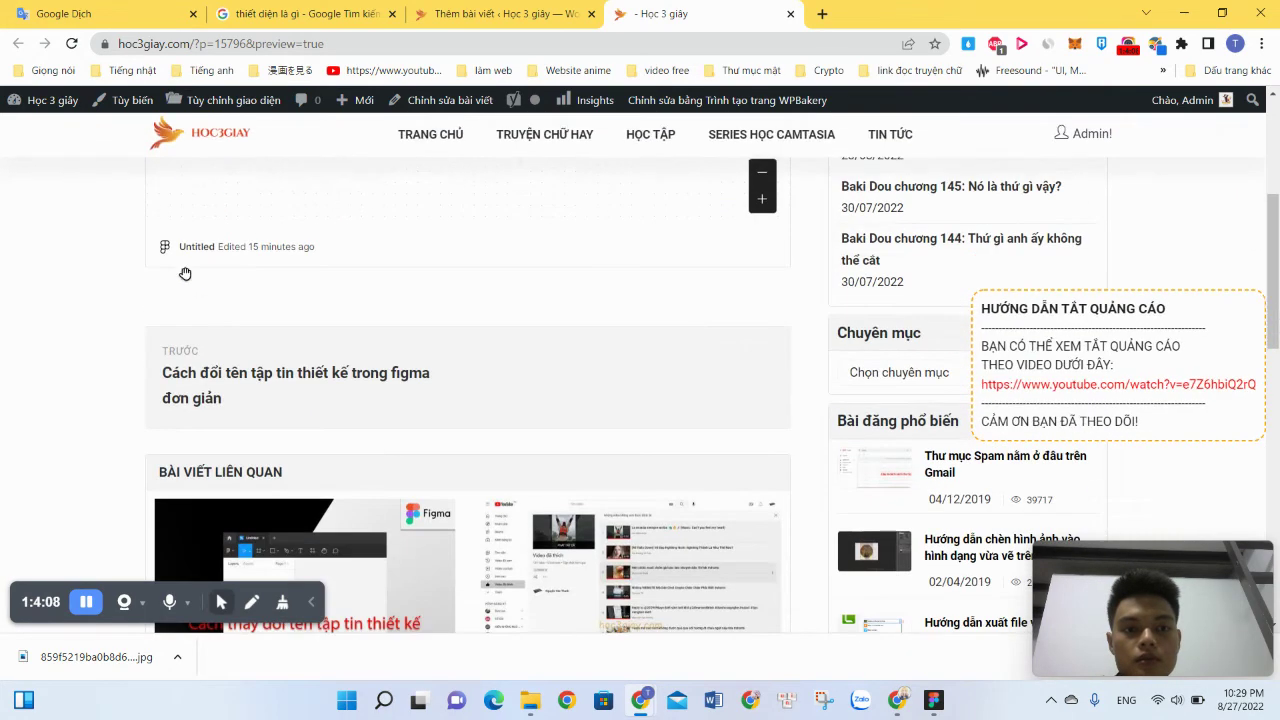
{"action": "scroll", "coordinate": [352, 374], "scroll_direction": "up", "scroll_amount": 3}
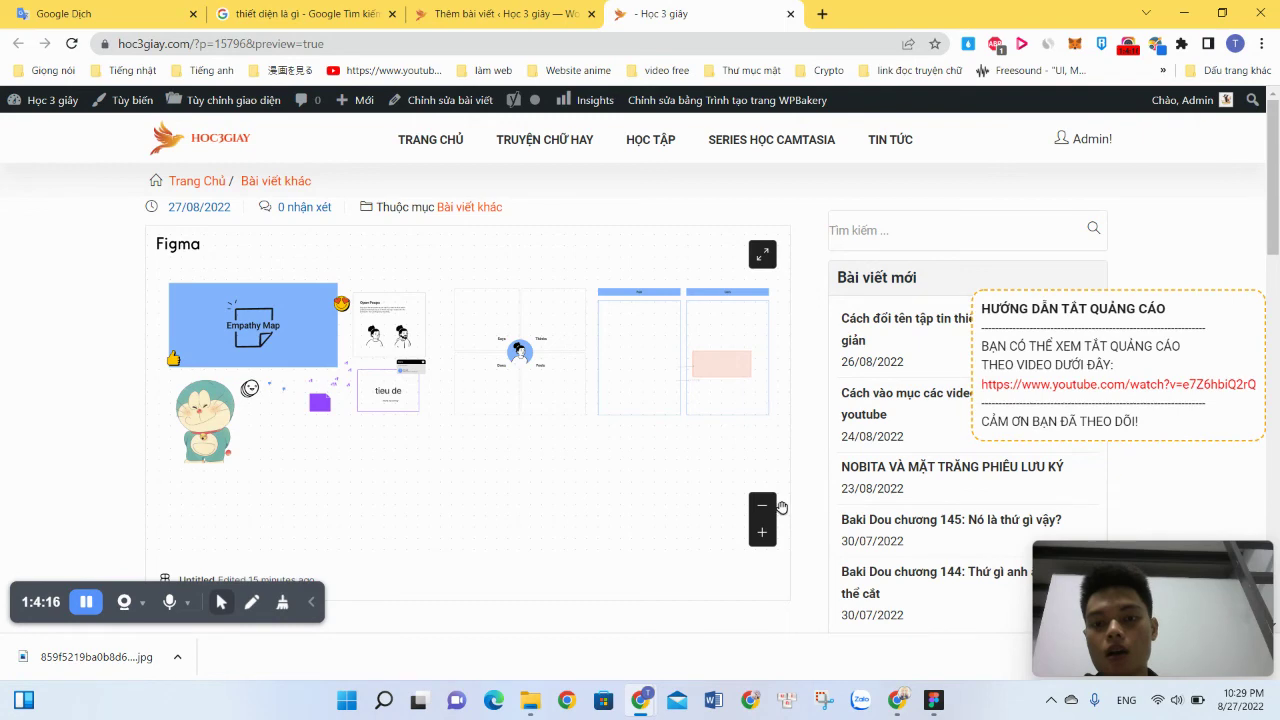
{"action": "scroll", "coordinate": [292, 333], "scroll_direction": "down", "scroll_amount": 3}
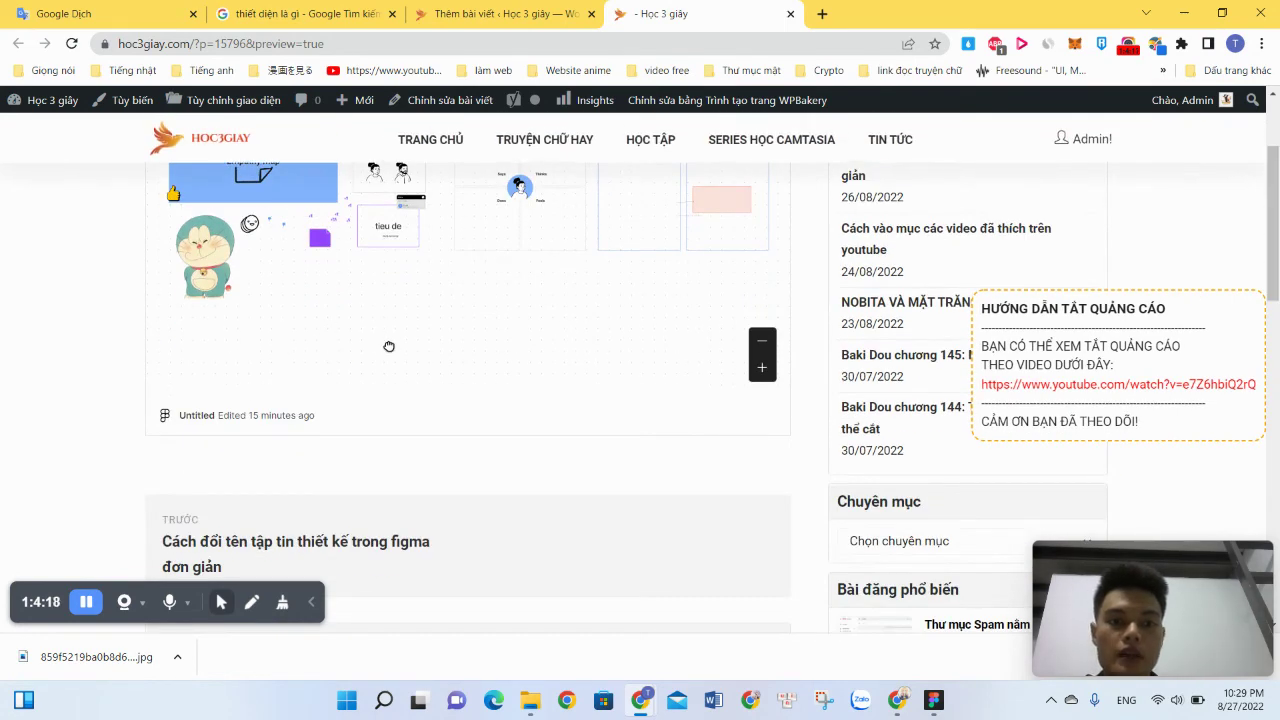
{"action": "scroll", "coordinate": [389, 346], "scroll_direction": "up", "scroll_amount": 3}
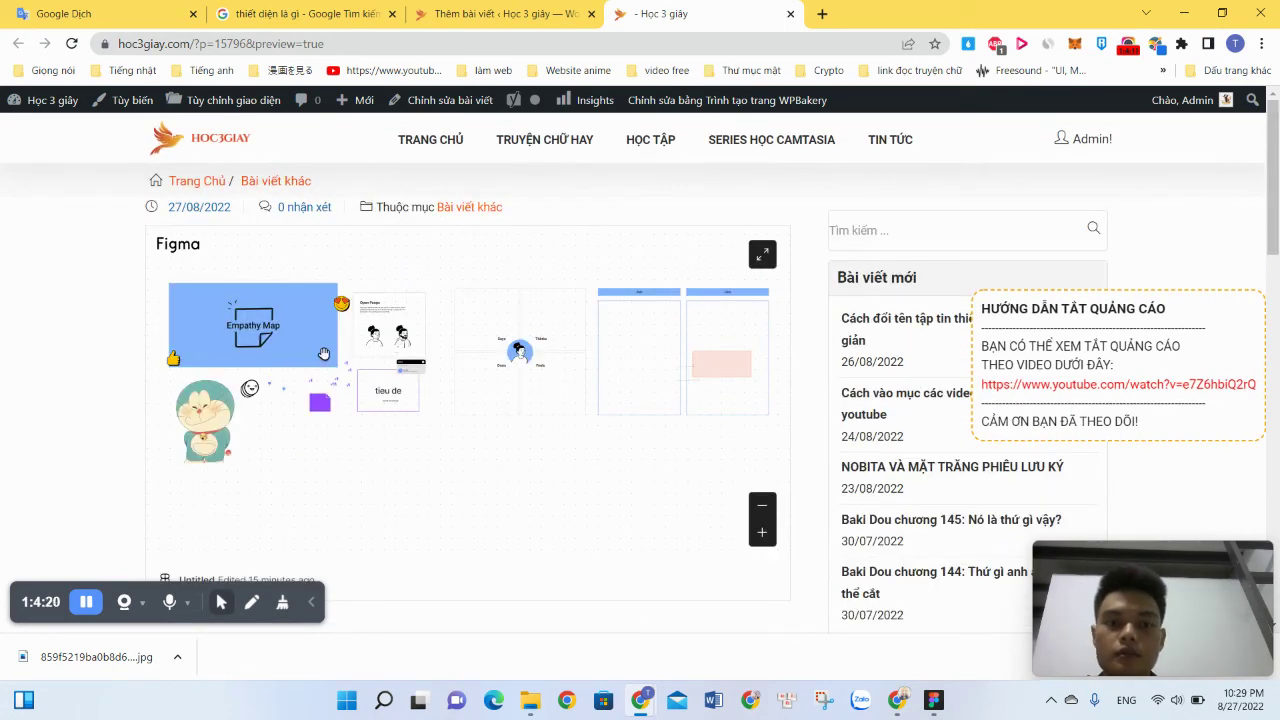
Close the FigJam board's sharing dialog and bring Google Translate back with an empty text box
{"action": "left_click", "coordinate": [480, 14]}
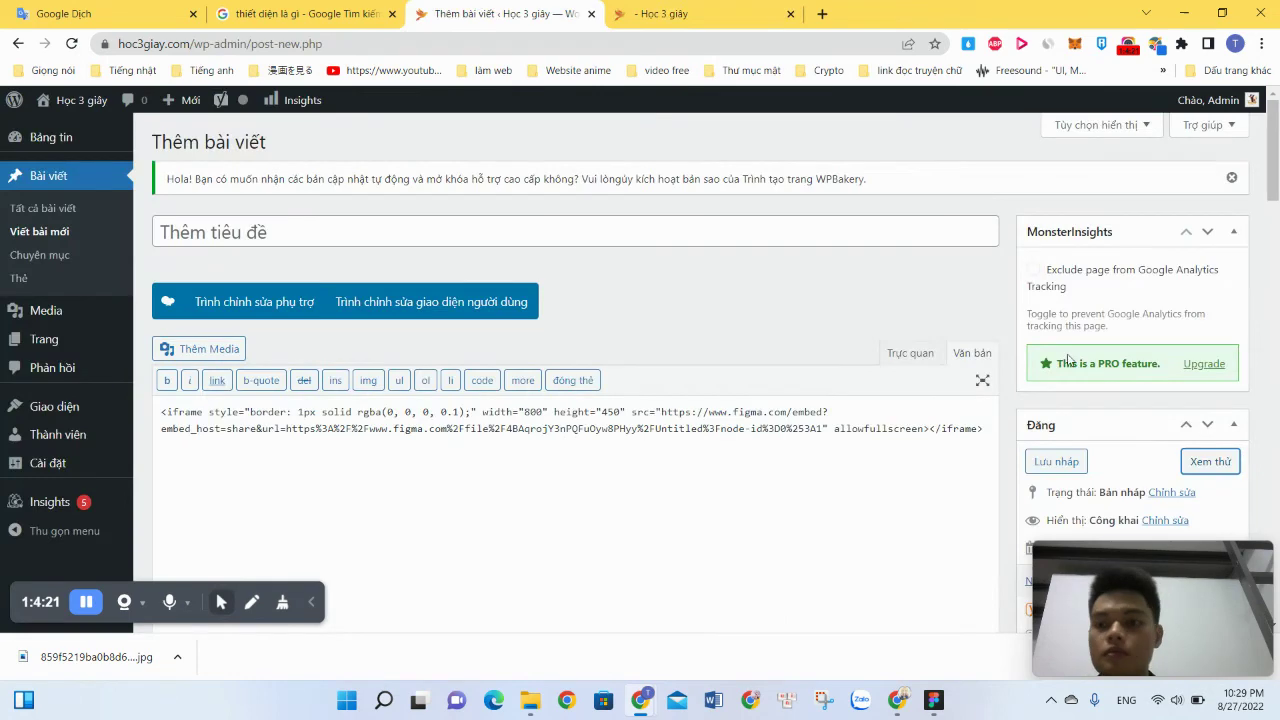
{"action": "left_click", "coordinate": [703, 10]}
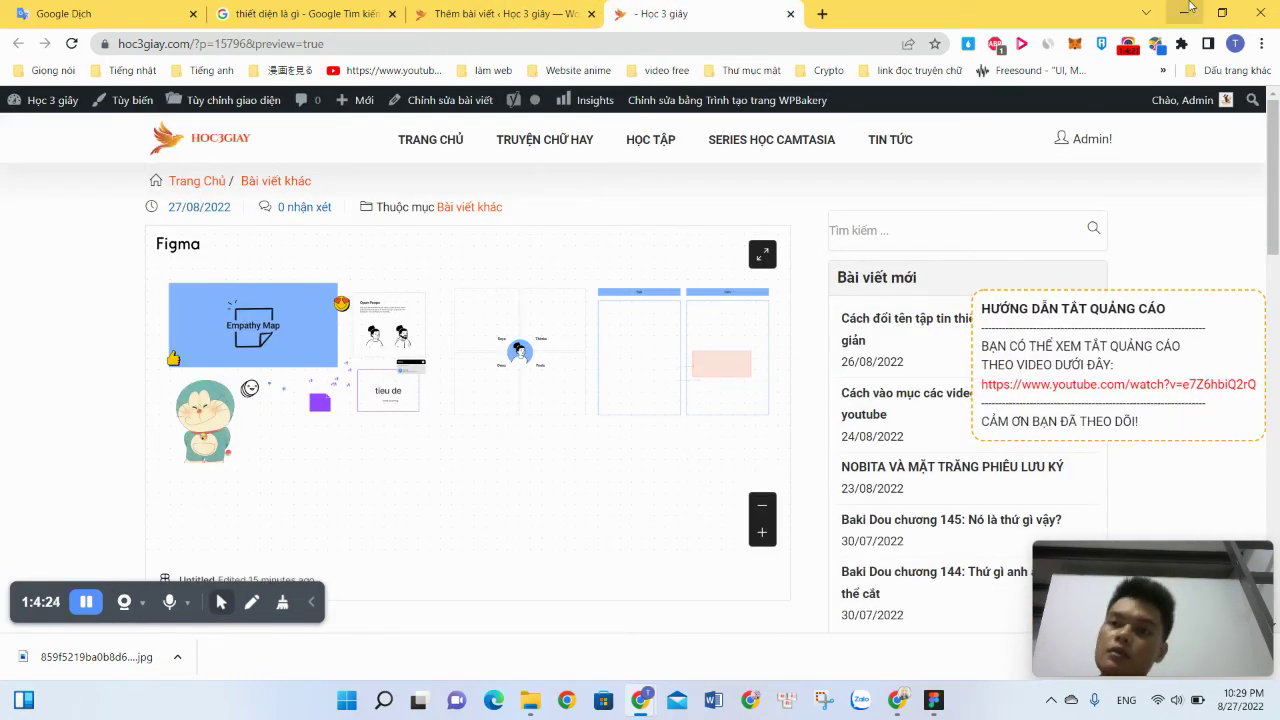
{"action": "left_click", "coordinate": [1190, 8]}
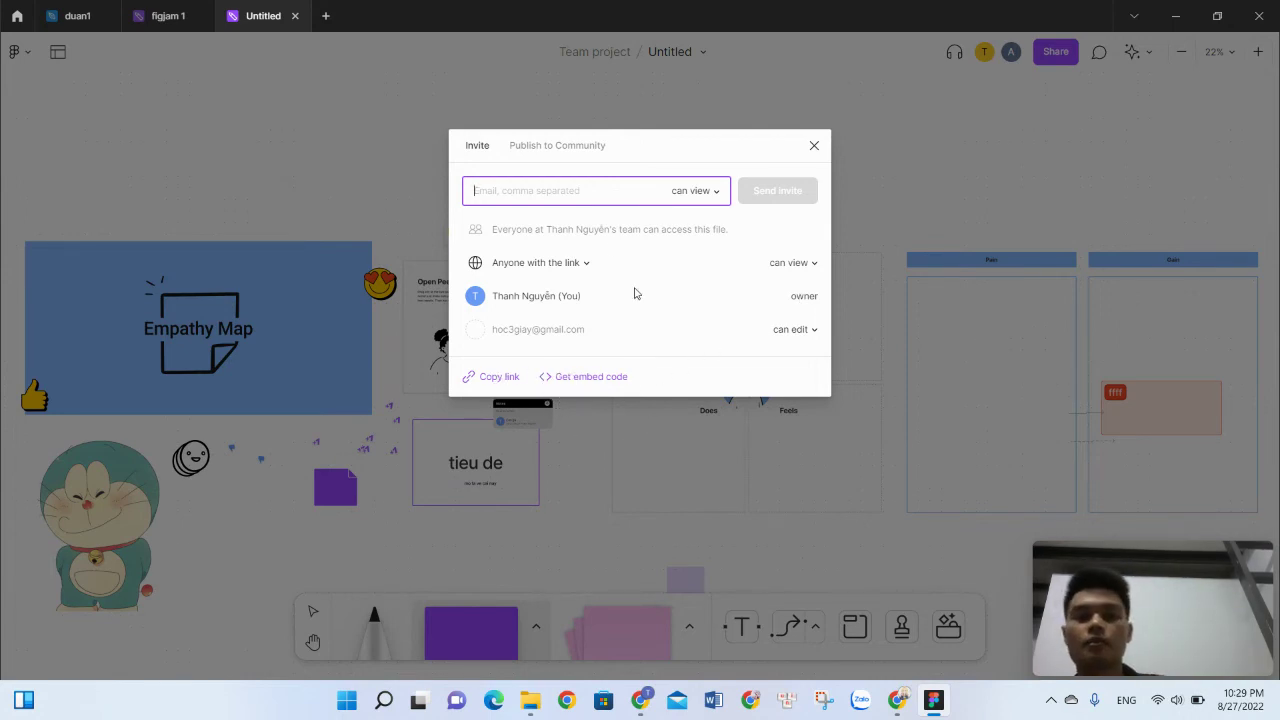
{"action": "left_click", "coordinate": [814, 145]}
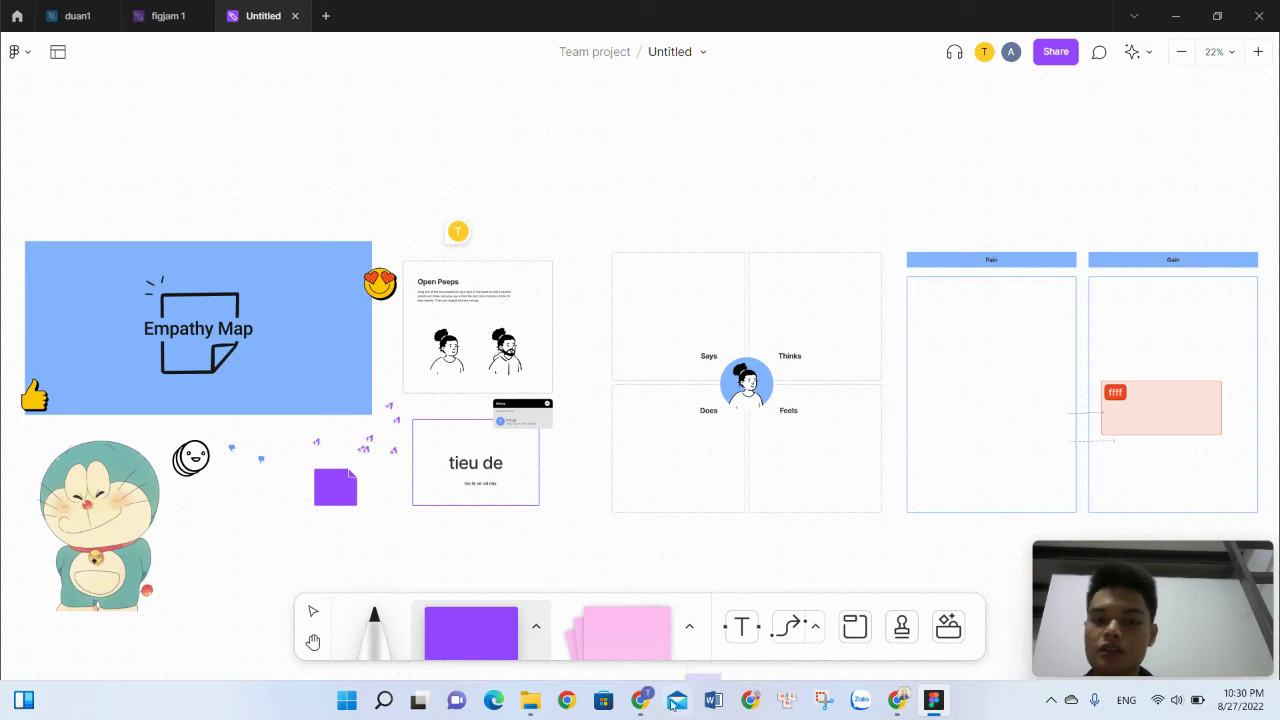
{"action": "mouse_move", "coordinate": [640, 700]}
{"action": "left_click", "coordinate": [457, 612]}
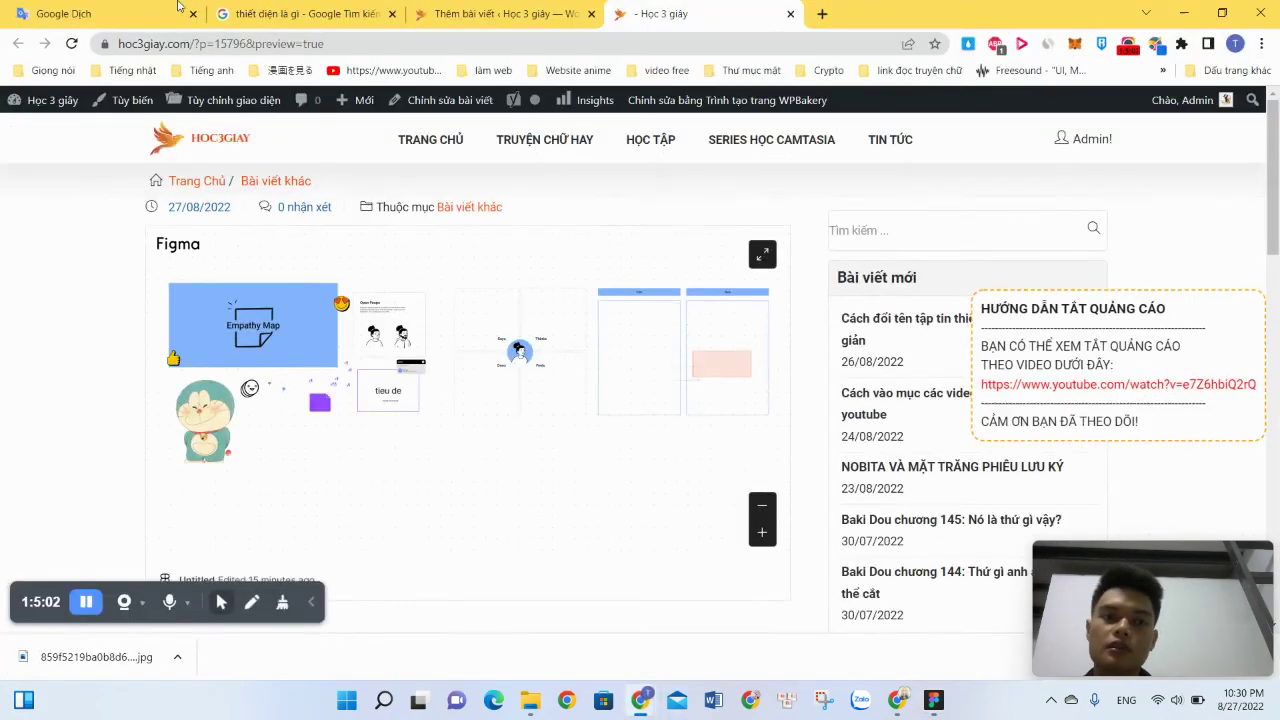
{"action": "left_click", "coordinate": [606, 266]}
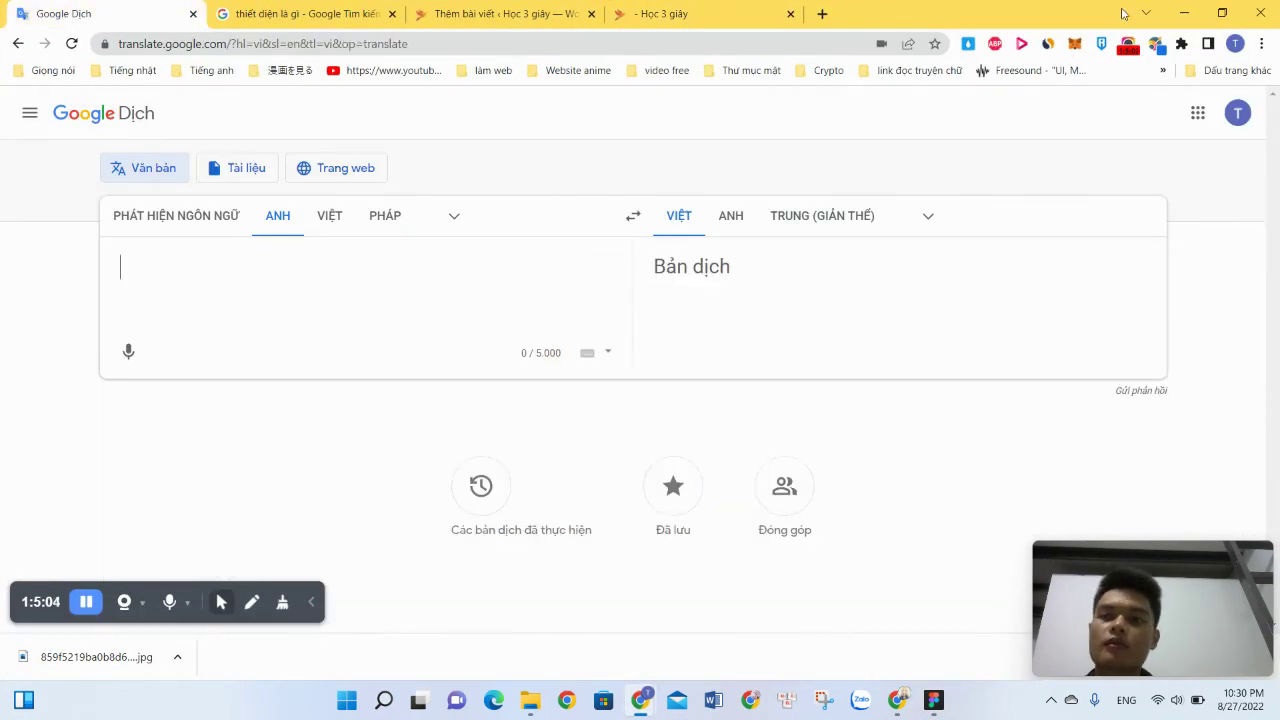
Translate 'spotlight me' into Vietnamese ('làm tôi chú ý') and play its pronunciation
{"action": "key", "text": "super+Down"}
{"action": "type", "text": "spotline"}
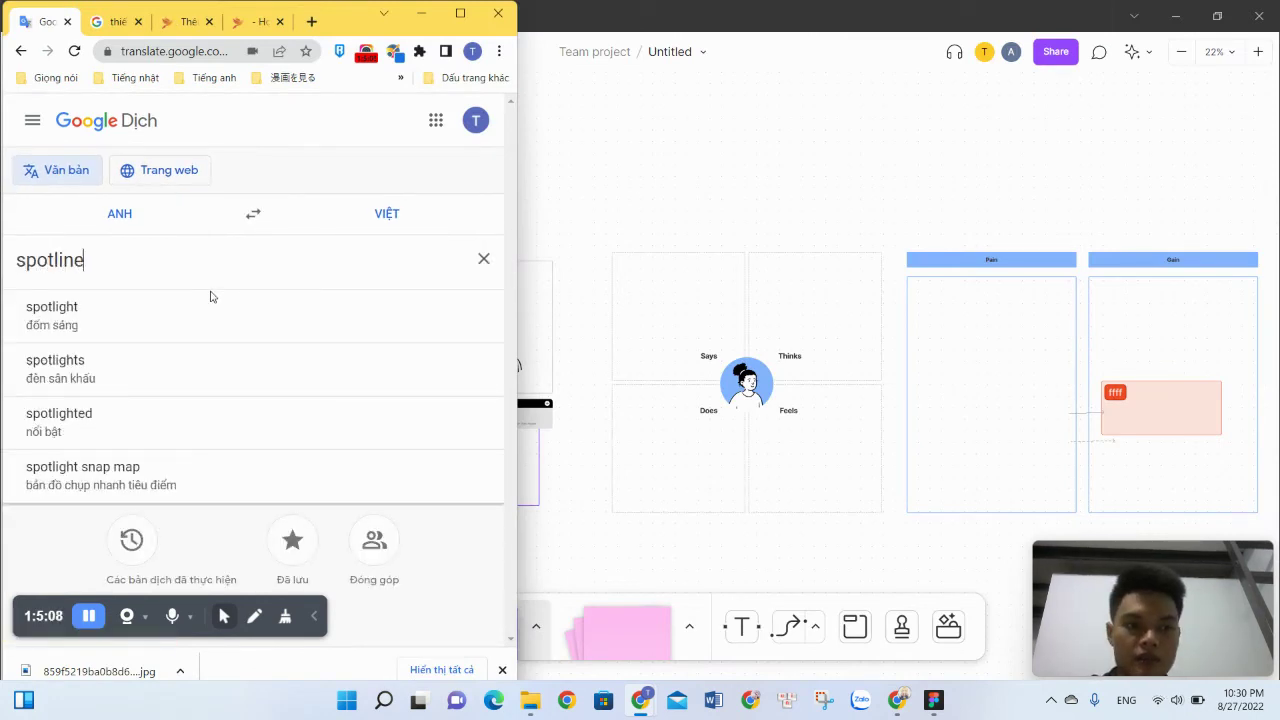
{"action": "key", "text": "BackSpace"}
{"action": "key", "text": "BackSpace"}
{"action": "type", "text": "g"}
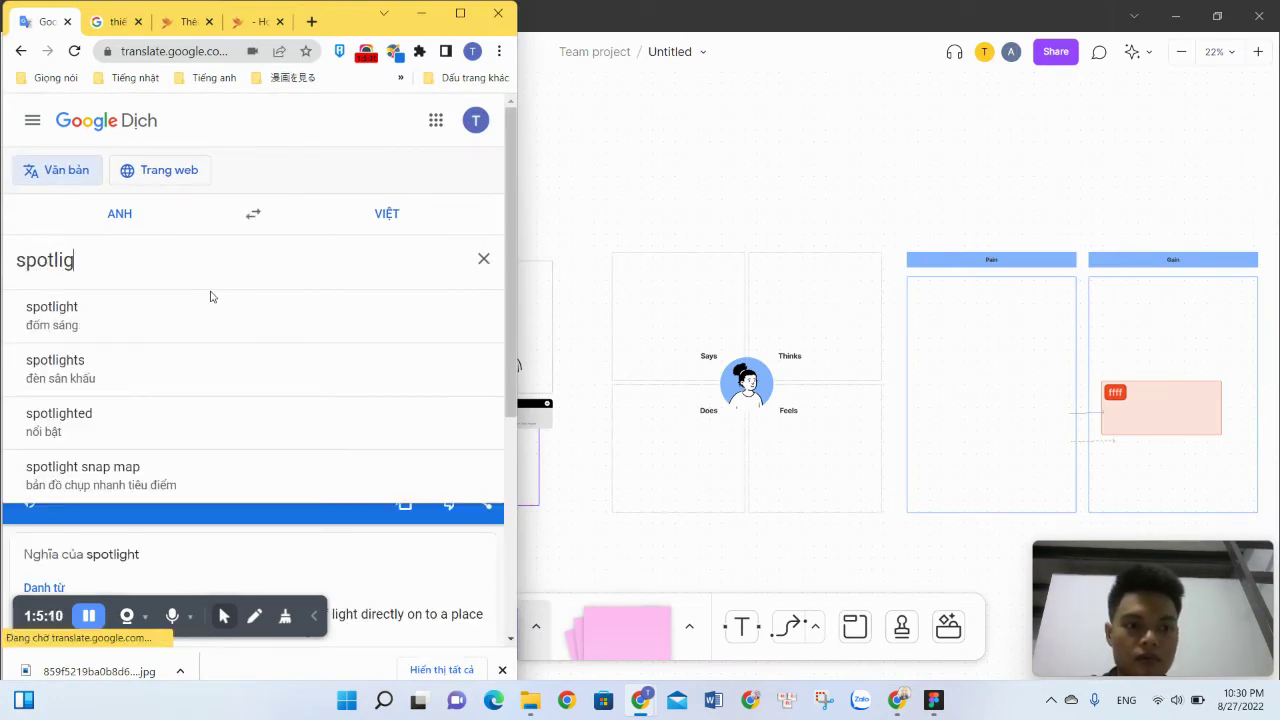
{"action": "type", "text": "ht me"}
{"action": "left_click", "coordinate": [204, 311]}
{"action": "left_click", "coordinate": [82, 324]}
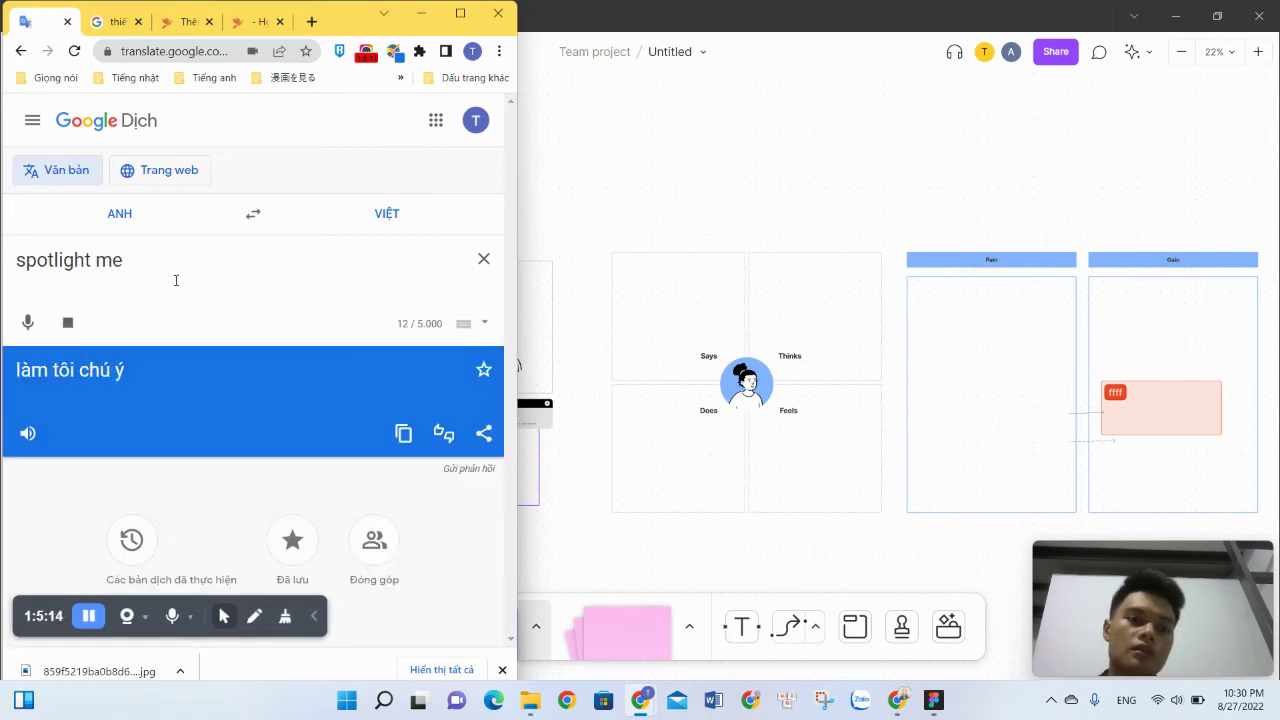
{"action": "key", "text": "BackSpace"}
{"action": "key", "text": "BackSpace"}
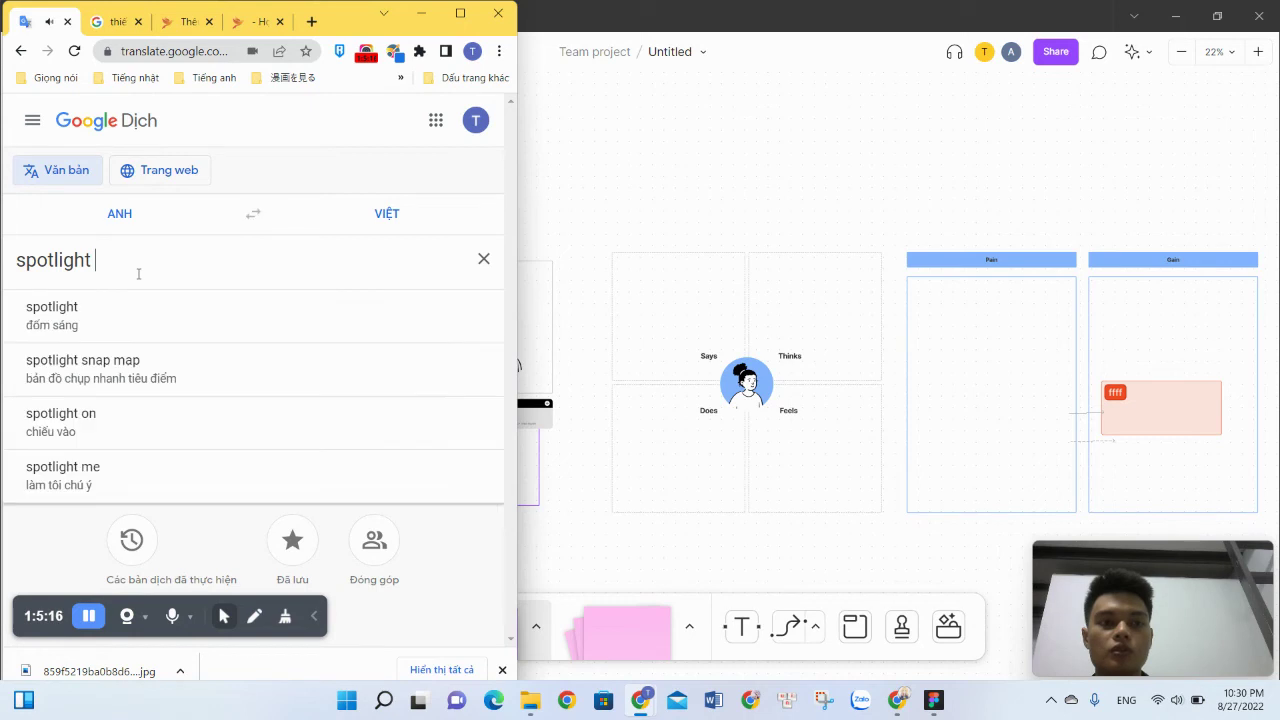
Back in FigJam, start spotlighting yourself from your avatar menu
{"action": "left_click", "coordinate": [810, 188]}
{"action": "left_click", "coordinate": [980, 55]}
{"action": "left_click", "coordinate": [977, 119]}
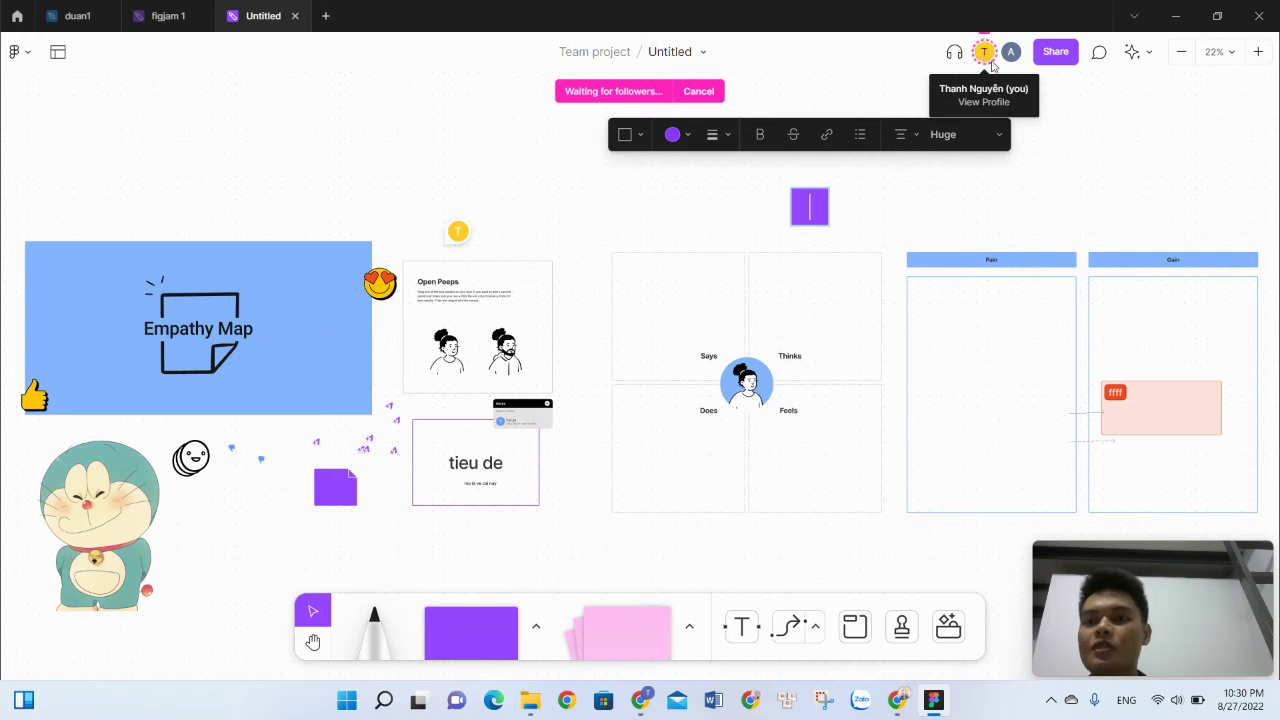
Confirm the viewer follows your spotlight in the browser, then stop the 1-follower spotlight
{"action": "left_click", "coordinate": [897, 700]}
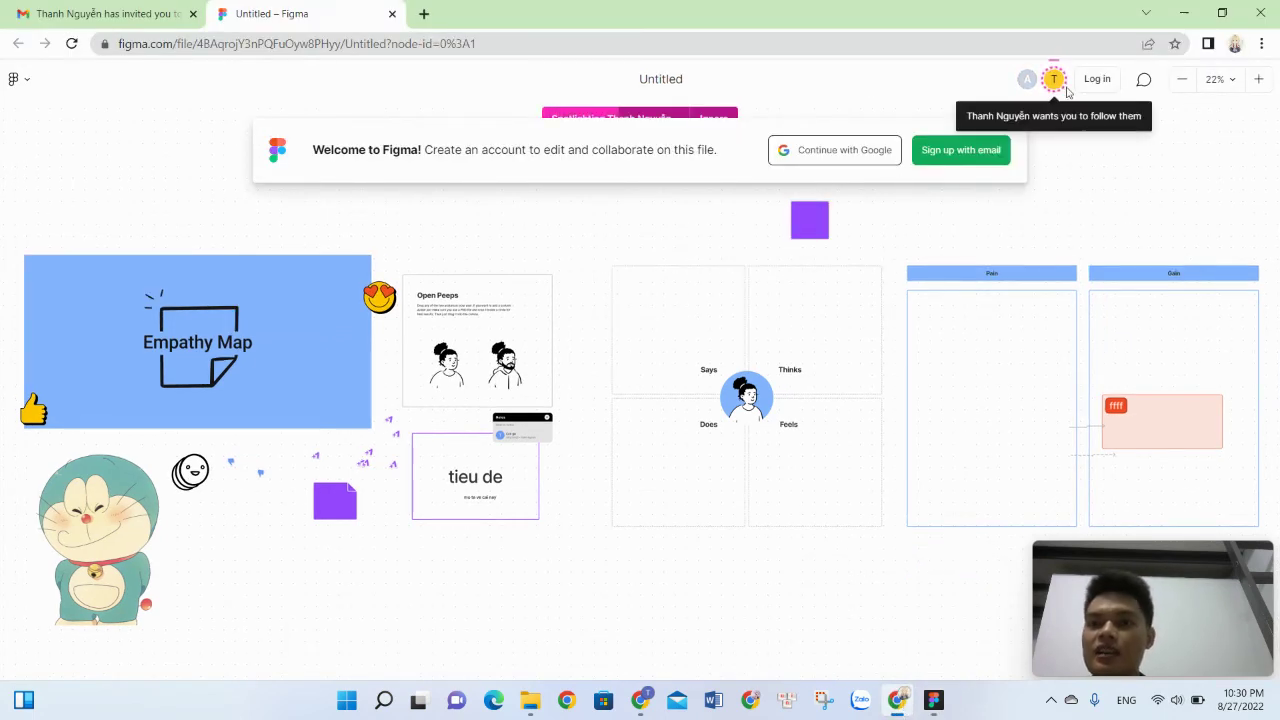
{"action": "left_click", "coordinate": [1184, 13]}
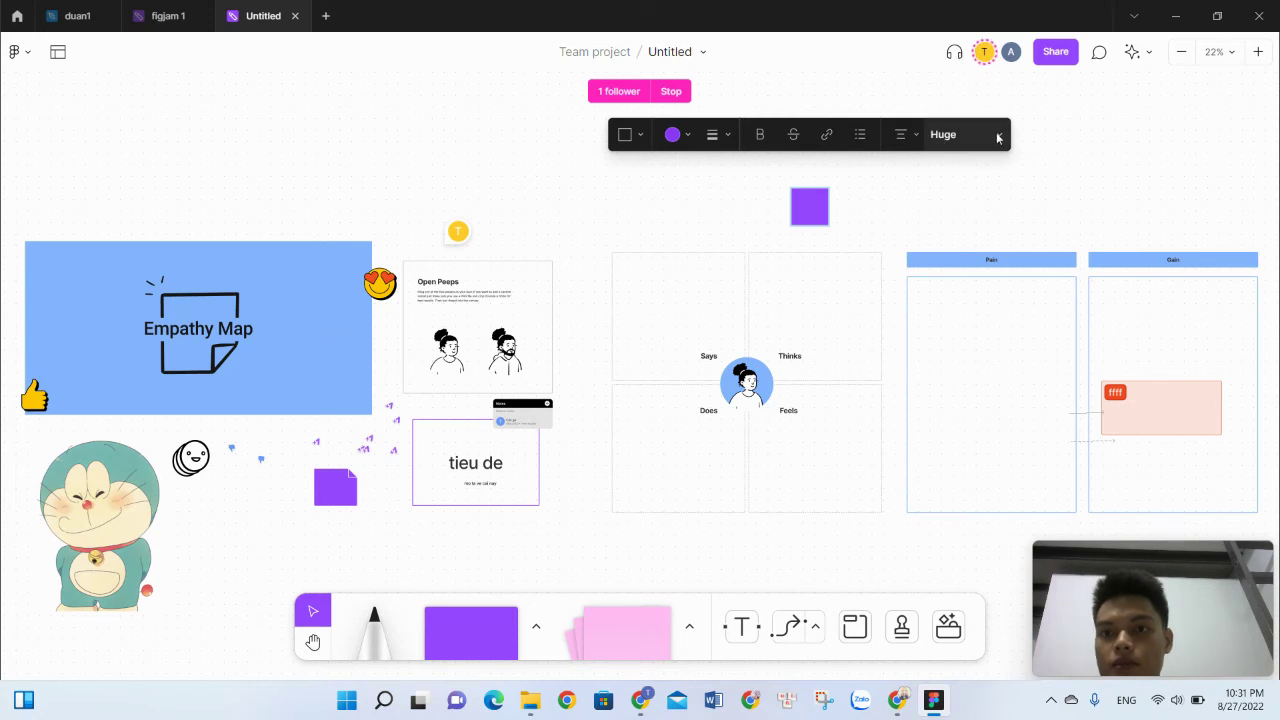
{"action": "left_click", "coordinate": [1092, 178]}
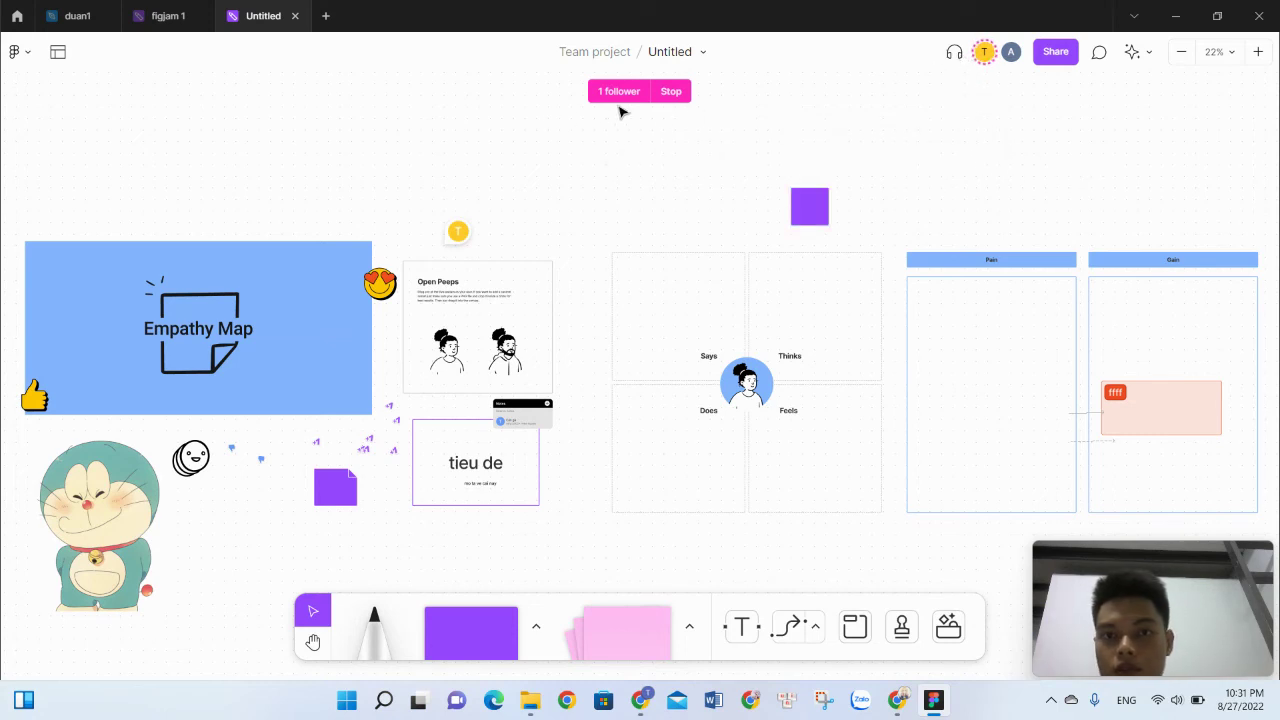
{"action": "left_click", "coordinate": [668, 93]}
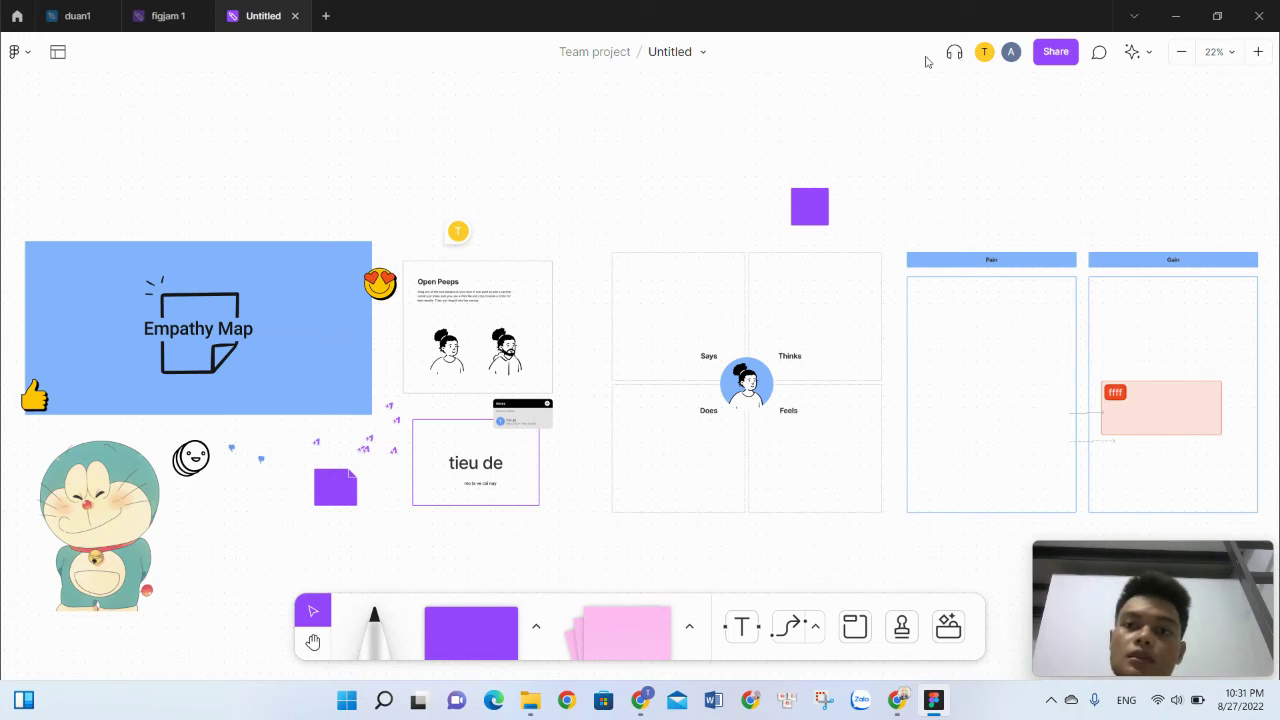
Duplicate the Untitled board as 'Untitled (Copy)', then close the copy and return to the original
{"action": "left_click", "coordinate": [712, 63]}
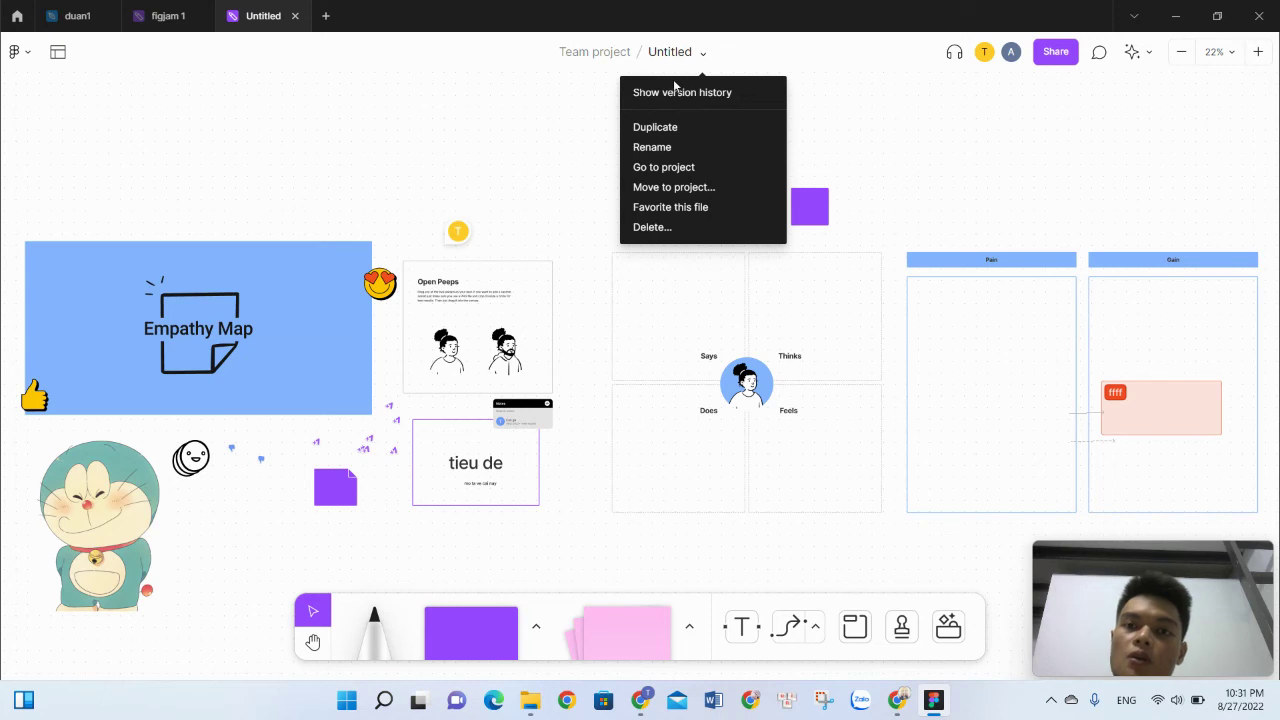
{"action": "left_click", "coordinate": [693, 129]}
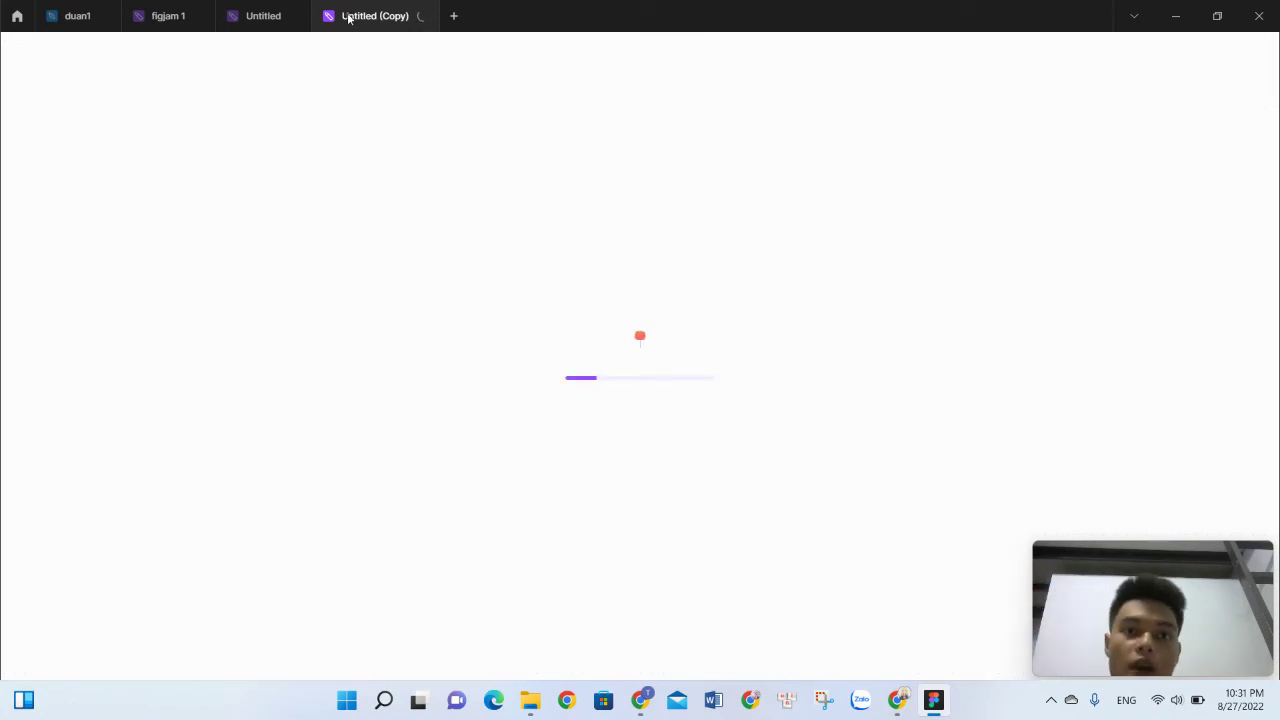
{"action": "left_click", "coordinate": [277, 12]}
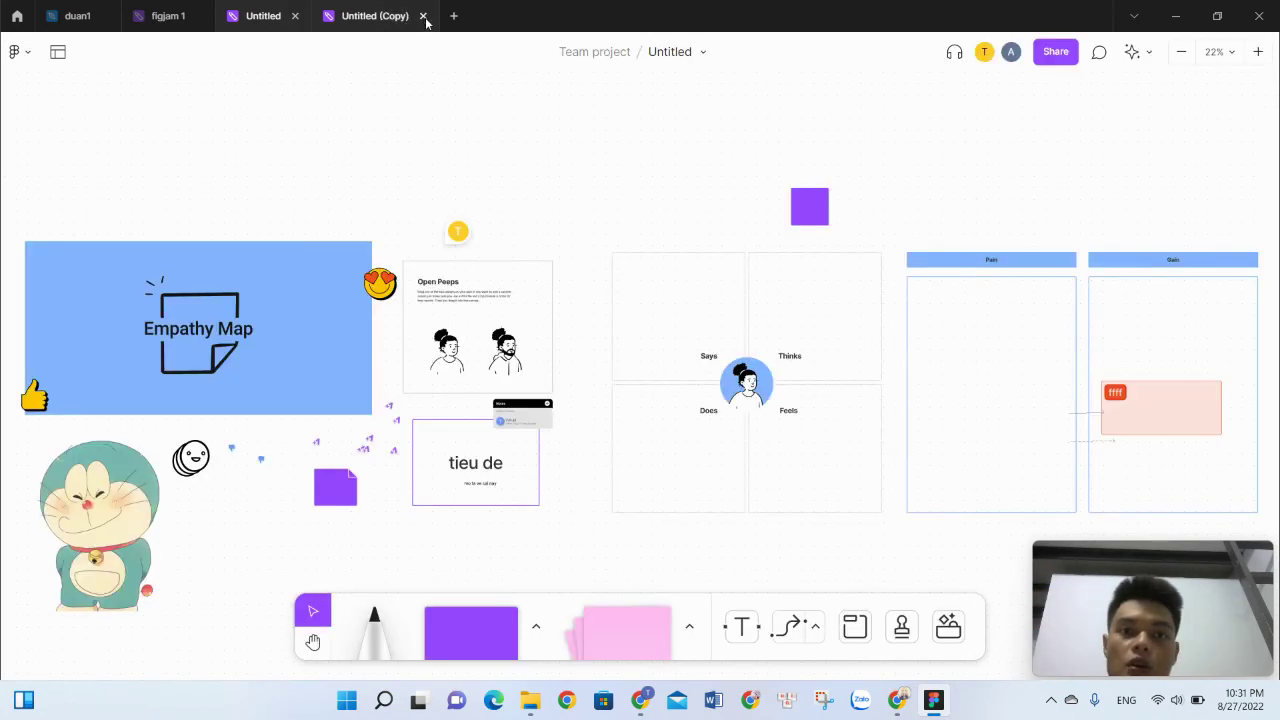
{"action": "left_click", "coordinate": [423, 16]}
{"action": "left_click", "coordinate": [704, 54]}
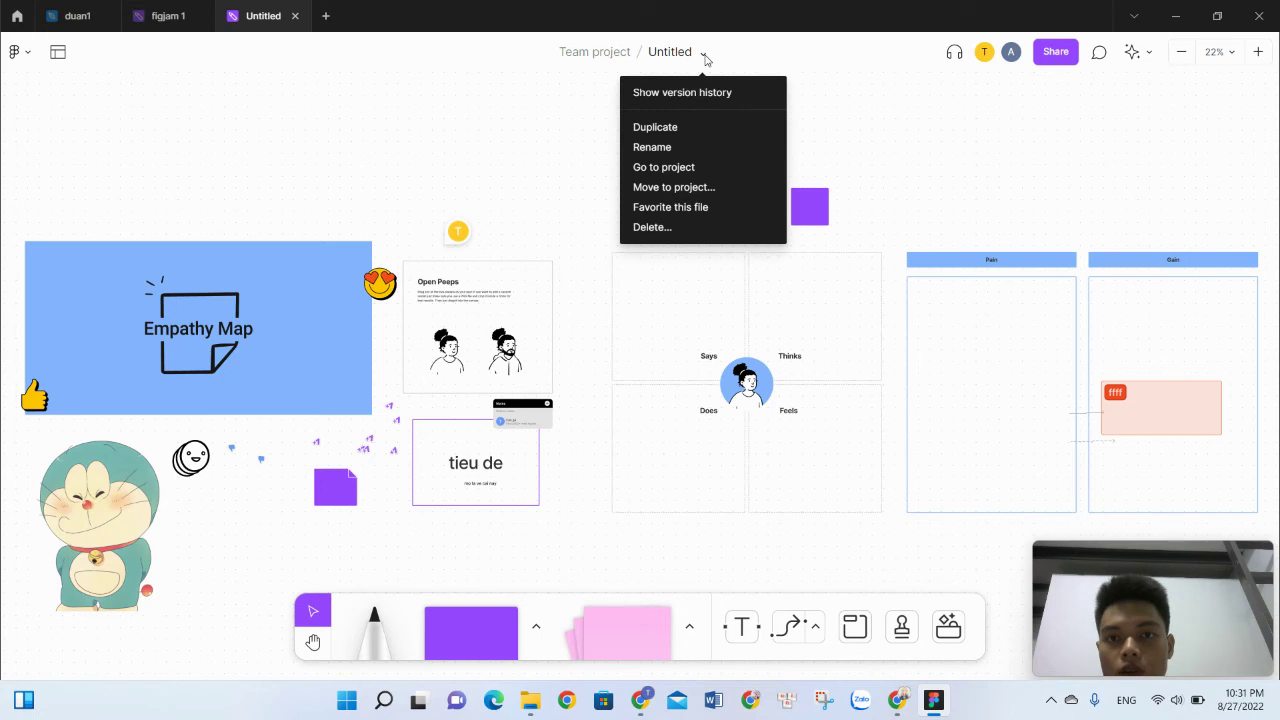
Open the board's project page and dismiss the templates browser
{"action": "left_click", "coordinate": [684, 168]}
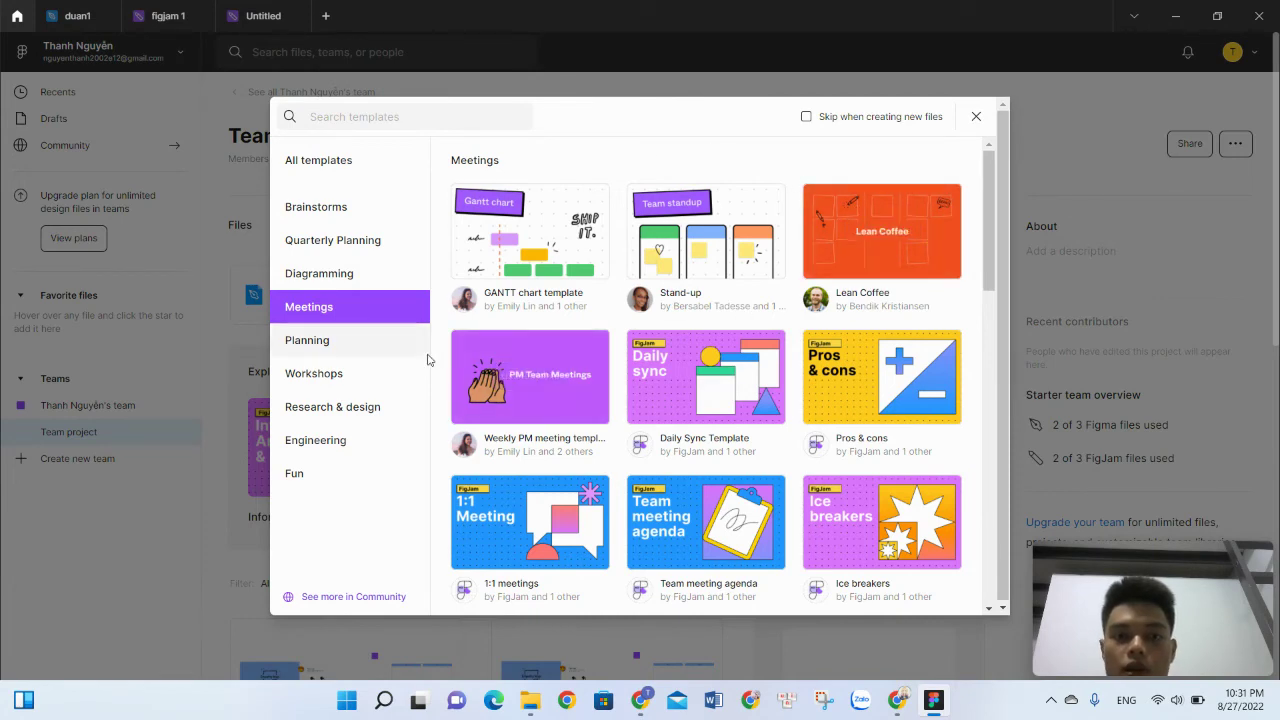
{"action": "left_click", "coordinate": [976, 117]}
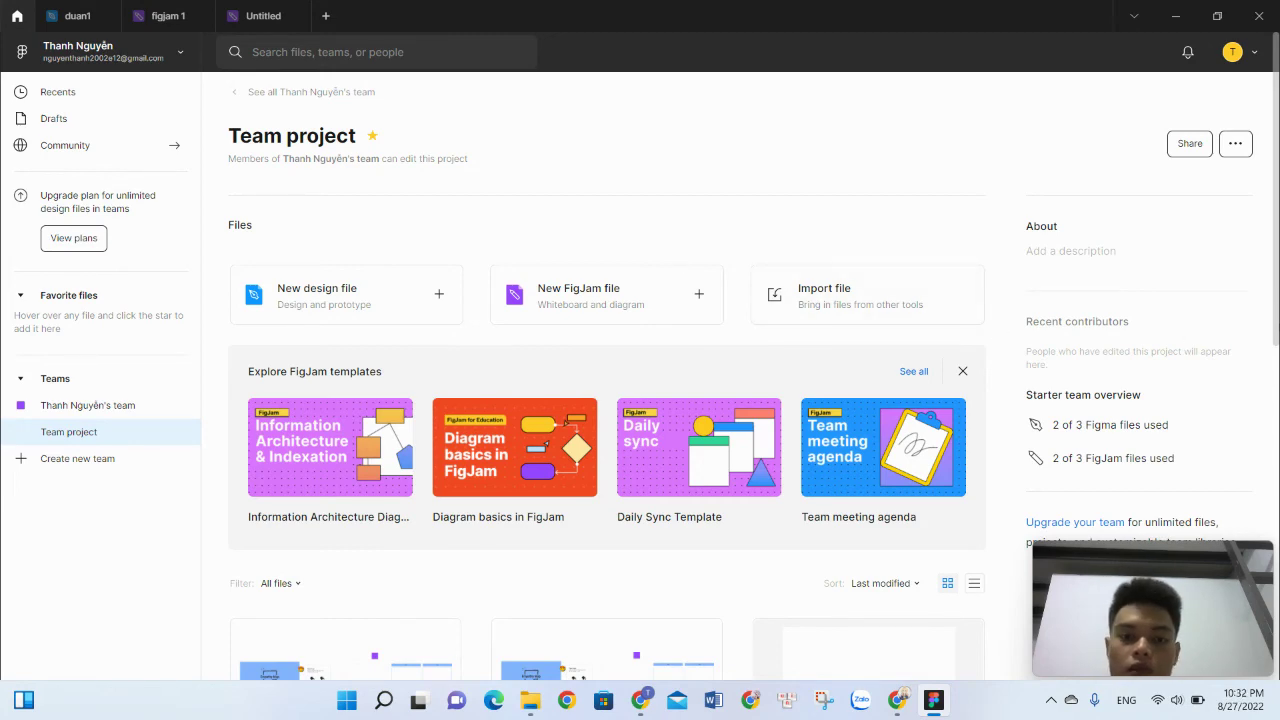
{"action": "scroll", "coordinate": [1200, 320], "scroll_direction": "down", "scroll_amount": 3}
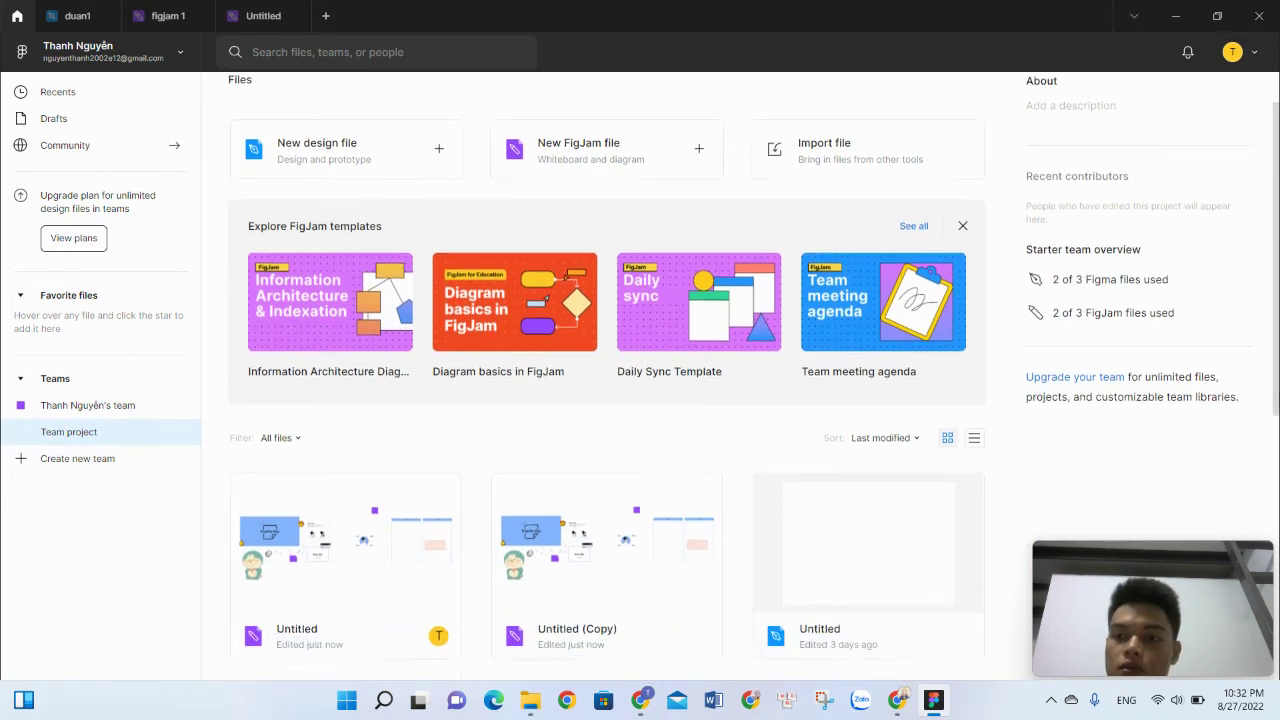
{"action": "scroll", "coordinate": [700, 380], "scroll_direction": "up", "scroll_amount": 3}
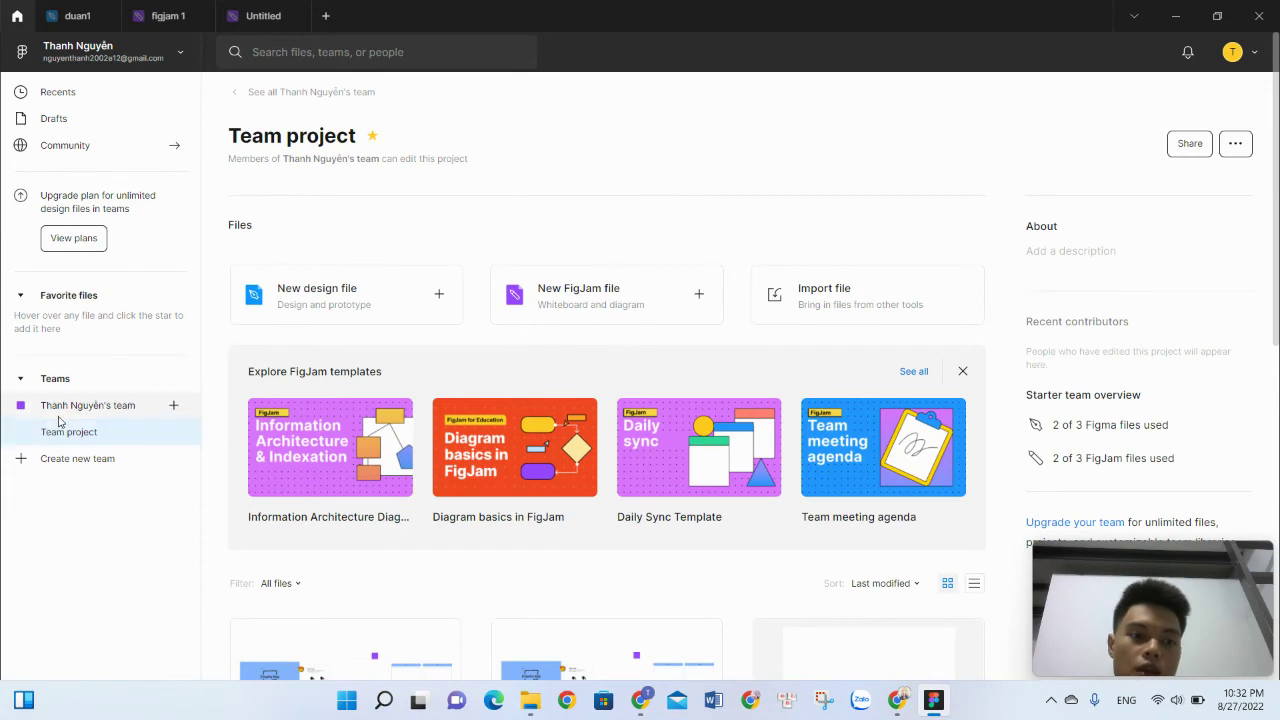
Switch between the Untitled board and the duan1 file, and reopen the board's file options
{"action": "left_click", "coordinate": [283, 8]}
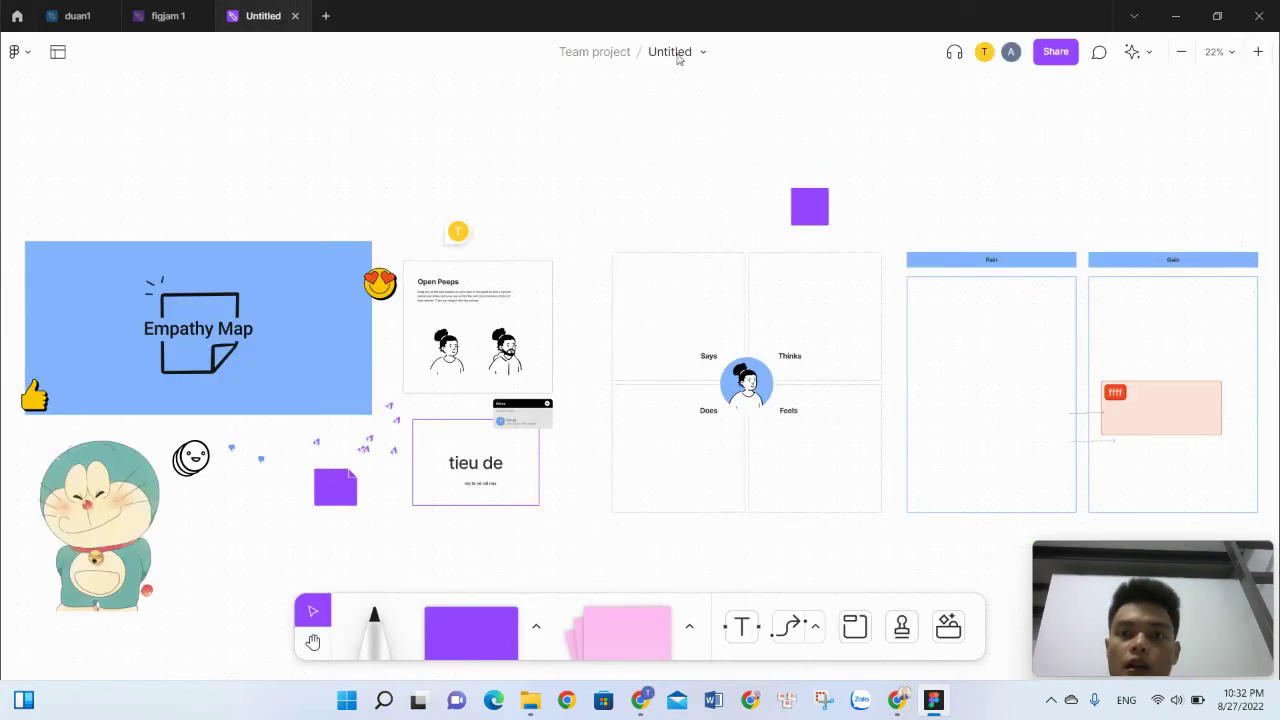
{"action": "left_click", "coordinate": [699, 52]}
{"action": "left_click", "coordinate": [100, 12]}
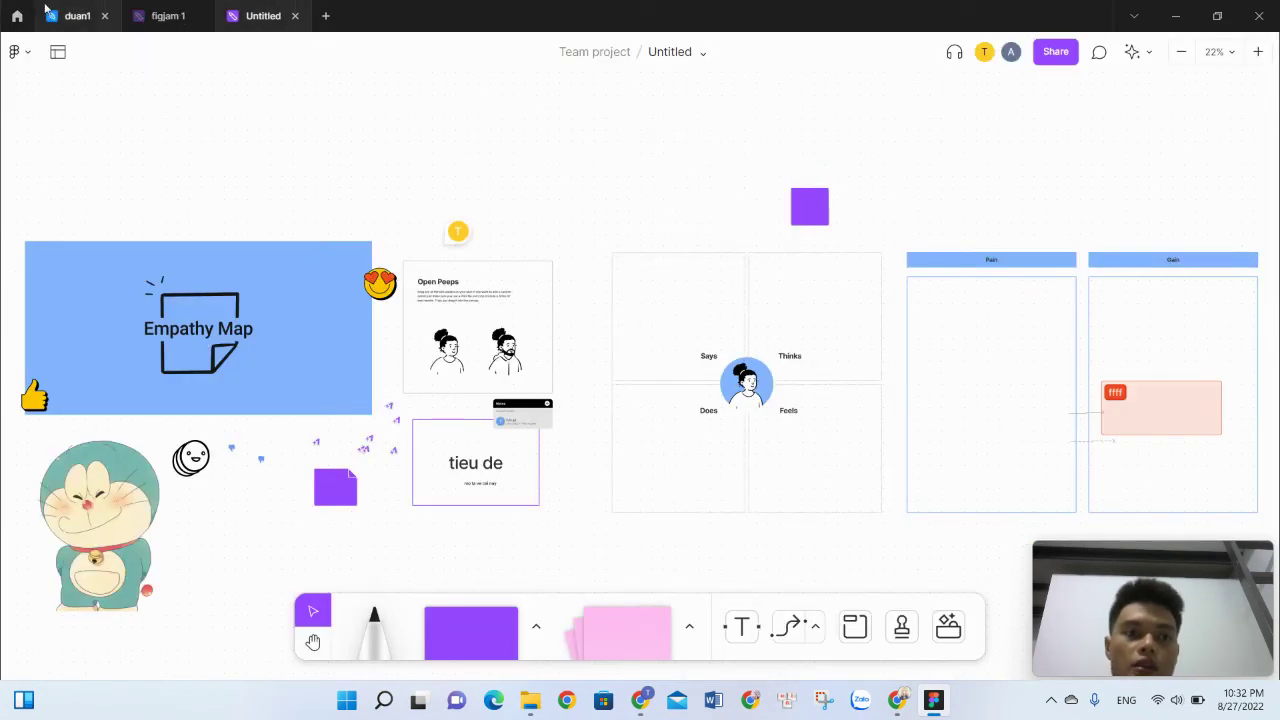
{"action": "left_click", "coordinate": [17, 16]}
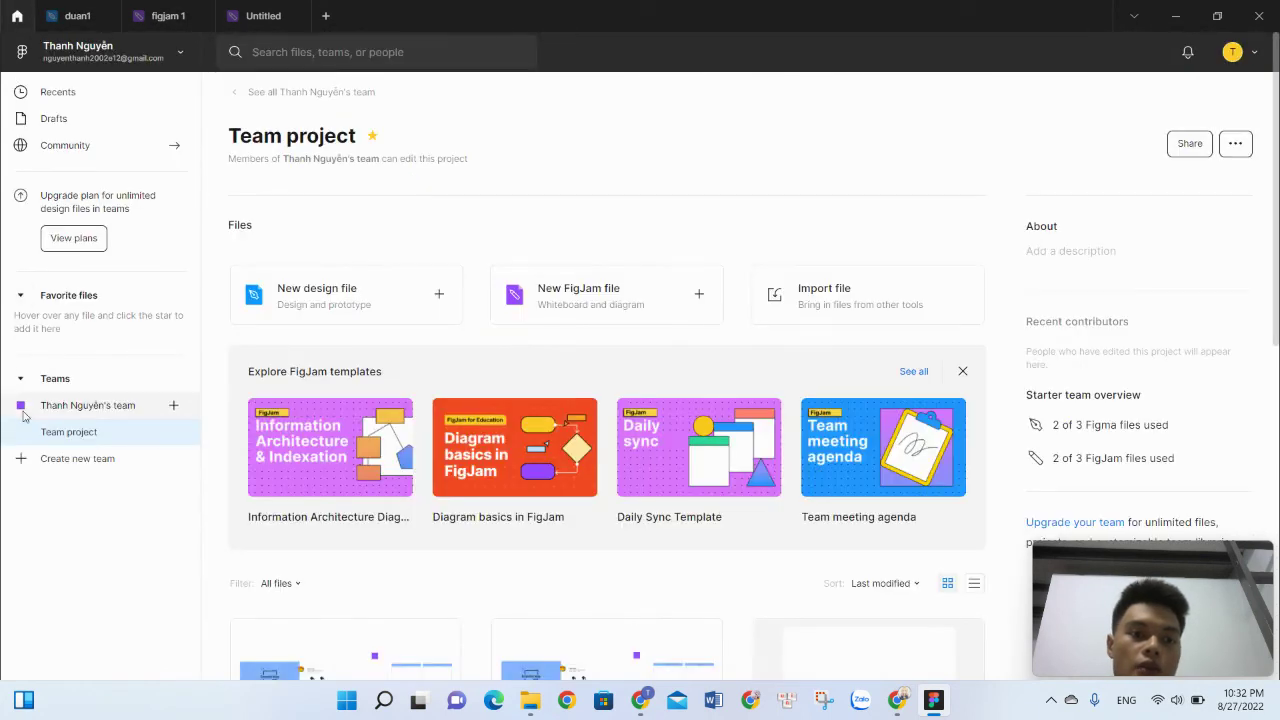
{"action": "left_click", "coordinate": [230, 10]}
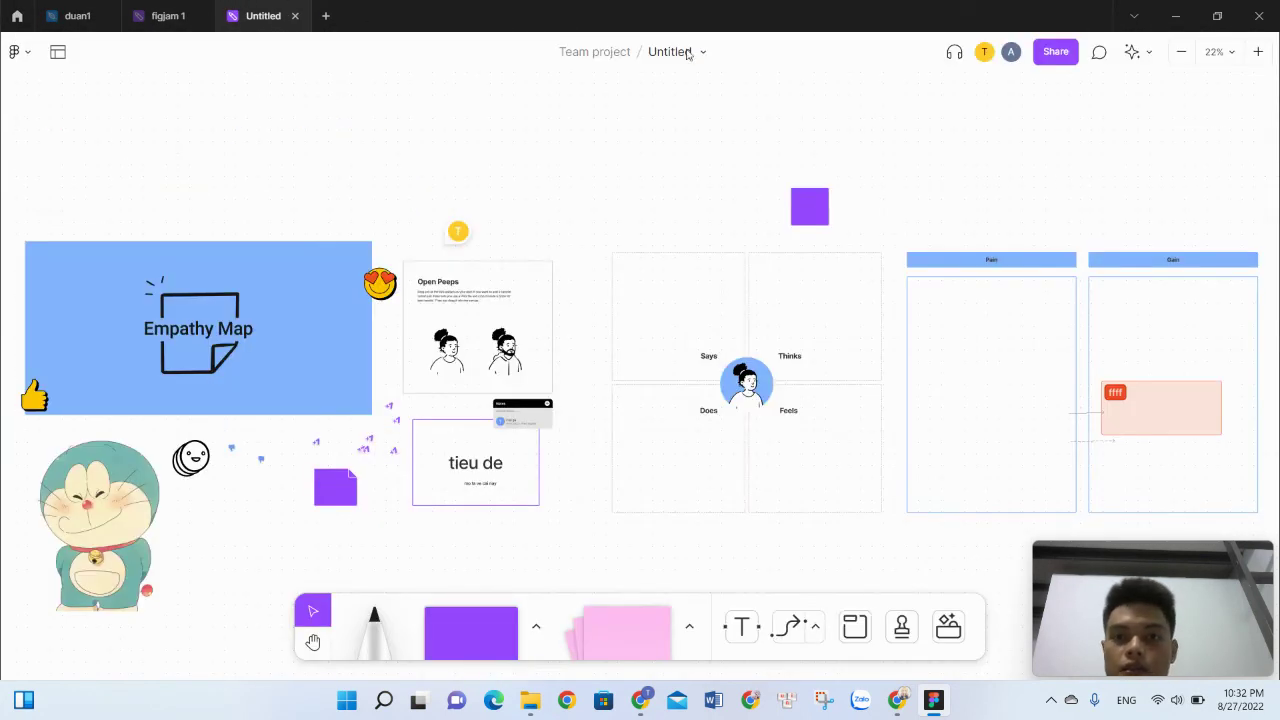
{"action": "double_click", "coordinate": [688, 52]}
{"action": "left_click", "coordinate": [720, 87]}
{"action": "left_click", "coordinate": [703, 52]}
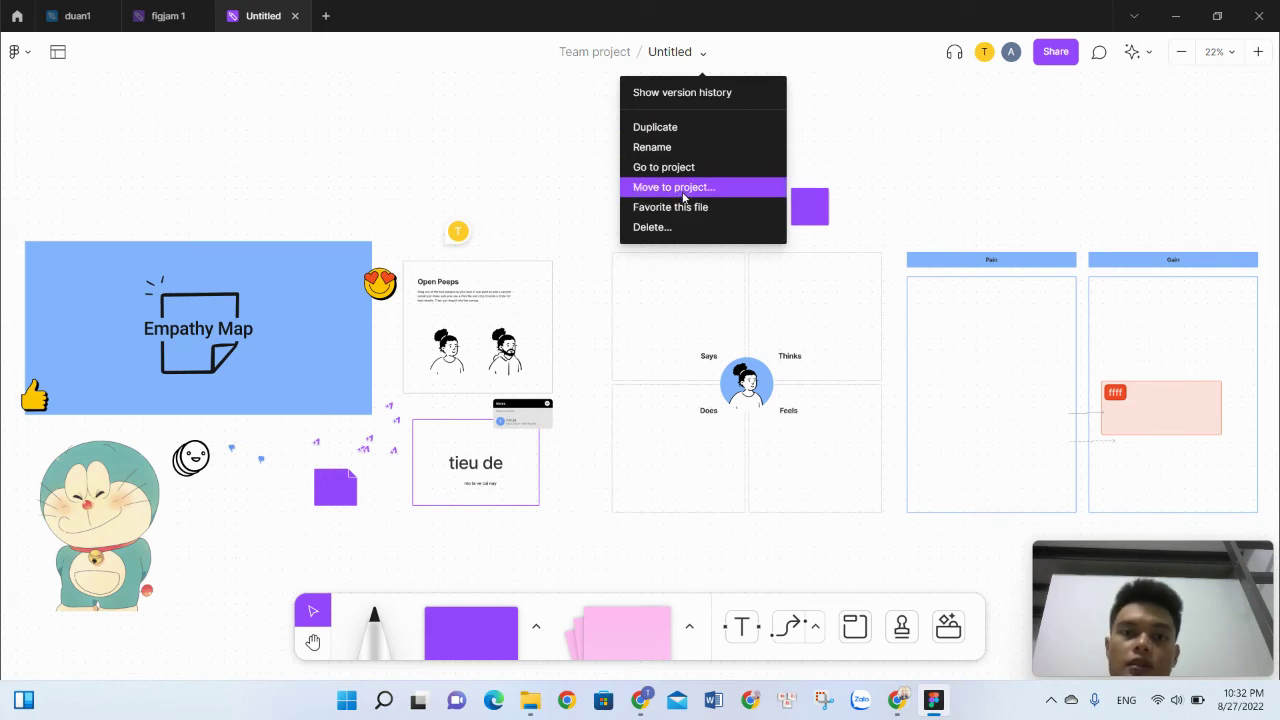
From the Team project file browser, open the Create new team page
{"action": "left_click", "coordinate": [17, 16]}
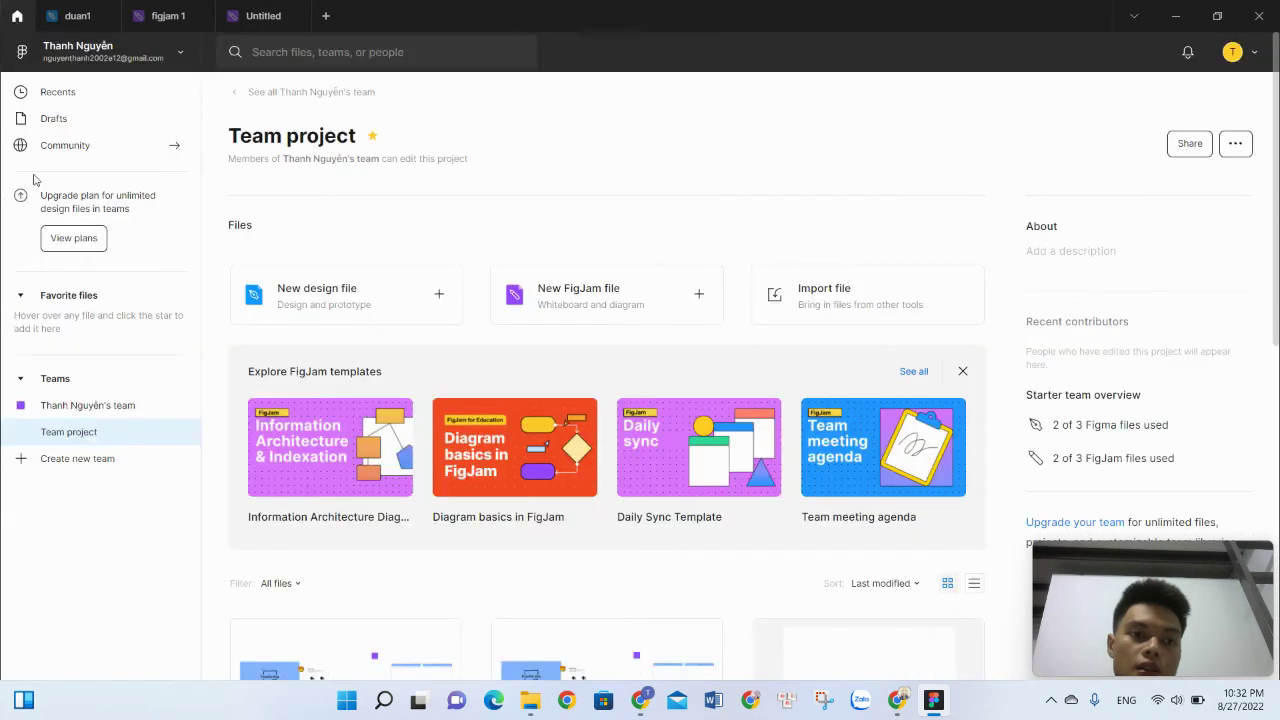
{"action": "mouse_move", "coordinate": [90, 432]}
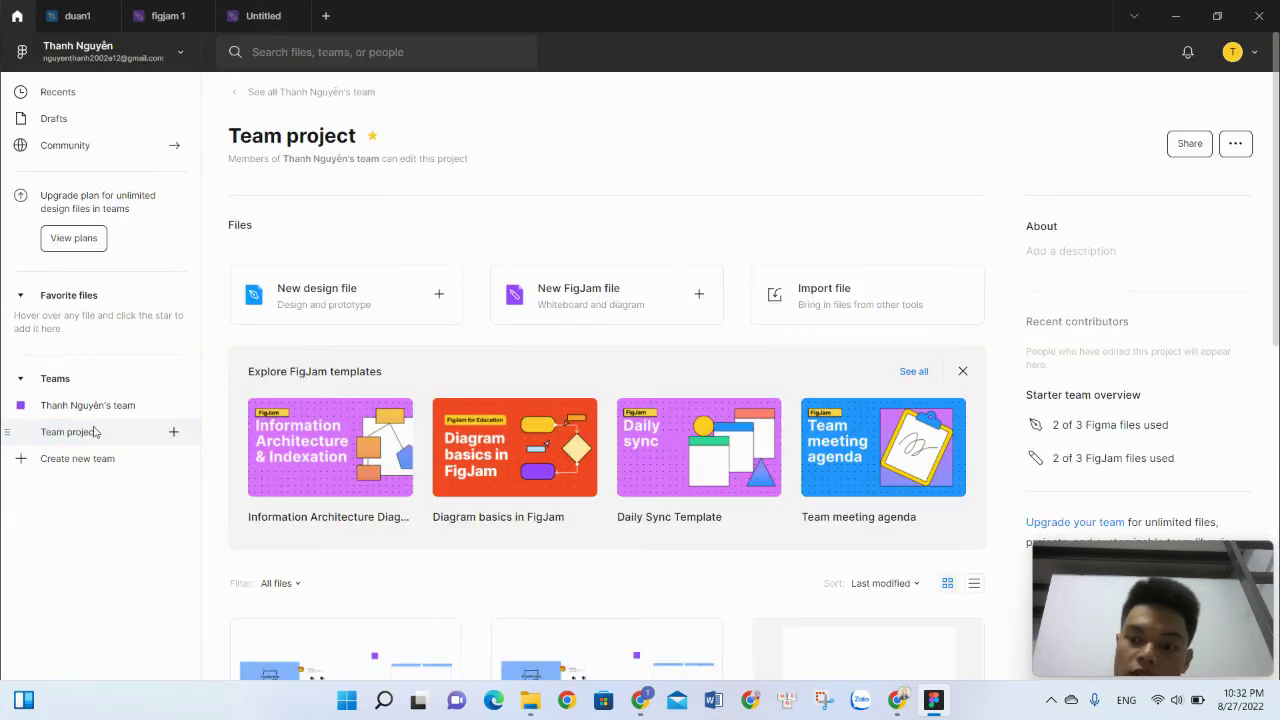
{"action": "left_click", "coordinate": [175, 433]}
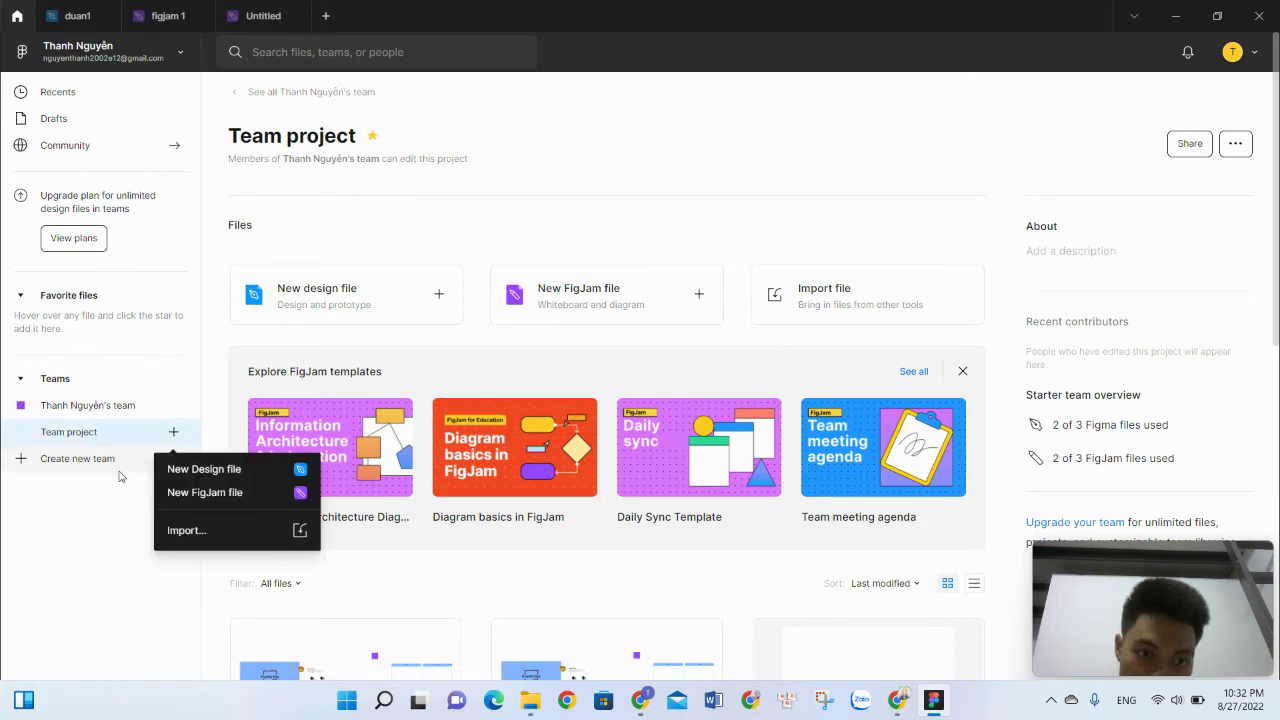
{"action": "left_click", "coordinate": [107, 519]}
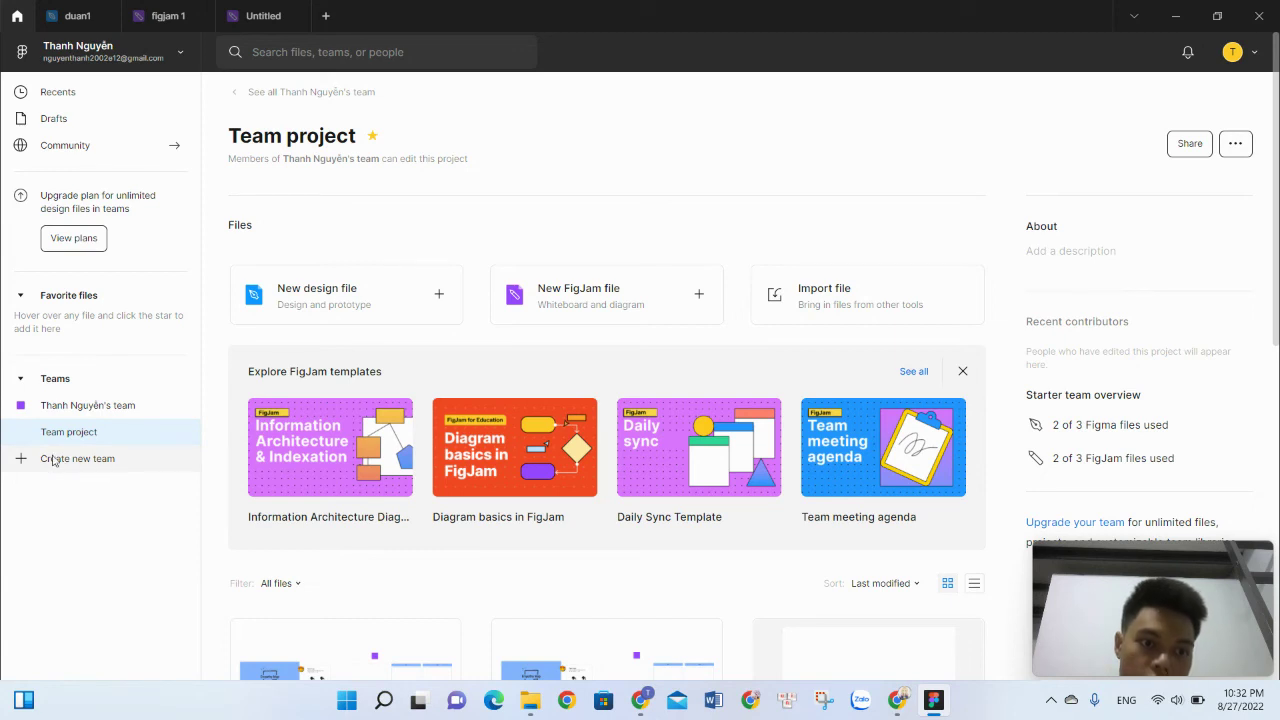
{"action": "left_click", "coordinate": [46, 460]}
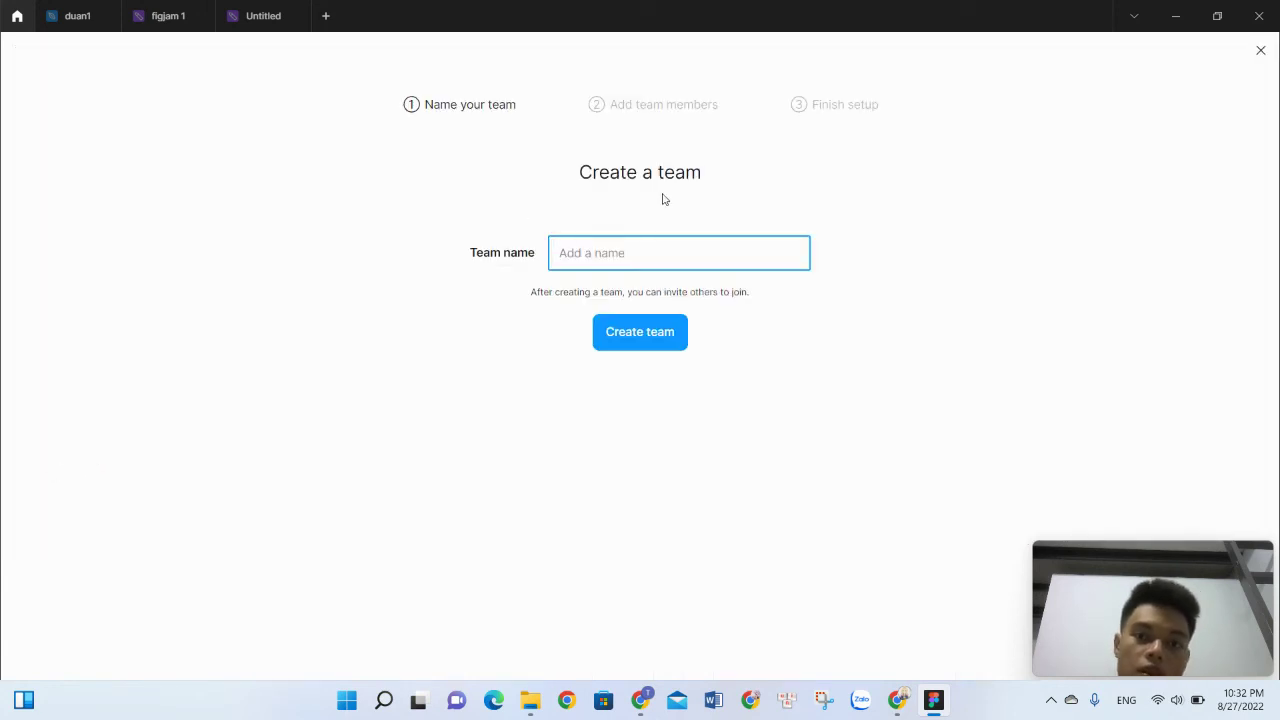
Mark the Untitled board as a favorite file via its title dropdown
{"action": "left_click", "coordinate": [265, 15]}
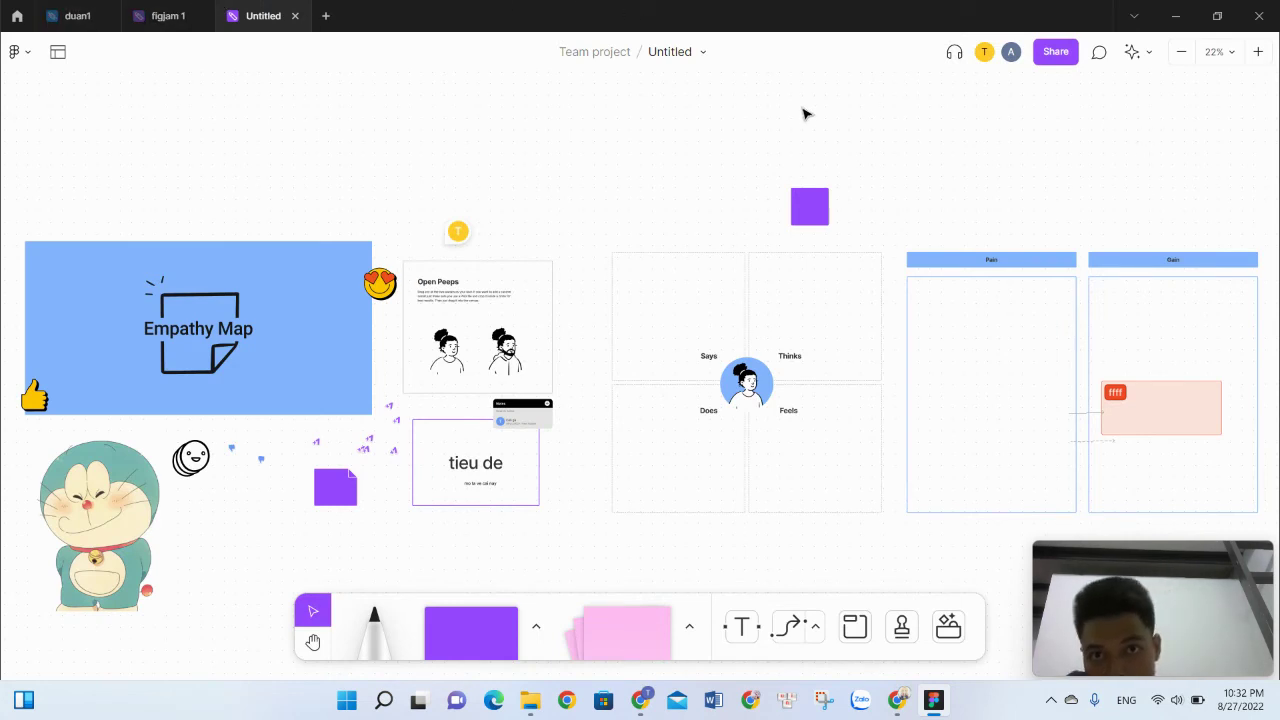
{"action": "left_click", "coordinate": [702, 53]}
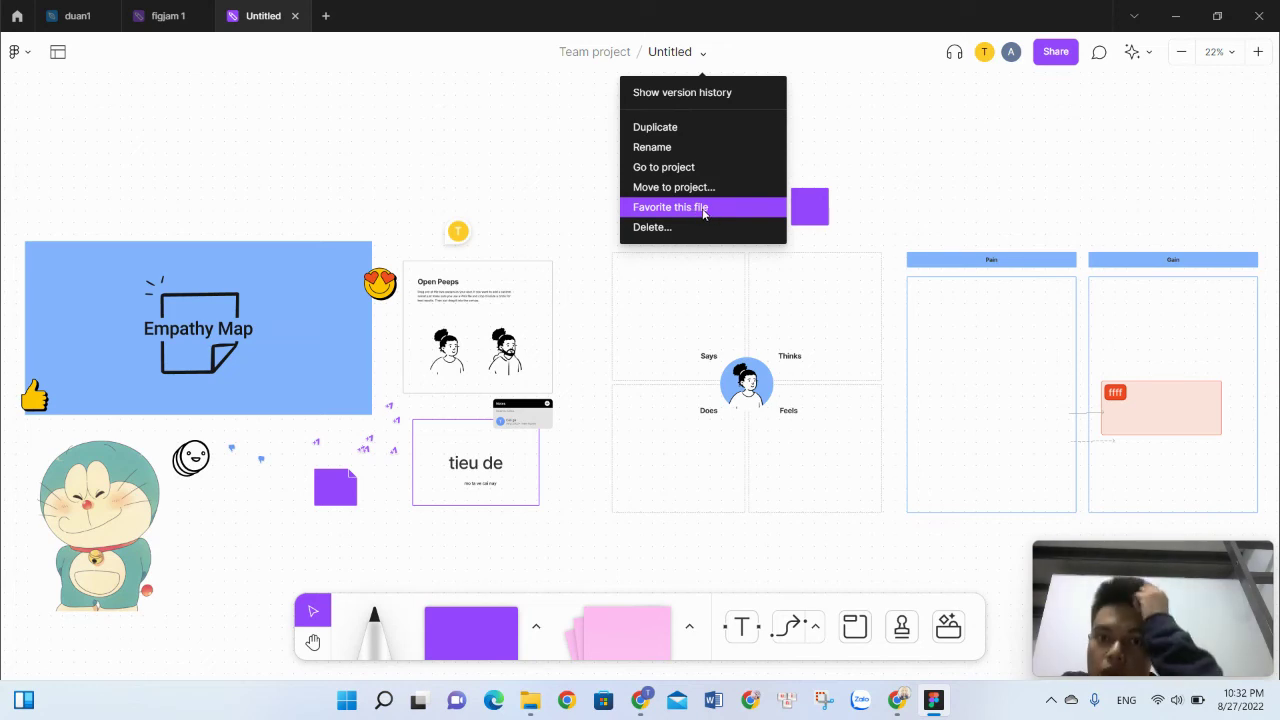
{"action": "left_click", "coordinate": [704, 212]}
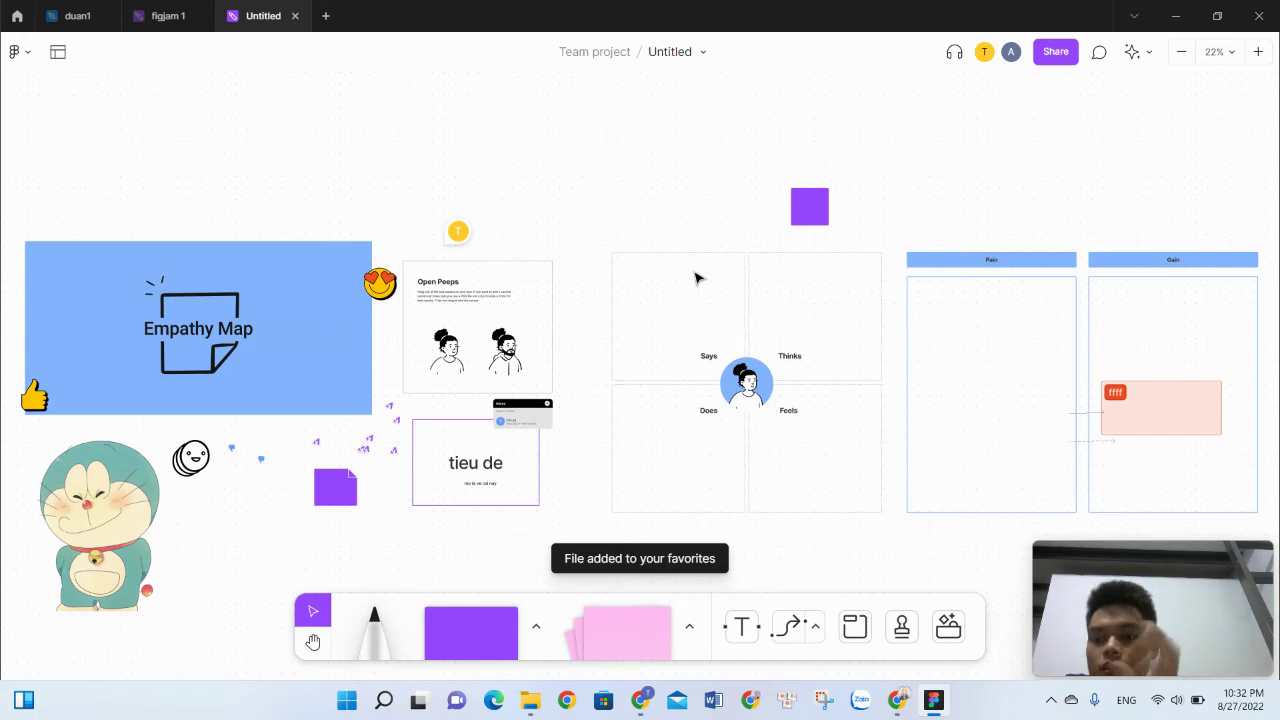
{"action": "left_click", "coordinate": [17, 16]}
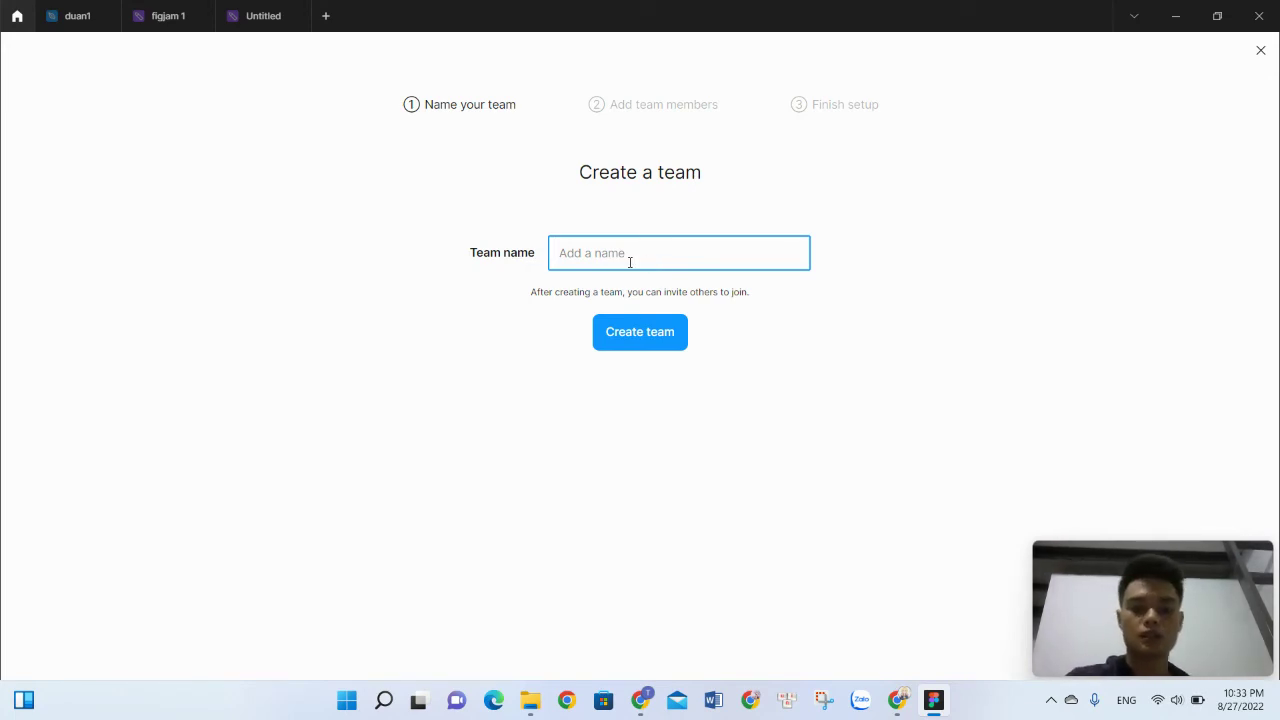
Enter 'nhom1' as the team name, correcting typos, and create the team
{"action": "type", "text": "thanh1"}
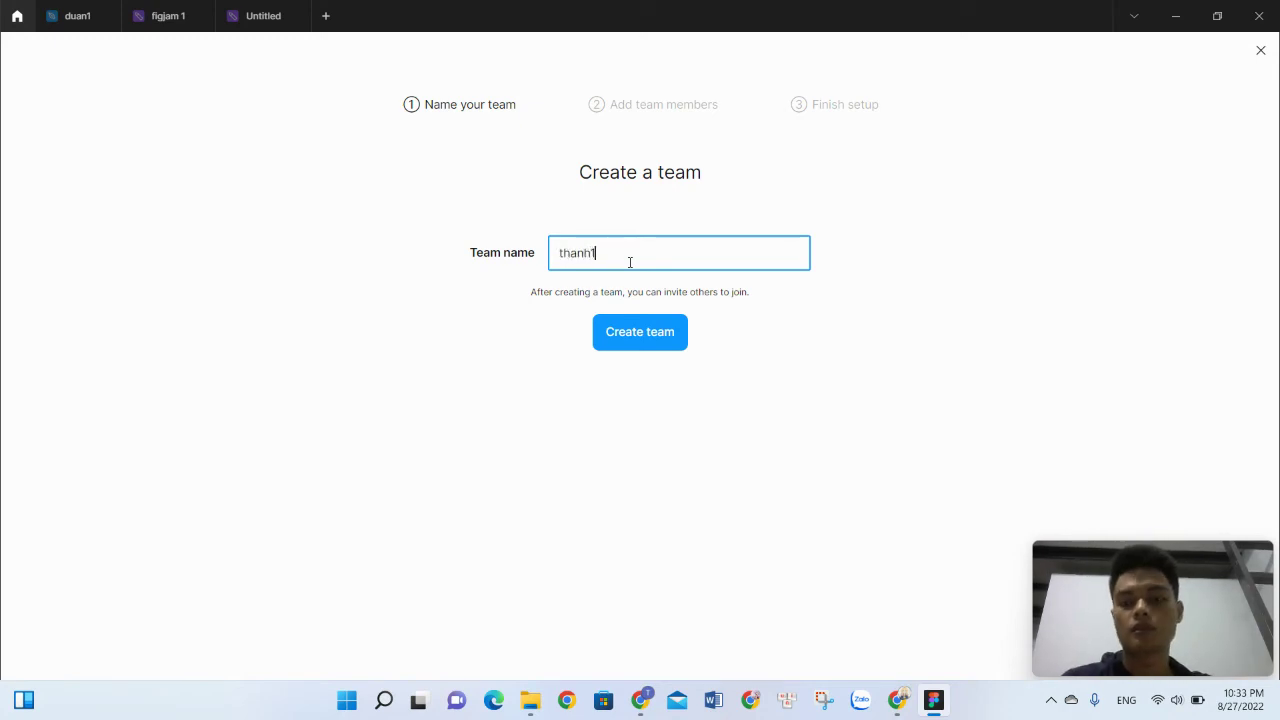
{"action": "key", "text": "BackSpace"}
{"action": "key", "text": "BackSpace"}
{"action": "key", "text": "BackSpace"}
{"action": "key", "text": "BackSpace"}
{"action": "key", "text": "BackSpace"}
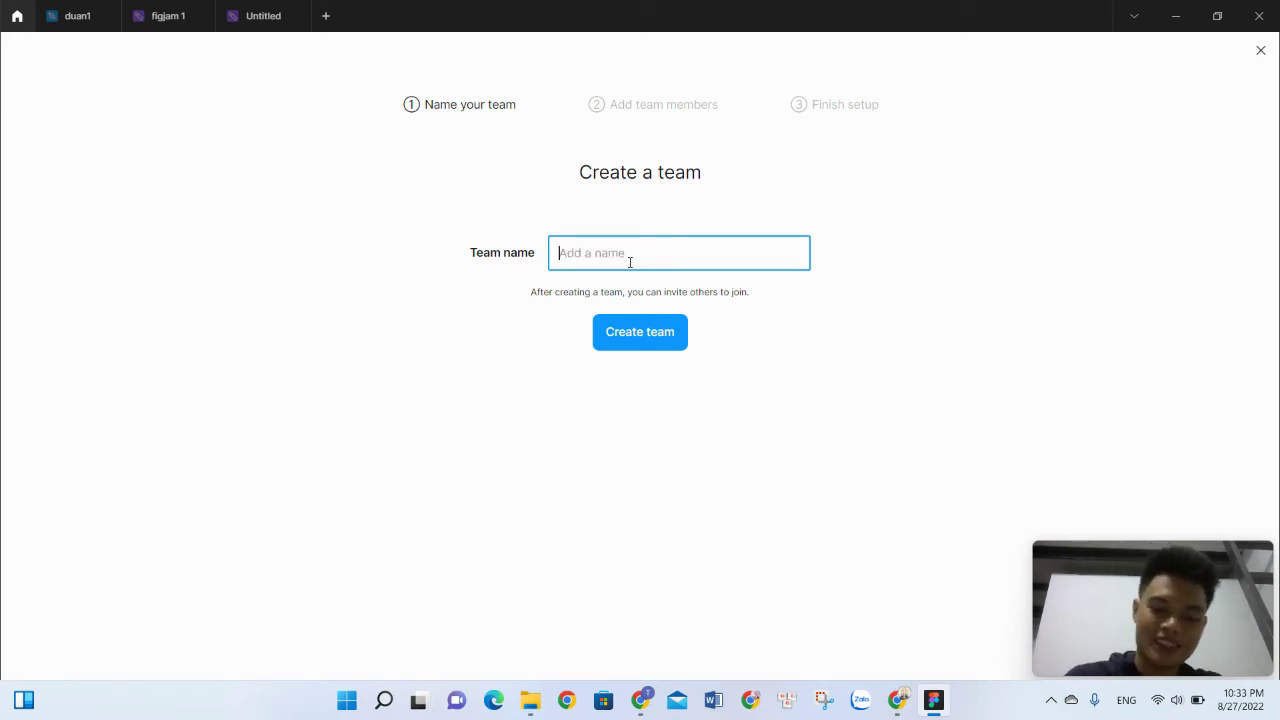
{"action": "type", "text": "n"}
{"action": "key", "text": "BackSpace"}
{"action": "type", "text": "nhom1"}
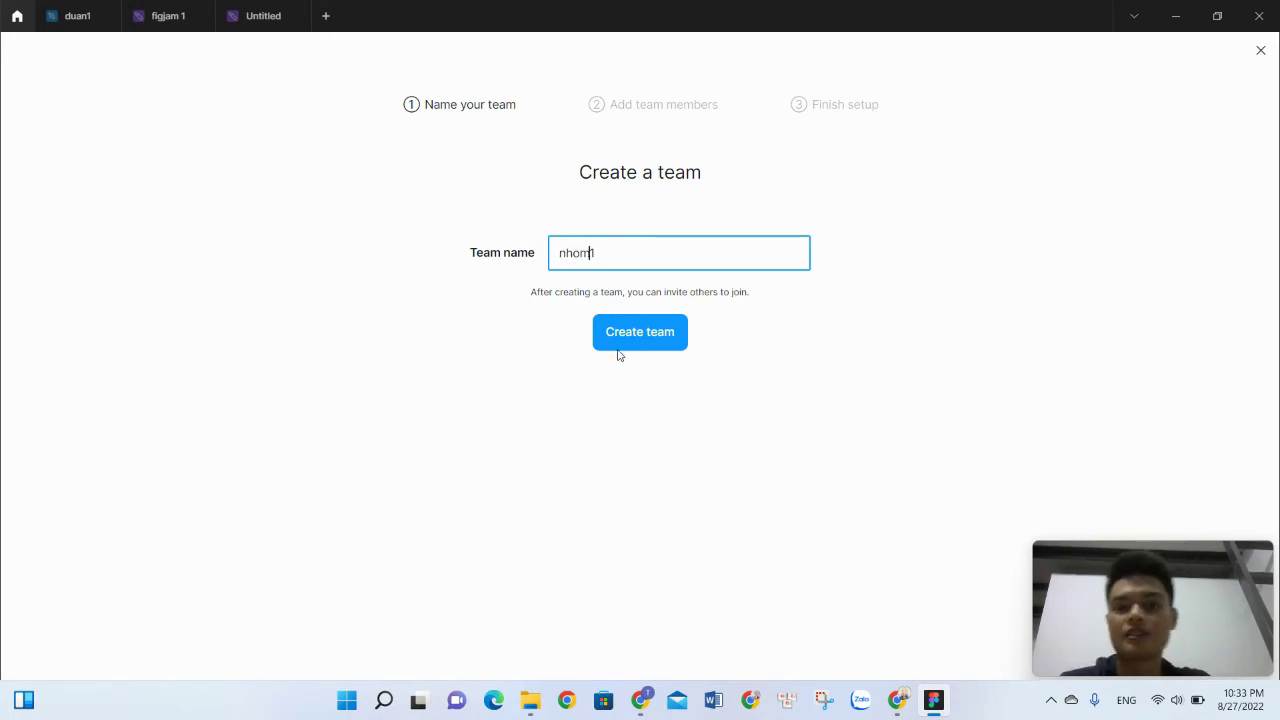
{"action": "left_click", "coordinate": [630, 345]}
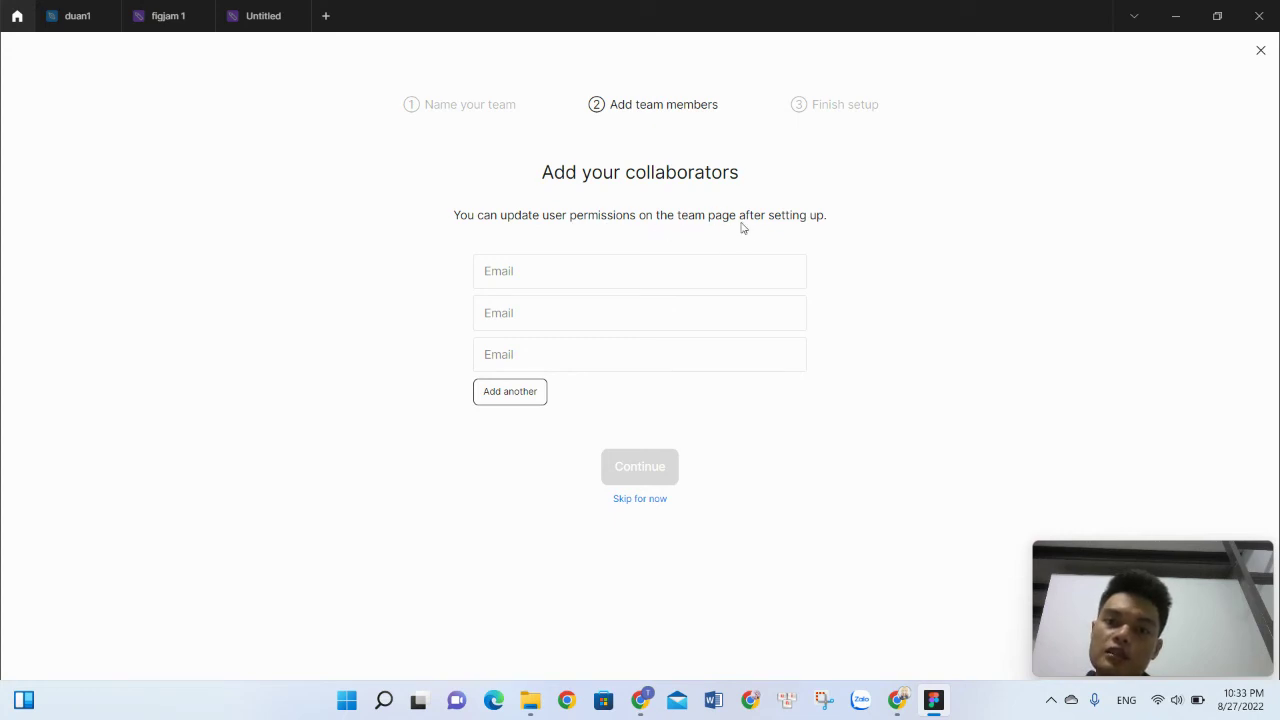
Skip adding collaborator e-mails and move on to the Finish setup plan choices
{"action": "left_click", "coordinate": [519, 277]}
{"action": "left_click", "coordinate": [520, 309]}
{"action": "left_click", "coordinate": [529, 340]}
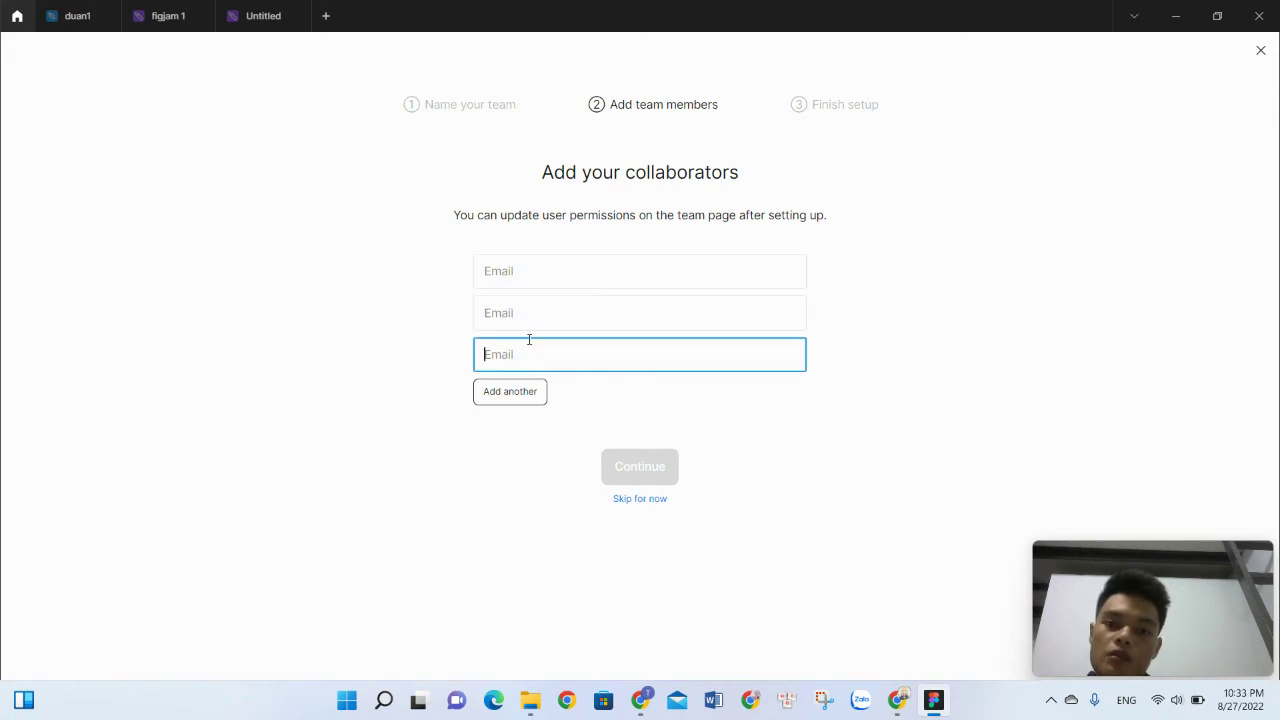
{"action": "left_click", "coordinate": [556, 271]}
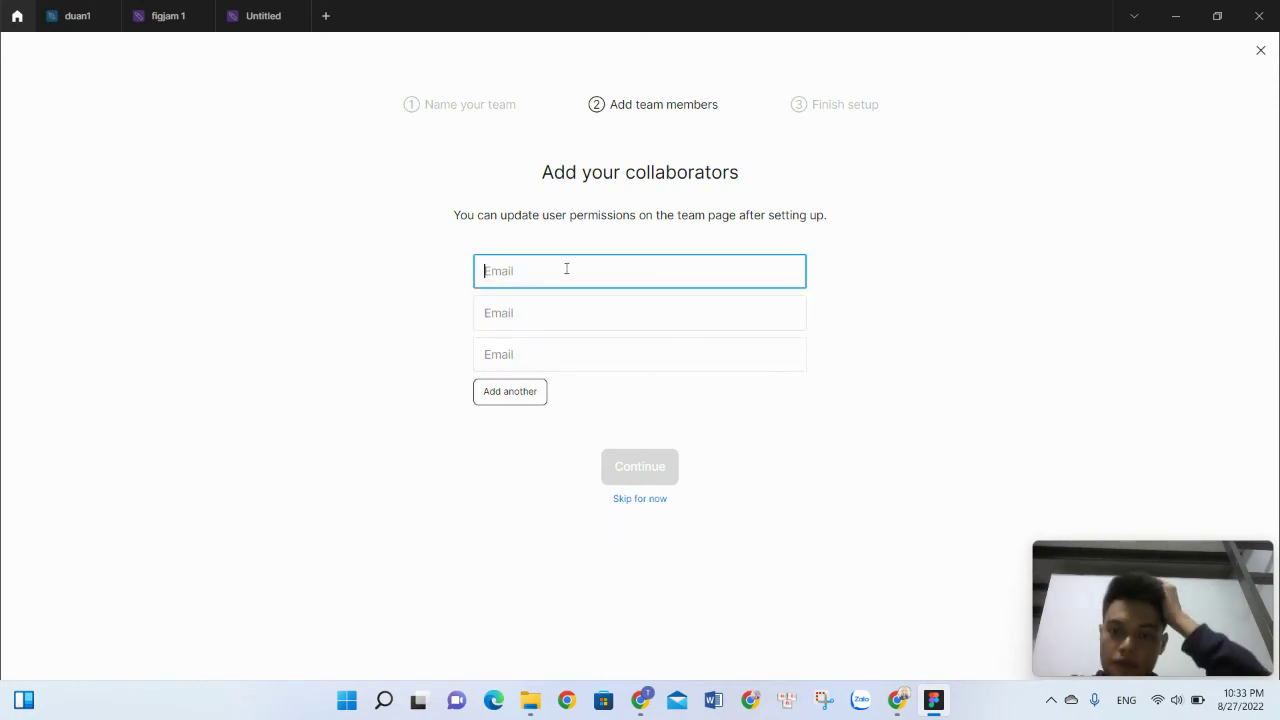
{"action": "left_click", "coordinate": [640, 498]}
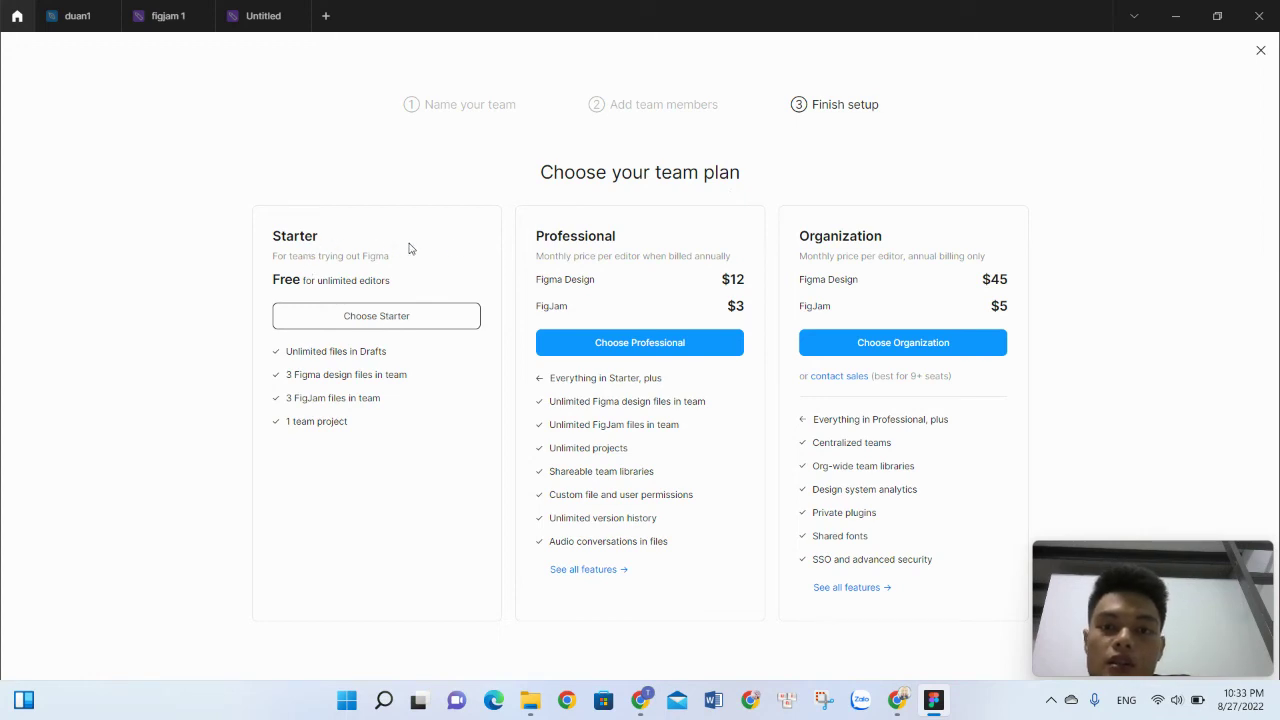
{"action": "left_click_drag", "start_coordinate": [619, 242], "coordinate": [532, 236]}
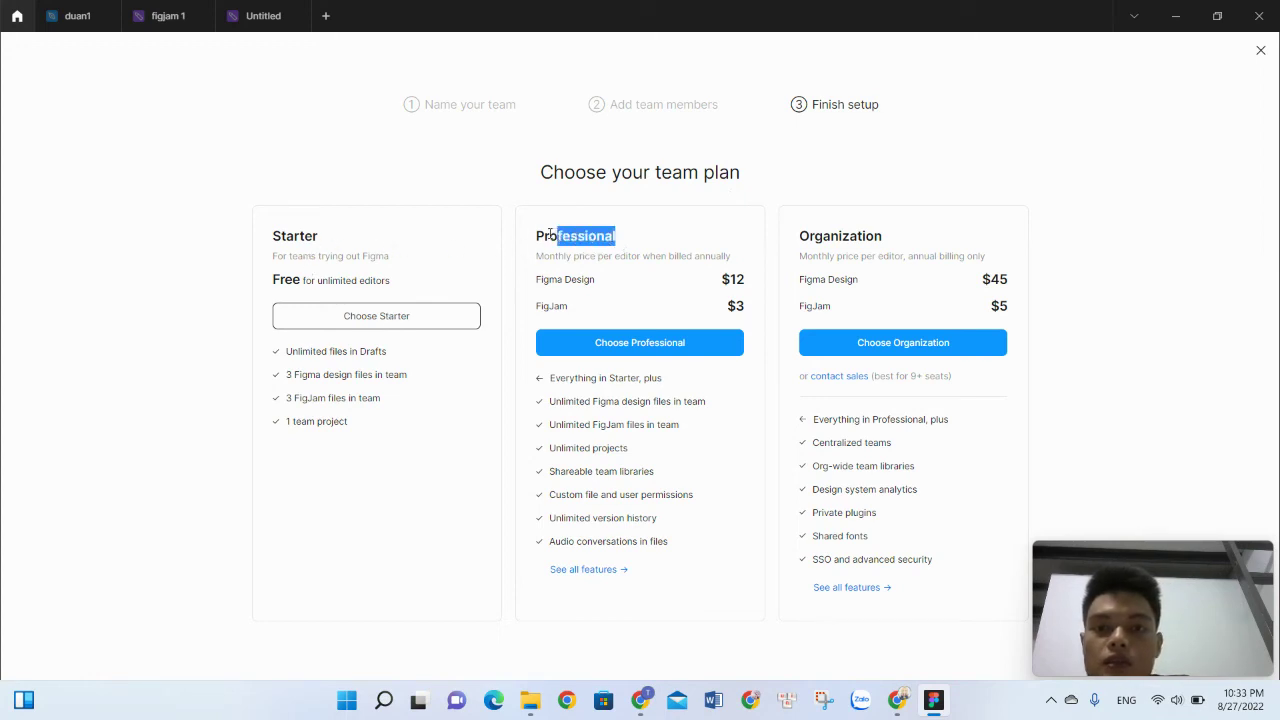
{"action": "left_click_drag", "start_coordinate": [792, 242], "coordinate": [903, 240]}
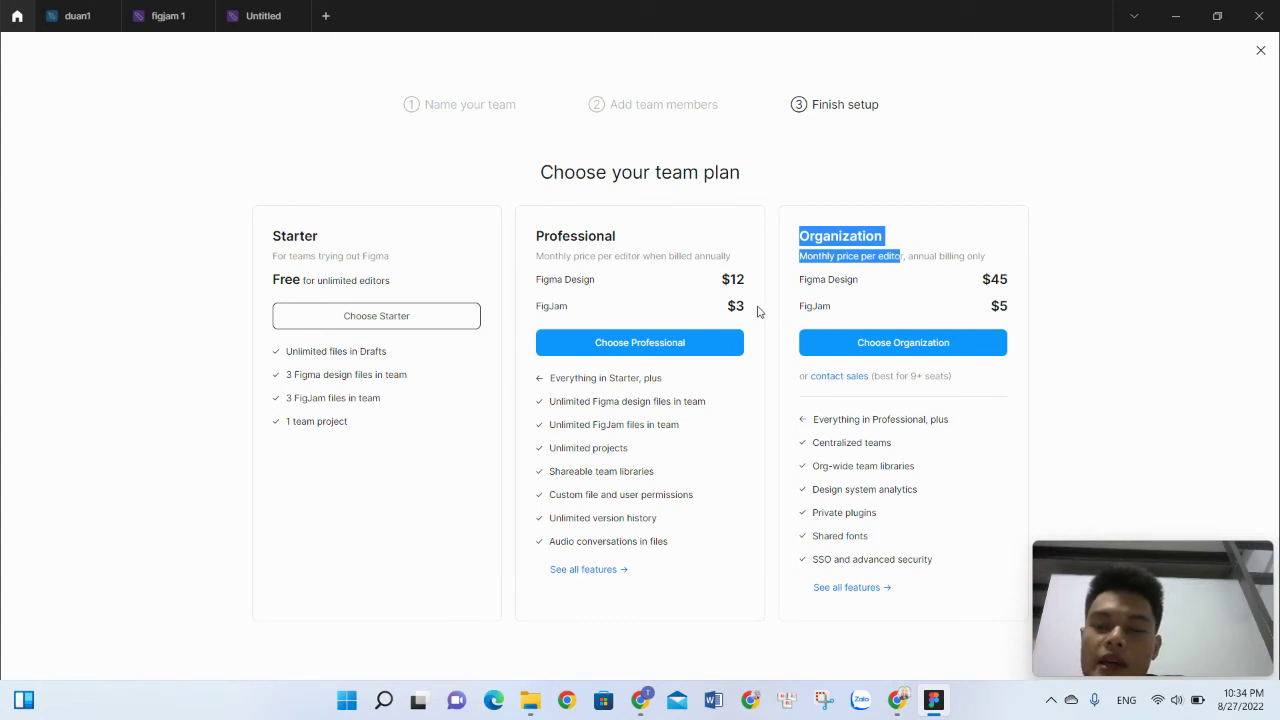
{"action": "left_click", "coordinate": [1011, 327]}
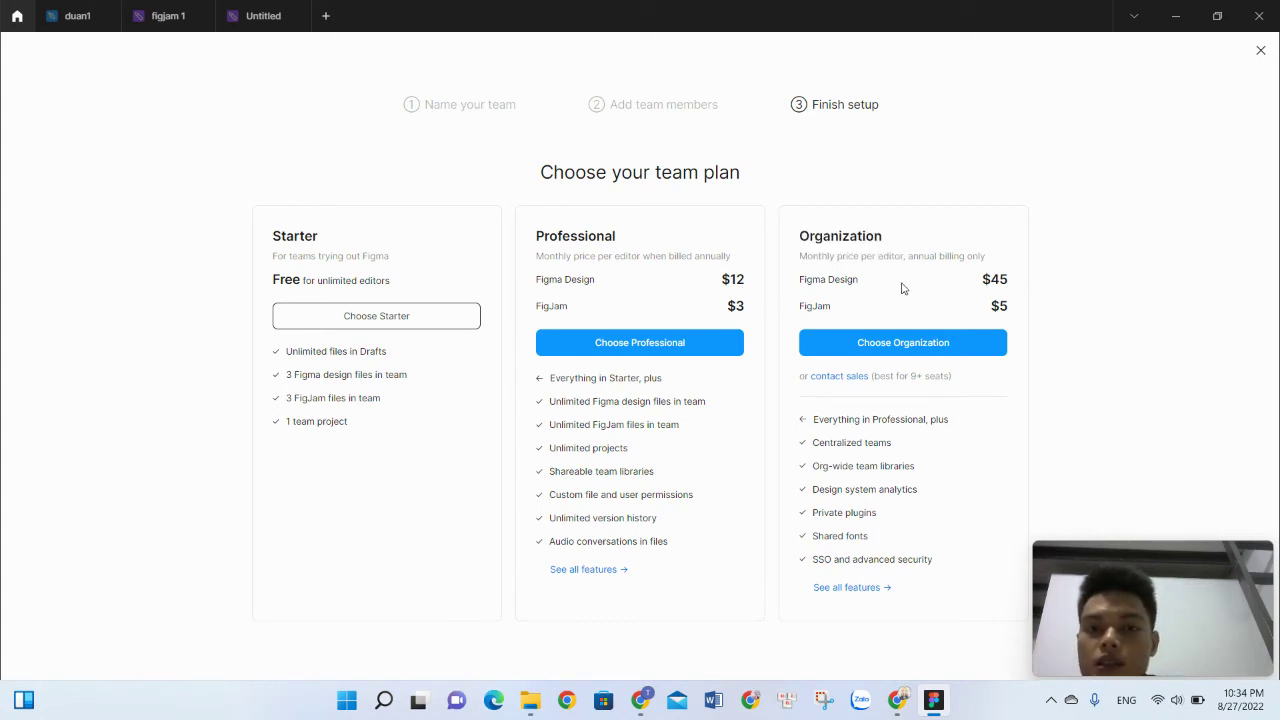
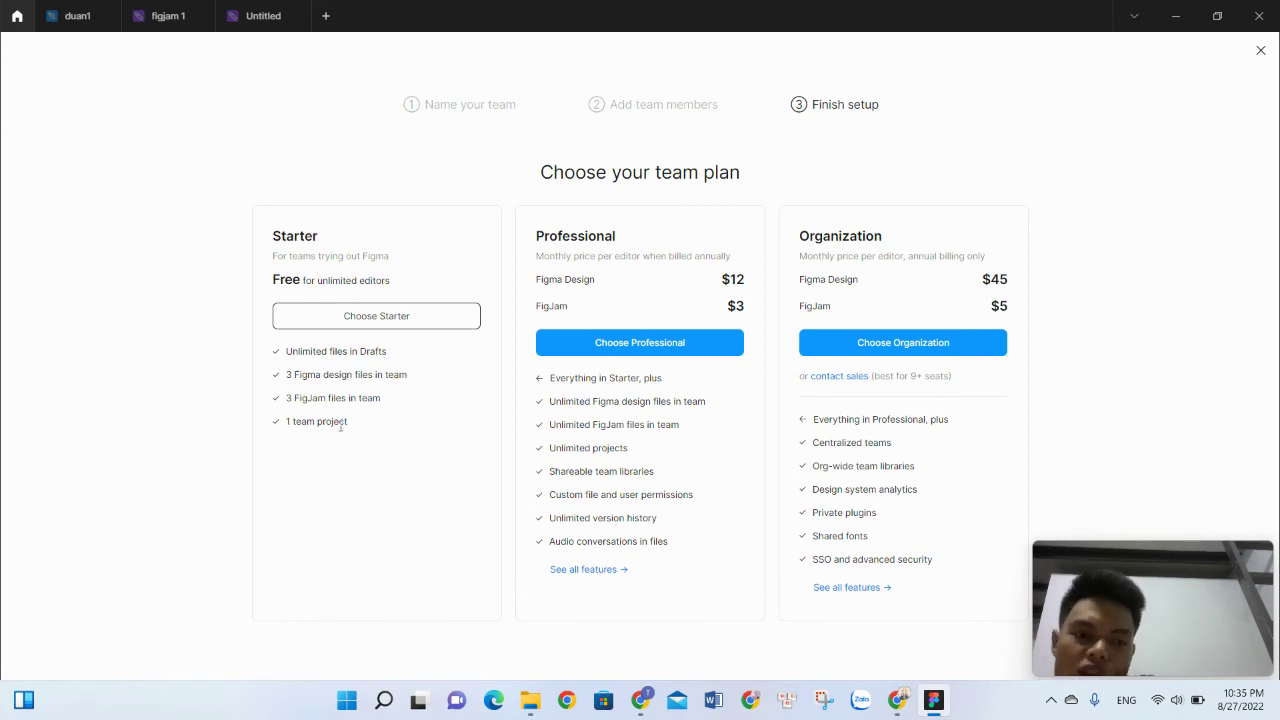
Close the Choose your team plan page to return to the nhom1 team page
{"action": "left_click_drag", "start_coordinate": [345, 421], "coordinate": [283, 424]}
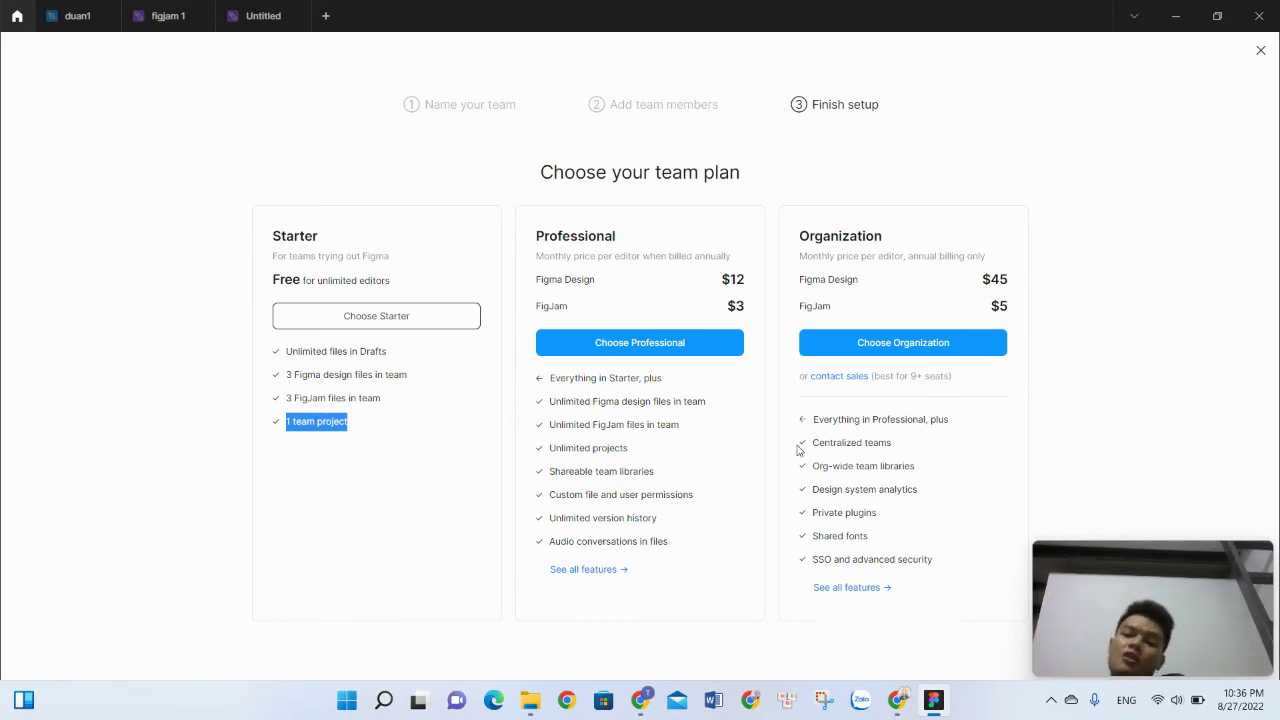
{"action": "left_click", "coordinate": [417, 322]}
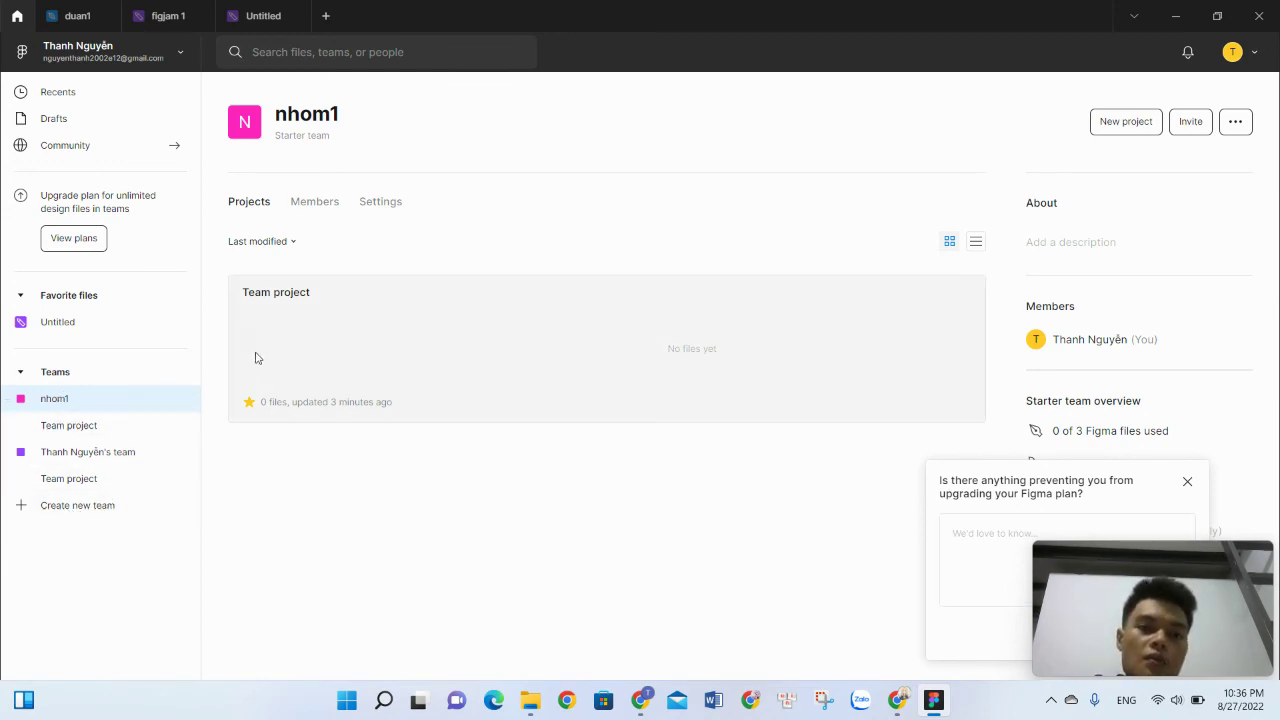
Start creating a new team and dismiss the upgrade survey popup
{"action": "left_click", "coordinate": [53, 512]}
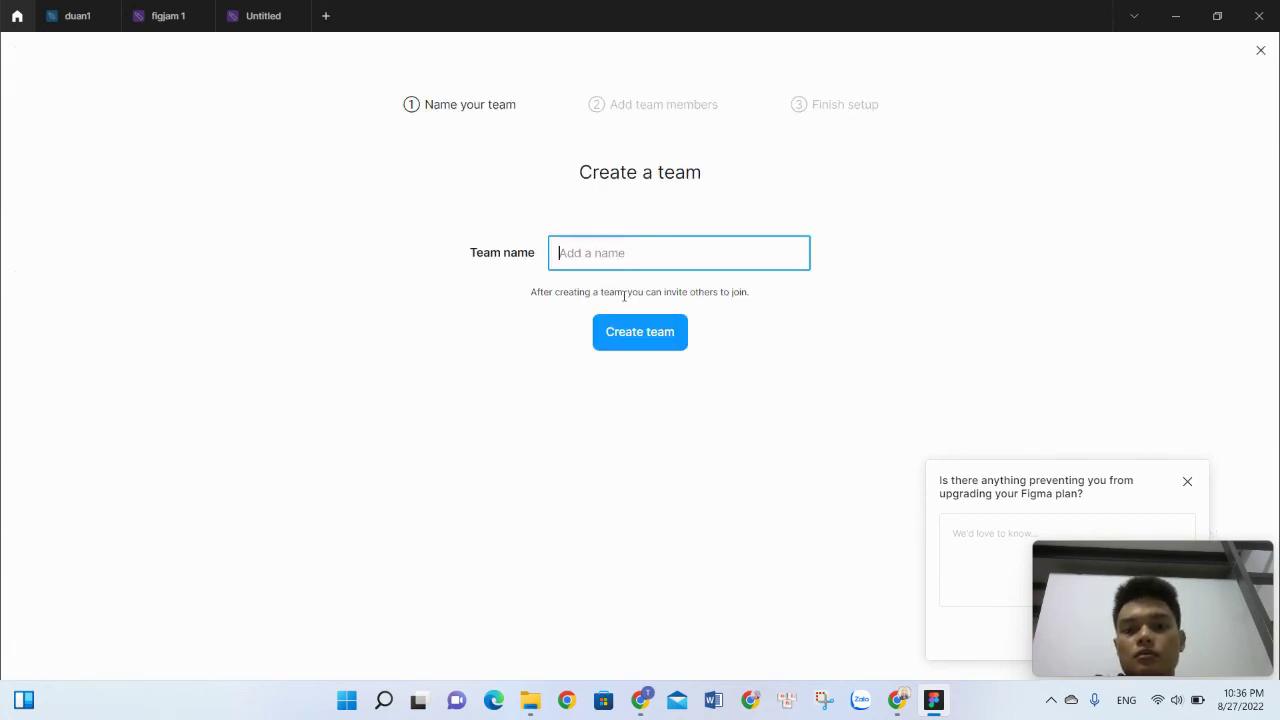
{"action": "mouse_move", "coordinate": [1152, 608]}
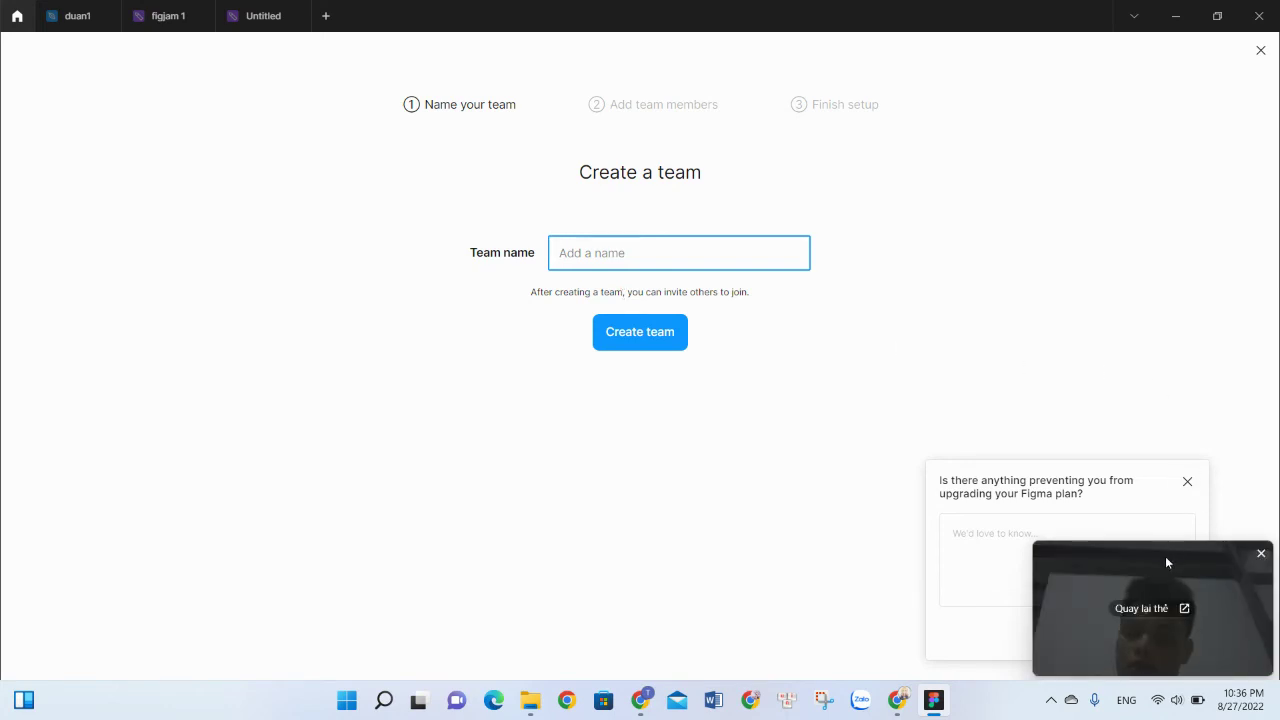
{"action": "left_click_drag", "start_coordinate": [1167, 559], "coordinate": [785, 552]}
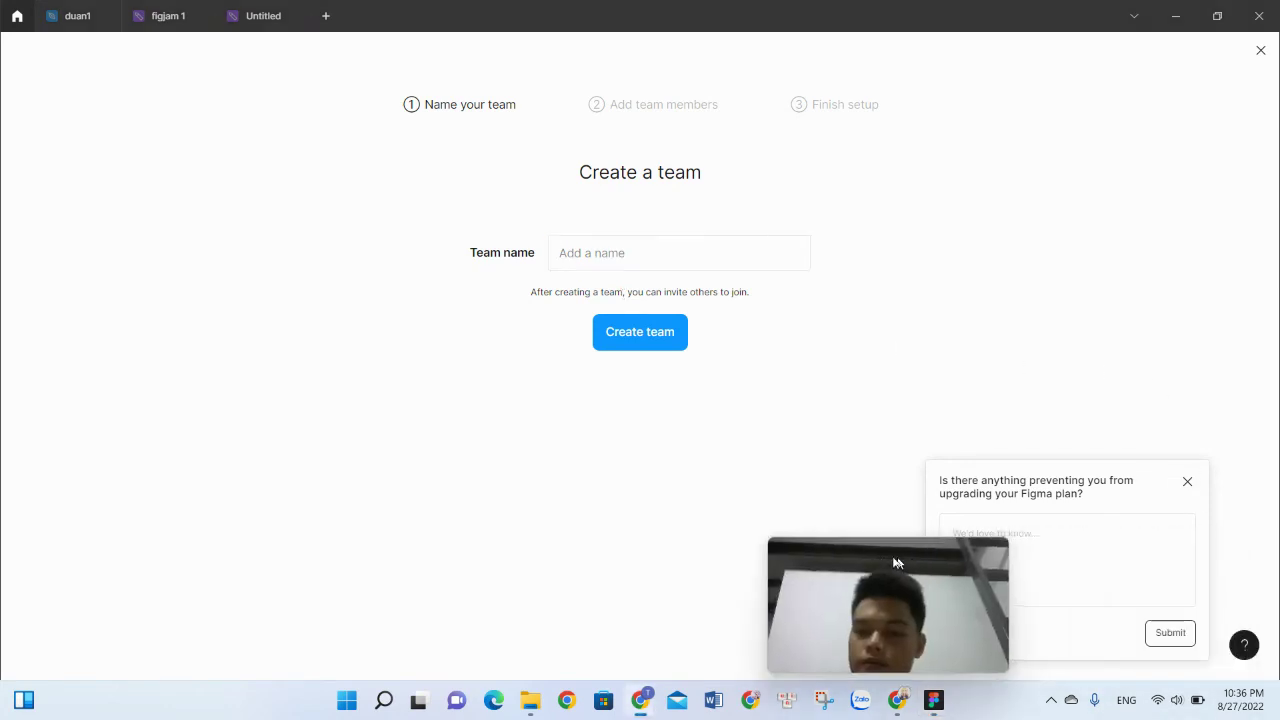
{"action": "left_click", "coordinate": [1187, 482]}
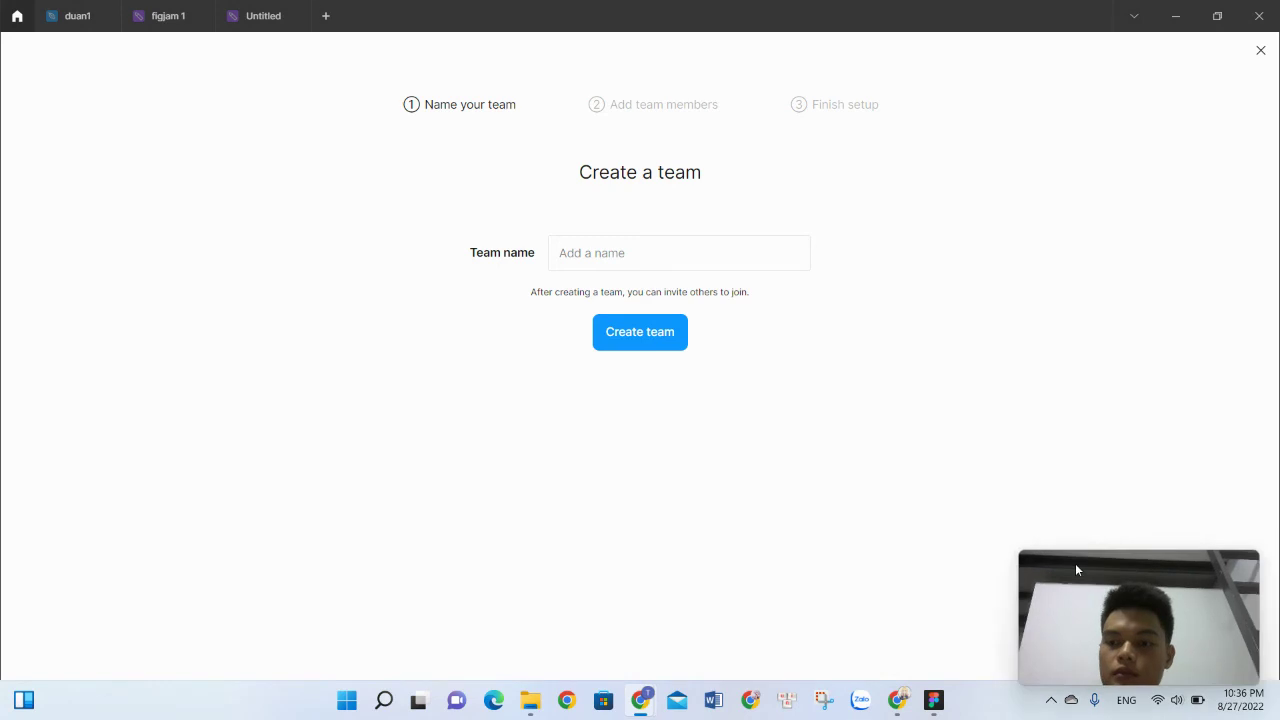
{"action": "left_click_drag", "start_coordinate": [715, 567], "coordinate": [1082, 554]}
Name the team nhom2, skip inviting collaborators, and choose the free Starter plan
{"action": "left_click", "coordinate": [614, 257]}
{"action": "type", "text": "nhom2"}
{"action": "key", "text": "Return"}
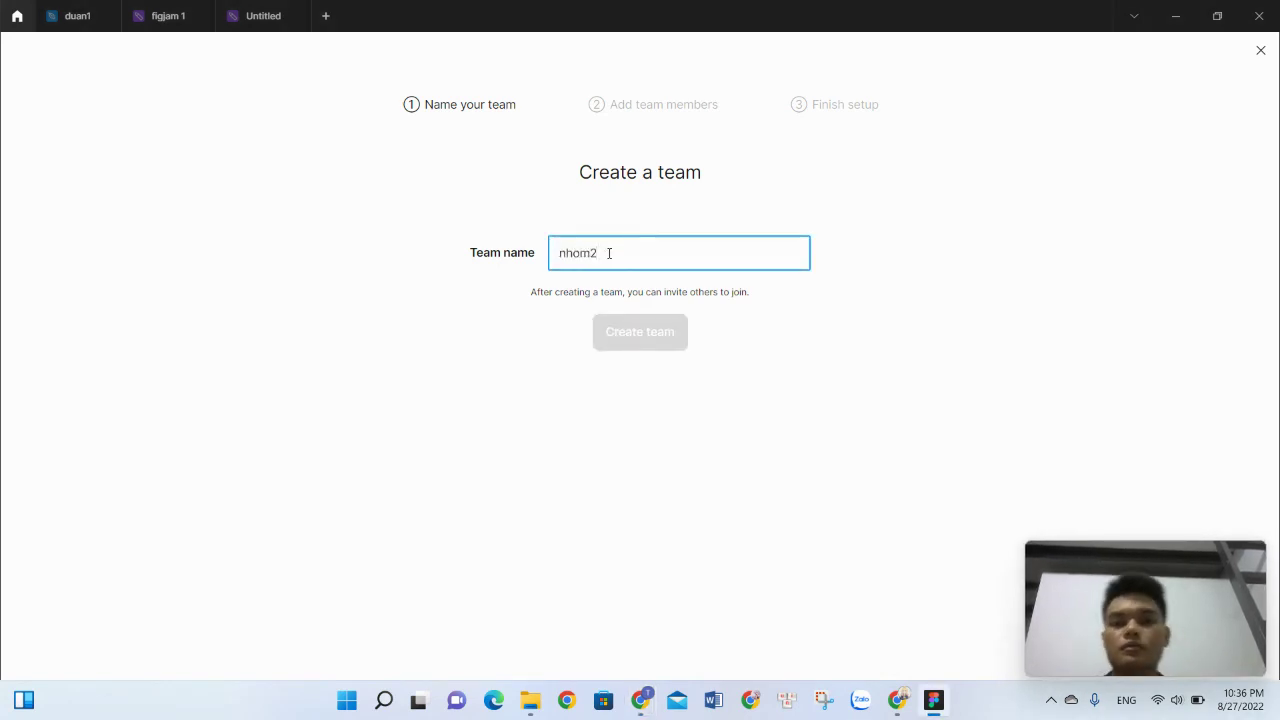
{"action": "left_click", "coordinate": [646, 498]}
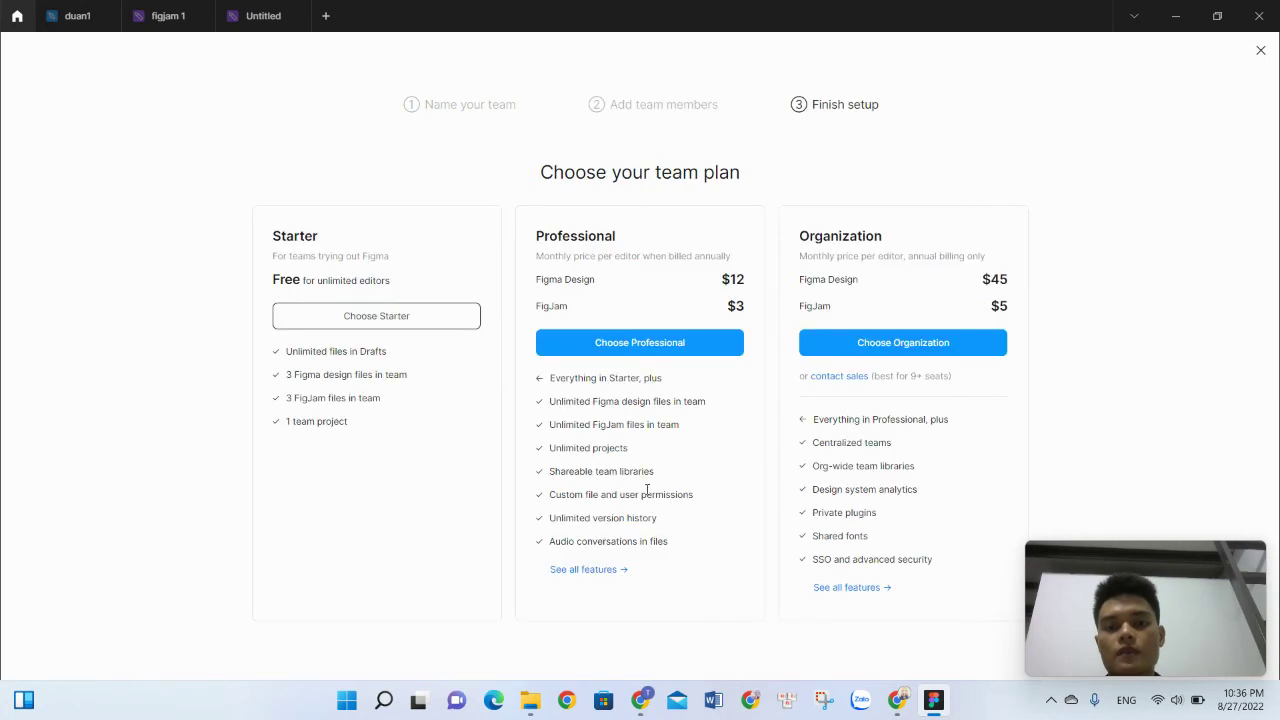
{"action": "left_click", "coordinate": [405, 318]}
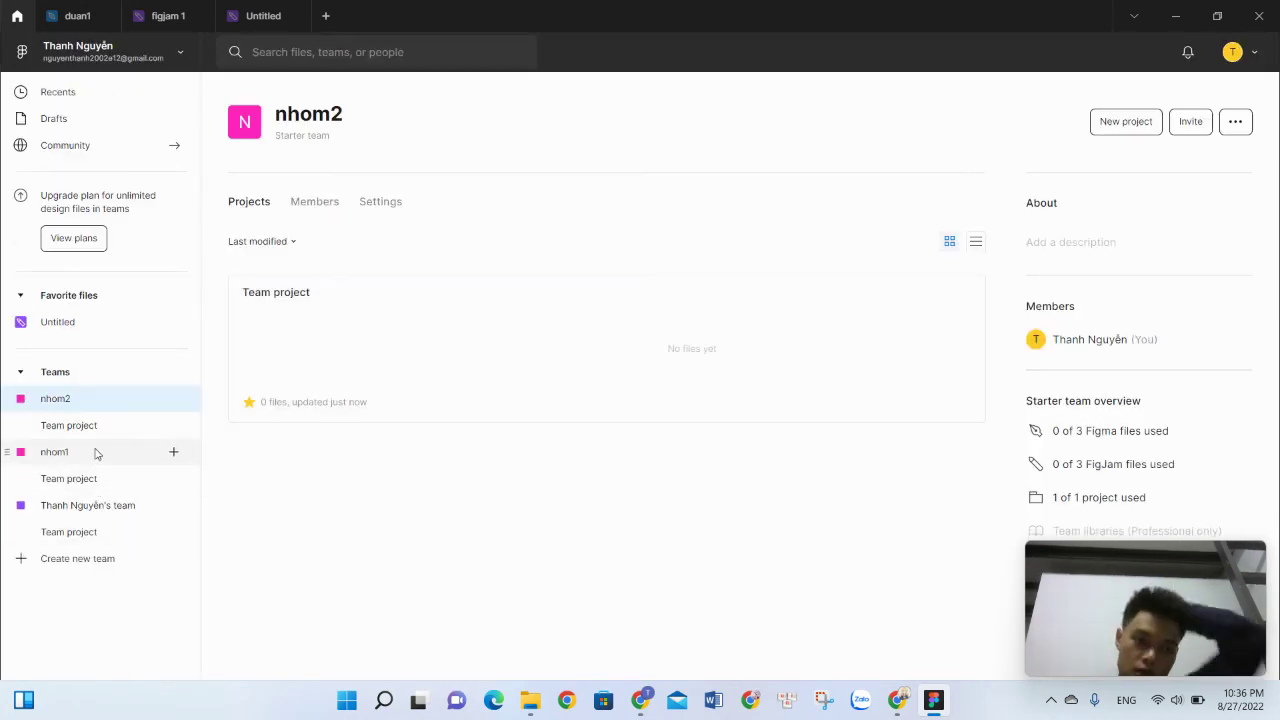
Collapse and re-expand the Teams list, then open the personal team's page with 4 files
{"action": "left_click", "coordinate": [28, 383]}
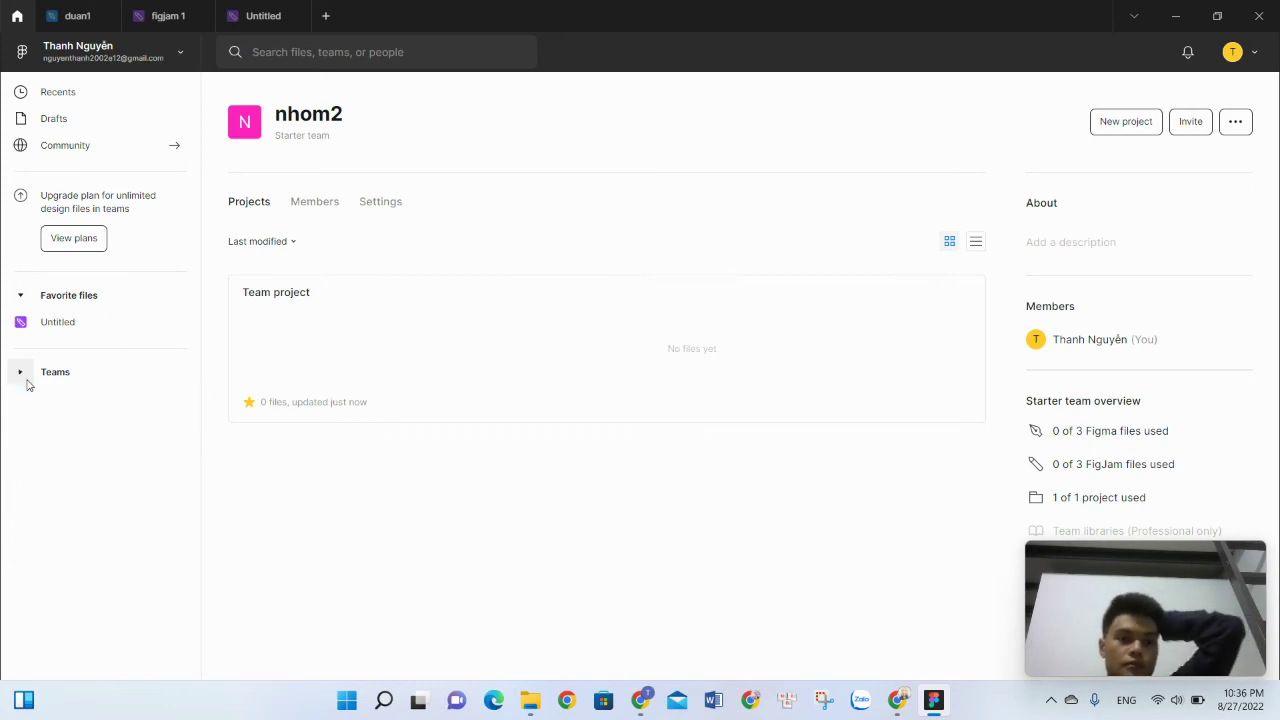
{"action": "left_click", "coordinate": [24, 373]}
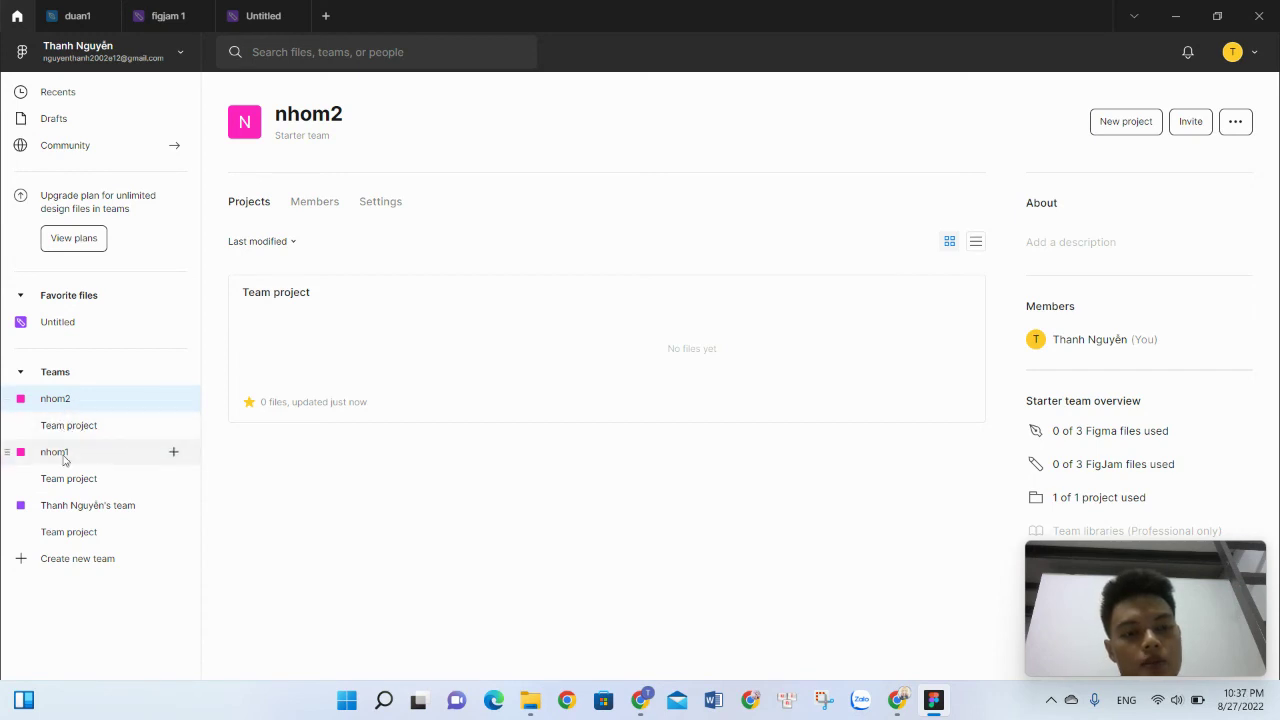
{"action": "mouse_move", "coordinate": [54, 452]}
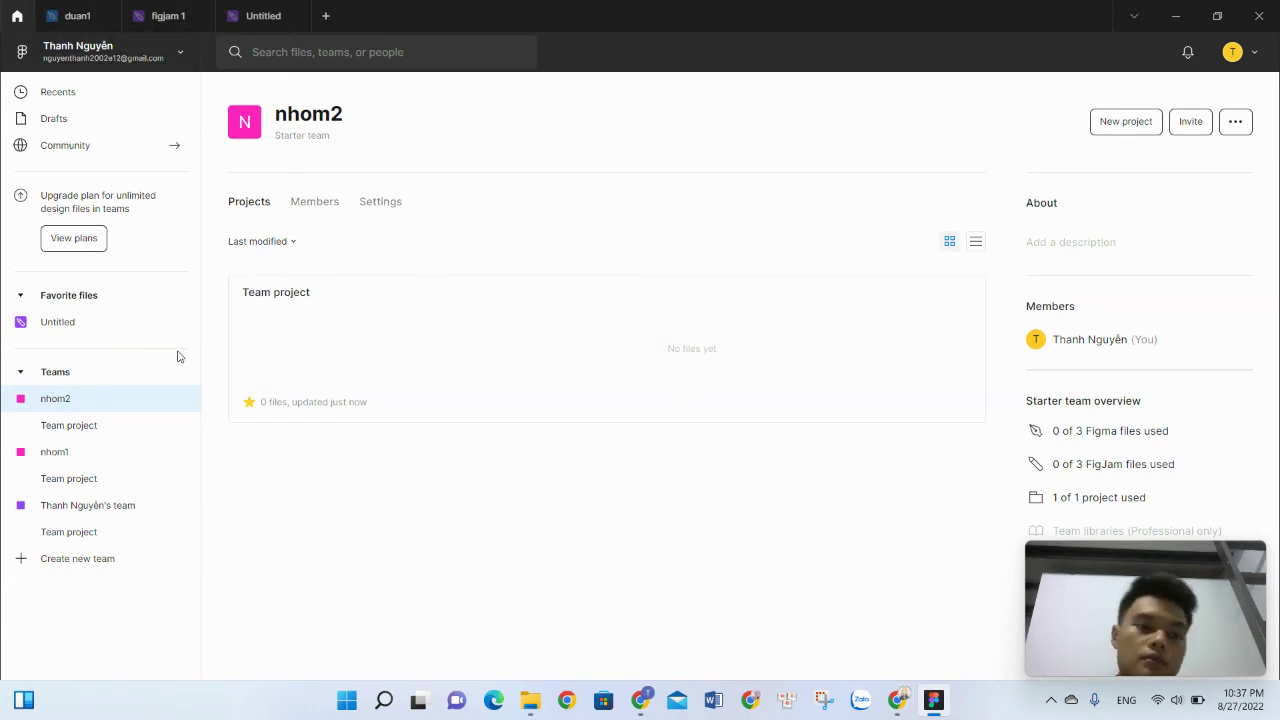
{"action": "left_click", "coordinate": [87, 505]}
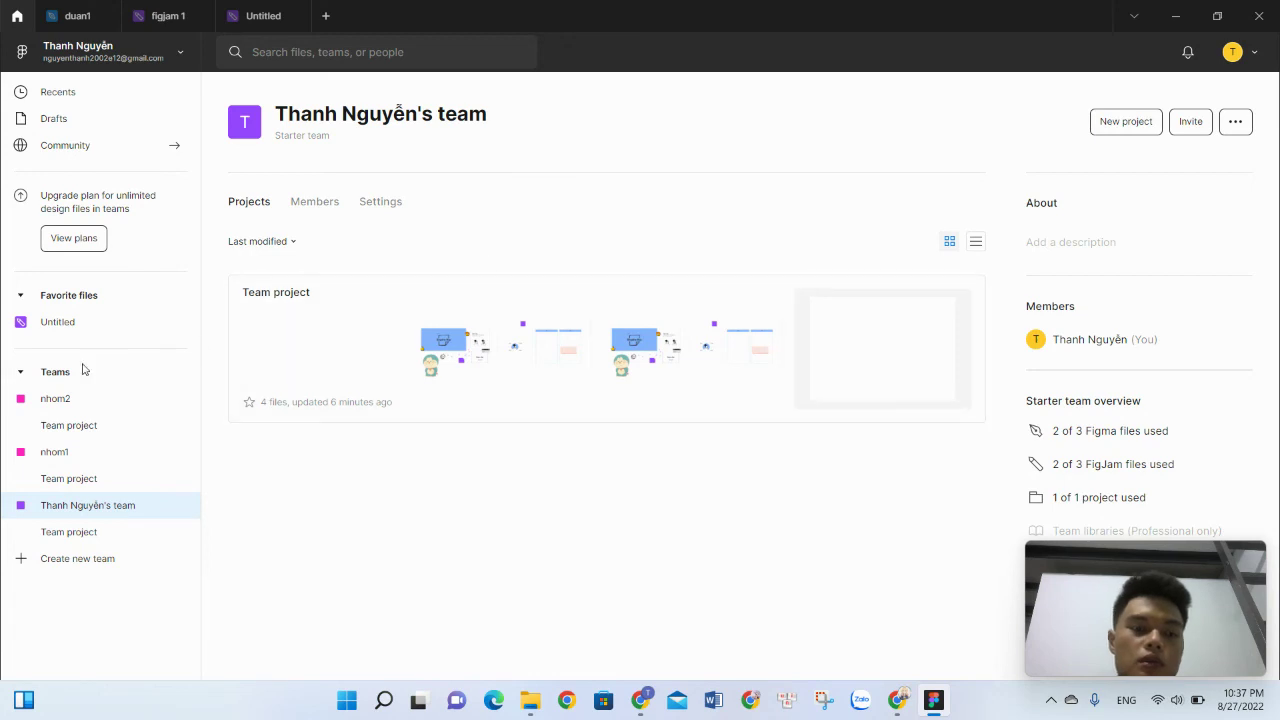
{"action": "left_click", "coordinate": [86, 324]}
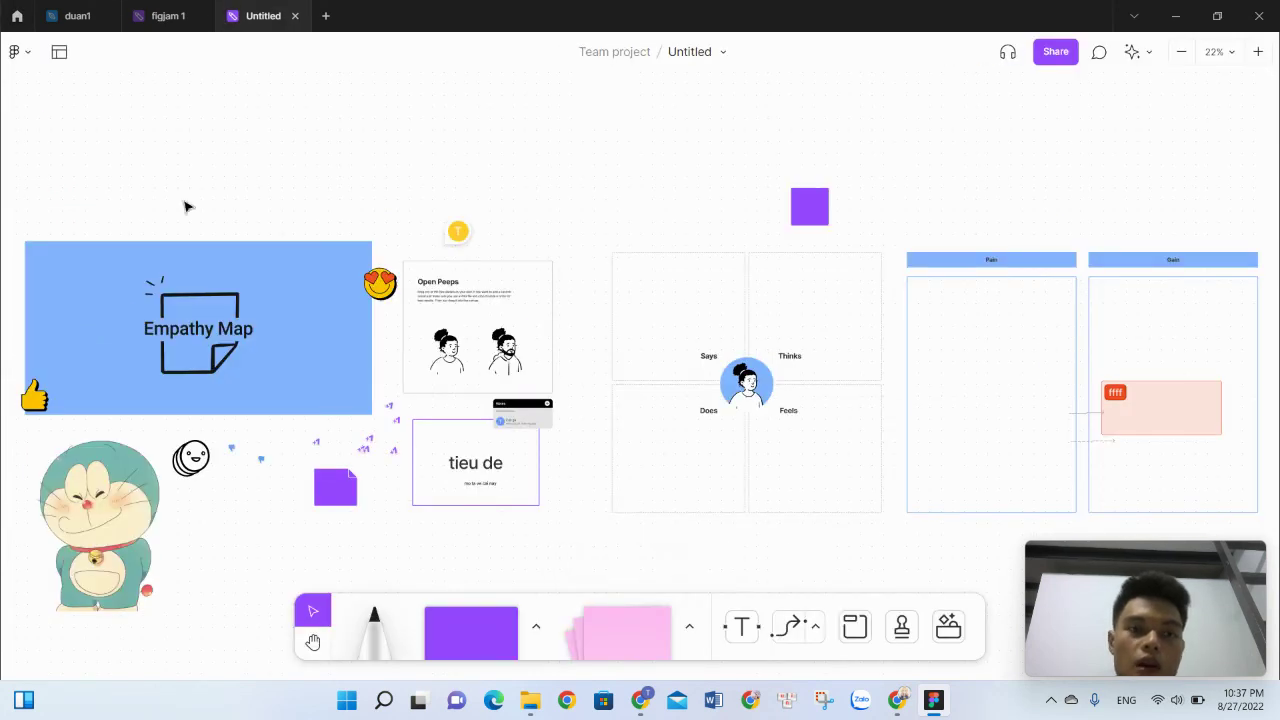
{"action": "left_click", "coordinate": [77, 16]}
{"action": "left_click", "coordinate": [17, 15]}
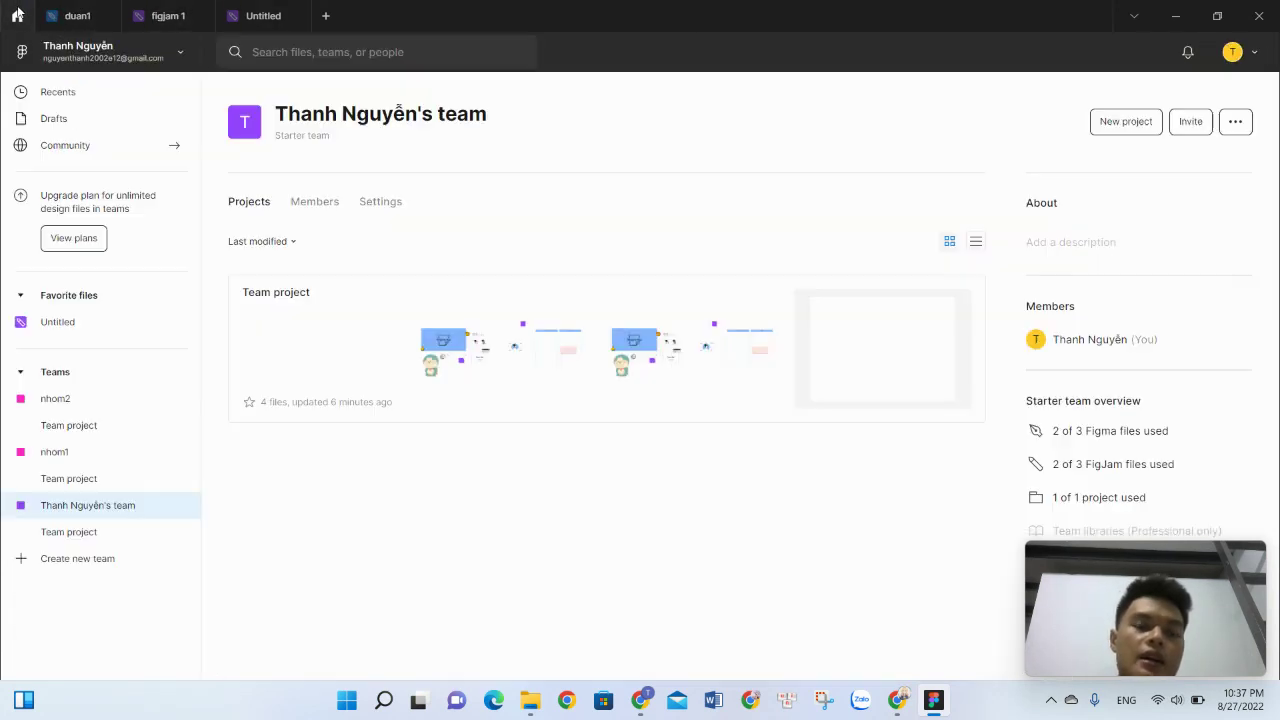
{"action": "mouse_move", "coordinate": [60, 322]}
{"action": "left_click", "coordinate": [255, 16]}
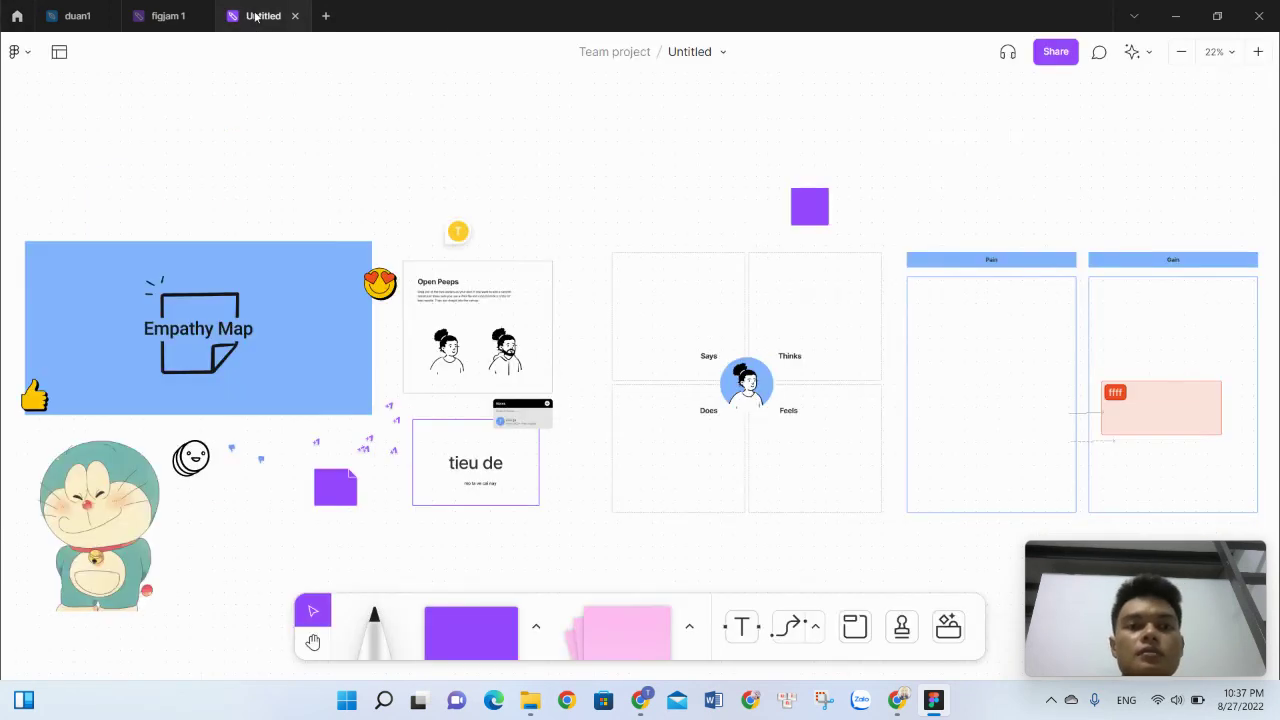
{"action": "left_click", "coordinate": [713, 53]}
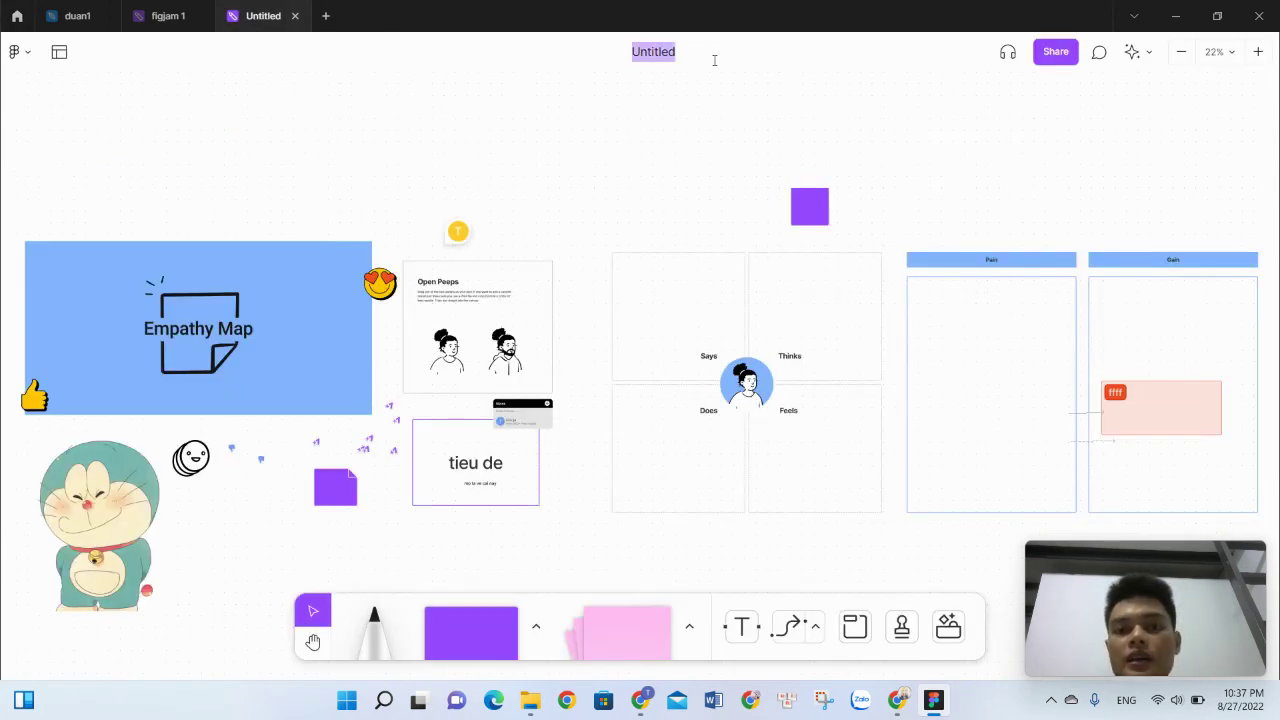
{"action": "left_click", "coordinate": [697, 143]}
{"action": "left_click", "coordinate": [720, 57]}
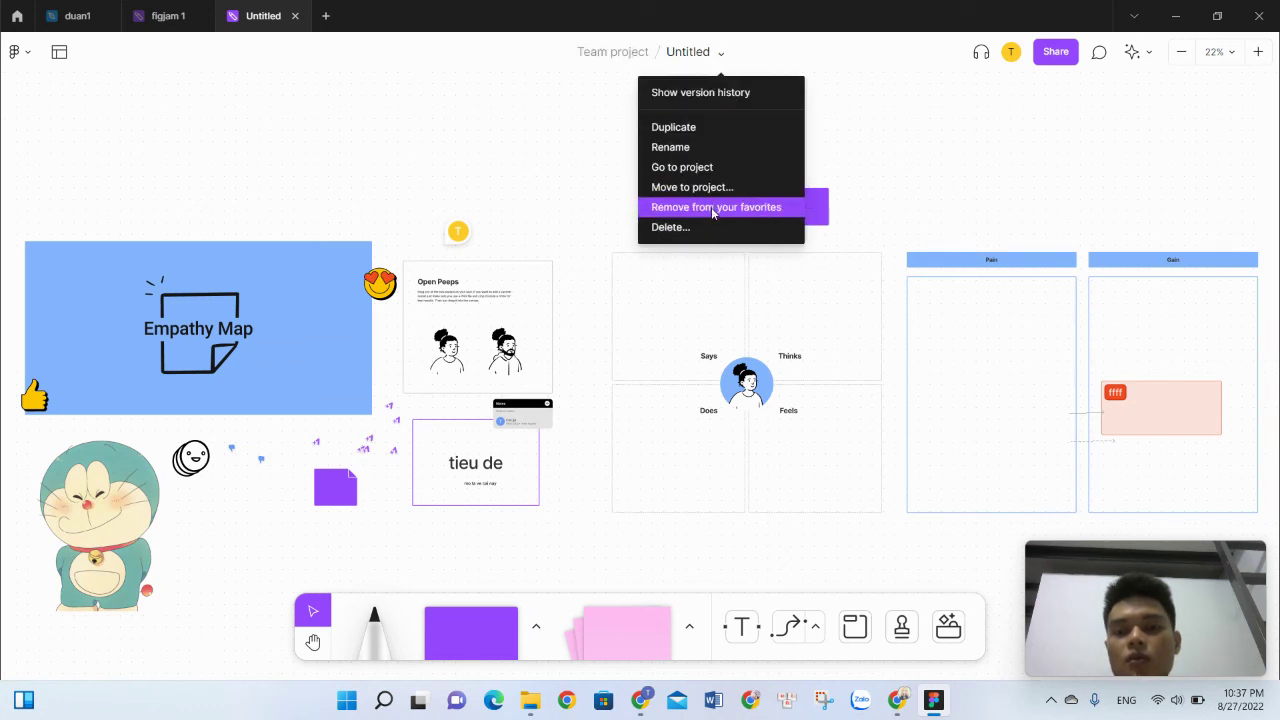
{"action": "left_click", "coordinate": [170, 16]}
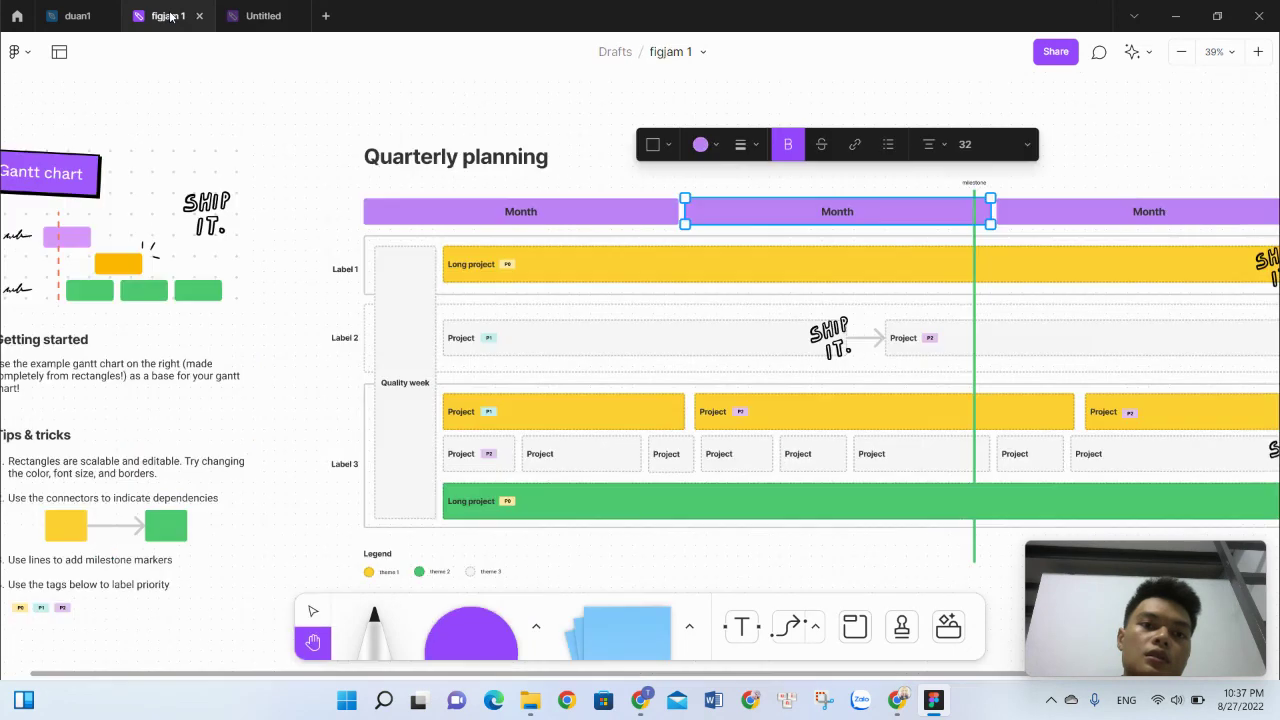
{"action": "left_click", "coordinate": [695, 54]}
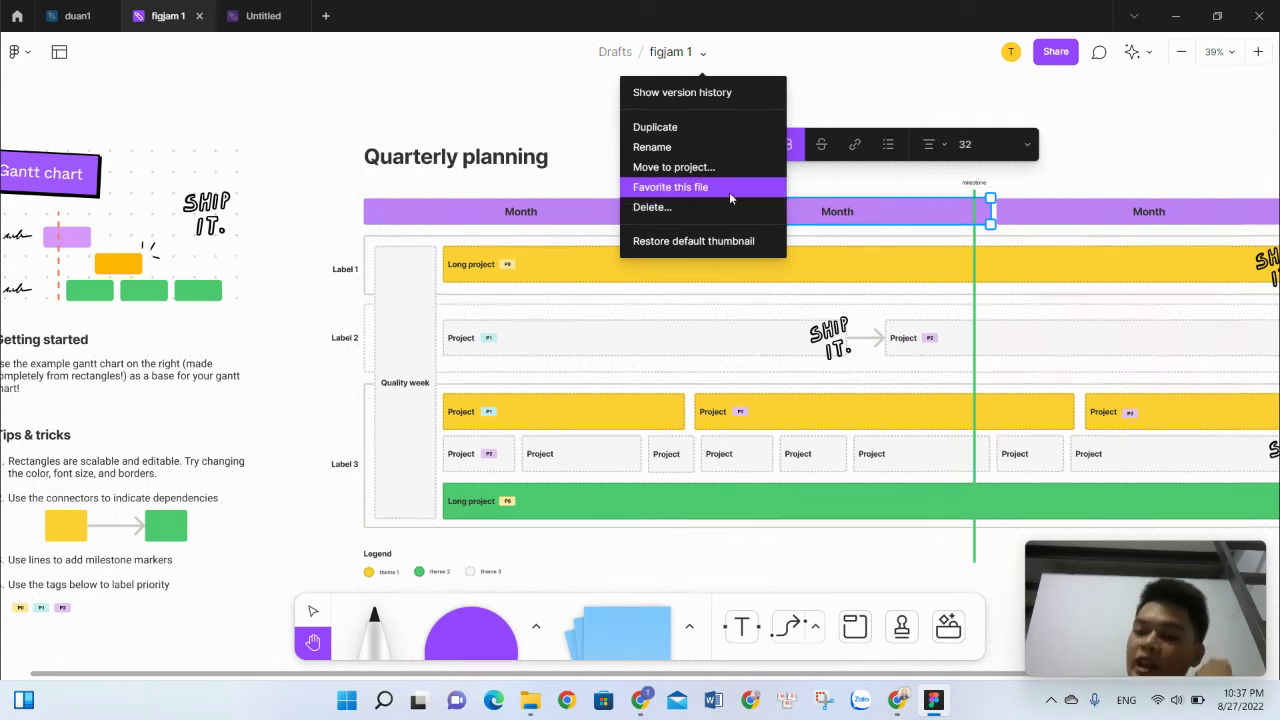
{"action": "left_click", "coordinate": [17, 16]}
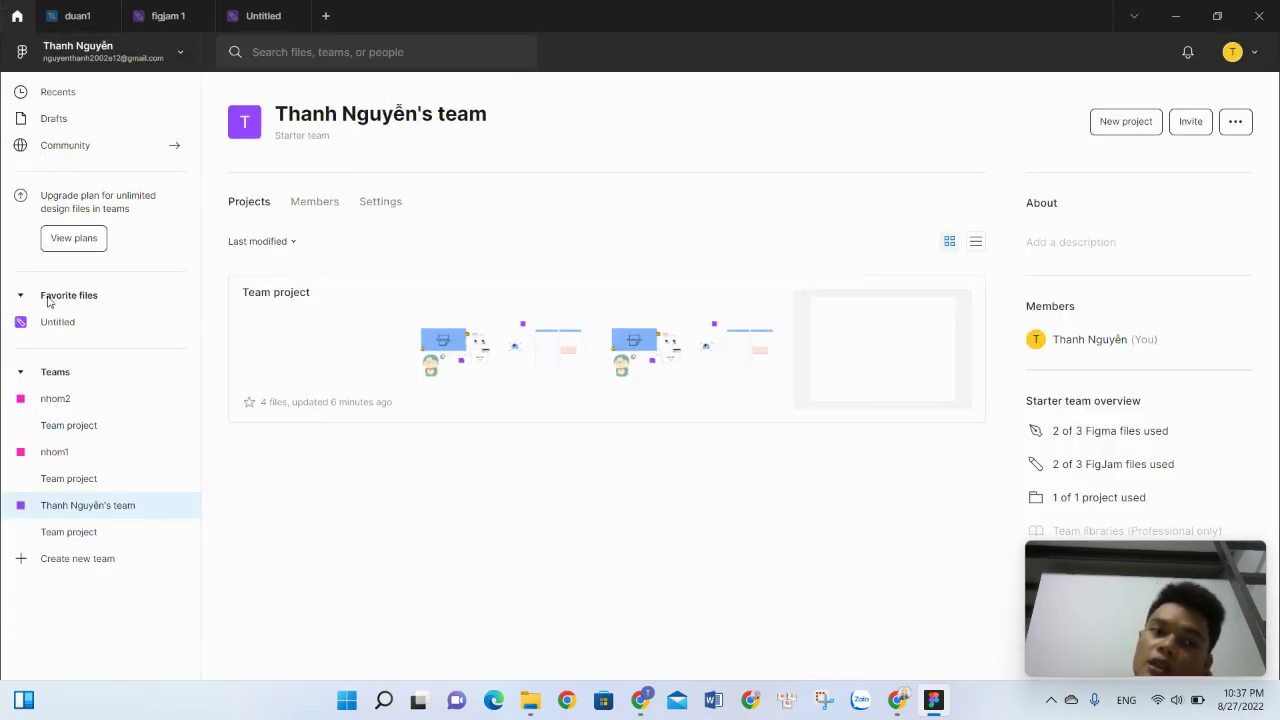
{"action": "left_click", "coordinate": [58, 322]}
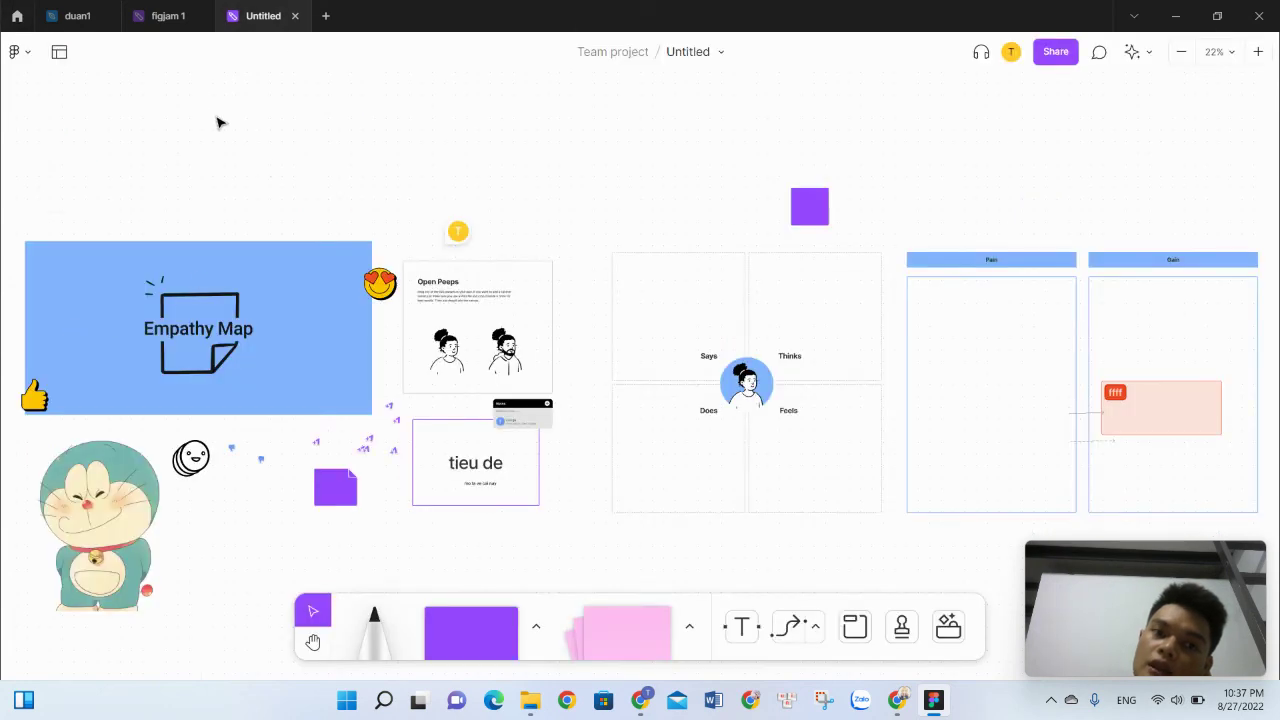
{"action": "left_click", "coordinate": [17, 16]}
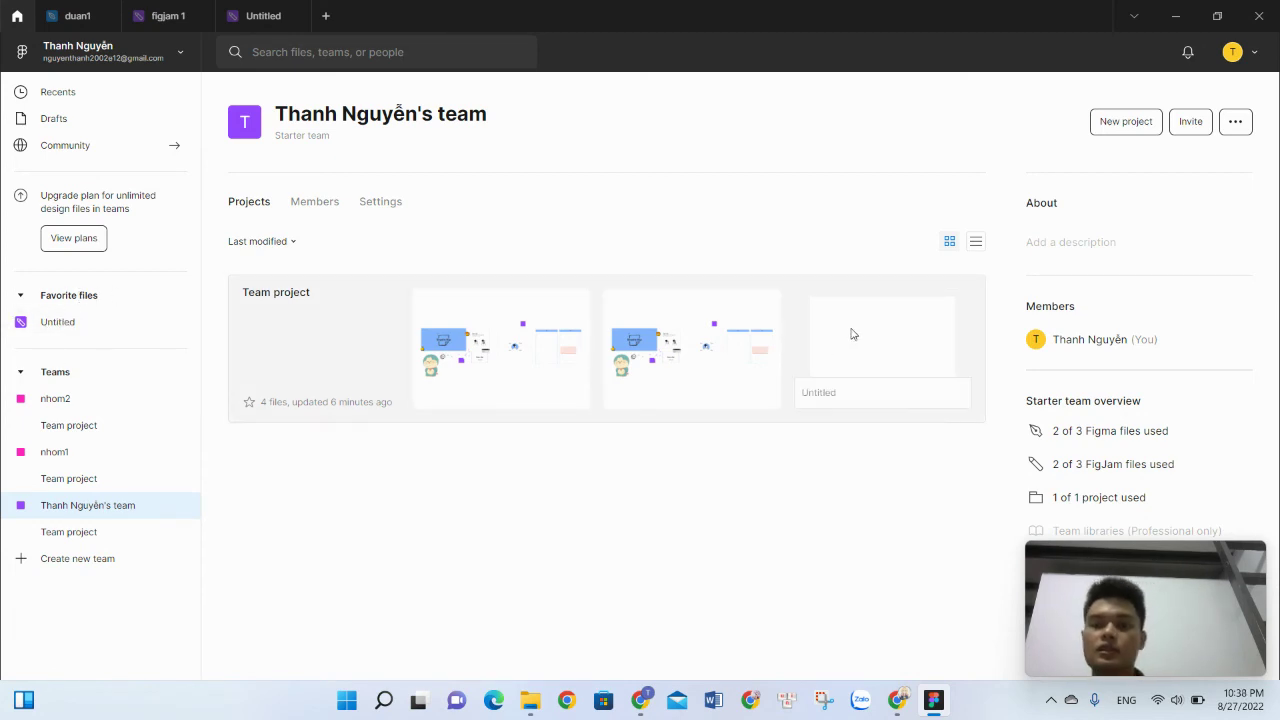
{"action": "mouse_move", "coordinate": [80, 400]}
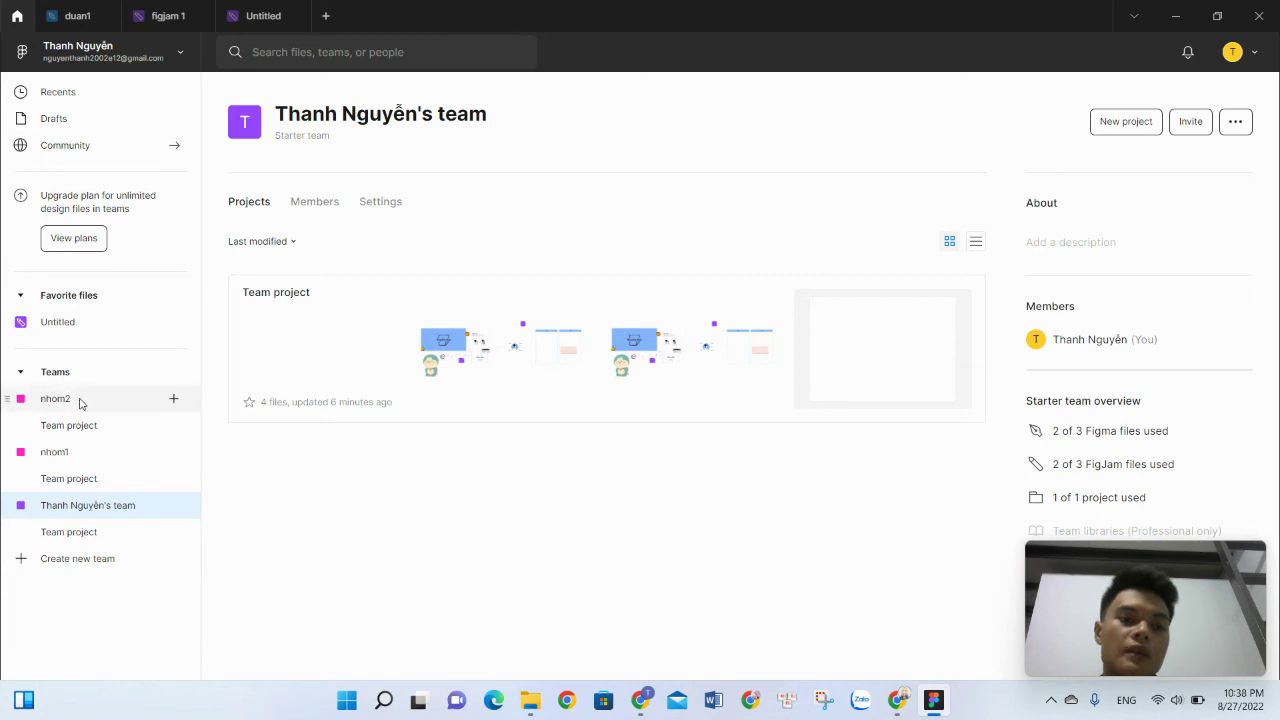
Select nhom2 under Teams in the left sidebar
{"action": "left_click", "coordinate": [80, 400]}
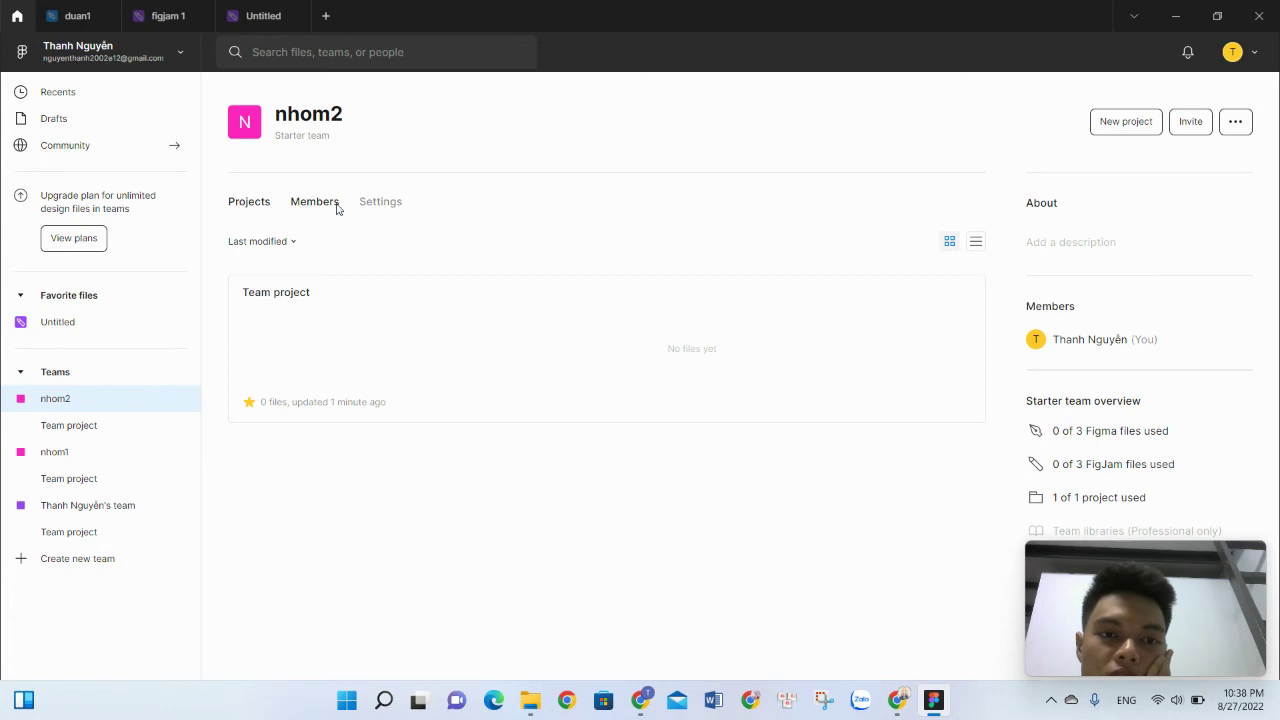
Enter 'members' into Google Translate, replacing the previous text
{"action": "mouse_move", "coordinate": [640, 700]}
{"action": "left_click", "coordinate": [489, 633]}
{"action": "left_click", "coordinate": [483, 258]}
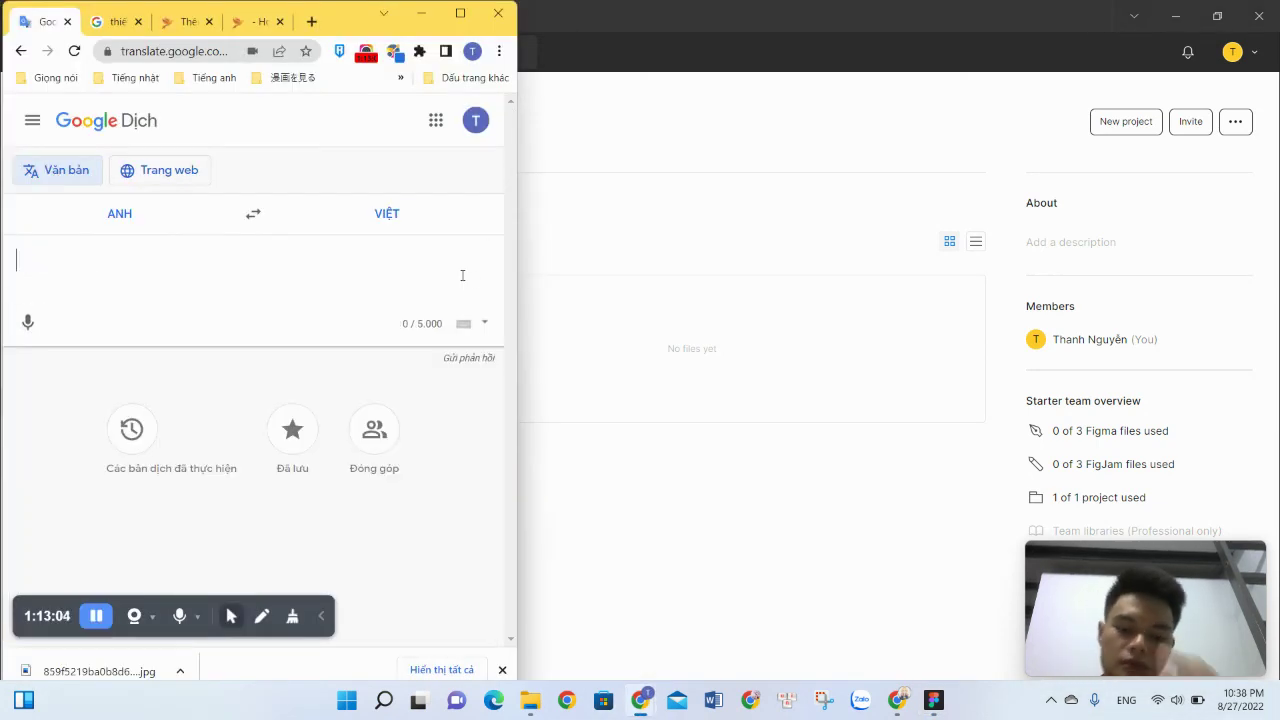
{"action": "type", "text": "member"}
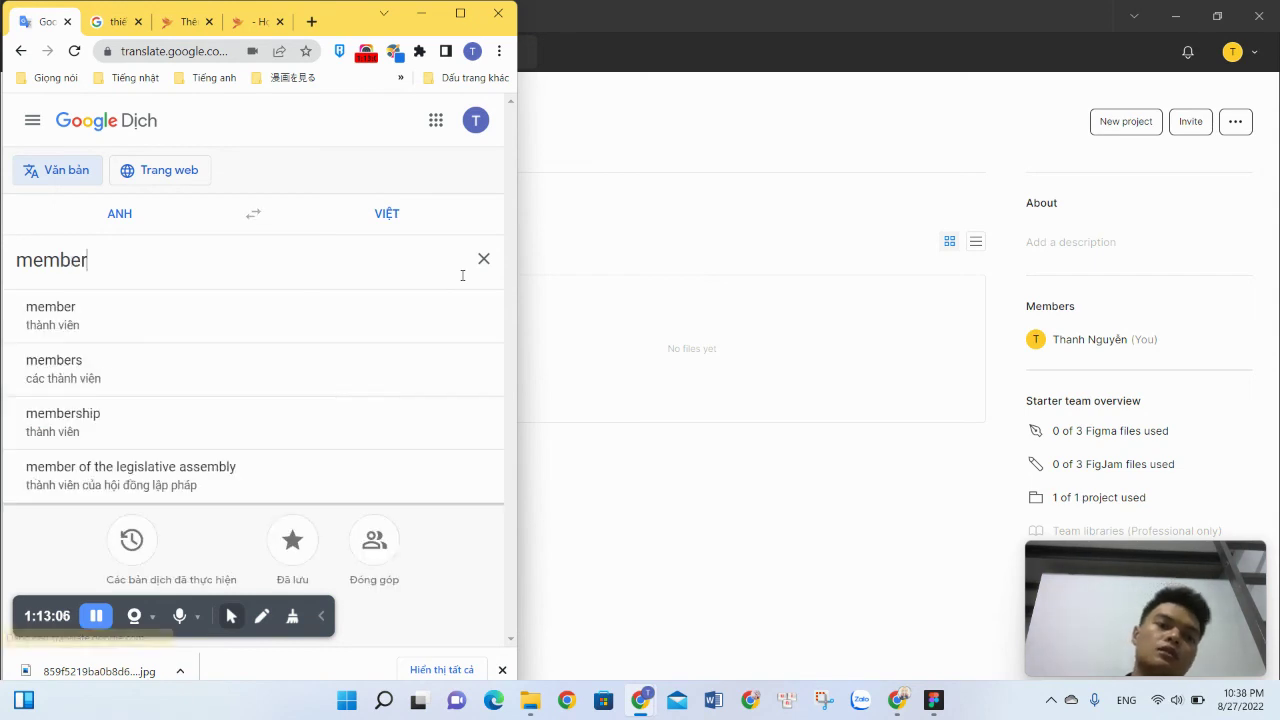
{"action": "left_click", "coordinate": [823, 123]}
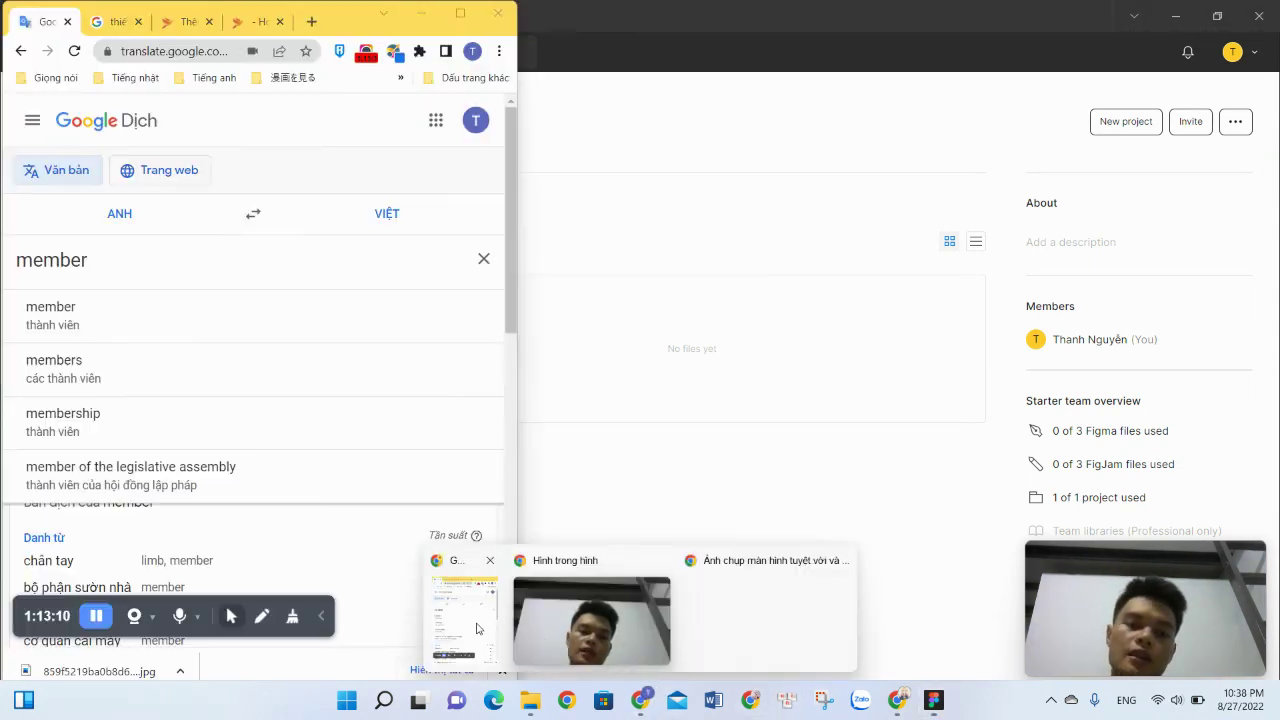
{"action": "left_click", "coordinate": [466, 610]}
{"action": "type", "text": "s"}
{"action": "left_click", "coordinate": [421, 13]}
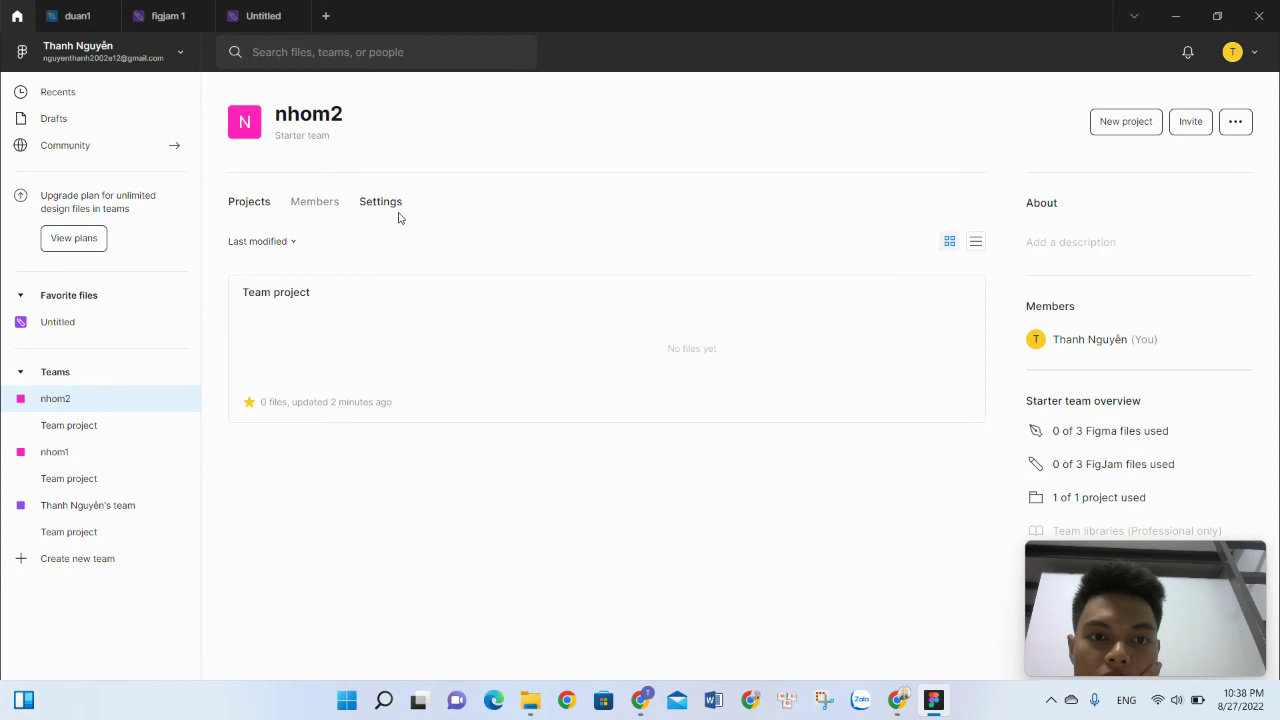
Pick the 'members' suggestion to see 'các thành viên', then return to Figma's nhom2 page
{"action": "mouse_move", "coordinate": [640, 700]}
{"action": "left_click", "coordinate": [463, 633]}
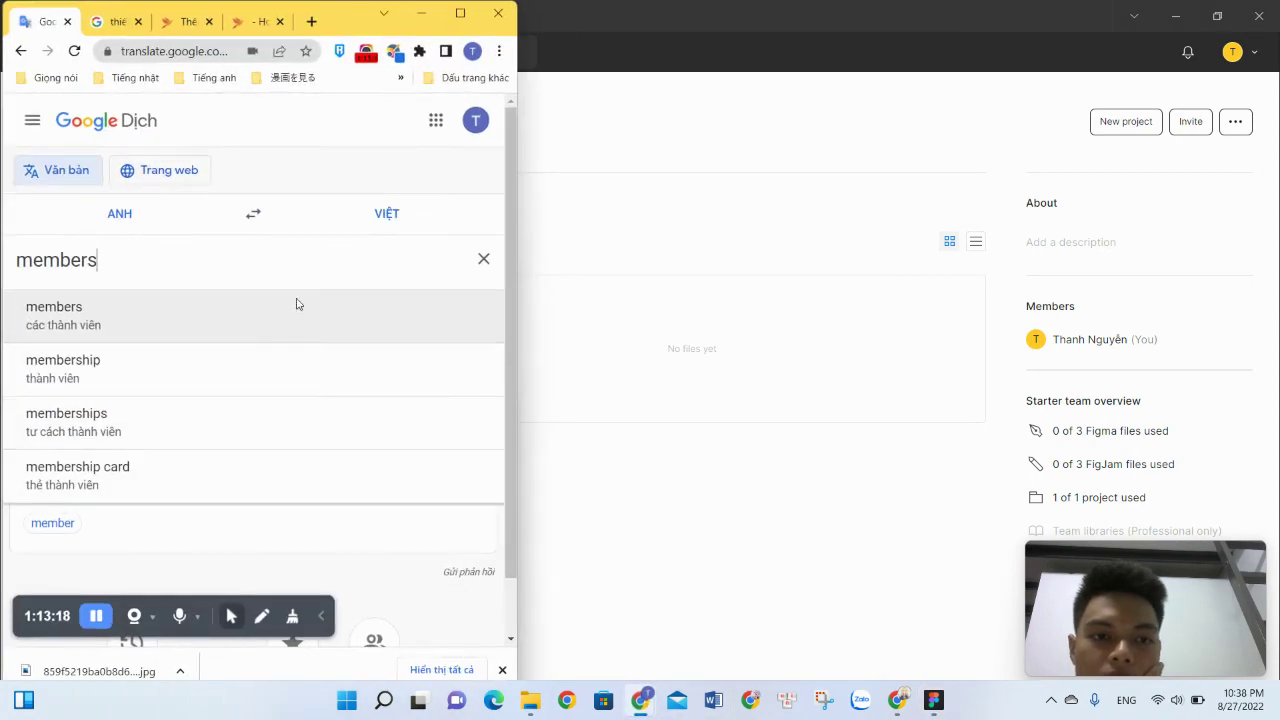
{"action": "left_click", "coordinate": [428, 173]}
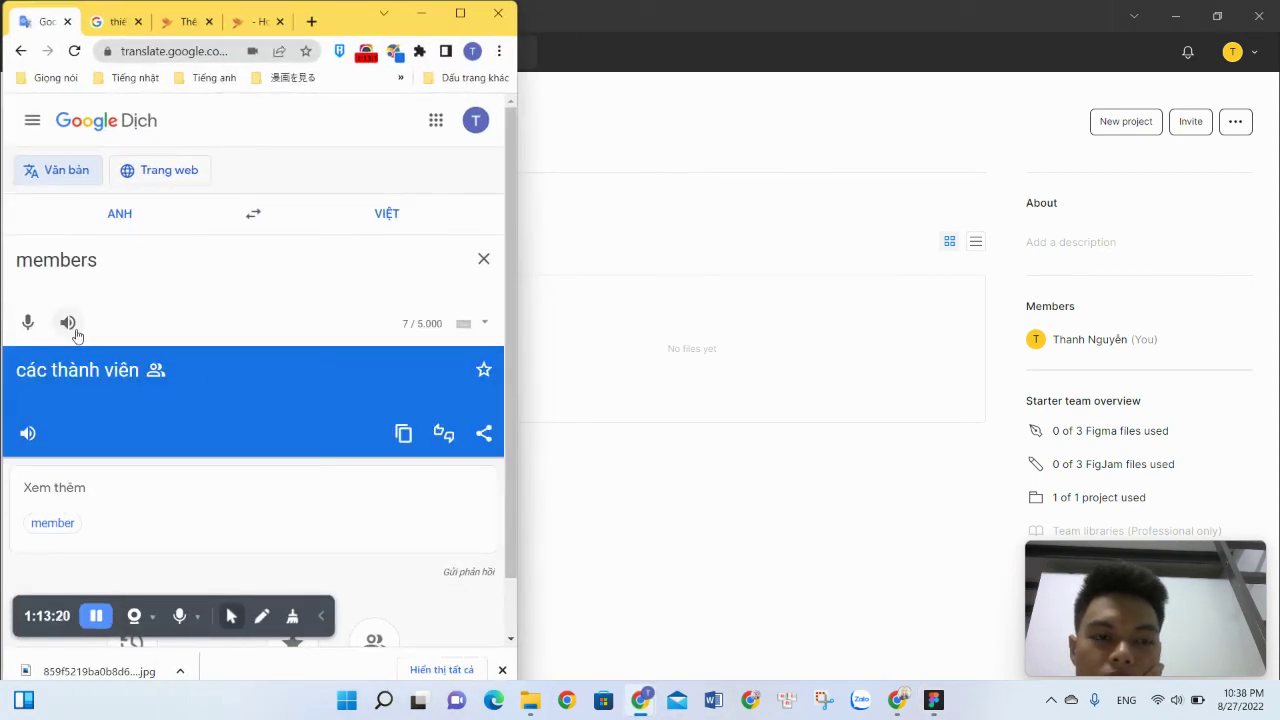
{"action": "left_click", "coordinate": [834, 331]}
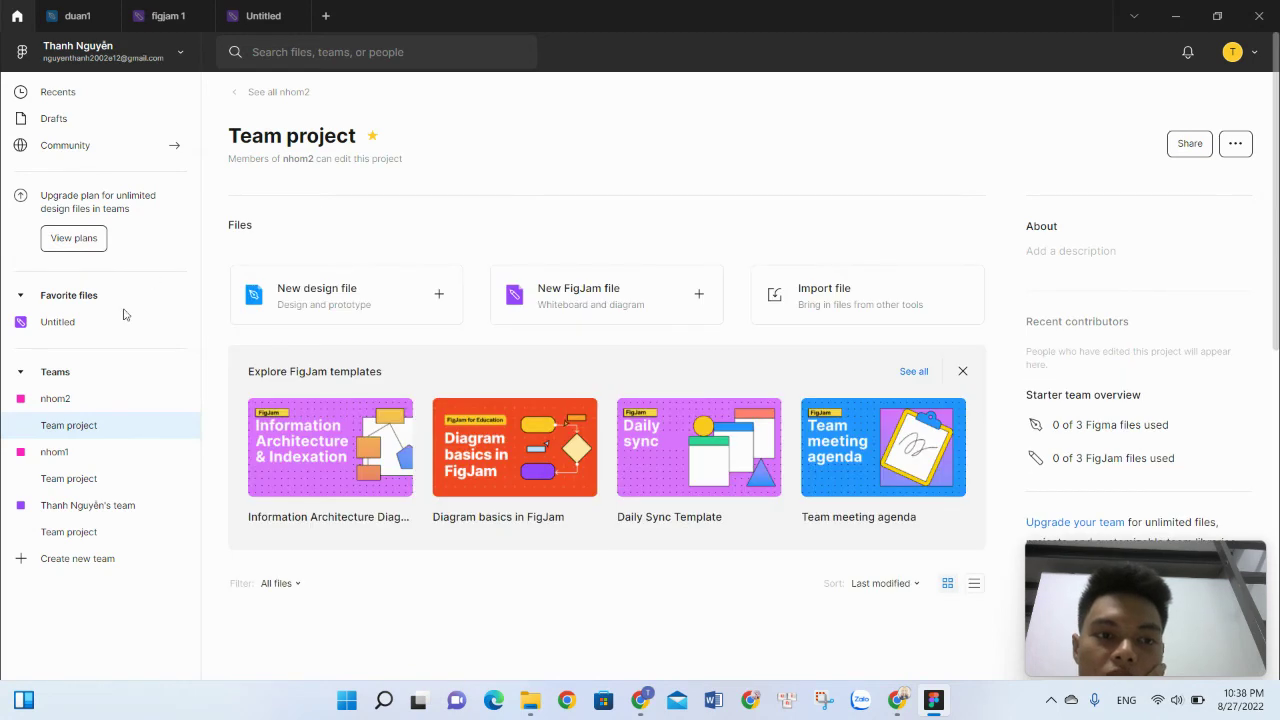
{"action": "left_click", "coordinate": [89, 401]}
View nhom2's settings, then sort its projects Alphabetically and back to Last modified
{"action": "left_click", "coordinate": [380, 203]}
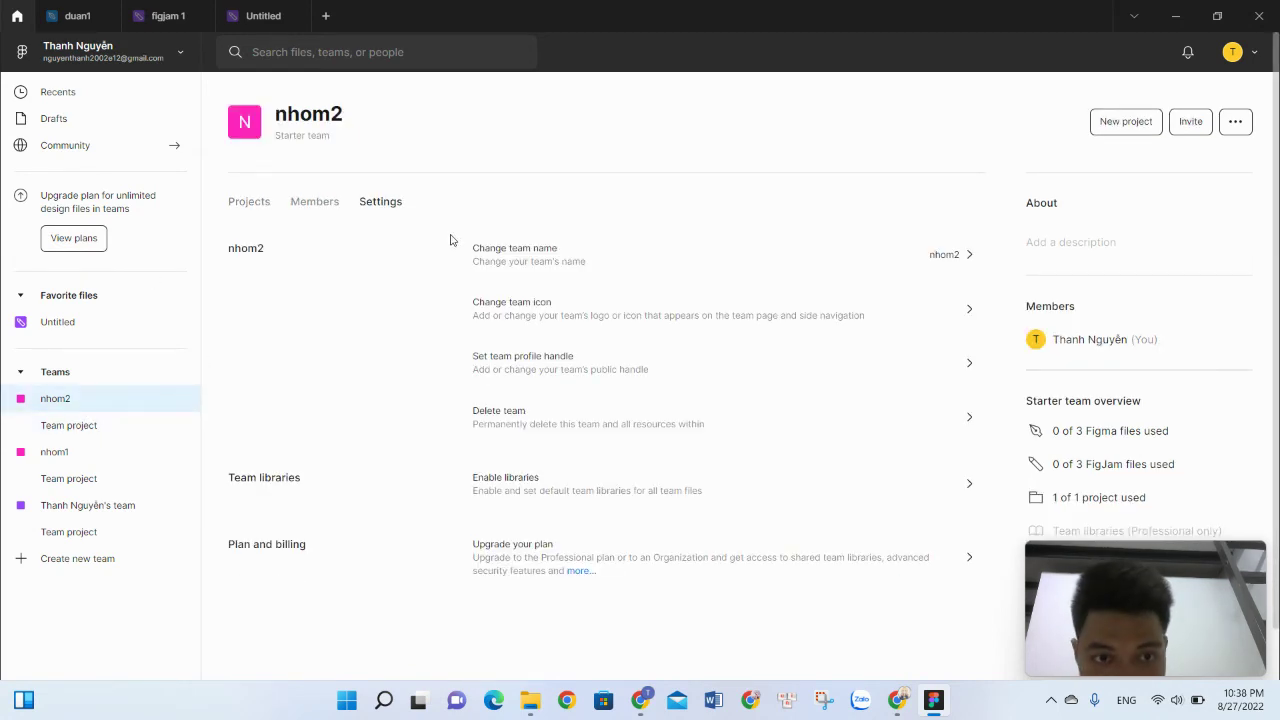
{"action": "left_click", "coordinate": [250, 203]}
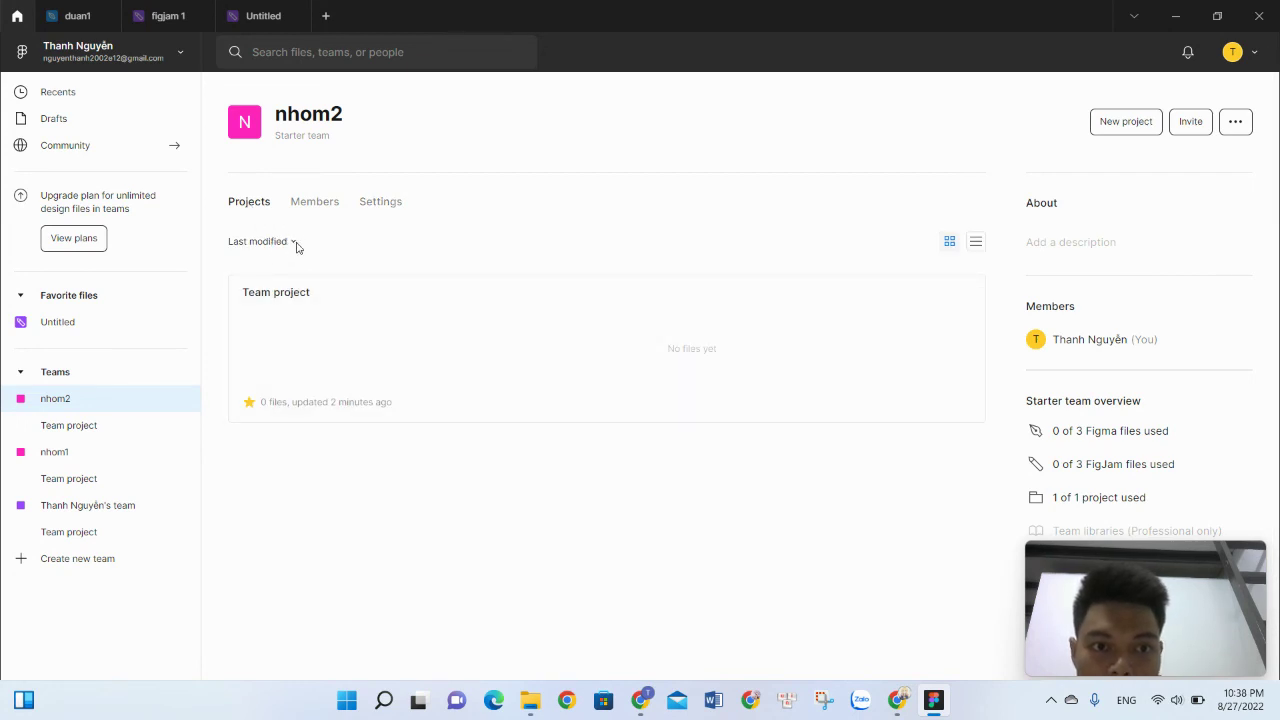
{"action": "left_click", "coordinate": [294, 243]}
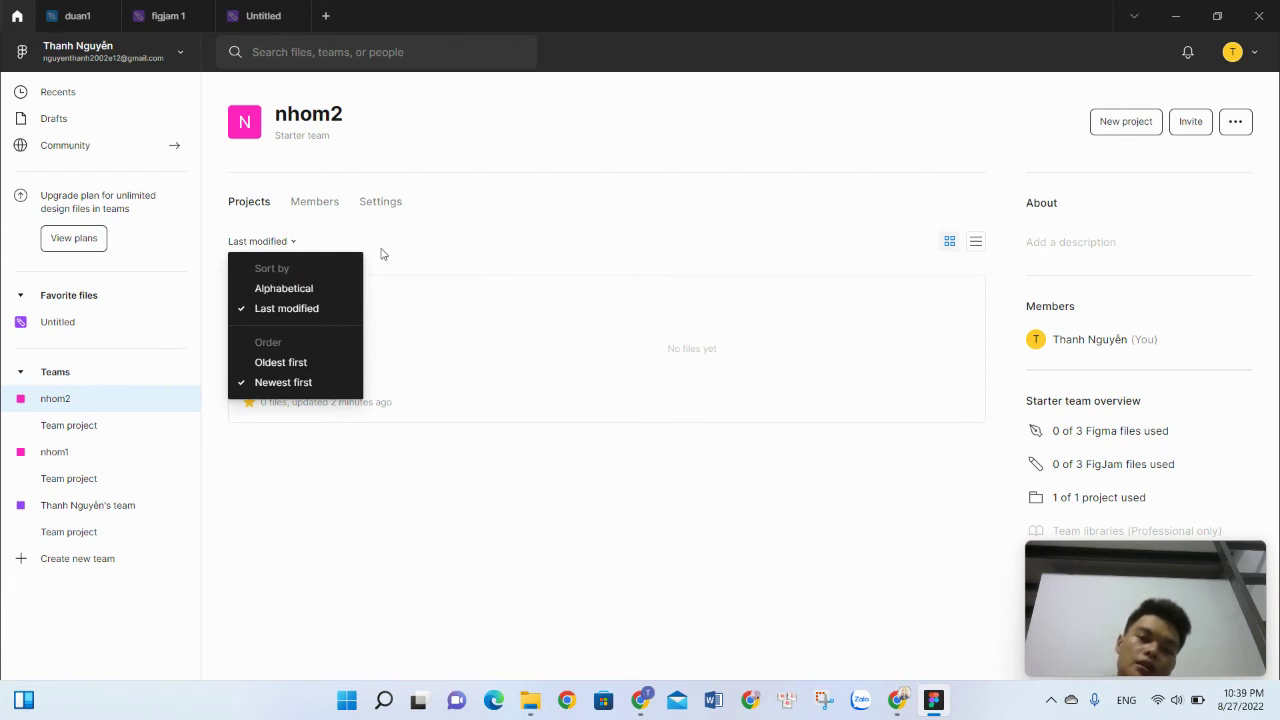
{"action": "left_click", "coordinate": [285, 288]}
{"action": "left_click", "coordinate": [282, 245]}
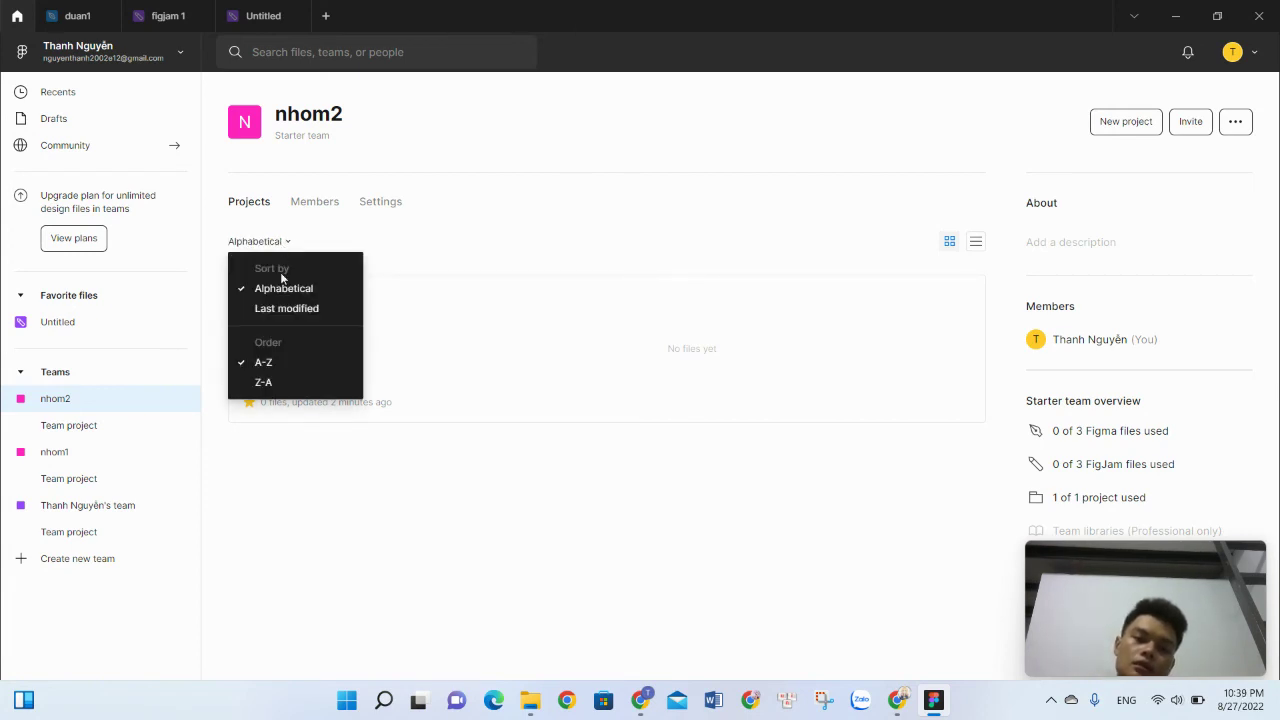
{"action": "left_click", "coordinate": [287, 309]}
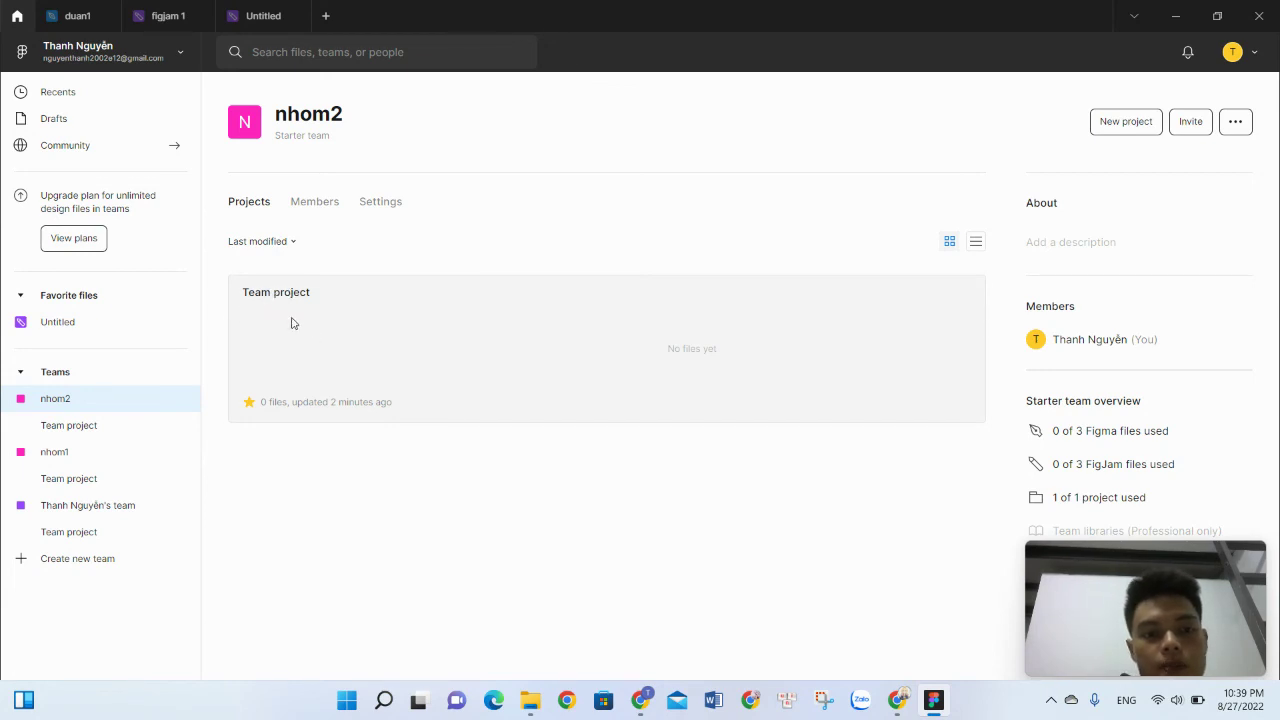
Open the nhom2 Team project, go back, then open the personal team's page
{"action": "left_click", "coordinate": [293, 298]}
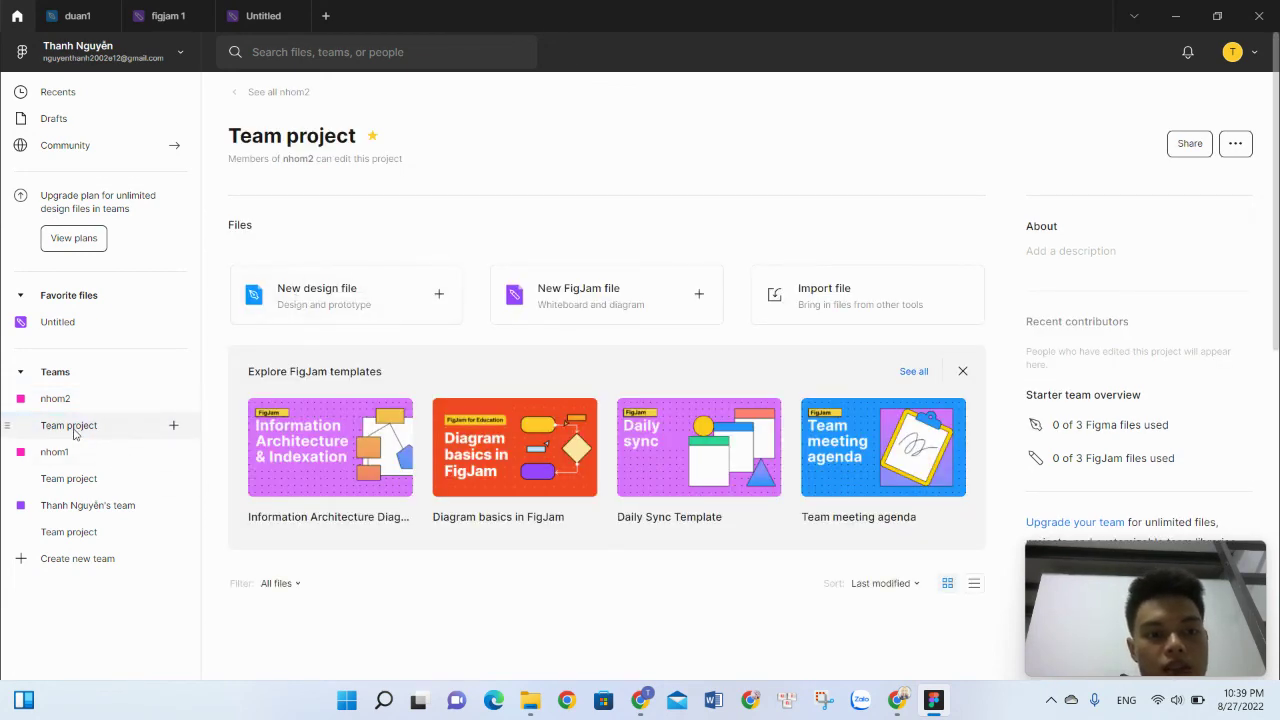
{"action": "left_click", "coordinate": [76, 400]}
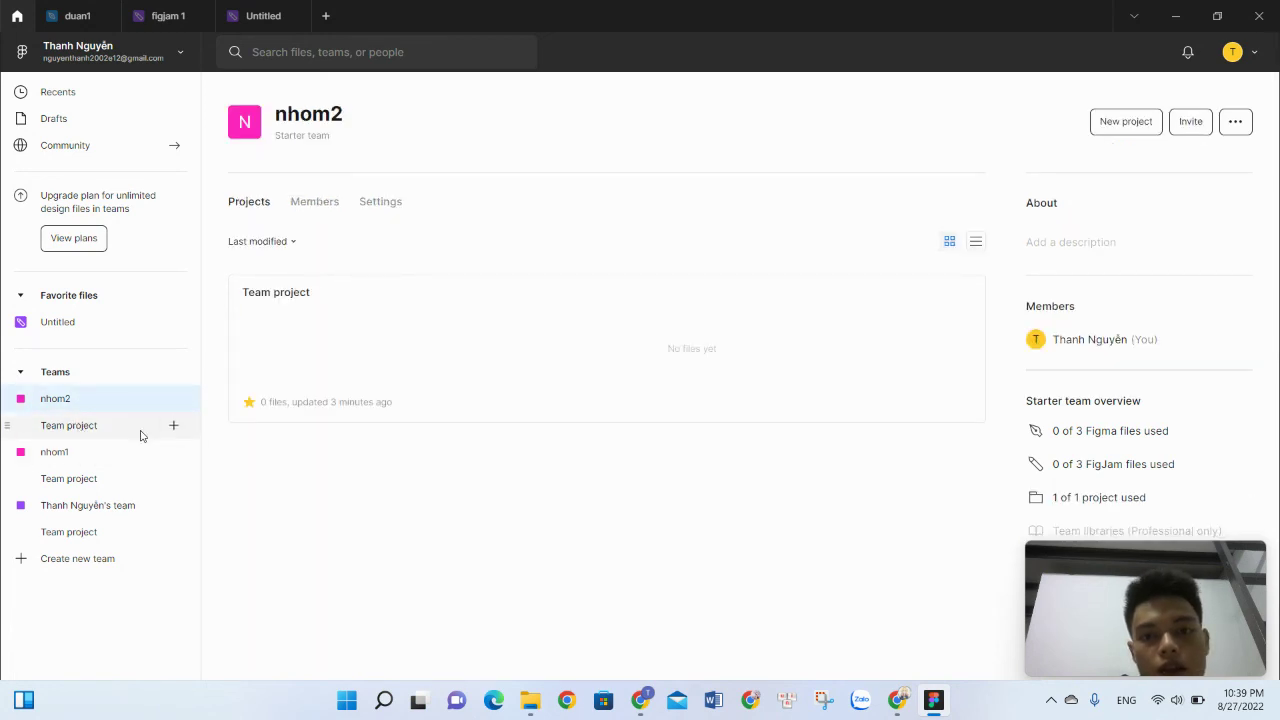
{"action": "left_click", "coordinate": [118, 433]}
{"action": "key", "text": "alt+Left"}
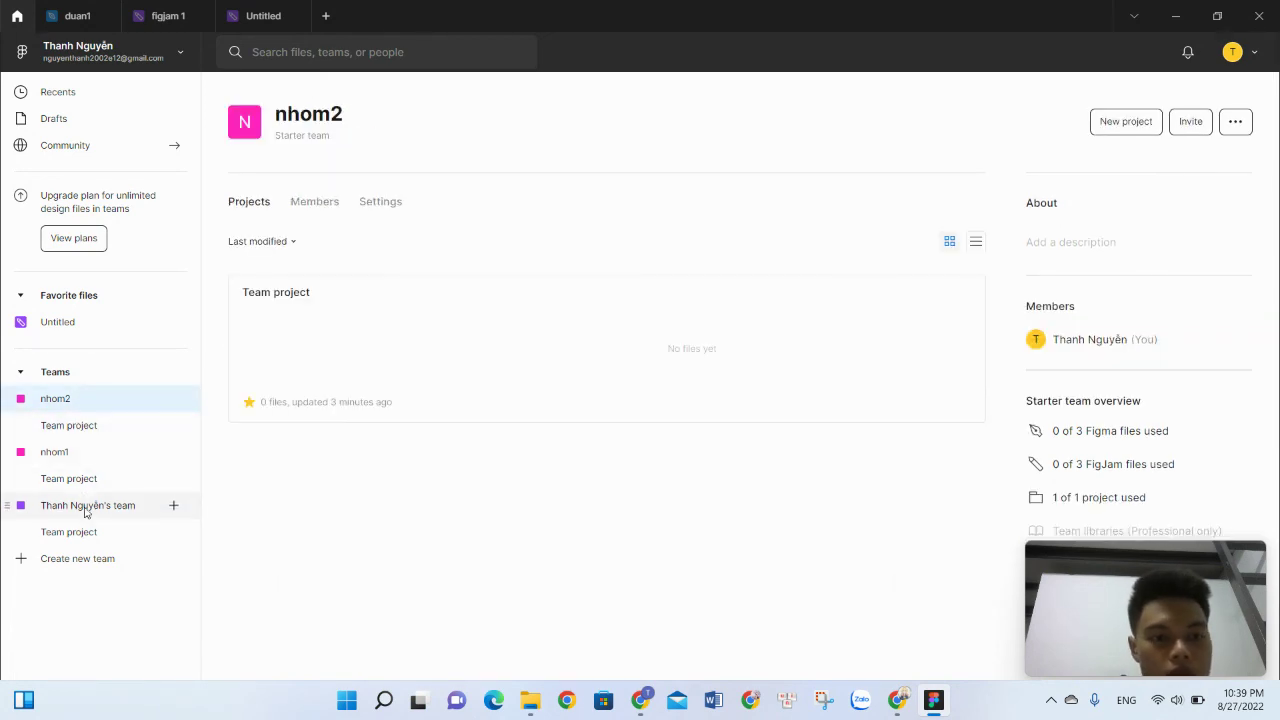
{"action": "left_click", "coordinate": [86, 510]}
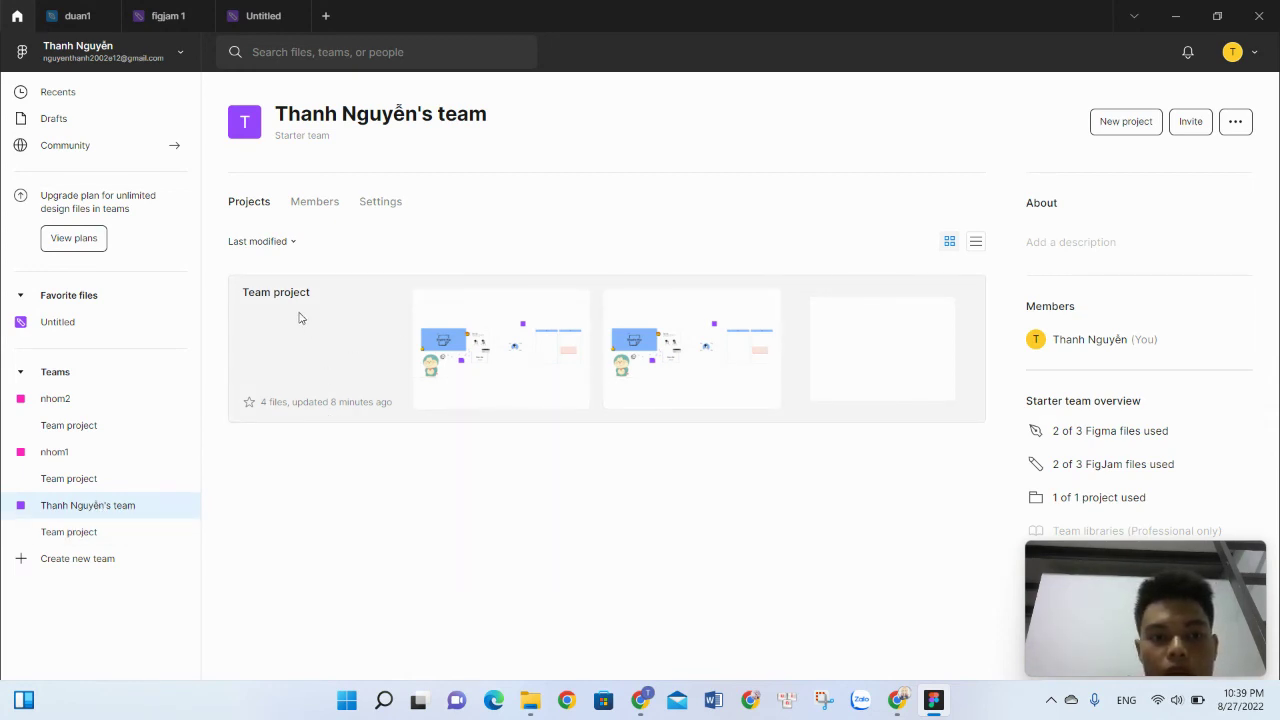
{"action": "left_click", "coordinate": [258, 12]}
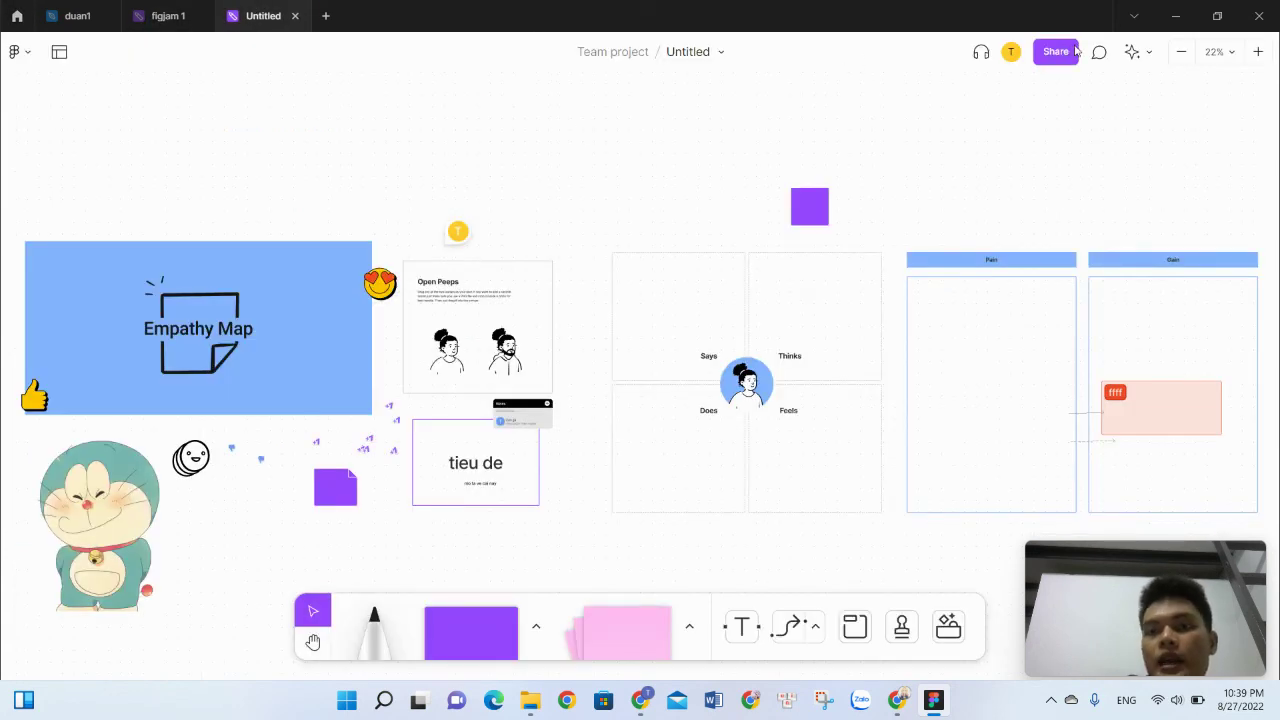
{"action": "left_click", "coordinate": [82, 12]}
{"action": "left_click", "coordinate": [14, 17]}
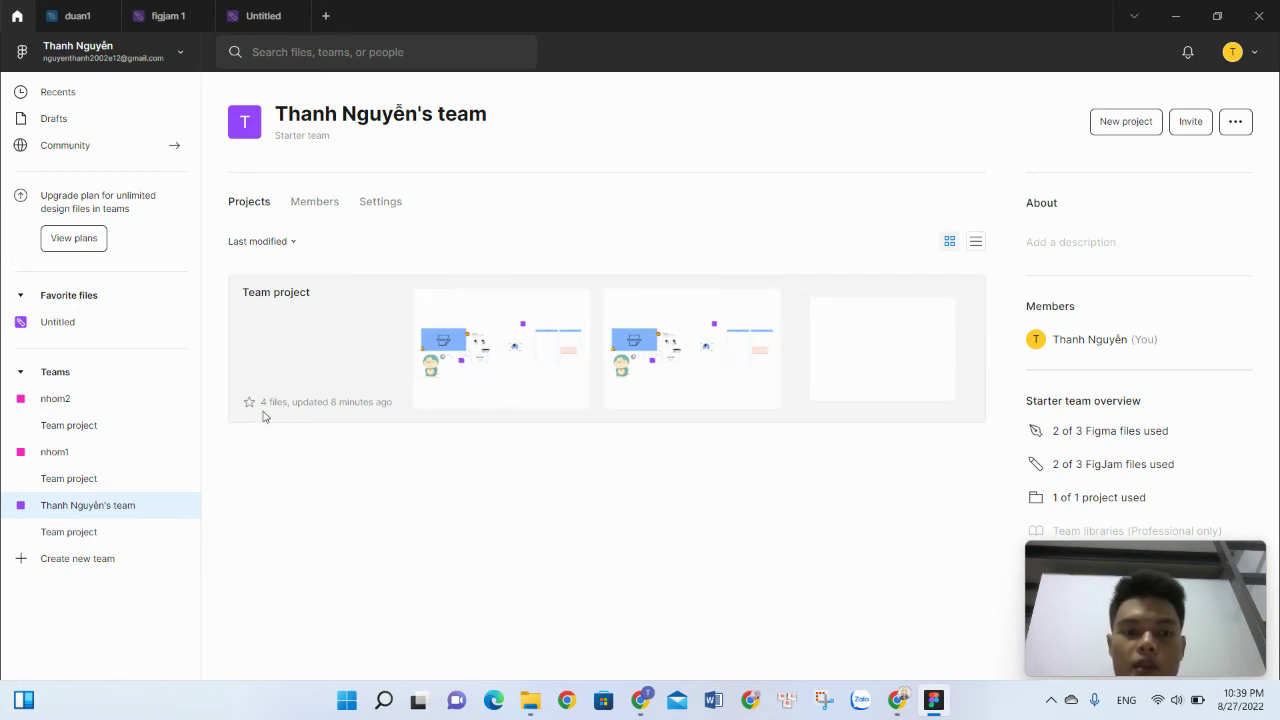
{"action": "left_click", "coordinate": [315, 308]}
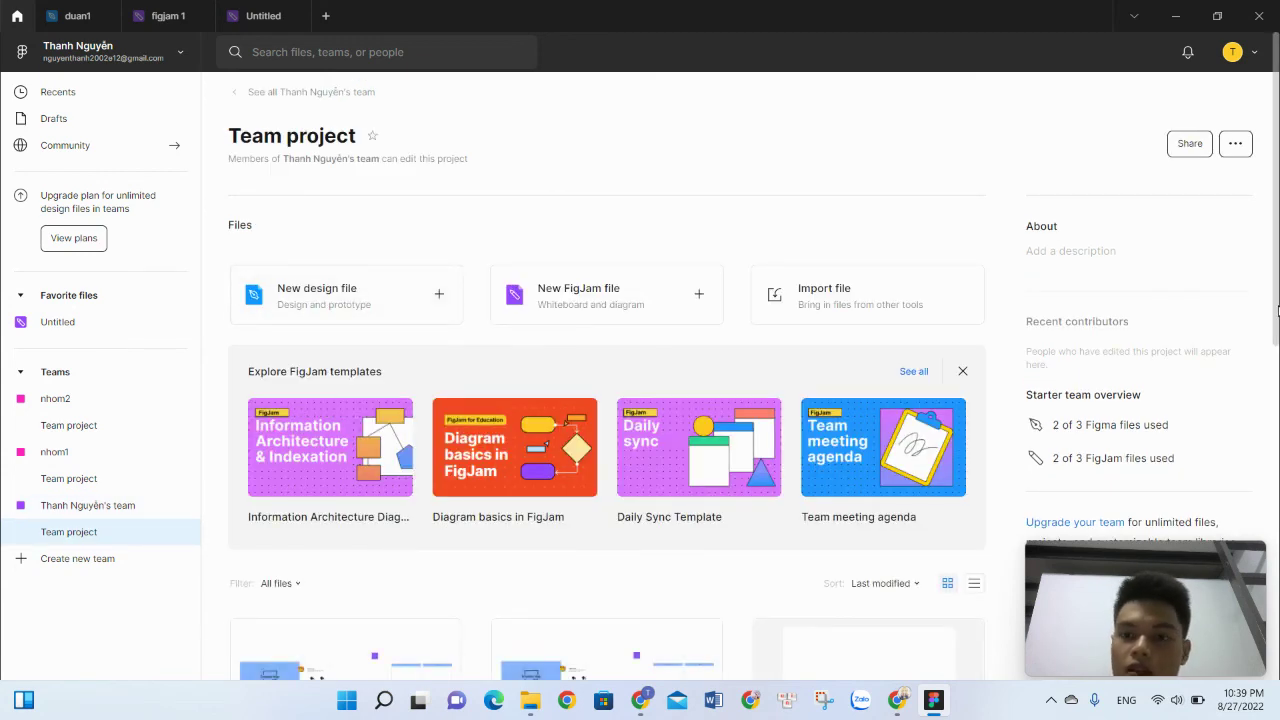
{"action": "left_click_drag", "start_coordinate": [1277, 311], "coordinate": [1277, 511]}
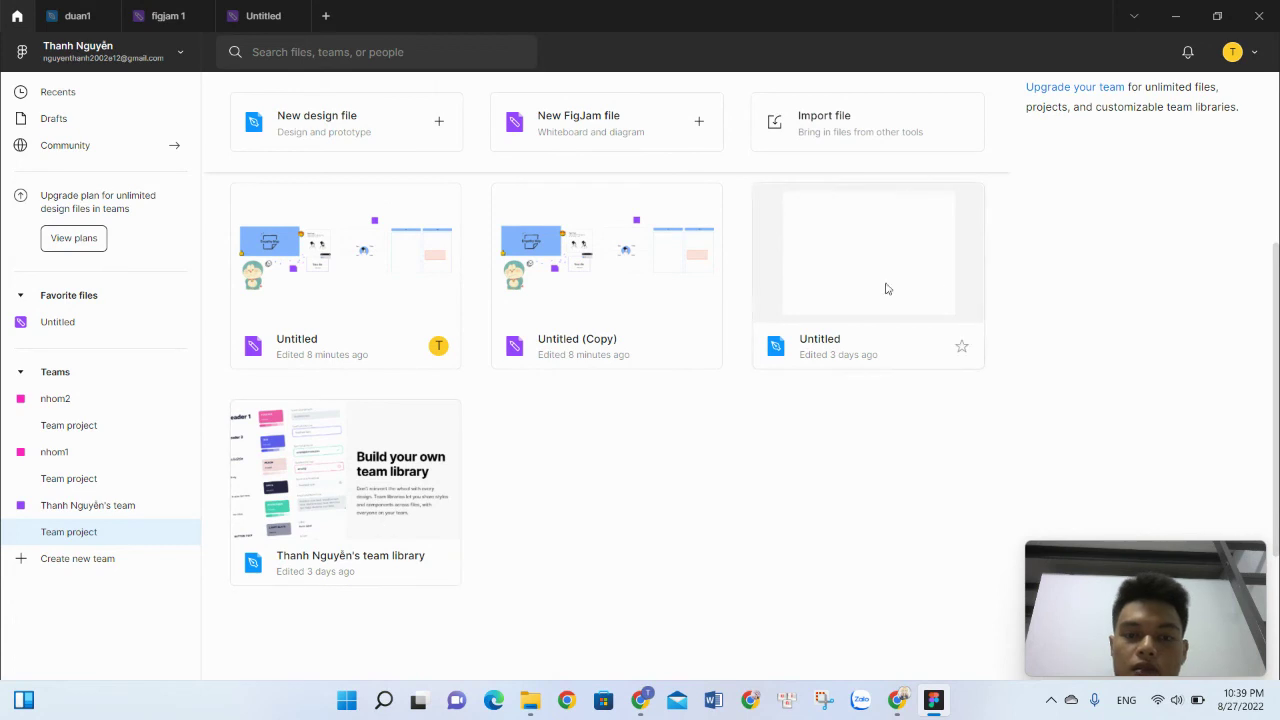
{"action": "left_click_drag", "start_coordinate": [1275, 398], "coordinate": [1275, 198]}
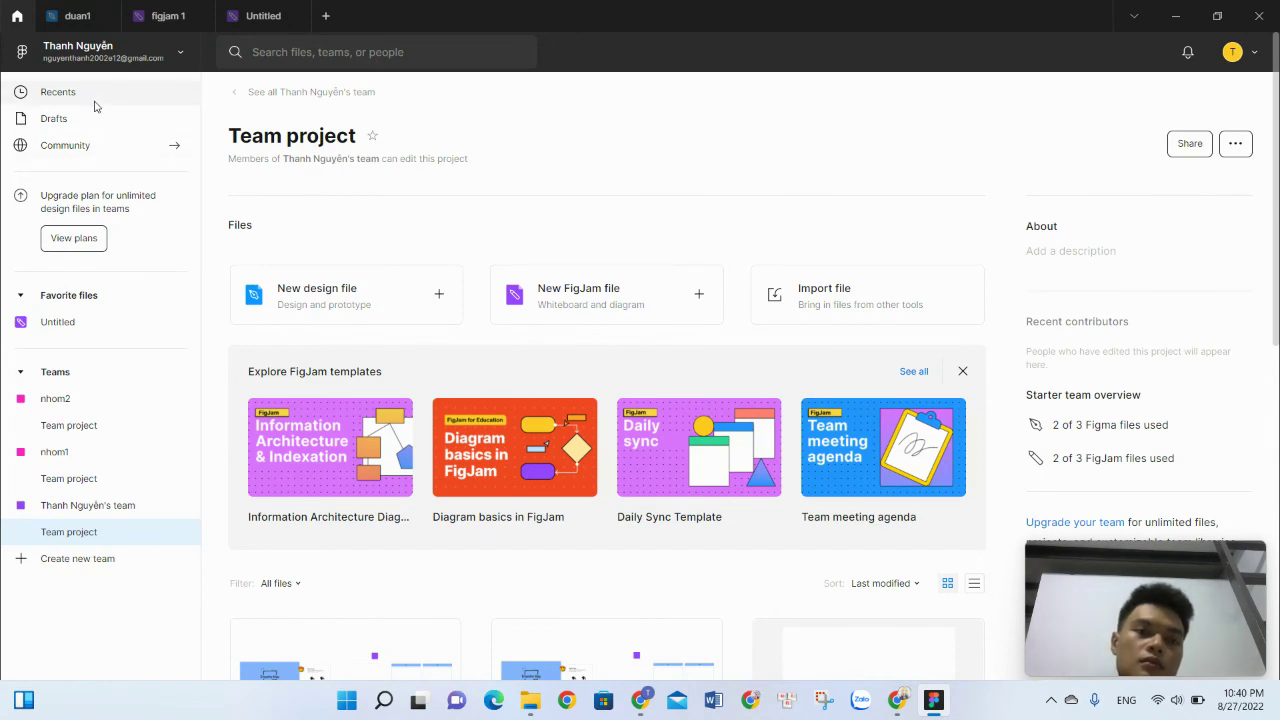
{"action": "left_click", "coordinate": [104, 507]}
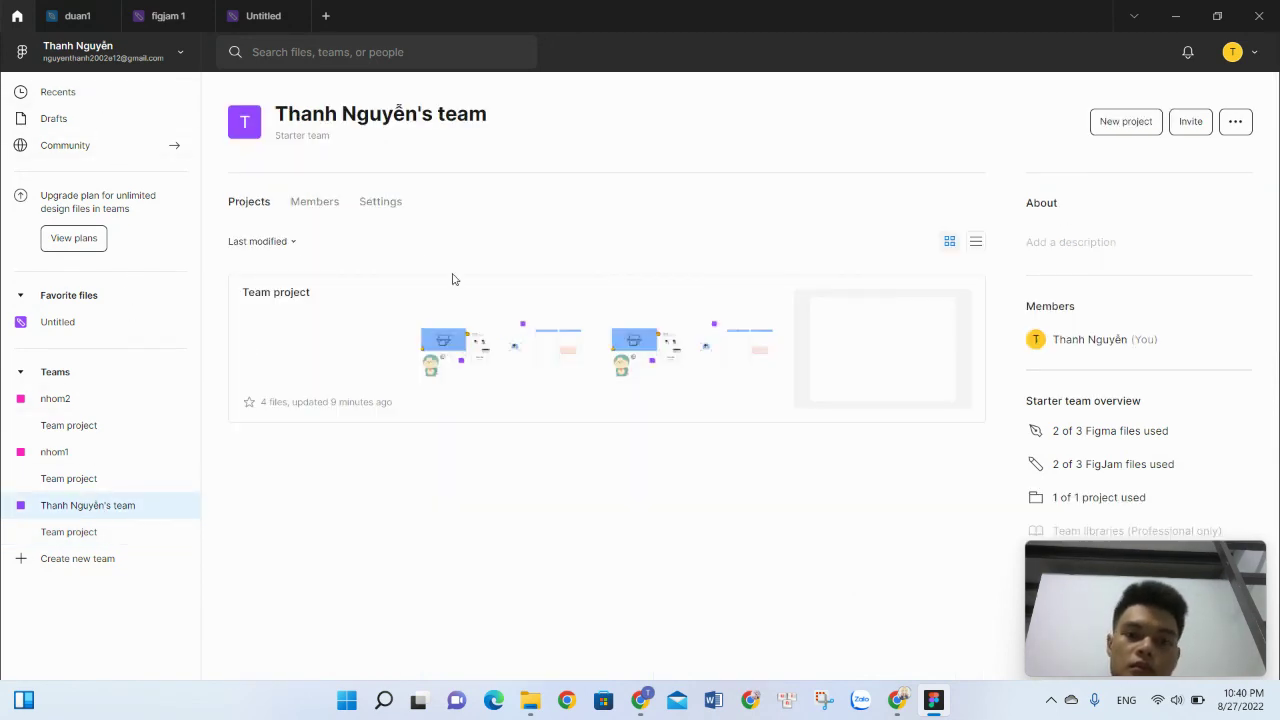
Toggle between the personal team's Members and Settings tabs, then open the nhom1 team page
{"action": "left_click", "coordinate": [313, 205]}
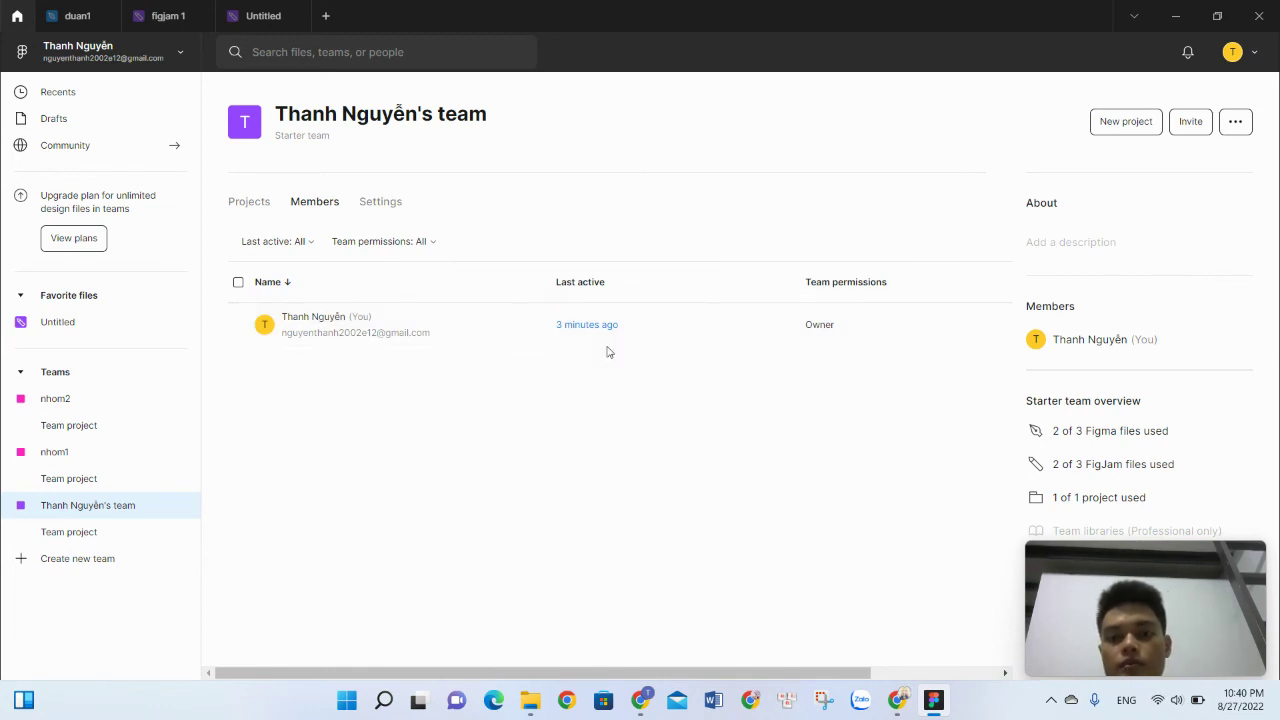
{"action": "left_click", "coordinate": [380, 205]}
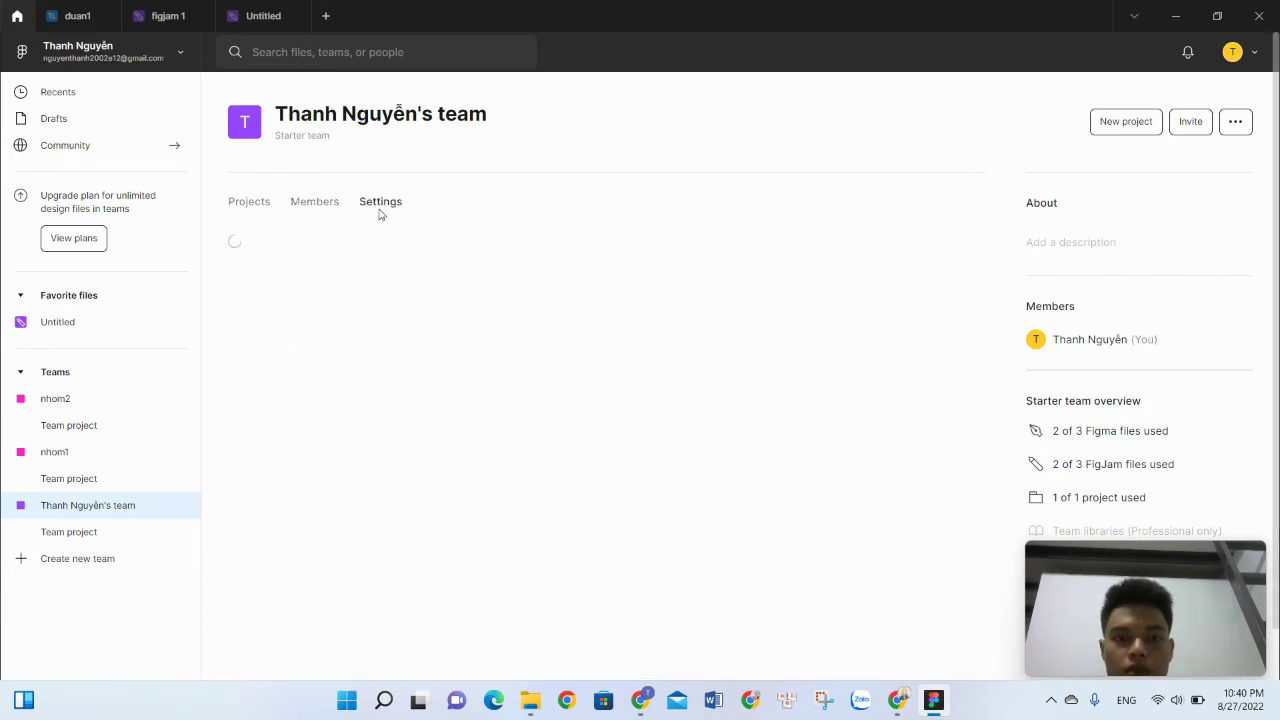
{"action": "left_click", "coordinate": [316, 212]}
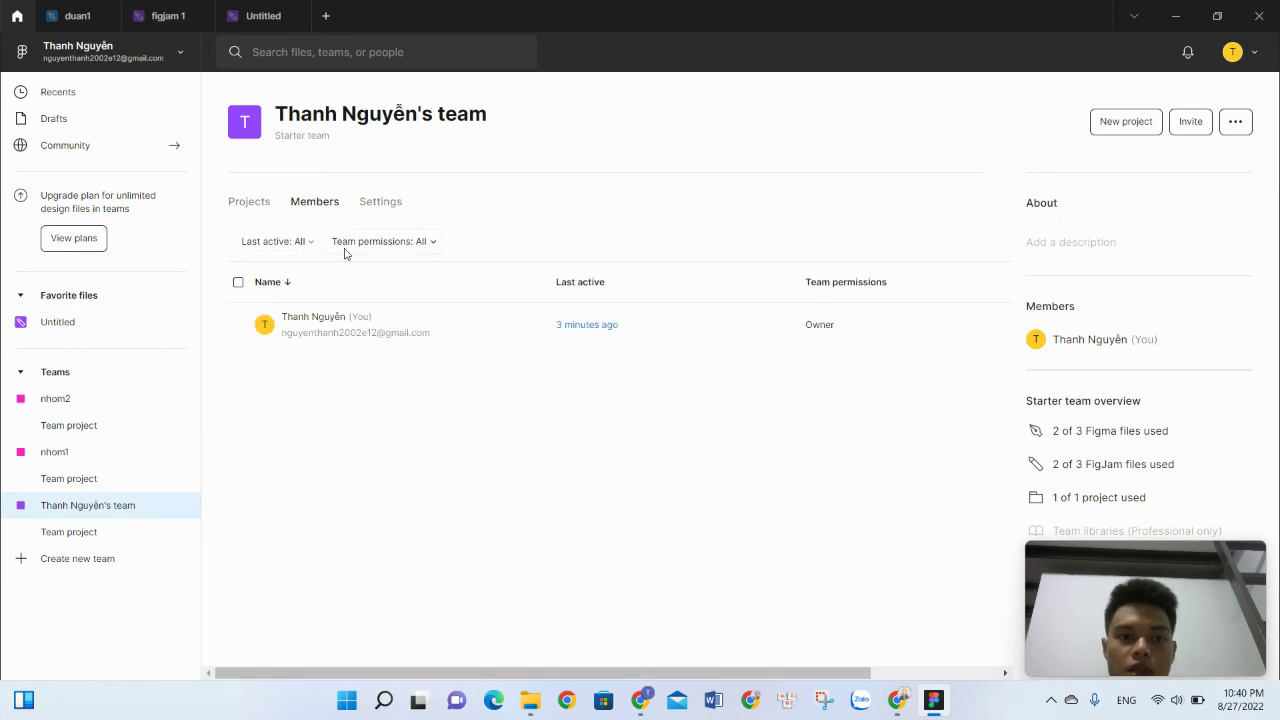
{"action": "left_click", "coordinate": [385, 212]}
{"action": "left_click", "coordinate": [334, 211]}
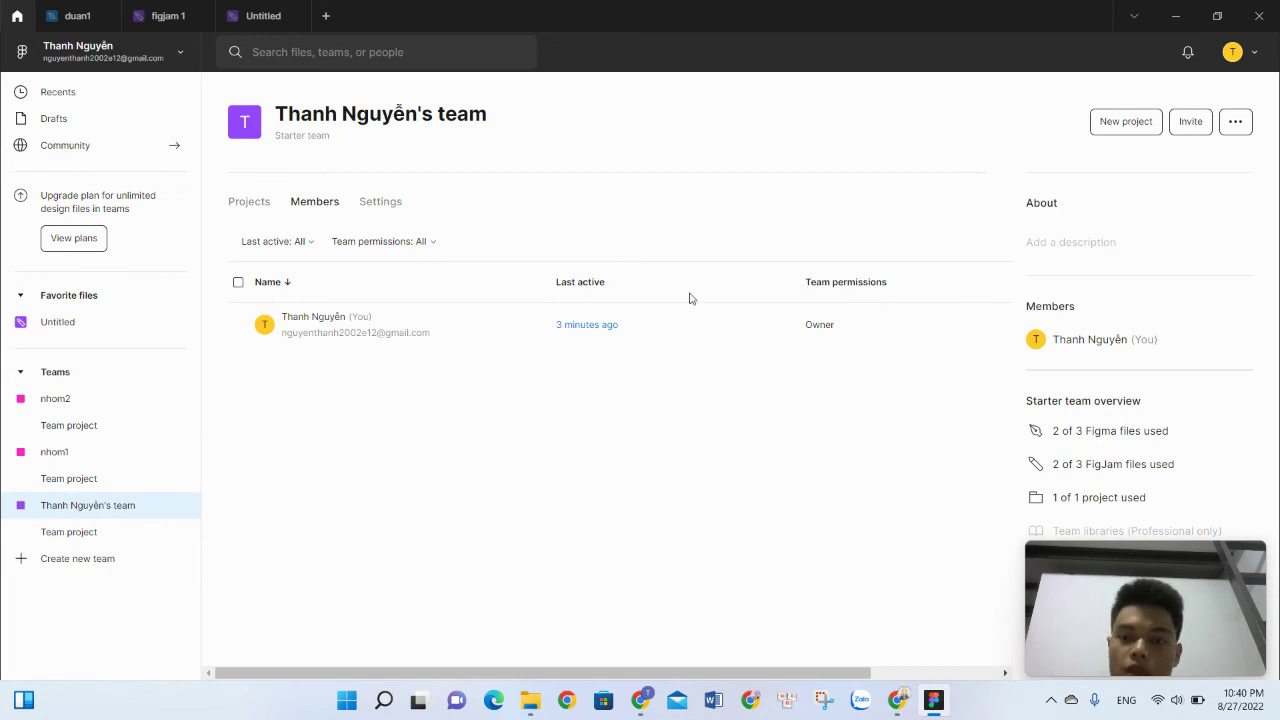
{"action": "left_click", "coordinate": [381, 206]}
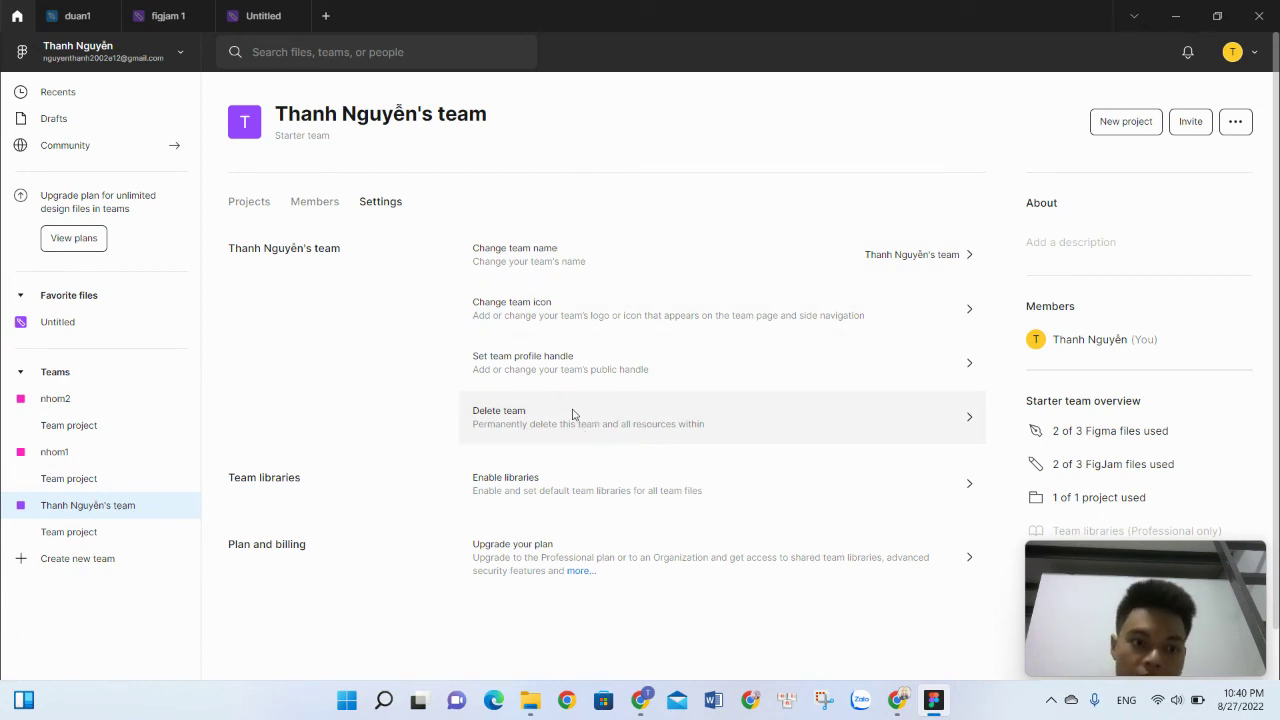
{"action": "left_click", "coordinate": [80, 455]}
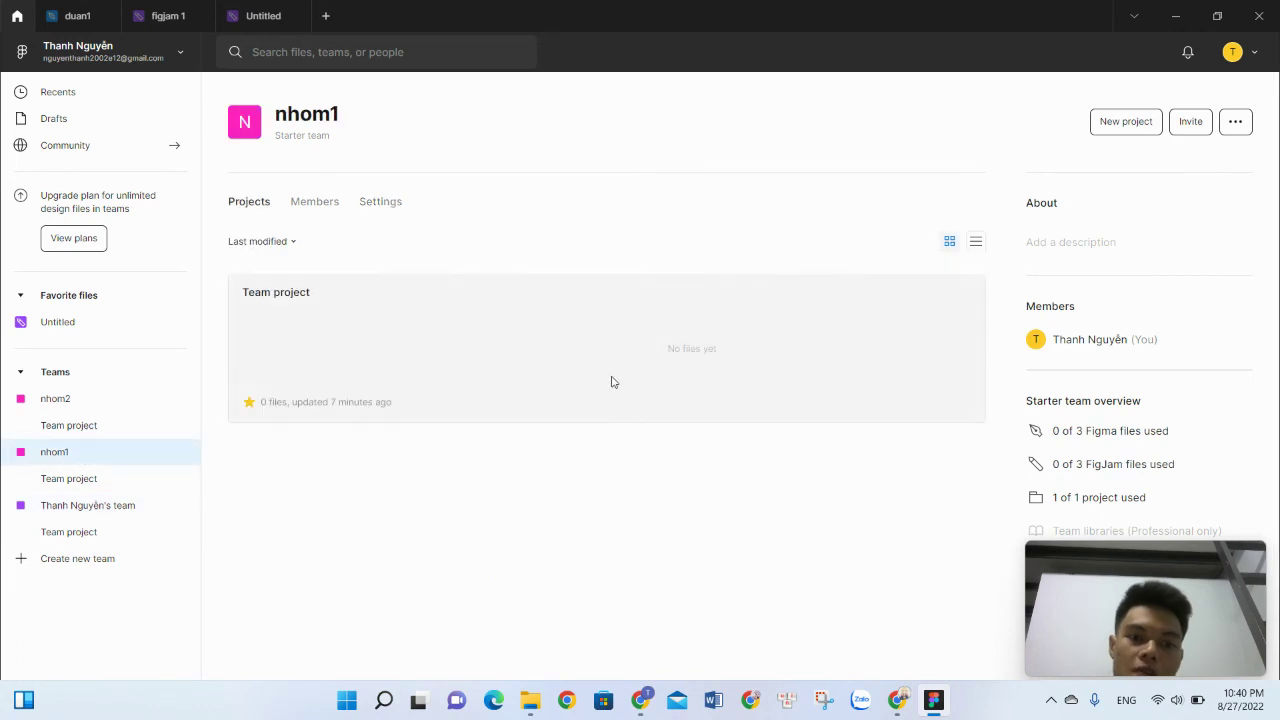
Open nhom1's settings, cancel the Delete nhom1? dialog without deleting, and collapse the Teams list
{"action": "left_click", "coordinate": [392, 203]}
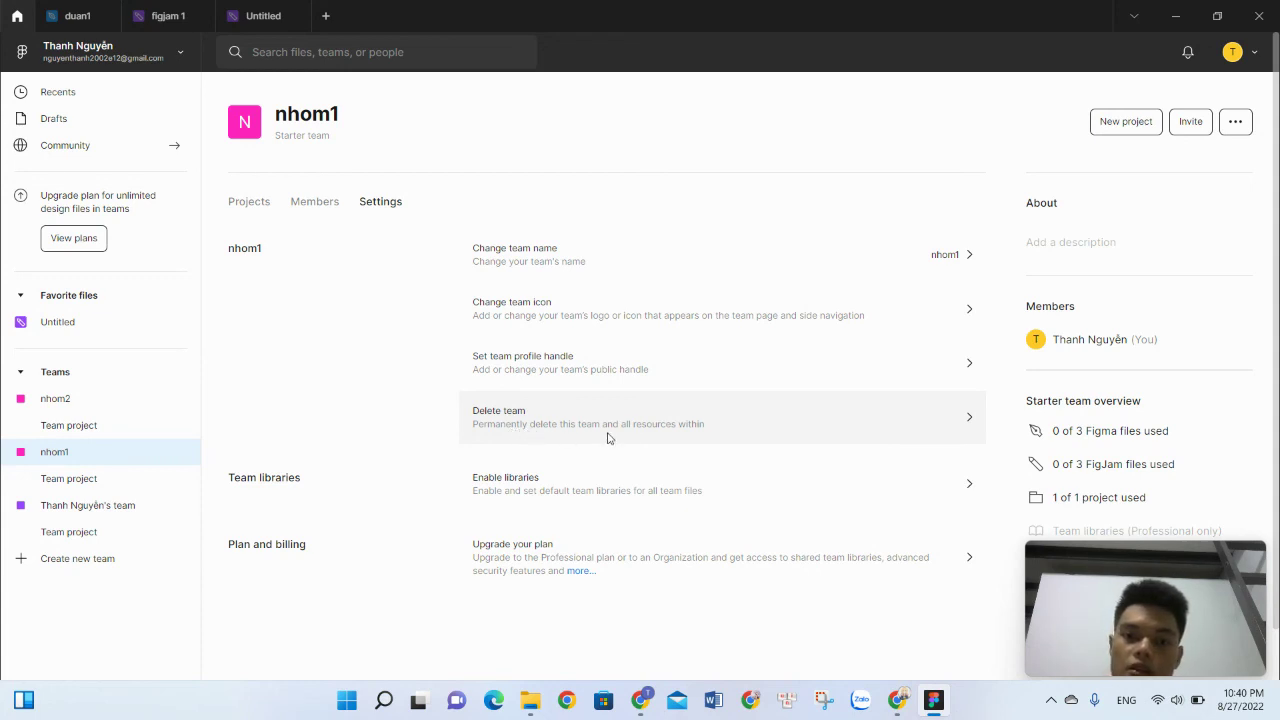
{"action": "left_click", "coordinate": [787, 414]}
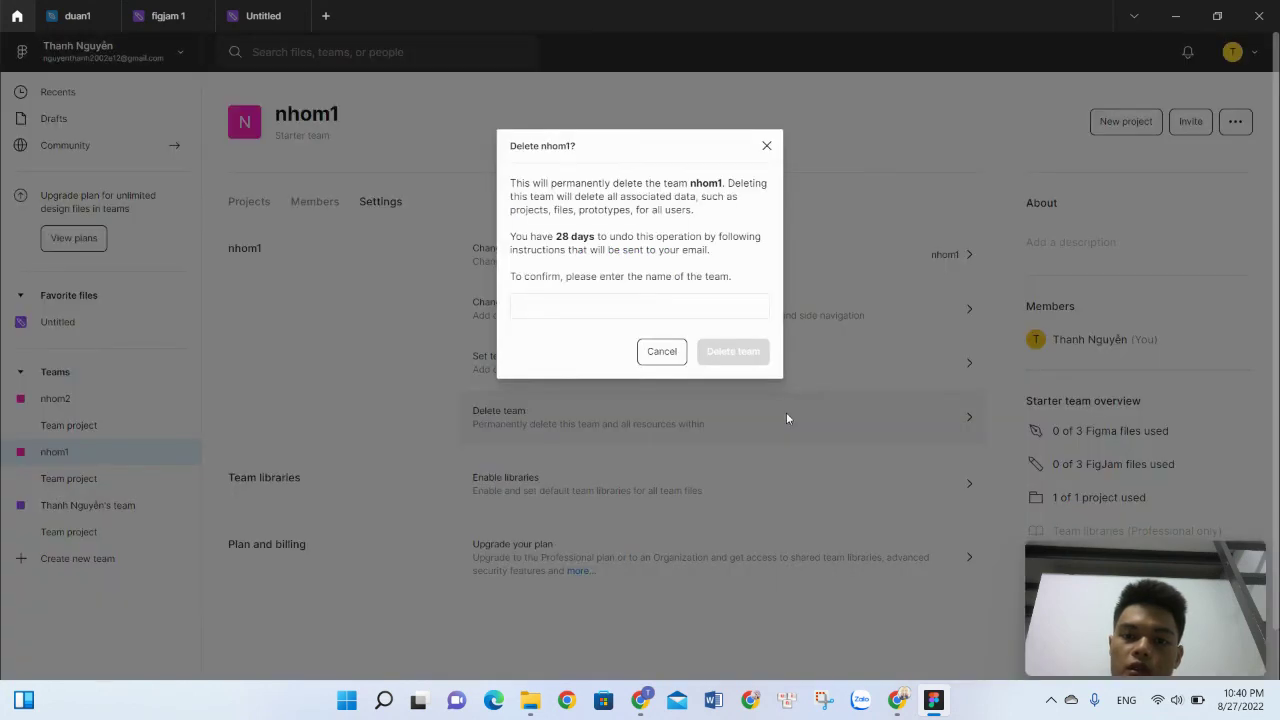
{"action": "left_click", "coordinate": [667, 315]}
{"action": "left_click", "coordinate": [707, 278]}
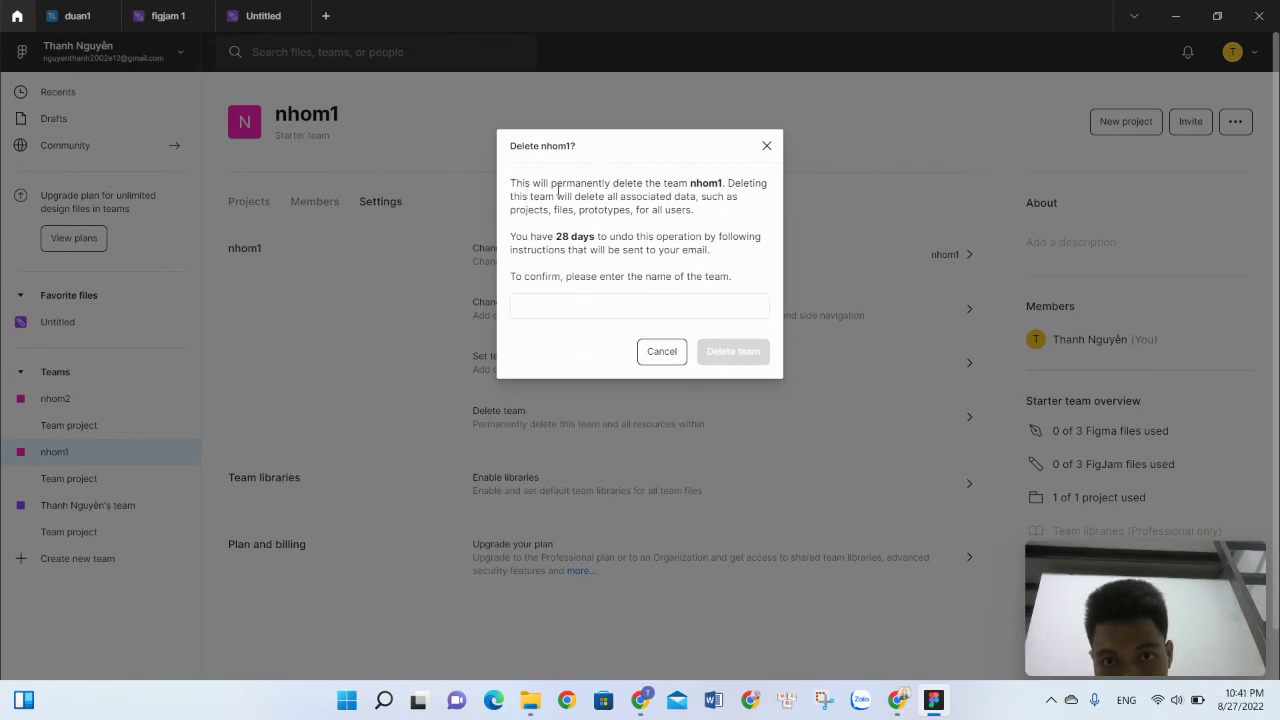
{"action": "left_click_drag", "start_coordinate": [553, 184], "coordinate": [617, 190]}
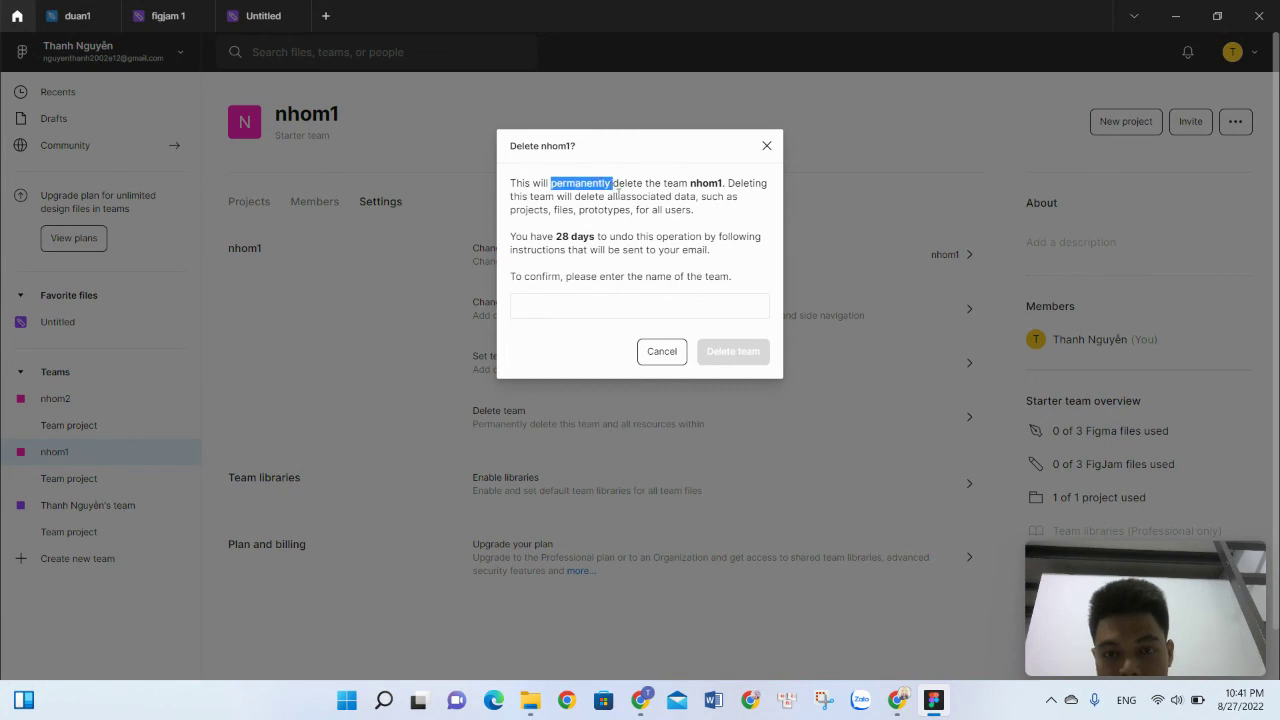
{"action": "left_click", "coordinate": [703, 243]}
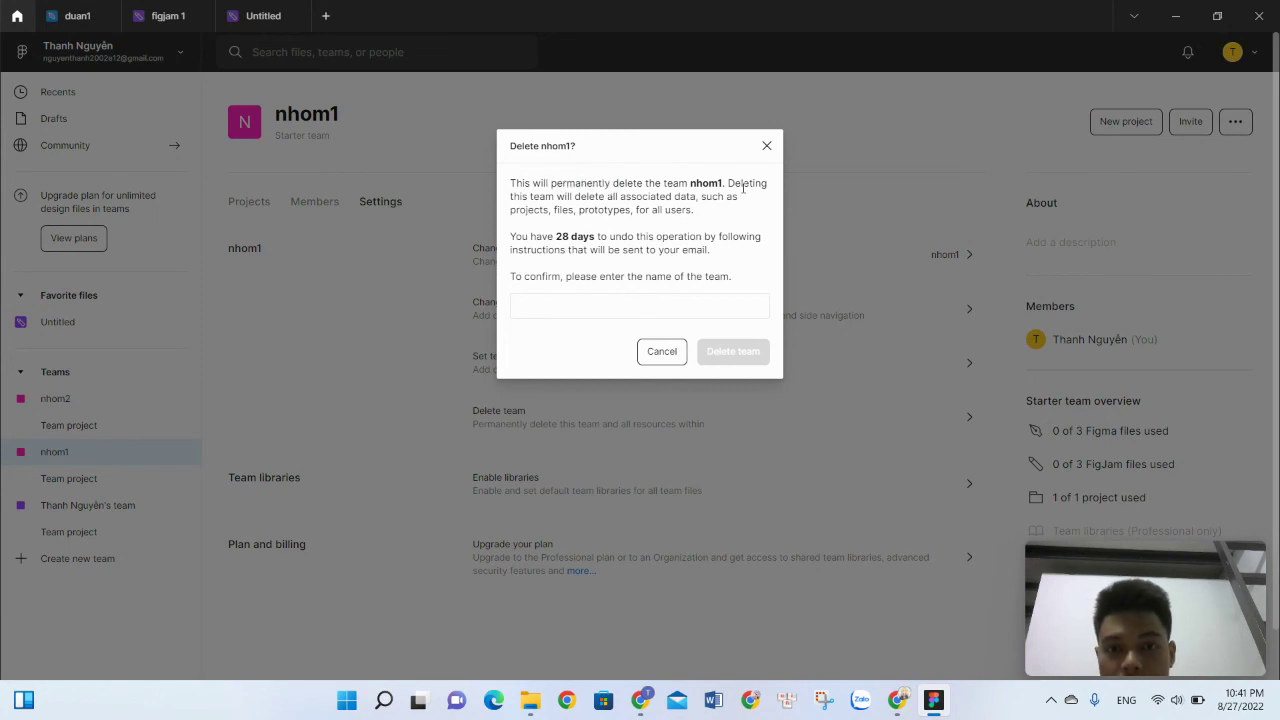
{"action": "left_click", "coordinate": [766, 147]}
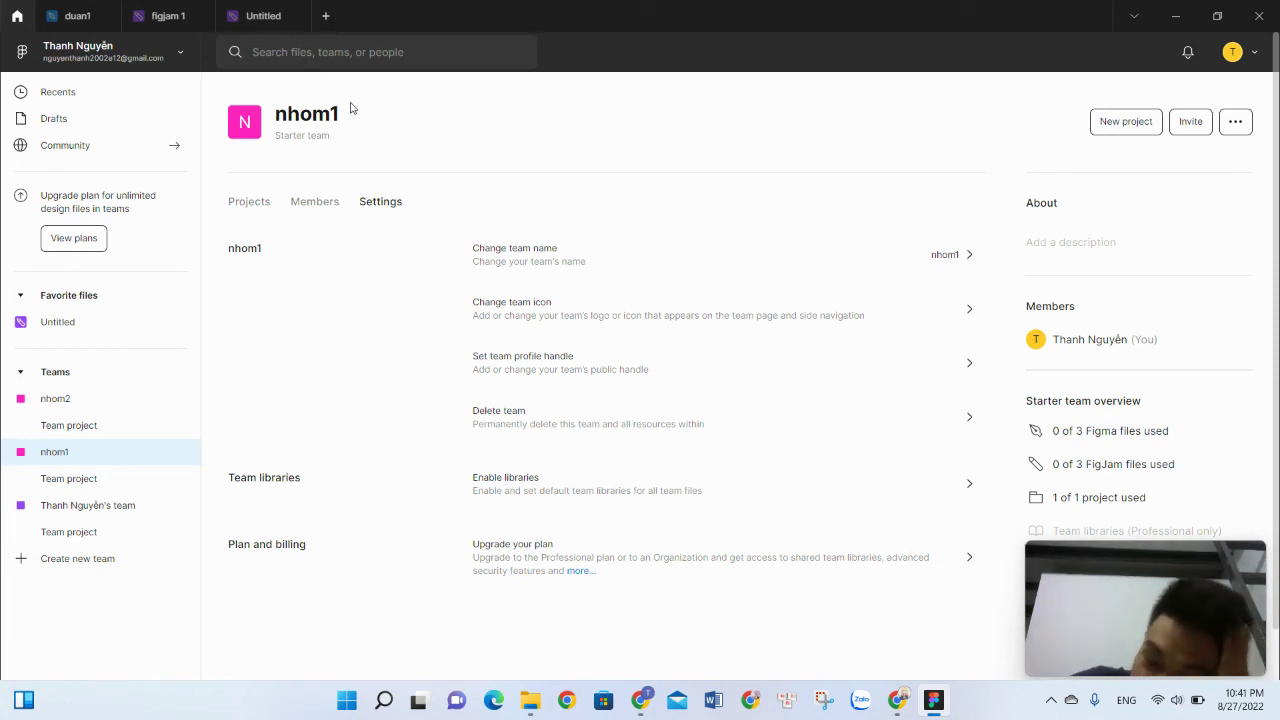
{"action": "left_click", "coordinate": [68, 374]}
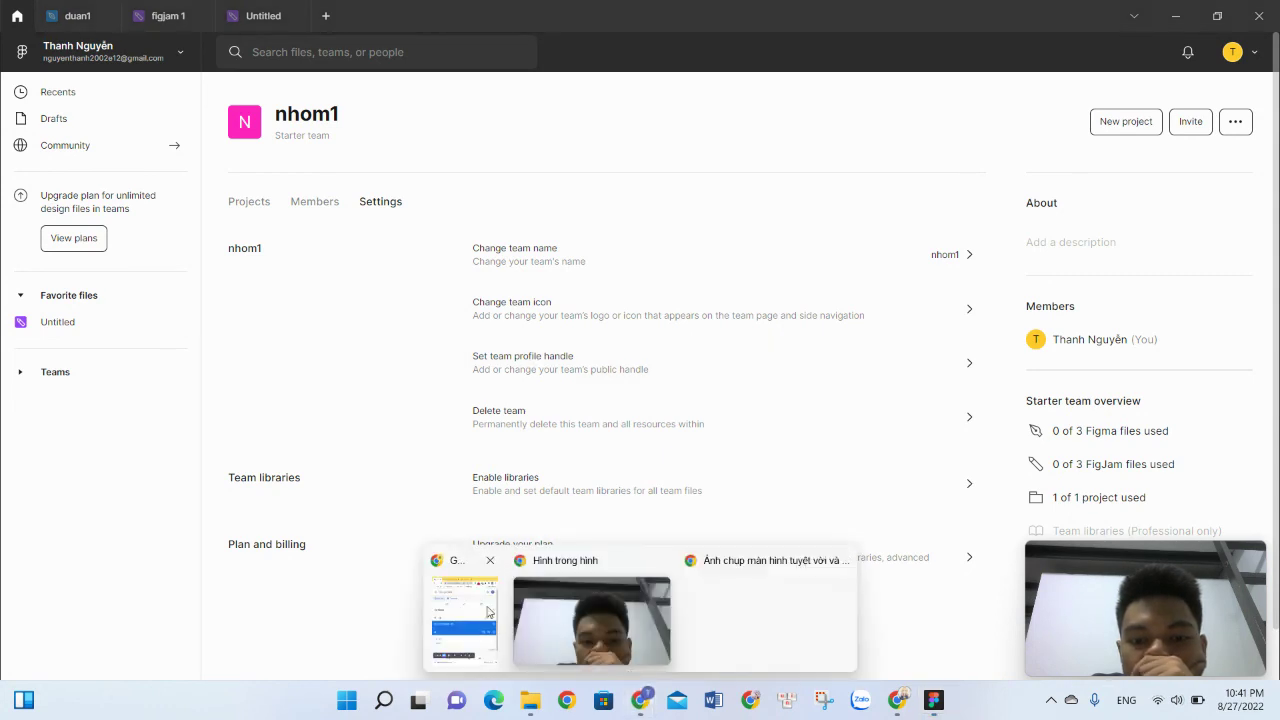
Translate 'handle' into Vietnamese (xử lý) in Google Translate and play its pronunciation
{"action": "mouse_move", "coordinate": [640, 700]}
{"action": "left_click", "coordinate": [487, 612]}
{"action": "left_click", "coordinate": [483, 259]}
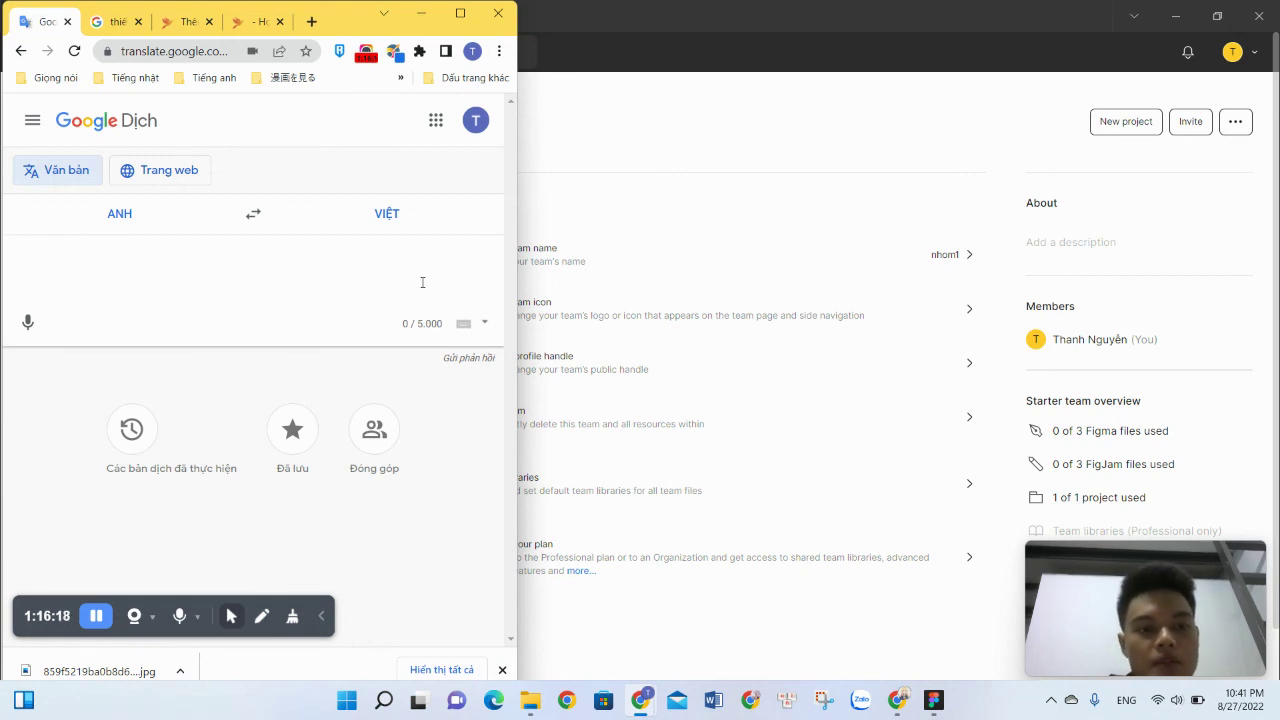
{"action": "type", "text": "handl"}
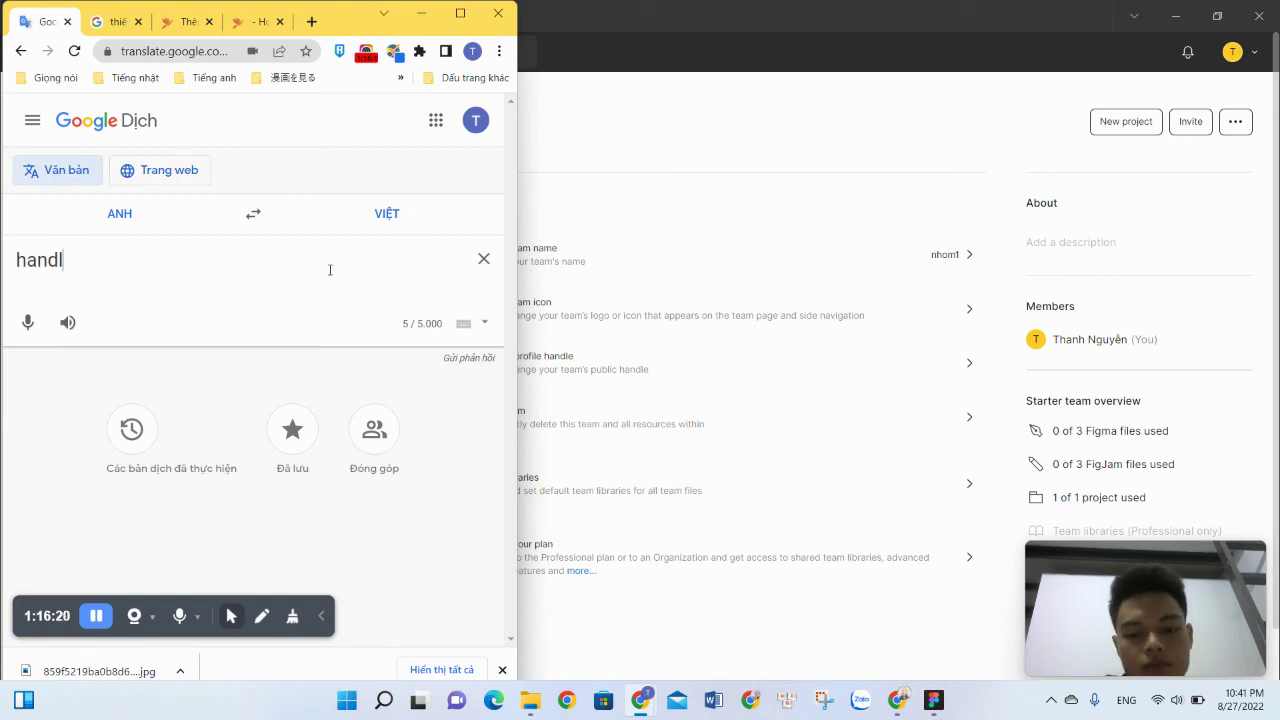
{"action": "type", "text": "e"}
{"action": "left_click", "coordinate": [200, 322]}
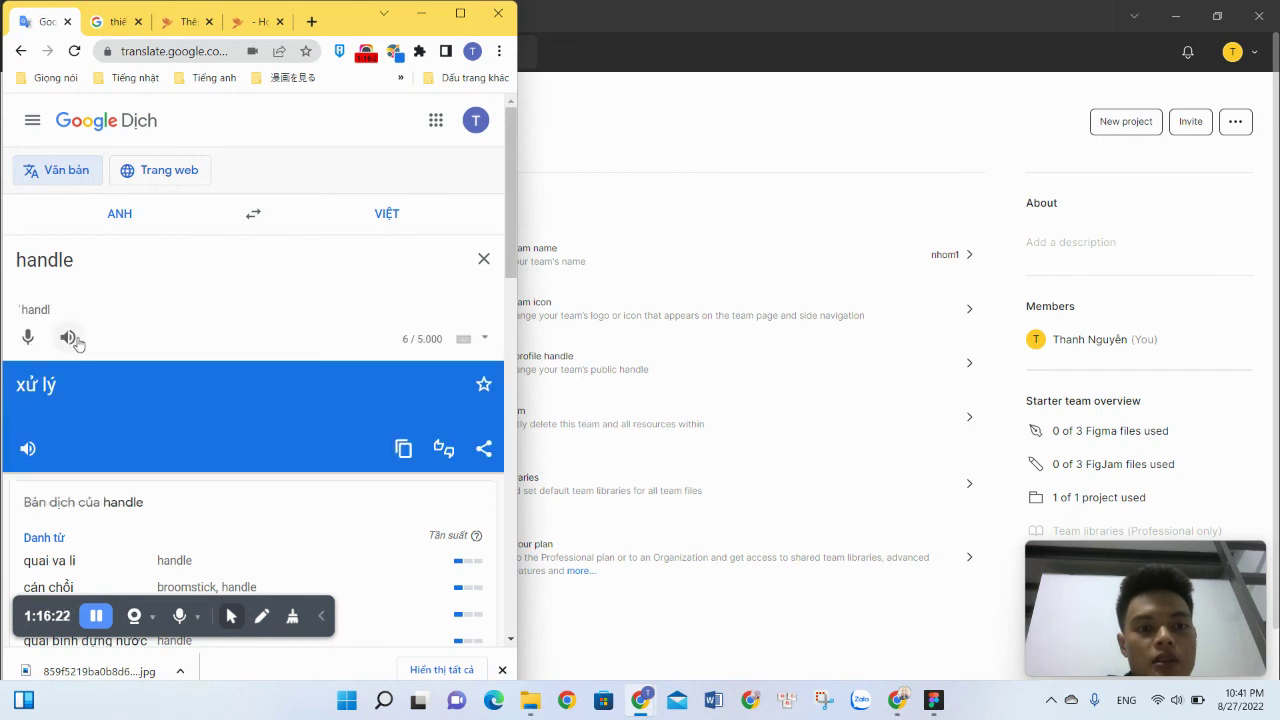
{"action": "left_click", "coordinate": [68, 337]}
{"action": "mouse_move", "coordinate": [510, 240]}
{"action": "left_mouse_down"}
{"action": "mouse_move", "coordinate": [519, 369]}
{"action": "mouse_move", "coordinate": [511, 210]}
{"action": "left_mouse_up"}
Translate 'profile' into Vietnamese as Hồ sơ, play its audio, and return to Figma
{"action": "left_click", "coordinate": [256, 217]}
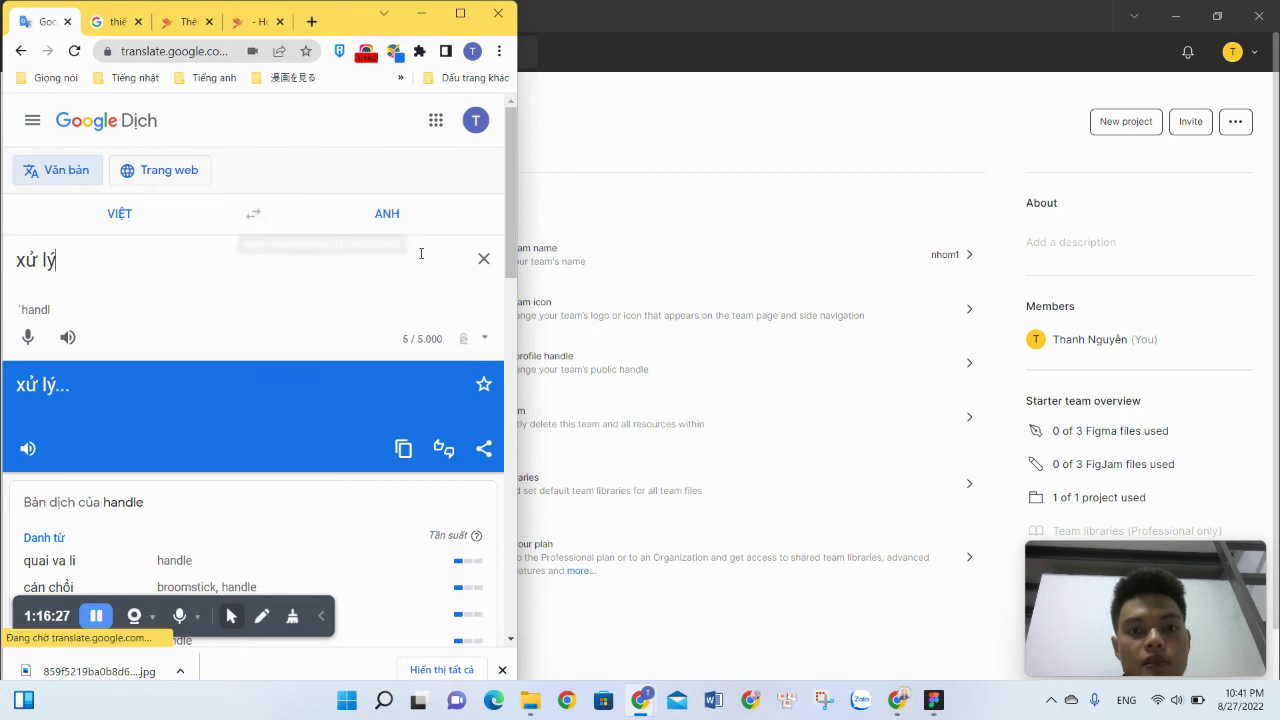
{"action": "left_click", "coordinate": [483, 262]}
{"action": "type", "text": "nến"}
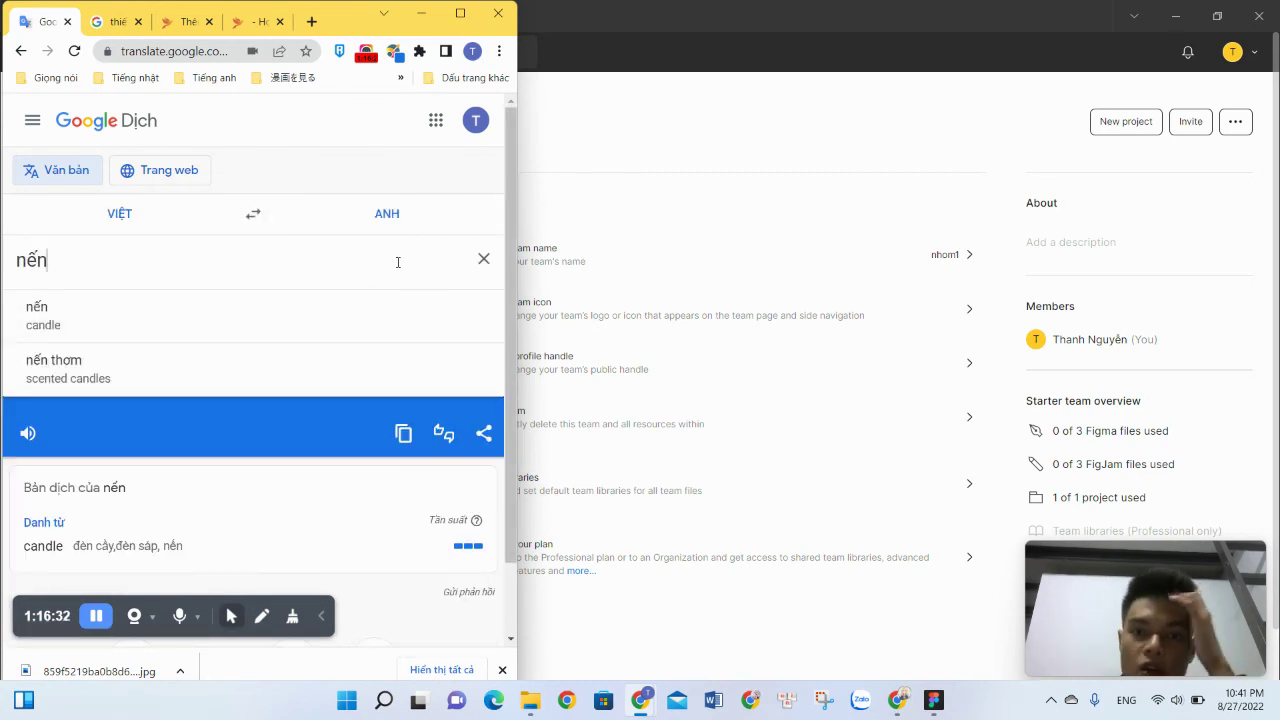
{"action": "left_click", "coordinate": [472, 272]}
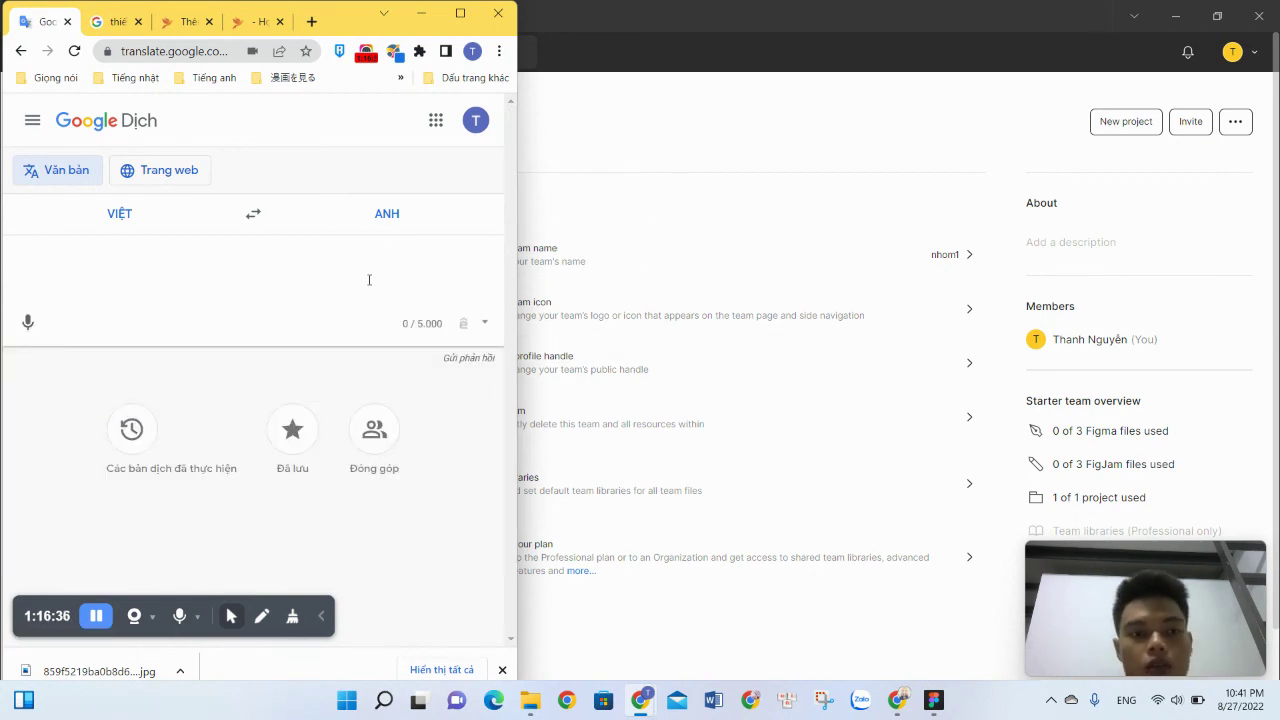
{"action": "type", "text": "profile"}
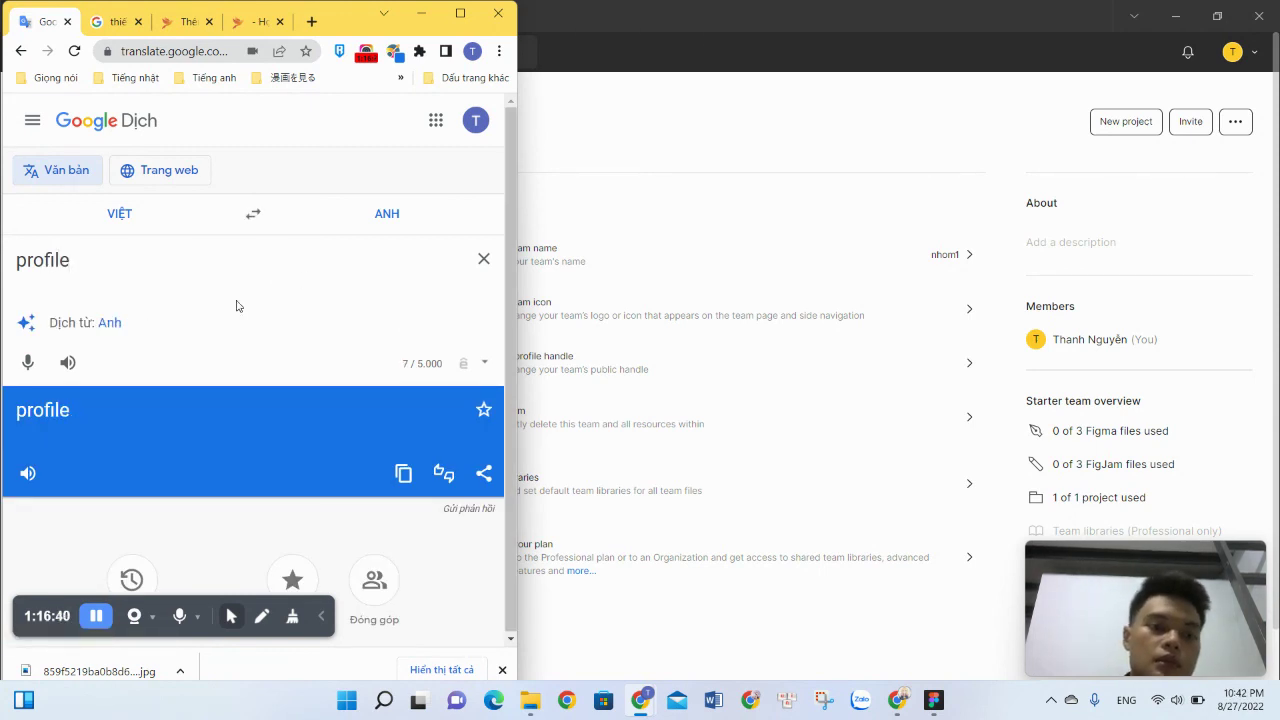
{"action": "left_click", "coordinate": [106, 323]}
{"action": "left_click", "coordinate": [67, 337]}
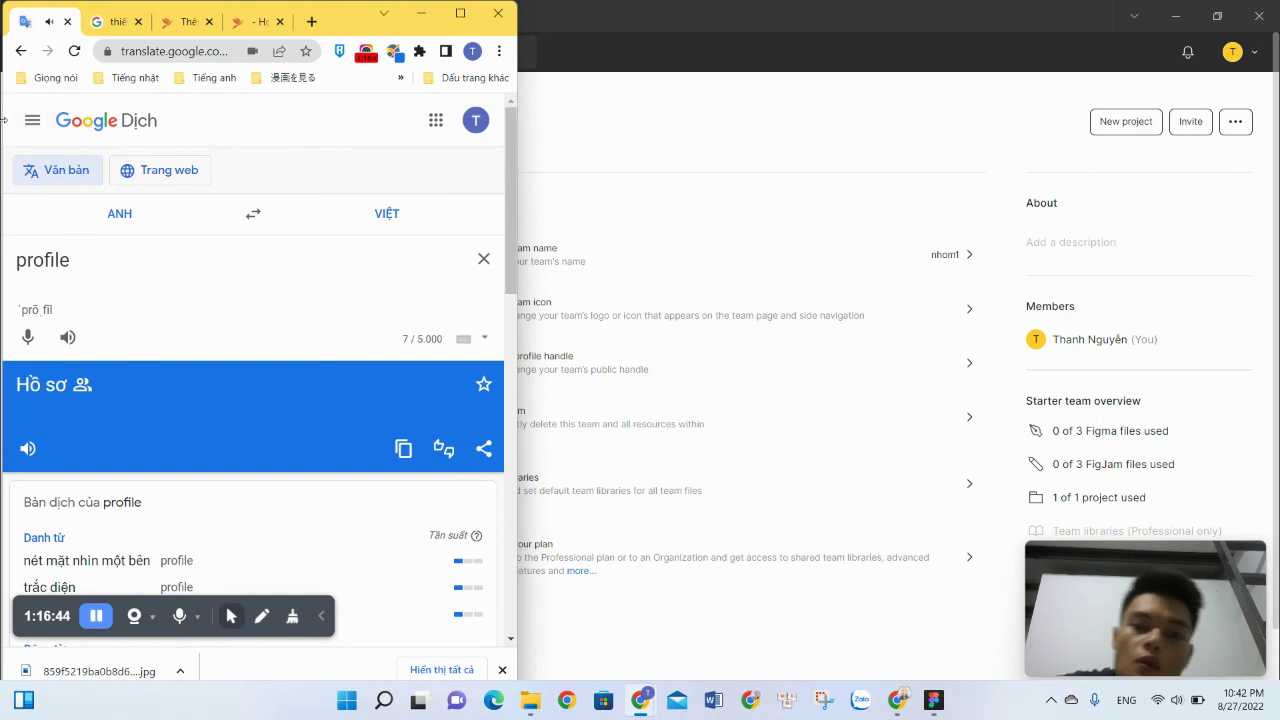
{"action": "left_click", "coordinate": [677, 137]}
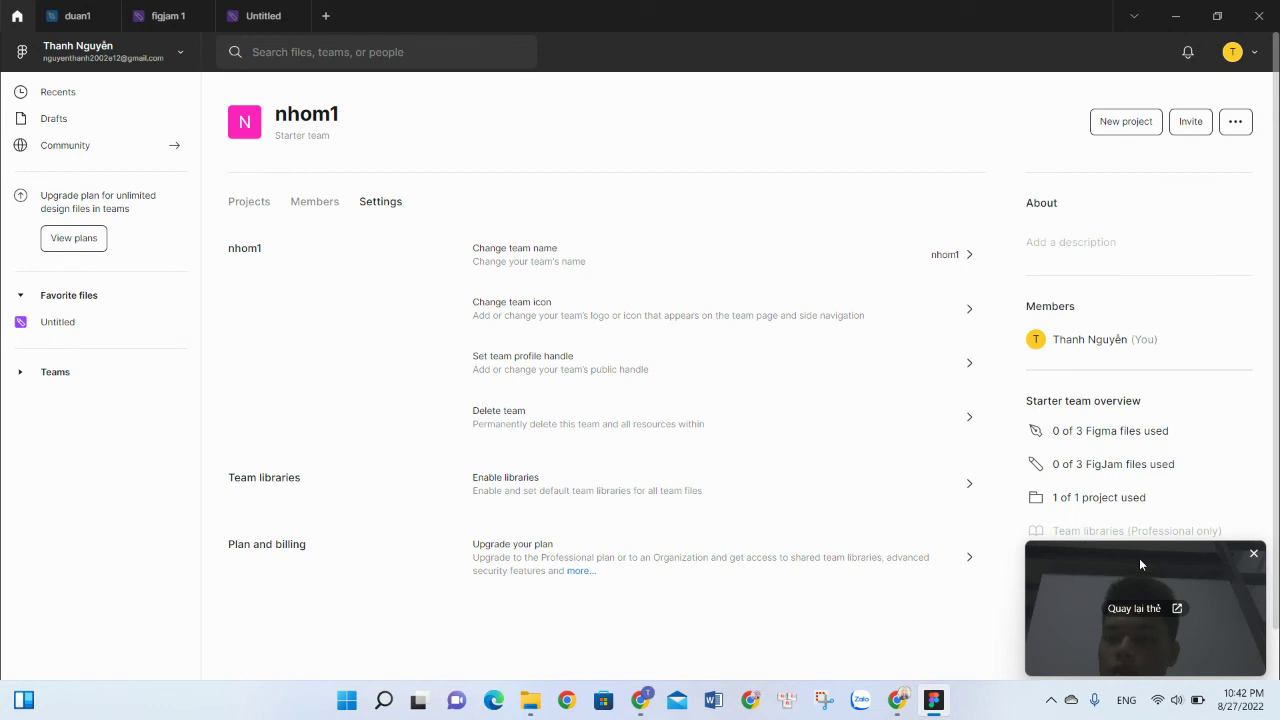
Leave the nhom1 team description unedited and bring Google Translate back in front
{"action": "left_click_drag", "start_coordinate": [1139, 556], "coordinate": [876, 543]}
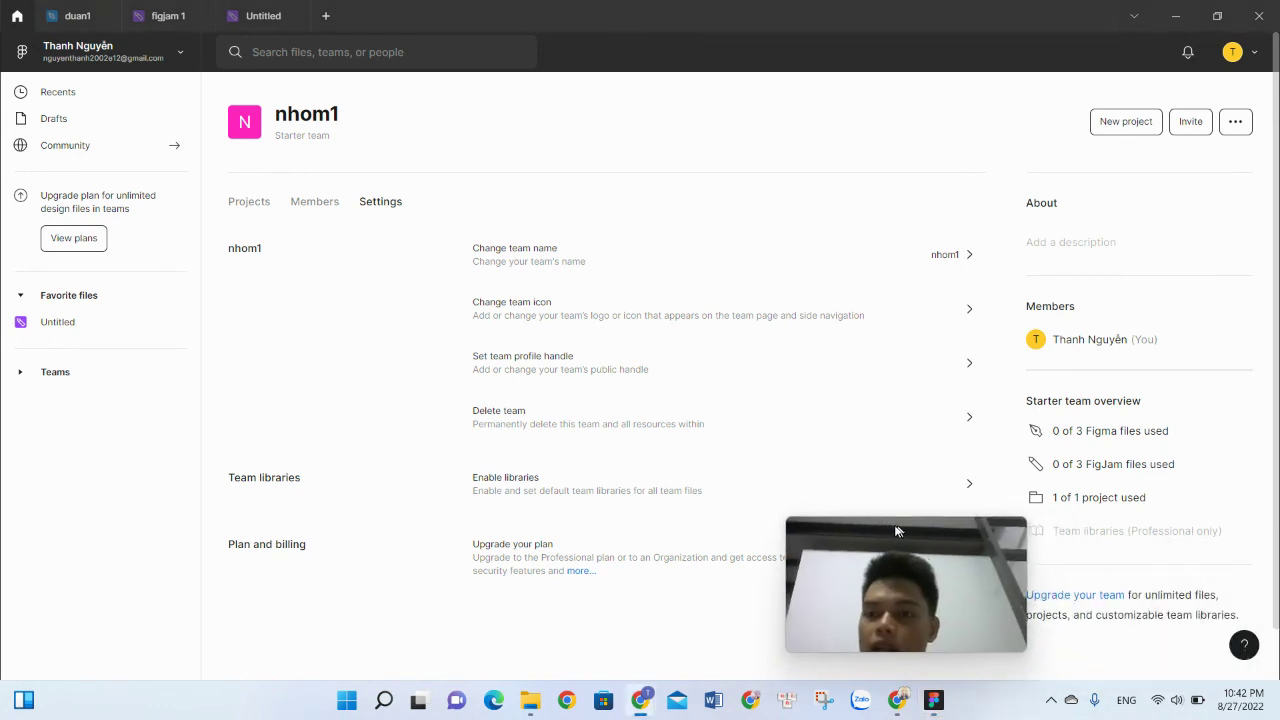
{"action": "left_click", "coordinate": [1094, 245]}
{"action": "left_click", "coordinate": [1130, 220]}
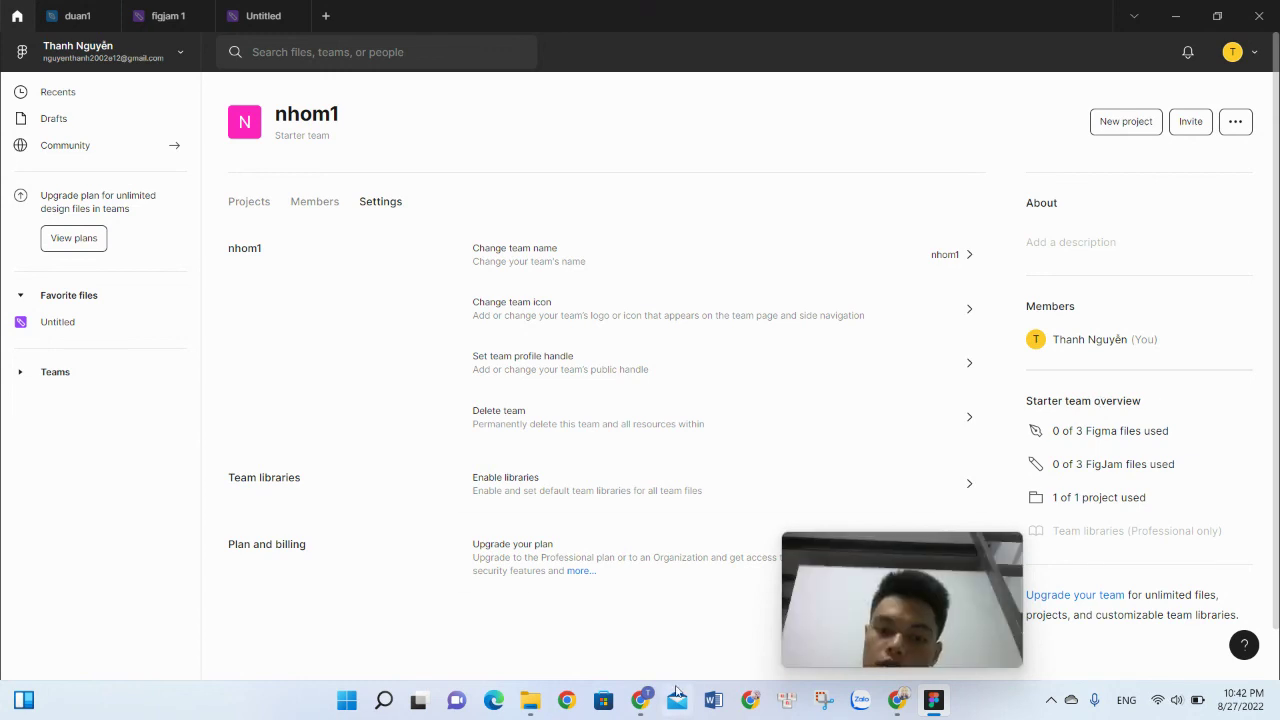
{"action": "left_click", "coordinate": [477, 590]}
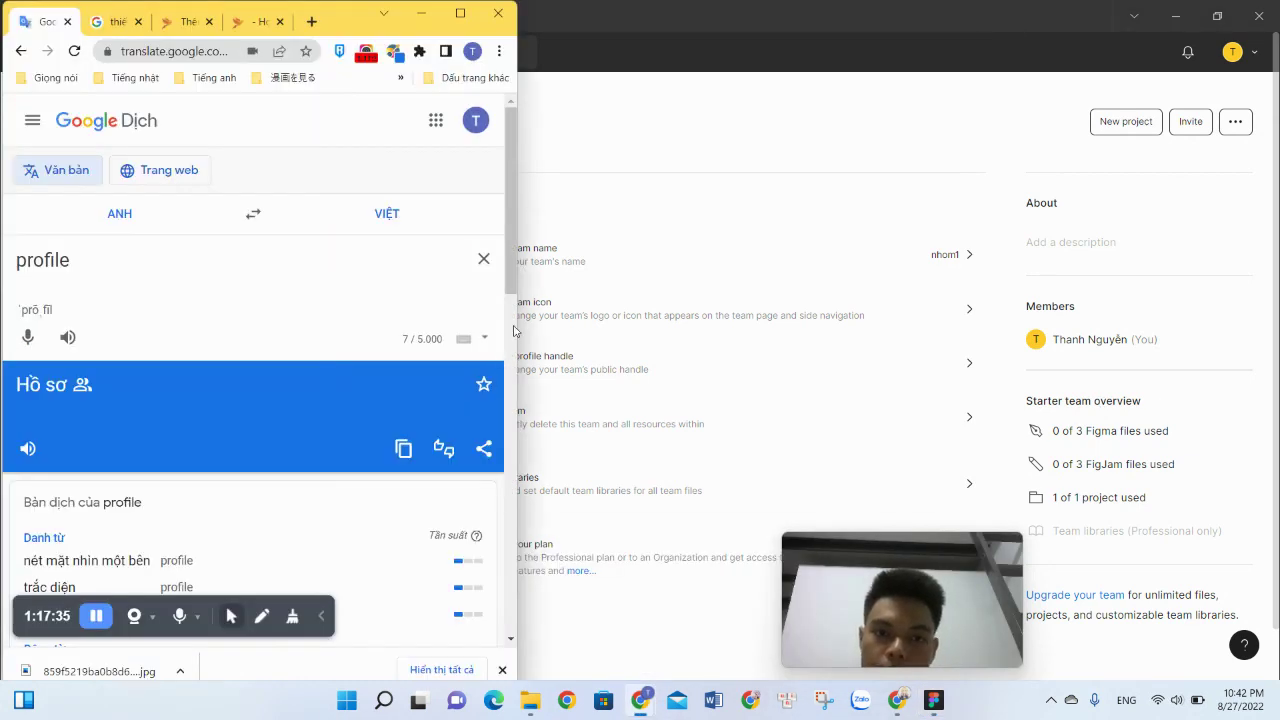
Translate 'overview' into Vietnamese as 'tổng quát', play its pronunciation, and go back to Figma
{"action": "left_click", "coordinate": [484, 260]}
{"action": "type", "text": "over"}
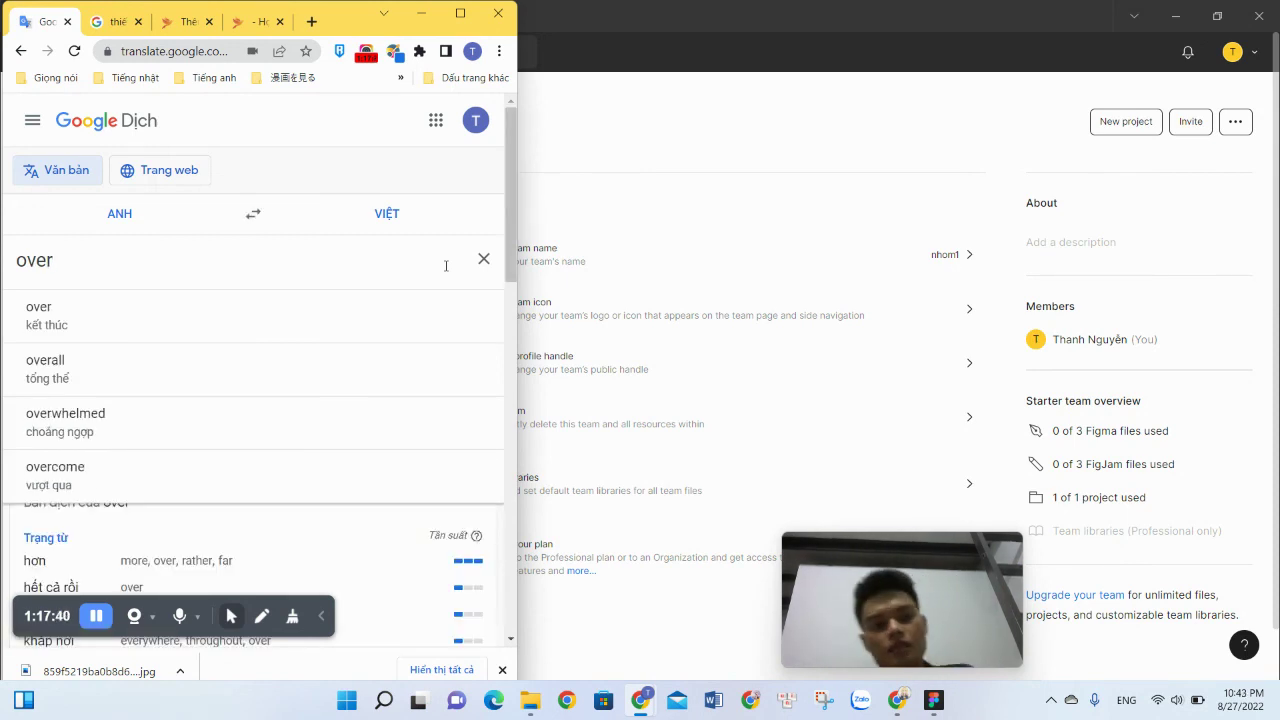
{"action": "type", "text": "view"}
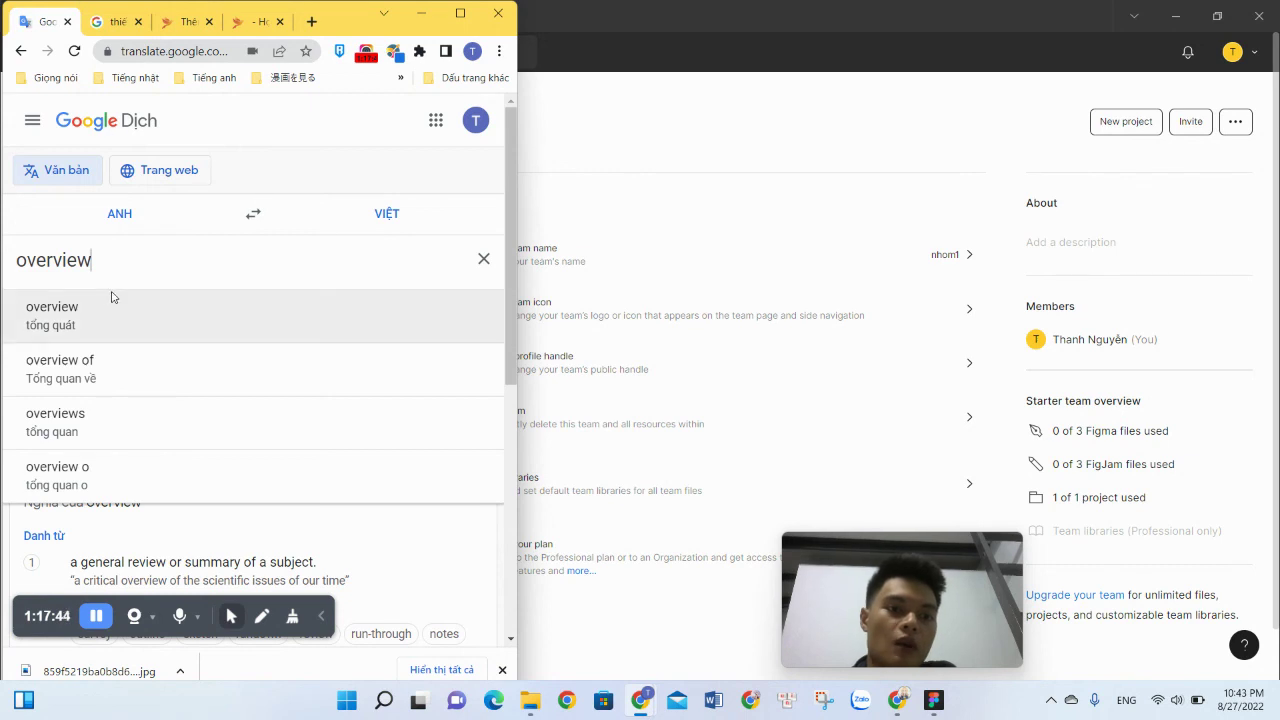
{"action": "left_click", "coordinate": [116, 300]}
{"action": "left_click", "coordinate": [67, 337]}
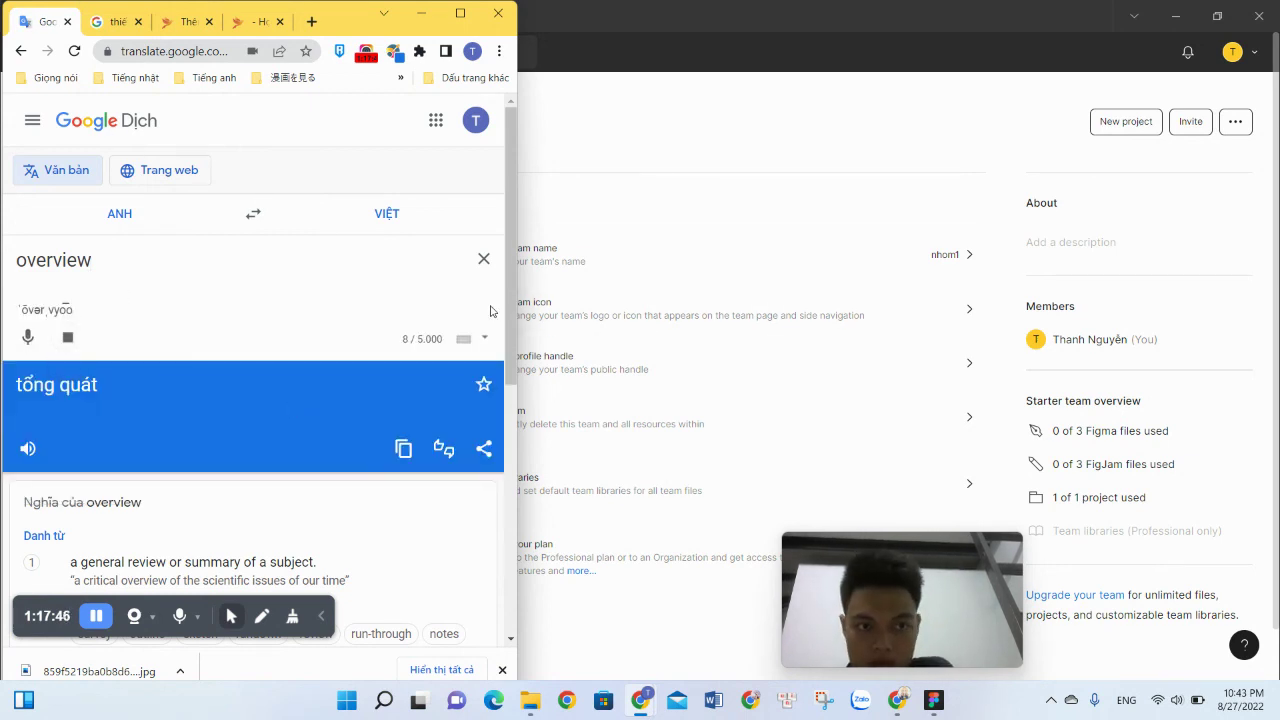
{"action": "left_click", "coordinate": [906, 212]}
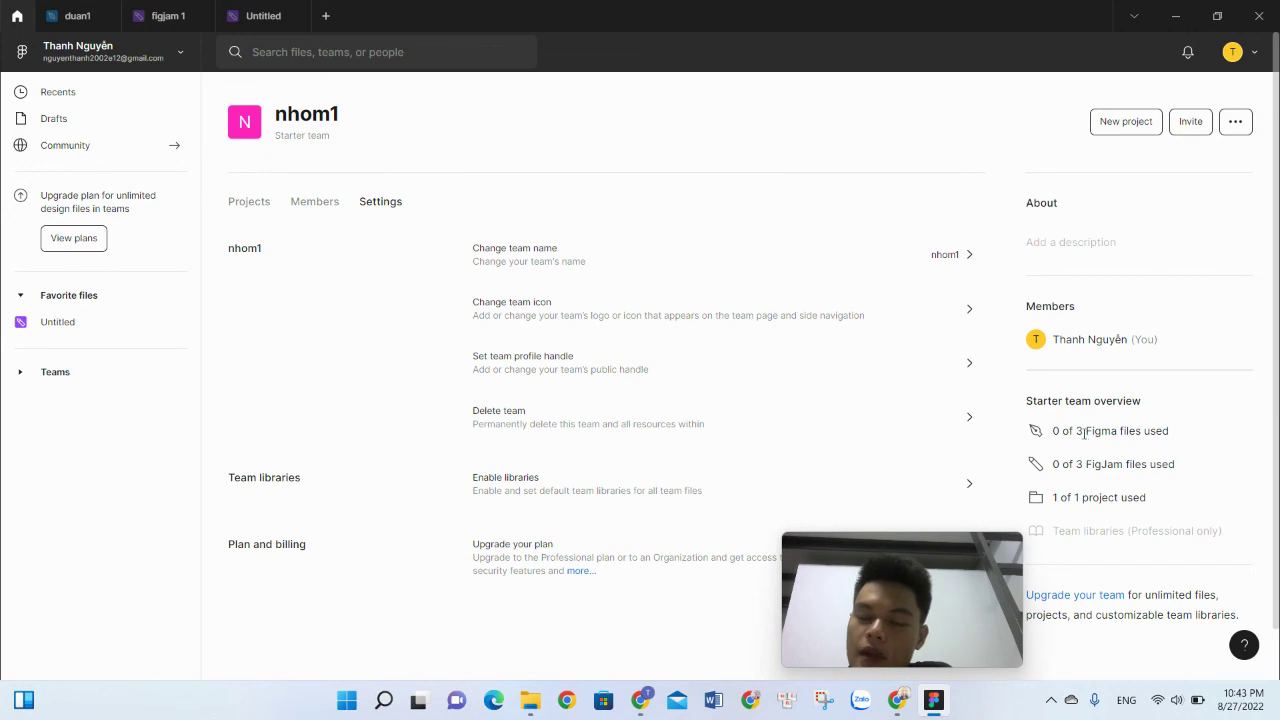
Scroll the team Settings page and select 'Professional' in the Team libraries note
{"action": "scroll", "coordinate": [1277, 505], "scroll_direction": "down", "scroll_amount": 1}
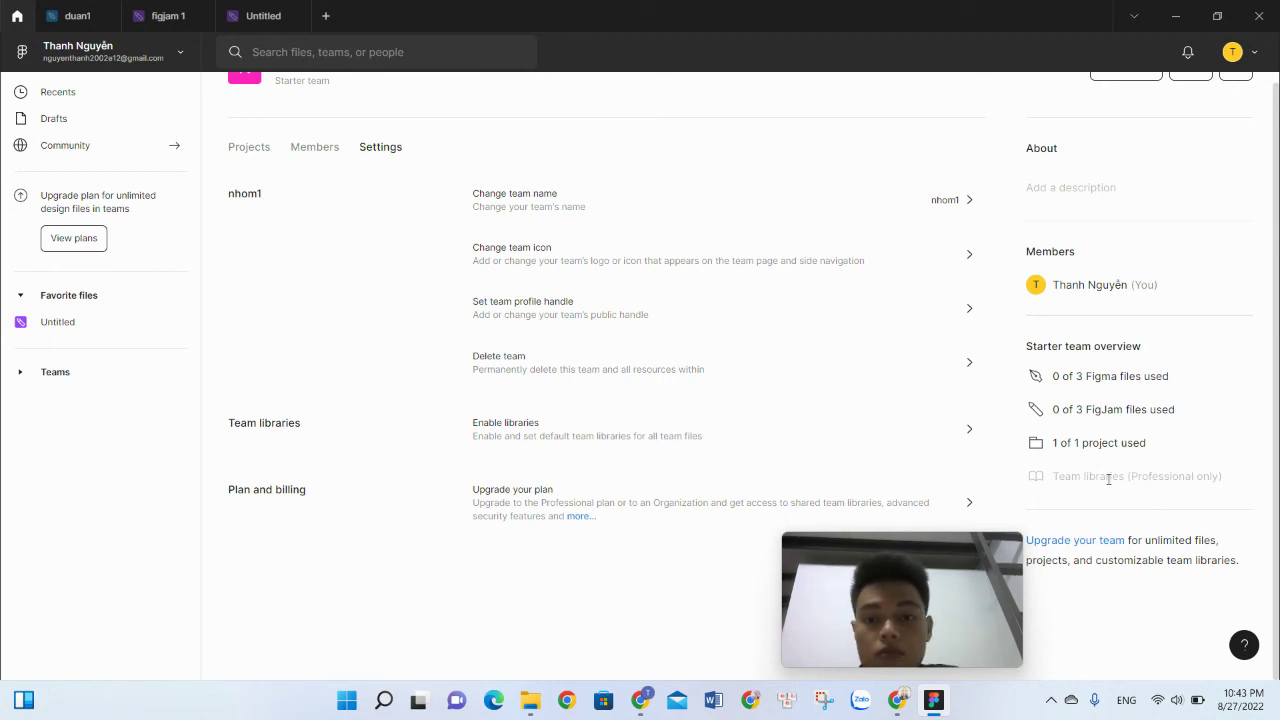
{"action": "left_click_drag", "start_coordinate": [1052, 477], "coordinate": [1236, 480]}
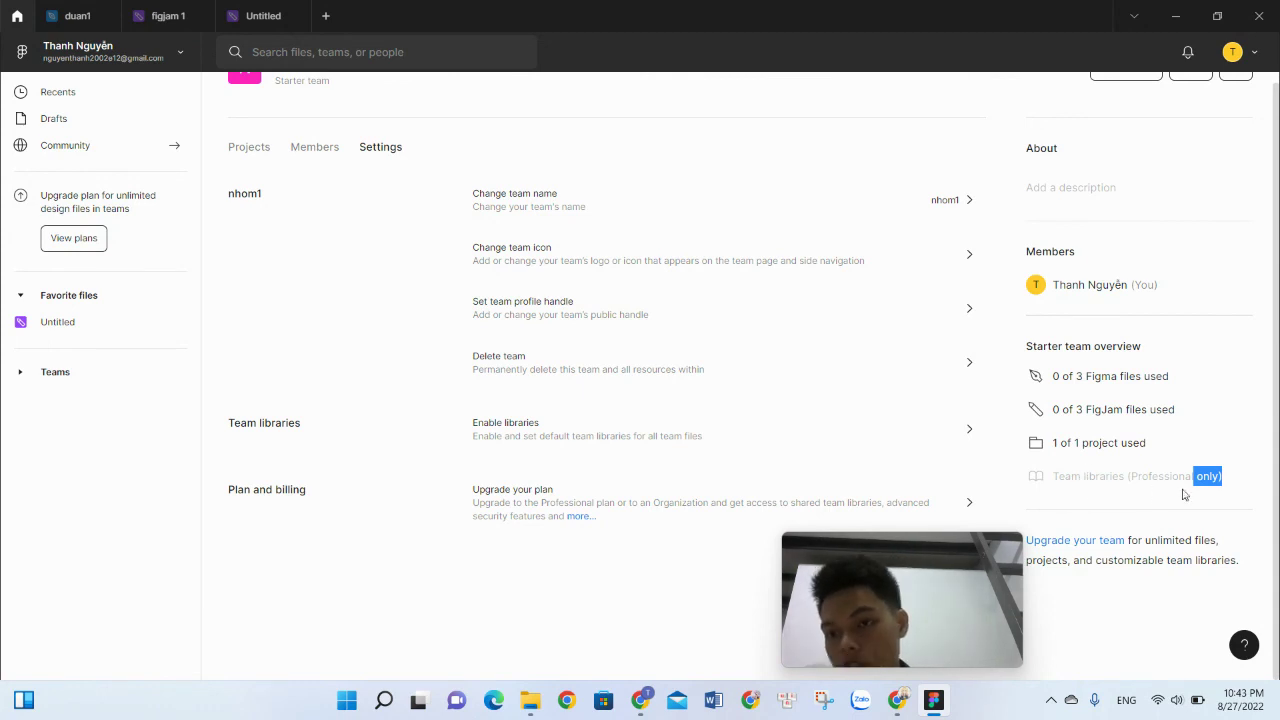
{"action": "left_click_drag", "start_coordinate": [1119, 477], "coordinate": [1203, 477]}
{"action": "left_click", "coordinate": [1219, 477]}
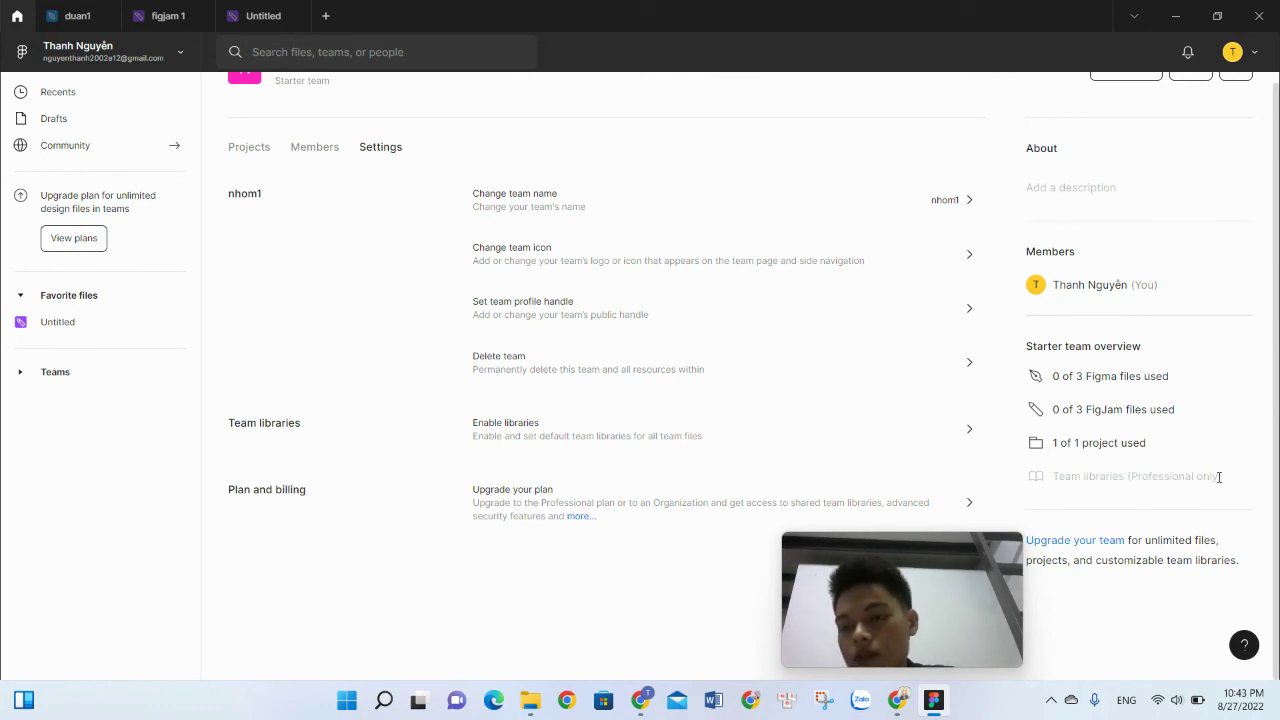
{"action": "left_click_drag", "start_coordinate": [1193, 478], "coordinate": [1135, 480]}
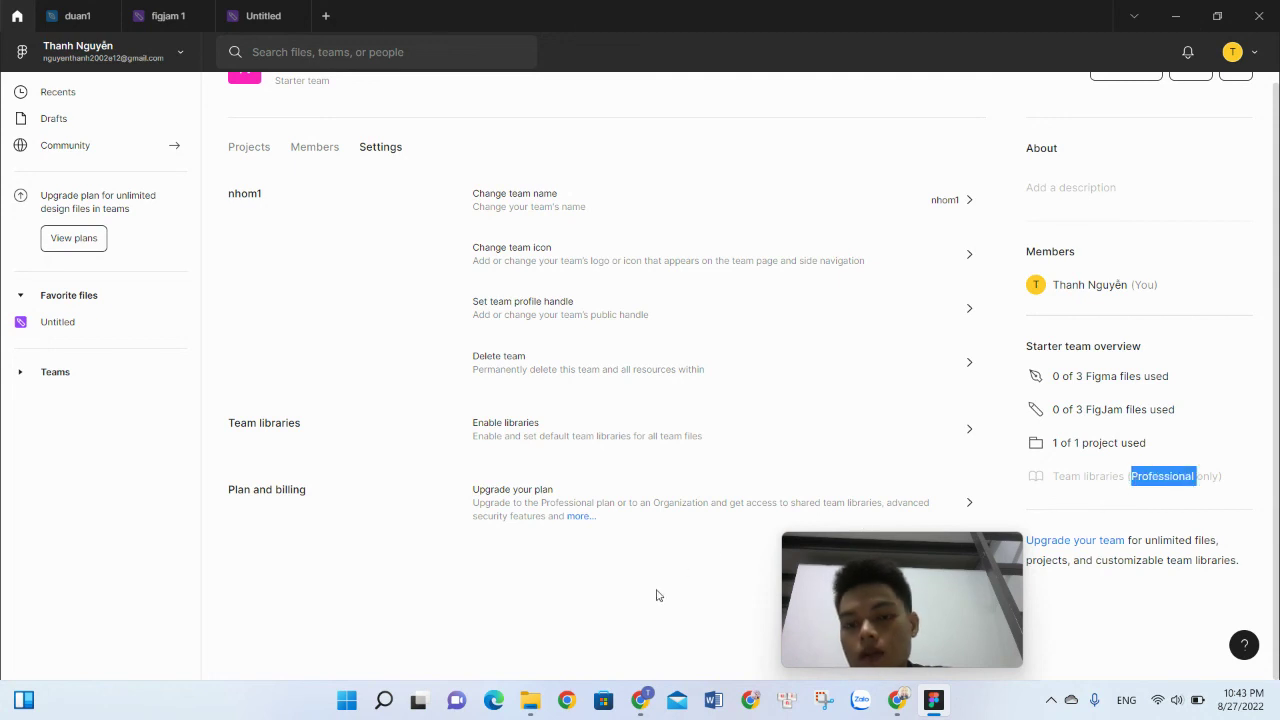
Bring Google Translate forward and replace 'overview' with 'professional' in the source box
{"action": "left_click", "coordinate": [640, 700]}
{"action": "left_click", "coordinate": [455, 630]}
{"action": "left_click", "coordinate": [483, 259]}
{"action": "type", "text": "pro"}
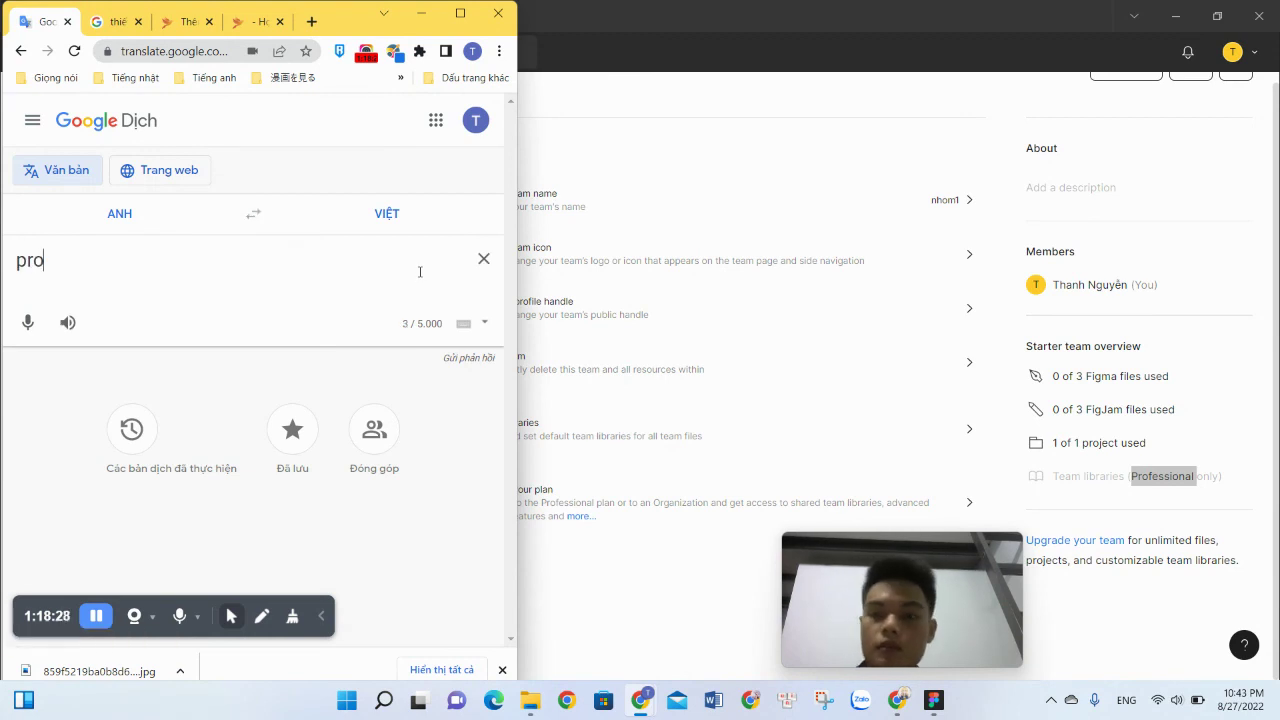
{"action": "type", "text": "fess"}
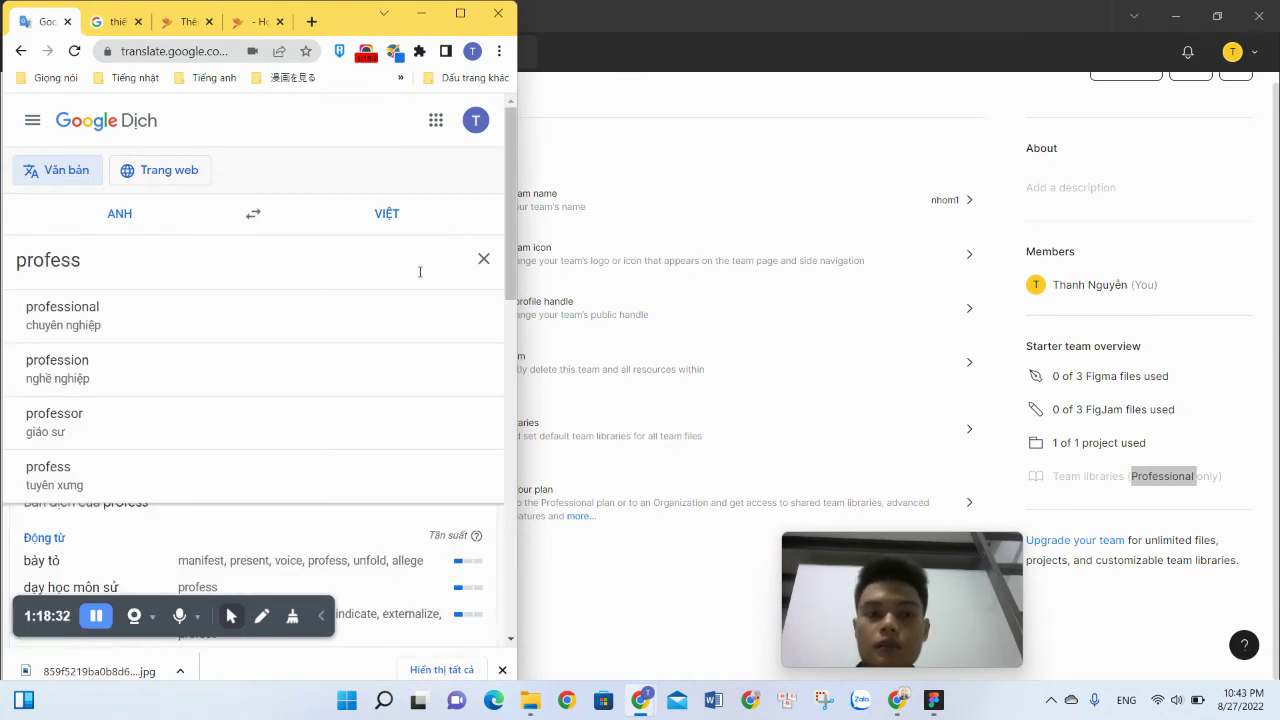
{"action": "type", "text": "ional"}
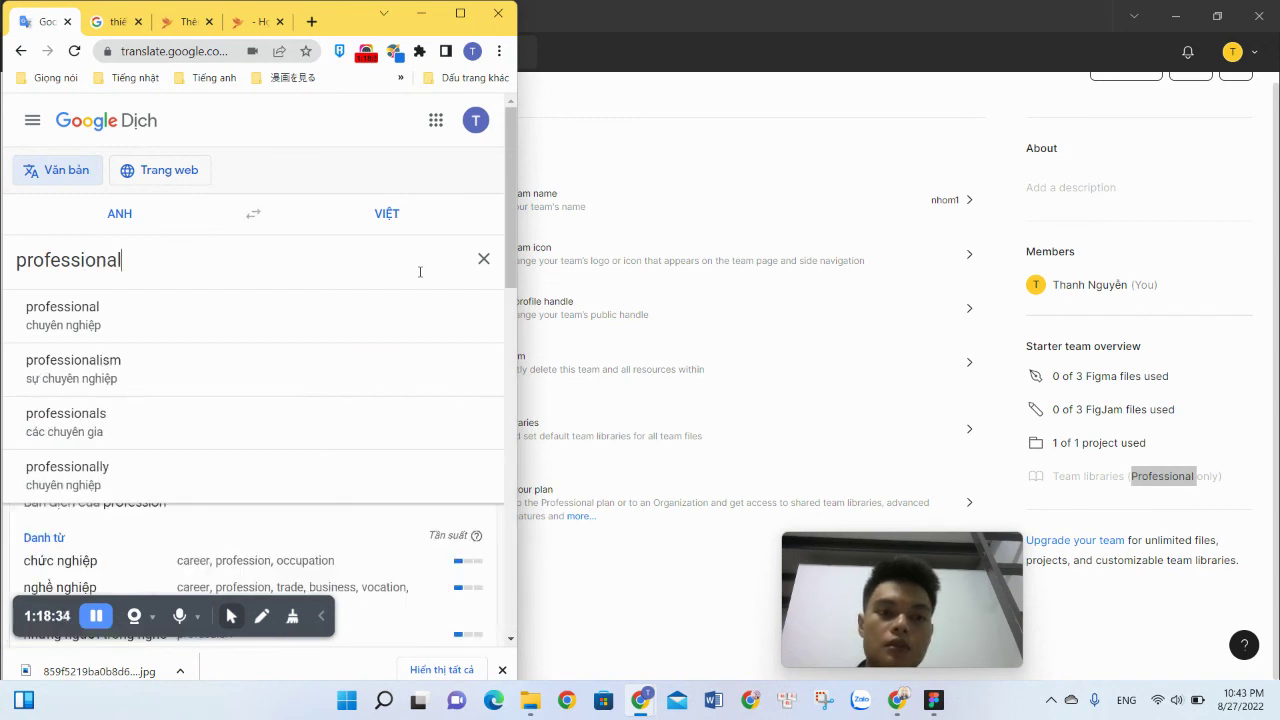
Get 'chuyên nghiệp' for 'professional', hear it spoken, and bring the Figma team settings forward
{"action": "left_click", "coordinate": [249, 337]}
{"action": "left_click", "coordinate": [67, 337]}
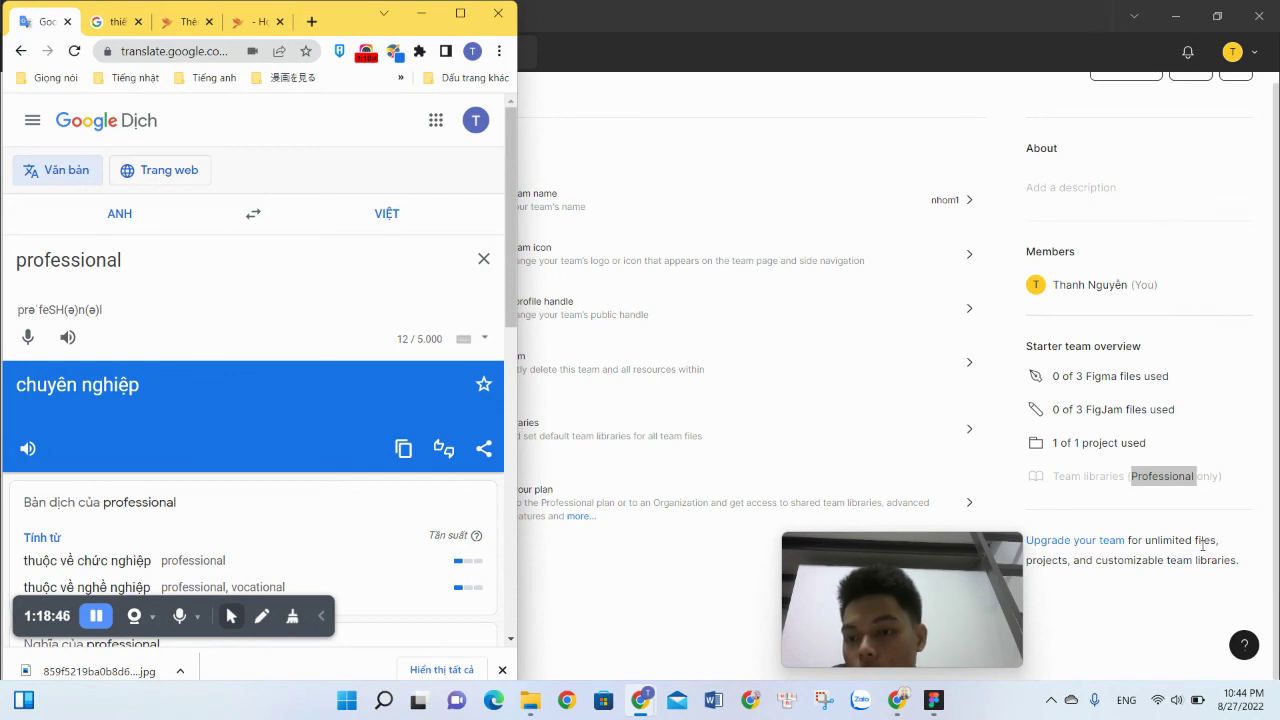
{"action": "left_click", "coordinate": [1160, 584]}
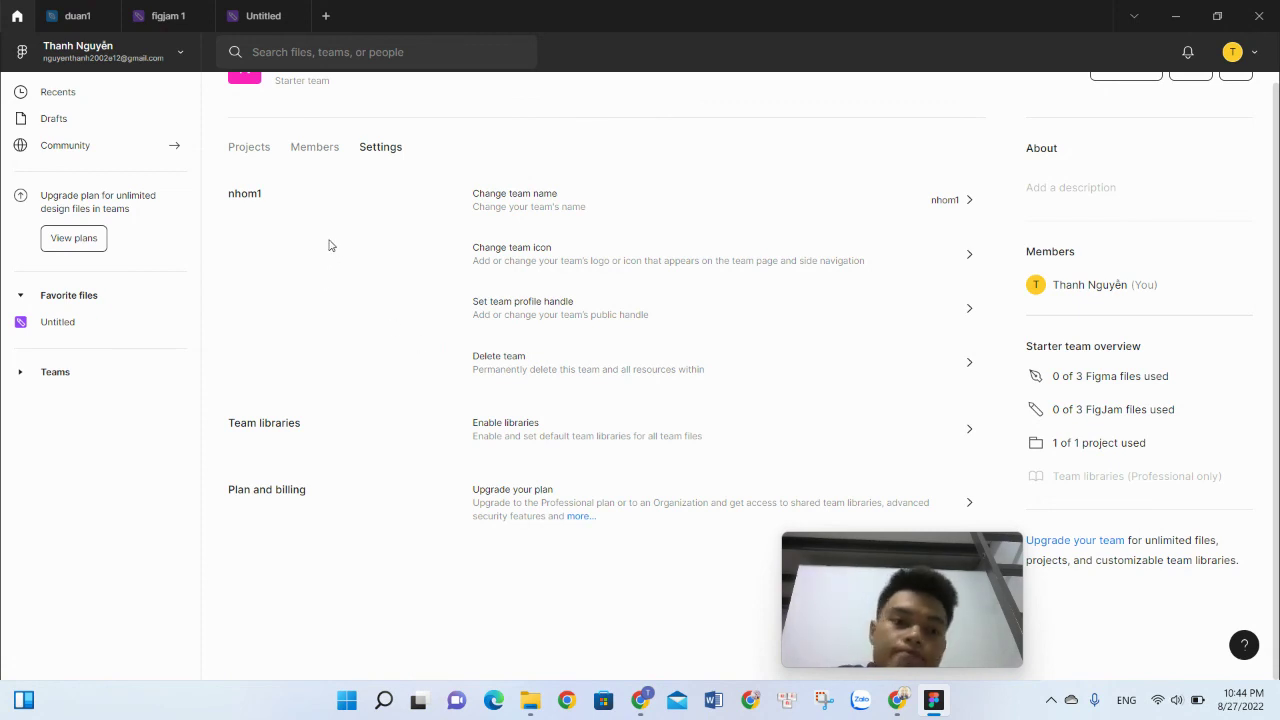
Toggle the Teams list, switch Figma to the Recently viewed files, and bring the translator forward
{"action": "left_click", "coordinate": [22, 372]}
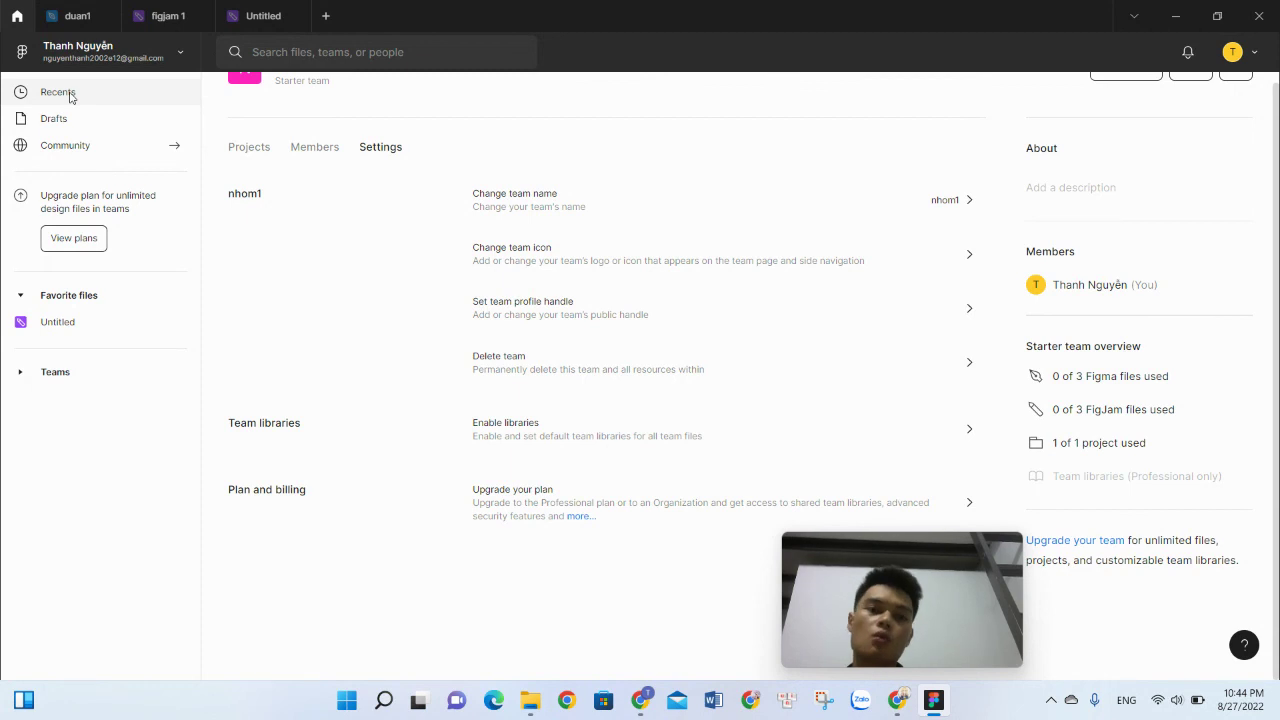
{"action": "left_click", "coordinate": [70, 97]}
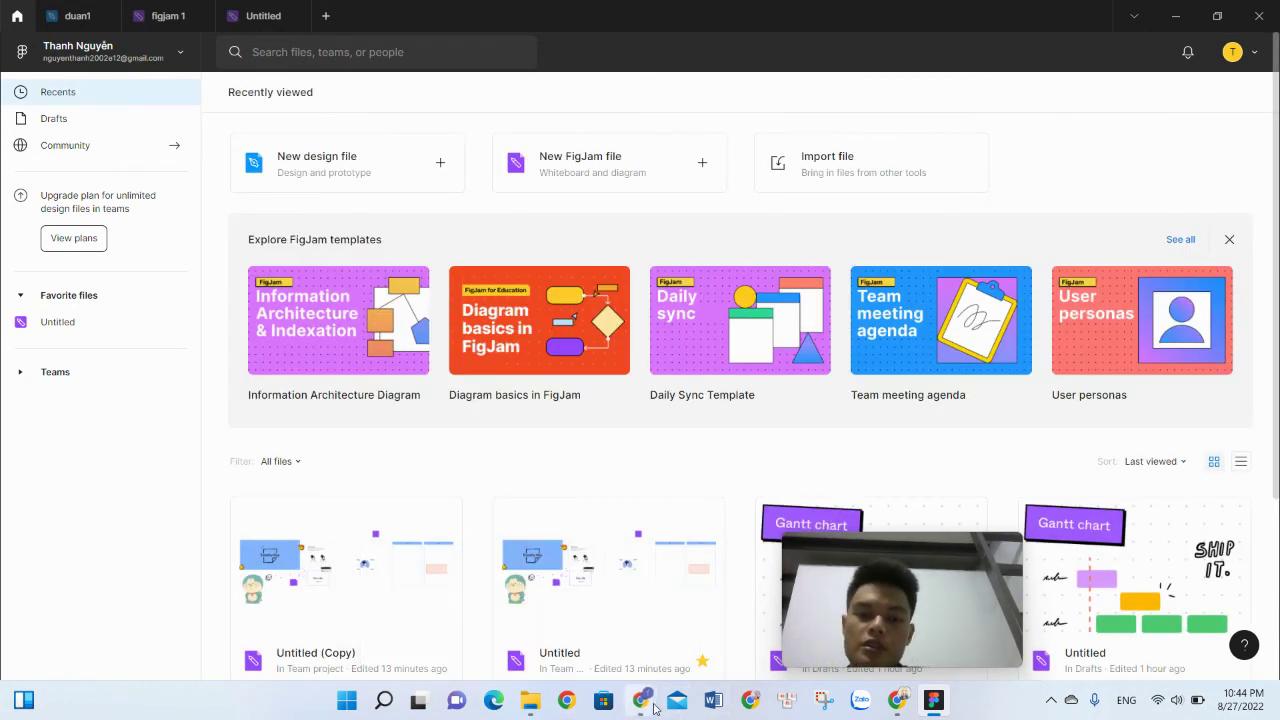
{"action": "mouse_move", "coordinate": [641, 700]}
{"action": "left_click", "coordinate": [465, 626]}
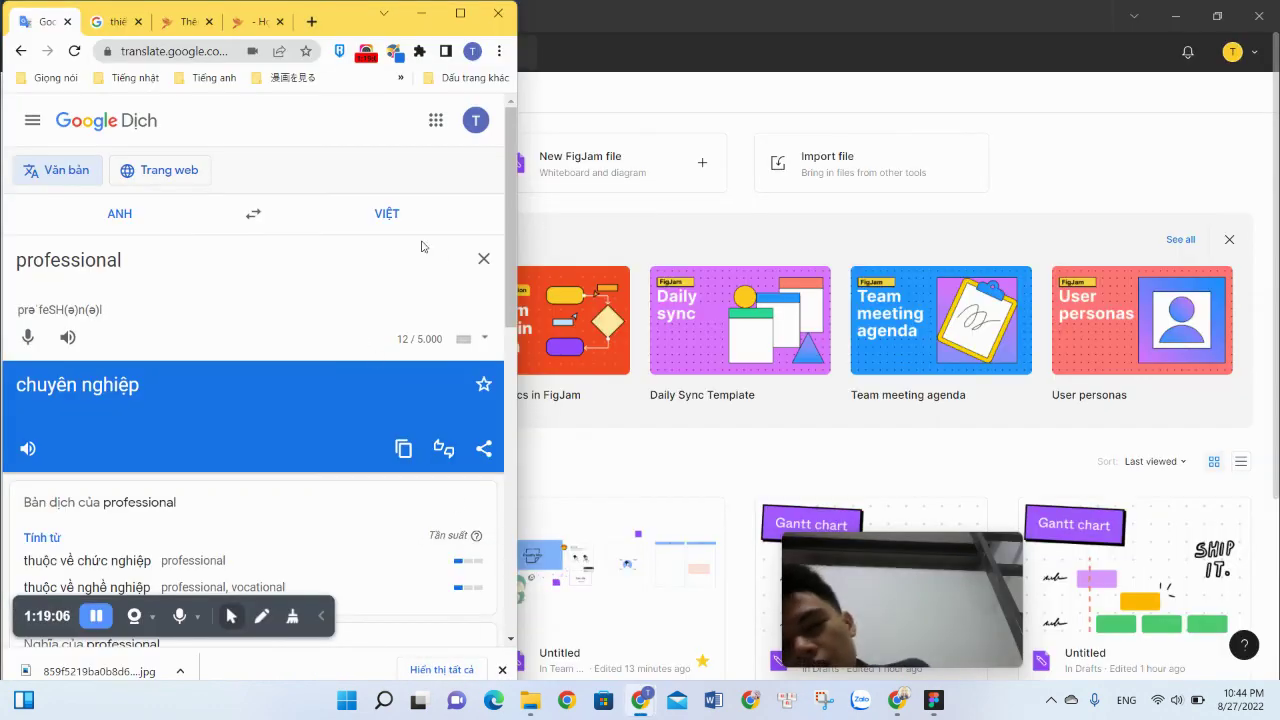
Translate 'recent' into Vietnamese as 'gần đây', then return to the Figma file browser
{"action": "left_click", "coordinate": [482, 260]}
{"action": "type", "text": "re"}
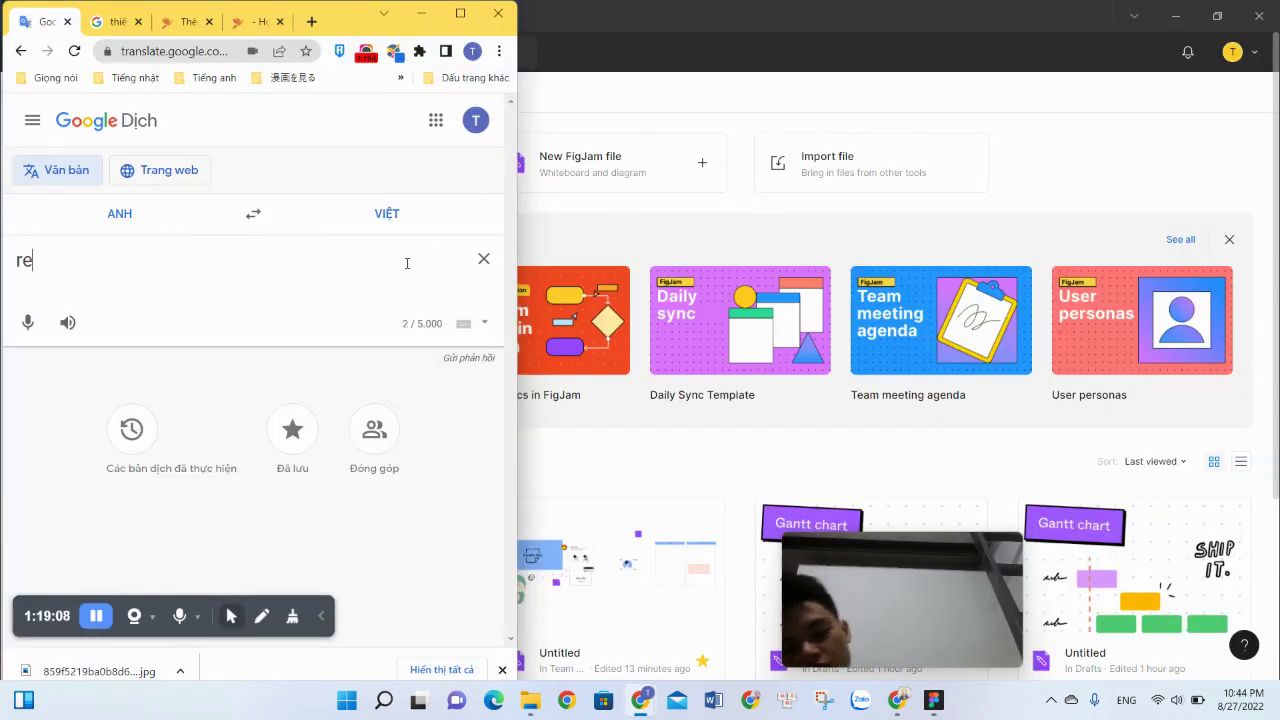
{"action": "type", "text": "ecnt"}
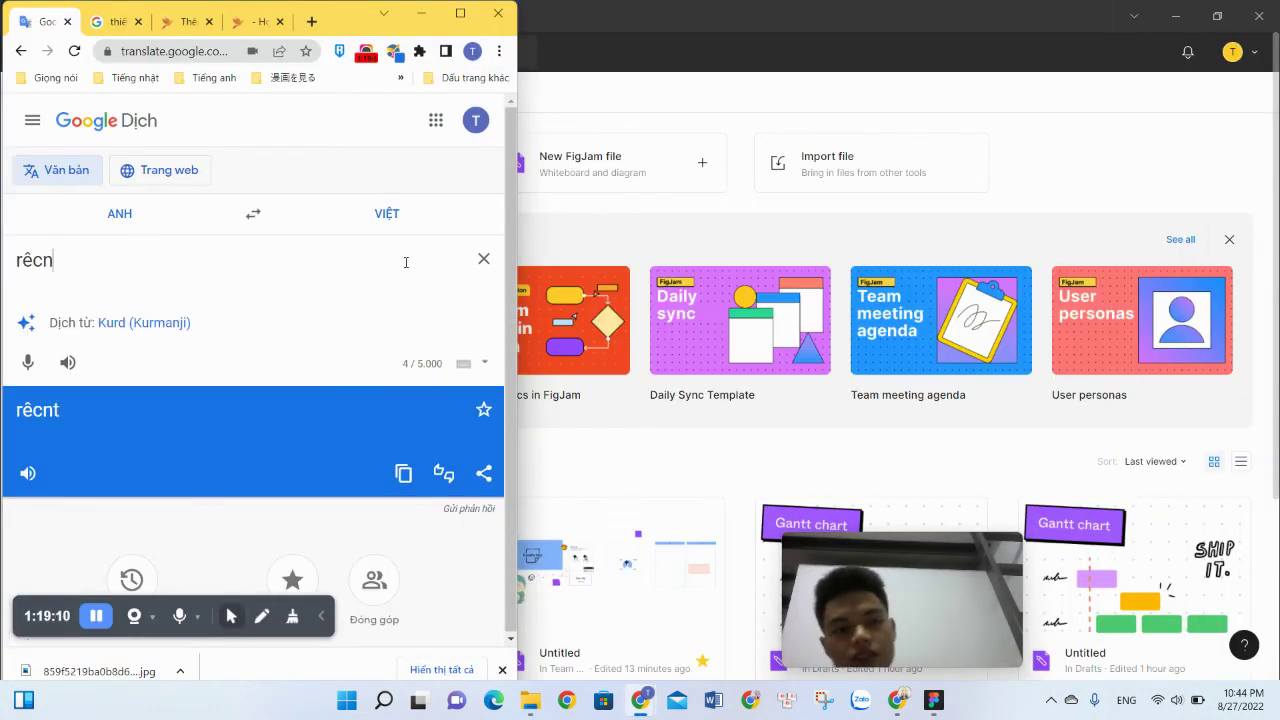
{"action": "key", "text": "BackSpace"}
{"action": "type", "text": "ent"}
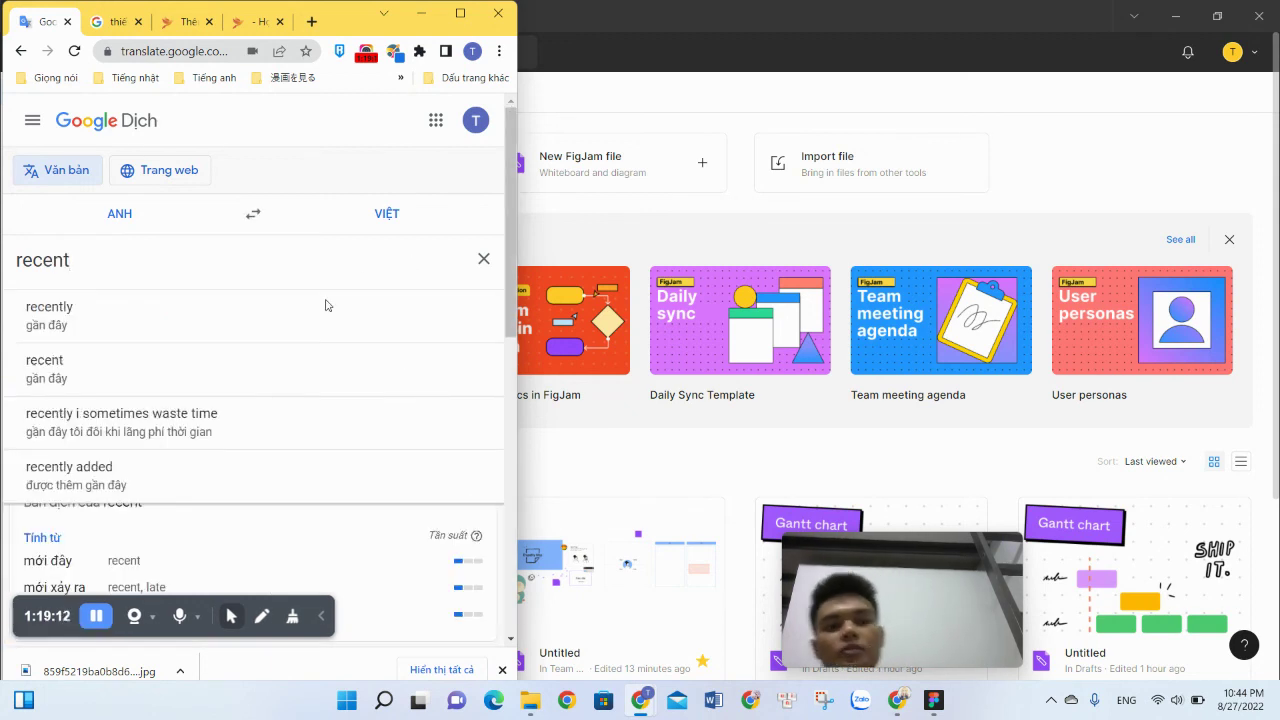
{"action": "left_click", "coordinate": [300, 315]}
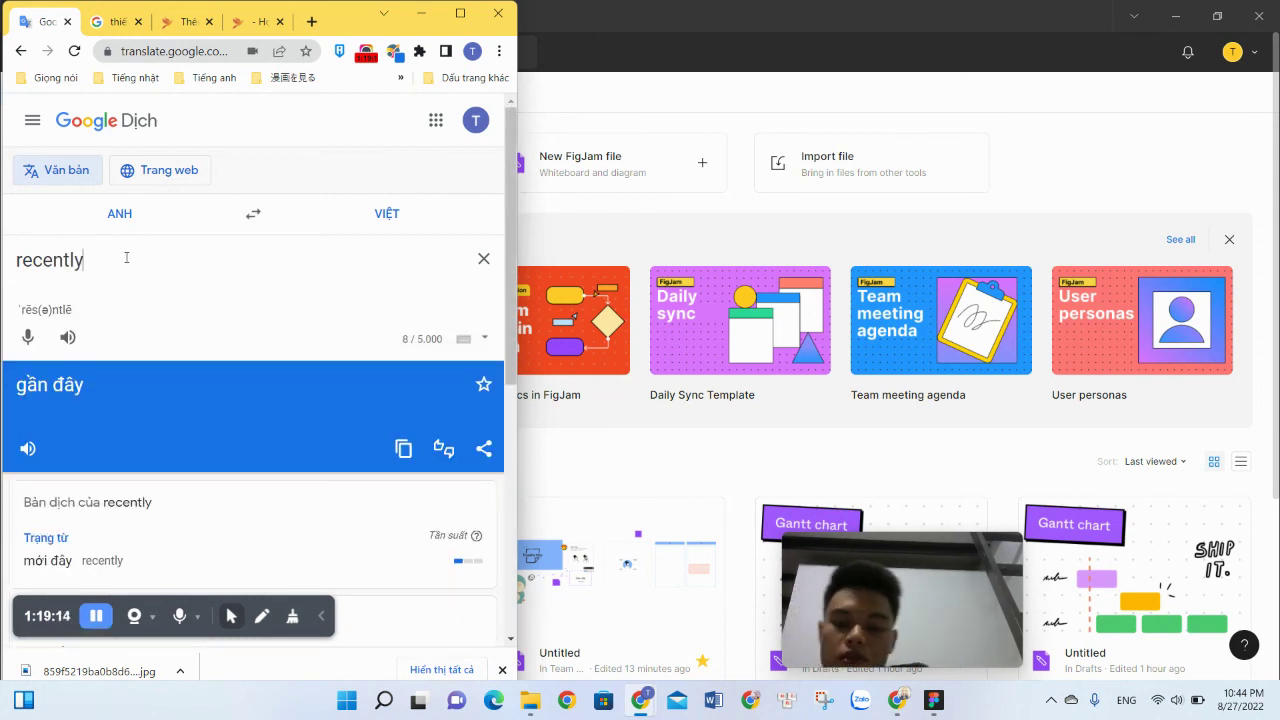
{"action": "key", "text": "BackSpace"}
{"action": "key", "text": "BackSpace"}
{"action": "left_click", "coordinate": [335, 178]}
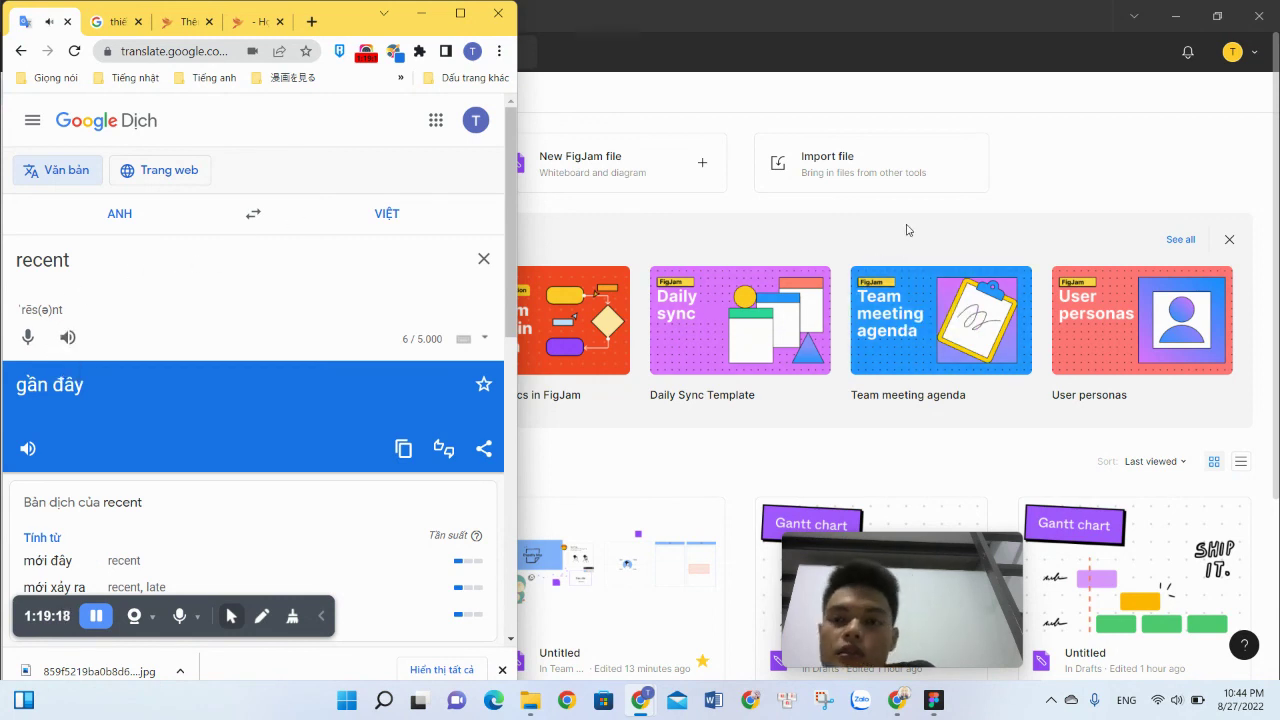
{"action": "left_click", "coordinate": [908, 230]}
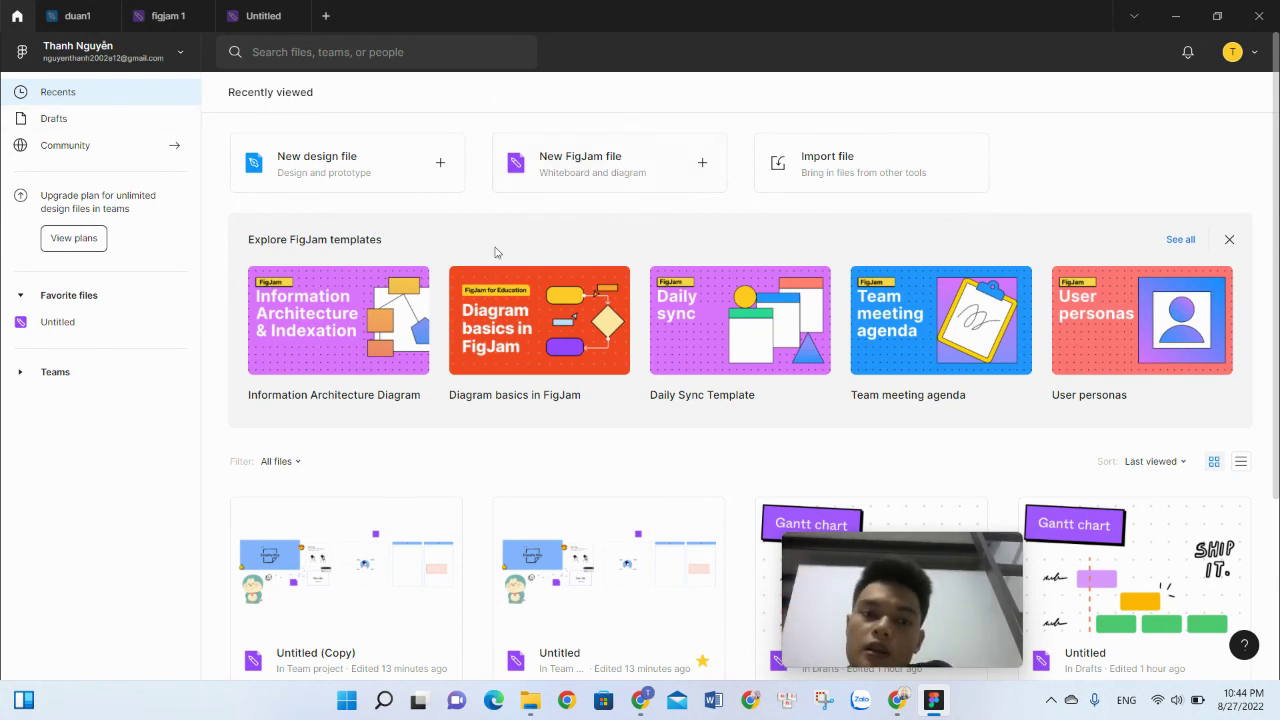
{"action": "left_click_drag", "start_coordinate": [1276, 280], "coordinate": [1262, 530]}
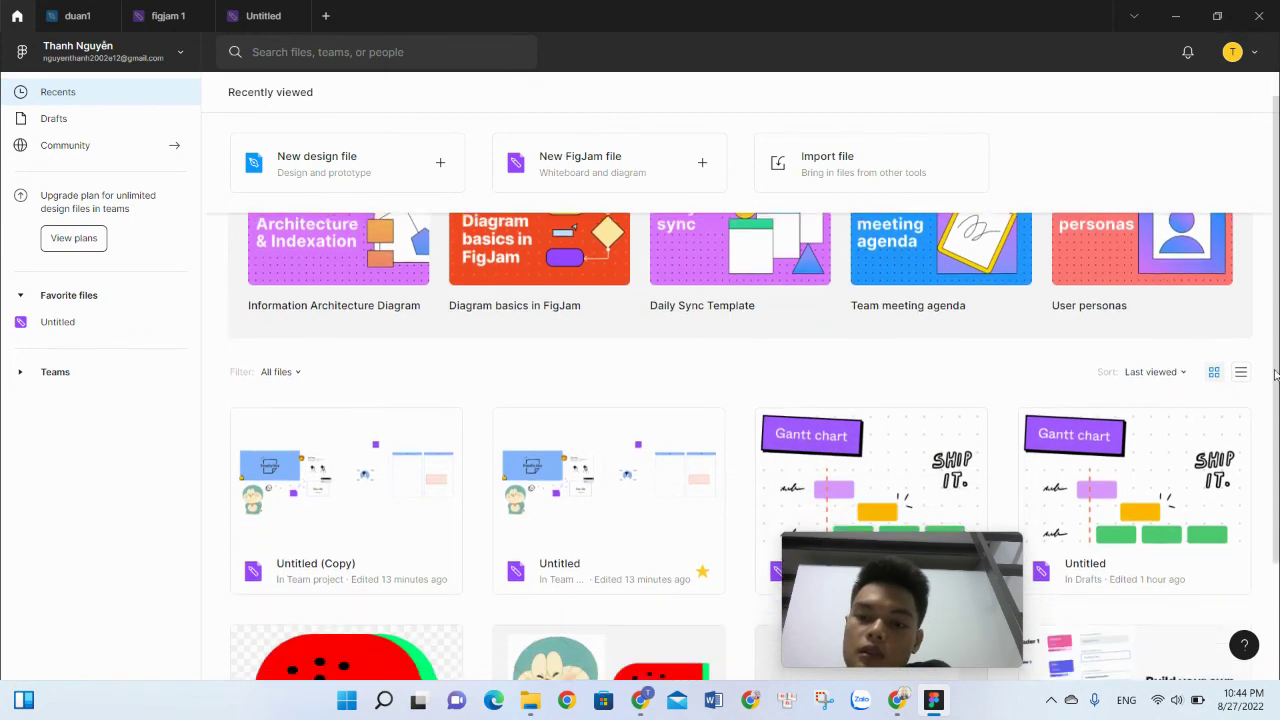
{"action": "scroll", "coordinate": [1245, 660], "scroll_direction": "up", "scroll_amount": 3}
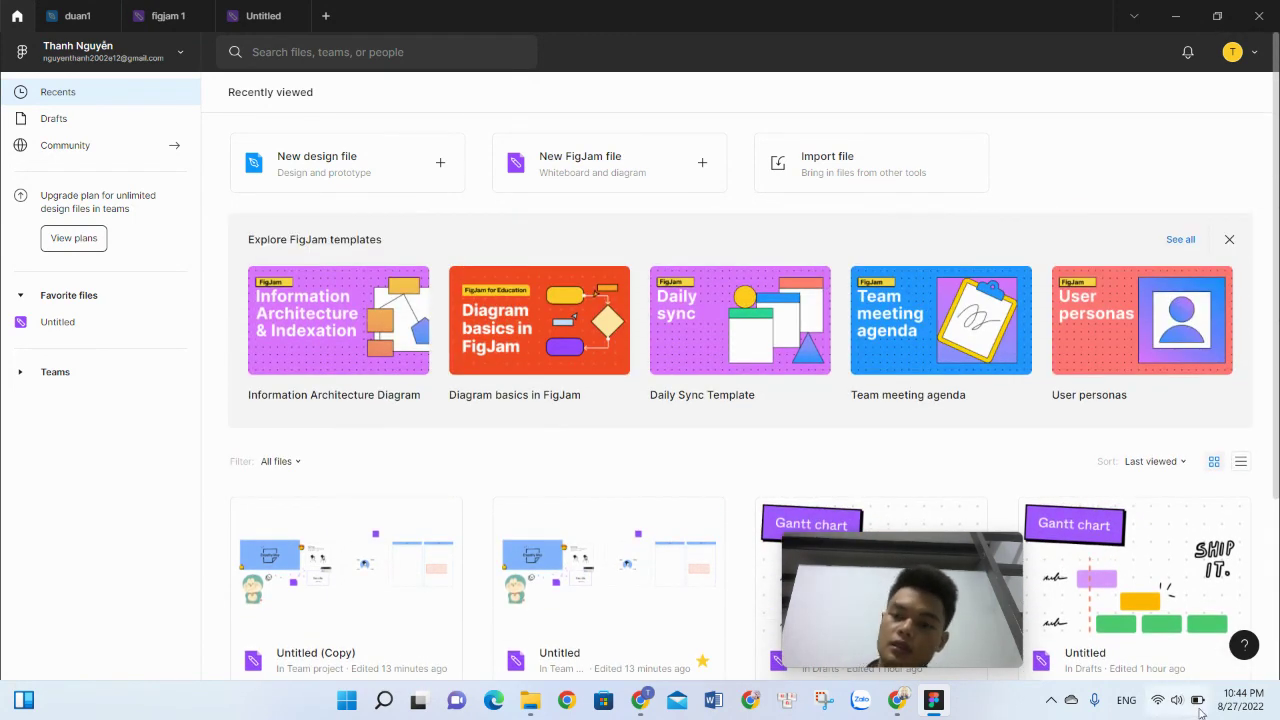
{"action": "left_click", "coordinate": [1246, 648]}
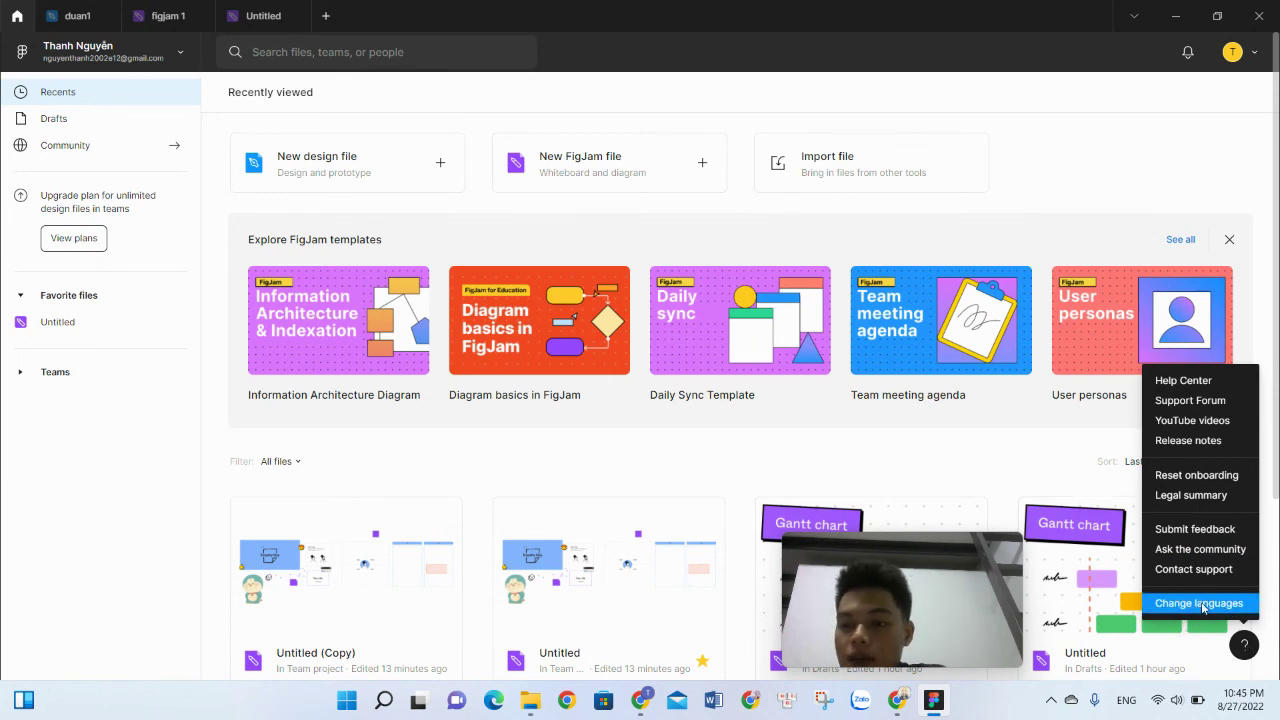
{"action": "left_click", "coordinate": [1203, 604]}
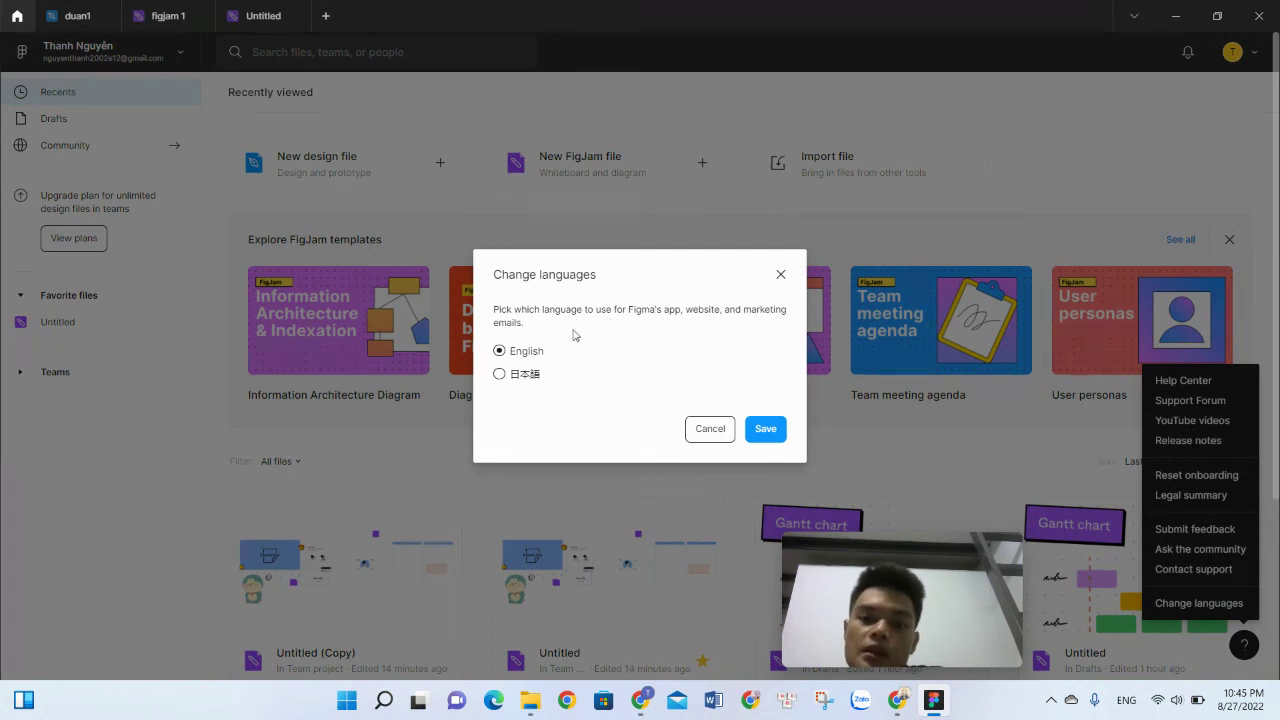
{"action": "left_click", "coordinate": [712, 430]}
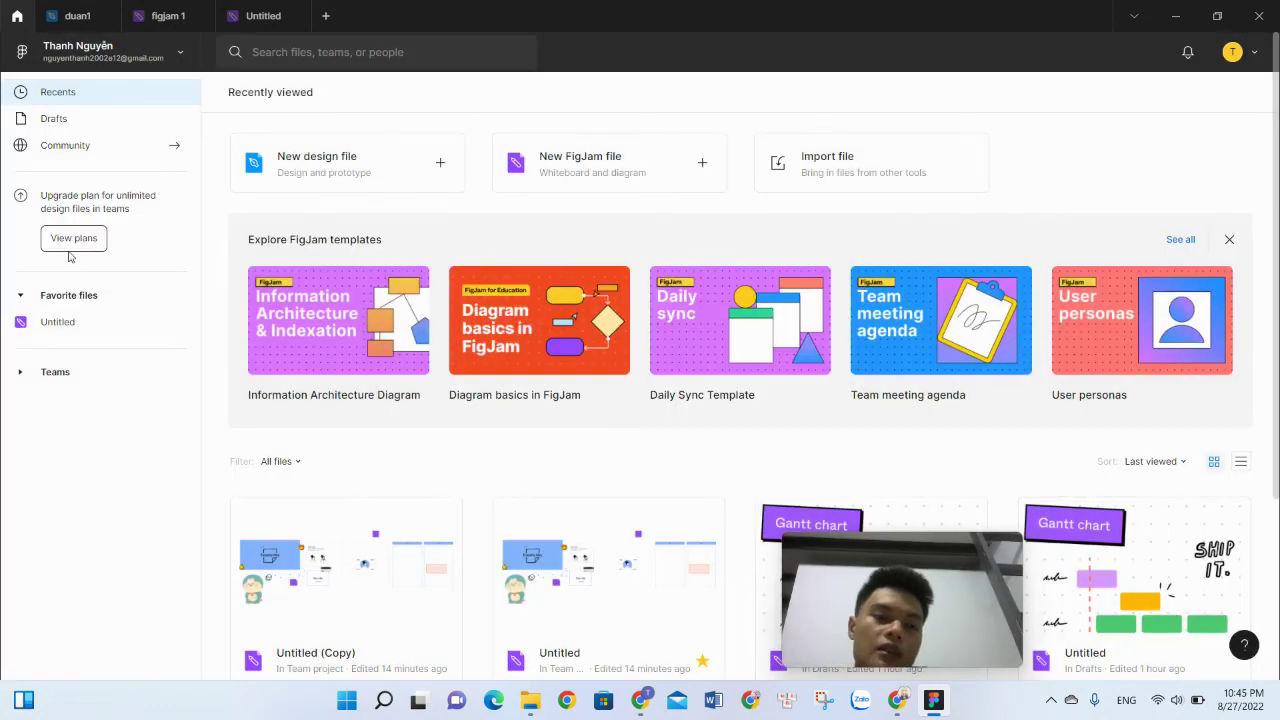
{"action": "left_click", "coordinate": [60, 119]}
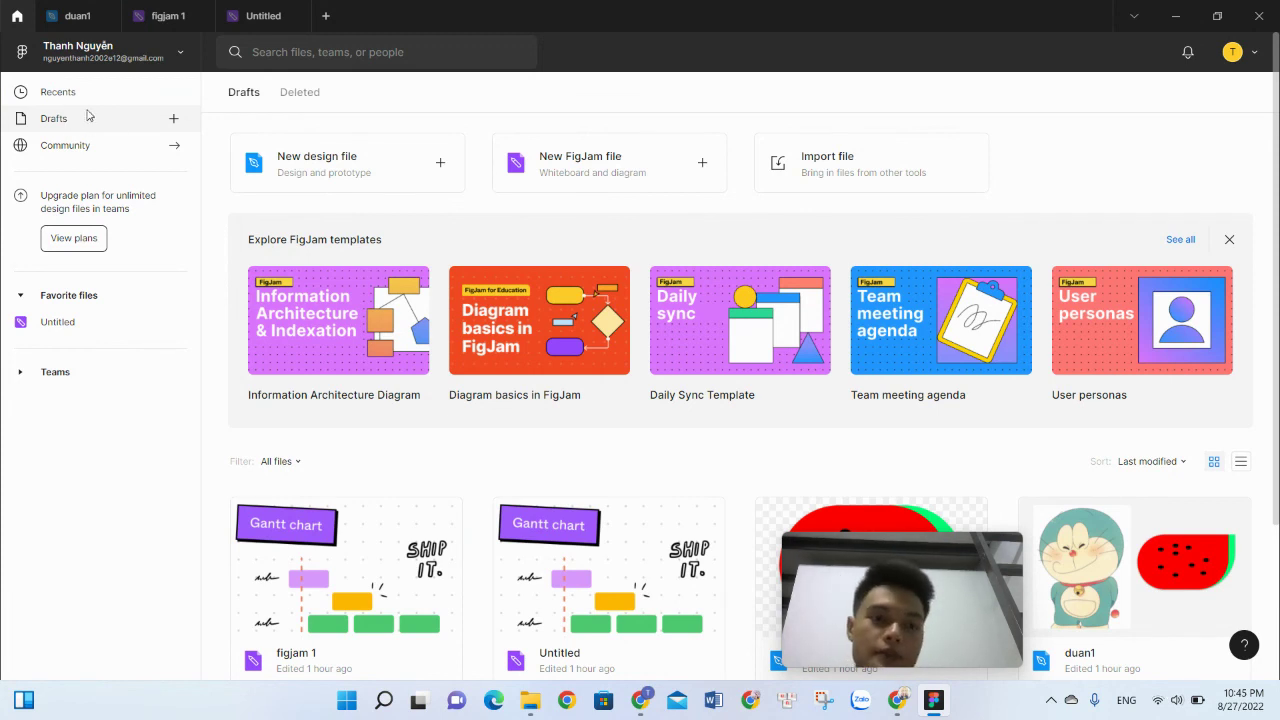
Peek at the new-draft options beside Drafts, dismiss them, and go to the Community page
{"action": "left_click", "coordinate": [176, 120]}
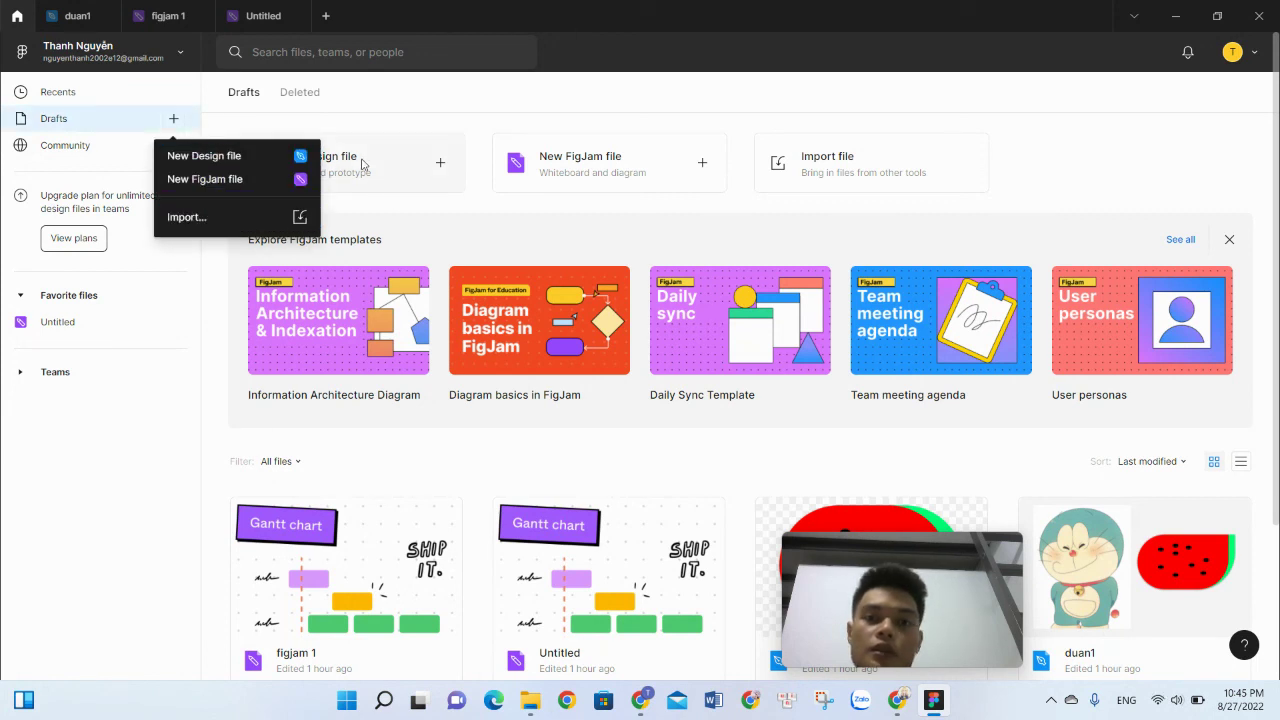
{"action": "left_click", "coordinate": [100, 129]}
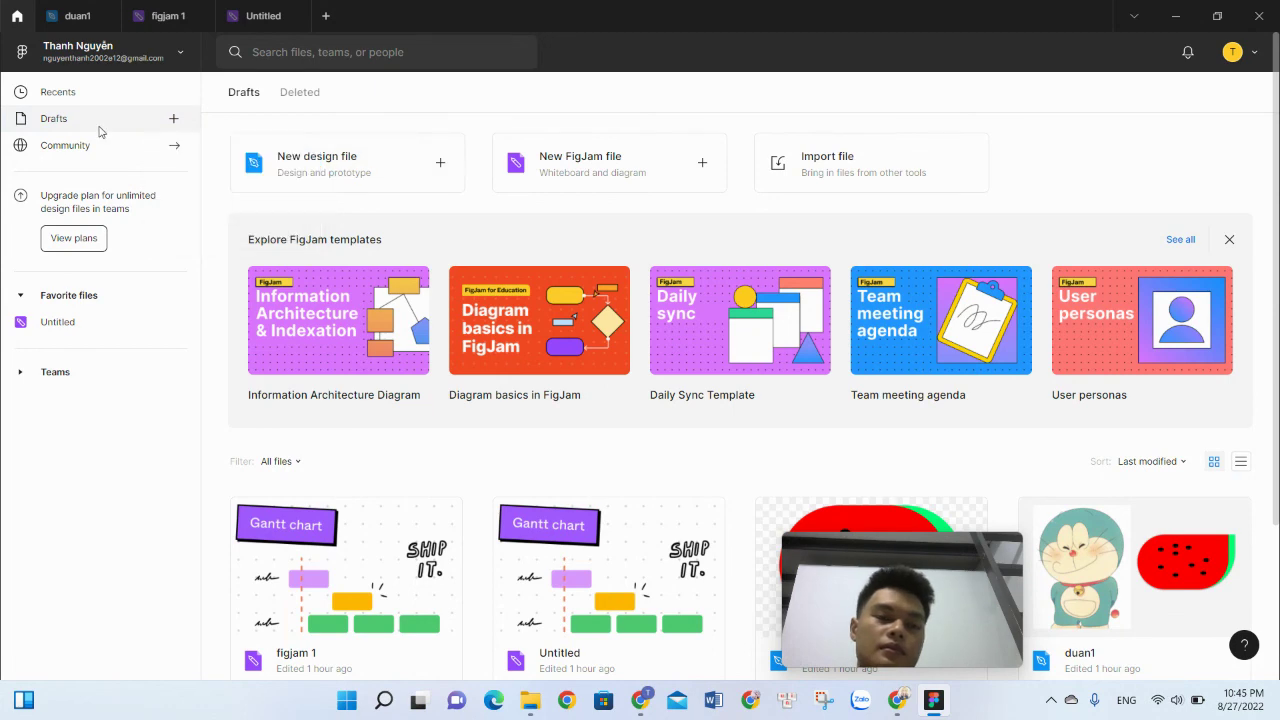
{"action": "left_click", "coordinate": [88, 150]}
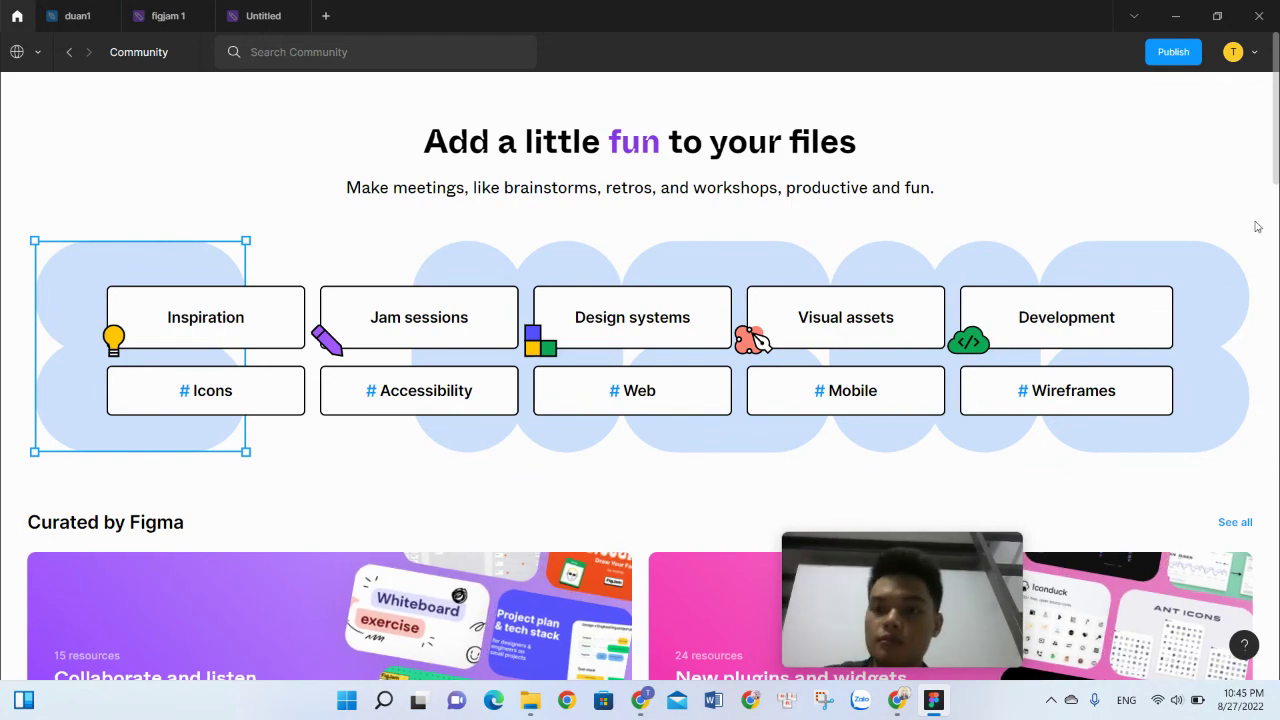
Scroll through the Community resources, then switch back to your own account's Recently viewed files
{"action": "scroll", "coordinate": [640, 400], "scroll_direction": "down", "scroll_amount": 1}
{"action": "scroll", "coordinate": [640, 400], "scroll_direction": "down", "scroll_amount": 4}
{"action": "scroll", "coordinate": [640, 400], "scroll_direction": "down", "scroll_amount": 3}
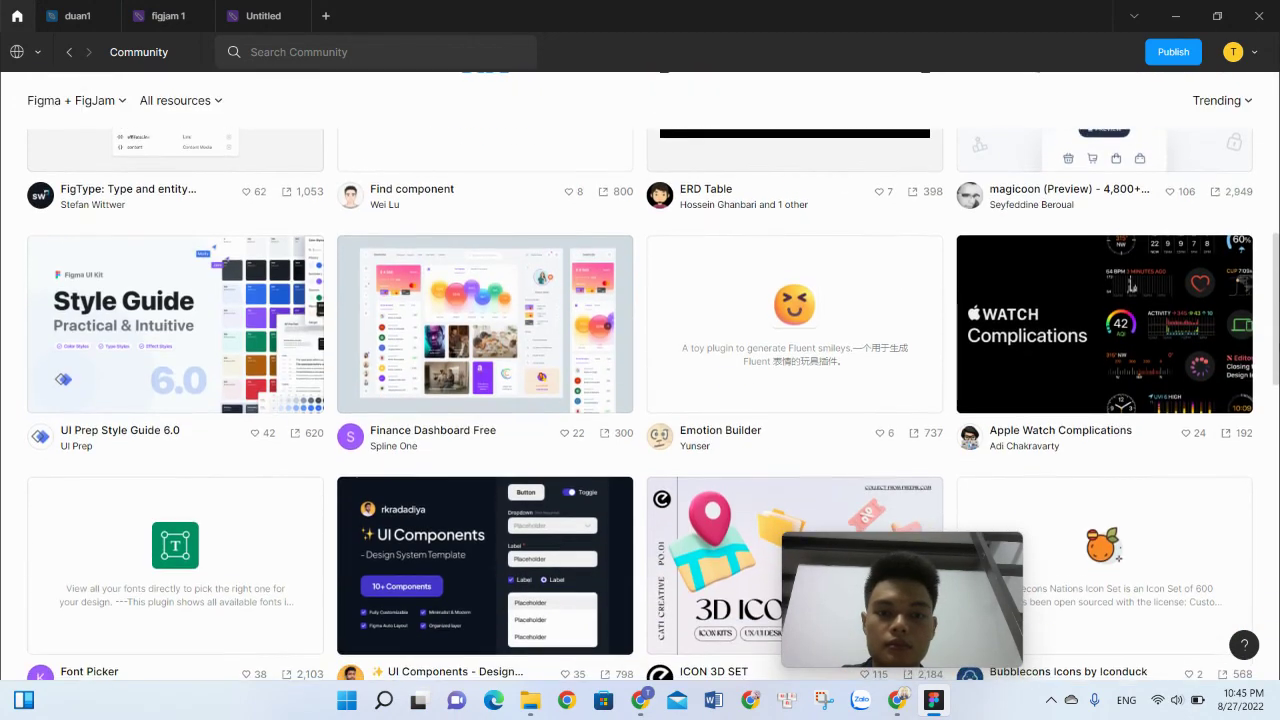
{"action": "scroll", "coordinate": [640, 400], "scroll_direction": "up", "scroll_amount": 3}
{"action": "scroll", "coordinate": [640, 400], "scroll_direction": "up", "scroll_amount": 5}
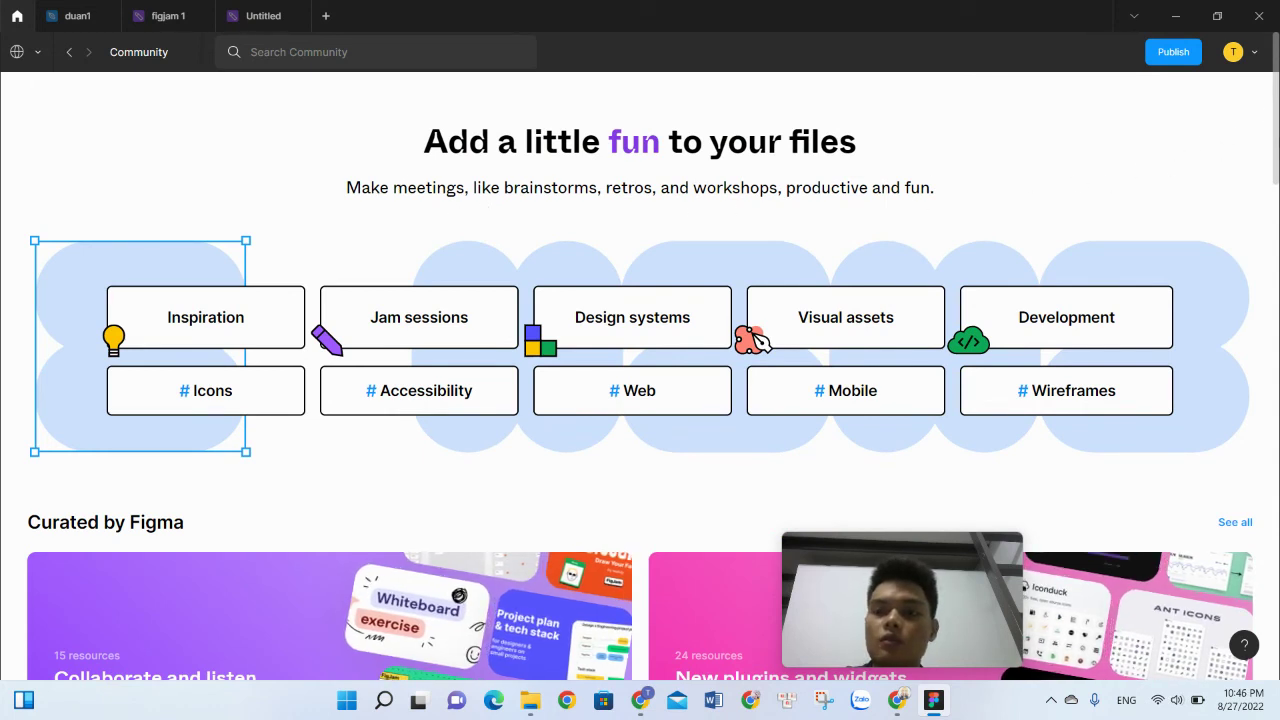
{"action": "left_click", "coordinate": [44, 61]}
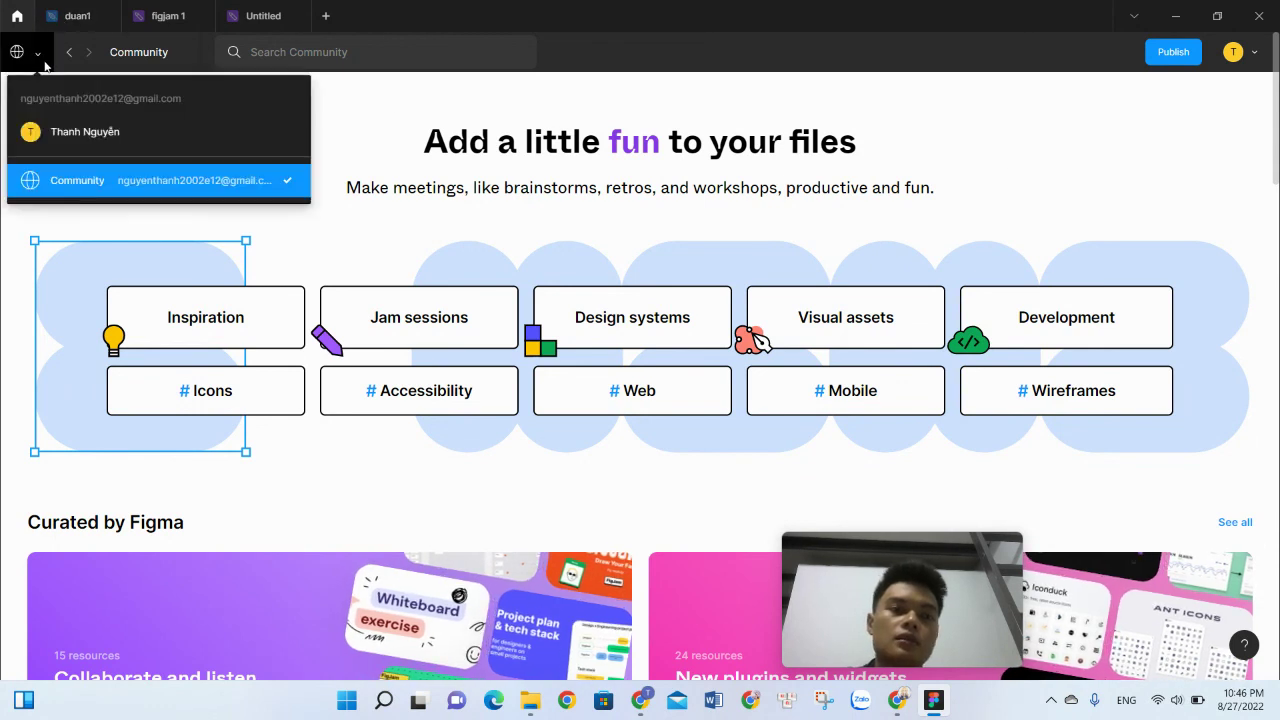
{"action": "left_click", "coordinate": [106, 138]}
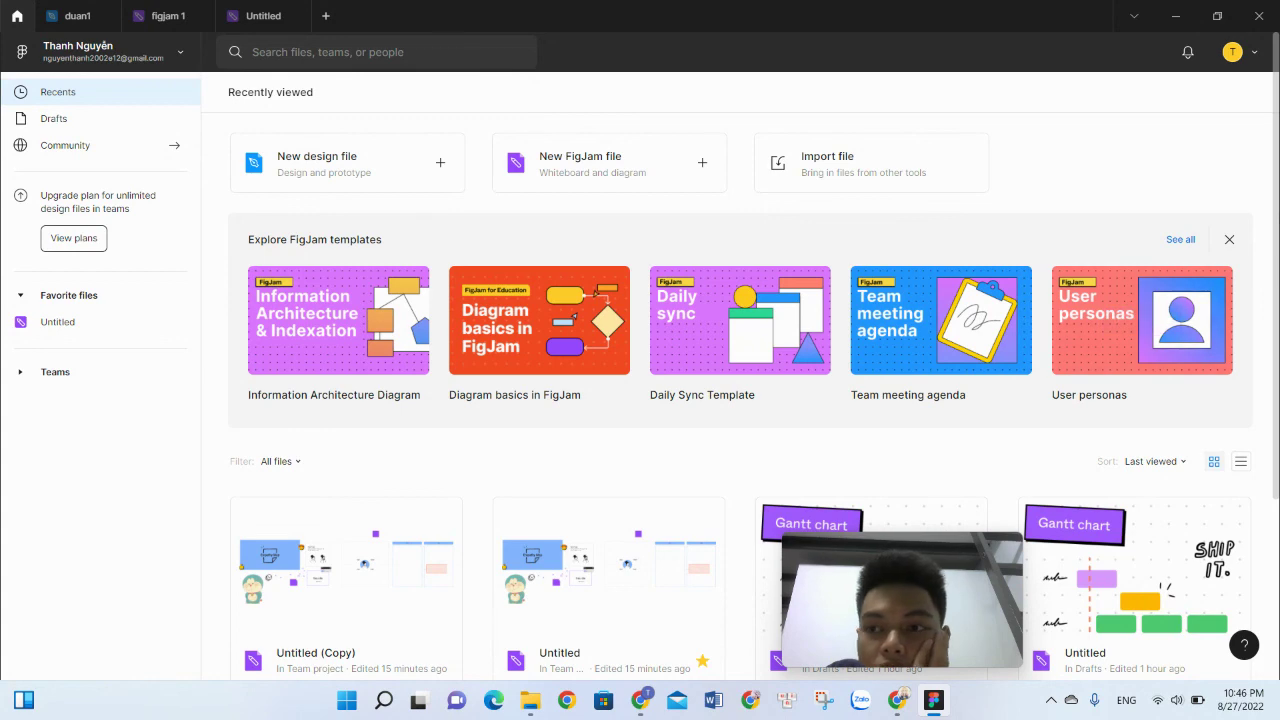
Show the Untitled (Copy) file inside its project
{"action": "left_click_drag", "start_coordinate": [1277, 390], "coordinate": [1255, 688]}
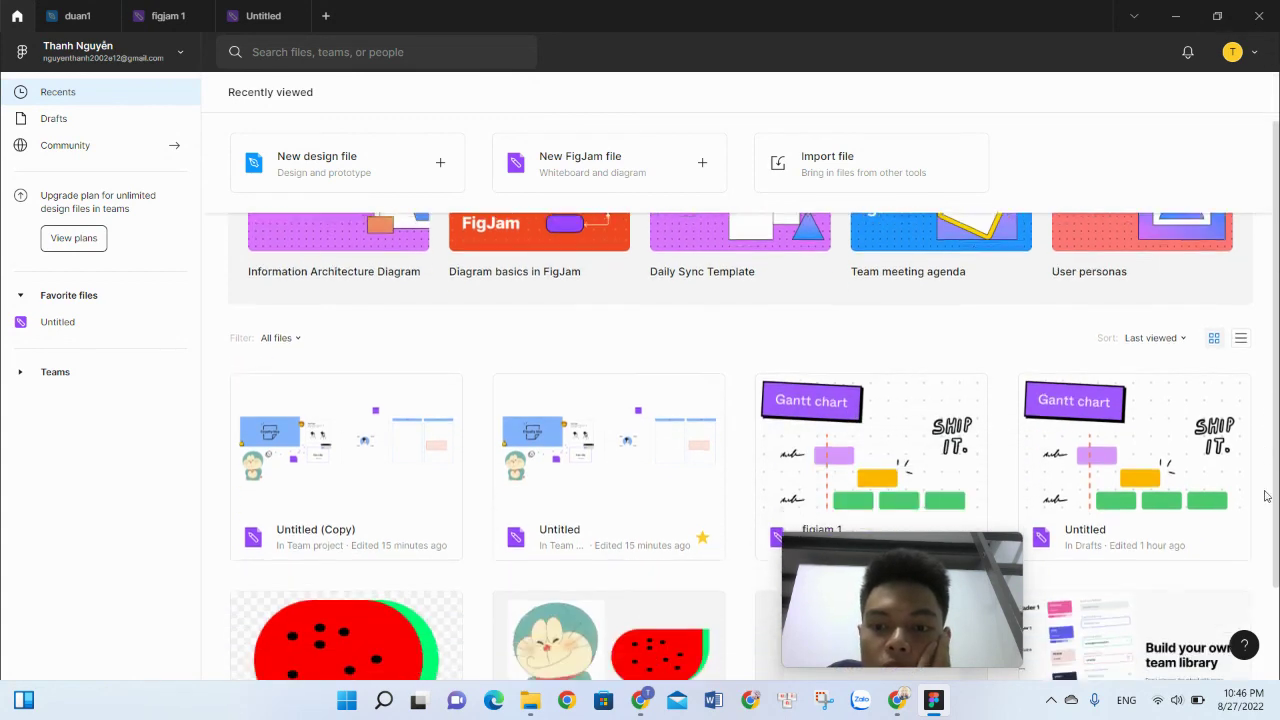
{"action": "scroll", "coordinate": [1219, 601], "scroll_direction": "up", "scroll_amount": 3}
{"action": "scroll", "coordinate": [1219, 601], "scroll_direction": "down", "scroll_amount": 3}
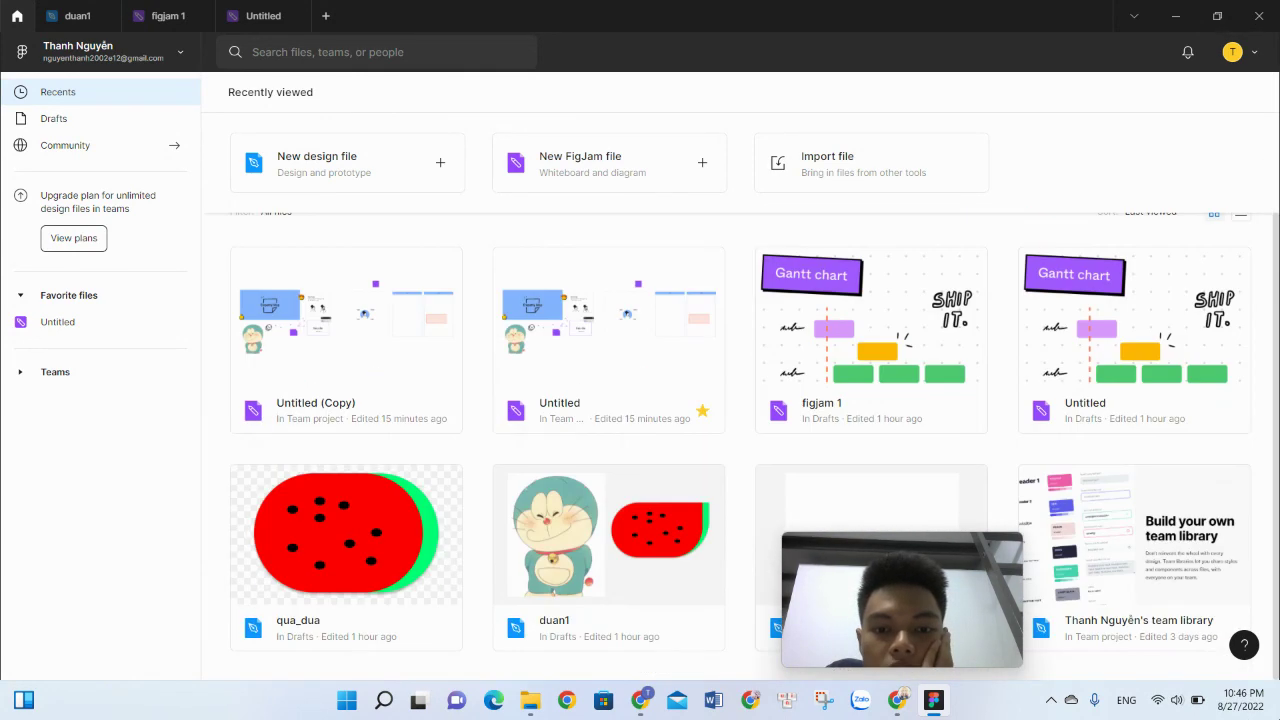
{"action": "right_click", "coordinate": [361, 335]}
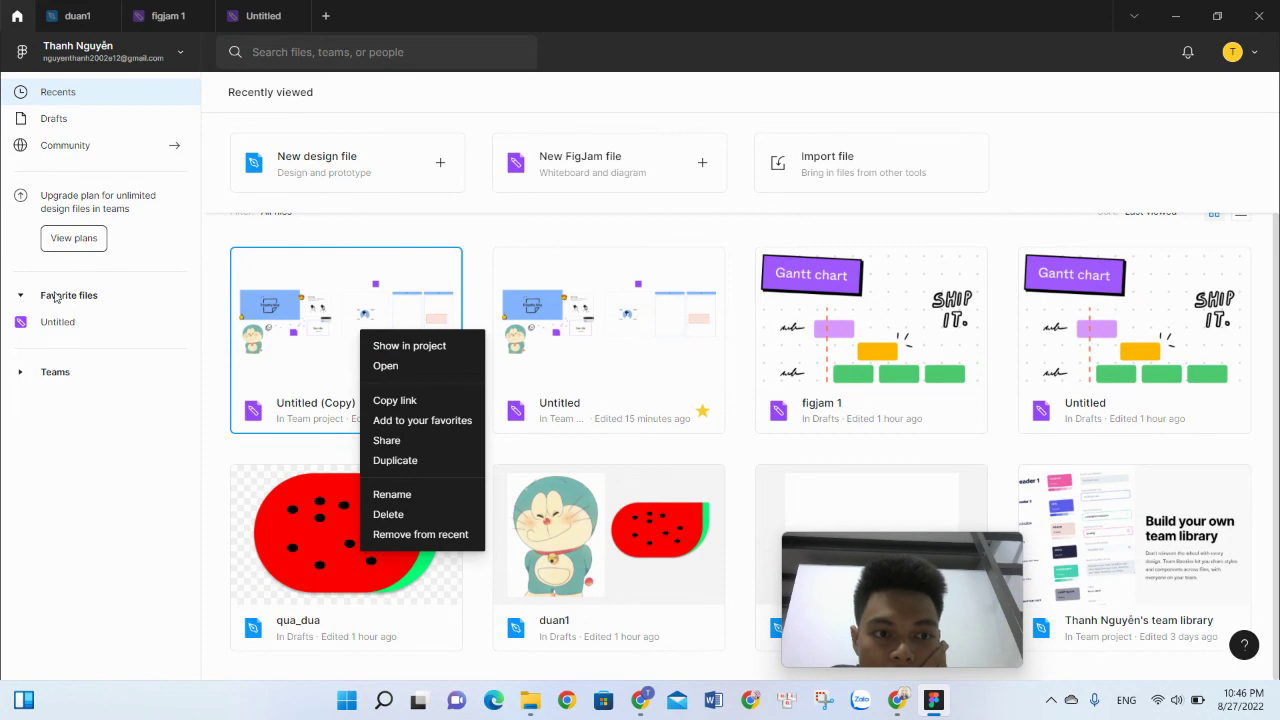
{"action": "left_click", "coordinate": [385, 349]}
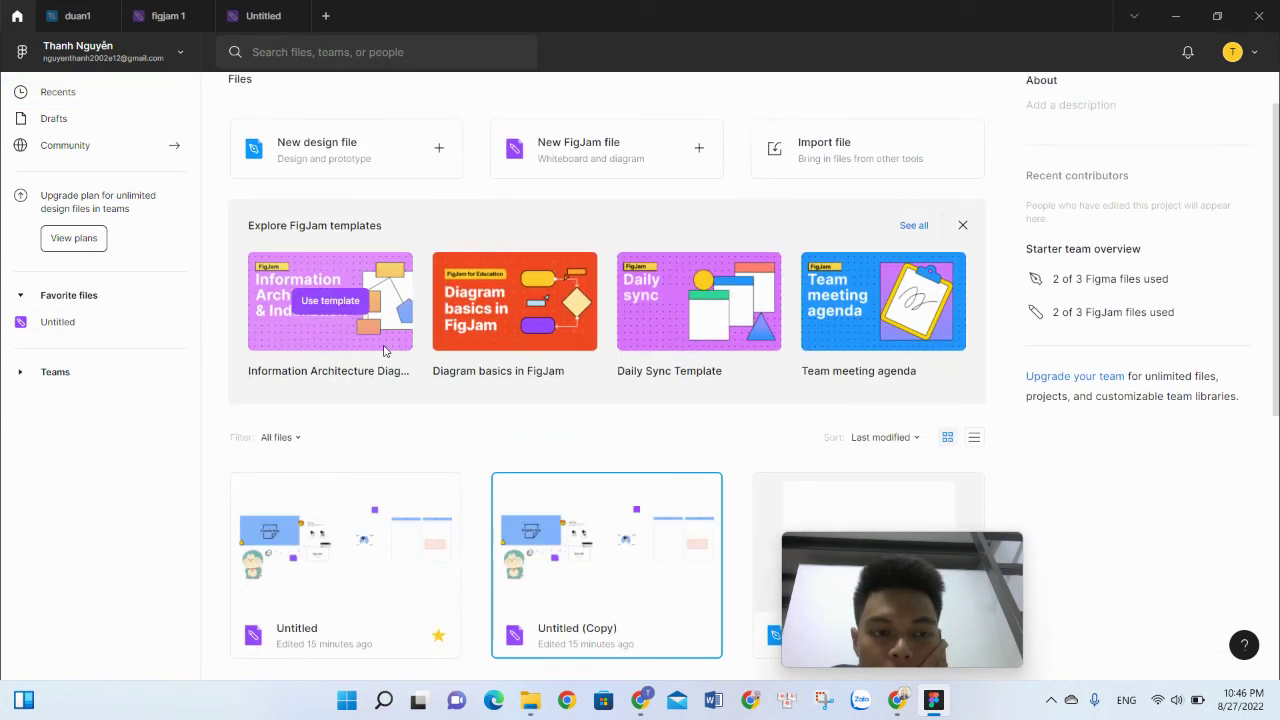
Expand the sidebar's list of teams and projects, then return to Recents
{"action": "scroll", "coordinate": [594, 448], "scroll_direction": "up", "scroll_amount": 2}
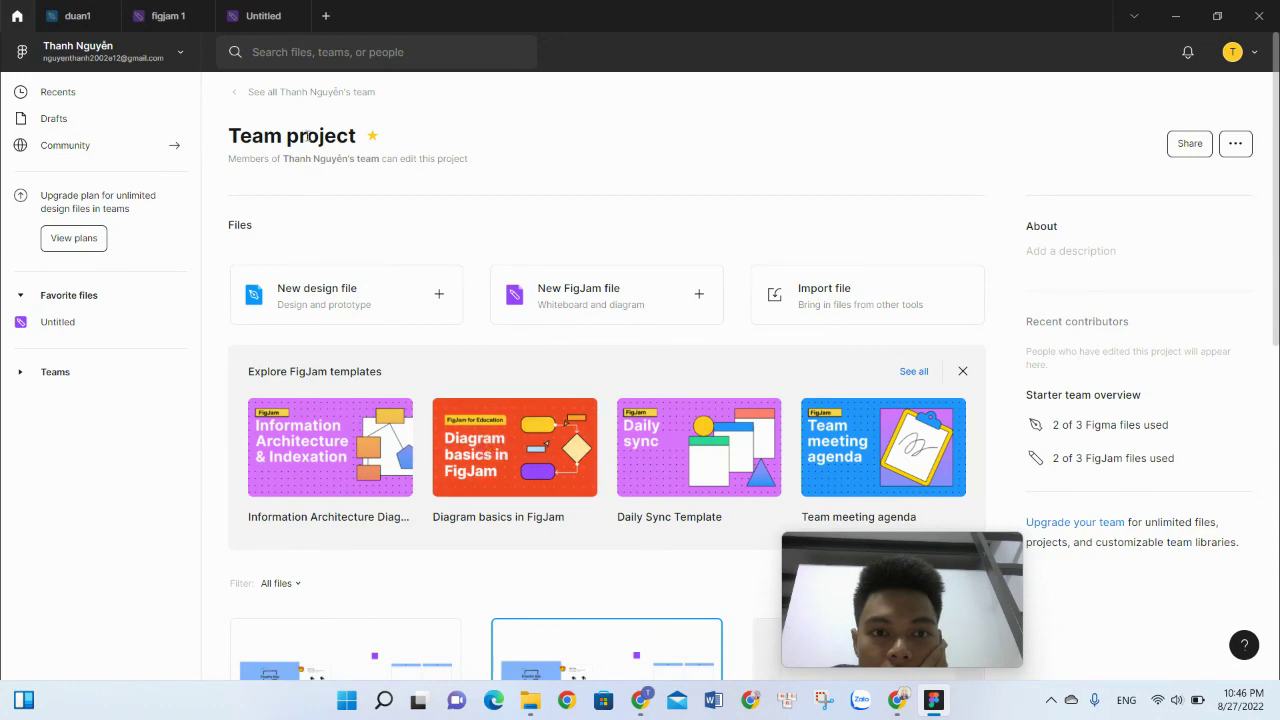
{"action": "scroll", "coordinate": [830, 300], "scroll_direction": "down", "scroll_amount": 1}
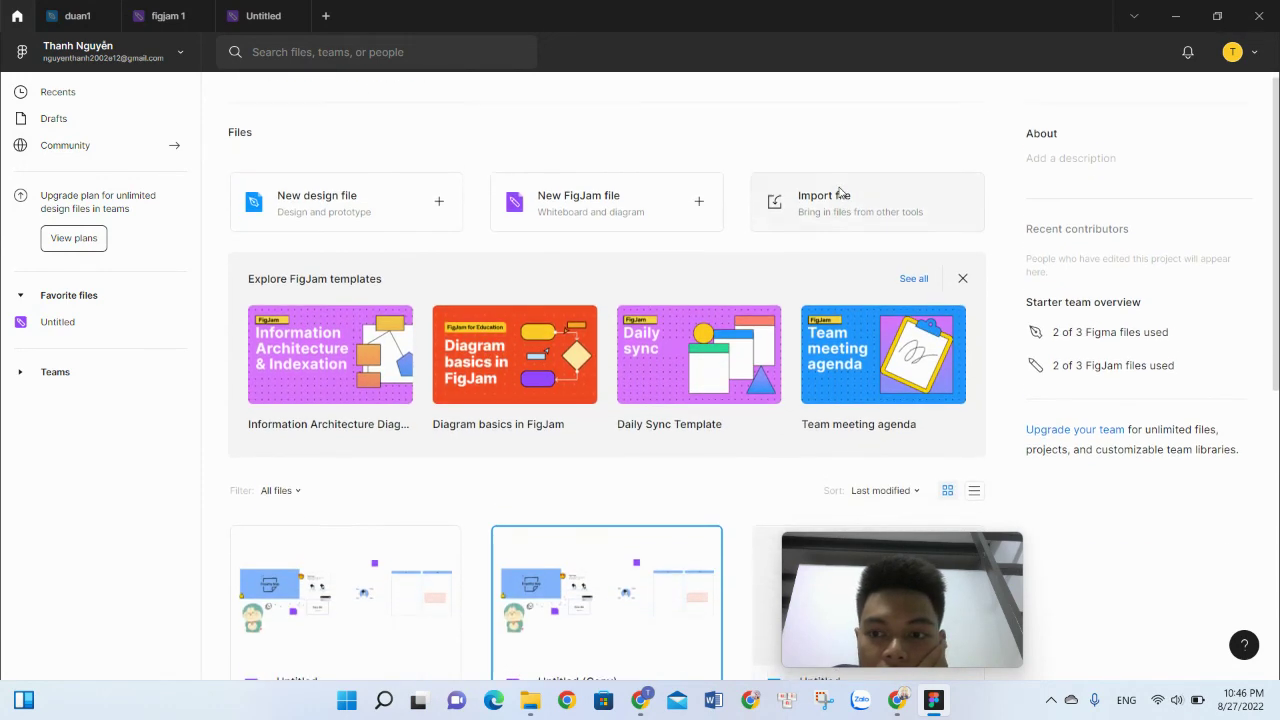
{"action": "scroll", "coordinate": [815, 455], "scroll_direction": "down", "scroll_amount": 1}
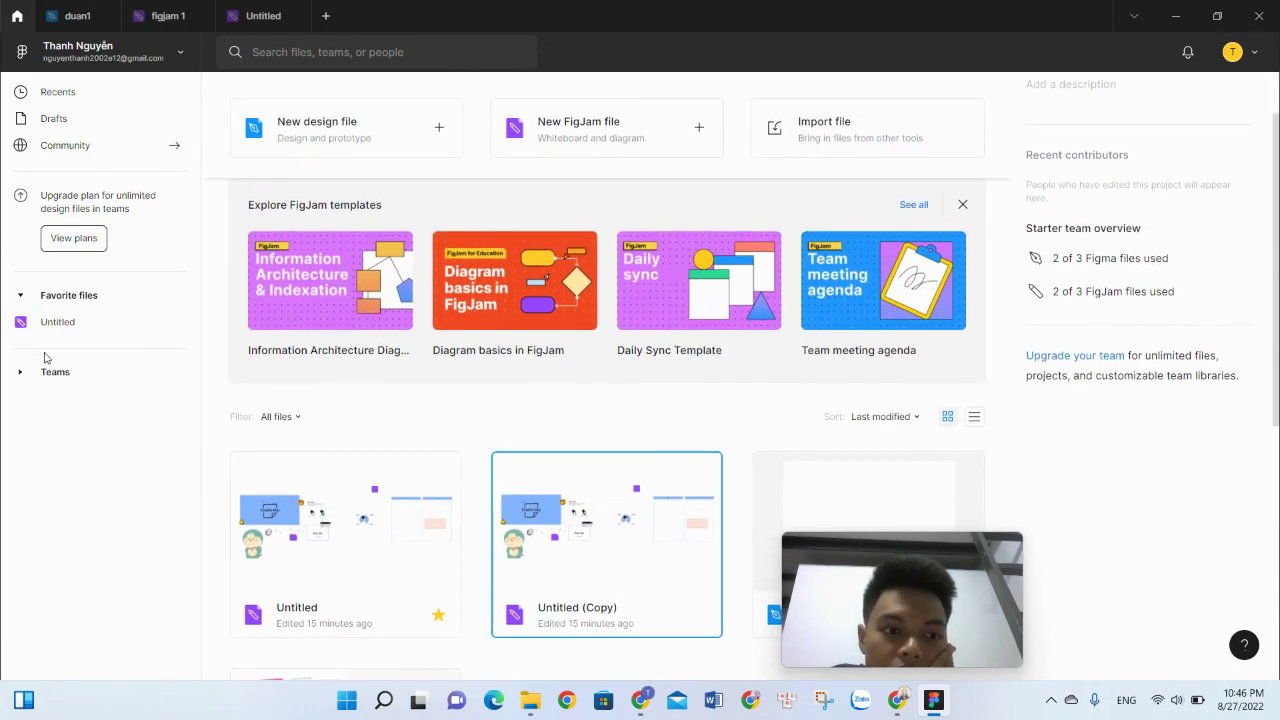
{"action": "left_click", "coordinate": [22, 373]}
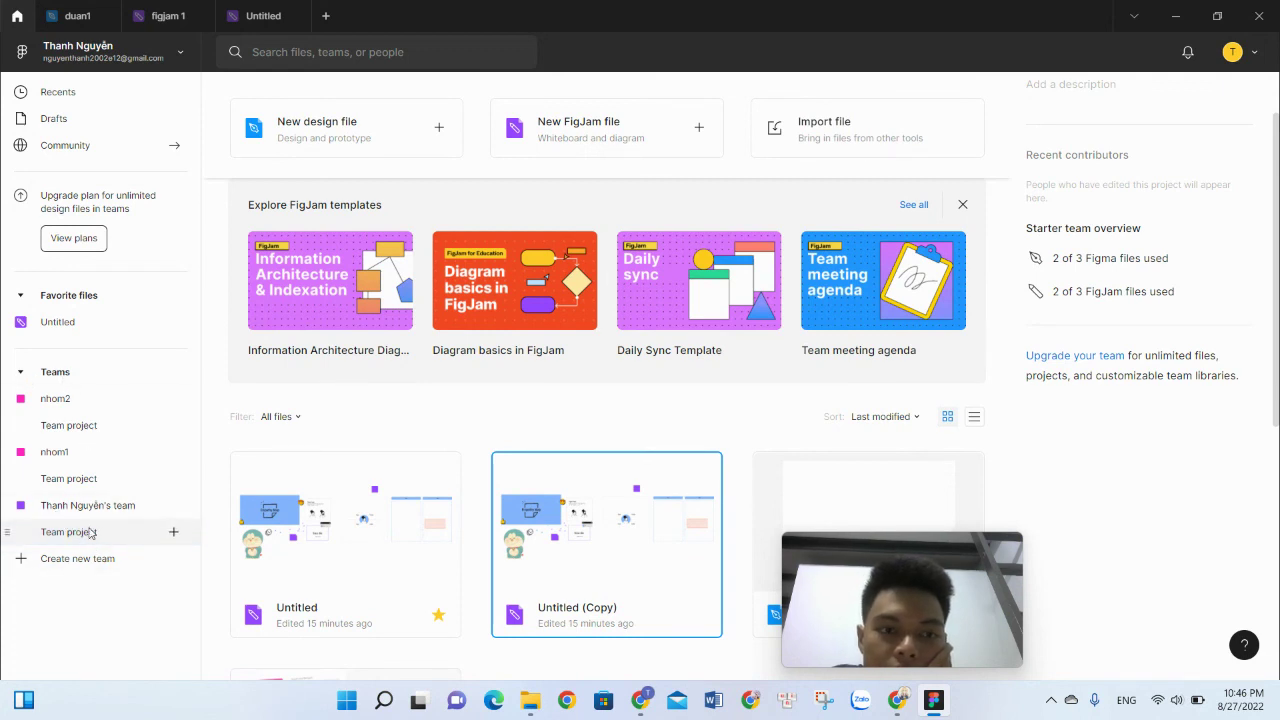
{"action": "left_click", "coordinate": [58, 92]}
Look at the open Untitled FigJam board and duan1 design file tabs, then return to recent files
{"action": "right_click", "coordinate": [375, 540]}
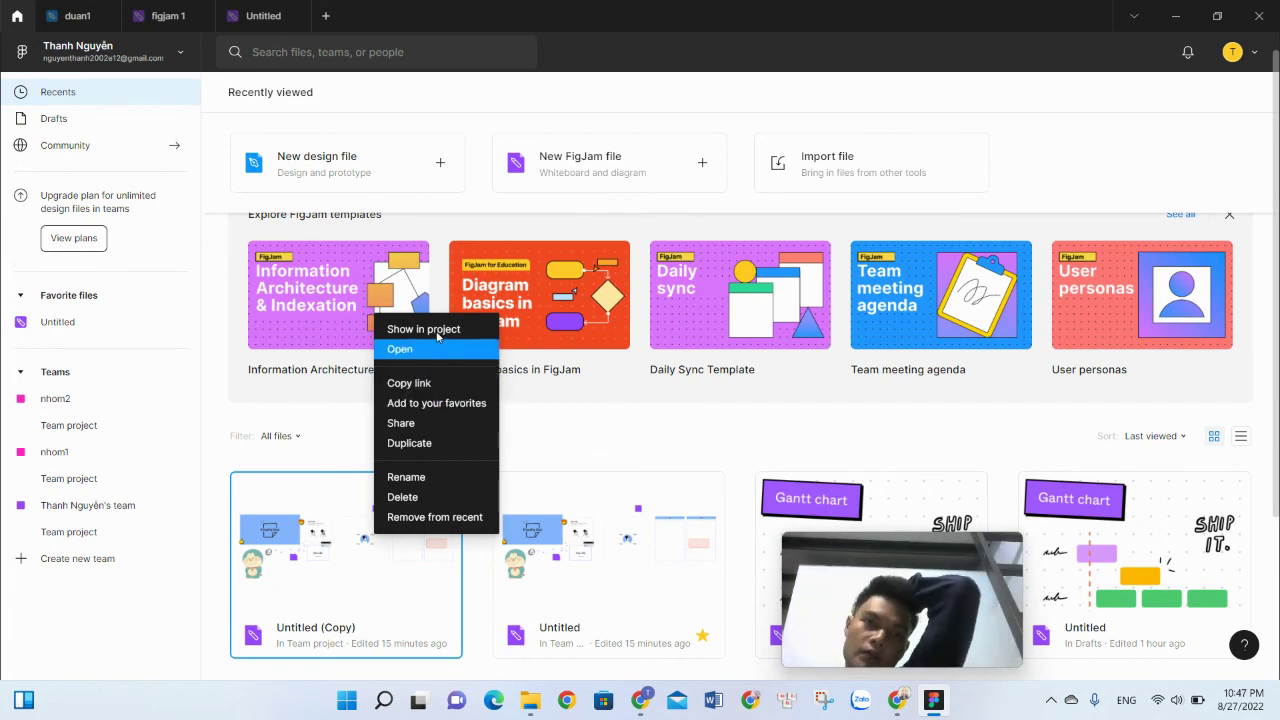
{"action": "left_click", "coordinate": [263, 16]}
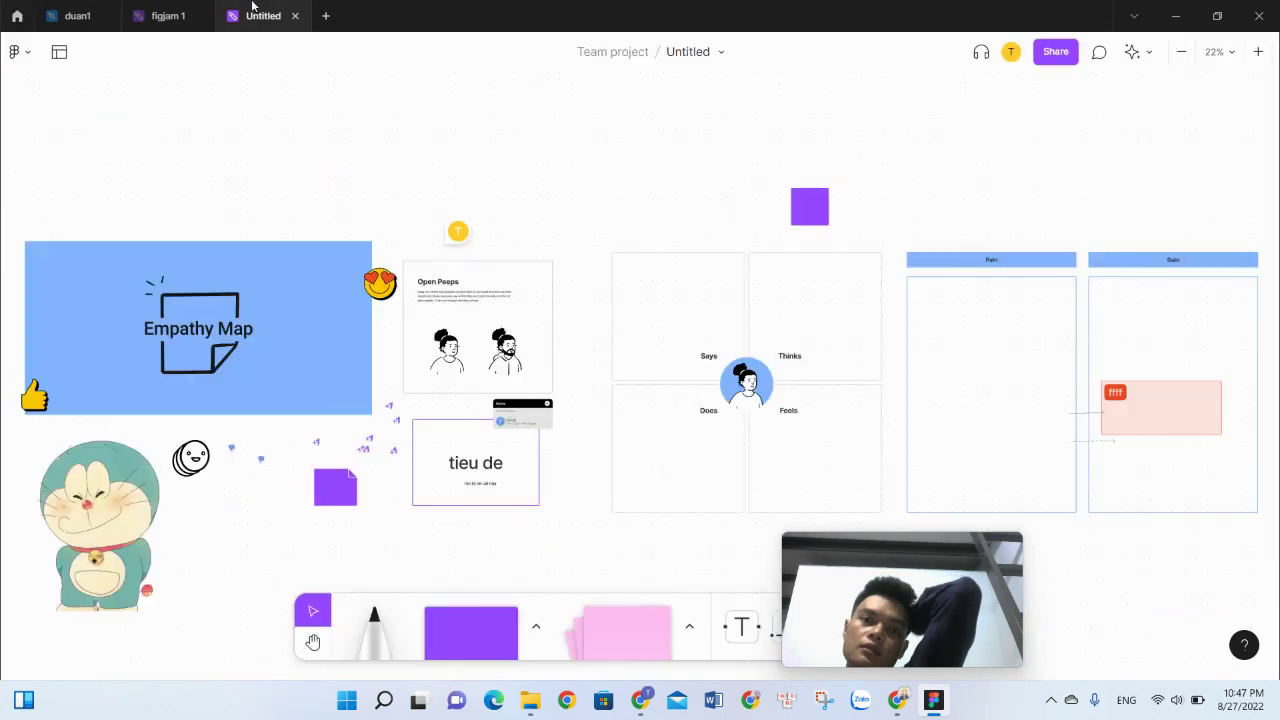
{"action": "left_click", "coordinate": [66, 14]}
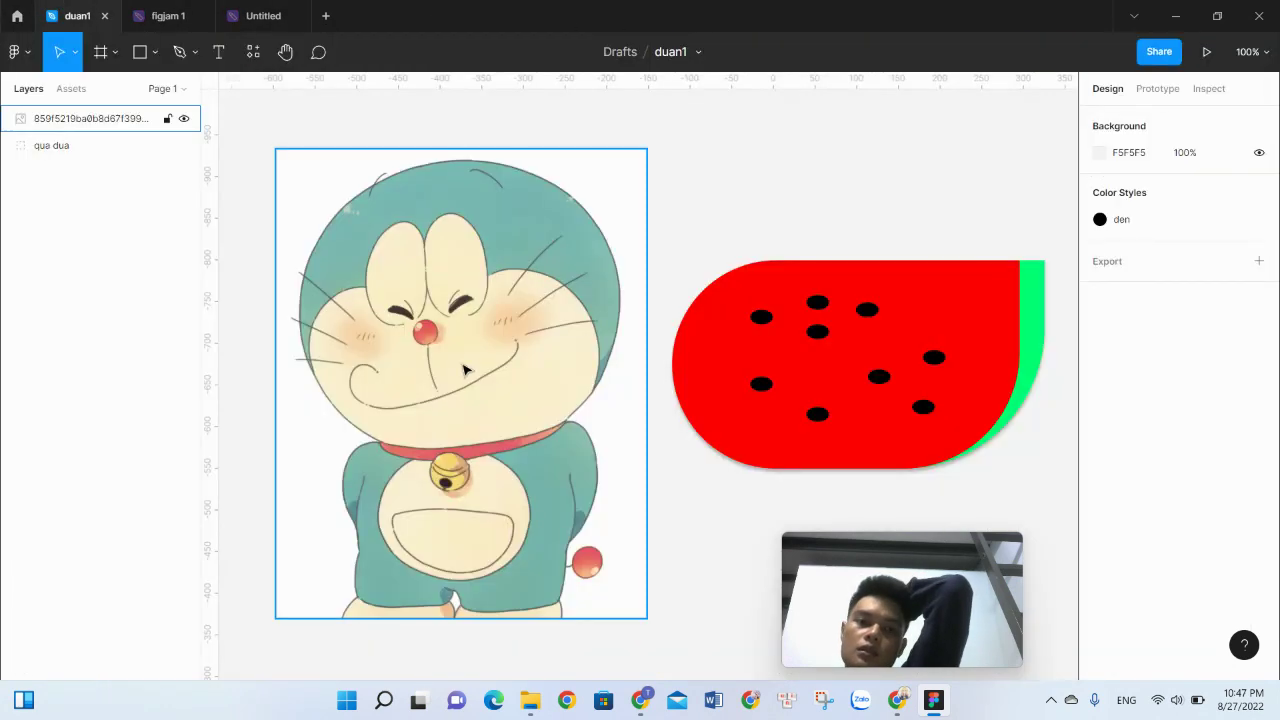
{"action": "left_click", "coordinate": [17, 16]}
Copy the Untitled (Copy) file's link and open a new Chrome tab
{"action": "right_click", "coordinate": [294, 560]}
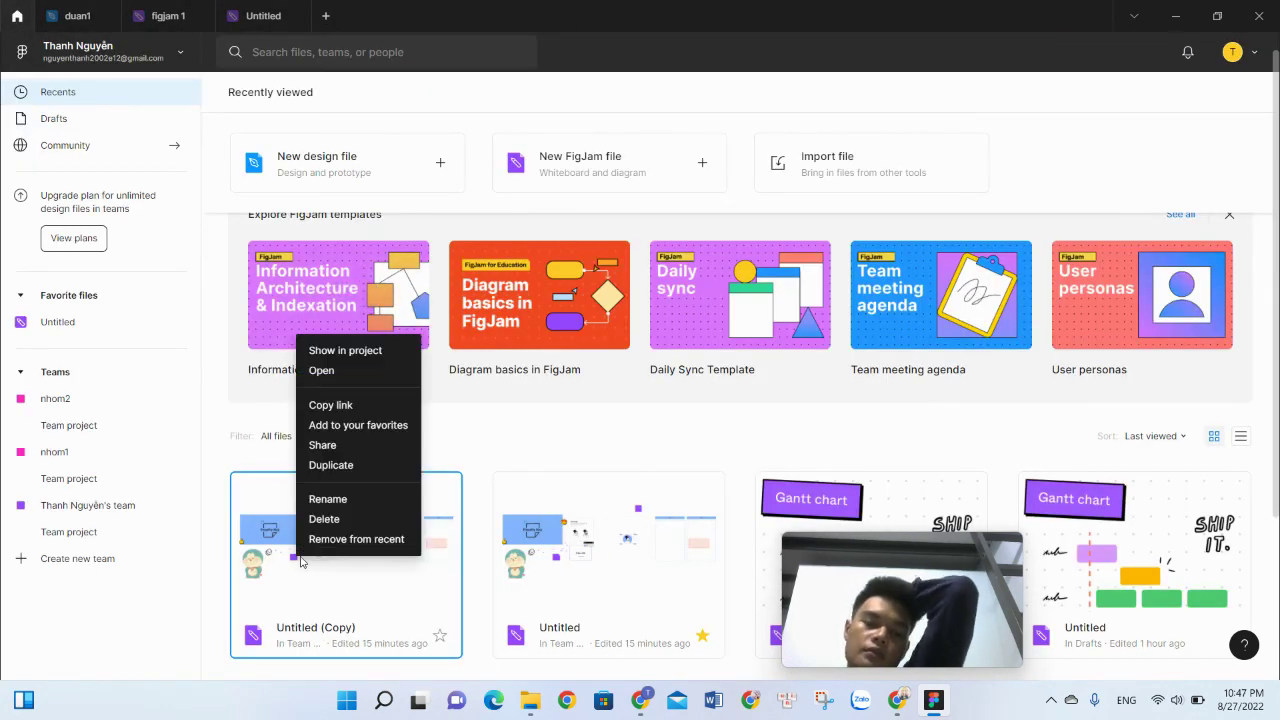
{"action": "left_click", "coordinate": [342, 406]}
{"action": "mouse_move", "coordinate": [566, 700]}
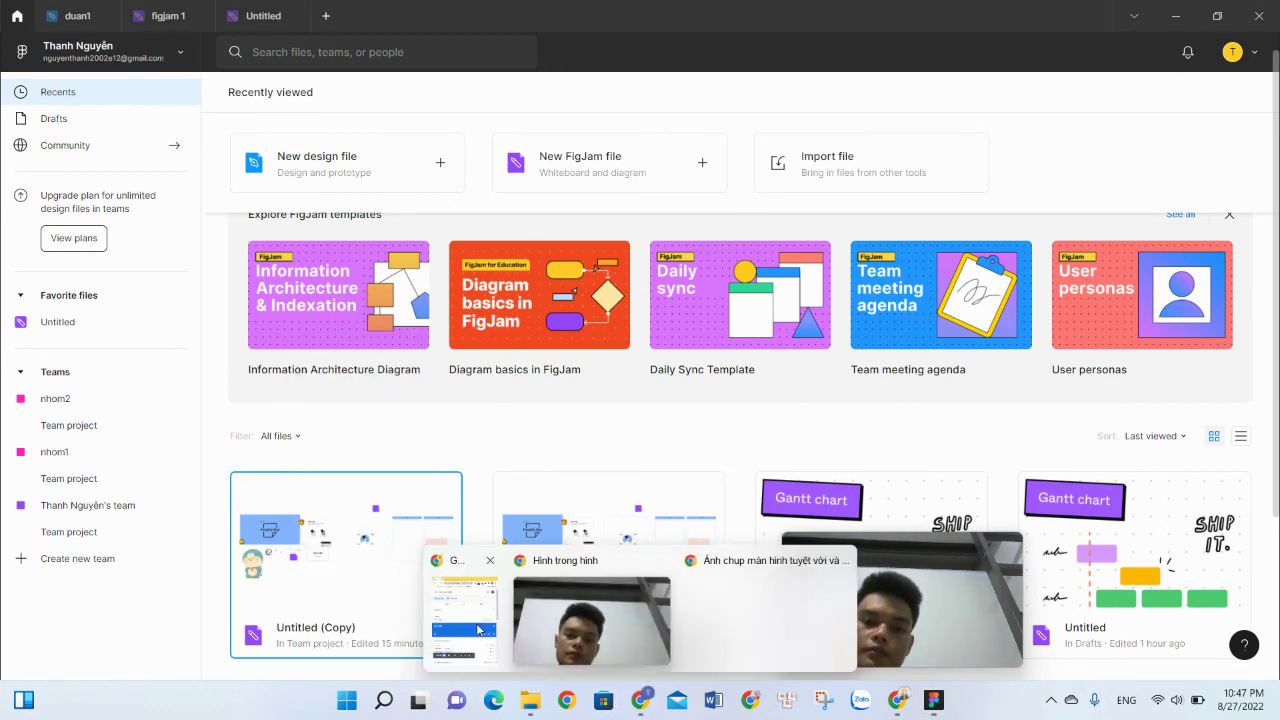
{"action": "left_click", "coordinate": [464, 615]}
{"action": "left_click", "coordinate": [311, 21]}
Load the pasted Untitled (Copy) link in Chrome, then close the tab and minimize Chrome back to Figma
{"action": "key", "text": "ctrl+v"}
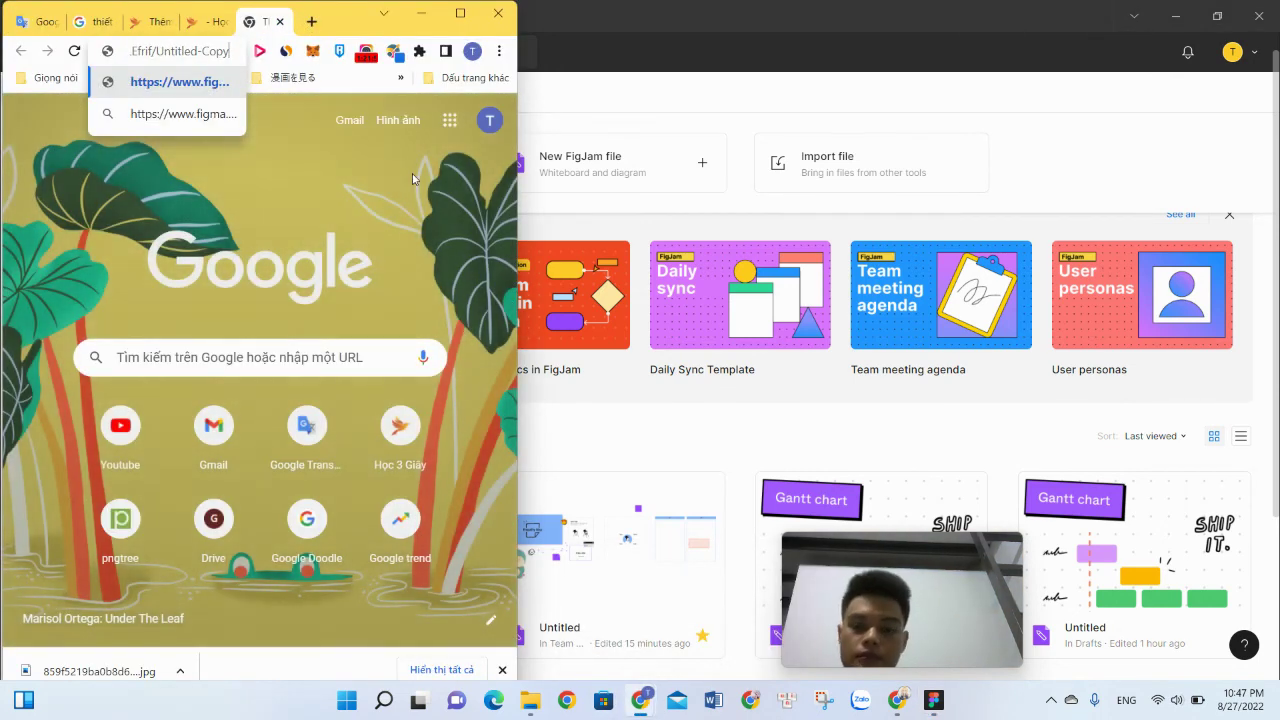
{"action": "key", "text": "Return"}
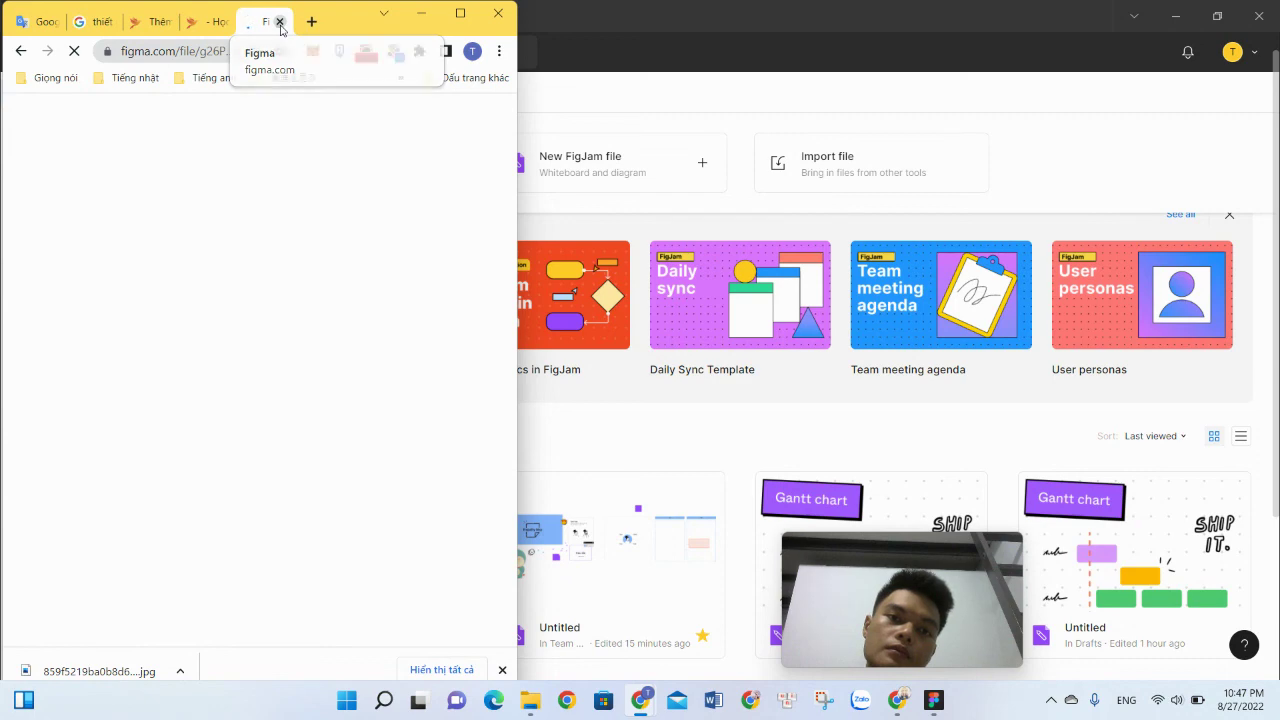
{"action": "left_click", "coordinate": [280, 21]}
{"action": "left_click", "coordinate": [421, 13]}
{"action": "right_click", "coordinate": [387, 551]}
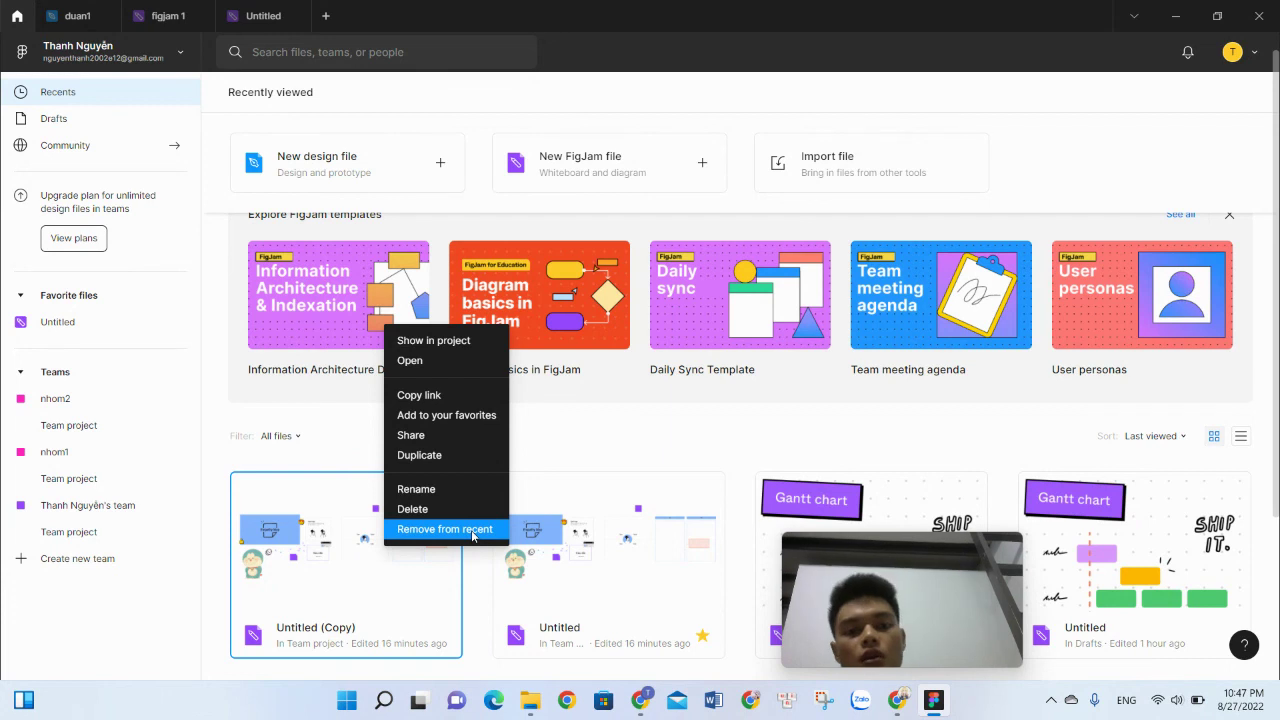
Remove Untitled (Copy) and figjam 1 from recents, then visit Team project and return to Recents
{"action": "left_click", "coordinate": [473, 537]}
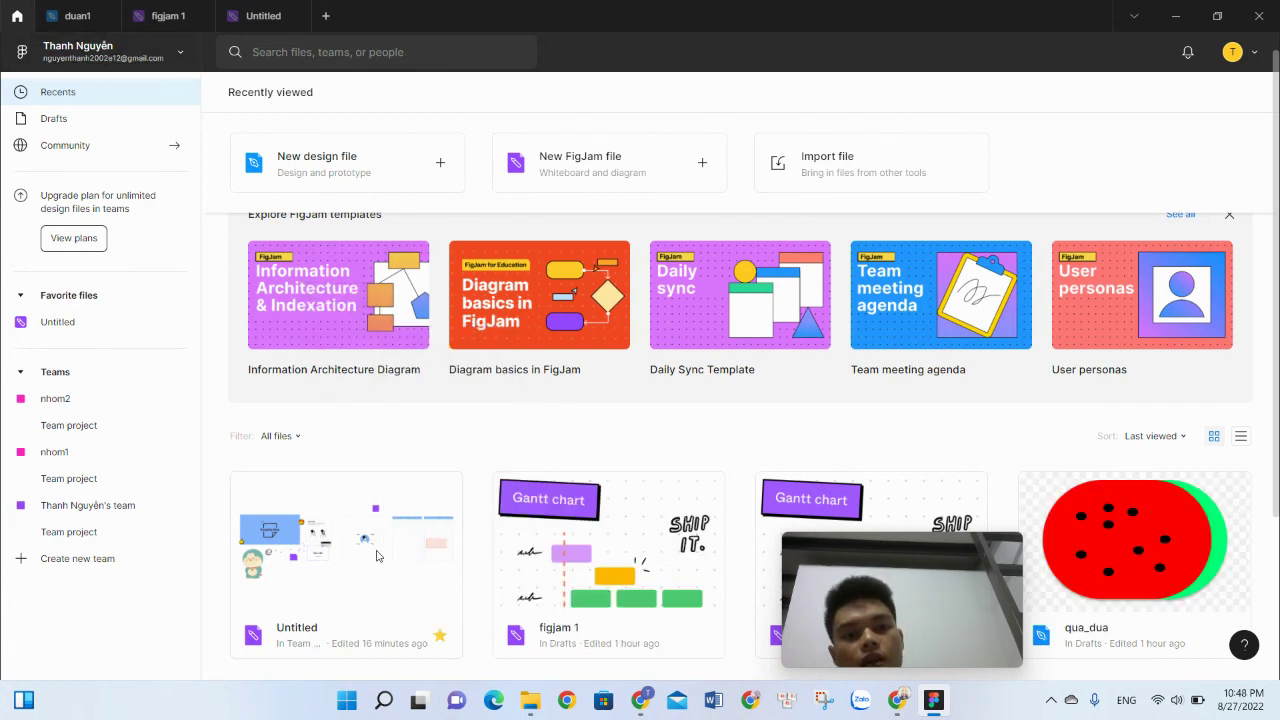
{"action": "right_click", "coordinate": [598, 556]}
{"action": "left_click", "coordinate": [640, 546]}
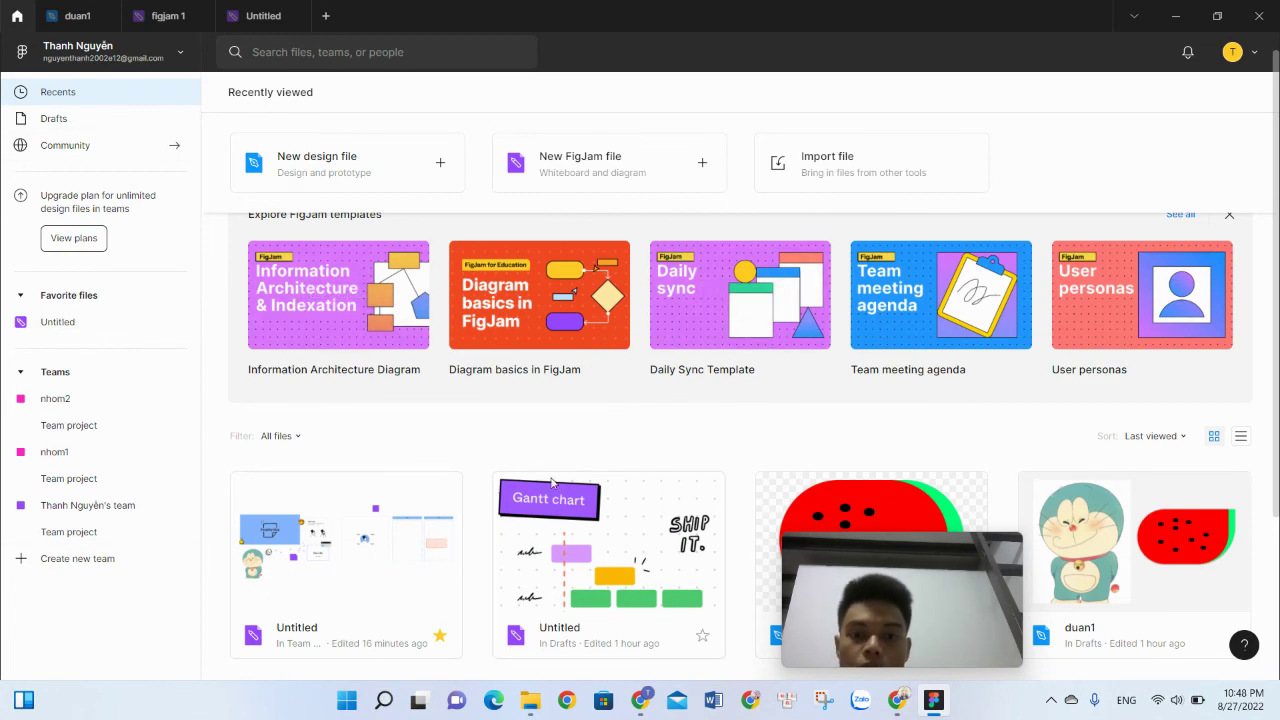
{"action": "left_click", "coordinate": [80, 512]}
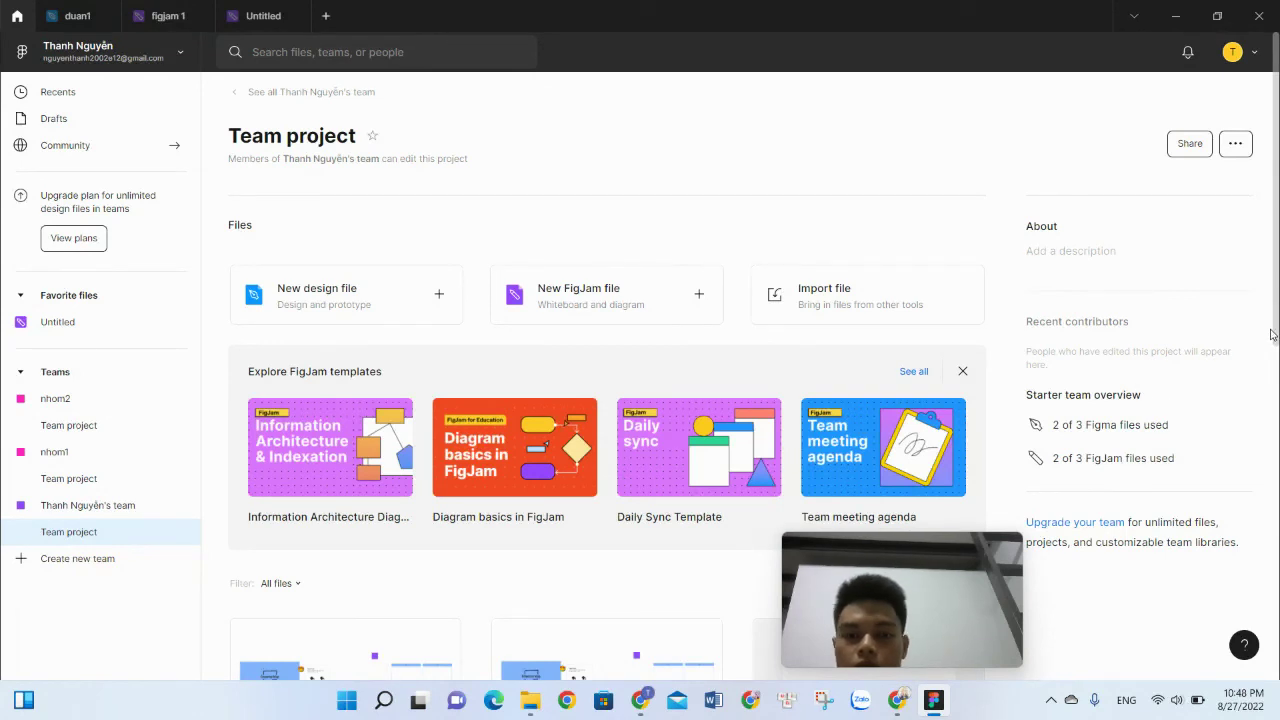
{"action": "mouse_move", "coordinate": [88, 505]}
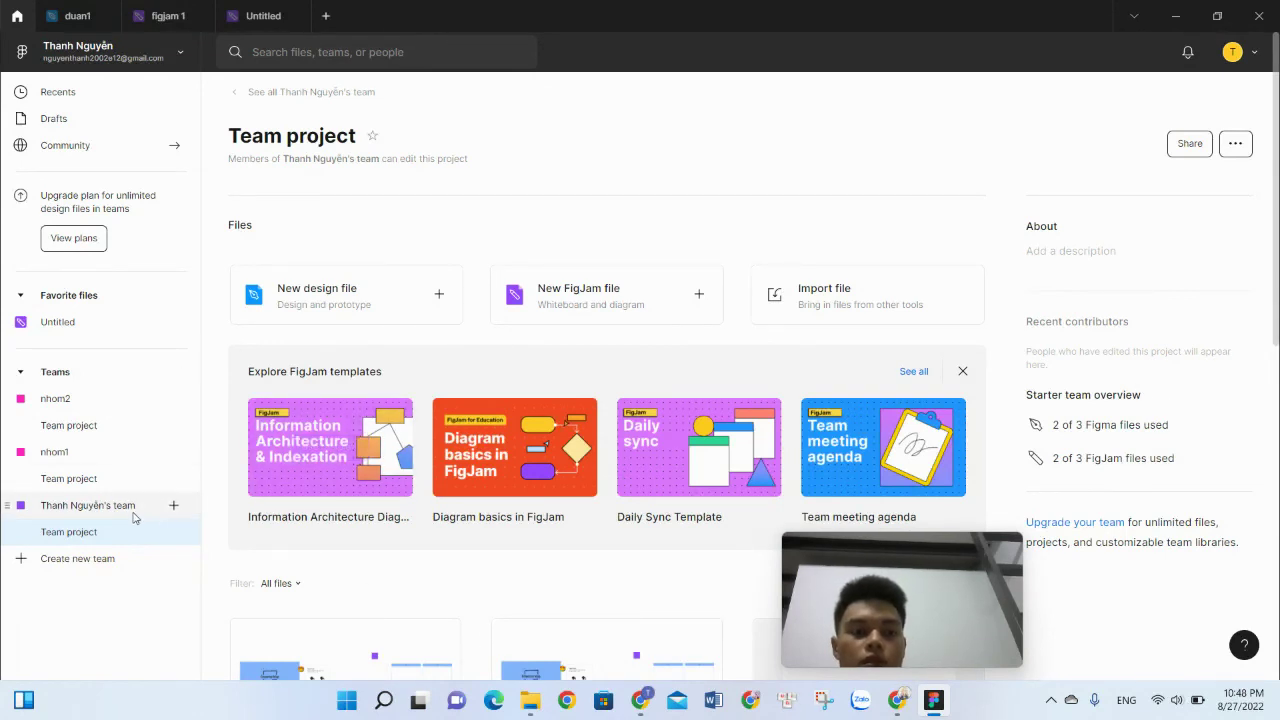
{"action": "left_click", "coordinate": [45, 92]}
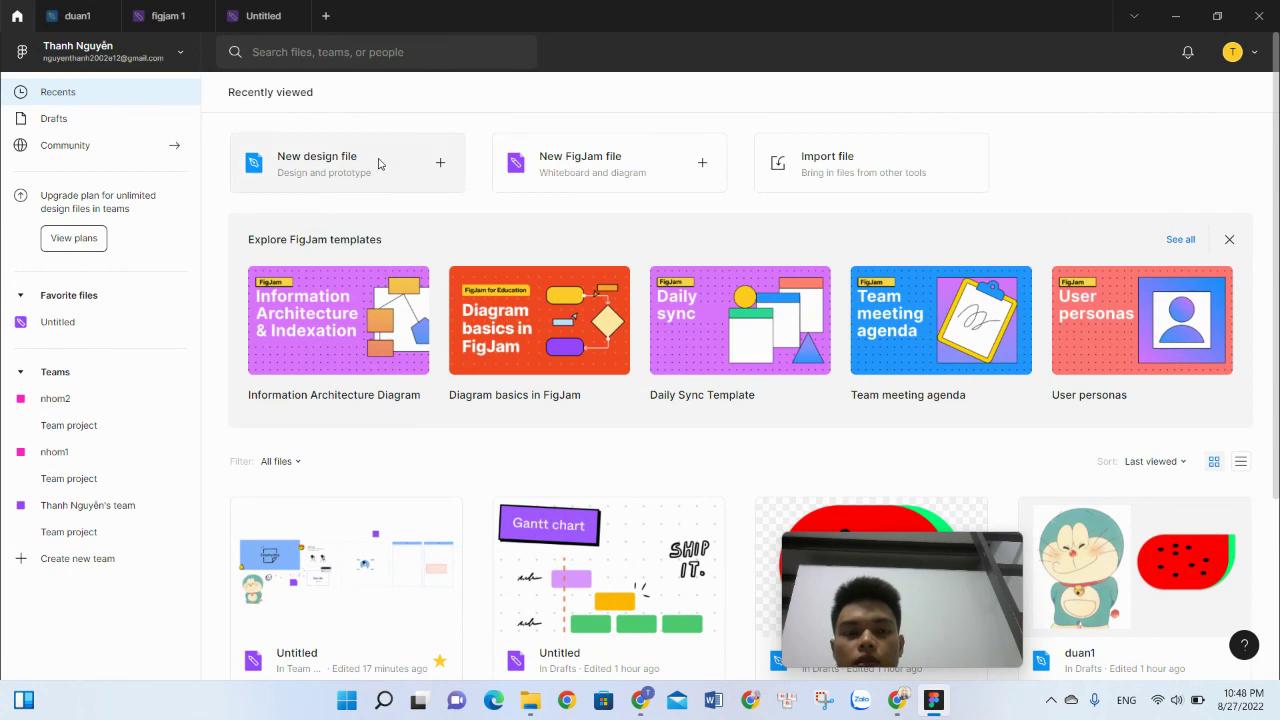
Create a new untitled design file, close it, and return to the duan1 file
{"action": "left_click", "coordinate": [332, 162]}
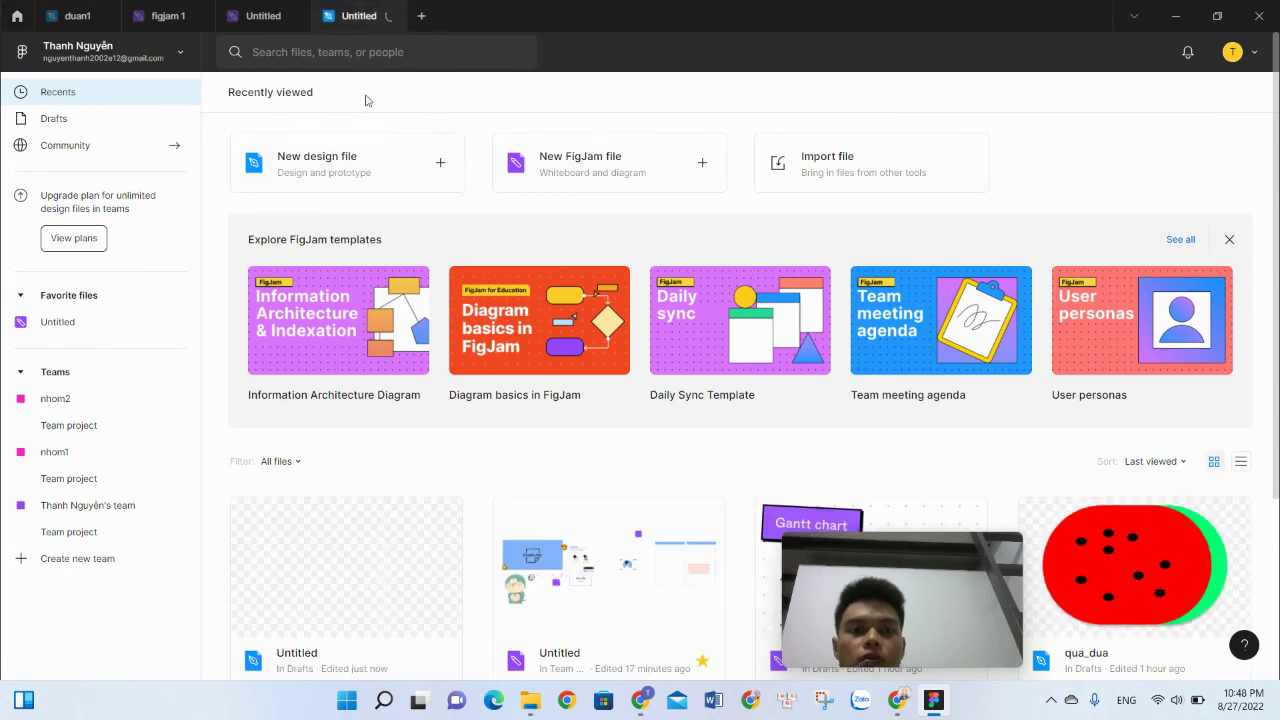
{"action": "left_click", "coordinate": [392, 16]}
{"action": "left_click", "coordinate": [63, 17]}
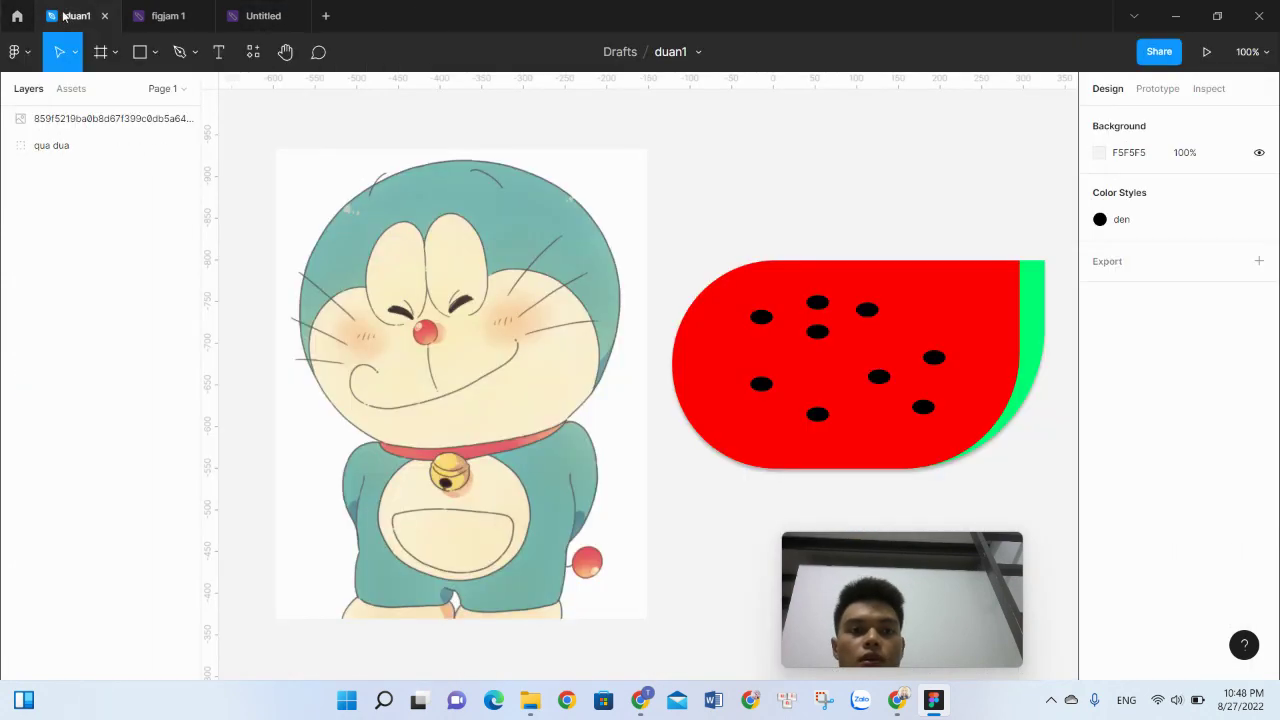
Select then deselect the qua dua watermelon, and open and close the main menu
{"action": "left_click", "coordinate": [873, 343]}
{"action": "left_click", "coordinate": [785, 530]}
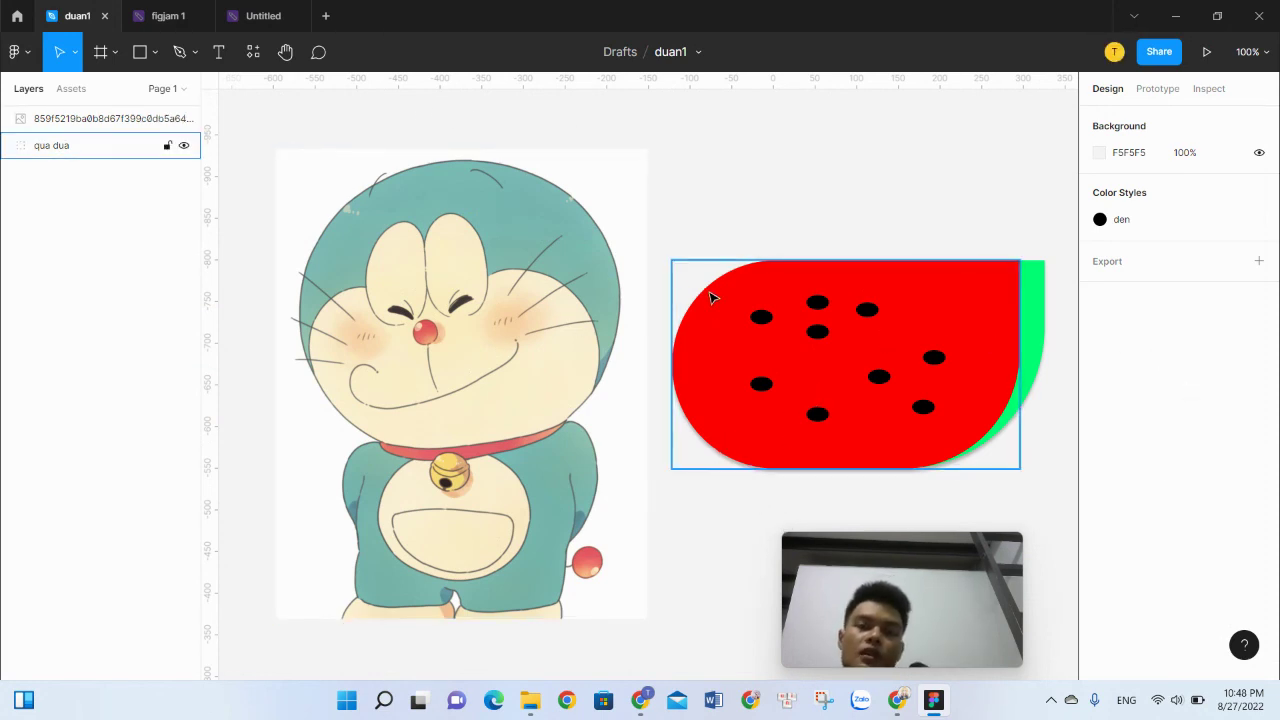
{"action": "left_click", "coordinate": [30, 54]}
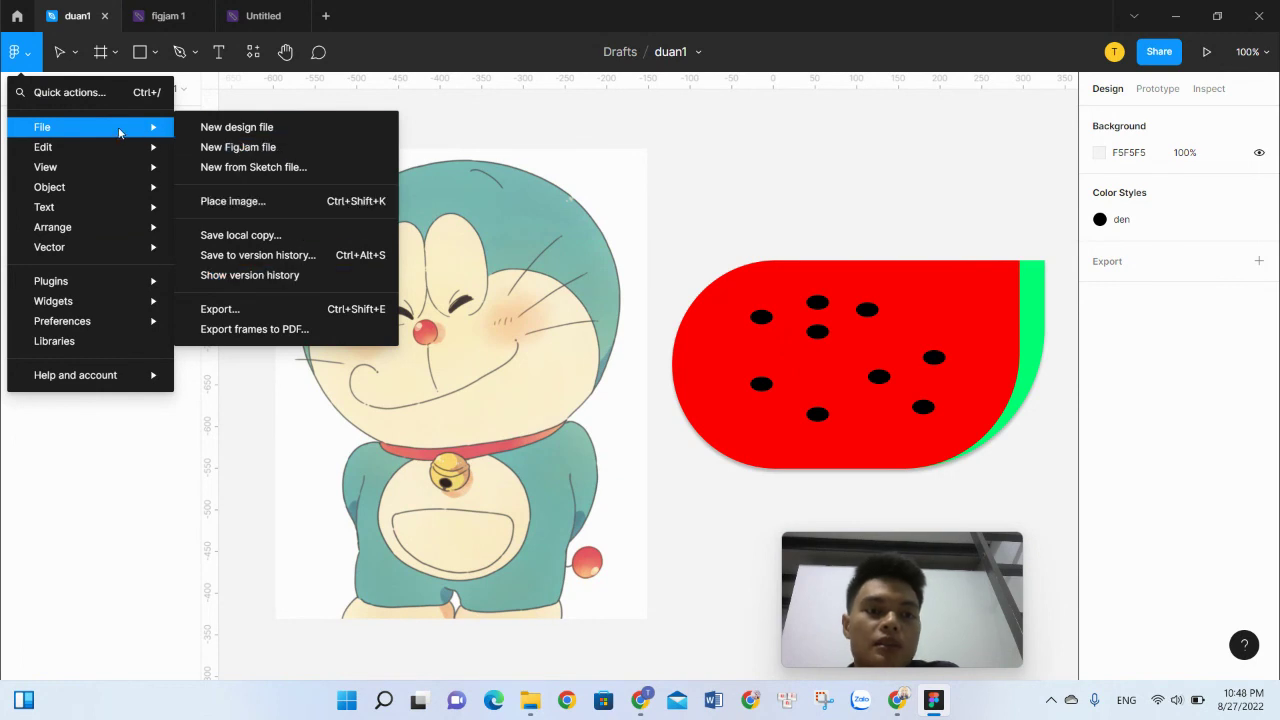
{"action": "left_click", "coordinate": [39, 71]}
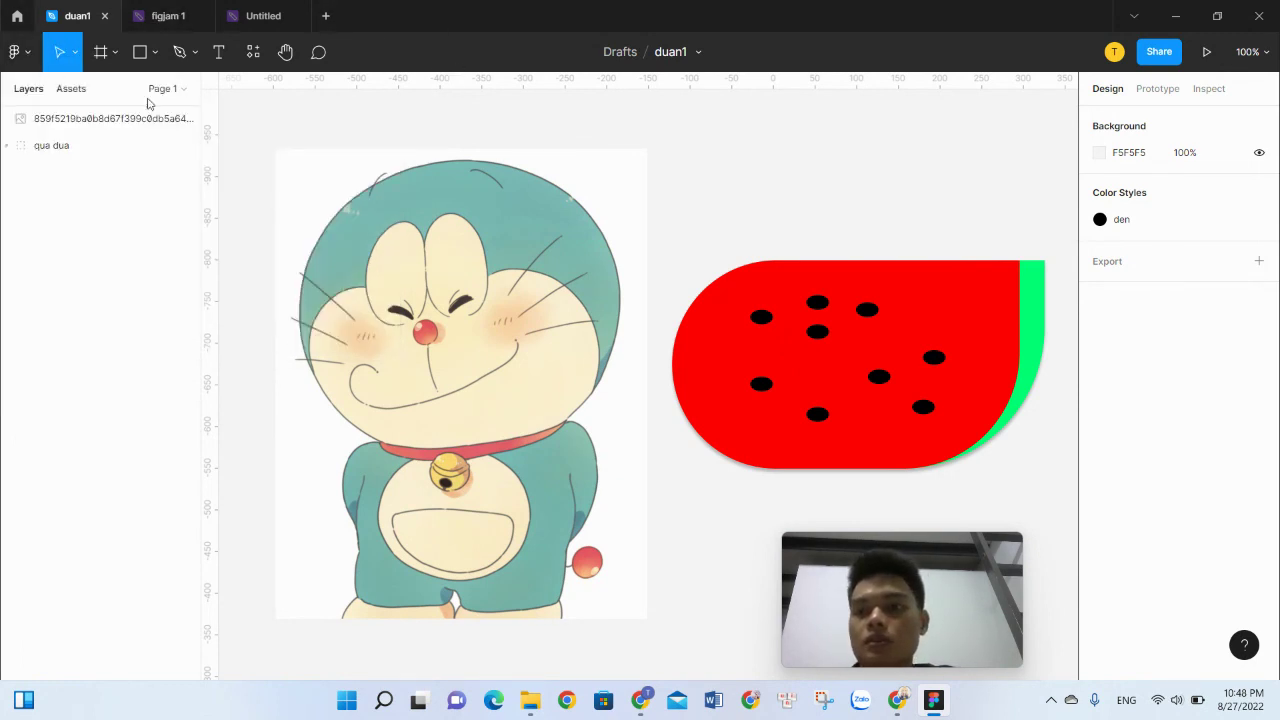